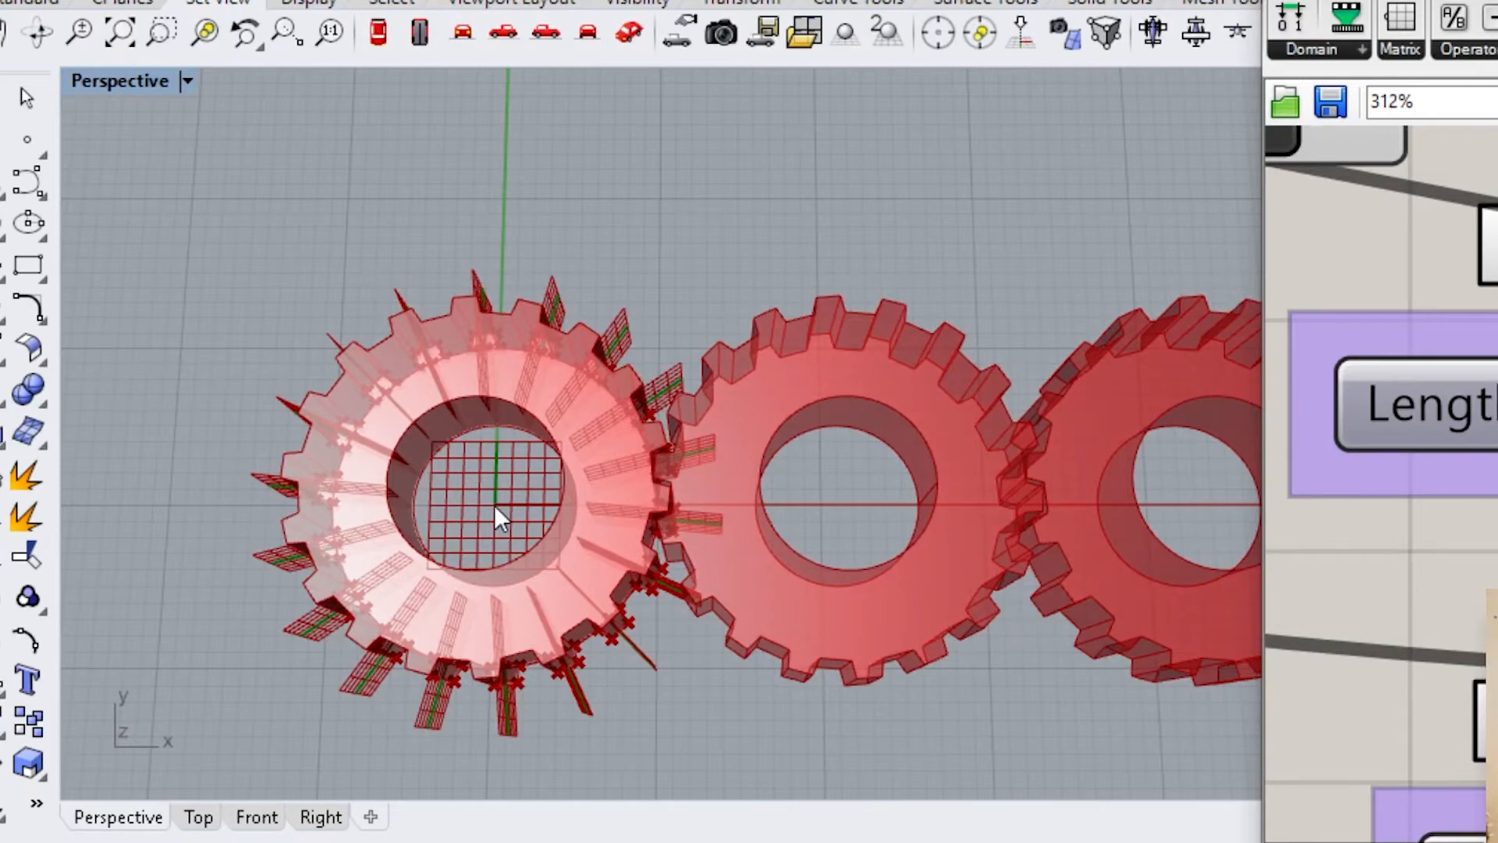
# - Set the Radius slider of the finished gear definition to 14
pyautogui.scroll(3, 495, 515)
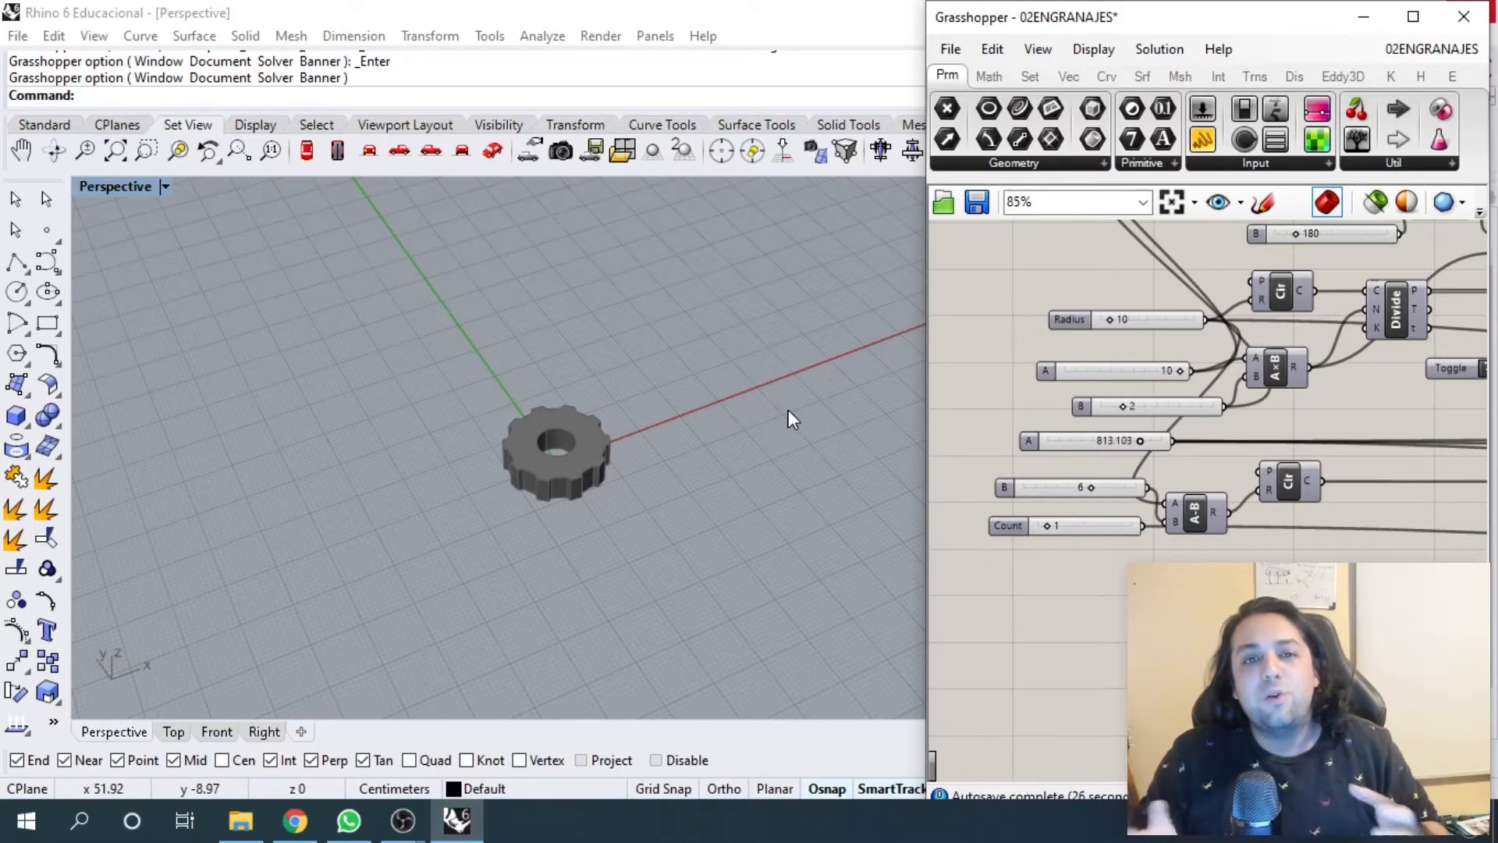
pyautogui.scroll(5, 514, 423)
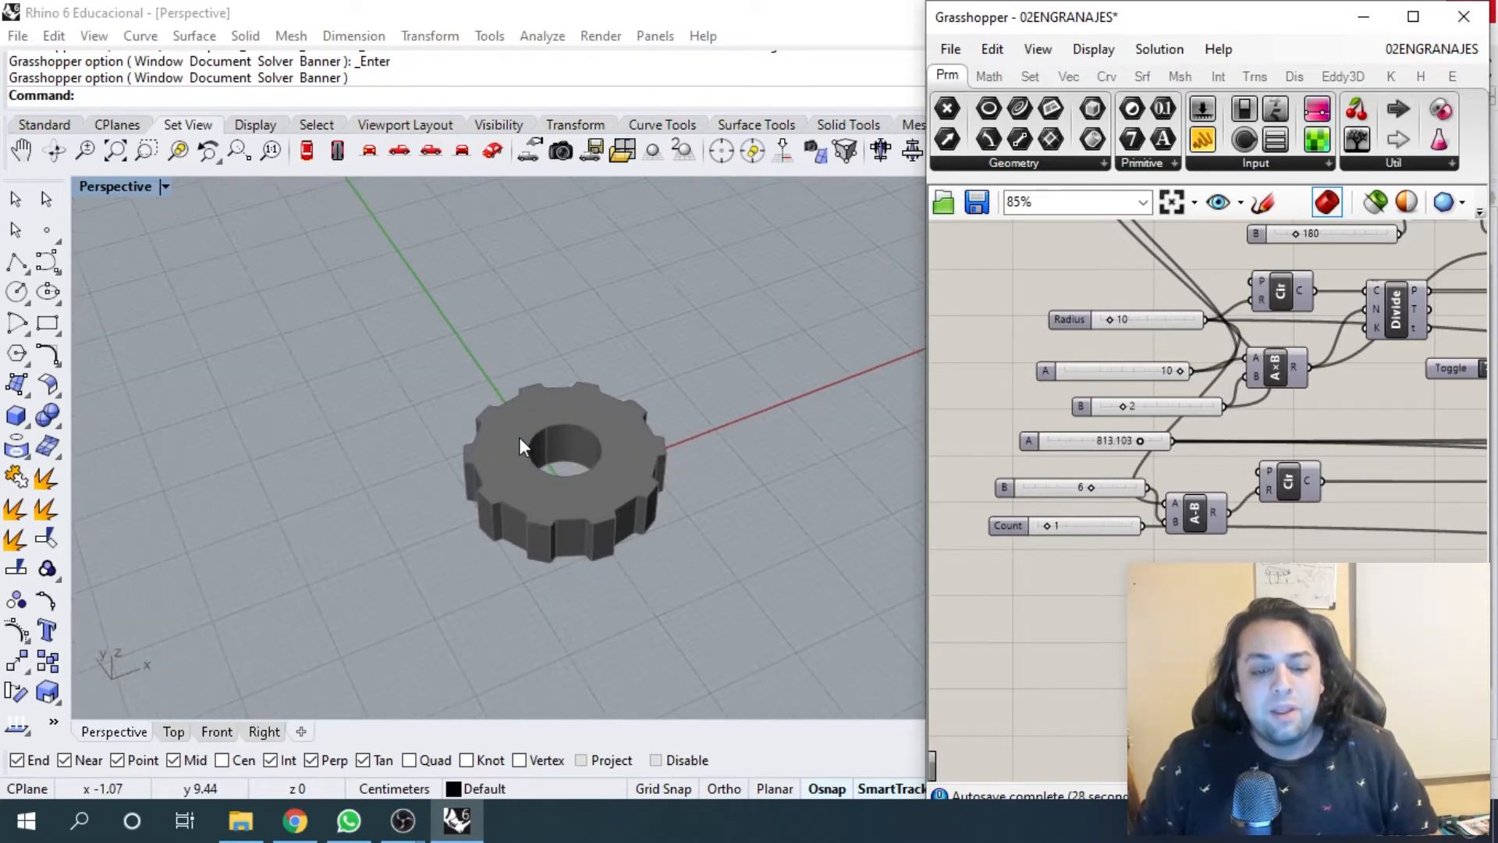
pyautogui.scroll(2, 518, 437)
pyautogui.moveTo(1104, 453)
pyautogui.mouseDown(button='right')
pyautogui.moveTo(1109, 432)
pyautogui.moveTo(1100, 462)
pyautogui.mouseUp(button='right')
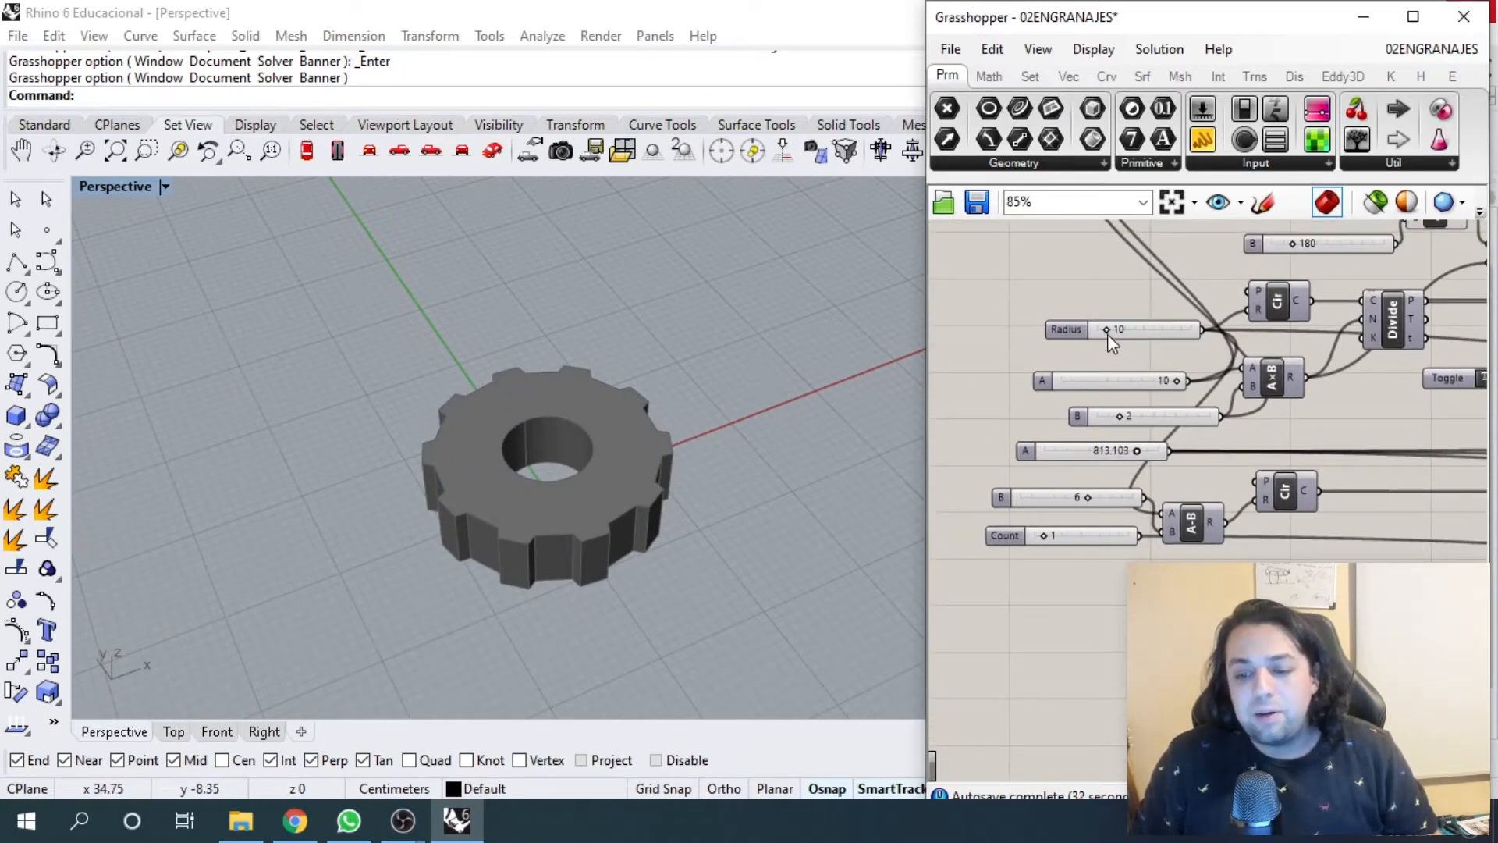
pyautogui.moveTo(1108, 329); pyautogui.dragTo(1109, 329)
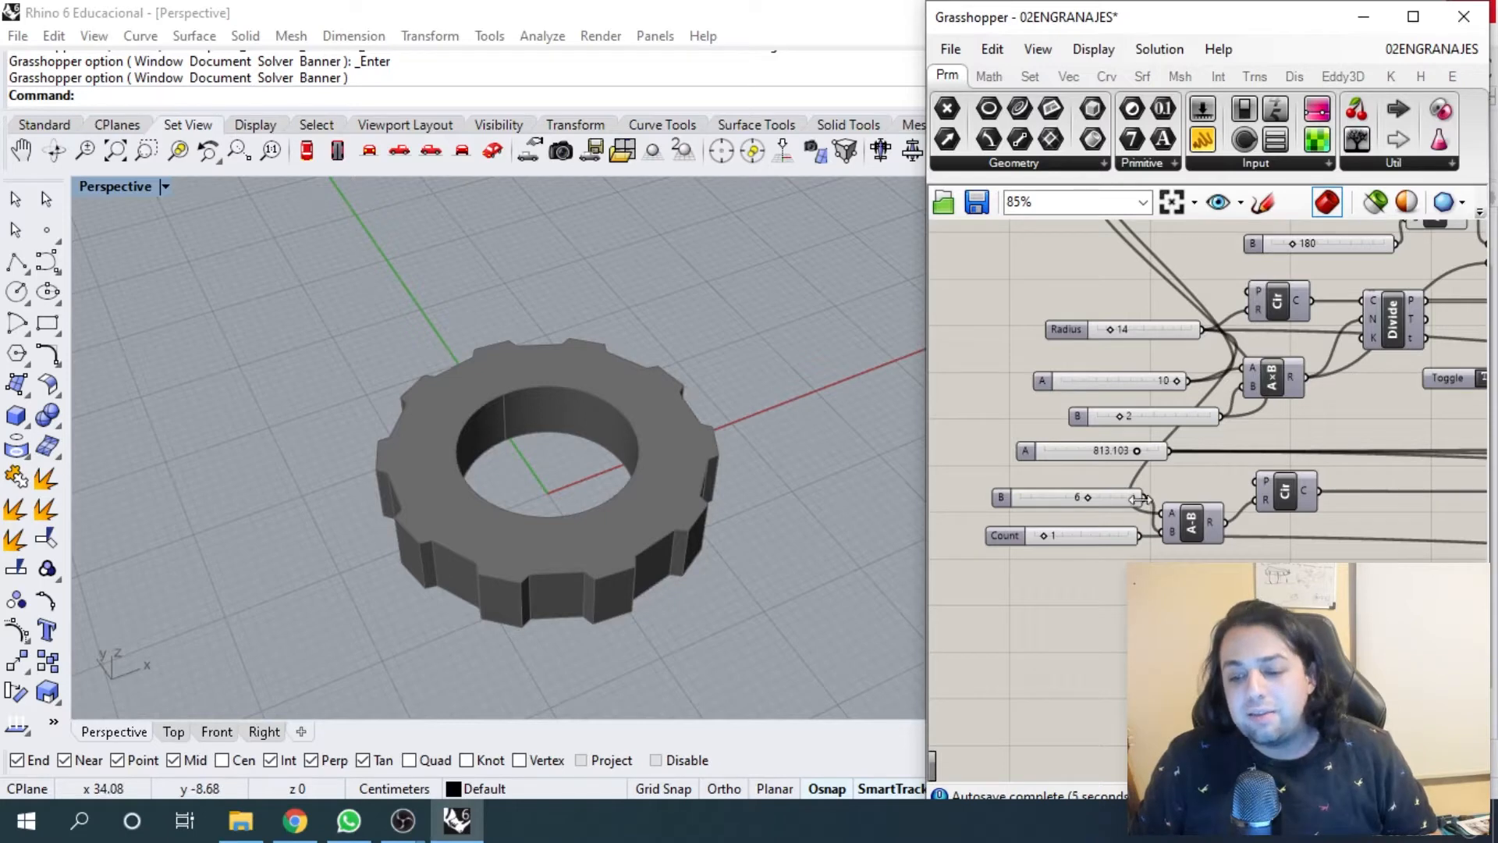
# - Rotate the gear by setting its A rotation slider to 881.163
pyautogui.moveTo(1091, 498)
pyautogui.mouseDown()
pyautogui.moveTo(1053, 501)
pyautogui.moveTo(1092, 502)
pyautogui.mouseUp()
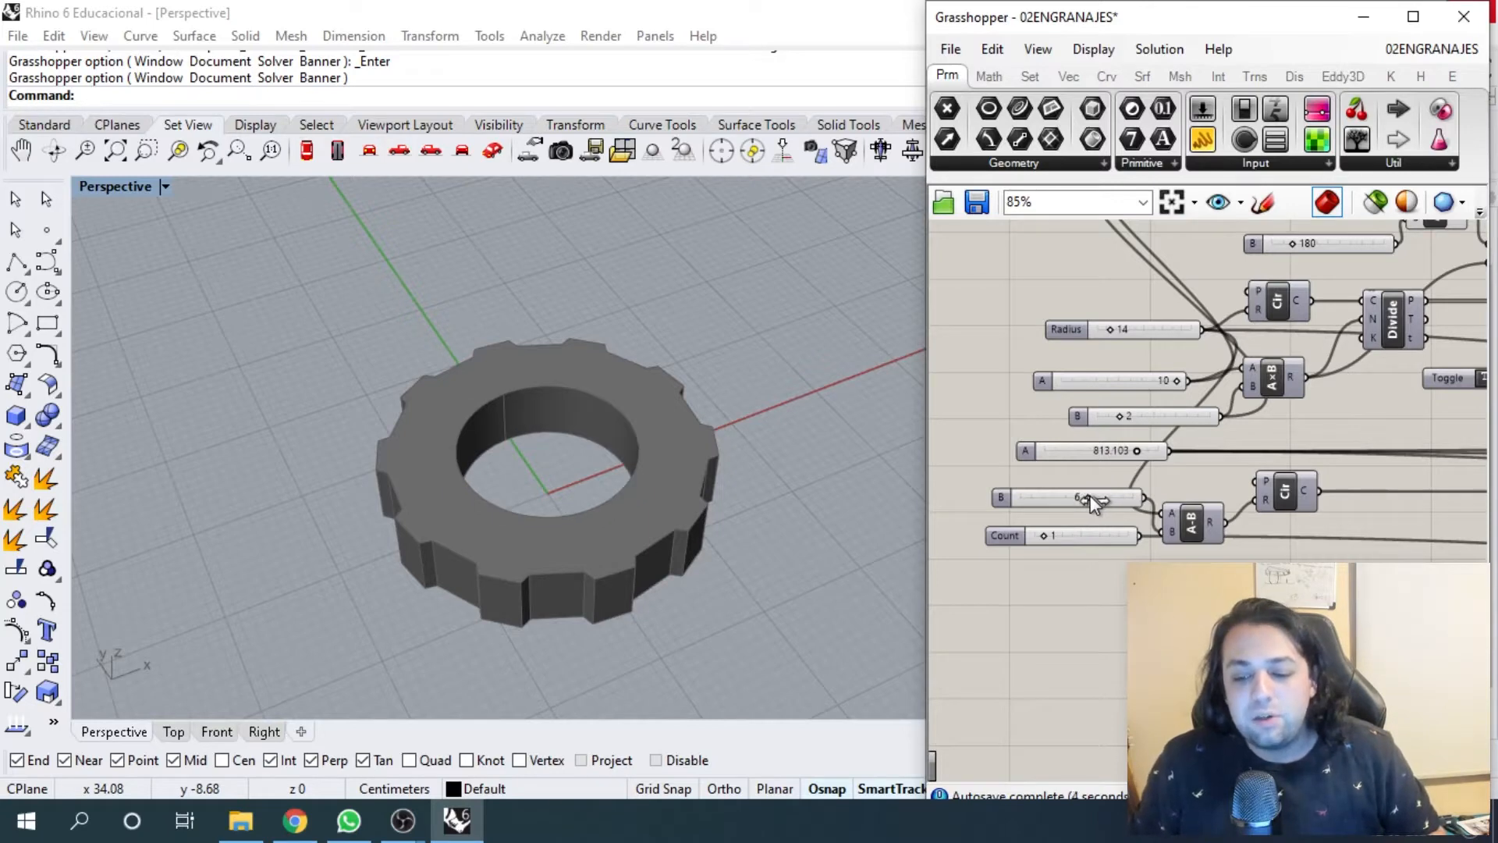
pyautogui.moveTo(1175, 380)
pyautogui.mouseDown()
pyautogui.moveTo(1110, 391)
pyautogui.moveTo(1187, 392)
pyautogui.mouseUp()
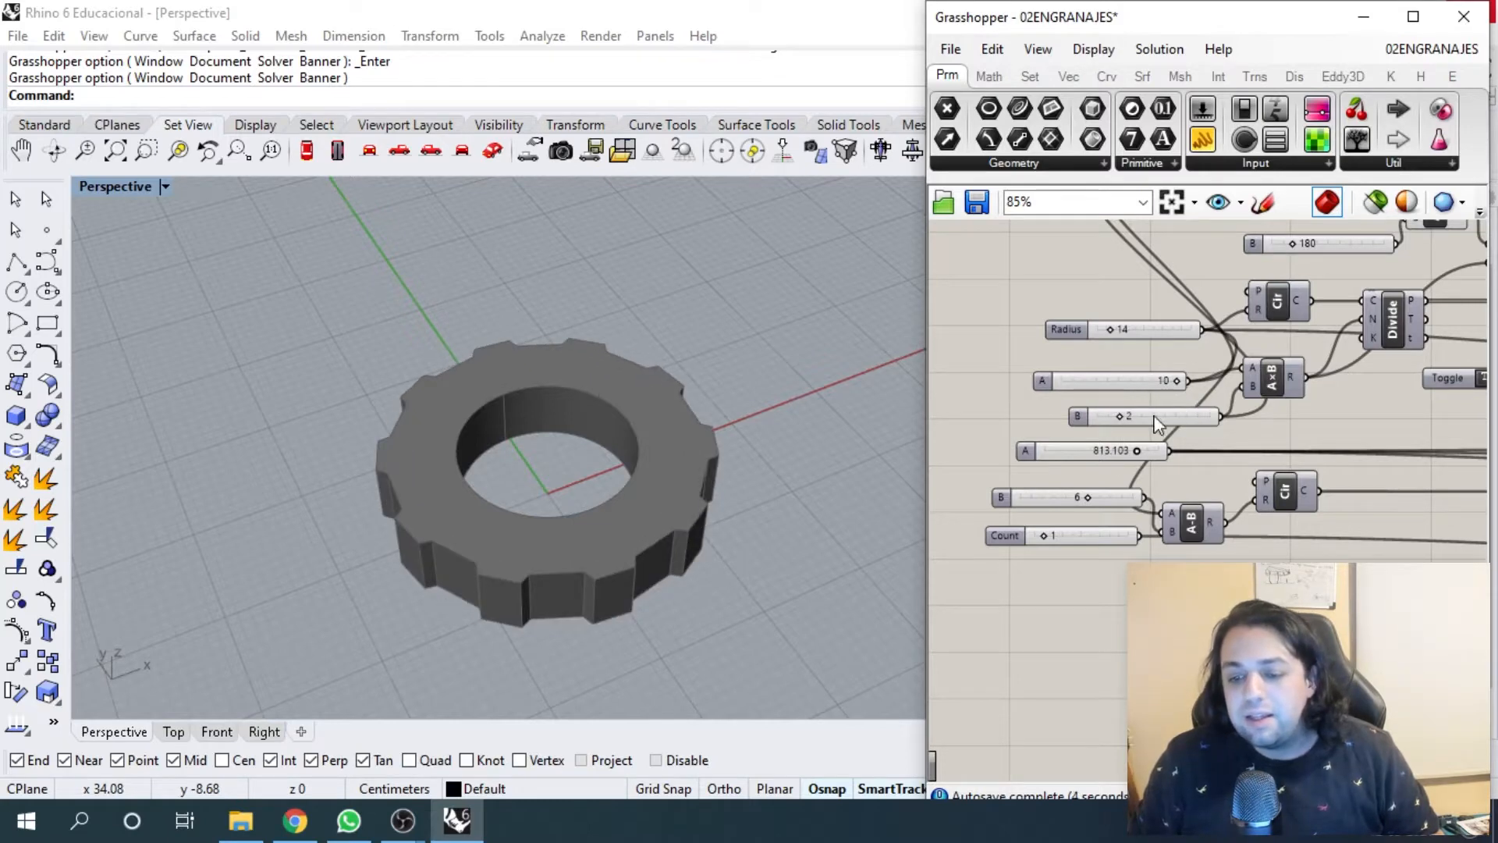
pyautogui.moveTo(1136, 448)
pyautogui.mouseDown()
pyautogui.moveTo(1121, 451)
pyautogui.moveTo(1144, 452)
pyautogui.mouseUp()
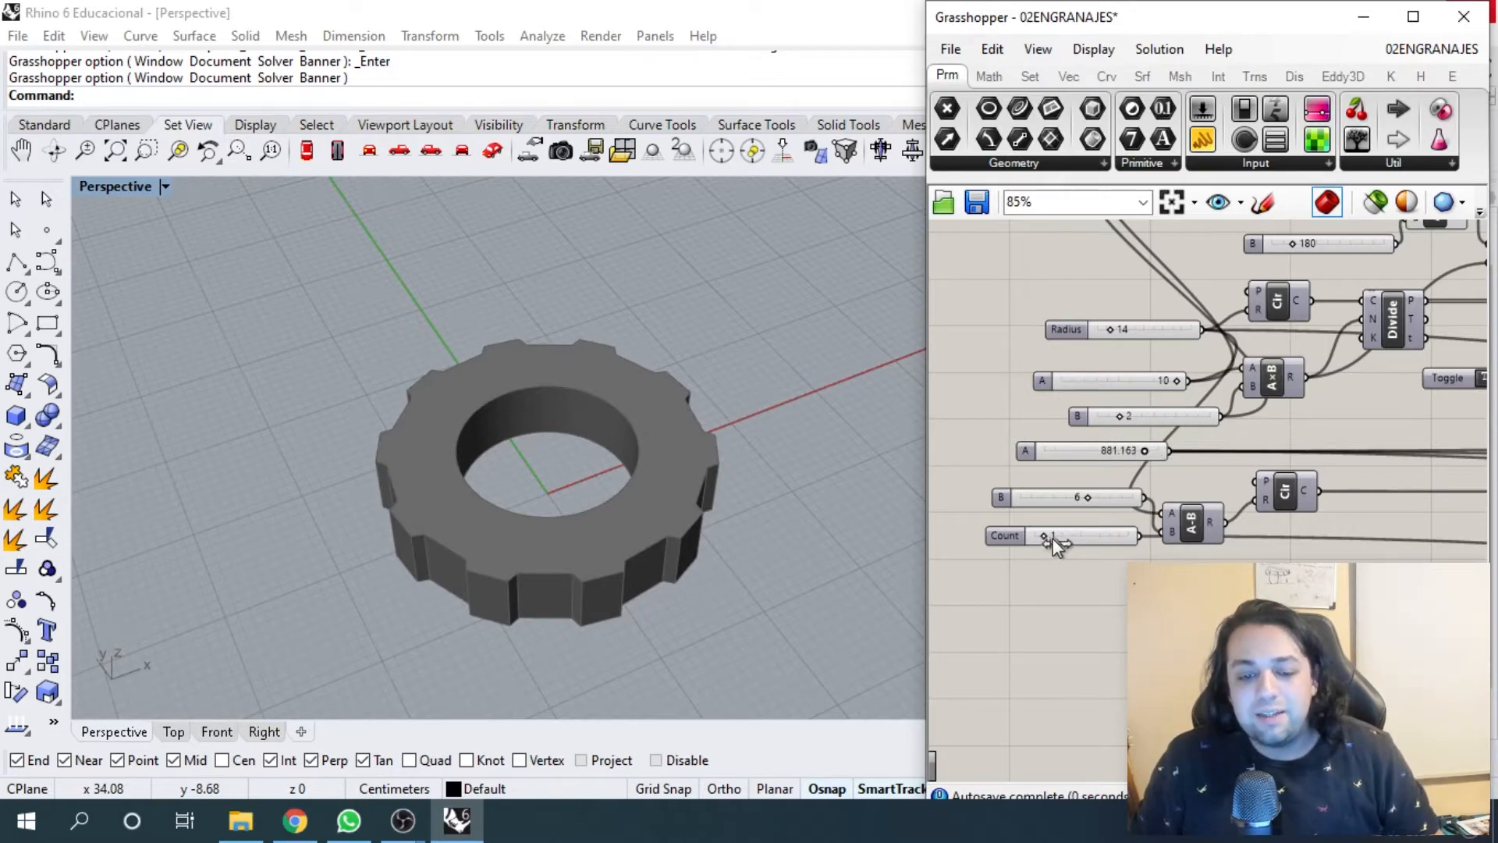
# - Set the Count slider to 4 to produce a row of four meshing gears
pyautogui.moveTo(1052, 537); pyautogui.dragTo(1059, 537)
pyautogui.scroll(-3, 558, 437)
pyautogui.scroll(-3, 558, 435)
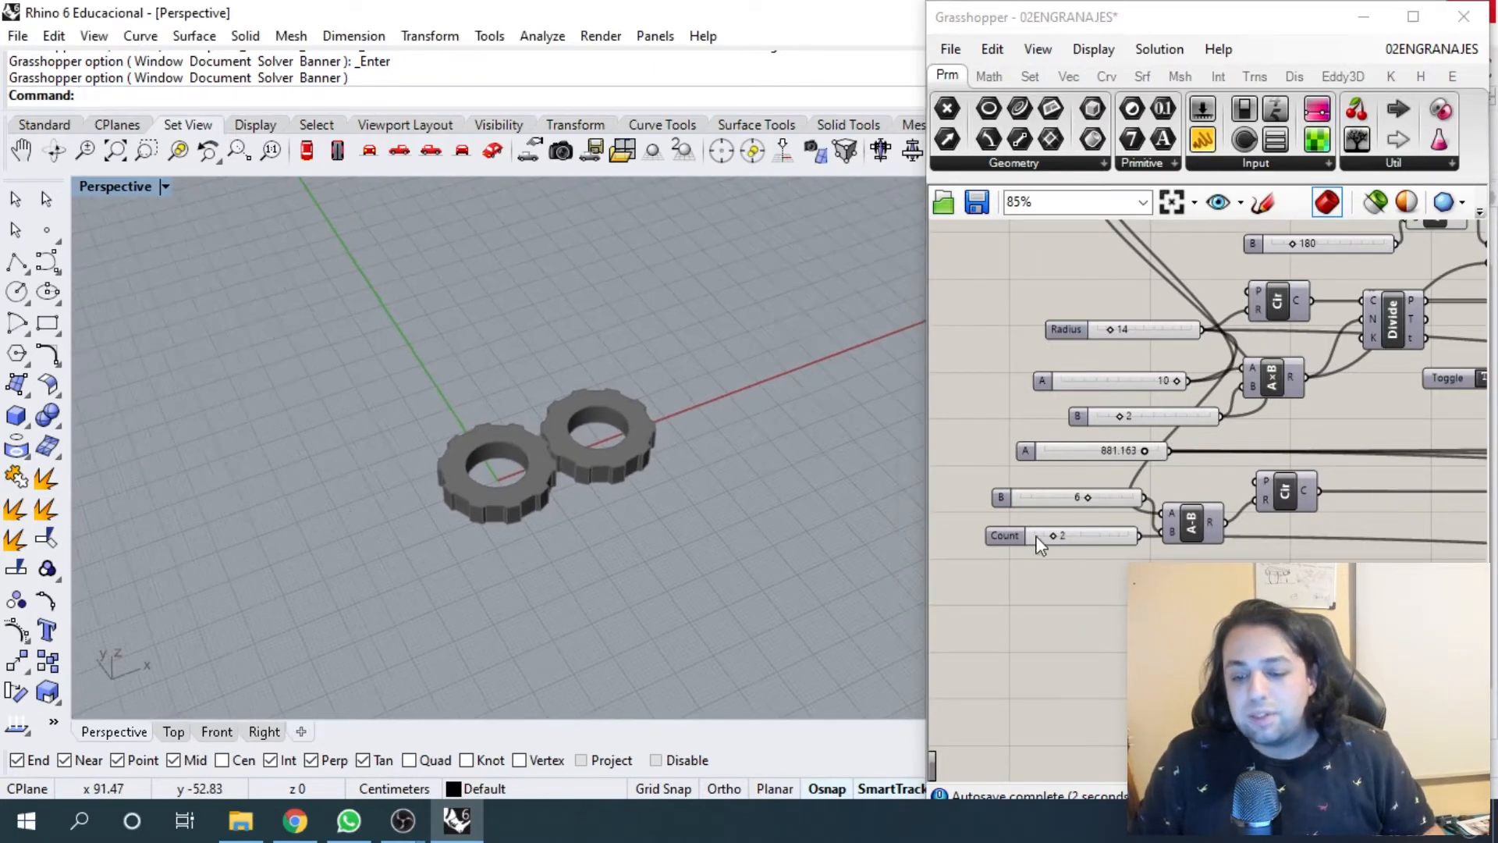
pyautogui.moveTo(1057, 538); pyautogui.dragTo(1074, 537)
pyautogui.scroll(5, 605, 434)
pyautogui.scroll(3, 604, 431)
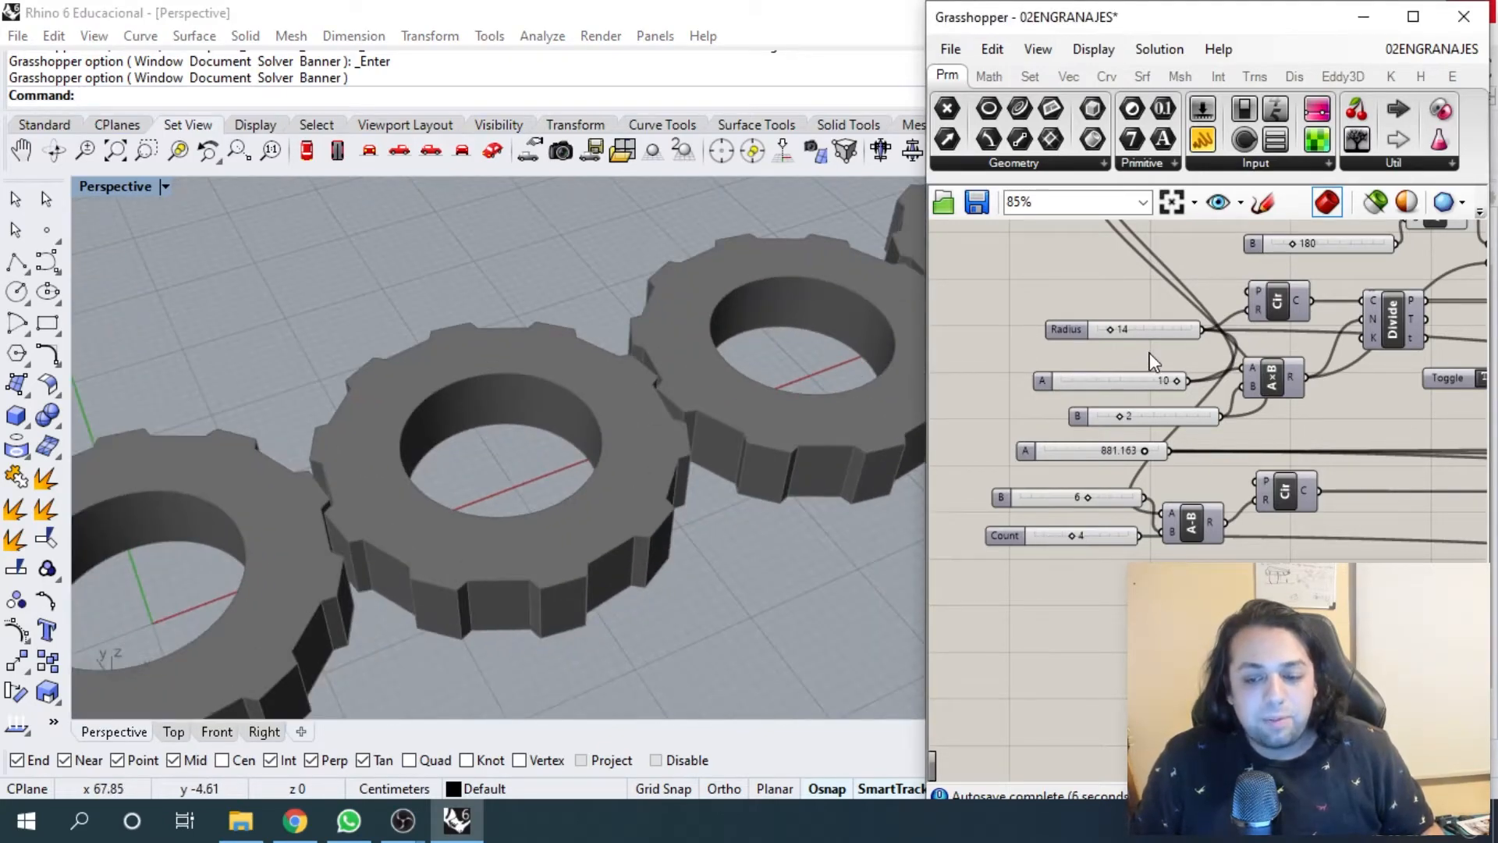
# - Turn the gear row by setting the A rotation slider to 472.802
pyautogui.moveTo(1144, 450); pyautogui.dragTo(1099, 453)
pyautogui.scroll(-5, 833, 251)
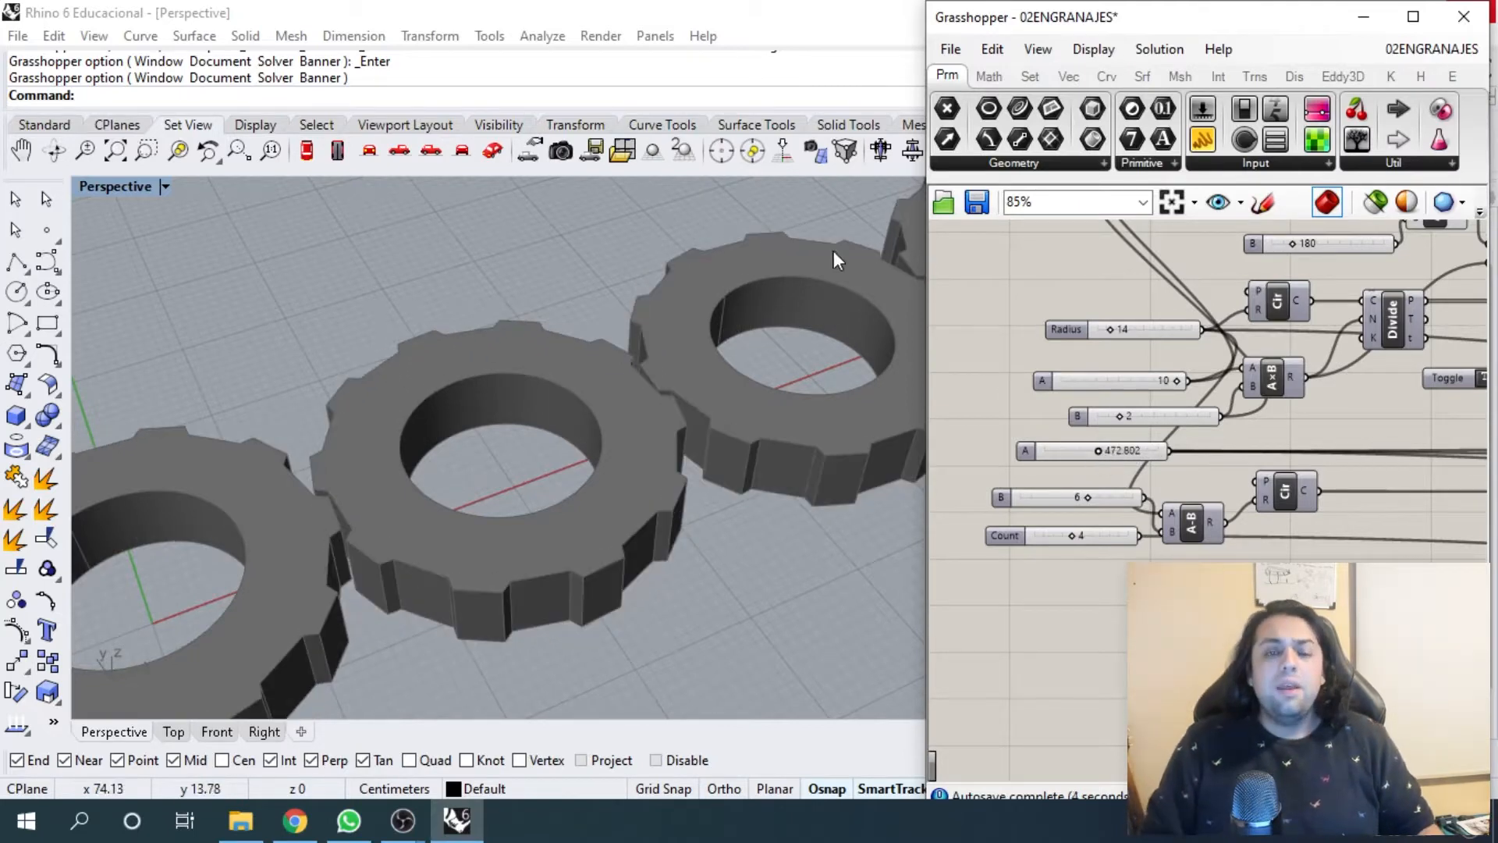
pyautogui.scroll(2, 529, 495)
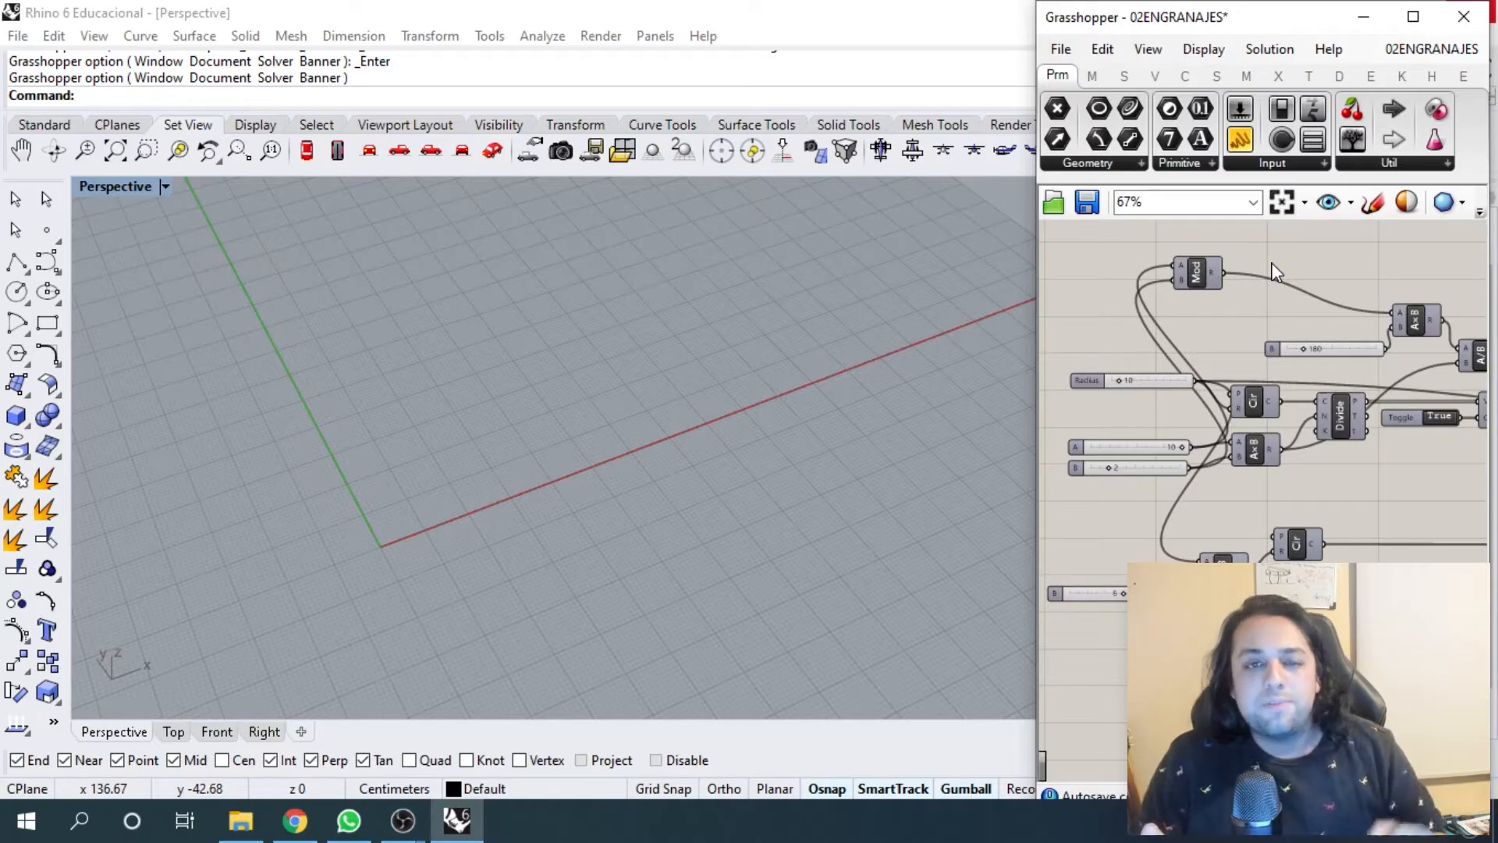
# - Add a Circle curve component in an empty area of the canvas, away from the existing gear definition
pyautogui.scroll(-4, 1241, 274)
pyautogui.moveTo(1241, 276); pyautogui.dragTo(1247, 422, button='right')
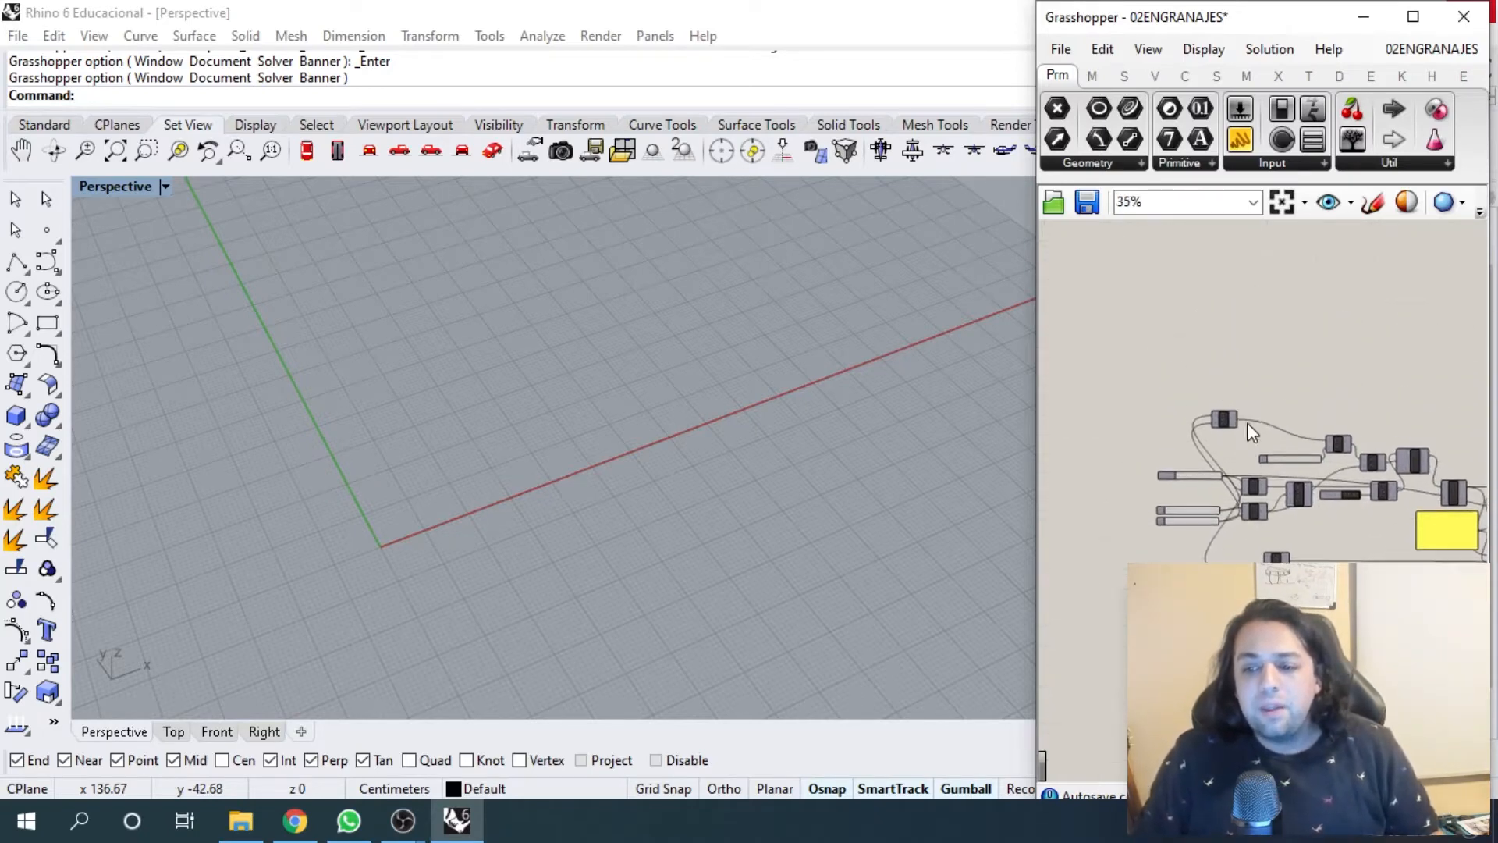
pyautogui.moveTo(1210, 344); pyautogui.dragTo(1180, 419, button='right')
pyautogui.scroll(3, 1136, 341)
pyautogui.scroll(2, 1140, 335)
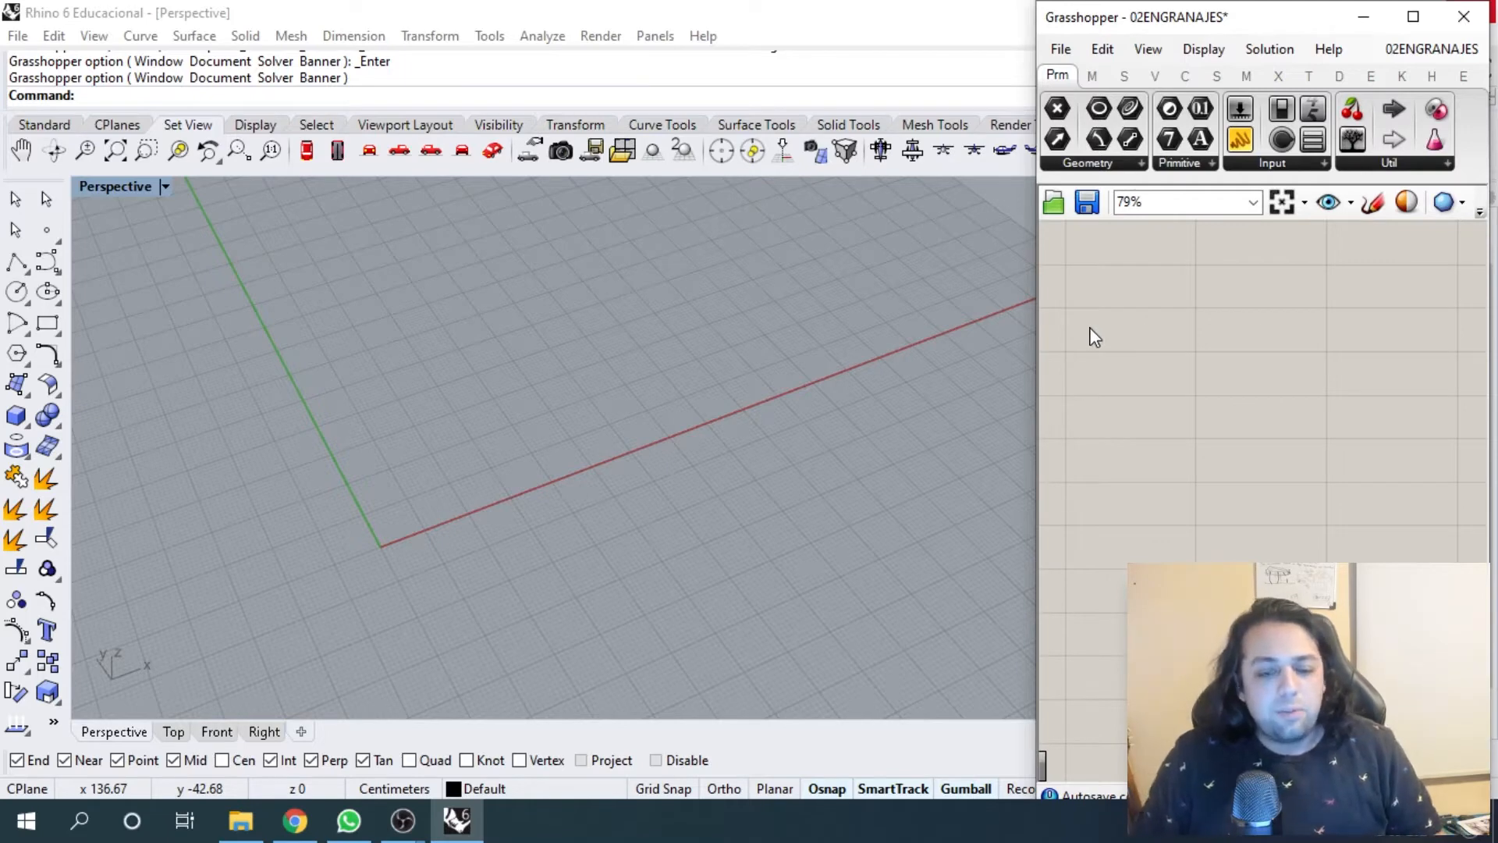
pyautogui.doubleClick(1156, 334)
pyautogui.write('c')
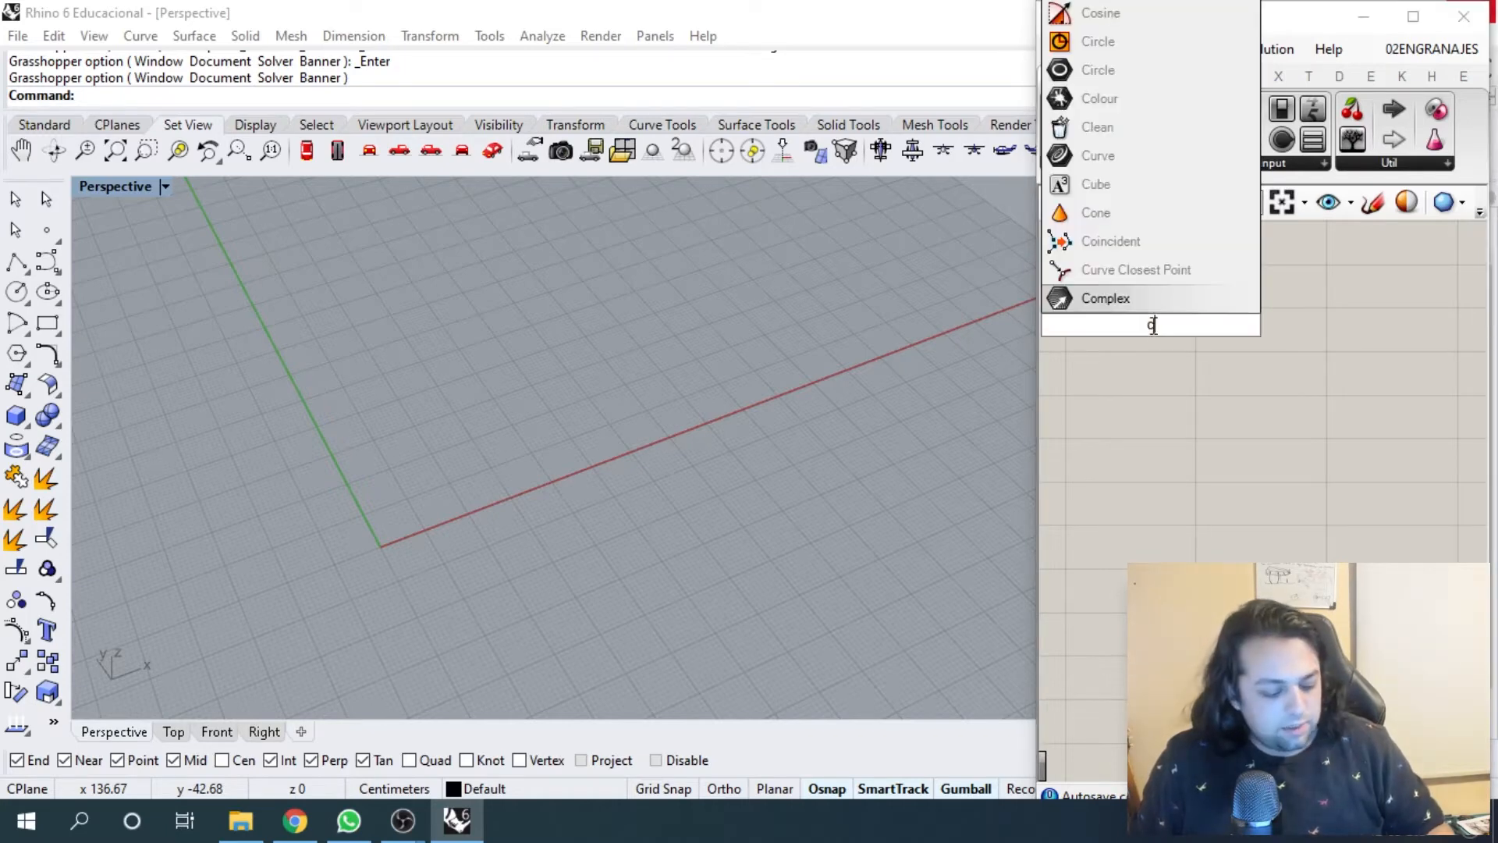
pyautogui.write('ircle')
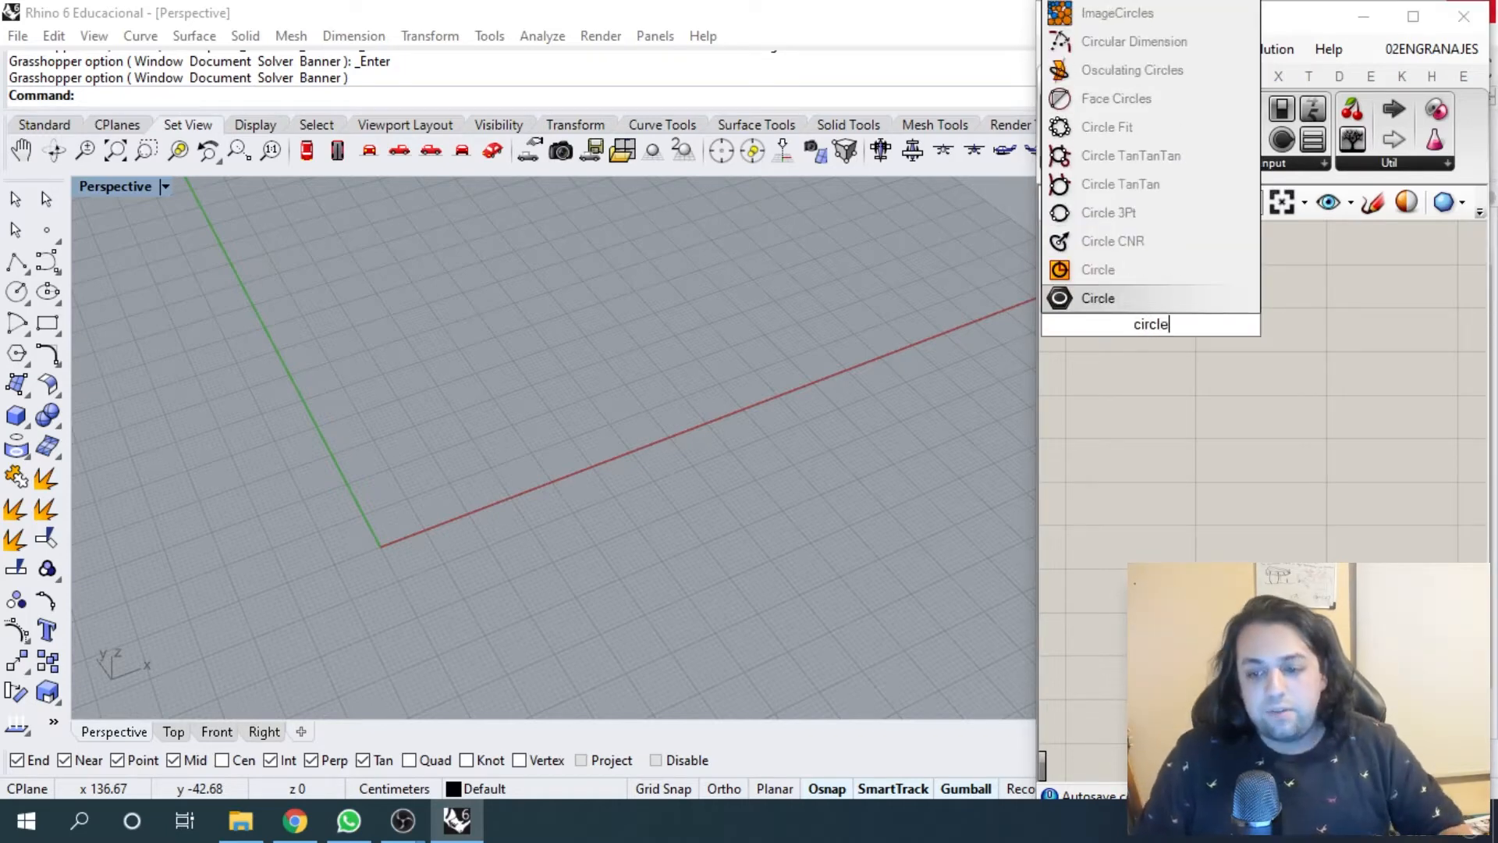
pyautogui.click(1085, 273)
# - Examine the Circle component's plane and radius inputs and its preview circle at the origin
pyautogui.scroll(4, 1145, 333)
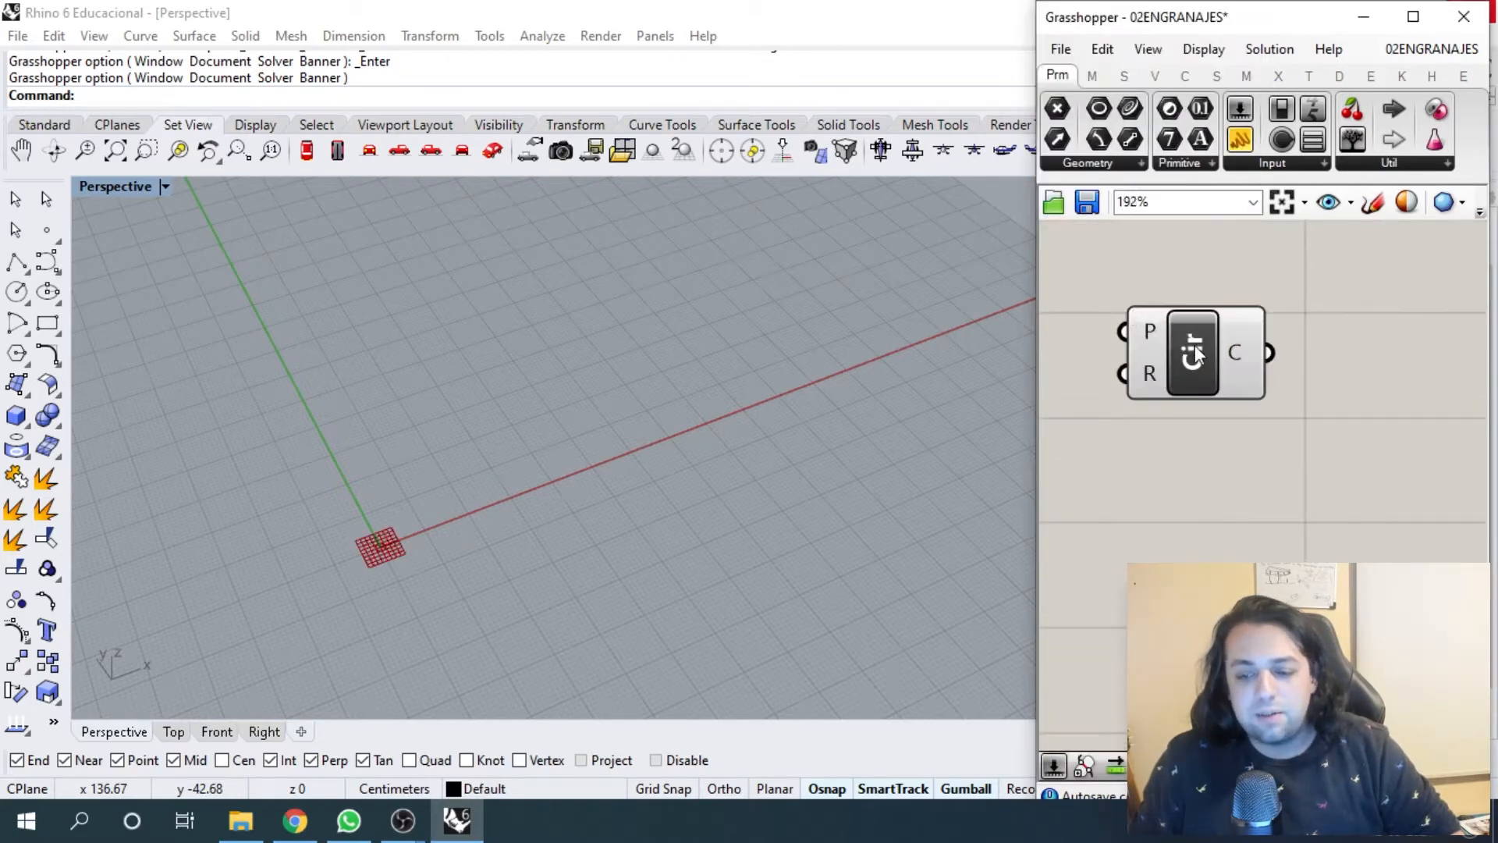
pyautogui.scroll(-4, 1345, 370)
pyautogui.scroll(3, 368, 560)
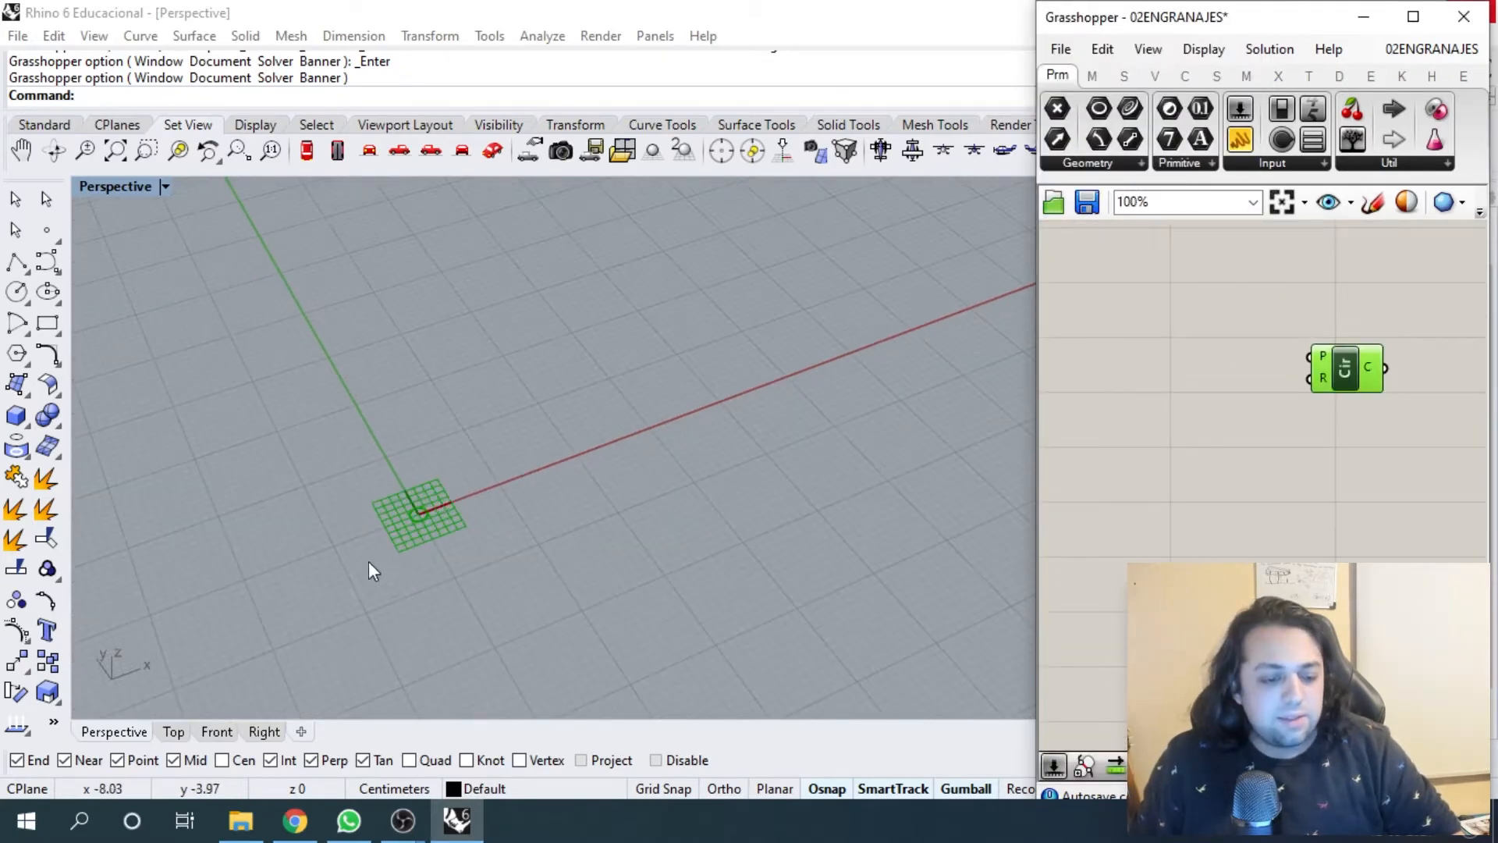
pyautogui.scroll(5, 429, 618)
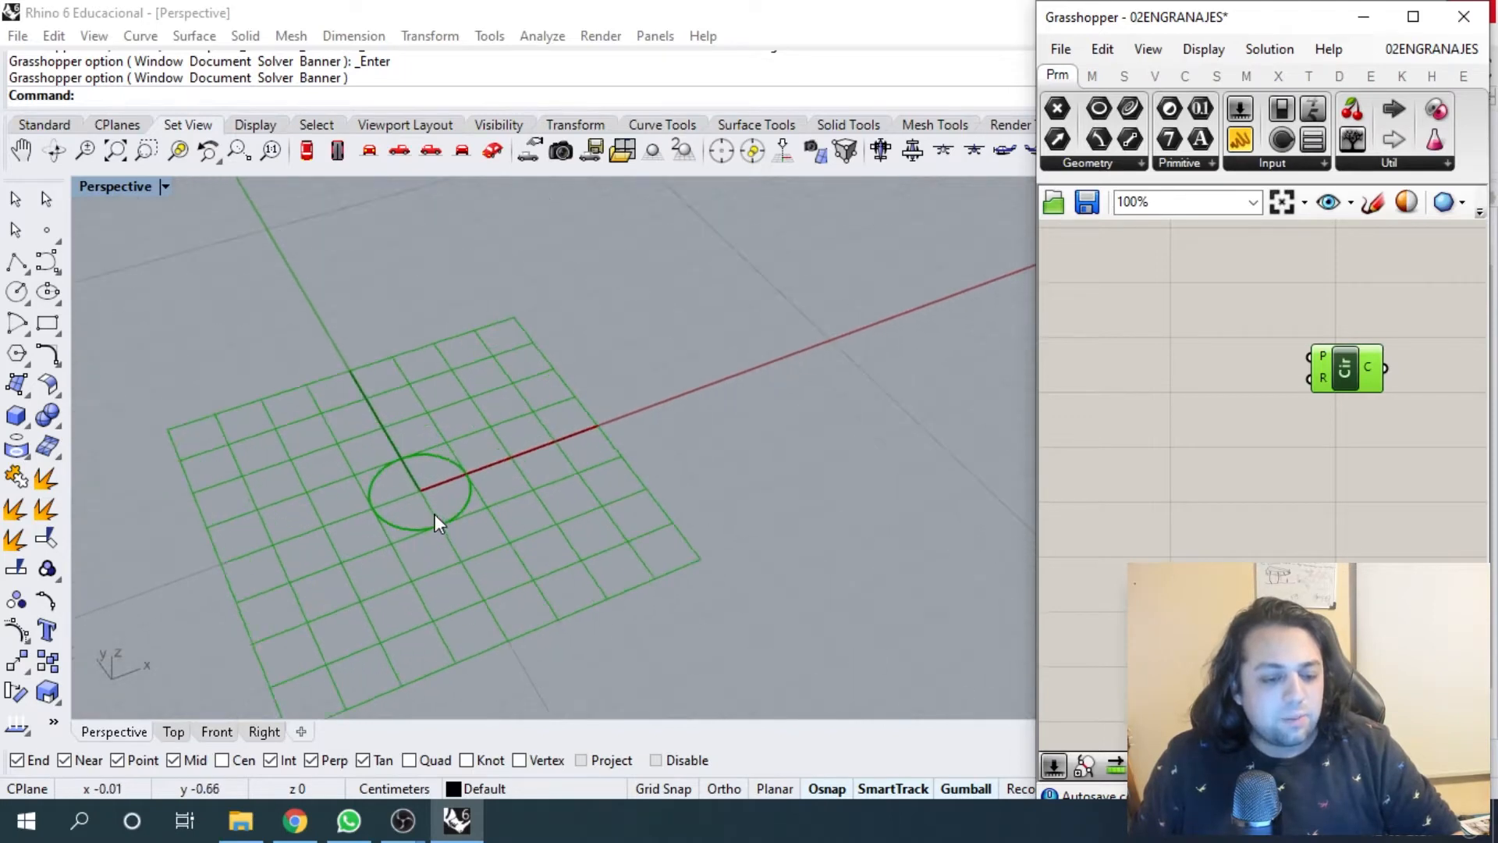
pyautogui.scroll(-5, 437, 465)
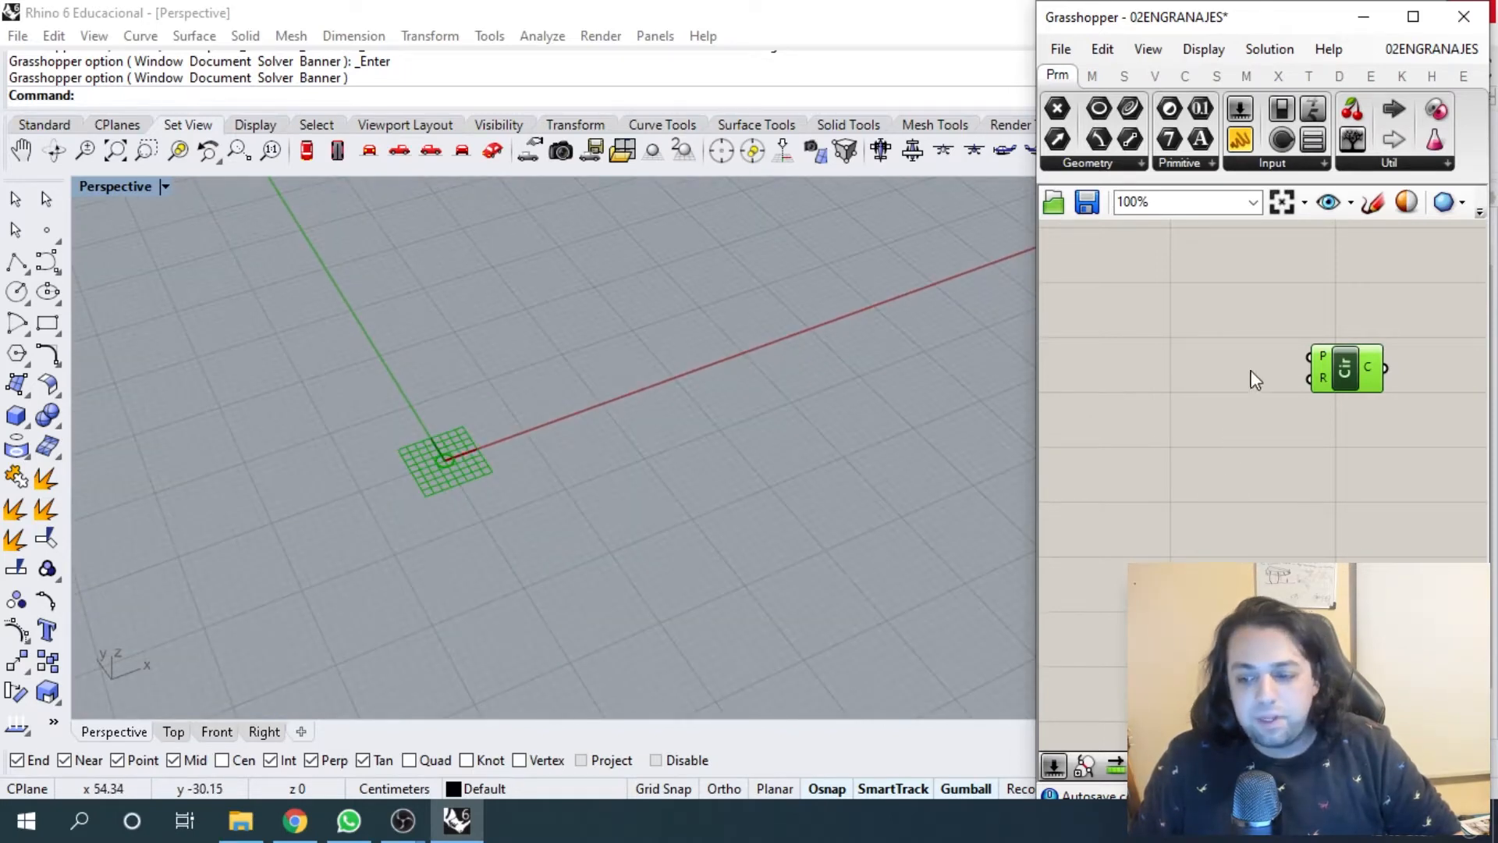
pyautogui.scroll(2, 1145, 382)
pyautogui.scroll(5, 1145, 382)
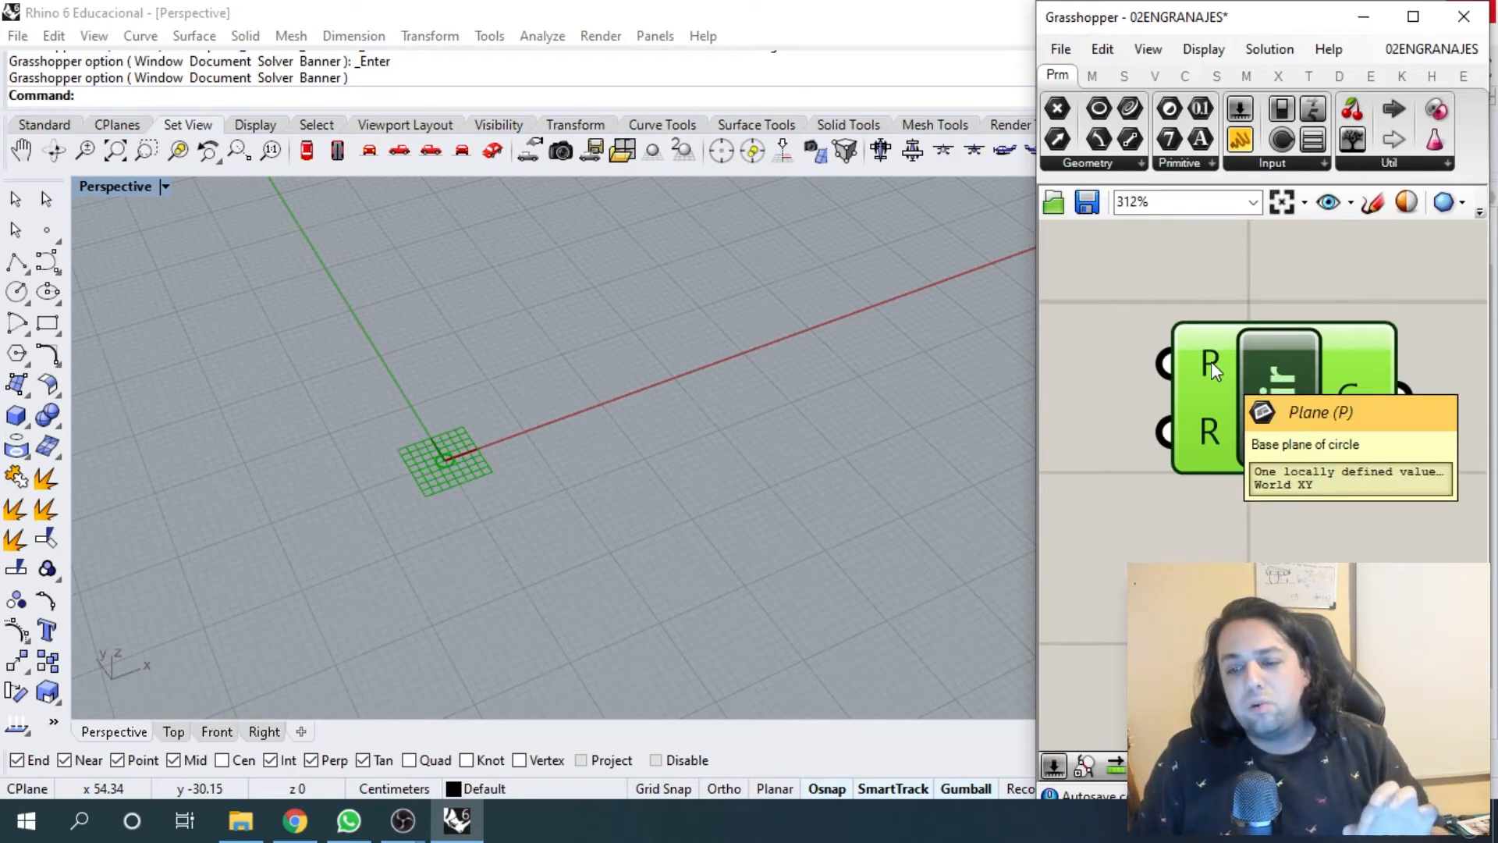
pyautogui.scroll(3, 595, 414)
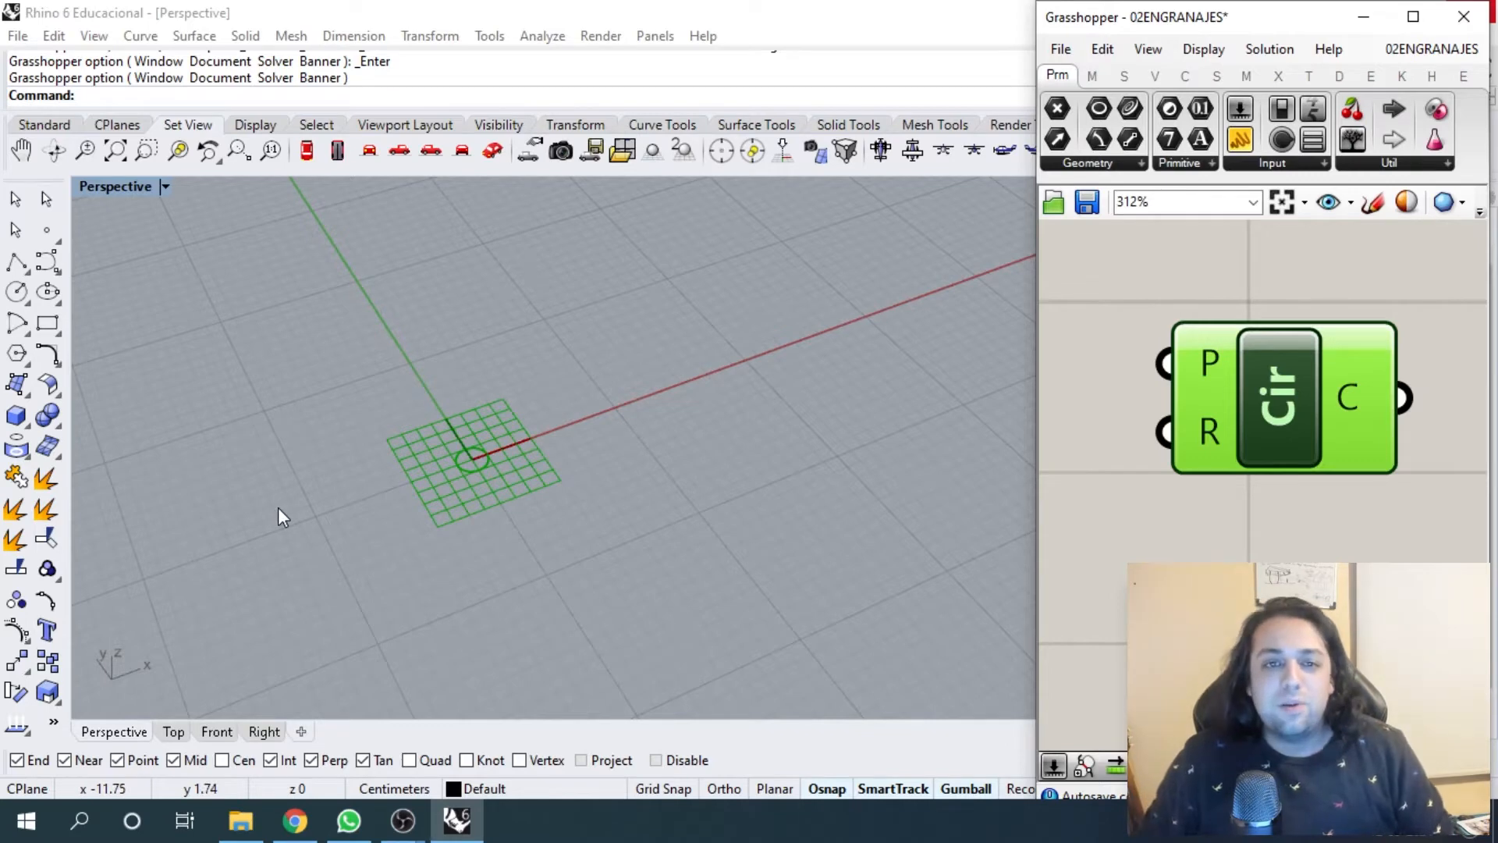
pyautogui.scroll(-4, 1200, 426)
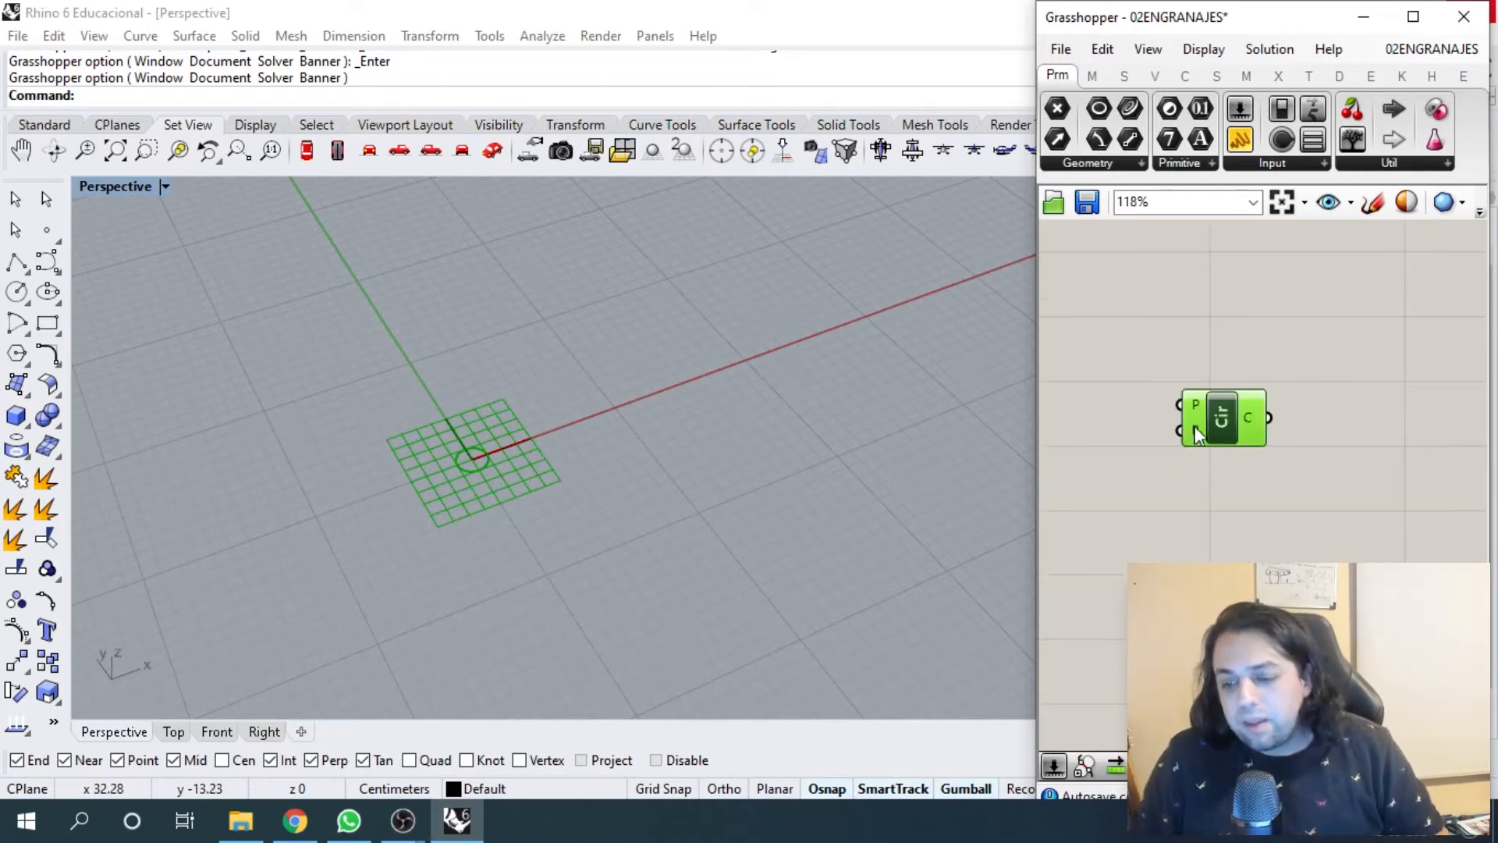
pyautogui.scroll(3, 1200, 426)
pyautogui.scroll(-4, 1200, 426)
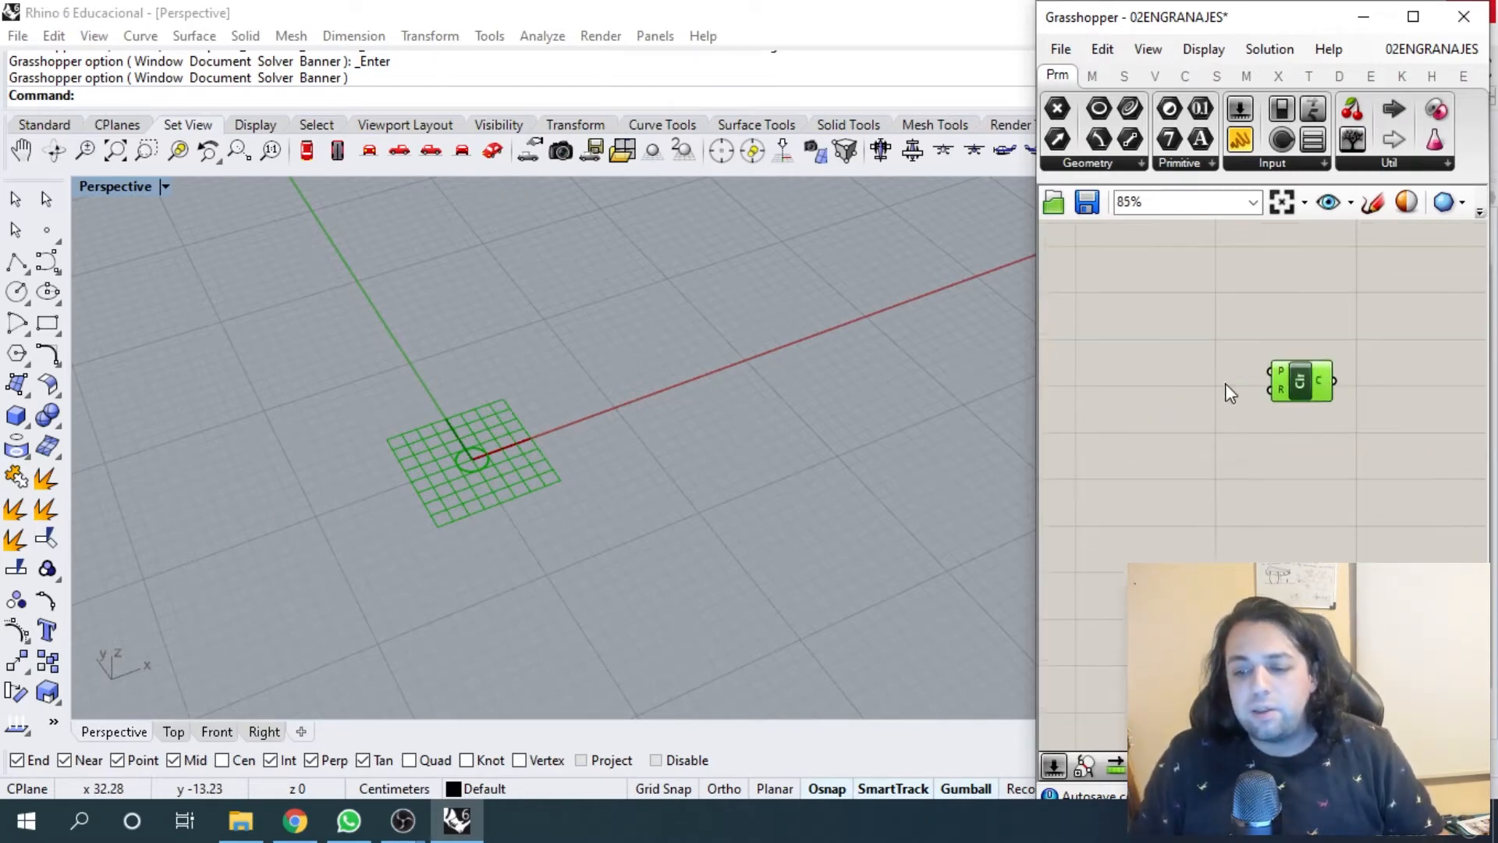
# - Add a number slider with the value 20 and connect it to the Circle component's radius input
pyautogui.doubleClick(1158, 421)
pyautogui.write('20')
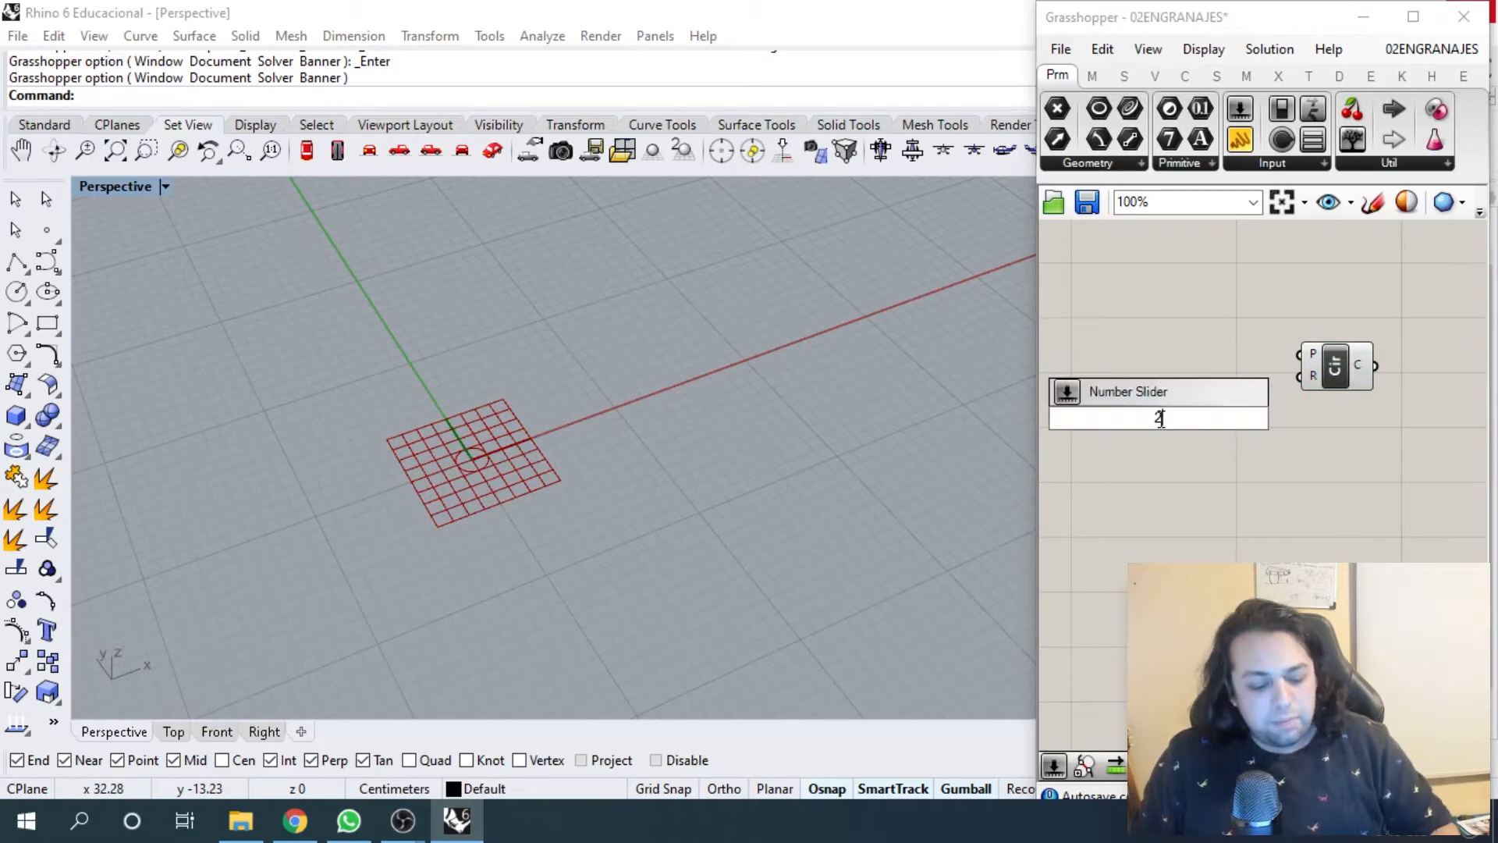
pyautogui.press('Return')
pyautogui.moveTo(1259, 419); pyautogui.dragTo(1298, 377)
pyautogui.scroll(-3, 792, 437)
pyautogui.scroll(3, 1150, 419)
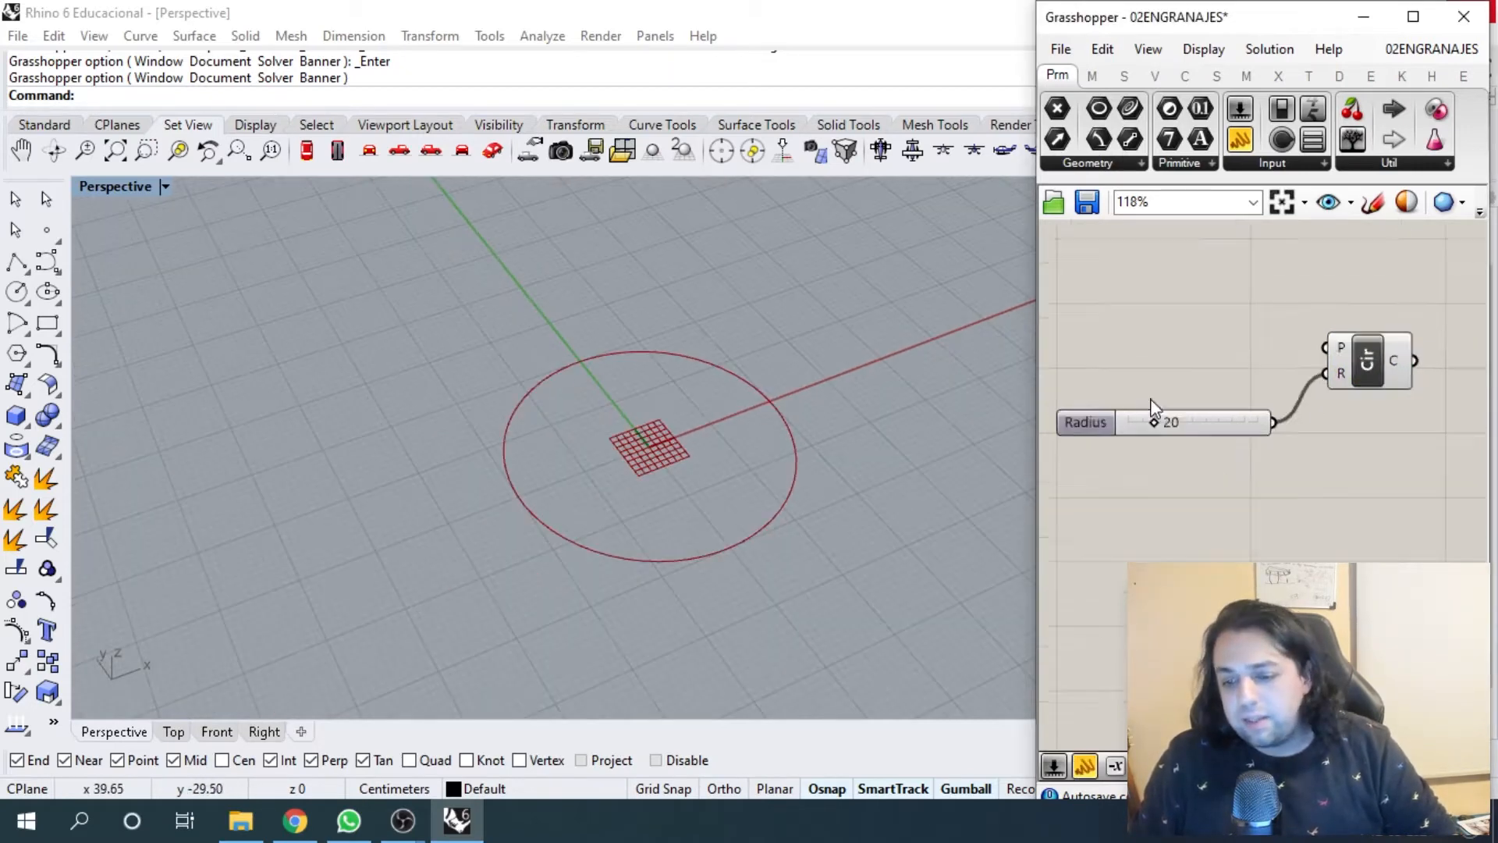
# - Set the circle's Radius slider to 10
pyautogui.moveTo(1154, 433); pyautogui.dragTo(1141, 438)
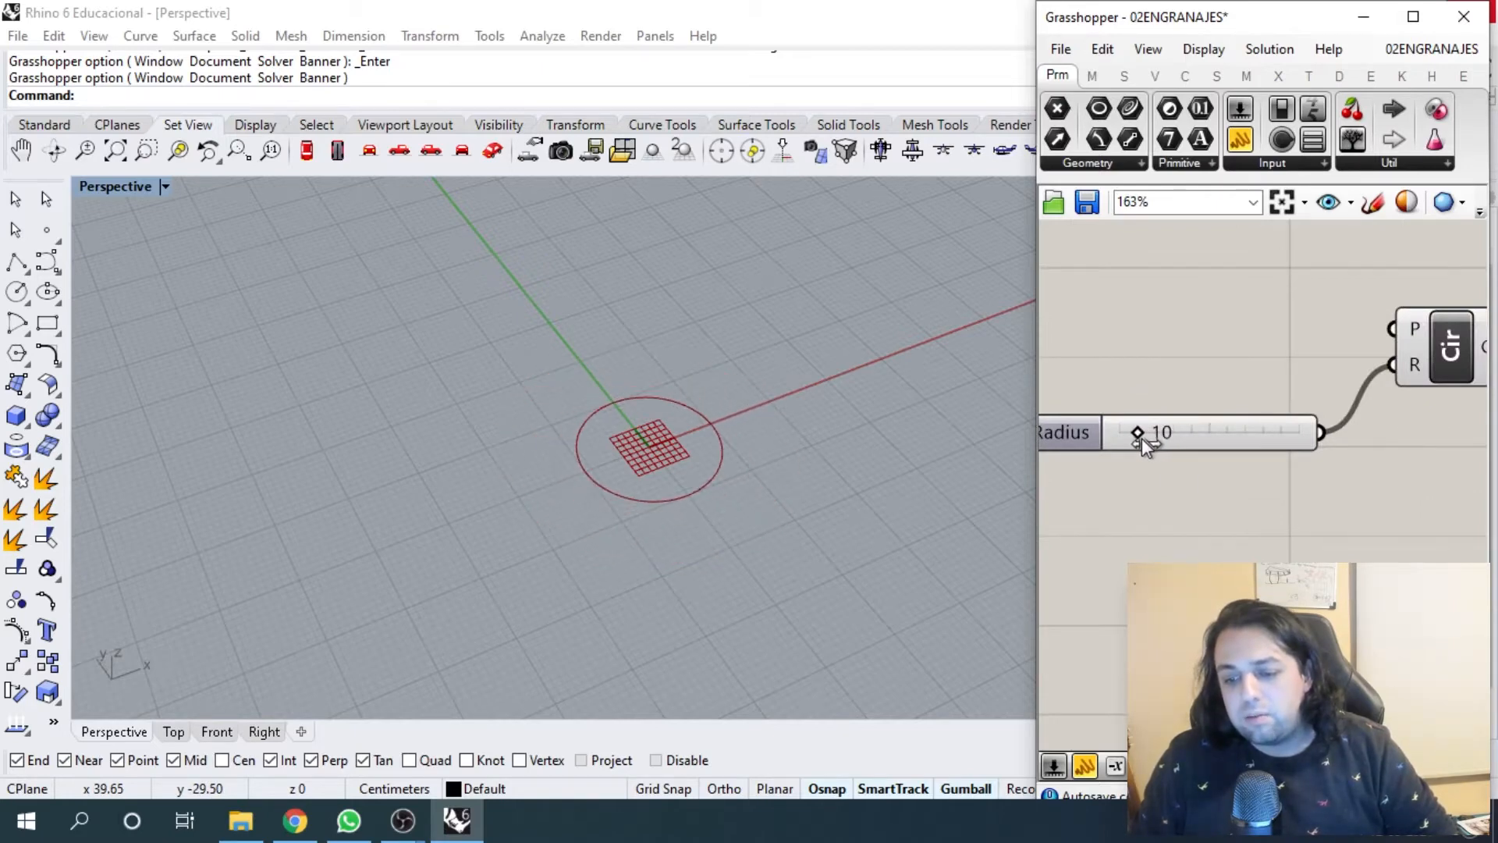
pyautogui.scroll(2, 681, 470)
pyautogui.scroll(2, 706, 462)
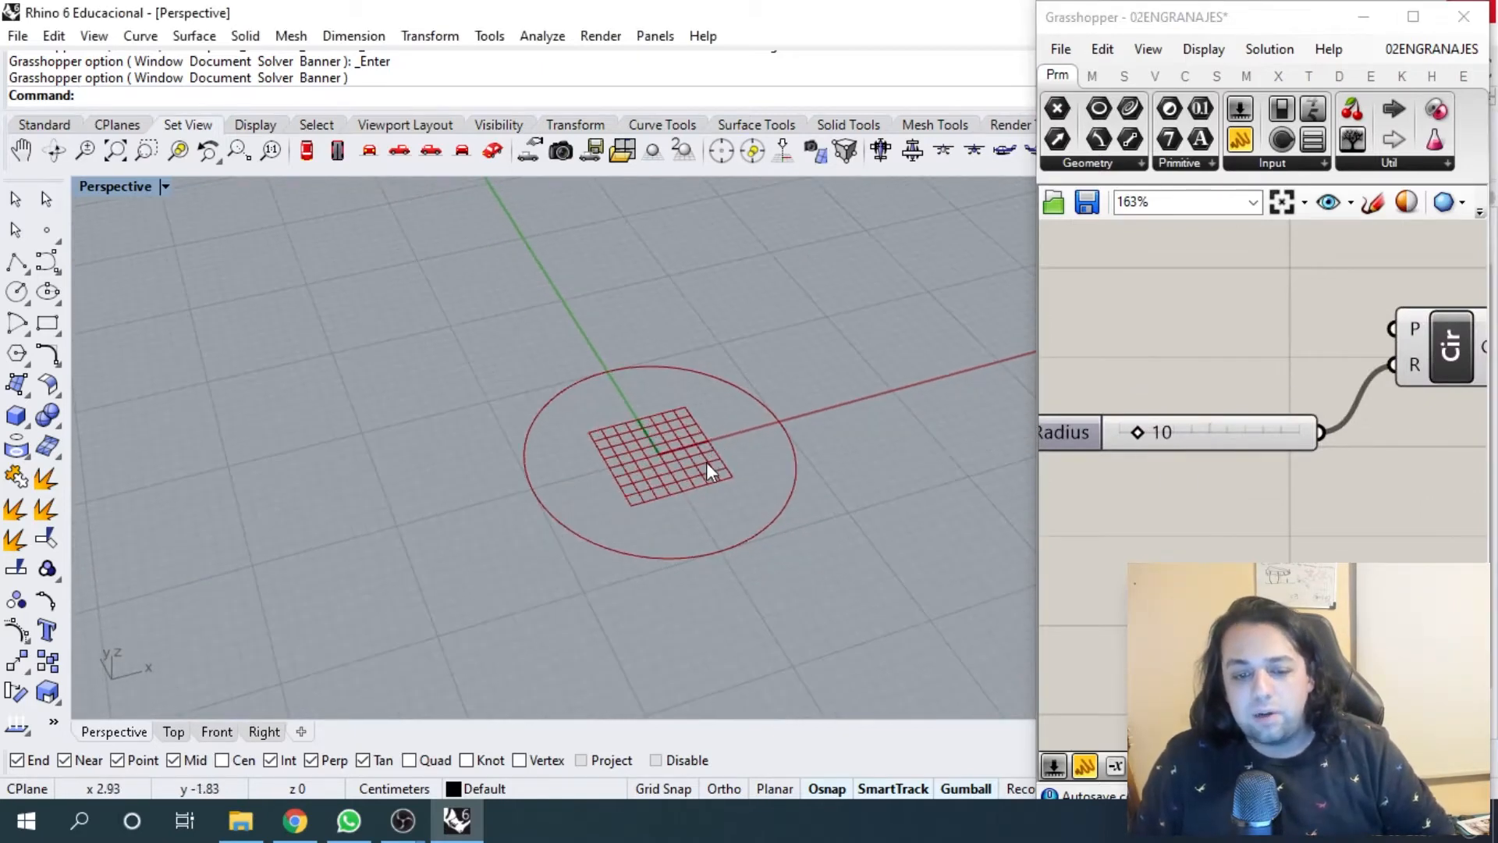
pyautogui.scroll(-4, 1248, 401)
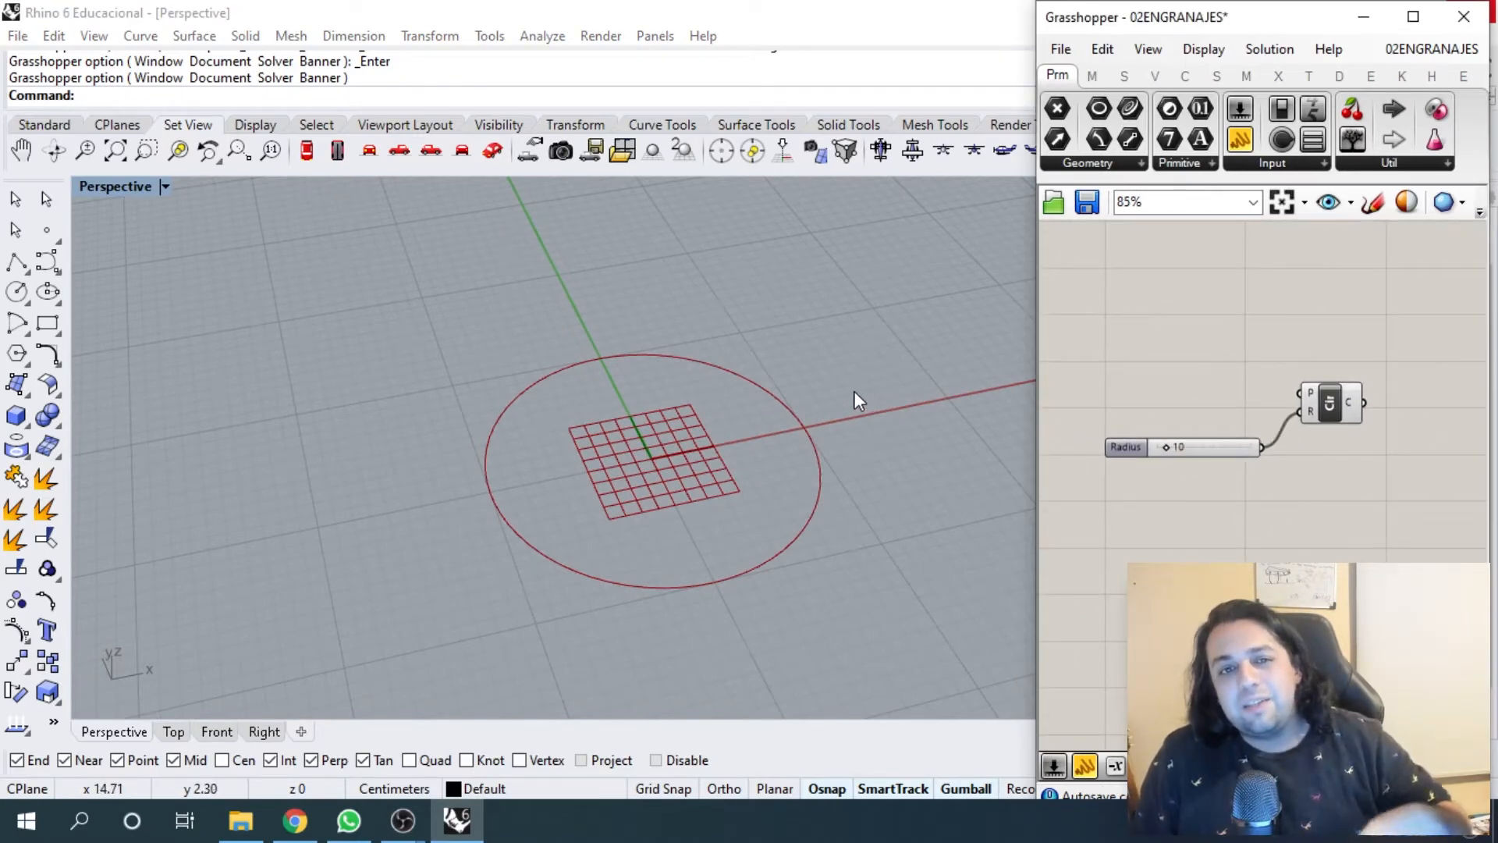
pyautogui.scroll(1, 1225, 410)
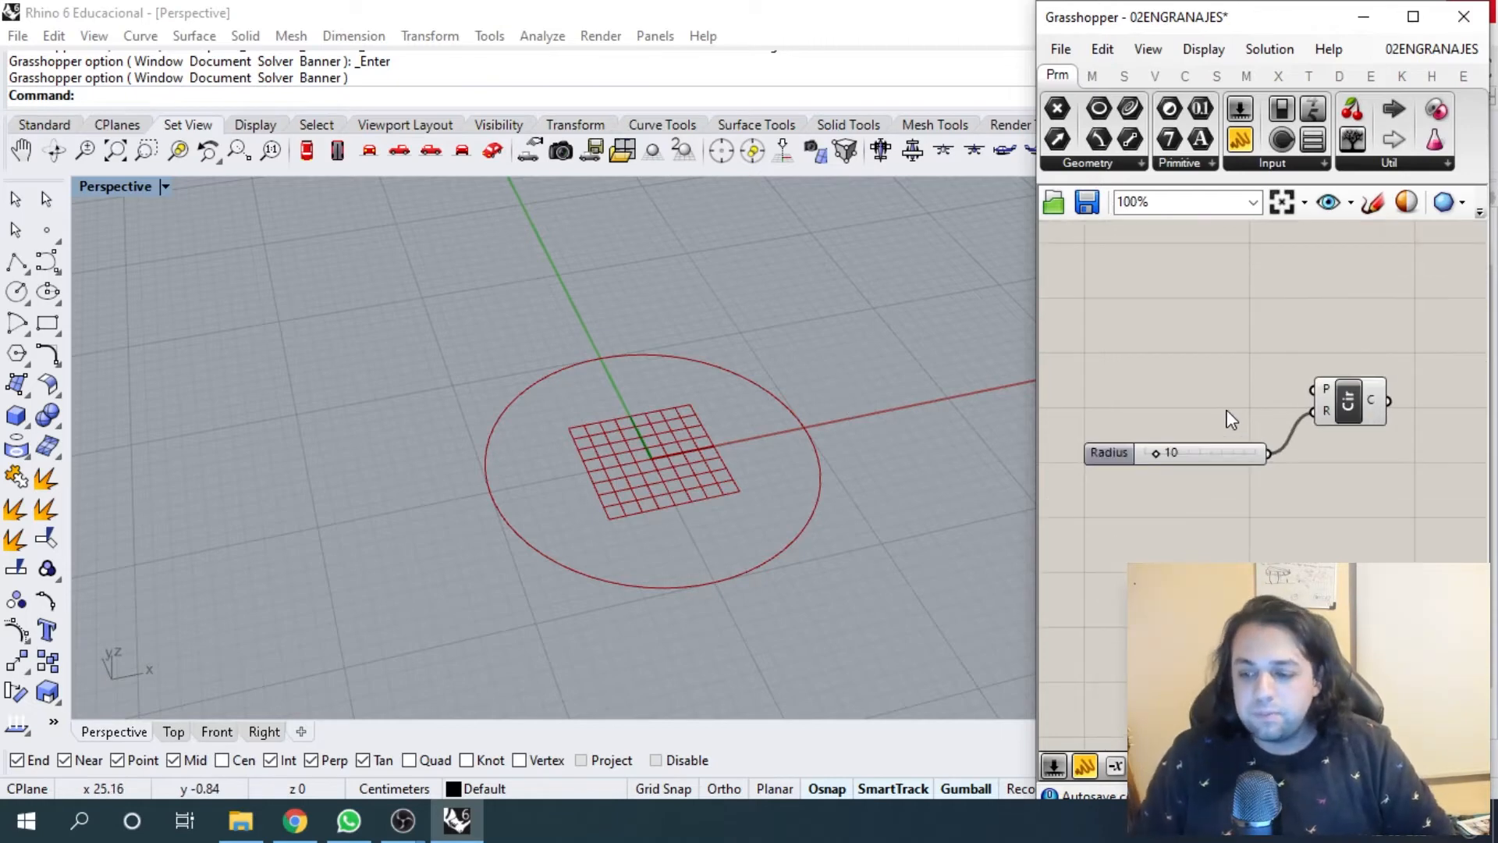
# - Add a Divide Curve component beside the output of the Circle component
pyautogui.click(1209, 394)
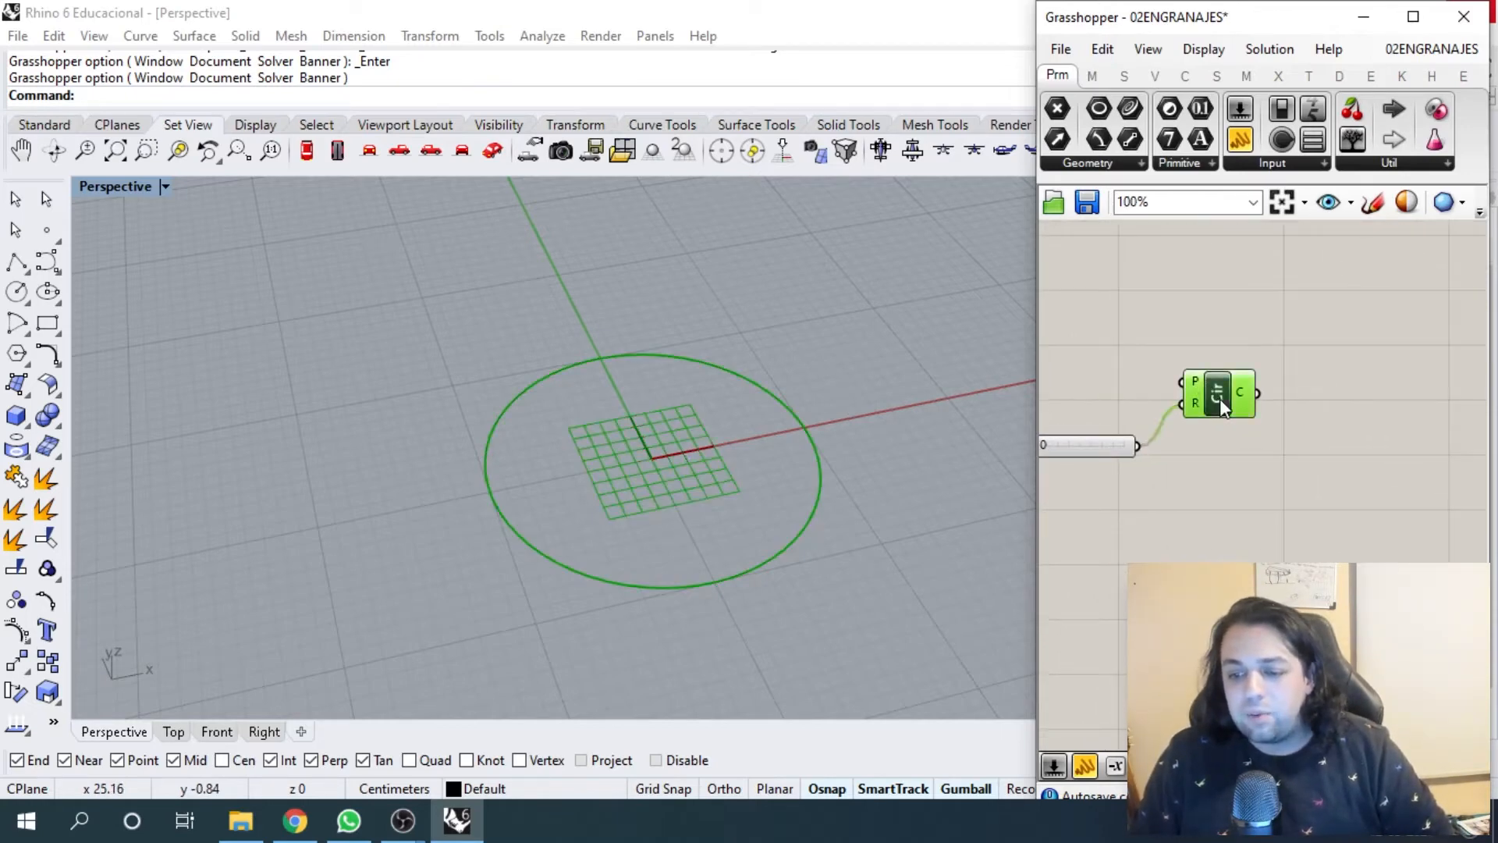
pyautogui.moveTo(1322, 434); pyautogui.dragTo(1214, 435, button='right')
pyautogui.click(1267, 413)
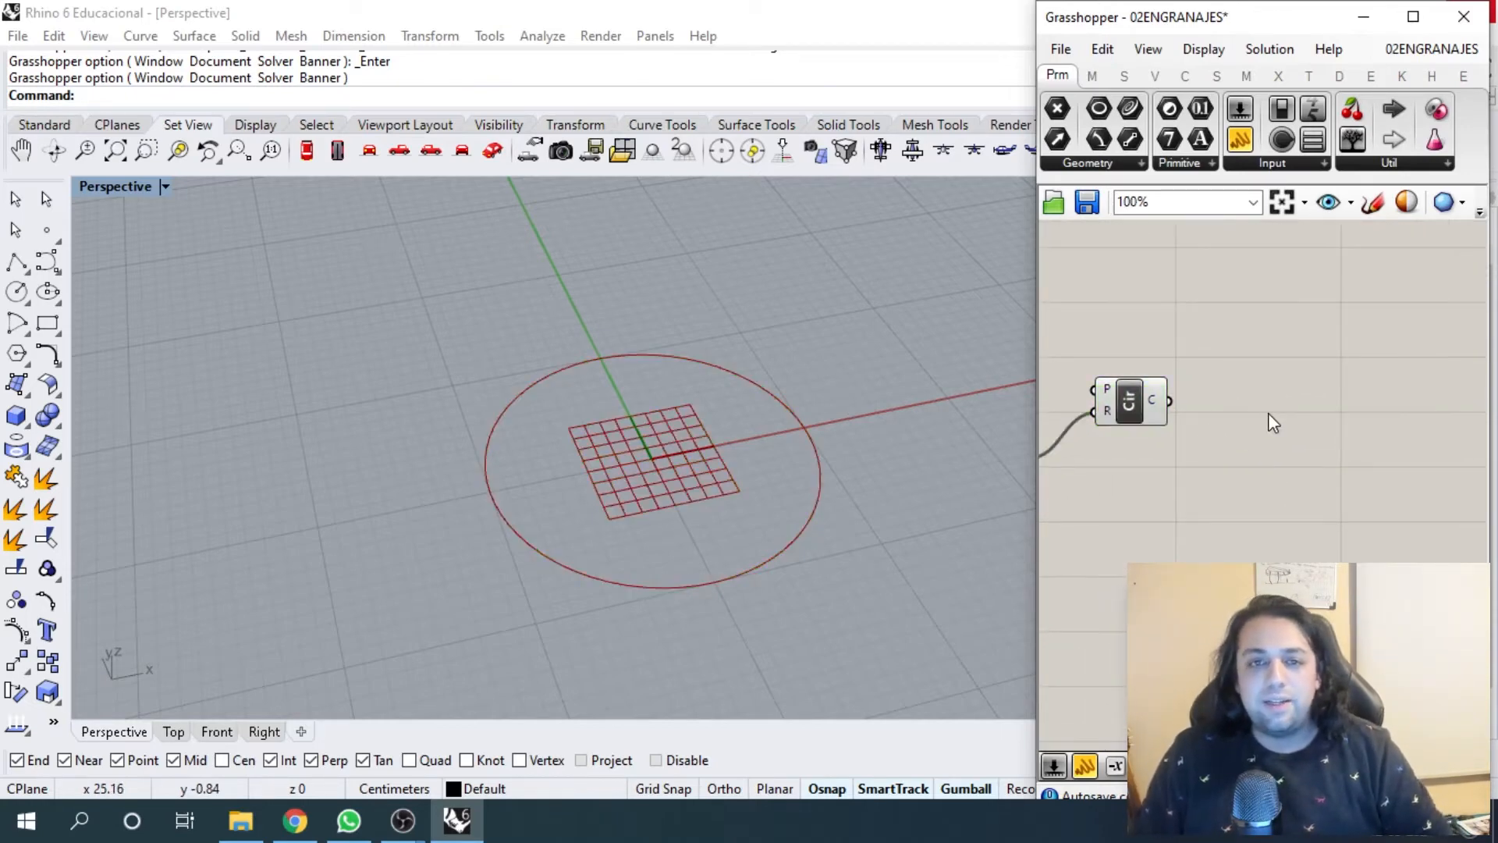
pyautogui.doubleClick(1269, 415)
pyautogui.write('d')
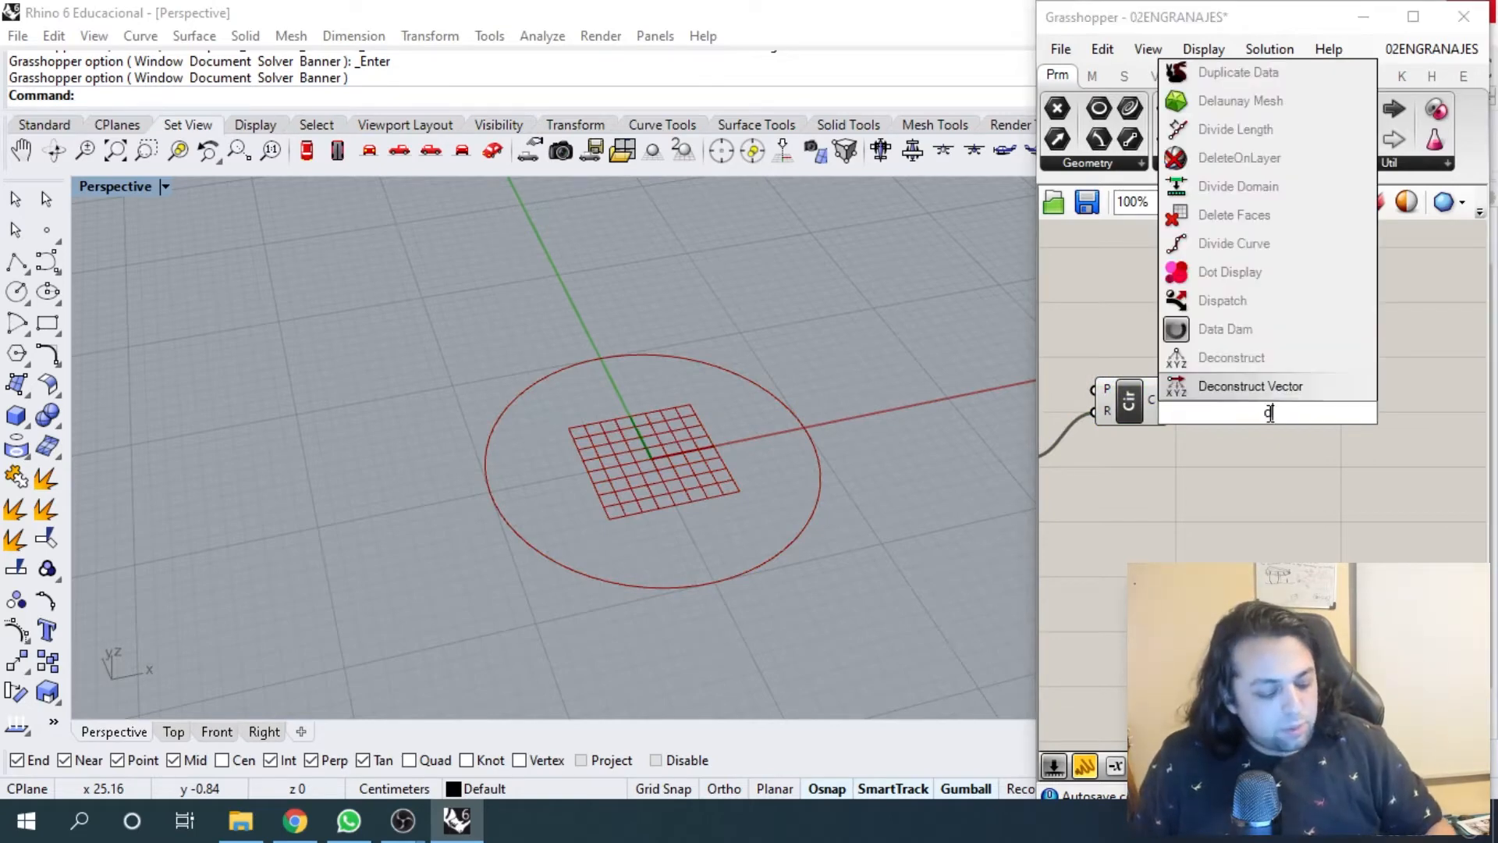
pyautogui.write('ivide')
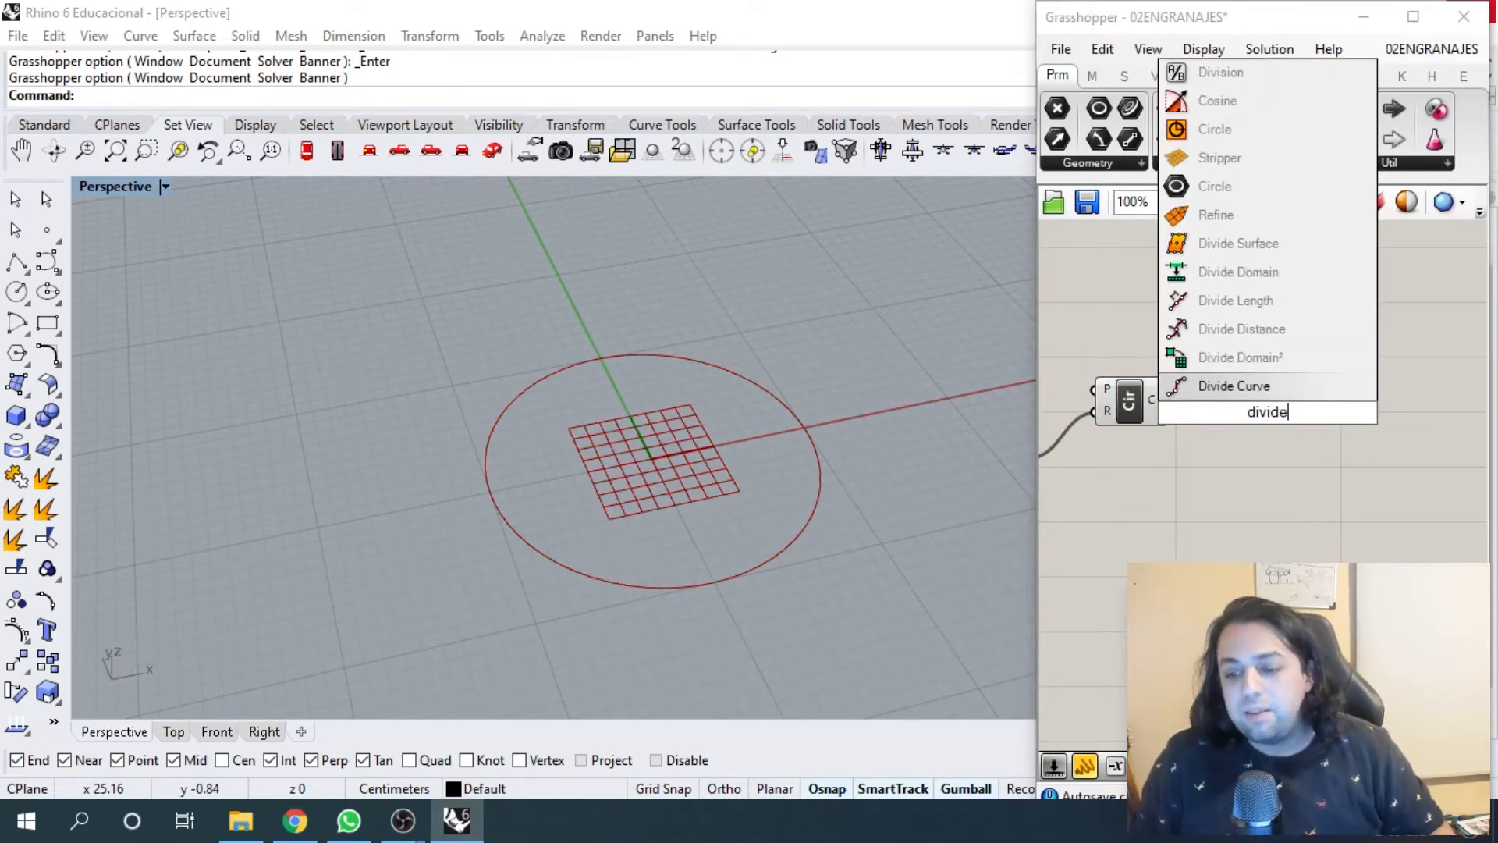
pyautogui.press('Return')
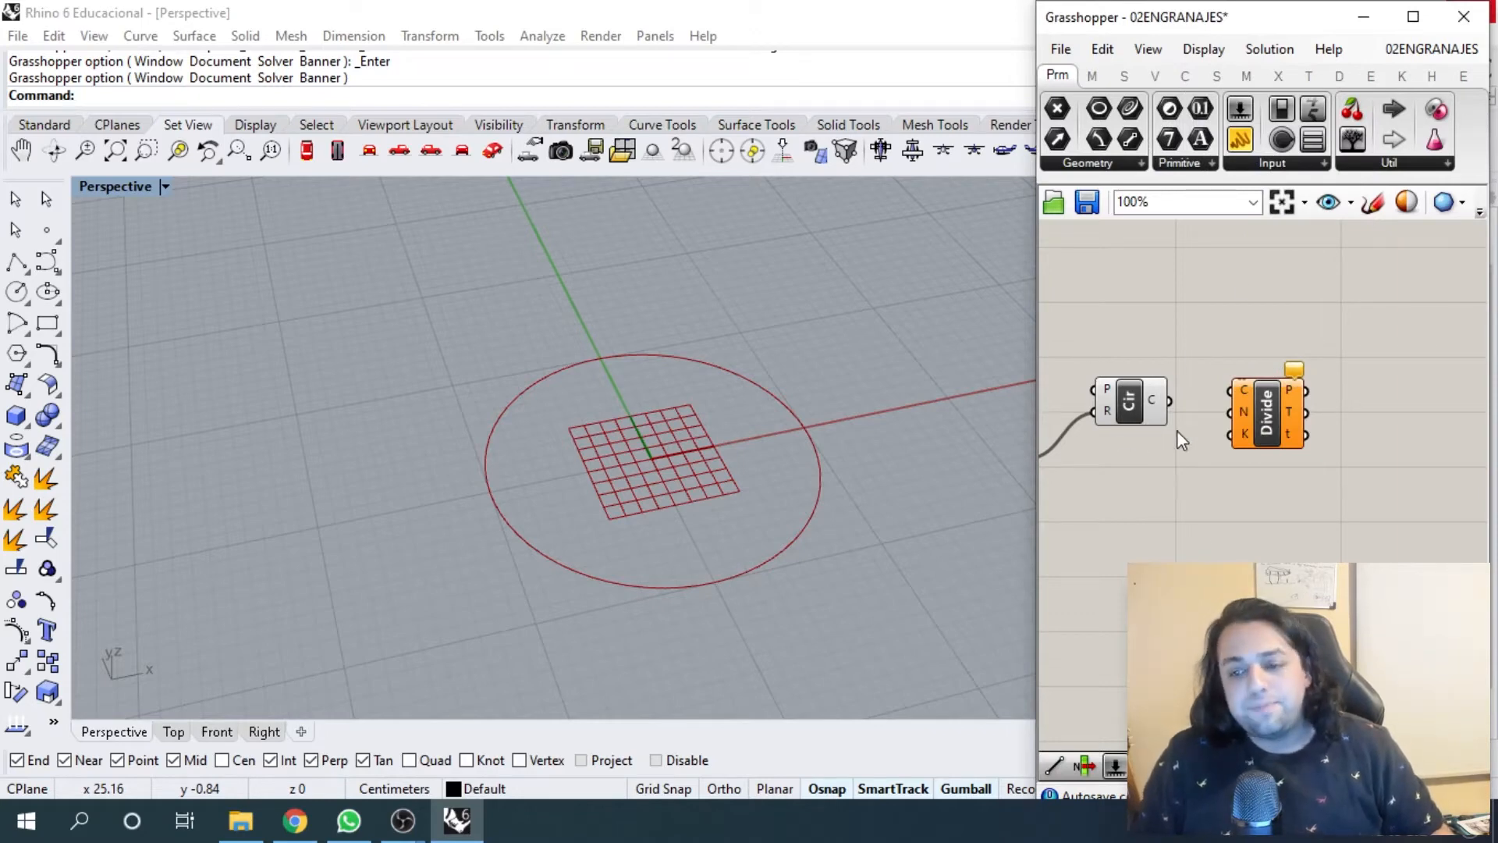
pyautogui.scroll(3, 1228, 418)
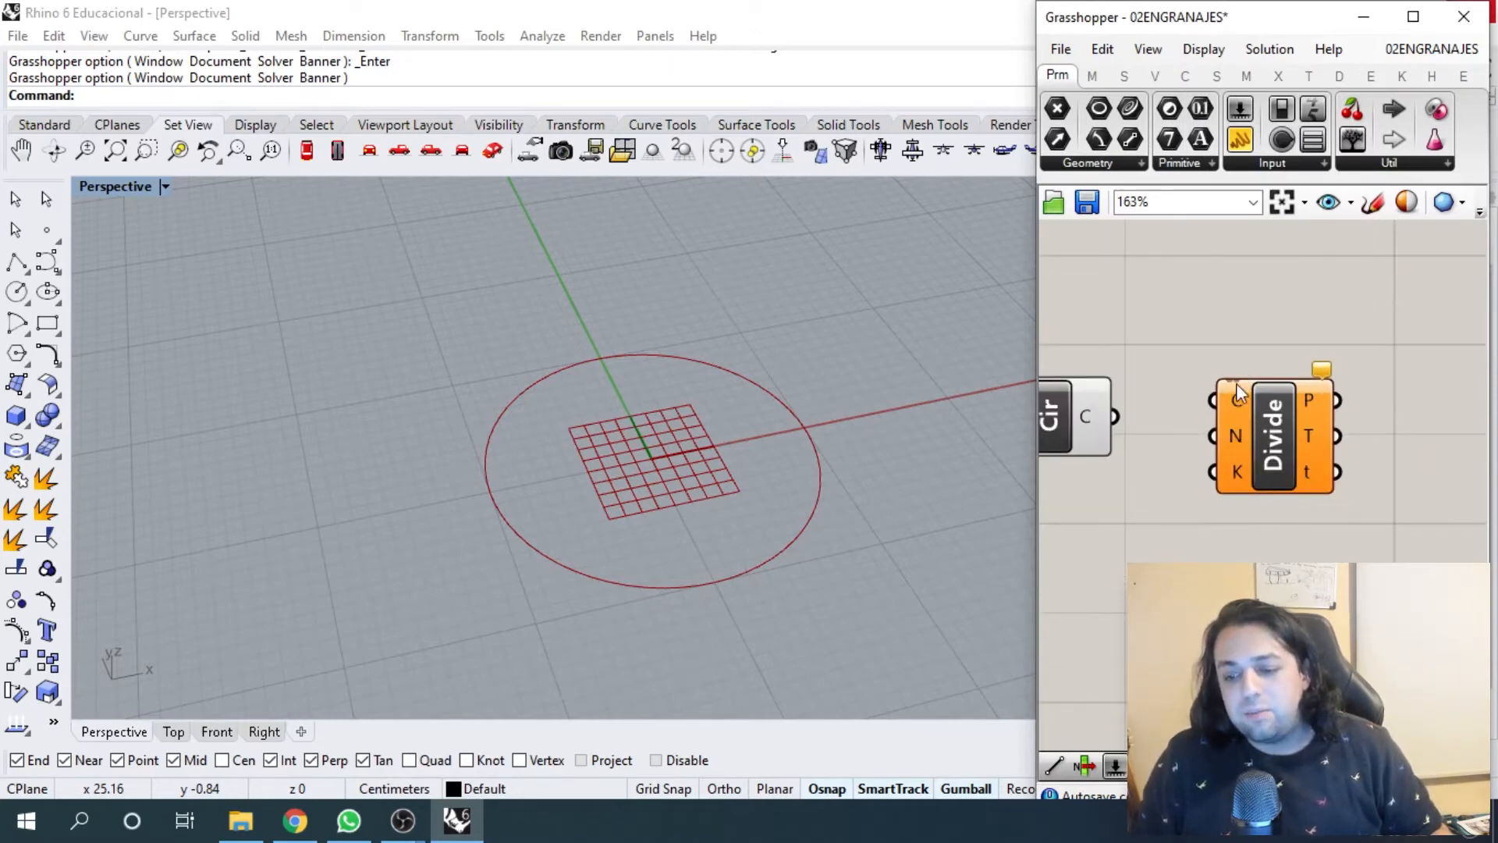
# - Connect the Circle component's output to the Divide Curve component's curve input and inspect the division points in the viewport
pyautogui.moveTo(1220, 434); pyautogui.dragTo(1323, 390, button='right')
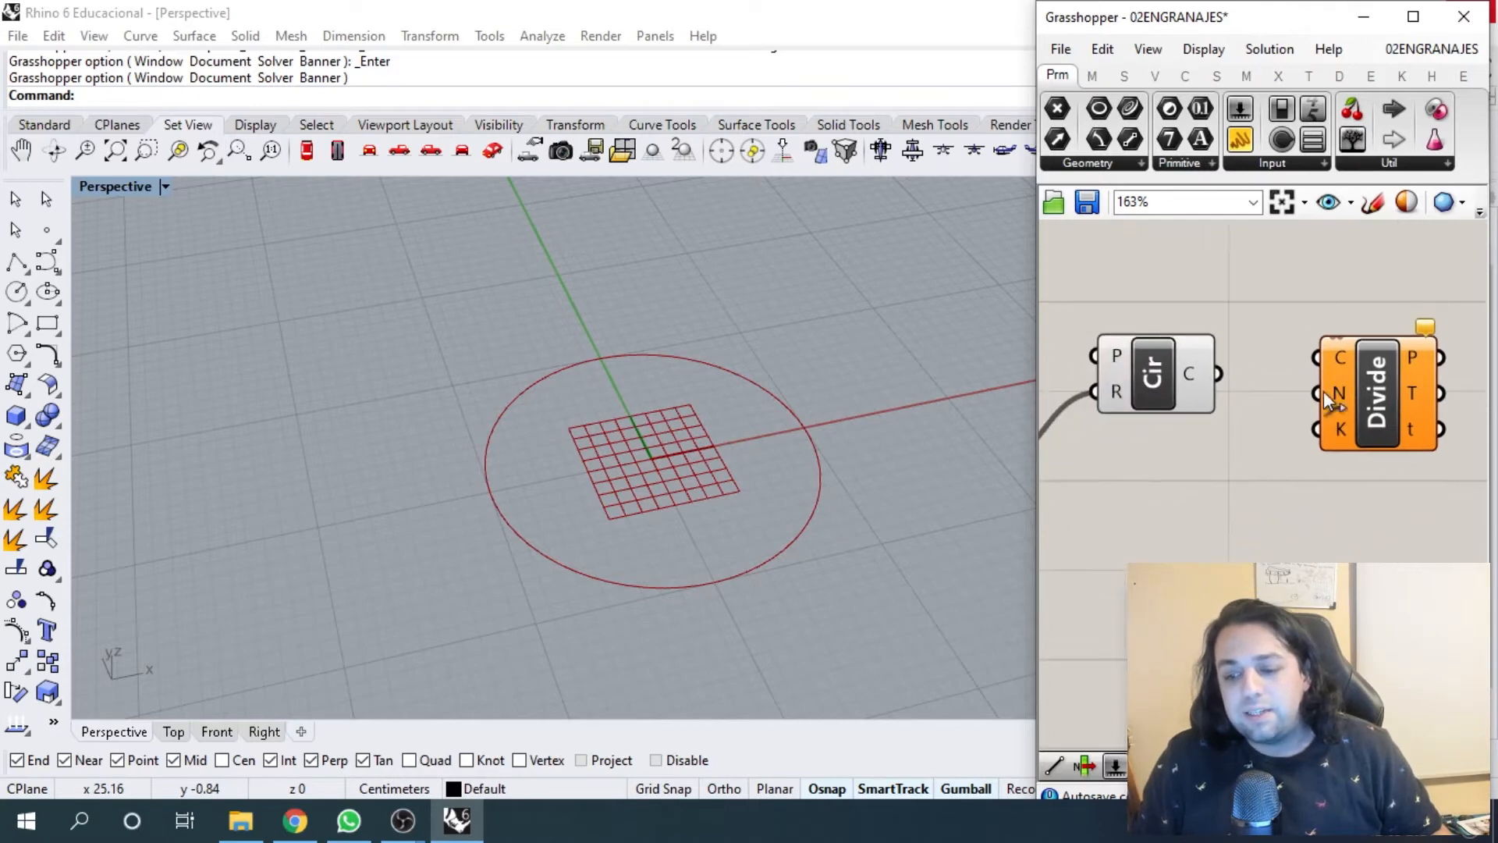
pyautogui.moveTo(1213, 351); pyautogui.dragTo(1206, 369, button='right')
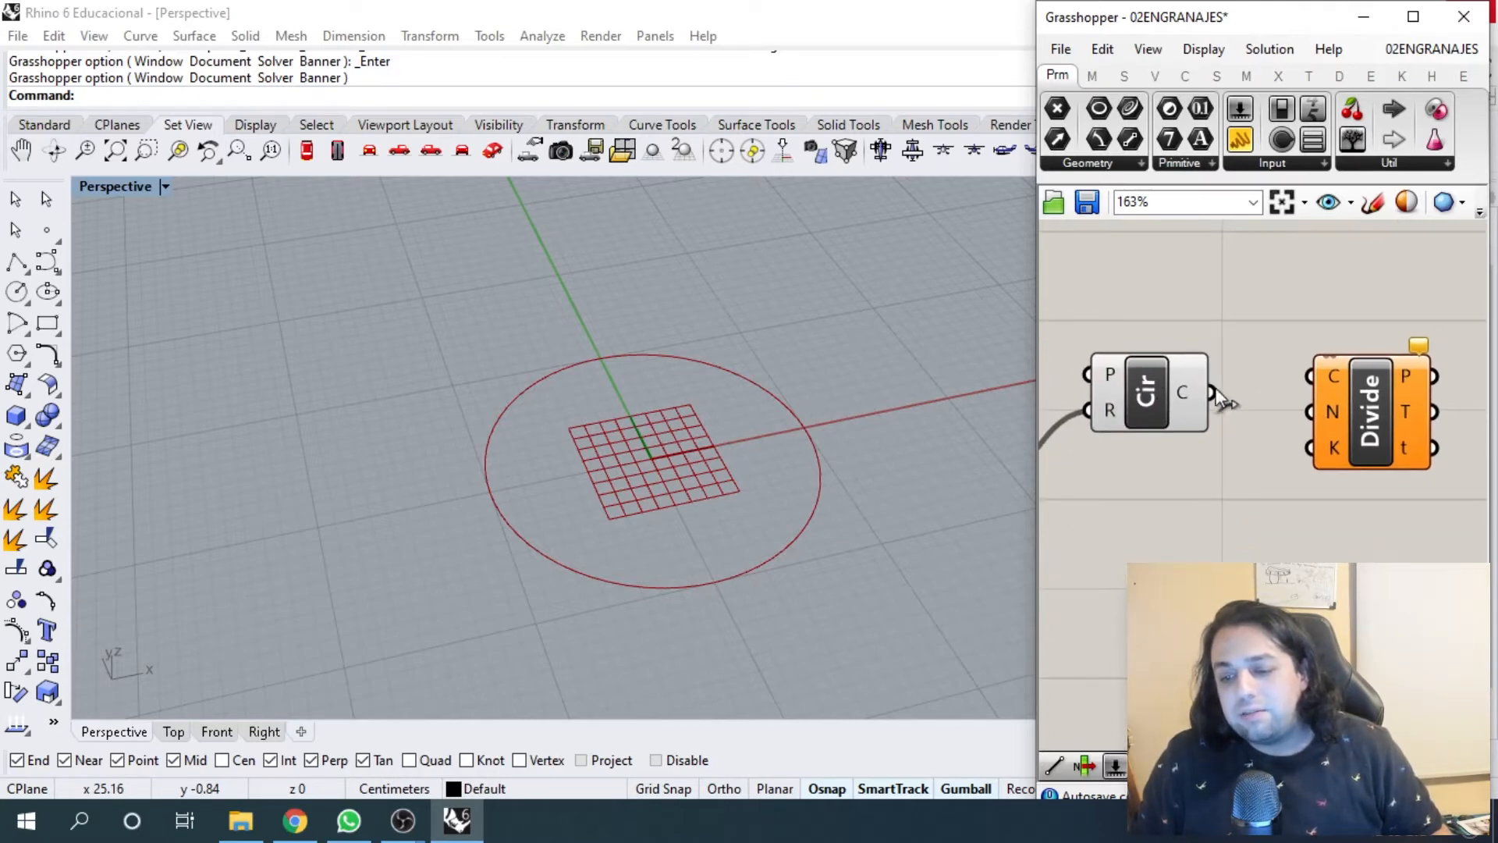
pyautogui.moveTo(1216, 396); pyautogui.dragTo(1333, 376)
pyautogui.moveTo(1333, 419); pyautogui.dragTo(1287, 371, button='right')
pyautogui.scroll(2, 784, 520)
pyautogui.moveTo(773, 513); pyautogui.dragTo(692, 476, button='right')
pyautogui.scroll(2, 1314, 404)
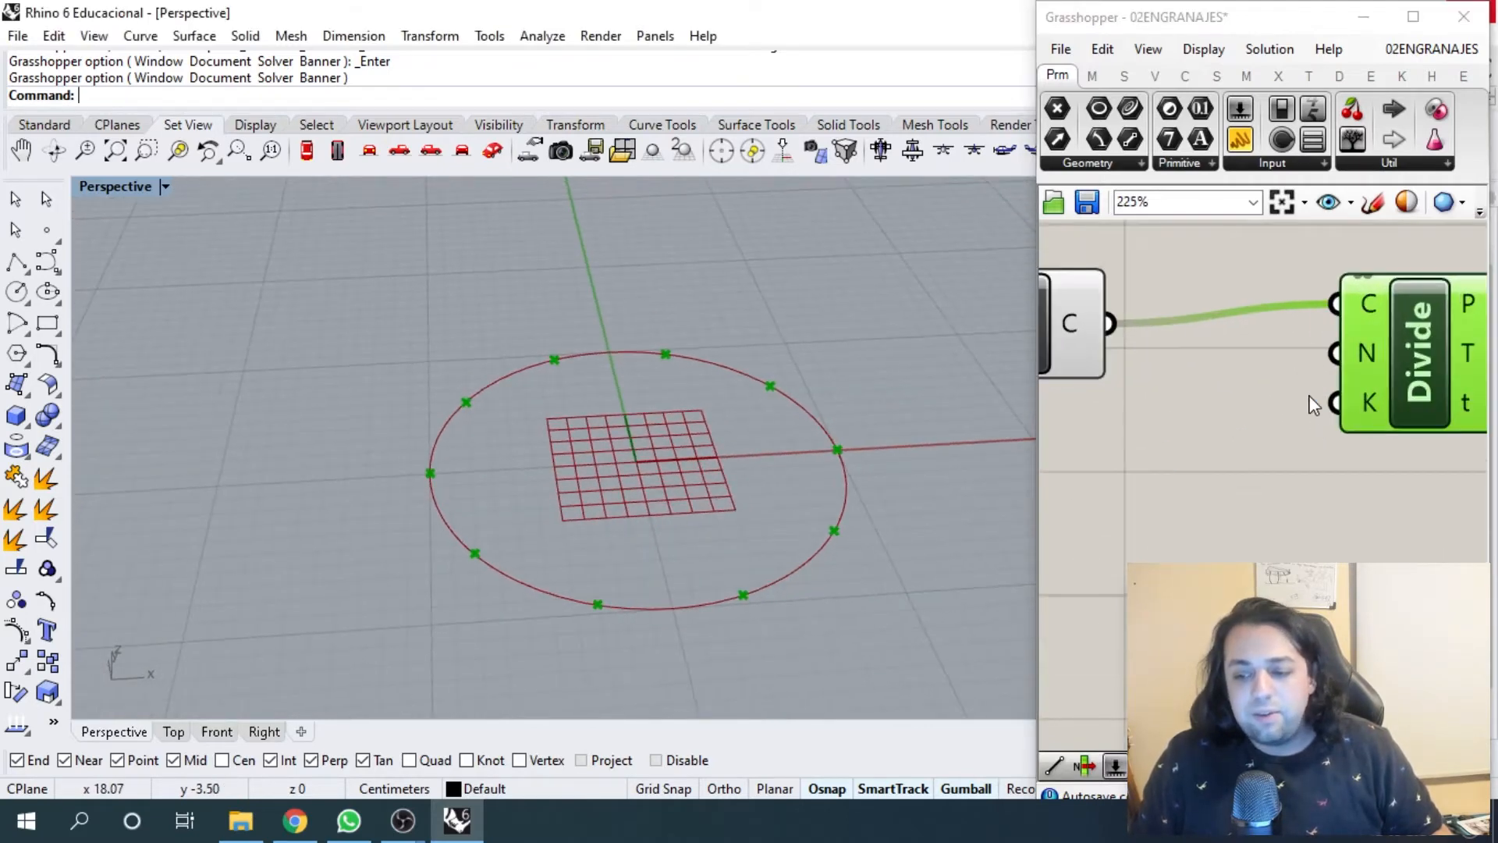
# - Check the Divide Curve component's Count input and align the component level with the Circle output
pyautogui.moveTo(1370, 357)
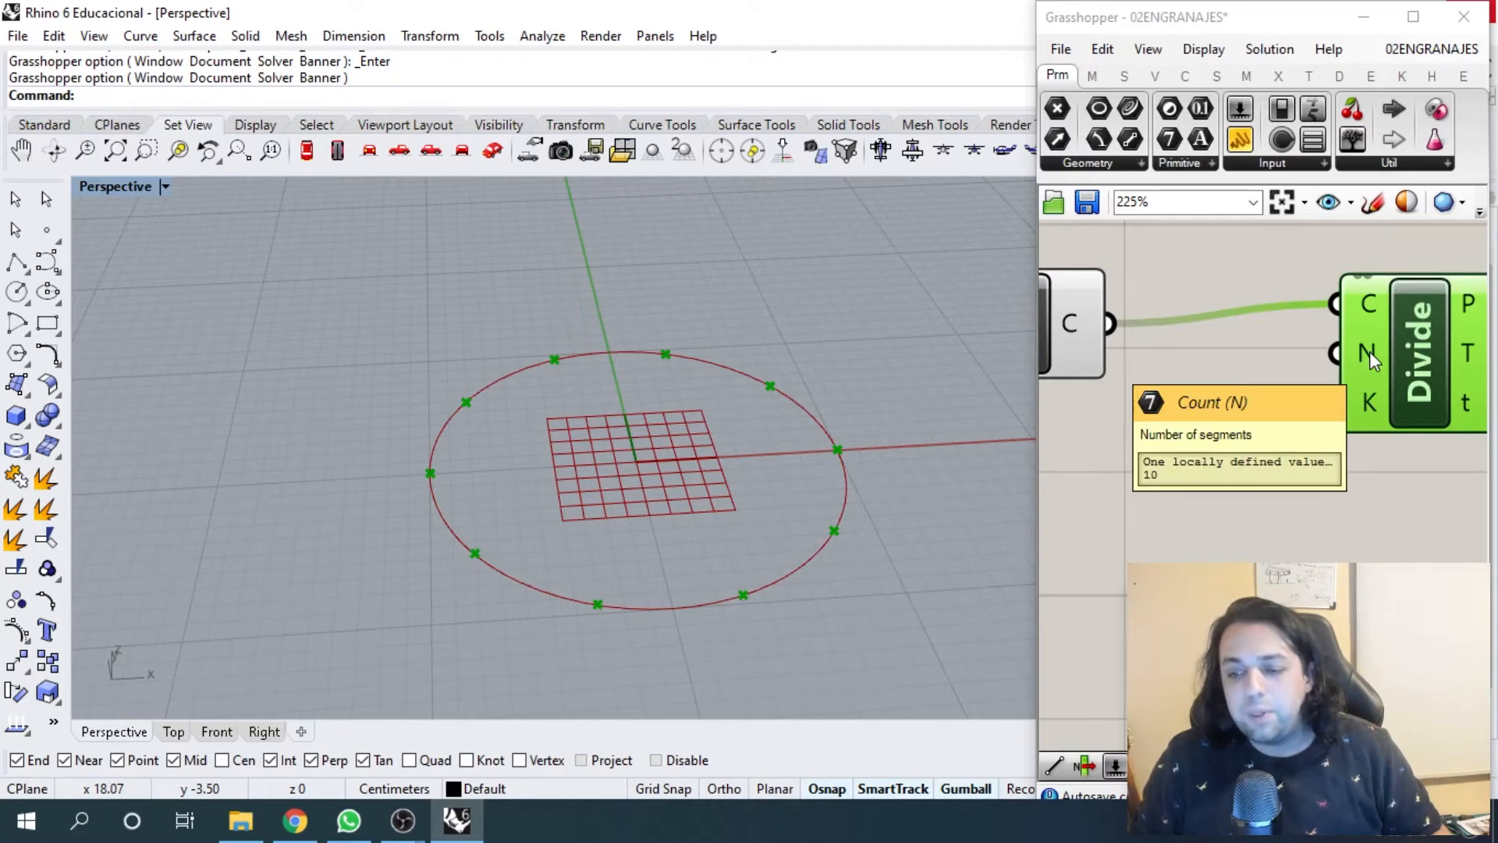
pyautogui.scroll(-3, 653, 593)
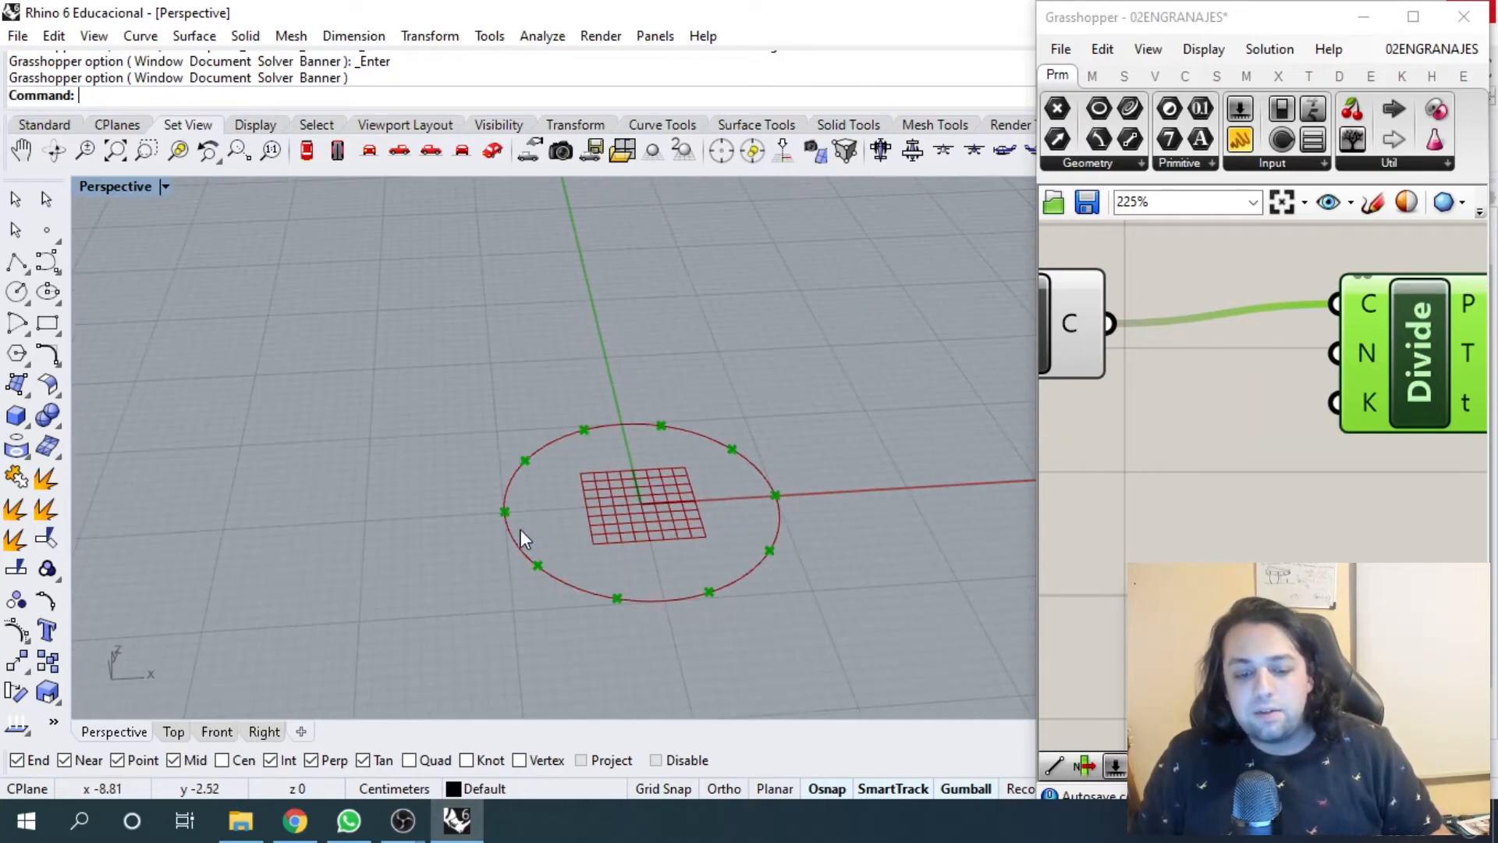
pyautogui.scroll(-3, 1301, 460)
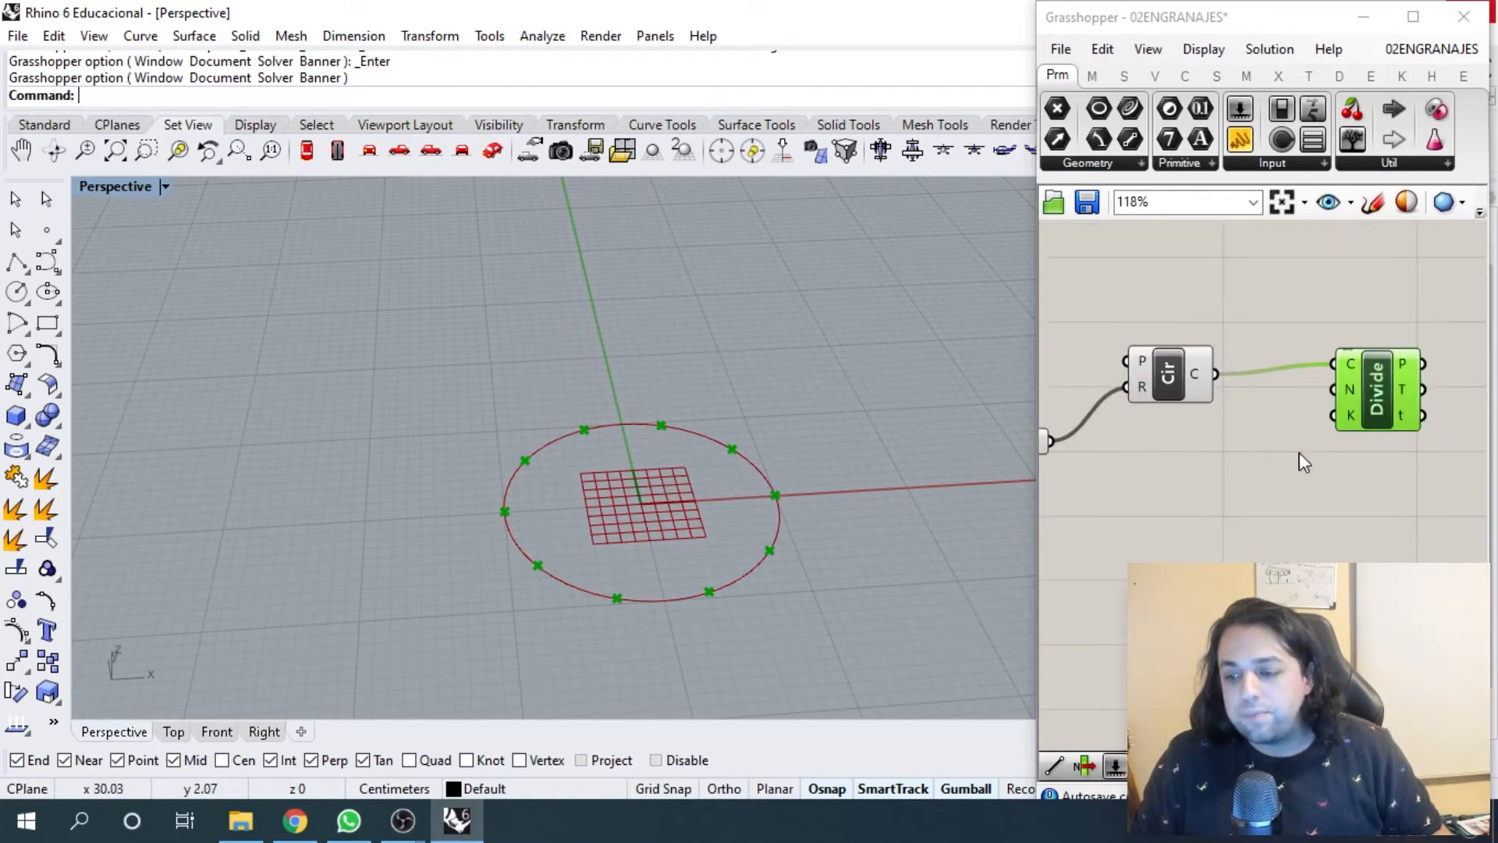
pyautogui.moveTo(1375, 413); pyautogui.dragTo(1360, 427)
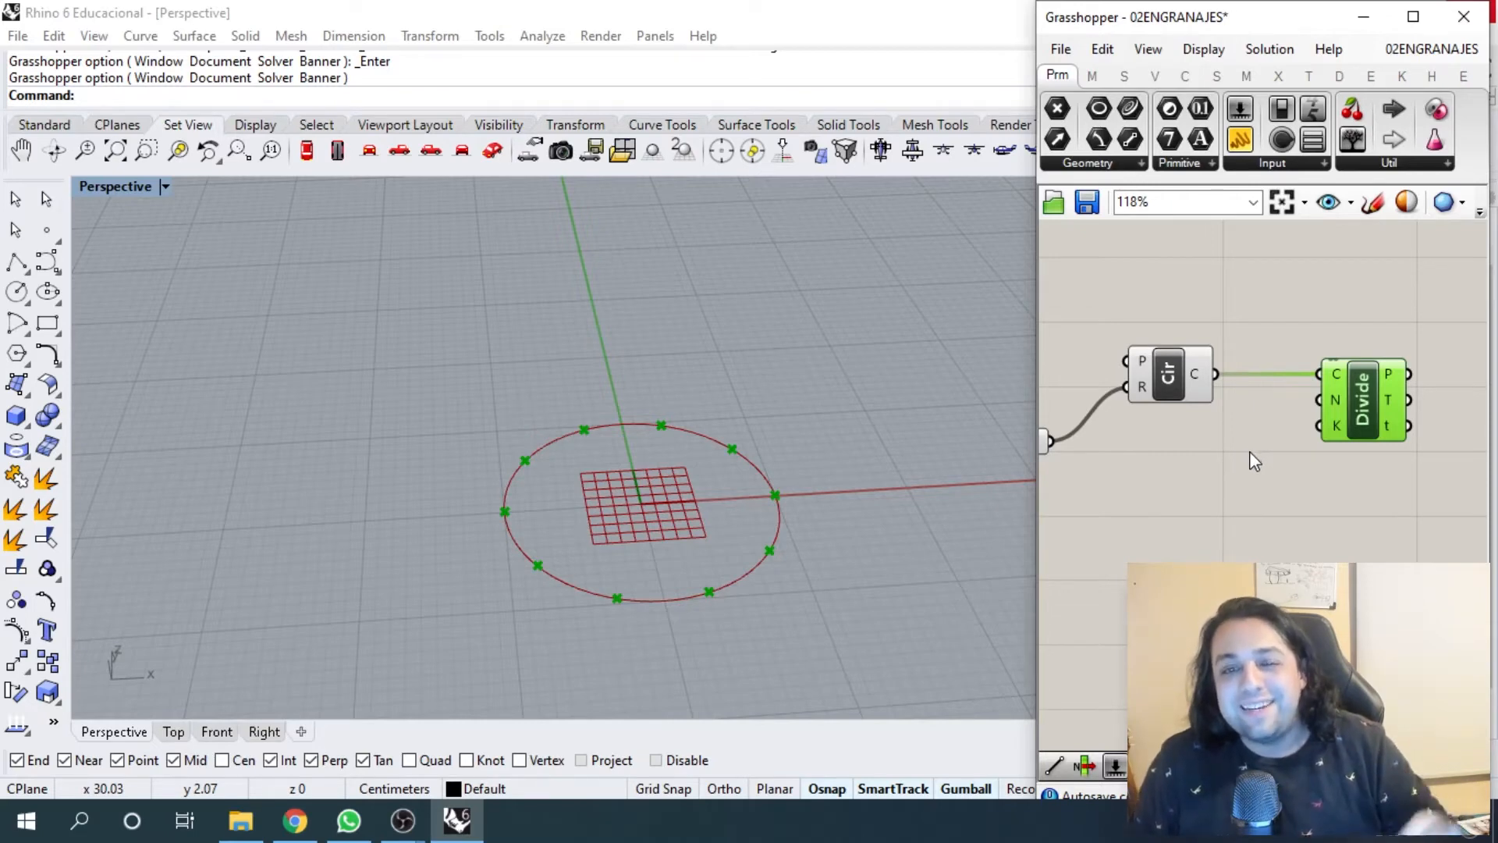
# - Add a Multiplication component below the Circle component and connect its result to the Divide Curve component's Count input
pyautogui.scroll(-3, 1253, 460)
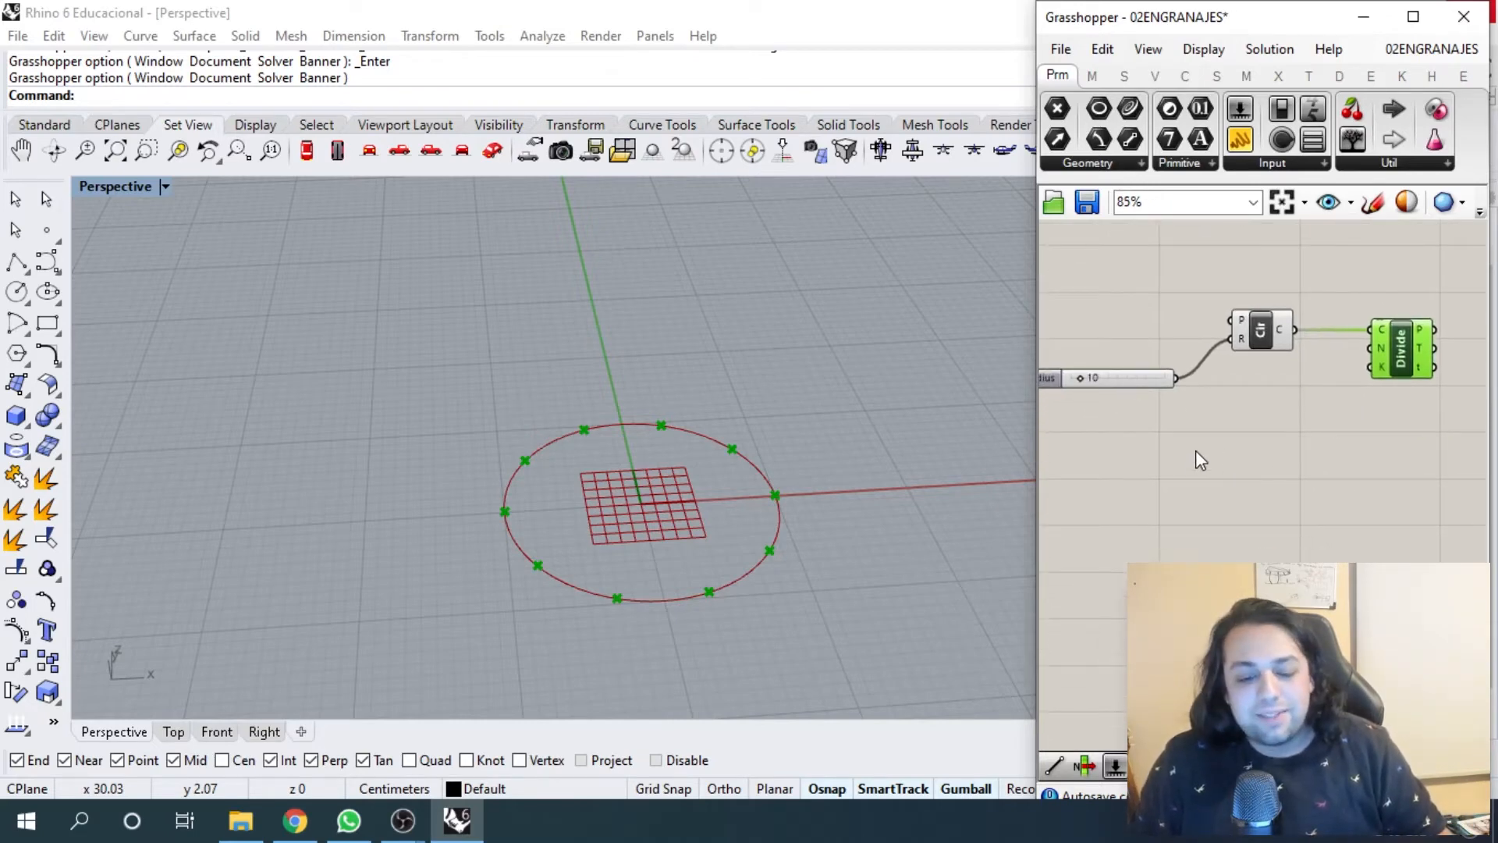
pyautogui.doubleClick(1293, 402)
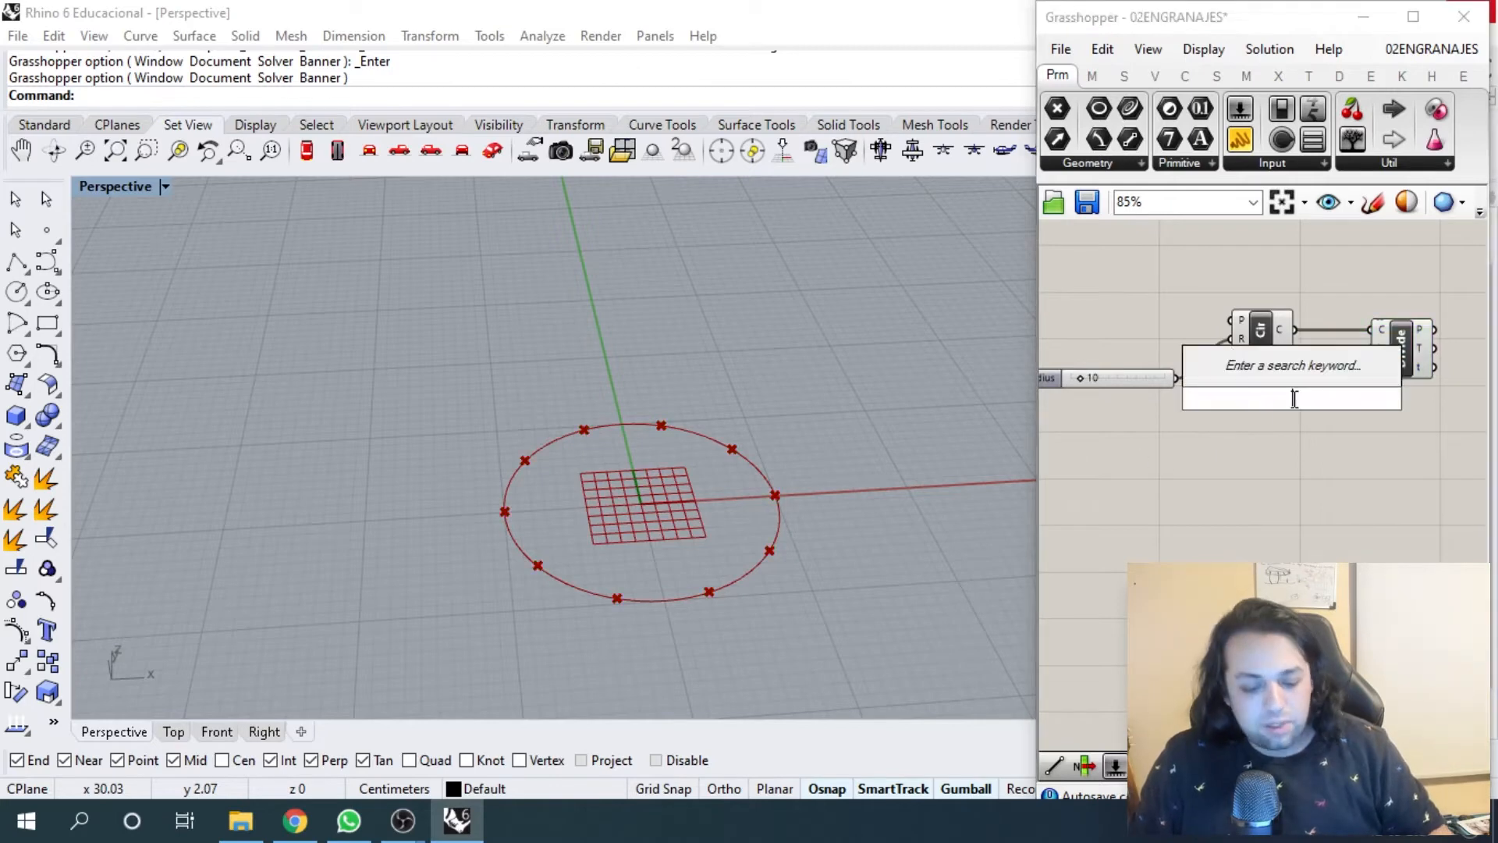
pyautogui.write('mult')
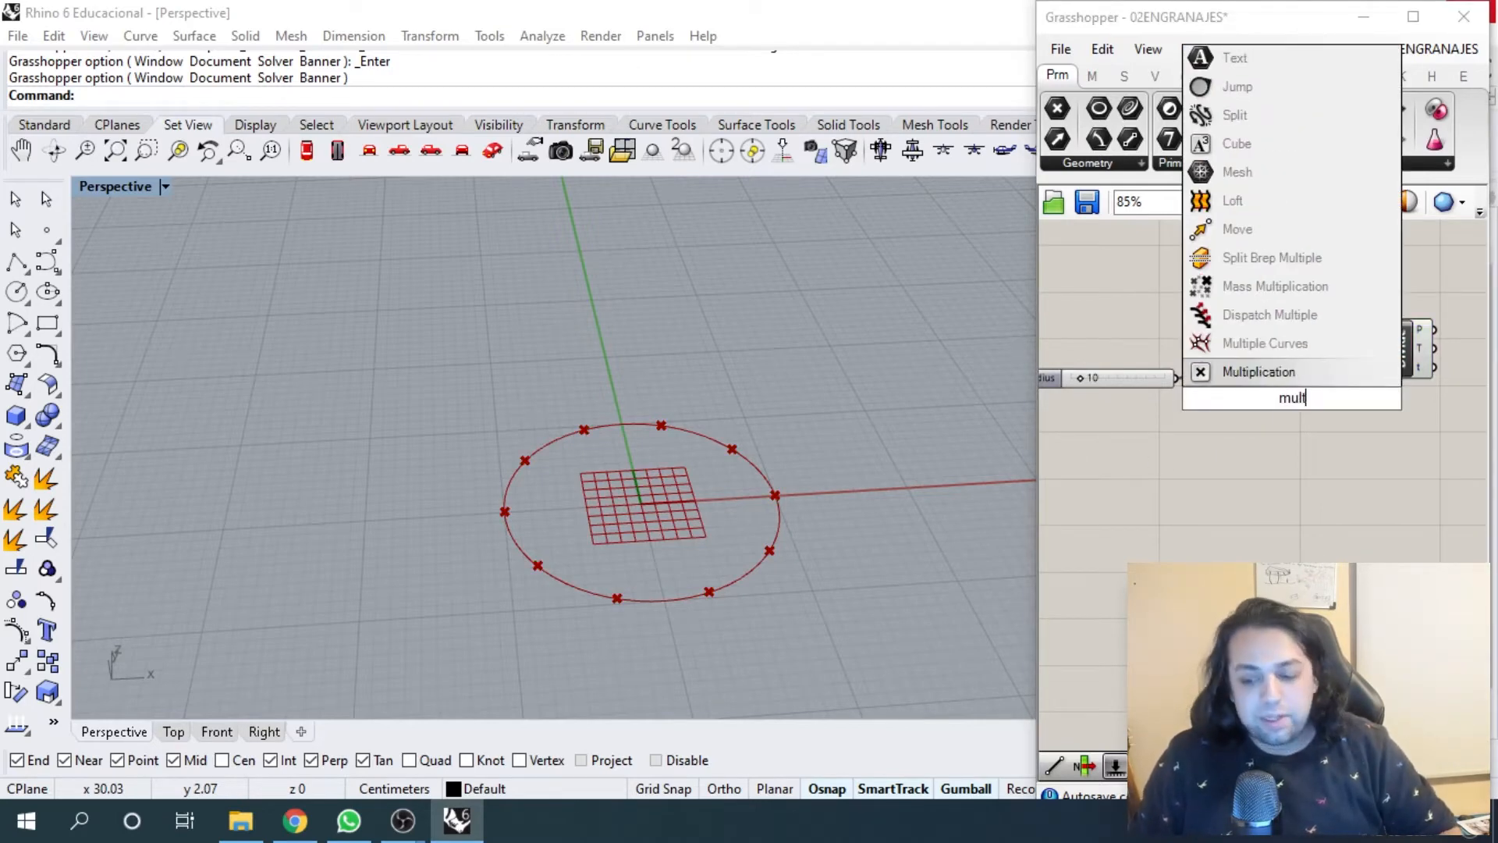
pyautogui.click(1339, 373)
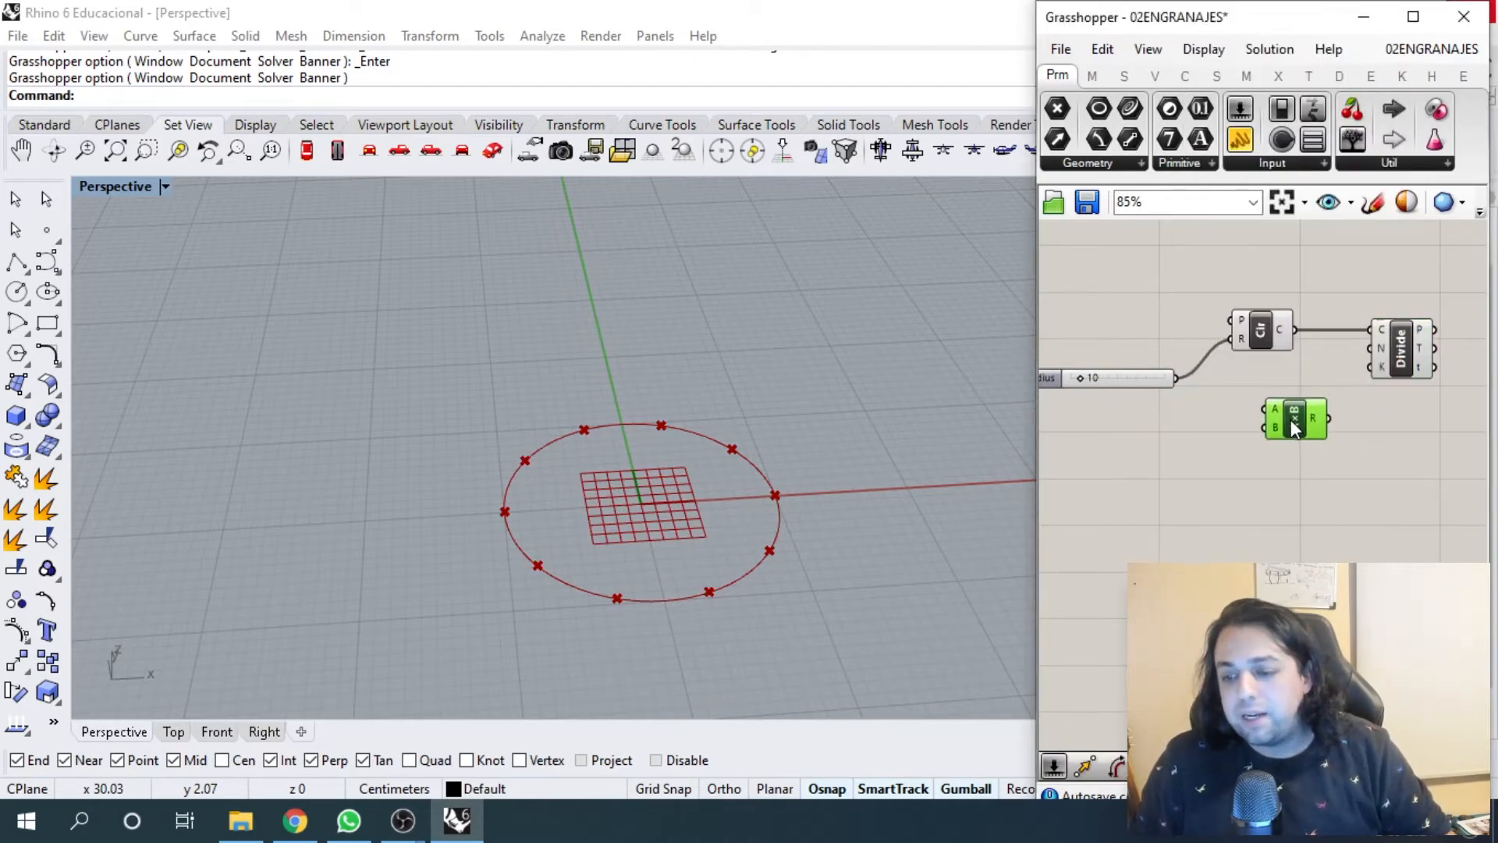
pyautogui.moveTo(1327, 419); pyautogui.dragTo(1295, 430)
pyautogui.click(1224, 456)
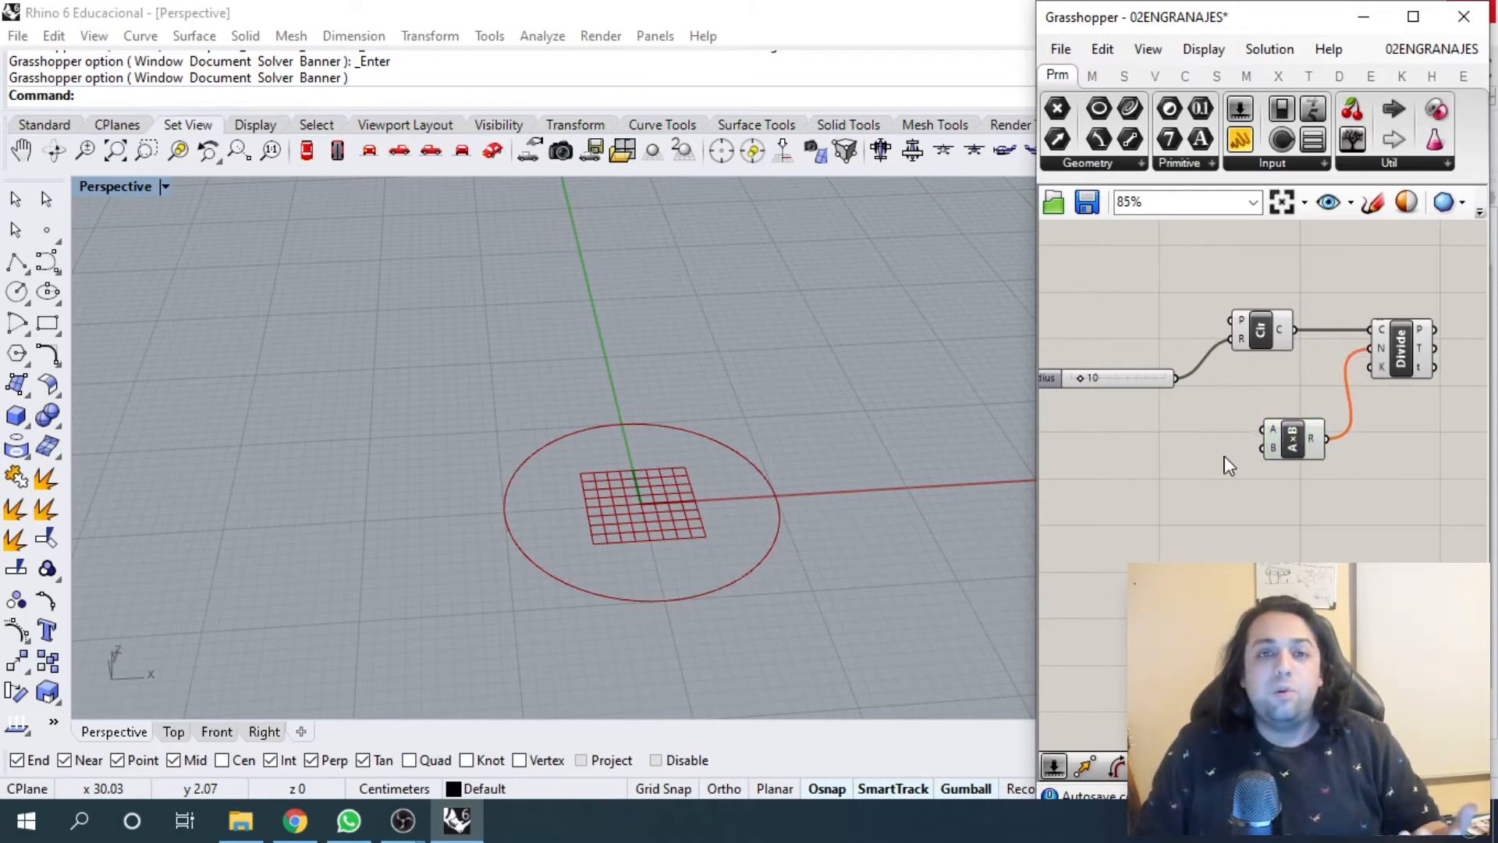
# - Add a number slider with the value 2 and connect it to the Multiplication component's B input
pyautogui.doubleClick(1124, 475)
pyautogui.write('2')
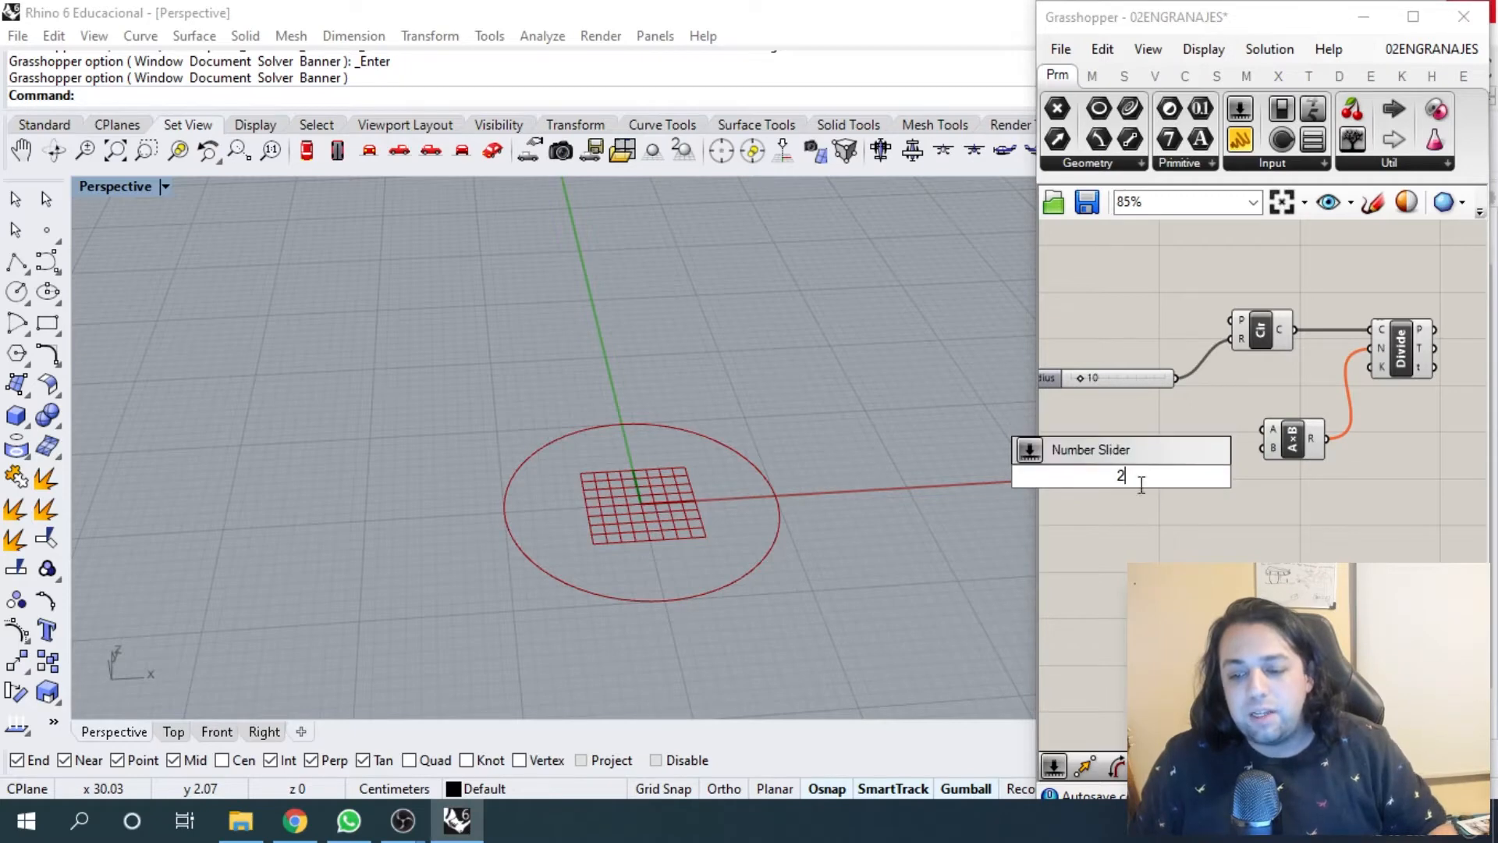
pyautogui.press('Return')
pyautogui.moveTo(1200, 476); pyautogui.dragTo(1267, 451)
pyautogui.moveTo(1217, 484); pyautogui.dragTo(1286, 457, button='right')
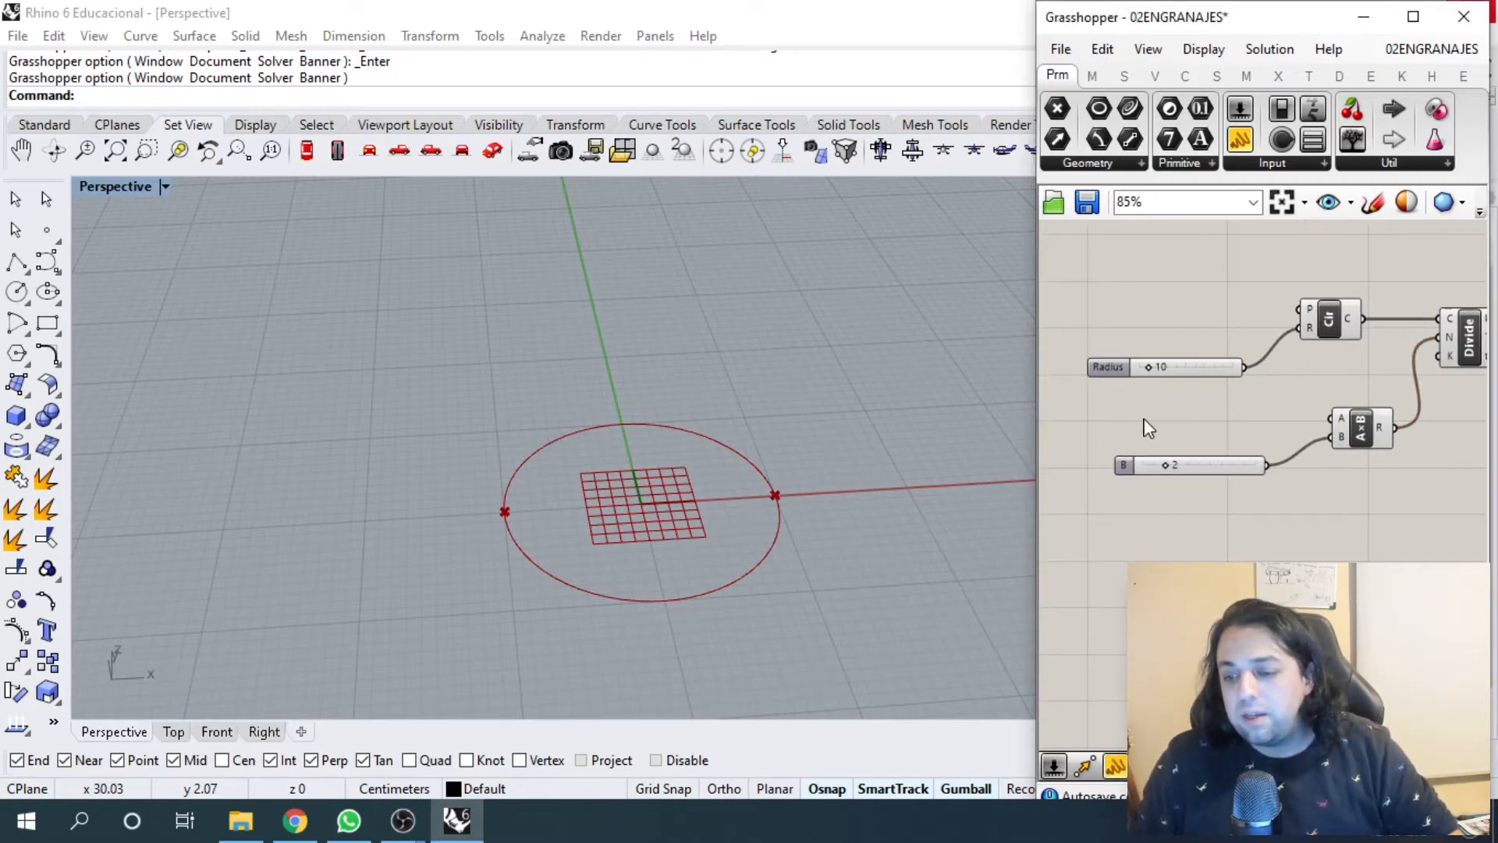
# - Add a number slider with the value 15 above the B slider and connect it to the Multiplication component's A input
pyautogui.scroll(1, 1148, 428)
pyautogui.doubleClick(1144, 452)
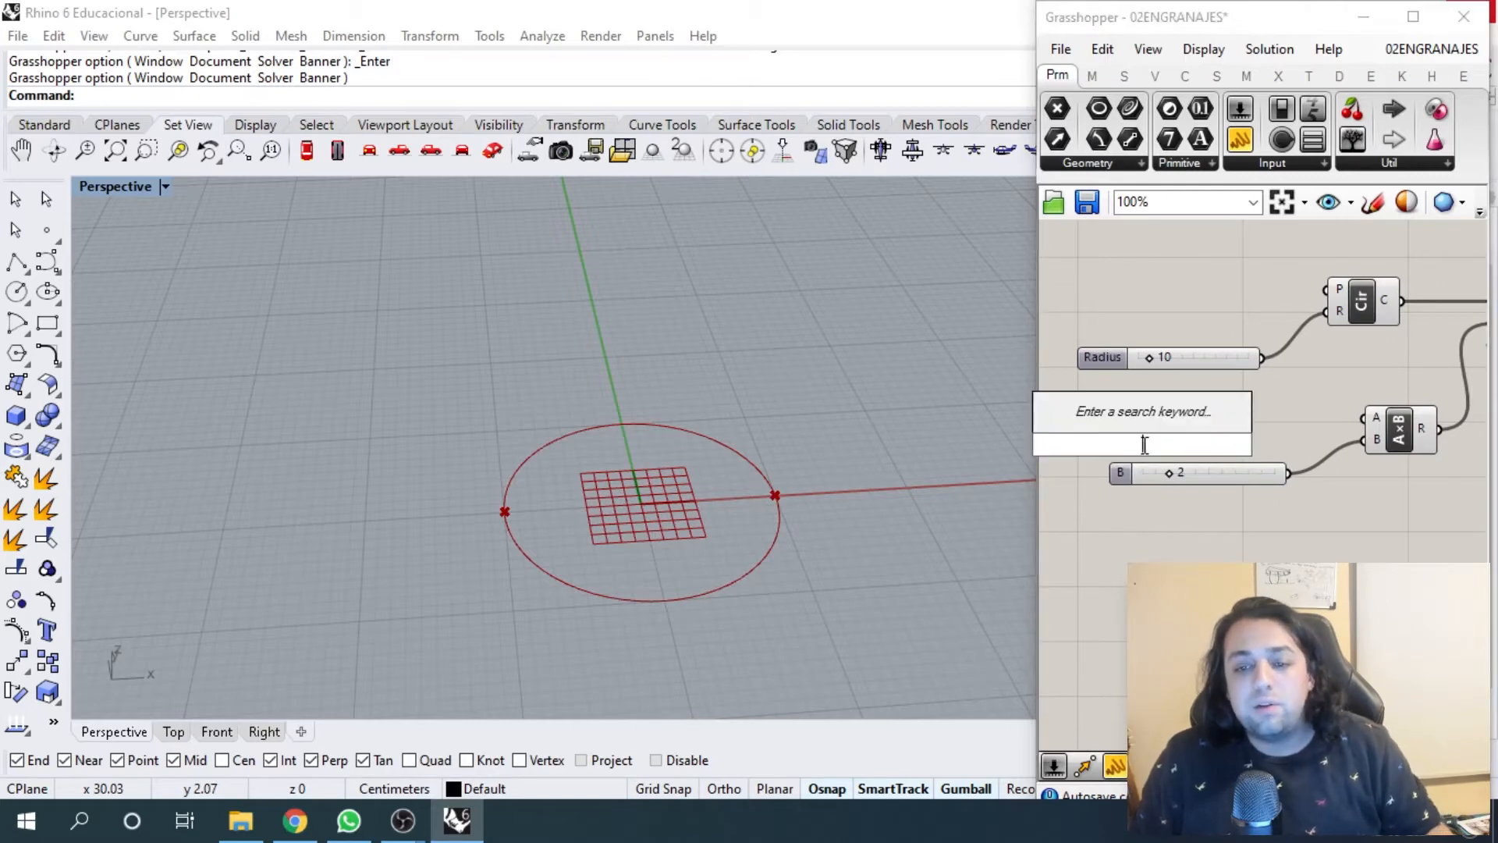
pyautogui.write('15')
pyautogui.press('Return')
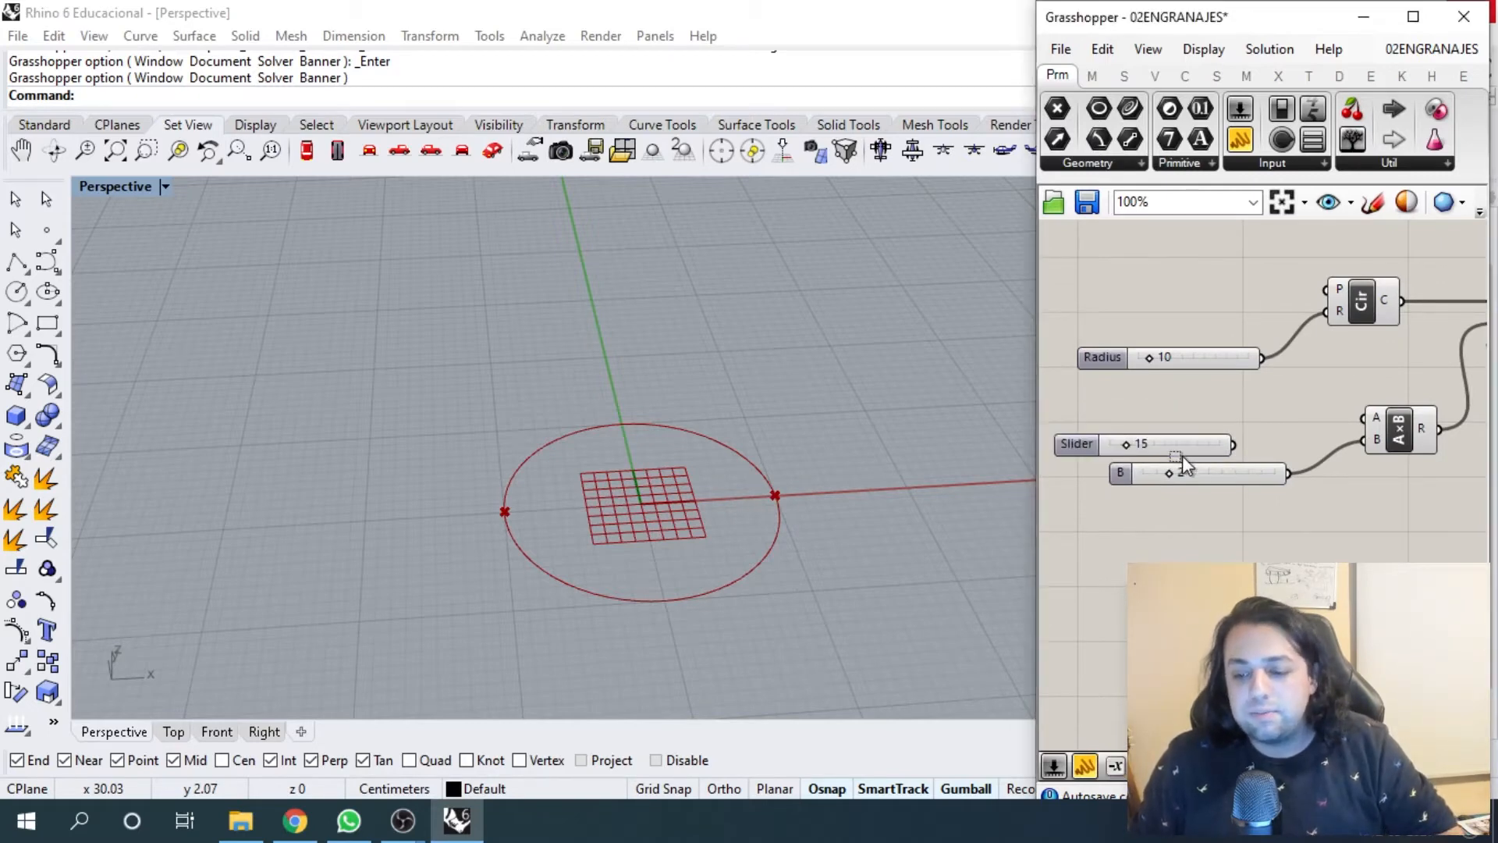
pyautogui.click(1248, 447)
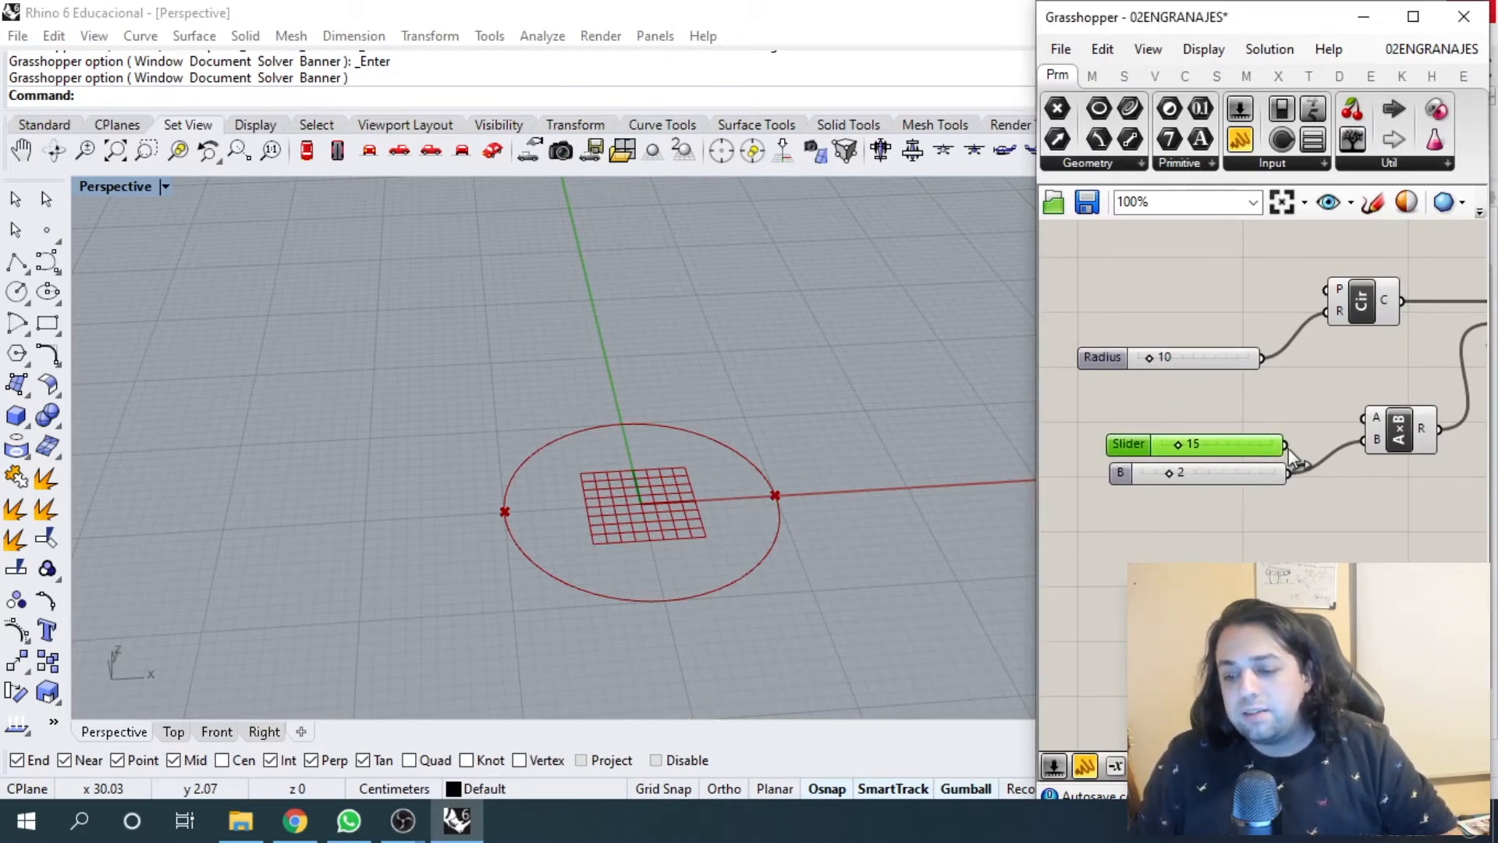
pyautogui.moveTo(1359, 419); pyautogui.dragTo(1361, 422)
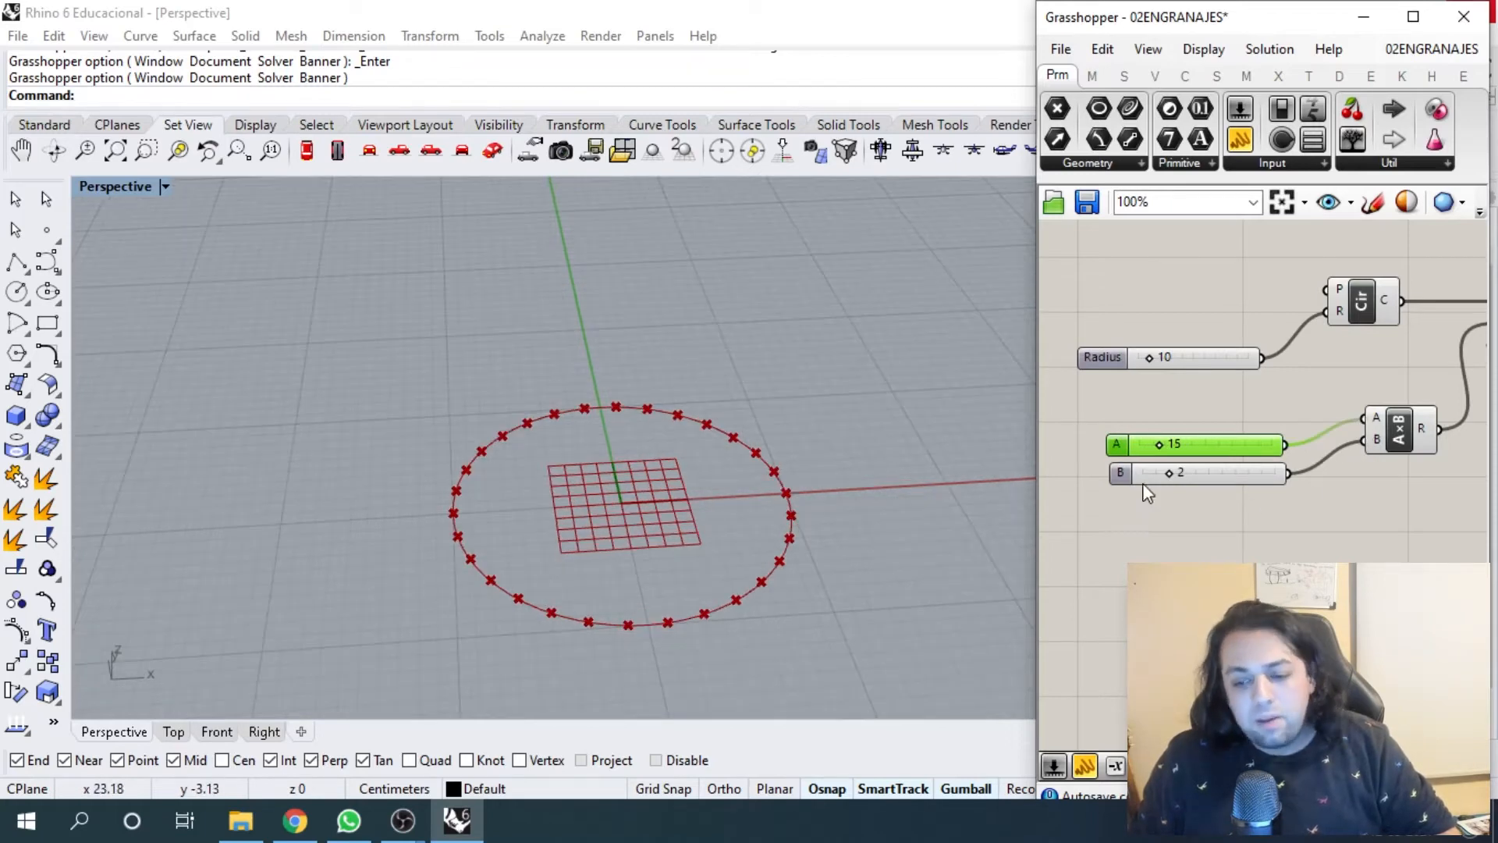
# - Set the Multiplication component's A slider to 6
pyautogui.scroll(4, 1149, 429)
pyautogui.scroll(4, 1149, 429)
pyautogui.moveTo(1190, 433); pyautogui.dragTo(1147, 437)
pyautogui.scroll(-5, 1137, 432)
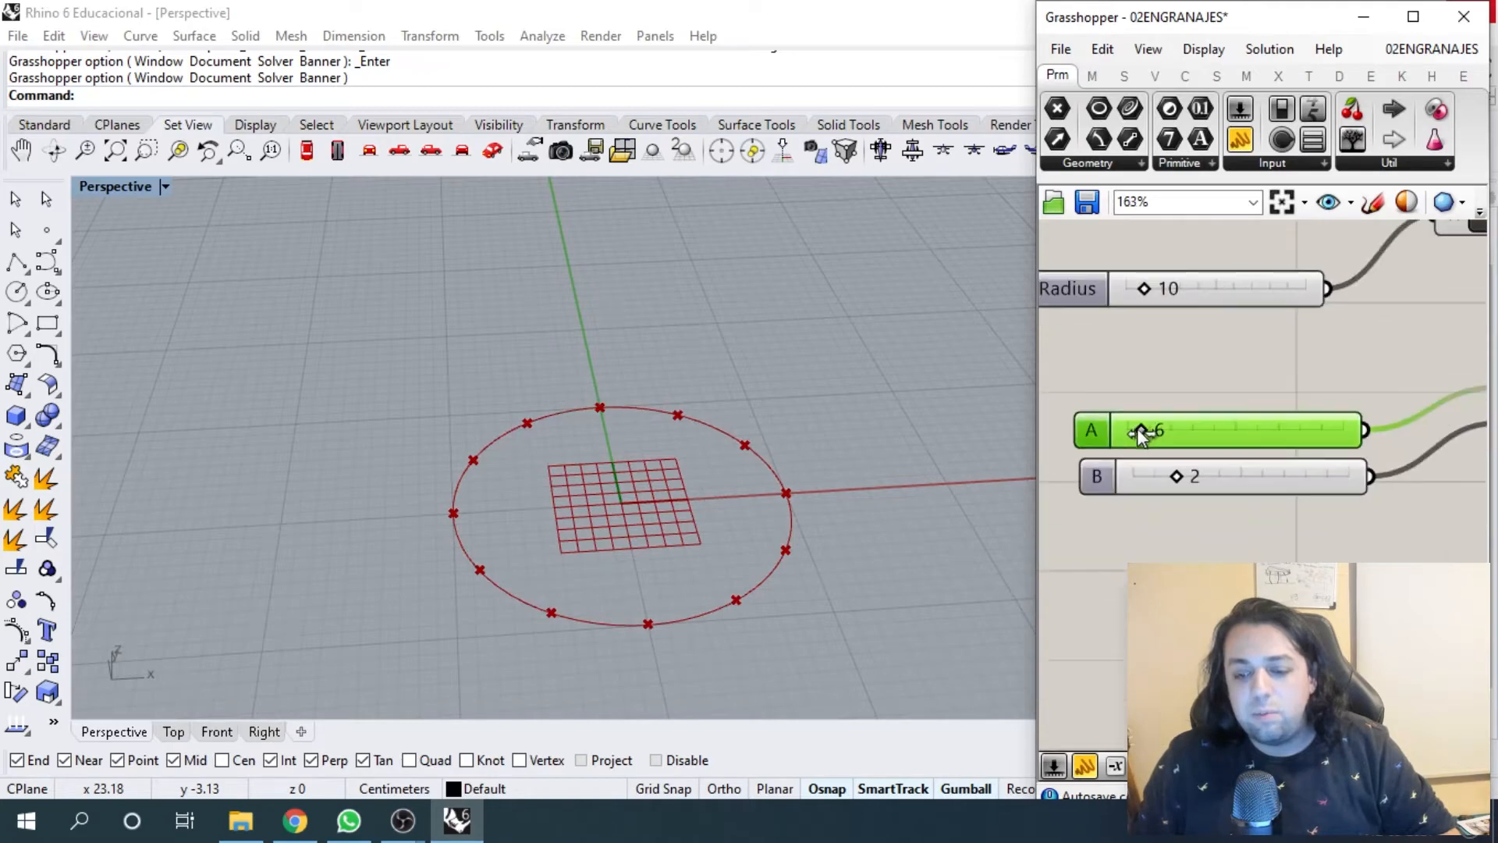
# - Read the value of the Multiplication component's result output
pyautogui.scroll(6, 1291, 437)
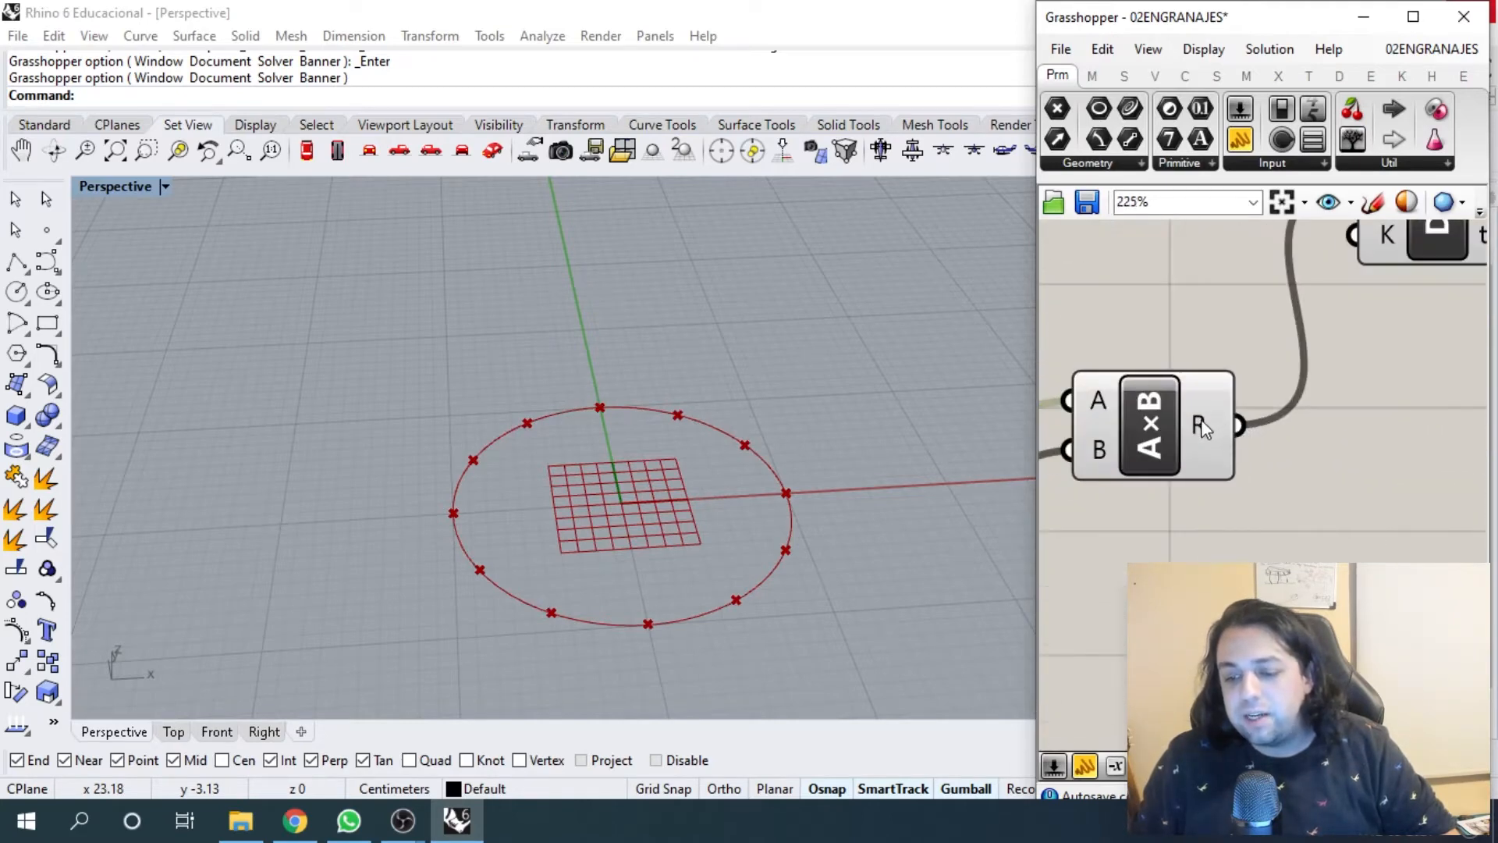
pyautogui.moveTo(1201, 419)
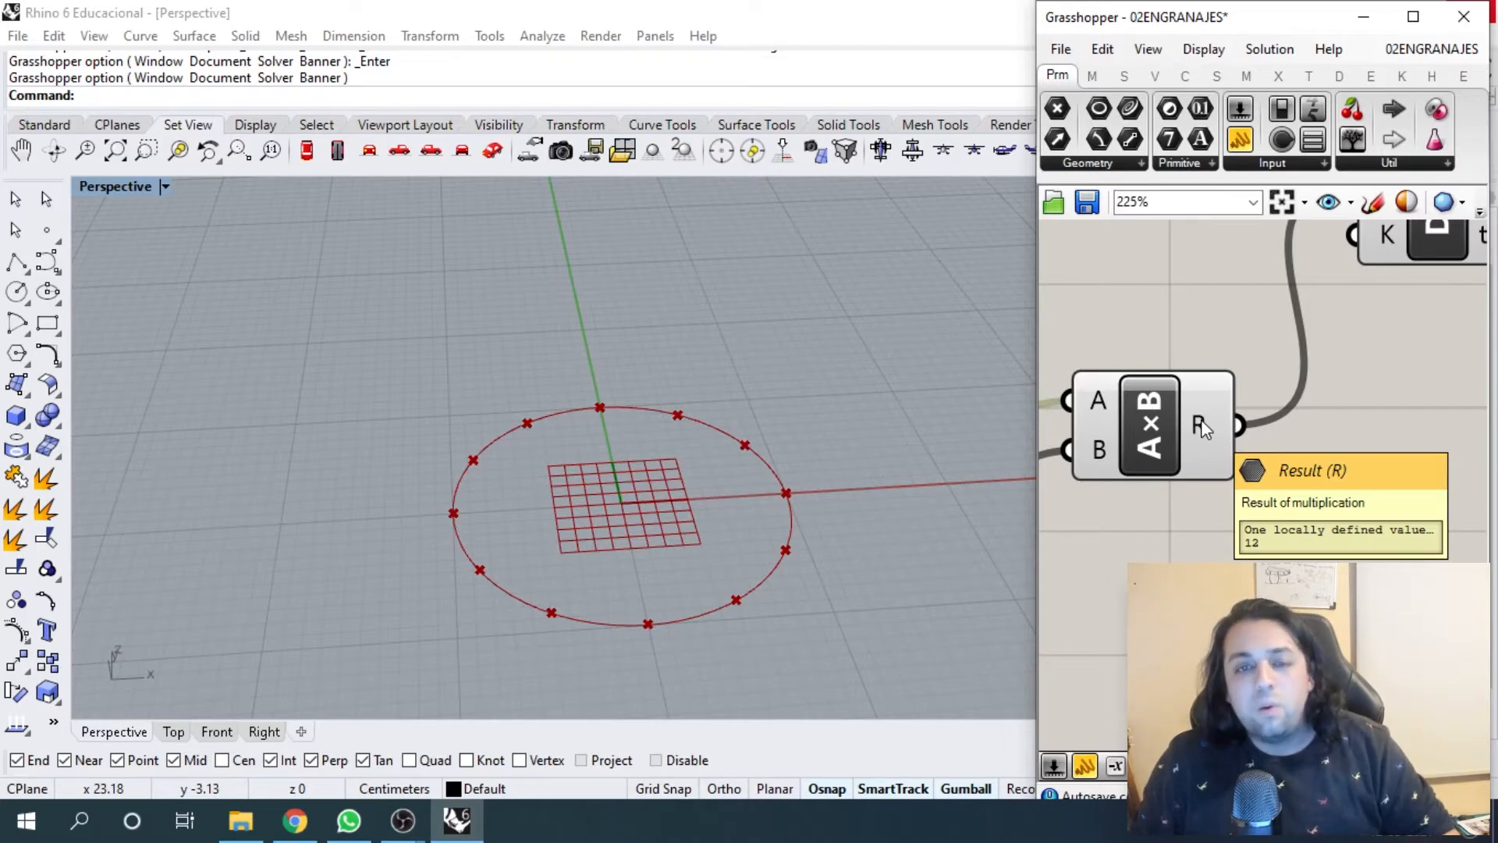
pyautogui.scroll(-4, 1201, 419)
pyautogui.moveTo(1128, 461); pyautogui.dragTo(1272, 461, button='right')
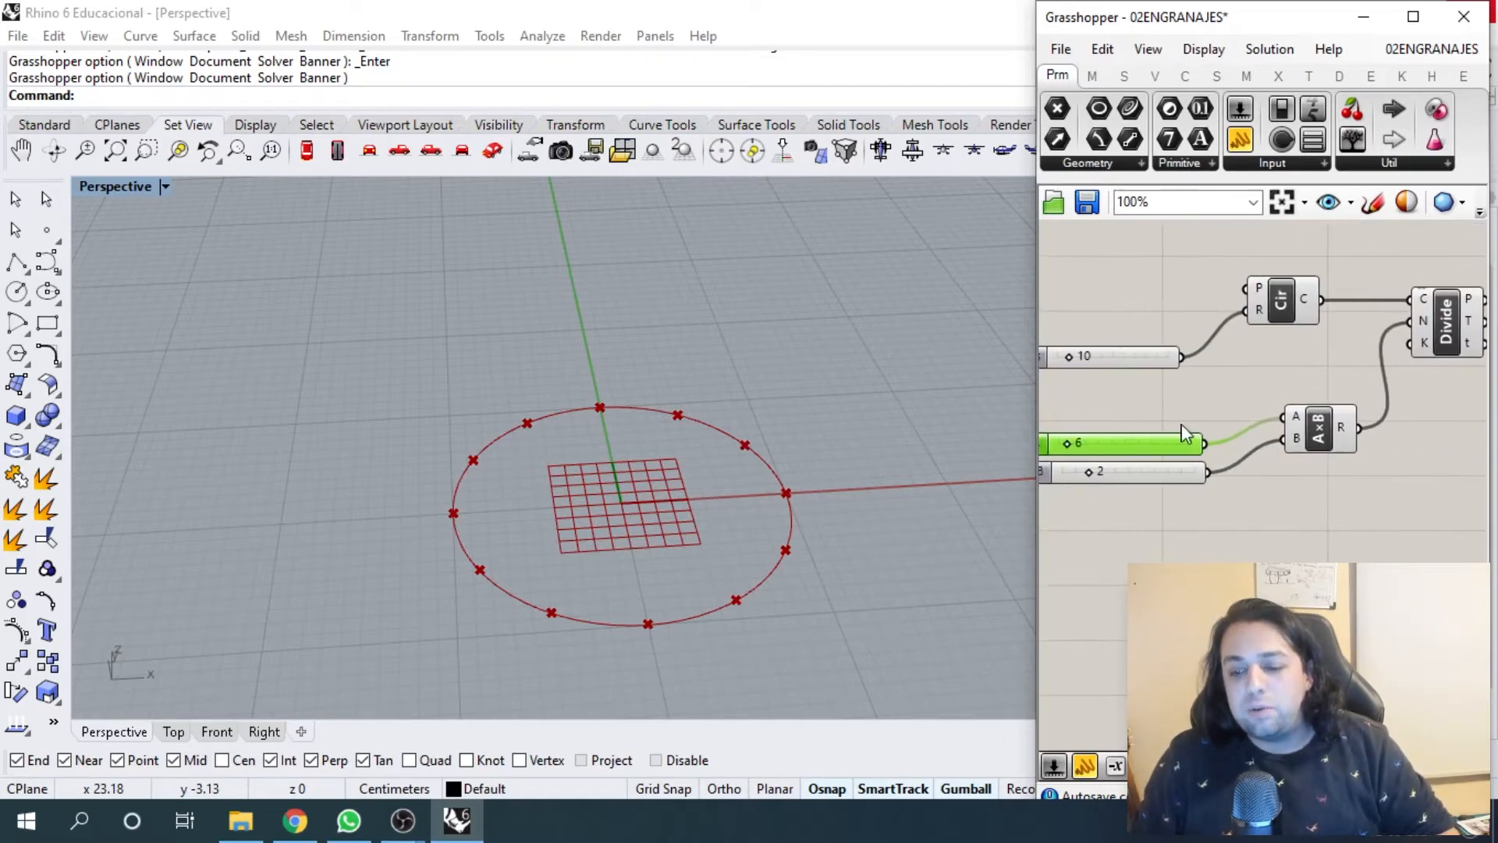
pyautogui.scroll(2, 1341, 441)
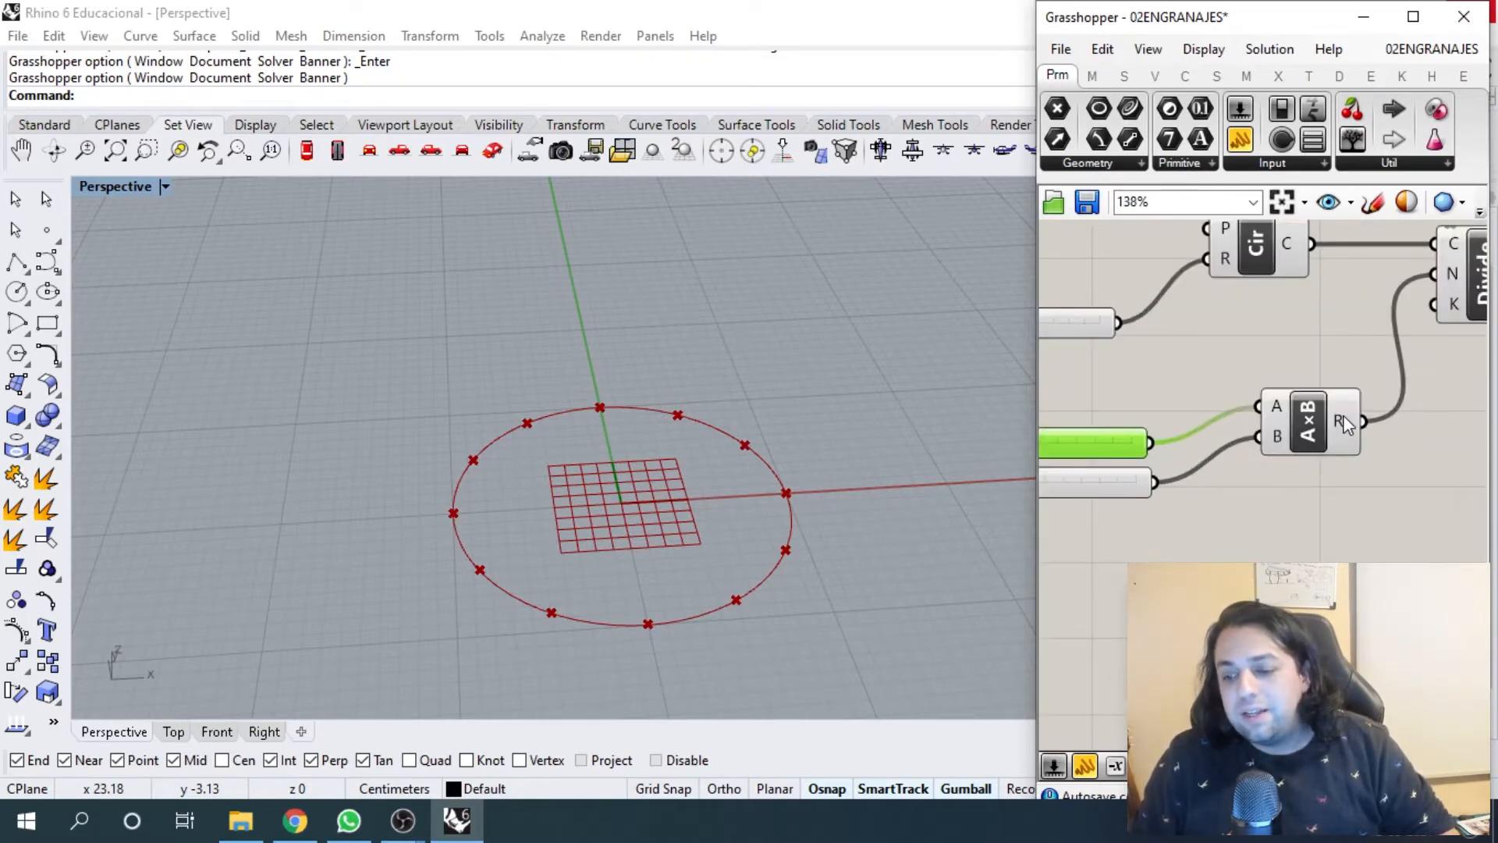
# - Add a Panel below the Multiplication component and connect the multiplication result to it
pyautogui.scroll(-3, 1343, 424)
pyautogui.doubleClick(1388, 479)
pyautogui.write('pa')
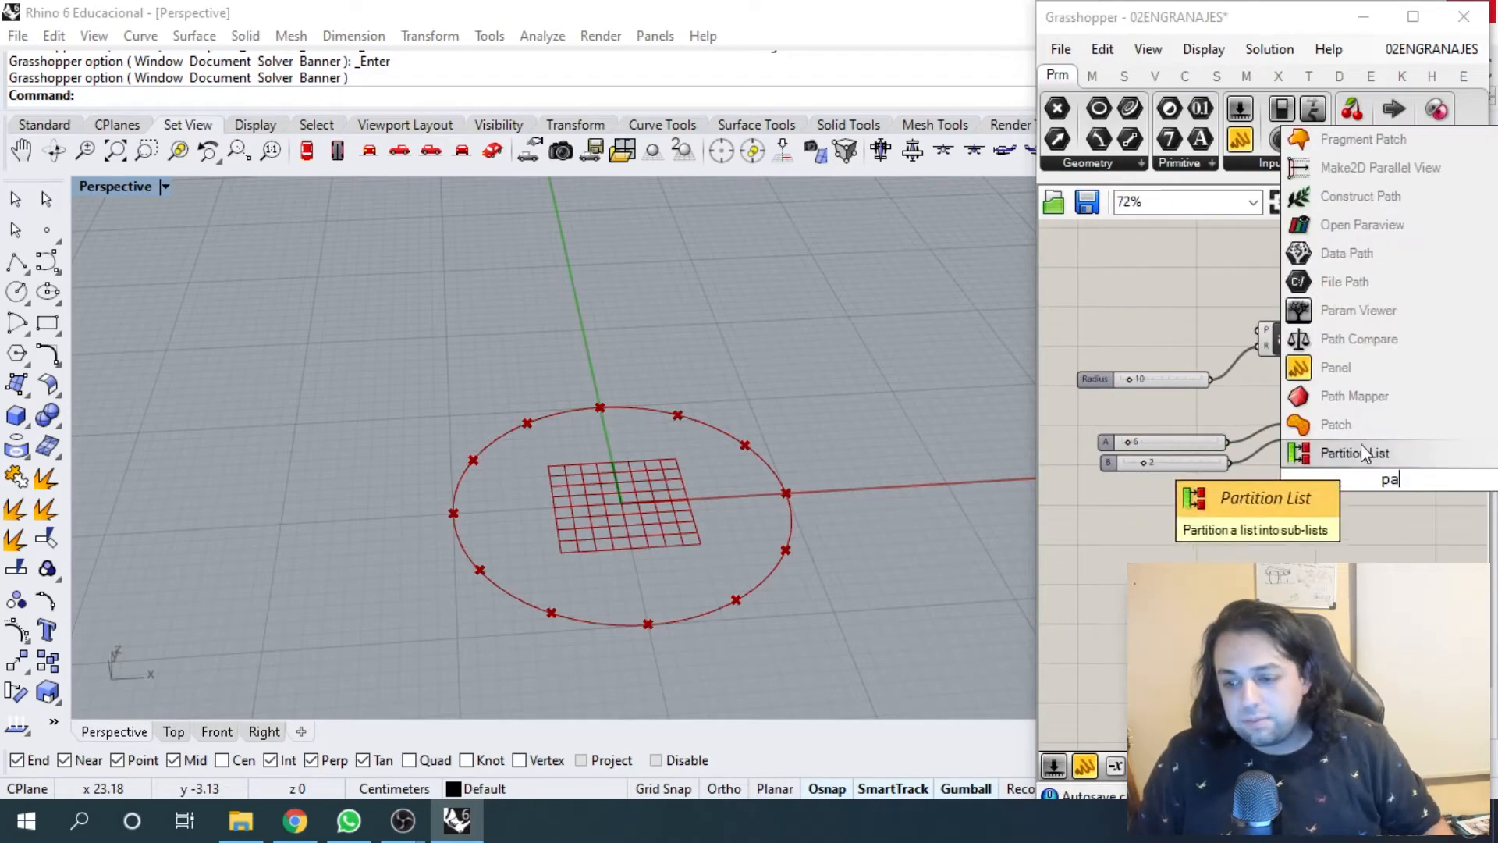
pyautogui.click(1335, 367)
pyautogui.scroll(2, 1407, 493)
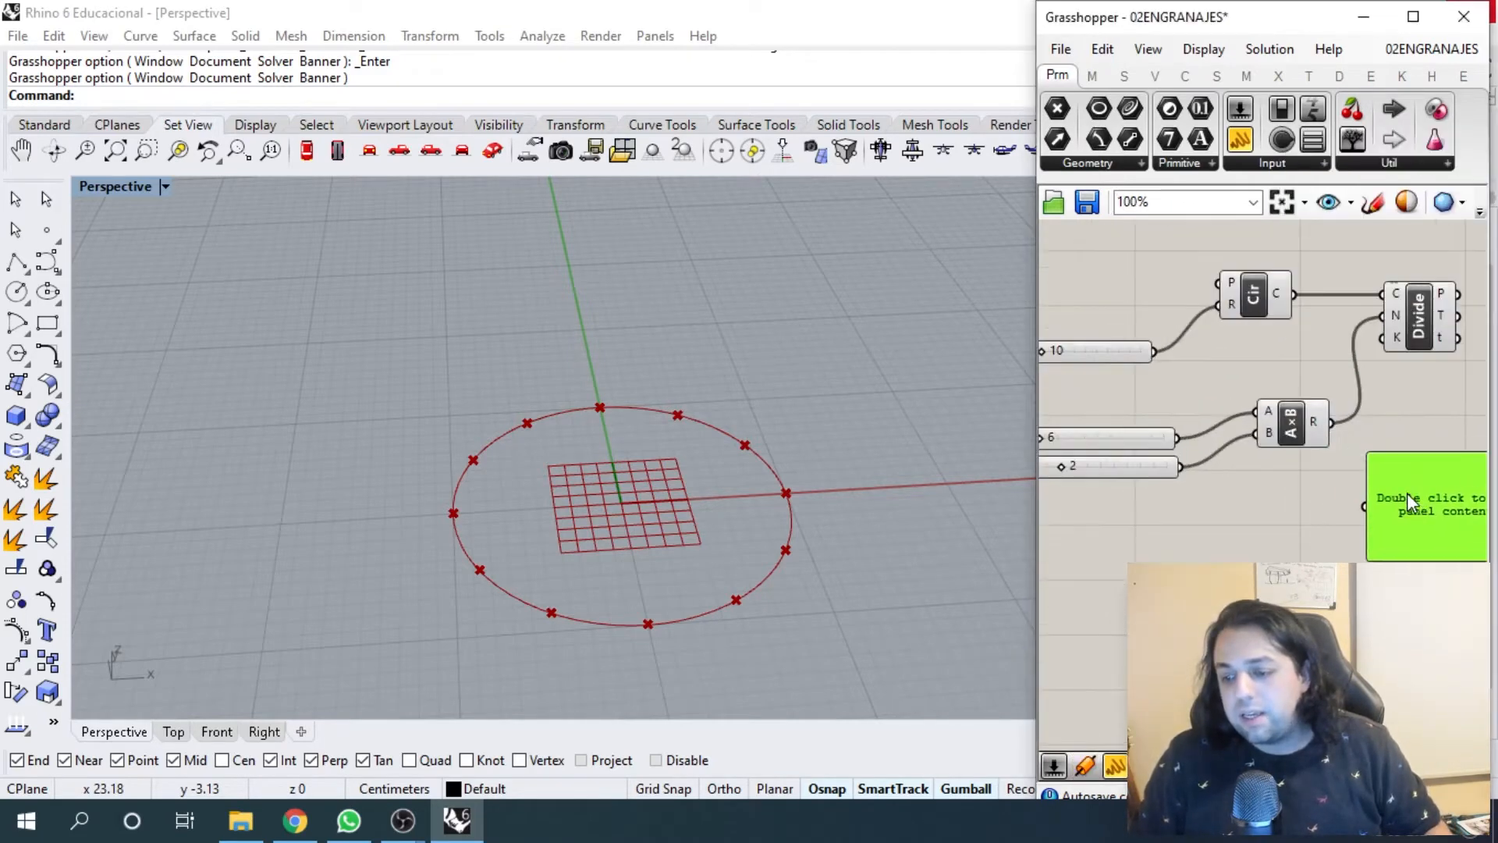
pyautogui.moveTo(1407, 493); pyautogui.dragTo(1228, 378, button='right')
pyautogui.scroll(1, 1163, 461)
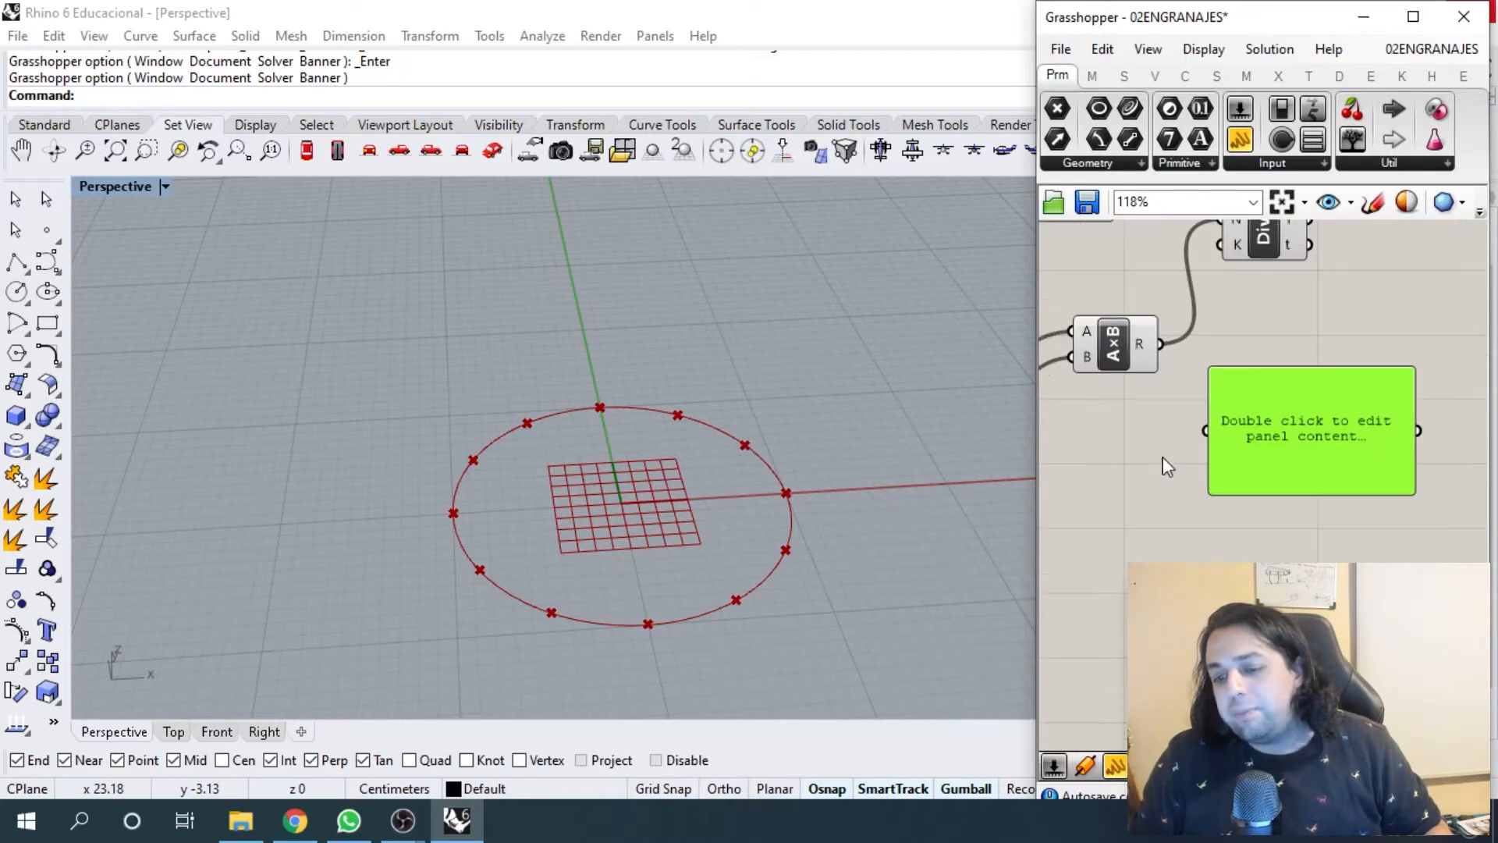
pyautogui.moveTo(1163, 344); pyautogui.dragTo(1207, 430)
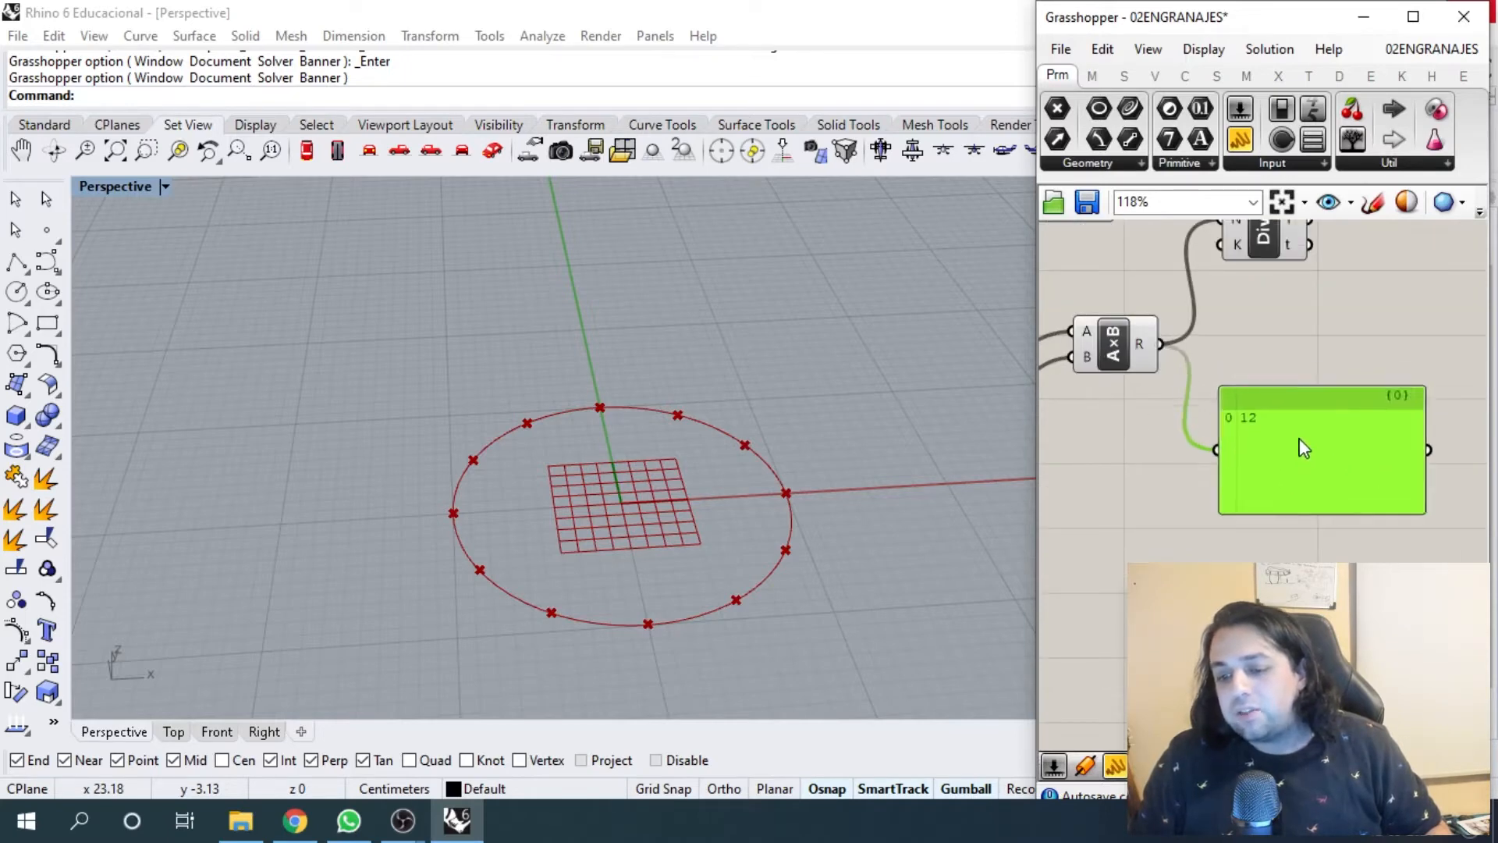
# - Set the Multiplication component's A slider to 3
pyautogui.scroll(-4, 1248, 460)
pyautogui.scroll(4, 1203, 433)
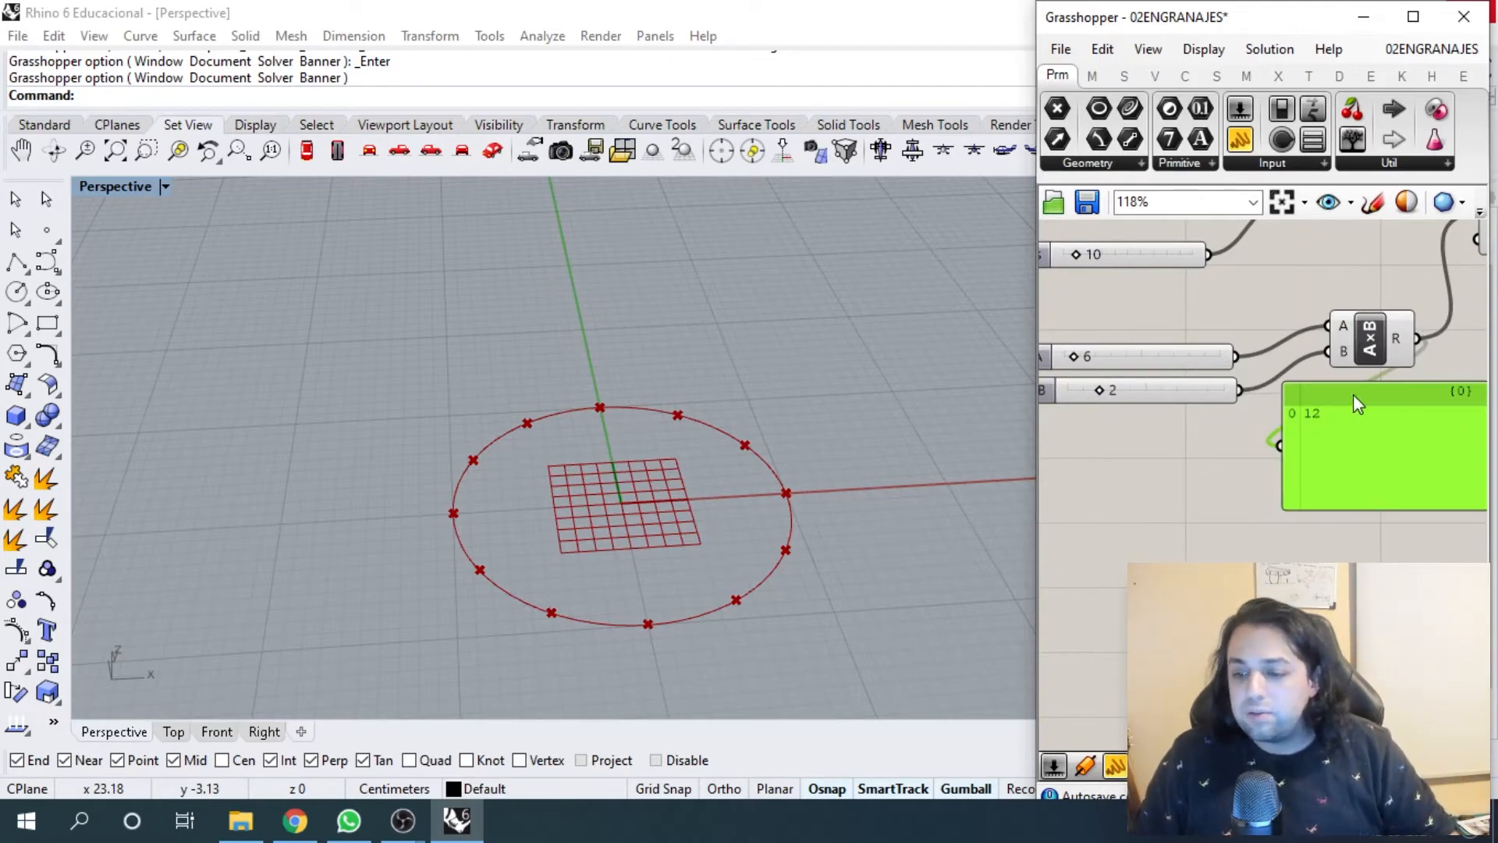
pyautogui.moveTo(1075, 357)
pyautogui.mouseDown()
pyautogui.moveTo(1098, 355)
pyautogui.moveTo(1069, 364)
pyautogui.mouseUp()
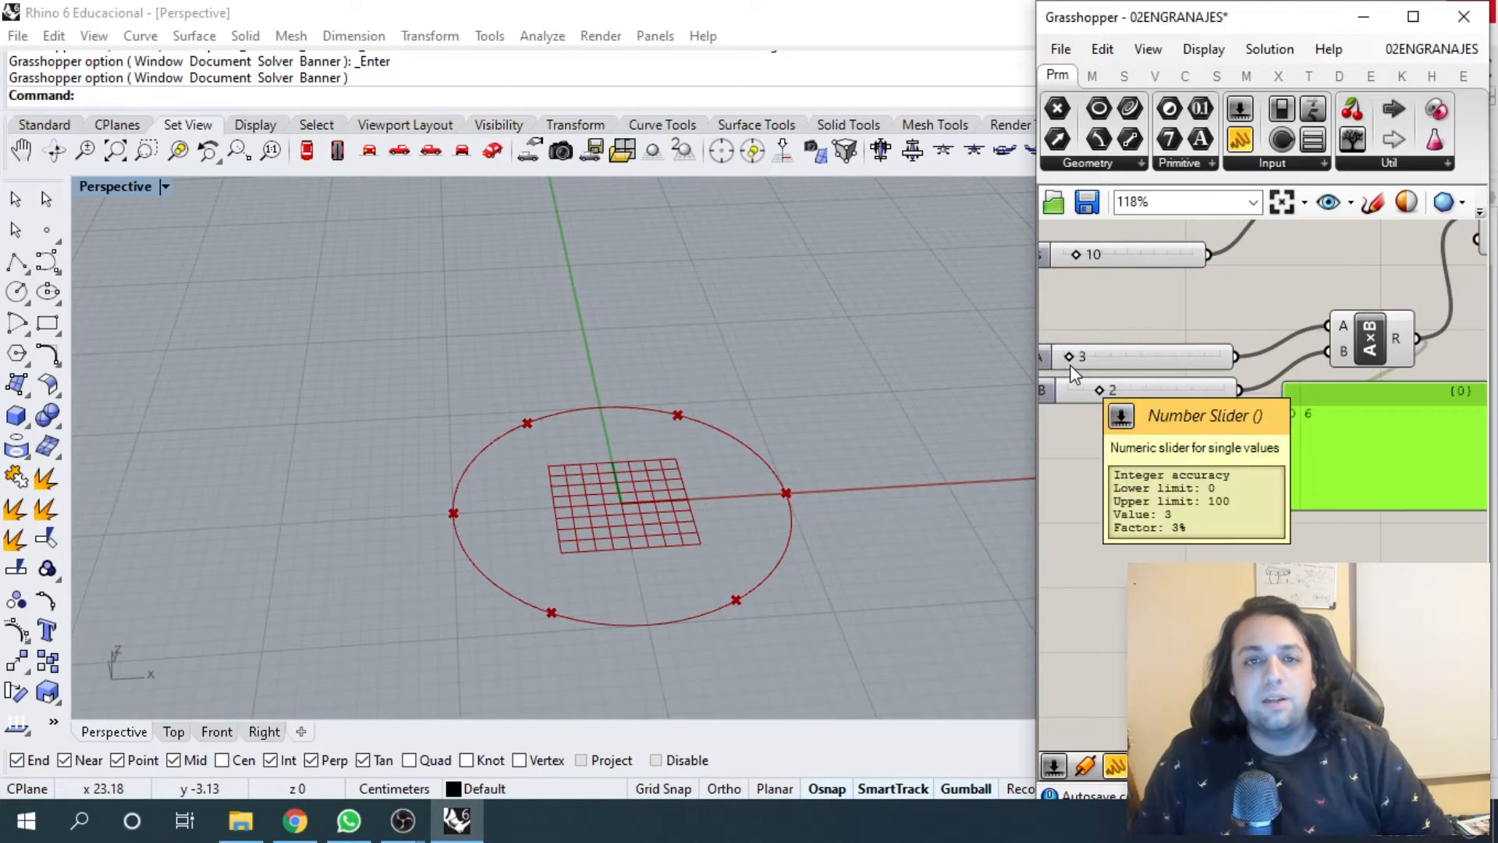
# - Examine the Divide Curve component's outputs and its division points on the circle
pyautogui.scroll(-3, 1269, 437)
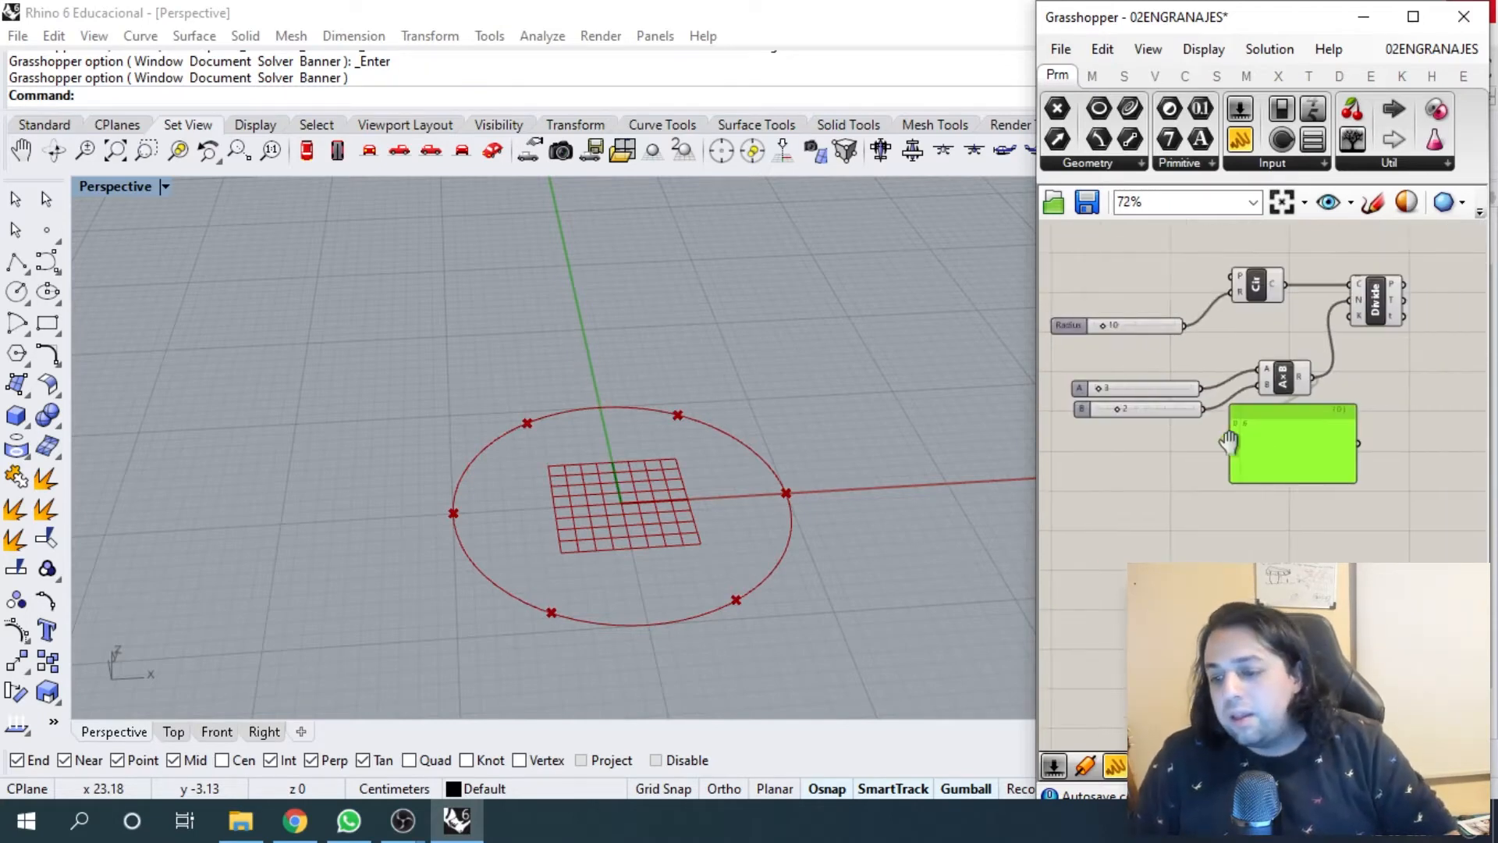
pyautogui.scroll(5, 1330, 305)
pyautogui.click(1184, 321)
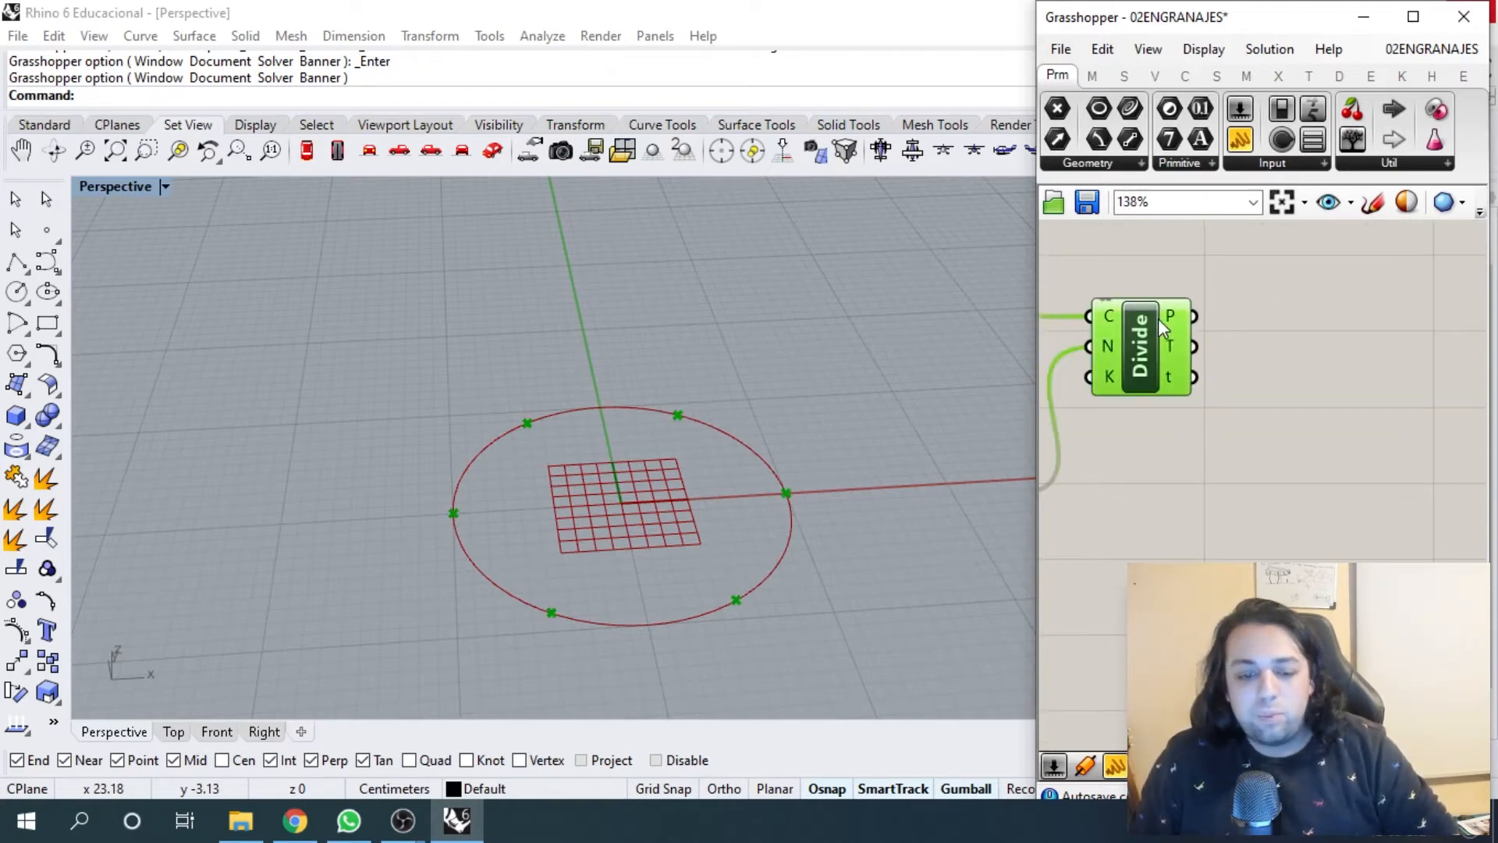
pyautogui.click(1244, 458)
pyautogui.moveTo(1245, 458); pyautogui.dragTo(1172, 426, button='right')
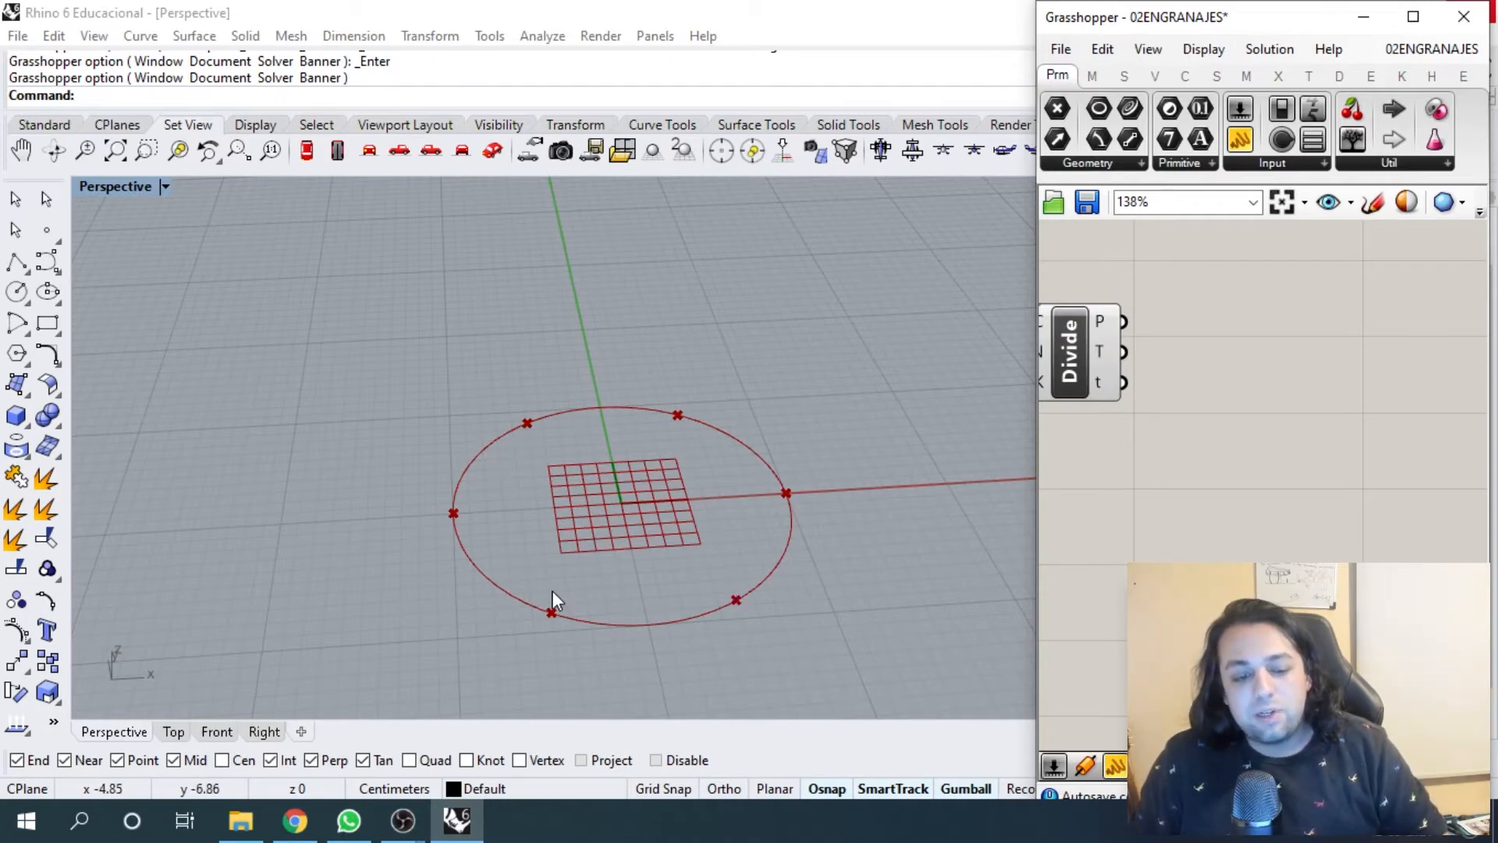
pyautogui.moveTo(1311, 347); pyautogui.dragTo(1281, 420, button='right')
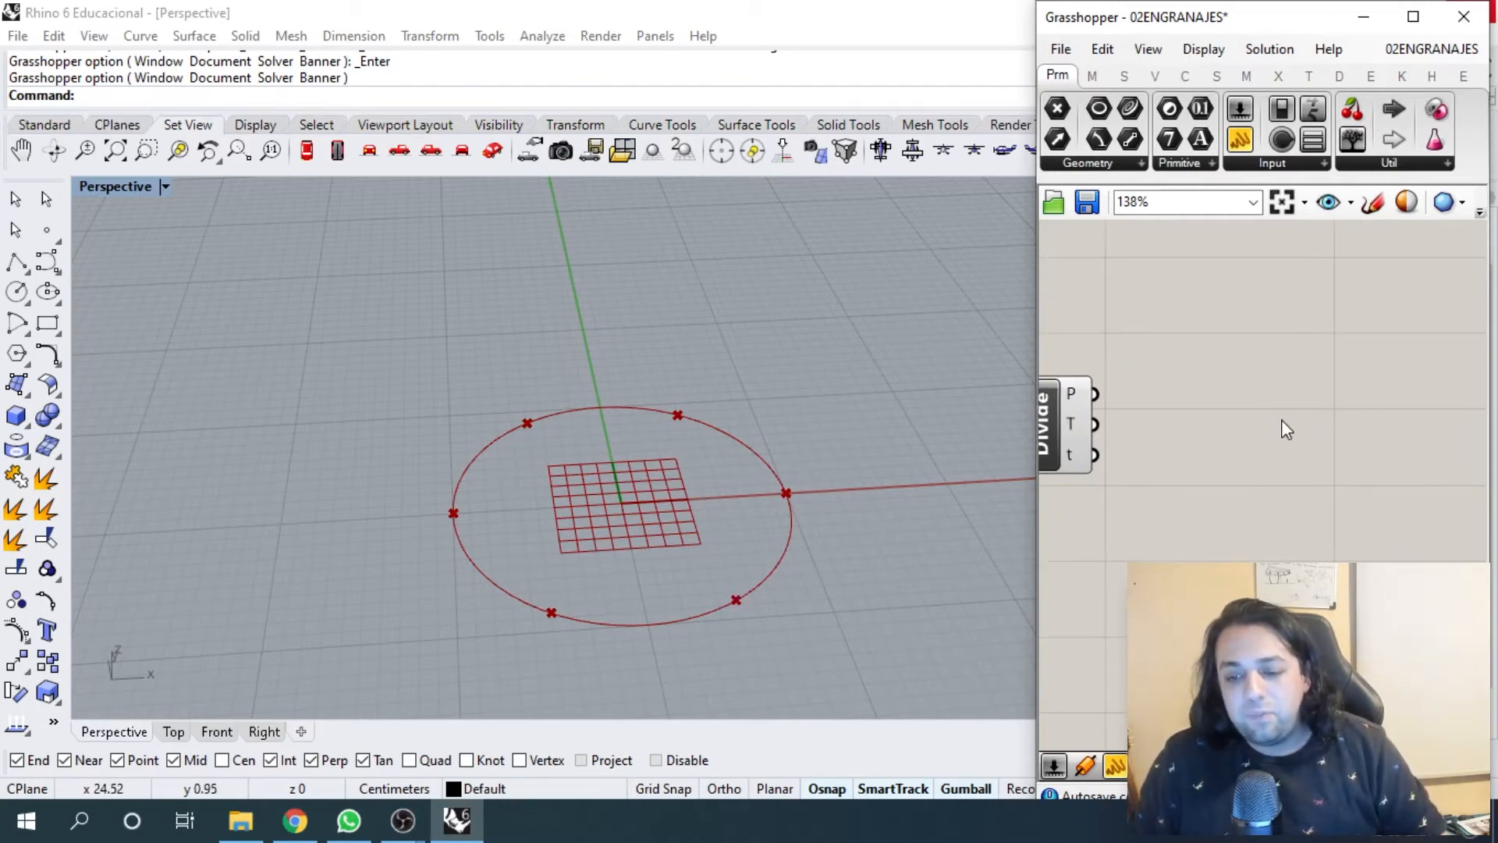
# - Add a PolyLine component beside Divide Curve, connect the division points to its V input, and leave space between the two components
pyautogui.doubleClick(1281, 421)
pyautogui.write('pol')
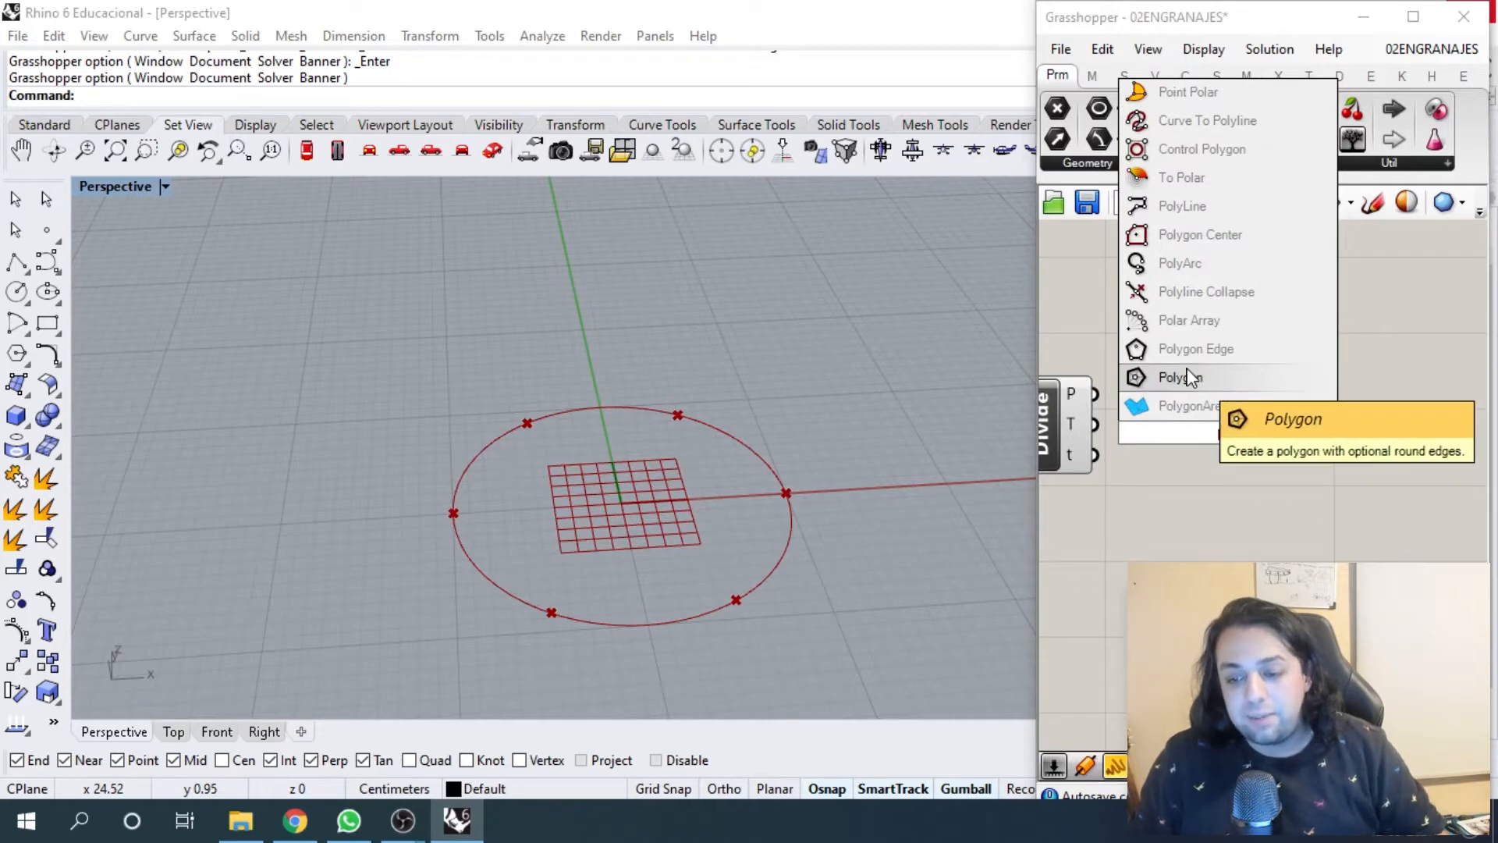
pyautogui.write('yli')
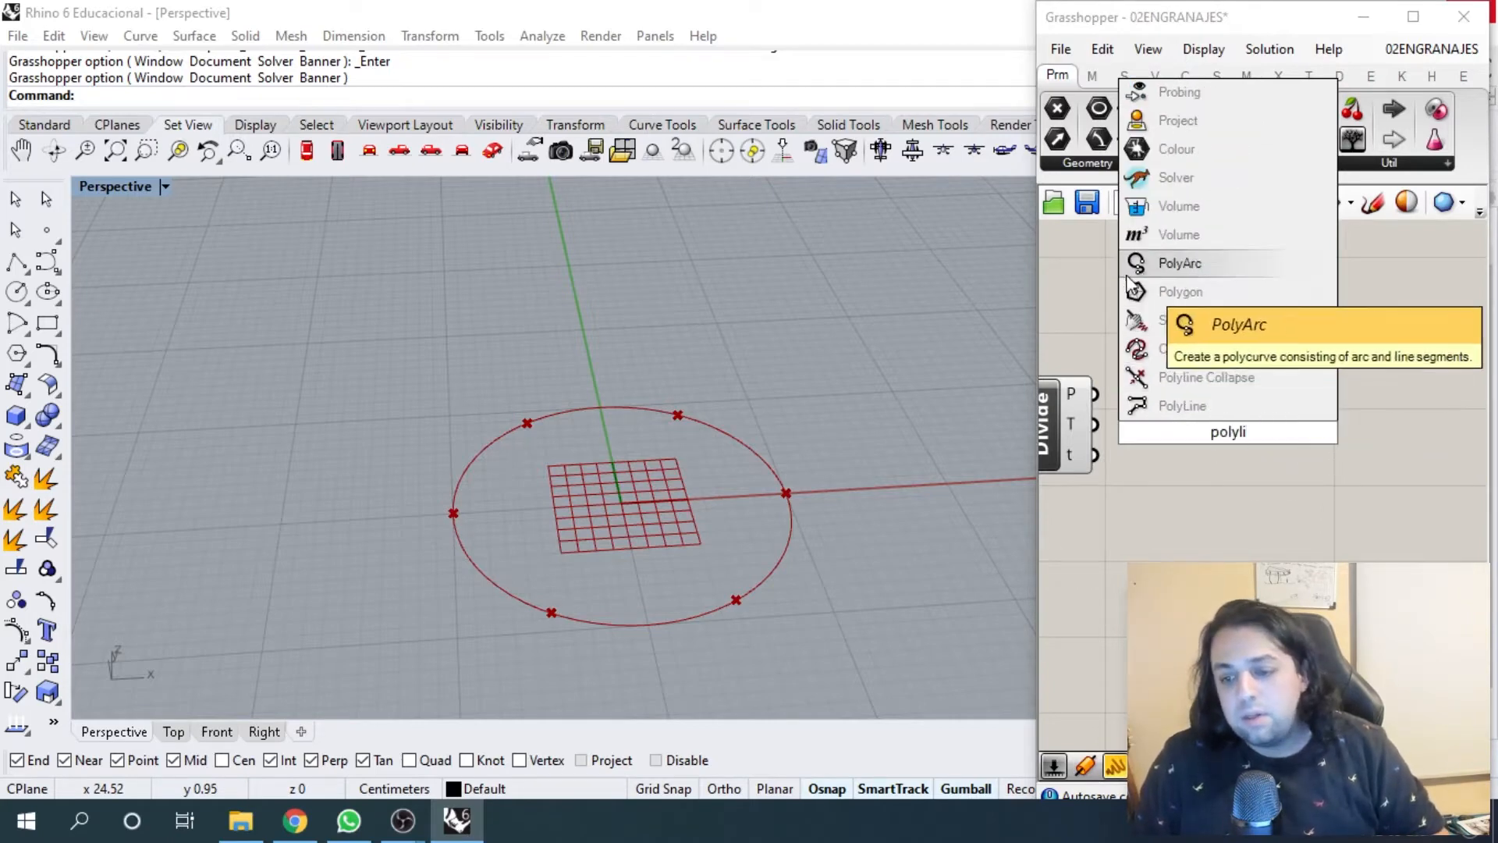
pyautogui.click(1194, 415)
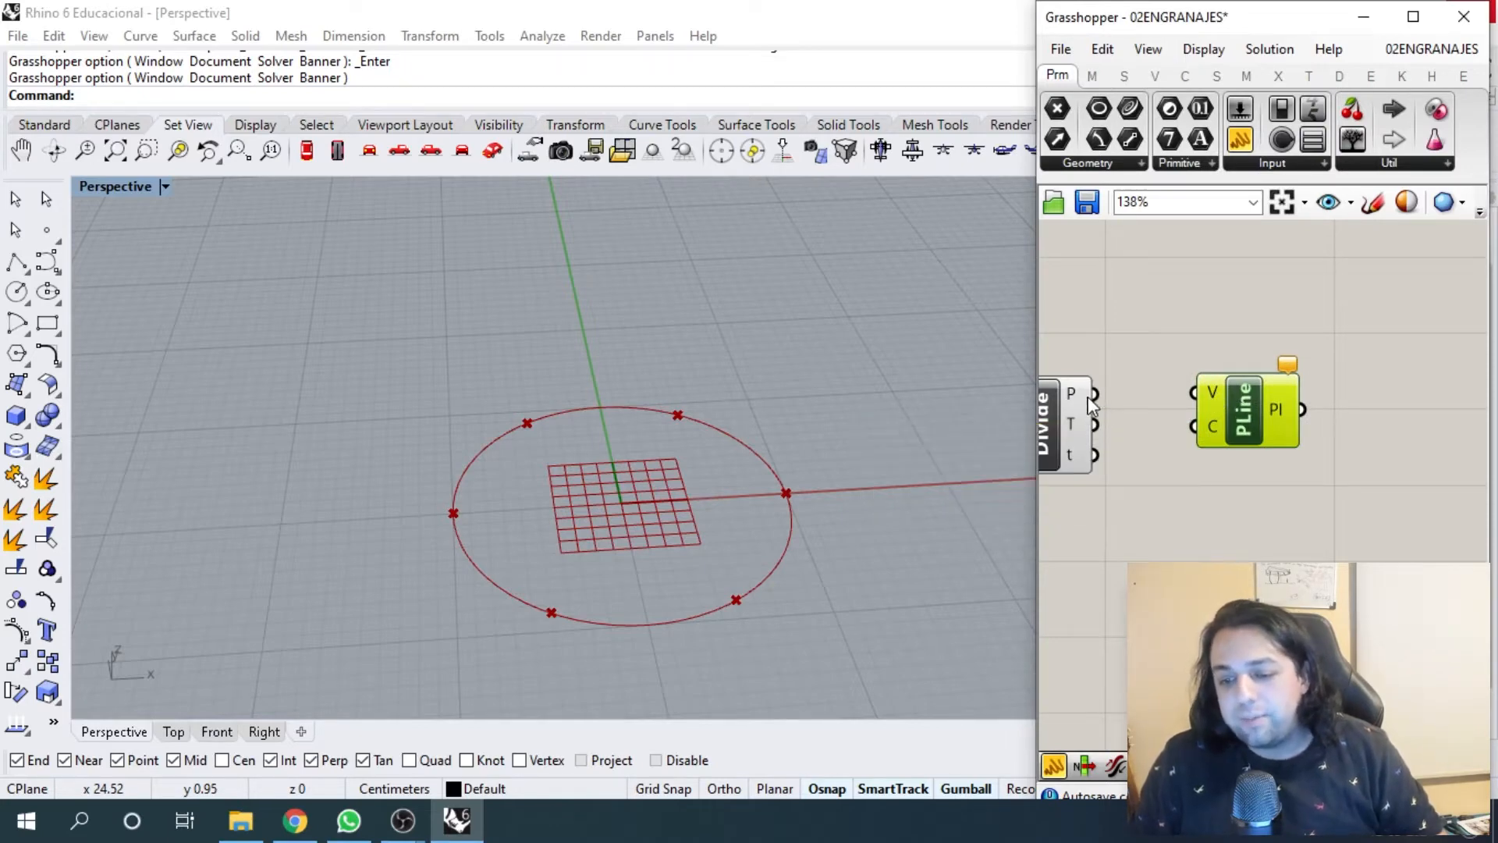
pyautogui.moveTo(1154, 414); pyautogui.dragTo(1243, 395)
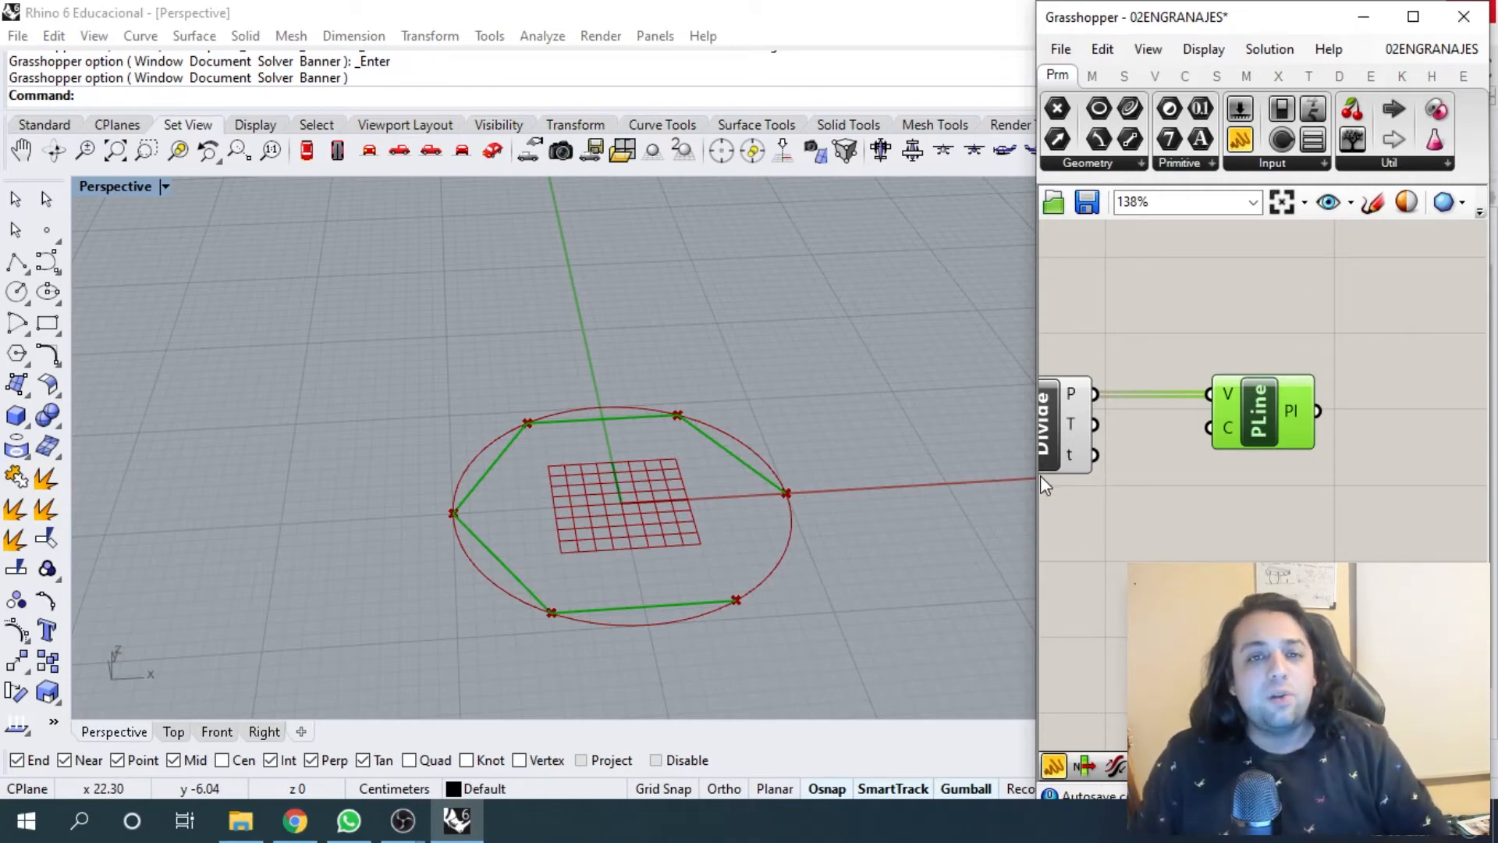
pyautogui.moveTo(1286, 426); pyautogui.dragTo(1376, 426)
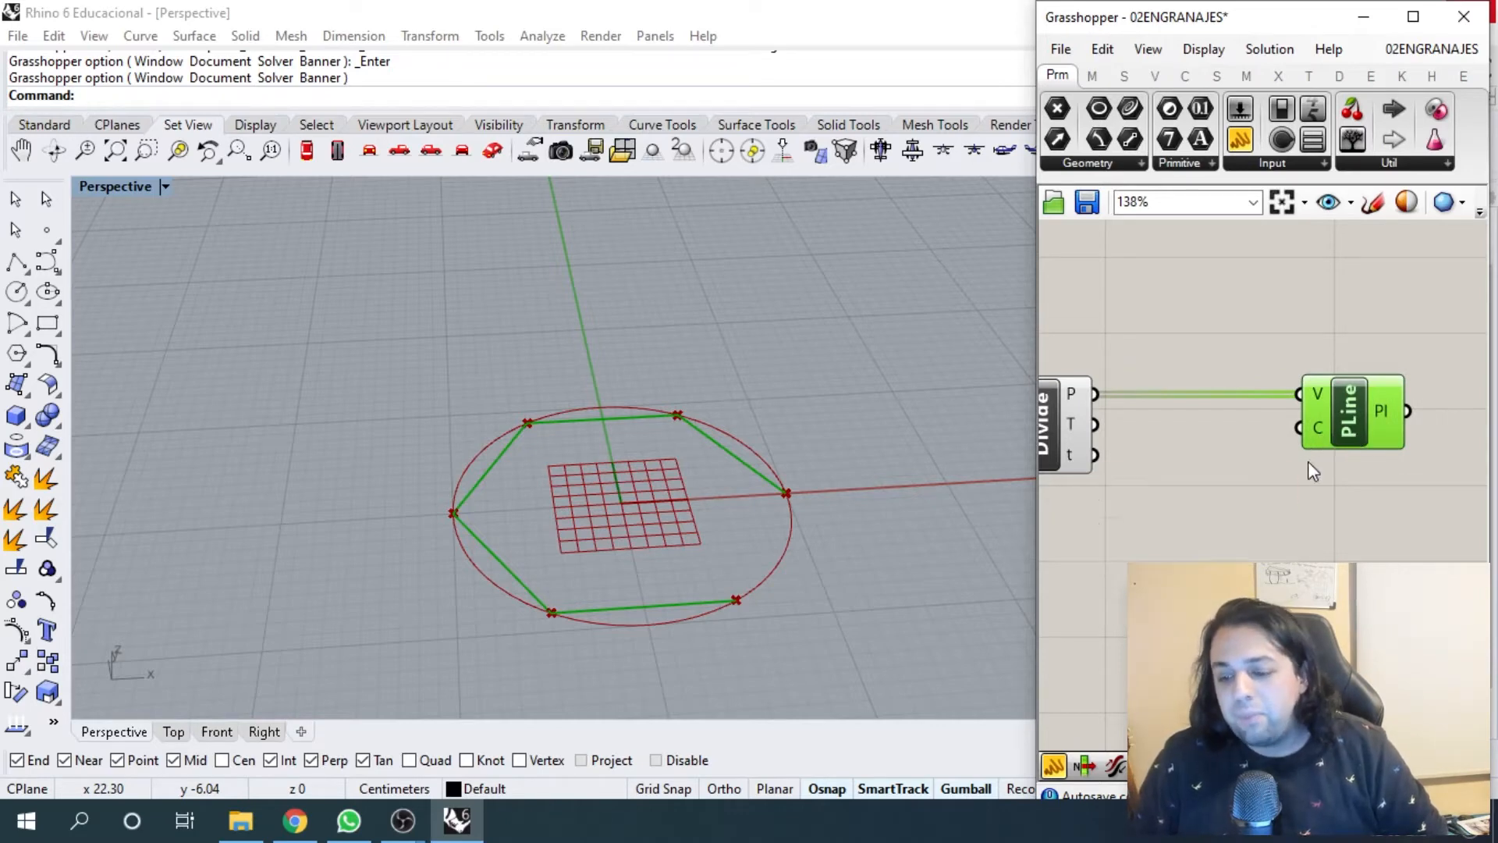
# - Add a Boolean Toggle below the wire between Divide Curve and PolyLine and connect it to PolyLine's Closed (C) input
pyautogui.moveTo(1253, 505); pyautogui.dragTo(1266, 443, button='right')
pyautogui.doubleClick(1213, 465)
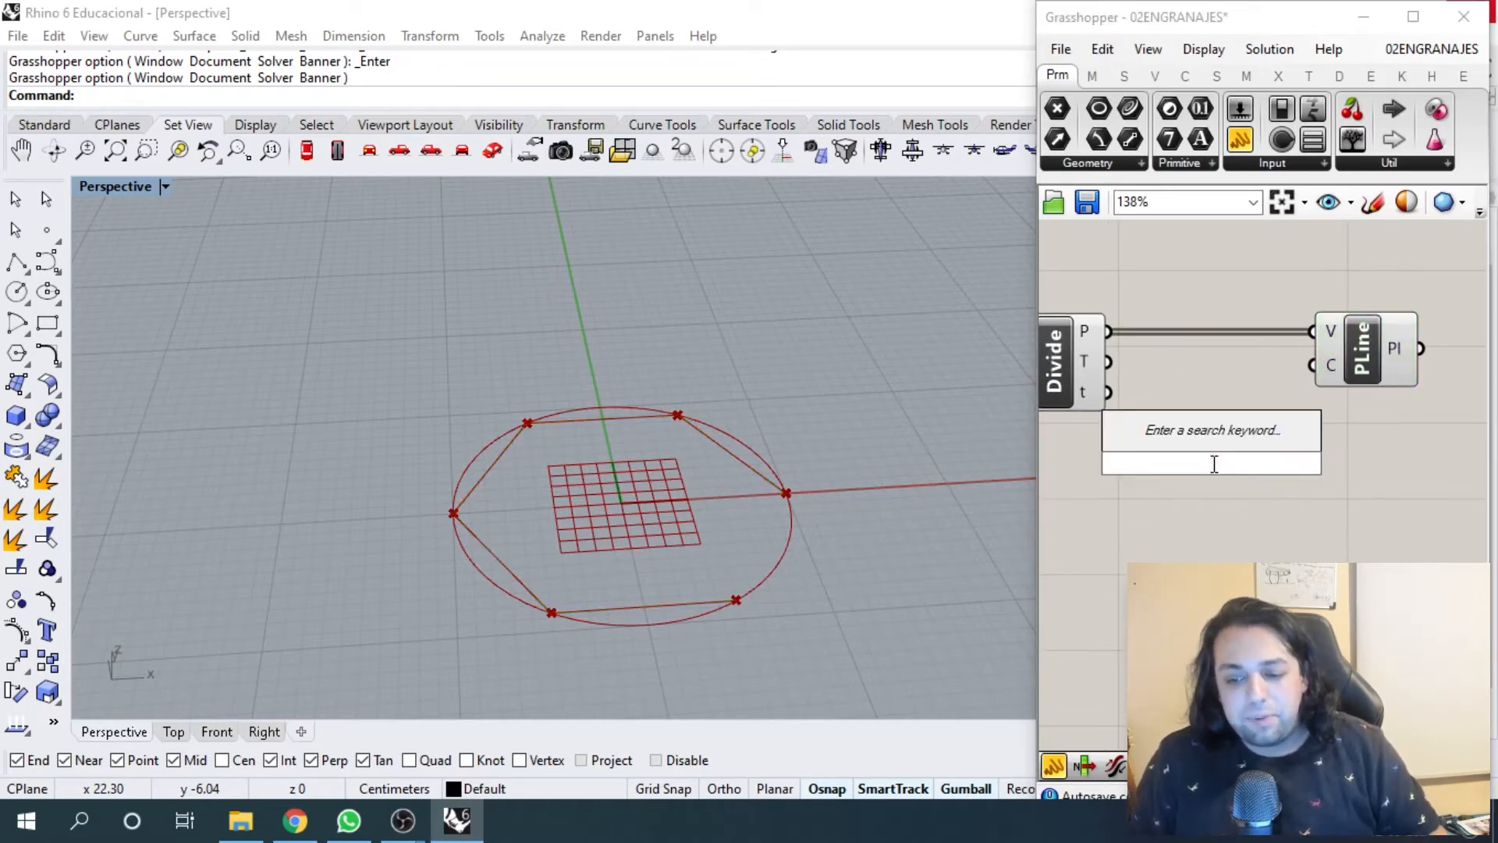
pyautogui.press('Escape')
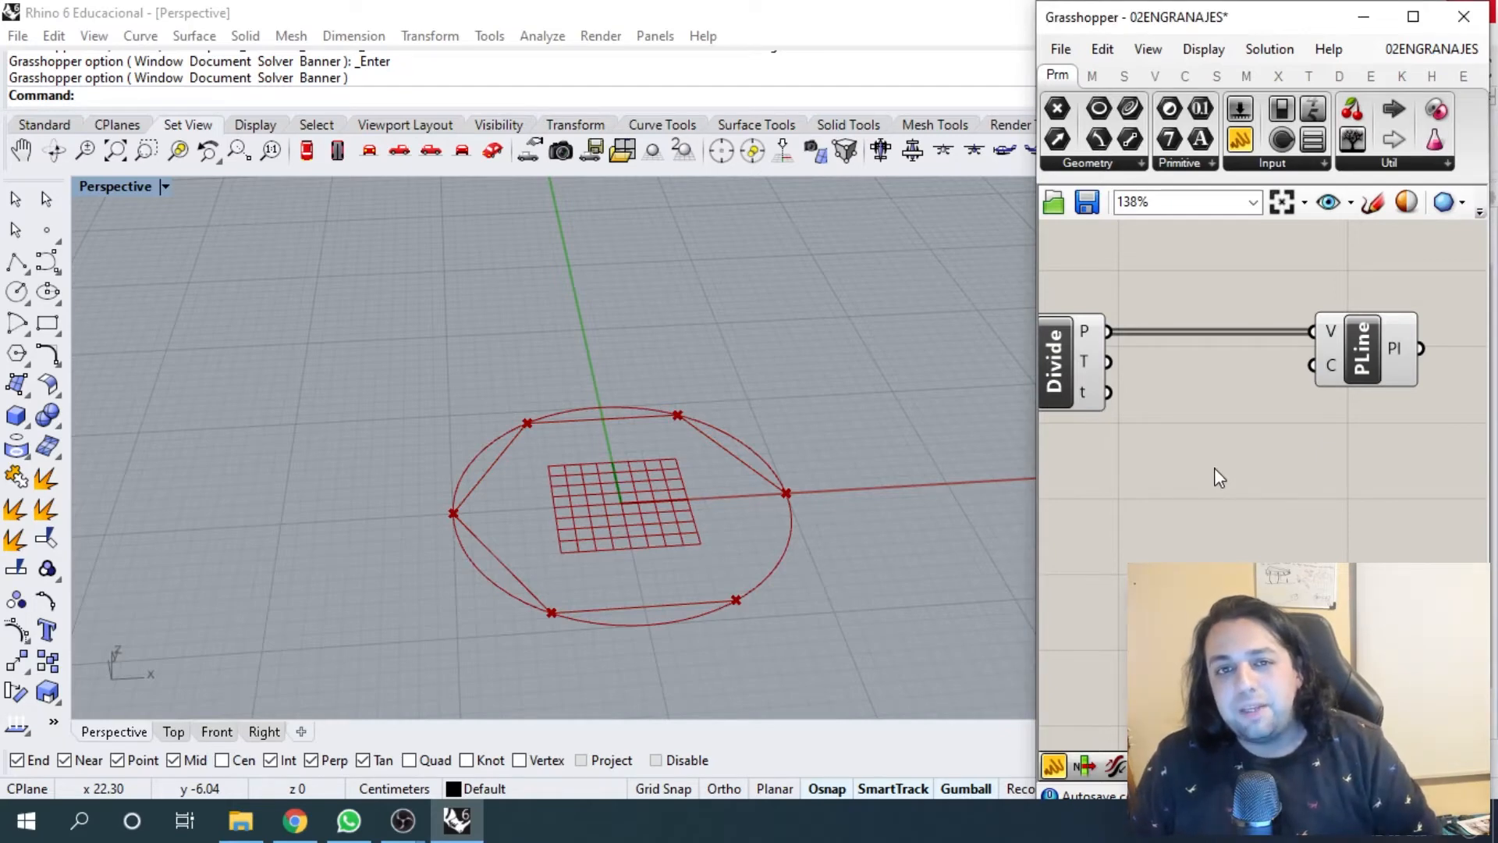
pyautogui.doubleClick(1238, 434)
pyautogui.write('b')
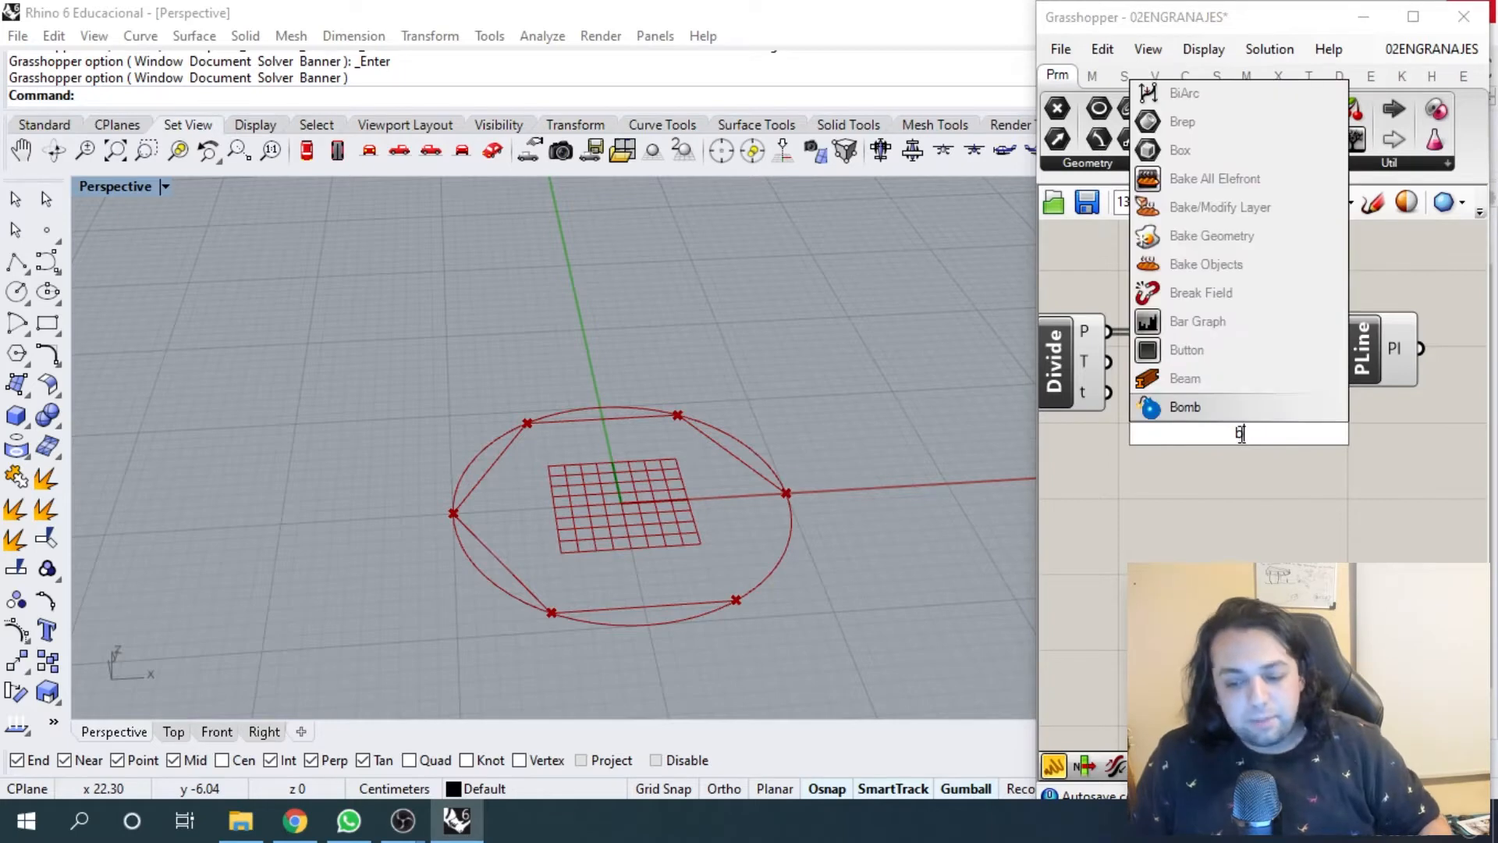
pyautogui.write('oole')
pyautogui.click(1218, 384)
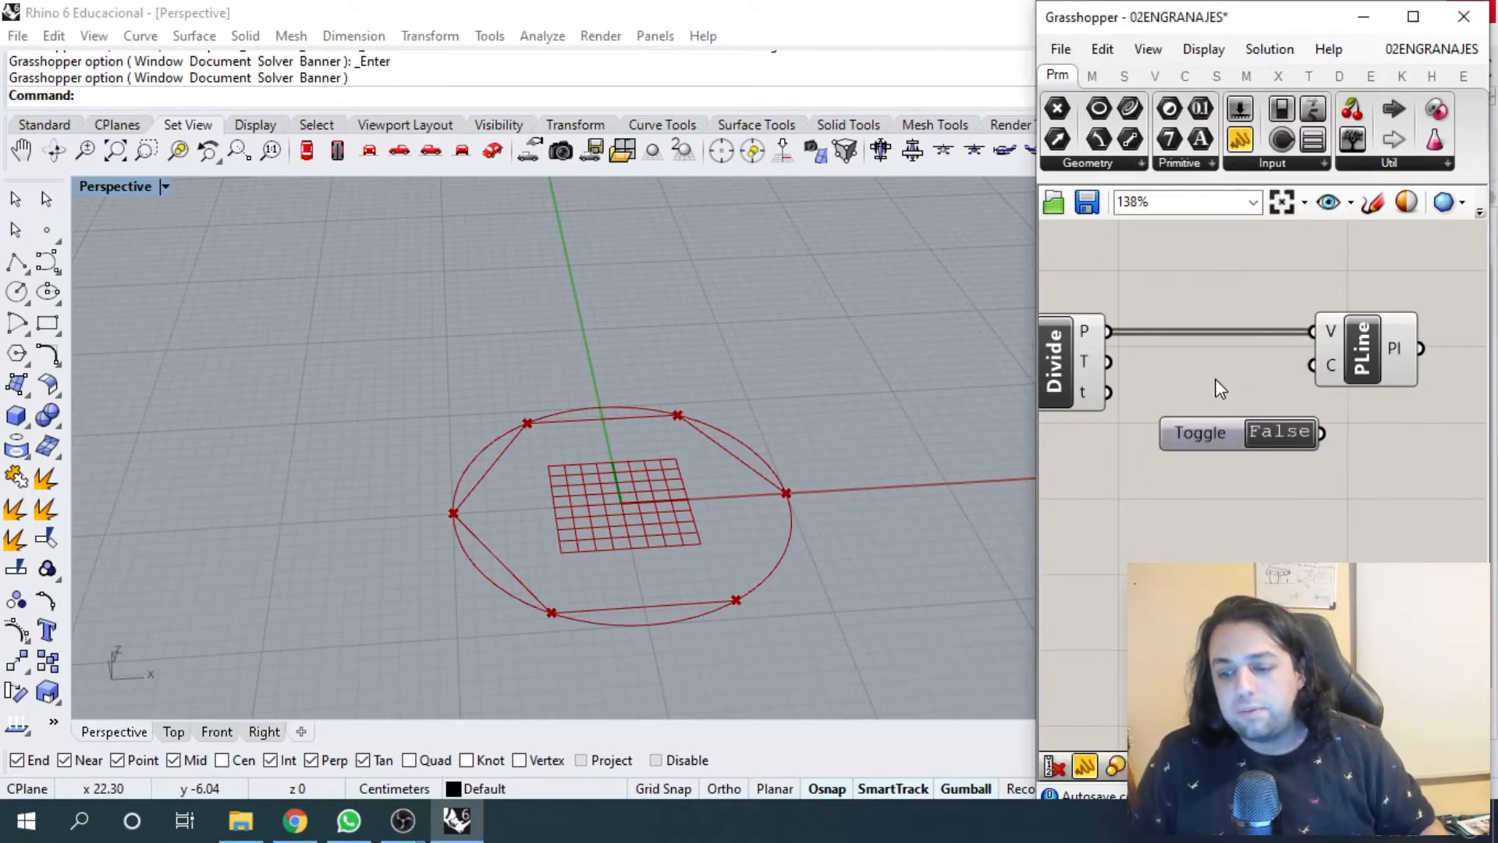
pyautogui.moveTo(1229, 432); pyautogui.dragTo(1202, 456)
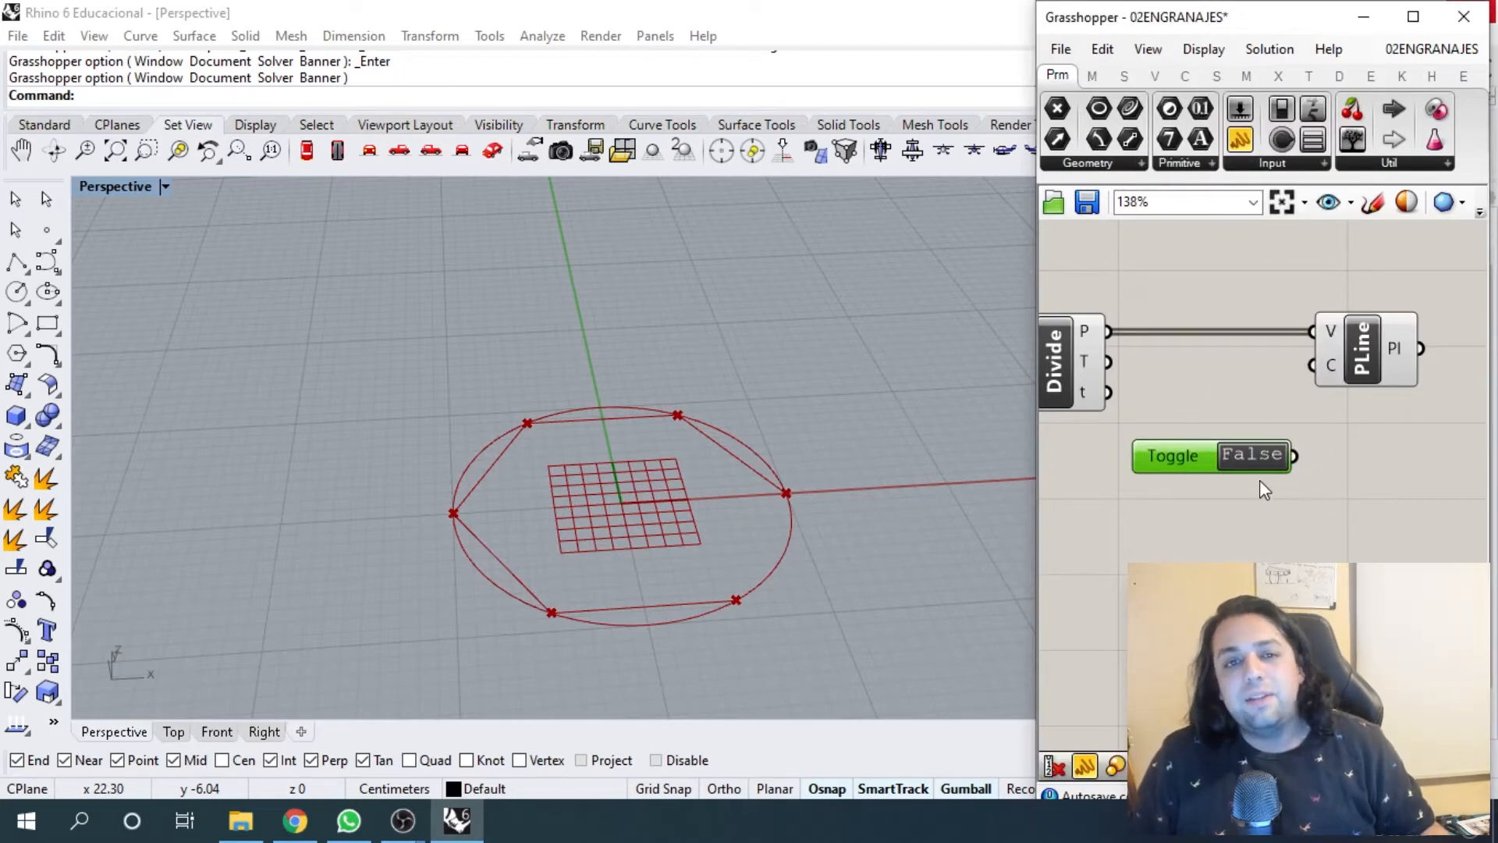
pyautogui.moveTo(1294, 456); pyautogui.dragTo(1319, 382)
pyautogui.scroll(2, 1317, 377)
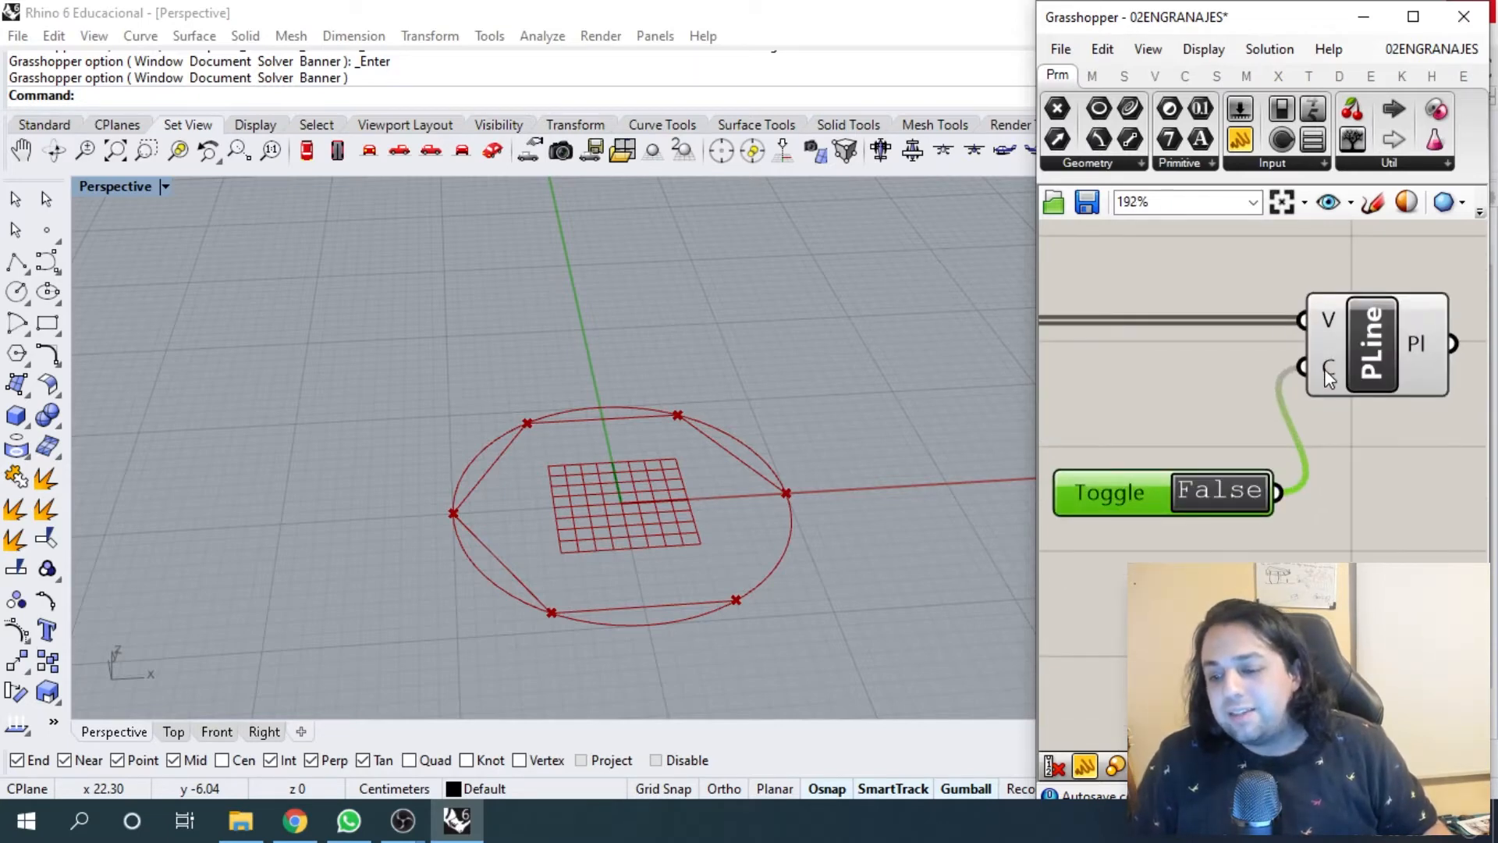
pyautogui.moveTo(1331, 378)
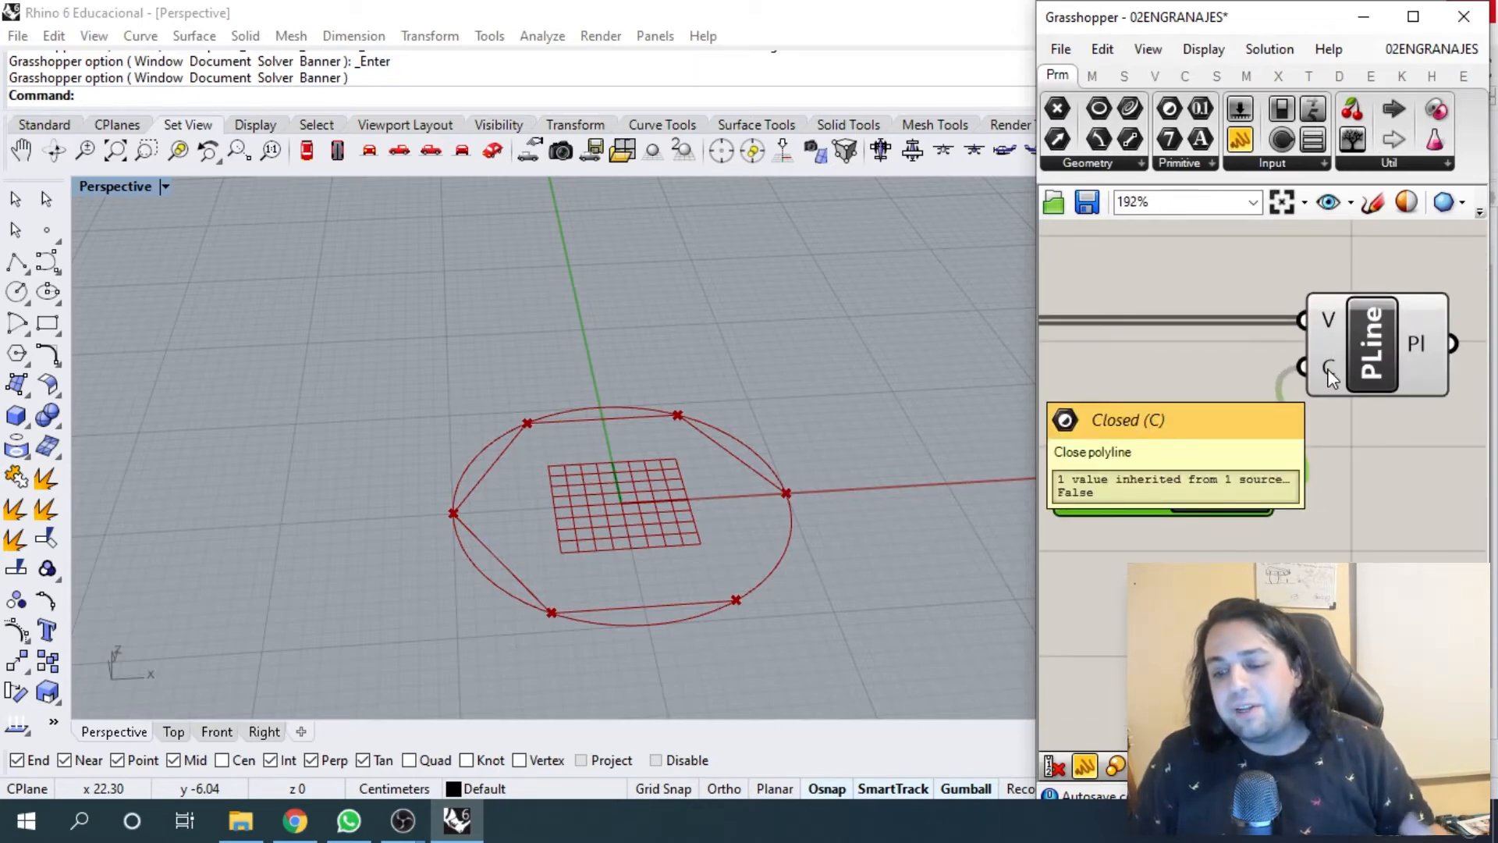
# - Set the Boolean Toggle to True and move it further away from the PolyLine component
pyautogui.moveTo(1167, 492); pyautogui.dragTo(1274, 458, button='right')
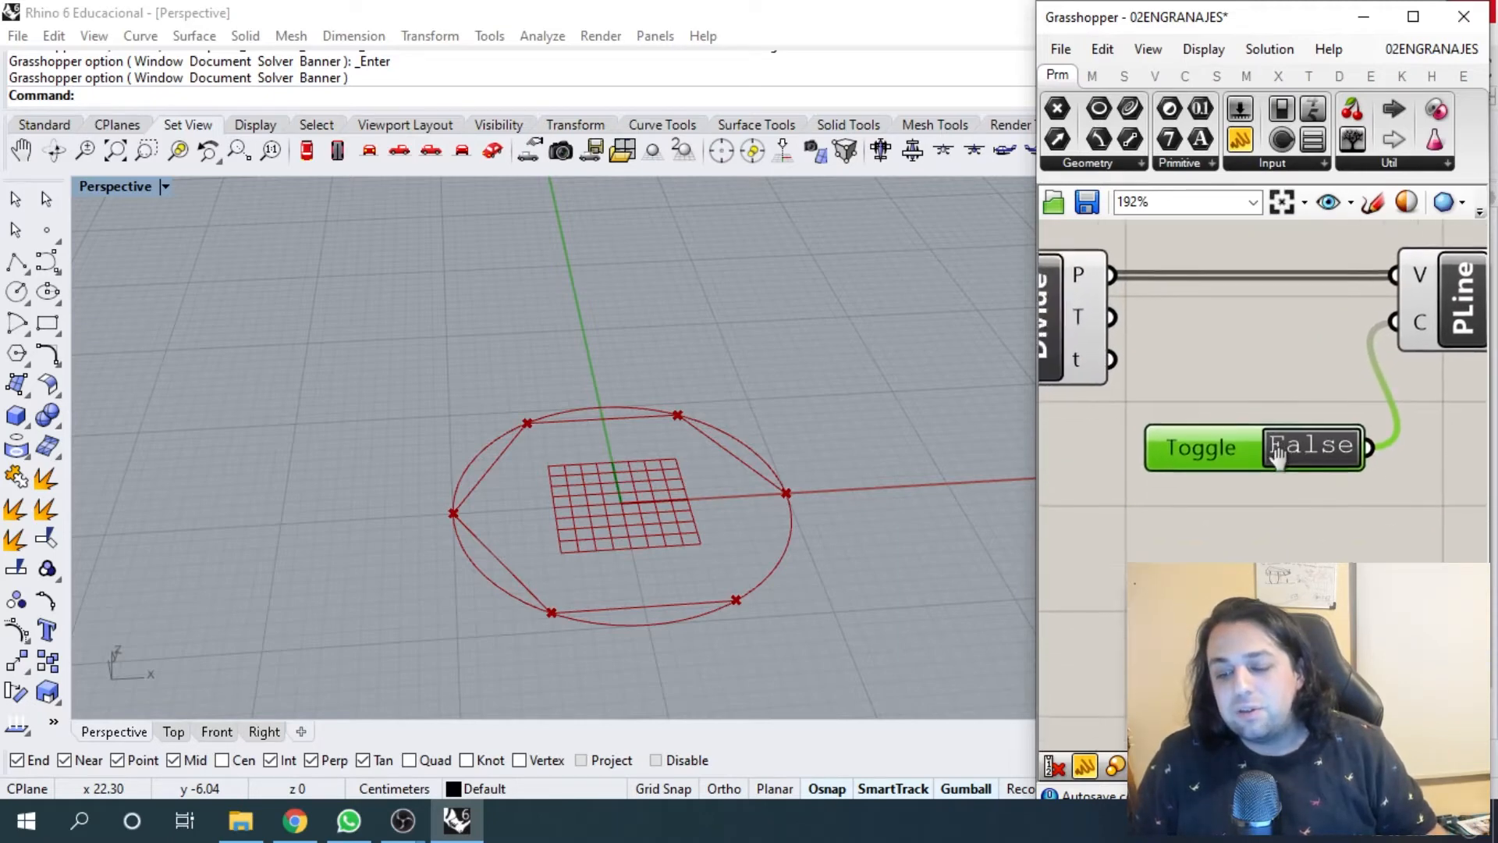
pyautogui.scroll(-2, 1303, 446)
pyautogui.scroll(2, 1303, 446)
pyautogui.doubleClick(1303, 440)
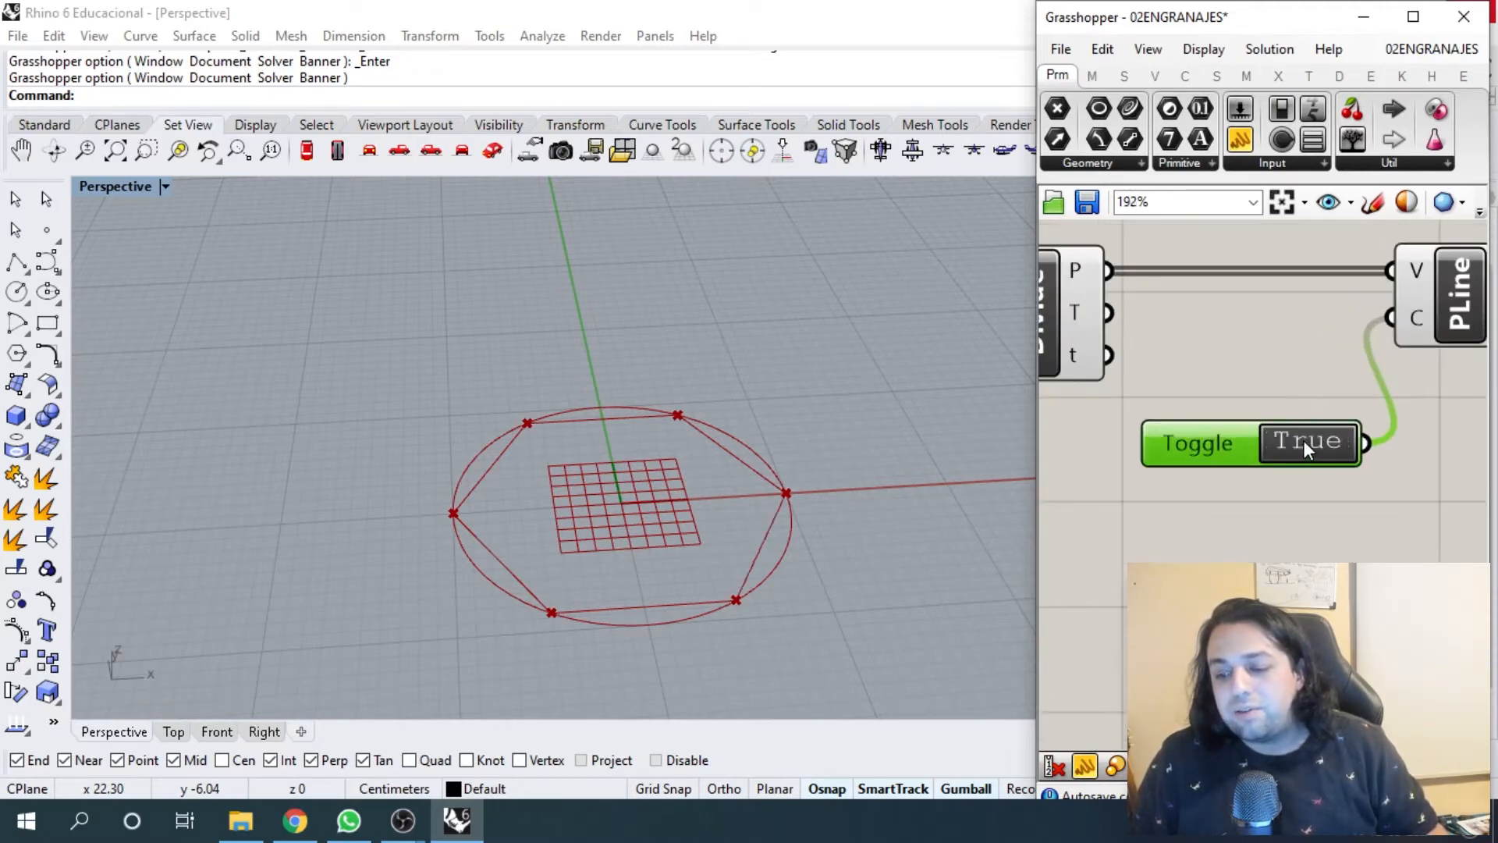
pyautogui.scroll(-1, 1321, 500)
pyautogui.scroll(-1, 1317, 495)
pyautogui.rightClick(1315, 451)
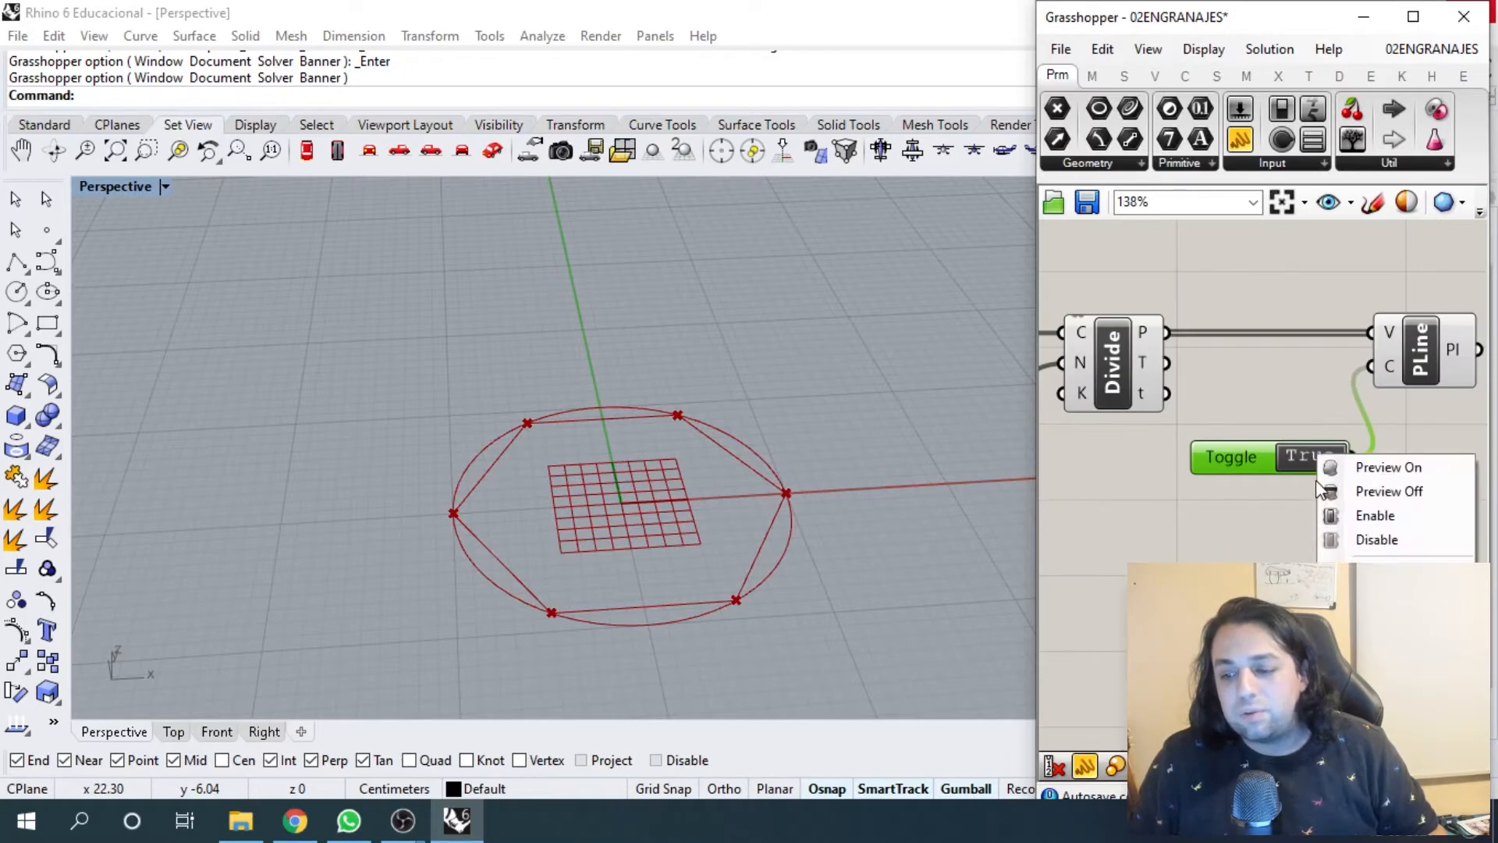
pyautogui.click(1315, 452)
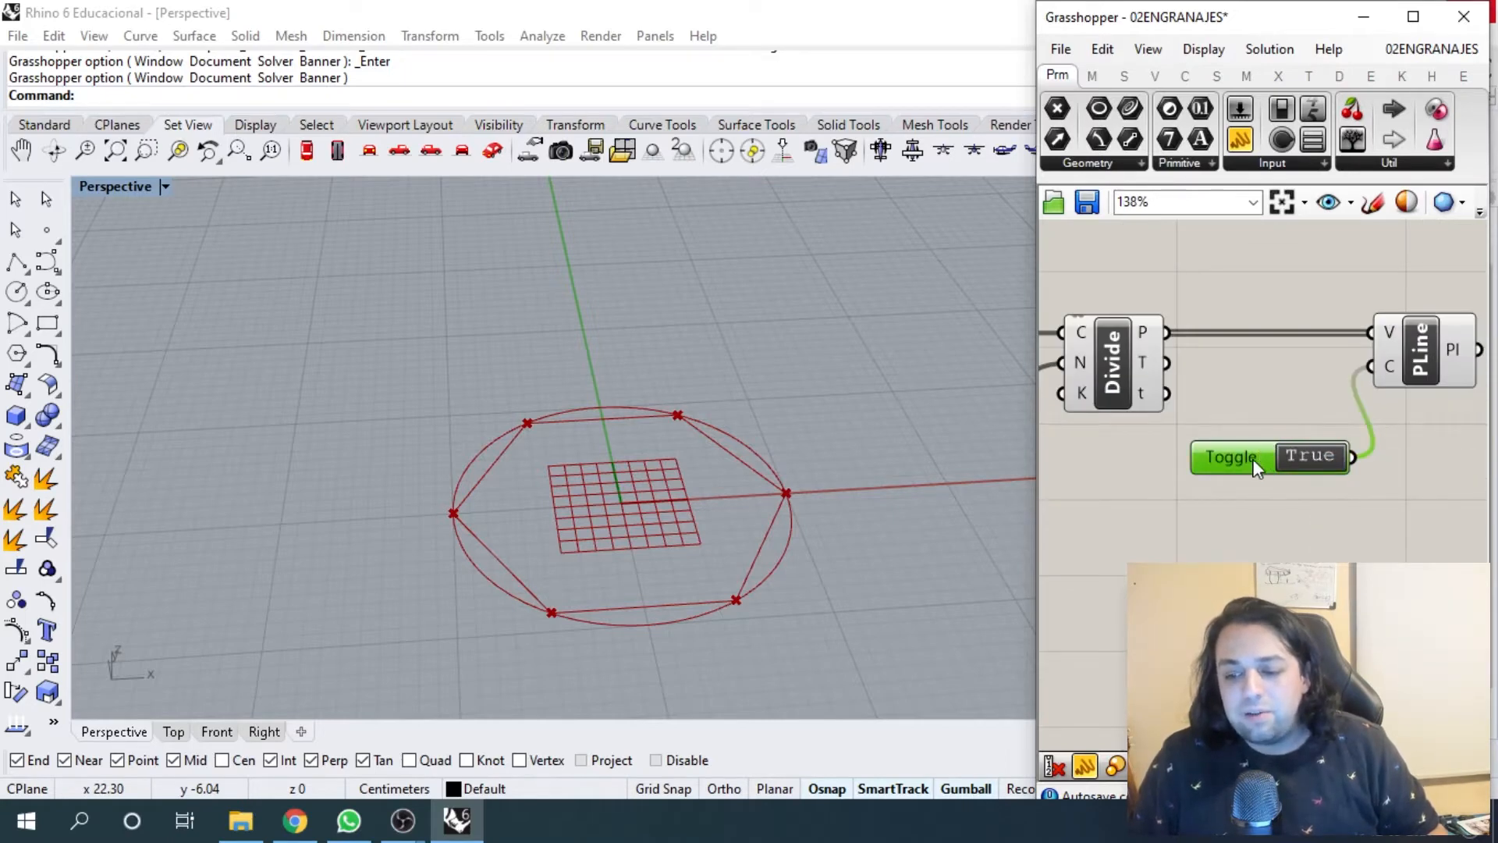
pyautogui.moveTo(1249, 460); pyautogui.dragTo(1165, 459)
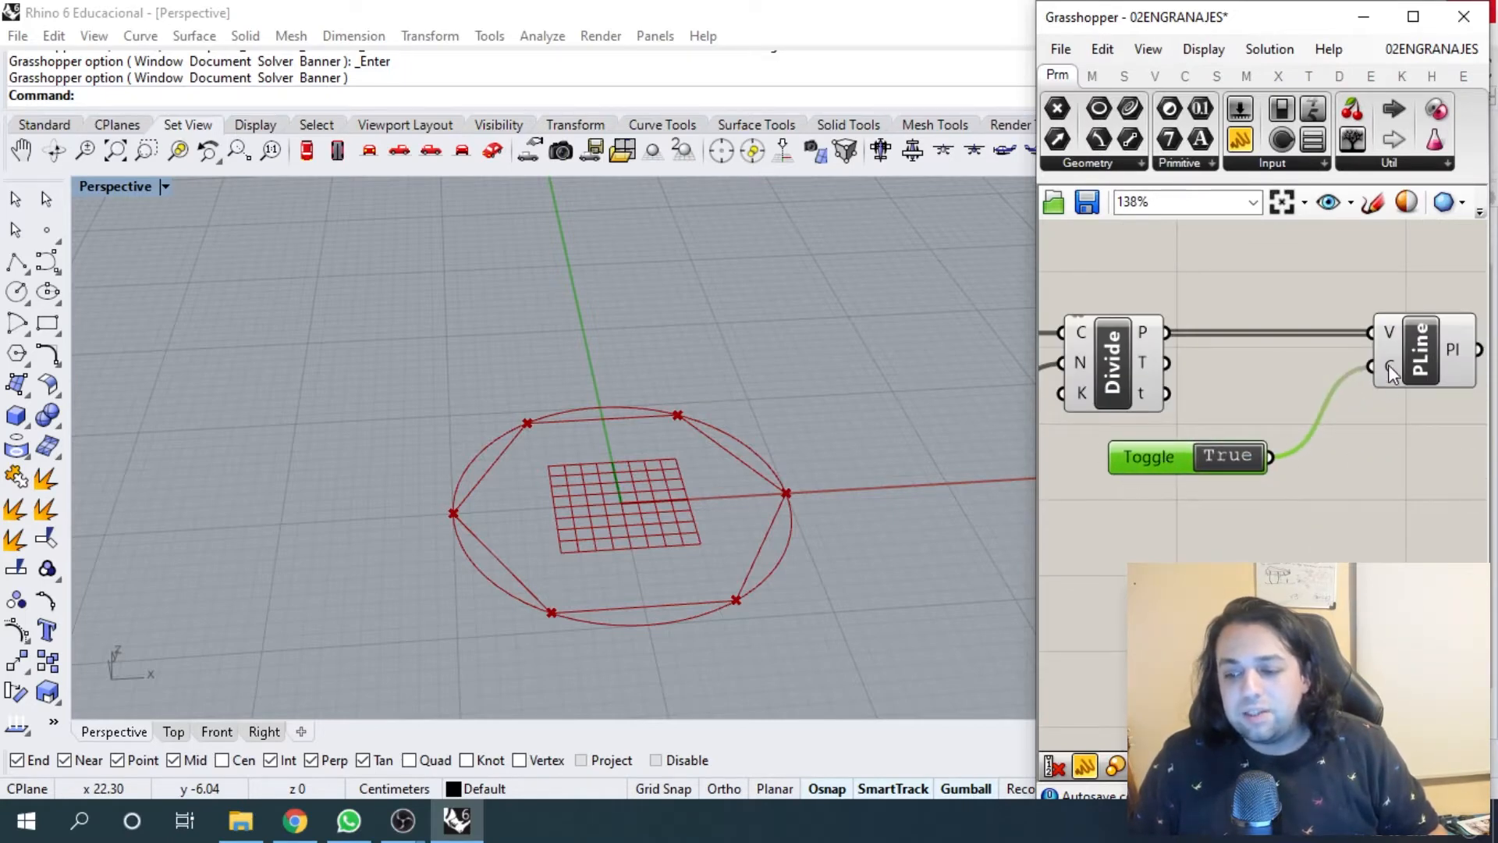
# - Examine the PolyLine component's Closed input and the resulting polyline in the Perspective viewport
pyautogui.scroll(3, 1391, 373)
pyautogui.moveTo(1260, 405)
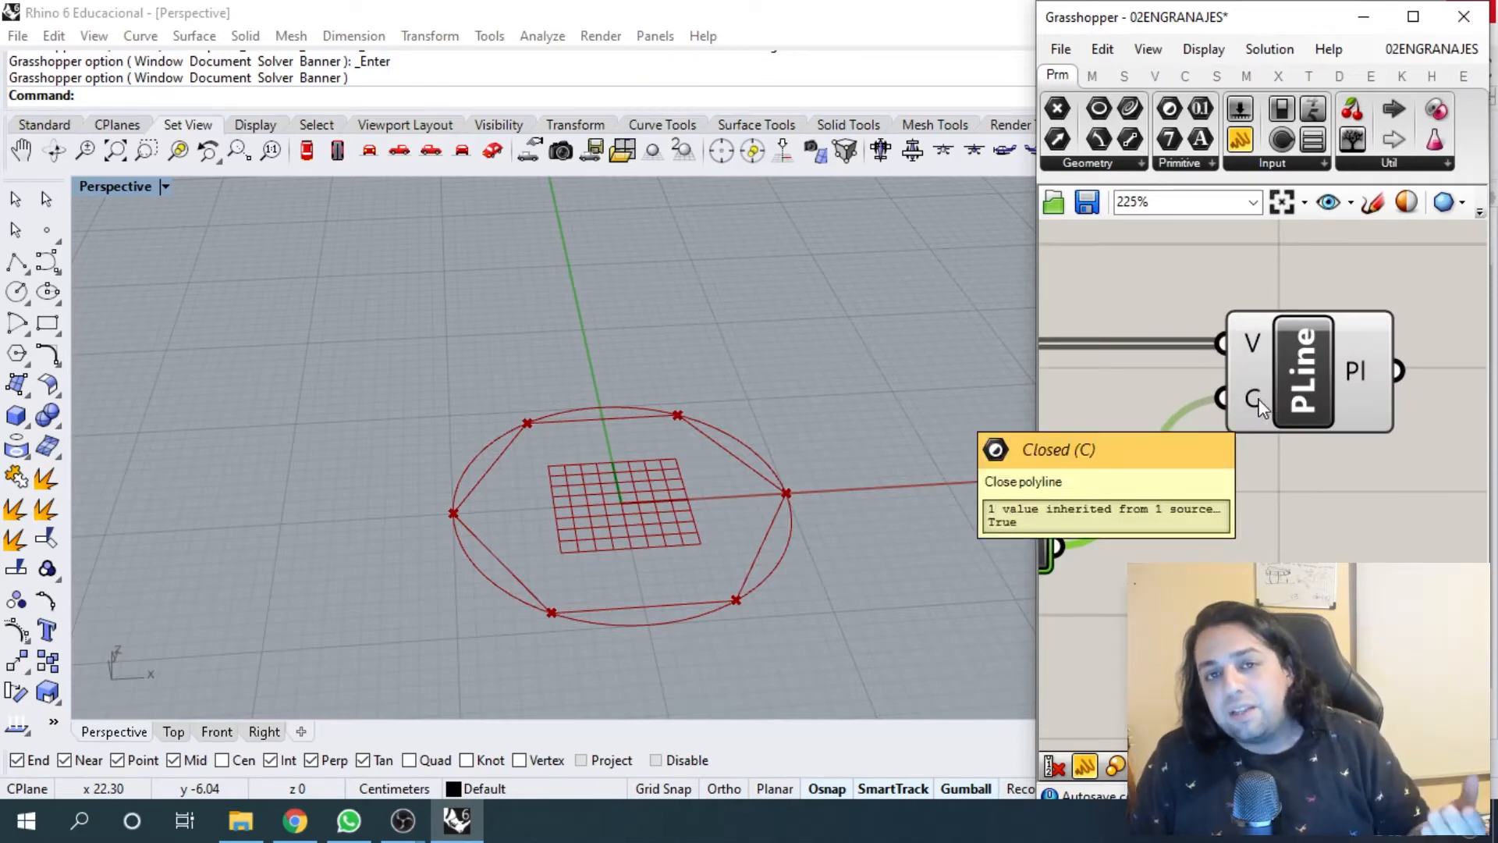
pyautogui.scroll(-5, 1217, 461)
pyautogui.scroll(4, 603, 512)
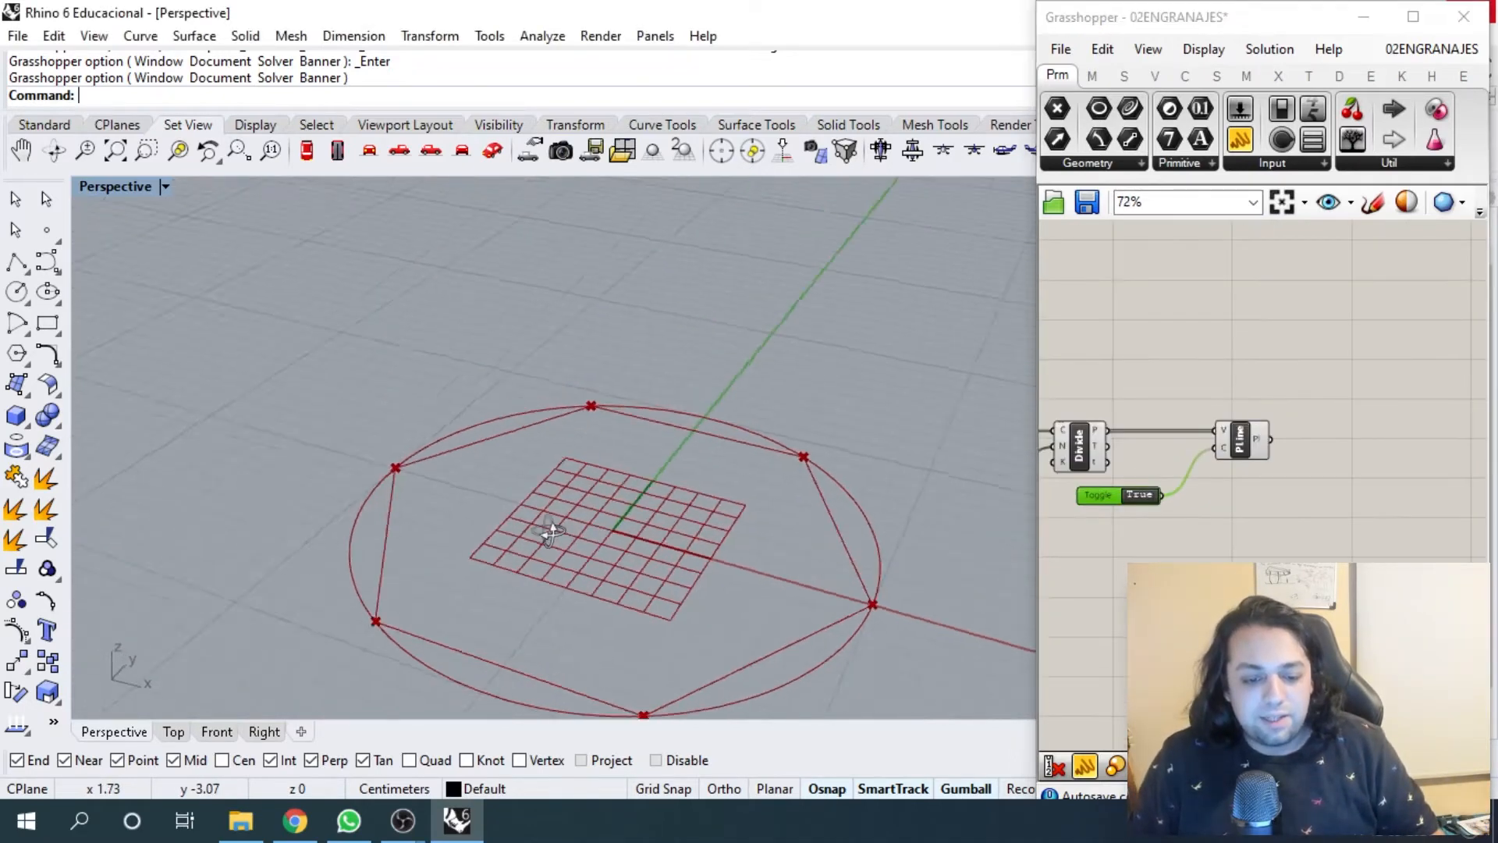
pyautogui.moveTo(550, 532); pyautogui.dragTo(706, 694, button='right')
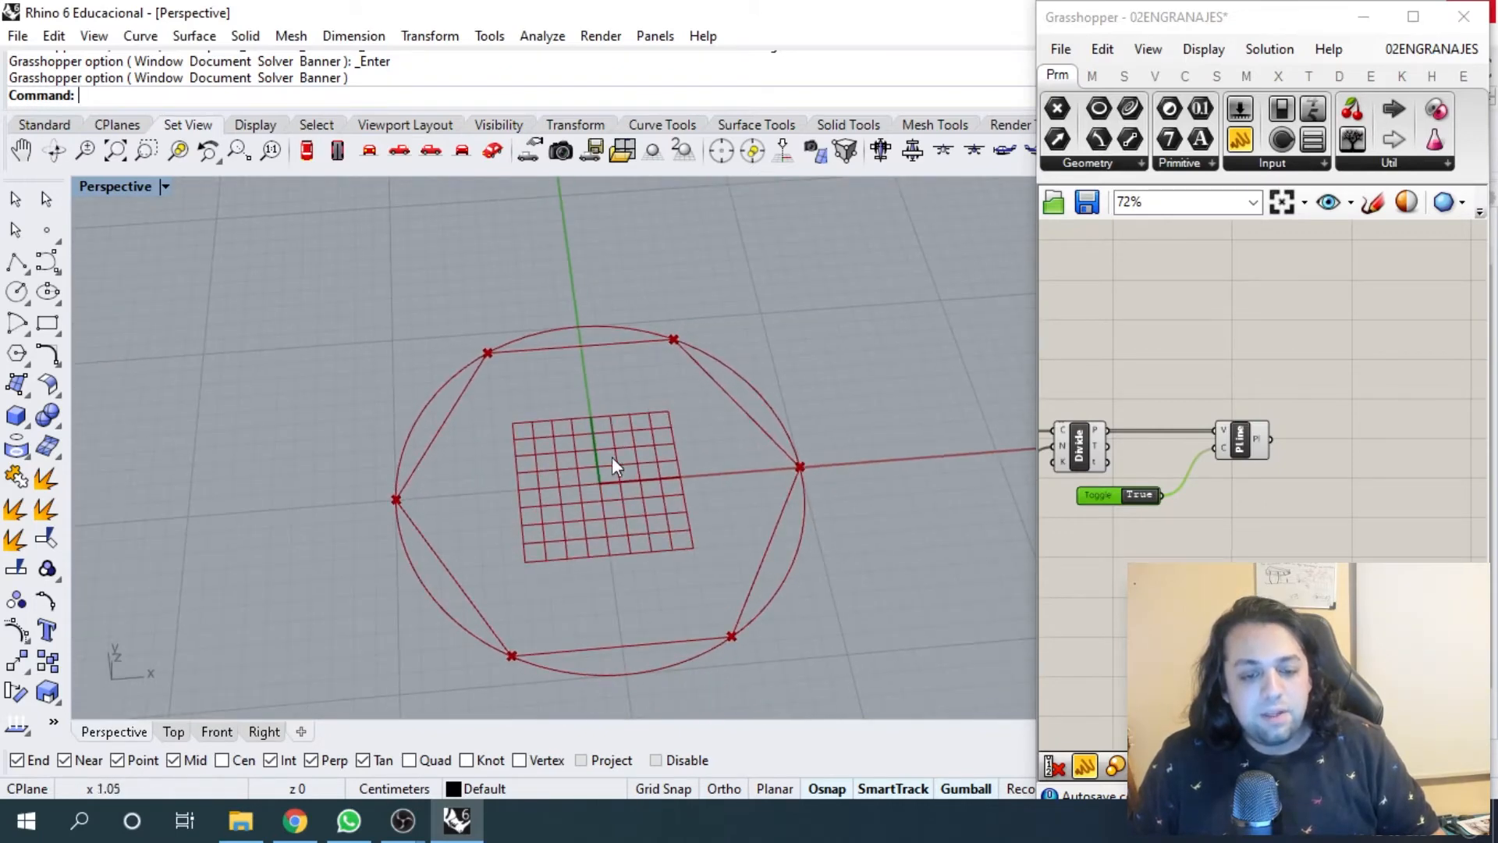
pyautogui.scroll(3, 1300, 437)
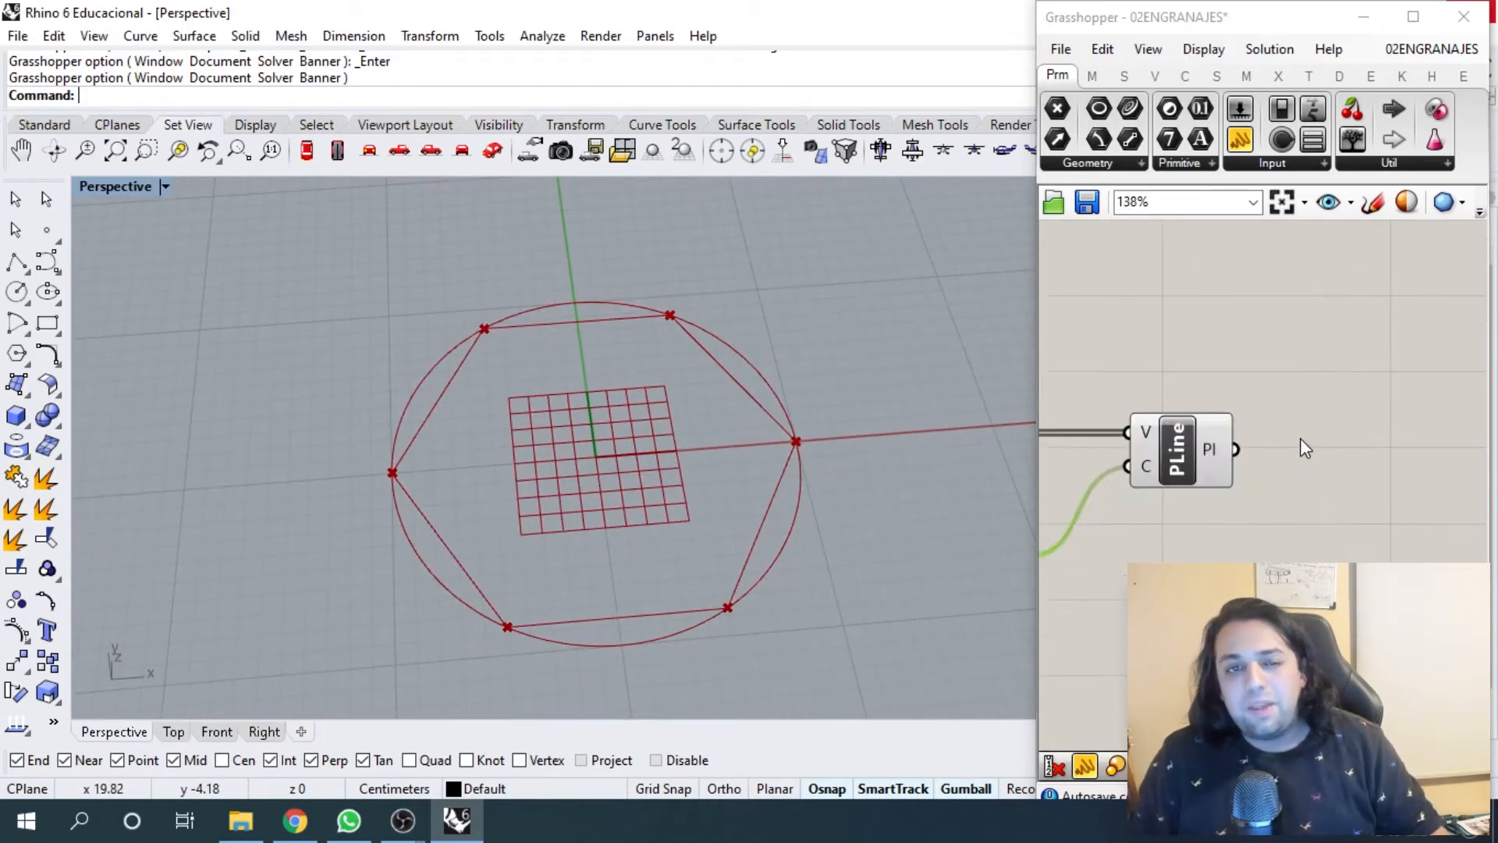
# - Add an Explode component after the PolyLine component and connect the Pl output to its C input
pyautogui.scroll(-2, 1301, 484)
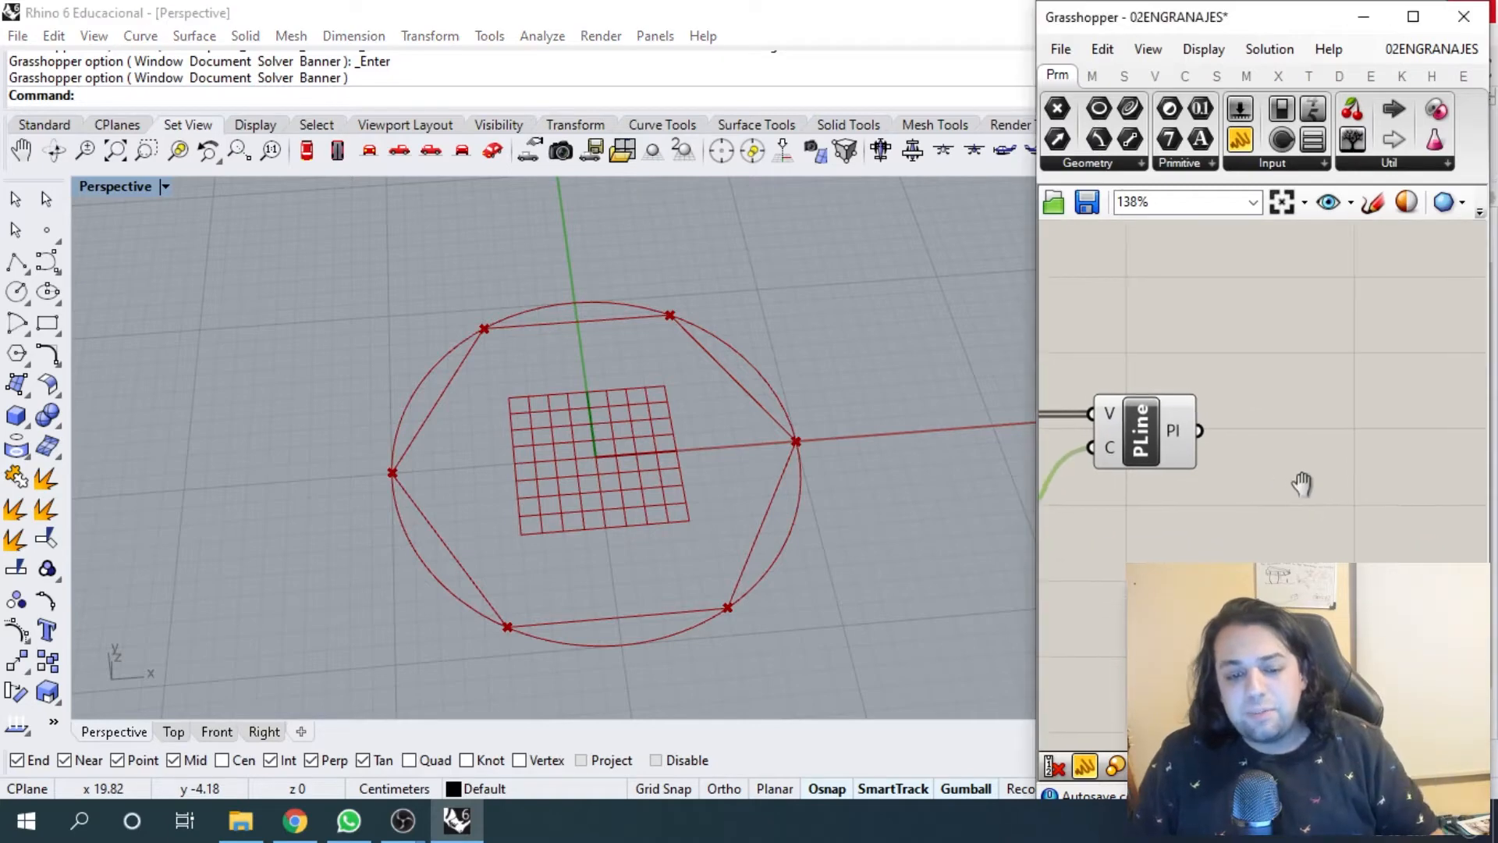
pyautogui.doubleClick(1305, 411)
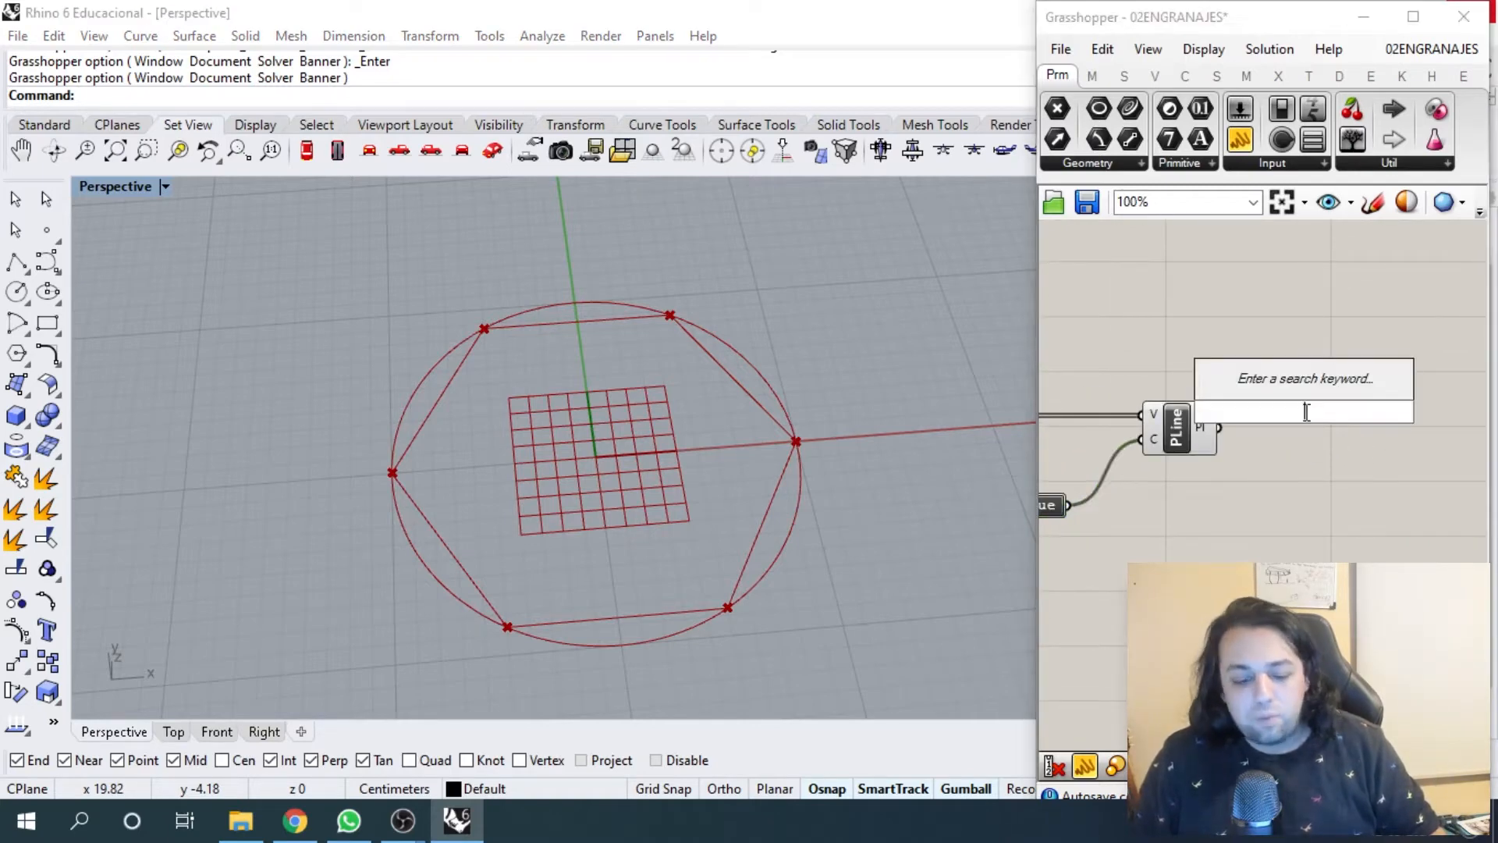
pyautogui.write('ex')
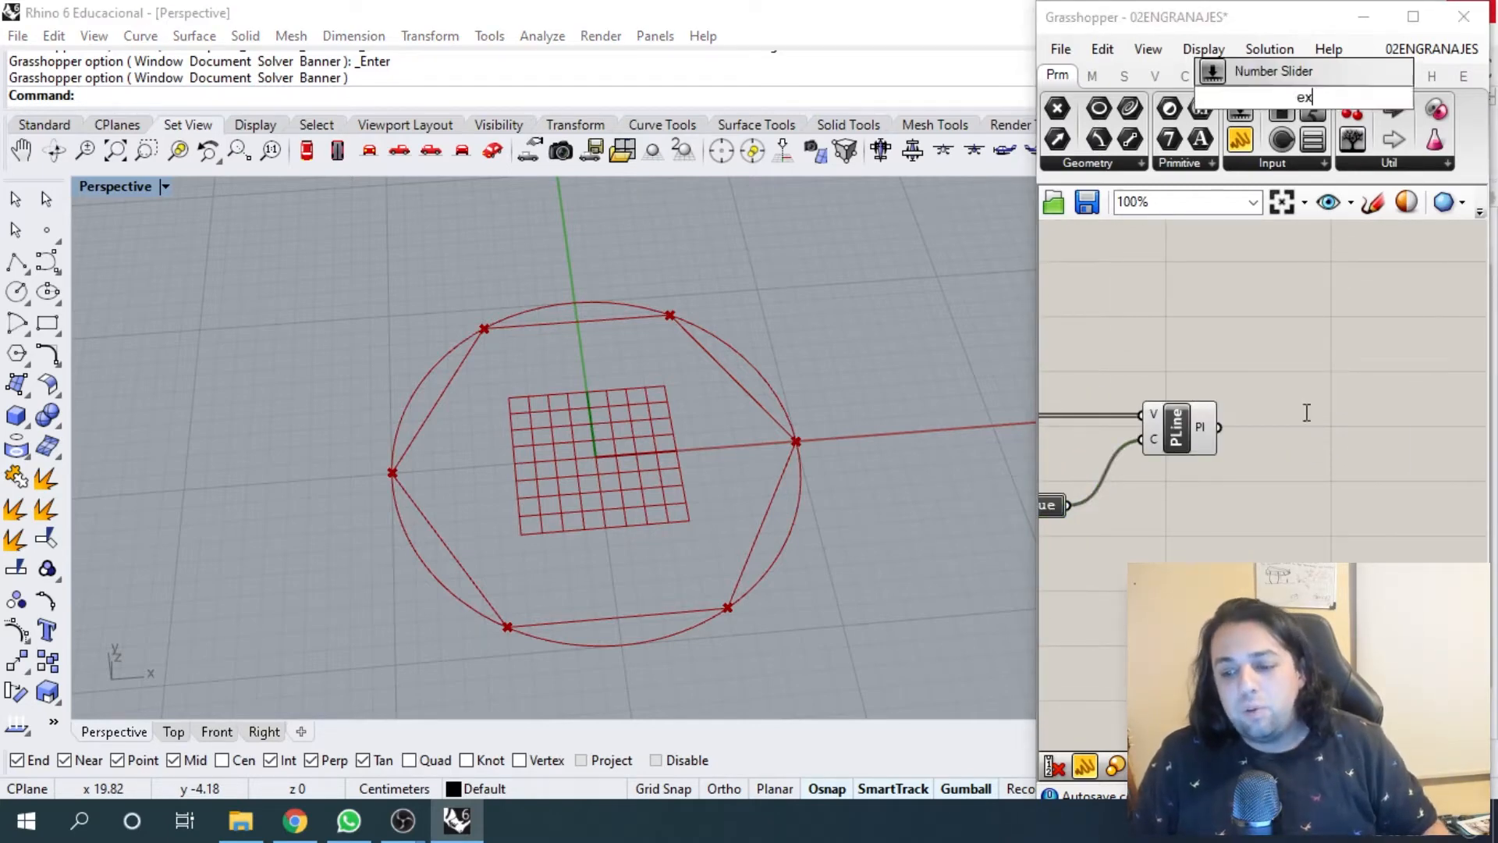
pyautogui.click(1297, 391)
pyautogui.moveTo(1301, 410)
pyautogui.mouseDown()
pyautogui.moveTo(1332, 446)
pyautogui.moveTo(1304, 427)
pyautogui.mouseUp()
pyautogui.moveTo(1297, 426); pyautogui.dragTo(1246, 408, button='right')
pyautogui.scroll(1, 1320, 446)
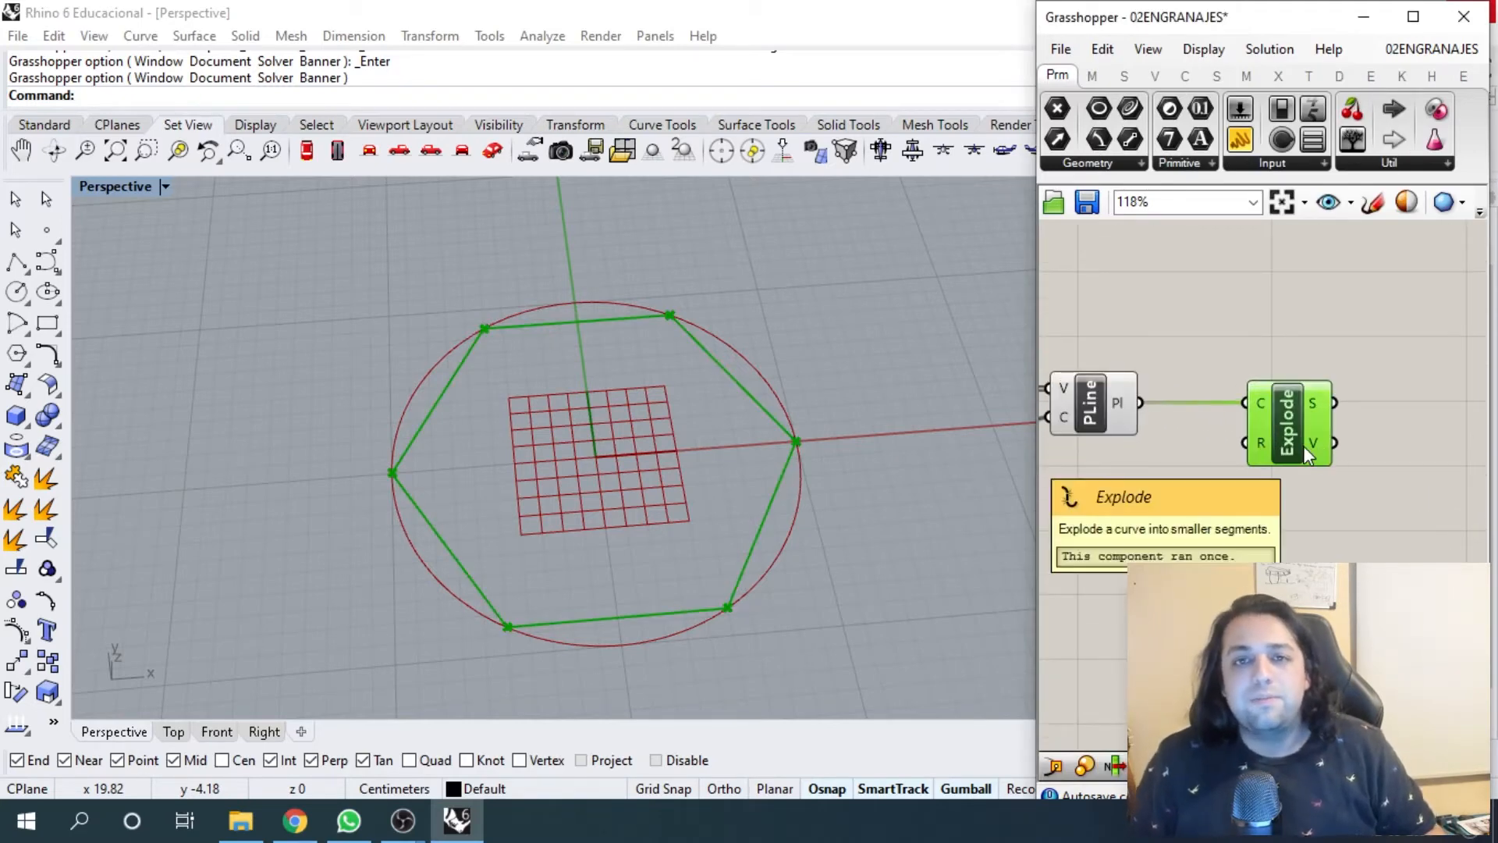
pyautogui.click(1251, 321)
# - Add a Rotate component in the empty space above the PolyLine and Explode components
pyautogui.moveTo(1249, 320); pyautogui.dragTo(1302, 337, button='right')
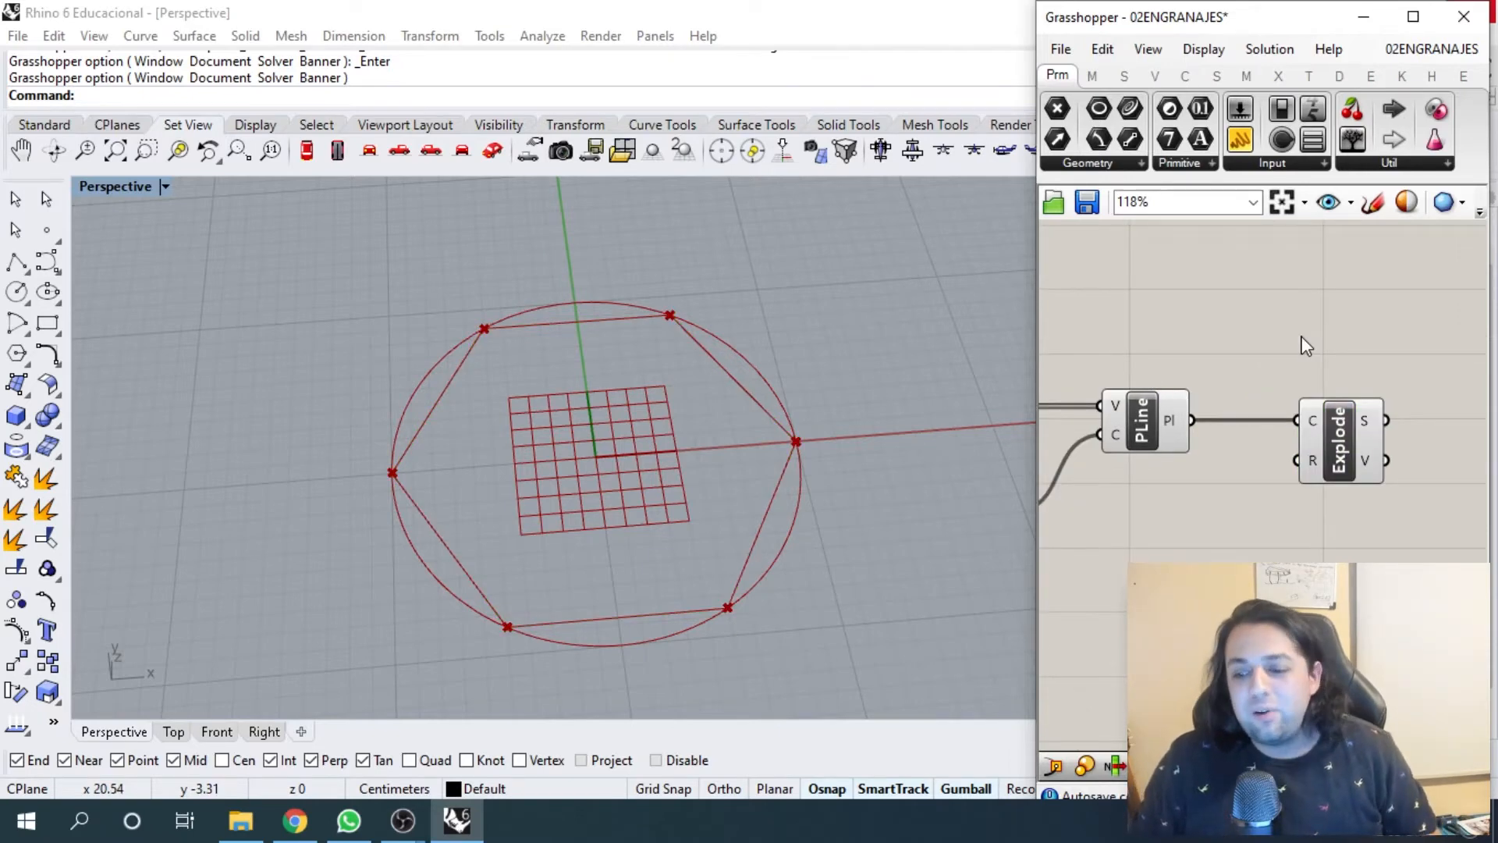
pyautogui.doubleClick(1204, 297)
pyautogui.write('r')
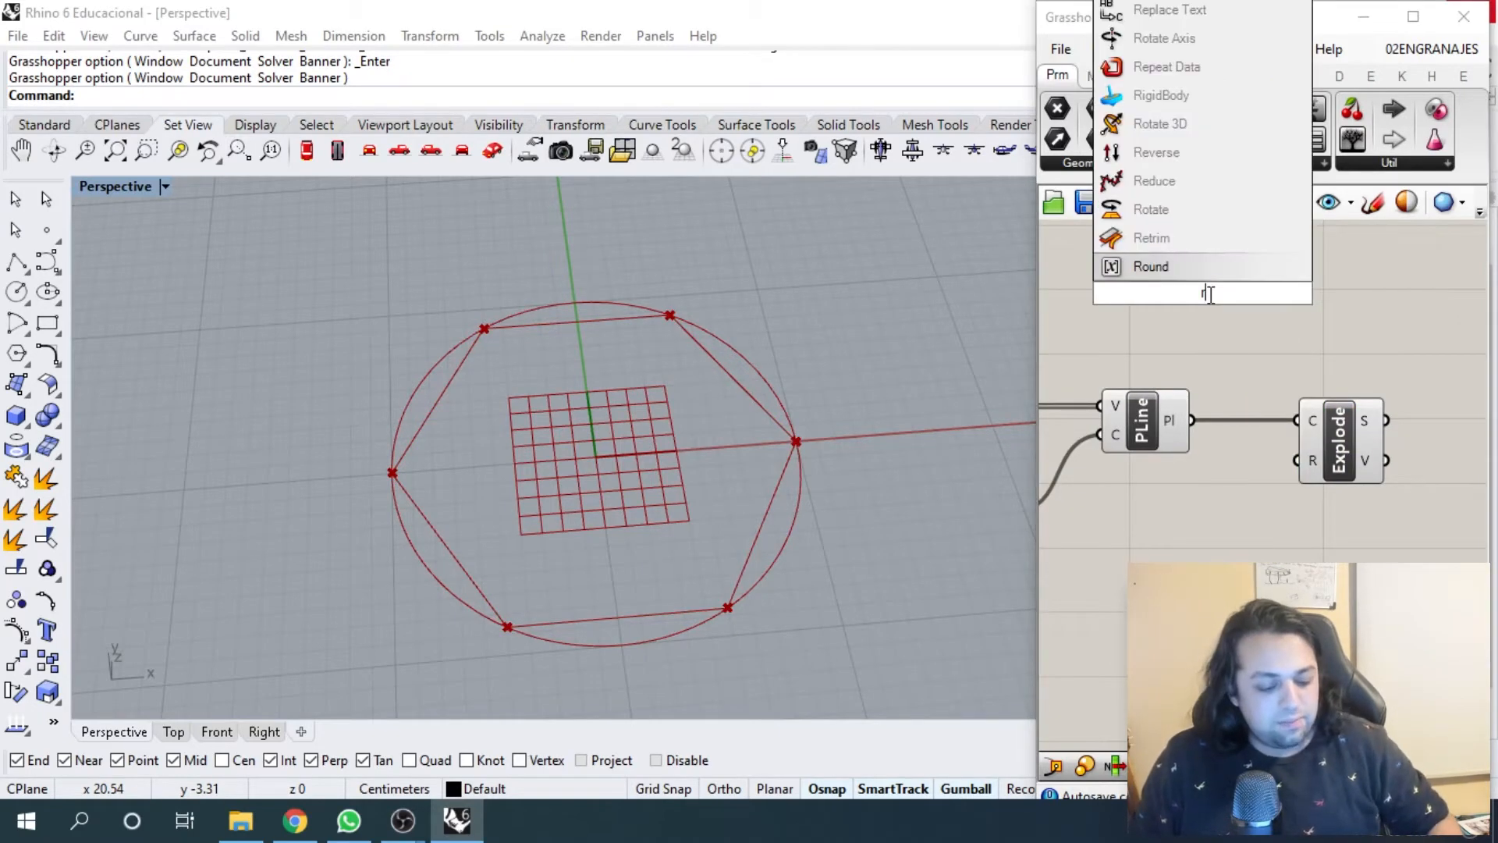
pyautogui.write('otate')
pyautogui.click(1215, 275)
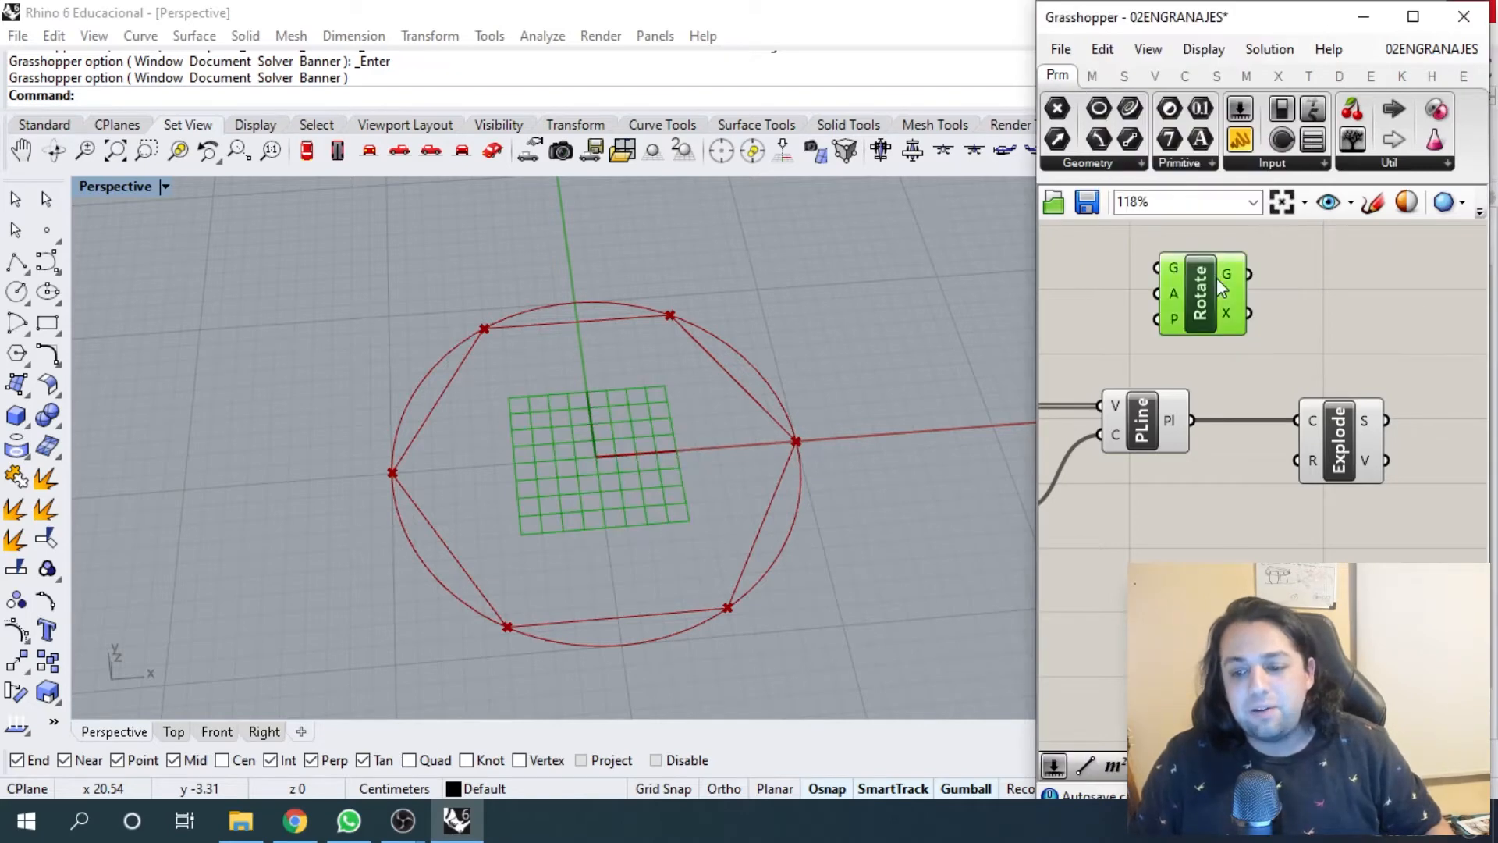
pyautogui.click(1329, 314)
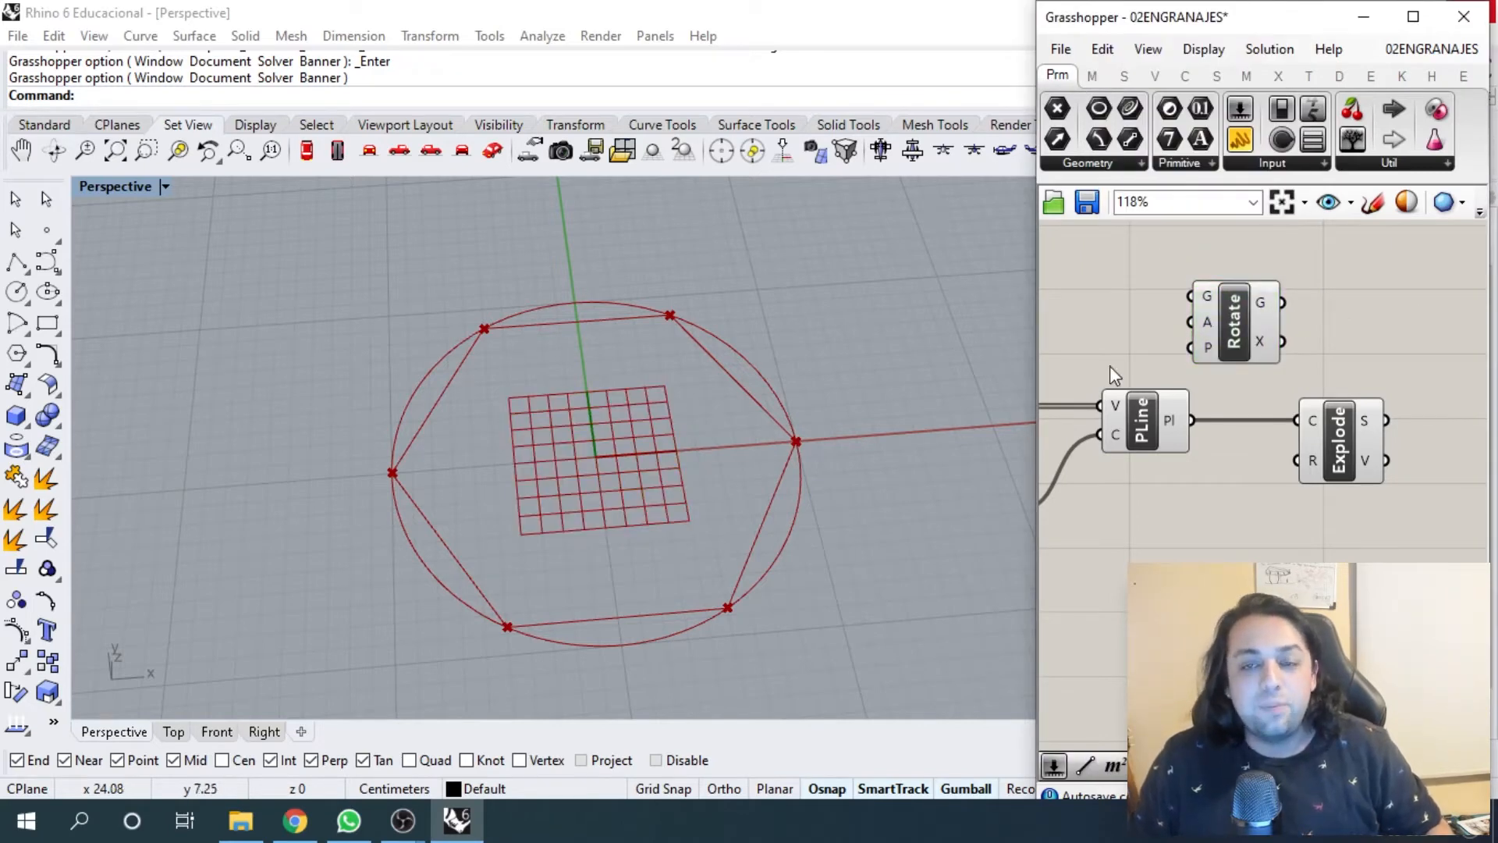
# - Turn off the preview of the Rotate component
pyautogui.click(1236, 311)
pyautogui.rightClick(1260, 300)
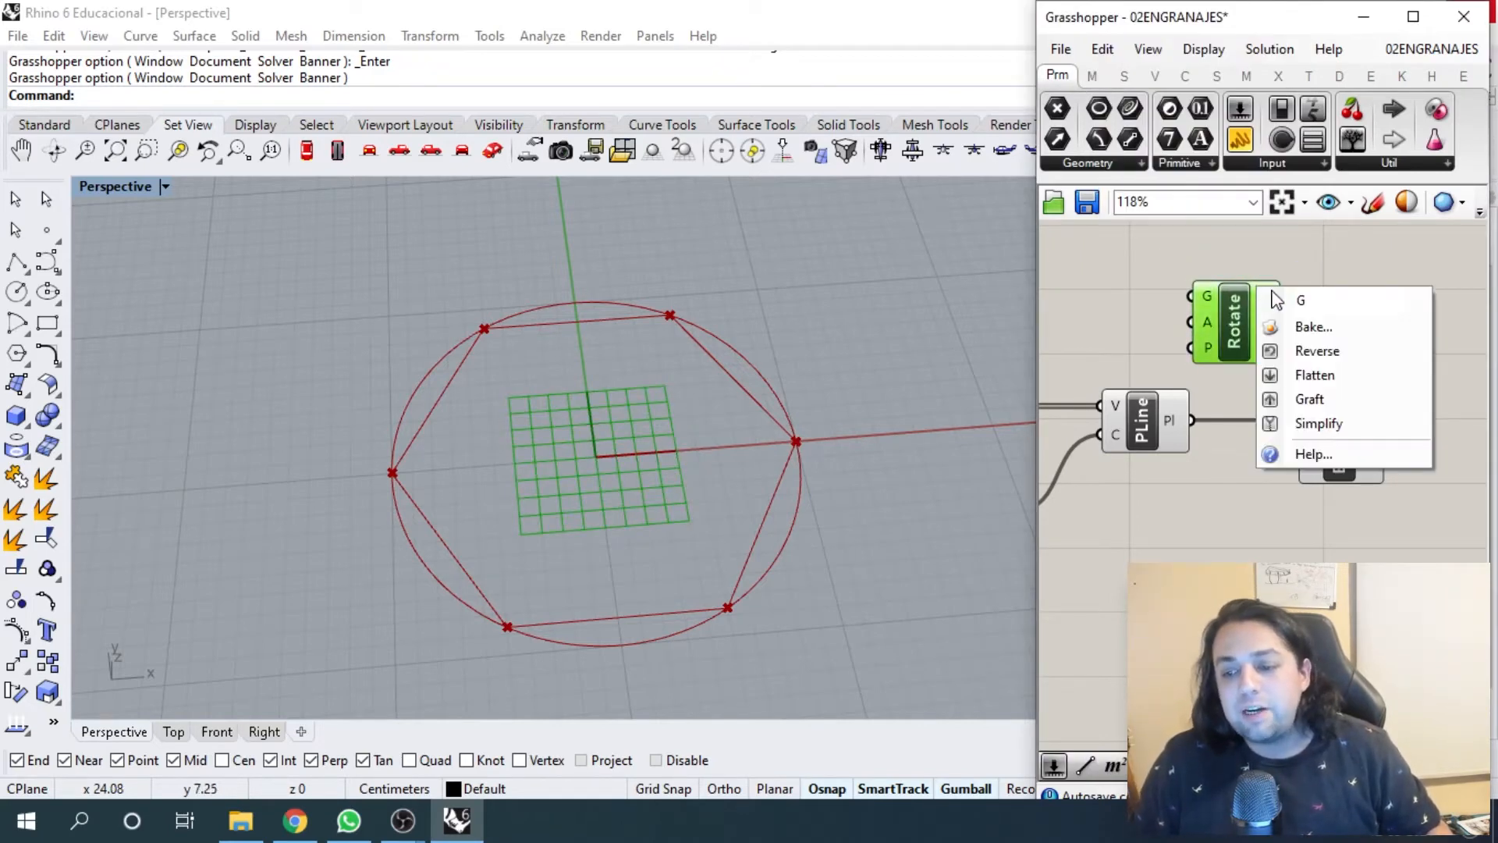
pyautogui.rightClick(1210, 259)
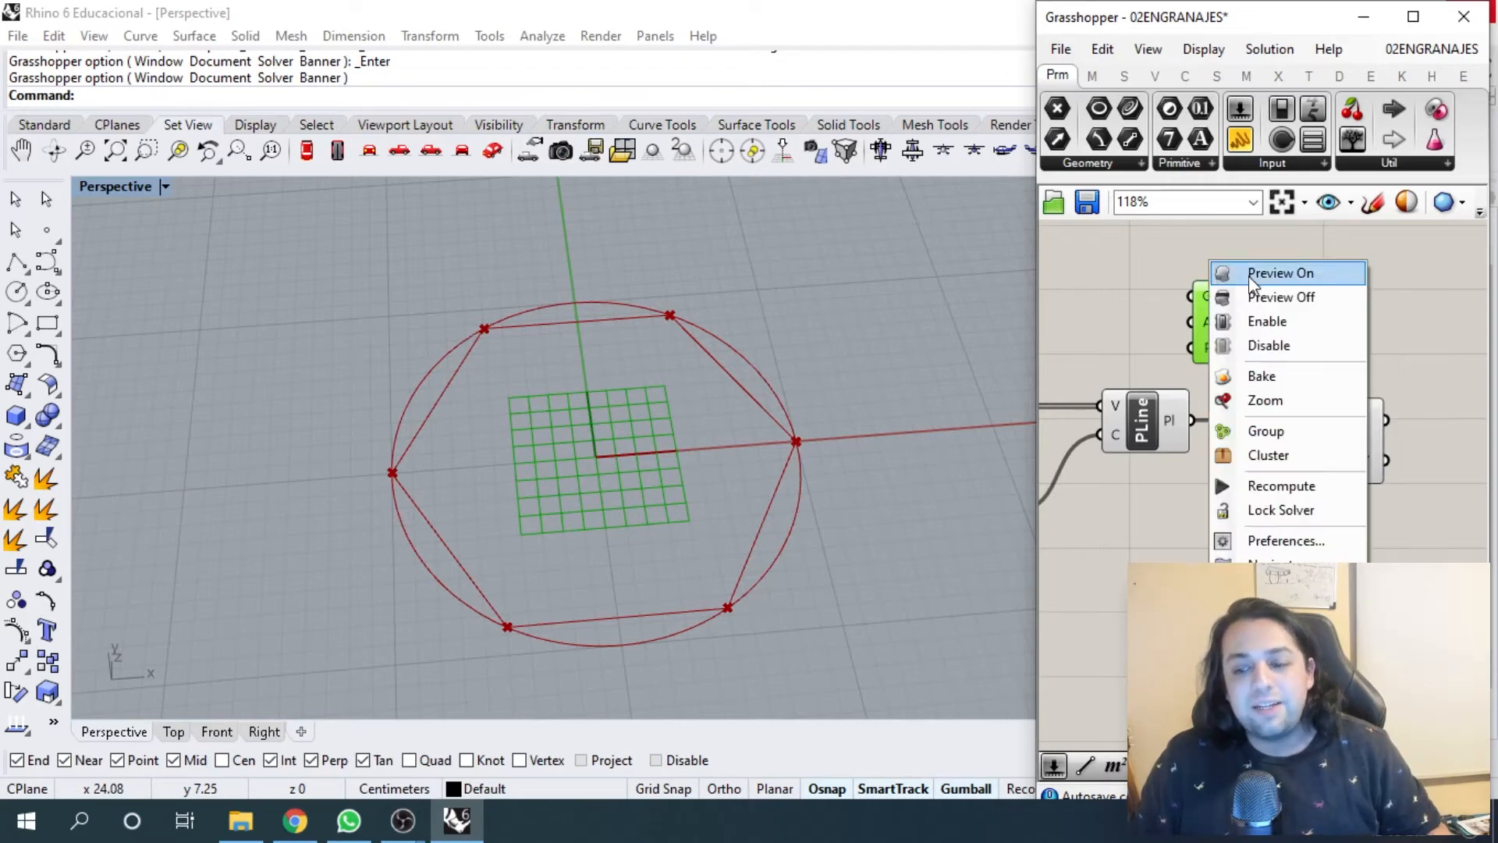
pyautogui.click(1262, 299)
pyautogui.moveTo(1237, 306); pyautogui.dragTo(1244, 312)
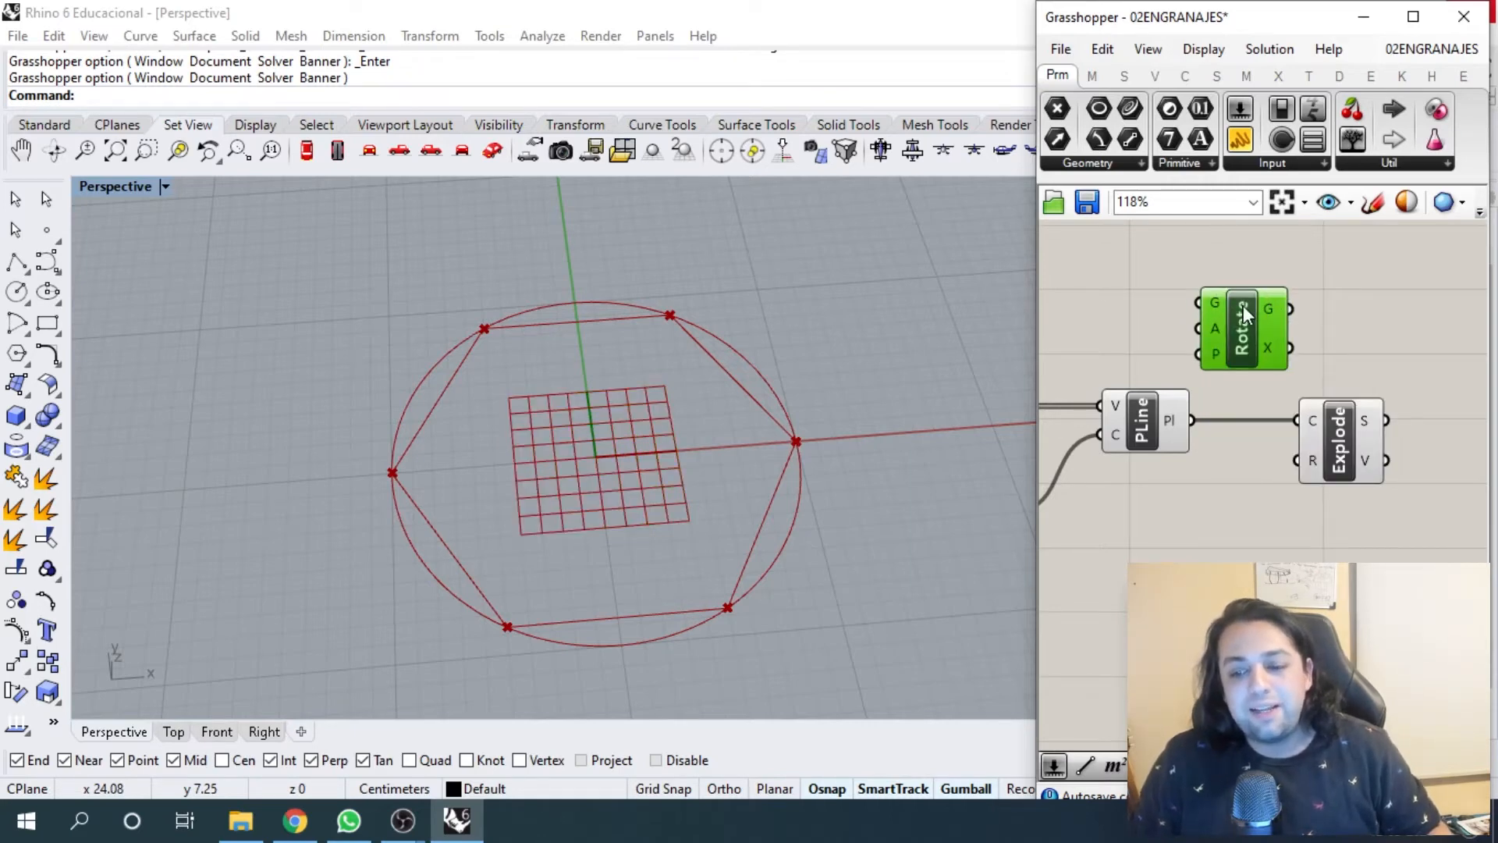
# - Select the Explode component and examine its outputs and the segments it highlights in the viewport
pyautogui.moveTo(1303, 389); pyautogui.dragTo(1237, 344, button='right')
pyautogui.scroll(-1, 1236, 344)
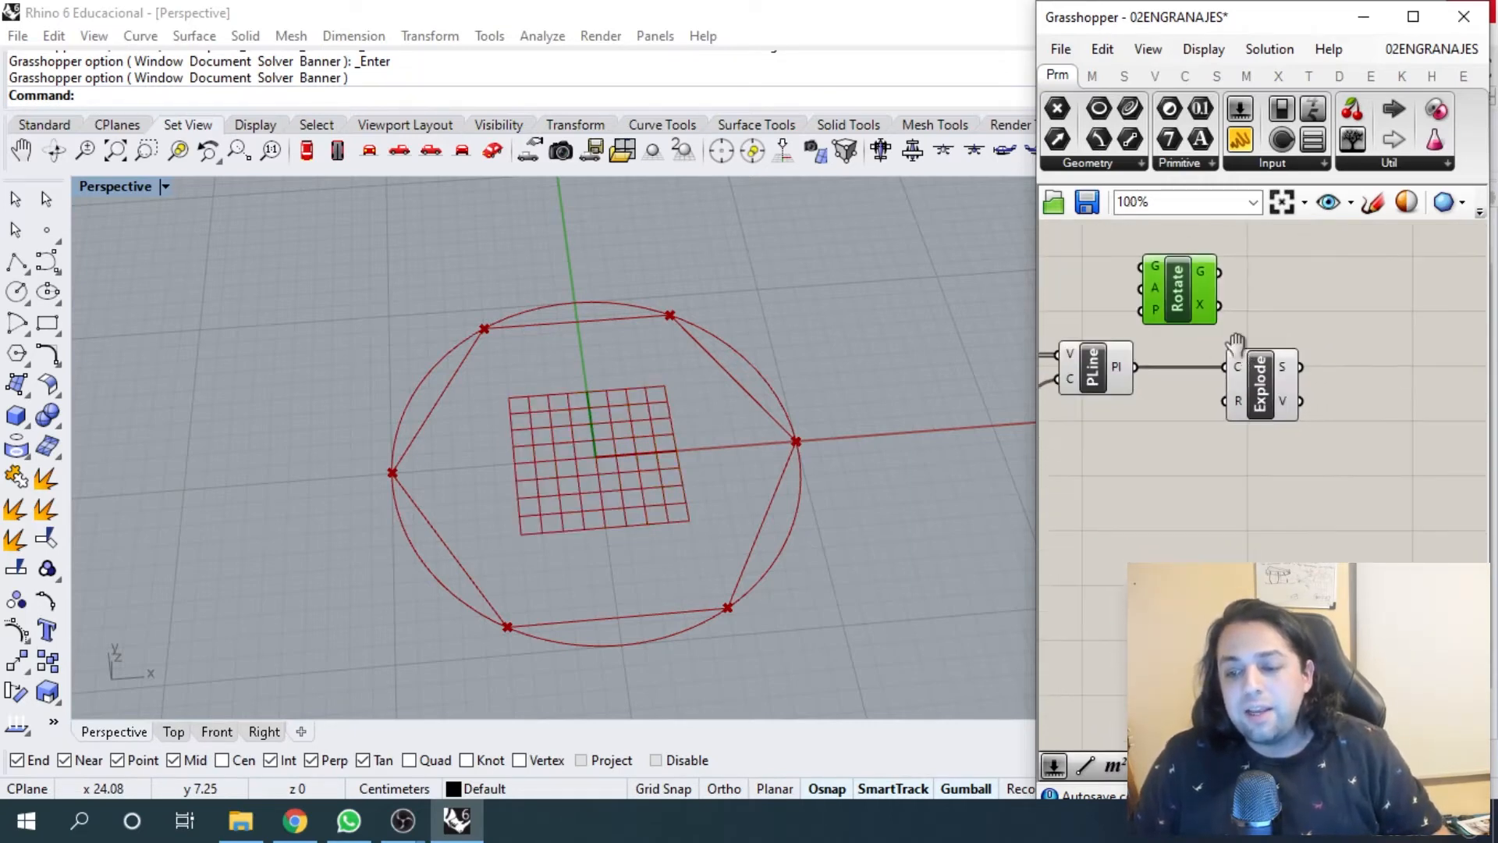
pyautogui.moveTo(1297, 386); pyautogui.dragTo(1183, 372, button='right')
pyautogui.click(1168, 364)
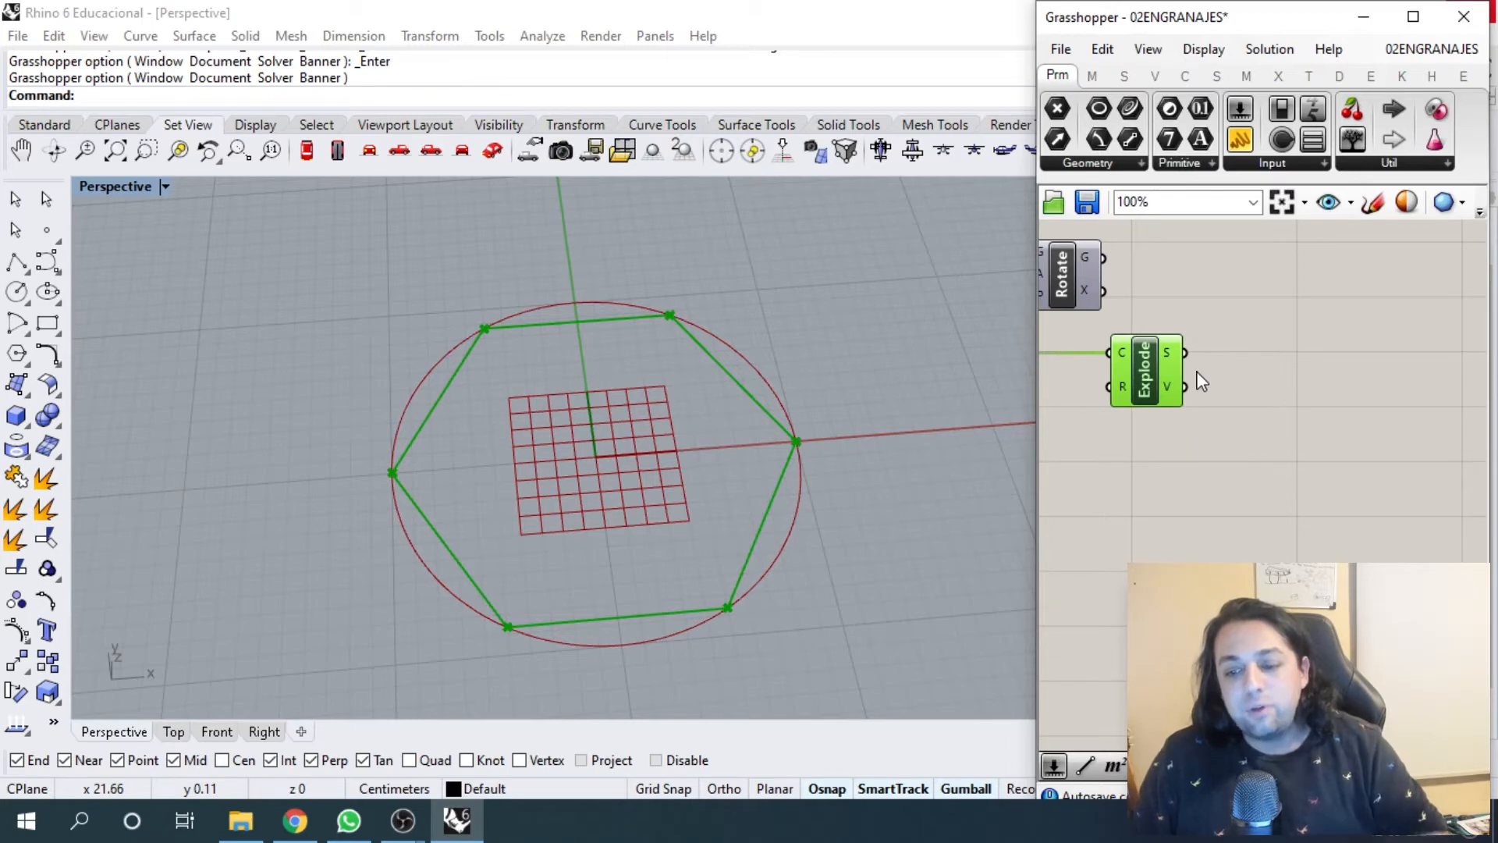
pyautogui.scroll(2, 1280, 363)
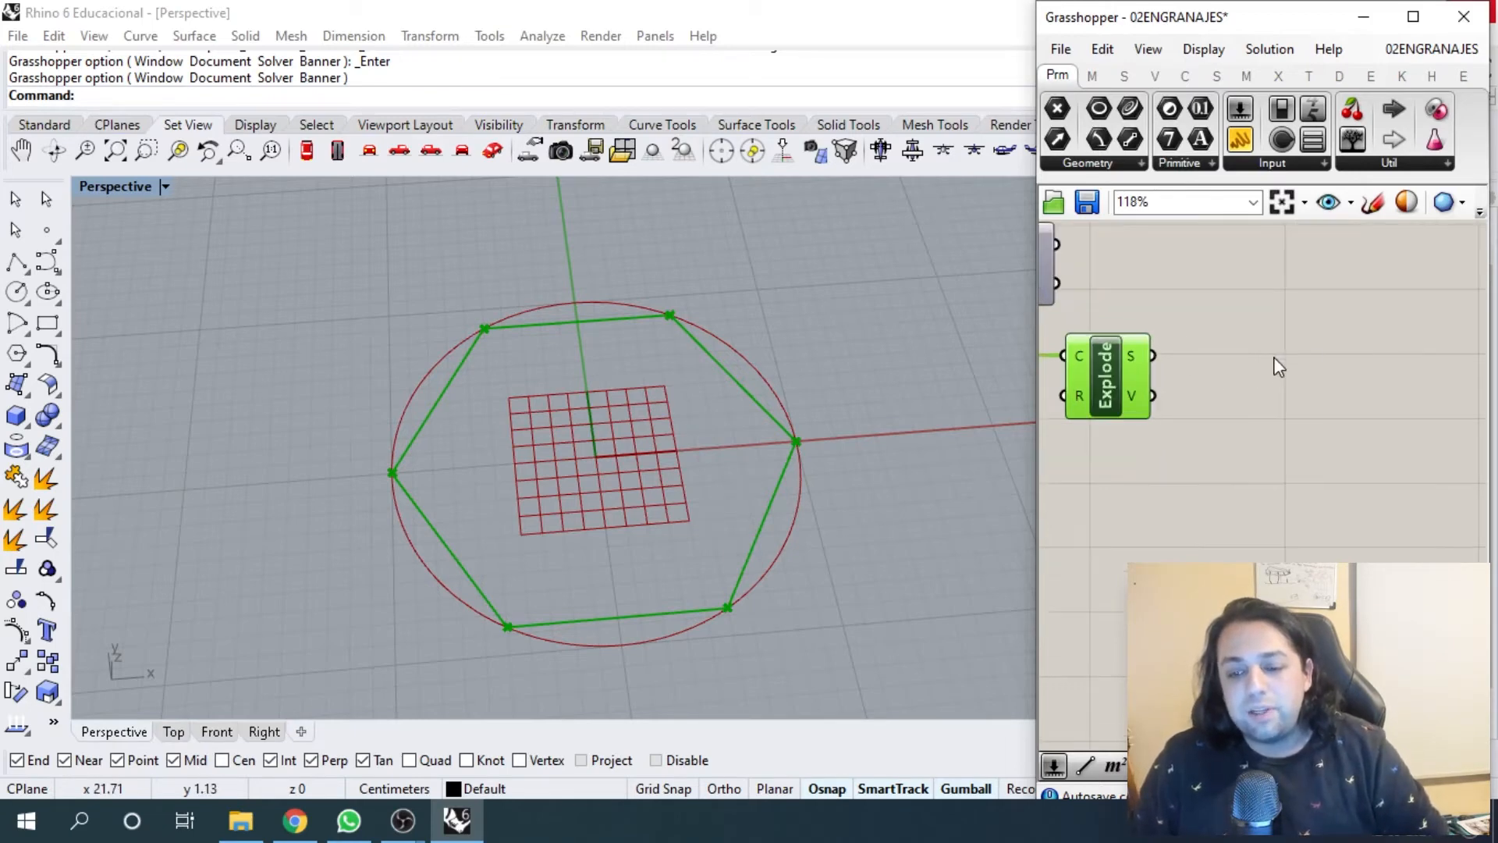
# - Add a Cull Pattern component in the empty space after the Explode component
pyautogui.moveTo(1172, 357)
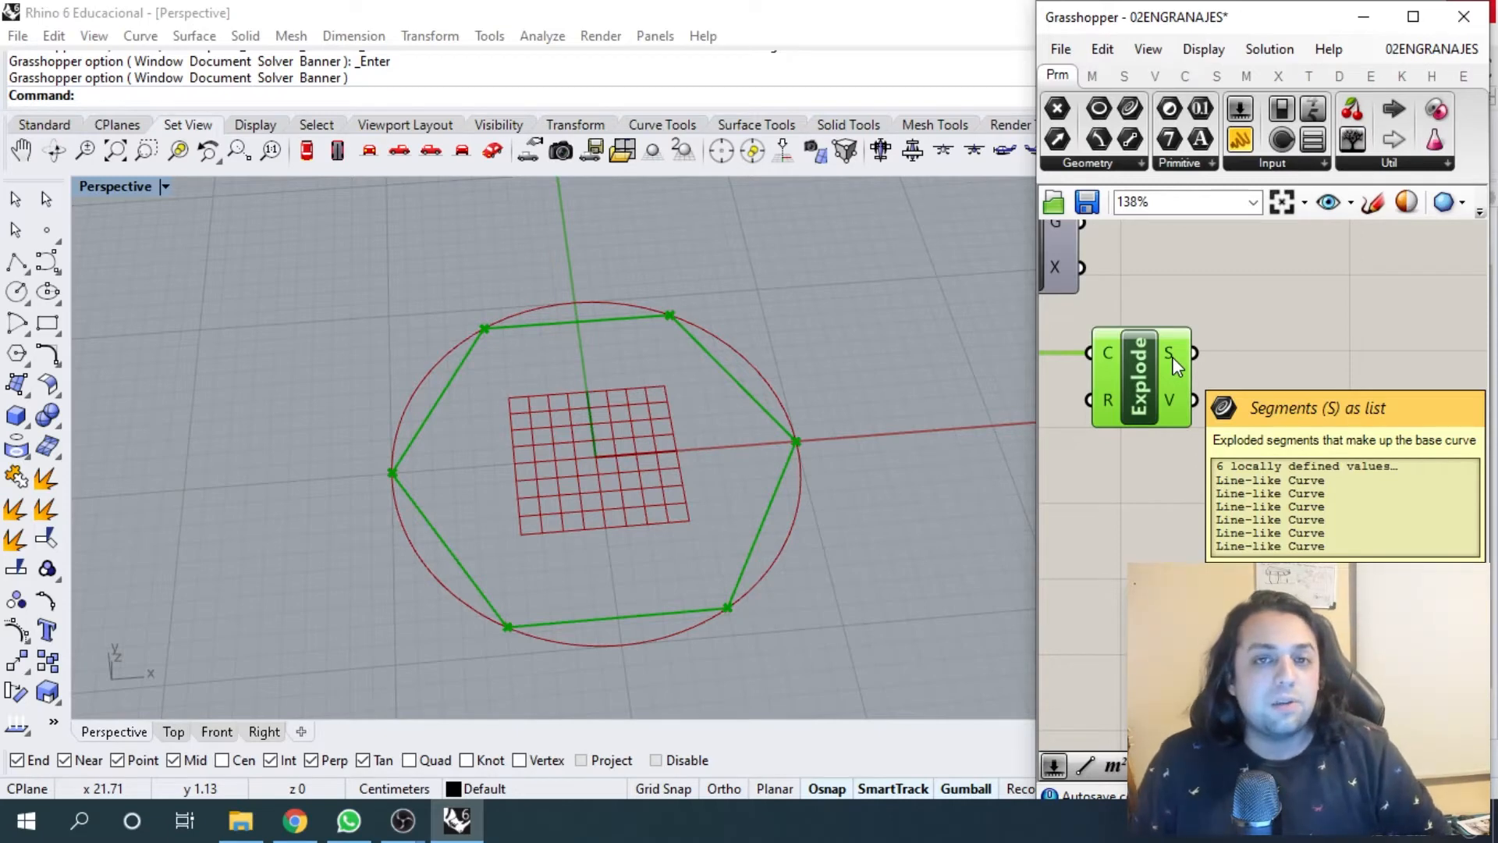
pyautogui.scroll(-2, 1172, 358)
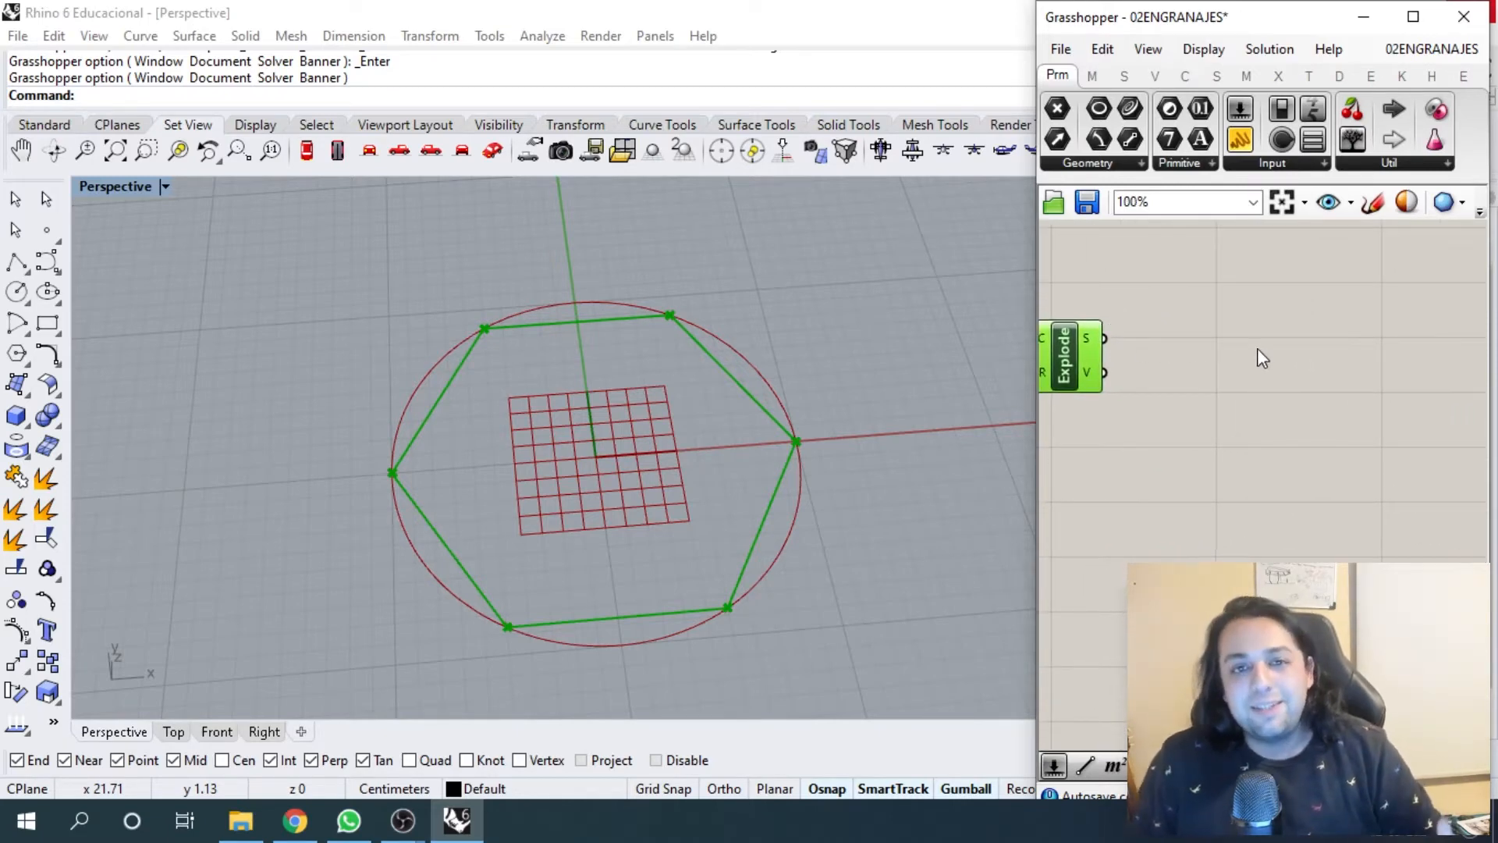
pyautogui.doubleClick(1231, 336)
pyautogui.write('cul')
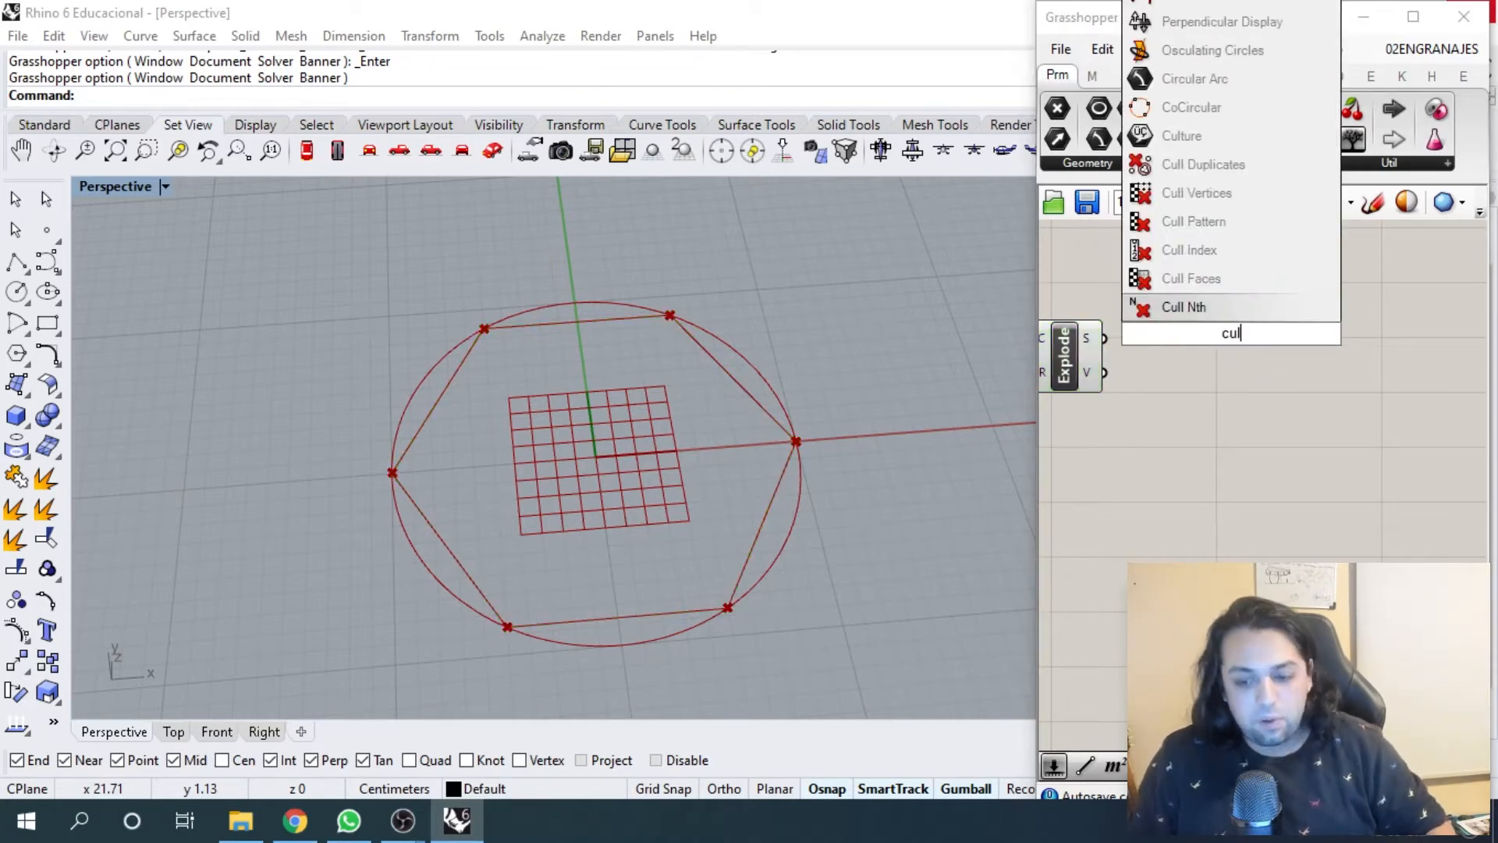
pyautogui.write('l')
pyautogui.press('Return')
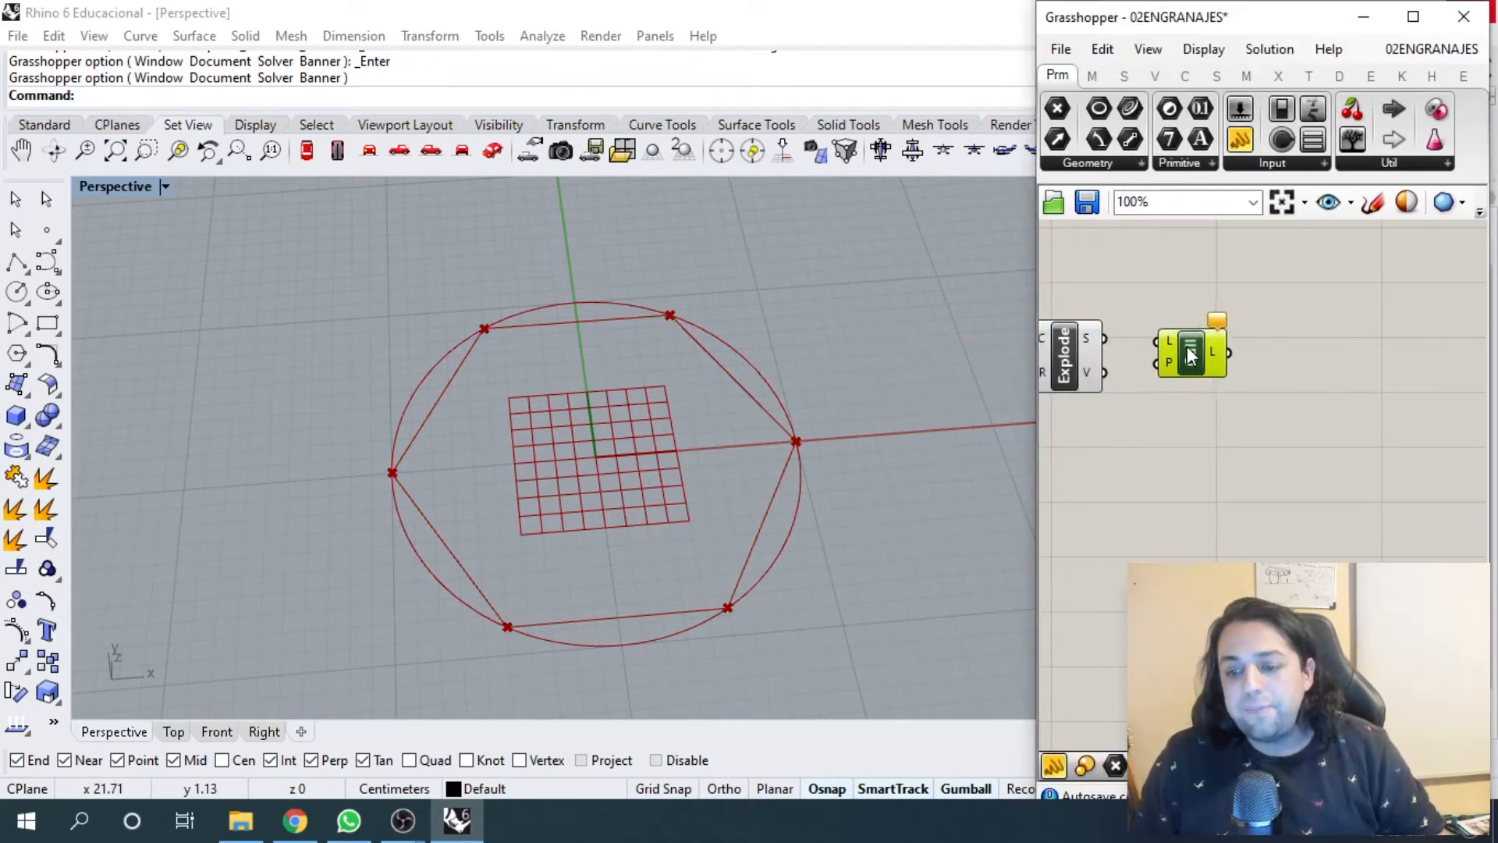
pyautogui.click(1189, 298)
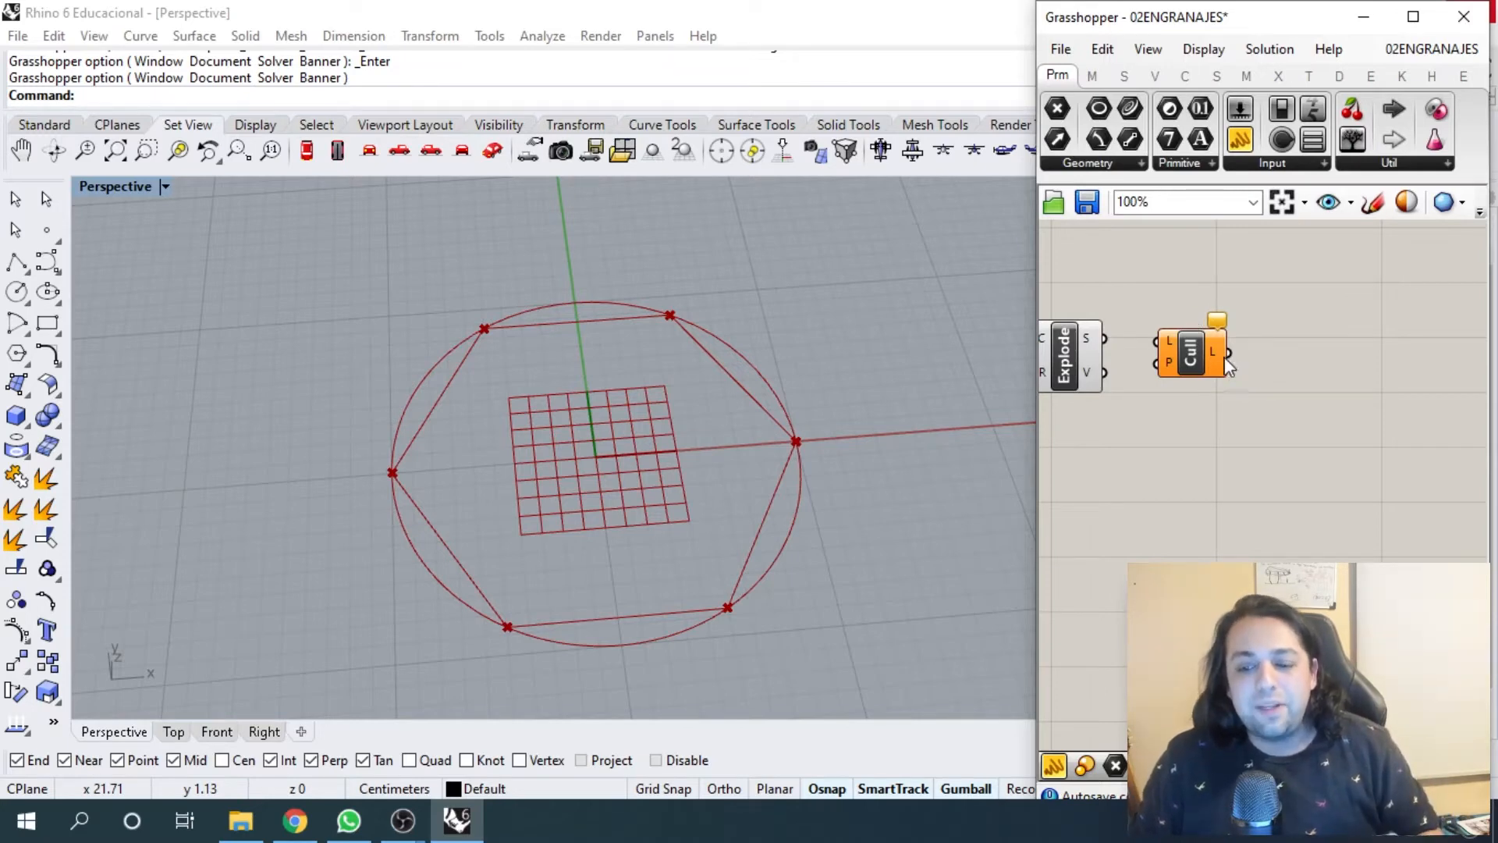
# - Connect the Explode component's S output to the Cull component's L input and reposition Cull lower and farther from Explode
pyautogui.moveTo(1090, 347)
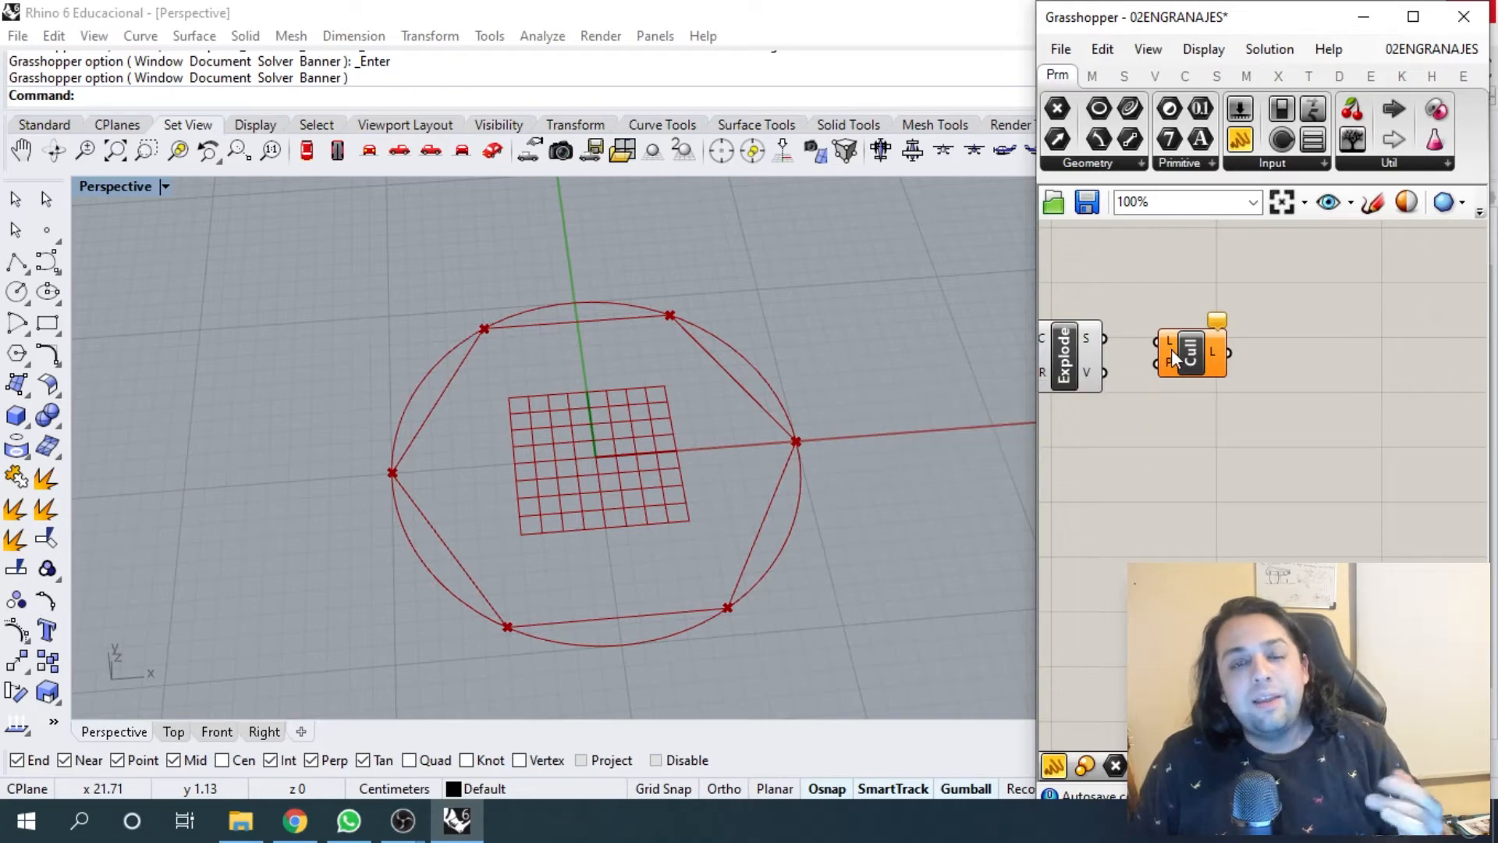
pyautogui.scroll(-2, 1179, 382)
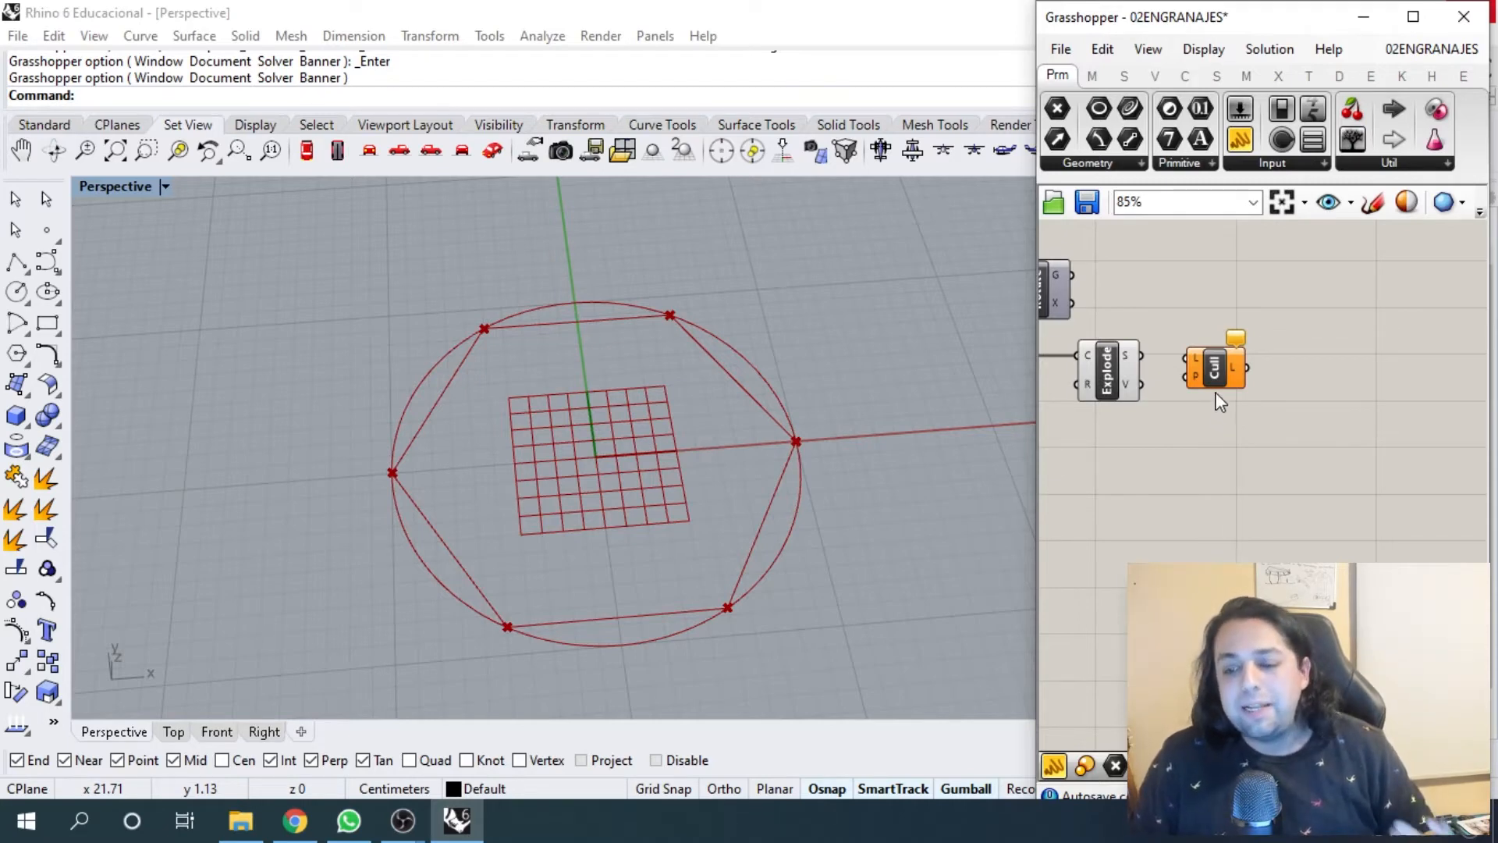
pyautogui.scroll(3, 1139, 380)
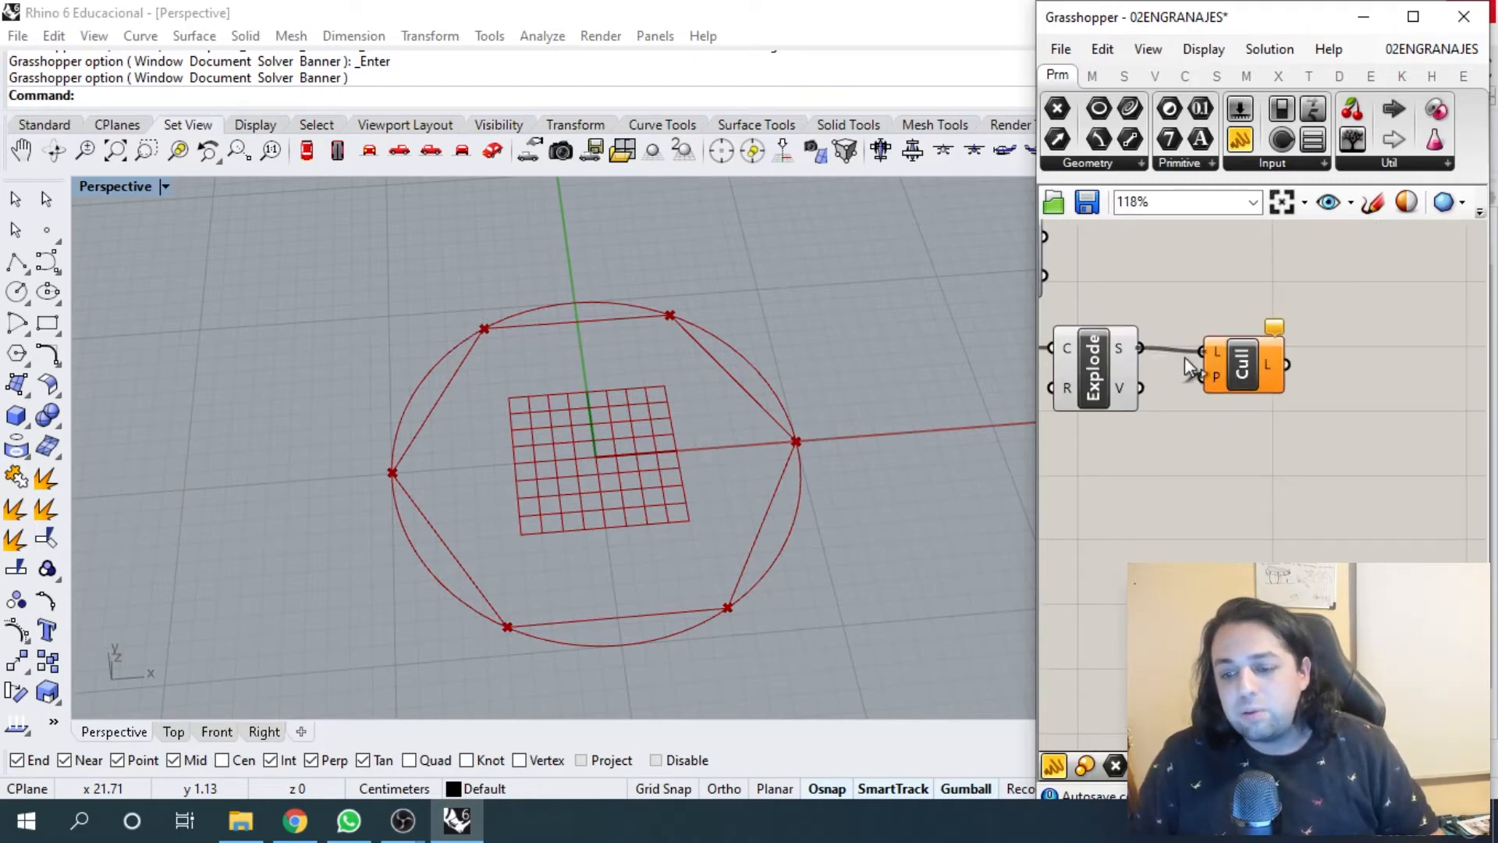
pyautogui.moveTo(1258, 361); pyautogui.dragTo(1291, 355)
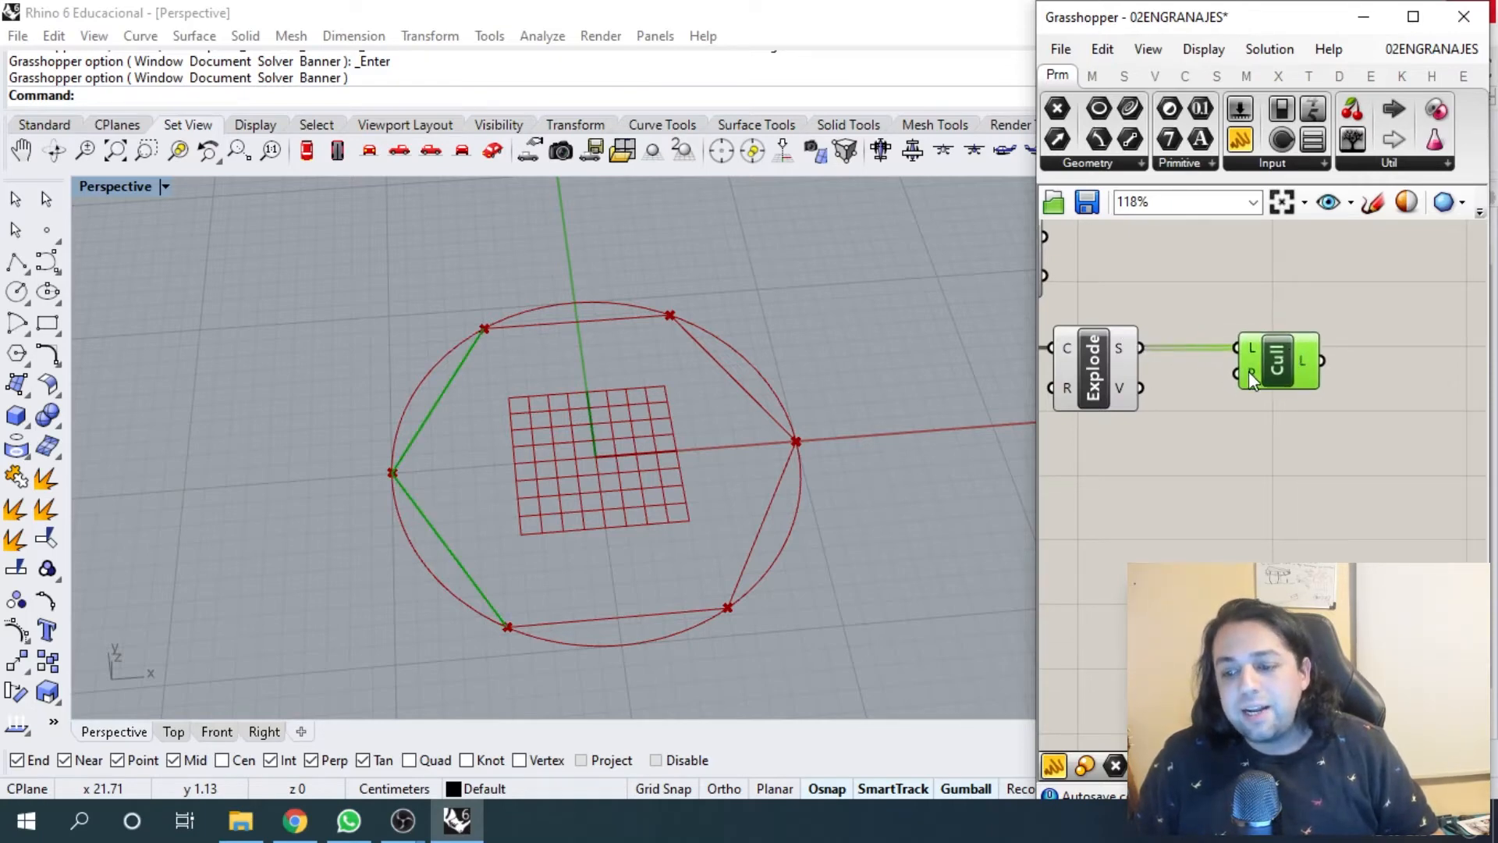
pyautogui.moveTo(1248, 371)
pyautogui.moveTo(1261, 425); pyautogui.dragTo(1297, 332, button='right')
pyautogui.moveTo(1323, 263); pyautogui.dragTo(1299, 326)
pyautogui.scroll(-1, 1137, 423)
pyautogui.scroll(1, 1172, 386)
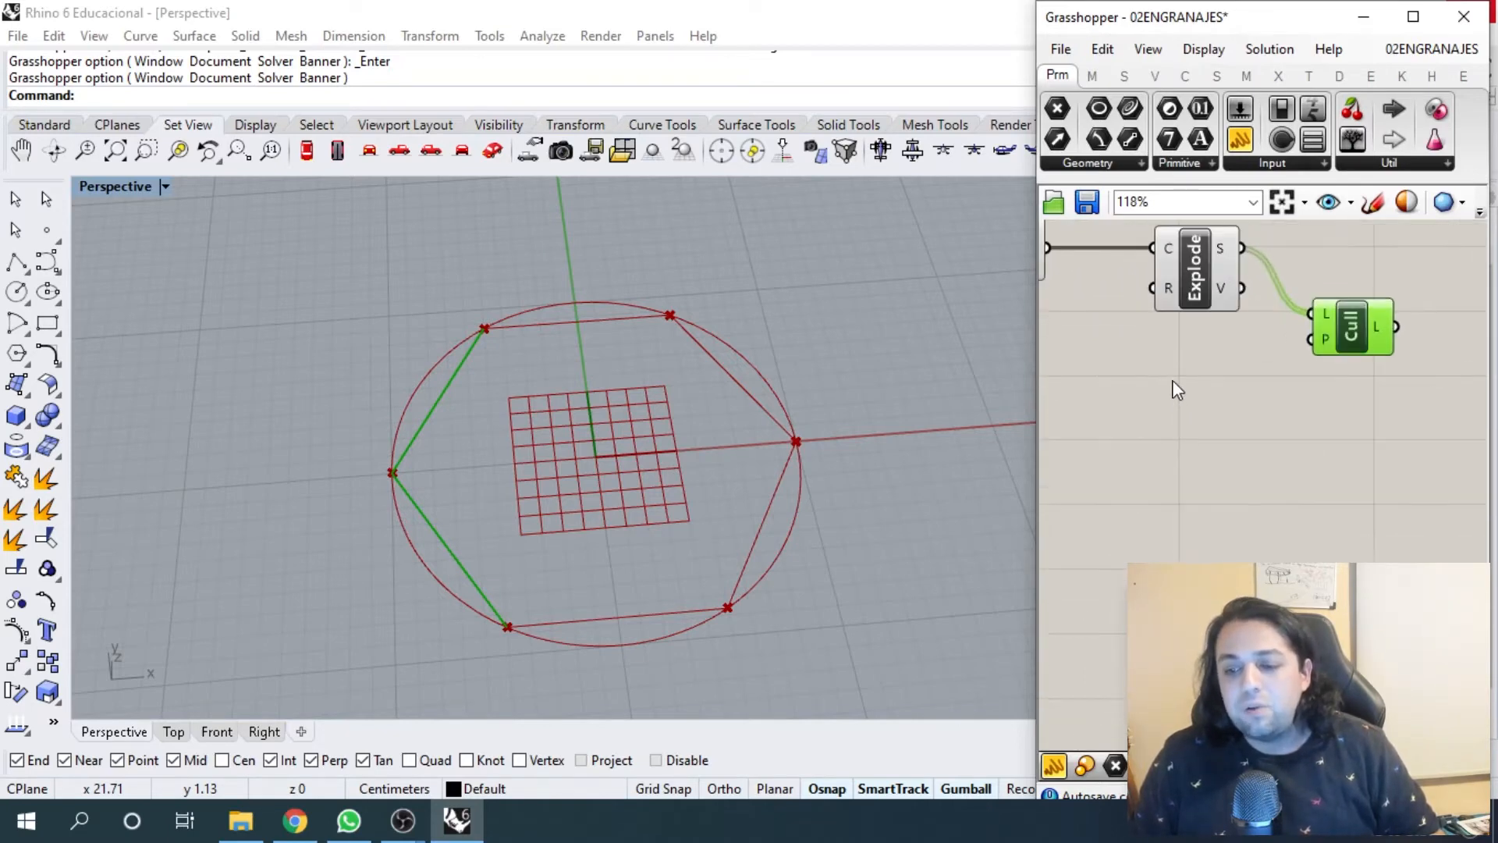
# - Add an empty Panel below the Explode component
pyautogui.click(1174, 380)
pyautogui.doubleClick(1175, 380)
pyautogui.write('pa')
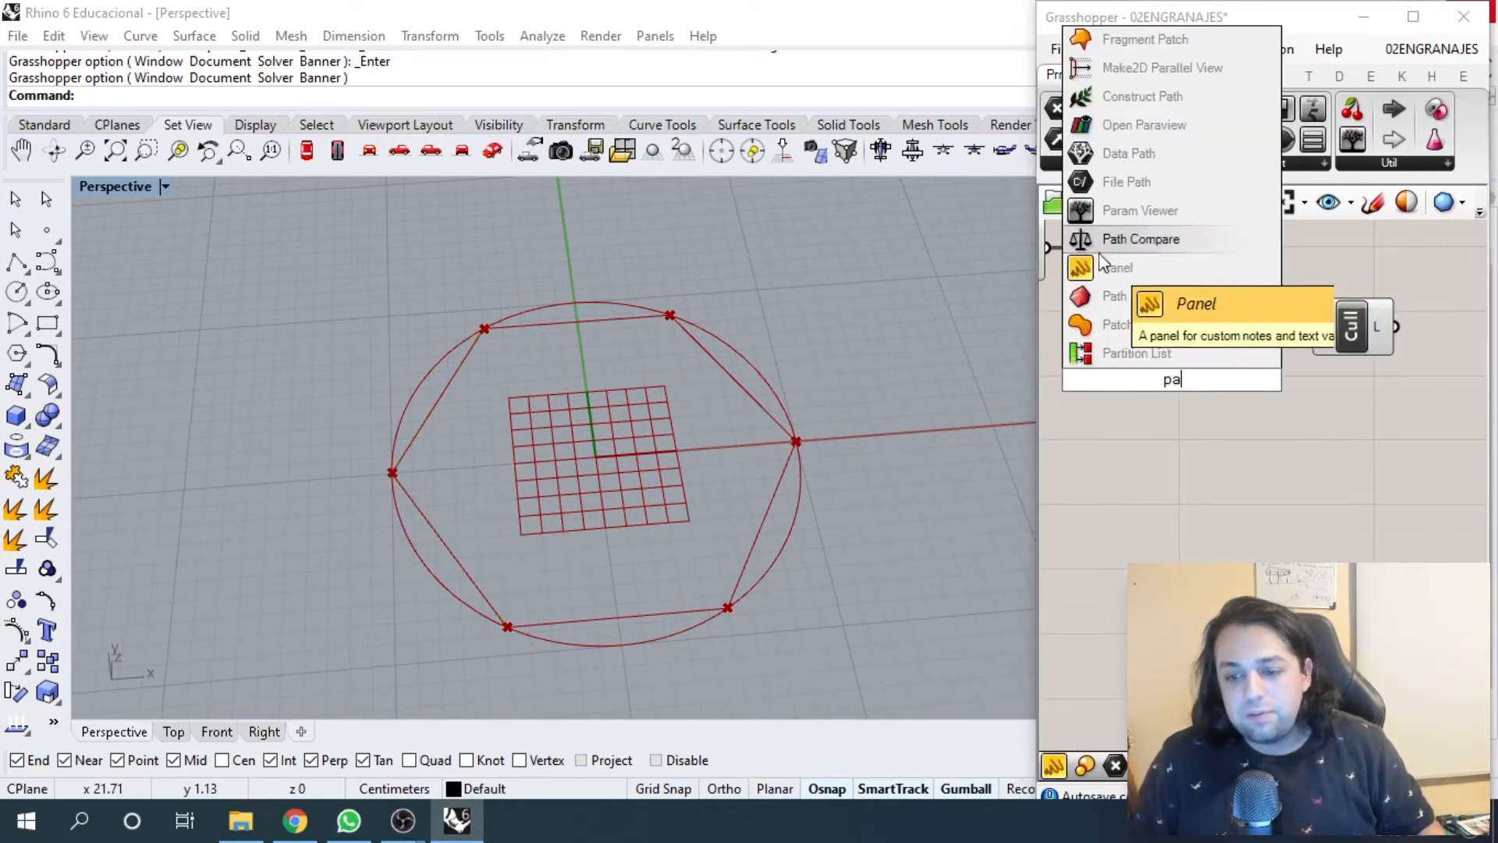
pyautogui.press('Return')
pyautogui.moveTo(1191, 380); pyautogui.dragTo(1188, 404)
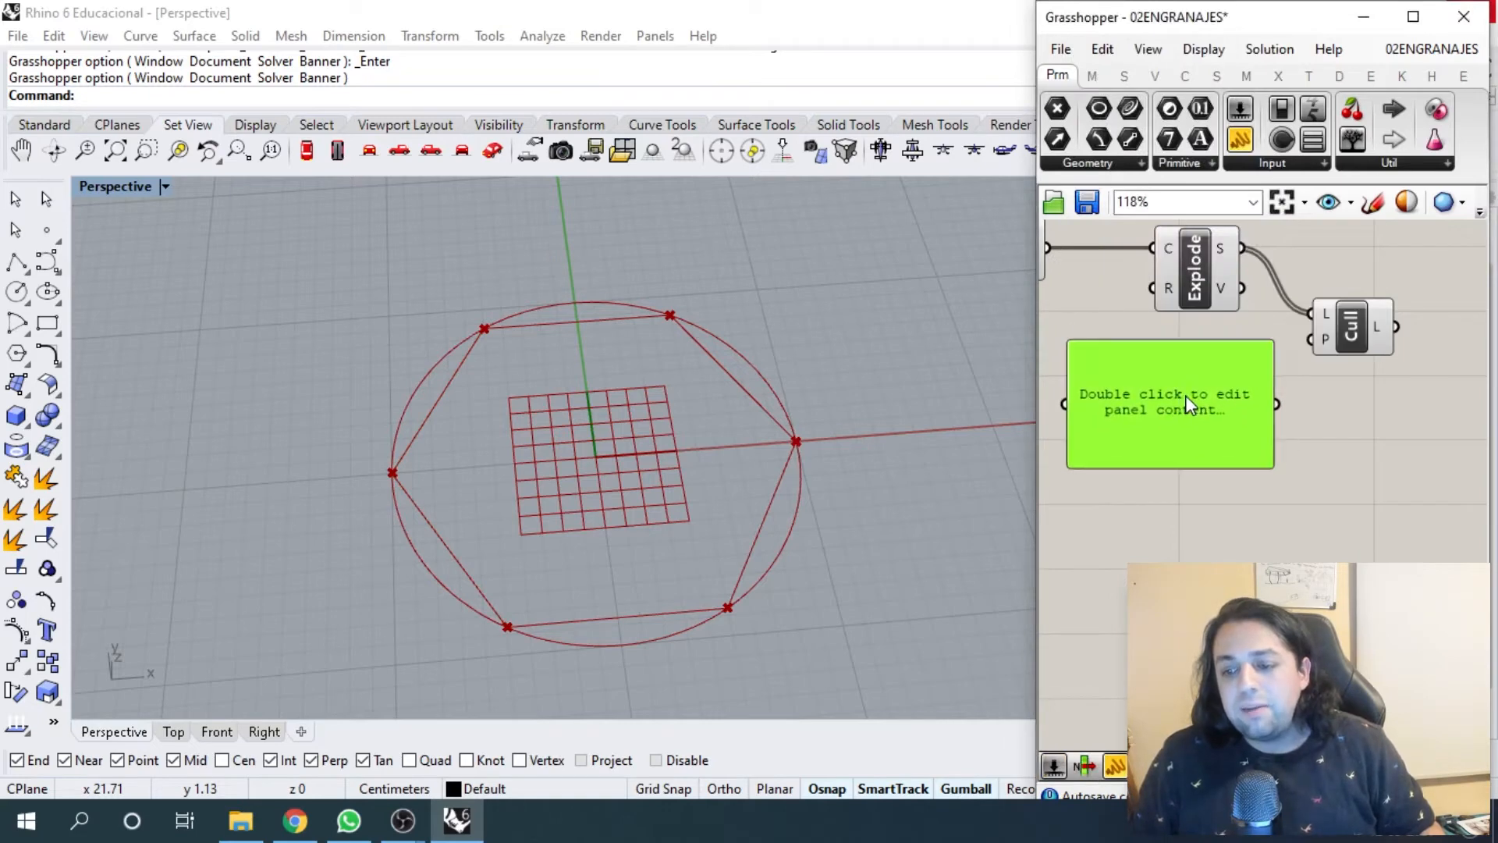
pyautogui.moveTo(1161, 406); pyautogui.dragTo(1196, 395, button='right')
pyautogui.scroll(1, 1197, 400)
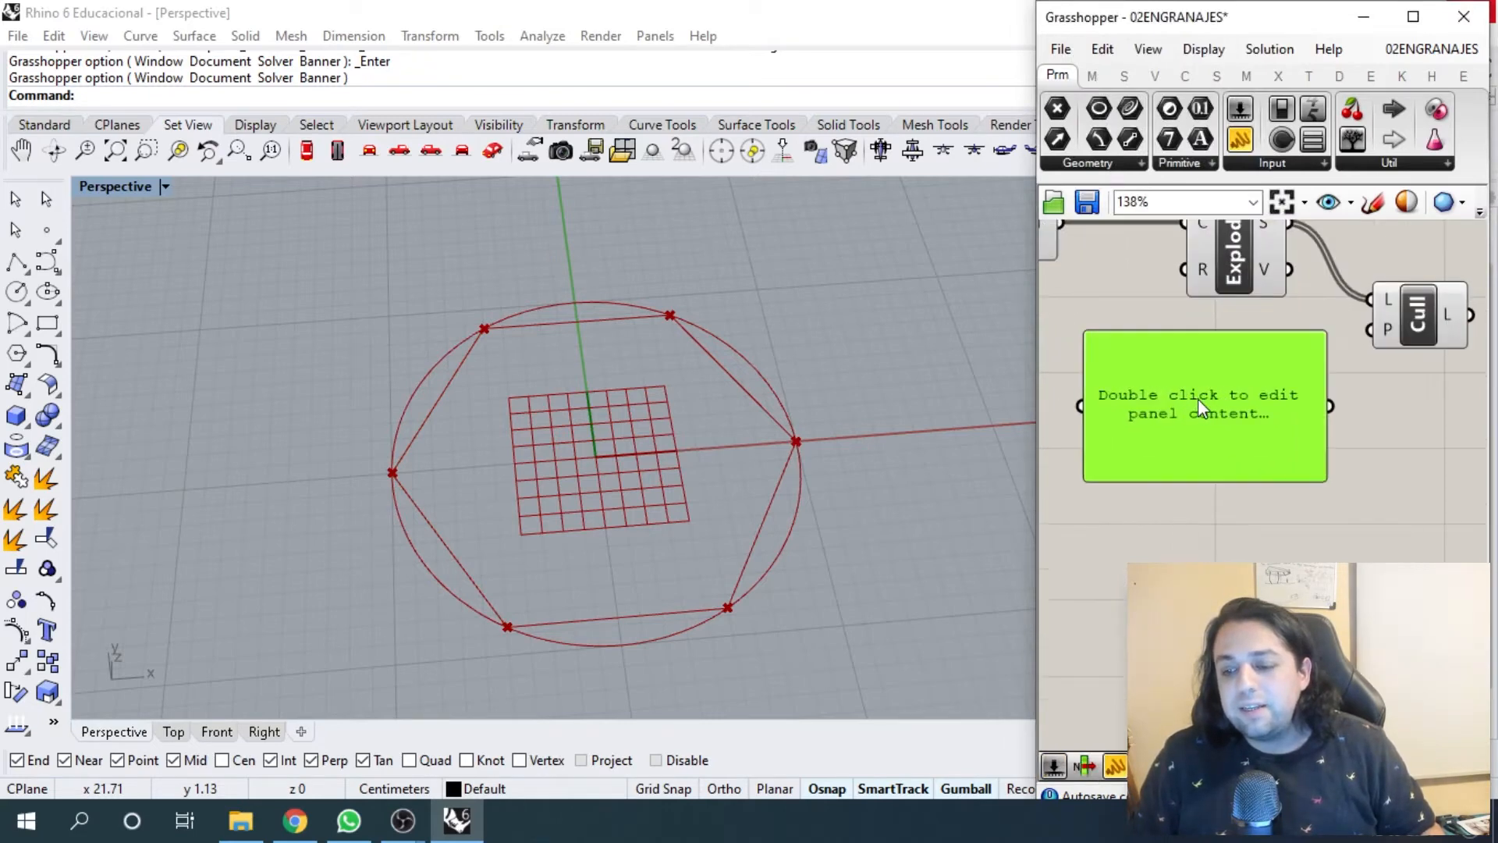
# - Replace the panel's placeholder text with the values 0 and 1 on separate lines
pyautogui.doubleClick(1224, 361)
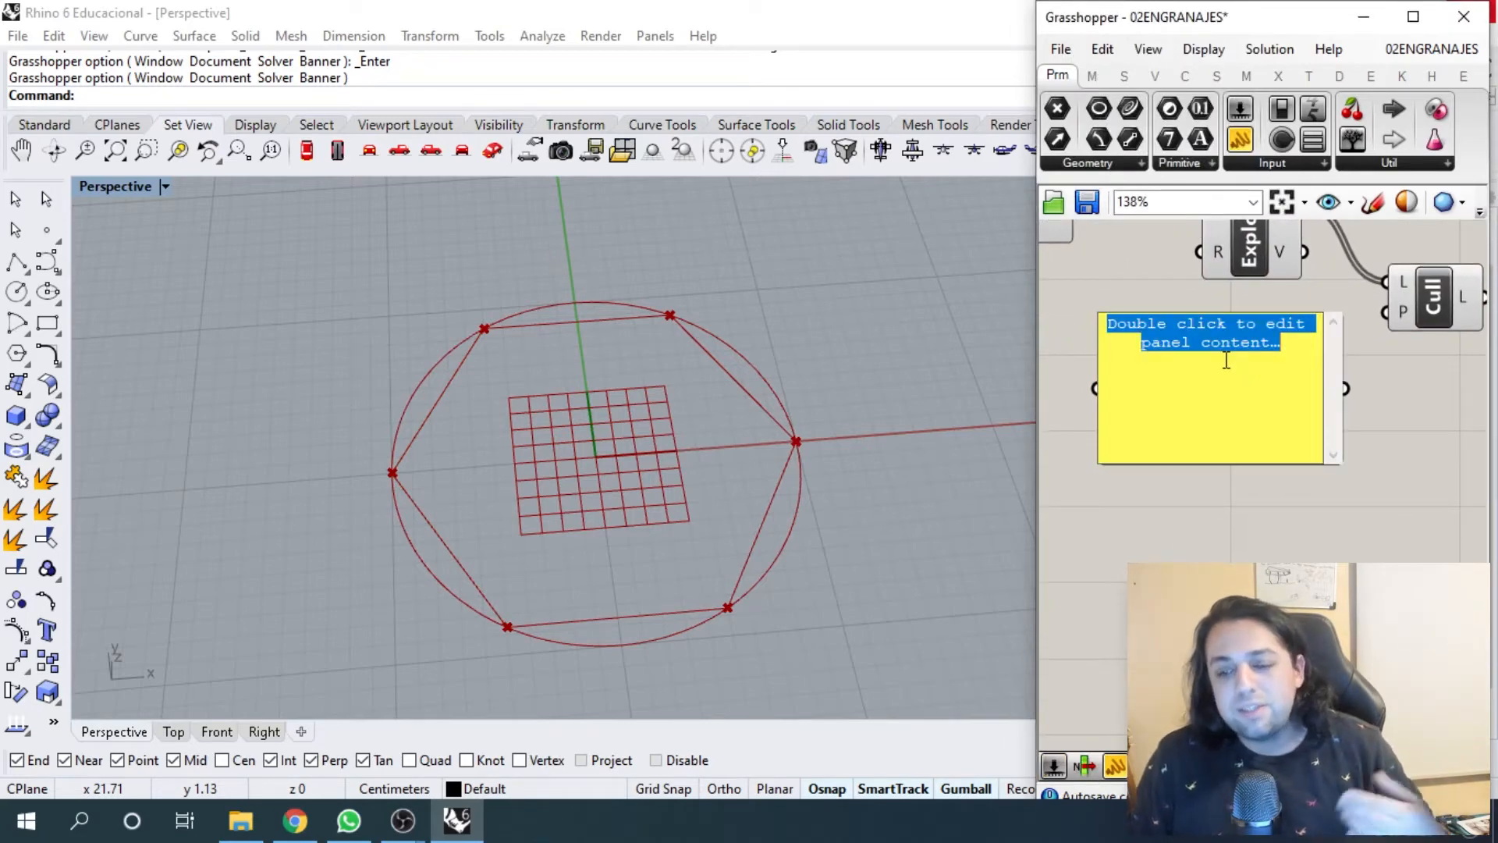
pyautogui.press('BackSpace')
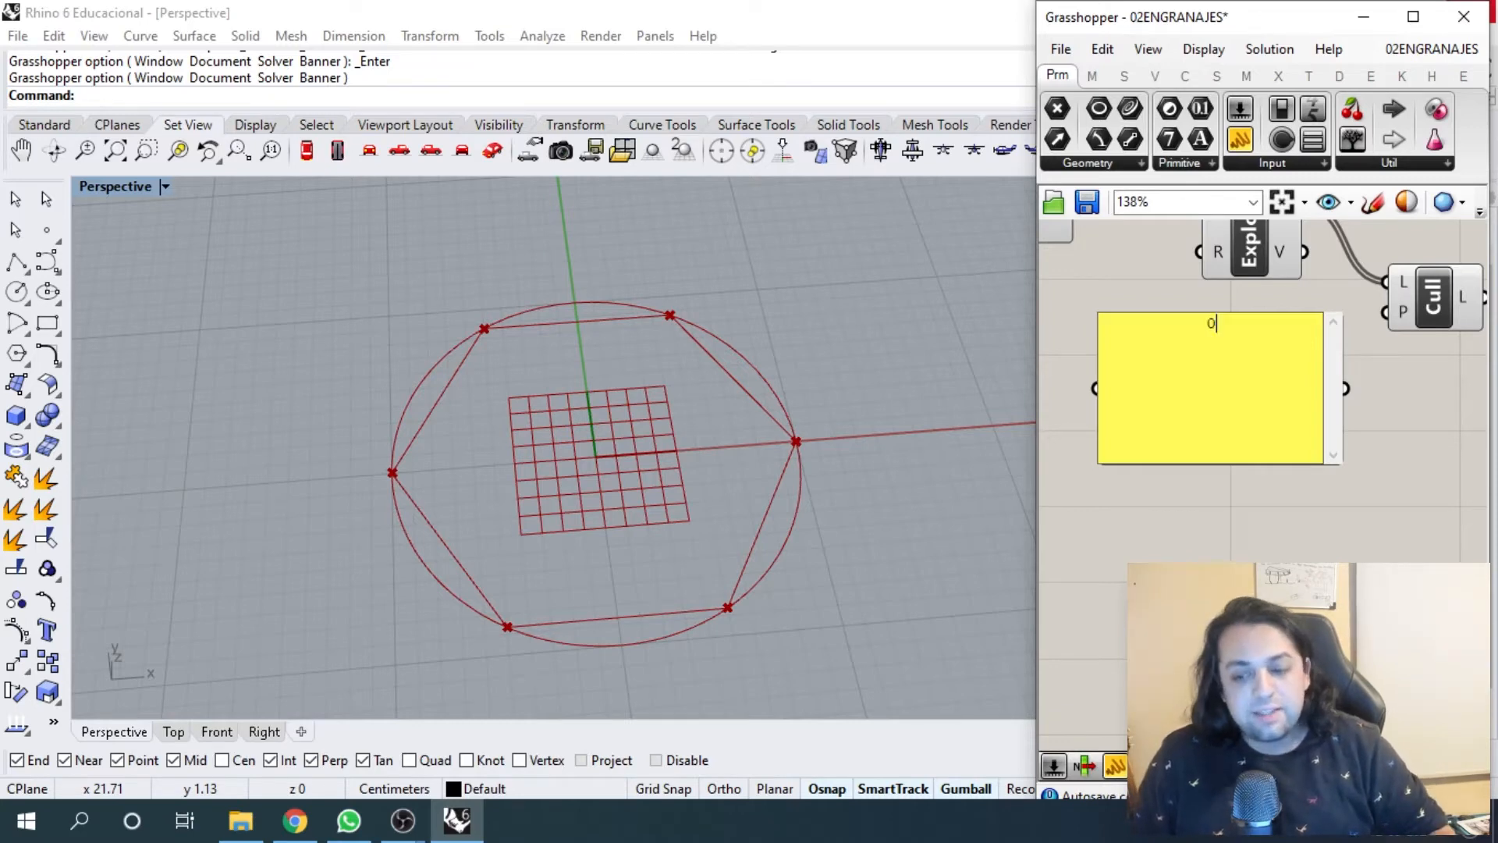
pyautogui.write('0')
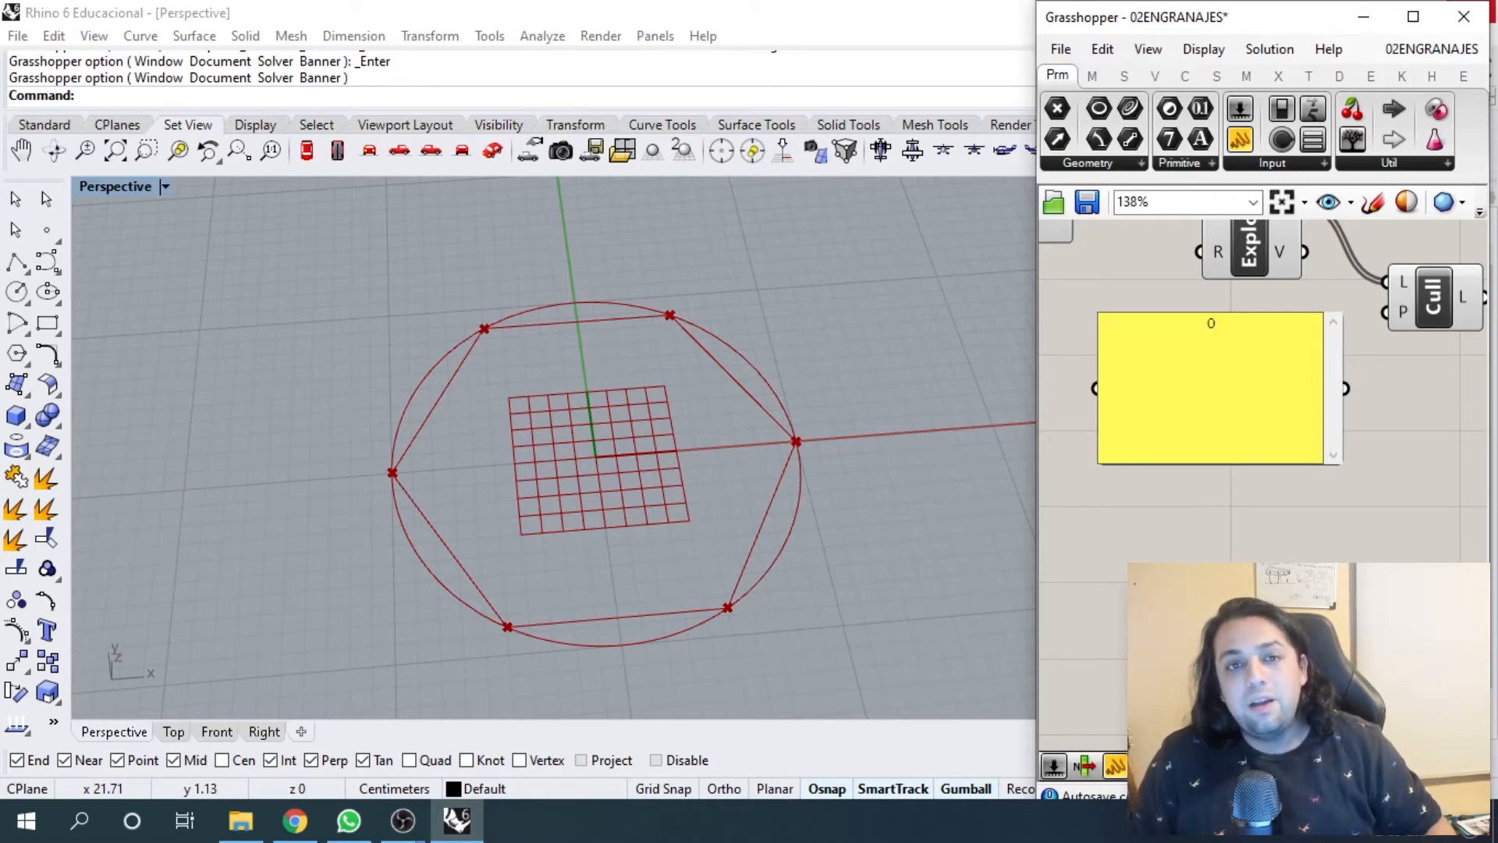
pyautogui.press('Return')
pyautogui.write('1')
pyautogui.click(1415, 461)
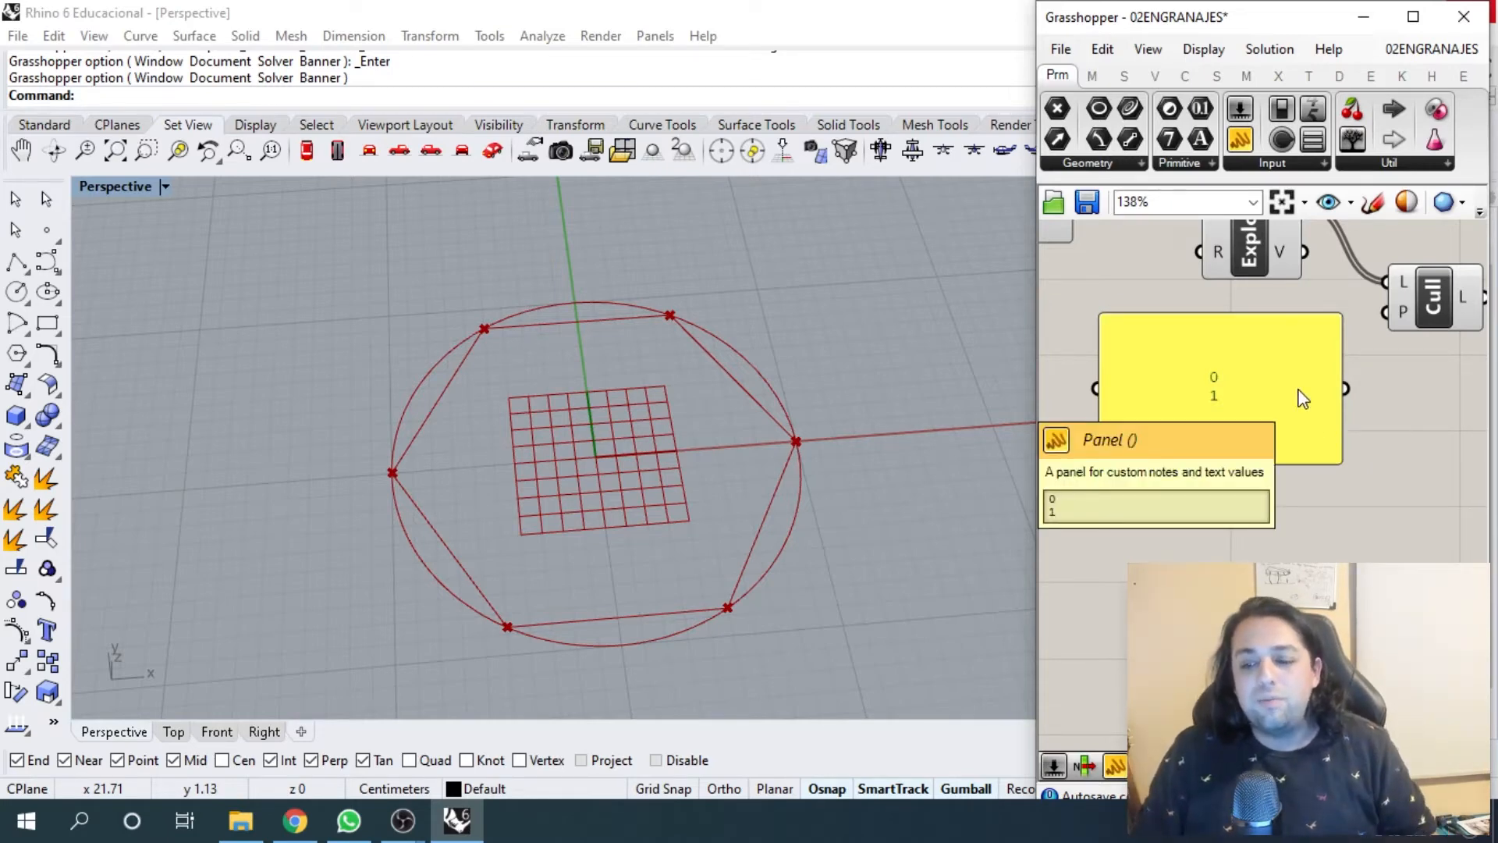
# - Connect the panel's output to the Cull component's P input
pyautogui.scroll(-6, 1299, 390)
pyautogui.moveTo(1260, 388); pyautogui.dragTo(1339, 389, button='right')
pyautogui.scroll(5, 1198, 369)
pyautogui.scroll(-3, 1211, 338)
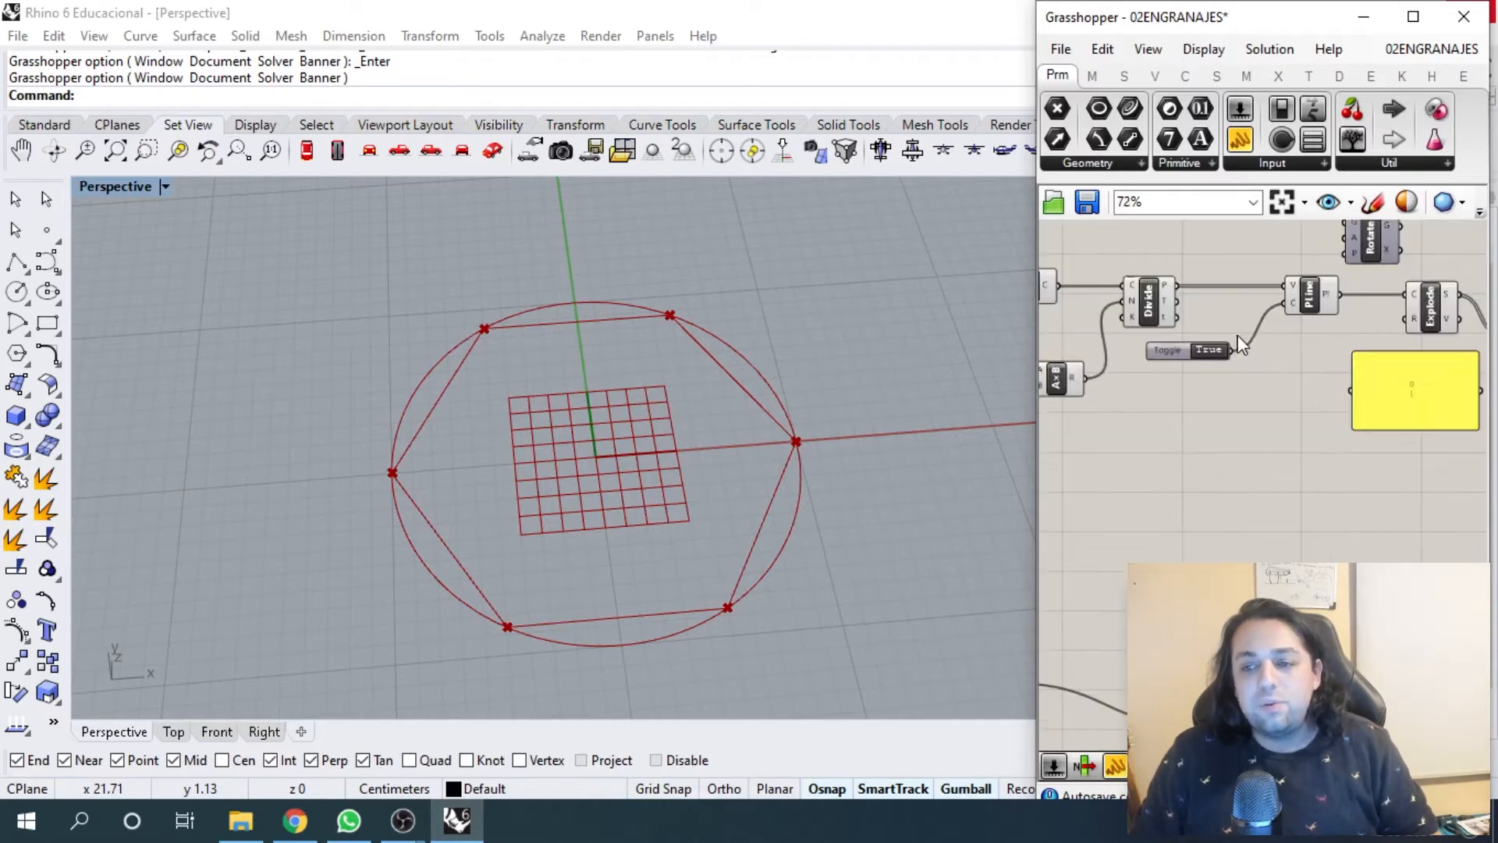
pyautogui.moveTo(1241, 343); pyautogui.dragTo(1093, 367, button='right')
pyautogui.scroll(5, 1237, 395)
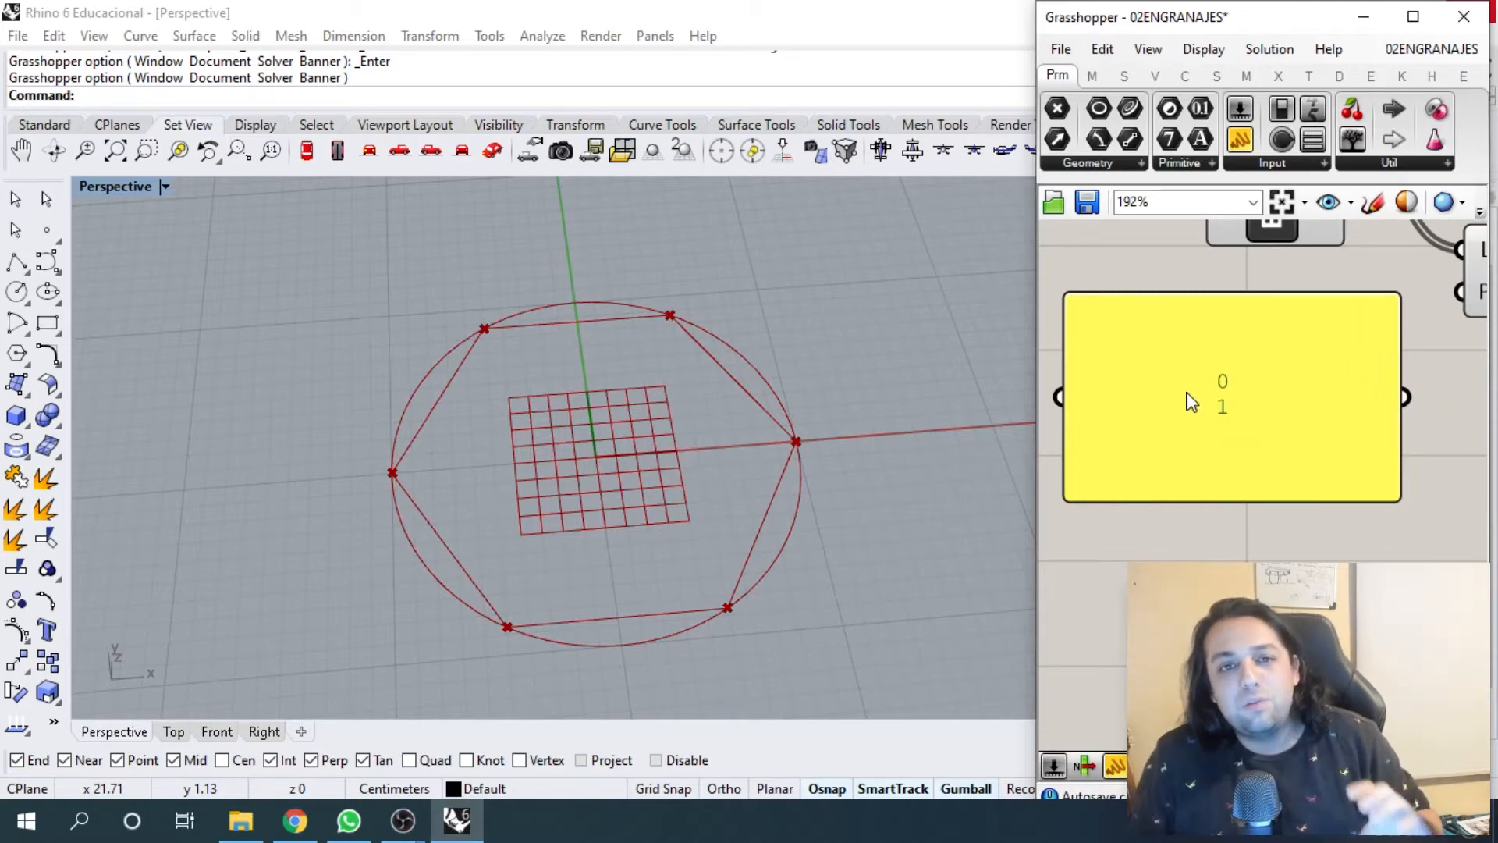
pyautogui.scroll(-1, 1196, 383)
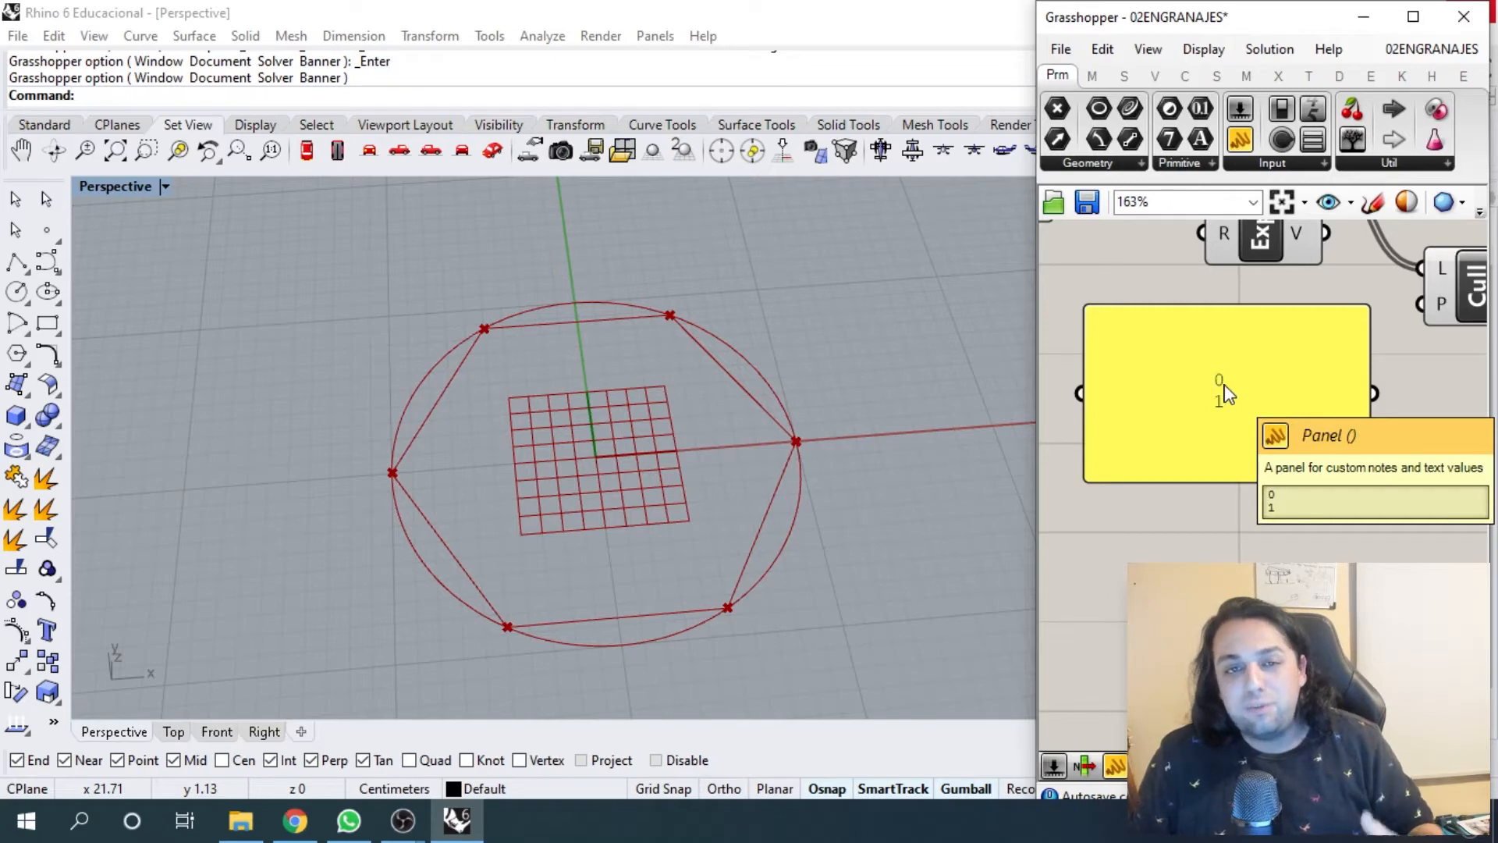
pyautogui.scroll(-1, 1229, 410)
pyautogui.moveTo(1229, 419); pyautogui.dragTo(1268, 407, button='right')
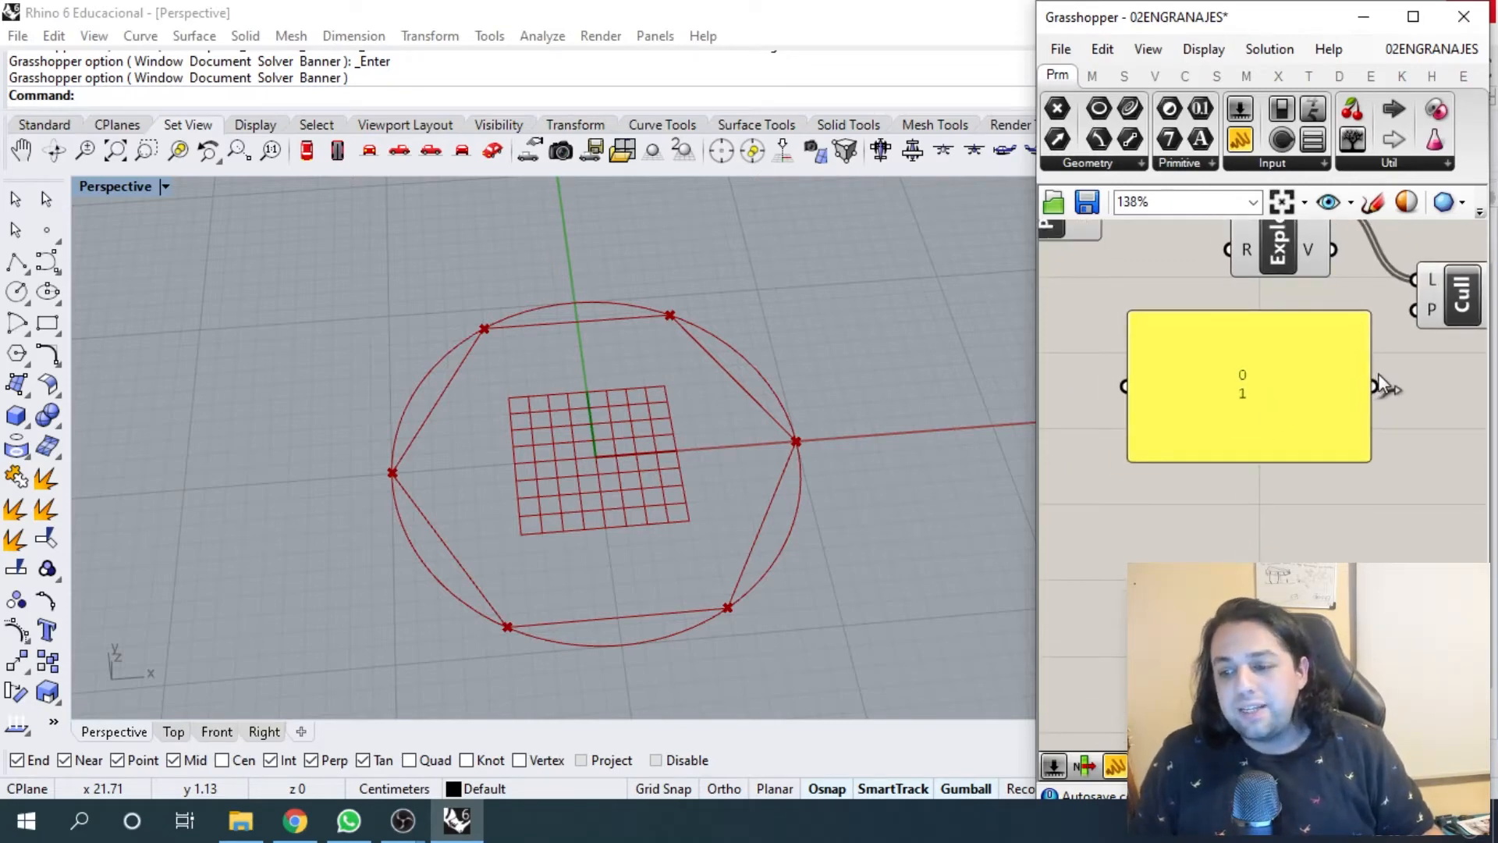
pyautogui.moveTo(1378, 373); pyautogui.dragTo(1414, 310)
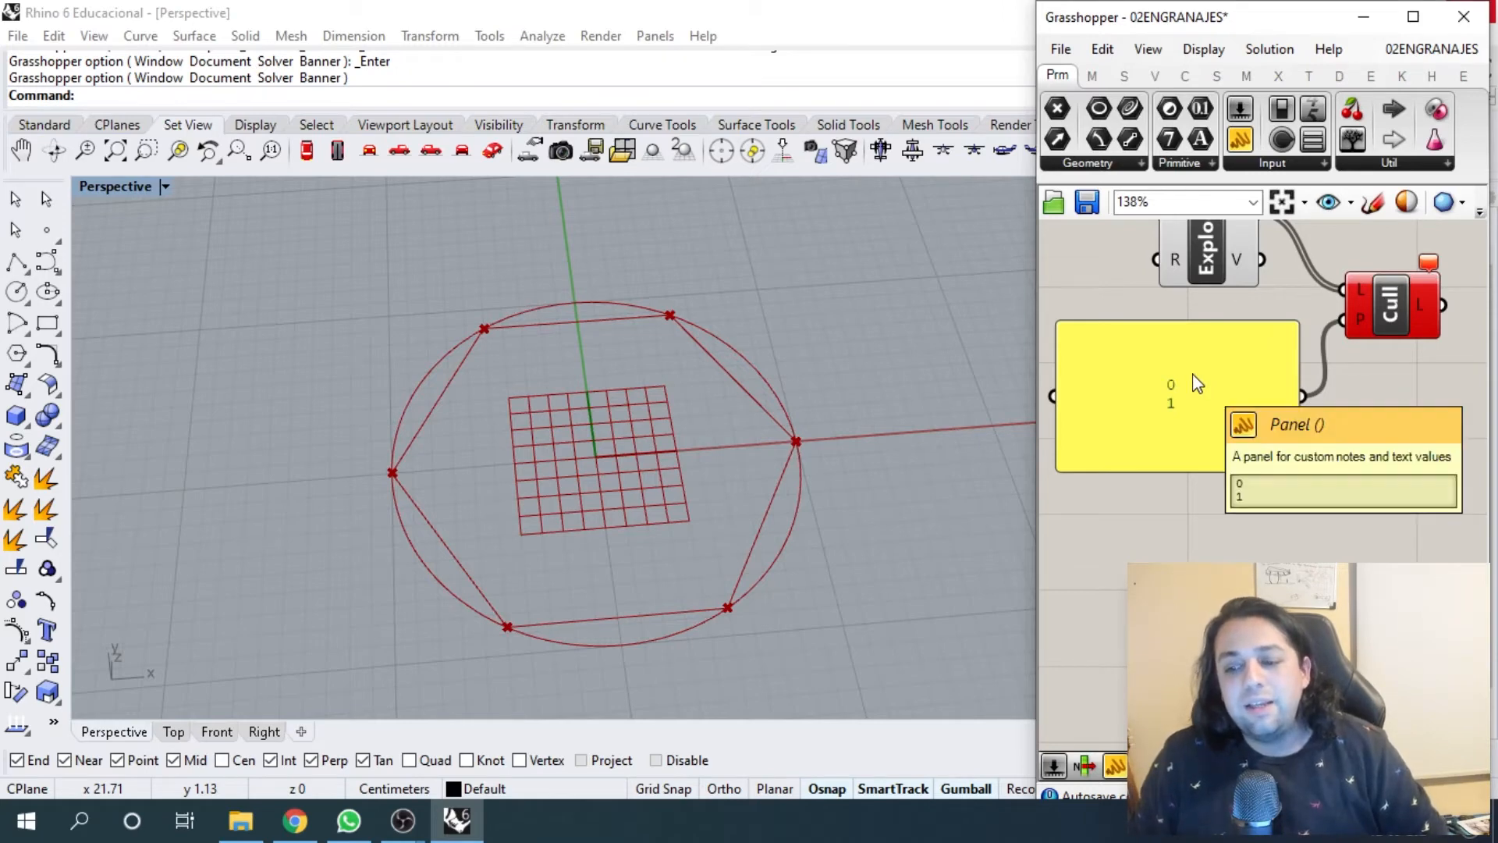
pyautogui.moveTo(1436, 262)
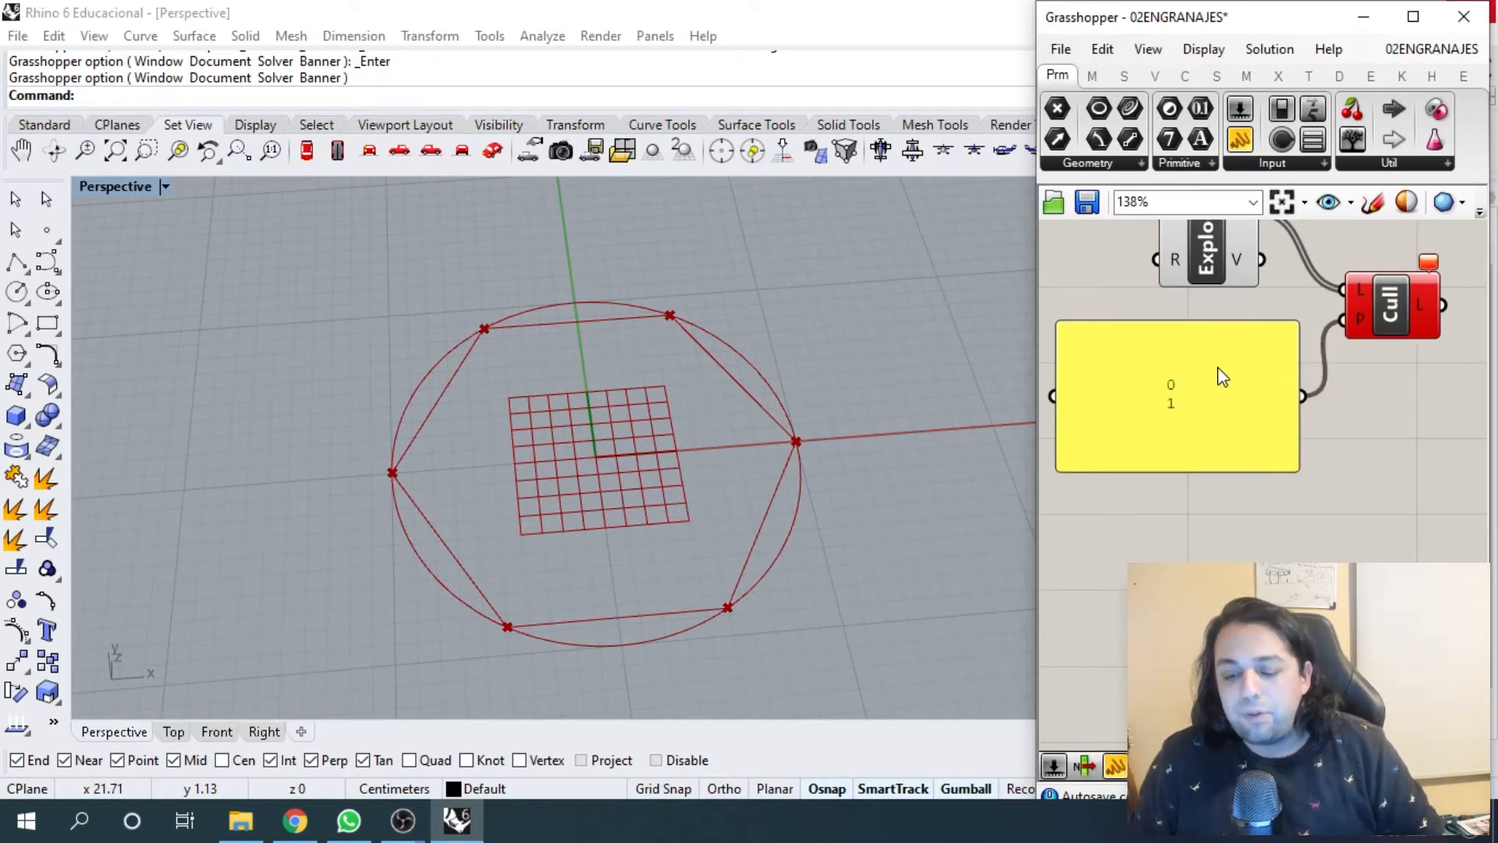
# - Turn off Multiline Data for the pattern panel and select Cull to check which segments it keeps
pyautogui.rightClick(1192, 379)
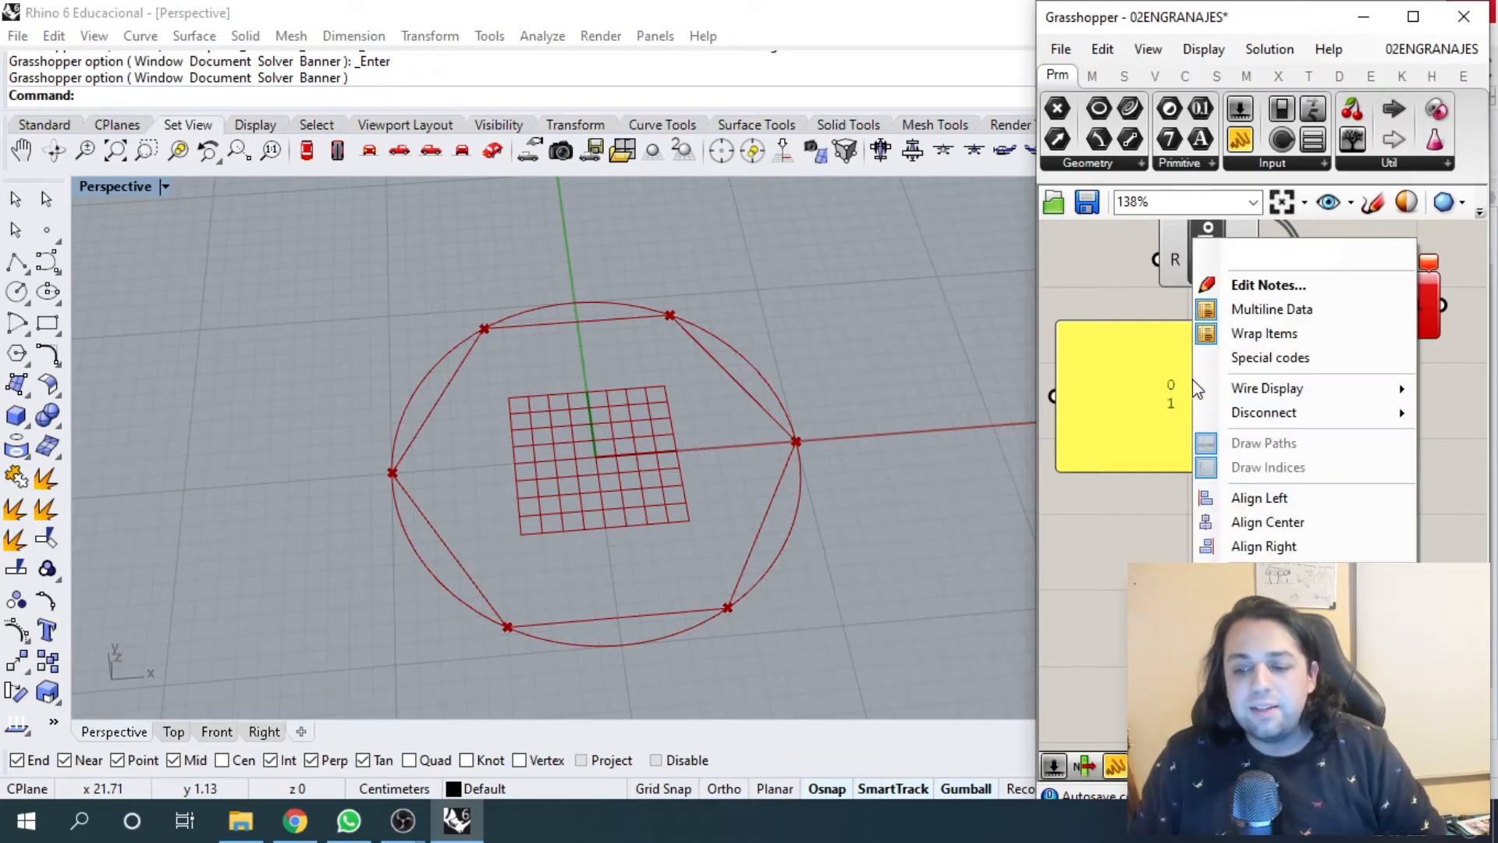
pyautogui.click(1297, 312)
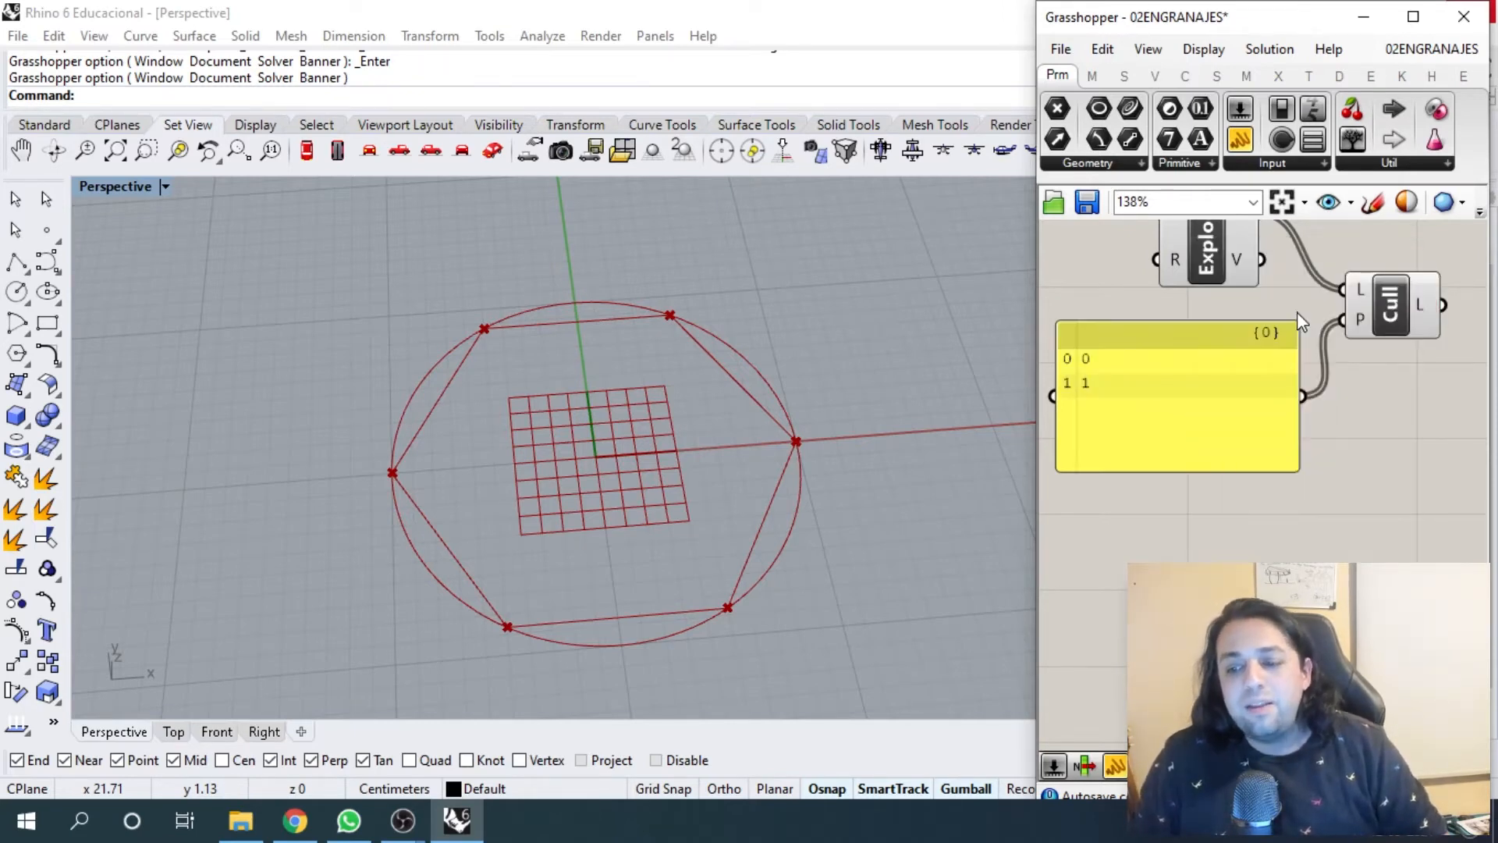
pyautogui.scroll(-3, 1326, 351)
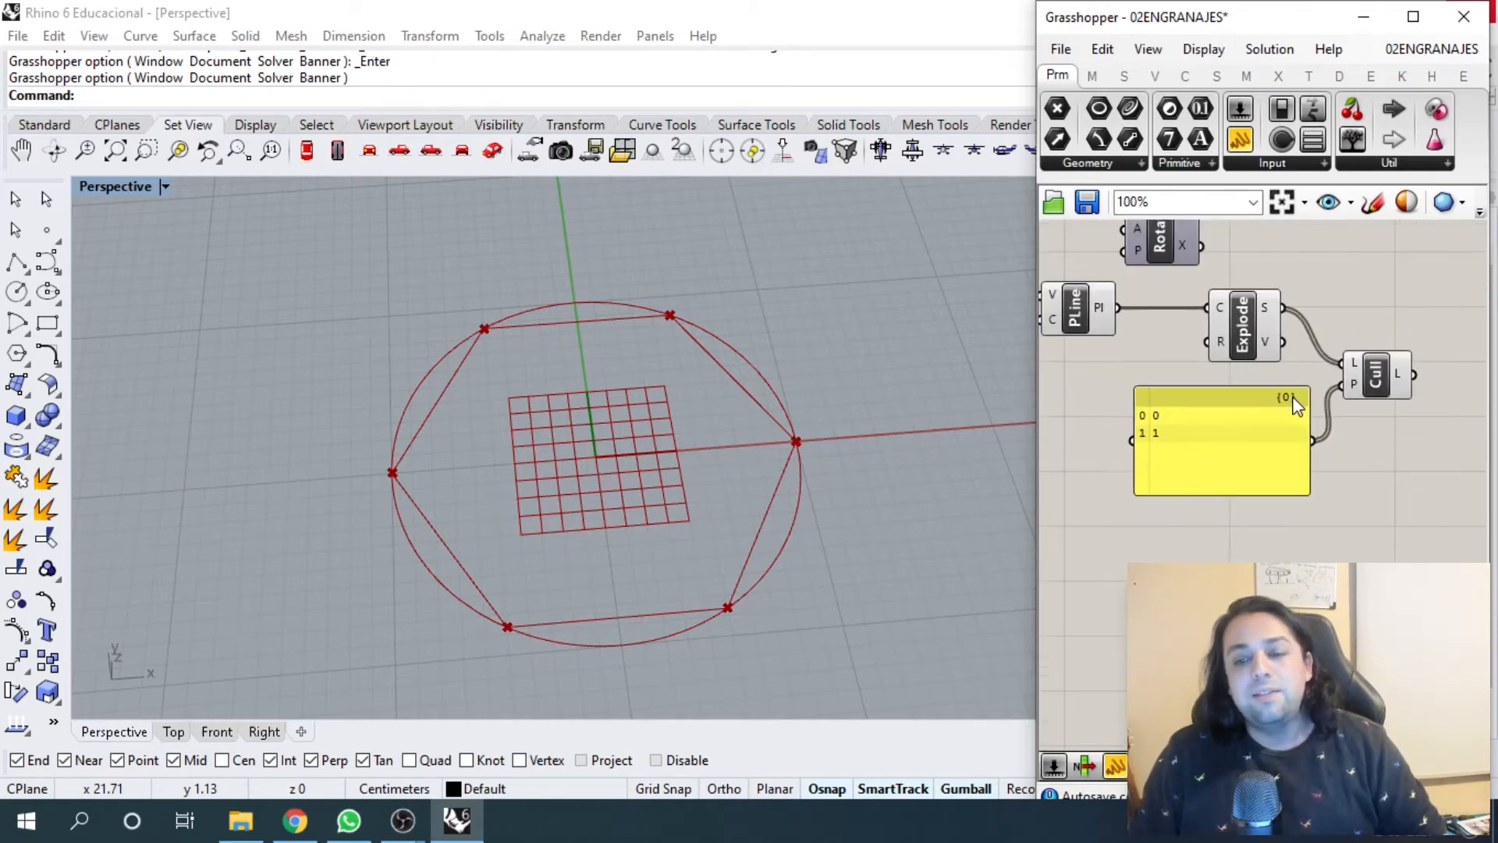
pyautogui.click(1378, 382)
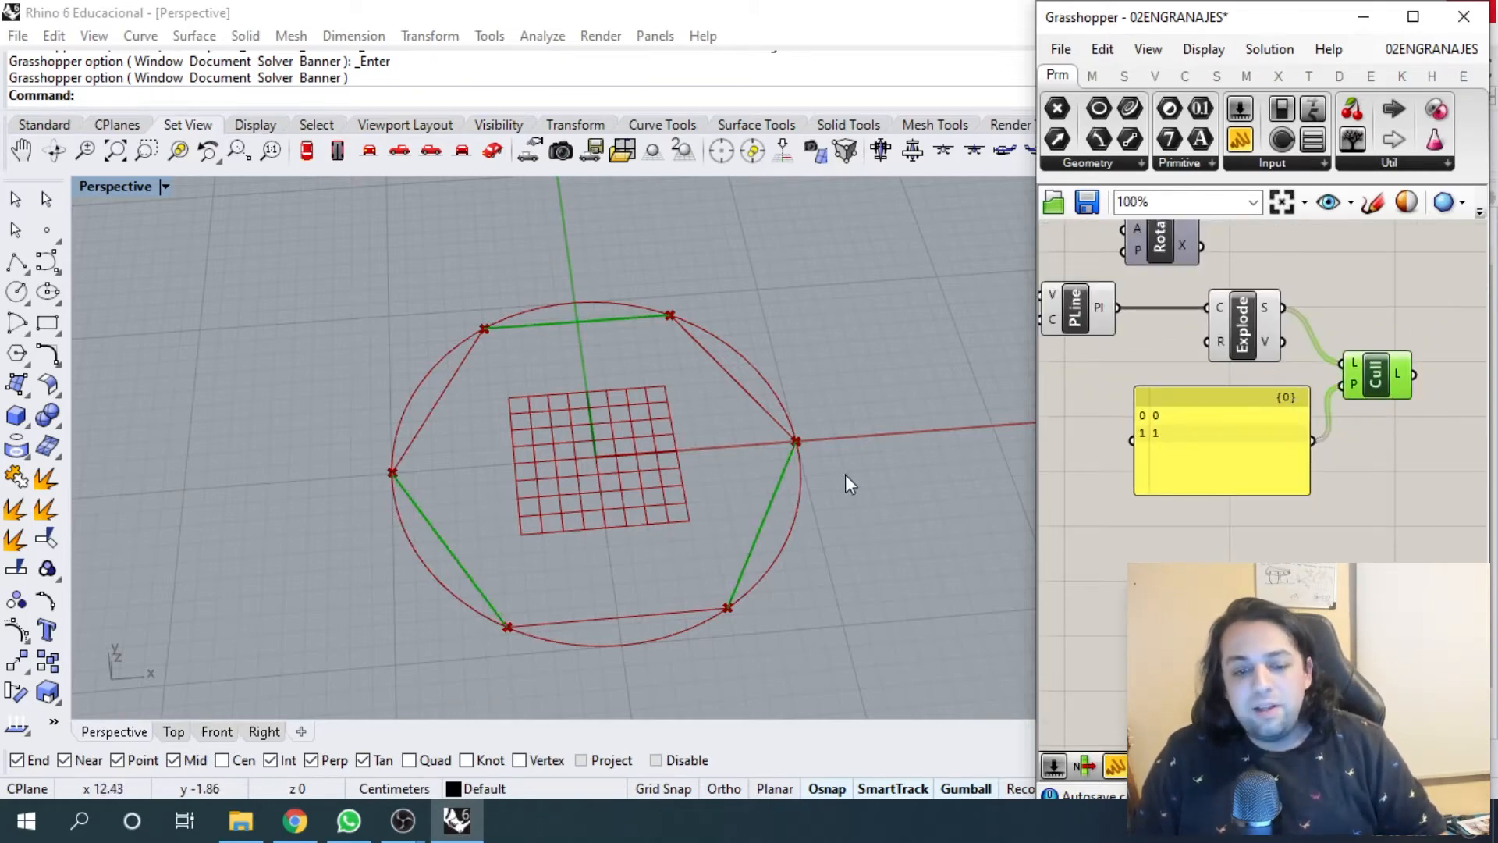
pyautogui.scroll(1, 1090, 466)
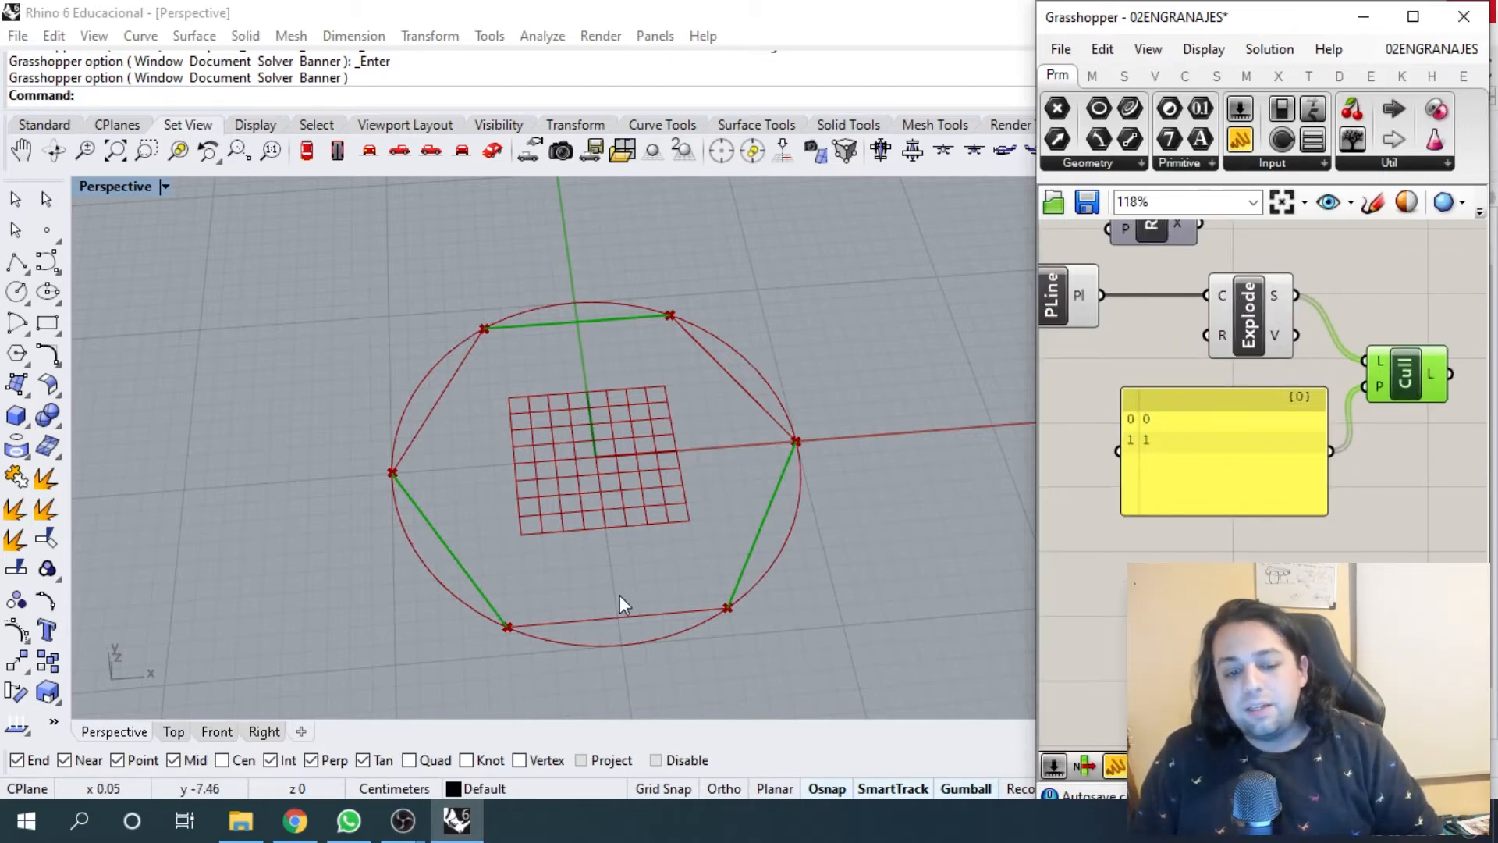
pyautogui.scroll(2, 1108, 451)
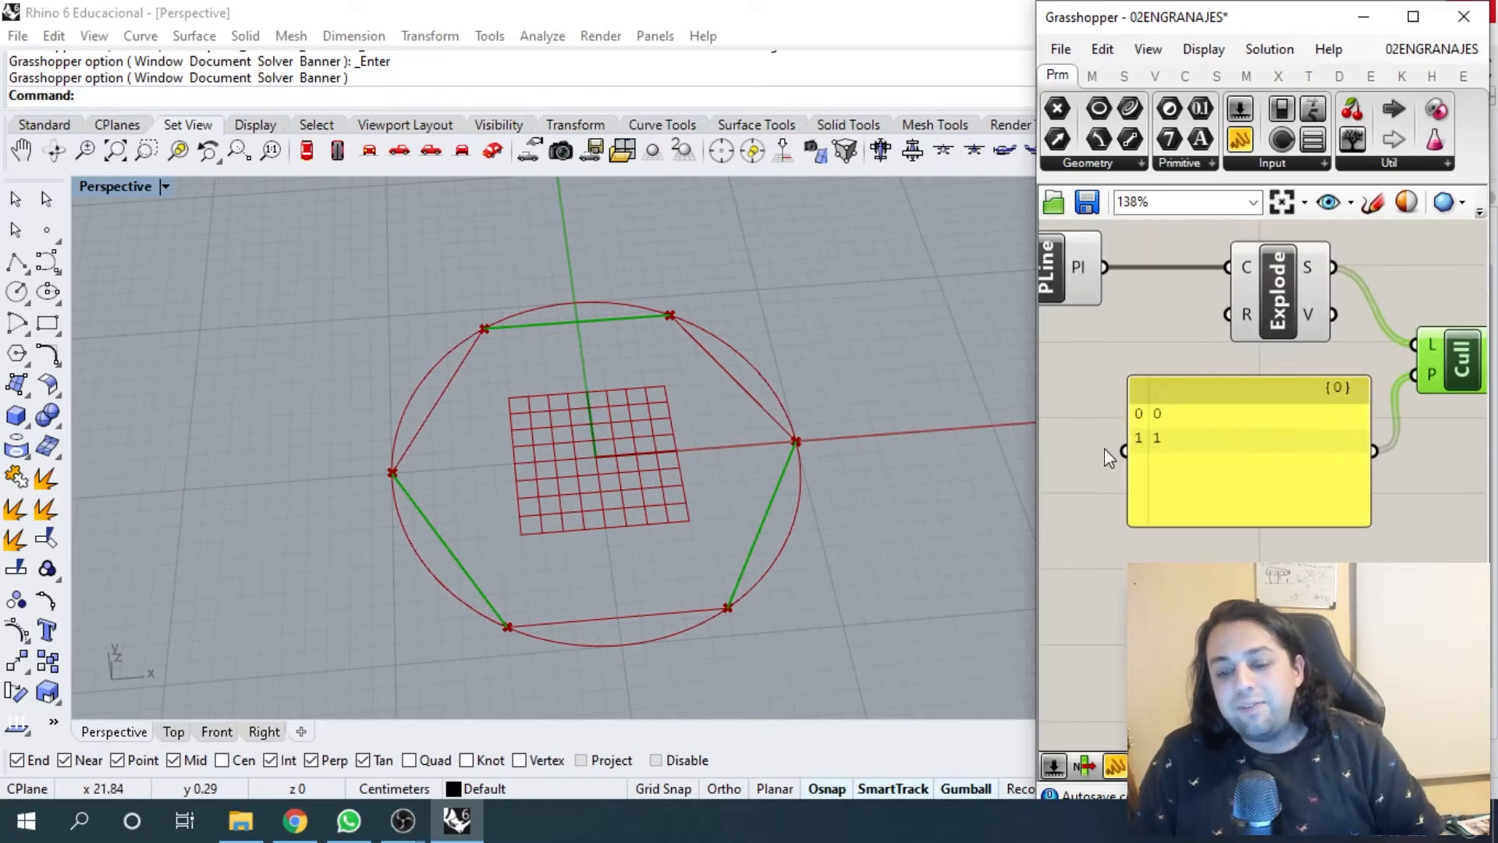
# - Add a third line with the value 1 to the pattern panel and select Cull to check the kept segments
pyautogui.doubleClick(1178, 429)
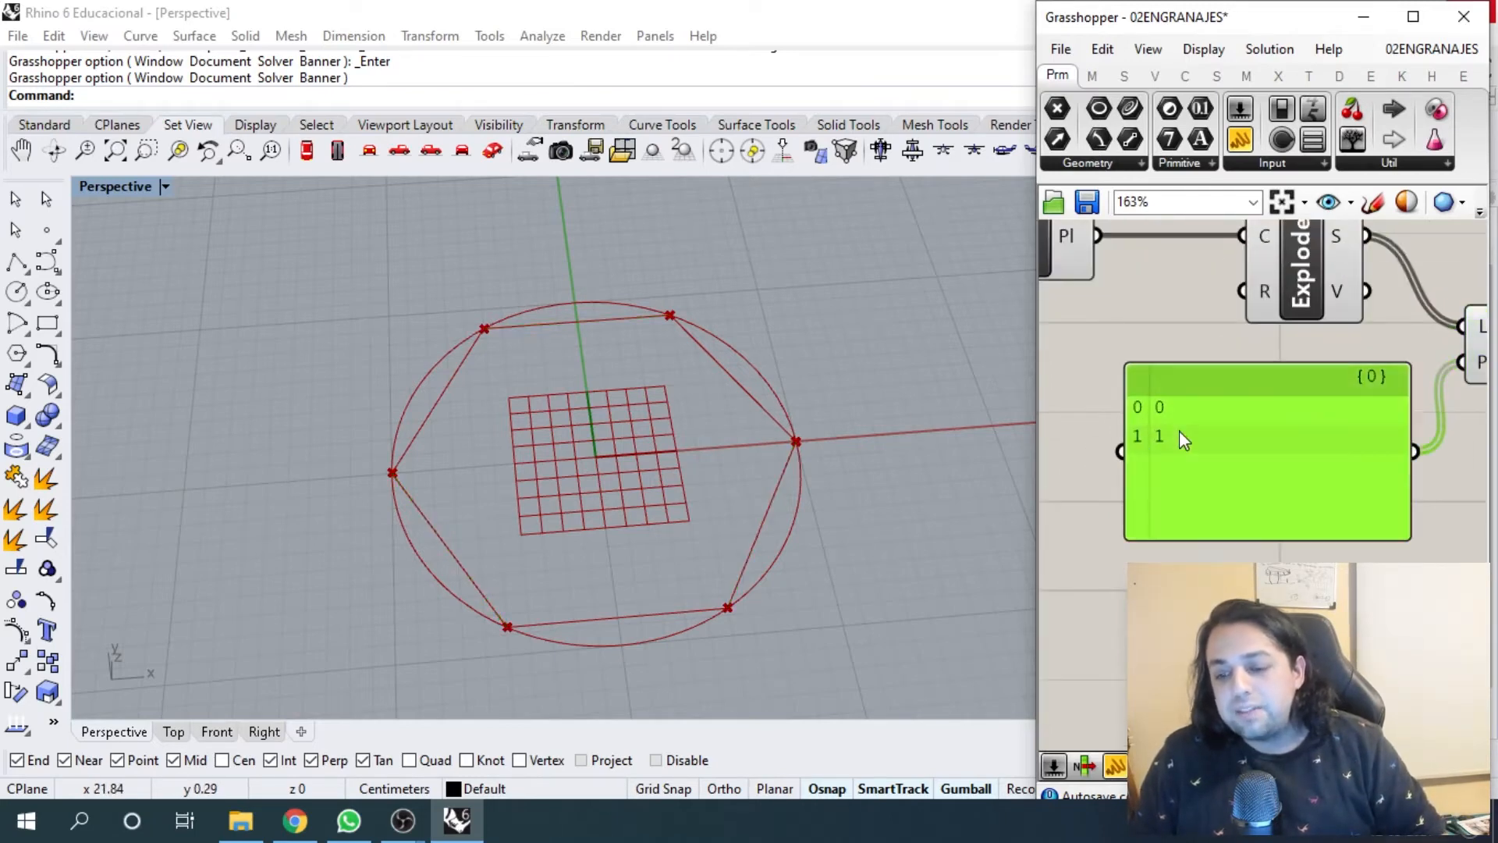
pyautogui.press('Return')
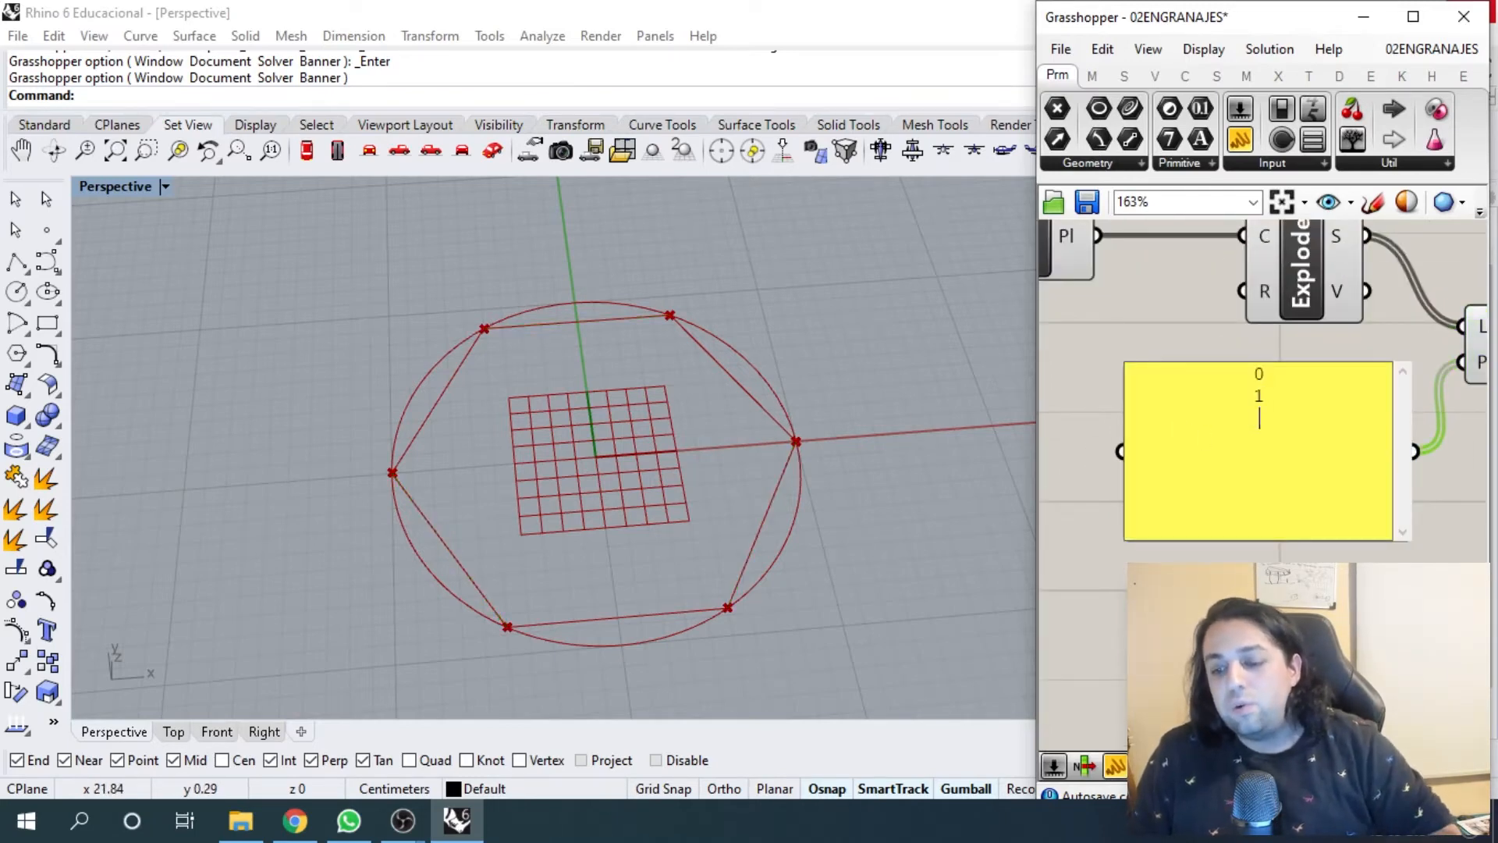
pyautogui.write('1')
pyautogui.click(1431, 493)
pyautogui.scroll(-2, 1323, 398)
pyautogui.moveTo(1323, 397); pyautogui.dragTo(1266, 410, button='right')
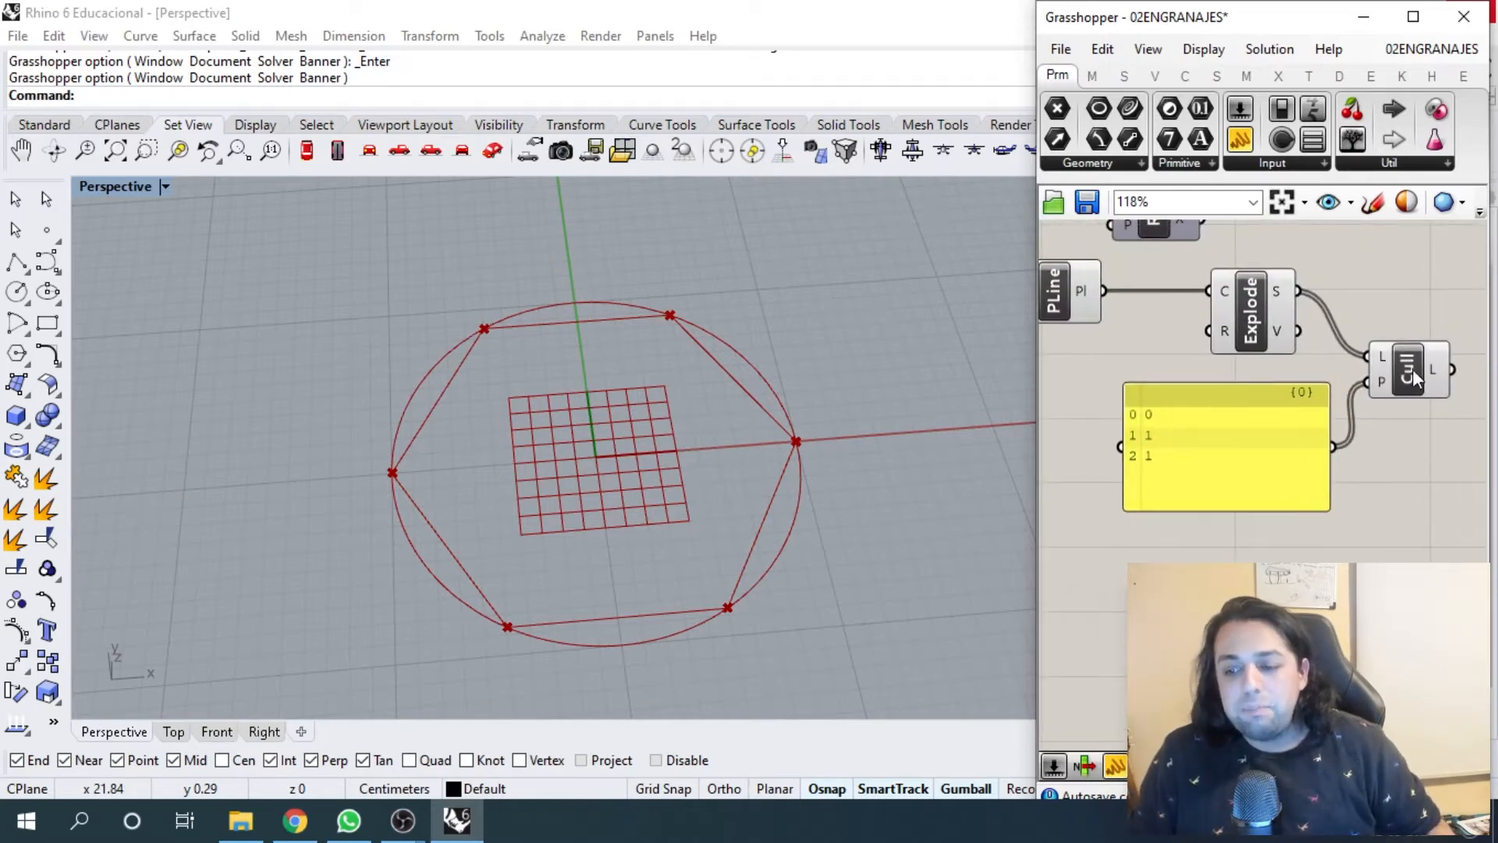
pyautogui.click(1407, 366)
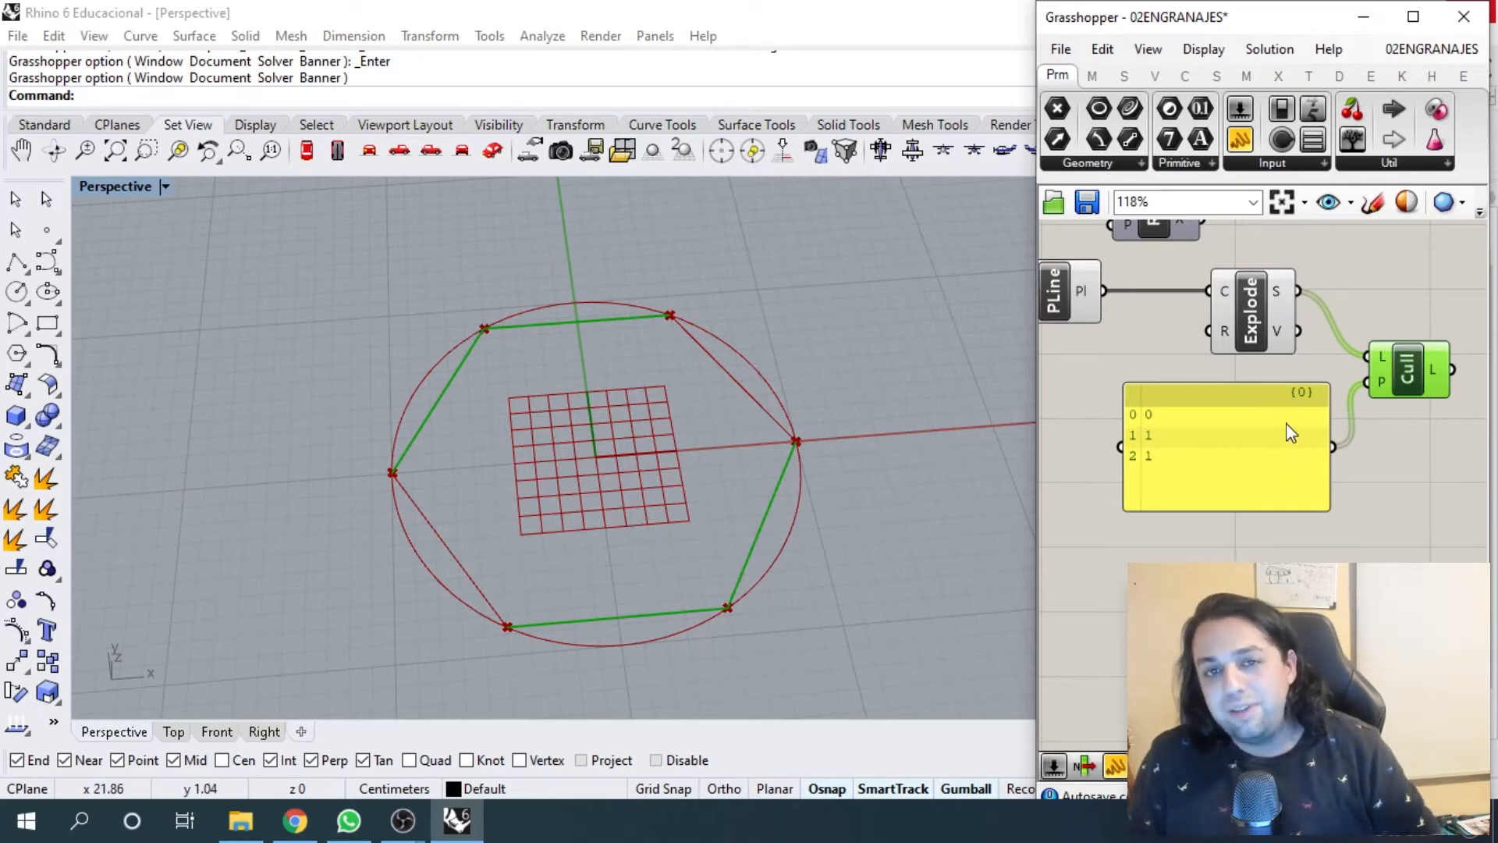
# - Remove the third line from the pattern panel, leaving only the values 0 and 1
pyautogui.moveTo(1388, 436); pyautogui.dragTo(1343, 398, button='right')
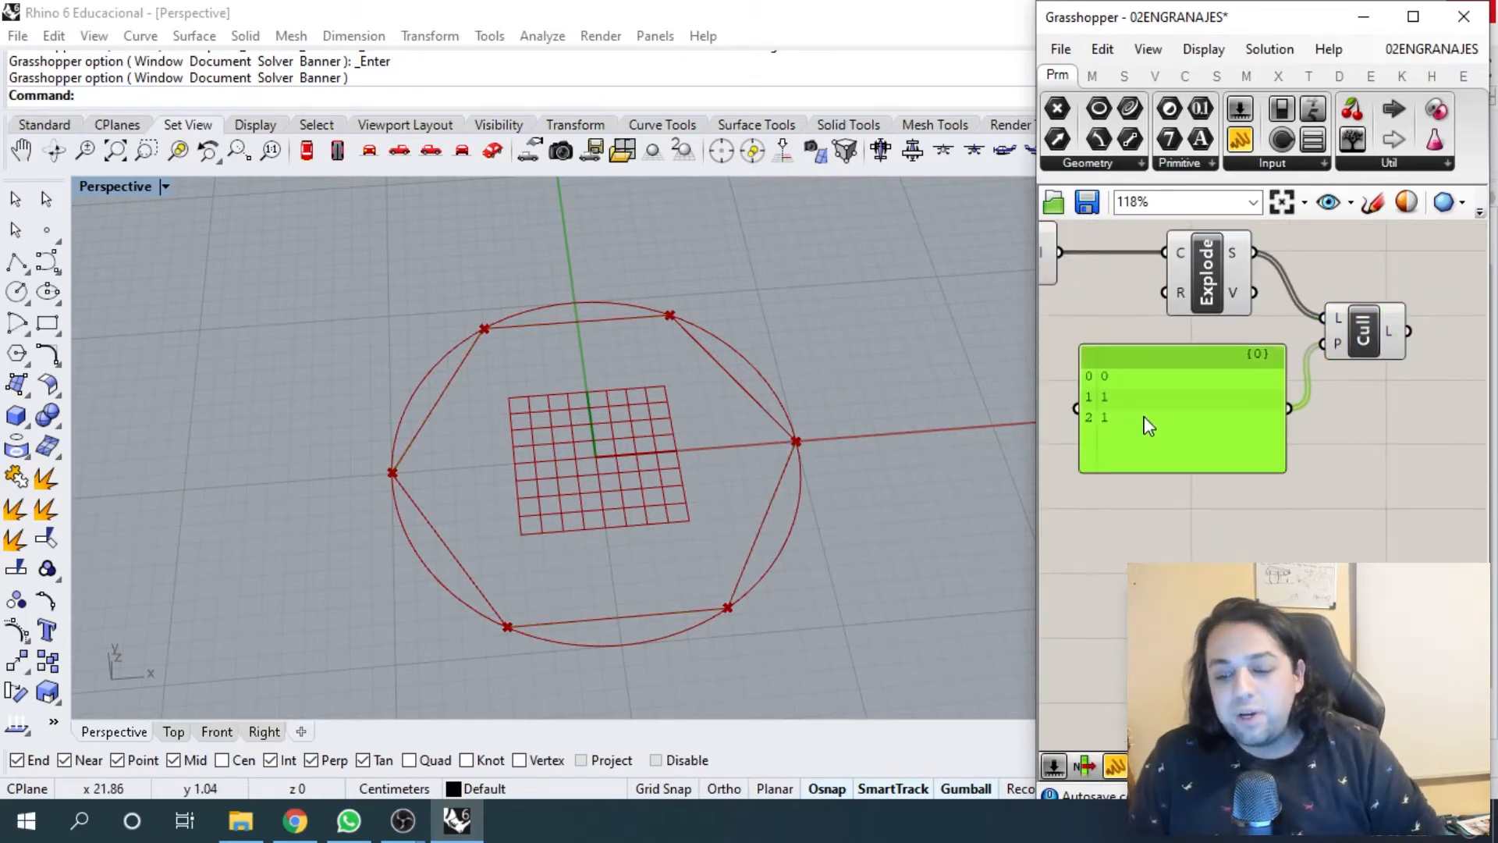
pyautogui.doubleClick(1141, 416)
pyautogui.click(1227, 395)
pyautogui.press('BackSpace')
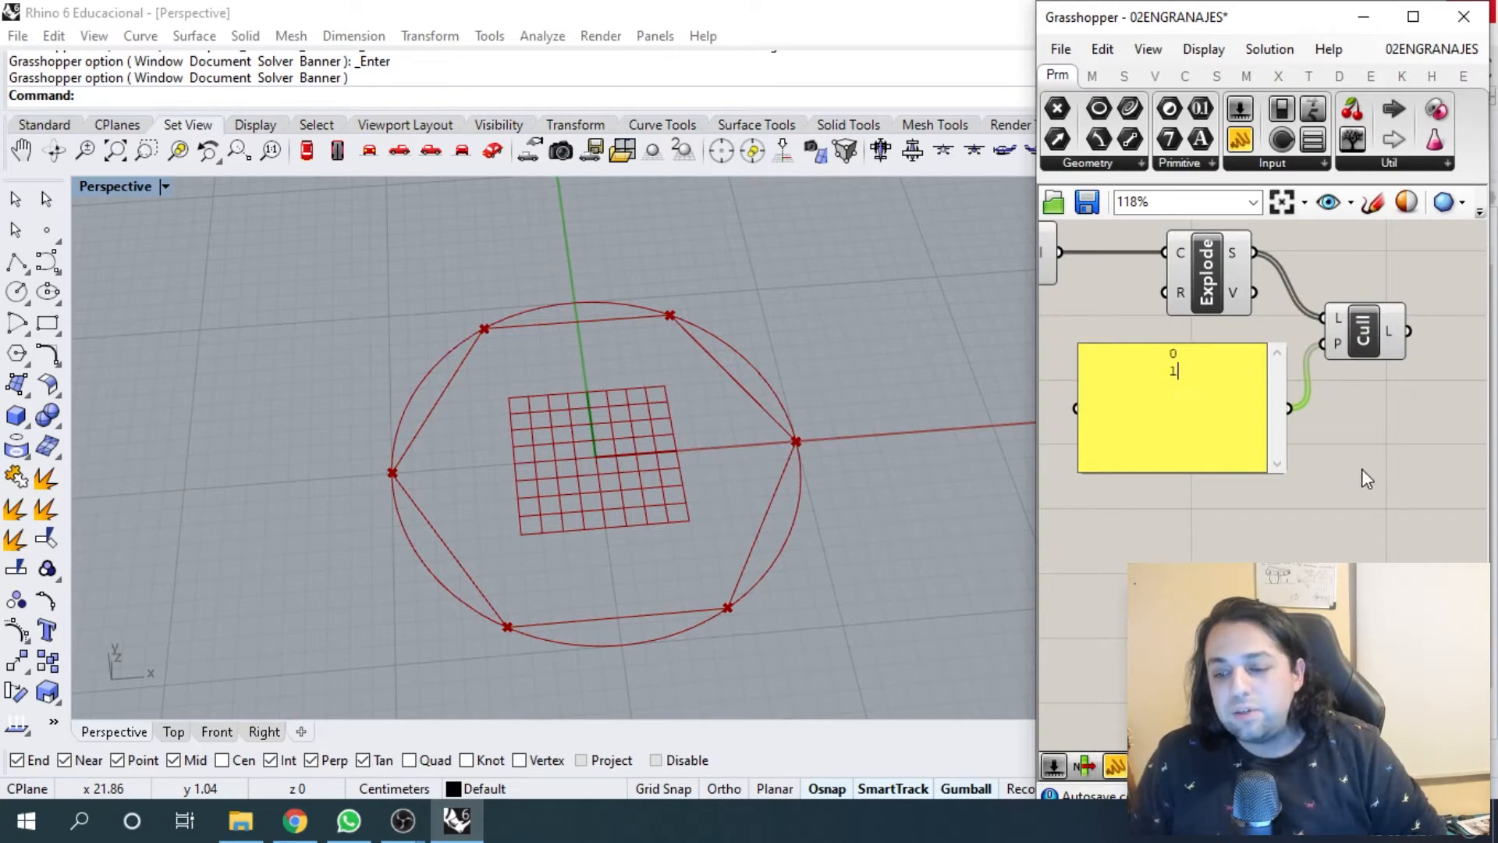
pyautogui.click(1362, 469)
# - Duplicate the Cull component below the original with the same input connections, and select both in turn to compare their kept segments
pyautogui.scroll(-3, 1297, 434)
pyautogui.moveTo(1296, 434); pyautogui.dragTo(1140, 387, button='right')
pyautogui.moveTo(1188, 330); pyautogui.dragTo(1223, 485)
pyautogui.scroll(3, 1260, 319)
pyautogui.hotkey('ctrl', 'c')
pyautogui.hotkey('ctrl', 'v')
pyautogui.moveTo(1262, 405); pyautogui.dragTo(1299, 382, button='right')
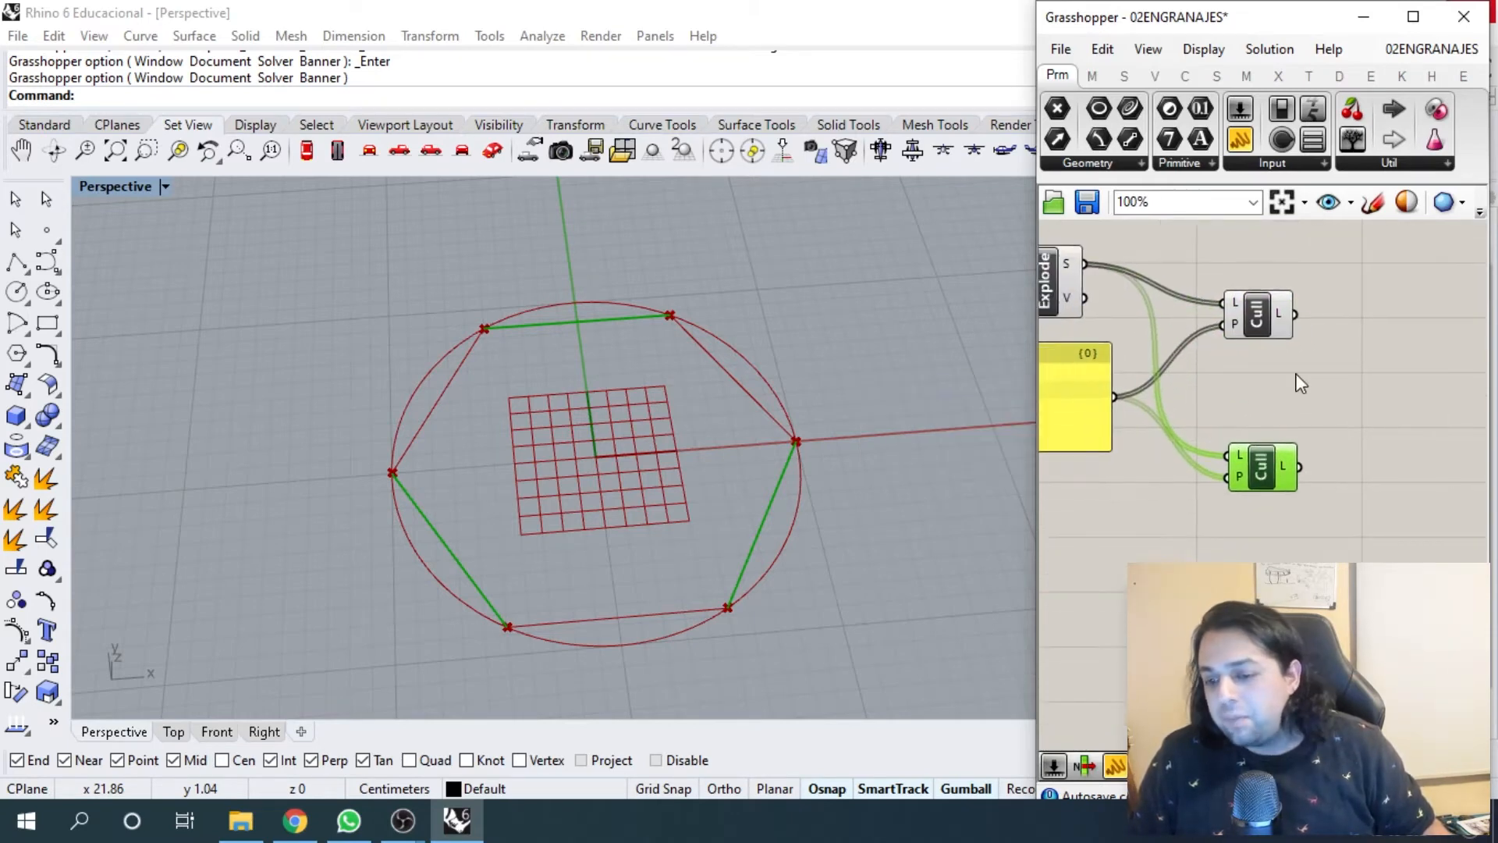
pyautogui.scroll(-2, 1230, 409)
pyautogui.scroll(5, 1228, 465)
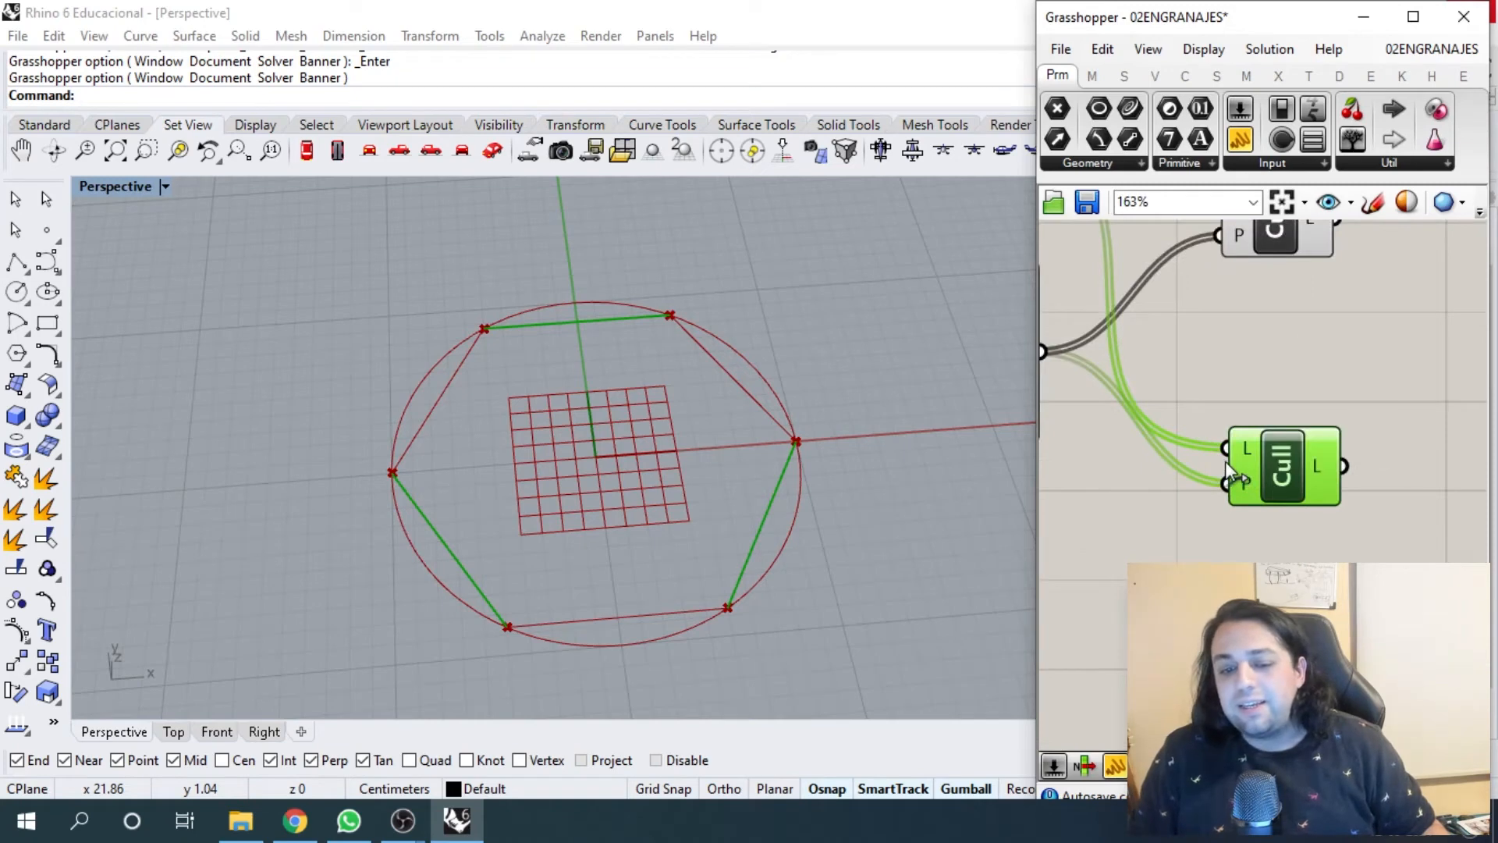
pyautogui.scroll(-3, 1225, 461)
pyautogui.click(1267, 318)
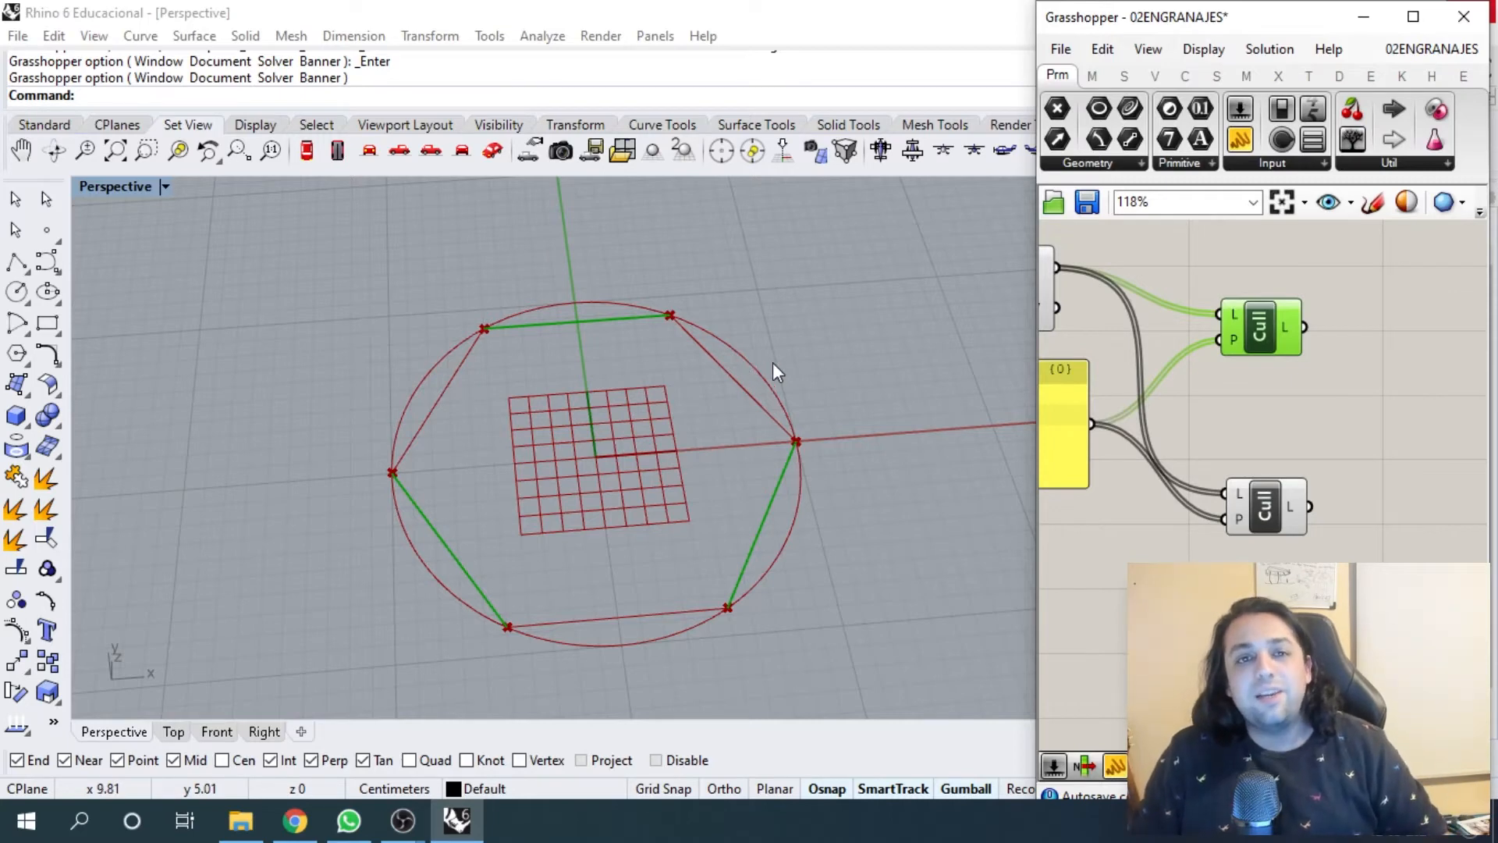
# - Reverse the list on the L input of the lower Cull component
pyautogui.moveTo(1193, 437); pyautogui.dragTo(1290, 424, button='right')
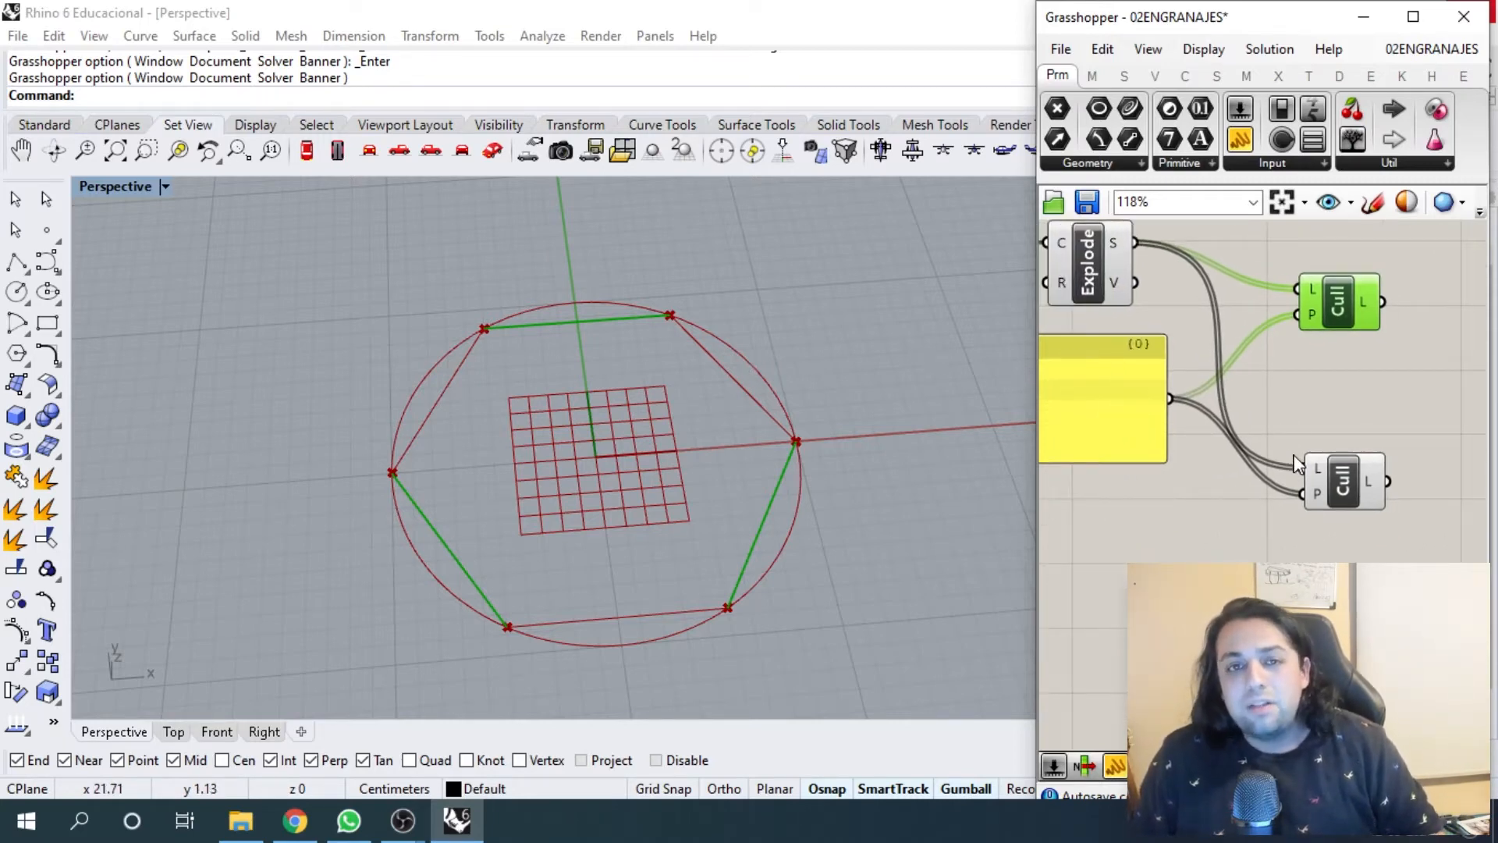
pyautogui.scroll(3, 1295, 463)
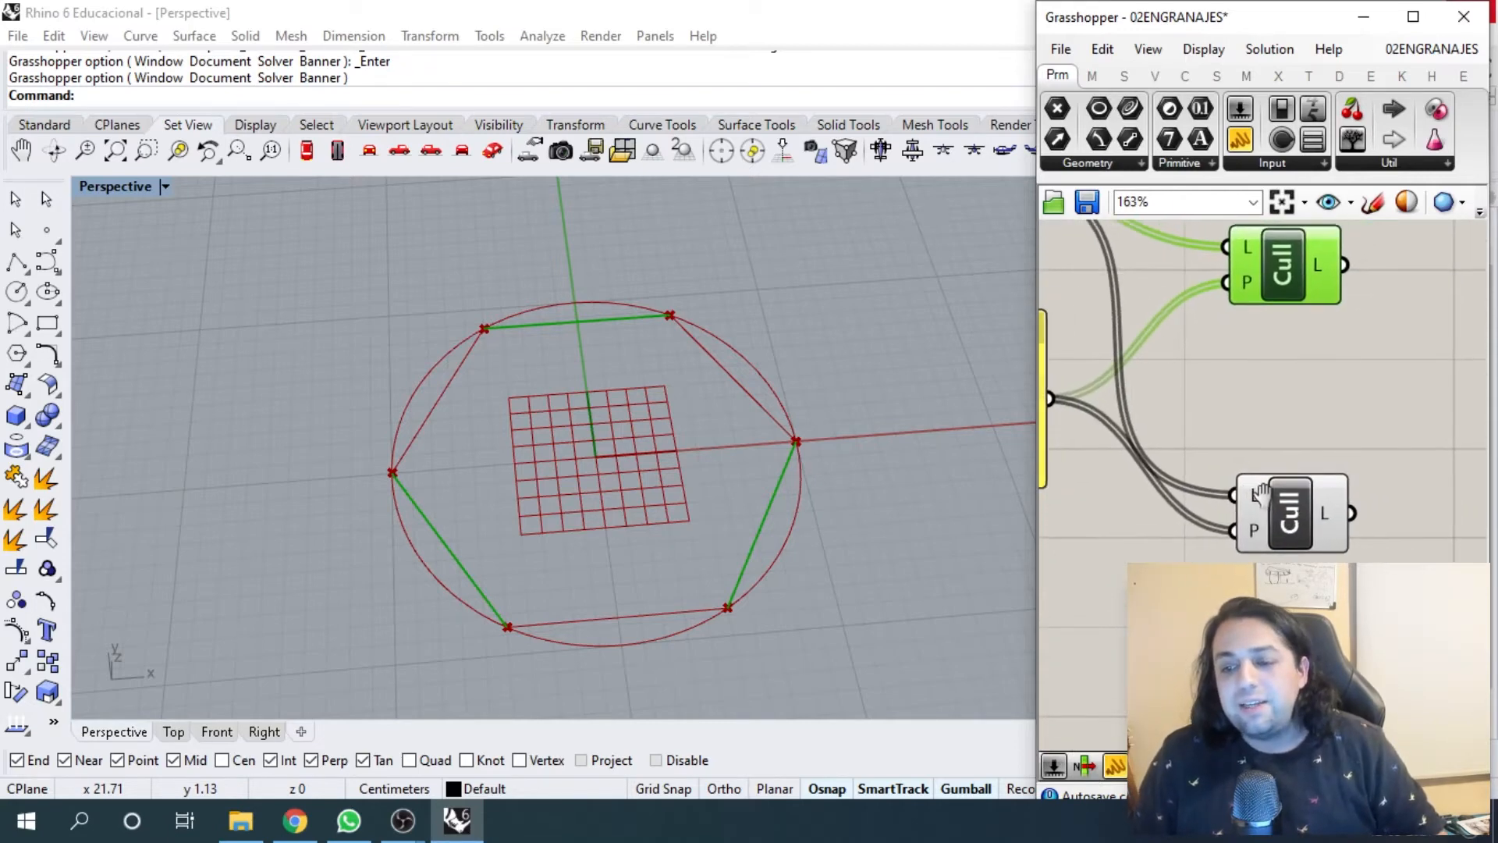
pyautogui.rightClick(1260, 501)
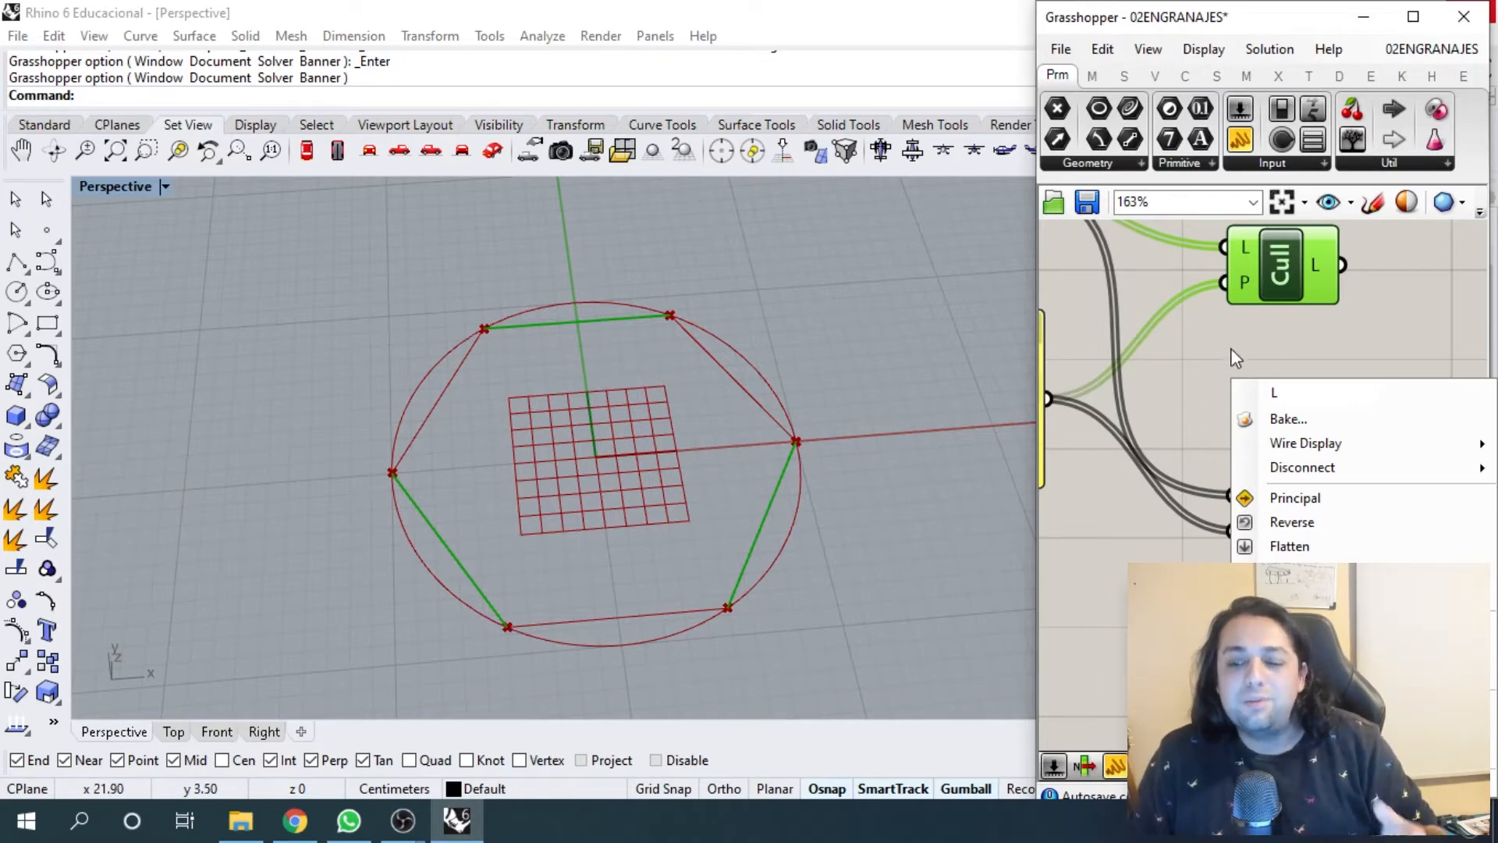
pyautogui.moveTo(1278, 449)
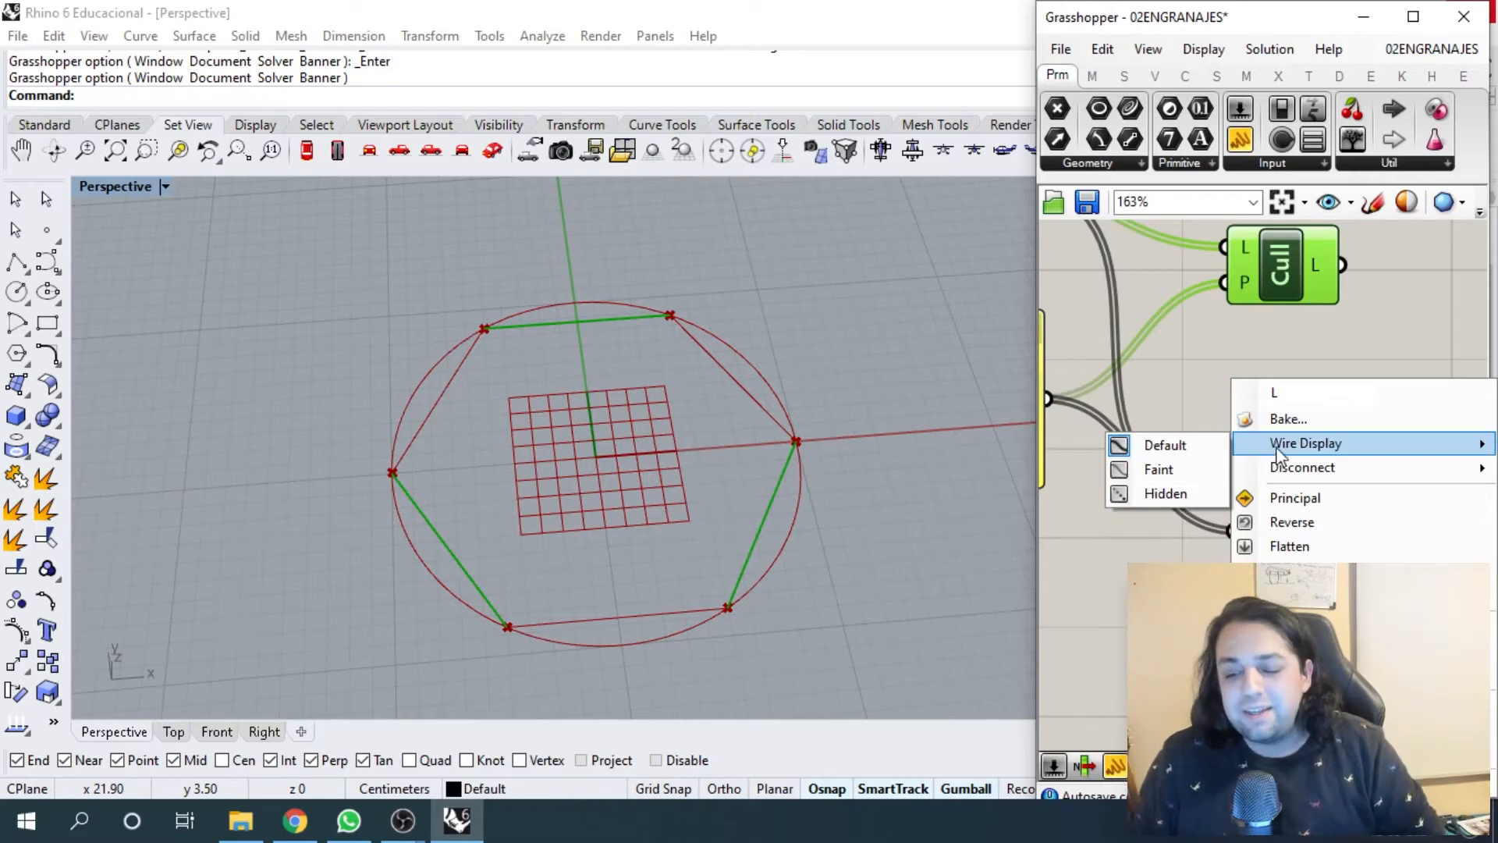
pyautogui.click(1291, 522)
pyautogui.scroll(2, 1276, 502)
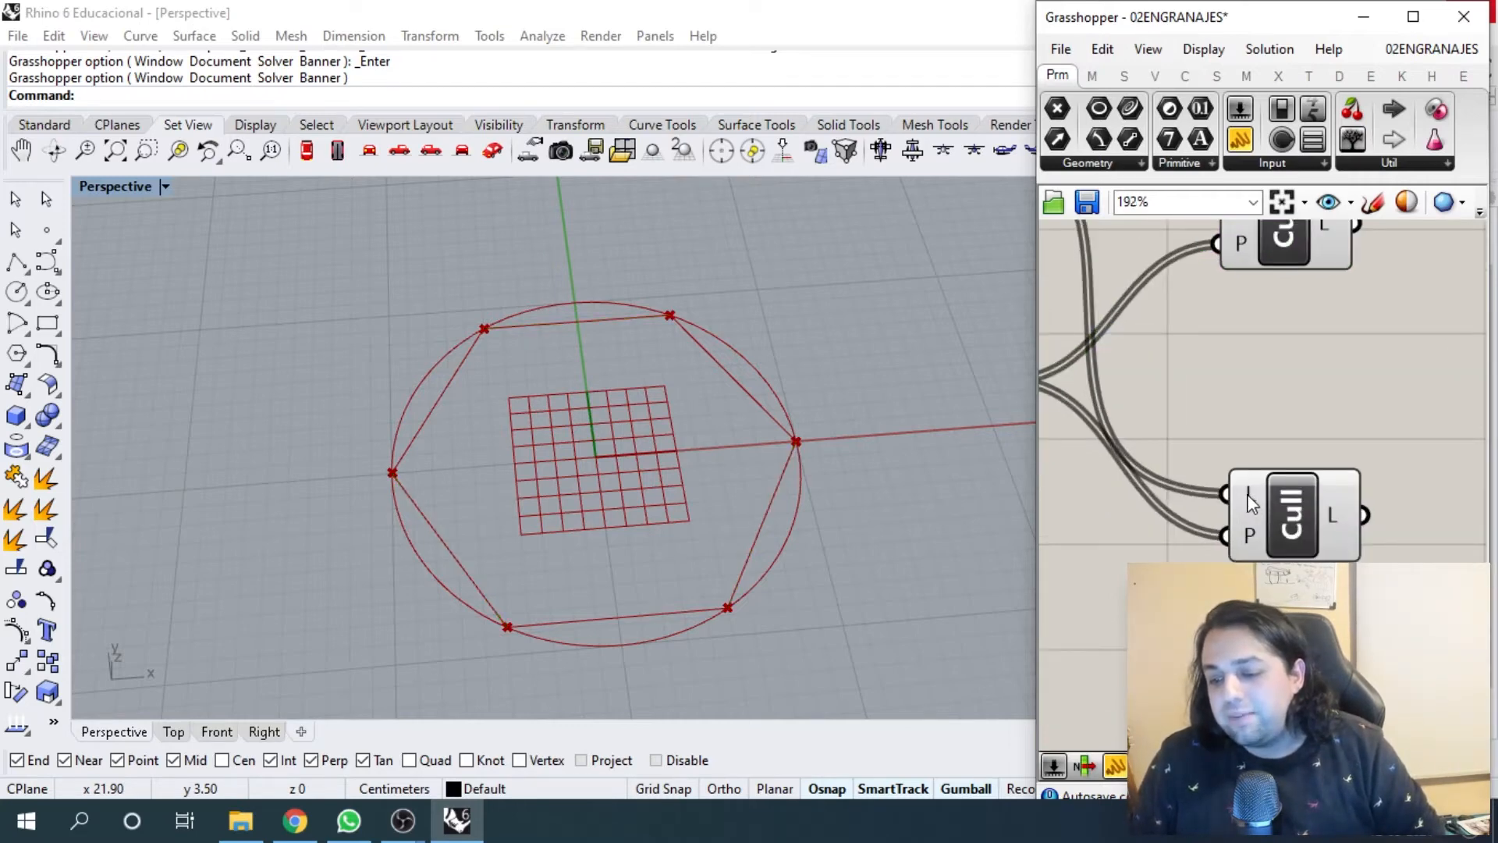
pyautogui.rightClick(1249, 503)
pyautogui.click(1288, 521)
pyautogui.scroll(-5, 1248, 511)
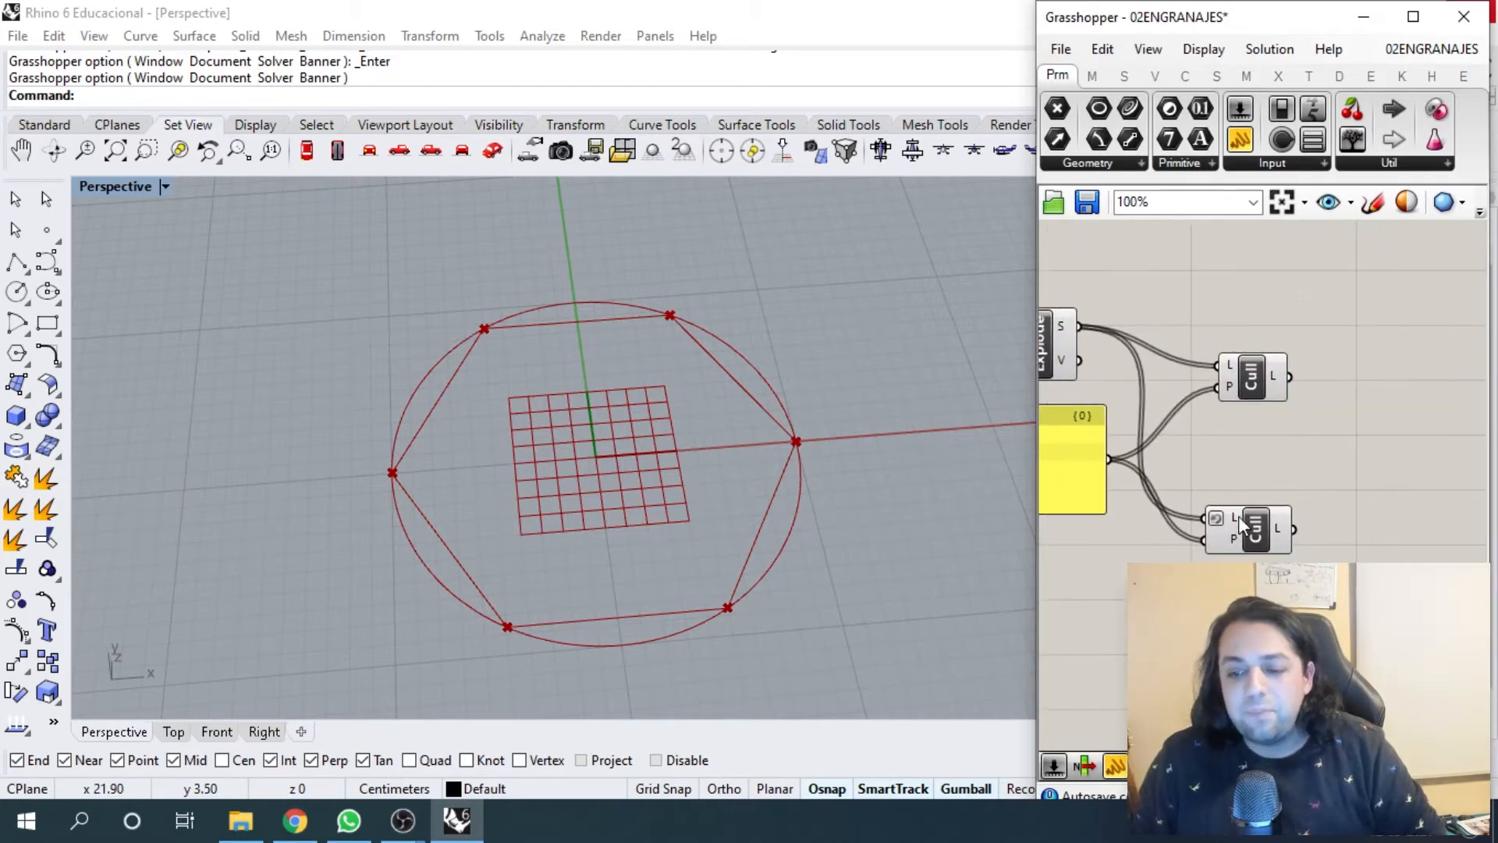
# - Select each Cull component in turn to compare which polyline segments the normal and reversed lists keep
pyautogui.click(1243, 530)
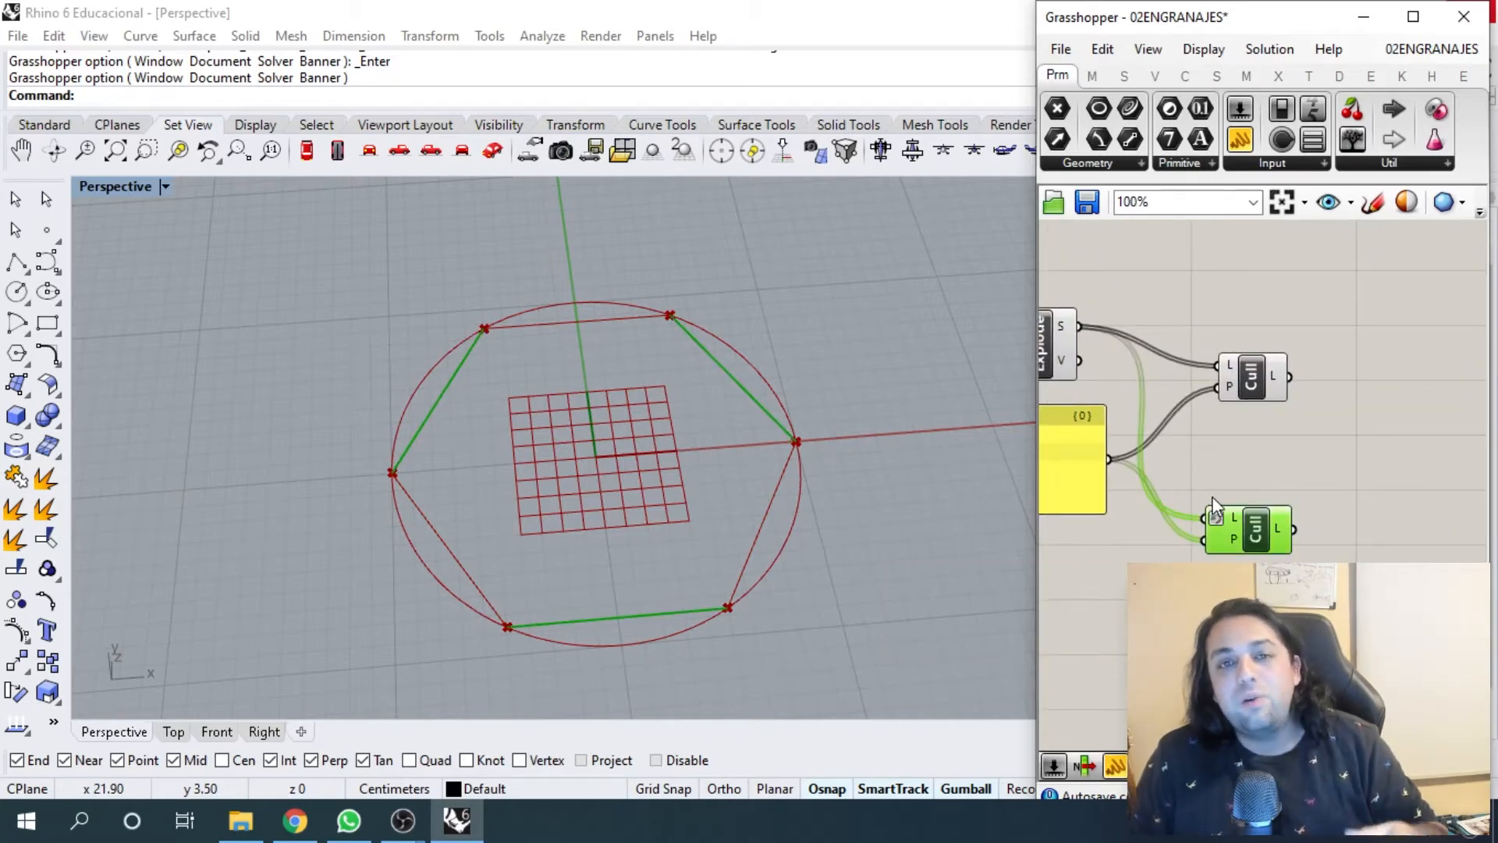
pyautogui.click(1273, 362)
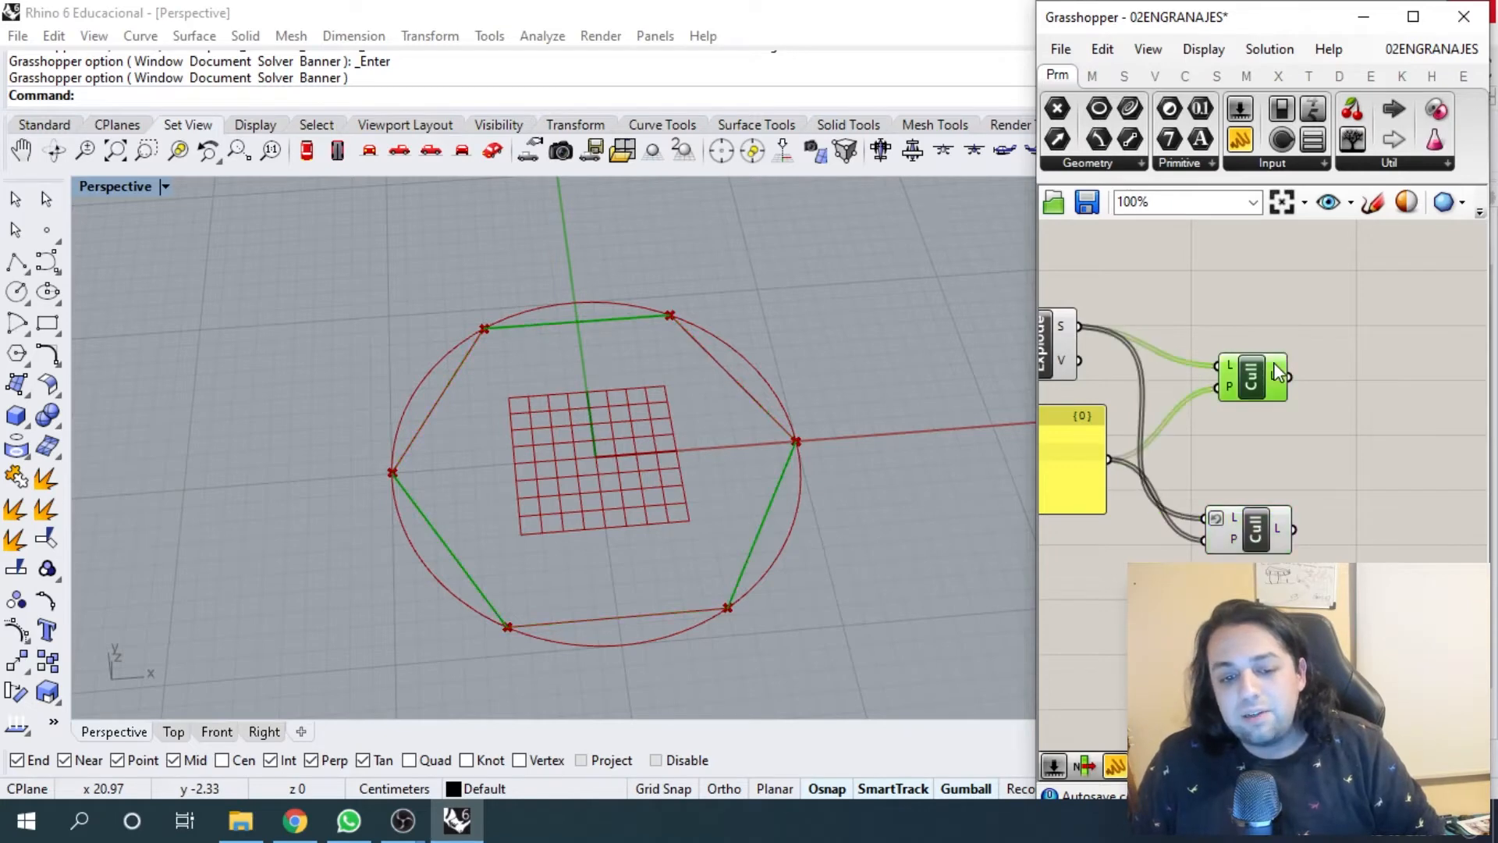
pyautogui.click(1274, 524)
pyautogui.click(1222, 440)
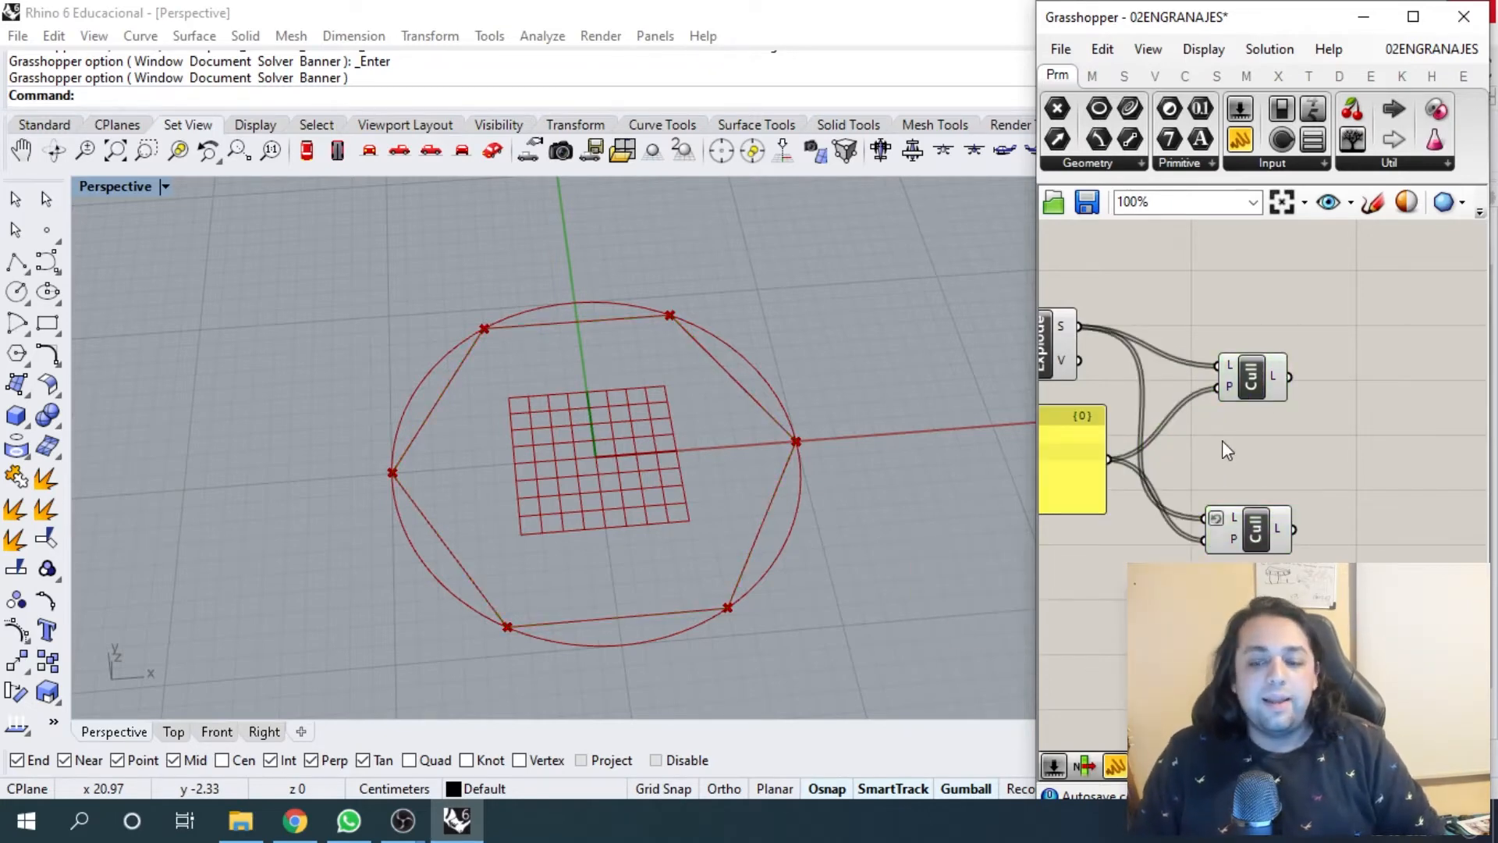
# - Add a curve midpoint component (MidPt) after the two Cull components
pyautogui.scroll(-1, 1221, 440)
pyautogui.moveTo(1373, 436); pyautogui.dragTo(1223, 429, button='right')
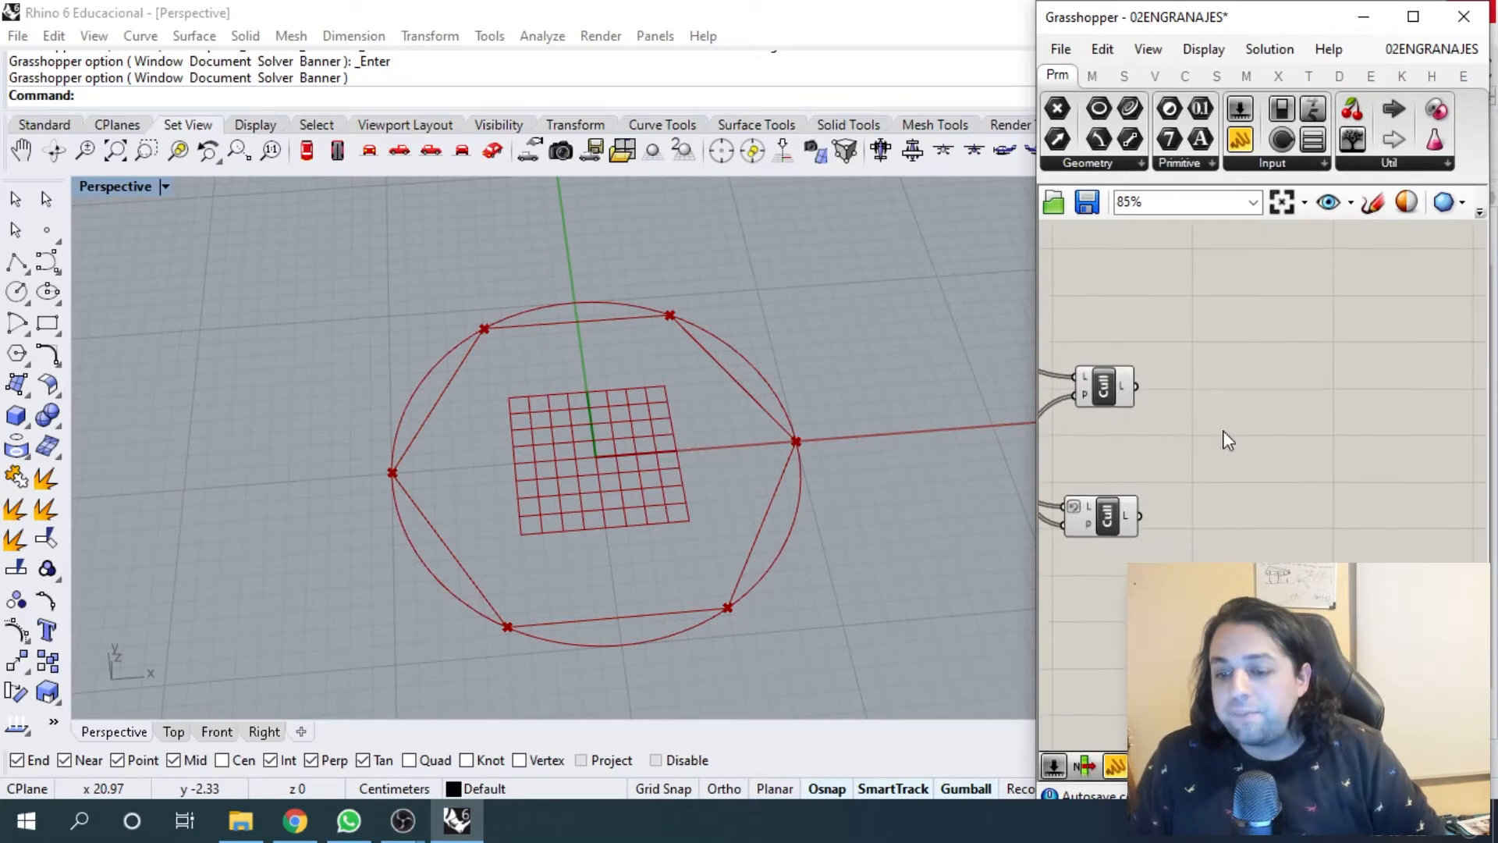
pyautogui.scroll(1, 1223, 429)
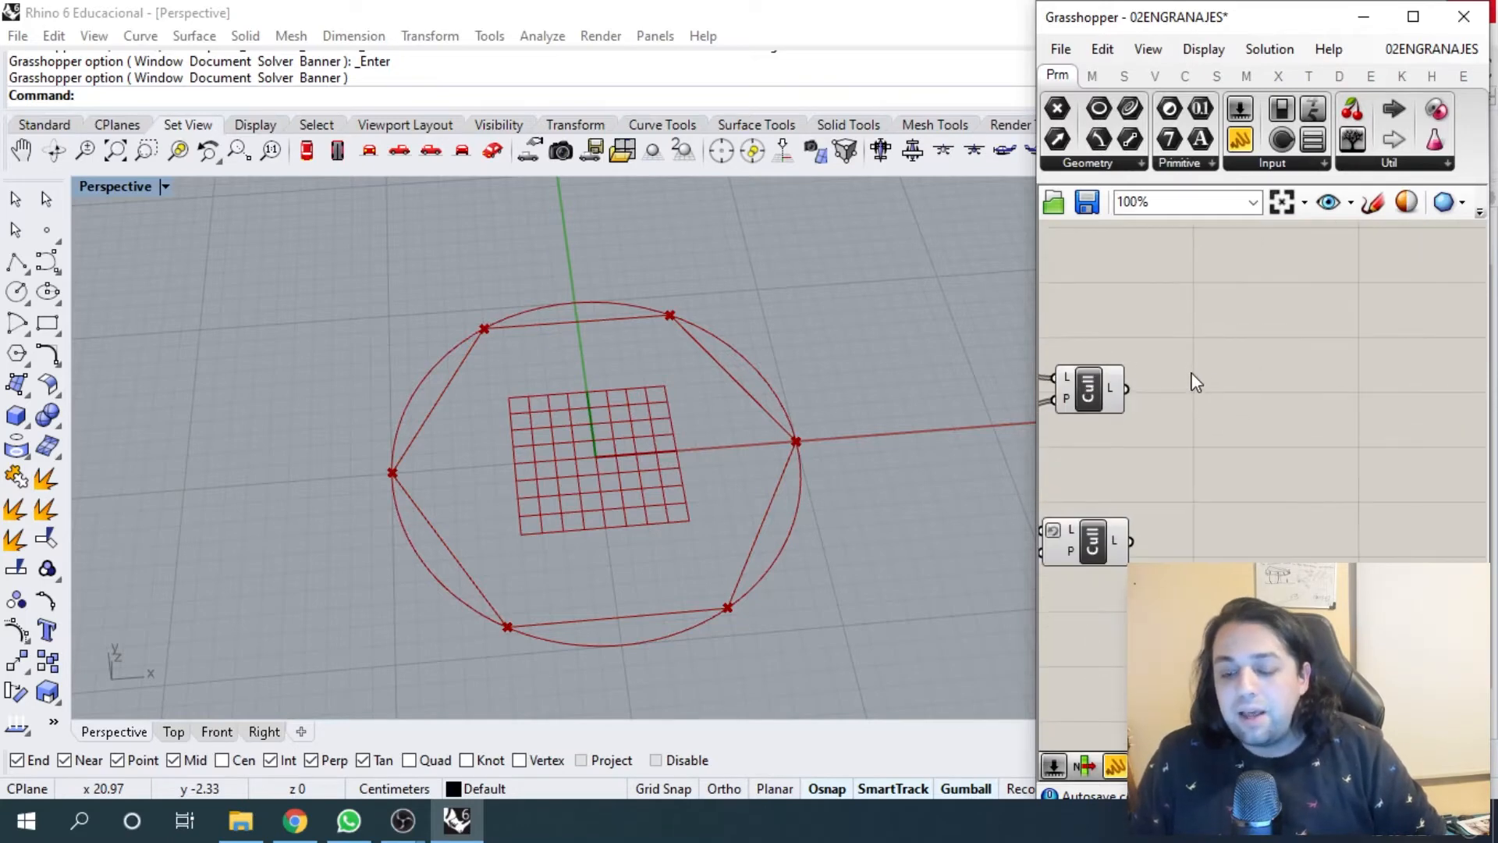
pyautogui.doubleClick(1212, 439)
pyautogui.write('midd')
pyautogui.click(1182, 413)
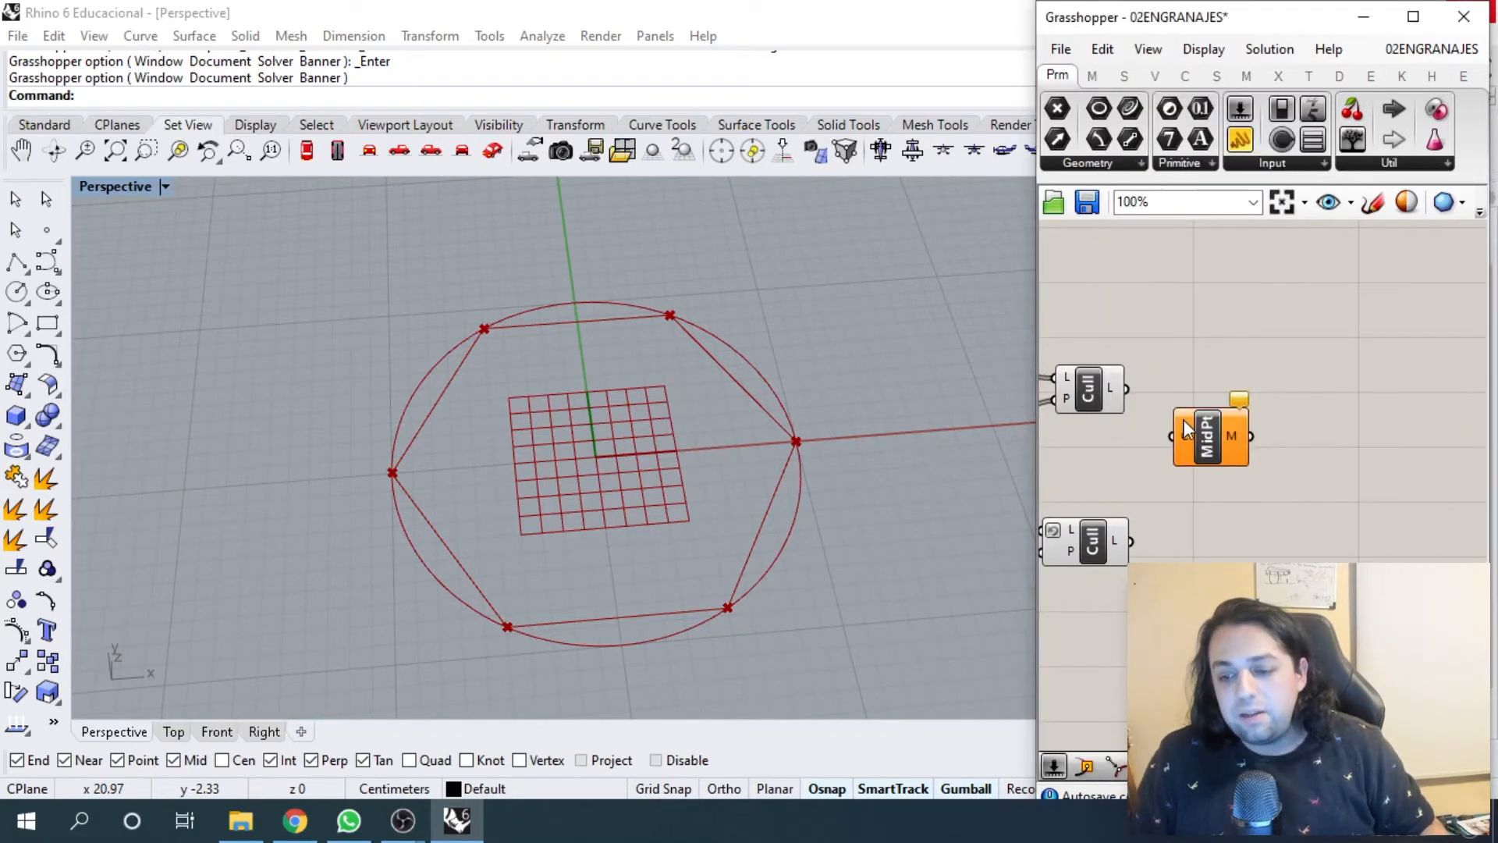
# - Connect the upper Cull's L output to MidPt's C input and select MidPt to check the midpoints
pyautogui.click(1124, 391)
pyautogui.moveTo(1128, 391); pyautogui.dragTo(1178, 398, button='right')
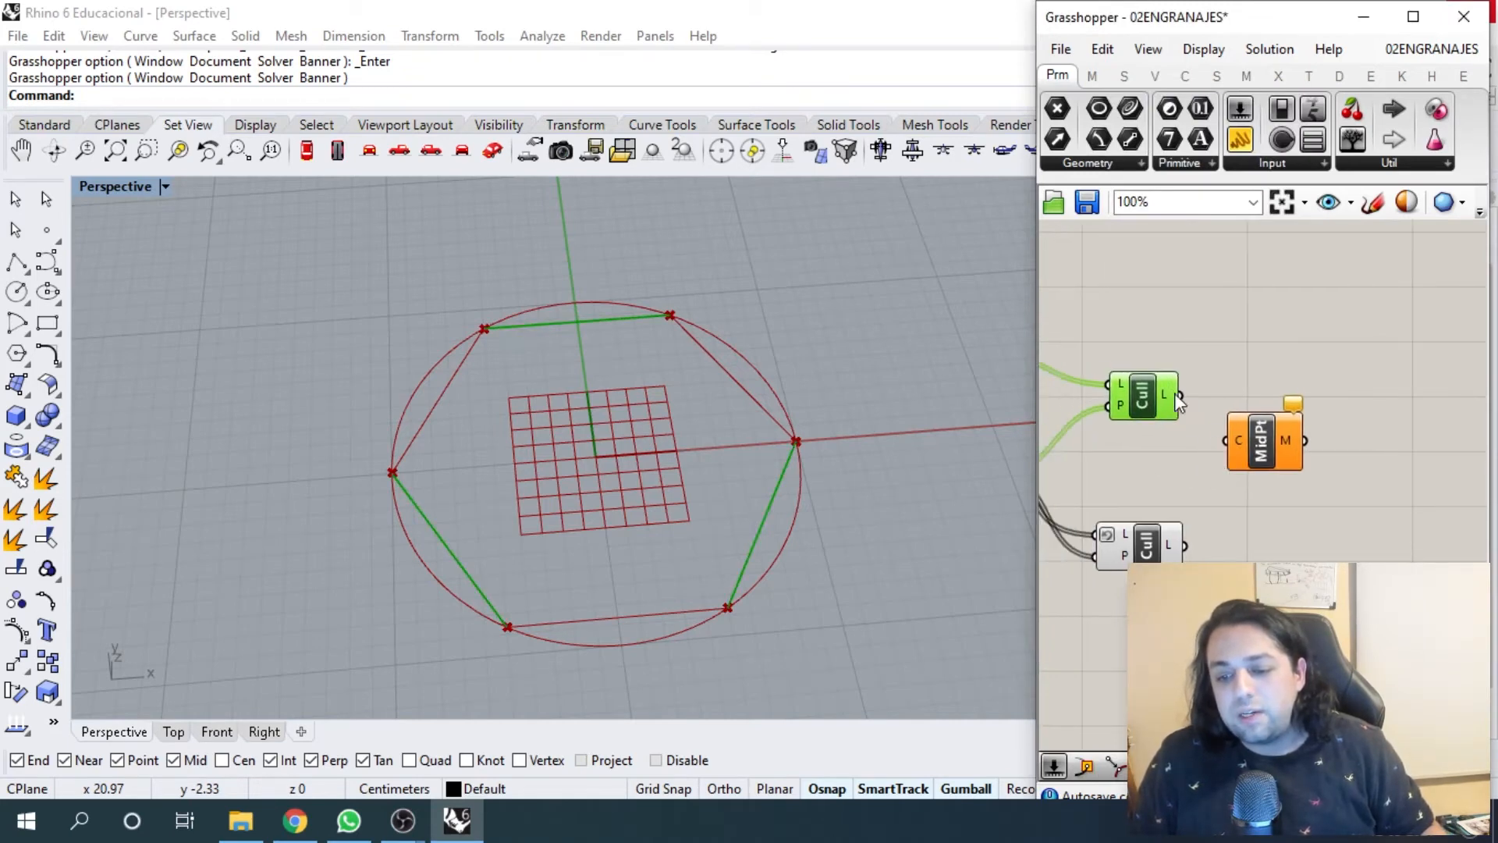
pyautogui.moveTo(1213, 439); pyautogui.dragTo(1222, 441)
pyautogui.moveTo(1239, 443); pyautogui.dragTo(1178, 424, button='right')
pyautogui.click(1185, 426)
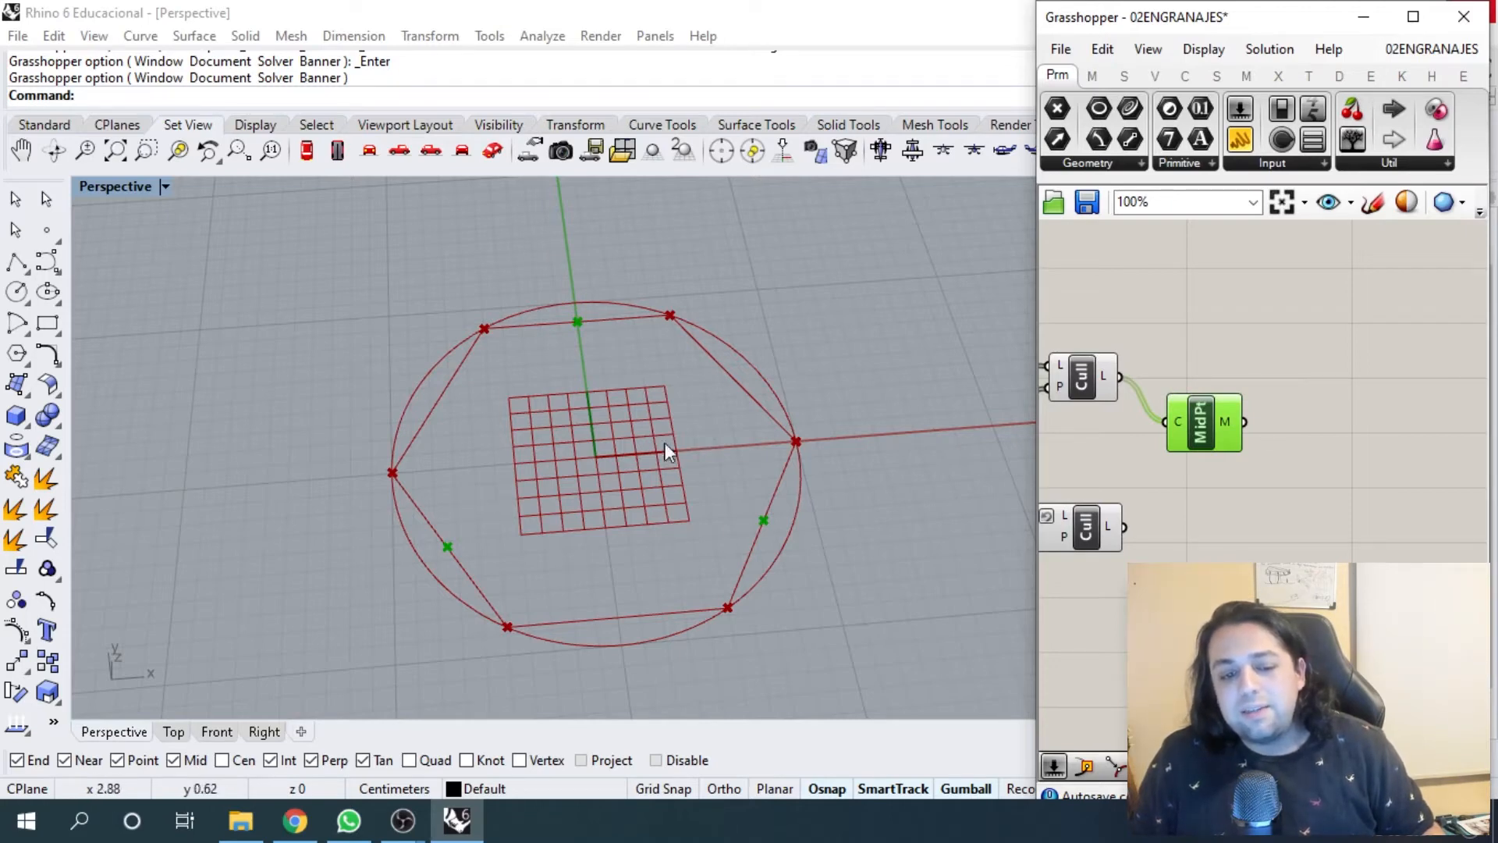
# - Add a Curve Closest Point component after the MidPt component
pyautogui.moveTo(1352, 447); pyautogui.dragTo(1310, 495, button='right')
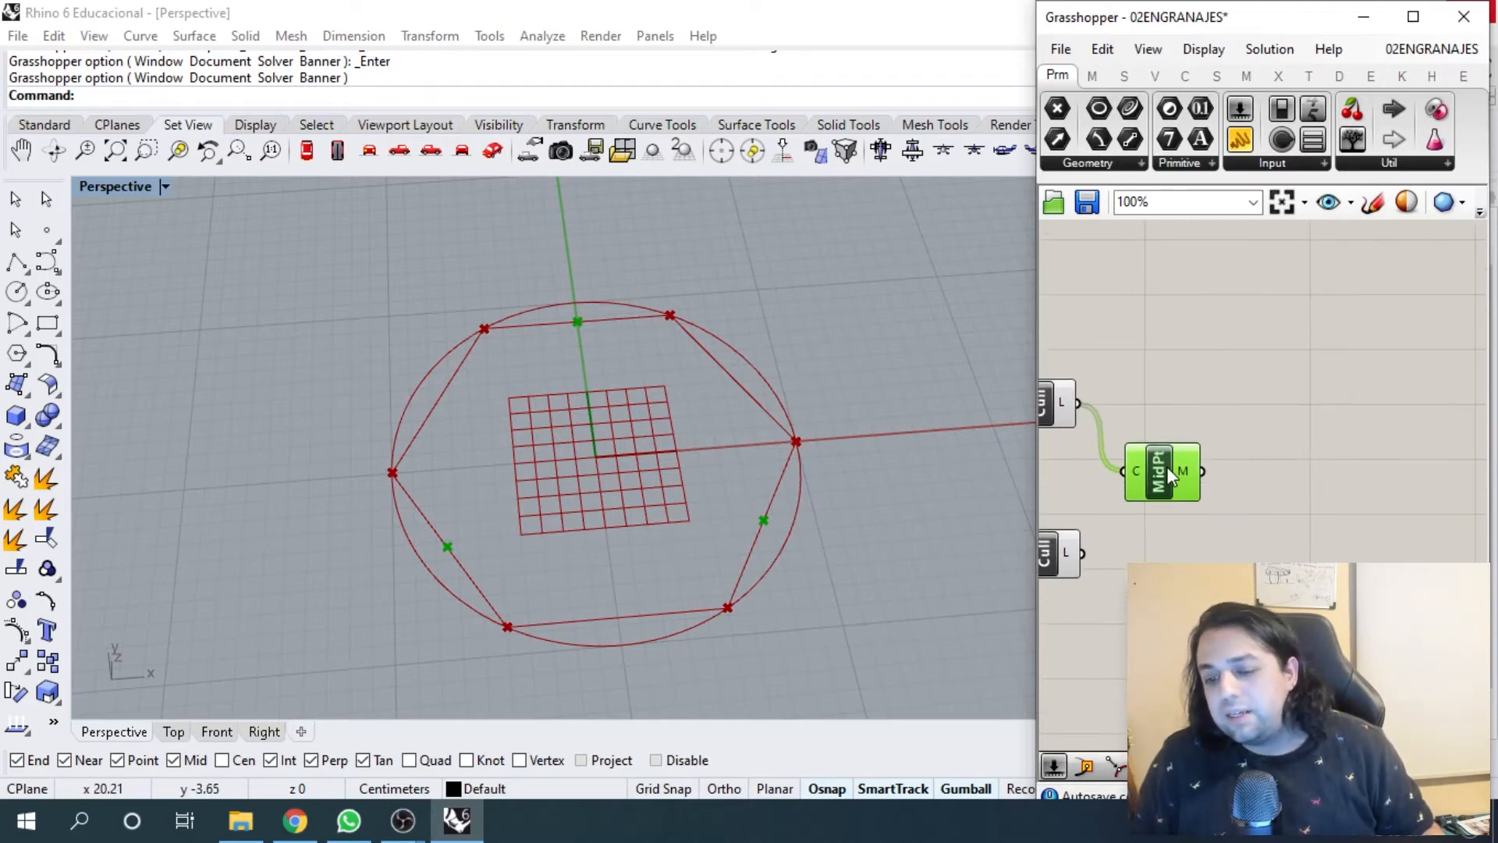
pyautogui.click(1267, 394)
pyautogui.doubleClick(1267, 390)
pyautogui.write('curvec')
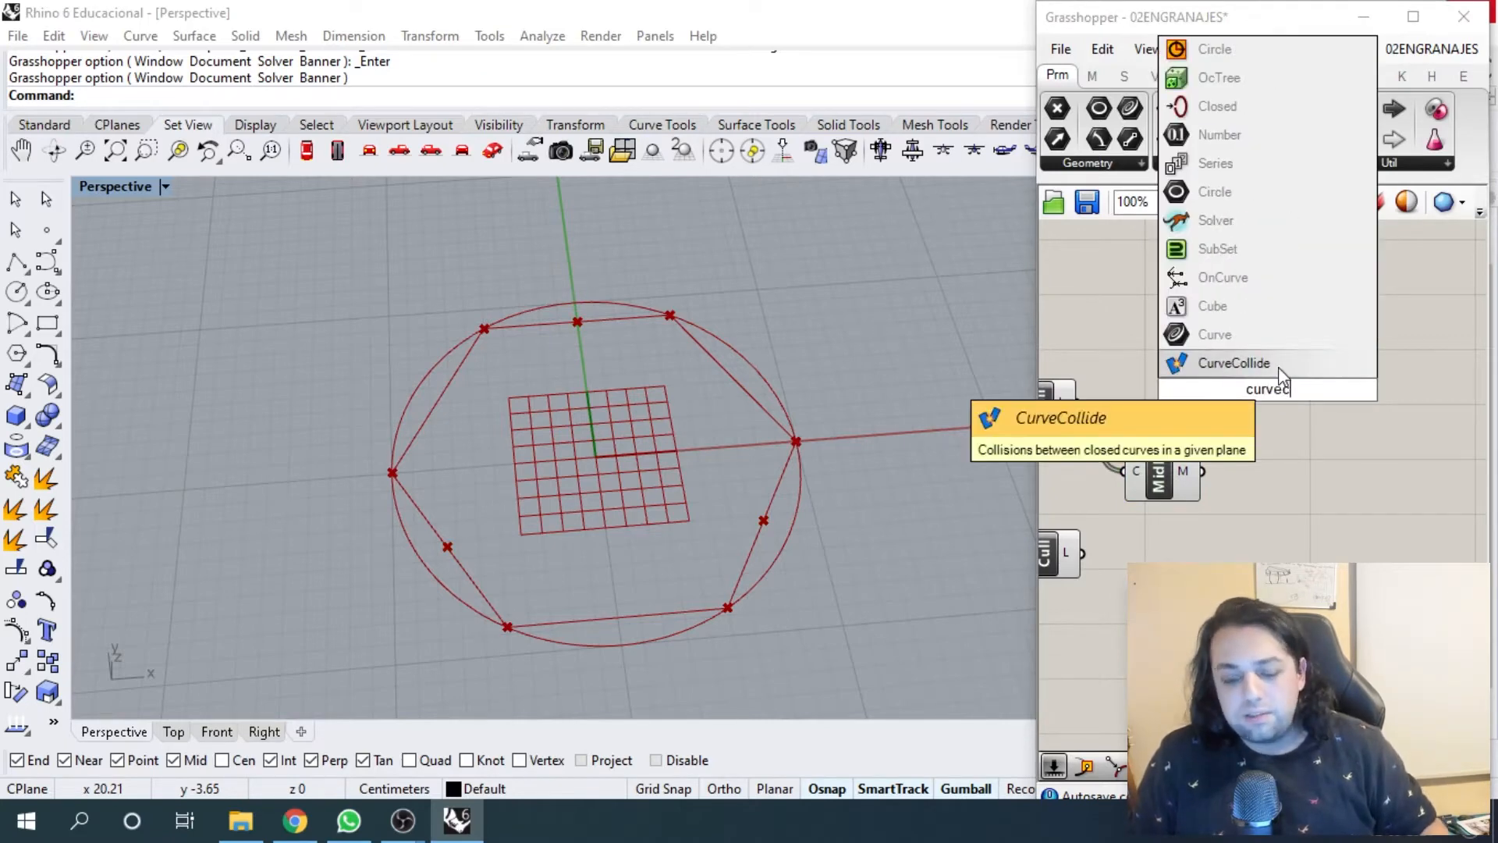
pyautogui.write('loset')
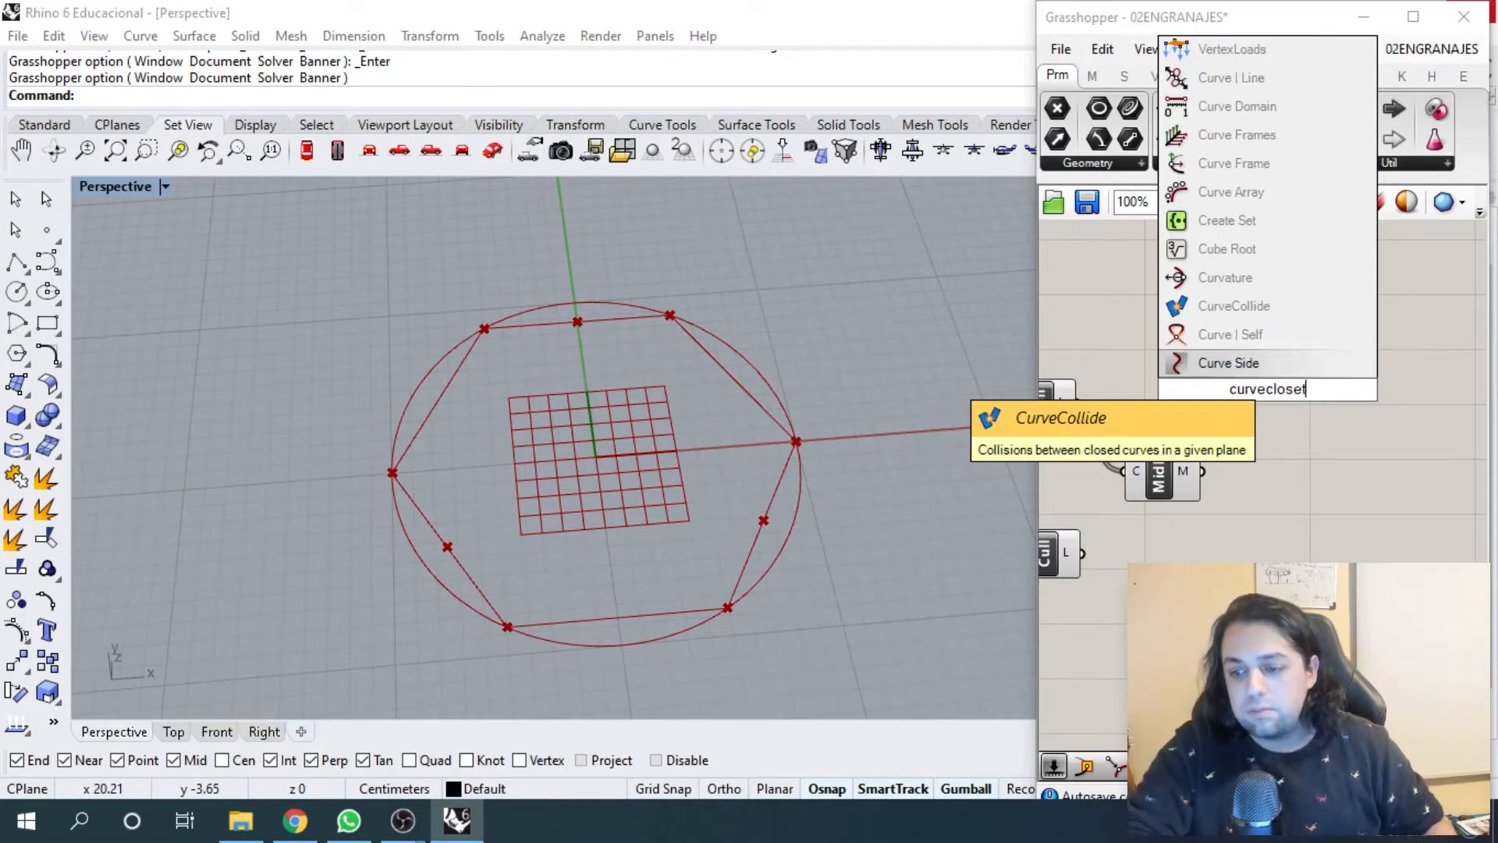
pyautogui.press('BackSpace')
pyautogui.write('st poim')
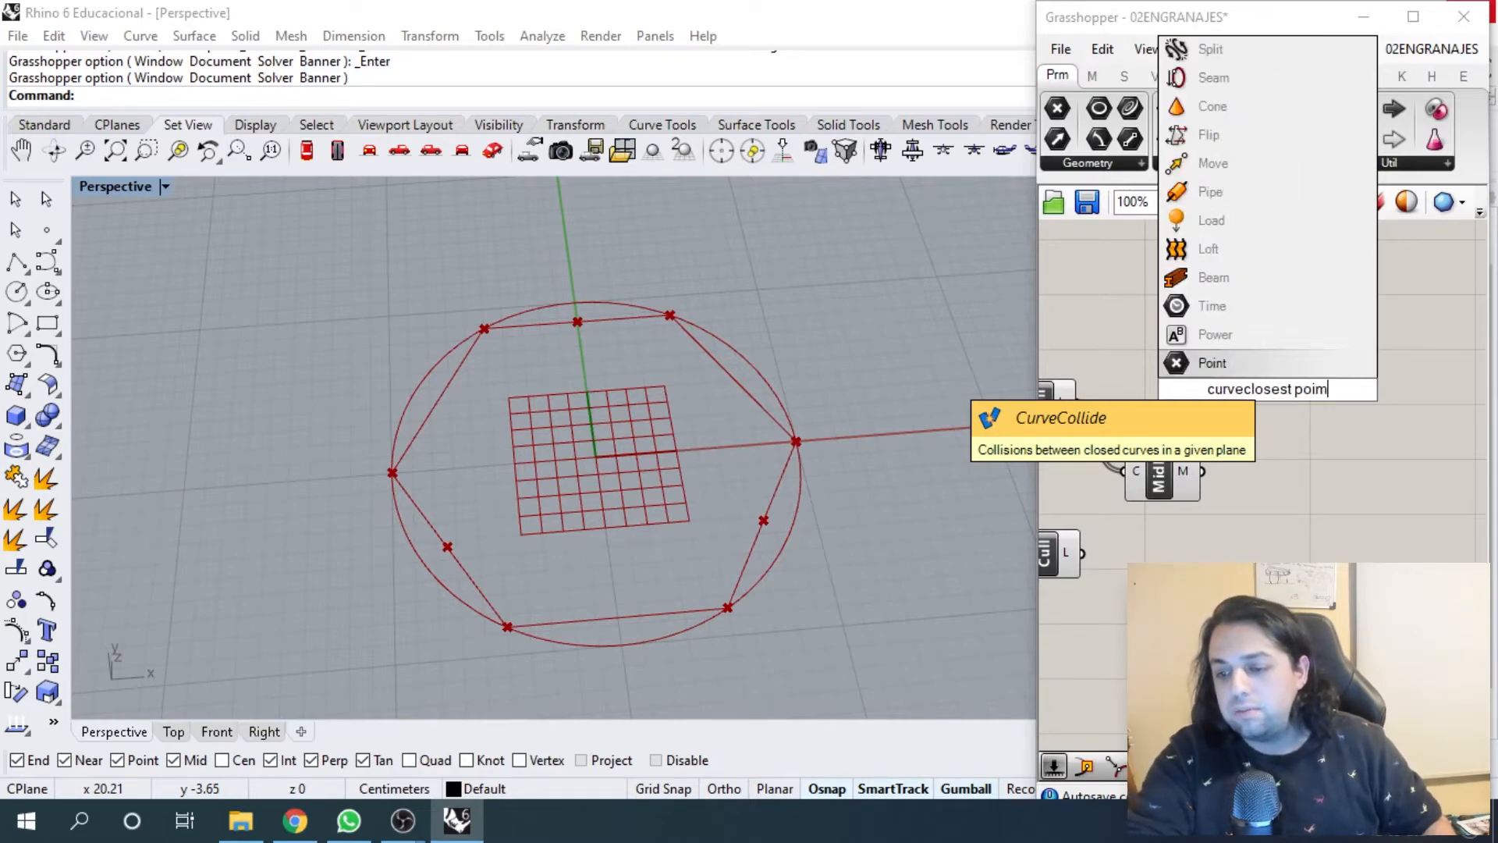
pyautogui.press('BackSpace')
pyautogui.write('nt')
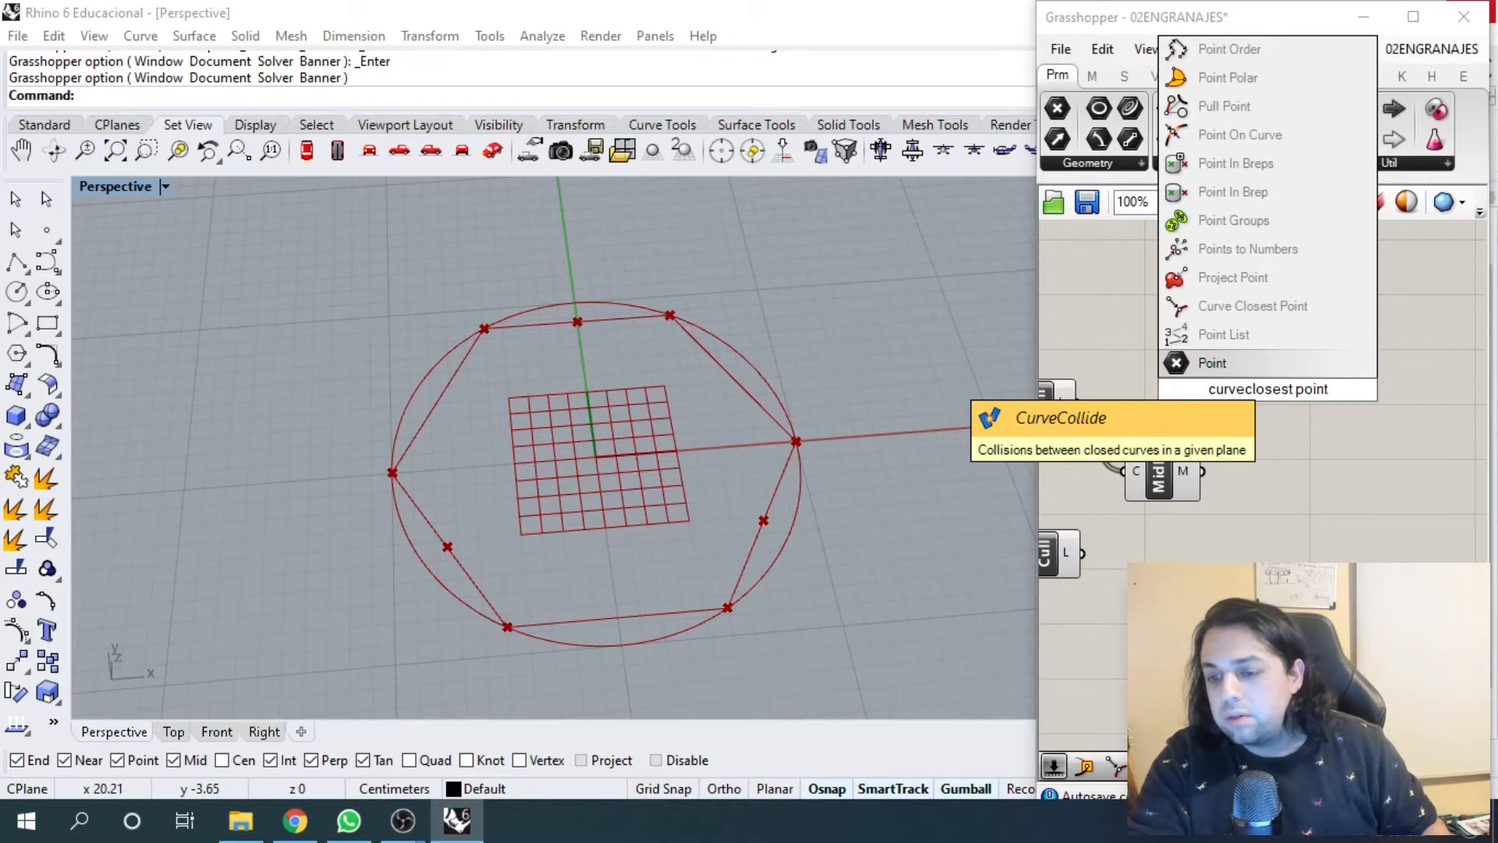
pyautogui.click(1275, 308)
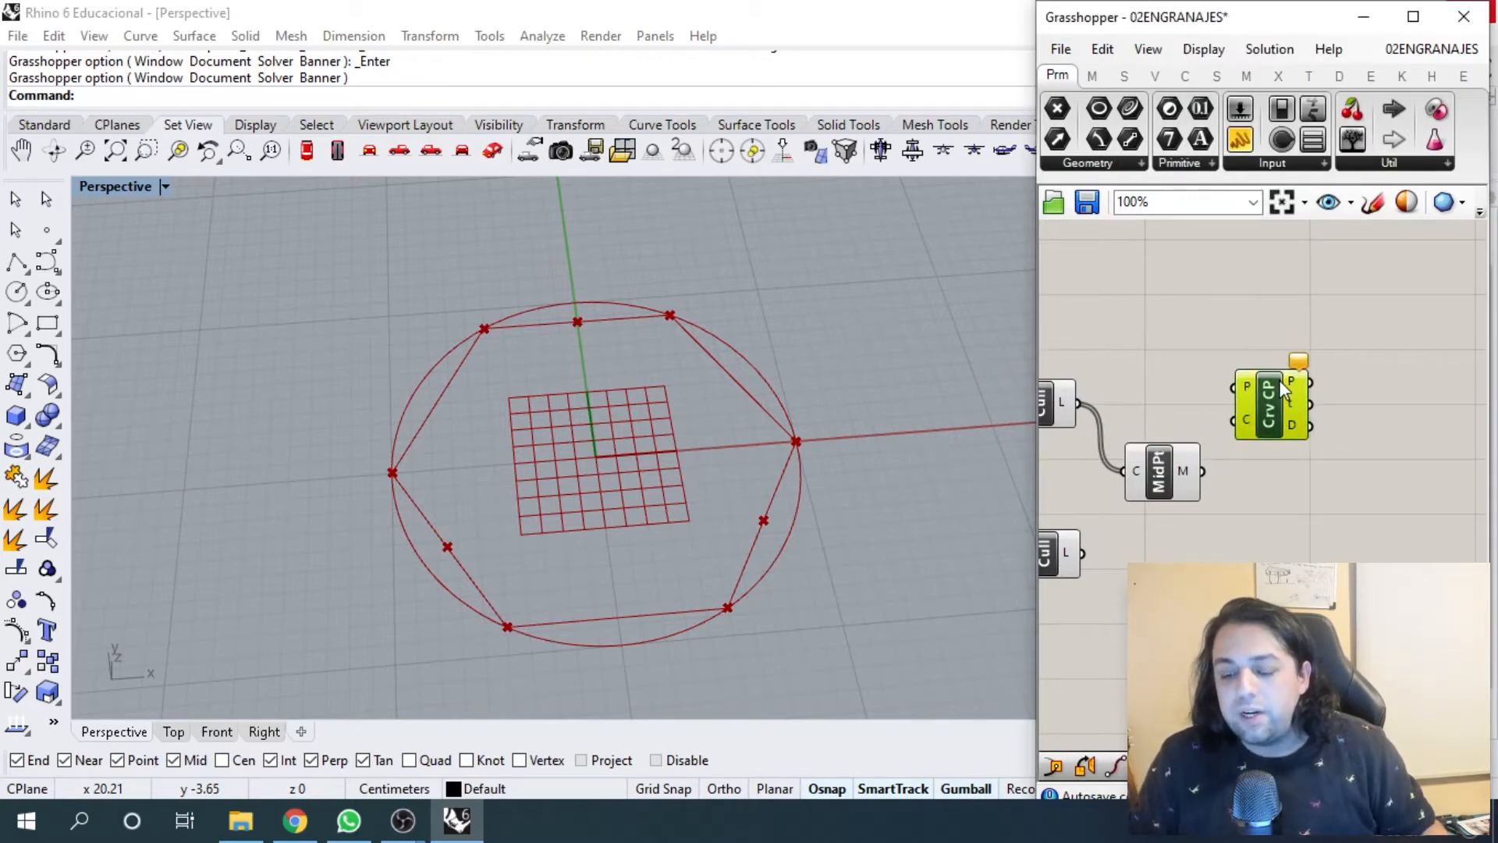
pyautogui.moveTo(1280, 381); pyautogui.dragTo(1285, 382)
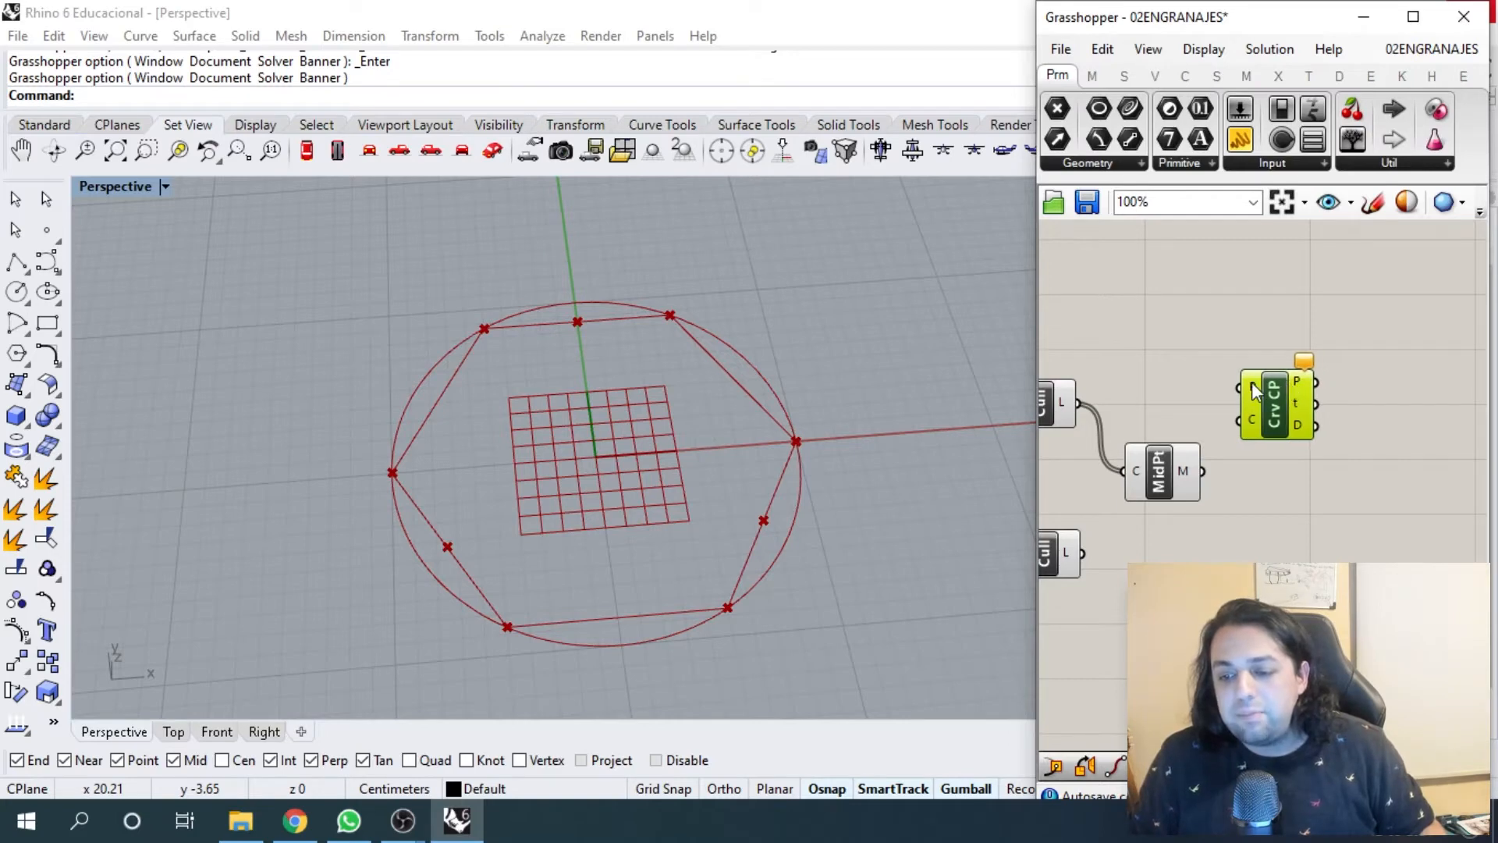
# - Connect MidPt's M output to Curve Closest Point's P input and the upper Cull's L output to its C input
pyautogui.moveTo(1254, 390)
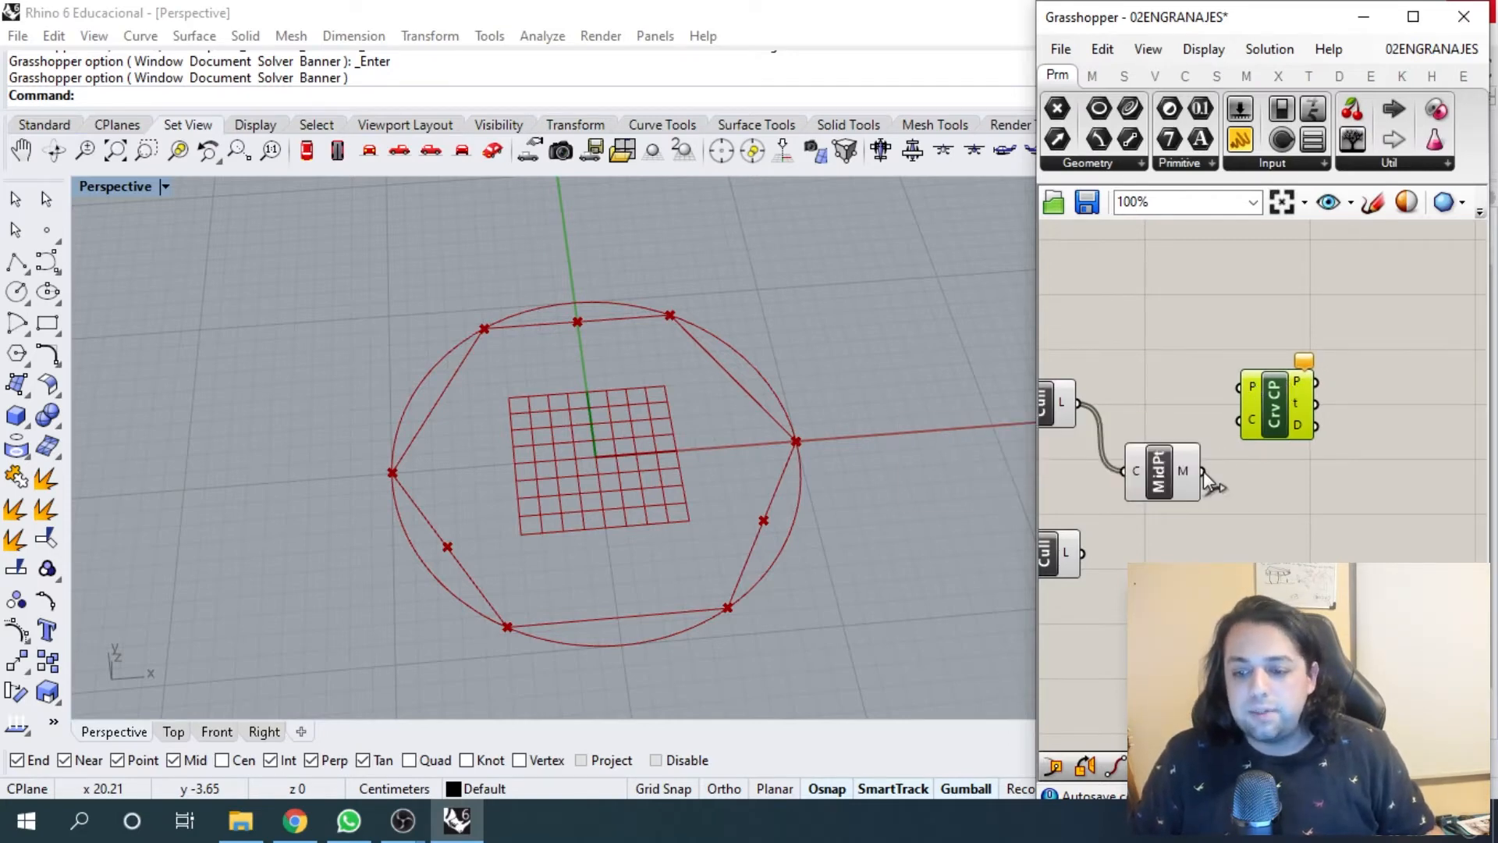
pyautogui.moveTo(1203, 470); pyautogui.dragTo(1221, 391)
pyautogui.moveTo(1189, 443); pyautogui.dragTo(1223, 447, button='right')
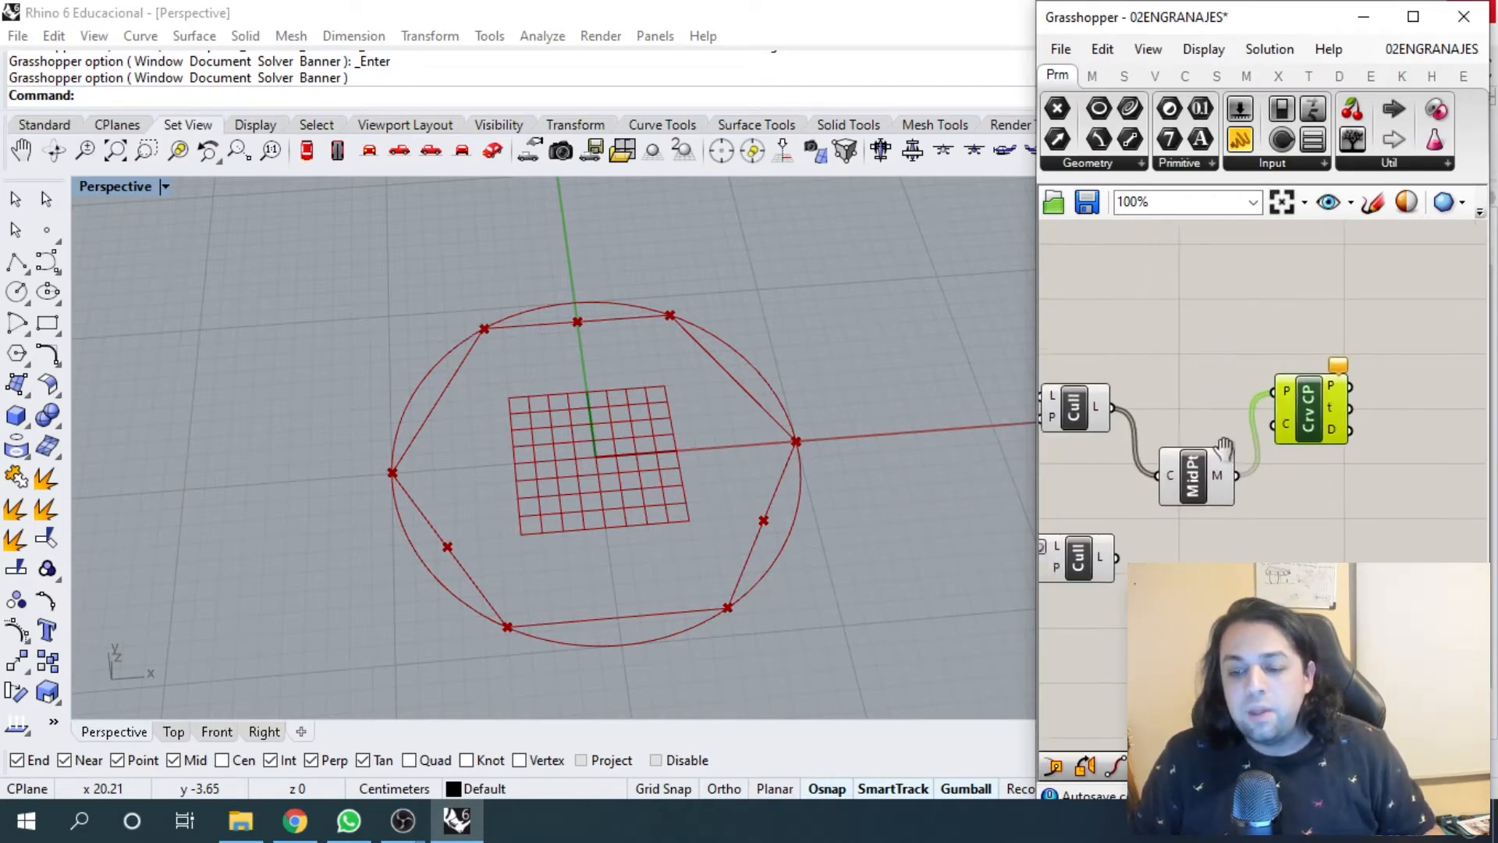
pyautogui.moveTo(1285, 428); pyautogui.dragTo(1113, 406)
pyautogui.click(1314, 408)
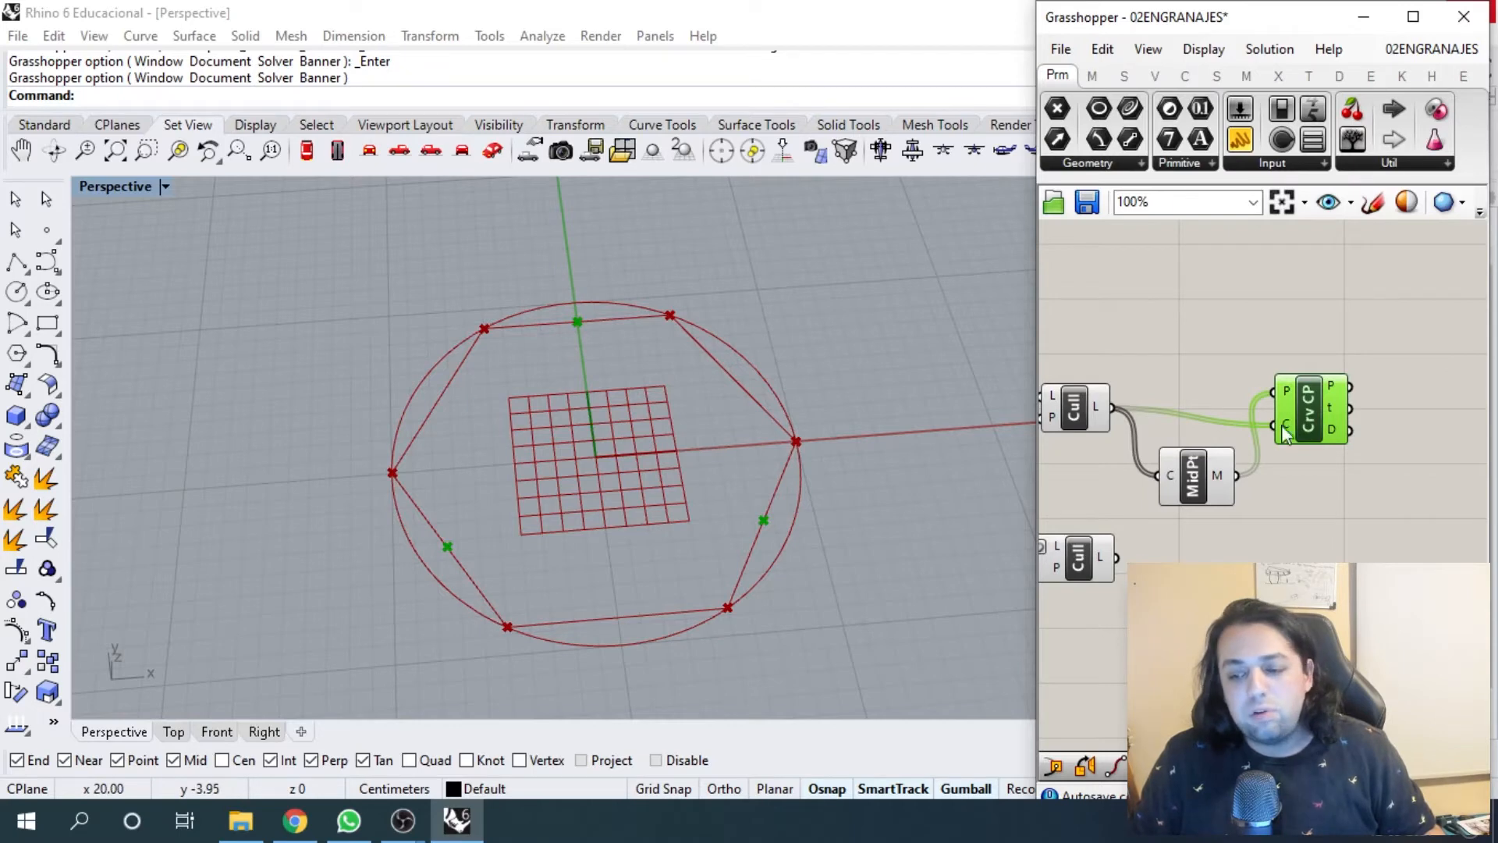
# - Add a Perp Frame component and place it beside the Curve Closest Point component
pyautogui.scroll(3, 1278, 358)
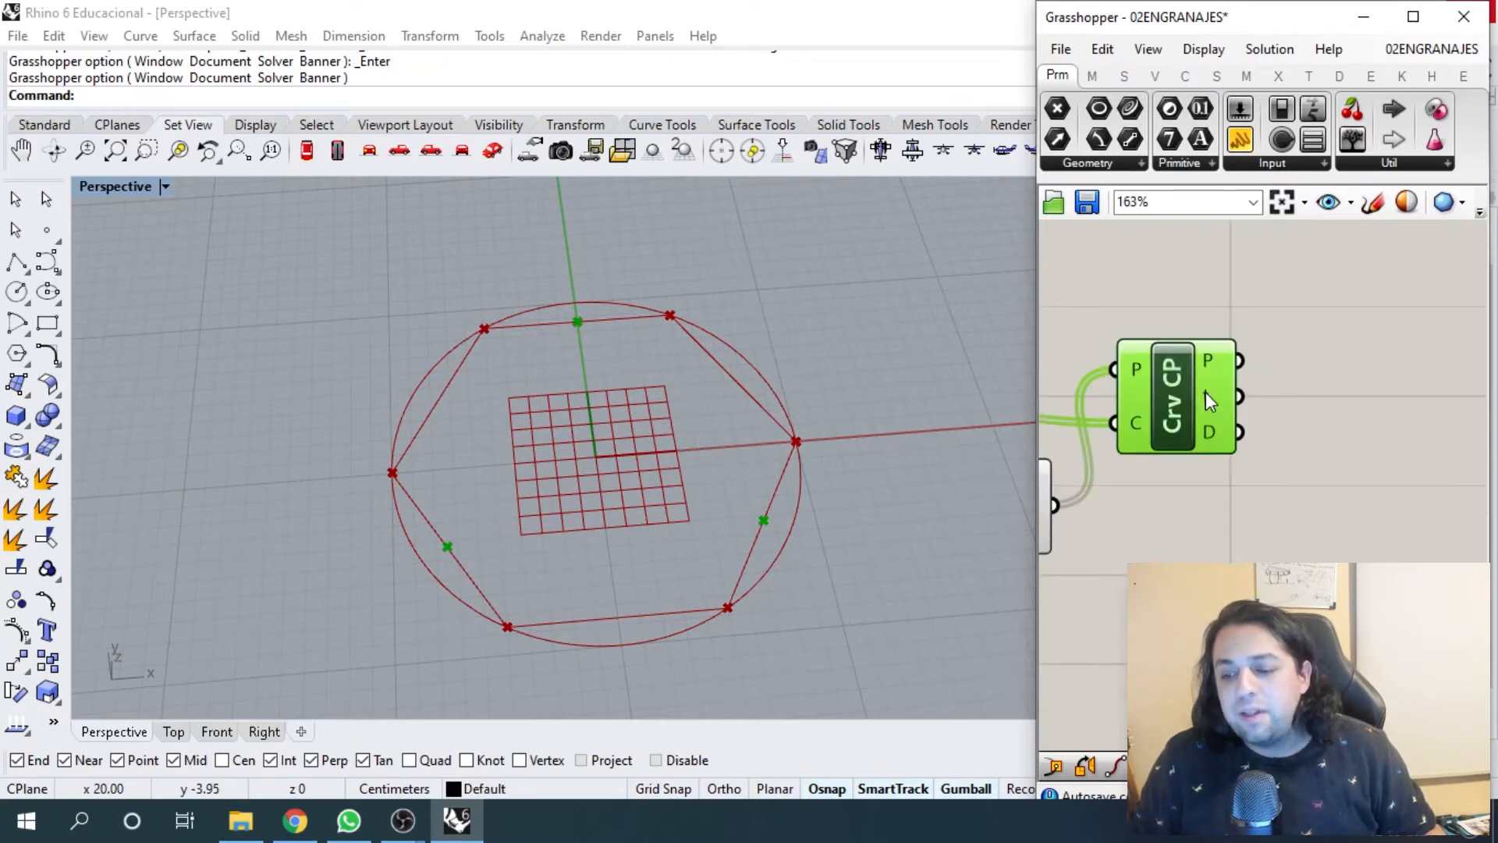
pyautogui.scroll(-2, 1212, 406)
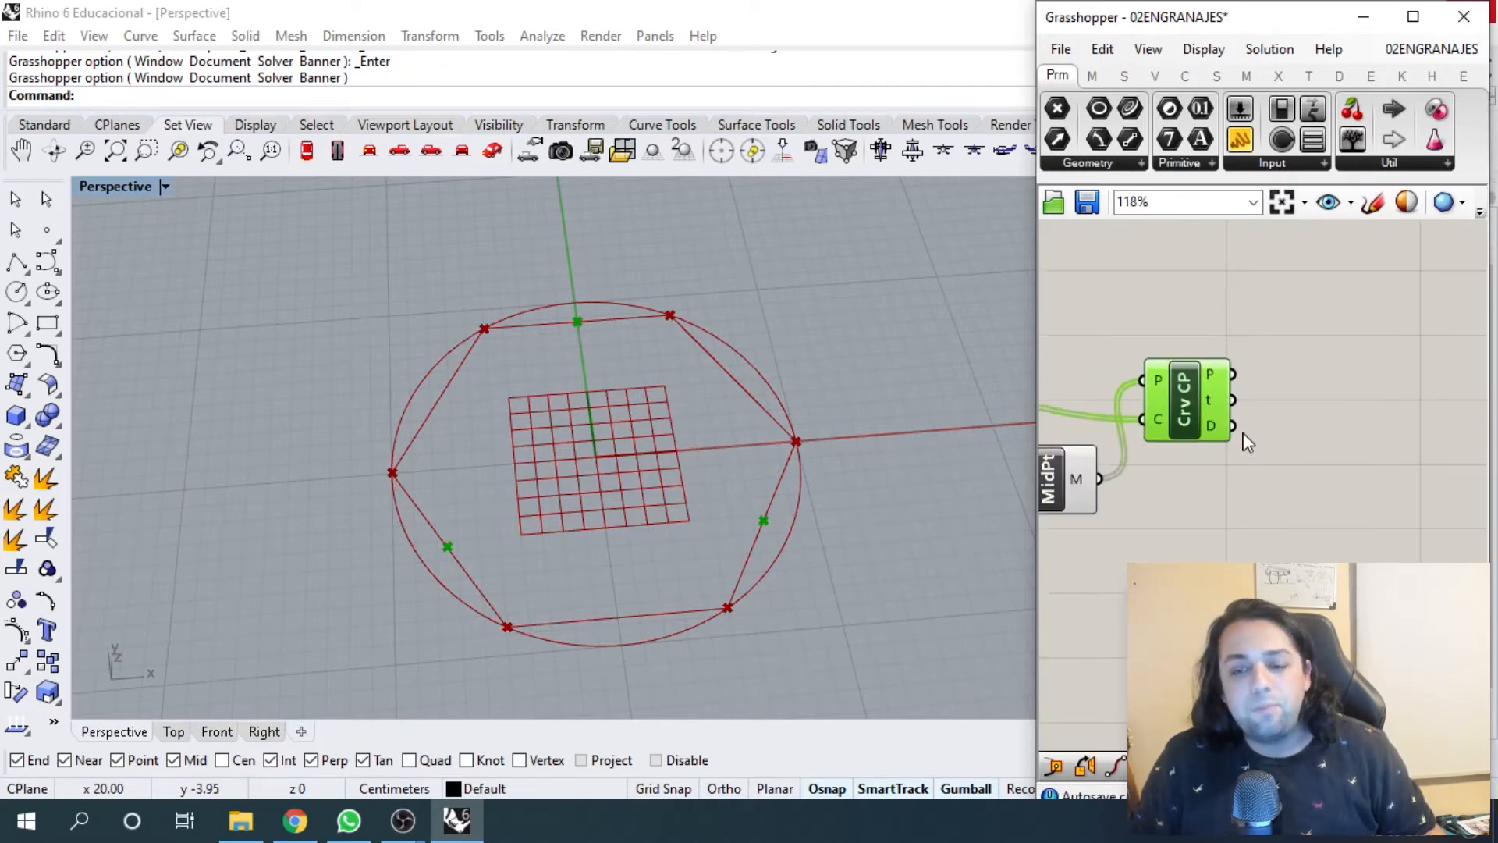
pyautogui.scroll(-2, 1268, 435)
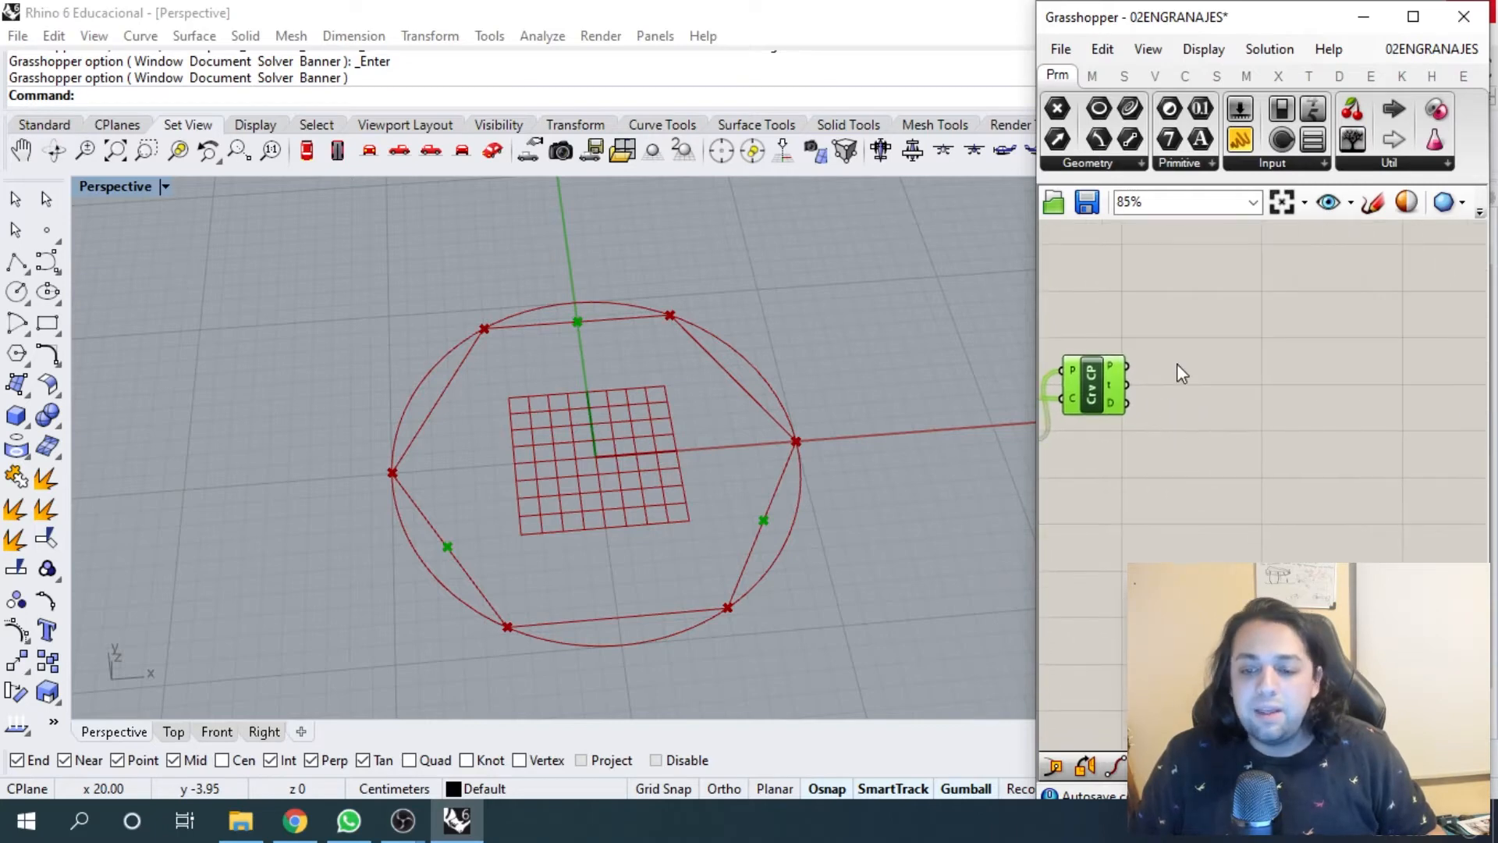
pyautogui.doubleClick(1218, 388)
pyautogui.write('perp')
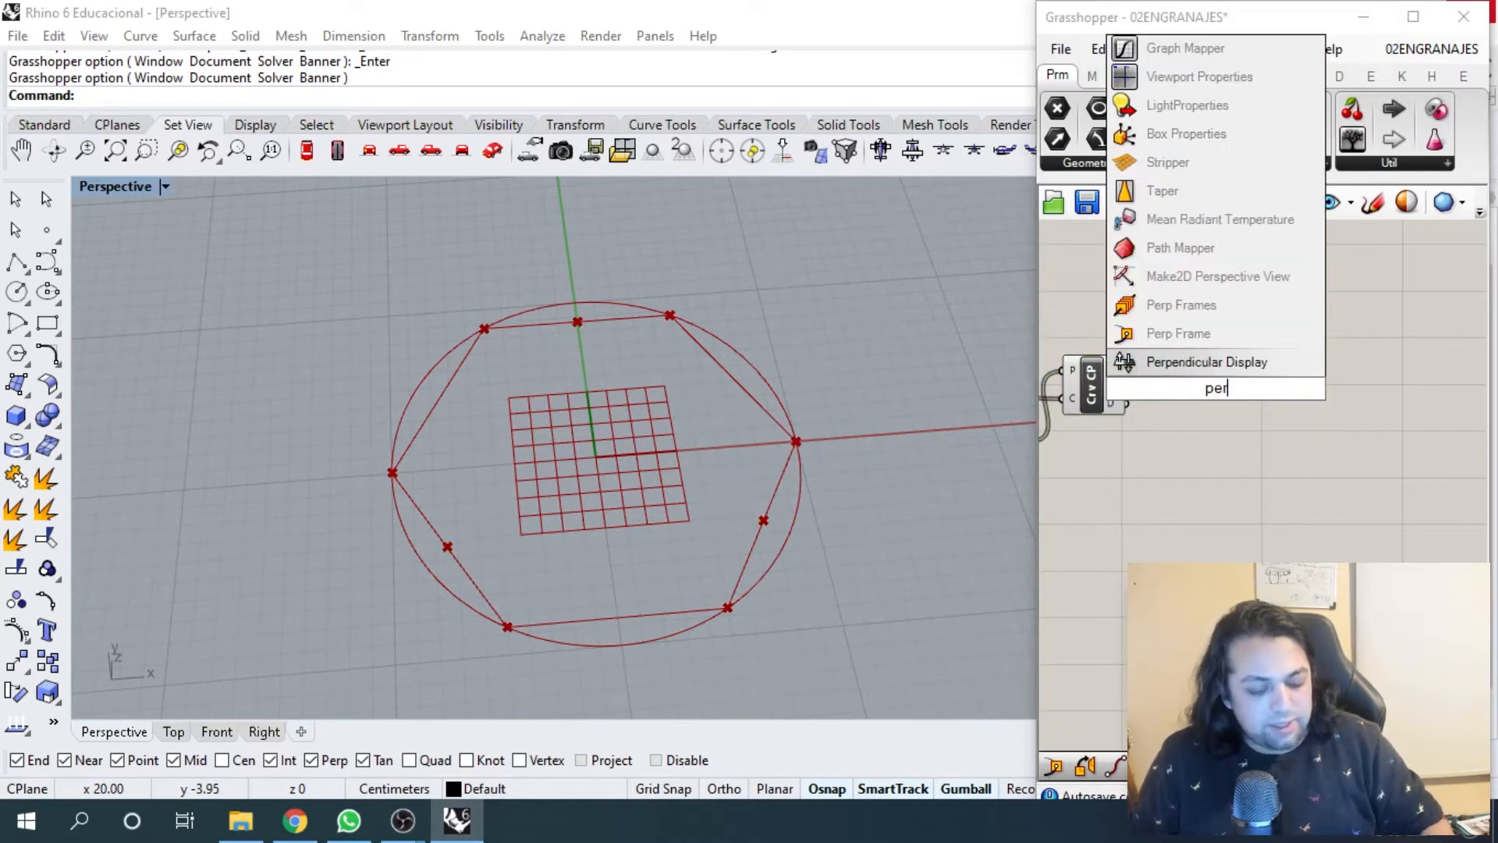
pyautogui.click(1184, 344)
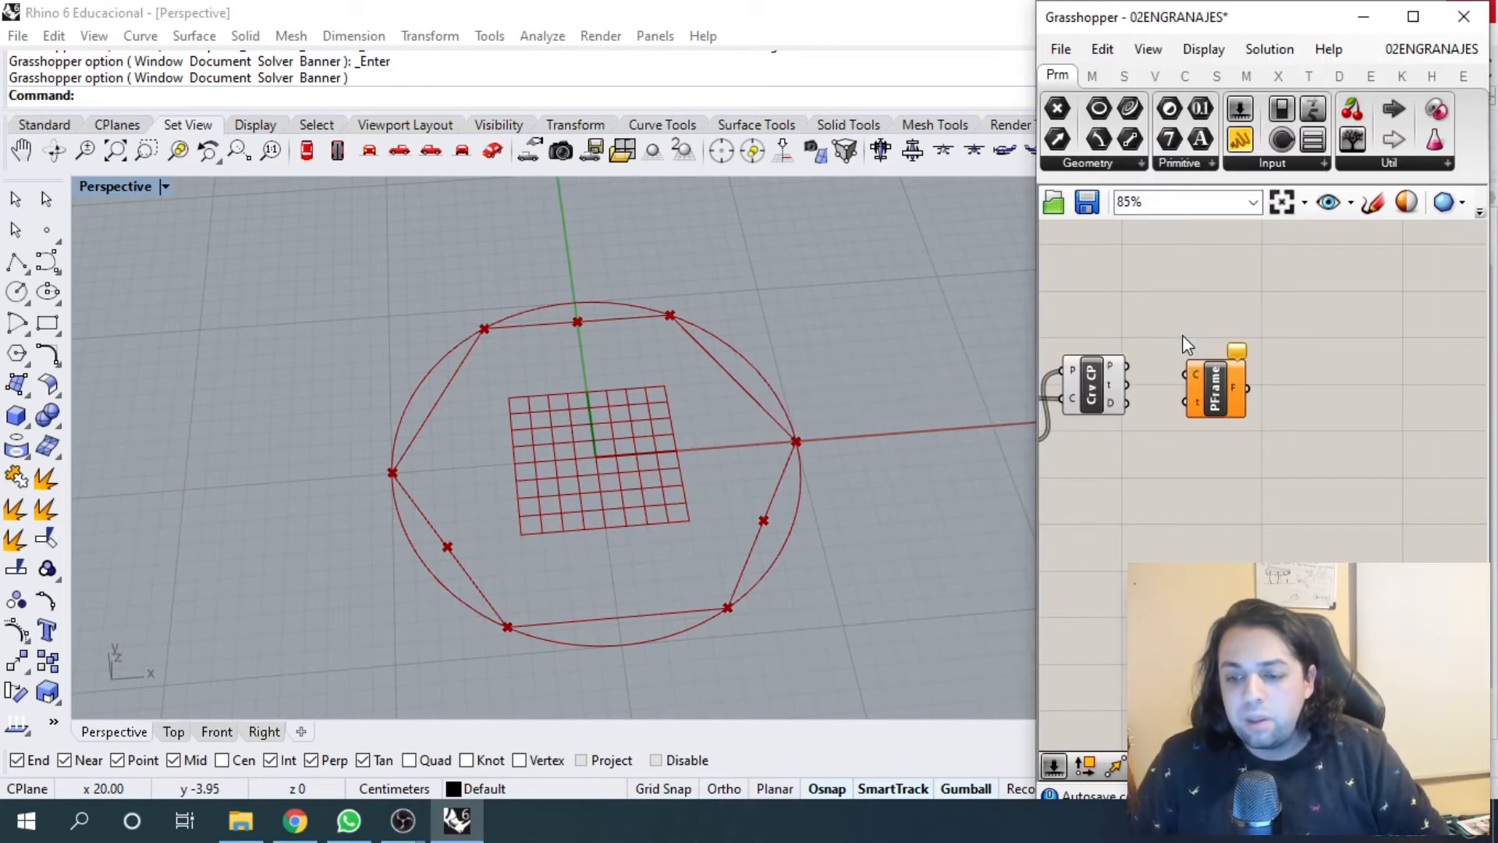
pyautogui.click(1200, 388)
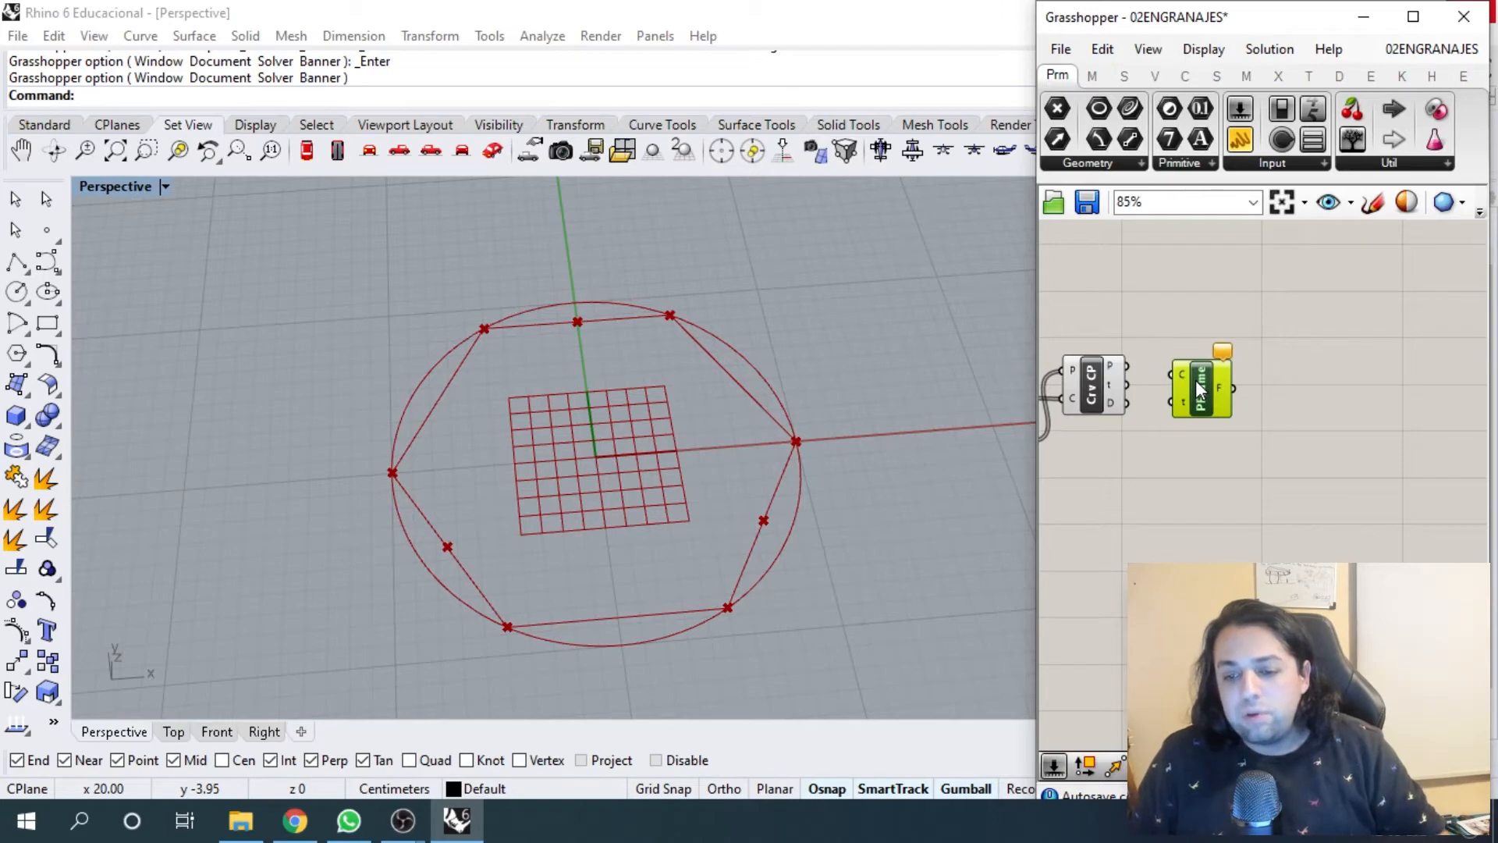
# - Connect the upper Cull's L output to Perp Frame's C input and Curve Closest Point's t output to its t input
pyautogui.scroll(-2, 1185, 382)
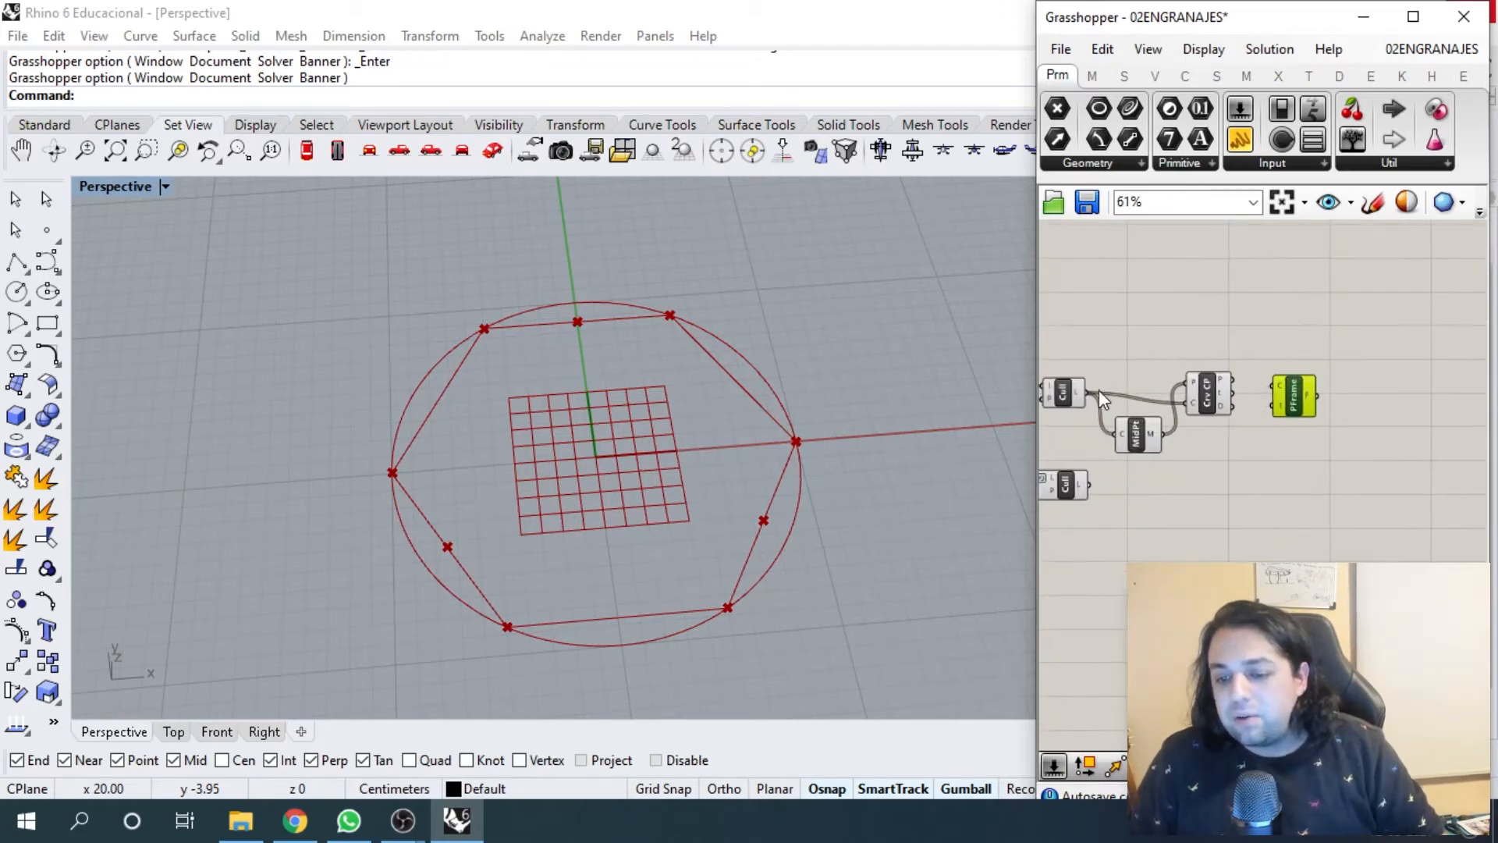
pyautogui.moveTo(1093, 394); pyautogui.dragTo(1298, 396)
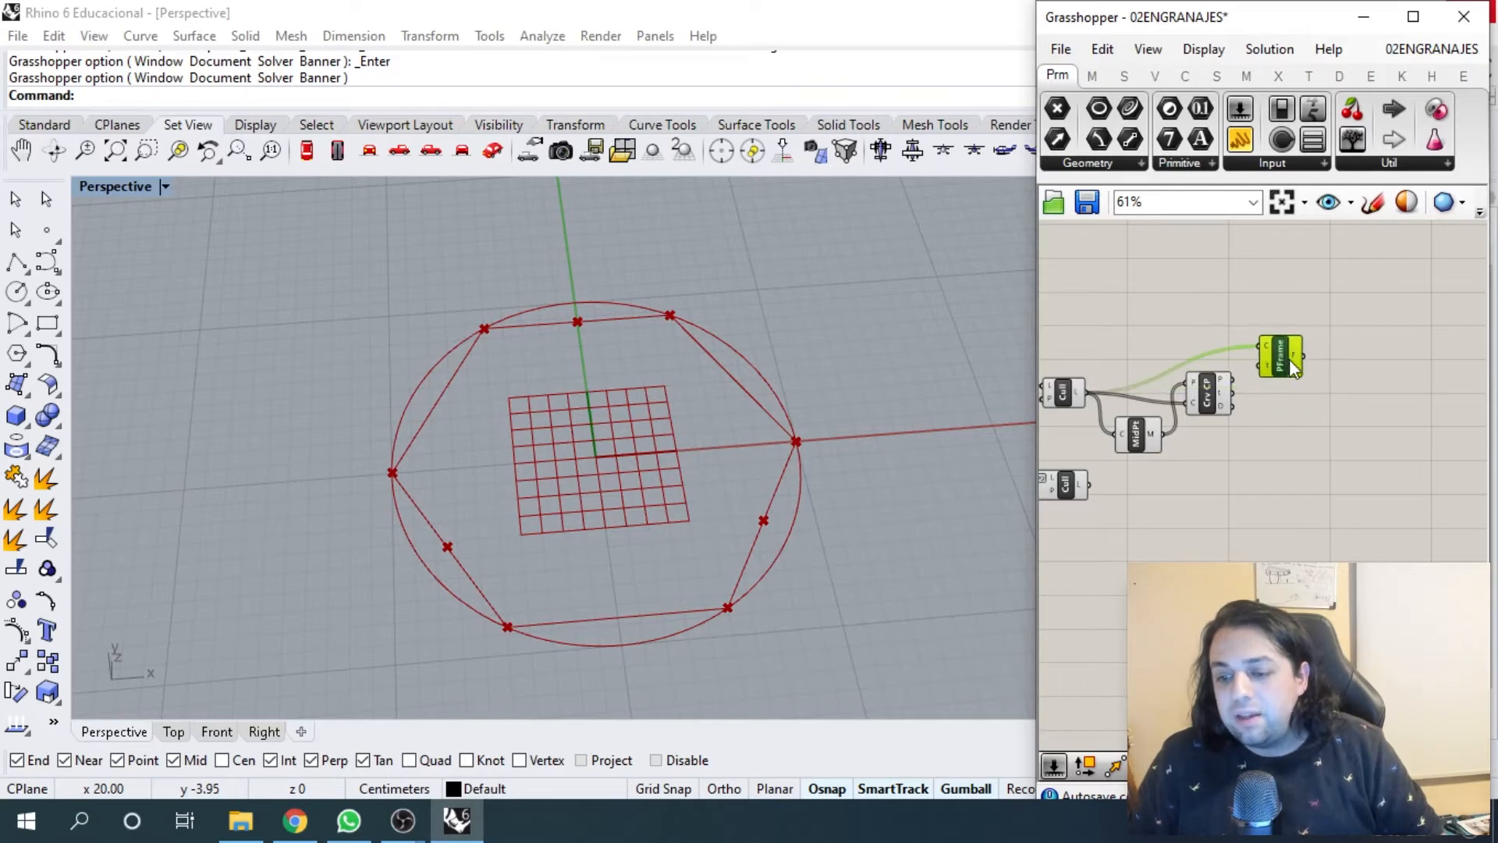
pyautogui.scroll(5, 1289, 359)
pyautogui.moveTo(1155, 495); pyautogui.dragTo(1127, 510, button='right')
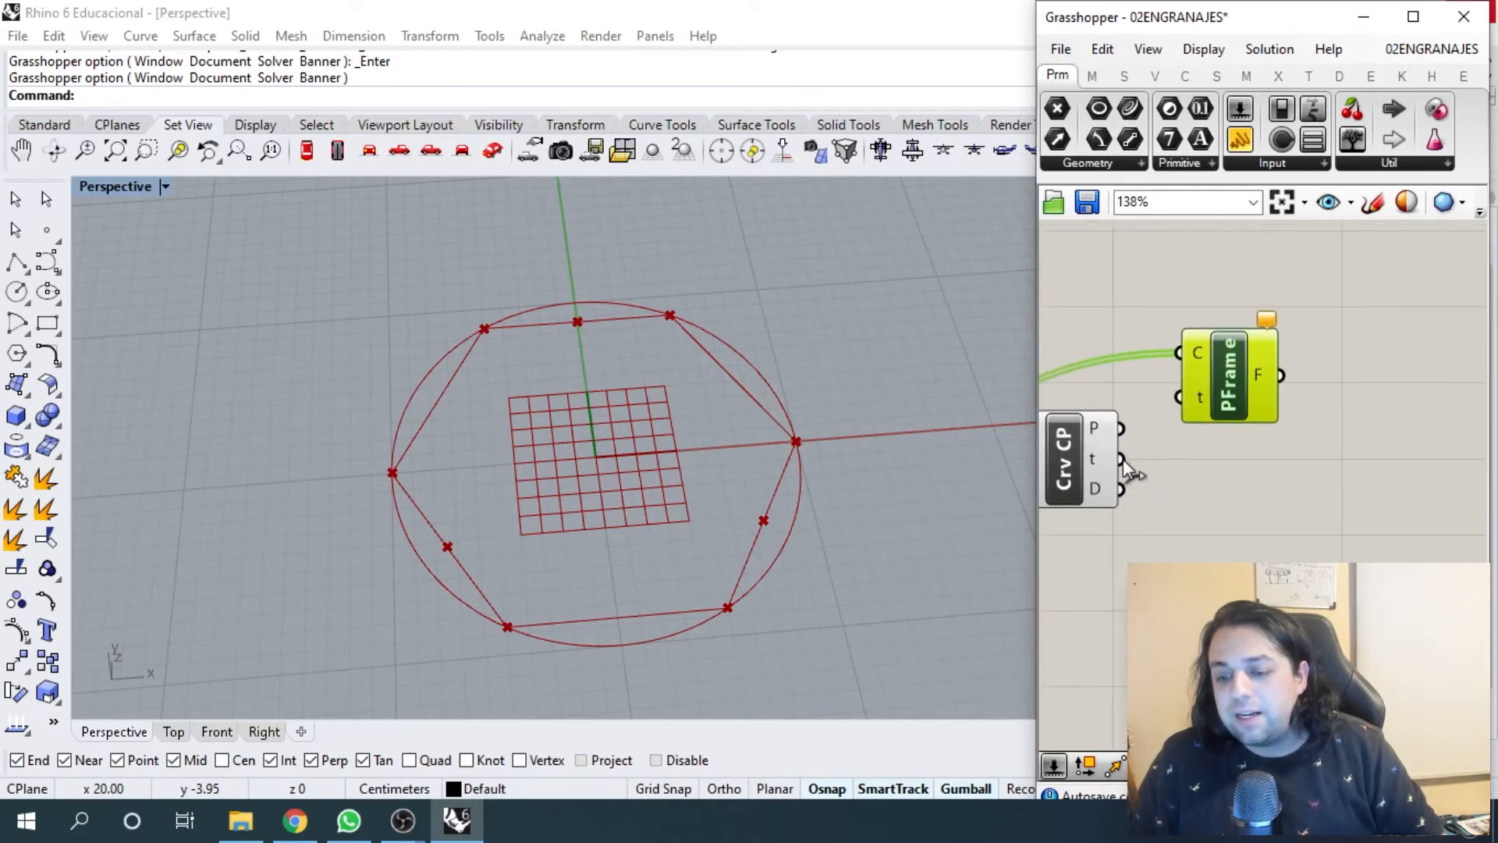
pyautogui.moveTo(1122, 459); pyautogui.dragTo(1250, 392)
pyautogui.click(1185, 503)
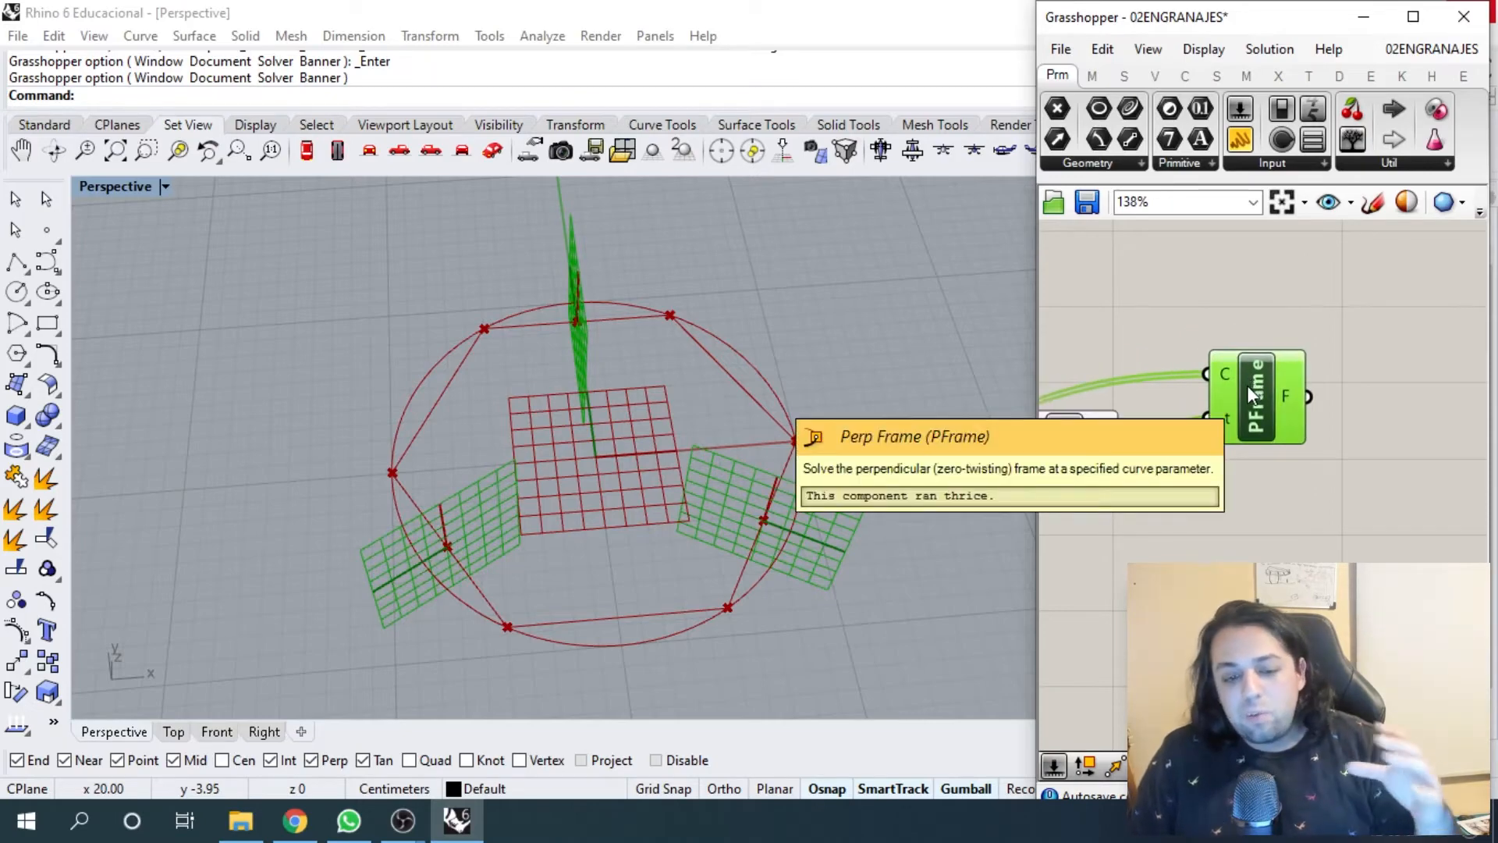
# - Examine the perpendicular frames at the segment midpoints in the Perspective viewport
pyautogui.moveTo(726, 507); pyautogui.dragTo(792, 555, button='right')
pyautogui.scroll(3, 668, 624)
pyautogui.scroll(-4, 763, 550)
pyautogui.scroll(-2, 761, 548)
pyautogui.scroll(5, 757, 538)
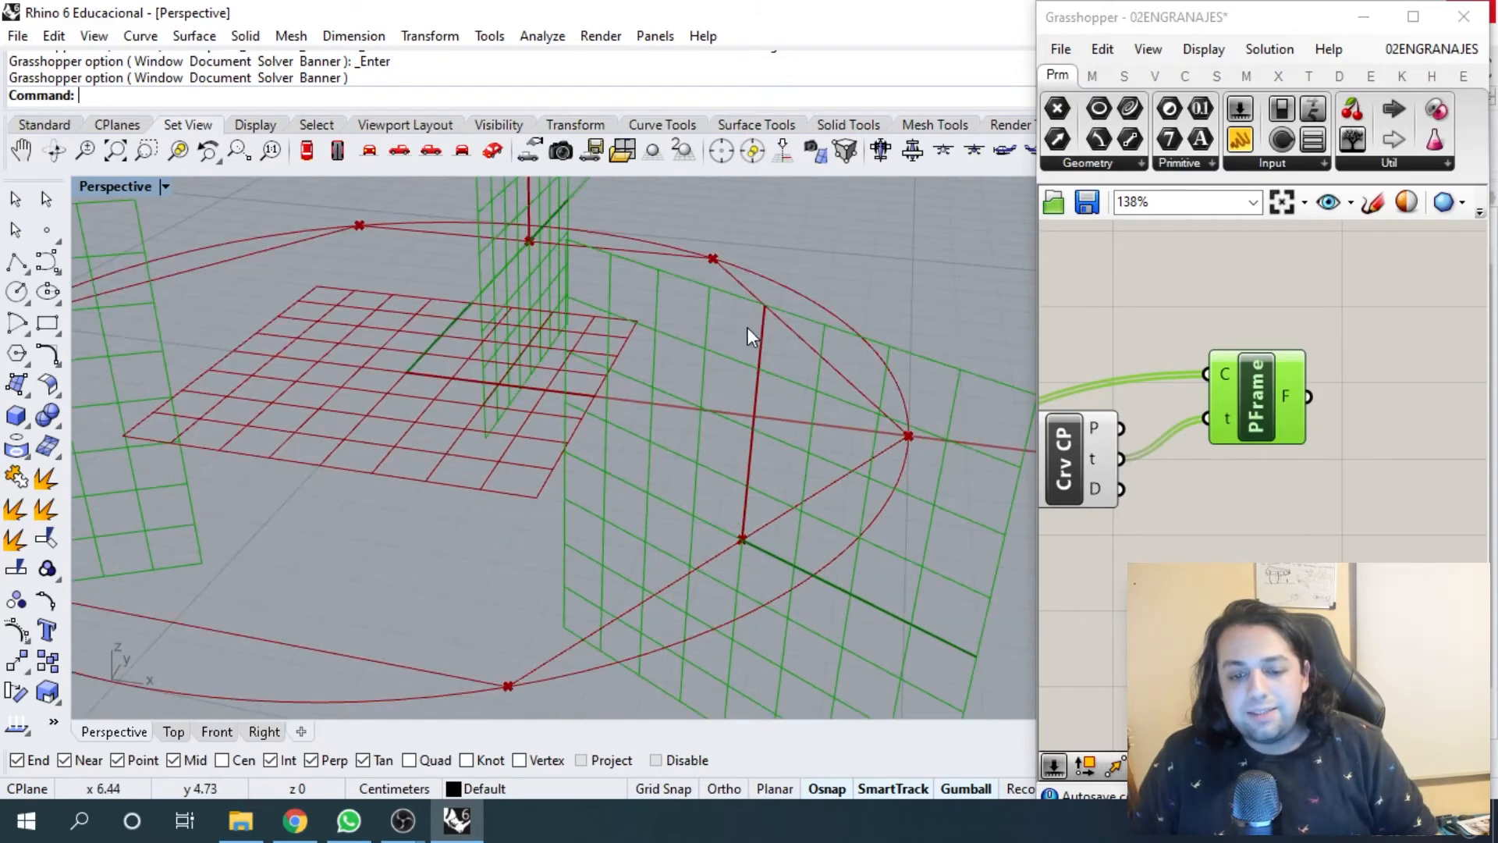
pyautogui.scroll(-3, 725, 406)
pyautogui.scroll(-3, 746, 470)
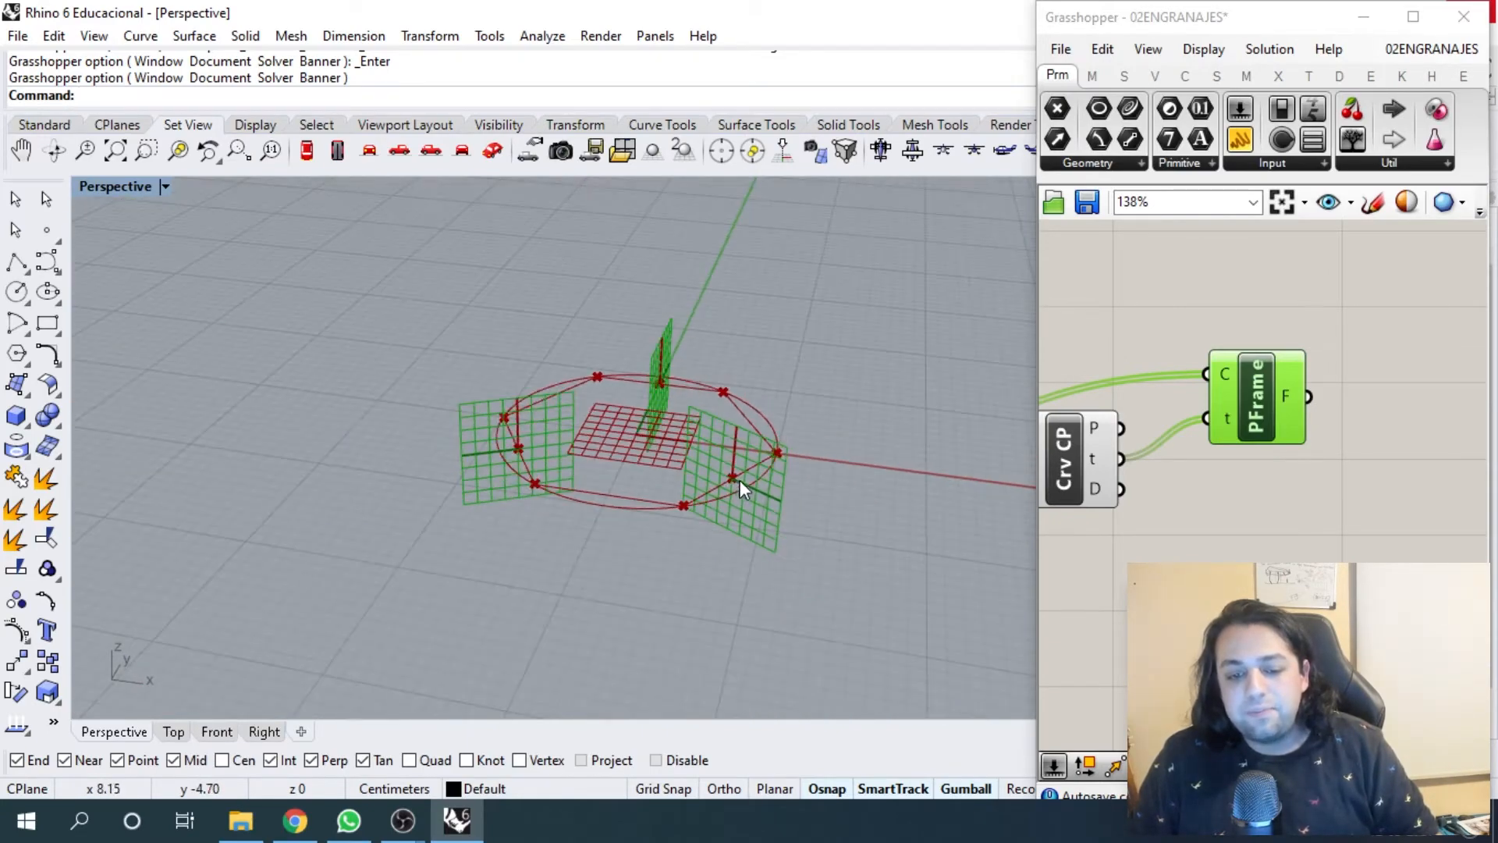
pyautogui.scroll(1, 642, 451)
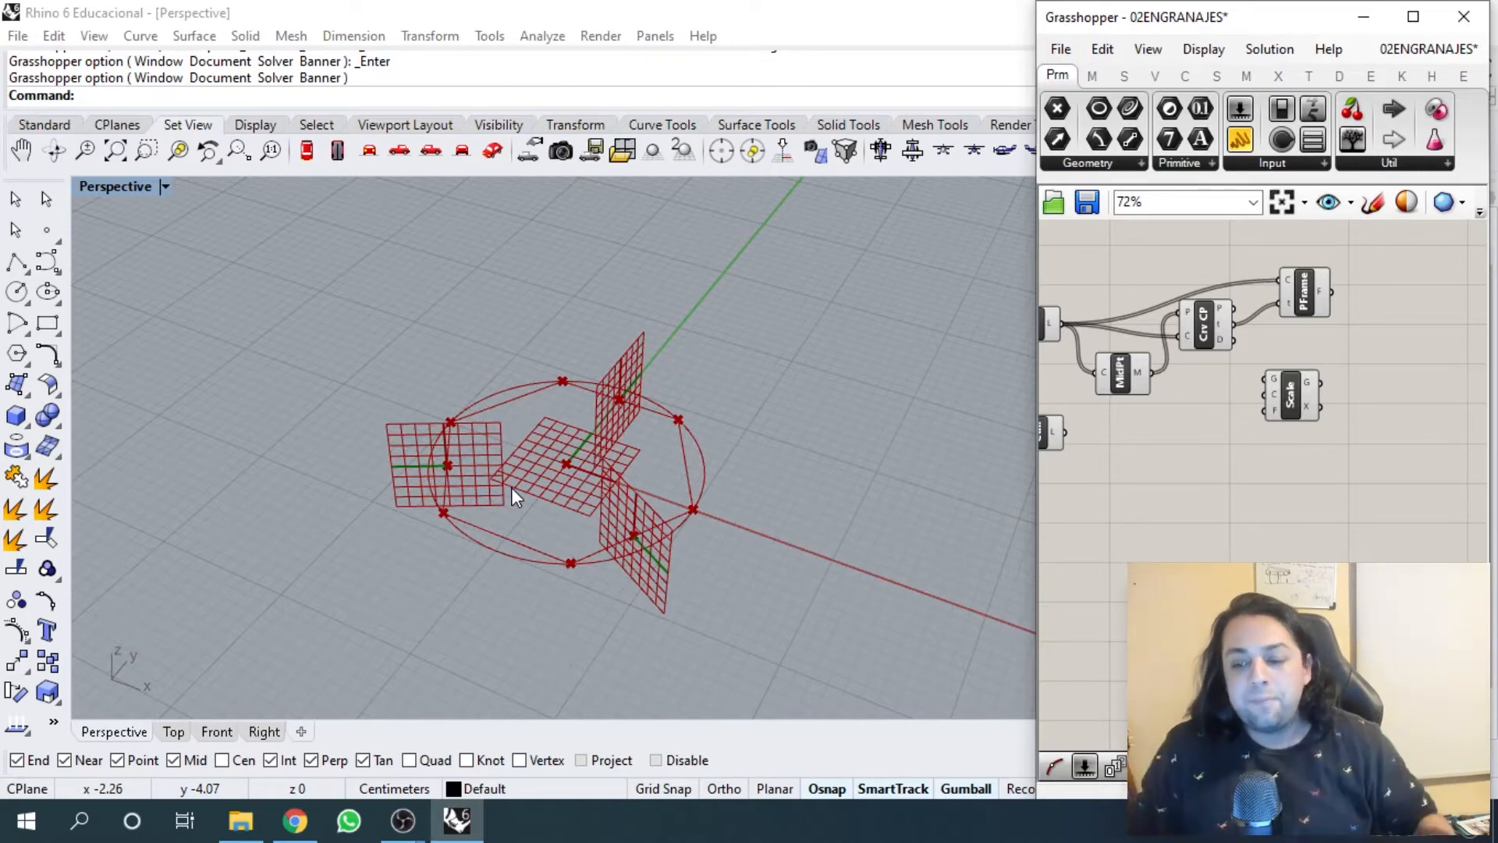
# - Delete the existing Scale component and add a new uniform Scale component below the Perp Frame component
pyautogui.moveTo(1281, 403); pyautogui.dragTo(1195, 428, button='right')
pyautogui.scroll(2, 1196, 428)
pyautogui.moveTo(1218, 410); pyautogui.dragTo(1251, 423)
pyautogui.press('Delete')
pyautogui.moveTo(1240, 436); pyautogui.dragTo(1230, 493, button='right')
pyautogui.doubleClick(1267, 457)
pyautogui.write('scale')
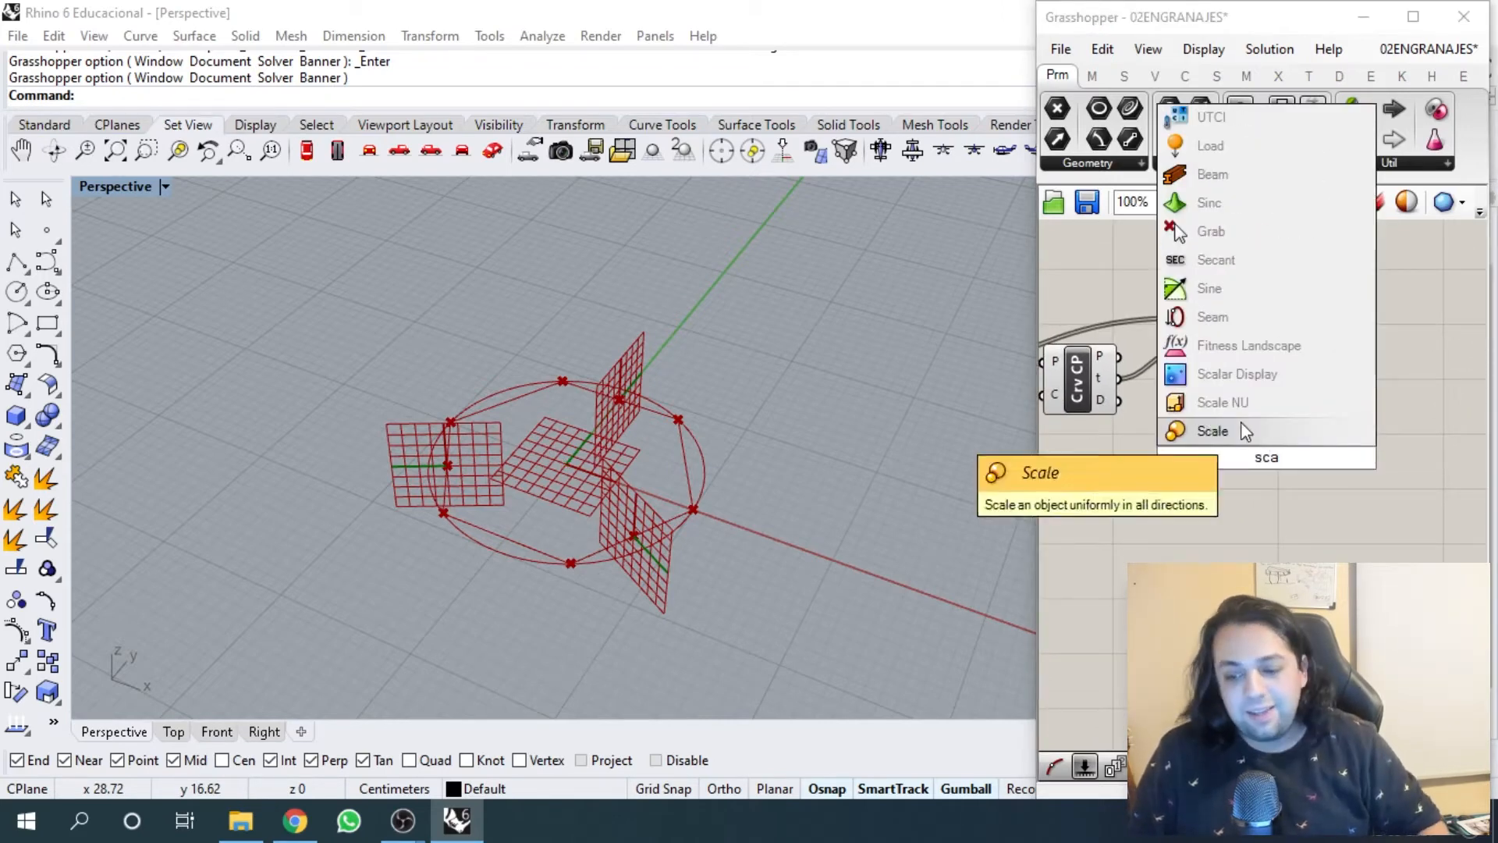
pyautogui.click(1241, 422)
pyautogui.scroll(1, 1262, 450)
pyautogui.moveTo(1262, 454); pyautogui.dragTo(1230, 469)
# - Connect the upper Cull's L output to Scale's G input
pyautogui.scroll(-2, 1230, 469)
pyautogui.scroll(1, 1230, 469)
pyautogui.moveTo(1152, 441); pyautogui.dragTo(1280, 410, button='right')
pyautogui.scroll(-1, 1246, 451)
pyautogui.moveTo(1380, 446)
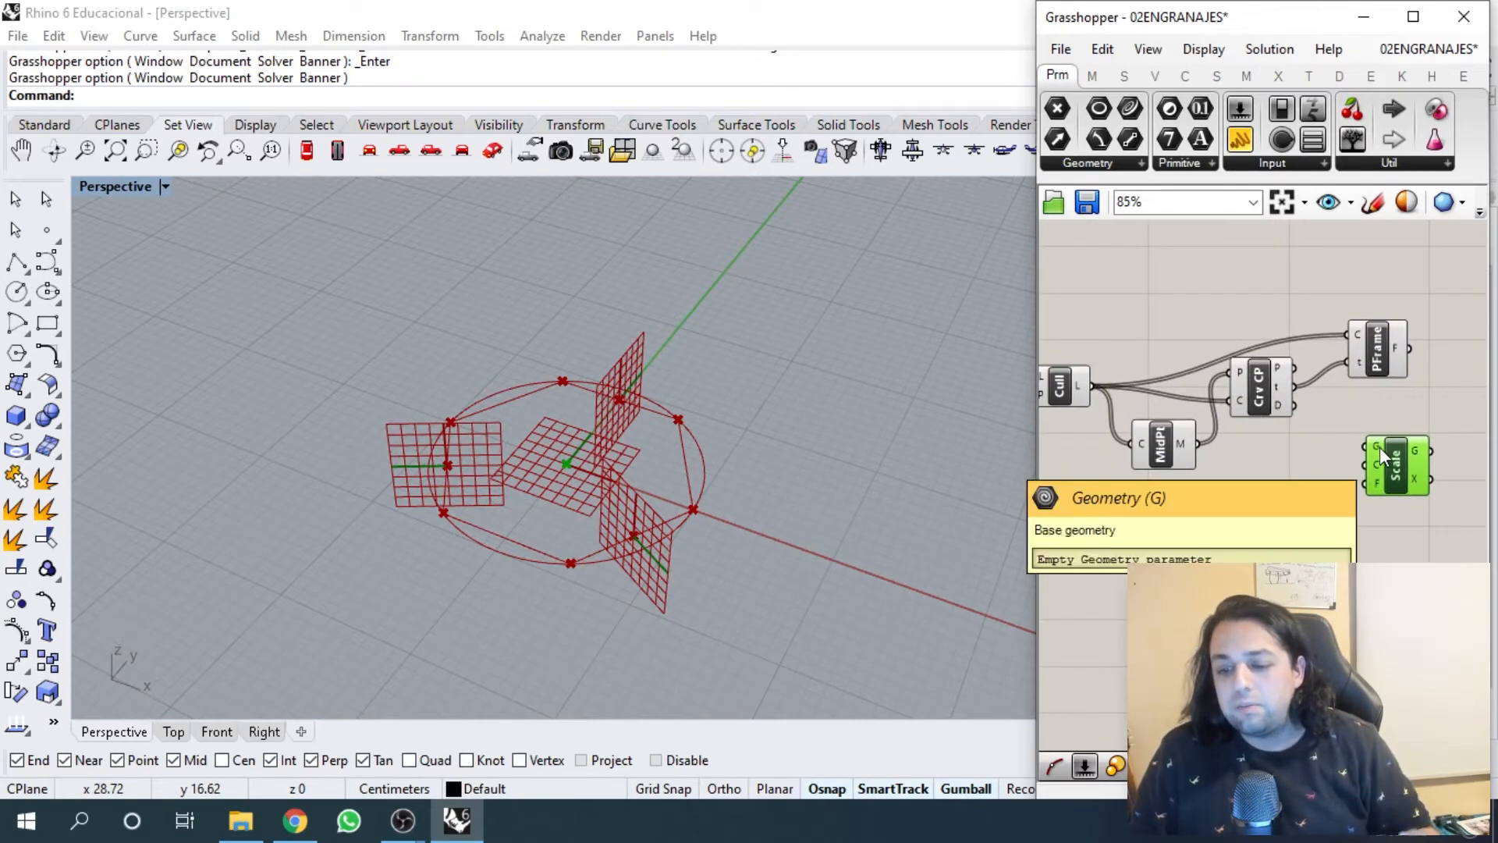
pyautogui.scroll(-1, 1379, 446)
pyautogui.moveTo(1120, 364); pyautogui.dragTo(1210, 380, button='right')
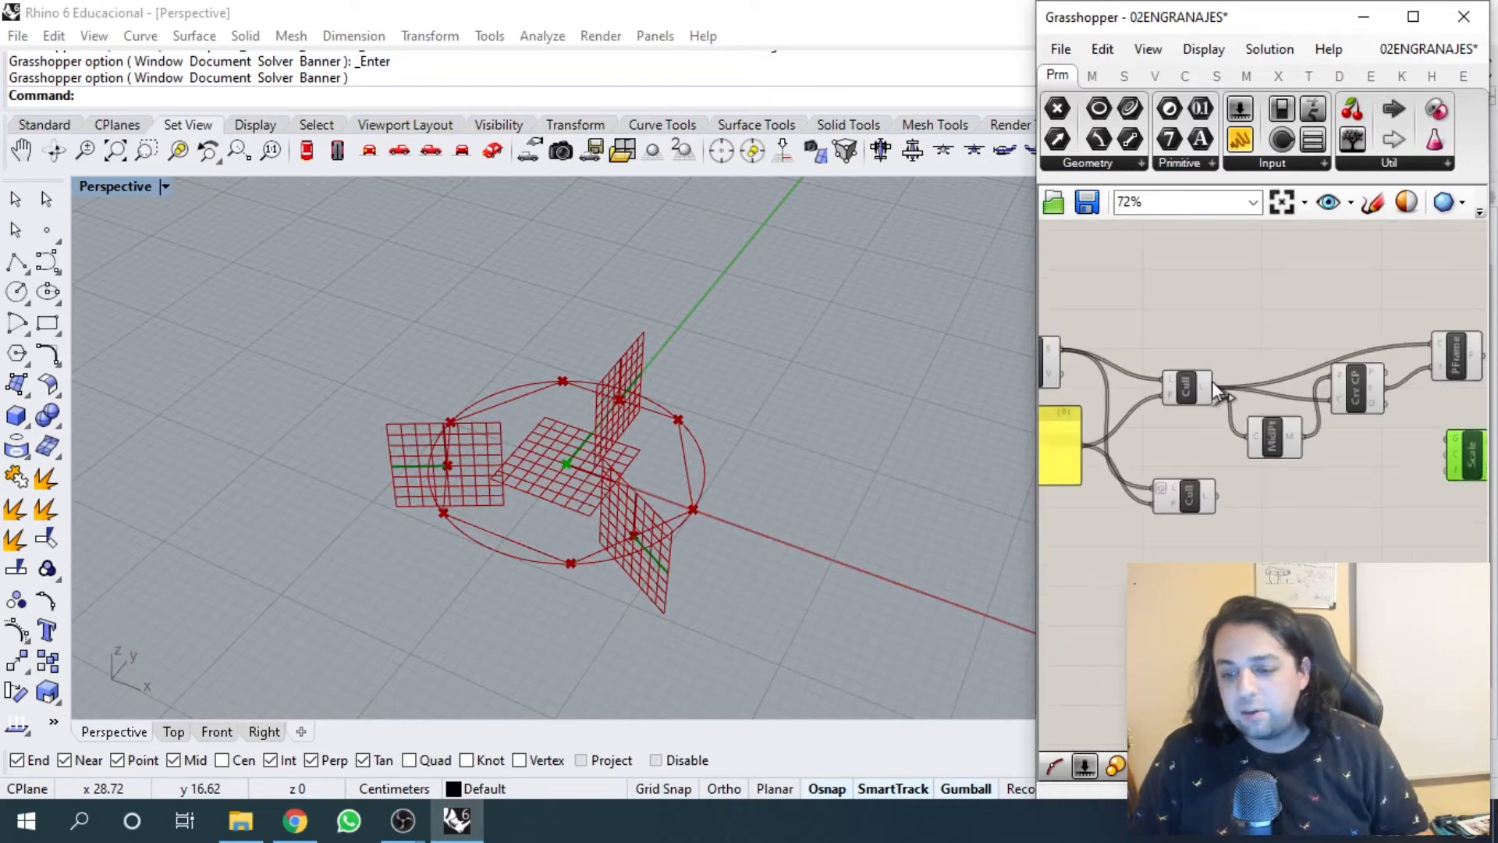
pyautogui.moveTo(1212, 384); pyautogui.dragTo(1445, 438)
# - Connect MidPt's M output to Scale's C input so each segment scales about its own midpoint, and check the result
pyautogui.scroll(2, 1439, 435)
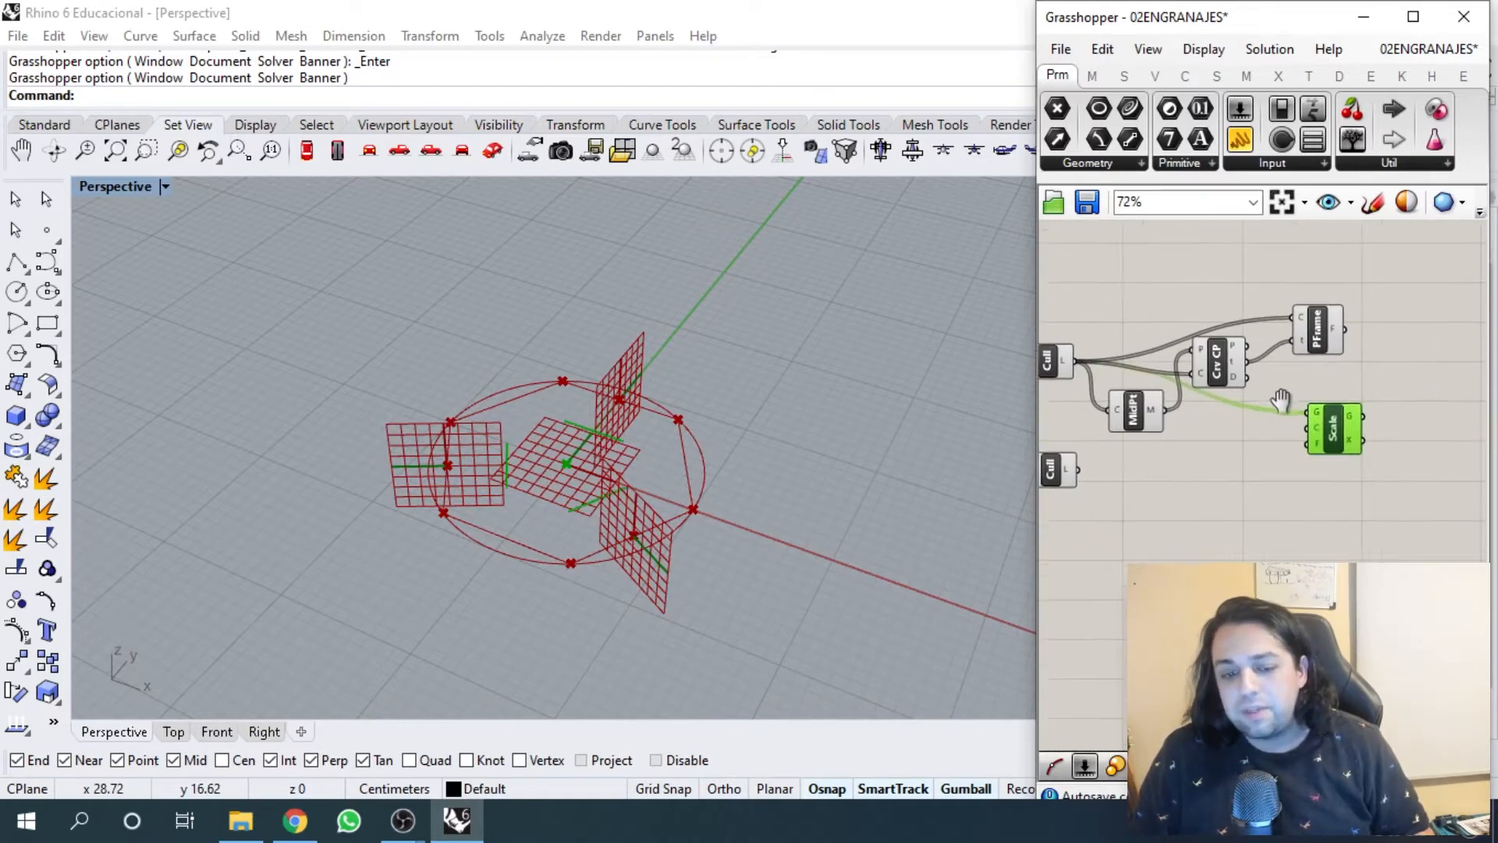
pyautogui.moveTo(1377, 427); pyautogui.dragTo(1361, 427, button='right')
pyautogui.scroll(1, 1280, 427)
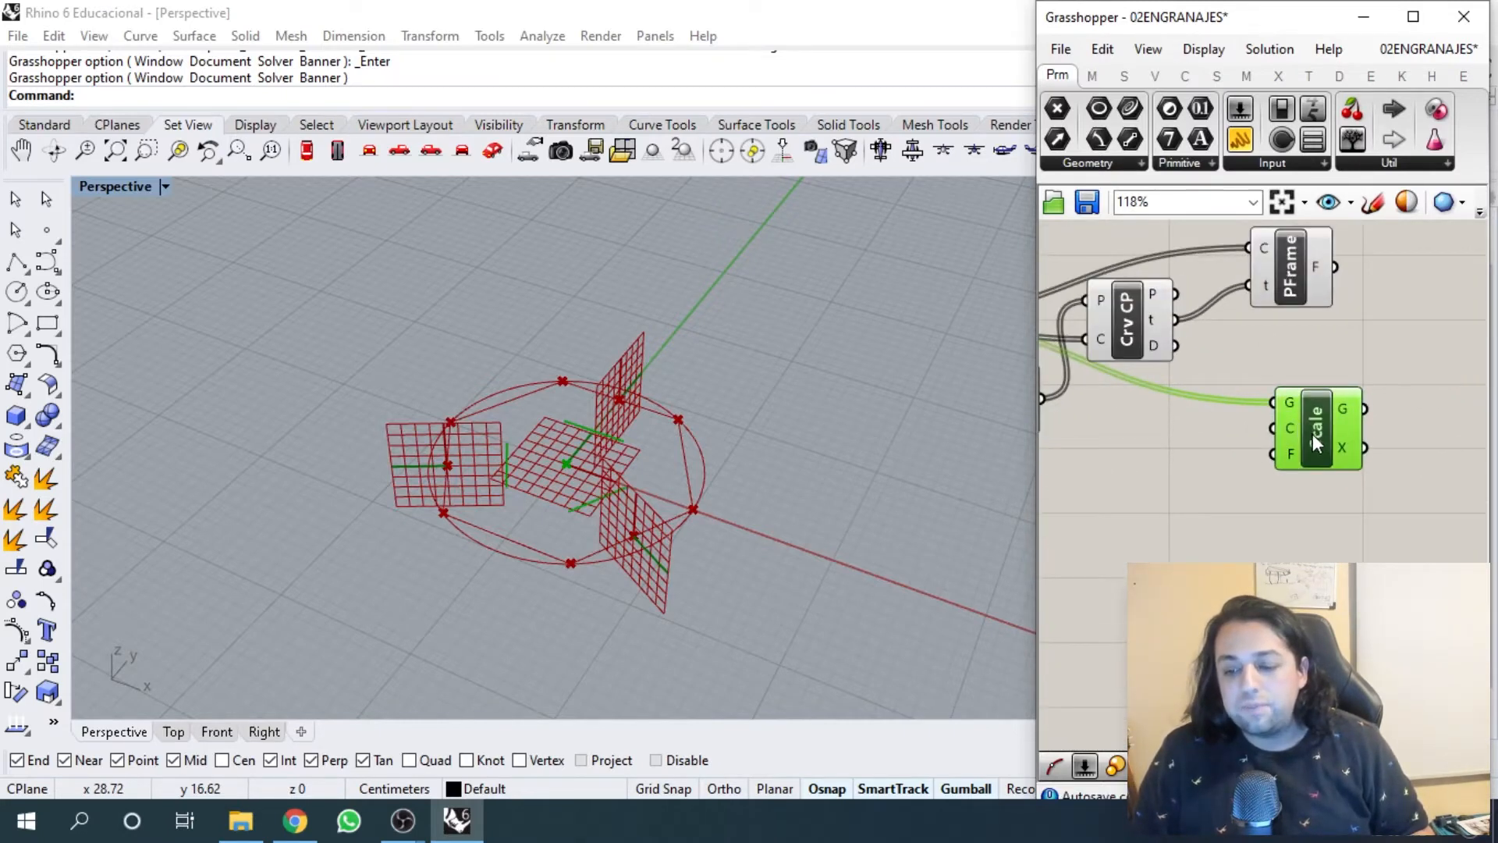
pyautogui.scroll(-2, 1295, 429)
pyautogui.moveTo(1231, 432); pyautogui.dragTo(1346, 413, button='right')
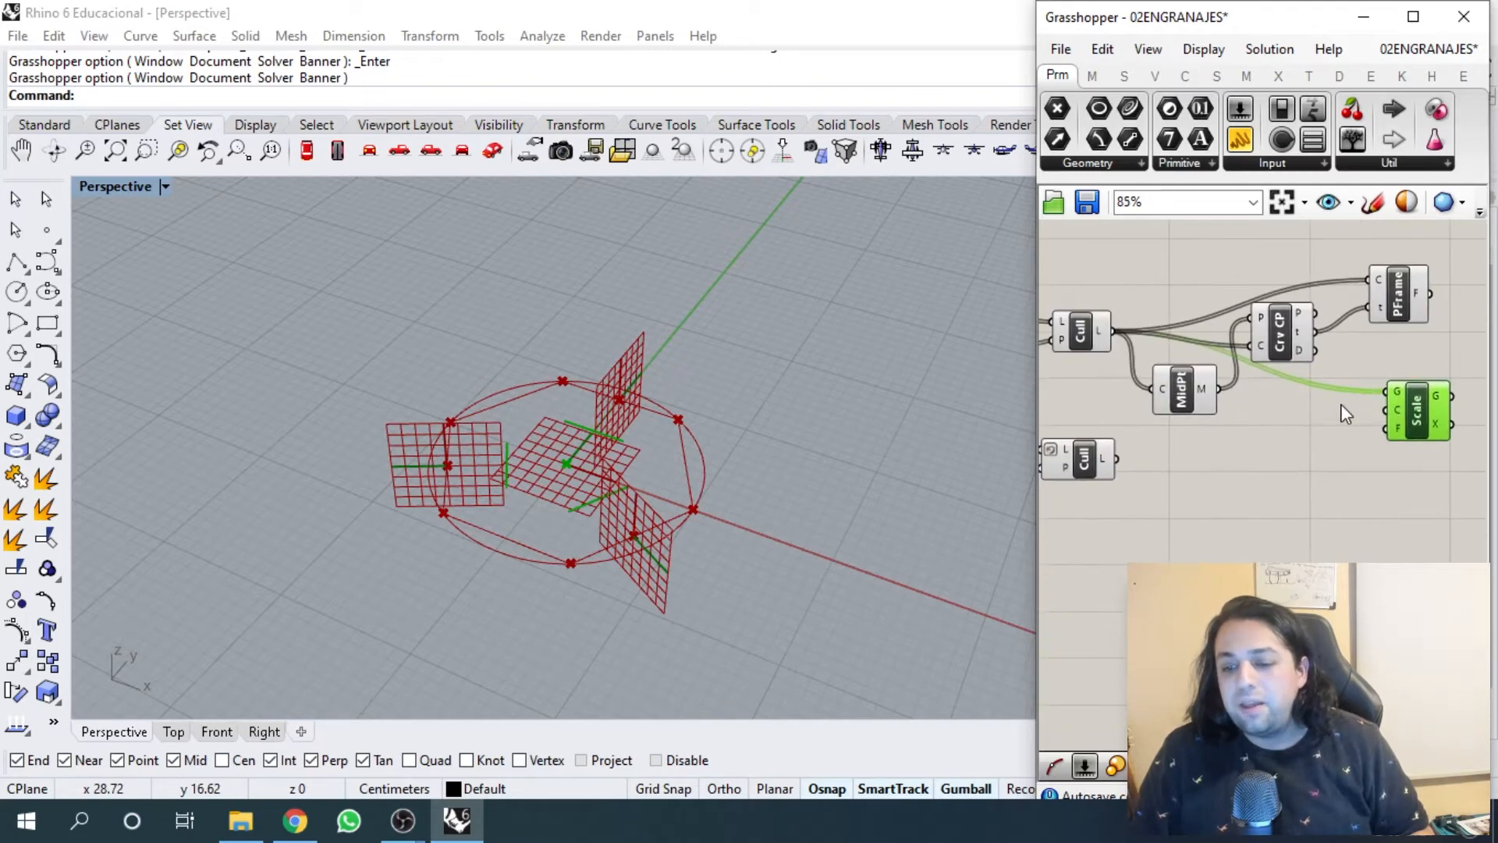
pyautogui.scroll(1, 1185, 396)
pyautogui.moveTo(1217, 388); pyautogui.dragTo(1123, 387, button='right')
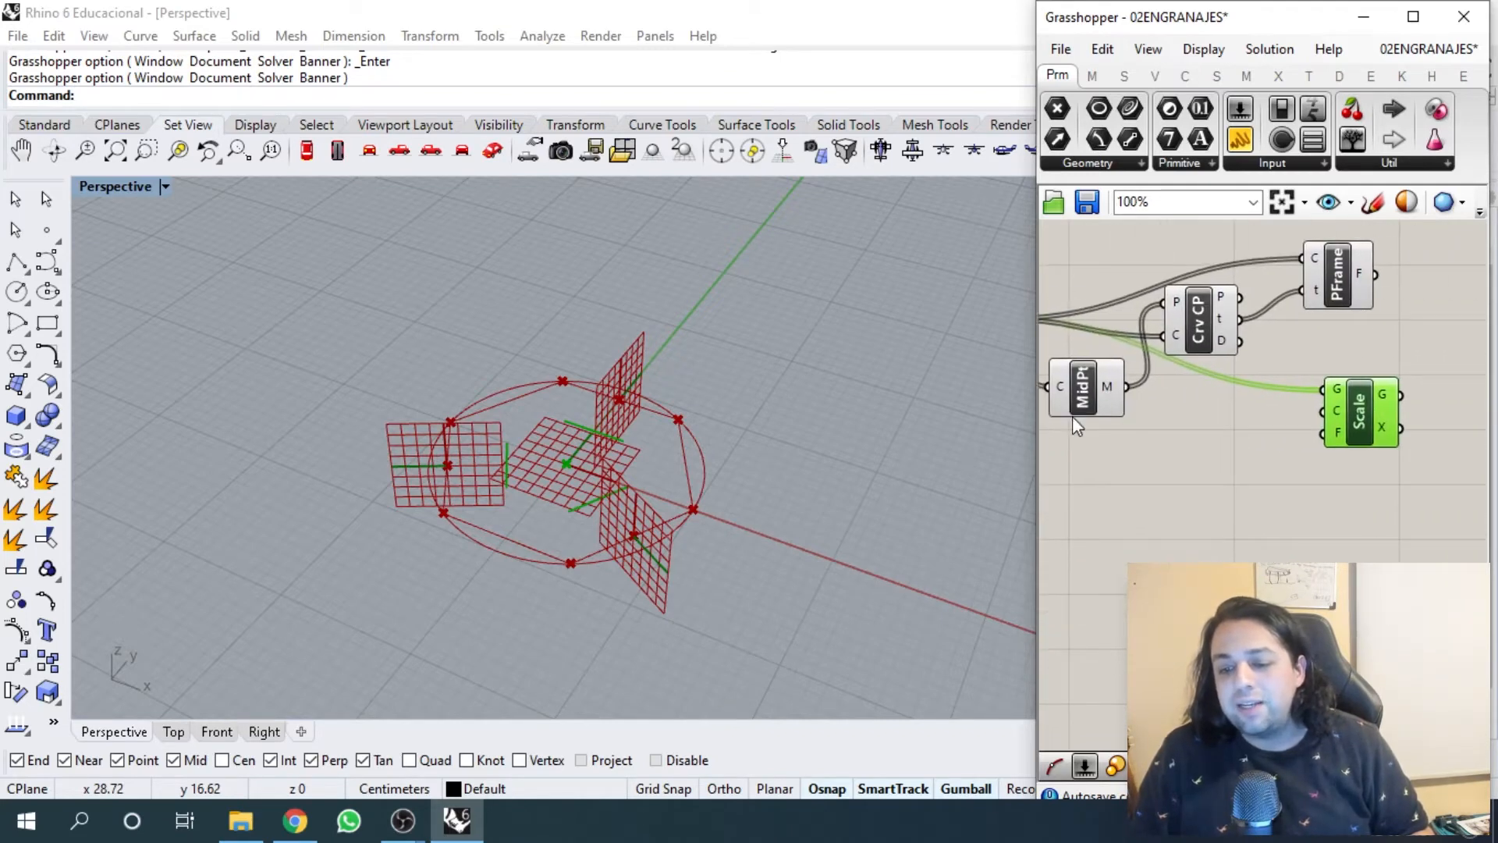
pyautogui.click(1077, 405)
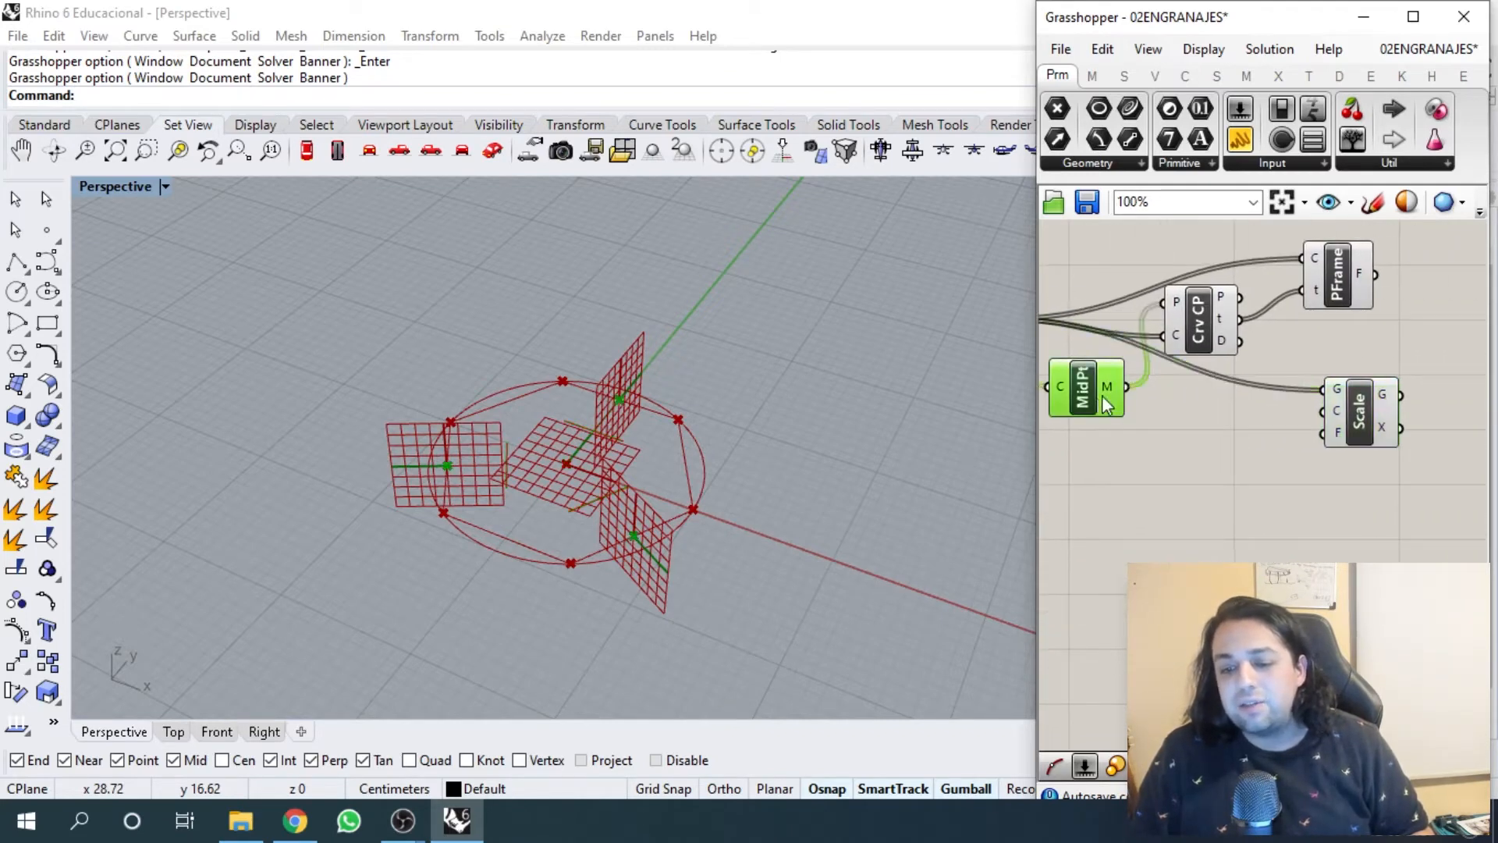
pyautogui.click(1339, 414)
pyautogui.scroll(3, 530, 514)
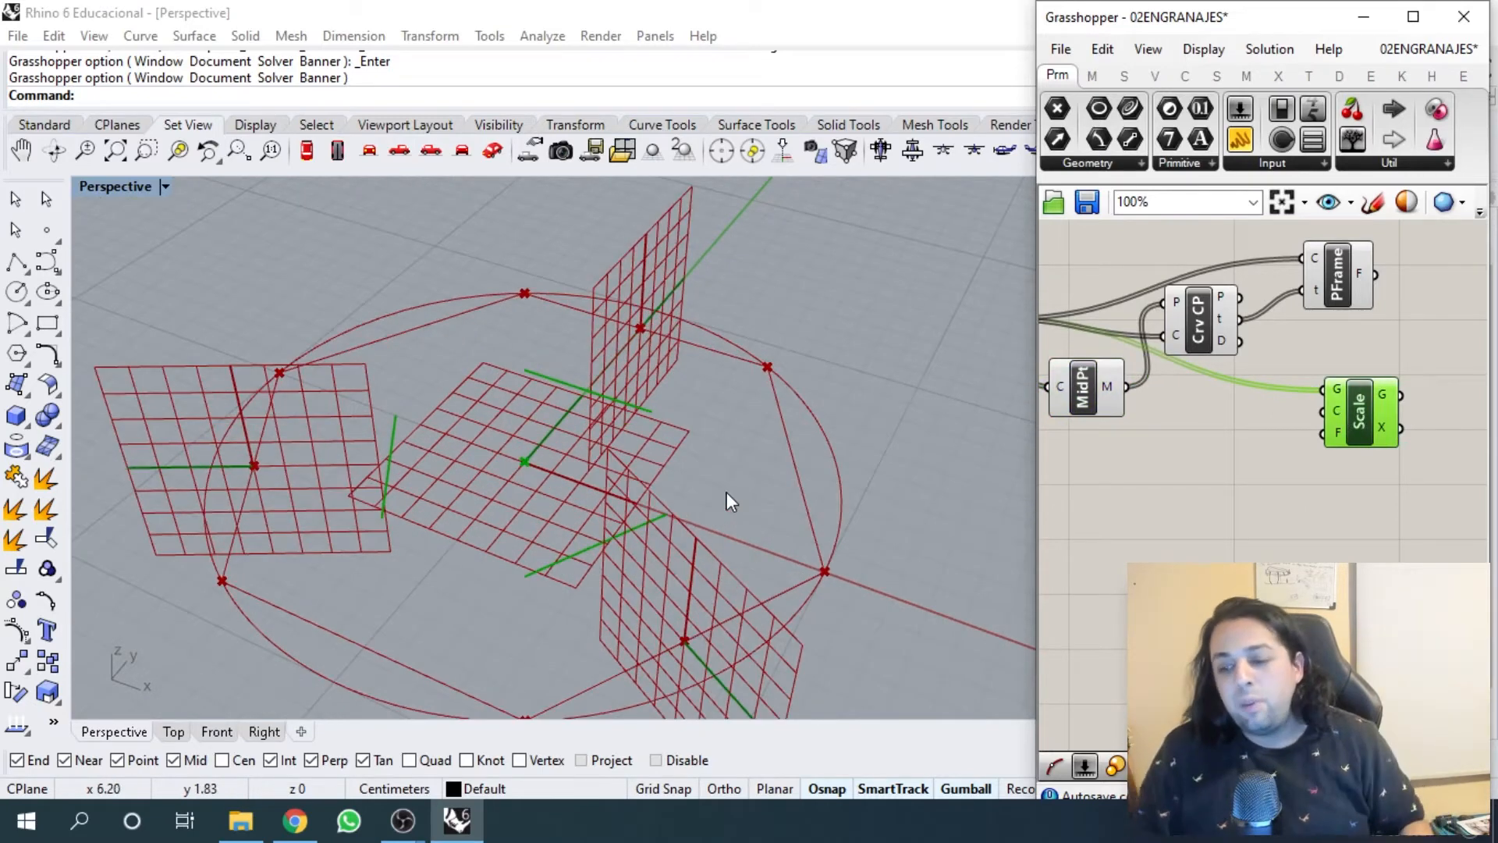
pyautogui.moveTo(1336, 406)
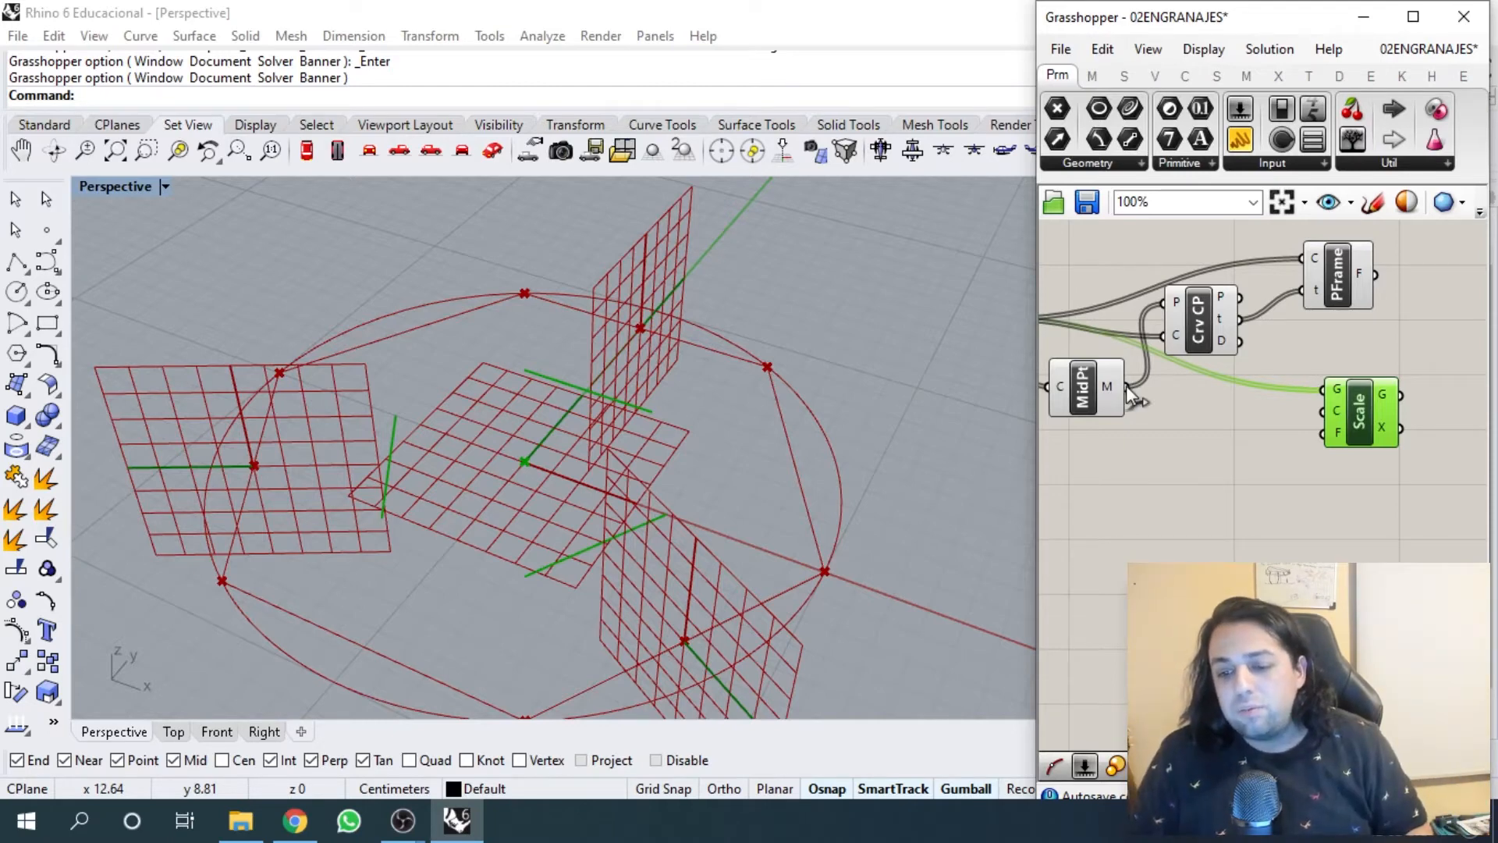
pyautogui.moveTo(1128, 385); pyautogui.dragTo(1325, 414)
pyautogui.scroll(-4, 792, 373)
pyautogui.moveTo(695, 407); pyautogui.dragTo(789, 425, button='right')
pyautogui.moveTo(697, 263); pyautogui.dragTo(769, 463, button='right')
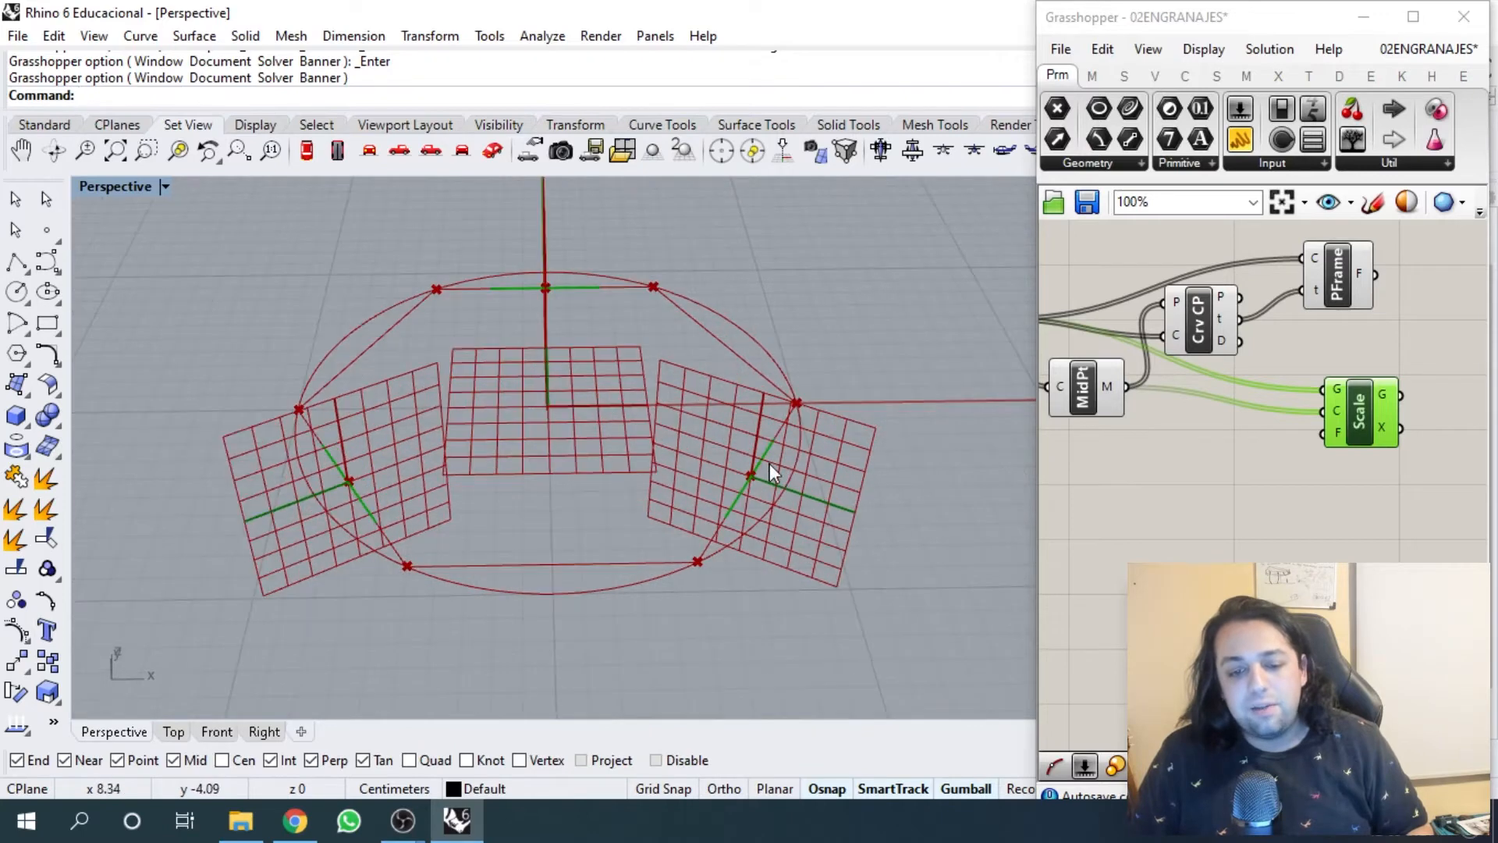
# - Add a number slider, connect it to Scale's F input and set the scale factor to 0.8 while previewing the segments
pyautogui.click(1240, 488)
pyautogui.scroll(2, 1240, 488)
pyautogui.doubleClick(1208, 443)
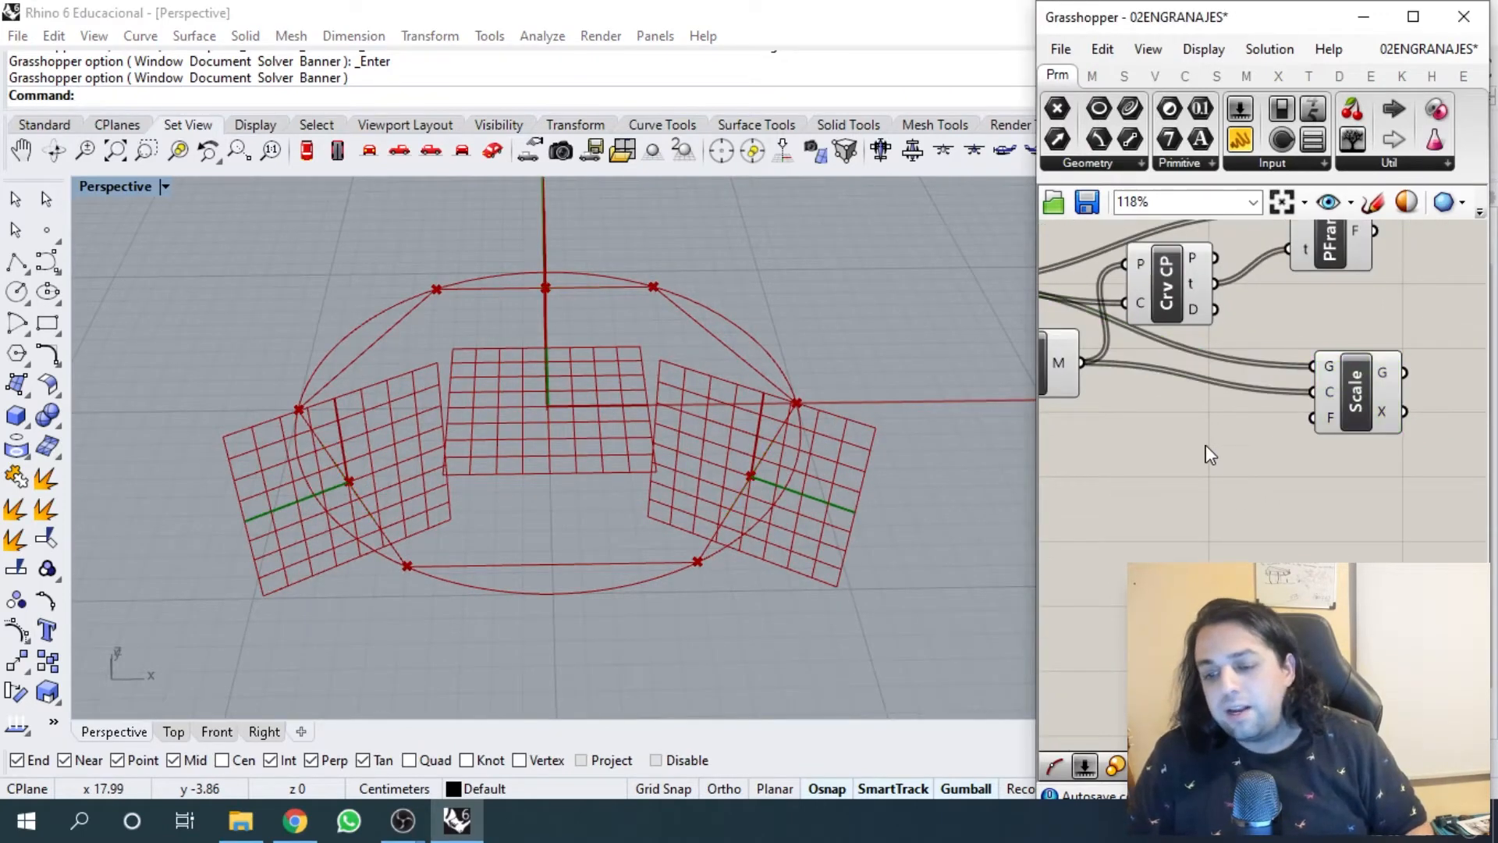
pyautogui.write('0.8')
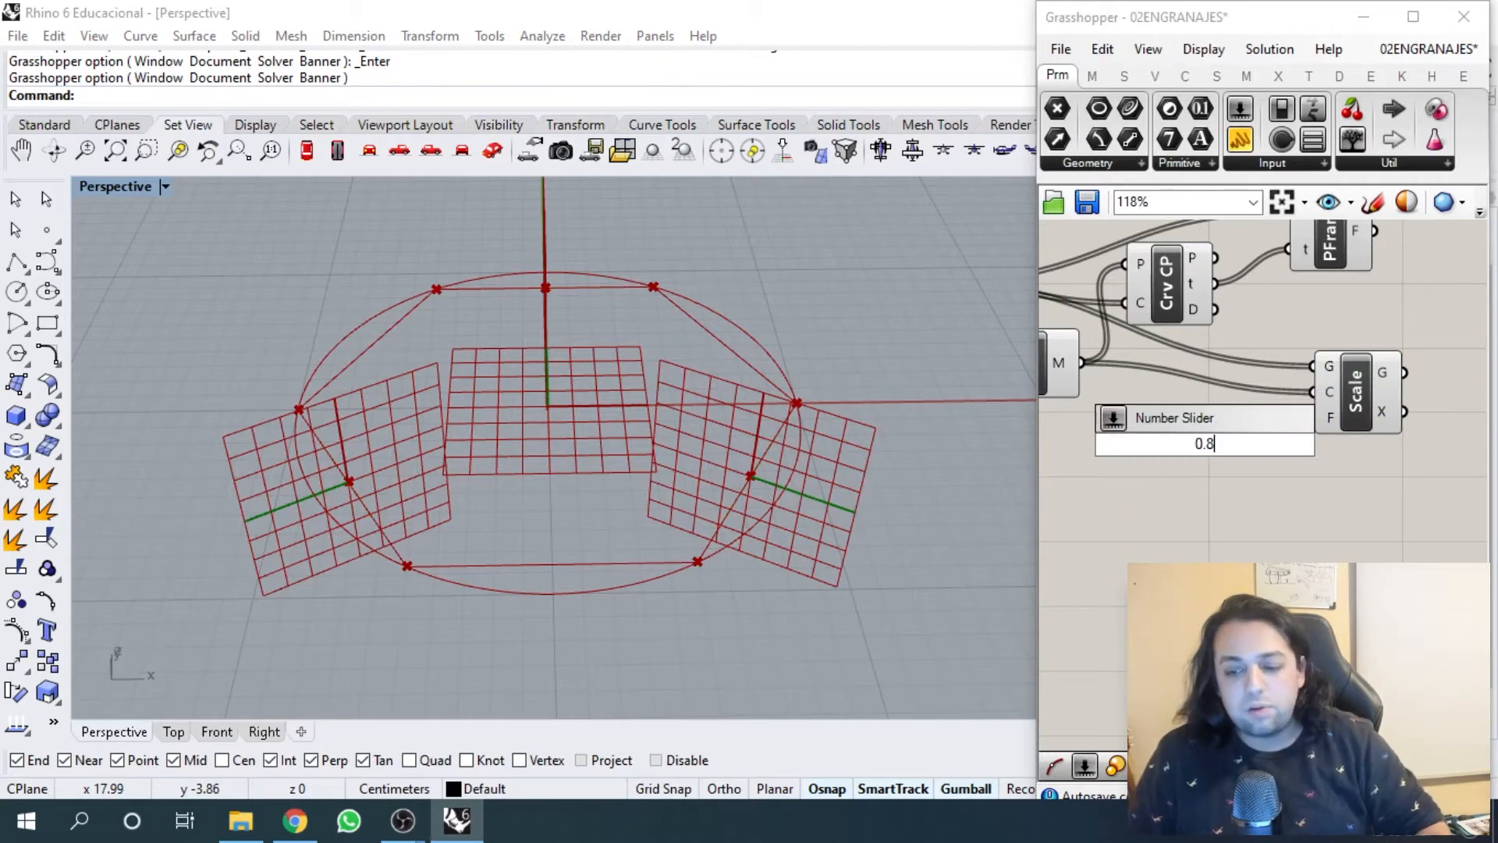
pyautogui.press('Return')
pyautogui.moveTo(1245, 459); pyautogui.dragTo(1208, 455)
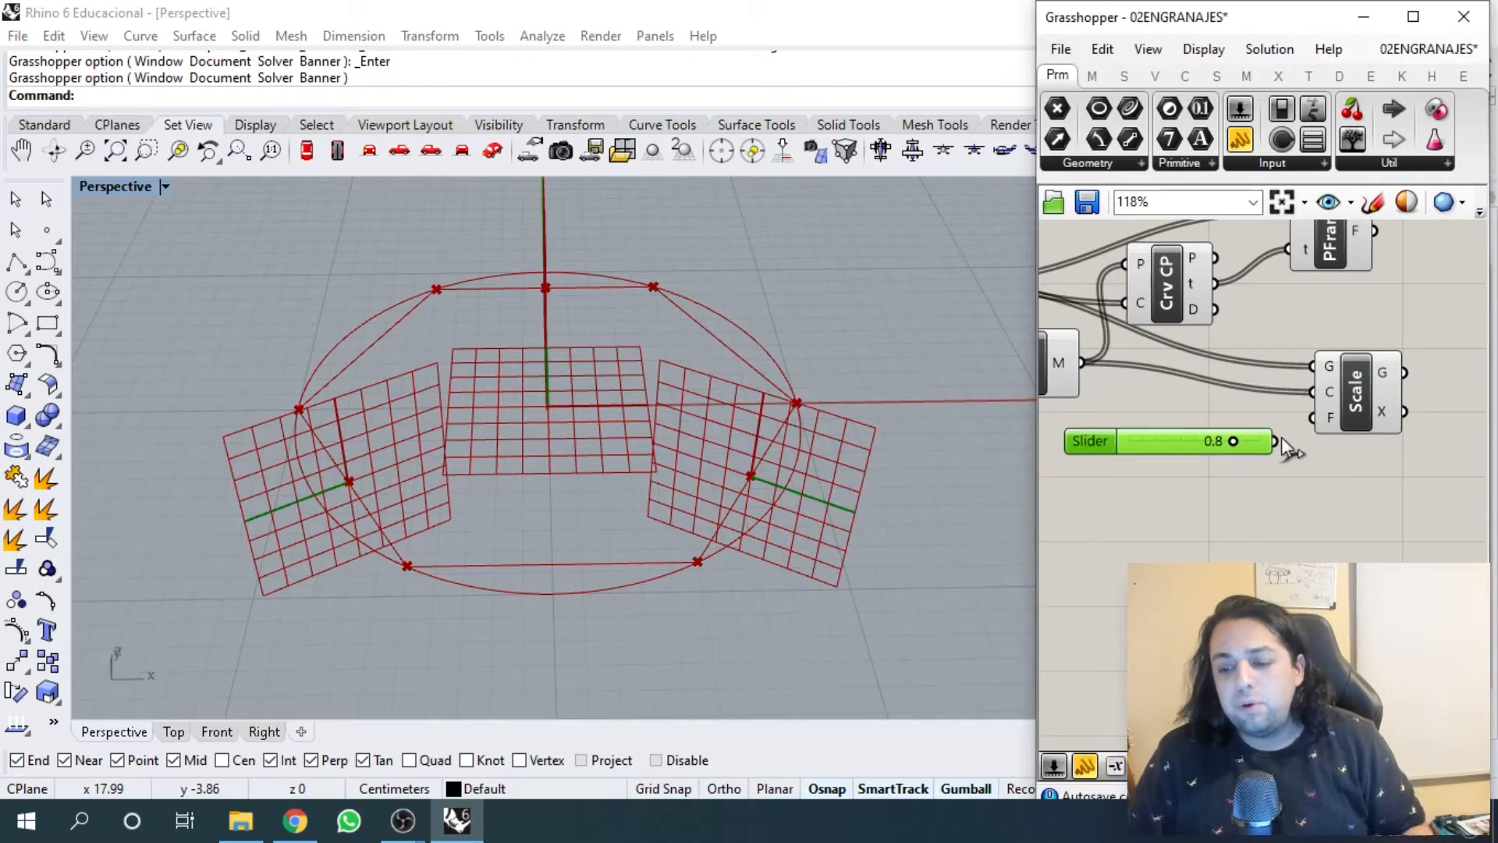
pyautogui.moveTo(1301, 423); pyautogui.dragTo(1312, 417)
pyautogui.click(1350, 406)
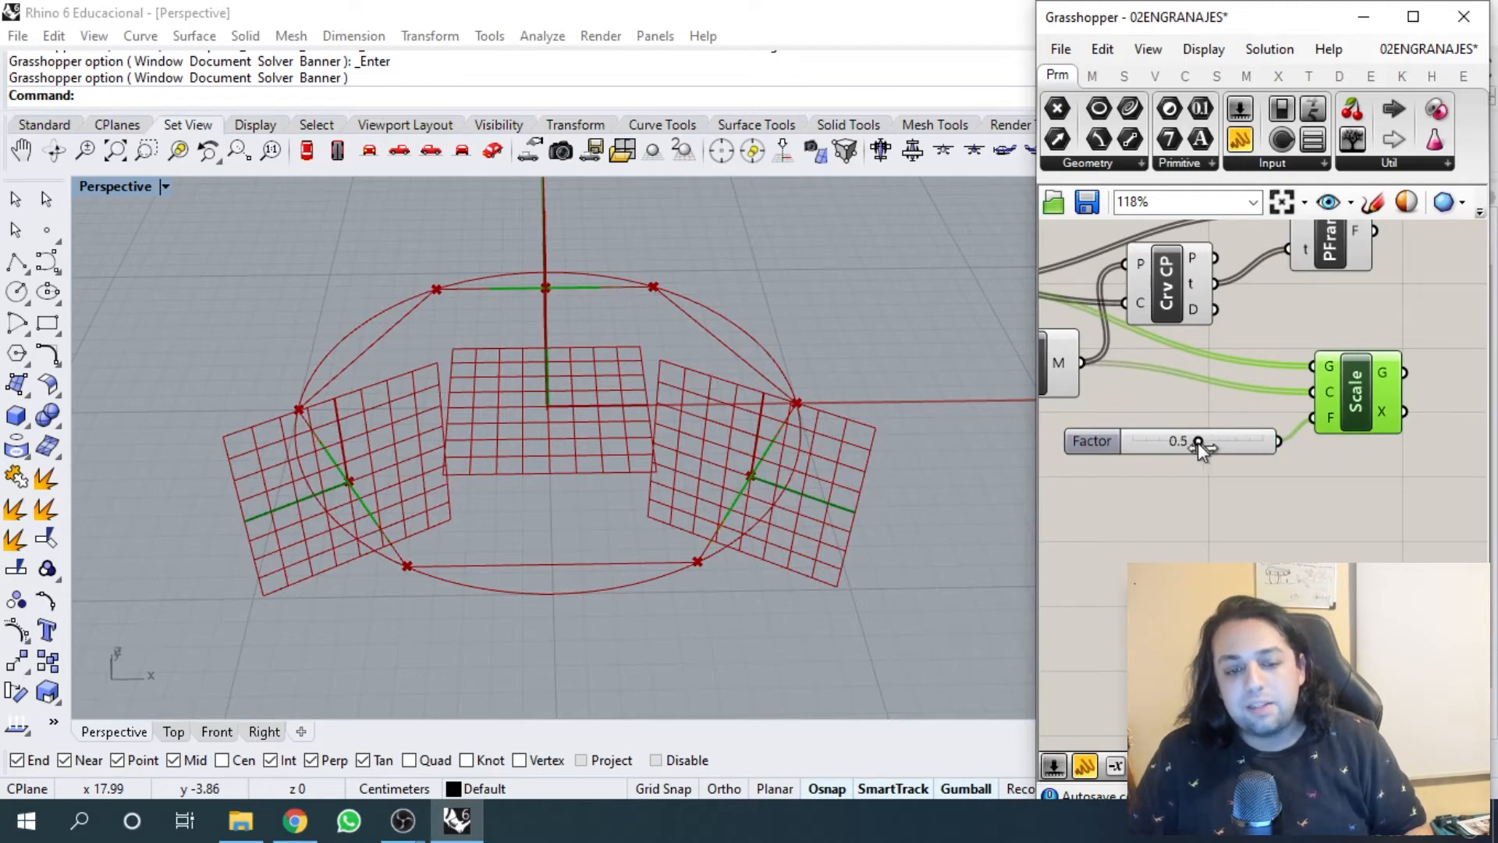
pyautogui.moveTo(1197, 442); pyautogui.dragTo(1234, 443)
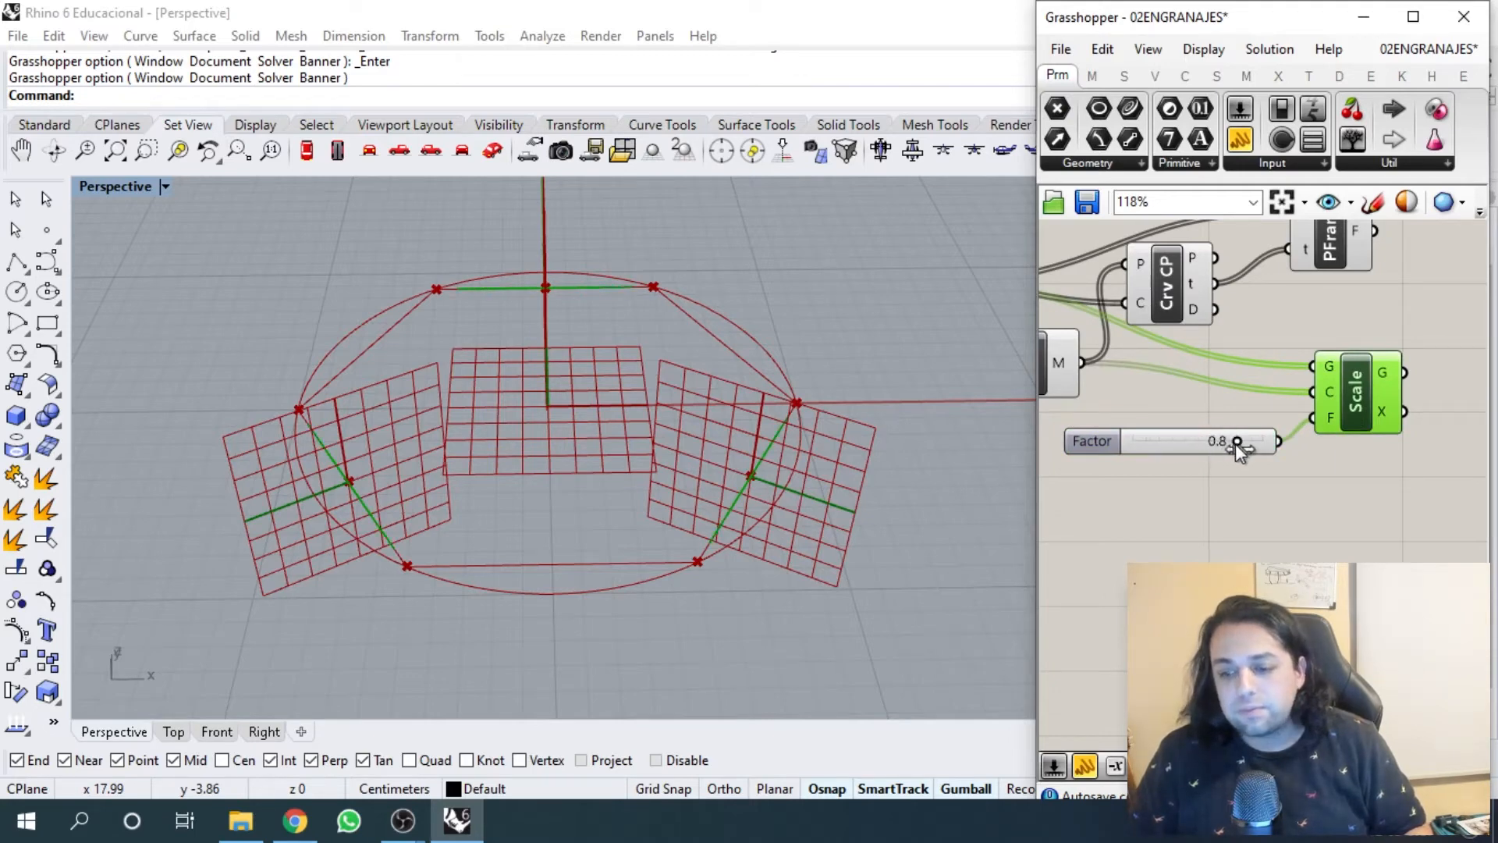
# - Select Perp Frame and examine the direction of its plane axes relative to the segments from several angles
pyautogui.scroll(-3, 1239, 472)
pyautogui.moveTo(1239, 484); pyautogui.dragTo(1057, 444, button='right')
pyautogui.moveTo(1174, 379); pyautogui.dragTo(1217, 409, button='right')
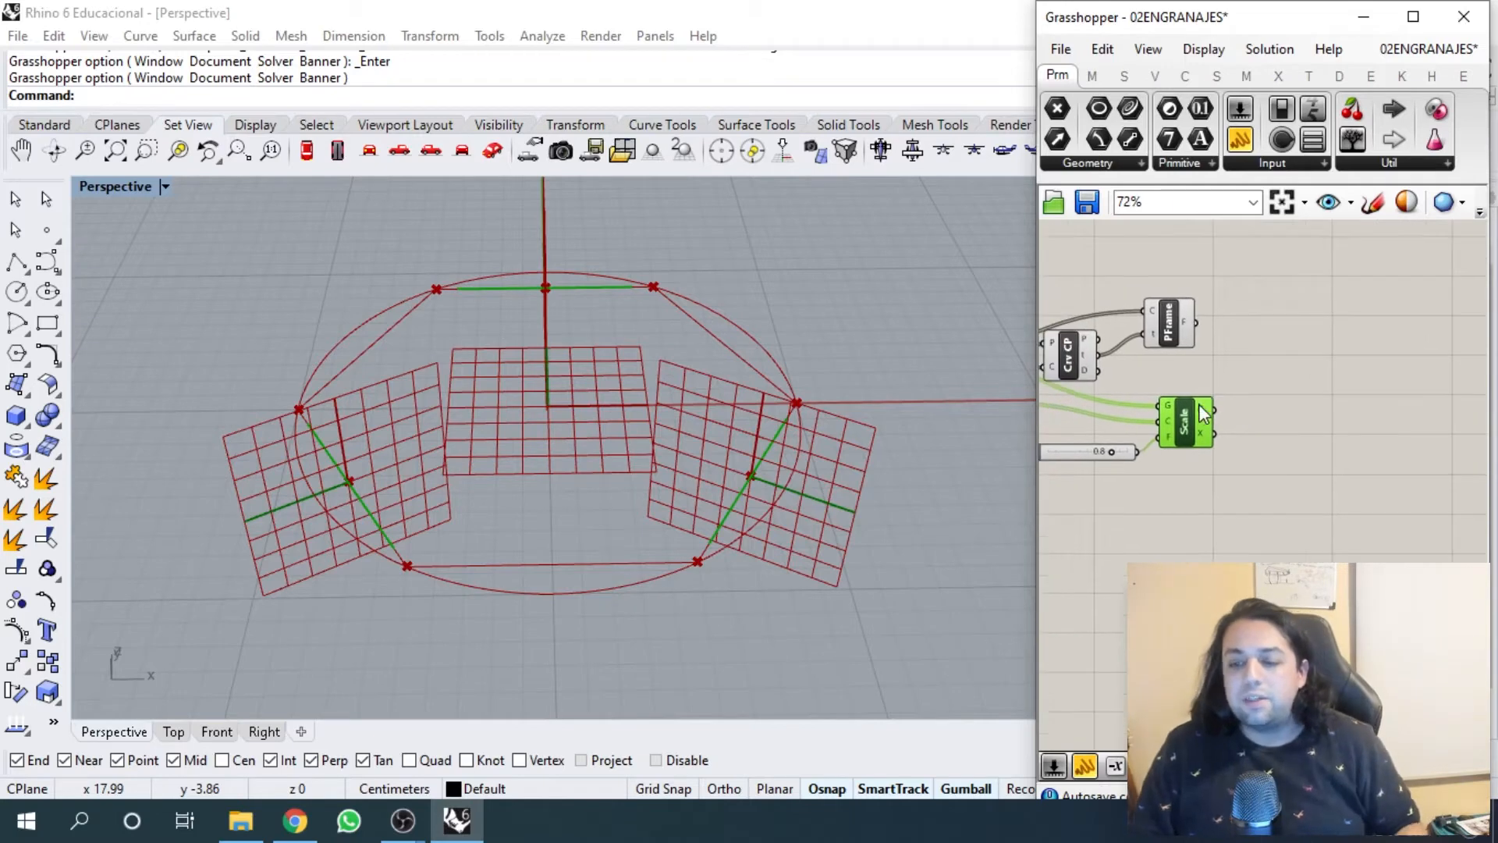
pyautogui.click(1170, 306)
pyautogui.moveTo(679, 441); pyautogui.dragTo(794, 497, button='right')
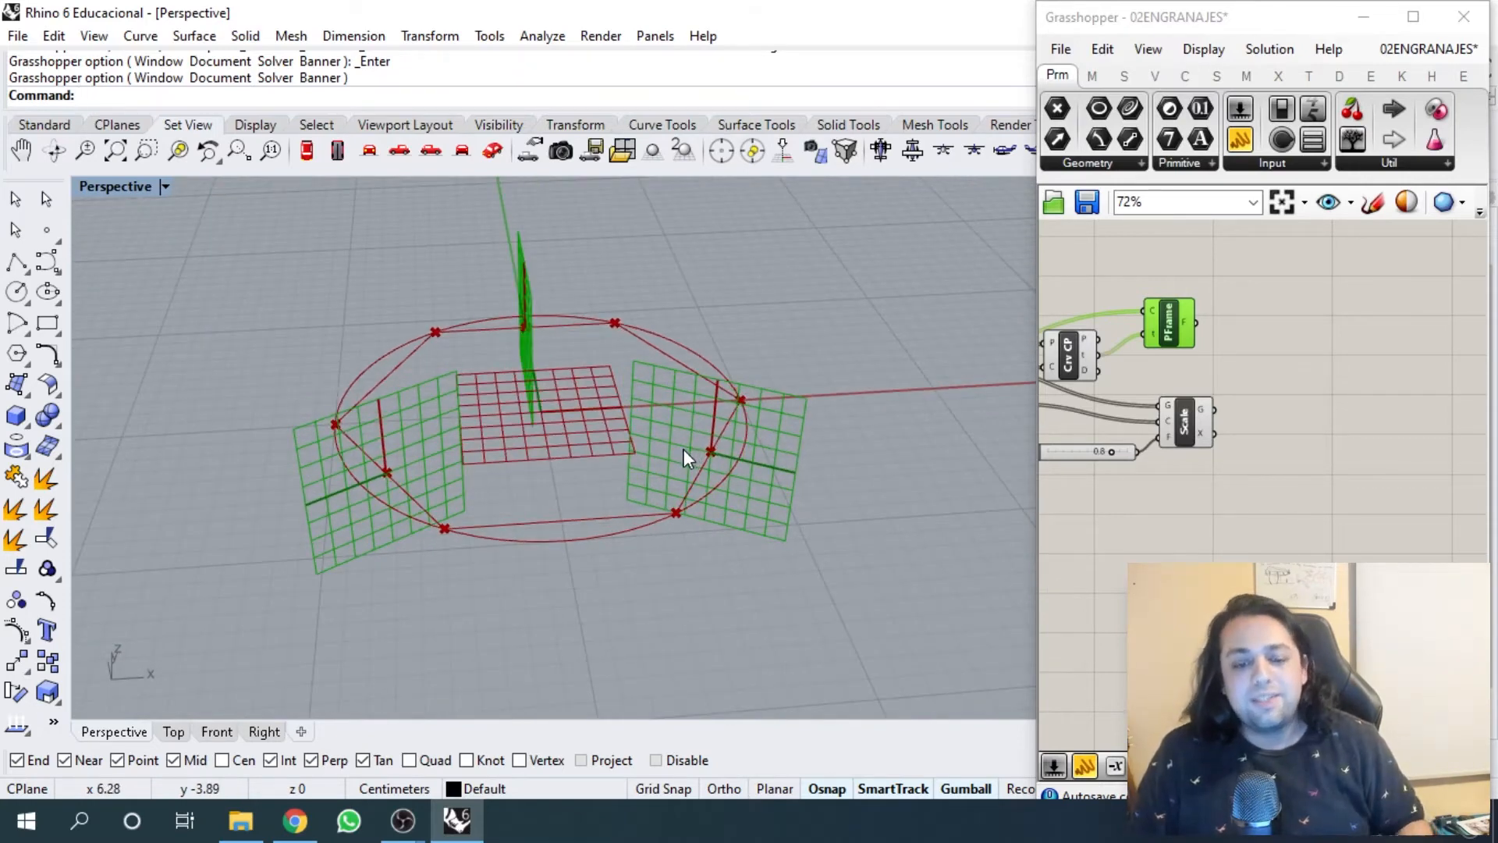
pyautogui.scroll(2, 693, 442)
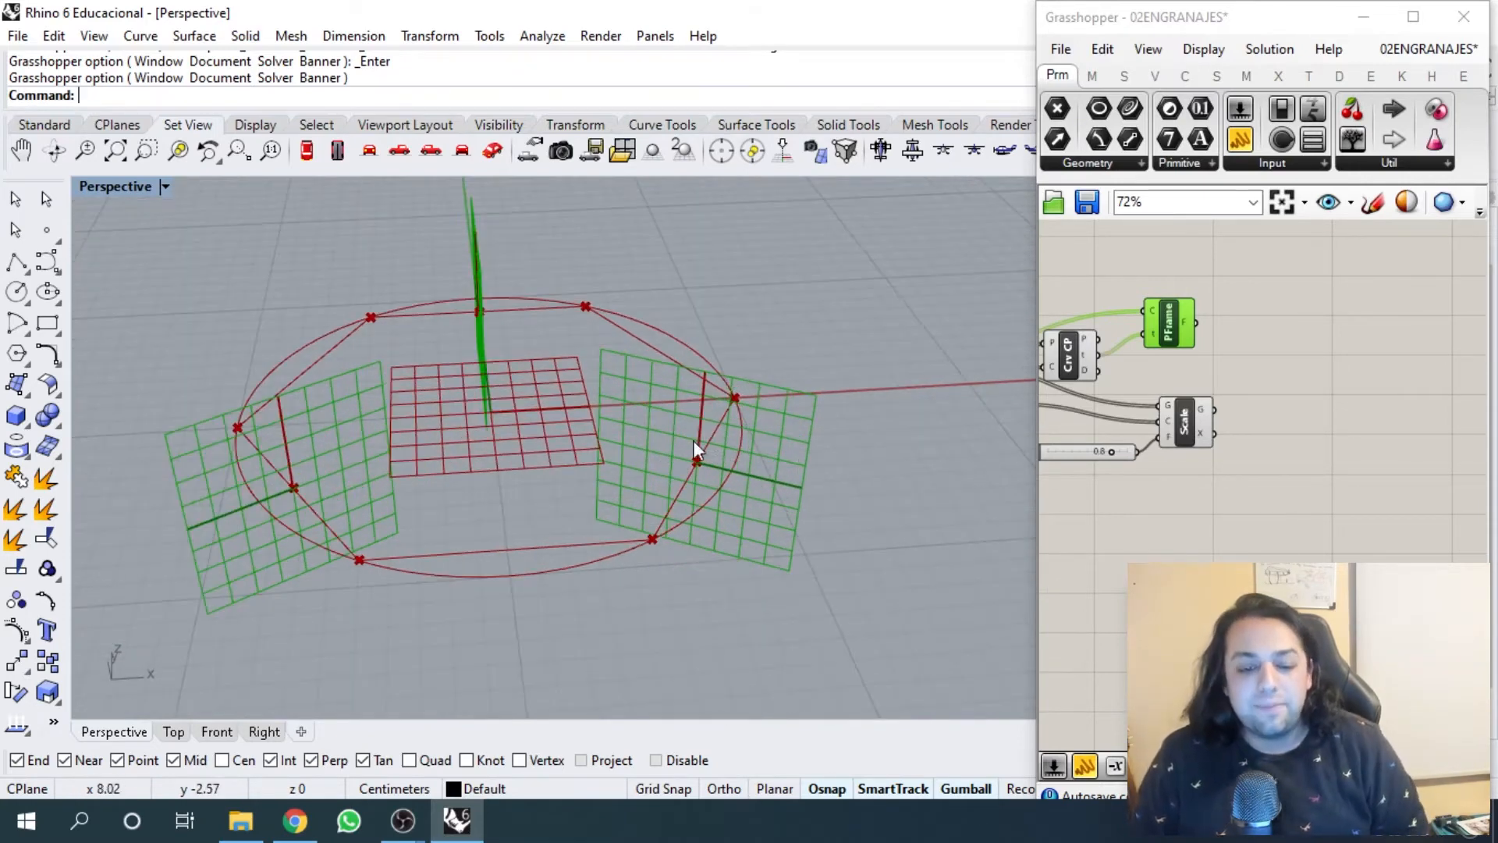
pyautogui.moveTo(693, 441)
pyautogui.mouseDown(button='right')
pyautogui.moveTo(588, 408)
pyautogui.moveTo(709, 449)
pyautogui.mouseUp(button='right')
pyautogui.scroll(-3, 615, 525)
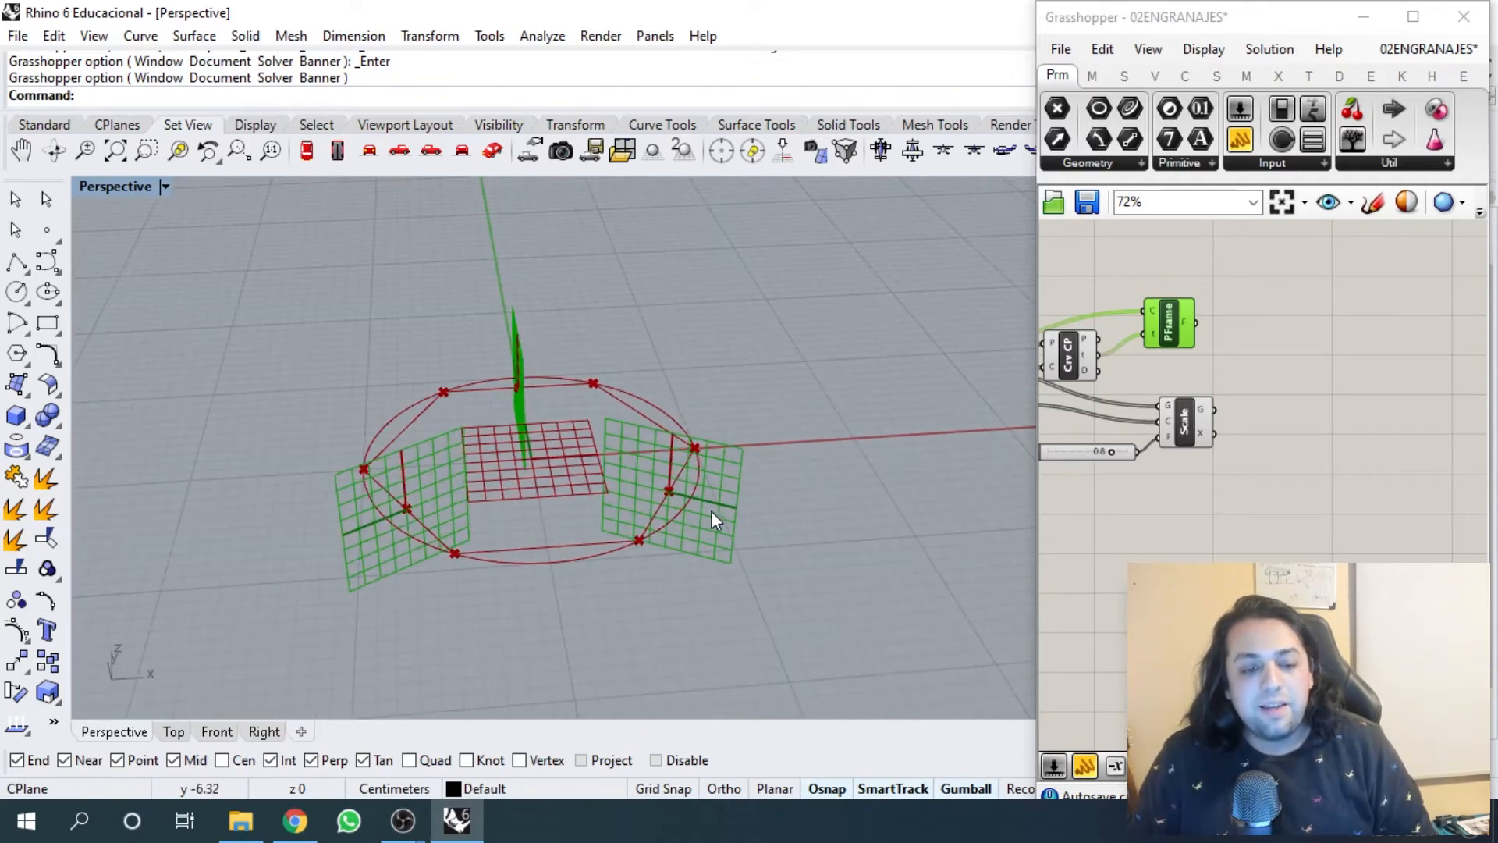
pyautogui.scroll(4, 677, 415)
pyautogui.scroll(2, 692, 629)
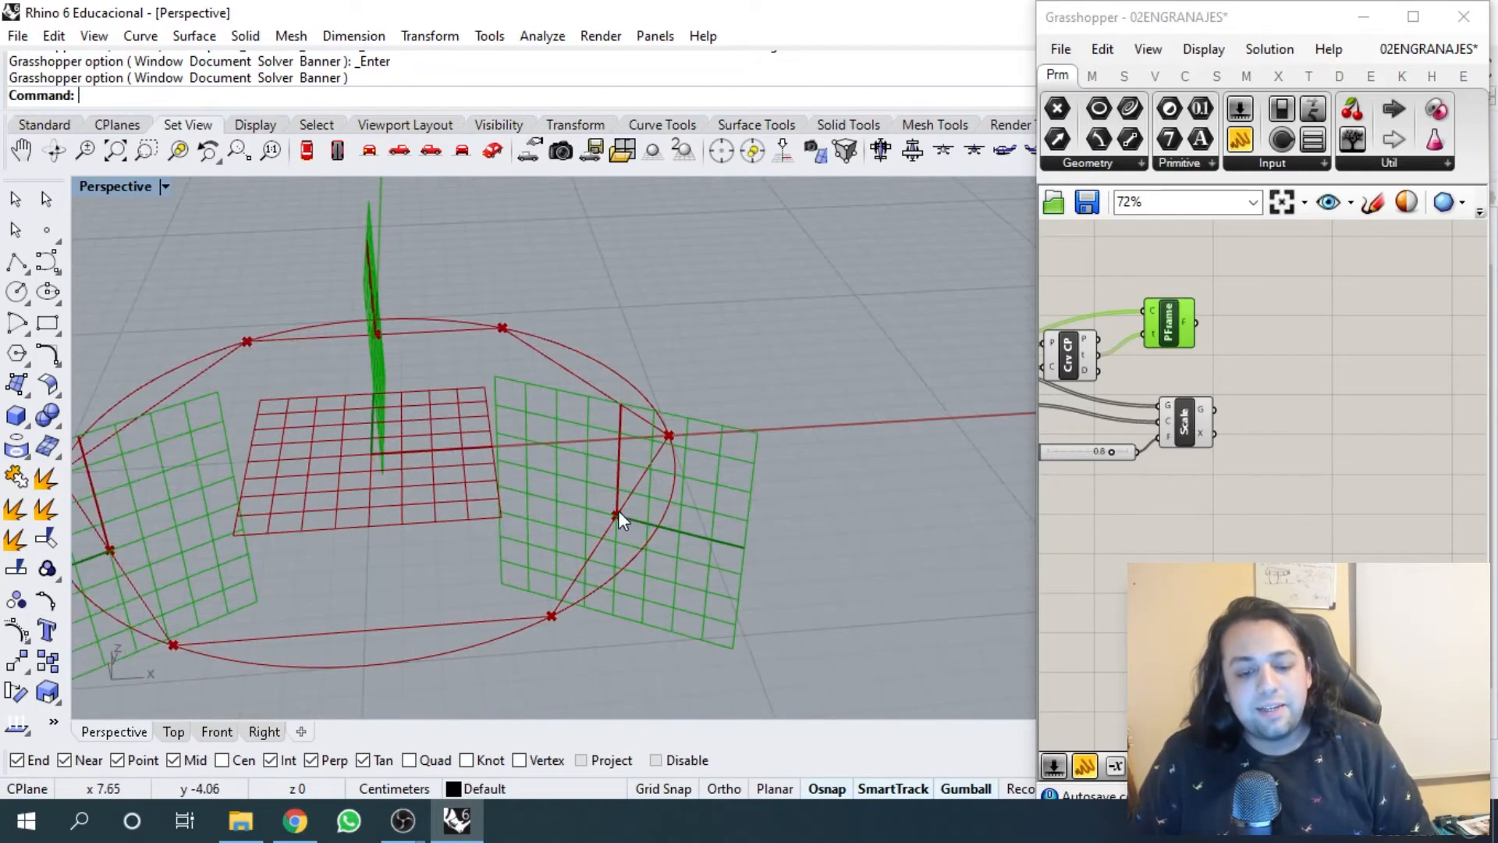
pyautogui.scroll(-2, 632, 537)
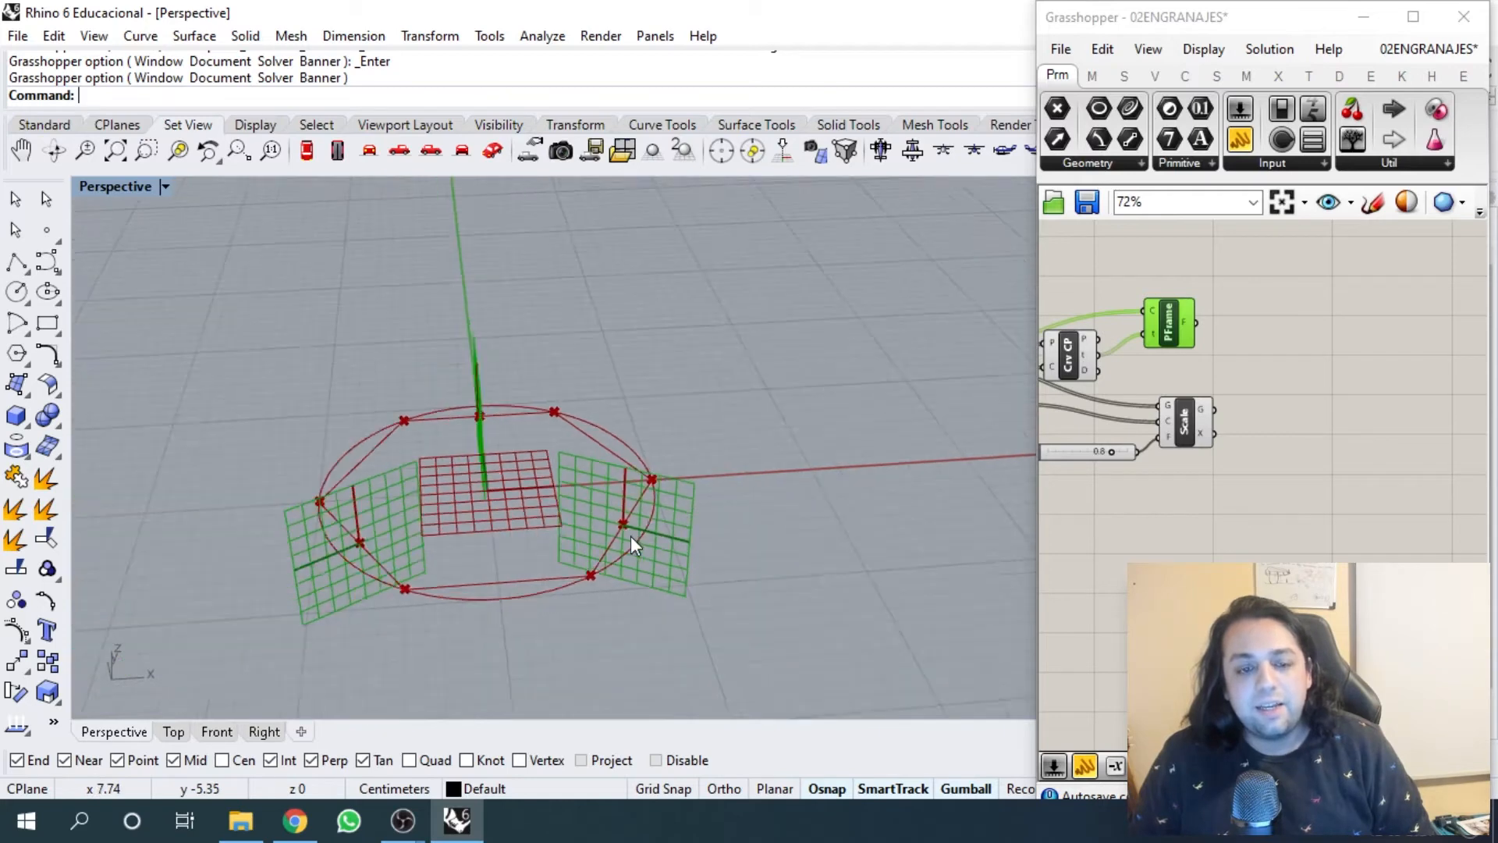
pyautogui.scroll(-4, 630, 535)
pyautogui.moveTo(630, 536); pyautogui.dragTo(461, 495, button='right')
pyautogui.scroll(5, 569, 555)
pyautogui.moveTo(569, 555); pyautogui.dragTo(653, 554, button='right')
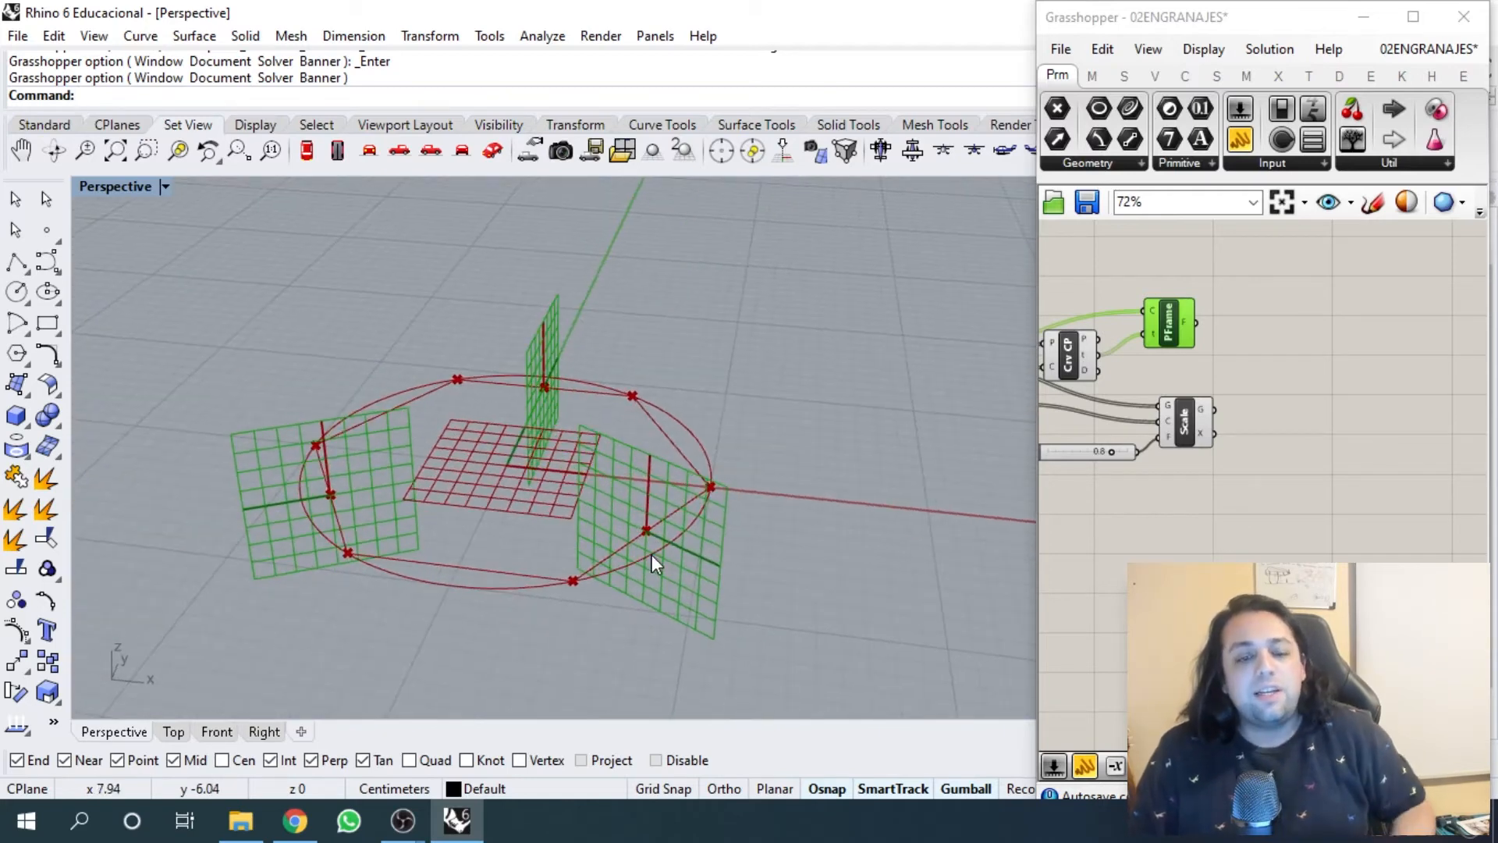
# - Add a Deconstruct Plane component beside Perp Frame
pyautogui.moveTo(1233, 374); pyautogui.dragTo(1165, 382, button='right')
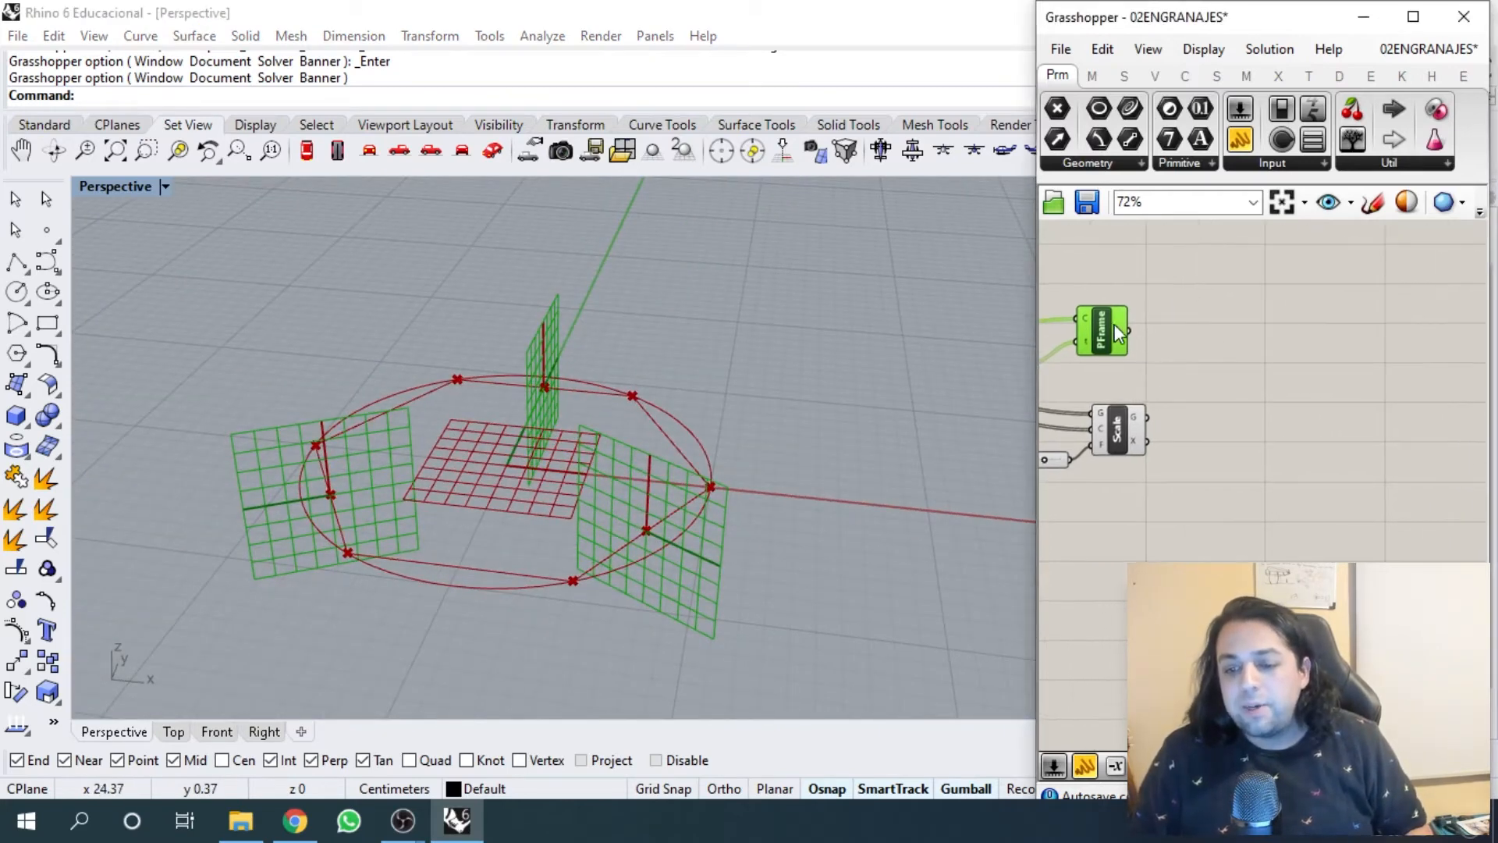
pyautogui.moveTo(1114, 325); pyautogui.dragTo(1126, 326)
pyautogui.click(1203, 320)
pyautogui.doubleClick(1203, 320)
pyautogui.write('de')
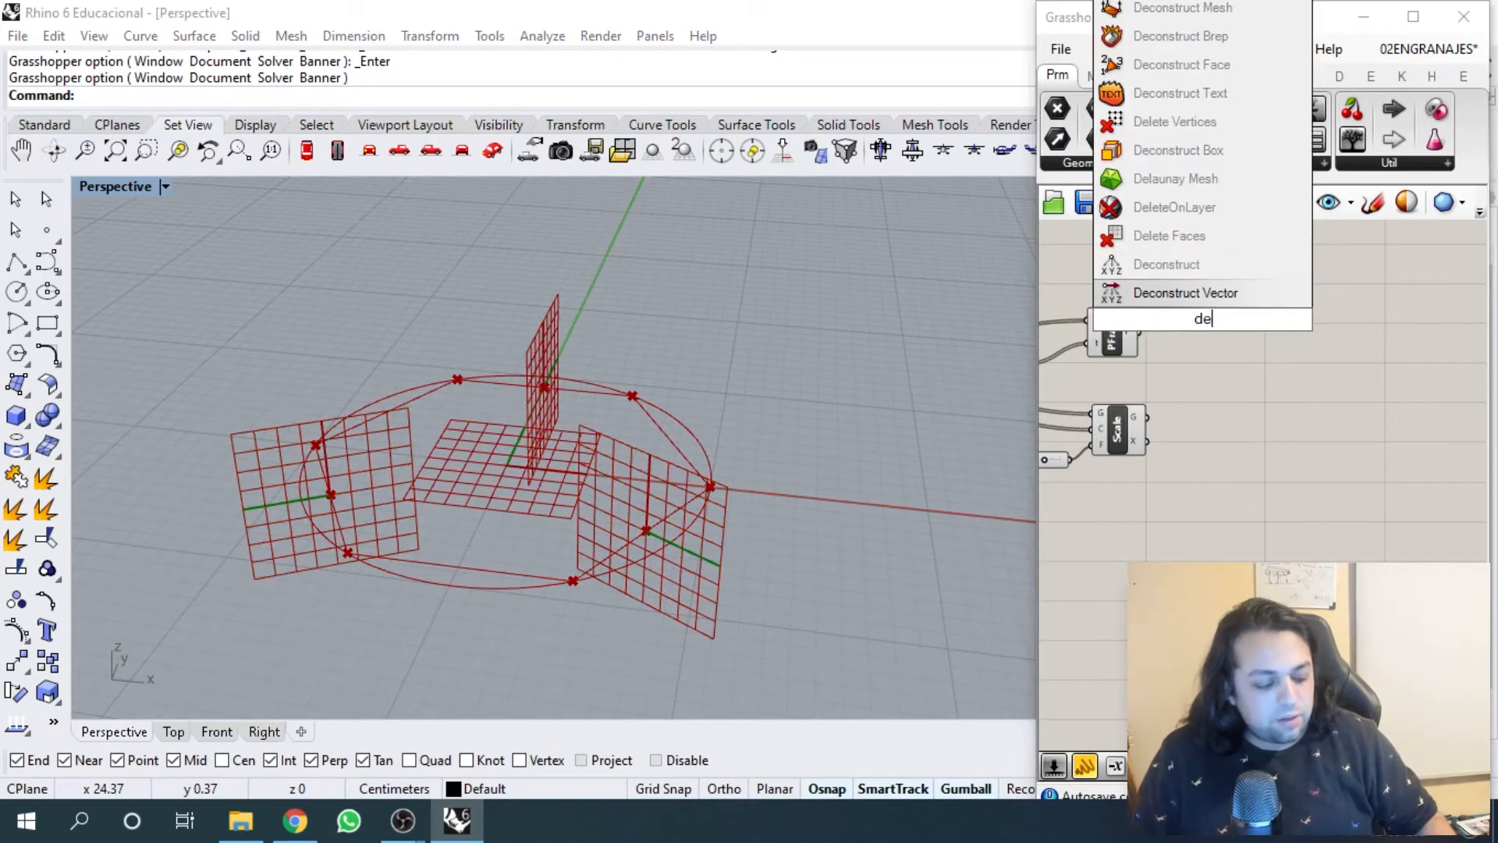
pyautogui.write('construct')
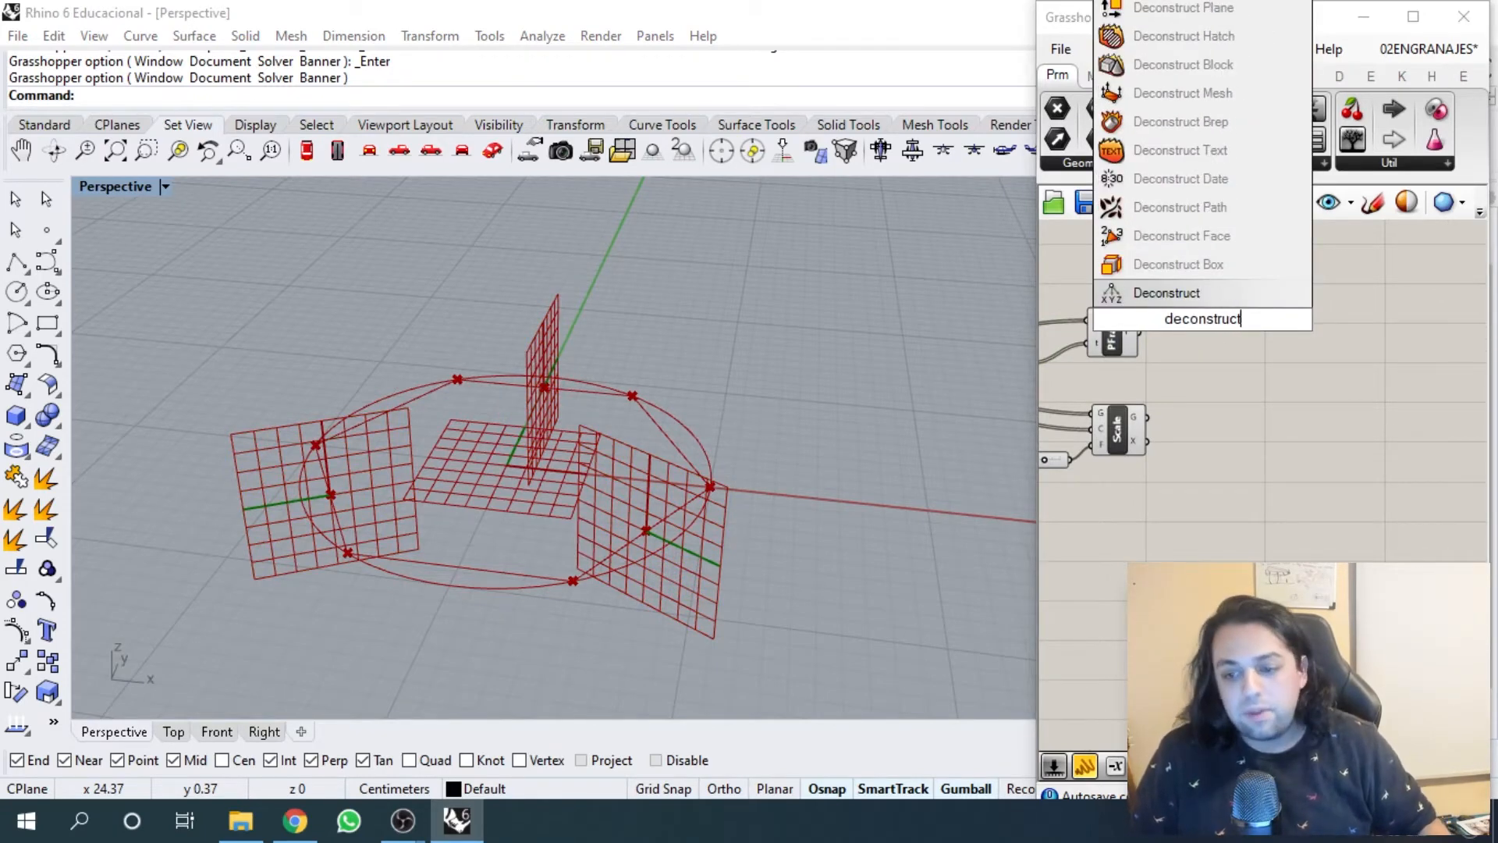
pyautogui.press('Up')
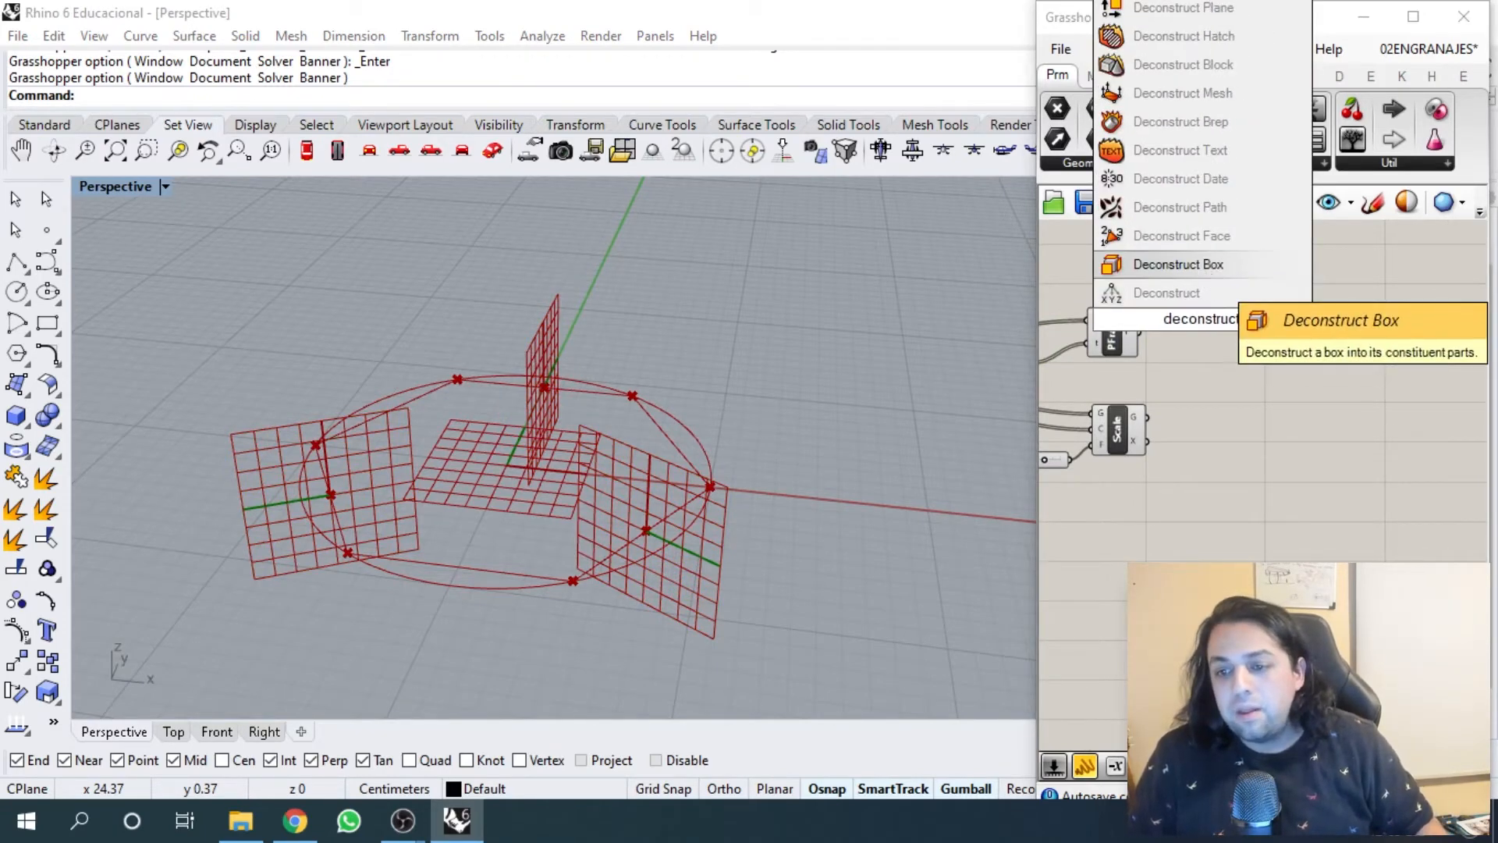
pyautogui.write('pl')
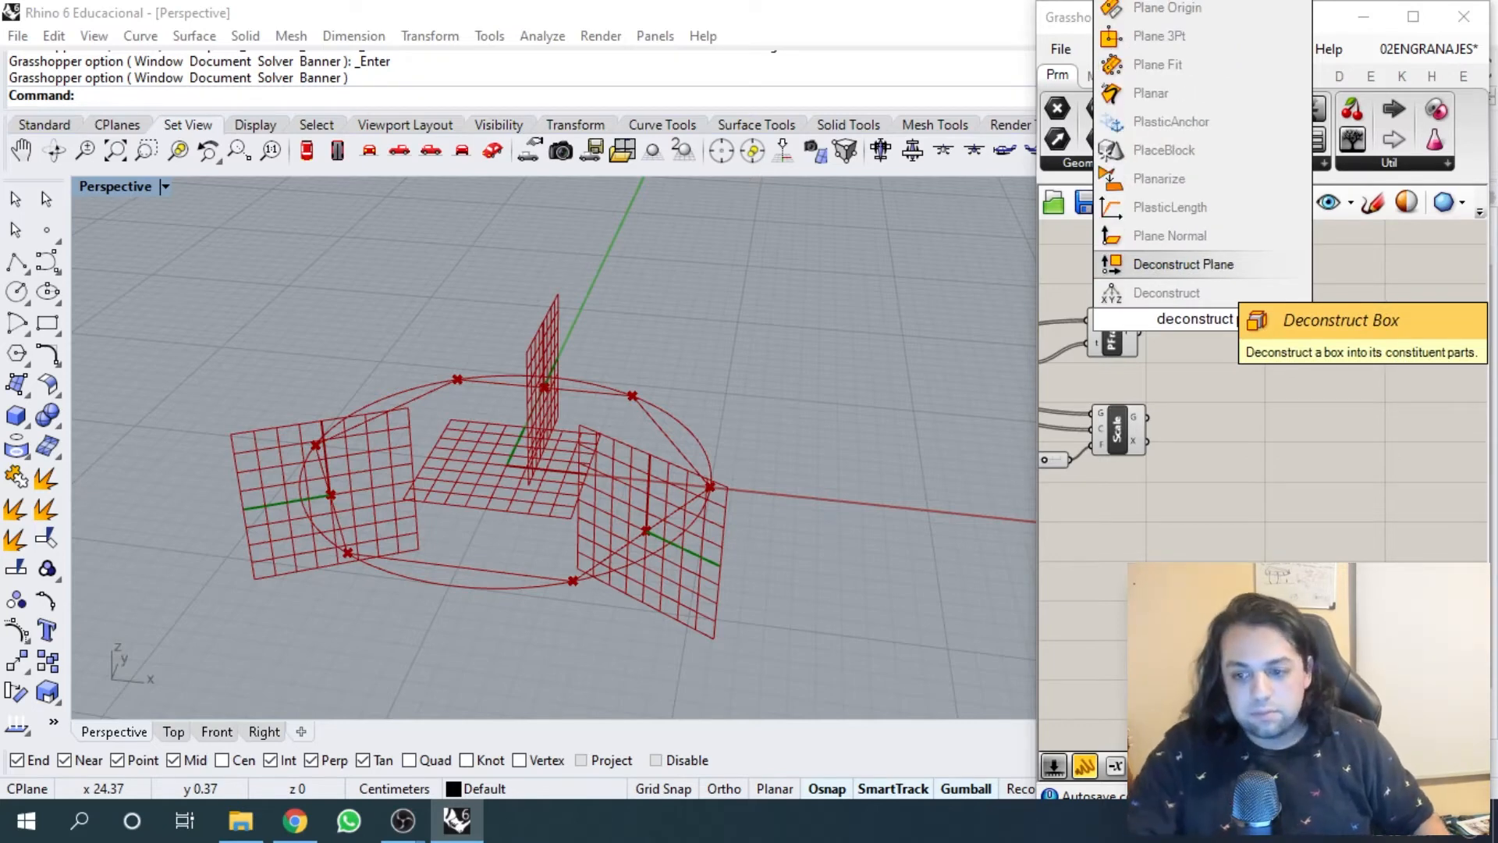
pyautogui.write('a')
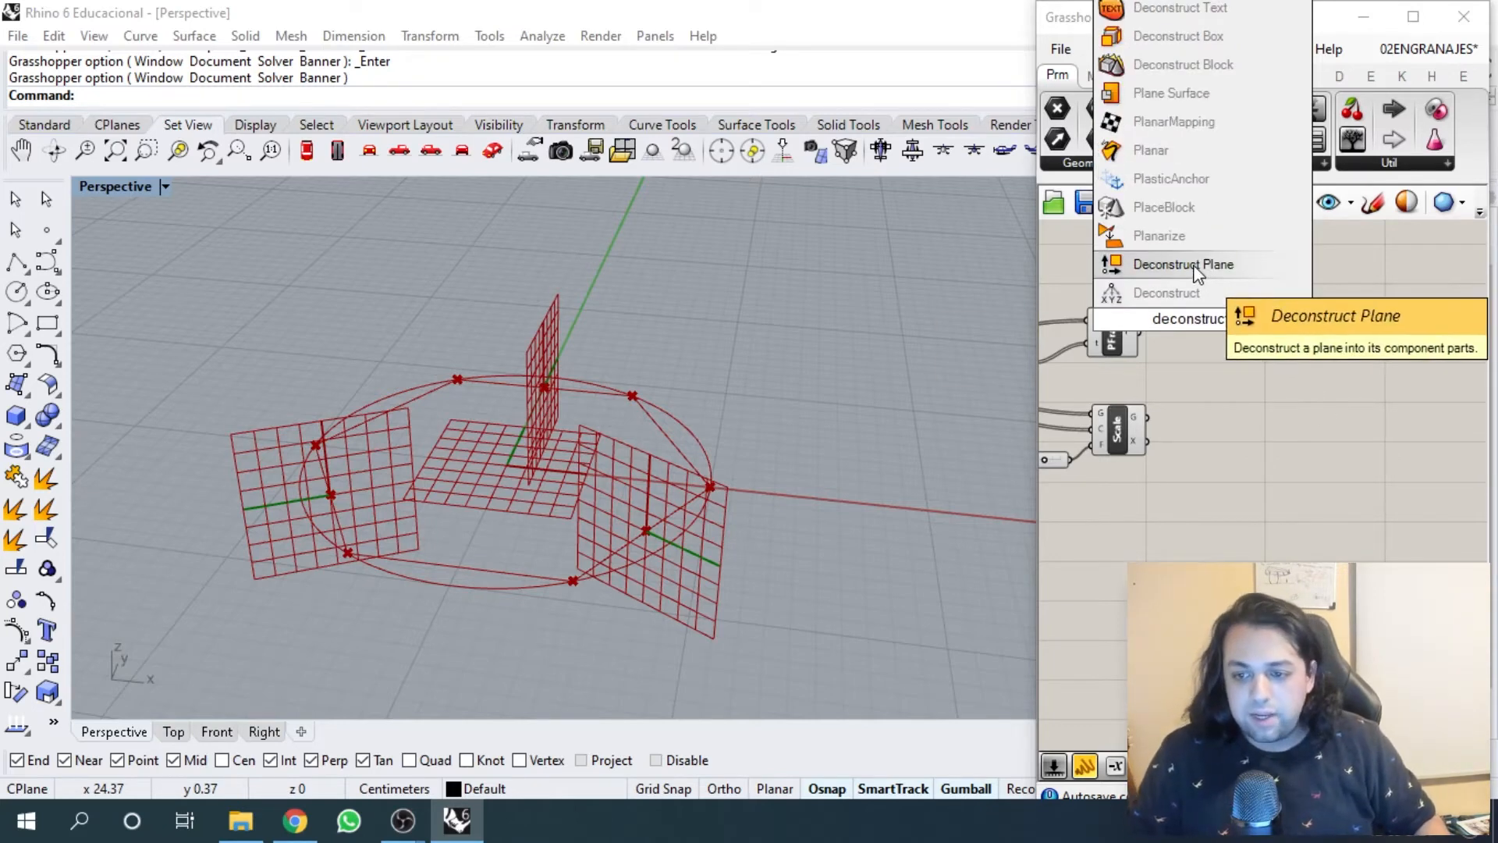
pyautogui.click(1189, 266)
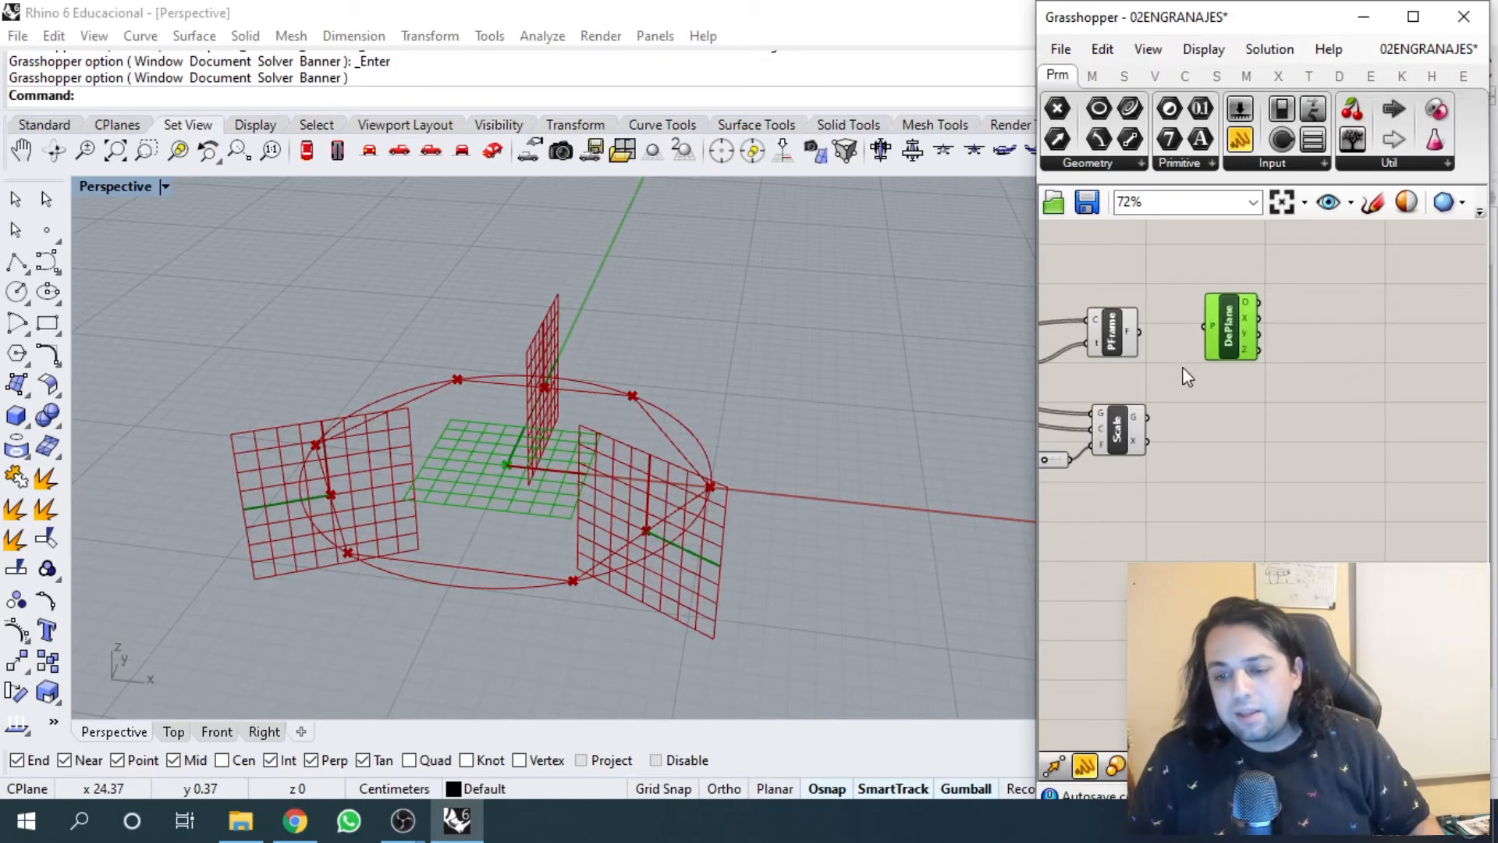
# - Connect Perp Frame's F output to Deconstruct Plane's P input and check its axis outputs
pyautogui.scroll(3, 1182, 367)
pyautogui.click(1130, 329)
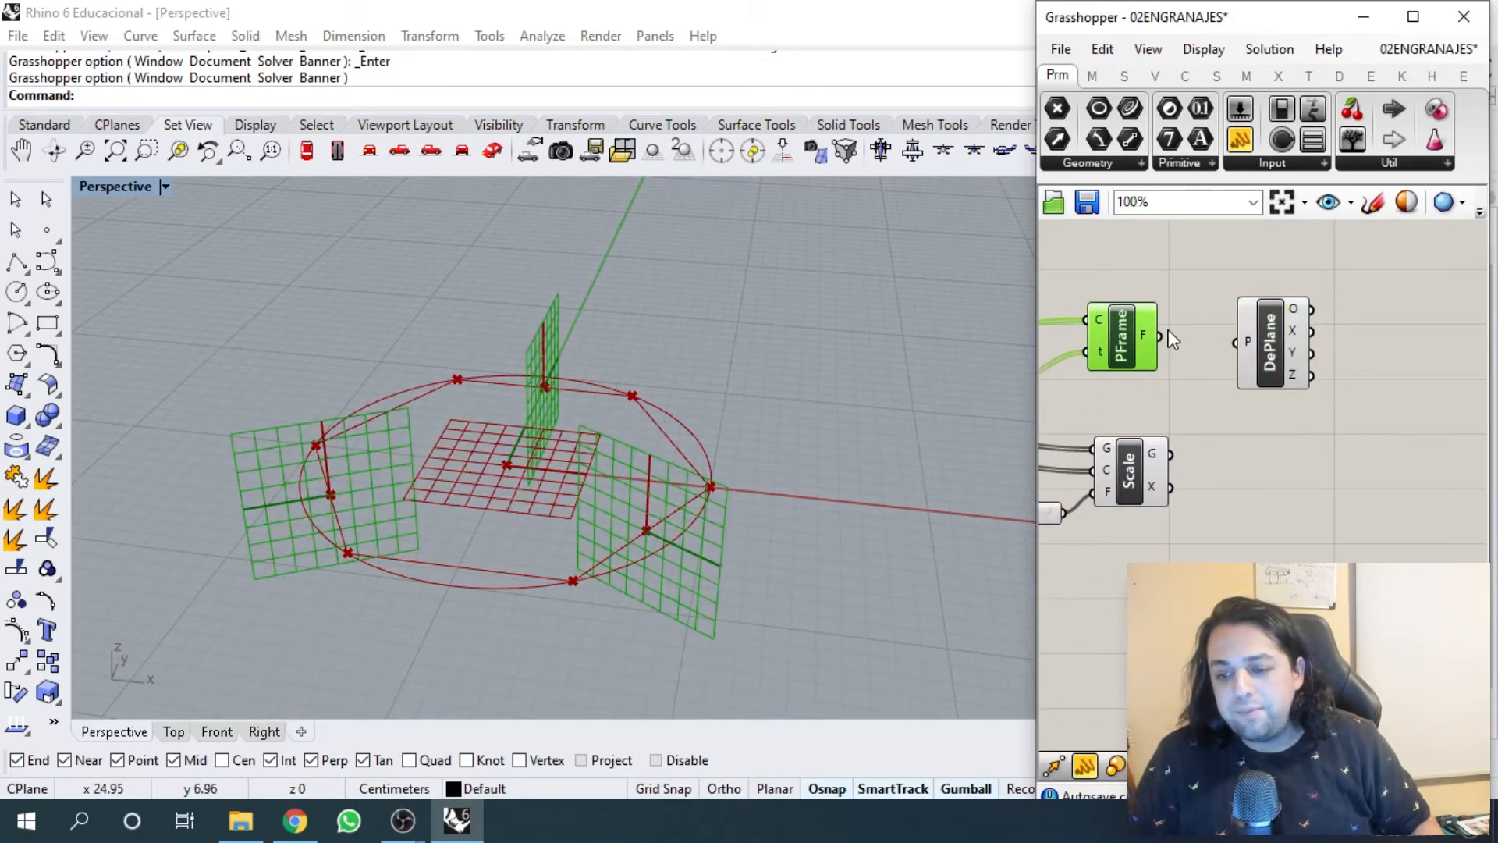
pyautogui.click(1168, 329)
pyautogui.moveTo(1160, 336); pyautogui.dragTo(1236, 344)
pyautogui.click(1256, 352)
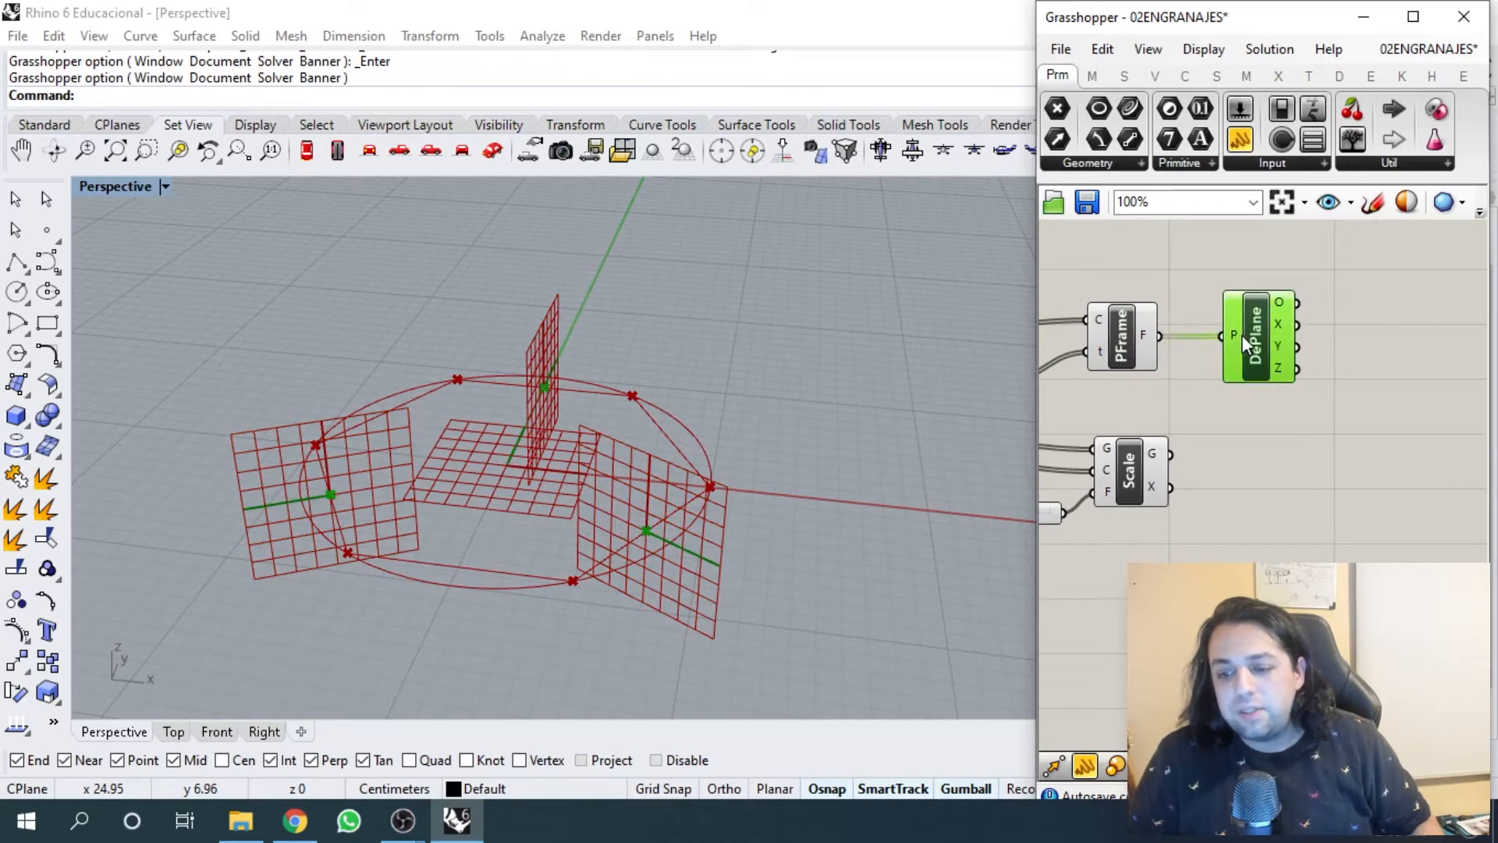
pyautogui.scroll(2, 1217, 355)
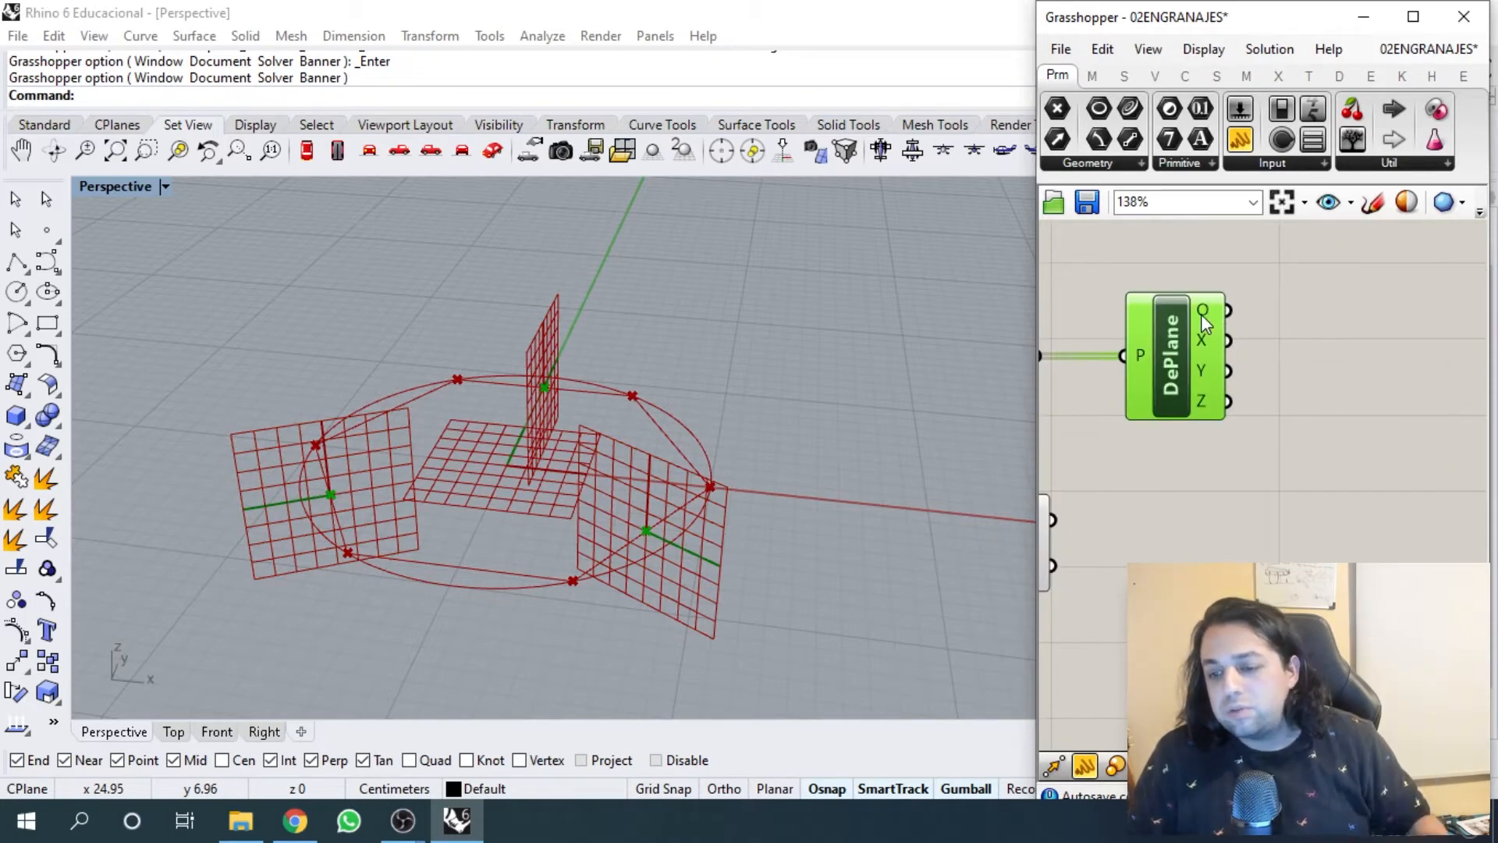
pyautogui.moveTo(1205, 315)
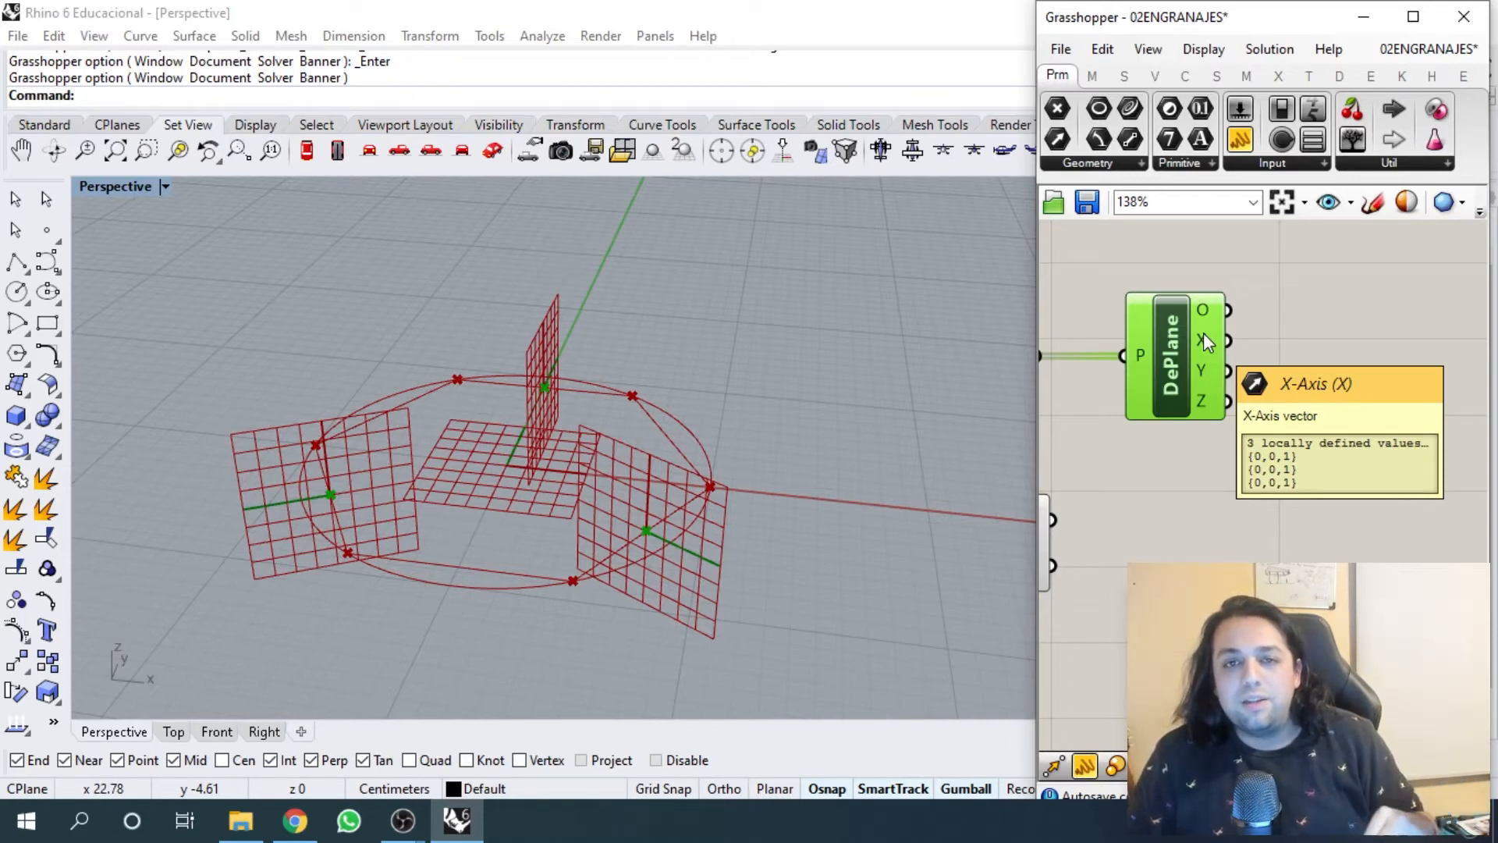
# - Clear the component selection and select Scale to review the scaled segments in the viewport
pyautogui.scroll(-3, 1203, 333)
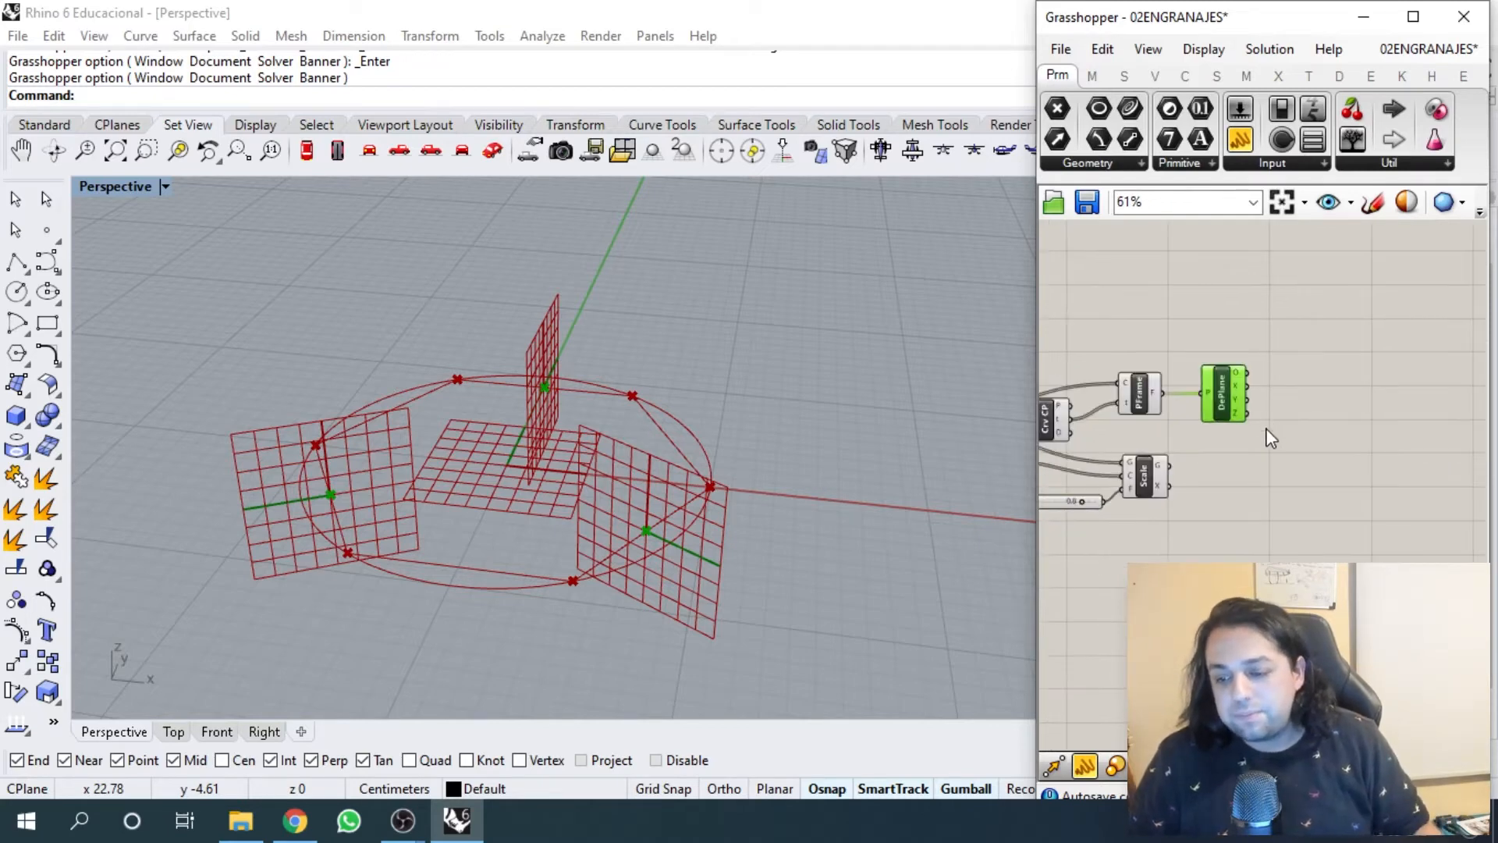
pyautogui.click(1305, 451)
pyautogui.moveTo(1331, 483); pyautogui.dragTo(1173, 291)
pyautogui.click(1311, 405)
pyautogui.moveTo(1311, 405); pyautogui.dragTo(1251, 382, button='right')
pyautogui.scroll(-1, 1273, 400)
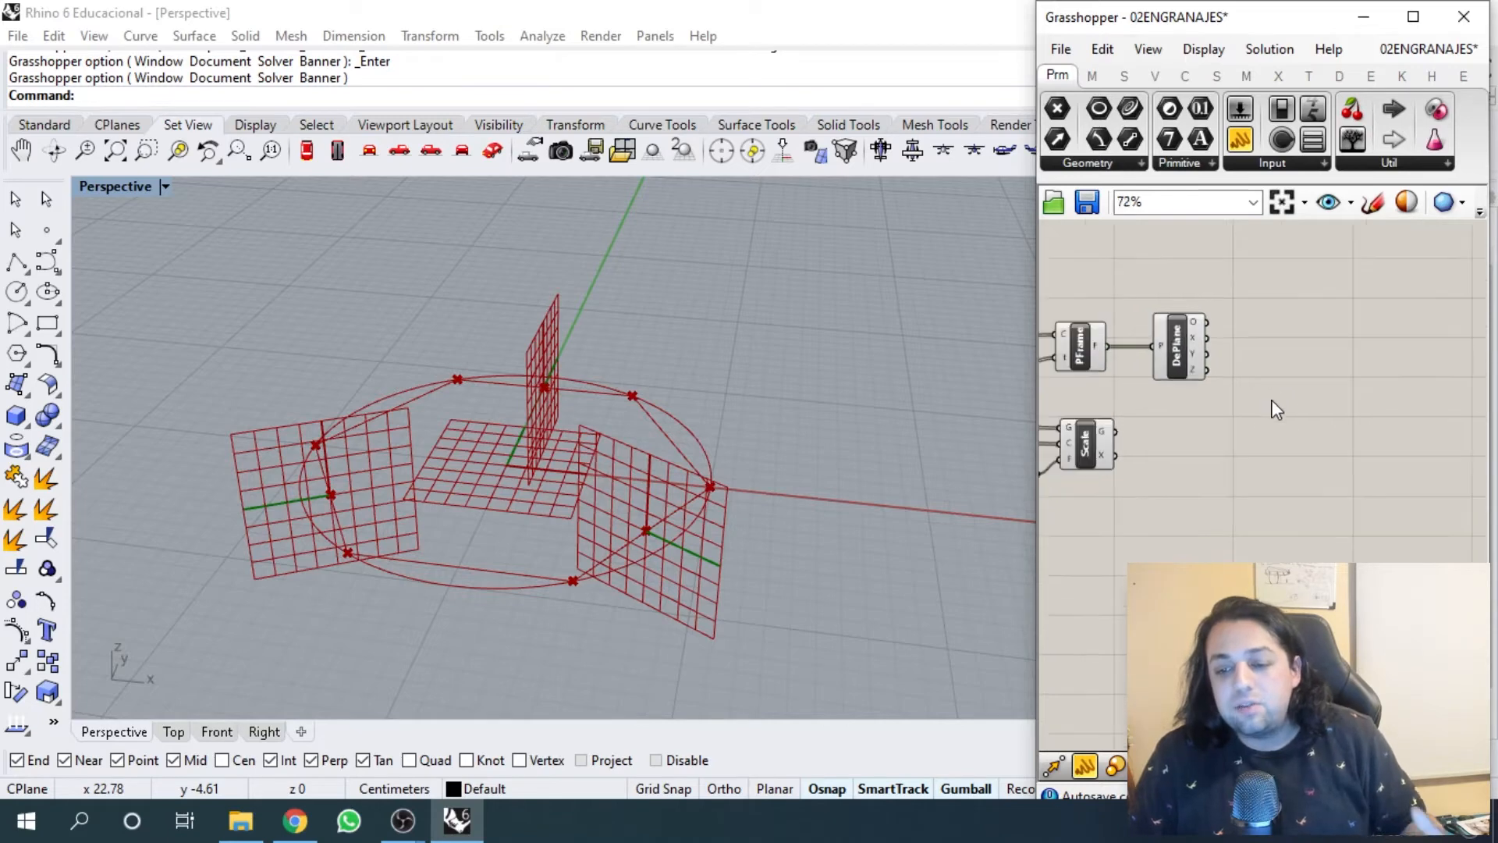
pyautogui.moveTo(1107, 451); pyautogui.dragTo(1157, 451, button='right')
pyautogui.click(1155, 442)
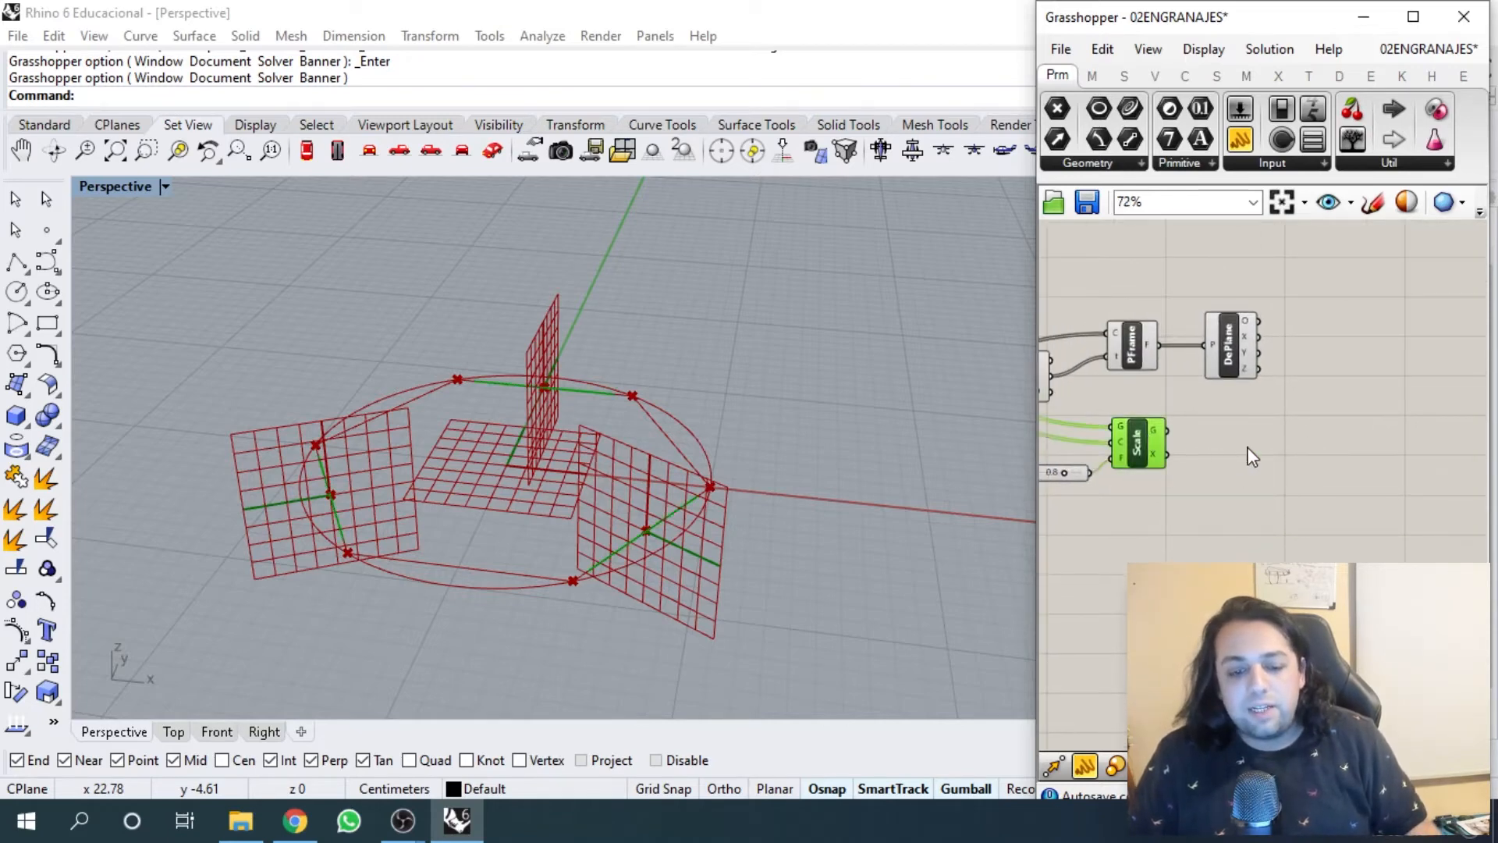
# - Add a Move component after Deconstruct Plane and connect Scale's G output to its G input
pyautogui.moveTo(1362, 457); pyautogui.dragTo(1298, 466, button='right')
pyautogui.click(1291, 363)
pyautogui.doubleClick(1303, 348)
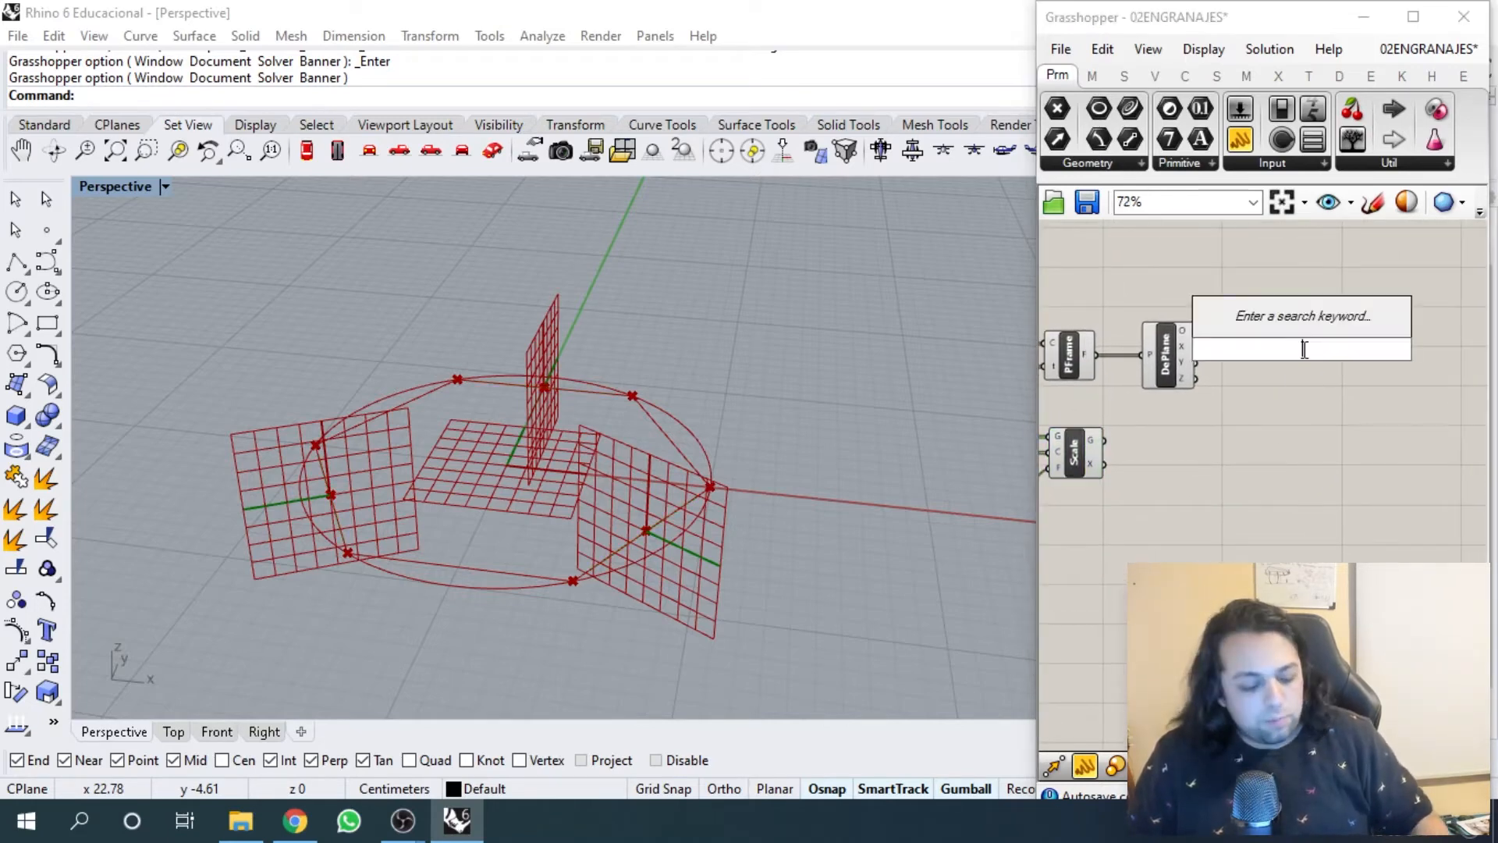
pyautogui.write('move')
pyautogui.click(1276, 332)
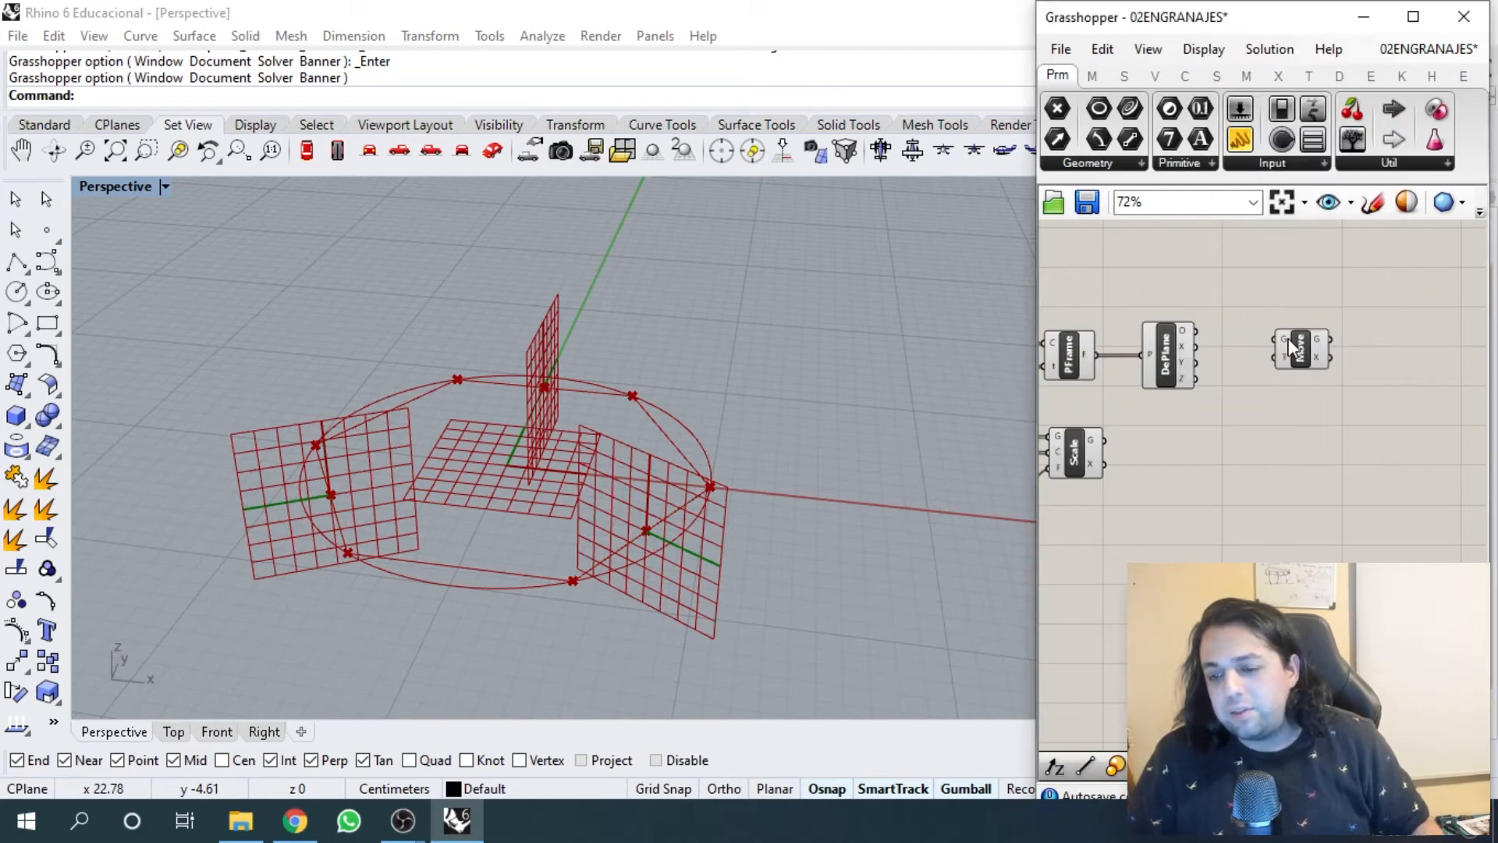
pyautogui.moveTo(1291, 347)
pyautogui.mouseDown()
pyautogui.moveTo(1252, 343)
pyautogui.moveTo(1262, 355)
pyautogui.mouseUp()
pyautogui.click(1241, 390)
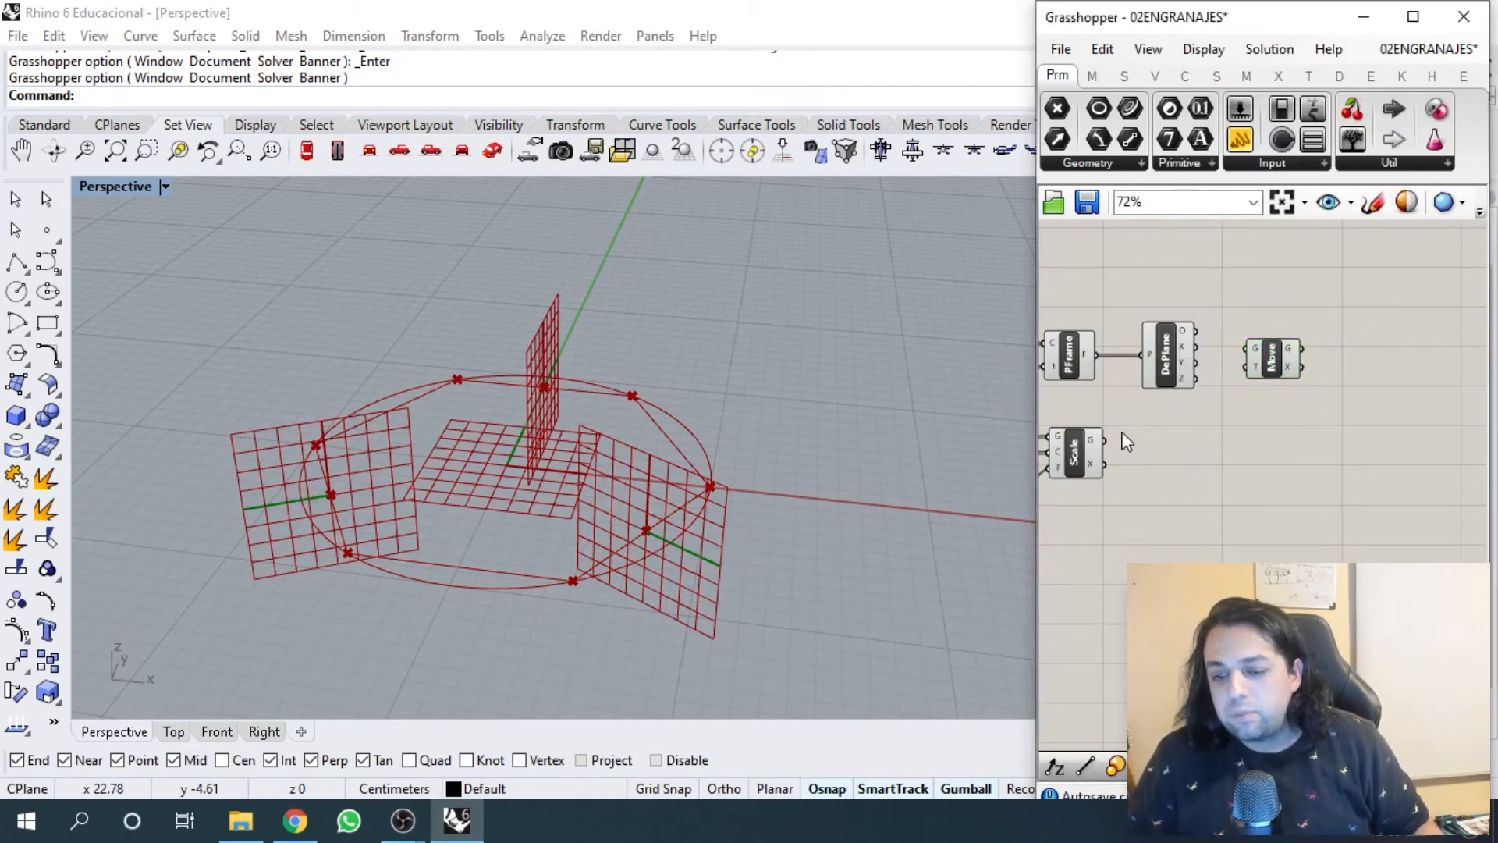
pyautogui.moveTo(1101, 440); pyautogui.dragTo(1289, 352)
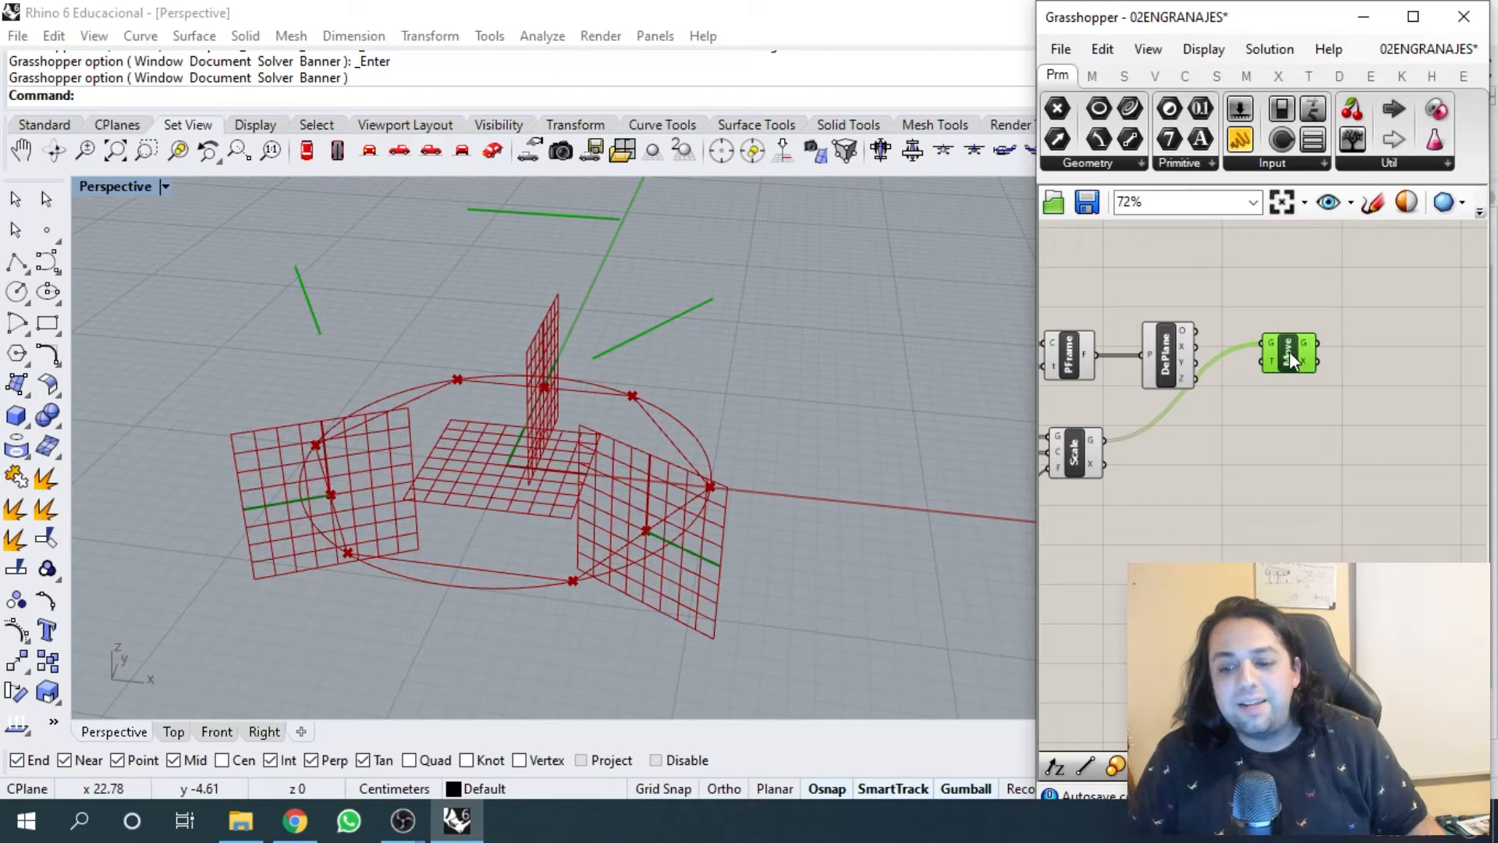
# - Connect Deconstruct Plane's Y output to Move's T input and check the displaced segments from several angles
pyautogui.scroll(3, 1233, 355)
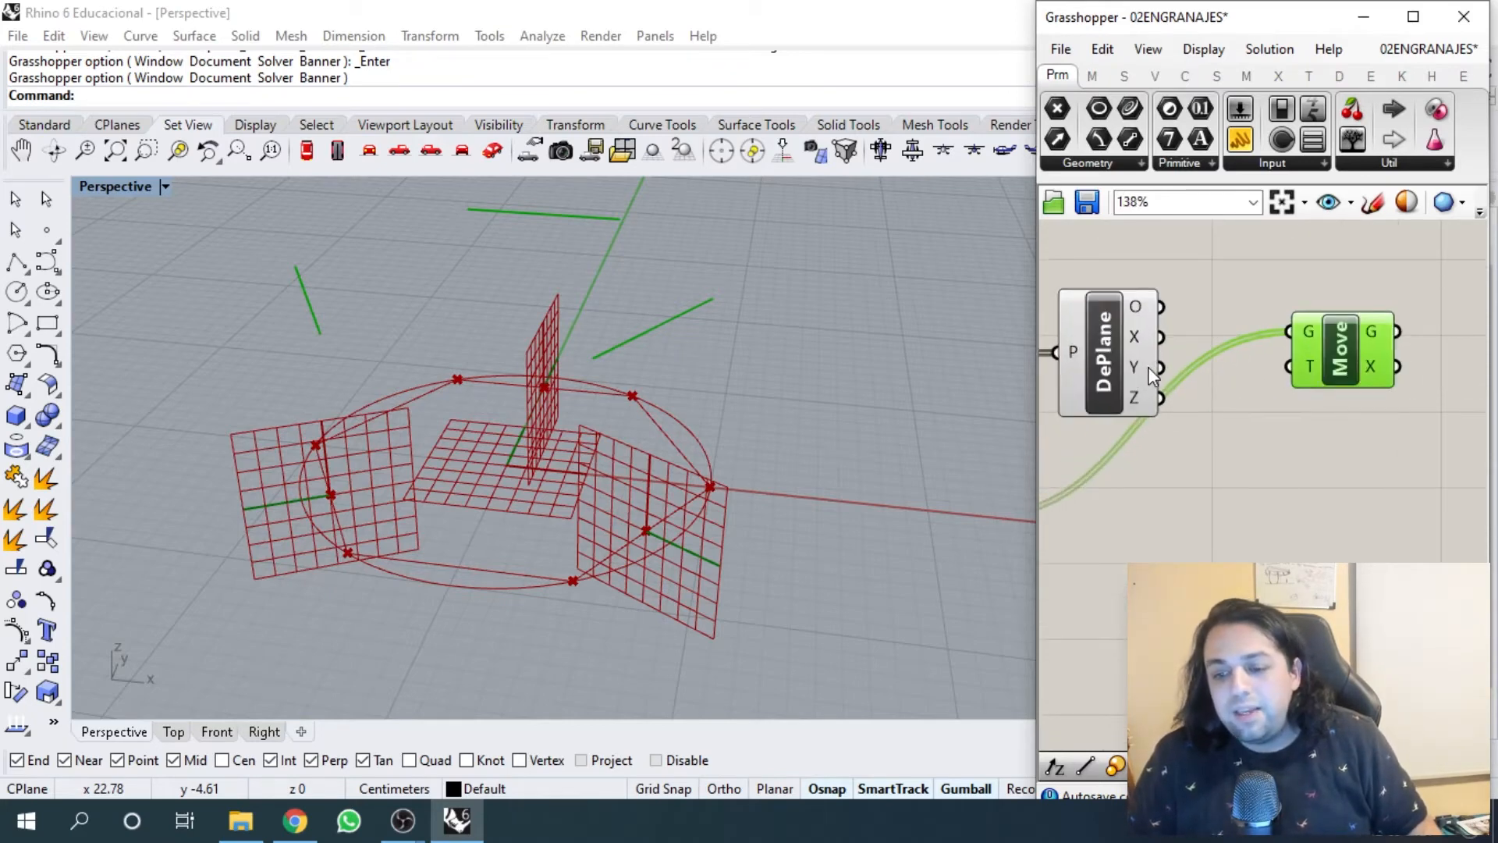
pyautogui.scroll(1, 679, 531)
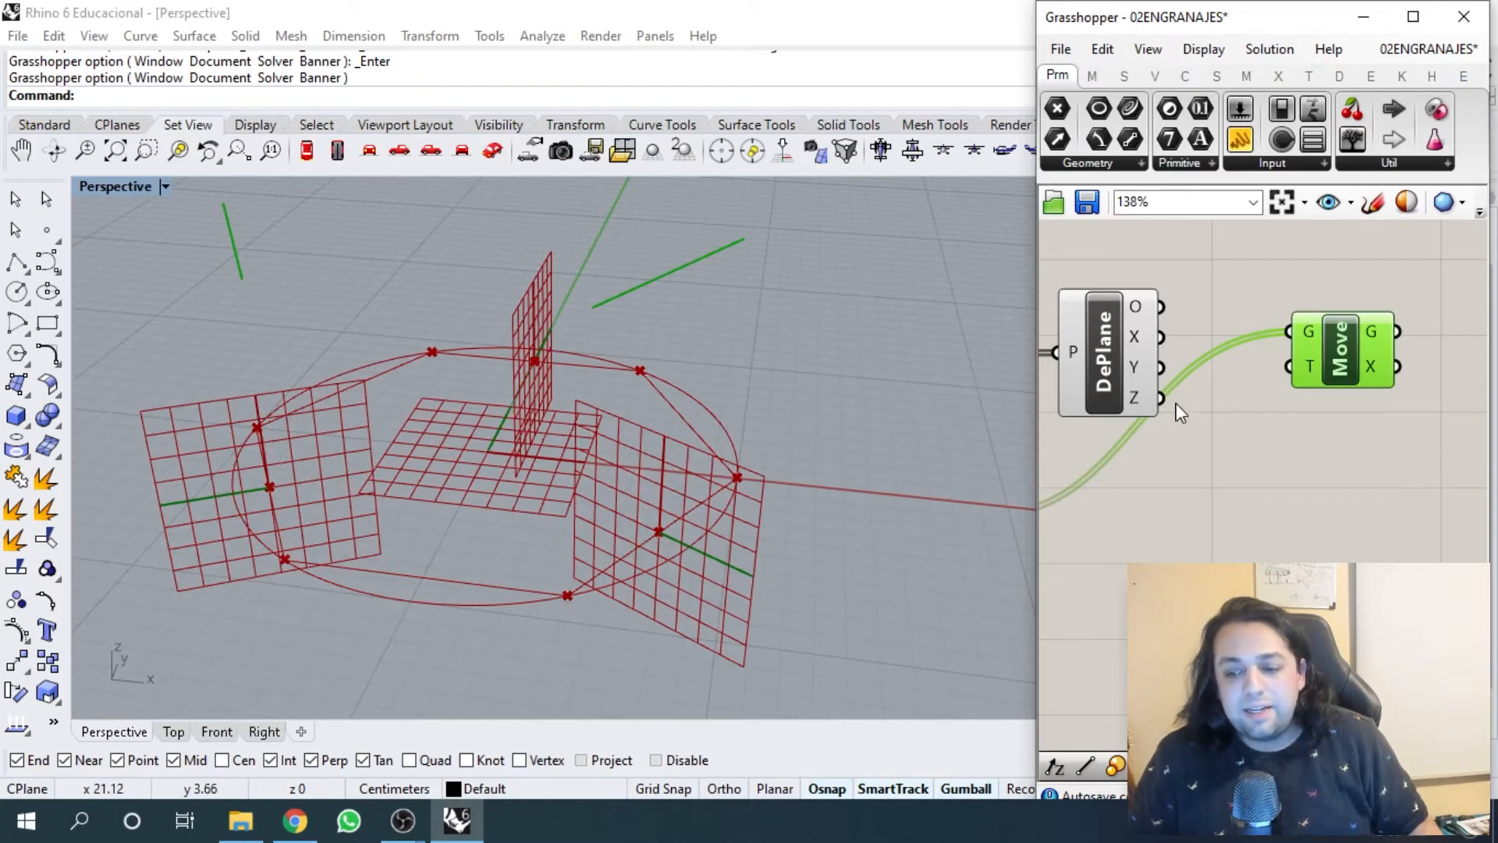
pyautogui.moveTo(1170, 373); pyautogui.dragTo(1271, 371)
pyautogui.moveTo(569, 575); pyautogui.dragTo(709, 583, button='right')
pyautogui.scroll(3, 710, 523)
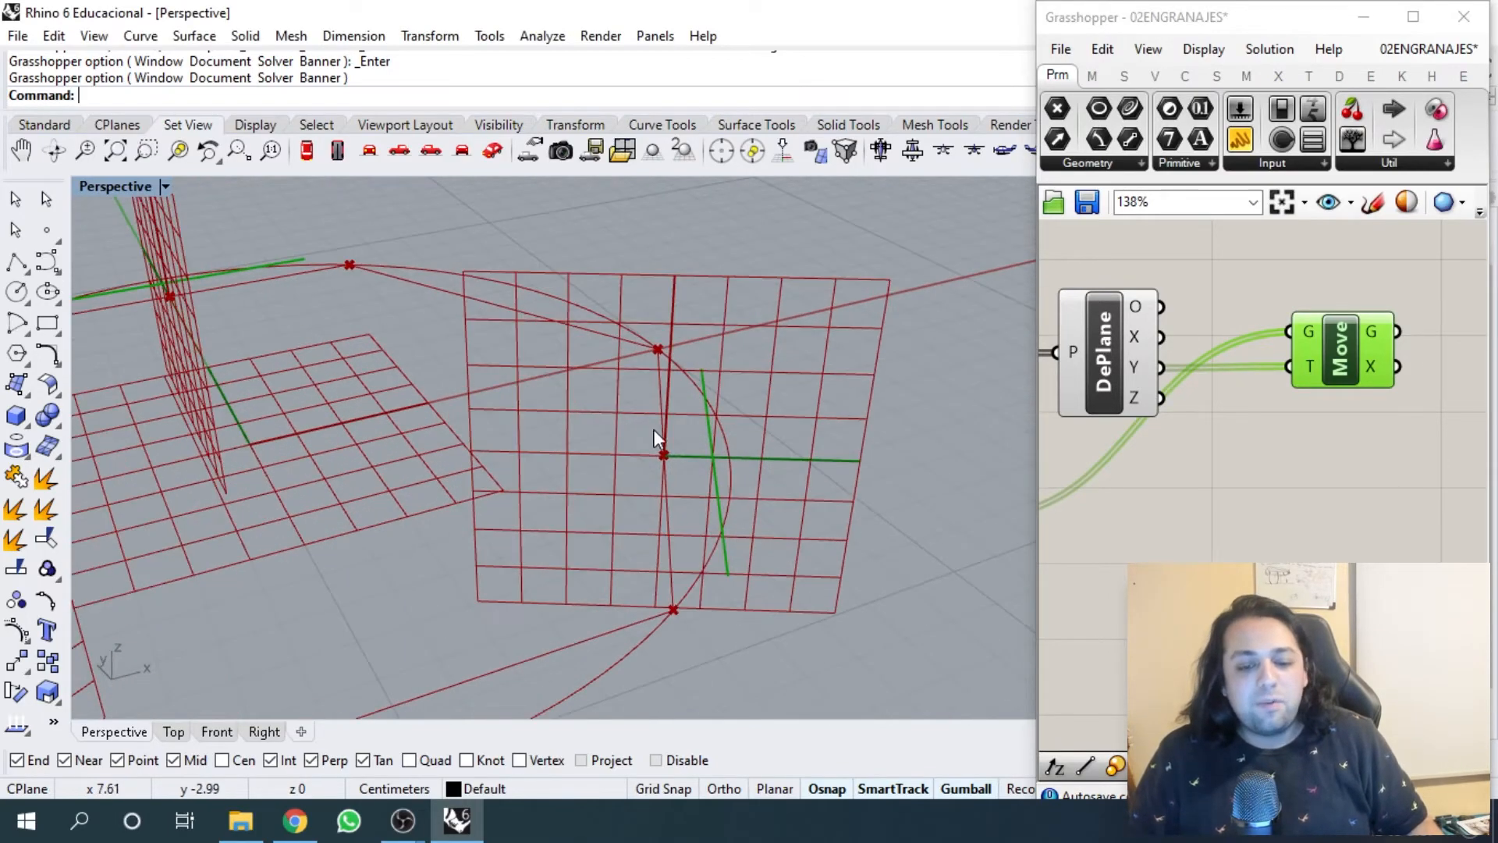
pyautogui.scroll(-4, 630, 273)
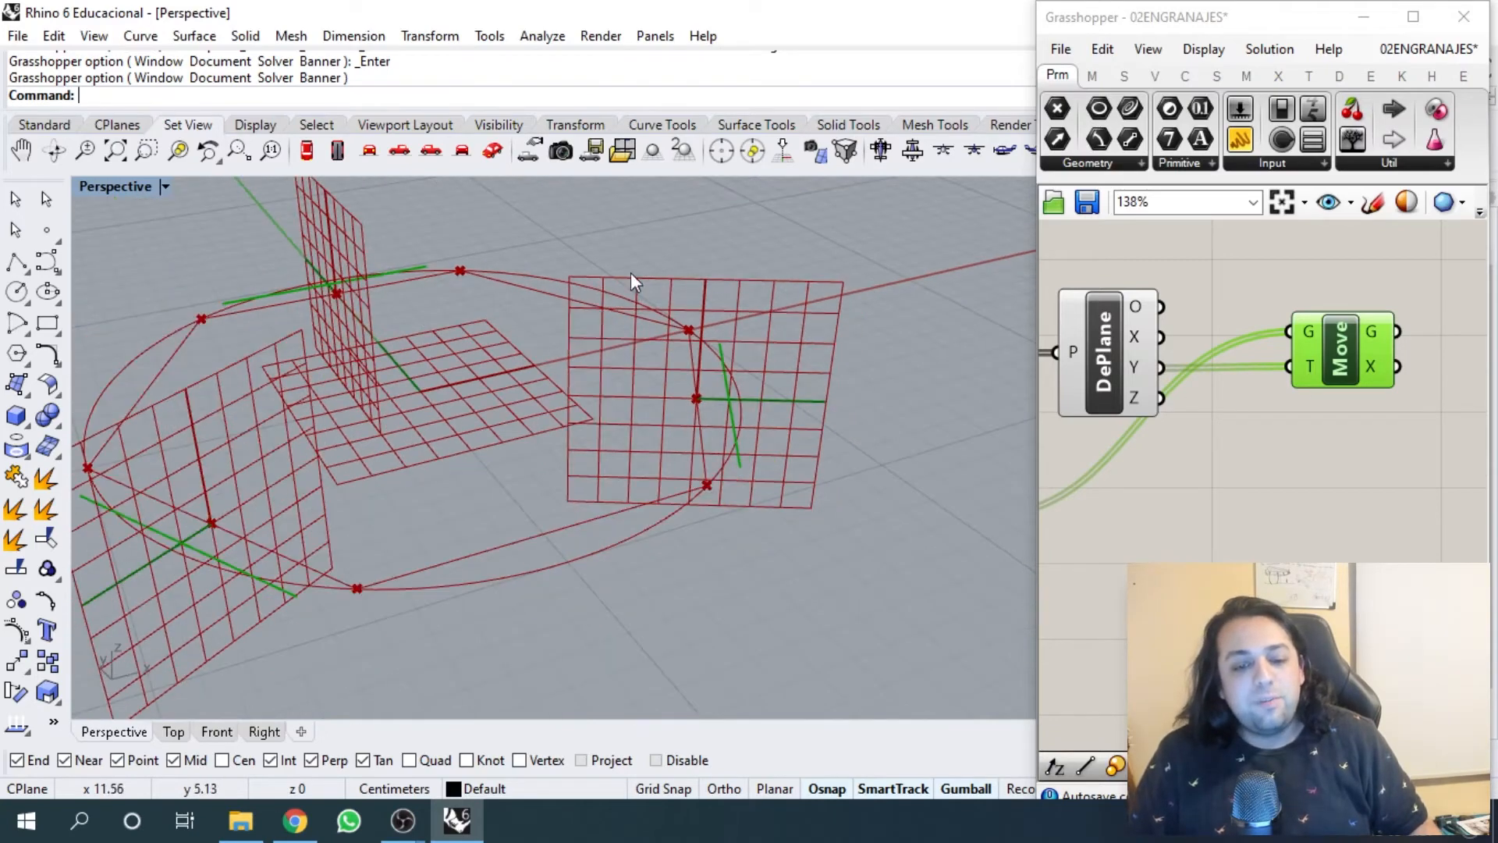
pyautogui.moveTo(755, 473); pyautogui.dragTo(470, 366, button='right')
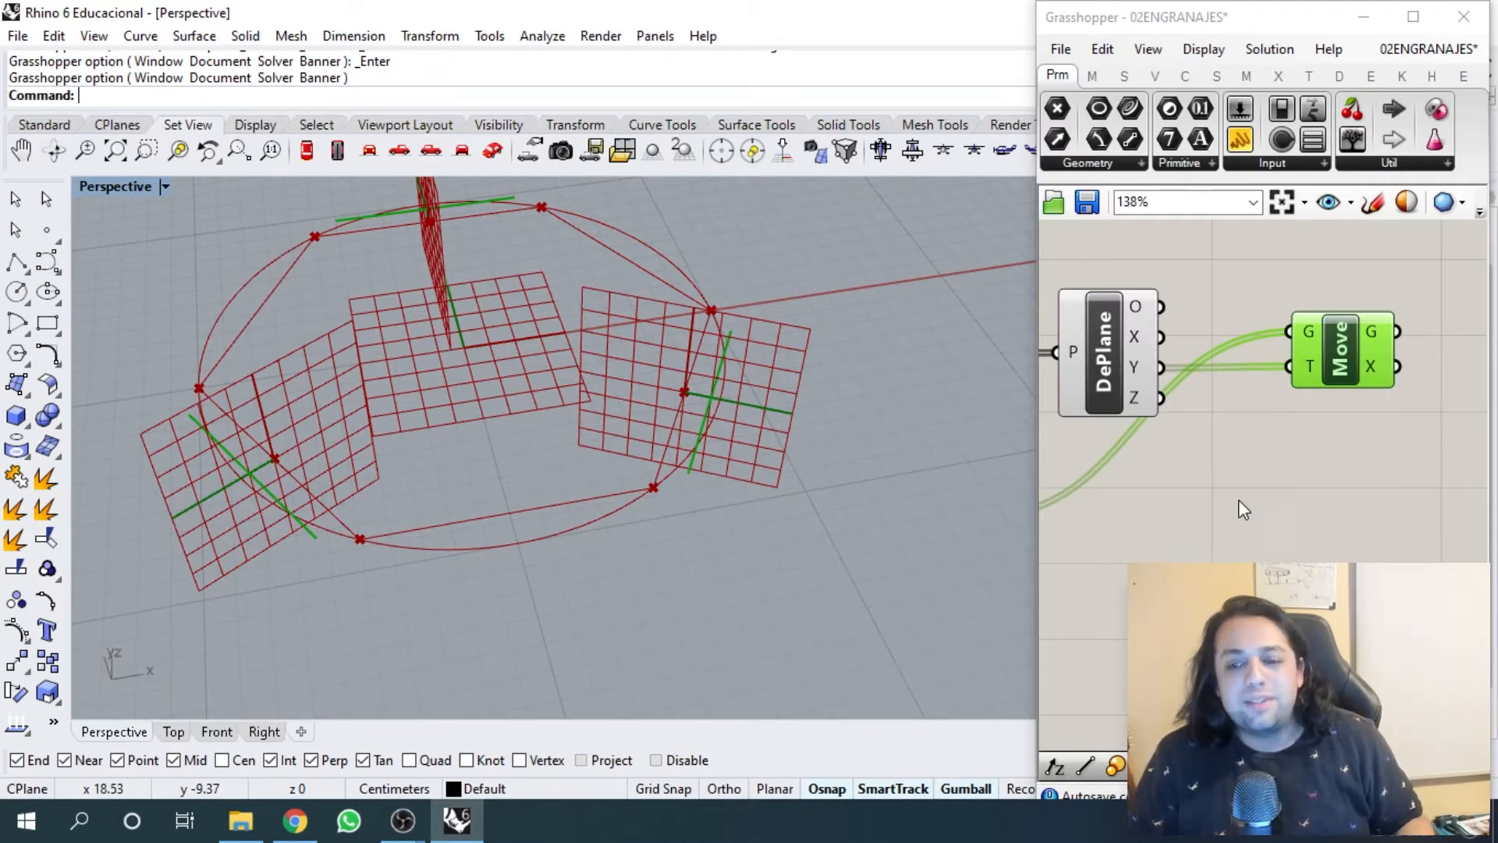
# - Add a Line SDL component below Deconstruct Plane and Move
pyautogui.scroll(-2, 1225, 464)
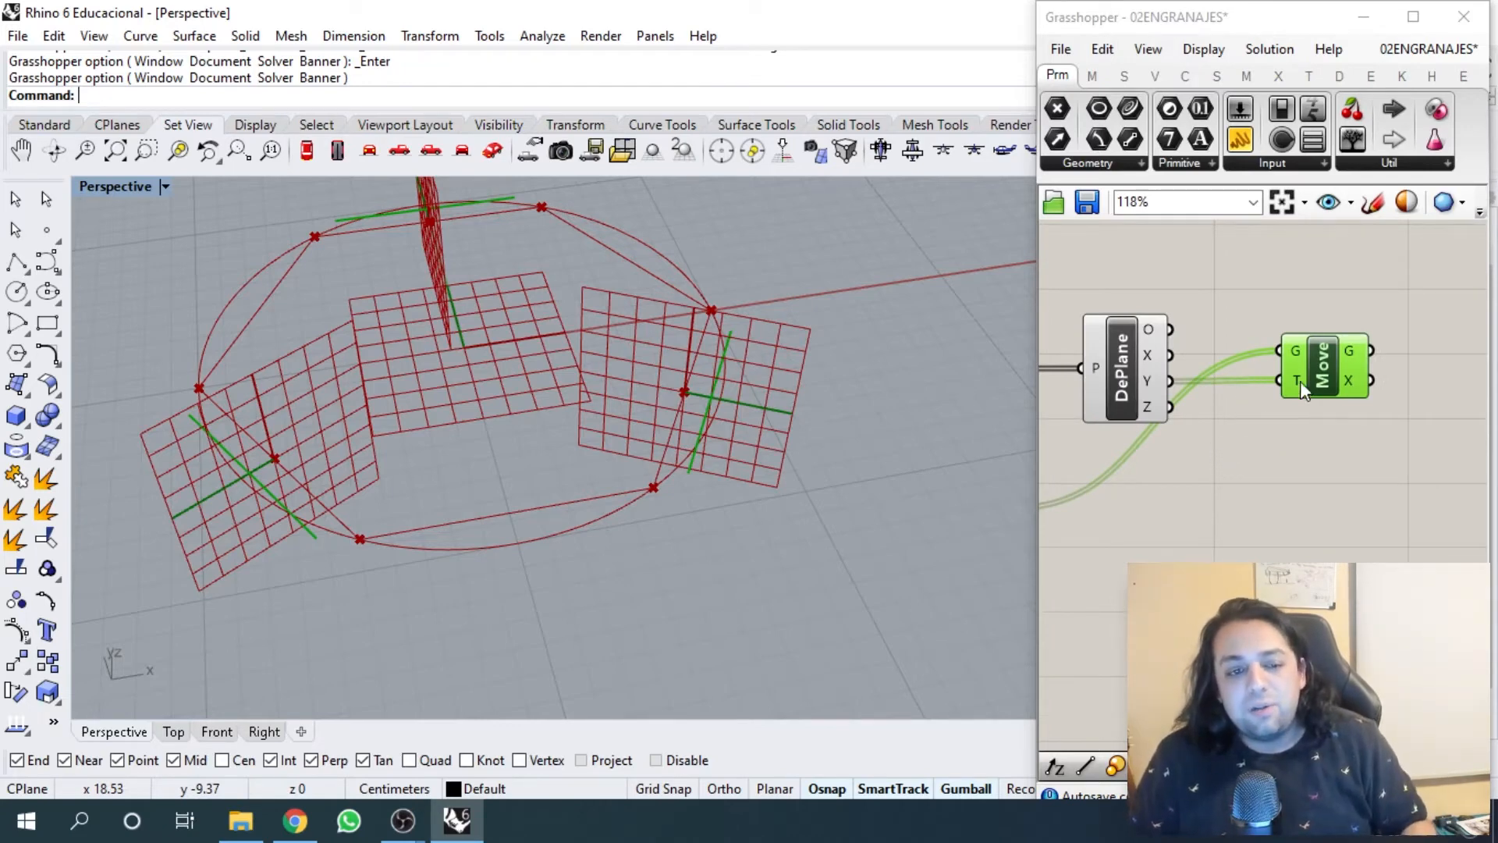
pyautogui.doubleClick(1223, 476)
pyautogui.write('li')
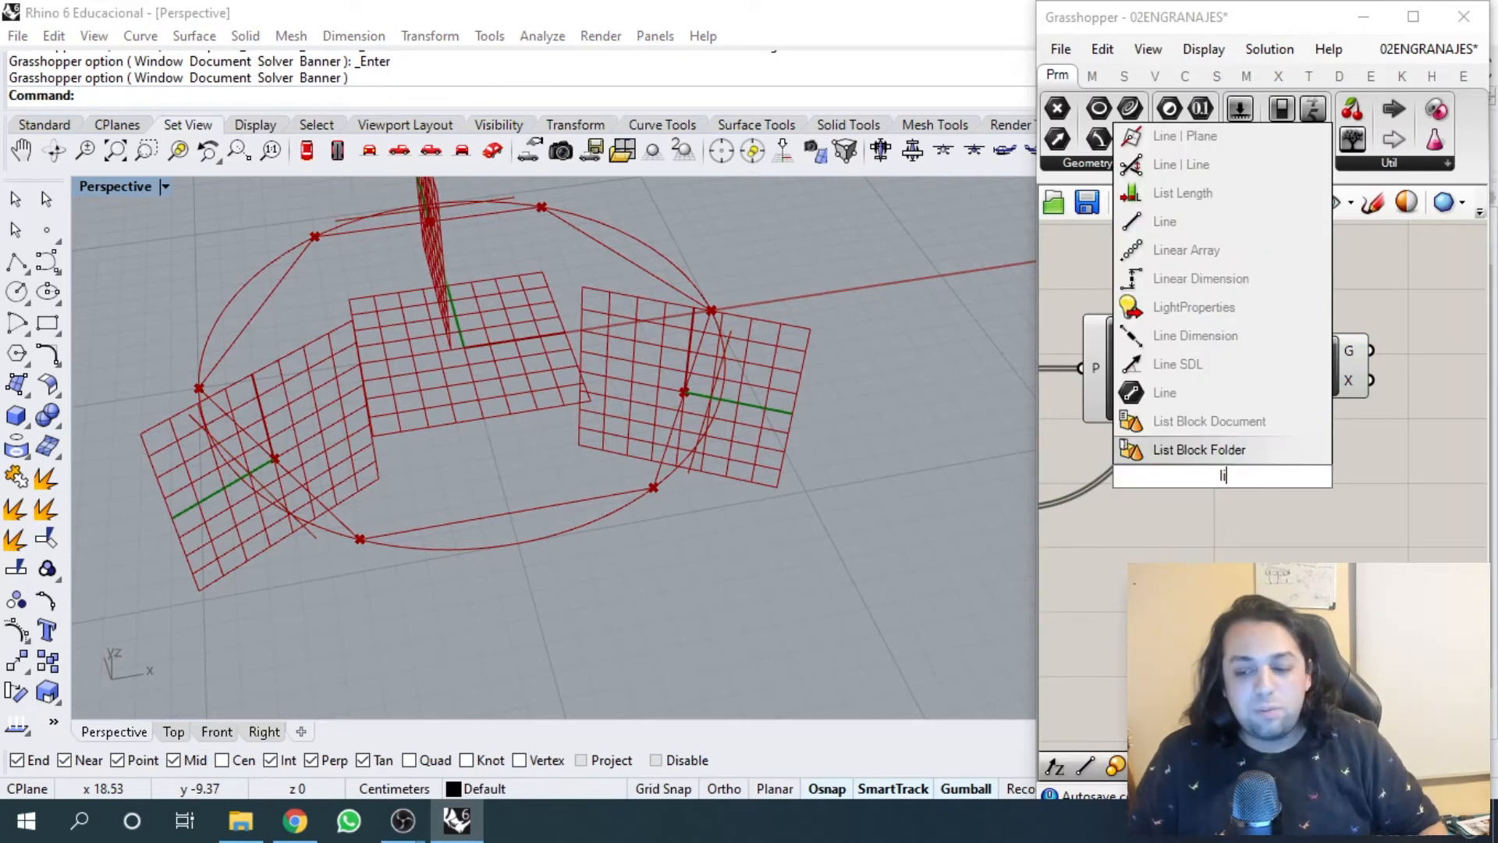
pyautogui.write('ne')
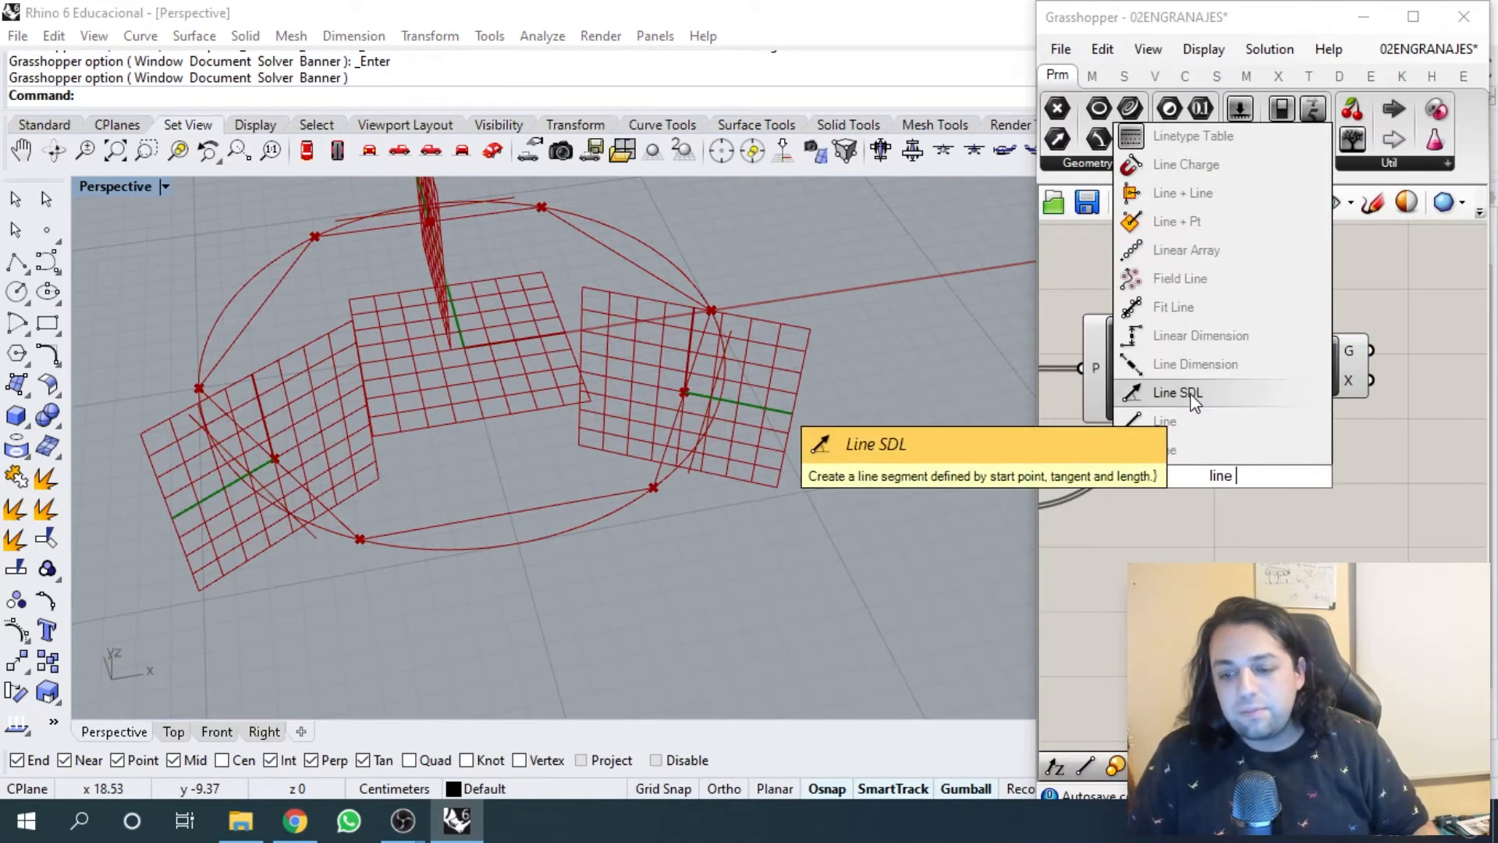
pyautogui.click(1192, 400)
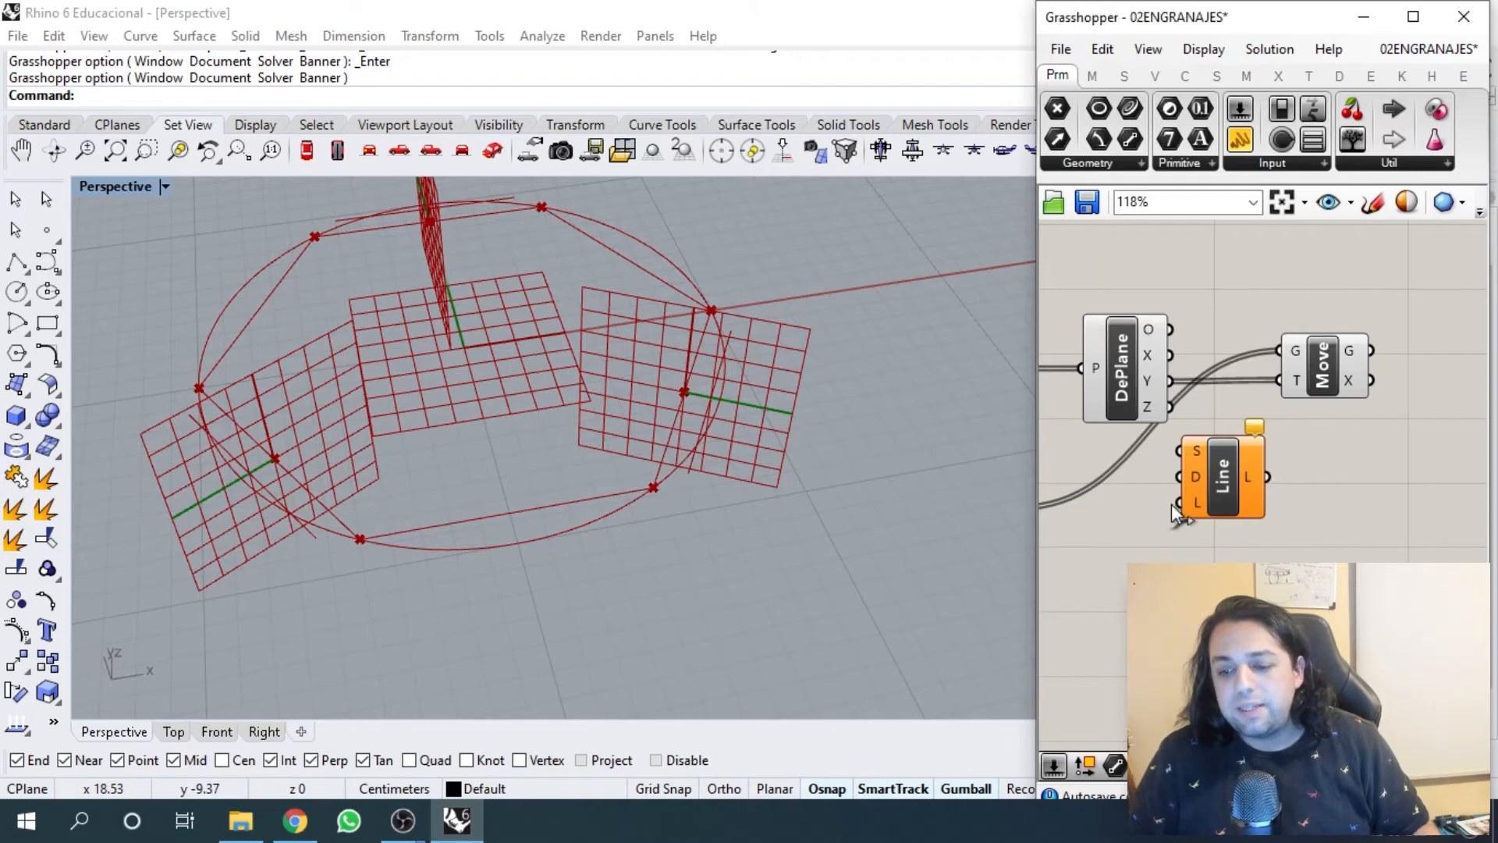
# - Connect MidPt's M output to the Line SDL component's S input so the lines start at the segment midpoints
pyautogui.moveTo(1172, 503); pyautogui.dragTo(1236, 370, button='right')
pyautogui.scroll(2, 1210, 365)
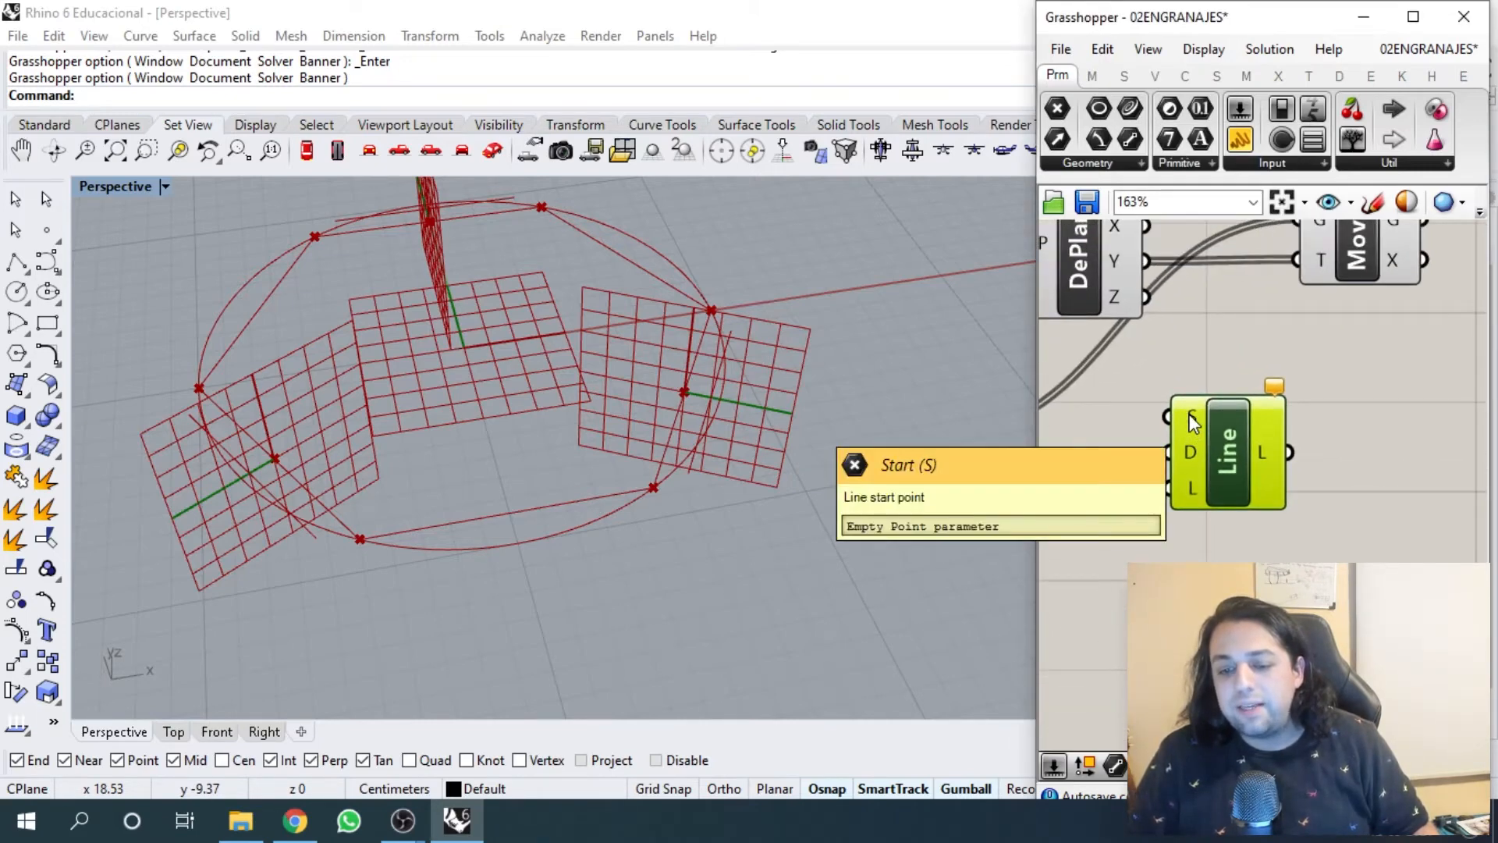
pyautogui.scroll(-4, 1189, 422)
pyautogui.moveTo(1124, 437); pyautogui.dragTo(1376, 414, button='right')
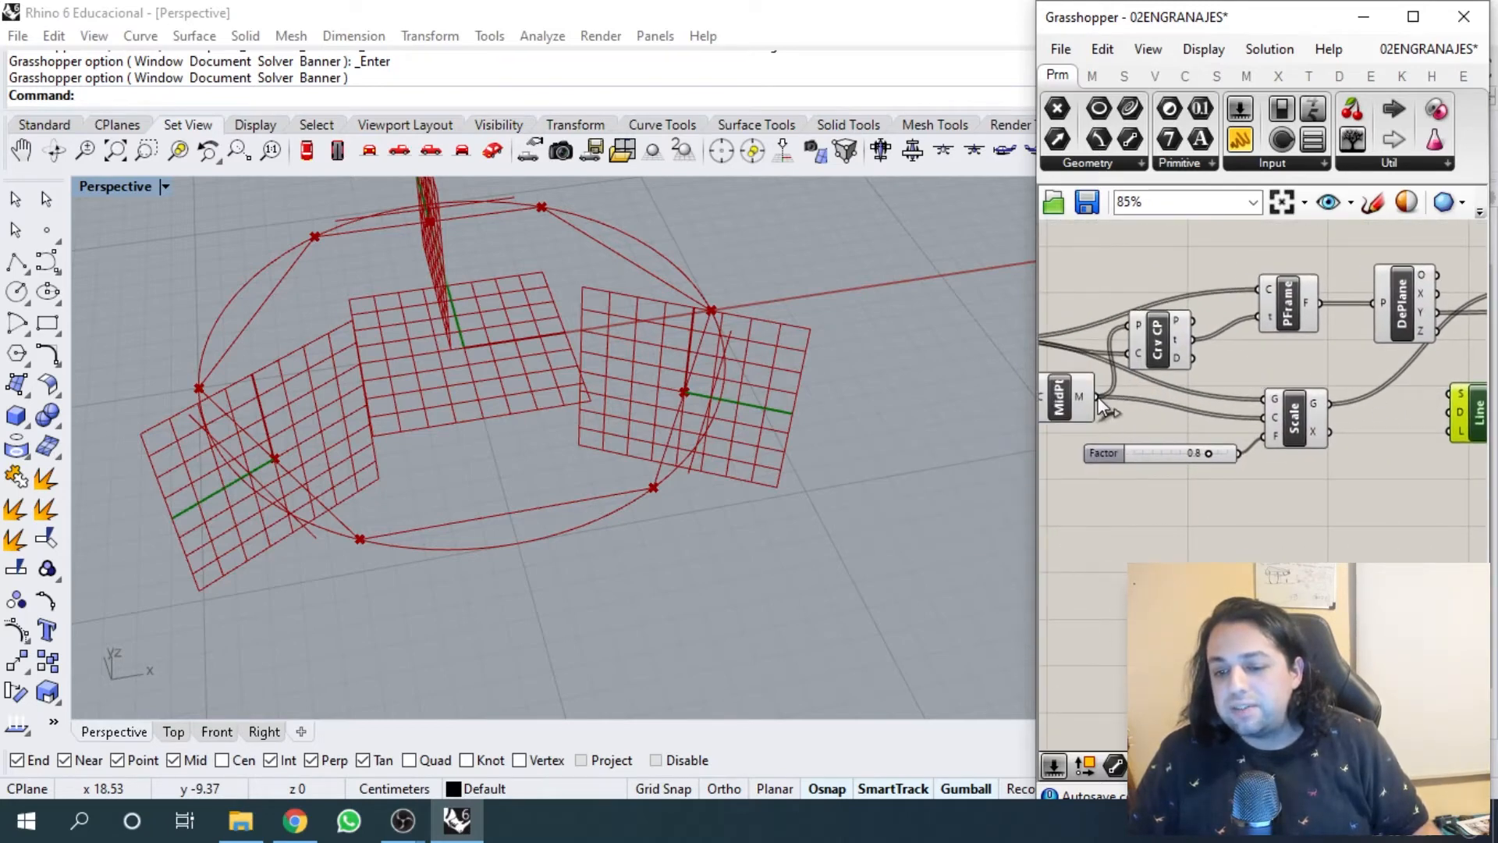
pyautogui.moveTo(1096, 397); pyautogui.dragTo(1411, 396)
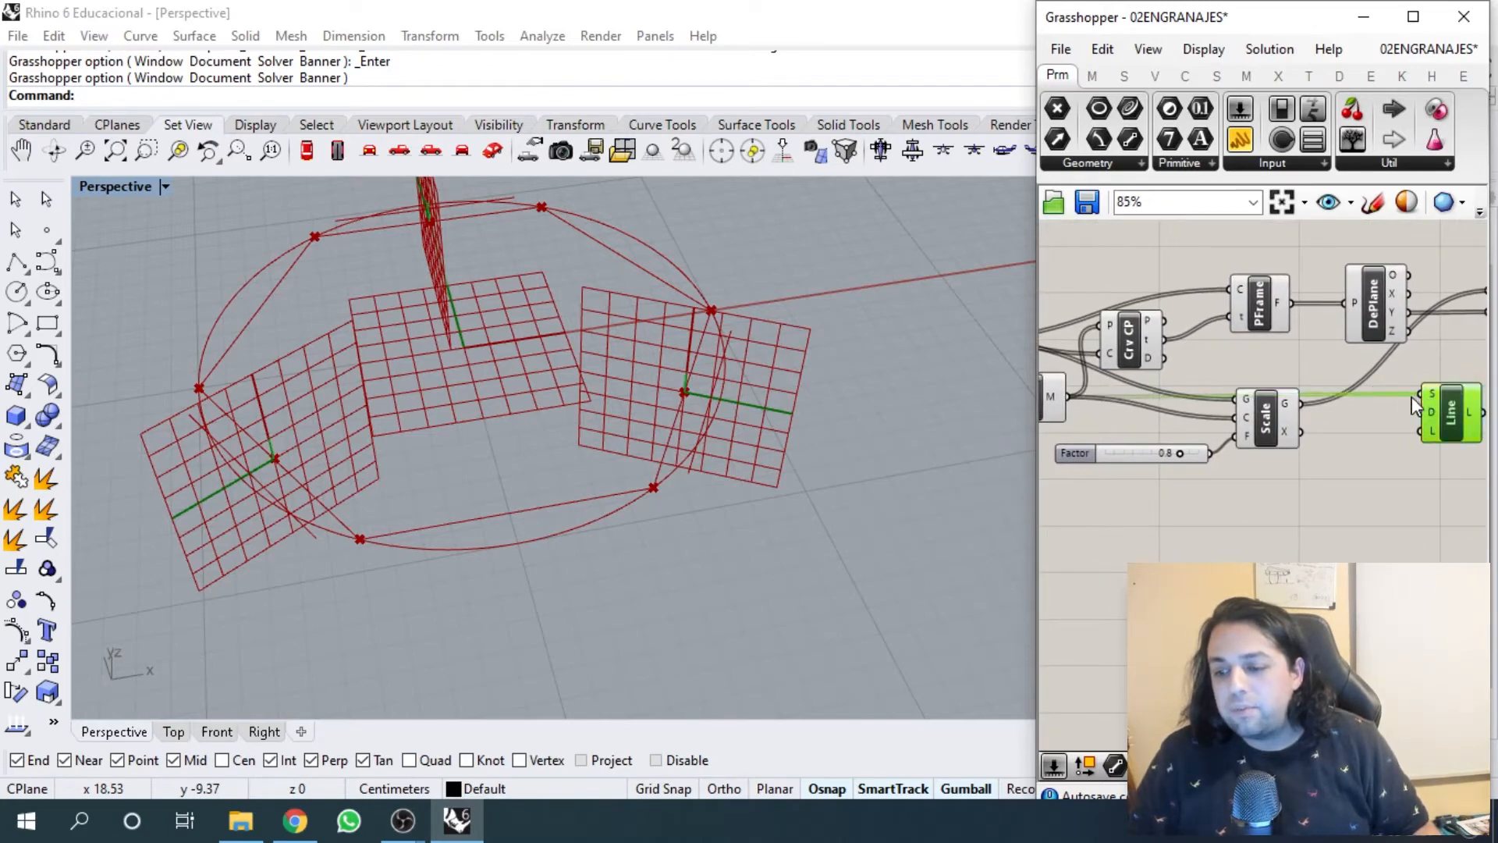
# - Connect Deconstruct Plane's Y output to Line SDL's D input and shift the Line component away from Deconstruct Plane
pyautogui.moveTo(1411, 396); pyautogui.dragTo(1176, 372, button='right')
pyautogui.scroll(2, 1166, 336)
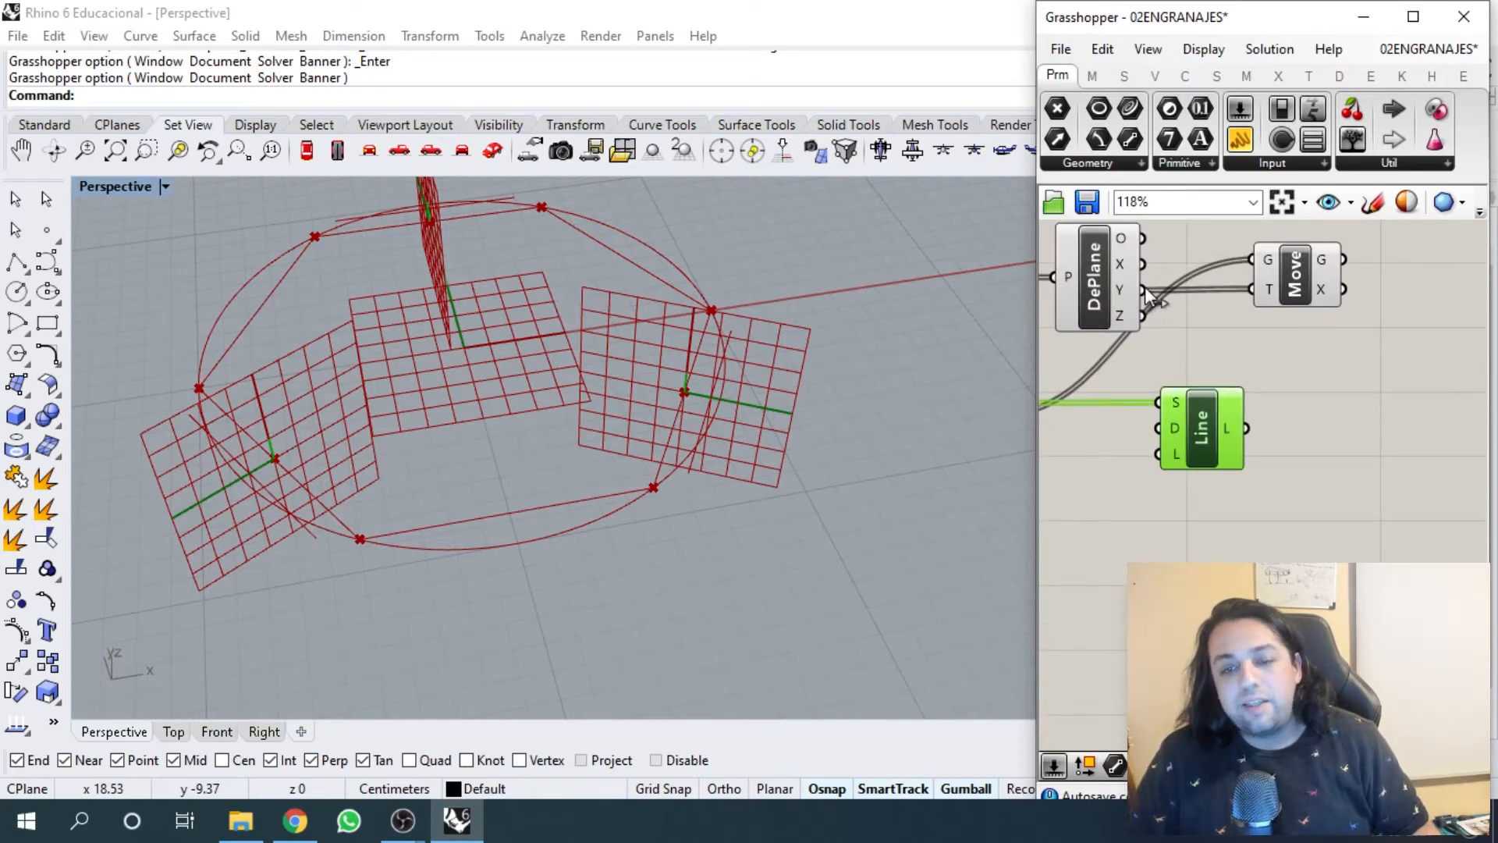
pyautogui.moveTo(1143, 289); pyautogui.dragTo(1157, 427)
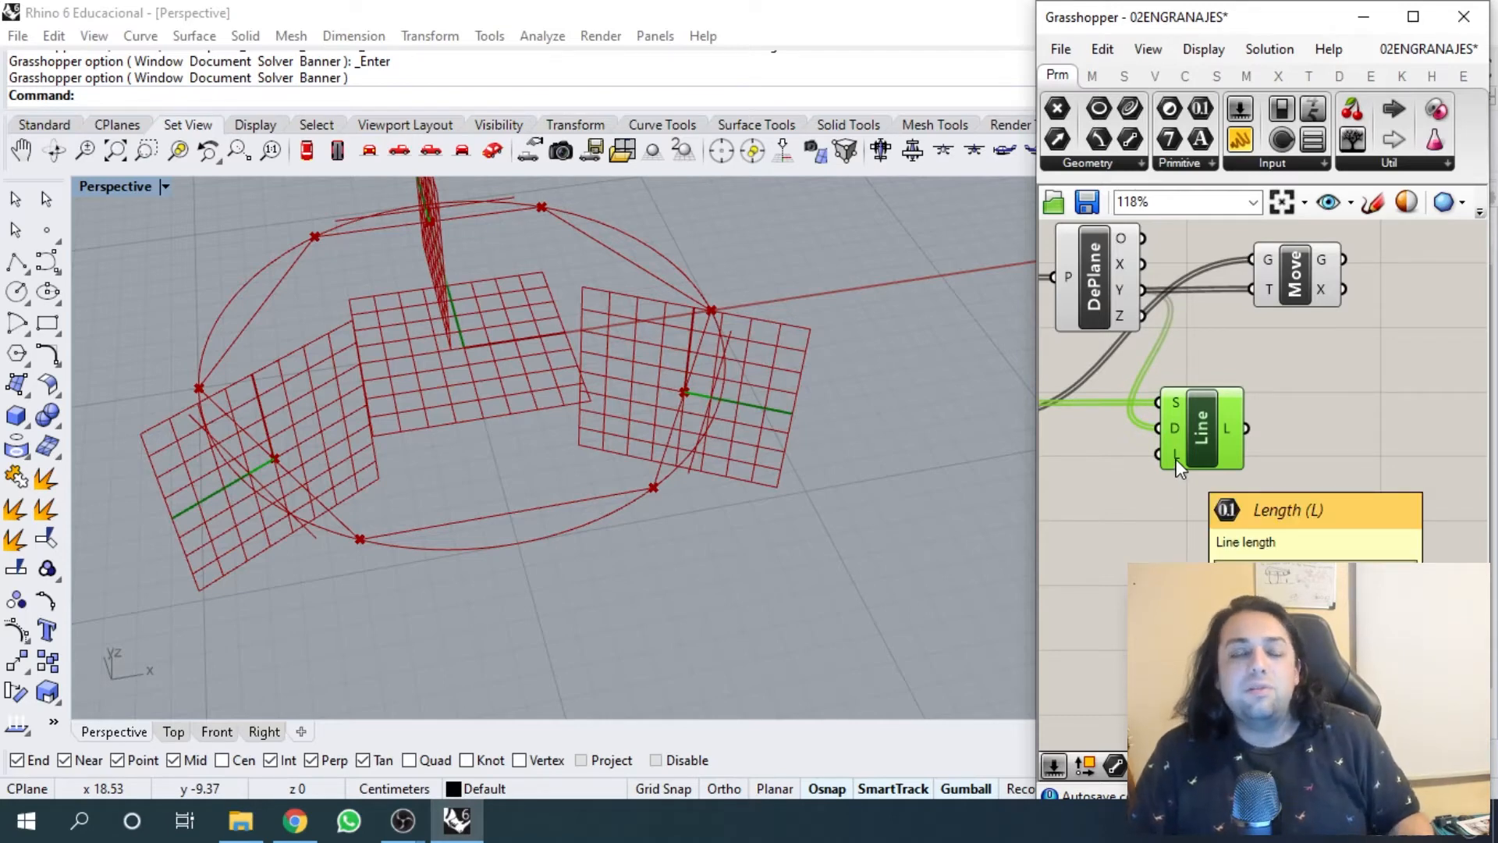
pyautogui.moveTo(1121, 430); pyautogui.dragTo(1241, 382, button='right')
pyautogui.moveTo(1328, 384); pyautogui.dragTo(1402, 370)
pyautogui.moveTo(1322, 407); pyautogui.dragTo(1238, 423, button='right')
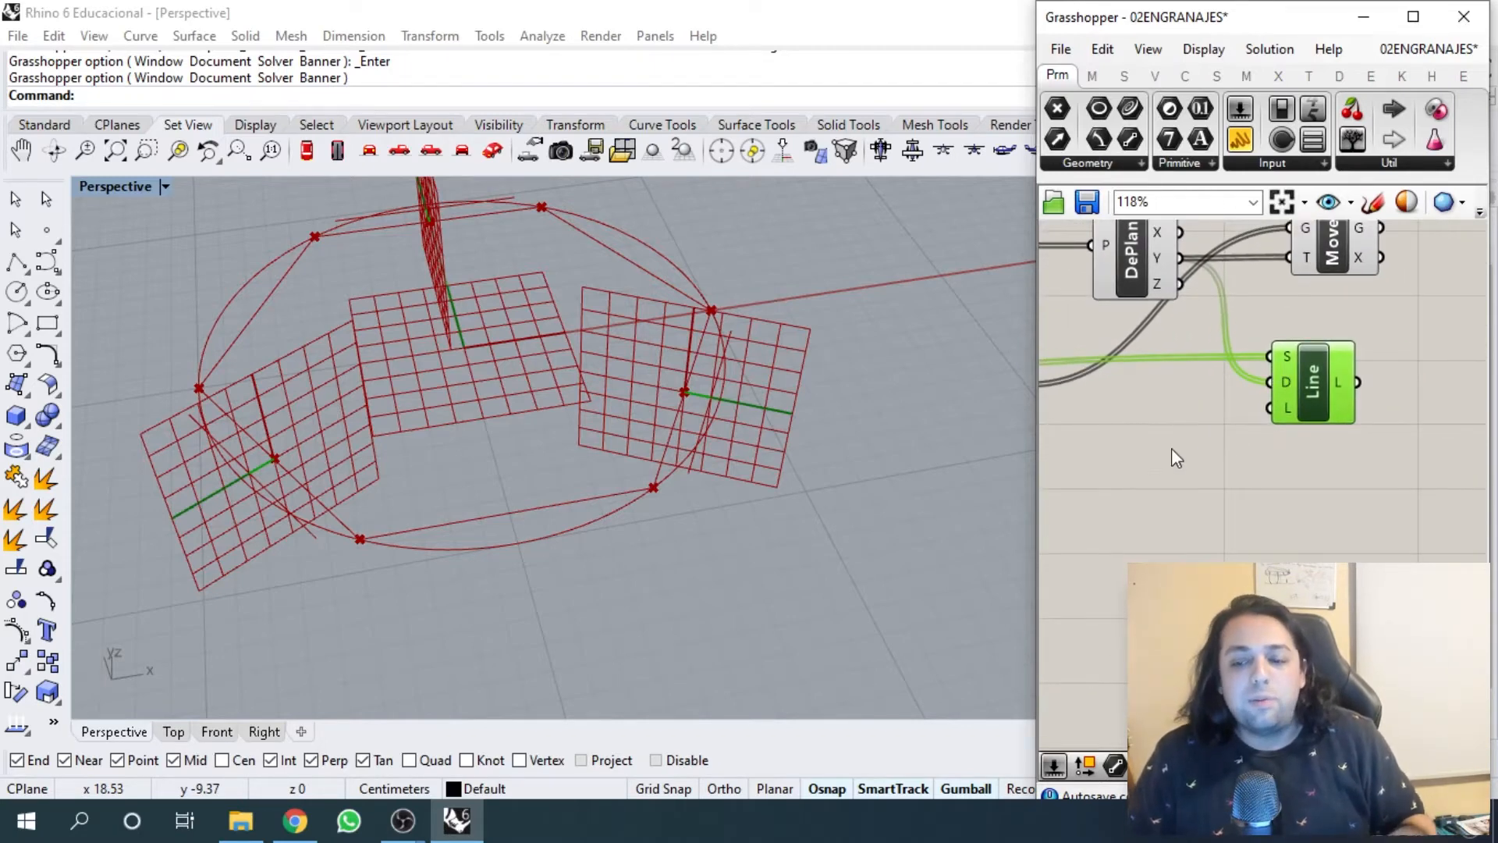
# - Add a number slider with the value 15 and connect it to Line SDL's L input
pyautogui.doubleClick(1139, 486)
pyautogui.write('1')
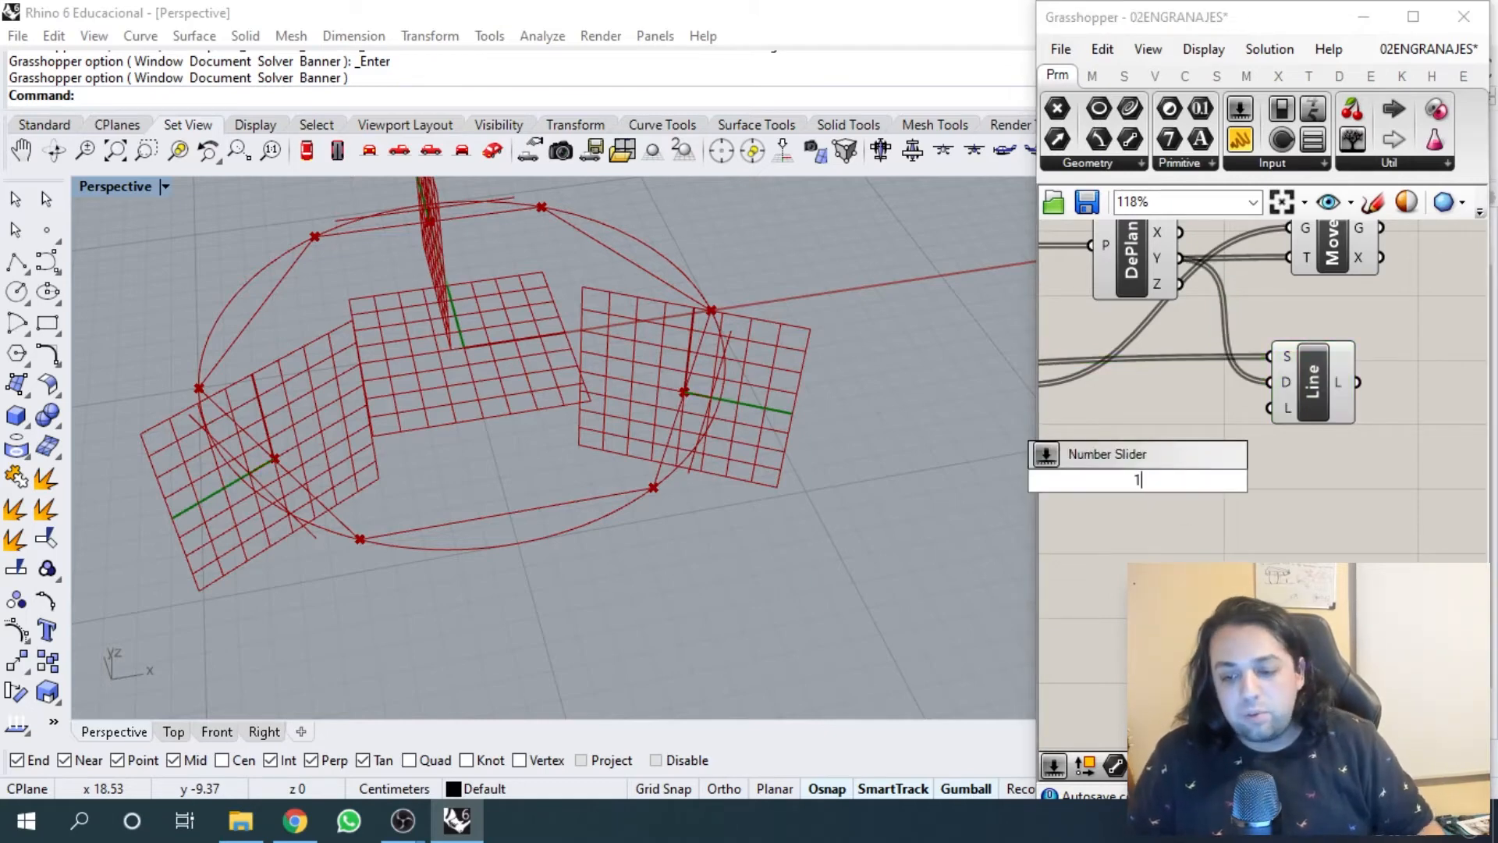
pyautogui.write('5')
pyautogui.press('Return')
pyautogui.moveTo(1242, 478); pyautogui.dragTo(1270, 407)
# - Move the Move component further from Deconstruct Plane and select Line SDL to preview the direction lines
pyautogui.scroll(-4, 708, 401)
pyautogui.scroll(2, 708, 401)
pyautogui.moveTo(1382, 383); pyautogui.dragTo(1280, 455, button='right')
pyautogui.moveTo(1239, 316); pyautogui.dragTo(1311, 316)
pyautogui.click(1194, 457)
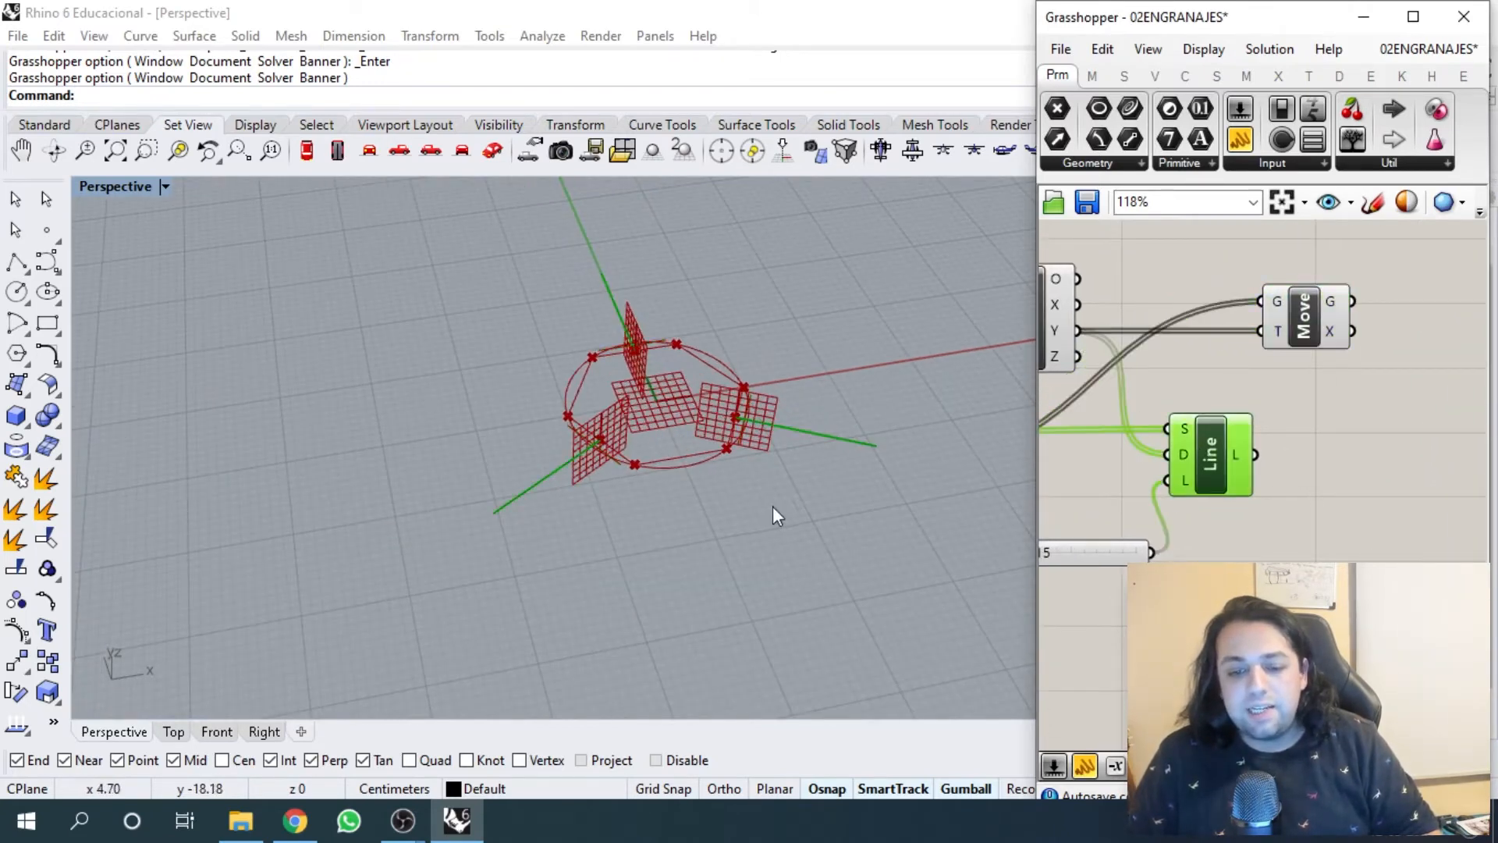
# - Connect Line SDL's L output to Move's T input and set the Length slider to 14
pyautogui.moveTo(1256, 456); pyautogui.dragTo(1261, 331)
pyautogui.moveTo(827, 375); pyautogui.dragTo(718, 335, button='right')
pyautogui.scroll(3, 1351, 485)
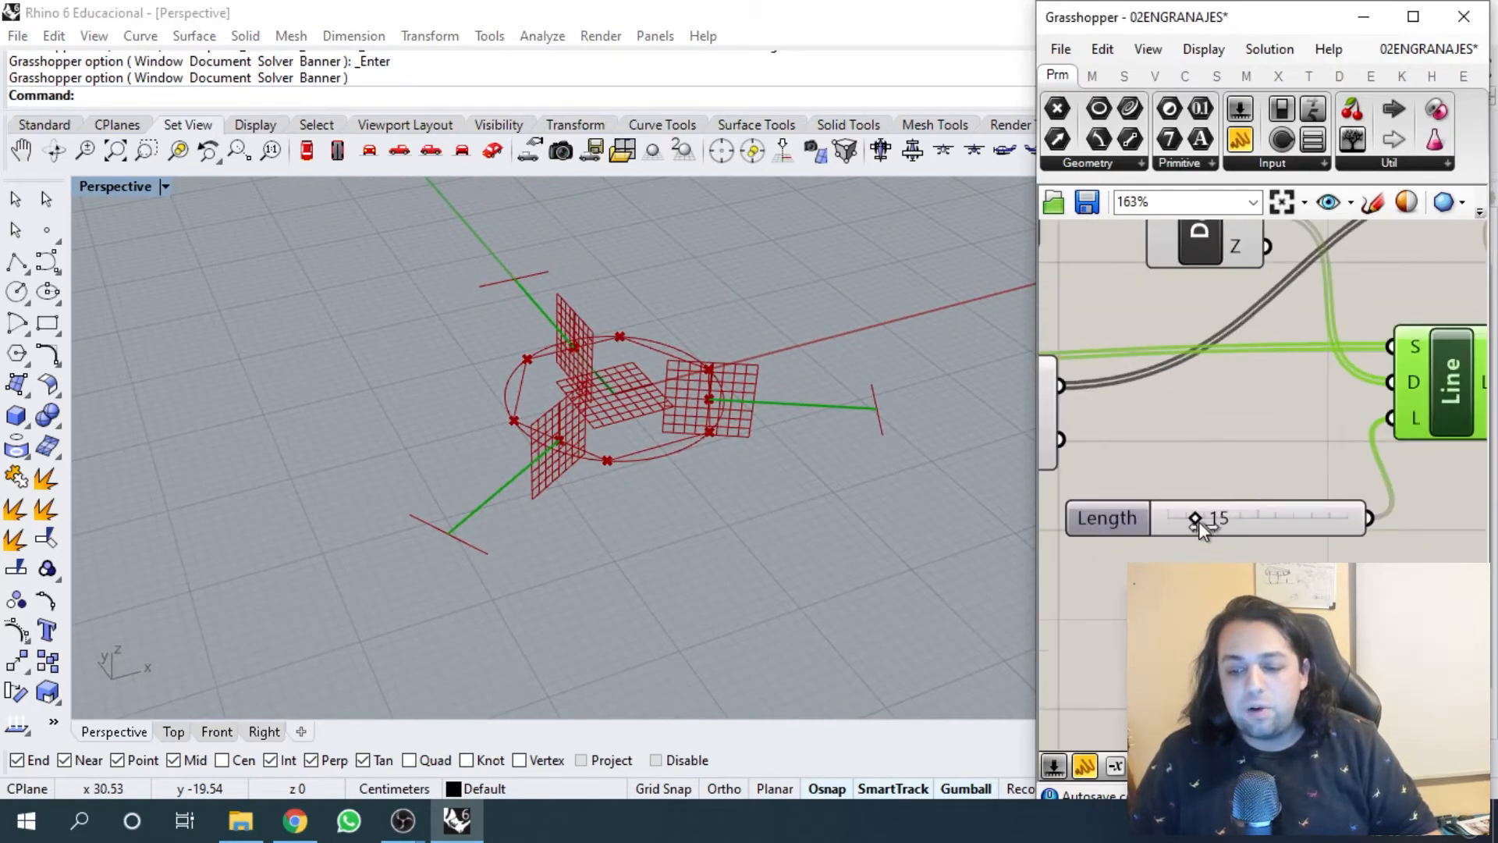
pyautogui.moveTo(1198, 521); pyautogui.dragTo(1248, 537)
pyautogui.scroll(-4, 1318, 354)
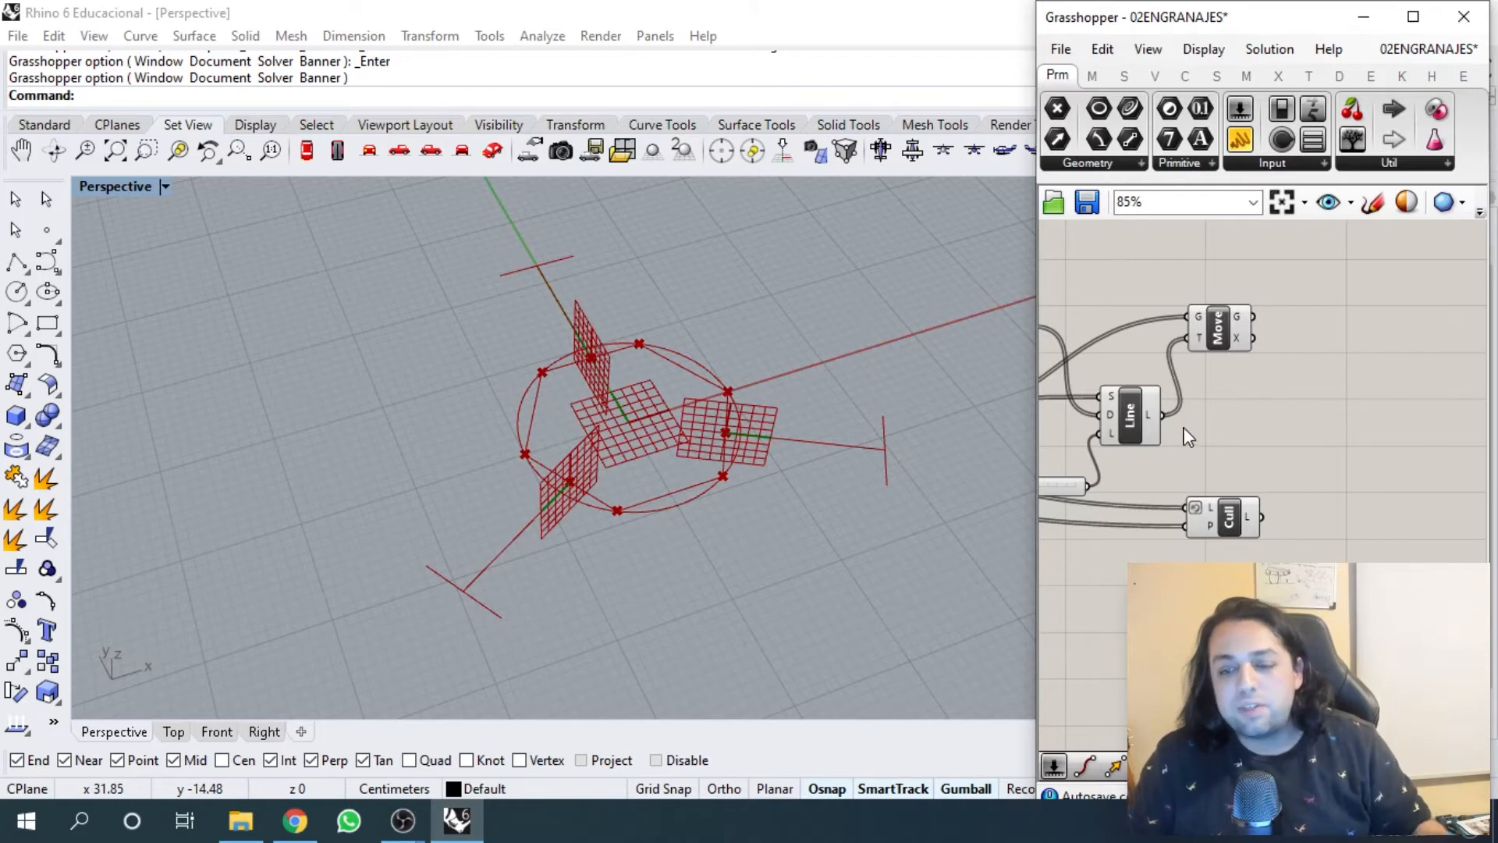
# - Move the second Cull component back beneath the first Cull and raise the first one to space them apart
pyautogui.scroll(-1, 1331, 437)
pyautogui.moveTo(1329, 437); pyautogui.dragTo(1215, 374, button='right')
pyautogui.click(1174, 324)
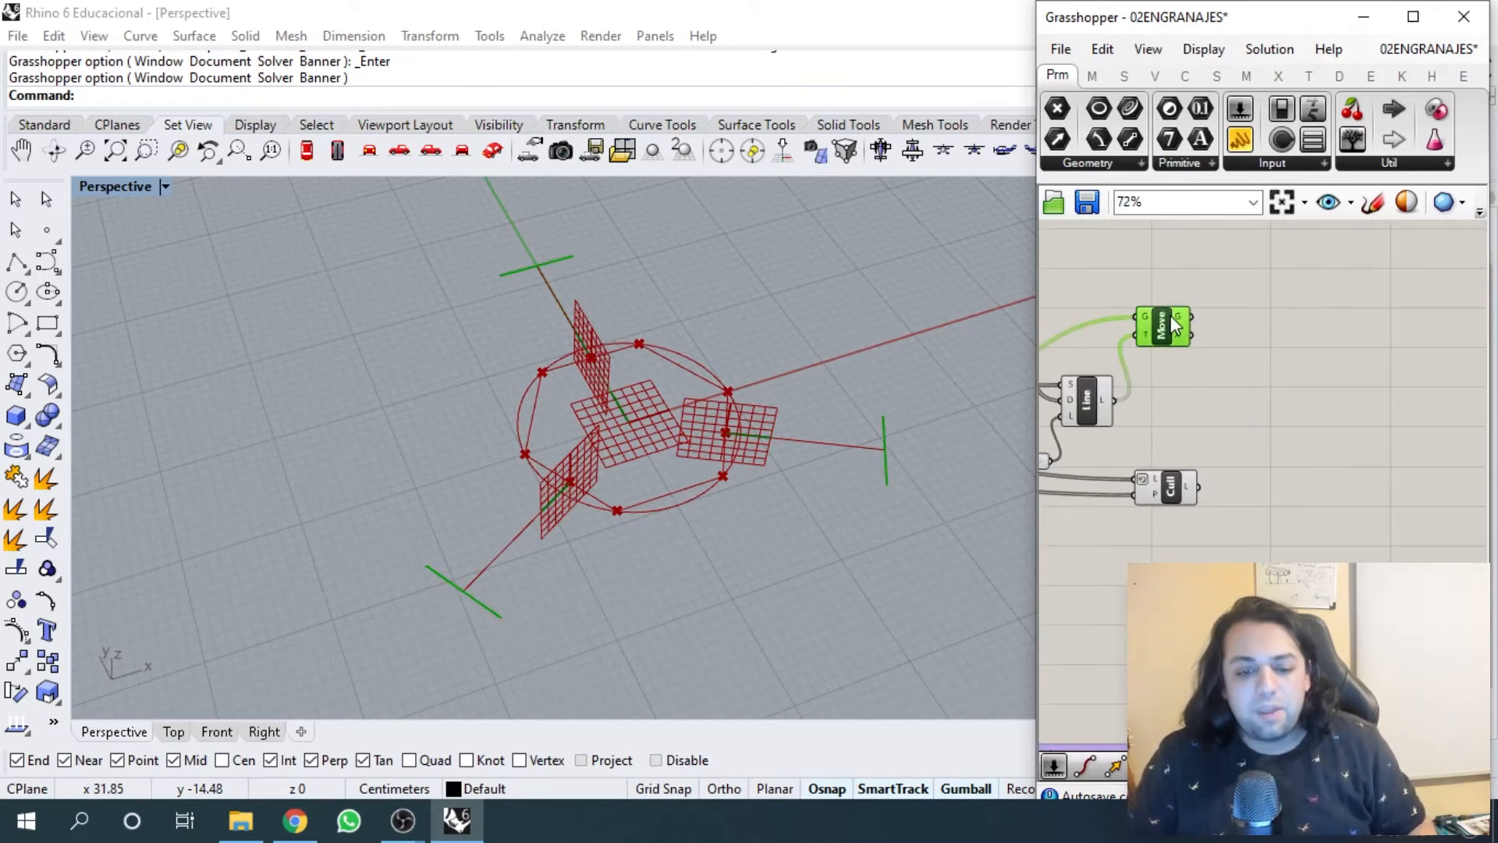
pyautogui.moveTo(1172, 430); pyautogui.dragTo(1384, 422, button='right')
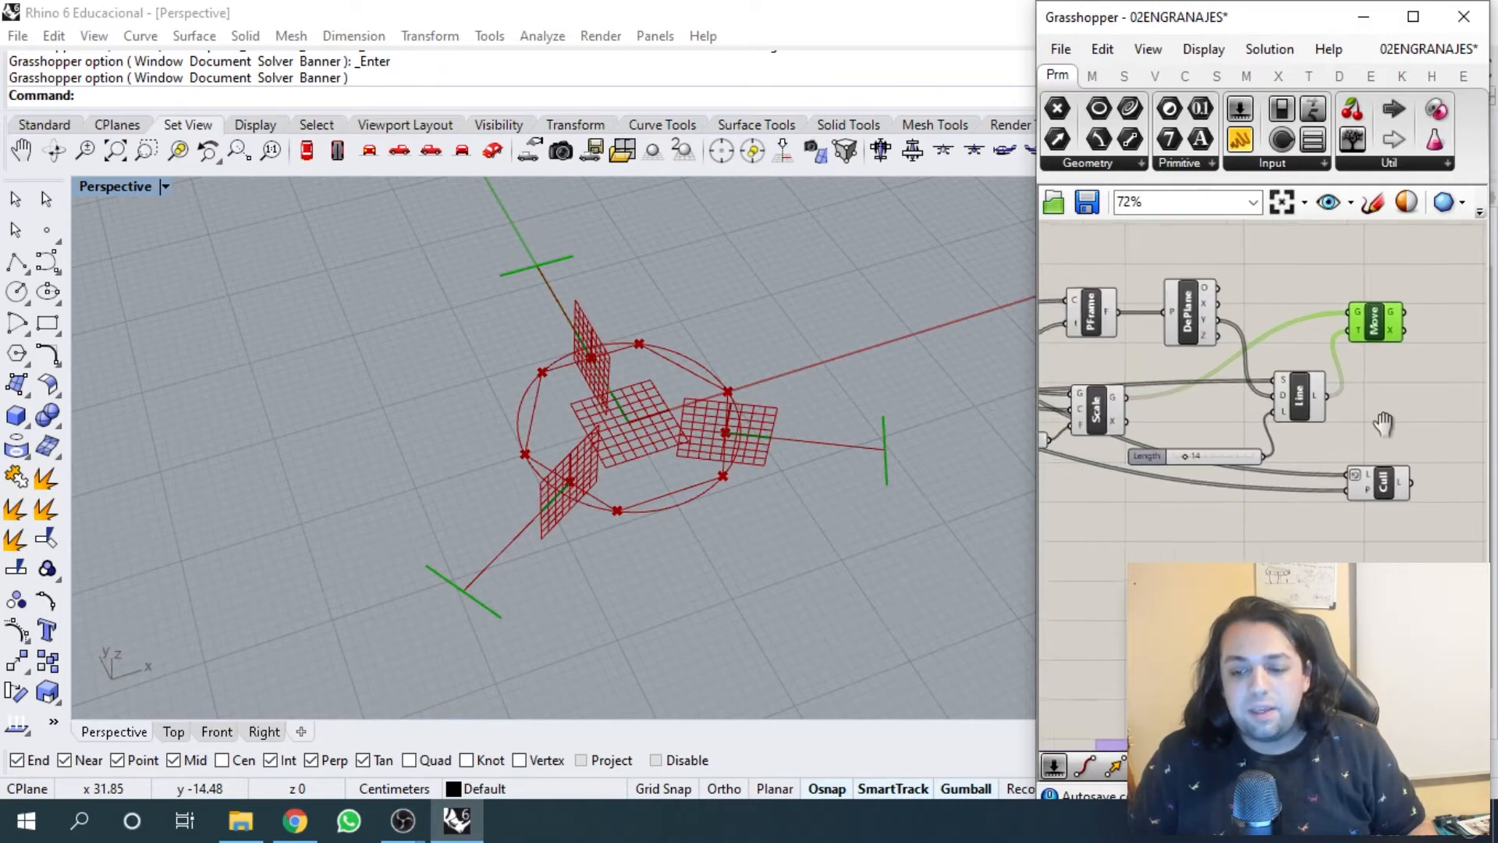
pyautogui.scroll(-2, 1361, 474)
pyautogui.scroll(-4, 1285, 494)
pyautogui.moveTo(1360, 476); pyautogui.dragTo(1136, 440)
pyautogui.scroll(4, 1096, 478)
pyautogui.scroll(2, 1098, 470)
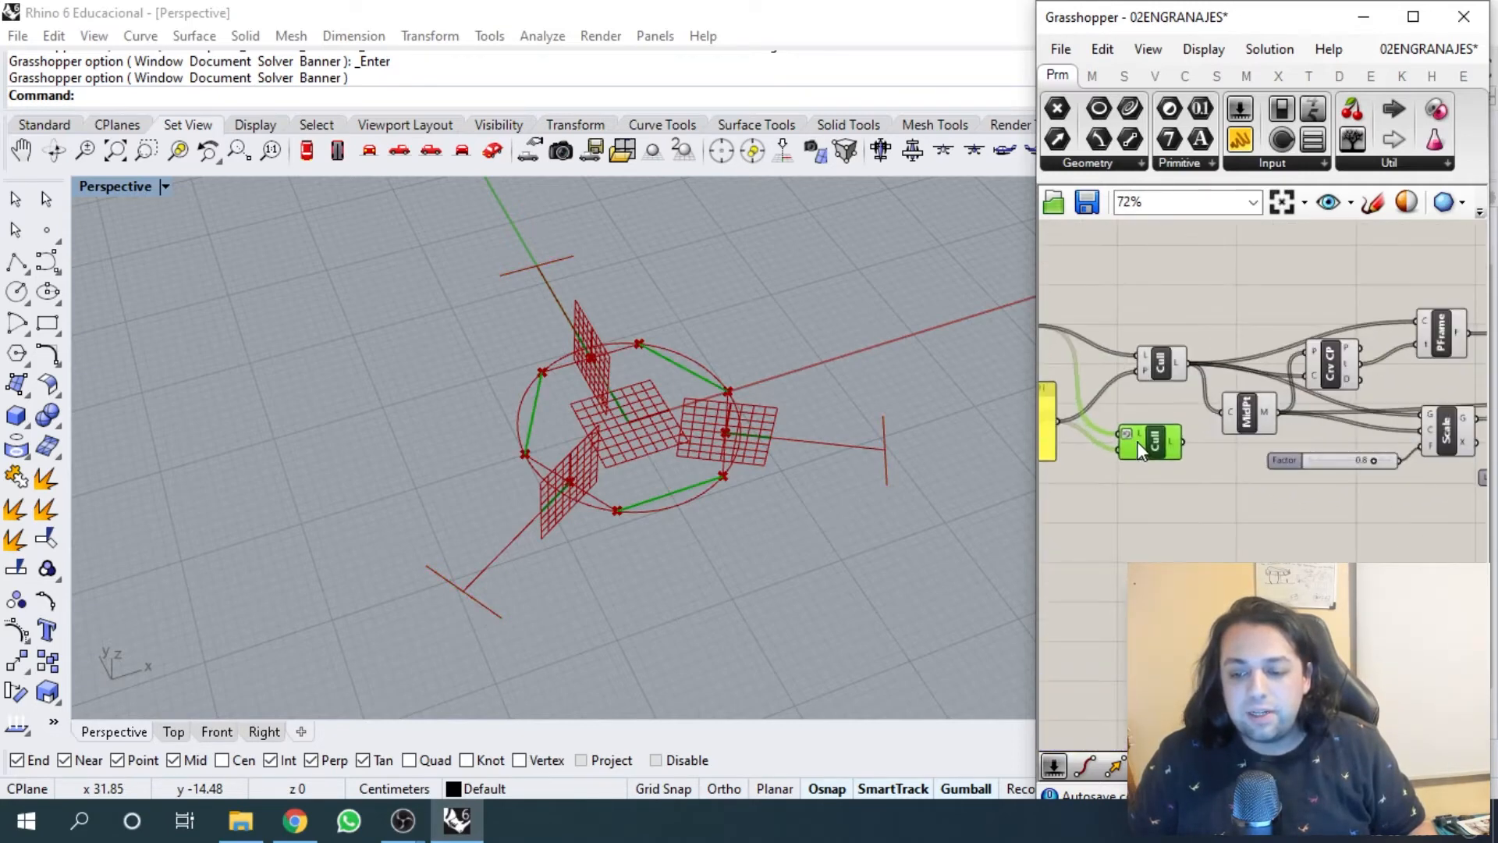
pyautogui.moveTo(1163, 364); pyautogui.dragTo(1153, 312)
# - Add an End Points component after Move and connect Move's G output to its C input
pyautogui.scroll(-4, 1153, 314)
pyautogui.moveTo(1358, 319); pyautogui.dragTo(1162, 317, button='right')
pyautogui.scroll(5, 1337, 317)
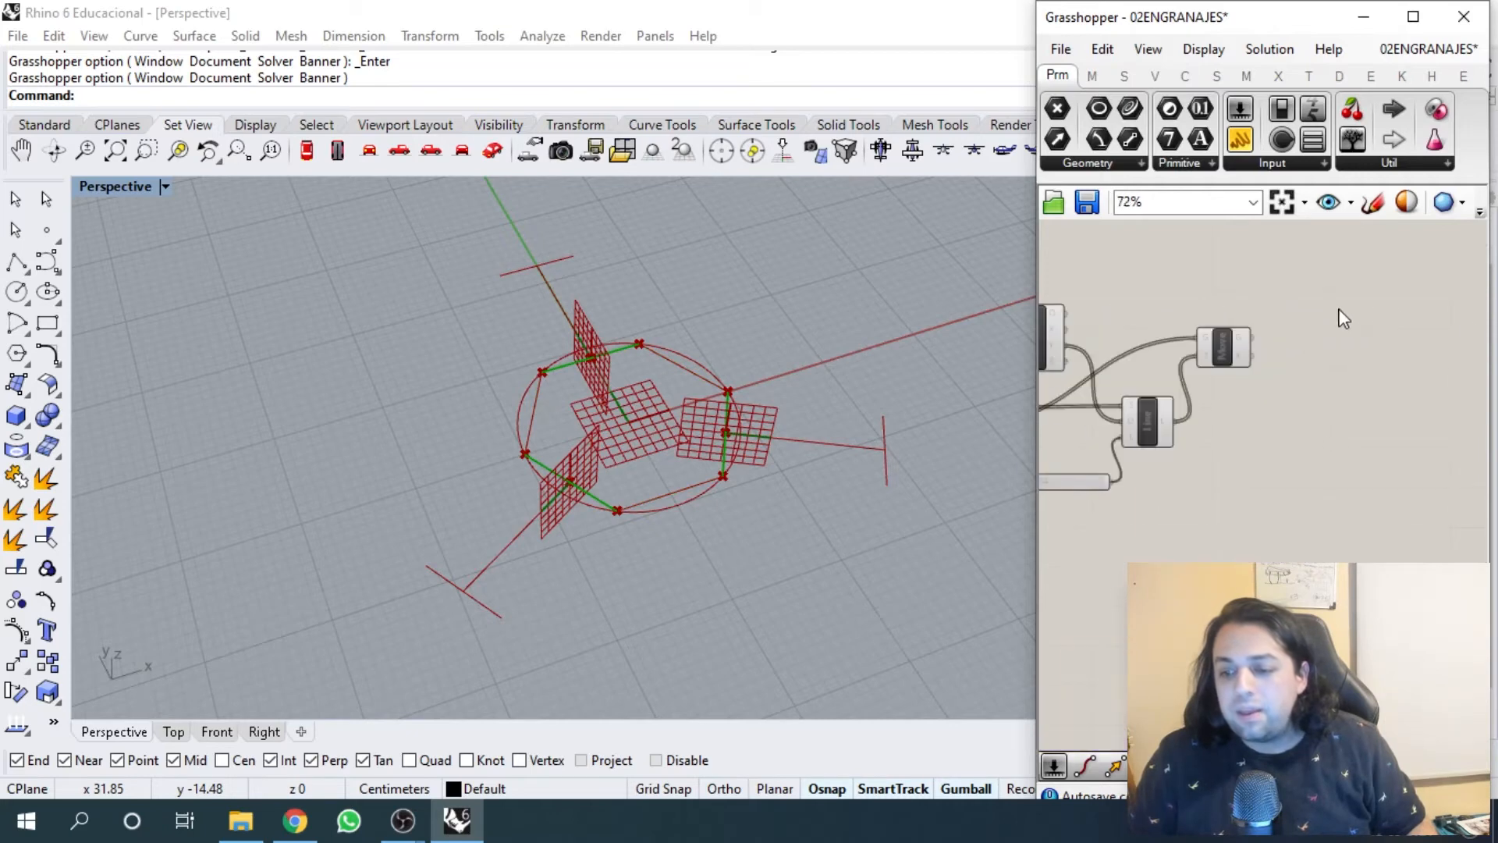
pyautogui.doubleClick(1337, 320)
pyautogui.write('6nd')
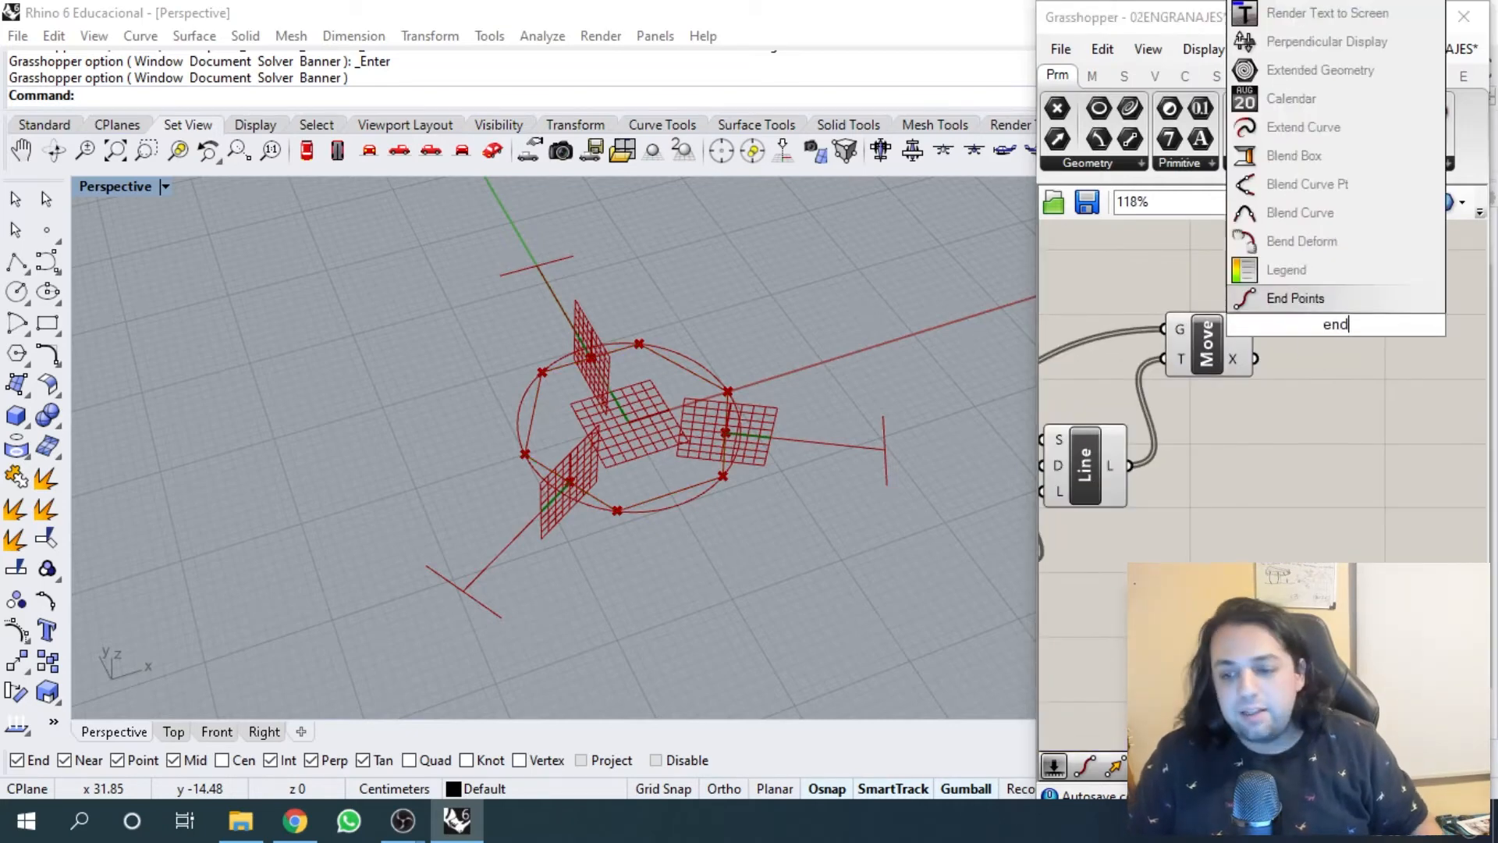
pyautogui.press('Return')
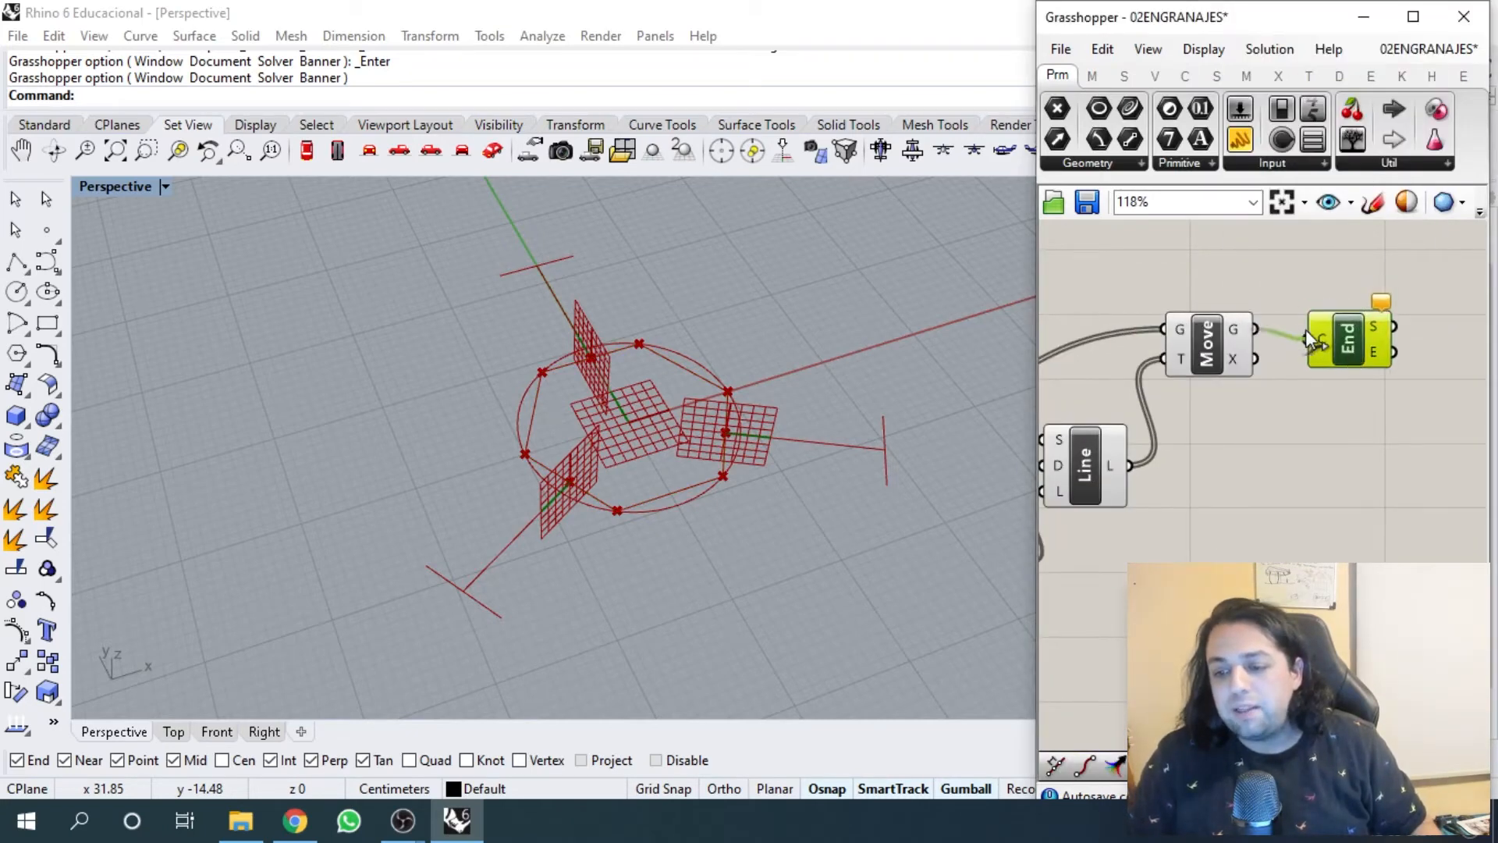
pyautogui.moveTo(1307, 331); pyautogui.dragTo(1309, 337)
pyautogui.moveTo(1348, 362); pyautogui.dragTo(1270, 400, button='right')
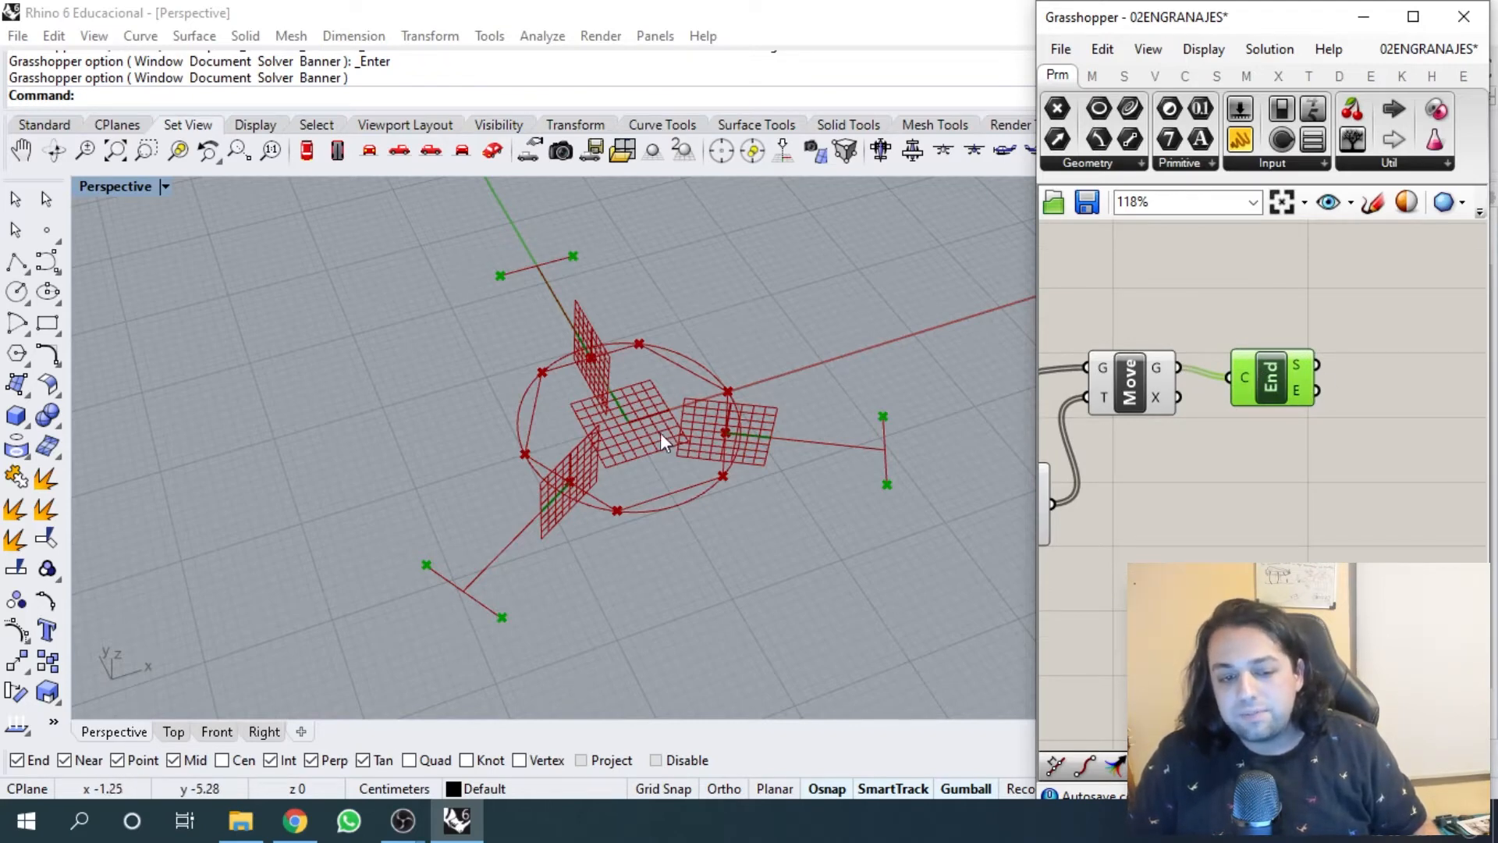
# - Duplicate the End Points component and place the copy above the original
pyautogui.scroll(-3, 1225, 414)
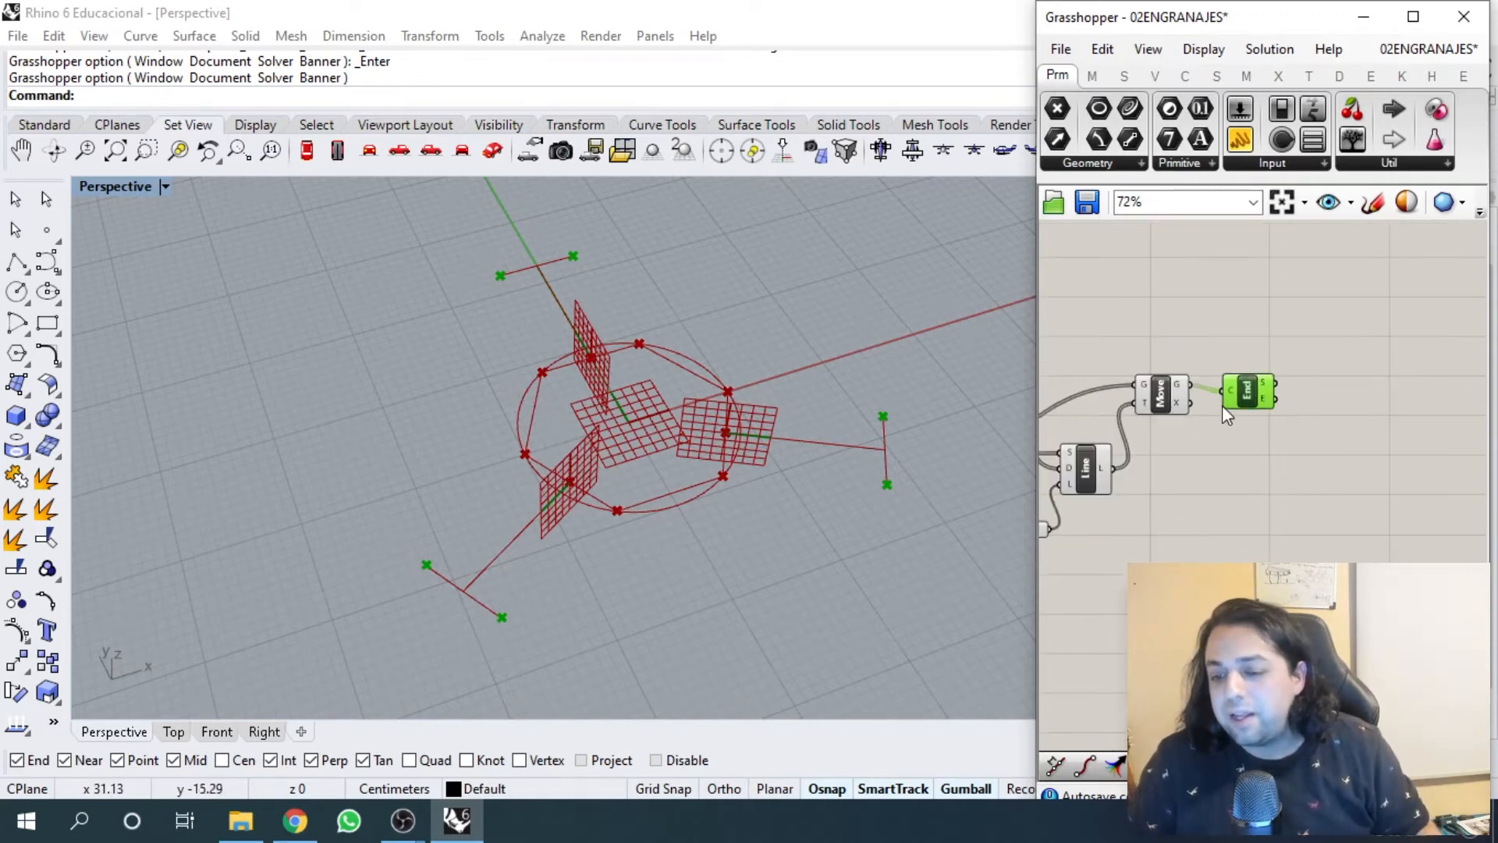
pyautogui.scroll(-1, 1224, 406)
pyautogui.moveTo(1233, 407); pyautogui.dragTo(1375, 435, button='right')
pyautogui.scroll(2, 1387, 368)
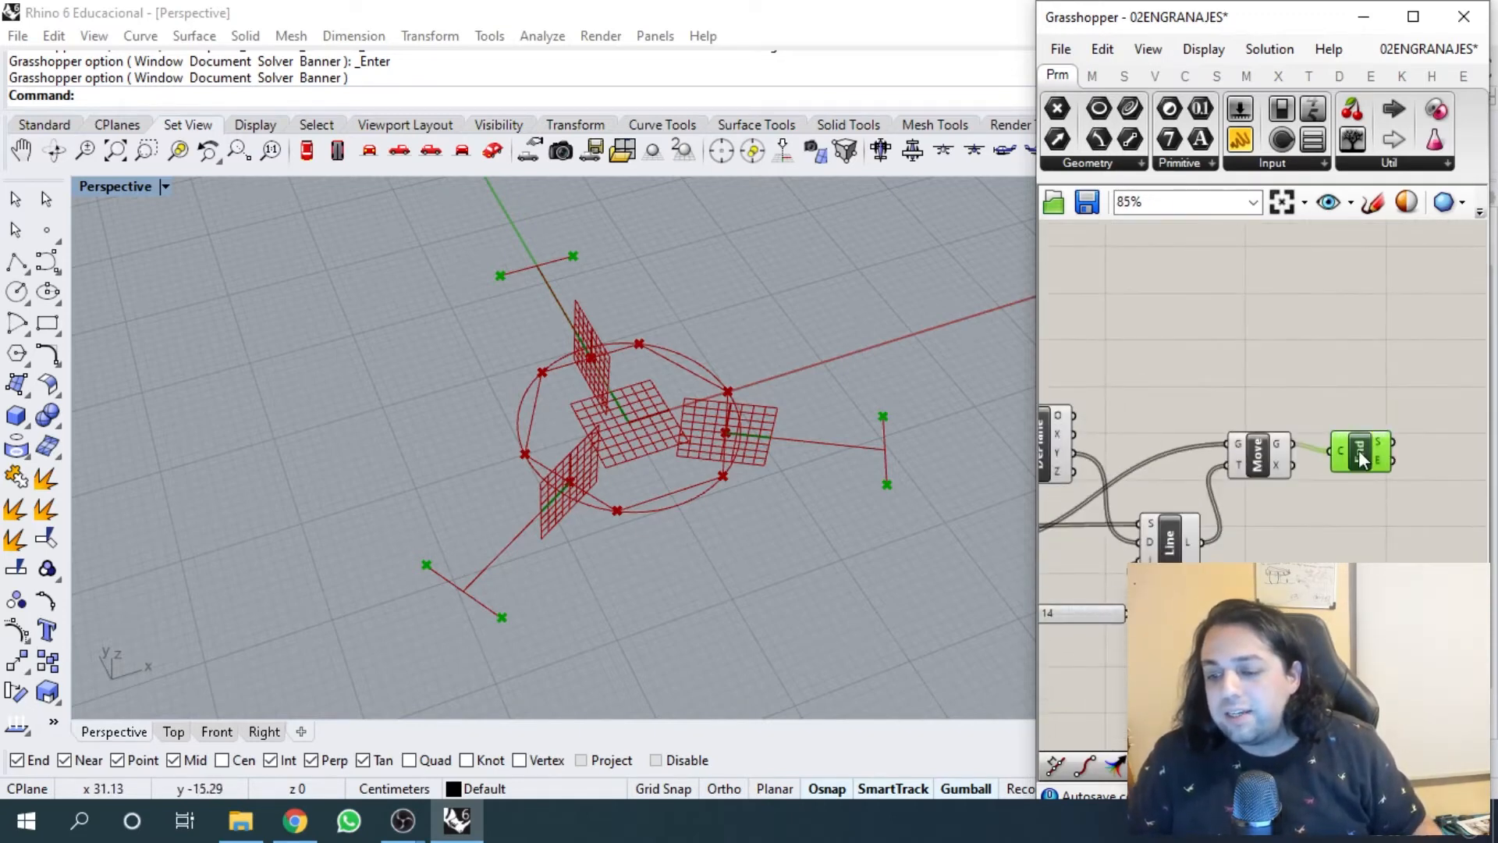
pyautogui.keyDown('alt'); pyautogui.moveTo(1359, 451); pyautogui.dragTo(1350, 329); pyautogui.keyUp('alt')
# - Connect the upper Cull's L output to the C input of the duplicated End Points component
pyautogui.scroll(-7, 1340, 333)
pyautogui.moveTo(1105, 380); pyautogui.dragTo(1168, 381, button='right')
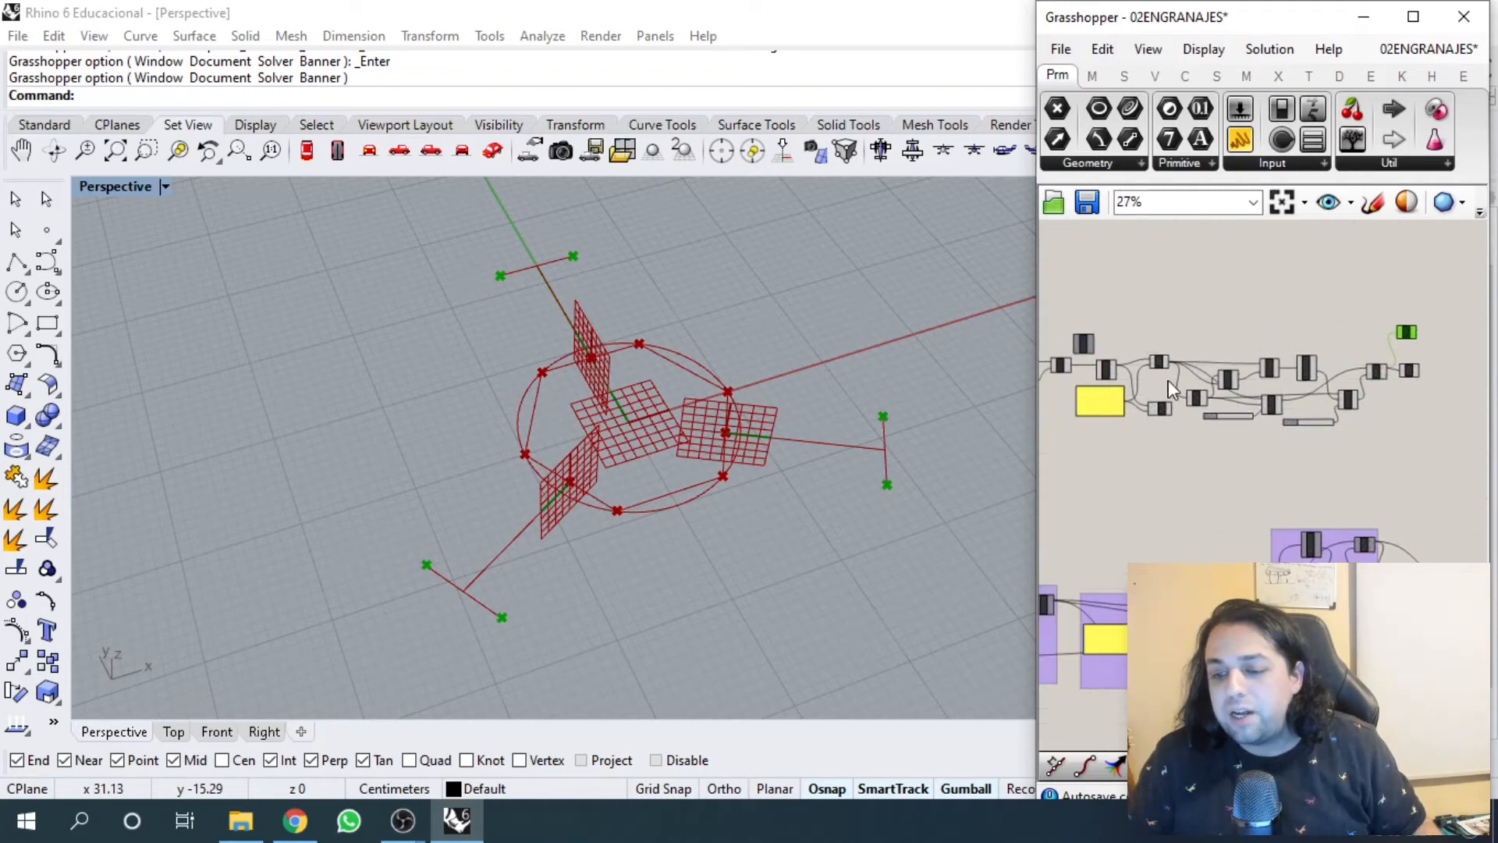
pyautogui.scroll(6, 1168, 388)
pyautogui.click(1166, 331)
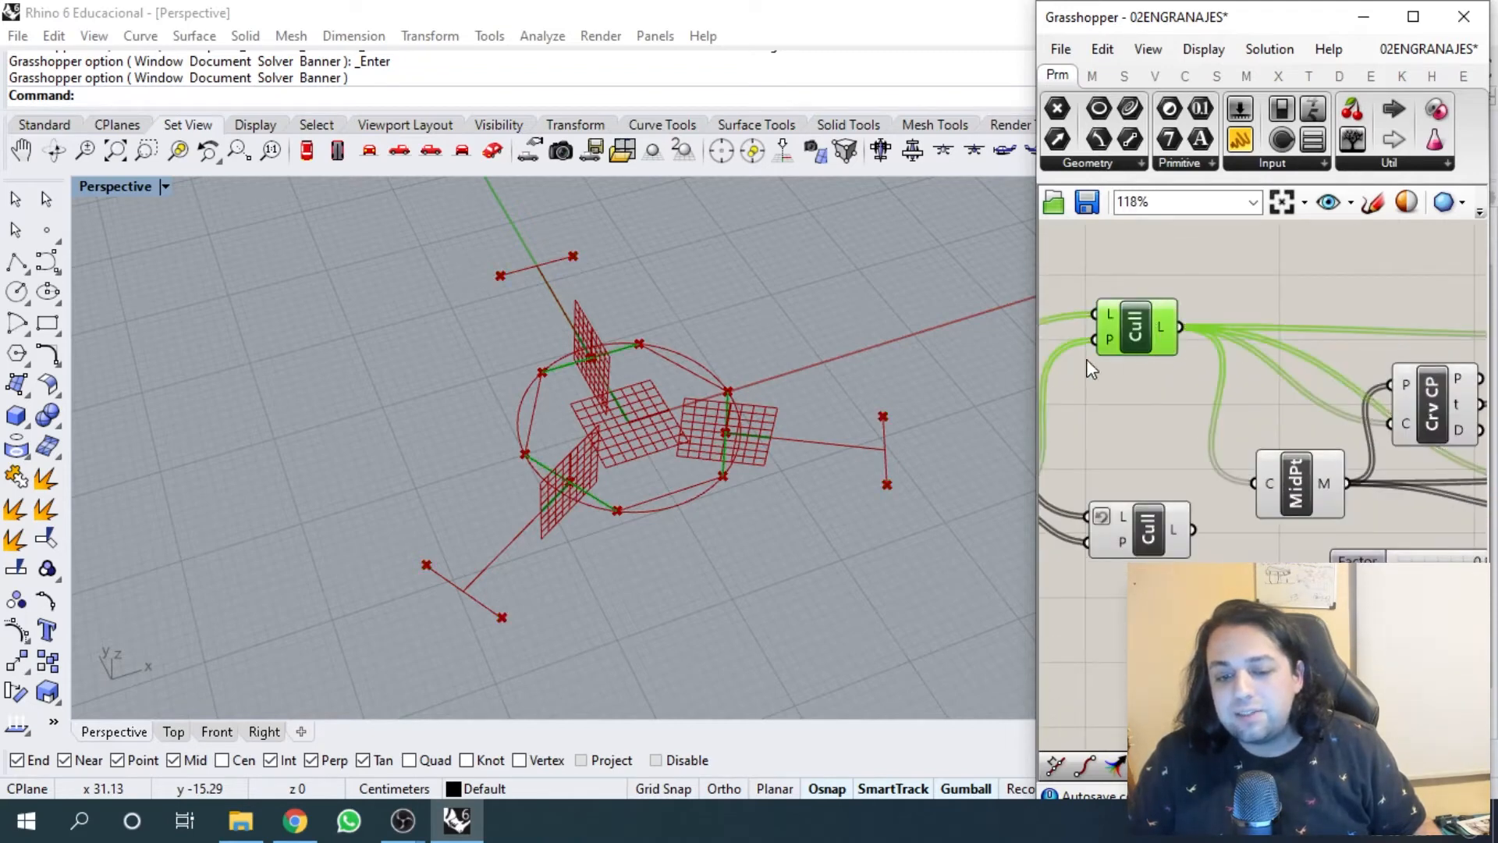
pyautogui.scroll(-6, 1150, 343)
pyautogui.moveTo(1174, 326); pyautogui.dragTo(1385, 398)
pyautogui.scroll(5, 1349, 340)
pyautogui.scroll(2, 789, 420)
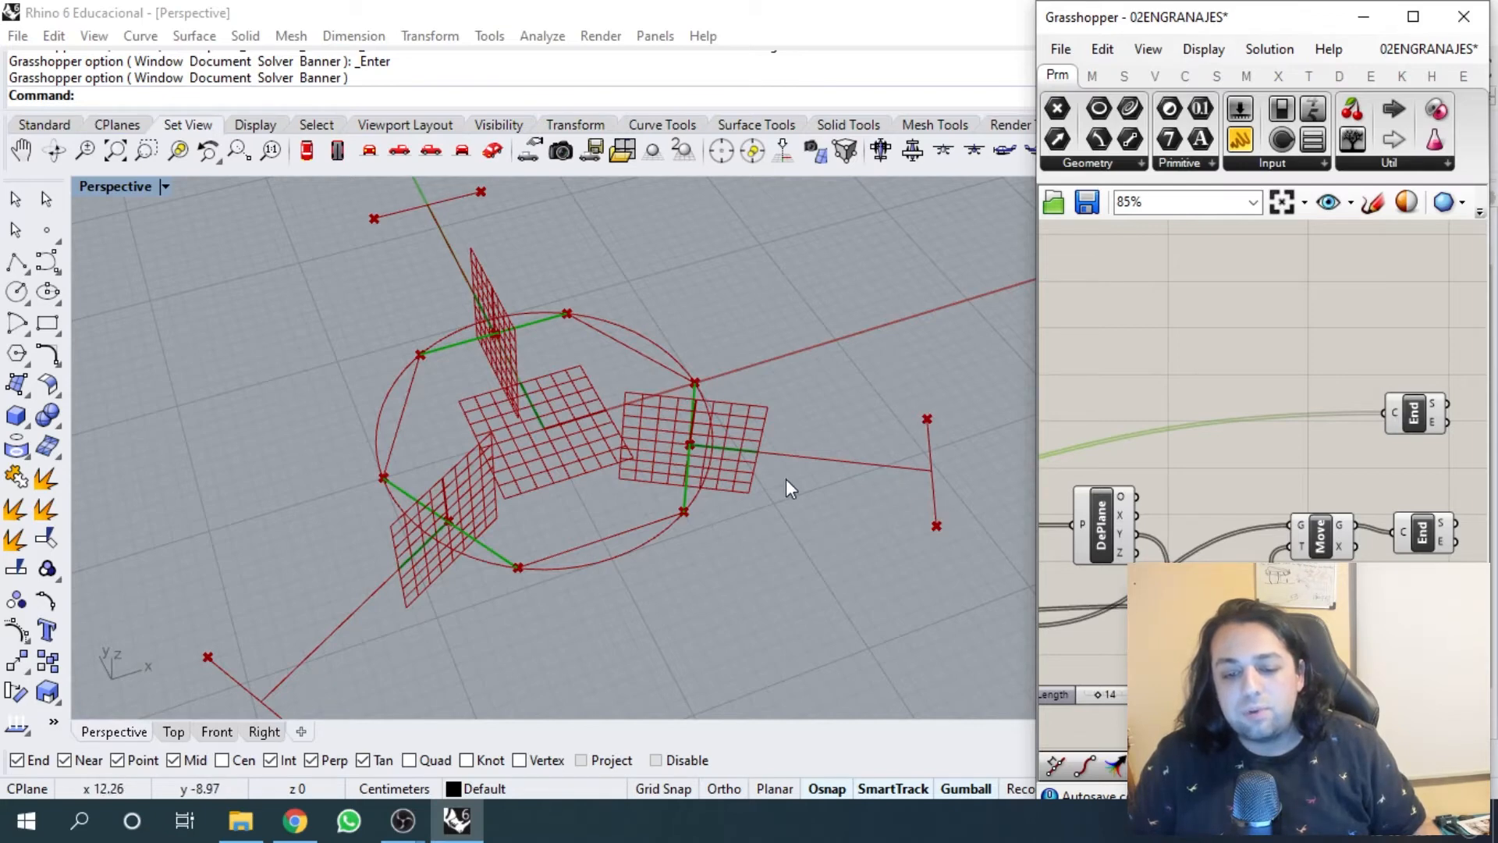
# - Align the duplicated End Points component closely above the original one and preview the original's points
pyautogui.scroll(-4, 1260, 416)
pyautogui.scroll(2, 1169, 364)
pyautogui.moveTo(1389, 456); pyautogui.dragTo(1172, 362, button='right')
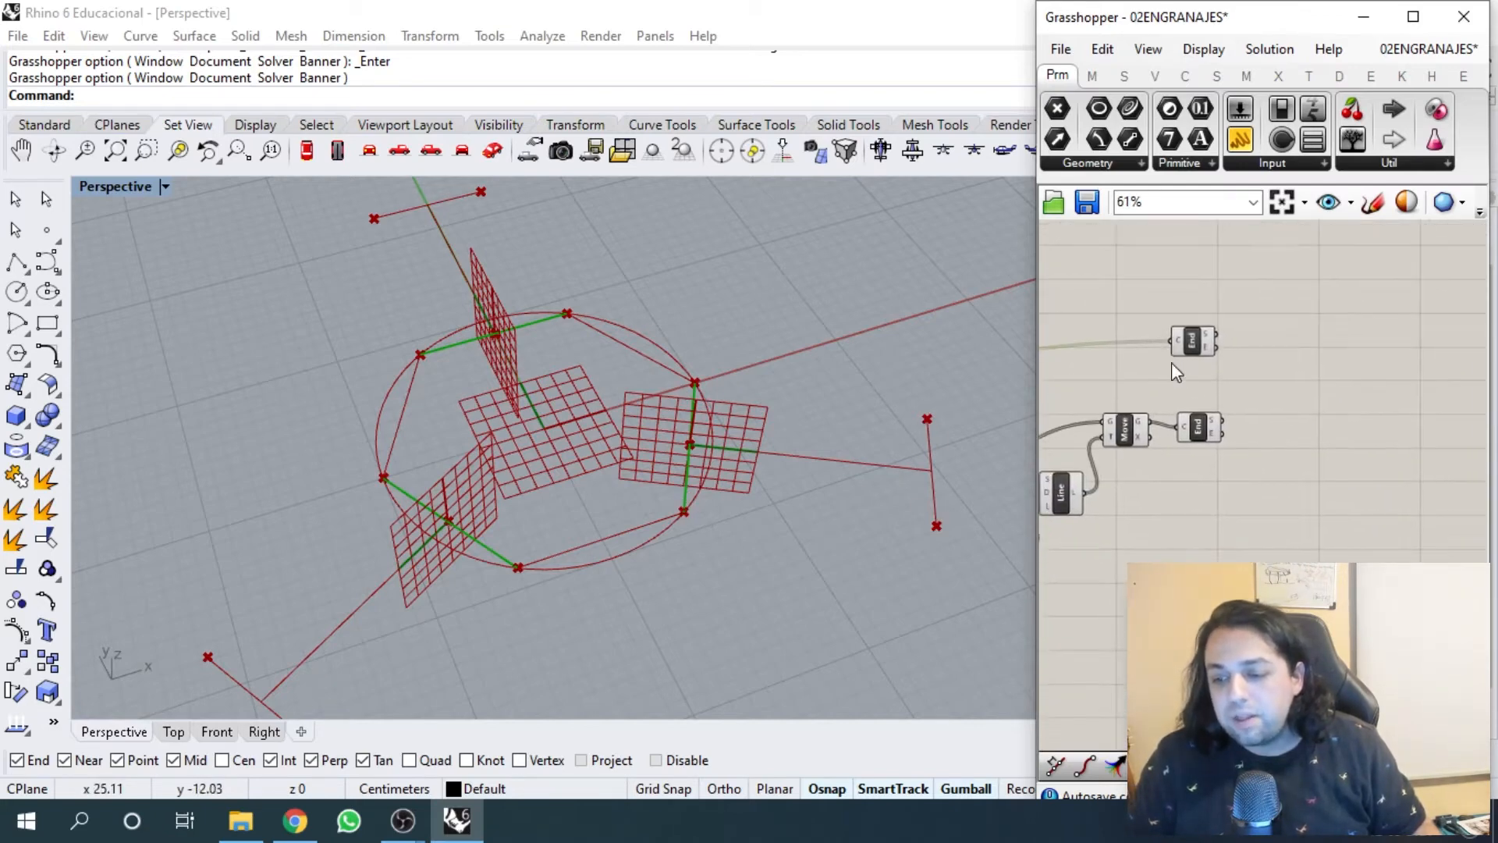
pyautogui.scroll(5, 1186, 378)
pyautogui.moveTo(1227, 312); pyautogui.dragTo(1239, 408)
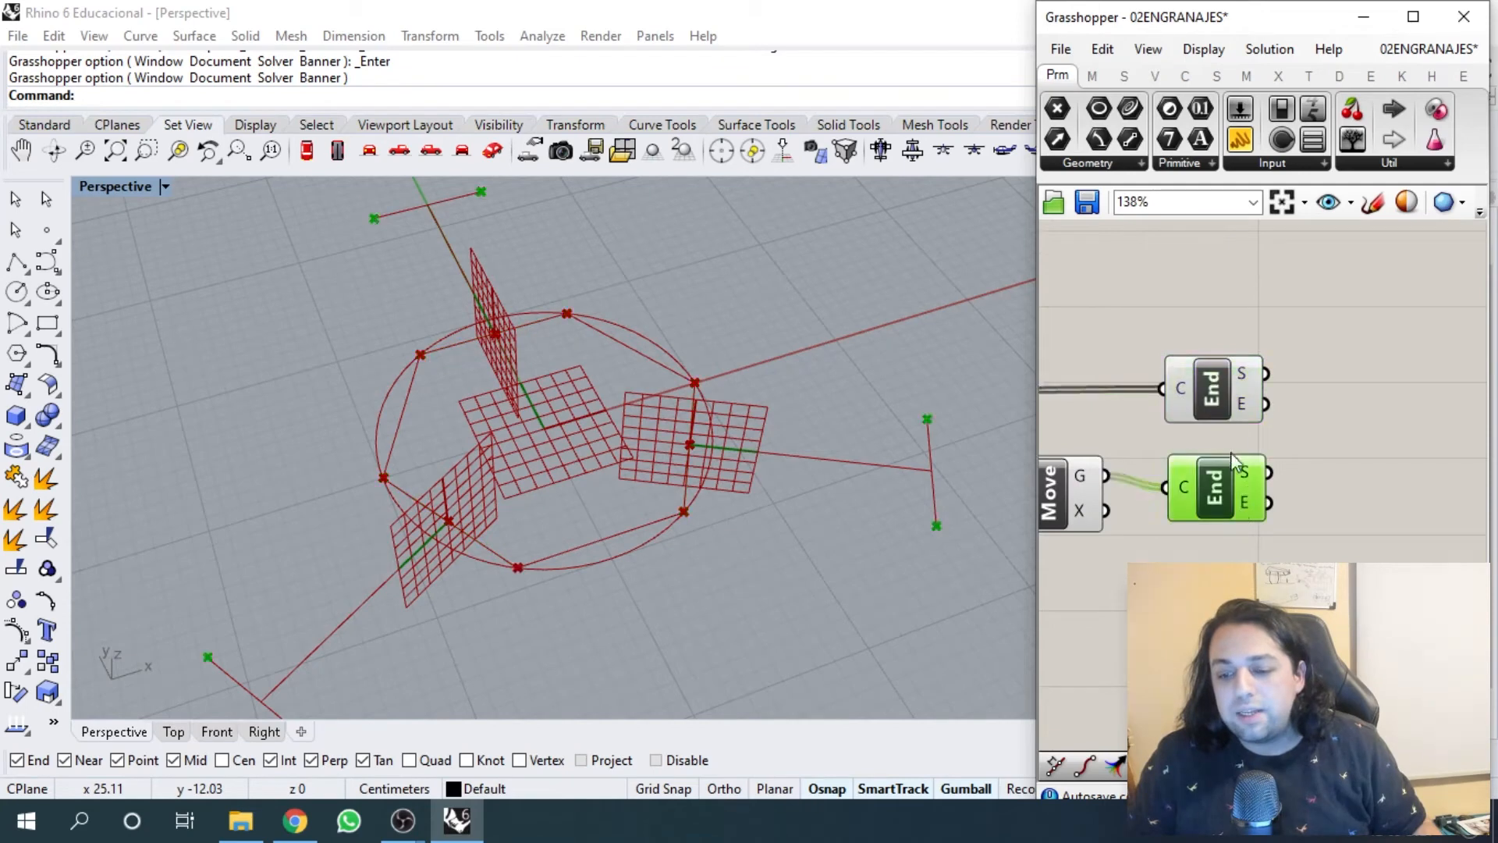
pyautogui.click(1345, 385)
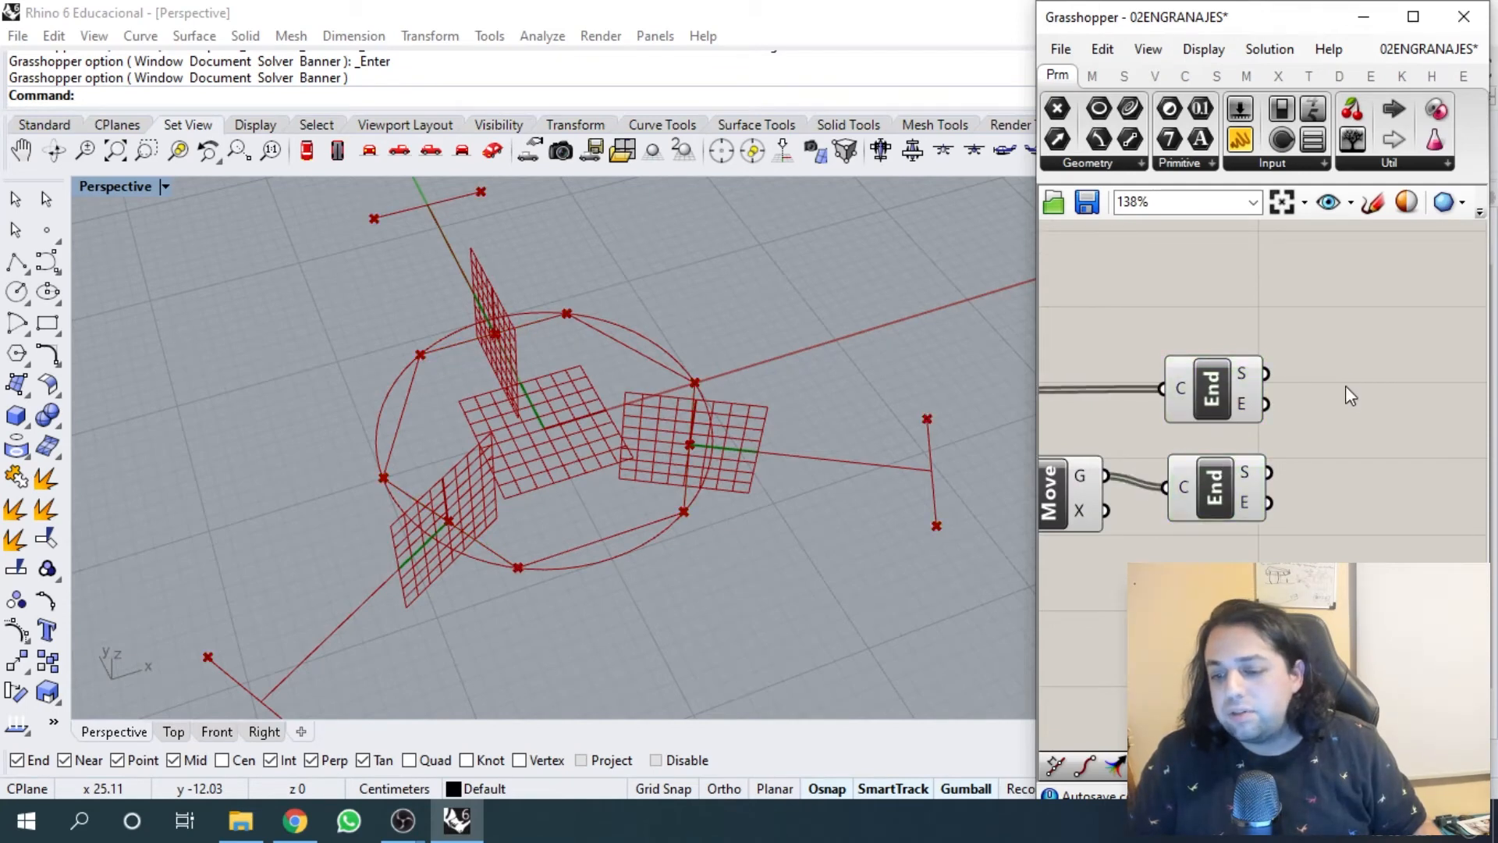
# - Add a two-point Line component and connect the upper End Points' S output to its A input
pyautogui.moveTo(1345, 385); pyautogui.dragTo(1233, 367, button='right')
pyautogui.doubleClick(1286, 359)
pyautogui.write('li')
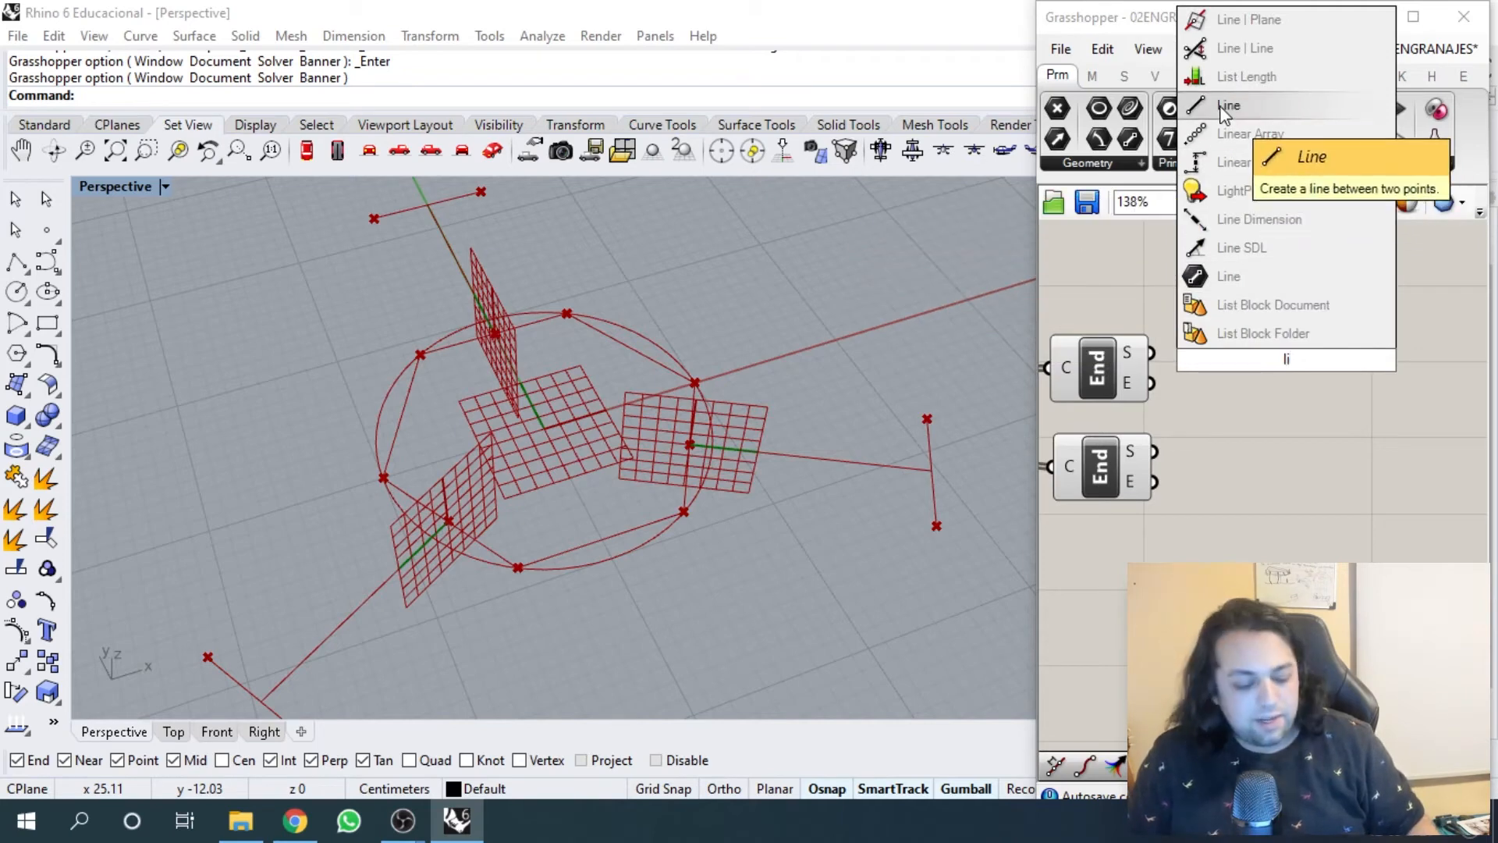
pyautogui.write('ne')
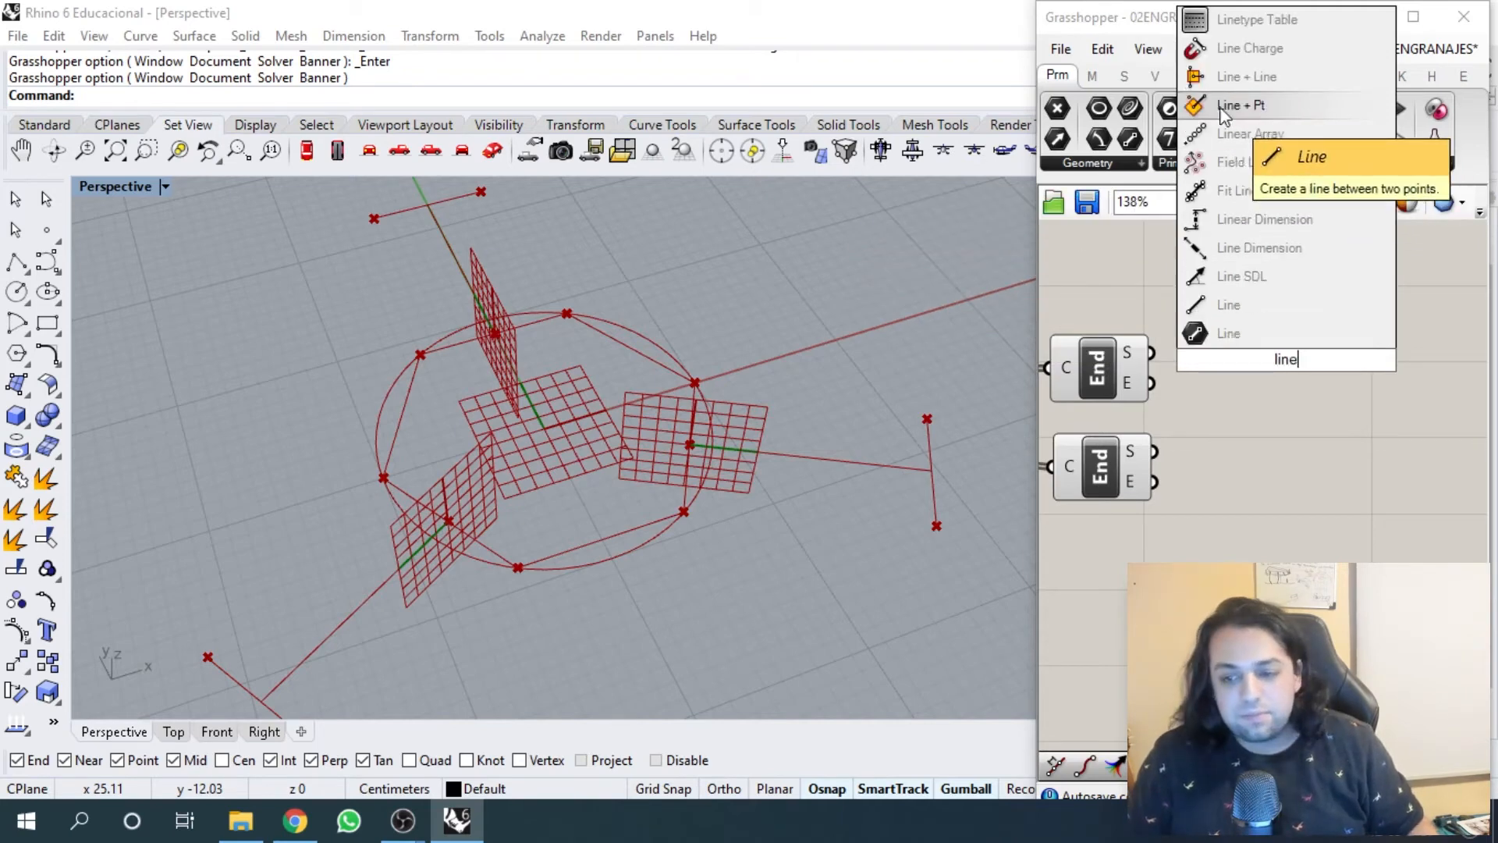
pyautogui.click(1215, 307)
pyautogui.moveTo(1295, 347); pyautogui.dragTo(1294, 295)
pyautogui.moveTo(1158, 415)
pyautogui.mouseDown(button='right')
pyautogui.moveTo(1232, 433)
pyautogui.moveTo(1210, 392)
pyautogui.moveTo(1162, 400)
pyautogui.mouseUp(button='right')
pyautogui.click(1204, 394)
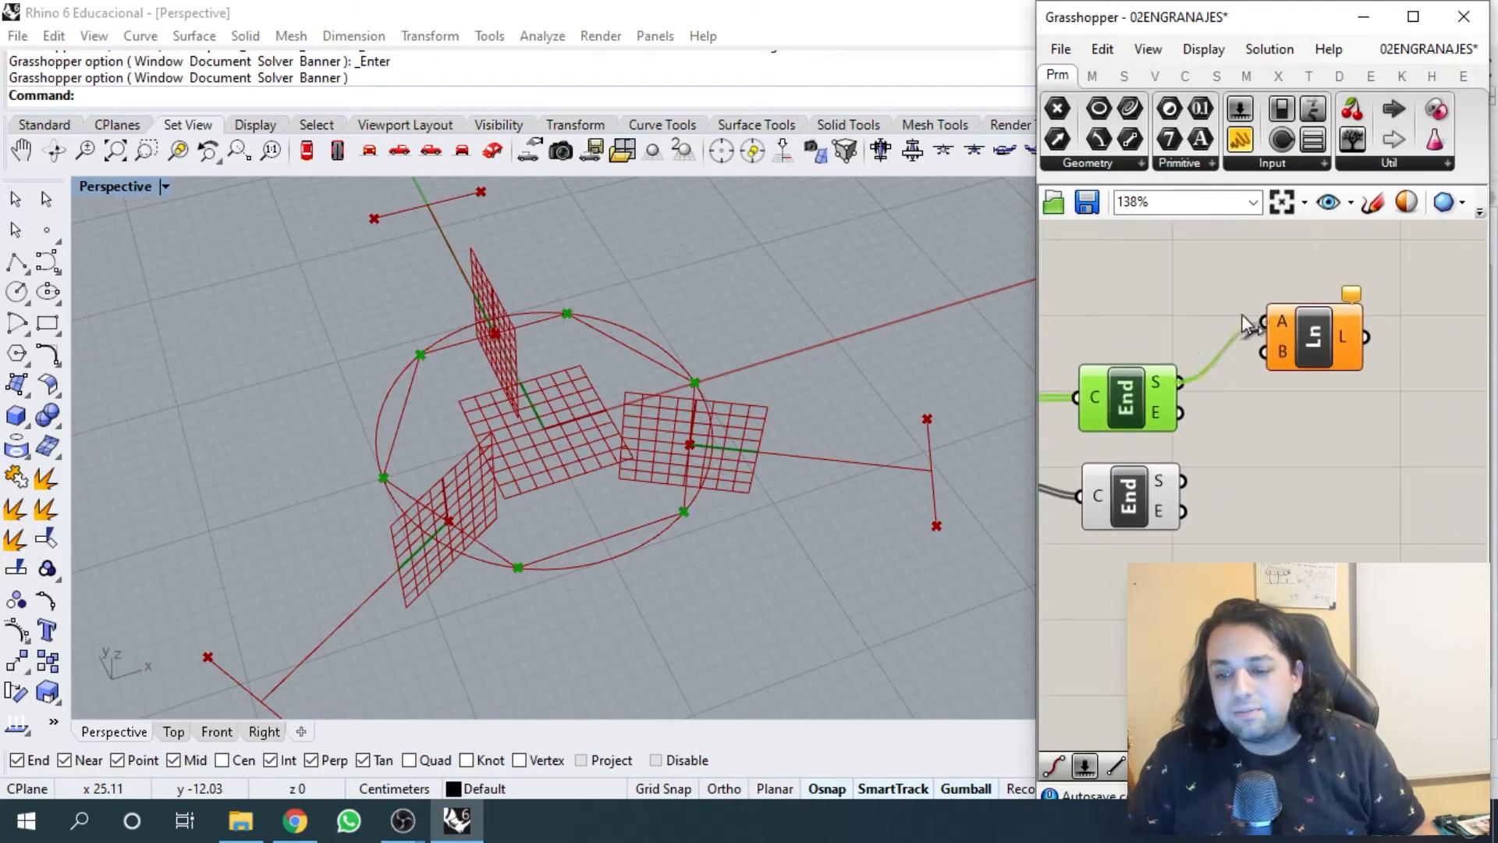
pyautogui.moveTo(1242, 314); pyautogui.dragTo(1262, 320)
pyautogui.click(1322, 340)
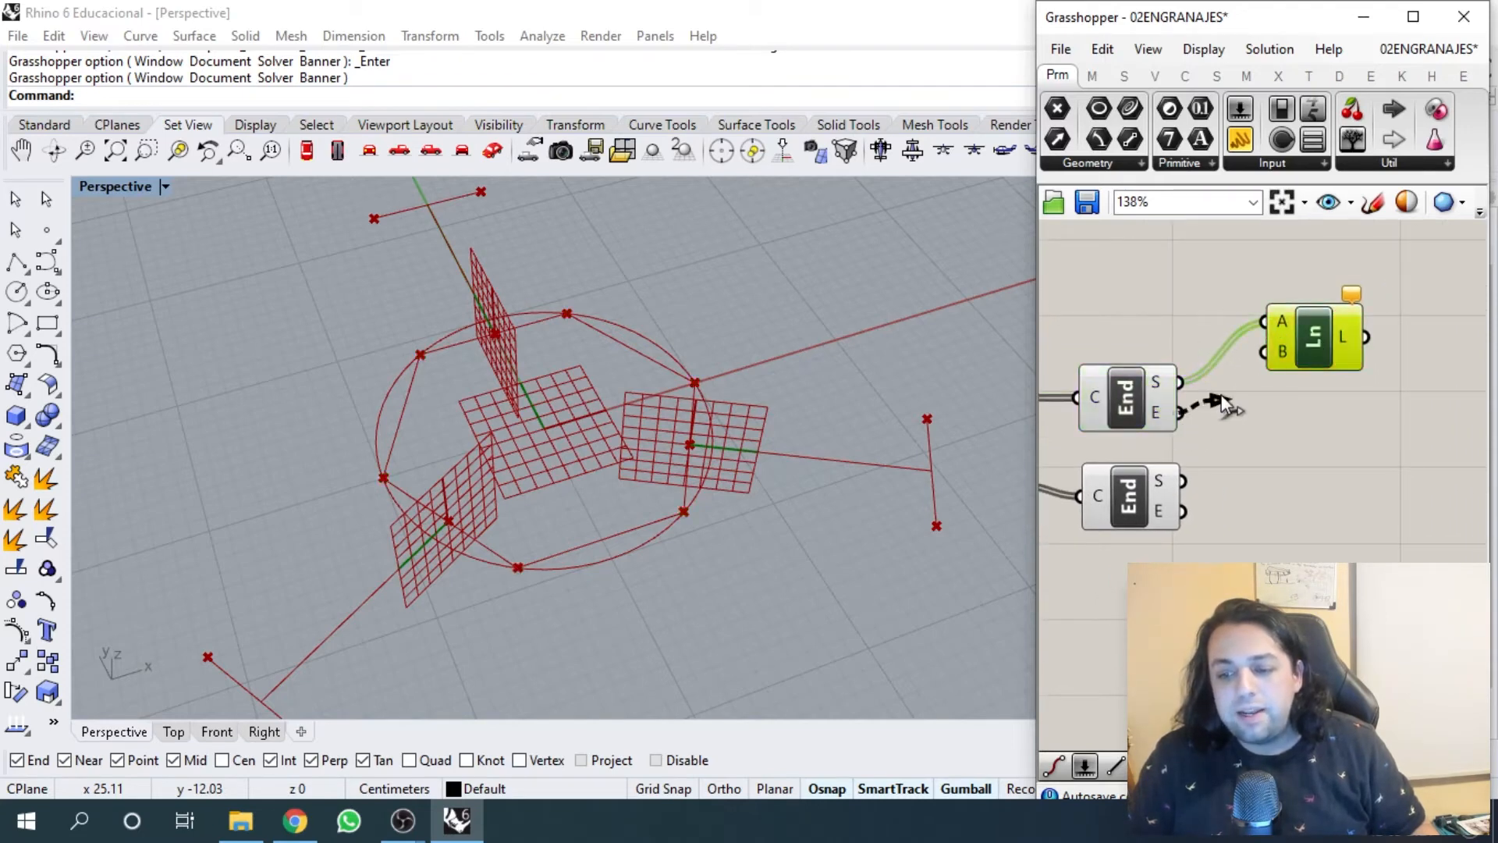
# - Try connecting the upper End Points' E output to the Line's B input and preview the lines
pyautogui.moveTo(1222, 396); pyautogui.dragTo(1297, 350)
pyautogui.scroll(-2, 769, 433)
pyautogui.scroll(2, 483, 540)
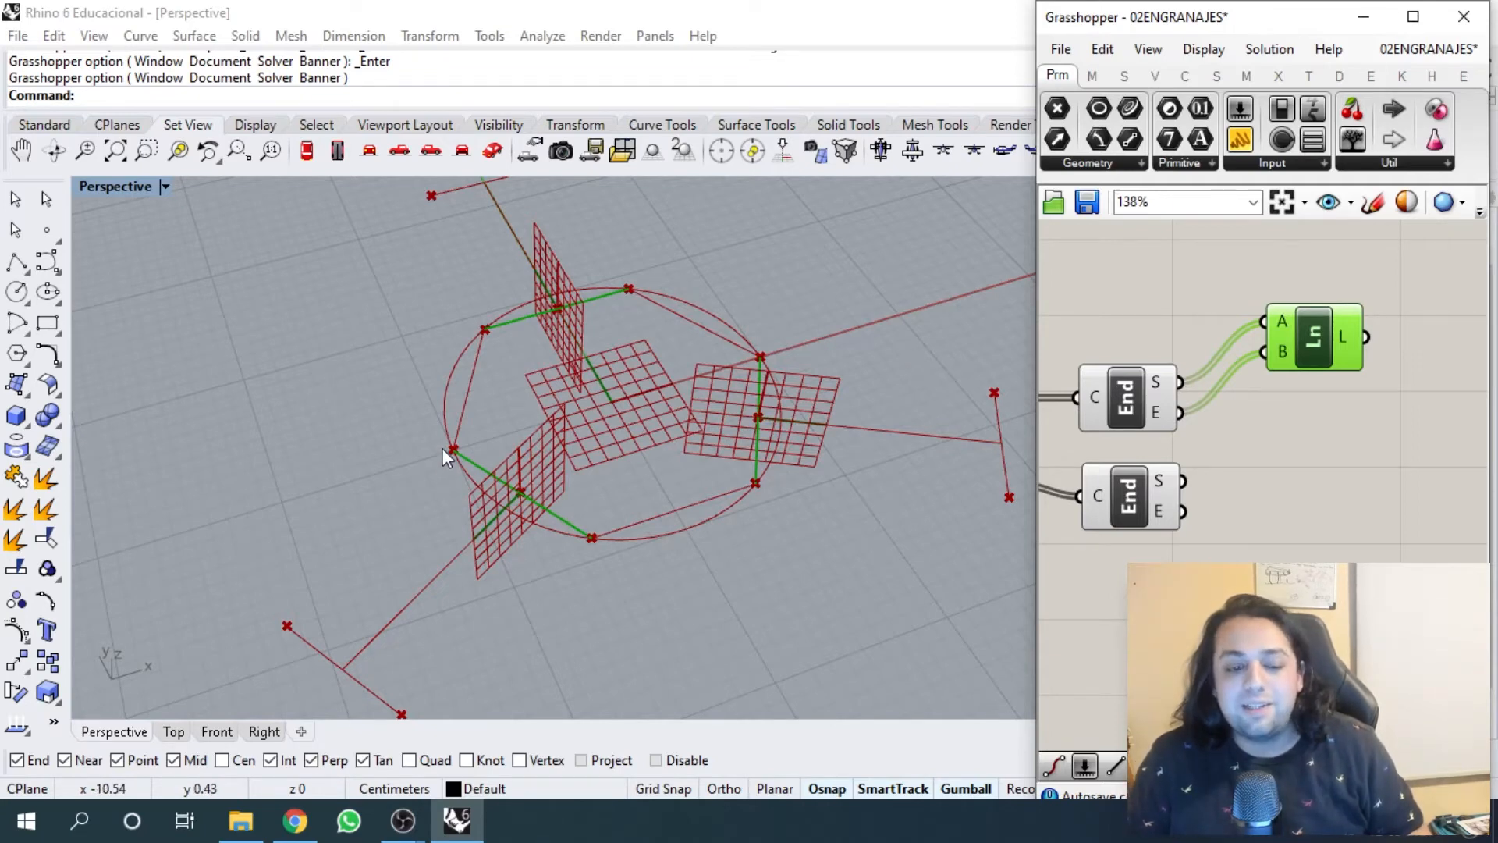
pyautogui.scroll(-1, 593, 540)
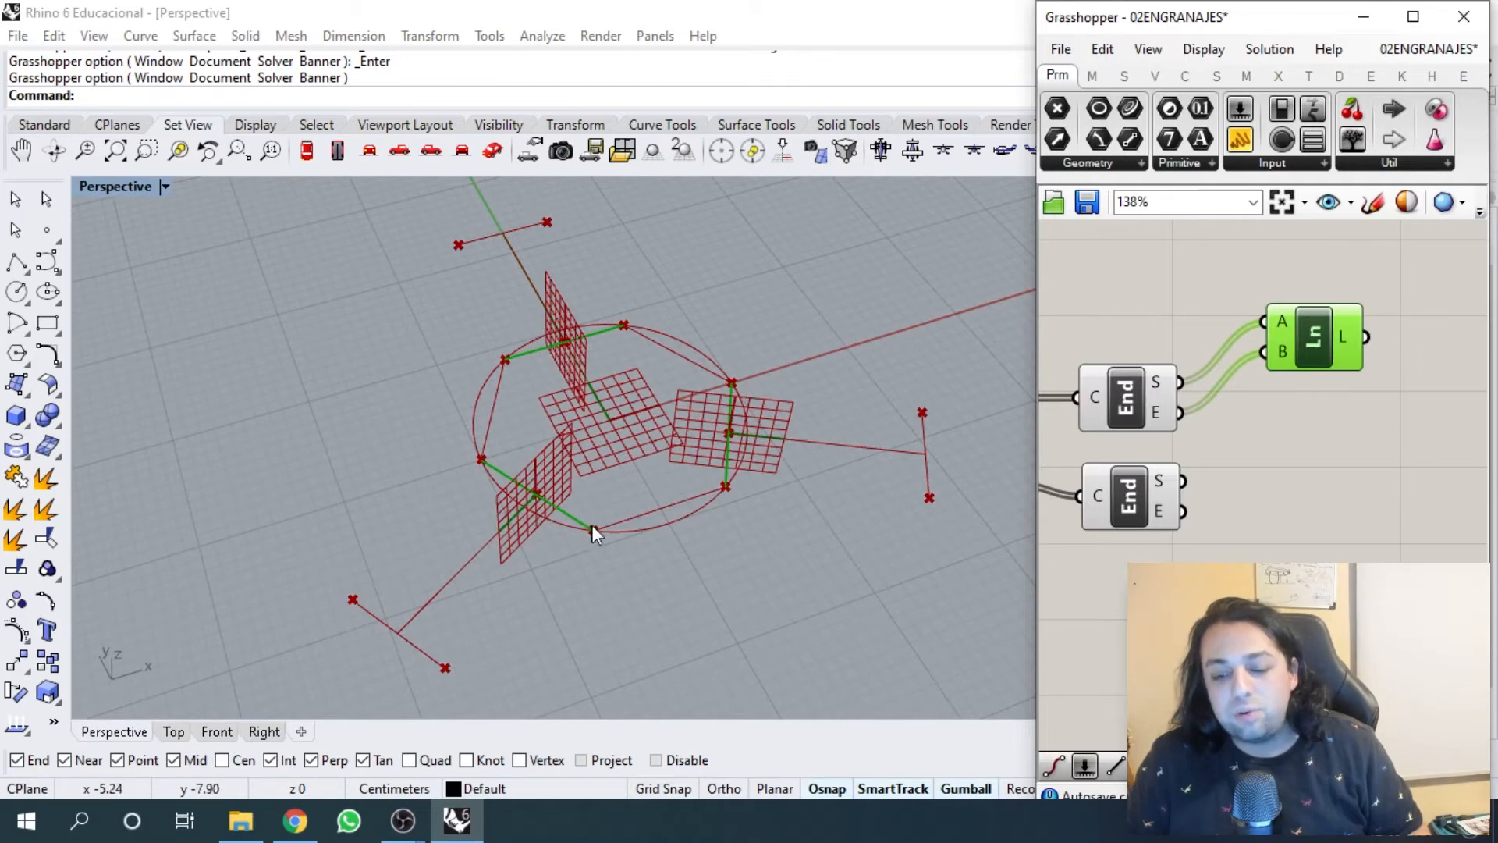
# - Connect the lower End Points' S output to the Line's B input and place a copy of the Line component below
pyautogui.moveTo(1195, 437); pyautogui.dragTo(1254, 456, button='right')
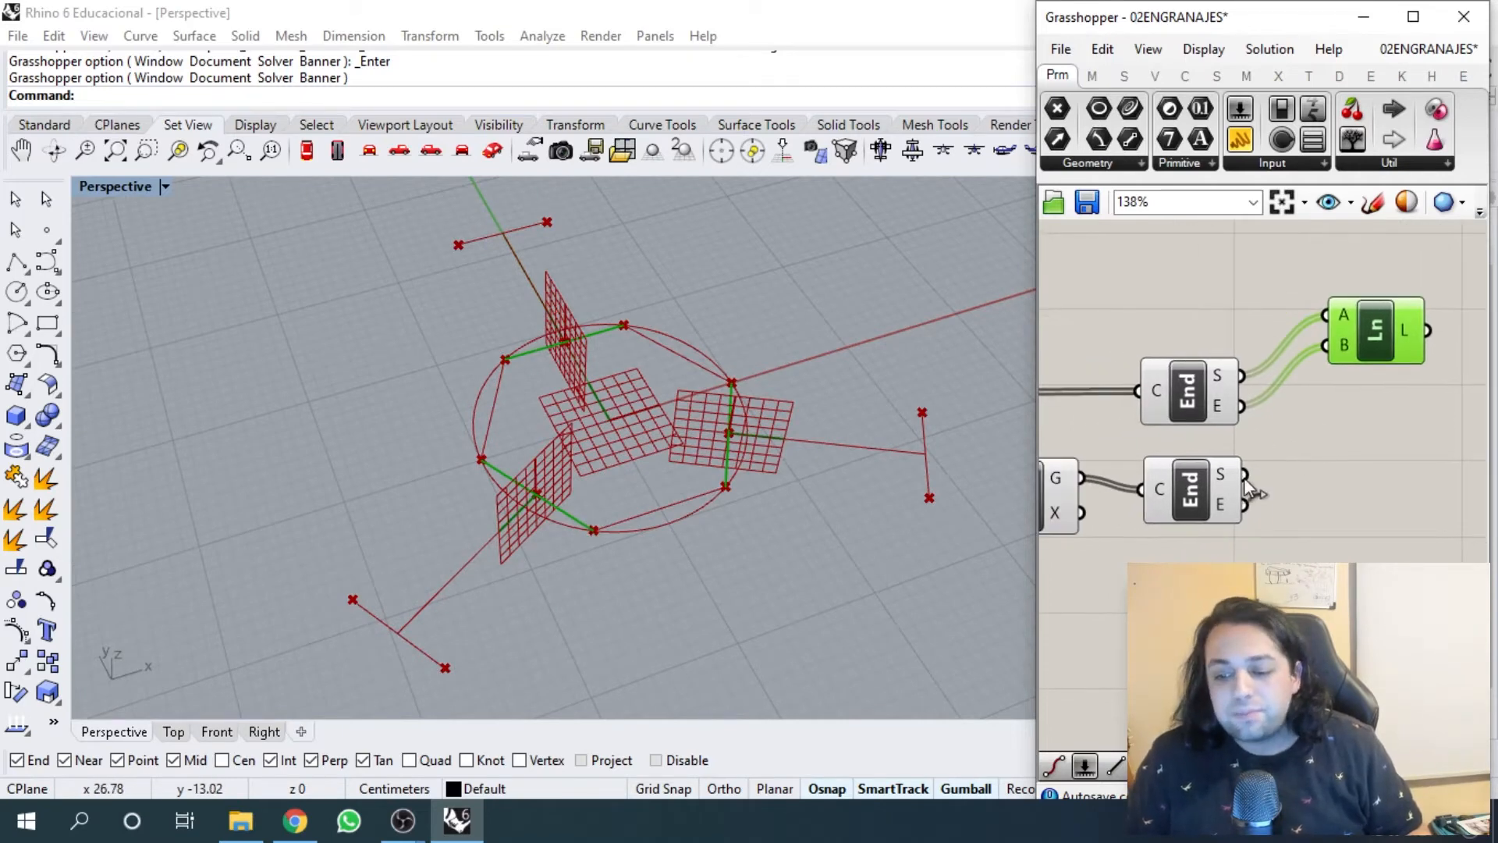
pyautogui.moveTo(1263, 460); pyautogui.dragTo(1330, 347)
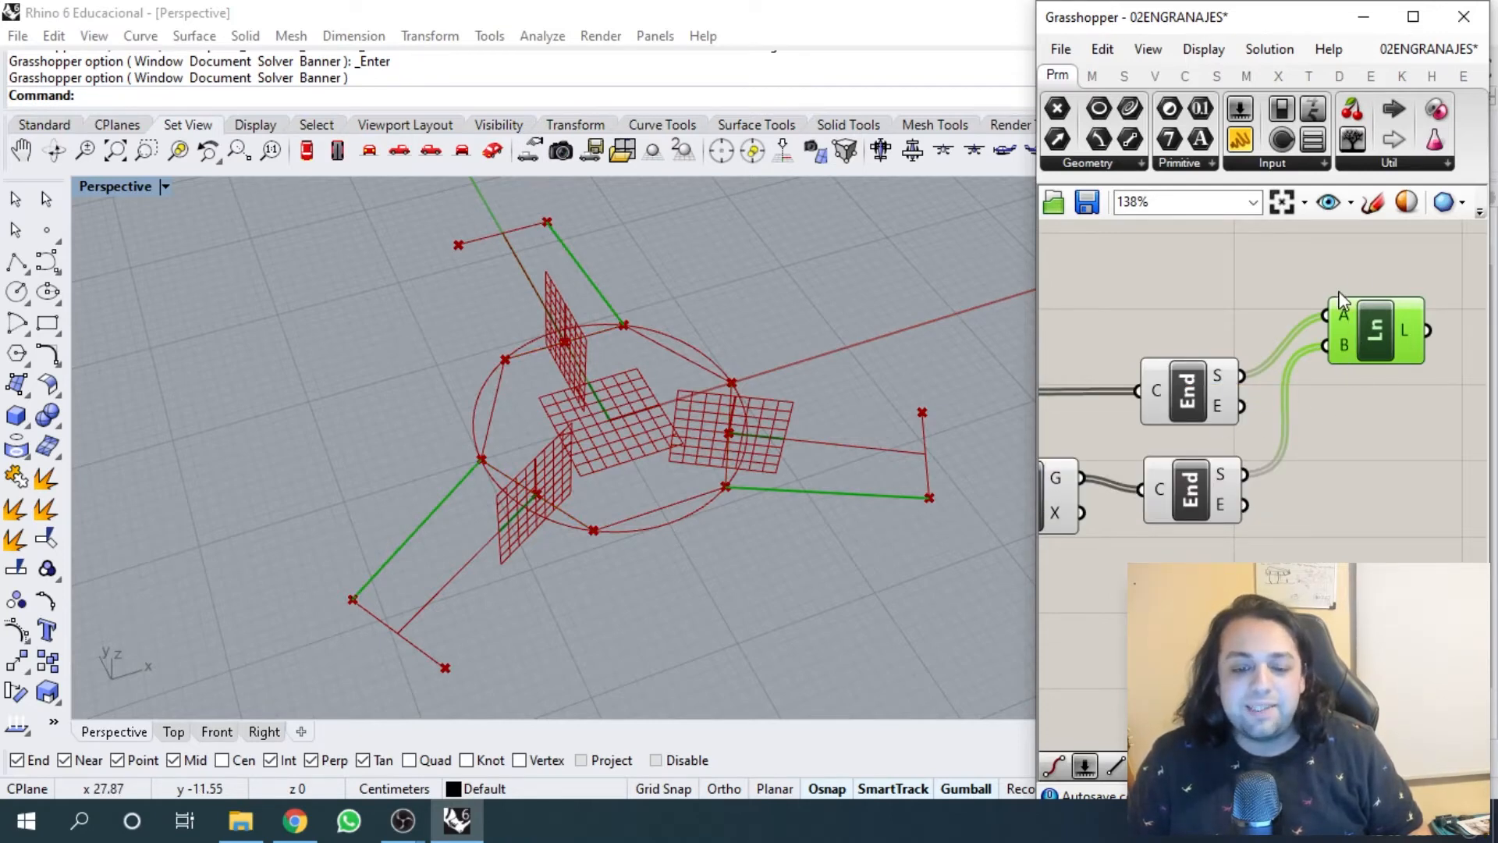
pyautogui.moveTo(1384, 341); pyautogui.dragTo(1352, 308, button='right')
pyautogui.hotkey('ctrl', 'c')
pyautogui.hotkey('ctrl', 'v')
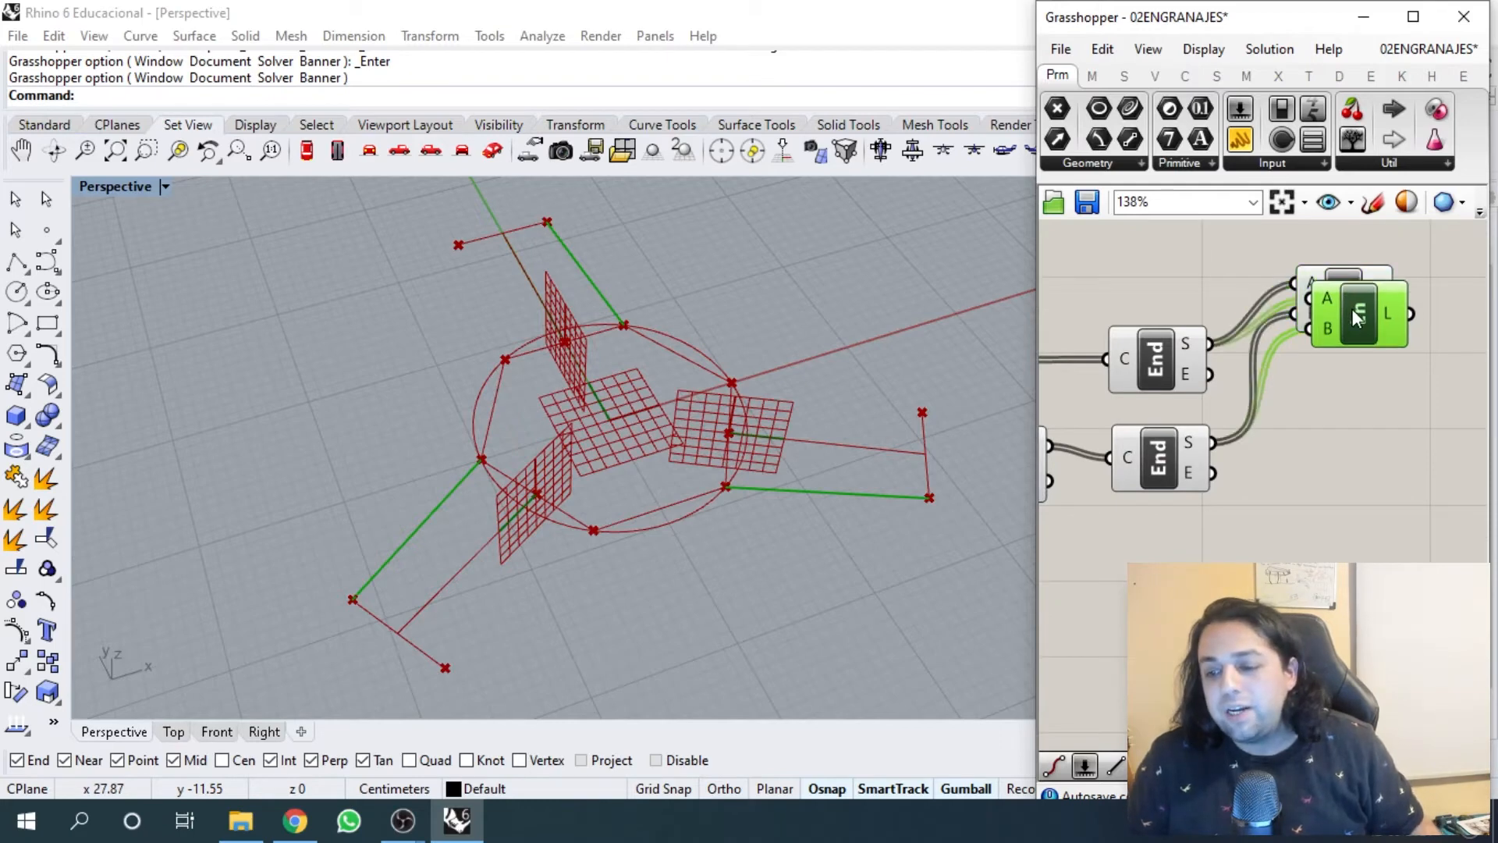
pyautogui.moveTo(1358, 316); pyautogui.dragTo(1341, 458)
pyautogui.scroll(2, 1340, 457)
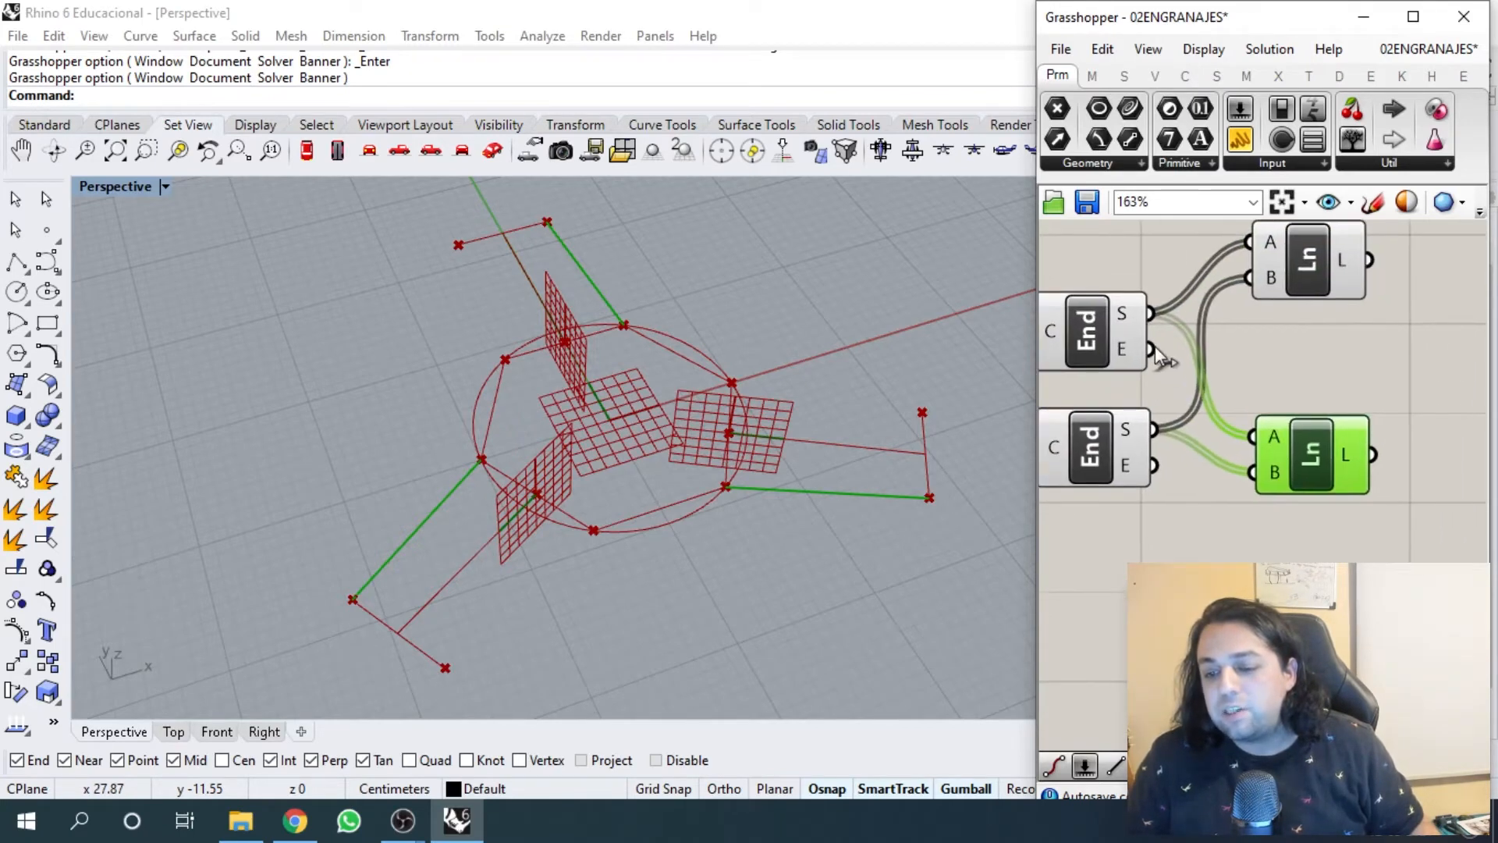
# - Connect the upper and lower End Points' E outputs to the copied Line's A and B inputs, and preview both sets of lines
pyautogui.moveTo(1157, 355); pyautogui.dragTo(1254, 476)
pyautogui.click(1229, 540)
pyautogui.click(1291, 446)
pyautogui.scroll(-1, 1262, 399)
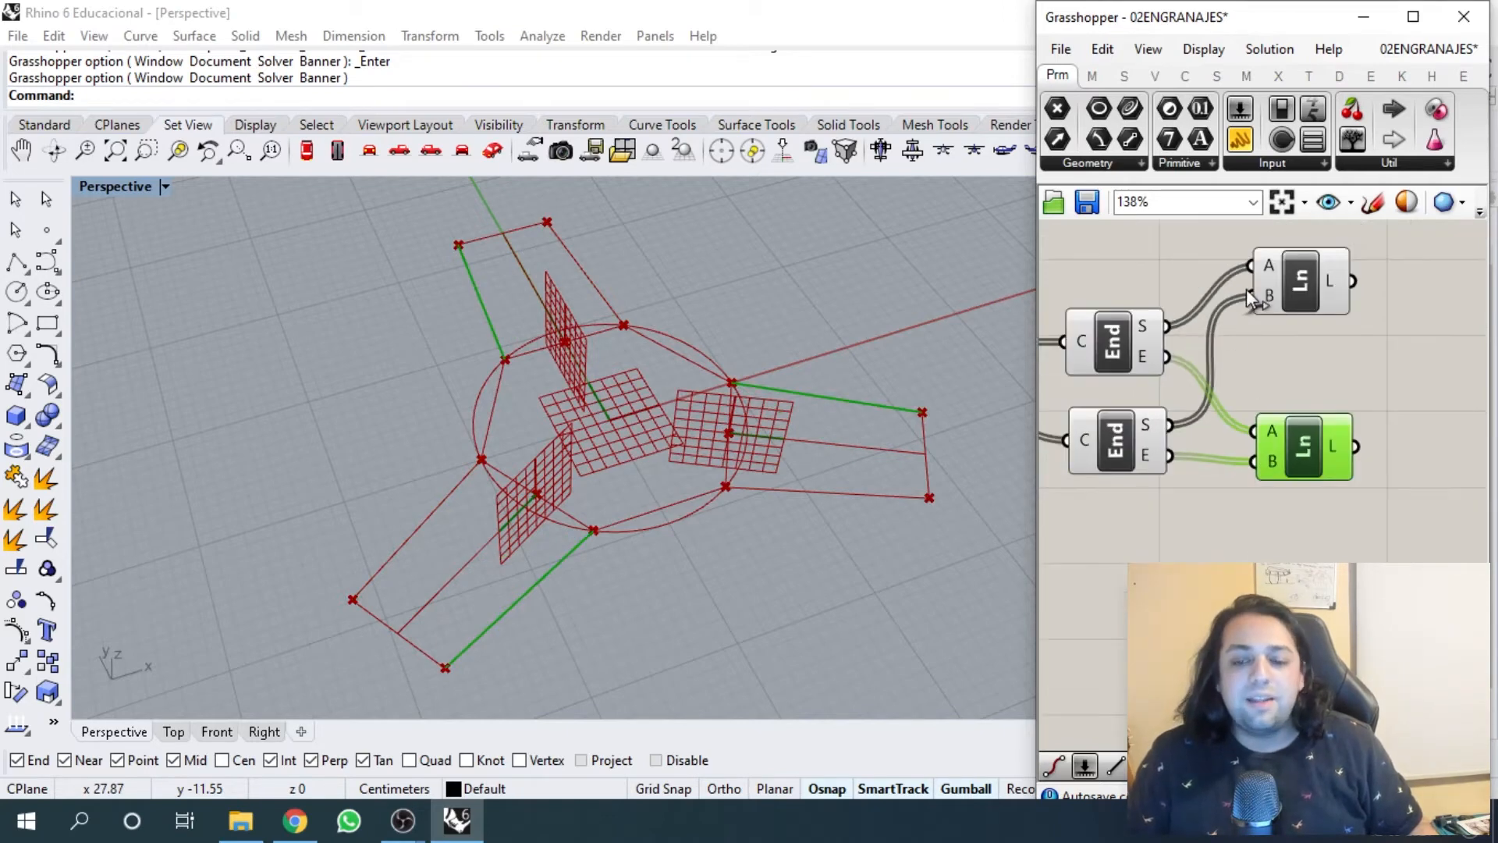
pyautogui.click(1297, 287)
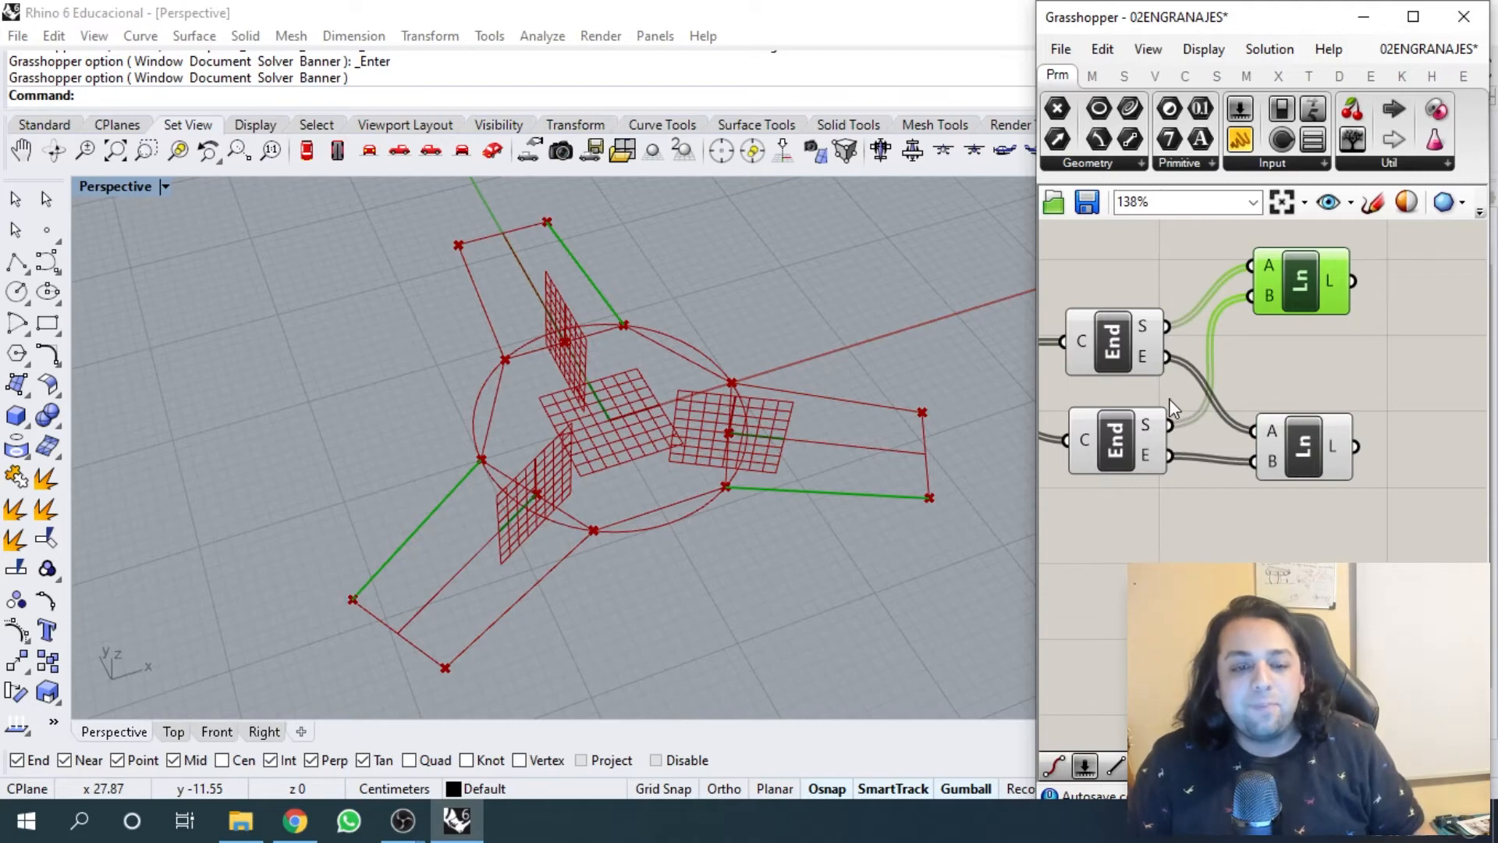
pyautogui.moveTo(891, 452); pyautogui.dragTo(731, 535, button='right')
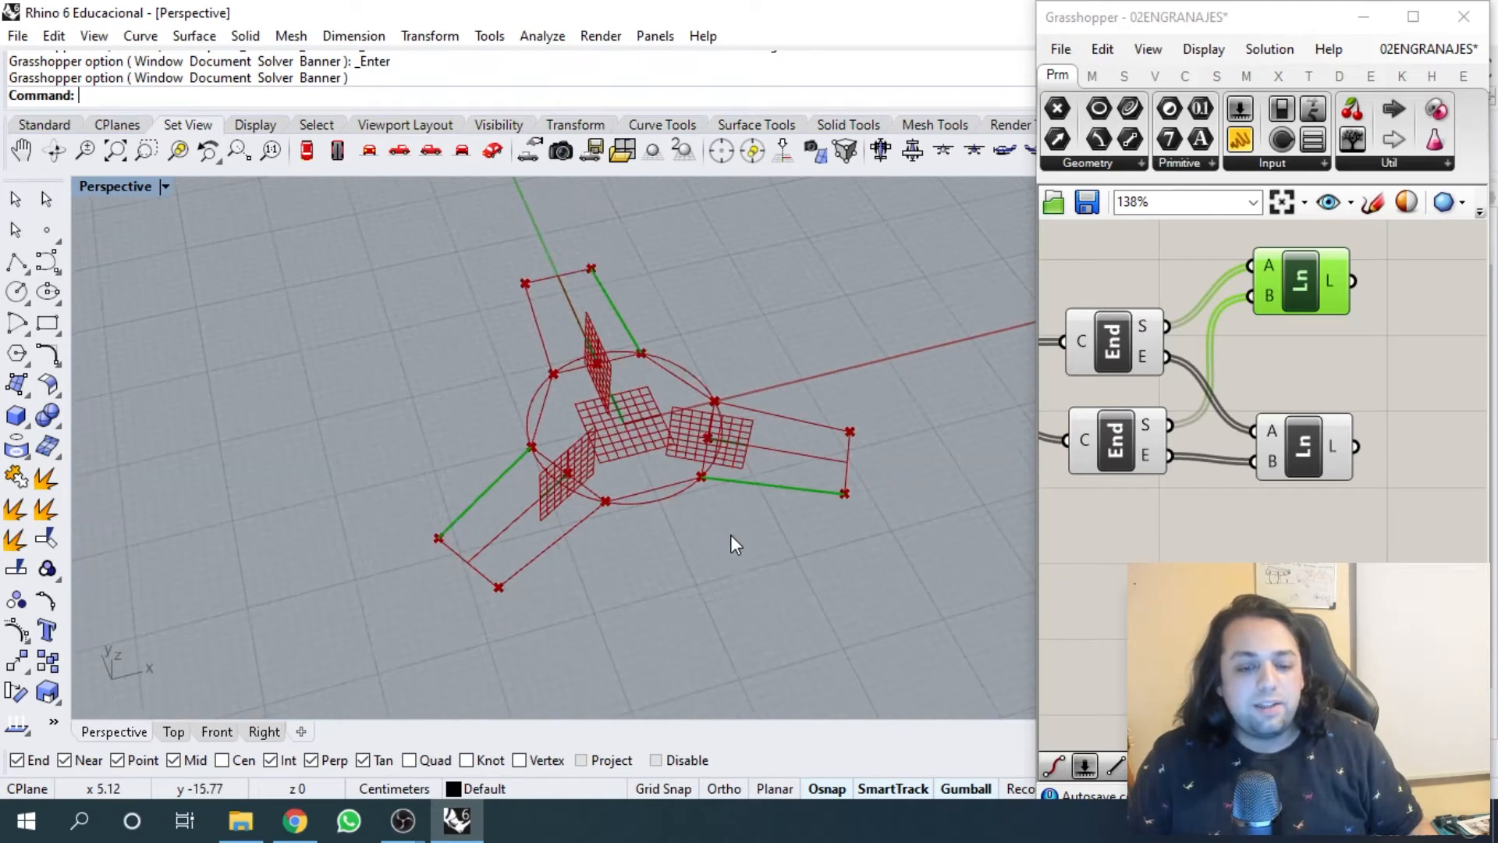
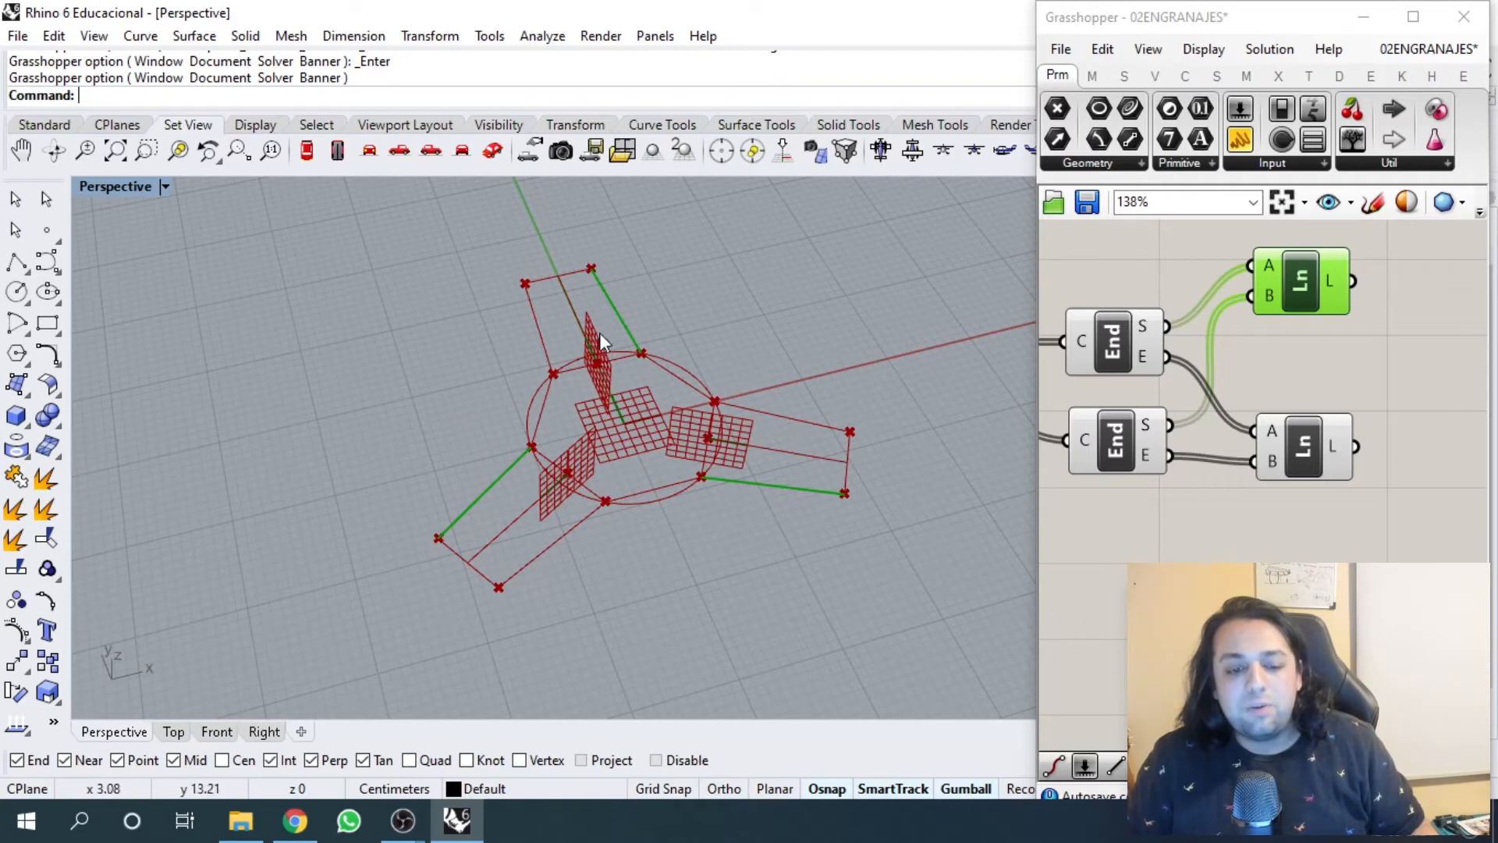
pyautogui.scroll(3, 701, 414)
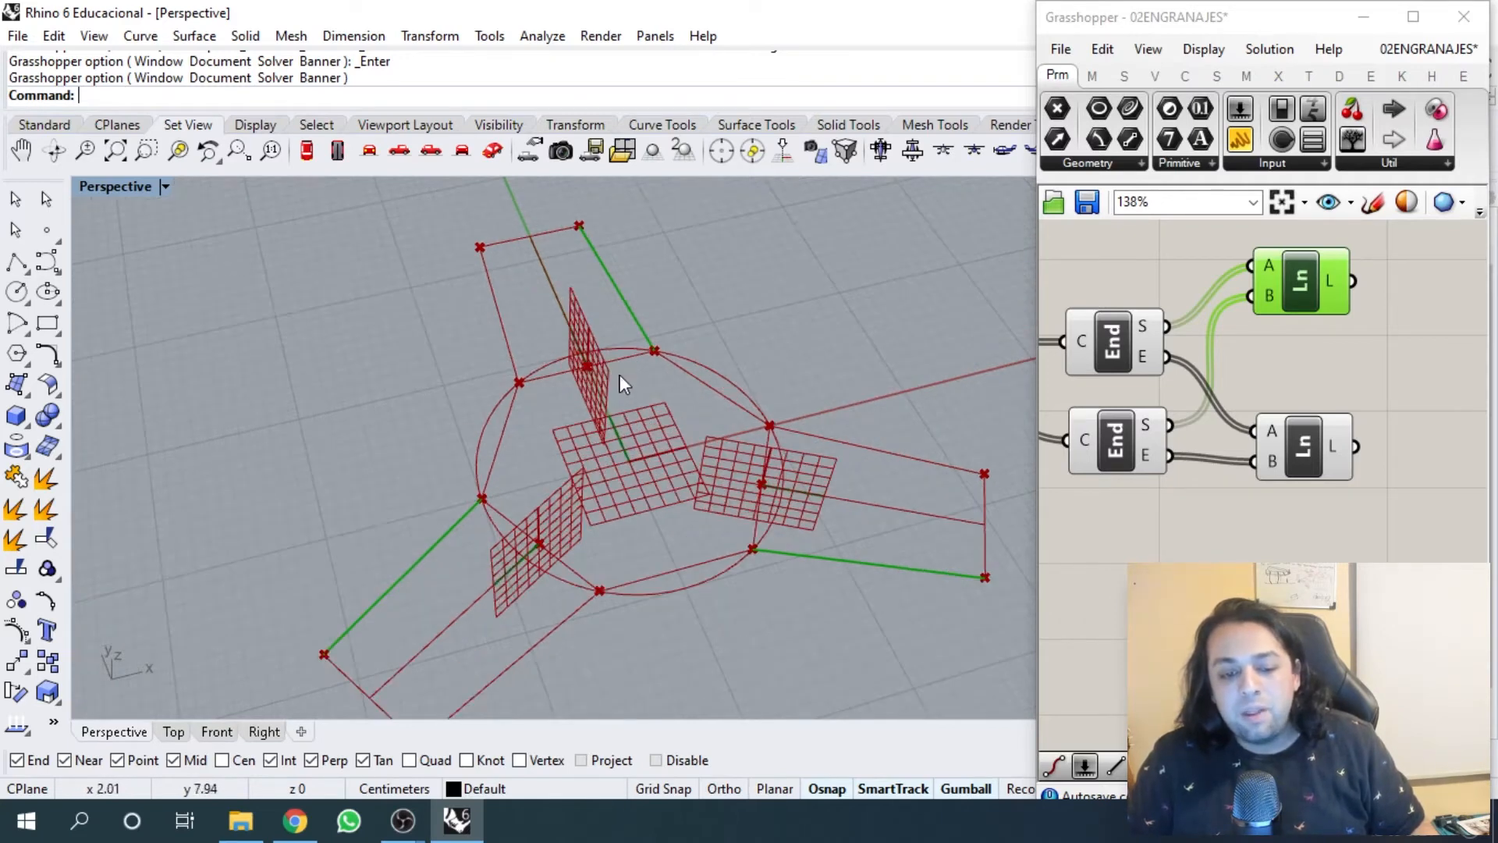
pyautogui.scroll(-3, 619, 375)
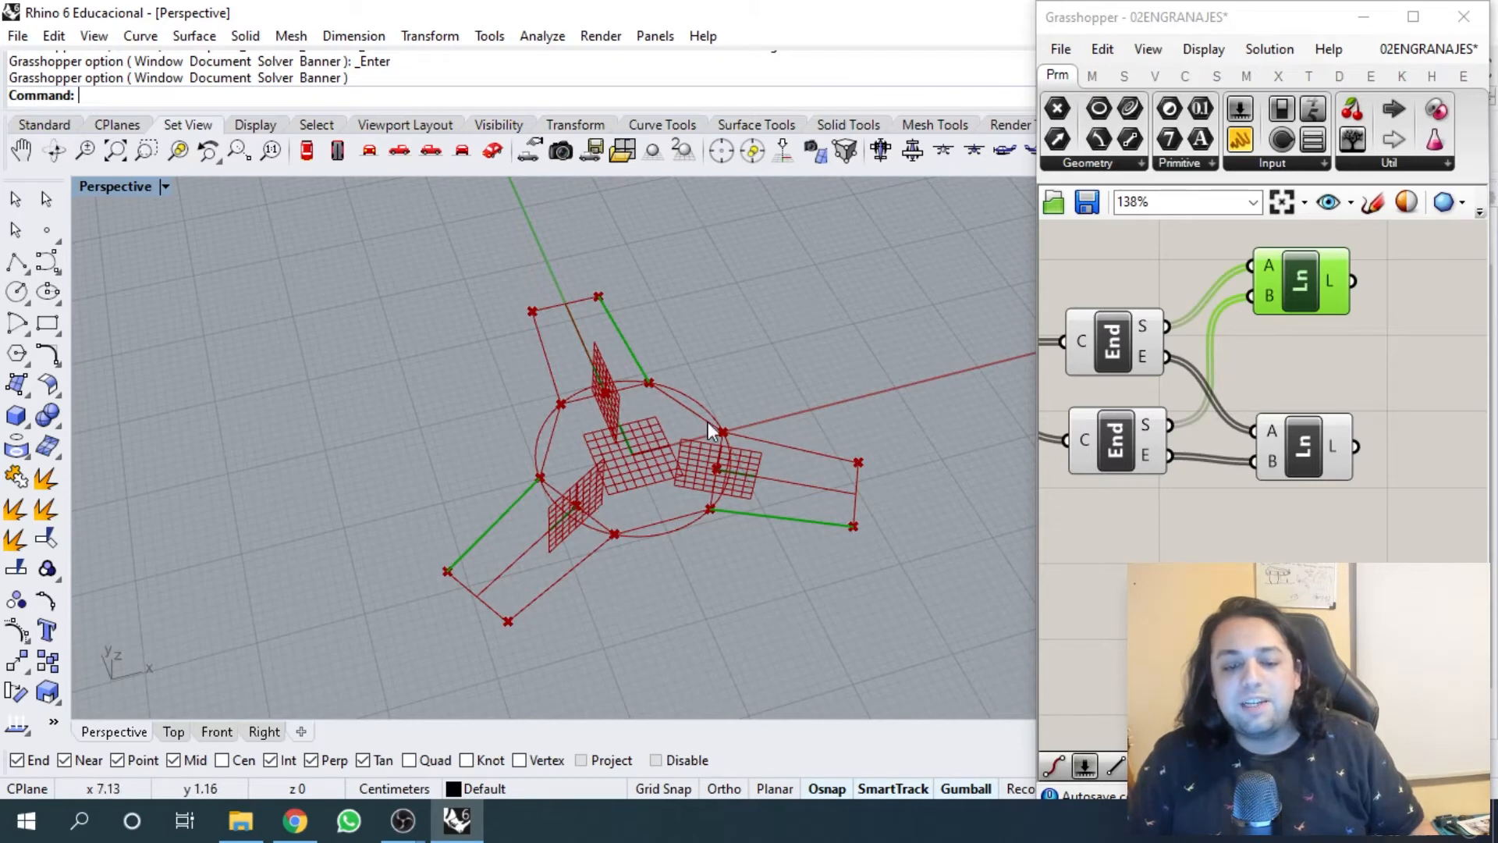
# - Add a Merge component to the canvas beyond the two Line components
pyautogui.scroll(-3, 1334, 421)
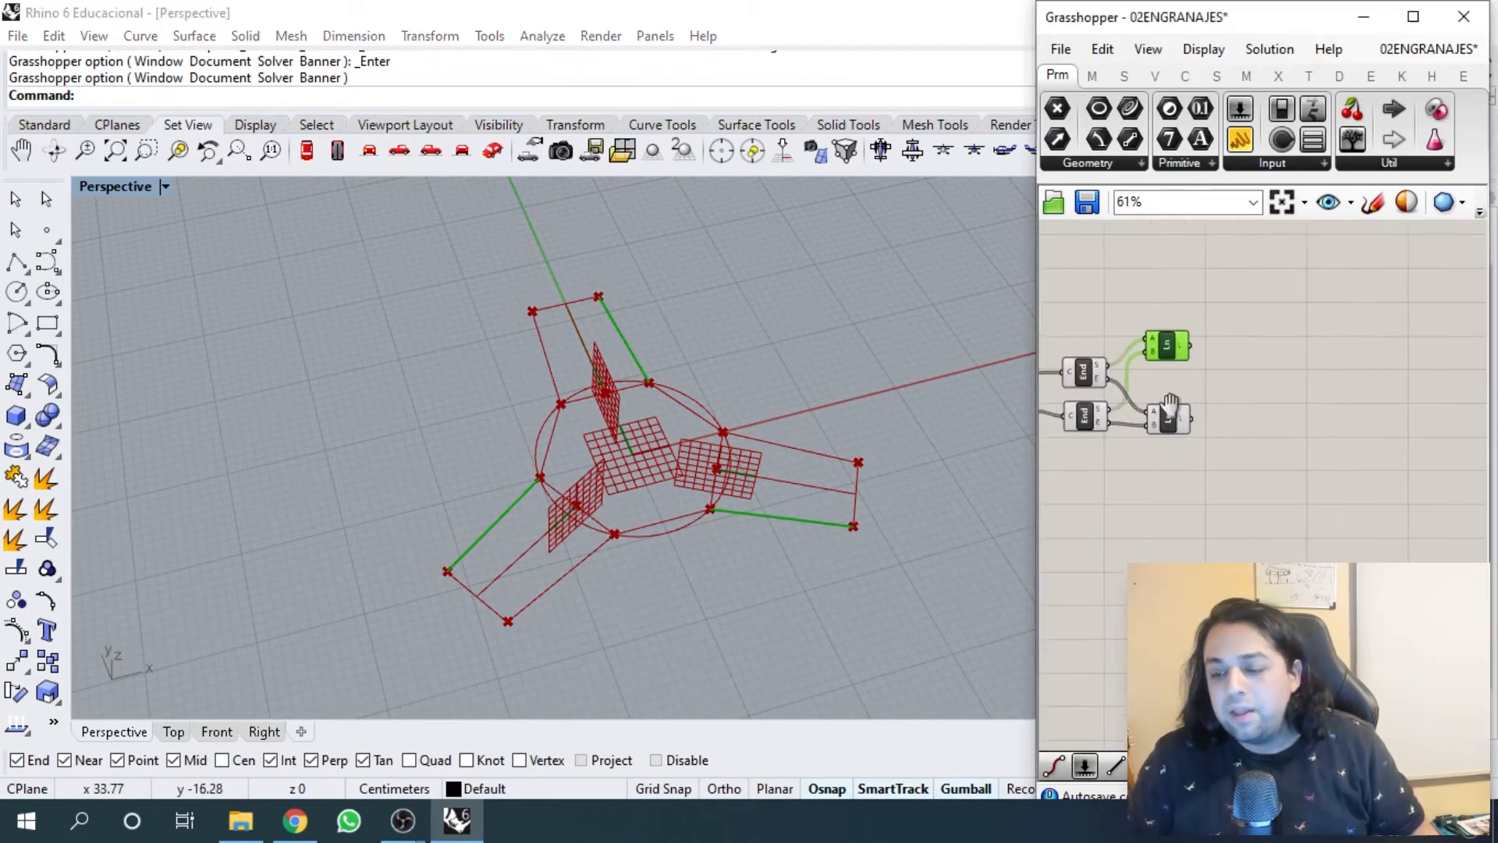
pyautogui.click(1211, 359)
pyautogui.doubleClick(1358, 355)
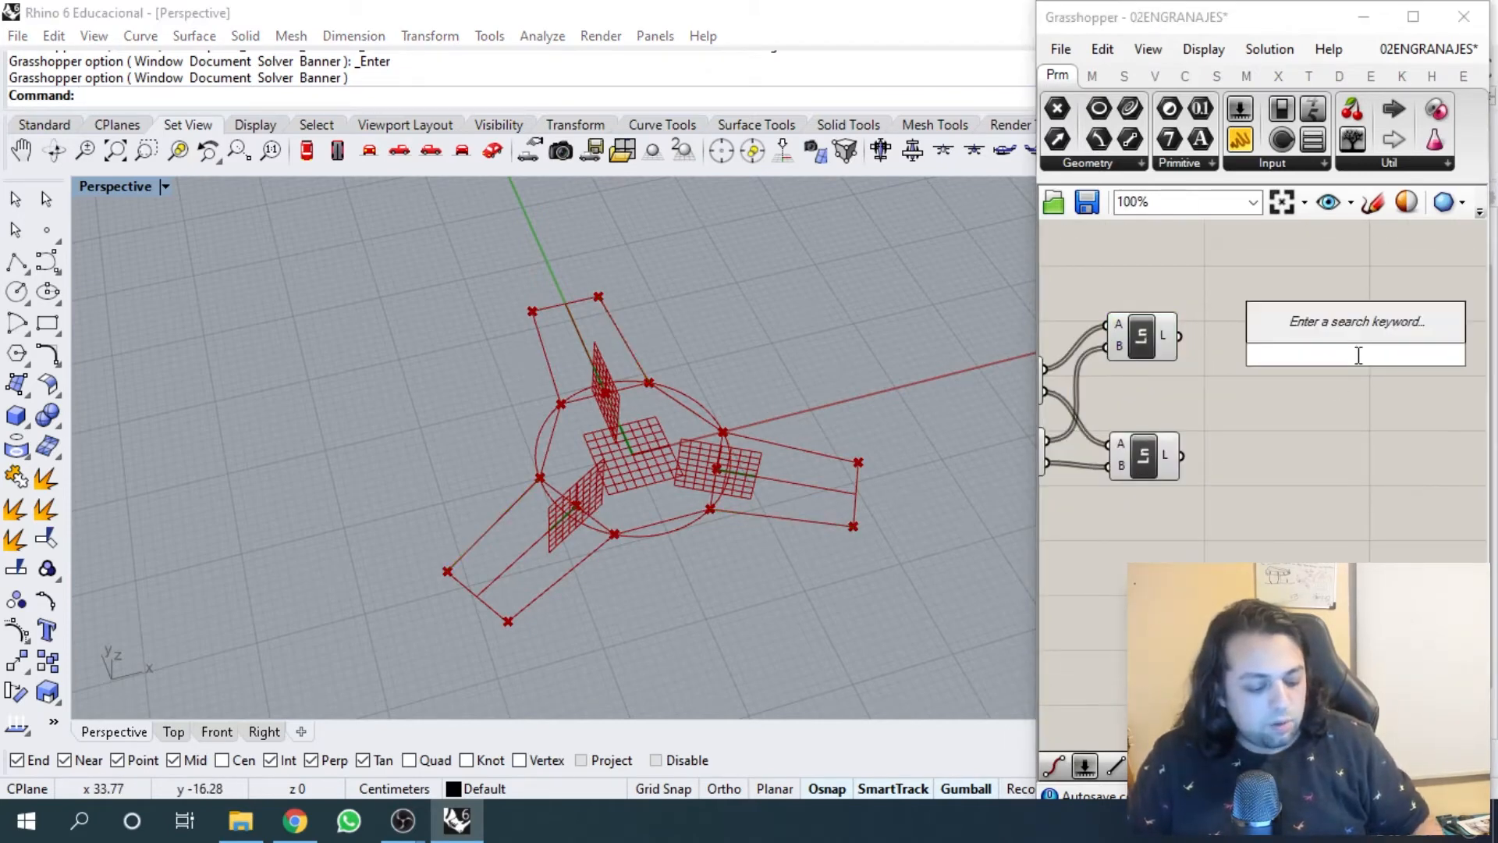
pyautogui.write('merge')
pyautogui.press('Return')
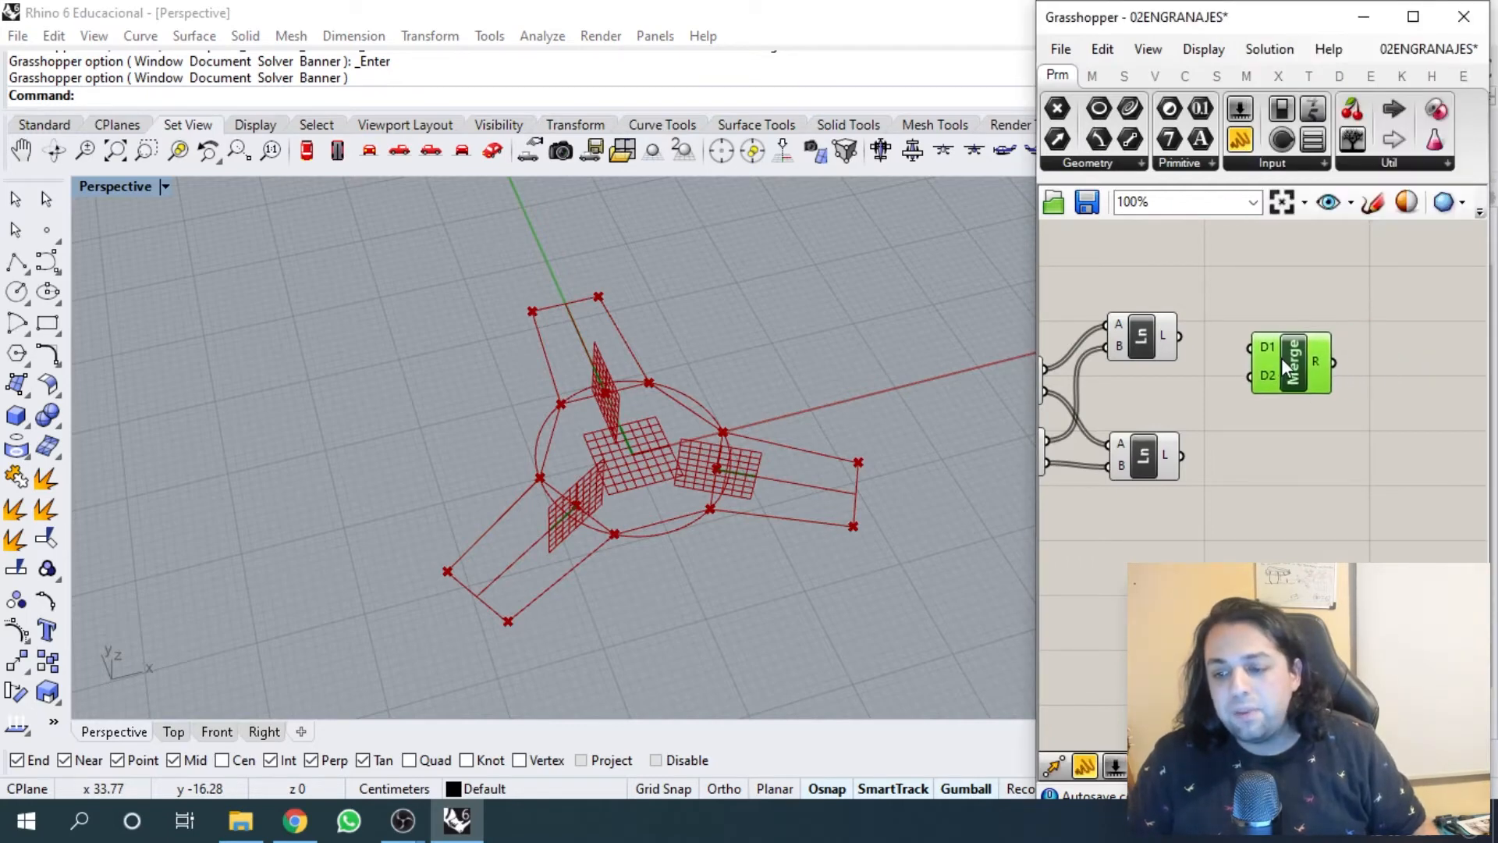
pyautogui.scroll(3, 1265, 344)
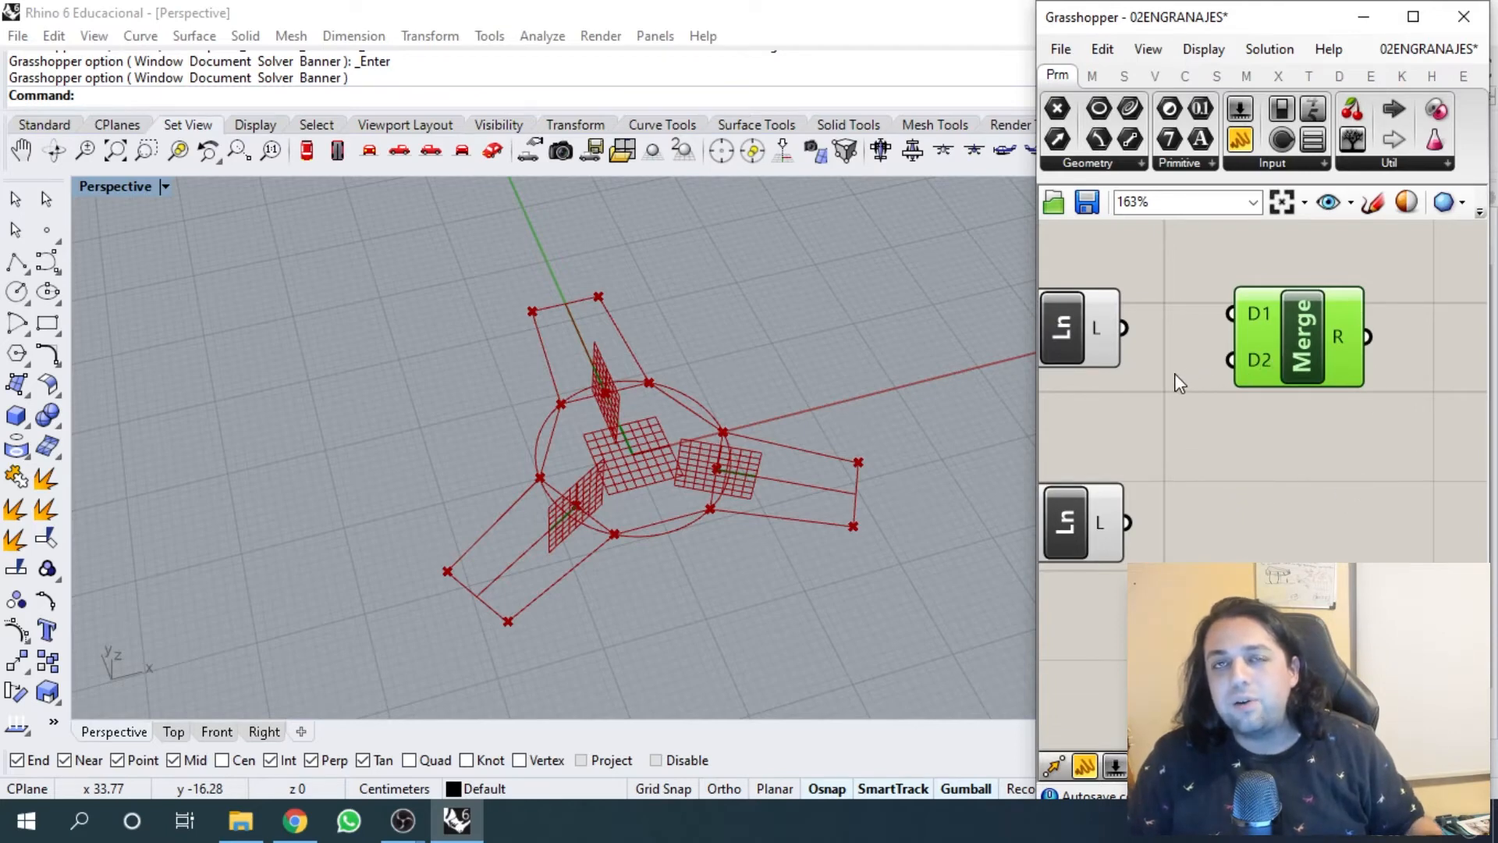
# - Connect the lower Cull component's L output to the Merge's D1 input
pyautogui.scroll(-4, 1234, 393)
pyautogui.moveTo(1234, 395); pyautogui.dragTo(1346, 347, button='right')
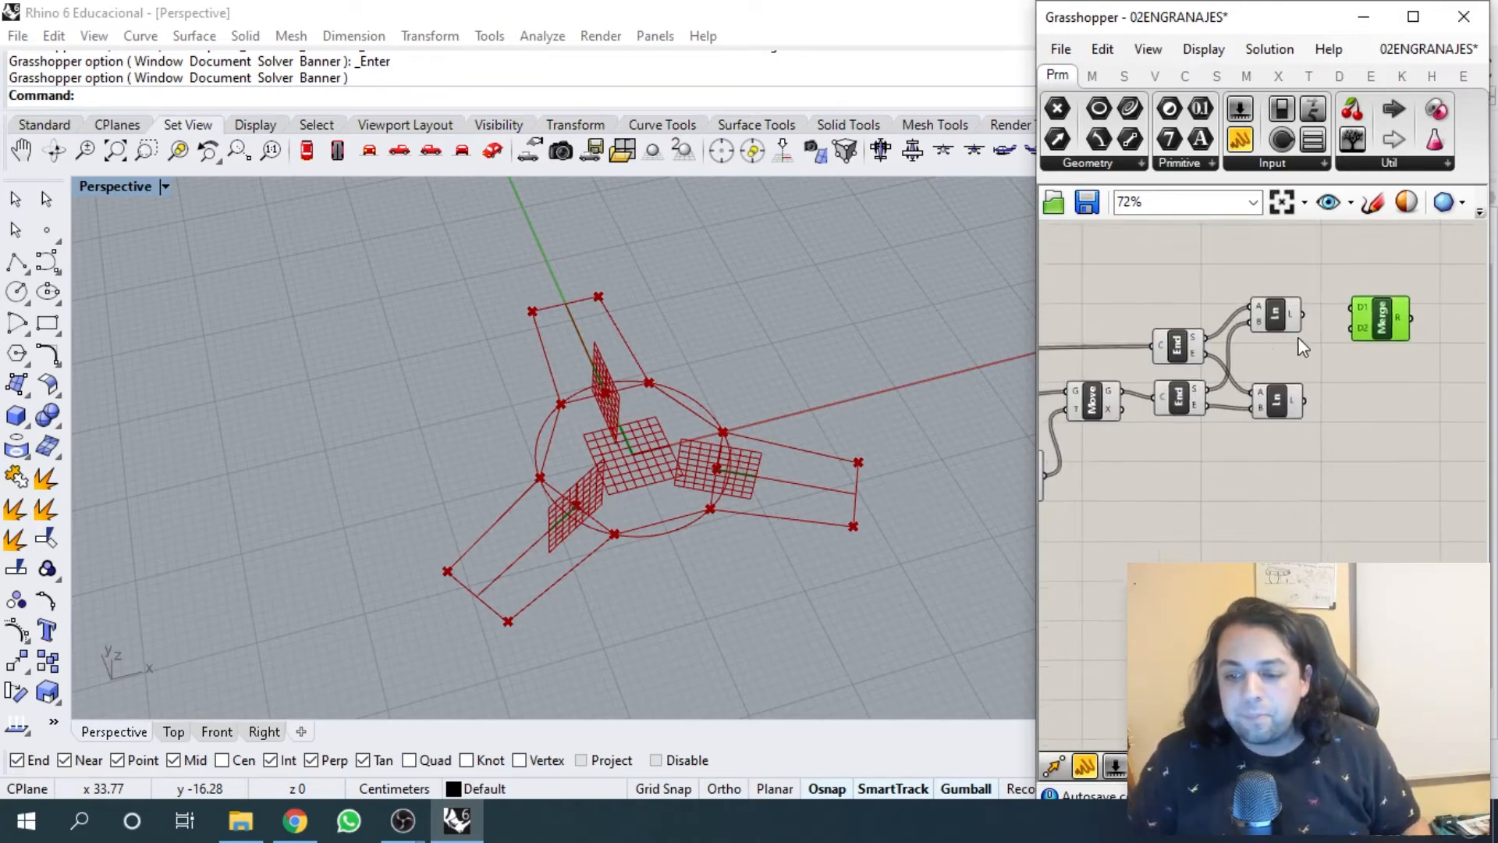
pyautogui.scroll(-3, 1287, 351)
pyautogui.moveTo(1117, 384); pyautogui.dragTo(1284, 372, button='right')
pyautogui.scroll(3, 1168, 421)
pyautogui.moveTo(1168, 422); pyautogui.dragTo(1329, 415, button='right')
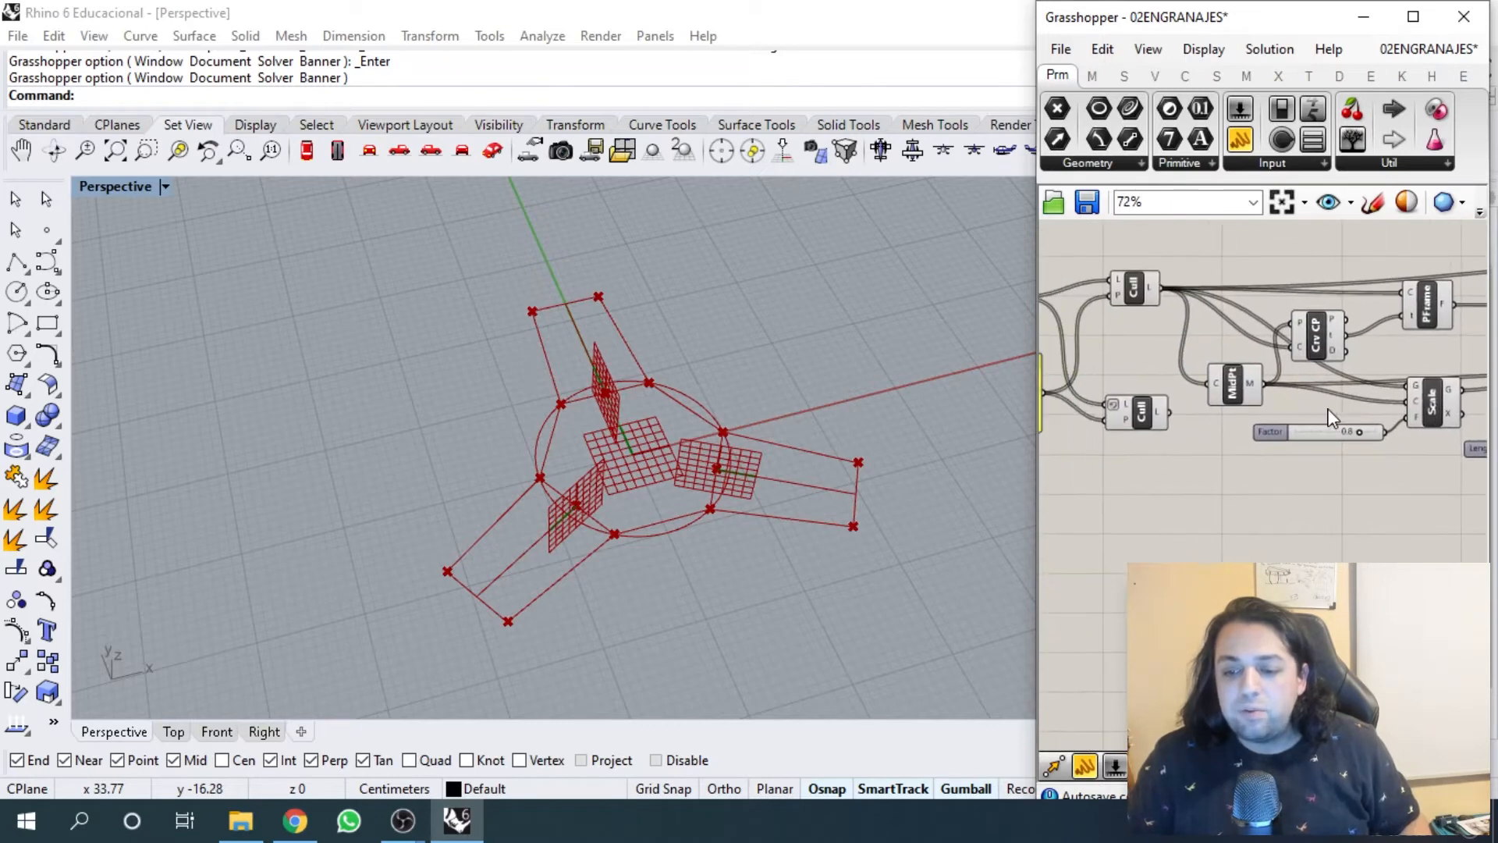
pyautogui.scroll(5, 1128, 409)
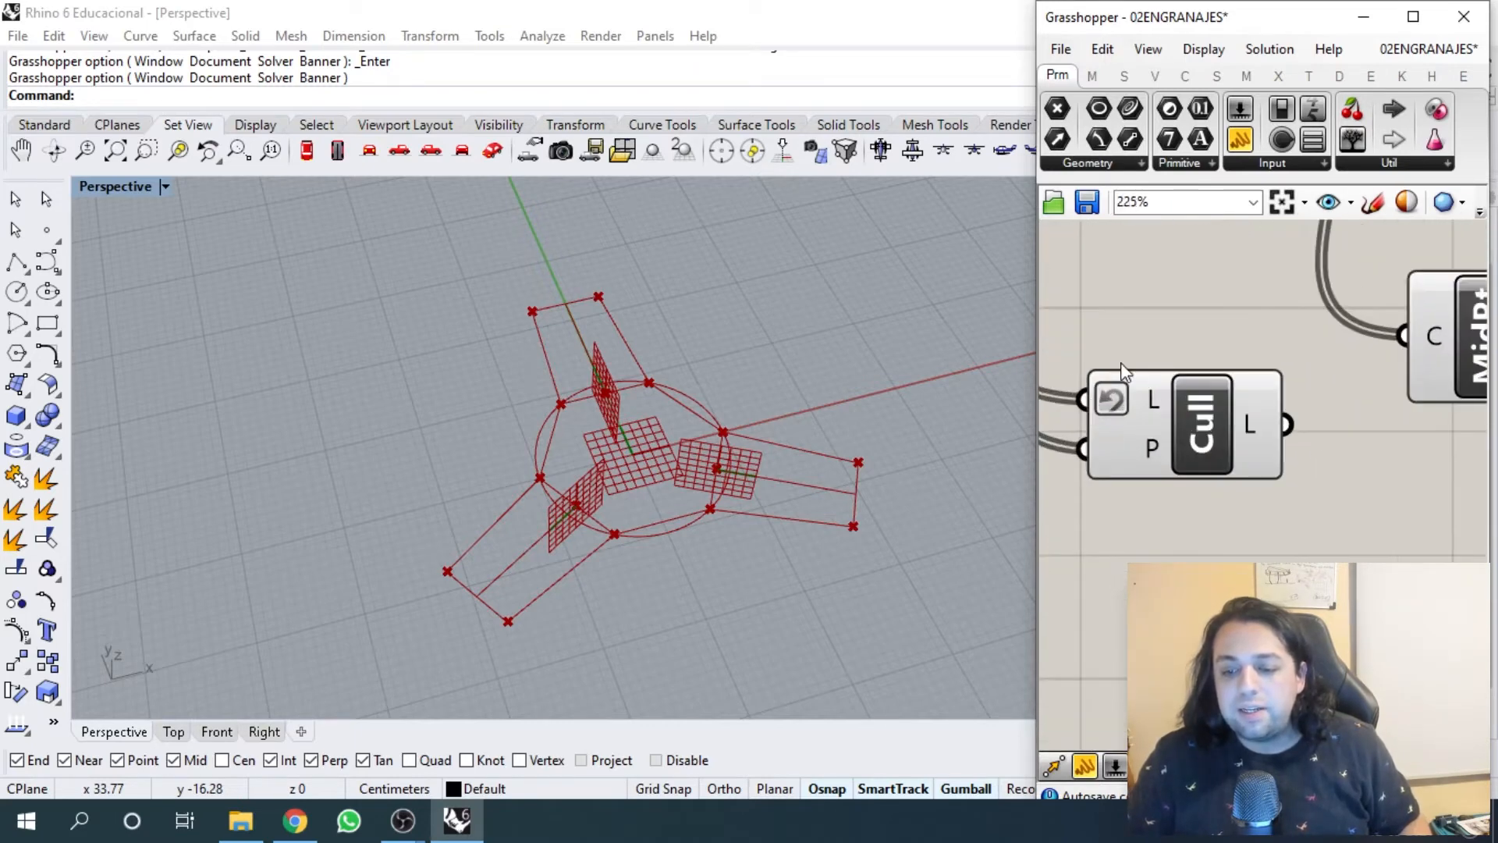
pyautogui.scroll(-6, 1124, 390)
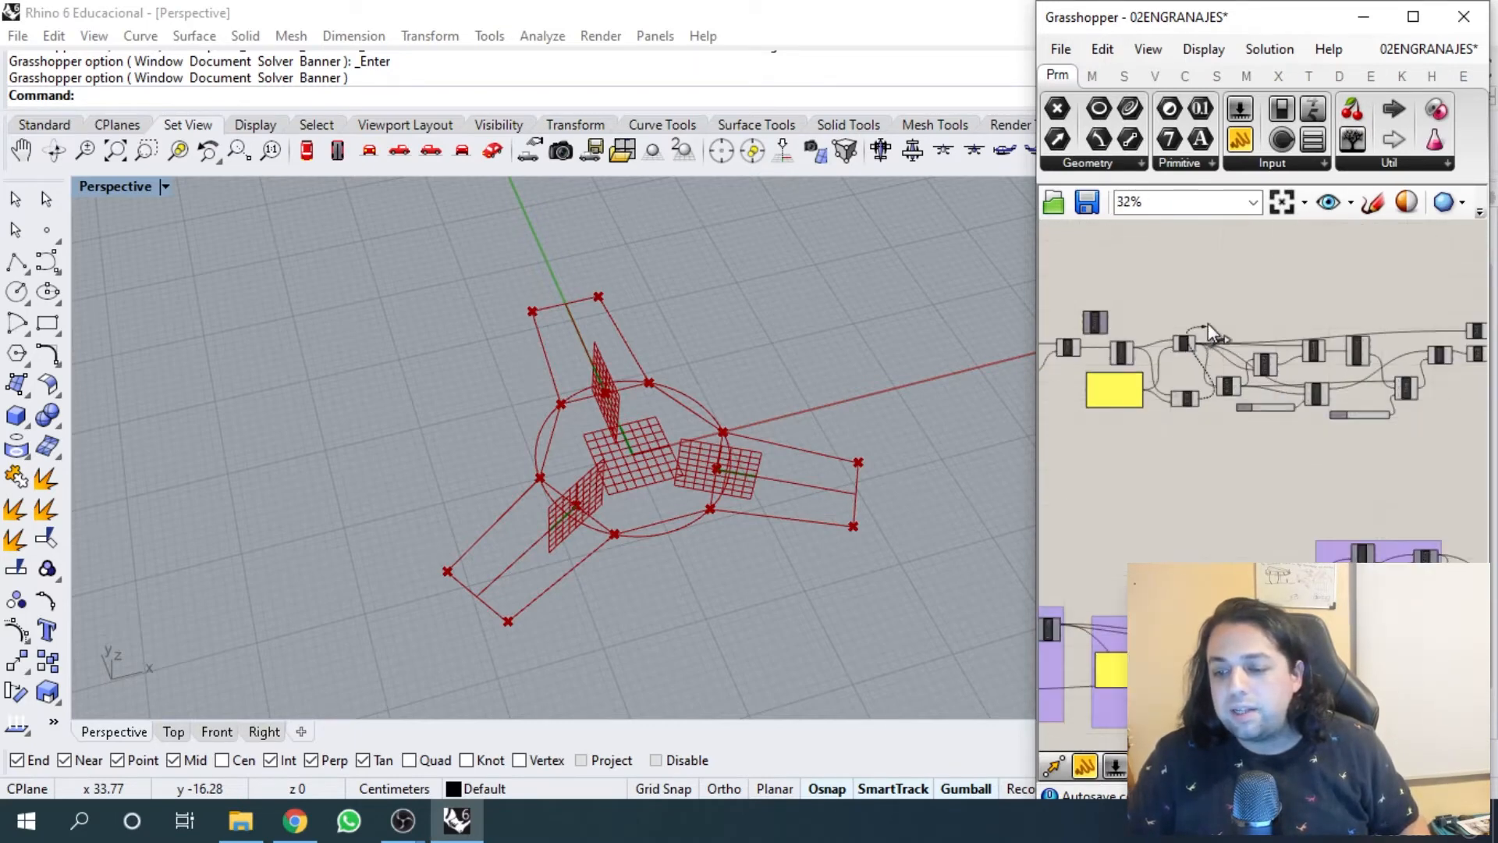
pyautogui.moveTo(1168, 413); pyautogui.dragTo(1278, 401)
pyautogui.scroll(6, 1435, 320)
pyautogui.click(1209, 479)
pyautogui.moveTo(1209, 479); pyautogui.dragTo(1192, 363, button='right')
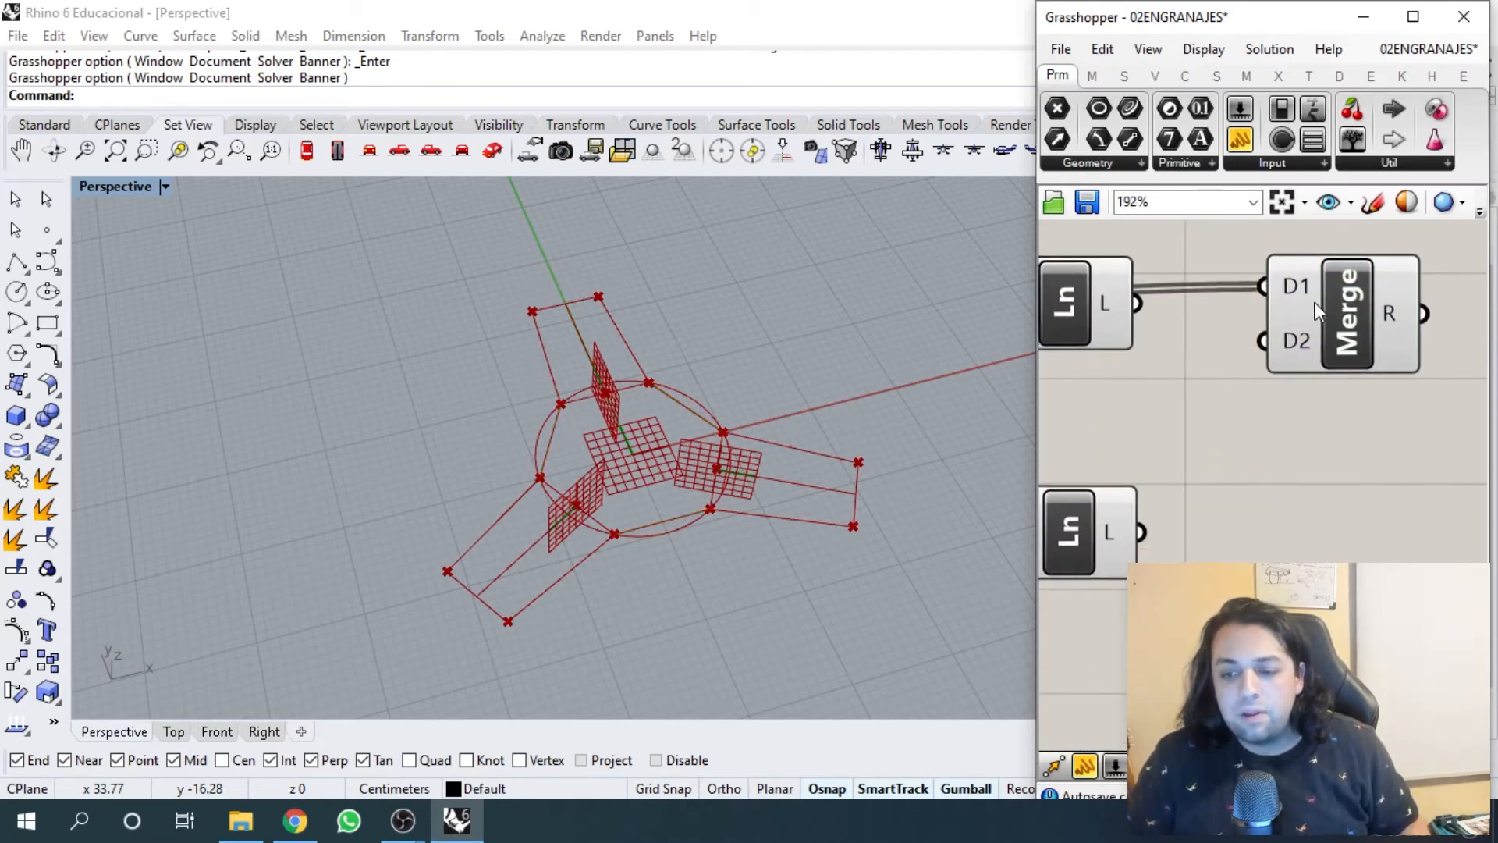
# - Preview the merged segments and connect the upper and lower Line components' L outputs to the Merge's D2 and D3 inputs
pyautogui.click(1332, 297)
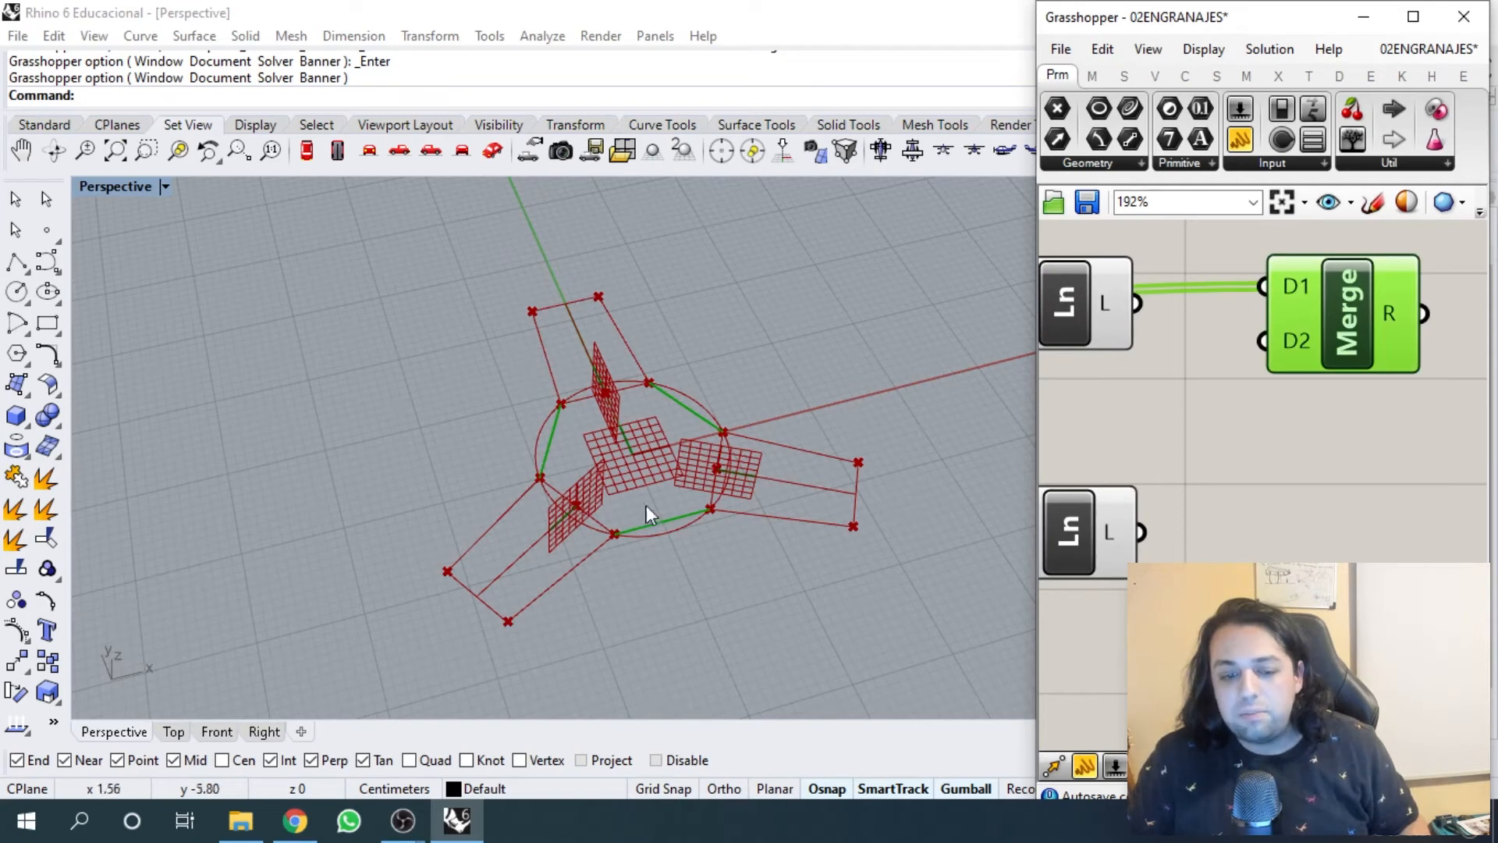
pyautogui.moveTo(1232, 376); pyautogui.dragTo(1300, 381, button='right')
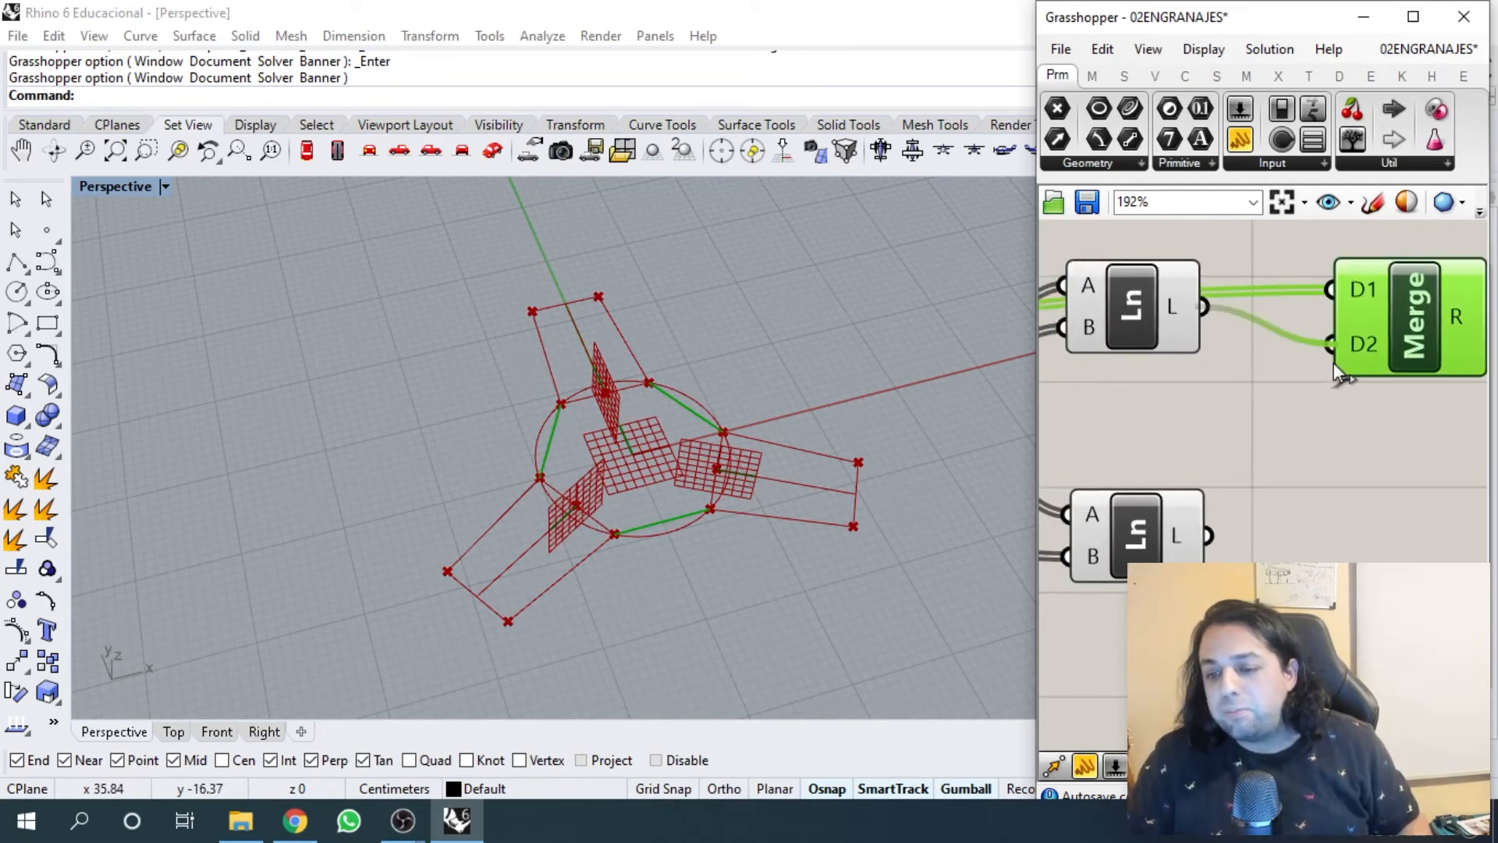
pyautogui.moveTo(1206, 536); pyautogui.dragTo(1331, 361)
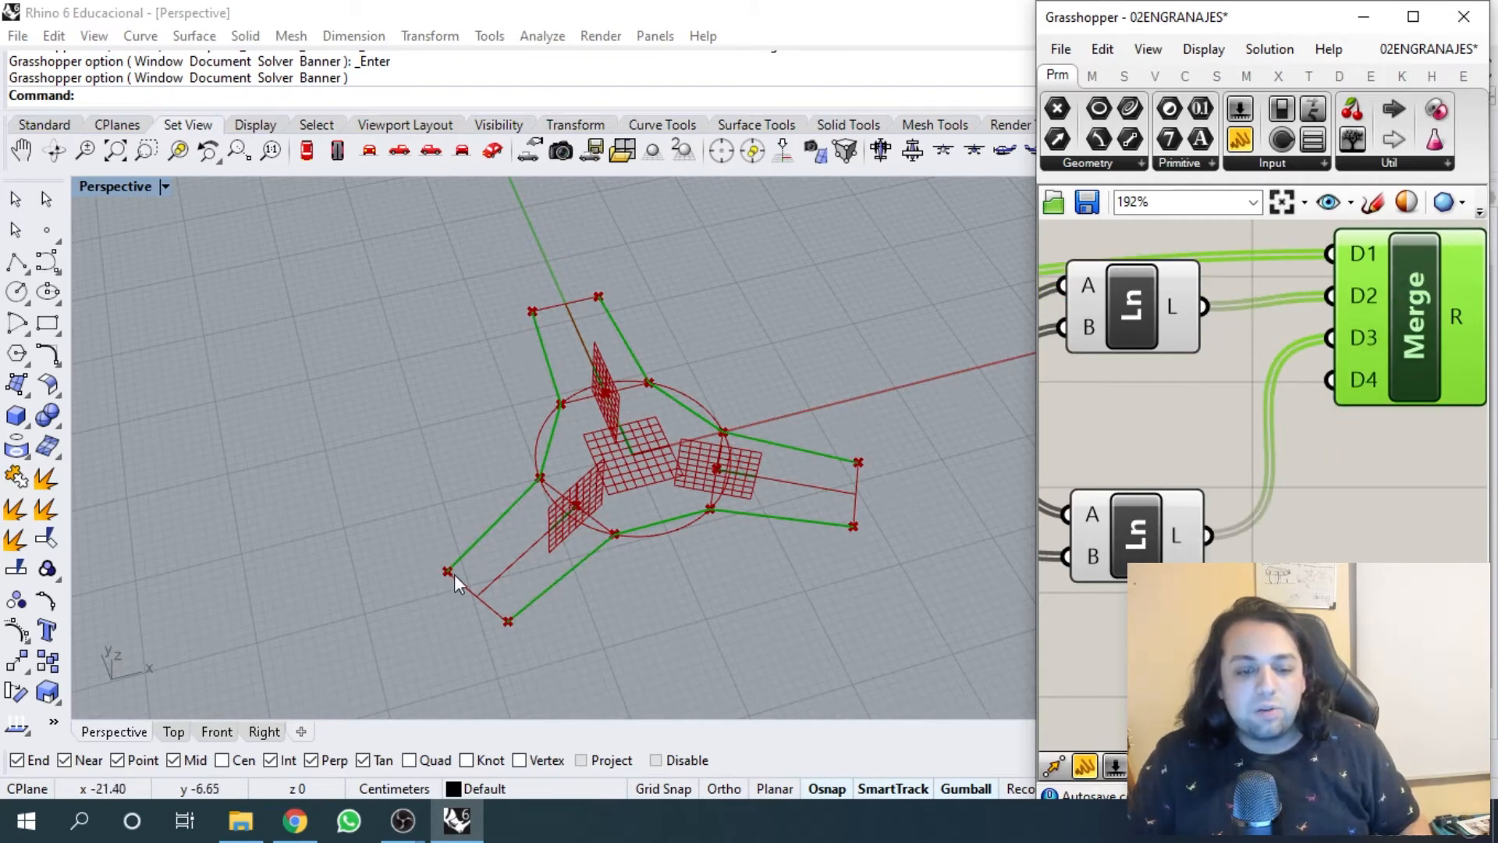
# - Connect the Move component's G output to the Merge's D4 input and preview the complete gear outline
pyautogui.scroll(-5, 1158, 368)
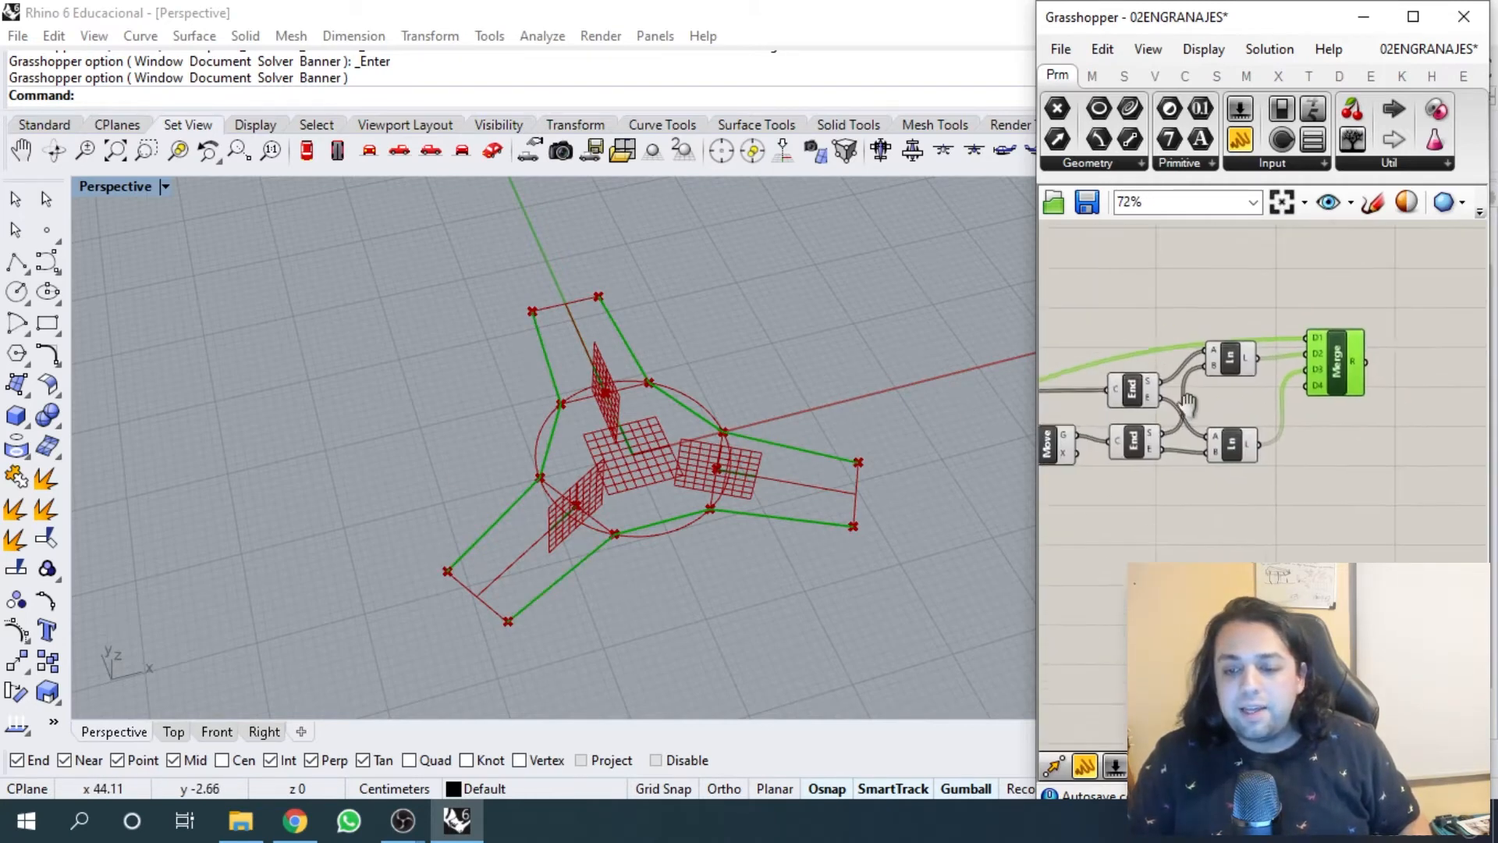
pyautogui.moveTo(1187, 402); pyautogui.dragTo(1373, 390, button='right')
pyautogui.moveTo(1154, 392); pyautogui.dragTo(1266, 384, button='right')
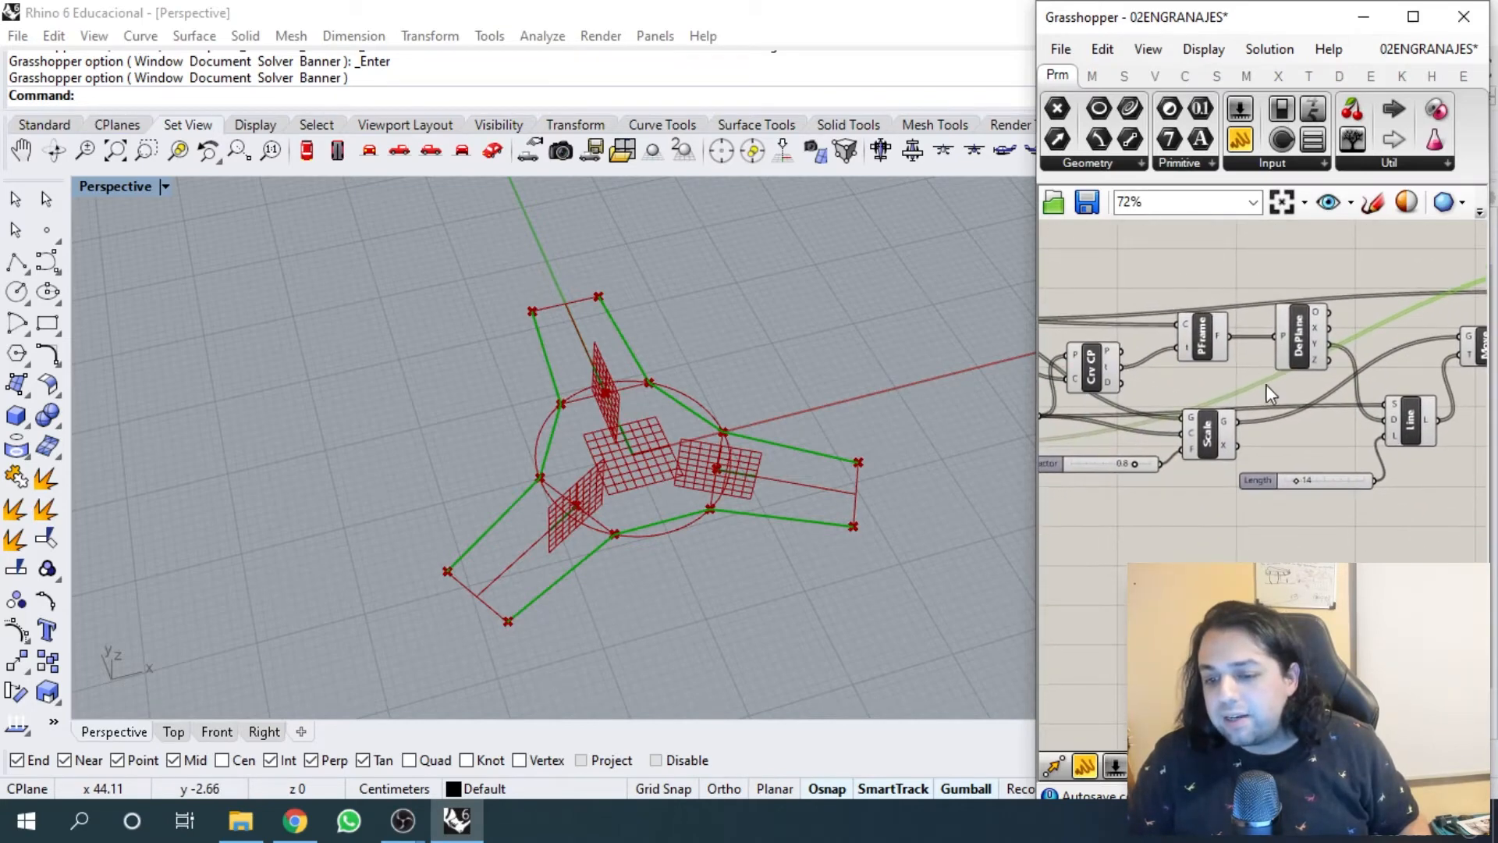
pyautogui.click(1206, 428)
pyautogui.scroll(4, 1218, 425)
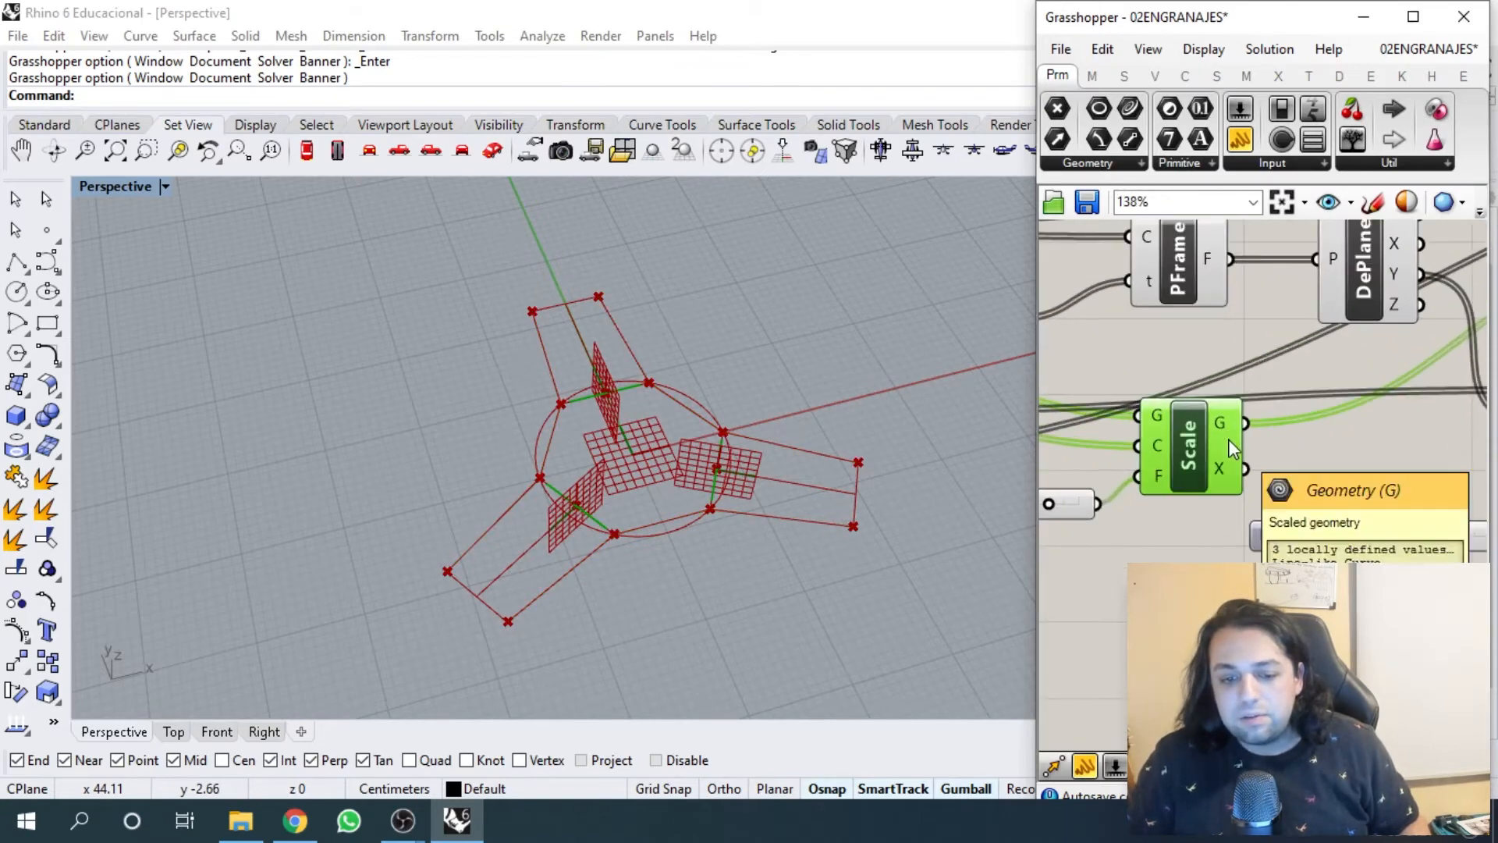
pyautogui.scroll(-3, 1228, 438)
pyautogui.scroll(3, 1182, 410)
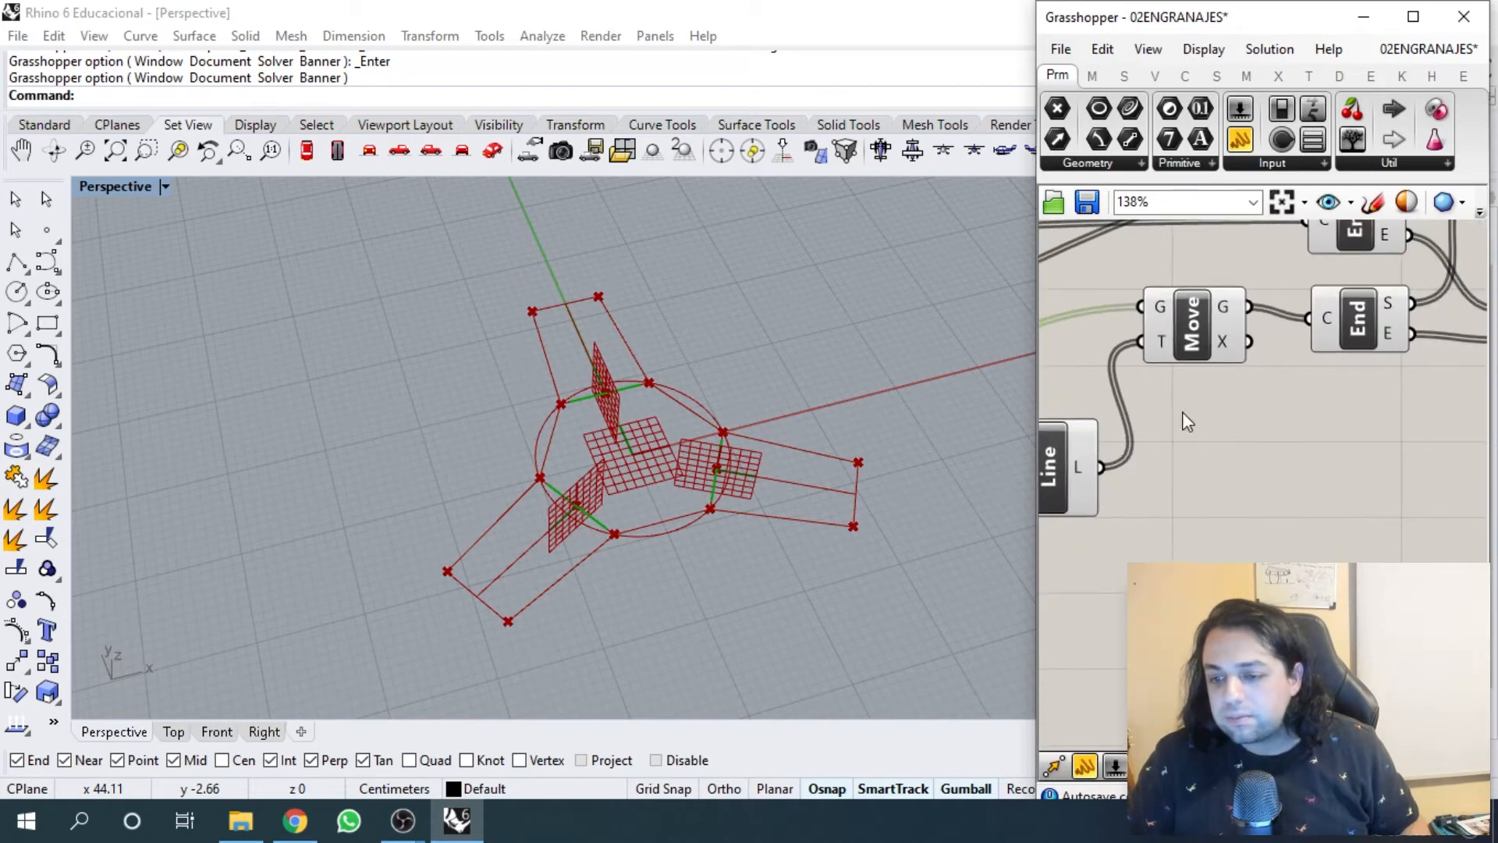
pyautogui.moveTo(1184, 413); pyautogui.dragTo(1096, 487, button='right')
pyautogui.click(1123, 398)
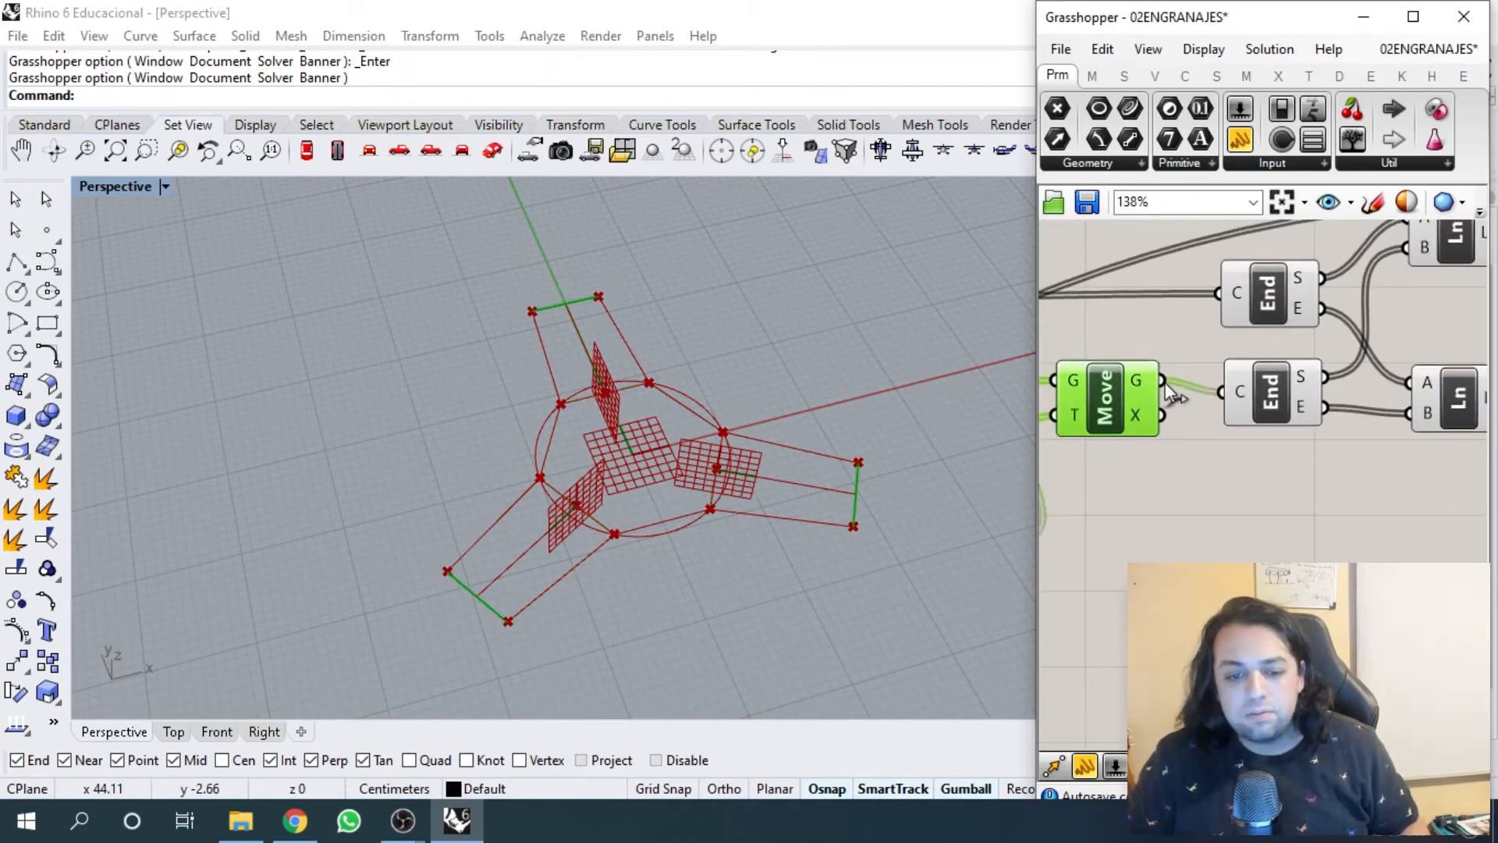
pyautogui.scroll(-2, 1120, 391)
pyautogui.scroll(3, 1248, 382)
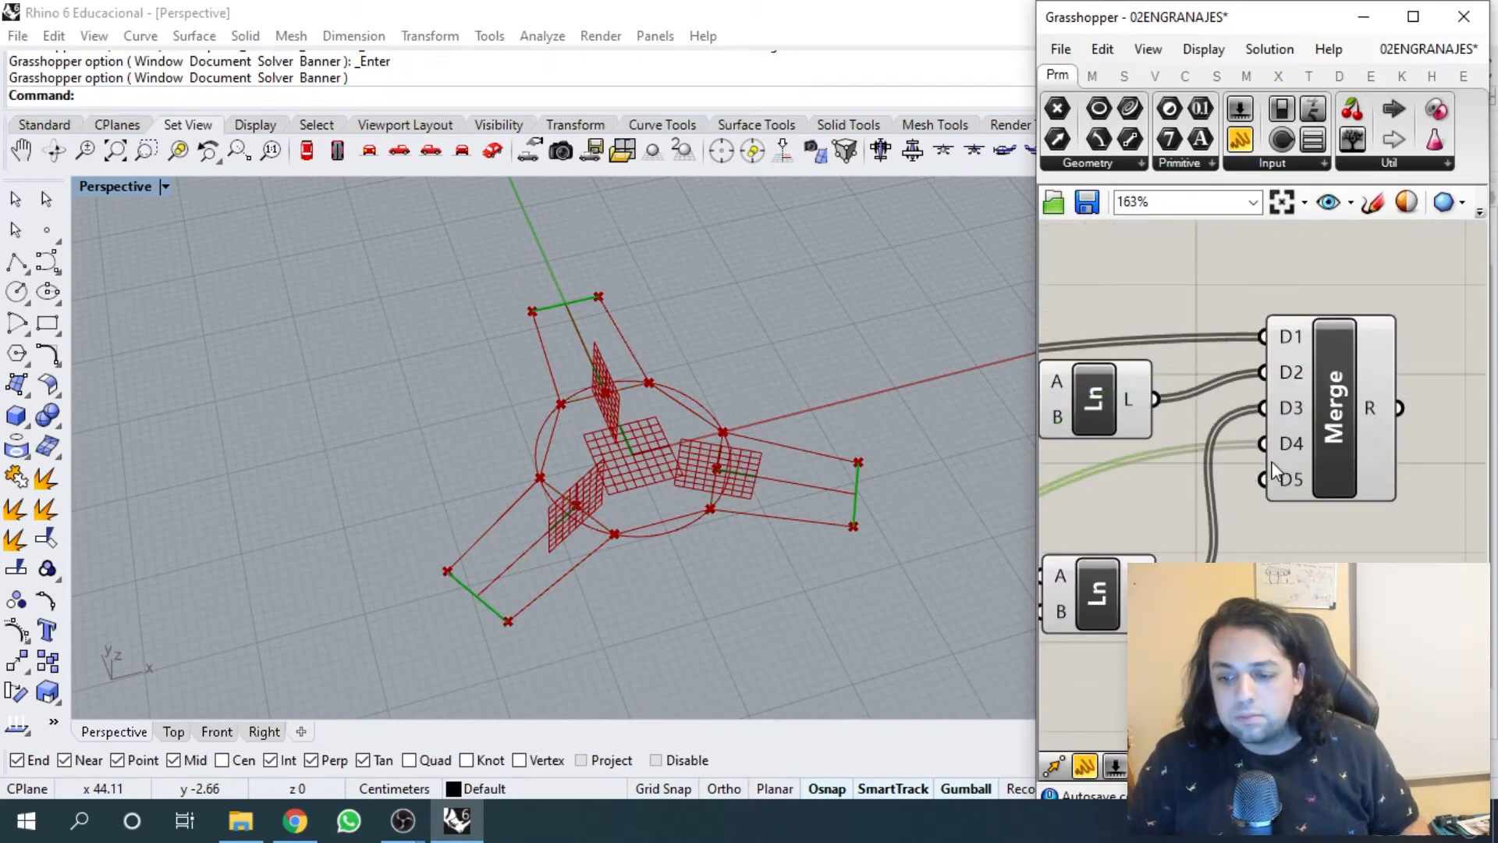
pyautogui.moveTo(1295, 536); pyautogui.dragTo(1240, 409)
pyautogui.moveTo(765, 414); pyautogui.dragTo(784, 452, button='right')
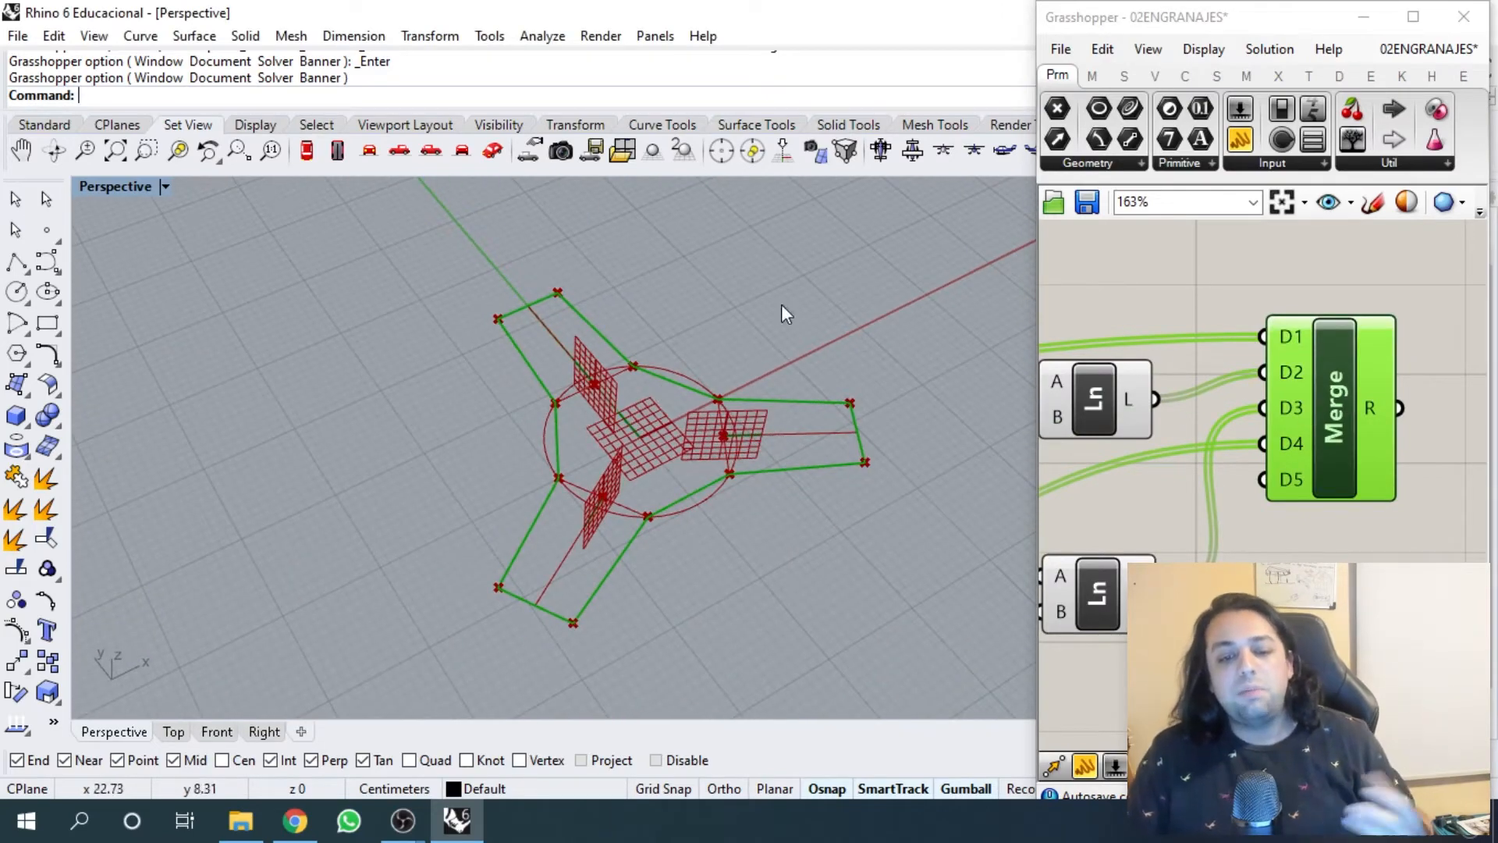
# - Add a Circle component defined by base plane and radius below the Move and End Points components
pyautogui.scroll(-5, 1240, 390)
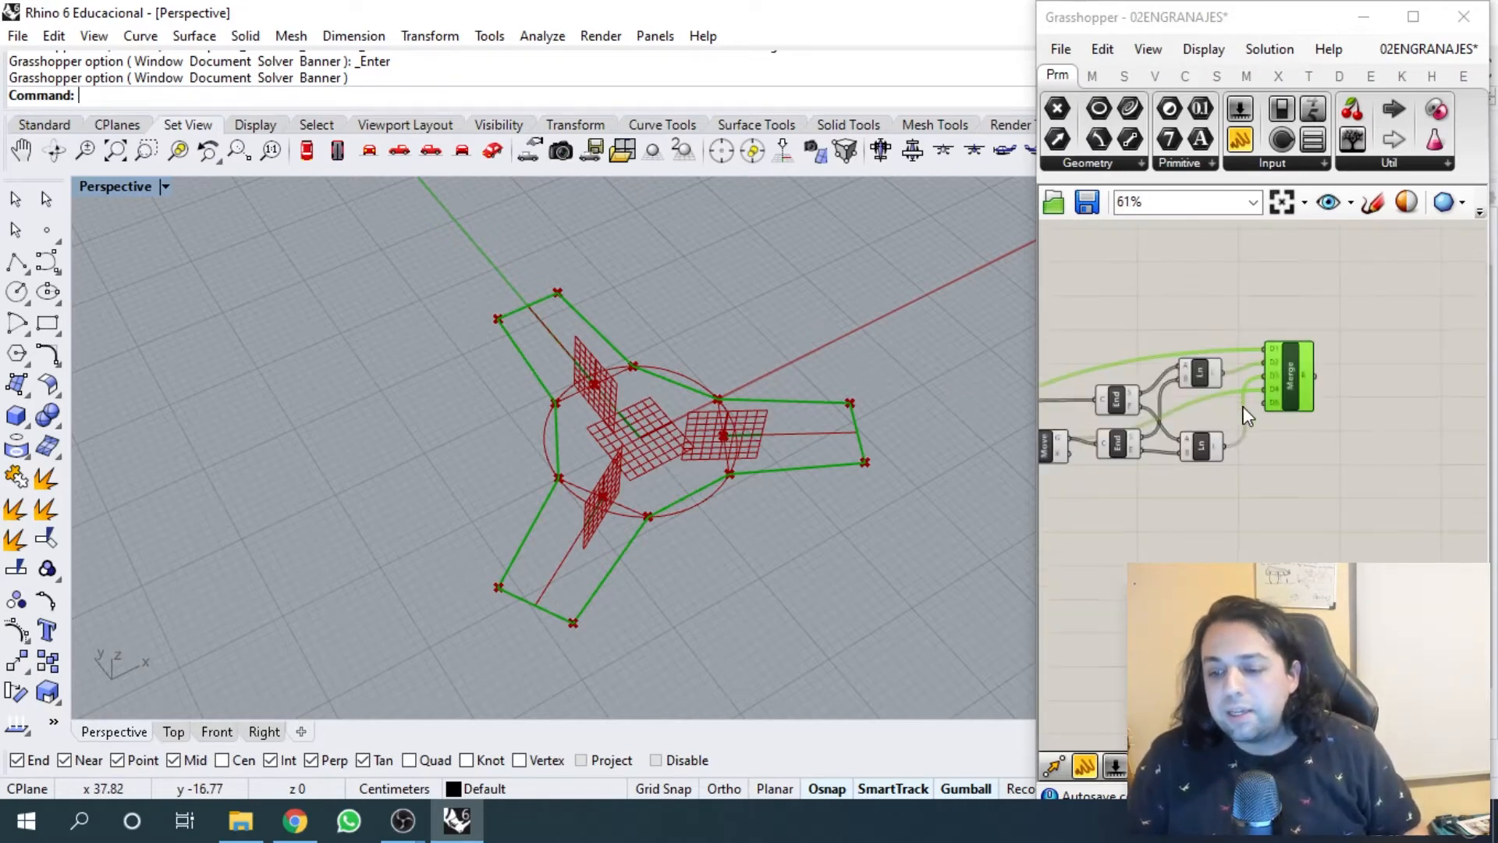
pyautogui.scroll(3, 1246, 416)
pyautogui.scroll(-4, 1256, 413)
pyautogui.scroll(3, 1241, 457)
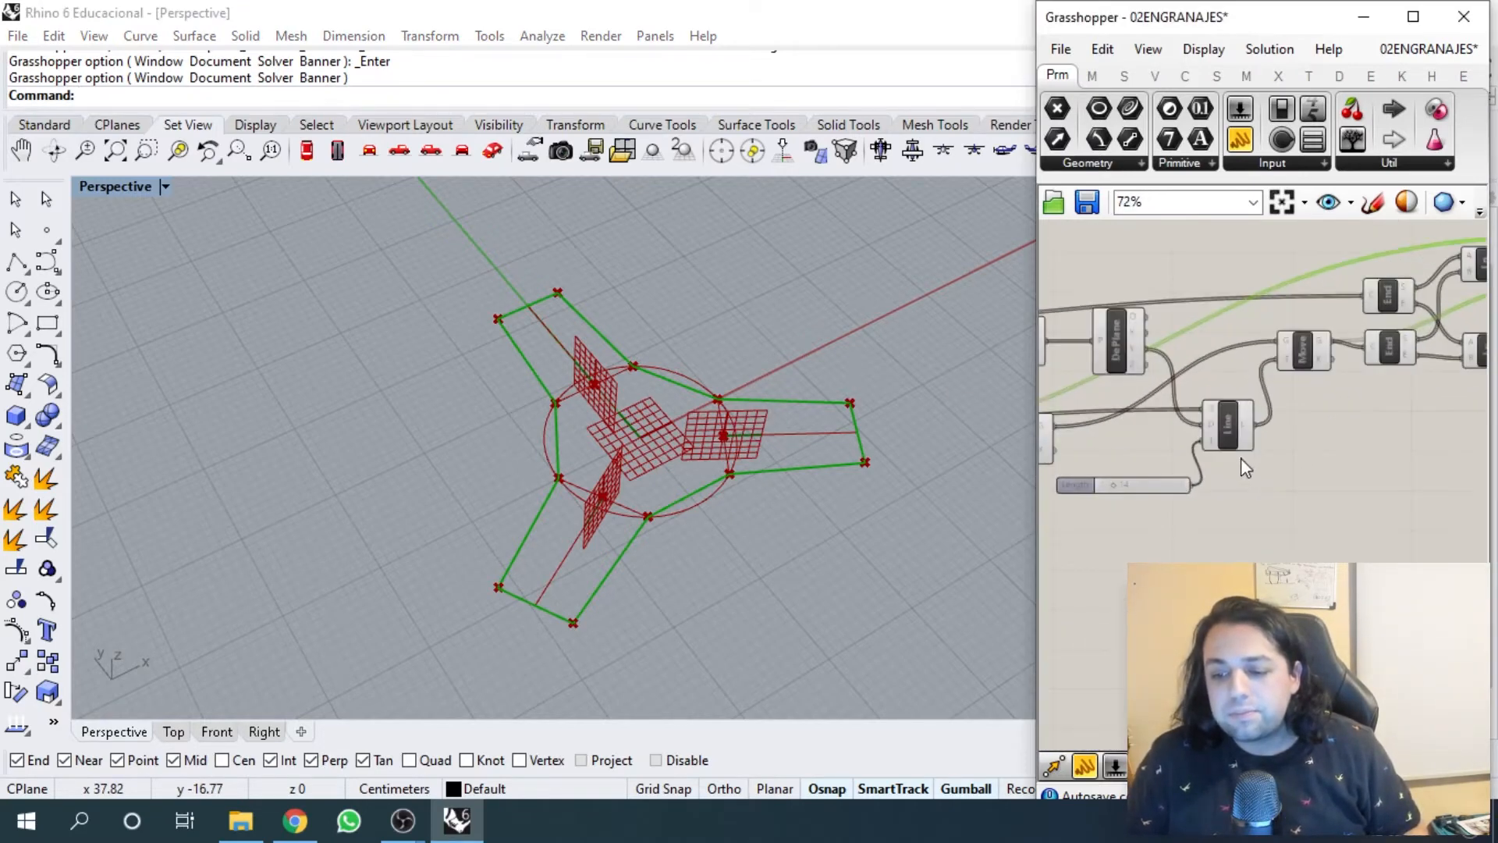
pyautogui.doubleClick(1393, 432)
pyautogui.write('circle')
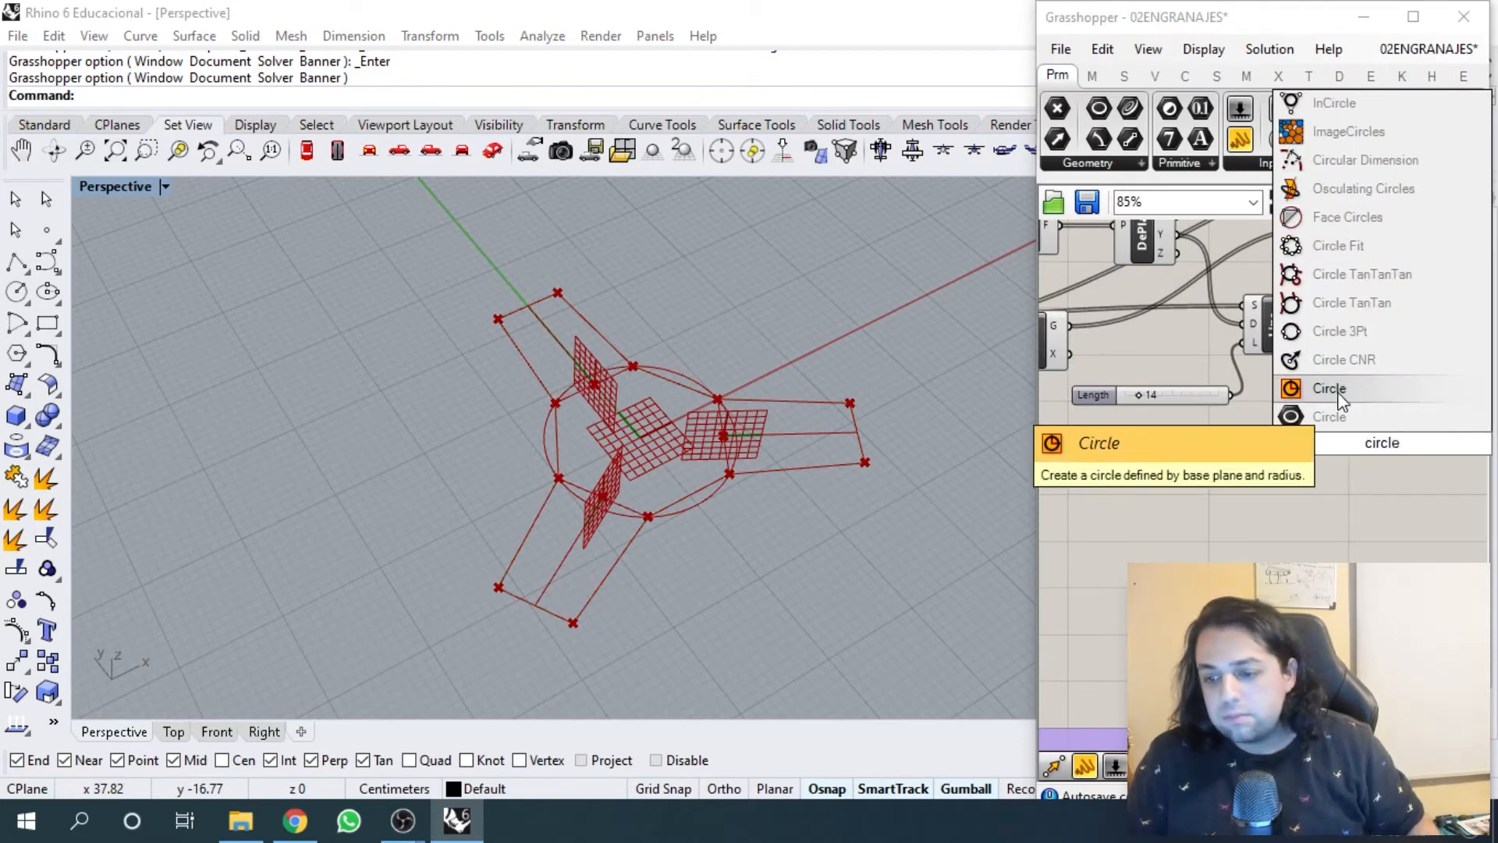
pyautogui.press('Return')
# - Check the original circle's radius setup, then add a Subtraction component and connect its R output to the new Circle's R input
pyautogui.scroll(-5, 1378, 456)
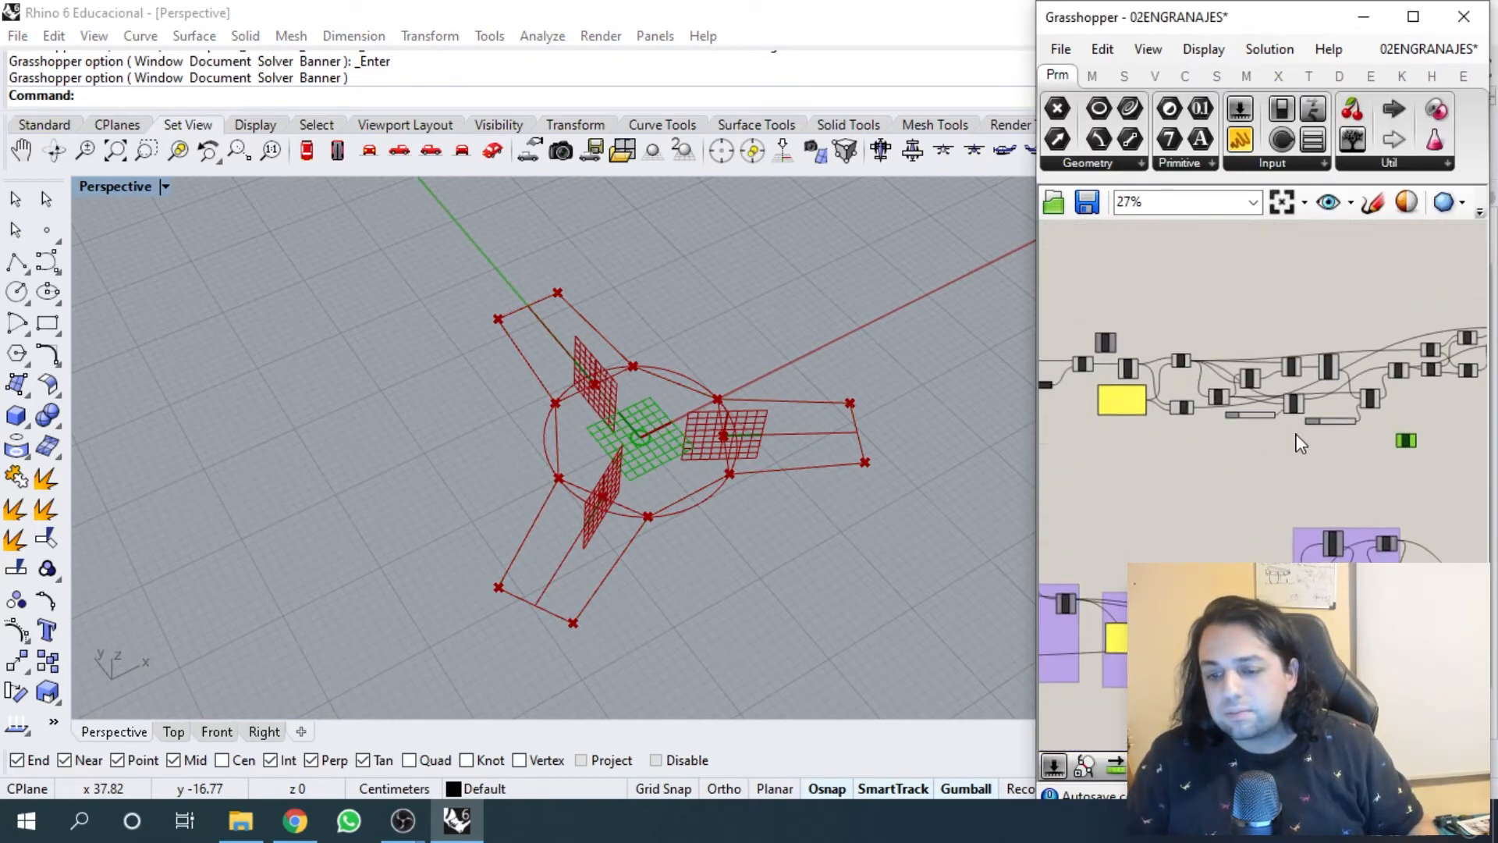
pyautogui.scroll(5, 1121, 432)
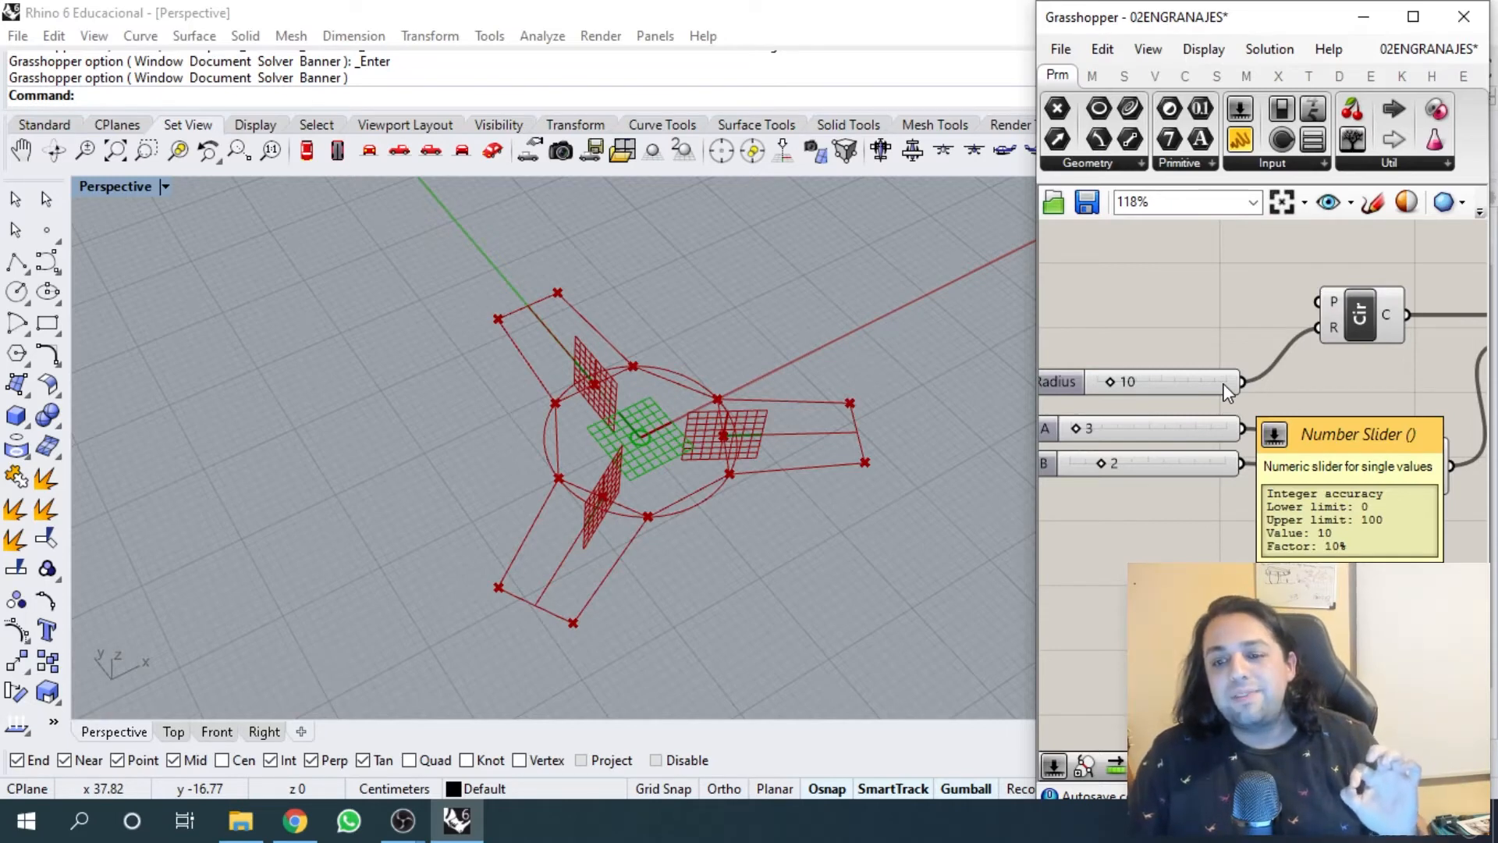
pyautogui.click(1378, 321)
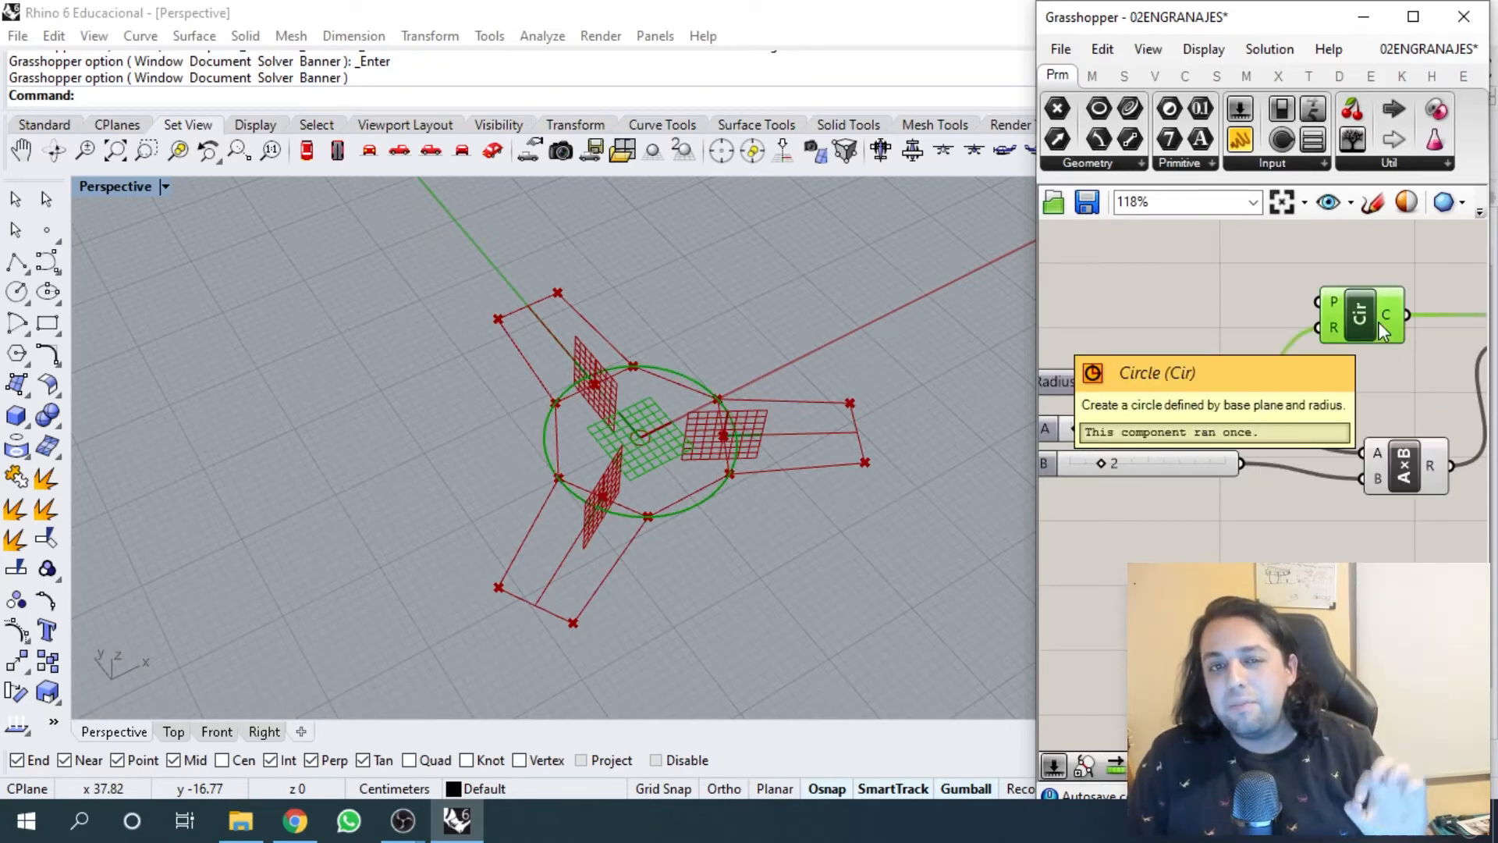
pyautogui.scroll(-8, 1393, 325)
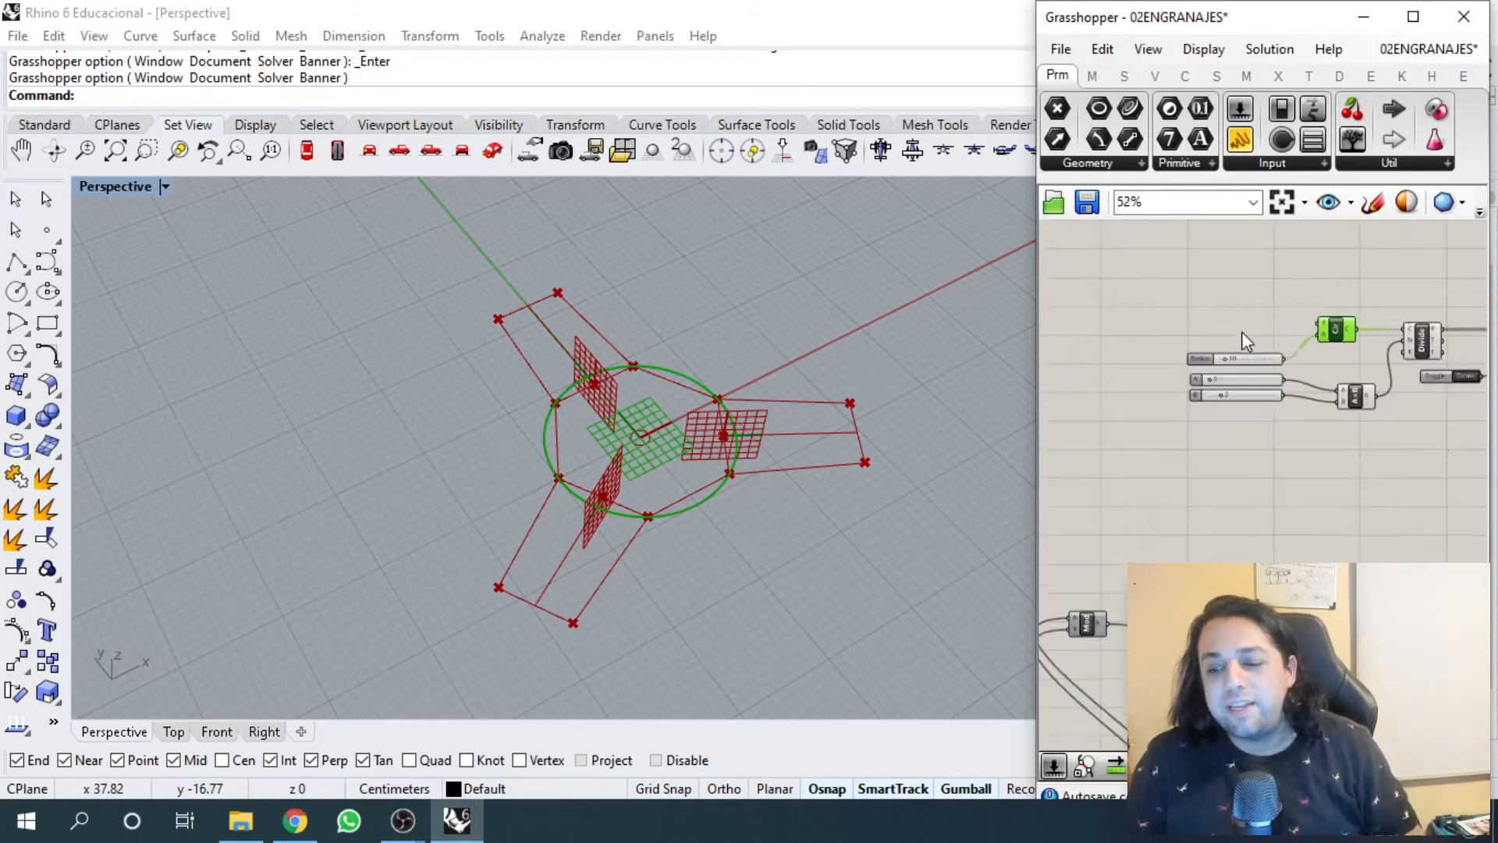
pyautogui.scroll(8, 1207, 326)
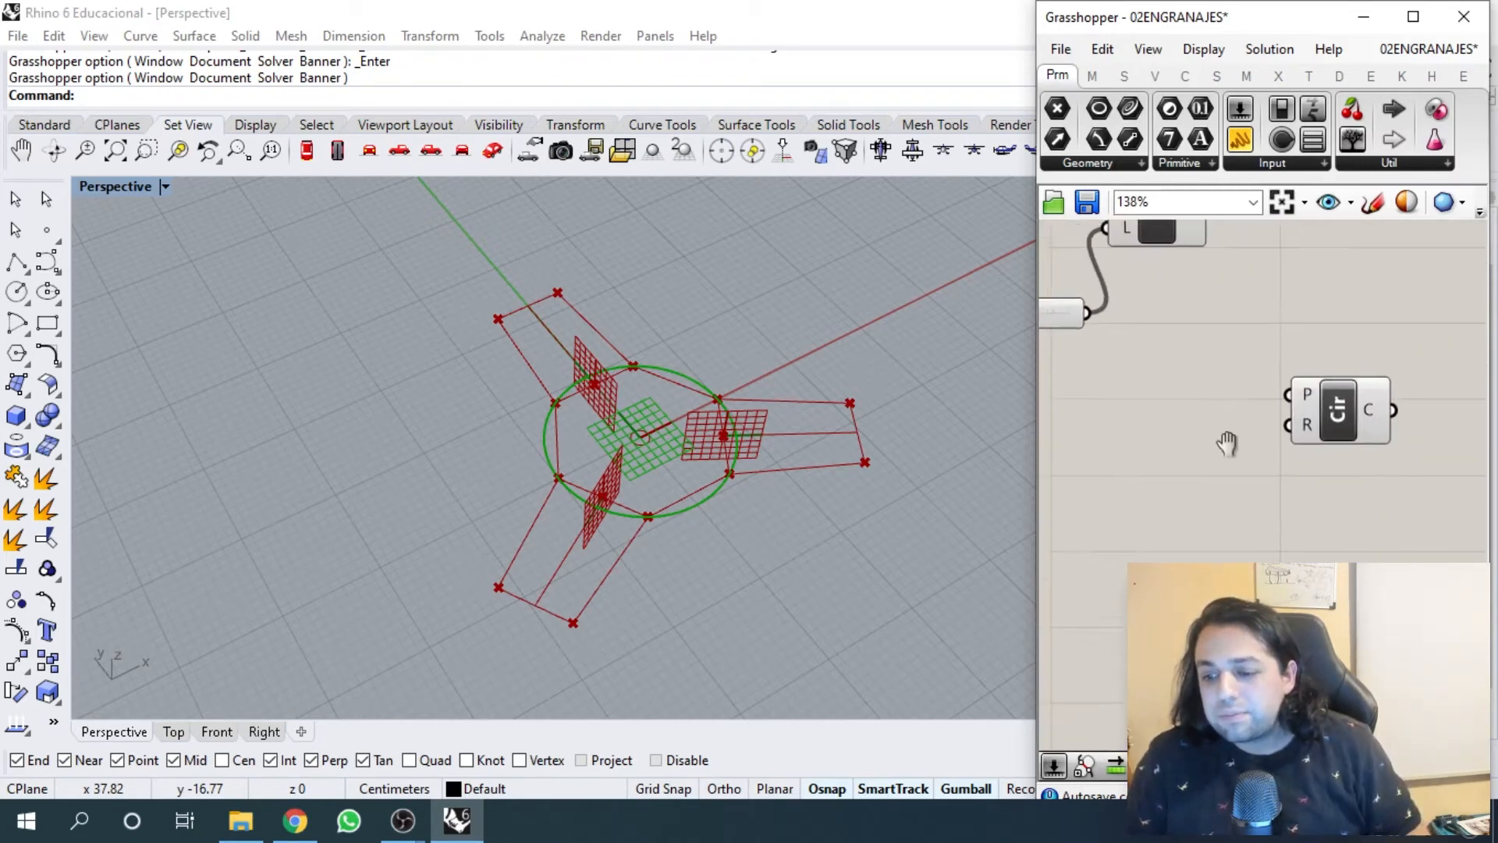
pyautogui.doubleClick(1126, 414)
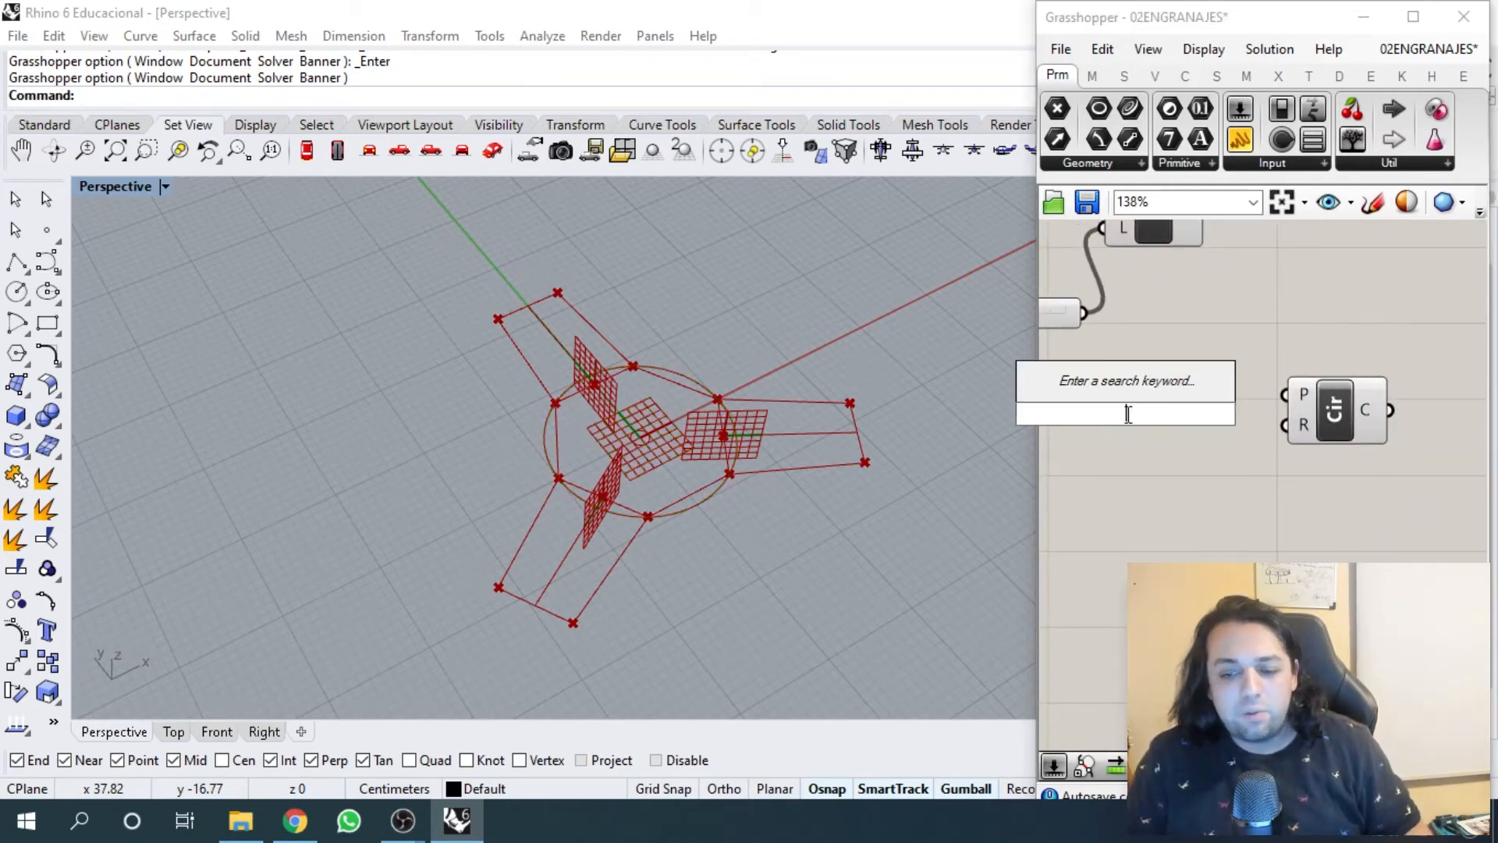
pyautogui.write('subtrac')
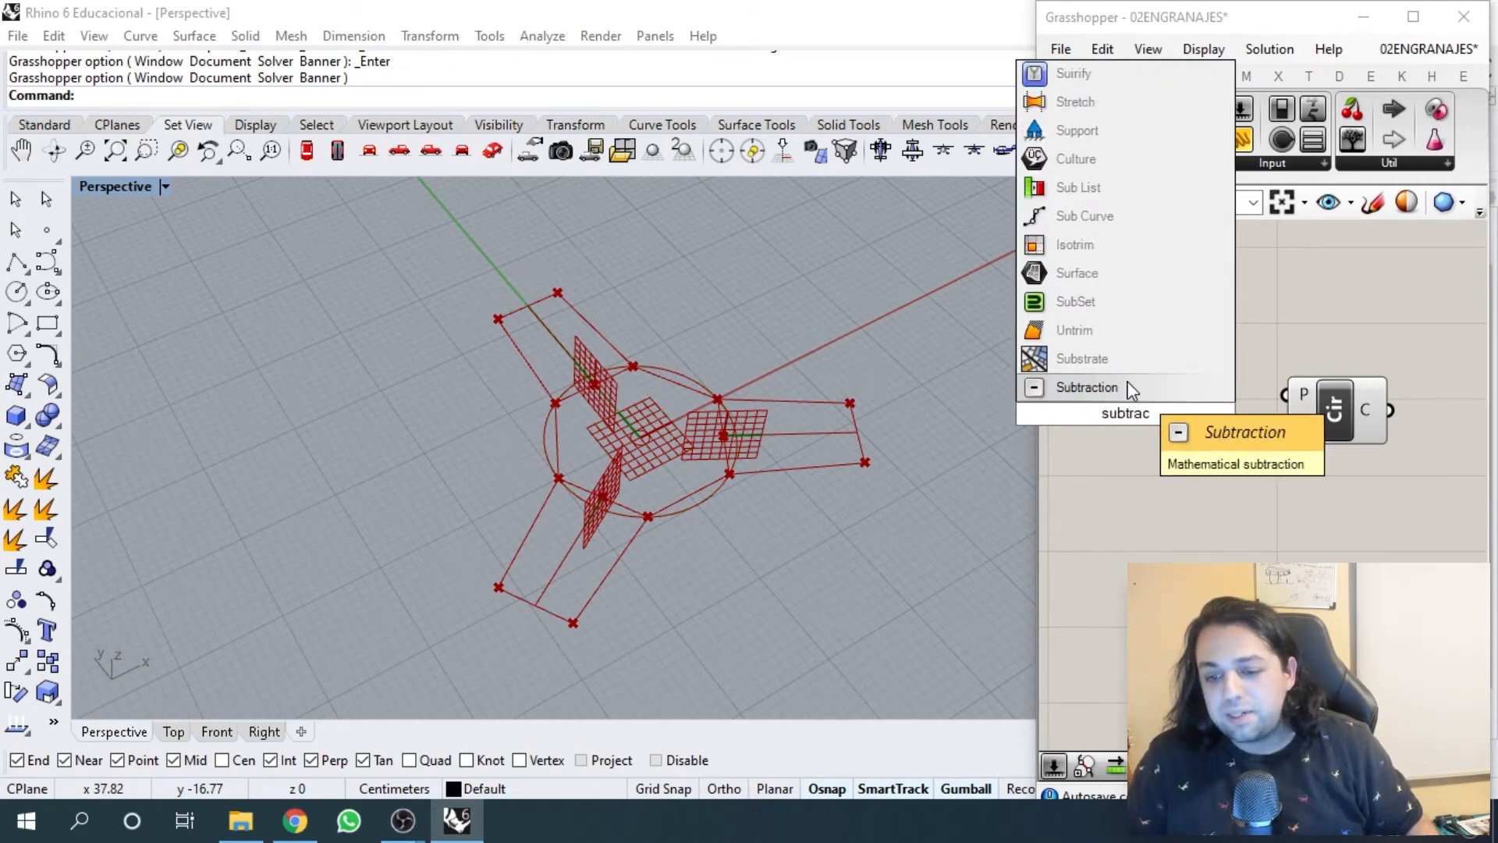
pyautogui.press('Return')
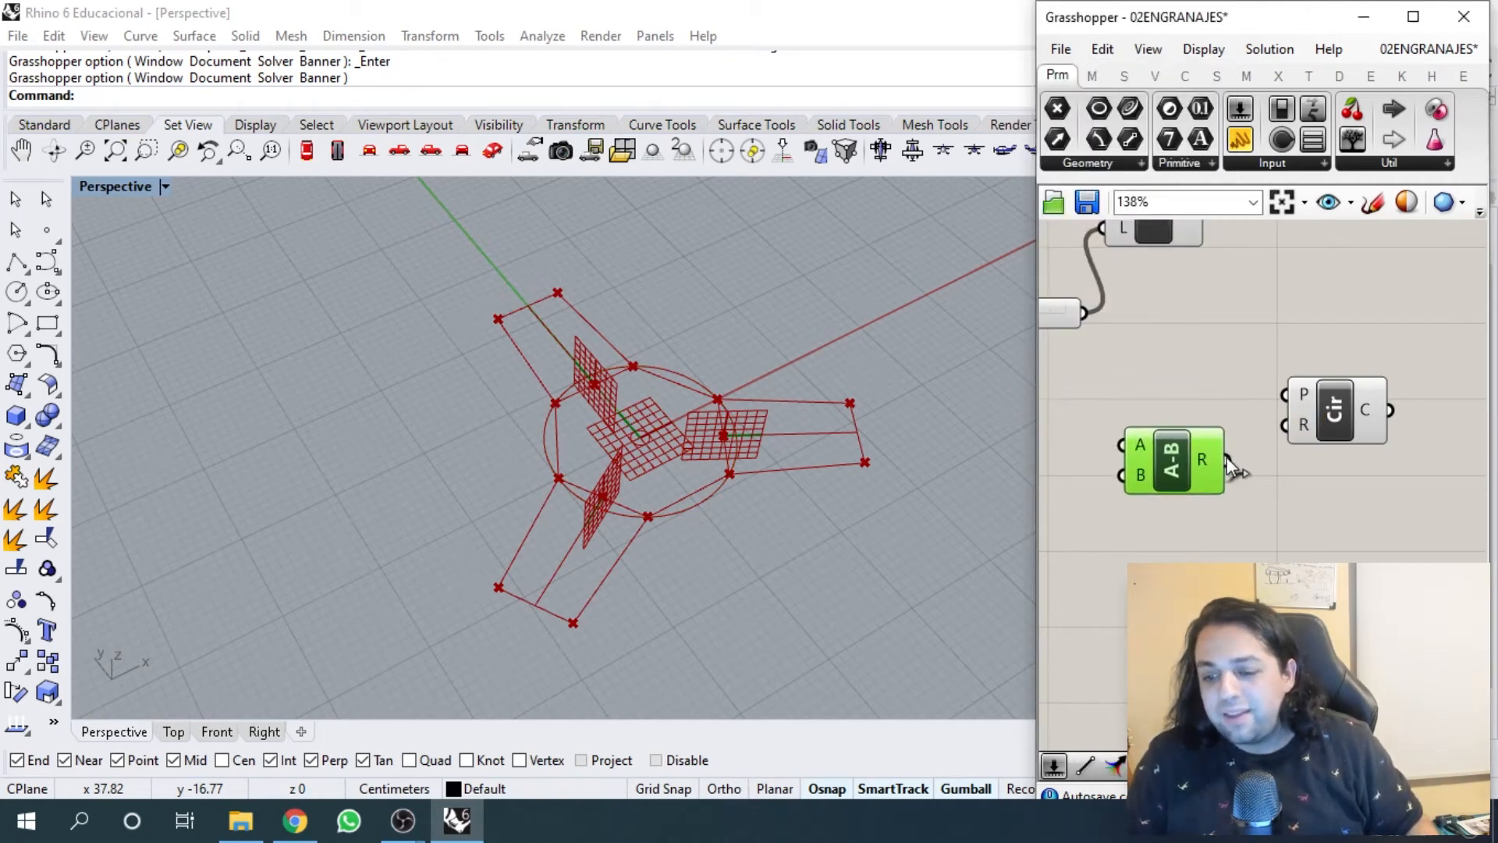
pyautogui.moveTo(1225, 464); pyautogui.dragTo(1268, 448)
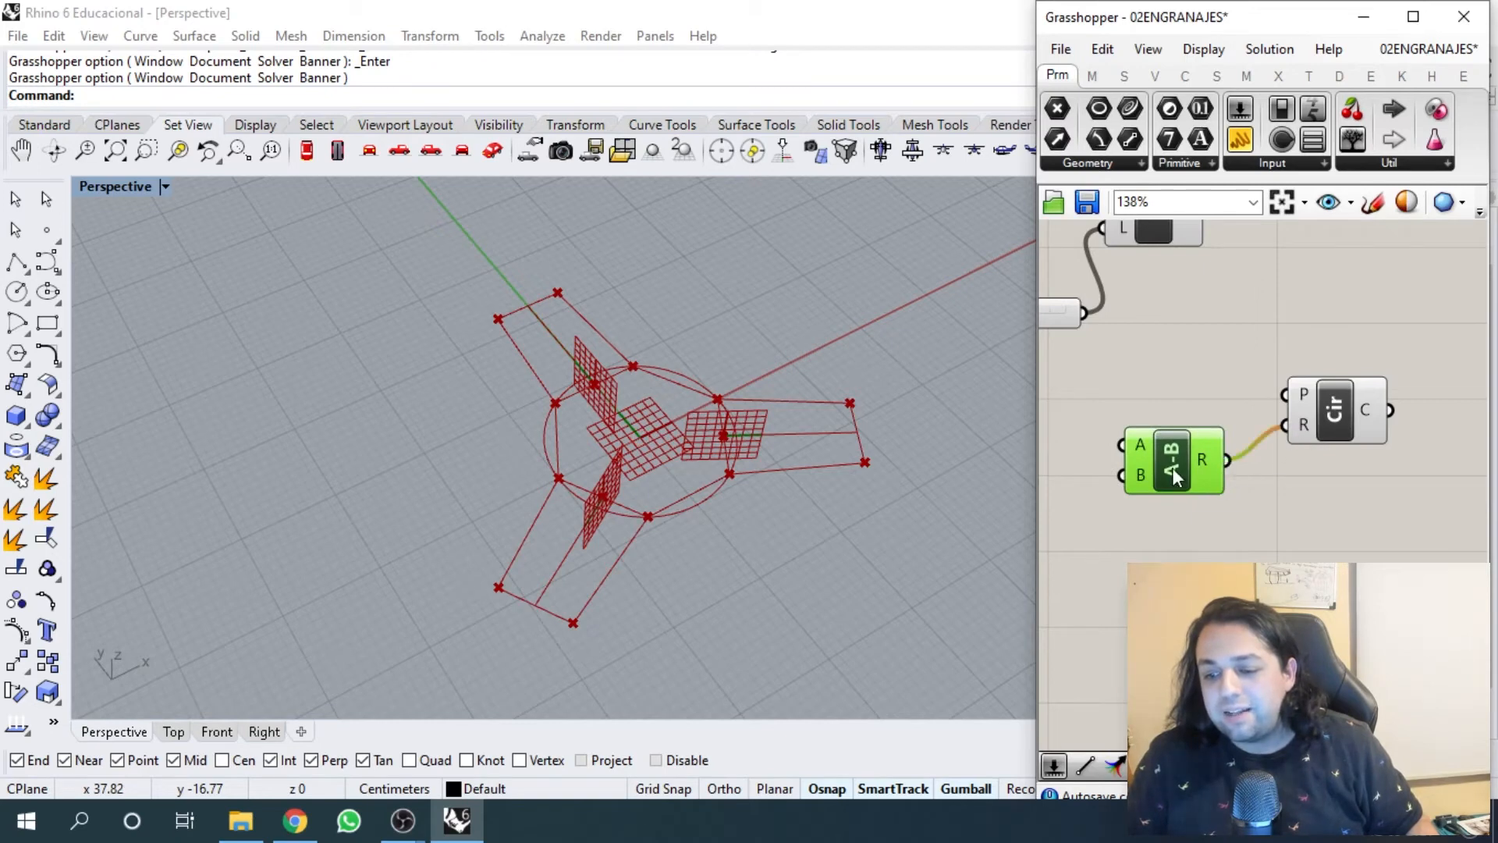
pyautogui.moveTo(1172, 467); pyautogui.dragTo(1276, 456, button='right')
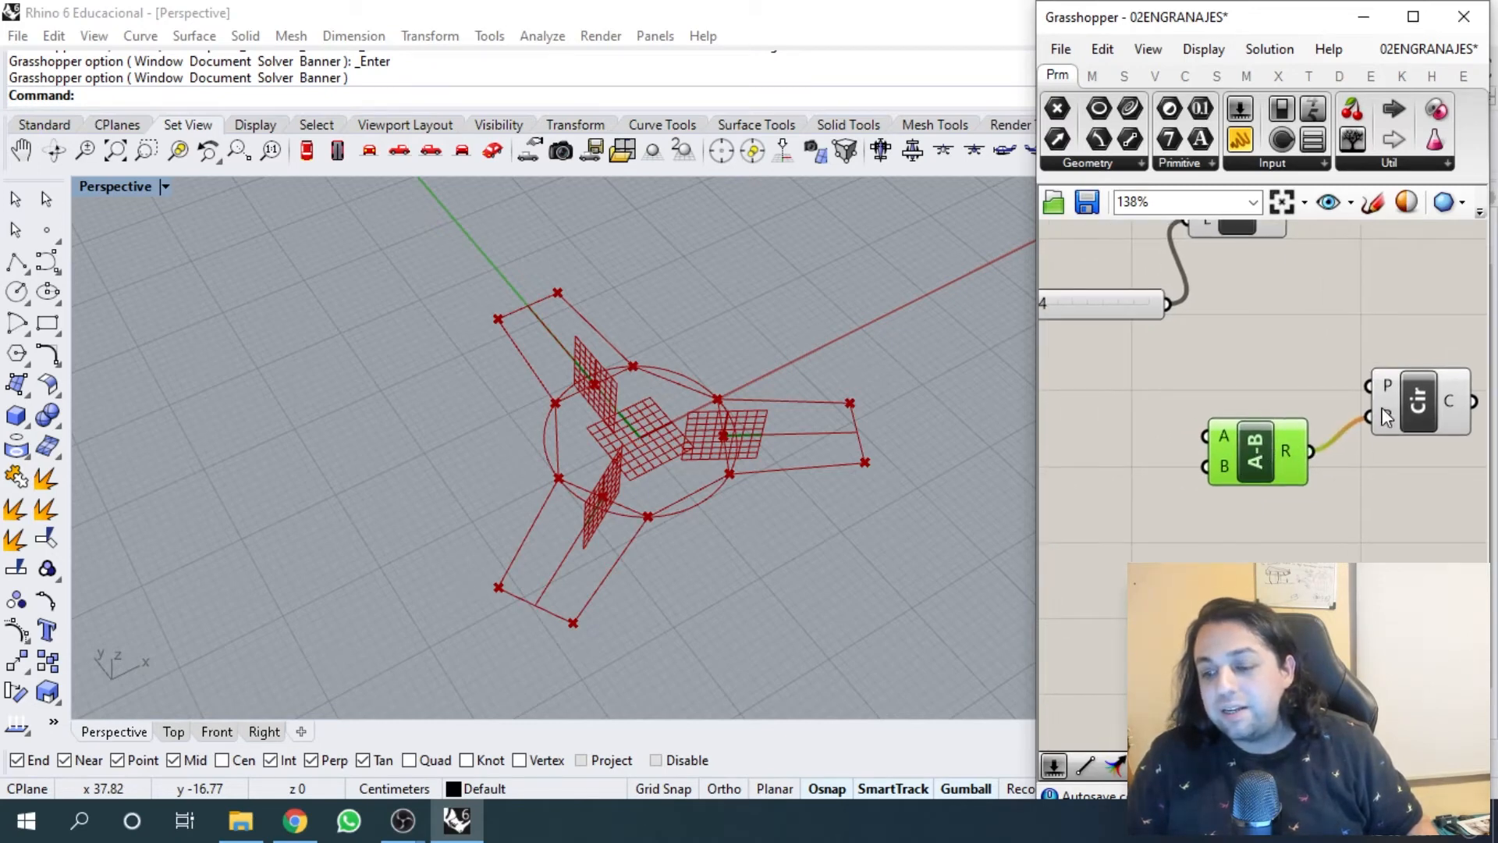
pyautogui.scroll(-2, 1217, 441)
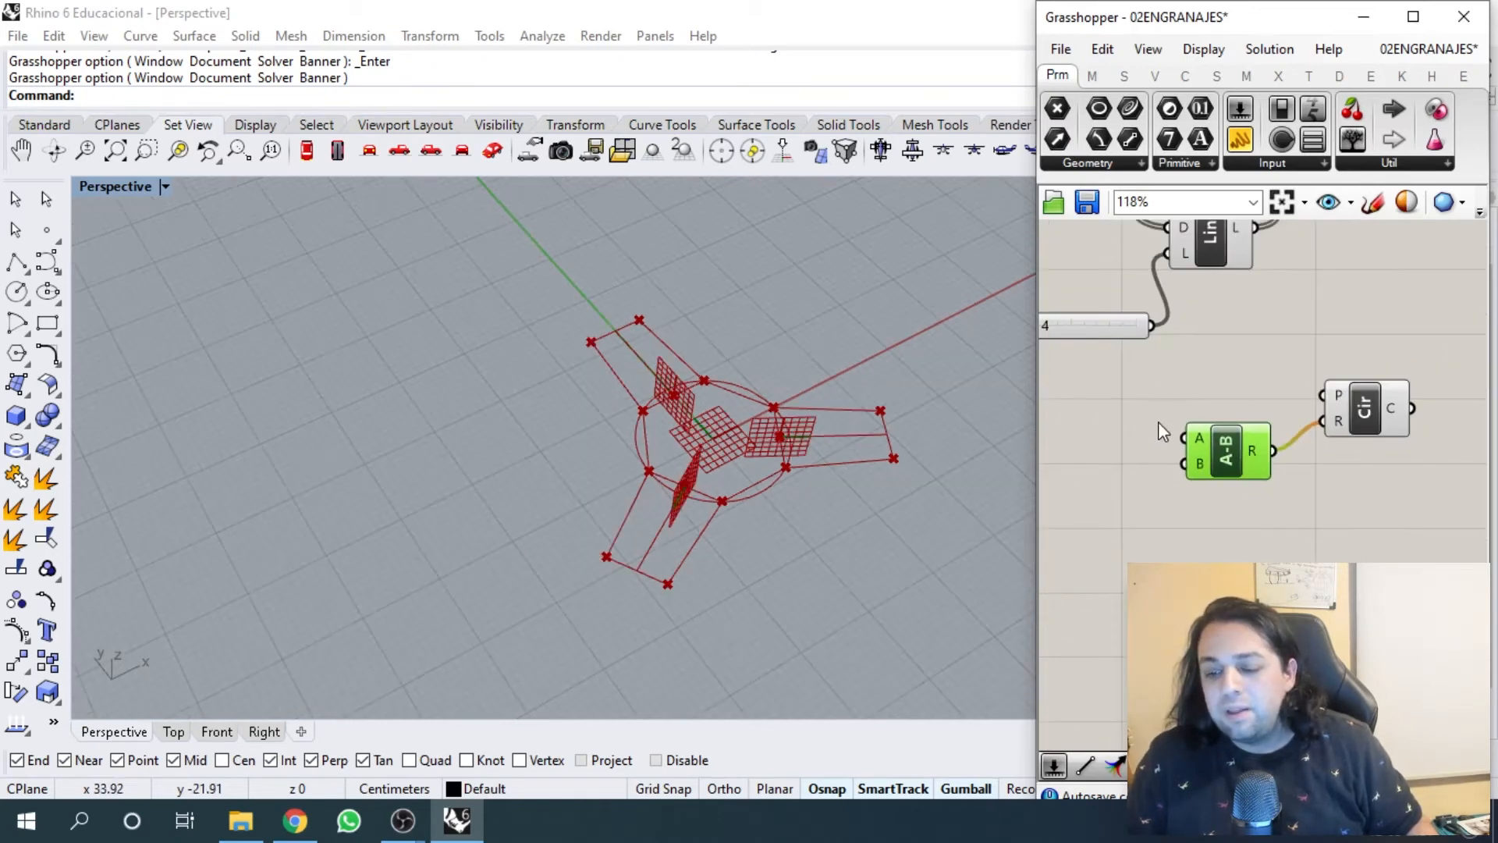
# - Add a number slider set to 5 and connect it to the Subtraction's B input
pyautogui.doubleClick(1150, 479)
pyautogui.write('5')
pyautogui.press('Return')
pyautogui.moveTo(1229, 475); pyautogui.dragTo(1285, 421)
pyautogui.scroll(-2, 1292, 424)
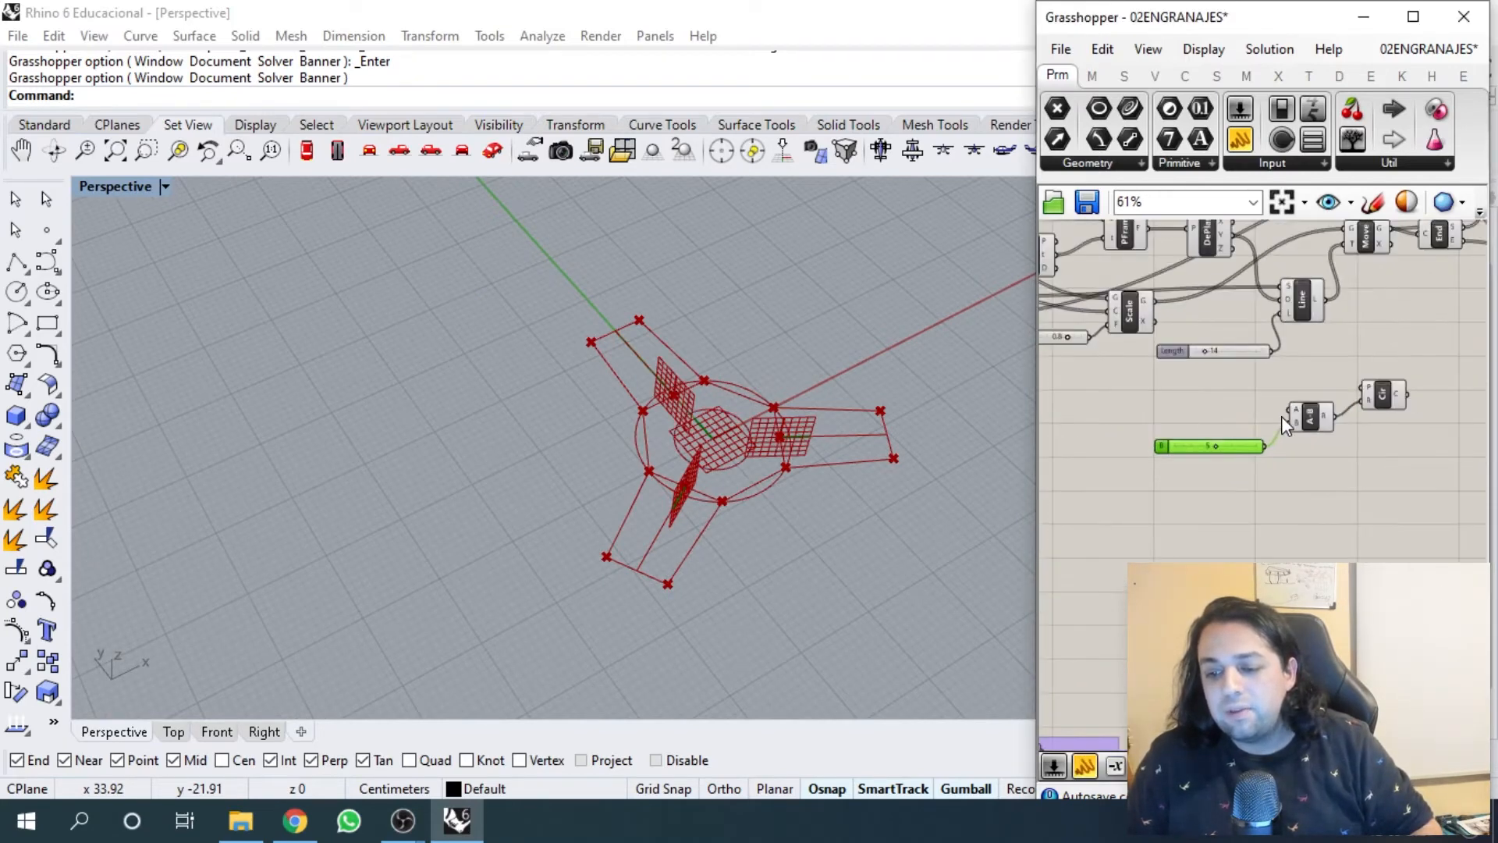
pyautogui.scroll(3, 1281, 415)
pyautogui.scroll(-5, 1327, 407)
pyautogui.scroll(3, 1209, 344)
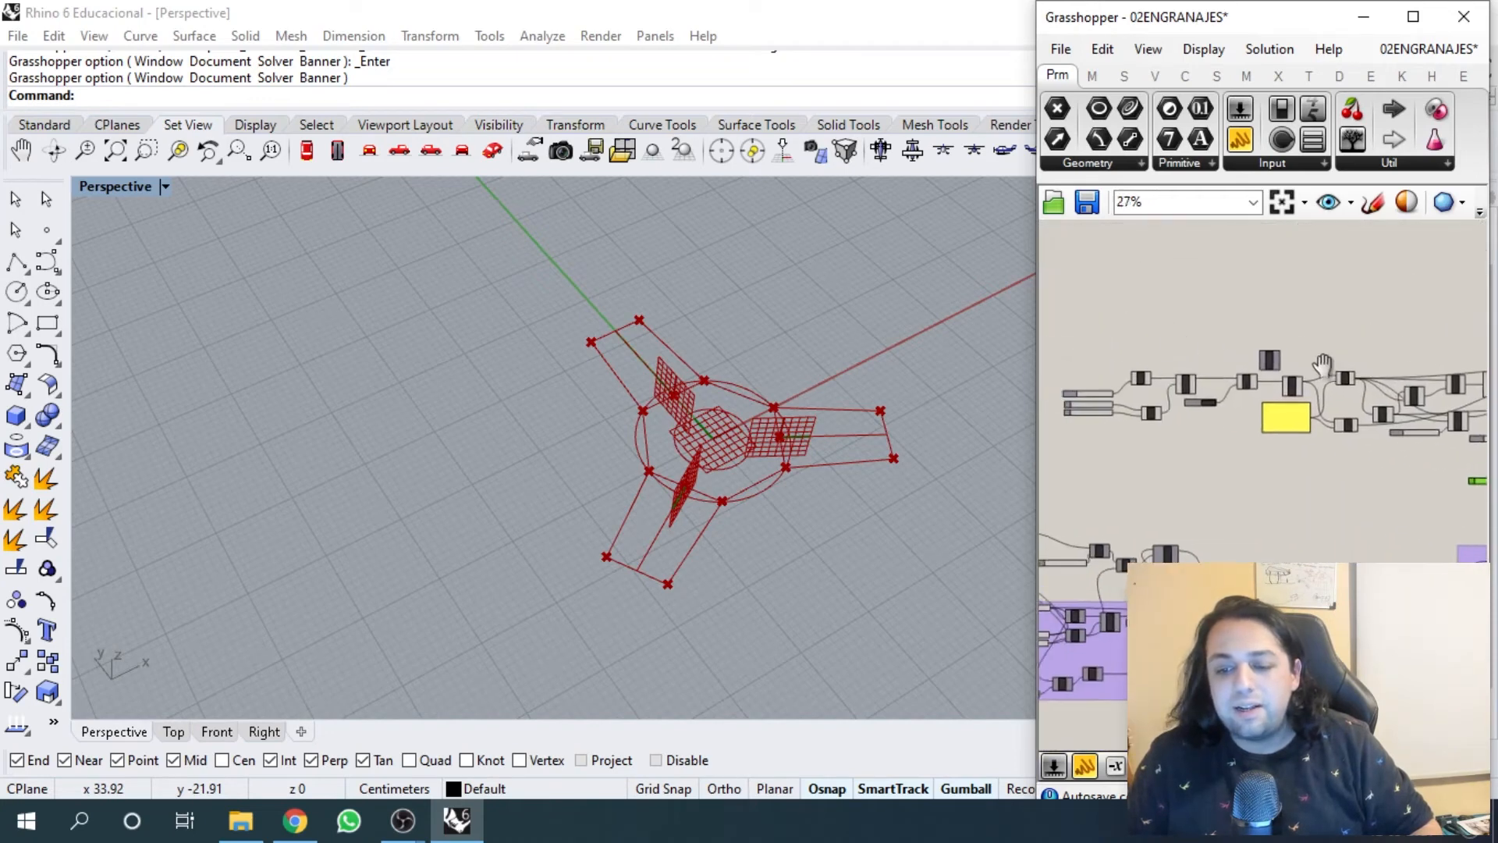
pyautogui.scroll(3, 1263, 414)
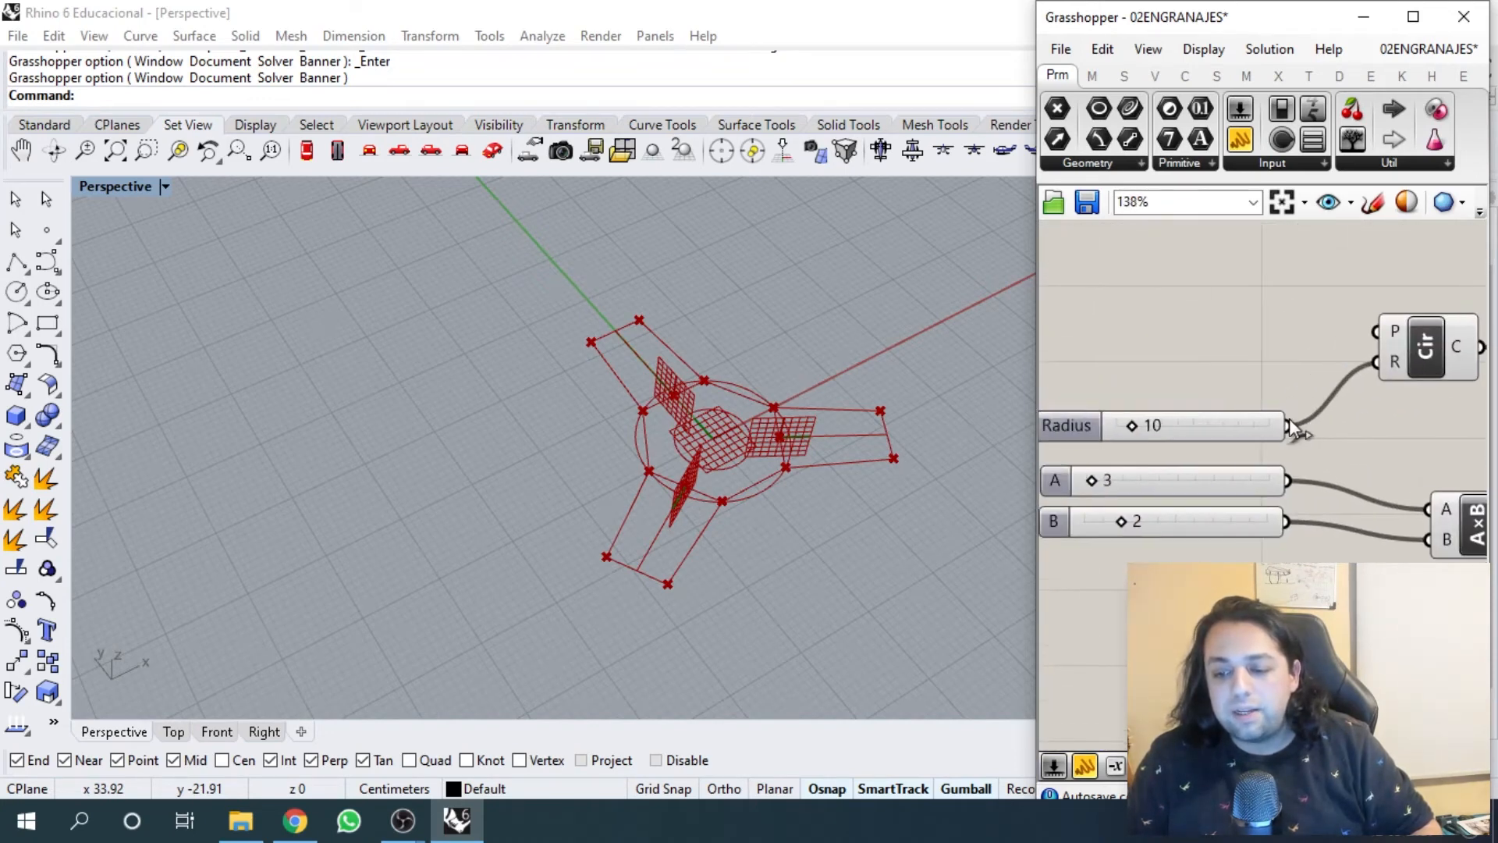
pyautogui.scroll(-4, 1285, 418)
pyautogui.scroll(-3, 1280, 419)
pyautogui.scroll(5, 1401, 460)
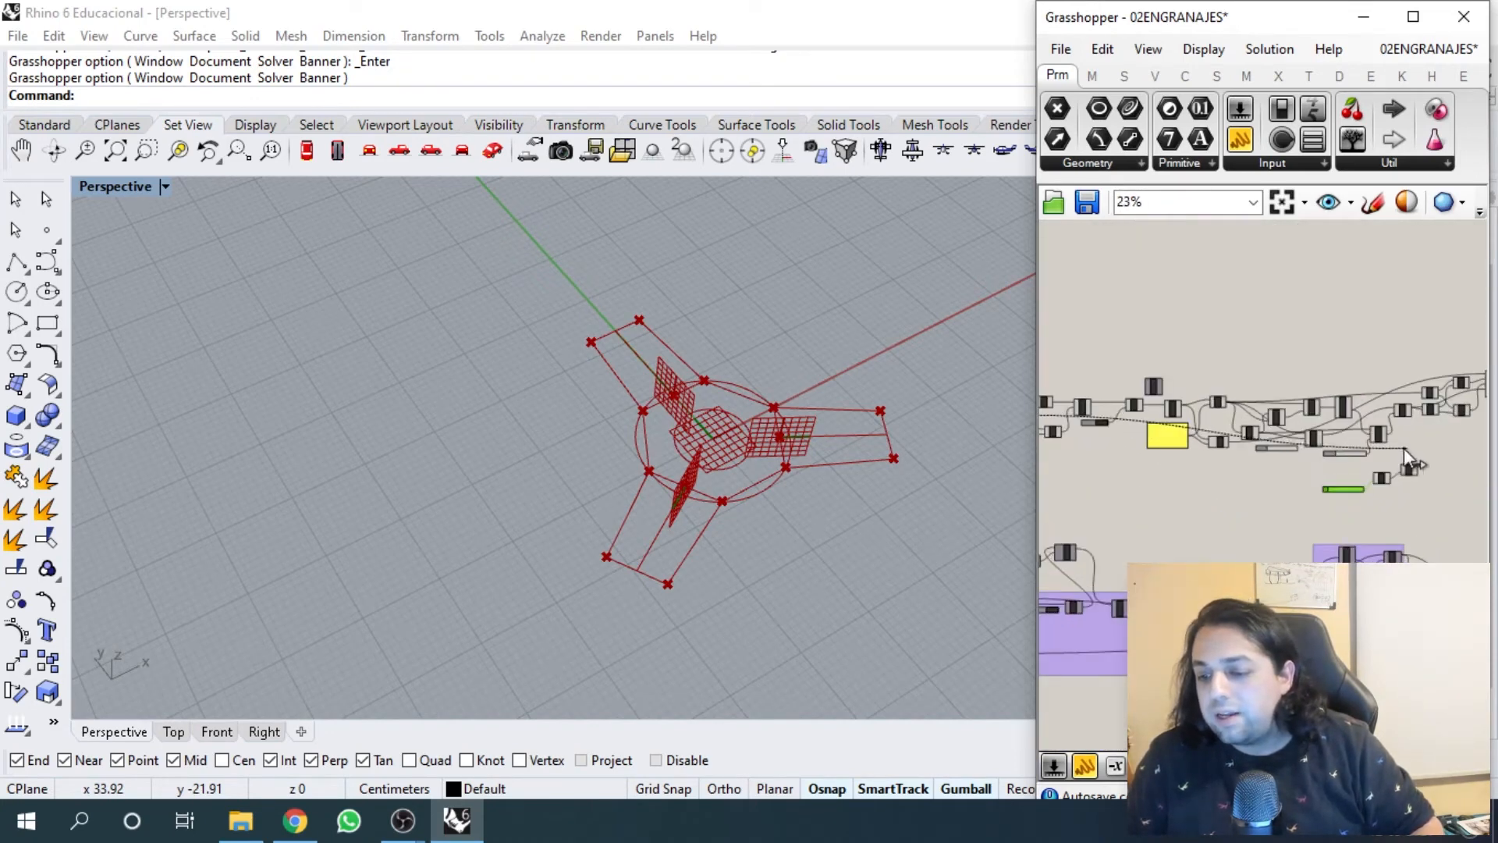
pyautogui.scroll(3, 1365, 499)
pyautogui.scroll(-8, 1344, 520)
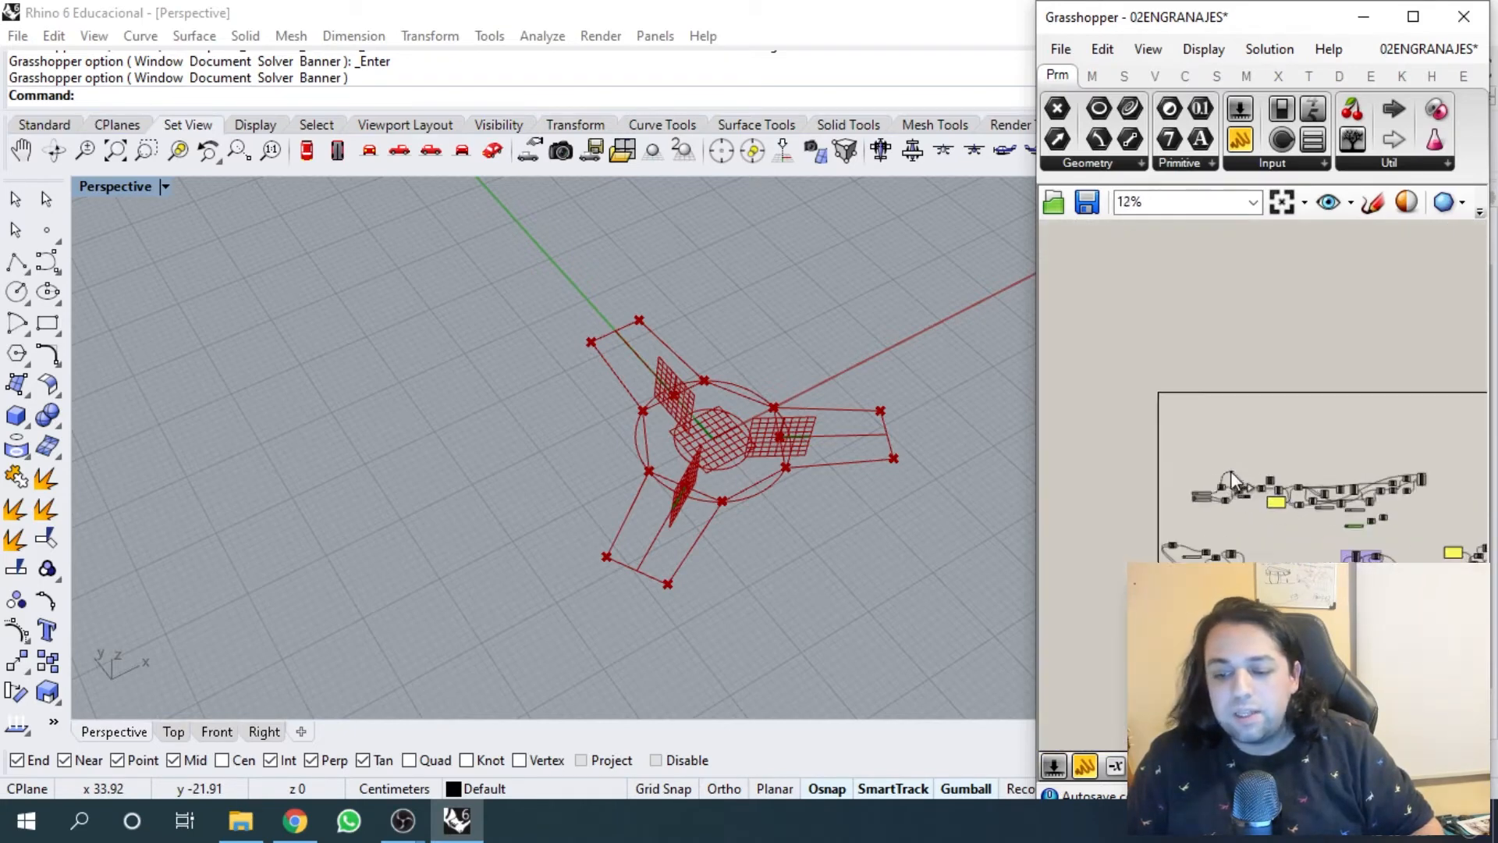
# - Connect the original Radius slider's output to the Subtraction's A input
pyautogui.scroll(6, 1232, 471)
pyautogui.moveTo(1156, 514)
pyautogui.mouseDown()
pyautogui.moveTo(1179, 515)
pyautogui.moveTo(1144, 509)
pyautogui.mouseUp()
pyautogui.scroll(6, 1144, 510)
pyautogui.scroll(-3, 1186, 515)
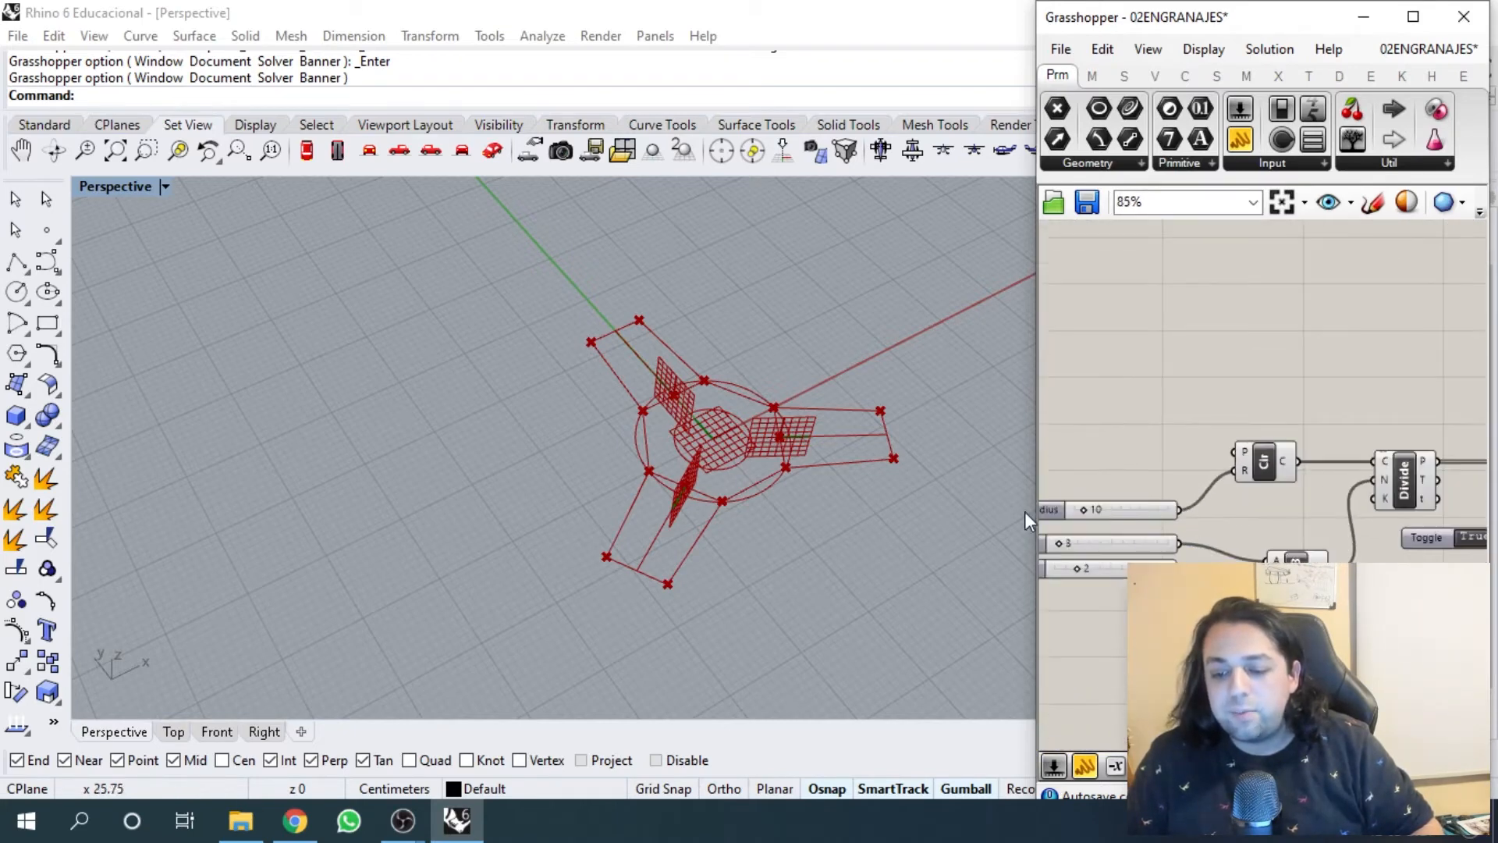
pyautogui.scroll(2, 1068, 513)
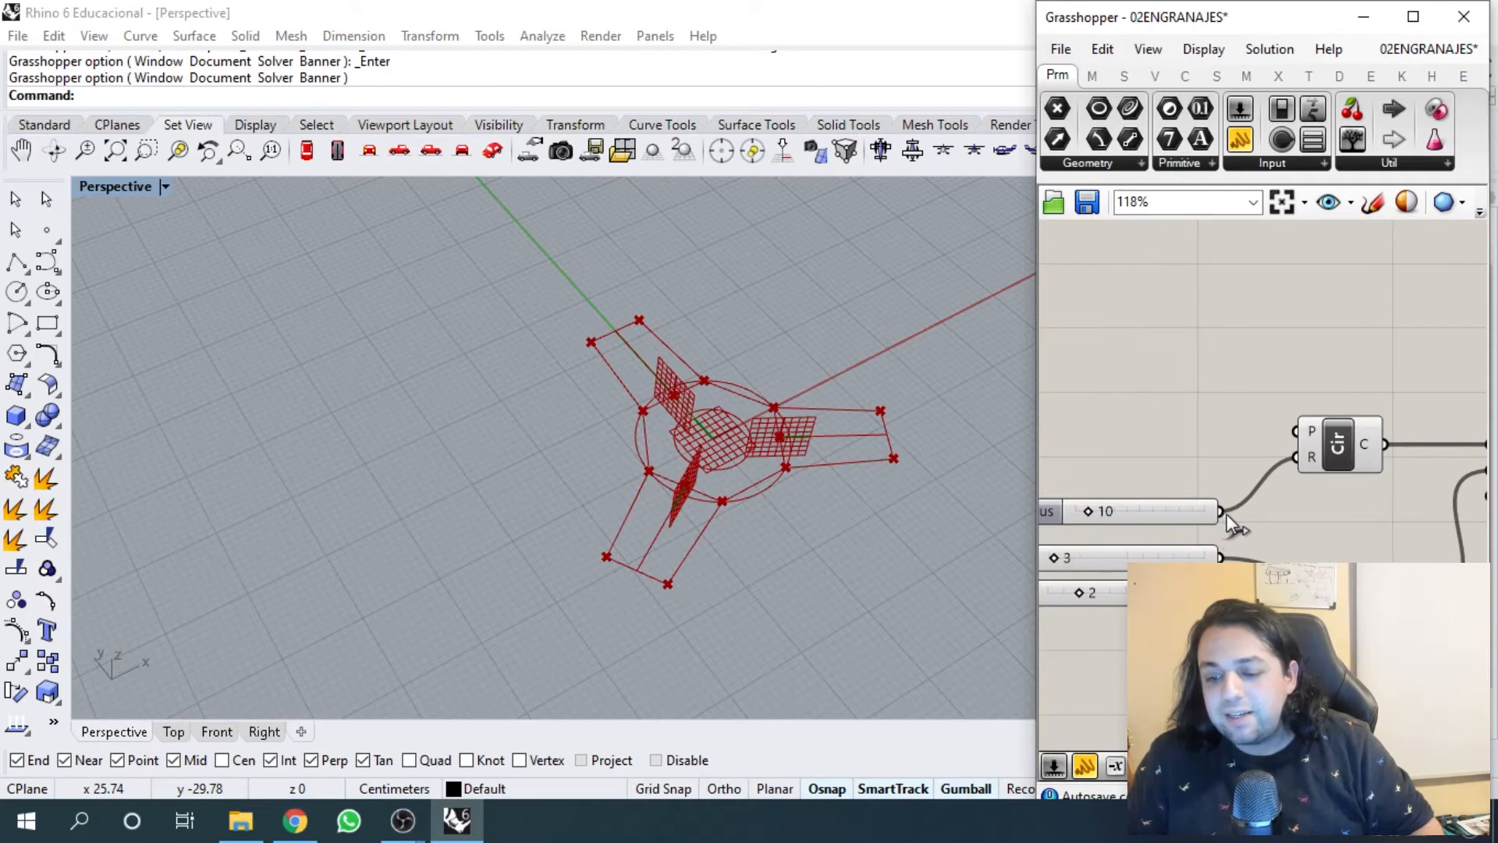
pyautogui.scroll(-8, 1228, 513)
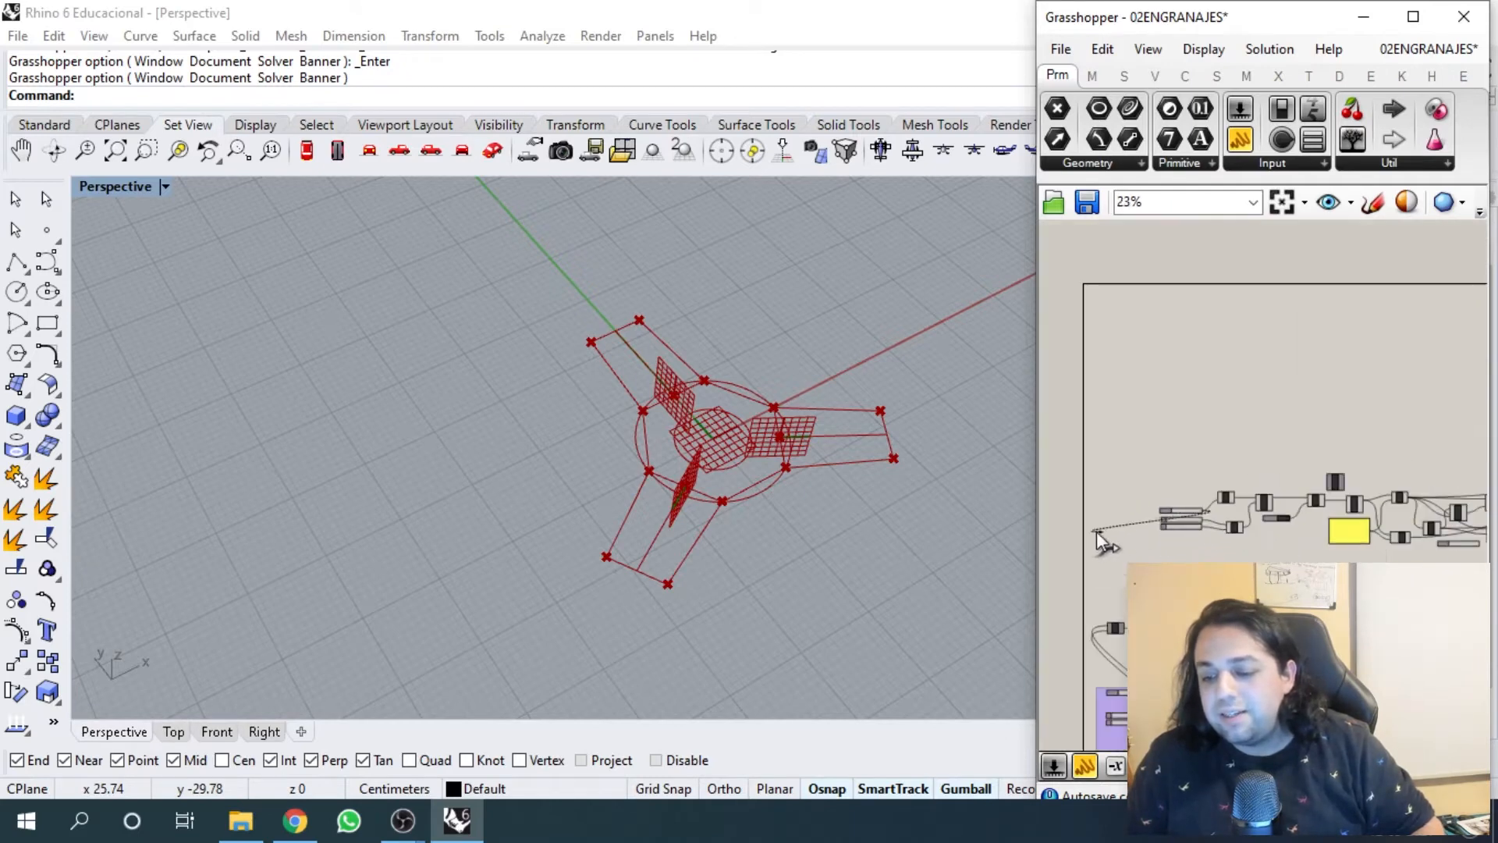
pyautogui.scroll(10, 1346, 543)
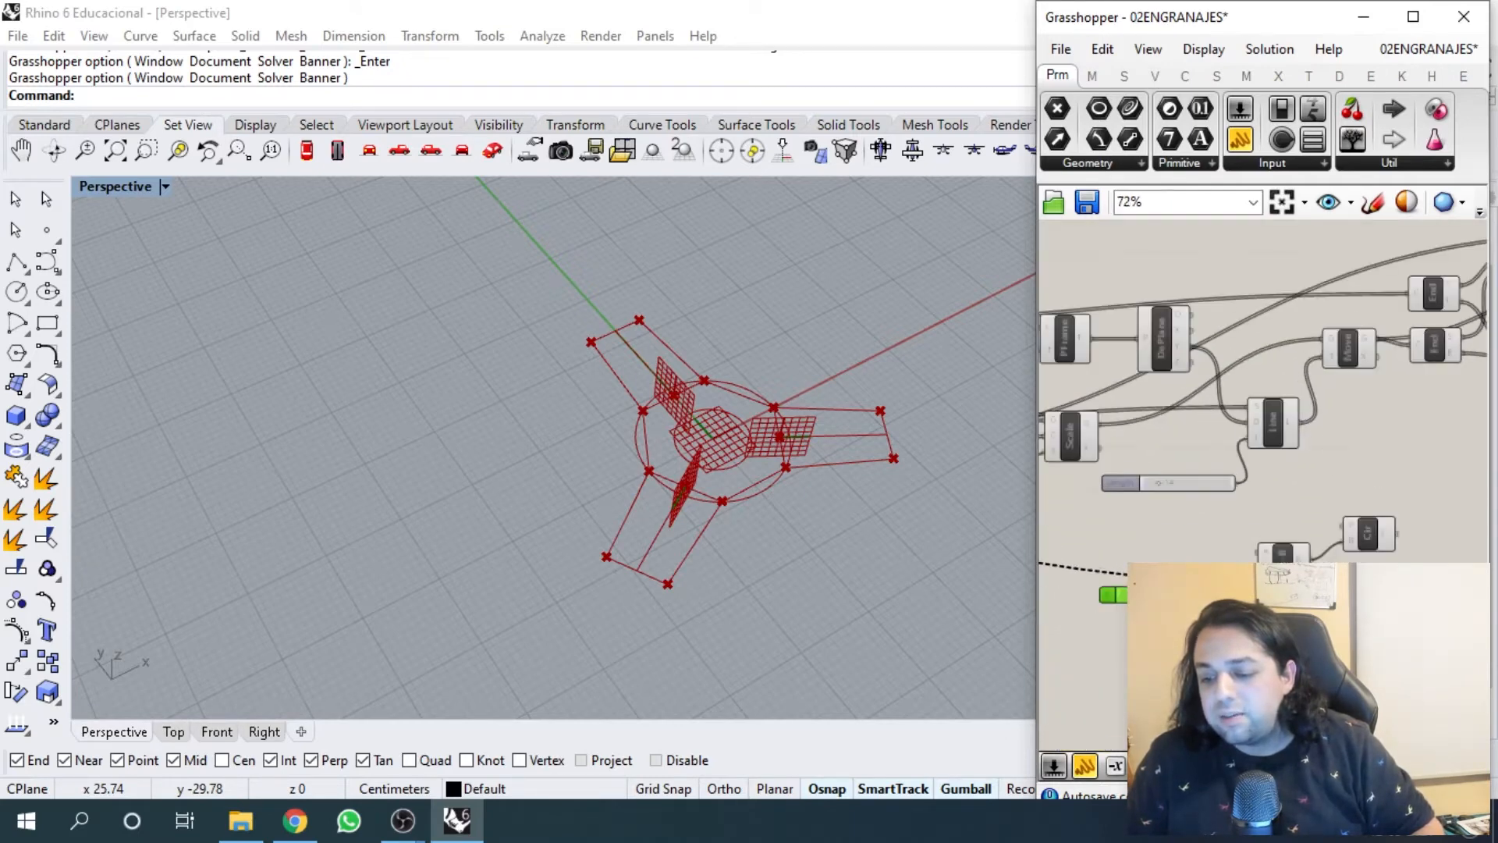
pyautogui.moveTo(1172, 522); pyautogui.dragTo(1163, 501)
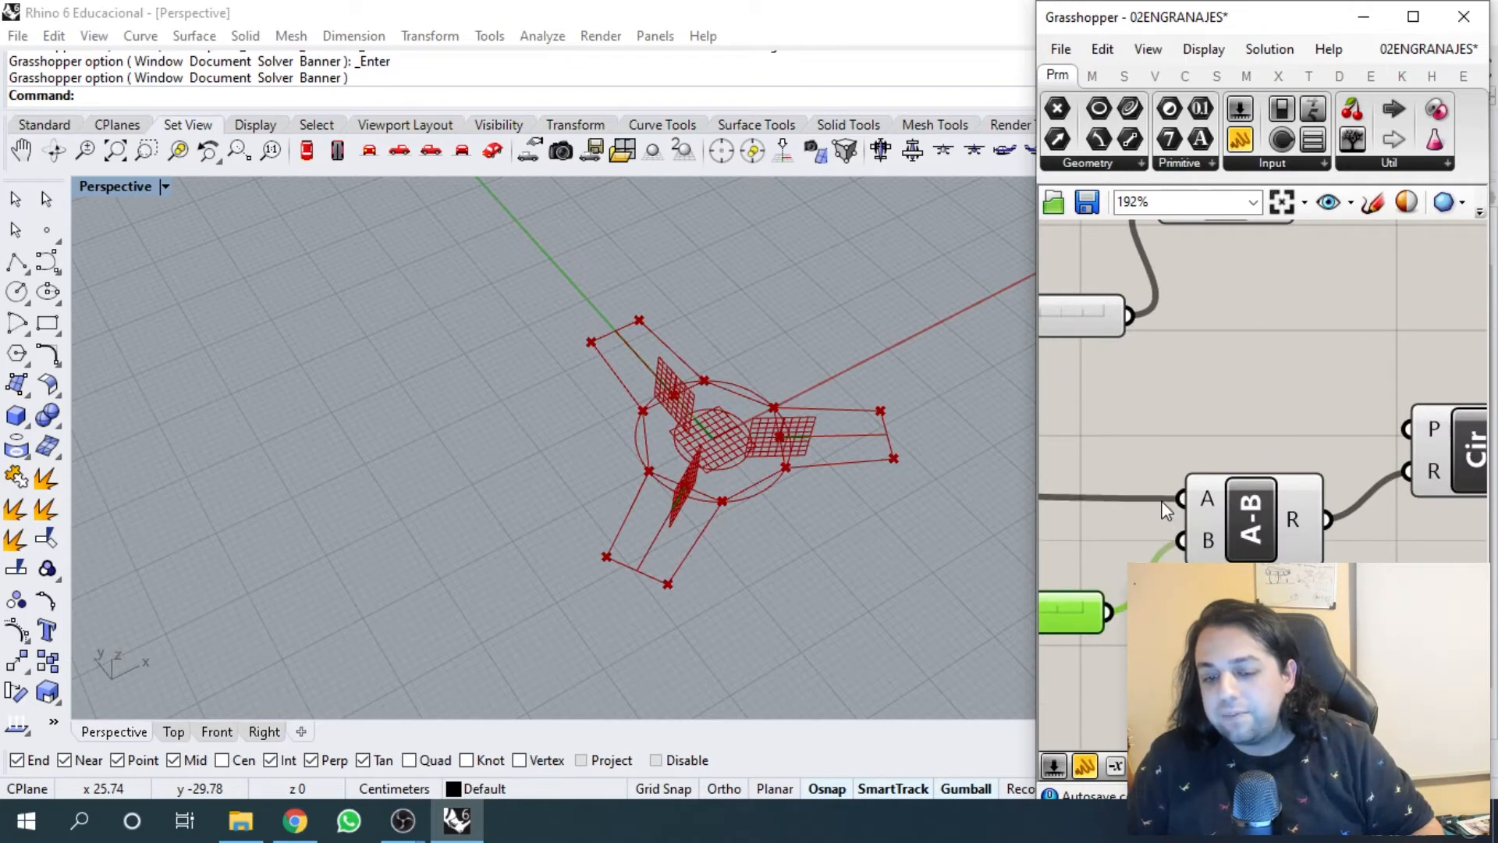
# - Select the new Circle component to preview the inner circle in the viewport and check the Subtraction's B slider
pyautogui.click(1258, 523)
pyautogui.moveTo(1330, 466); pyautogui.dragTo(1391, 435, button='right')
pyautogui.click(1338, 425)
pyautogui.scroll(6, 772, 459)
pyautogui.scroll(-3, 1358, 439)
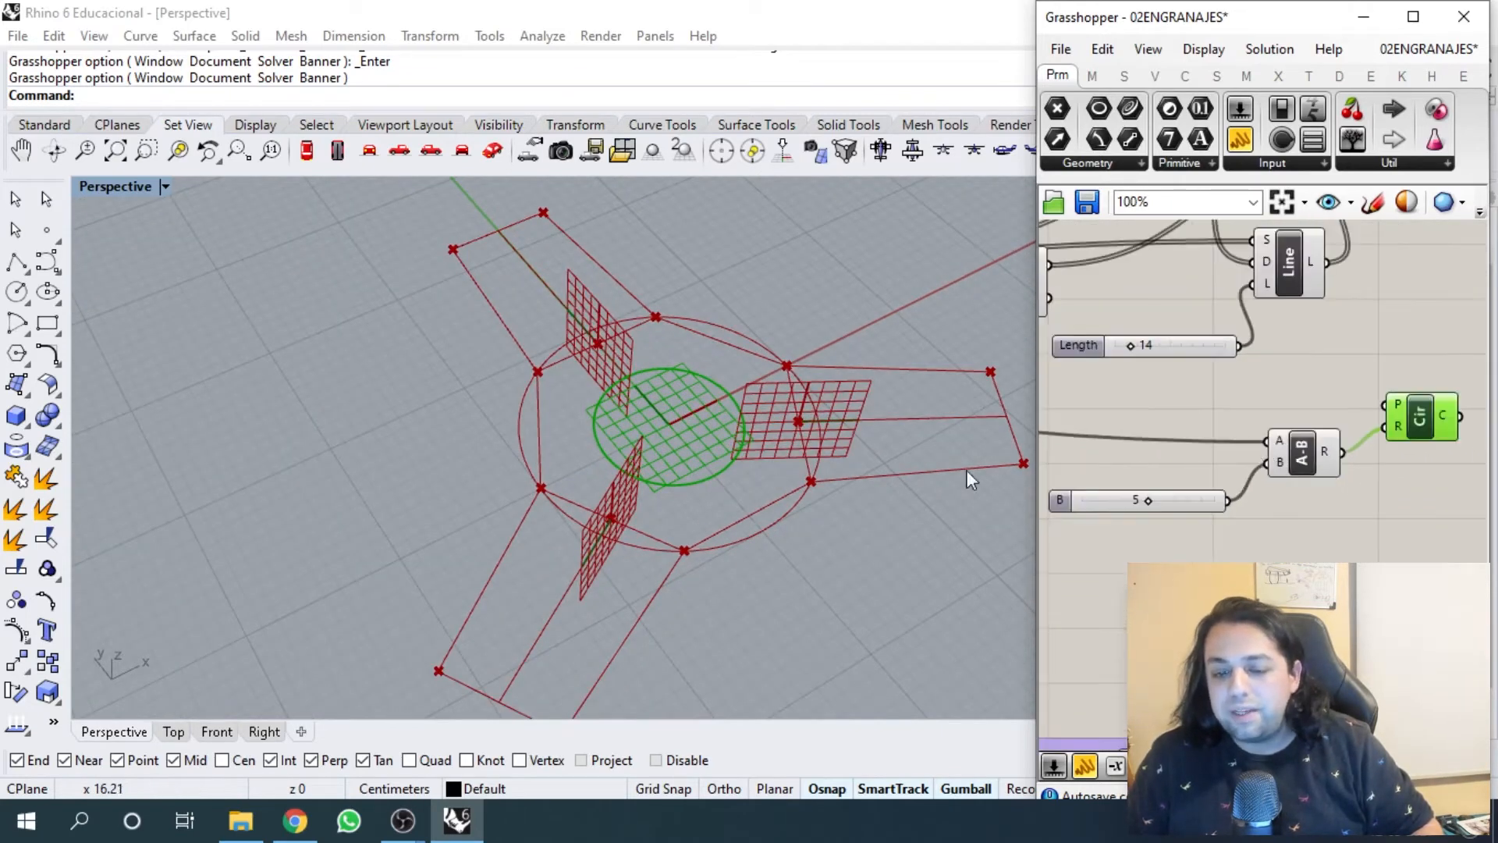
pyautogui.scroll(3, 1150, 507)
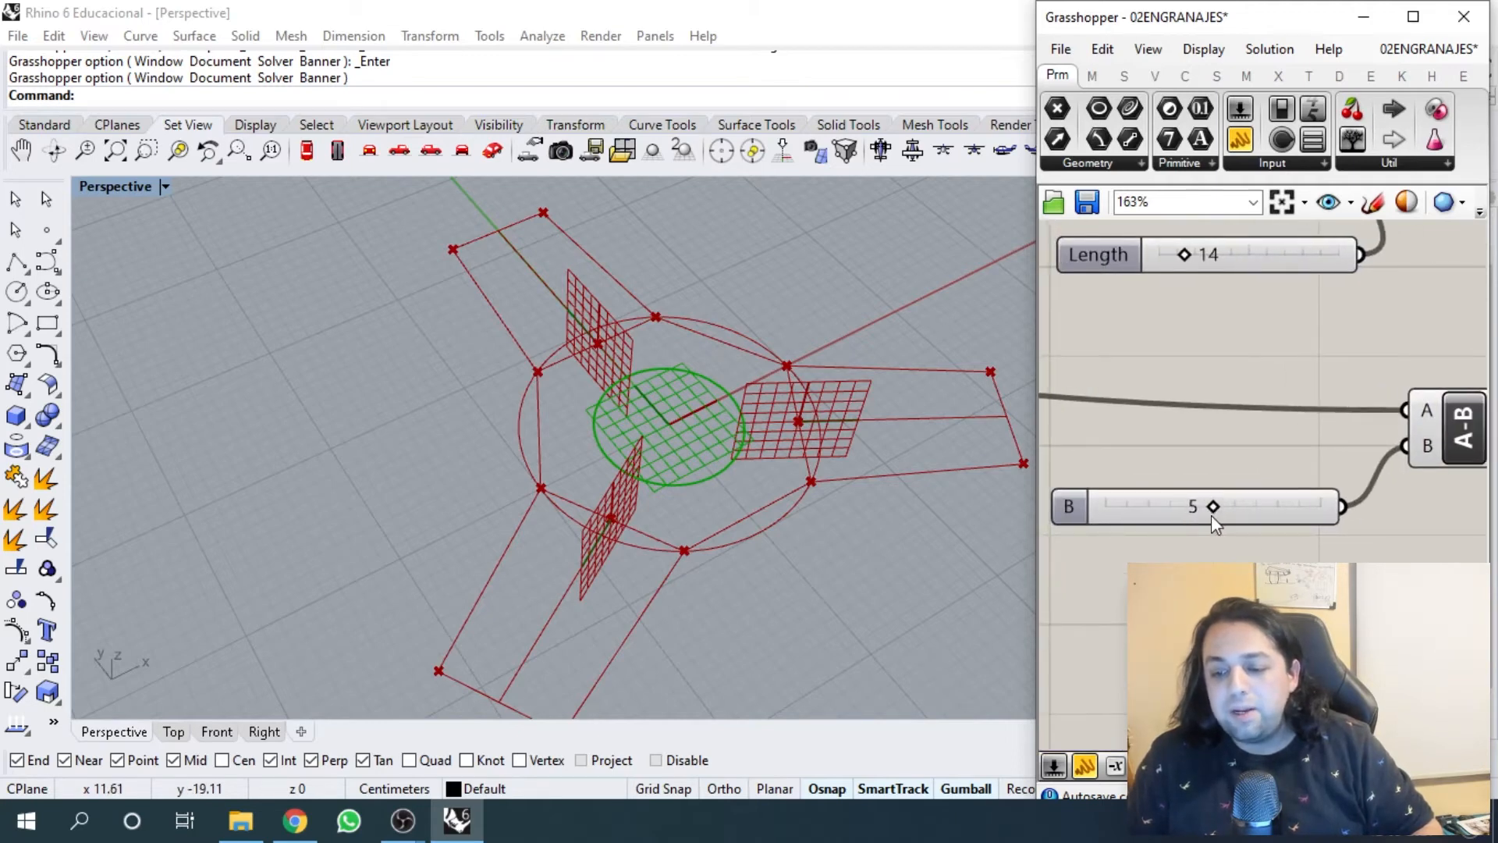
pyautogui.moveTo(1212, 515)
pyautogui.mouseDown()
pyautogui.moveTo(1058, 515)
pyautogui.moveTo(1308, 509)
pyautogui.moveTo(1133, 515)
pyautogui.moveTo(1203, 522)
pyautogui.mouseUp()
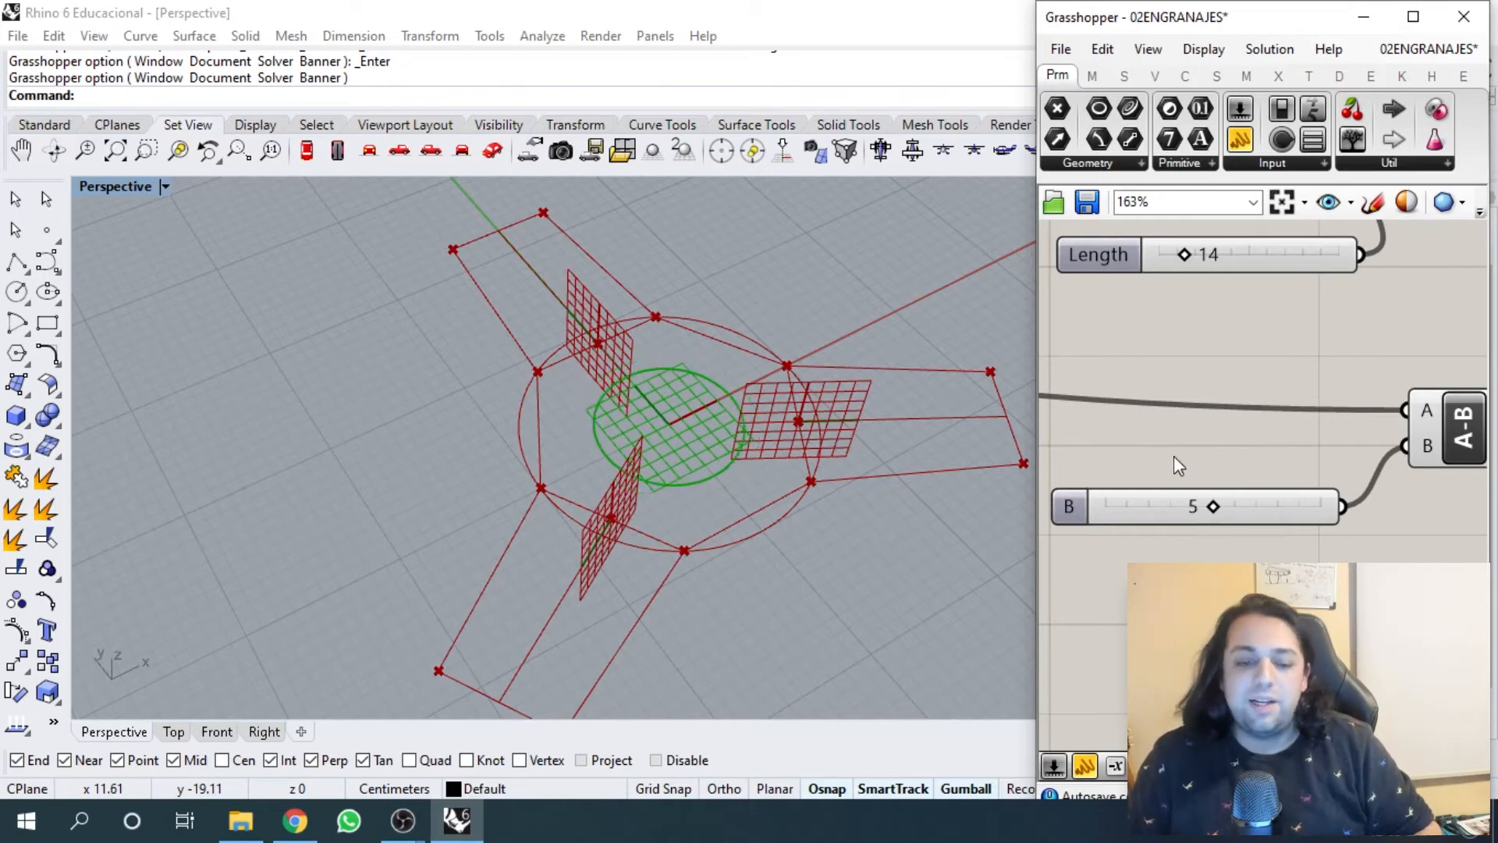
# - Move the new Circle component below the Merge component at the end of the definition
pyautogui.scroll(-5, 1230, 472)
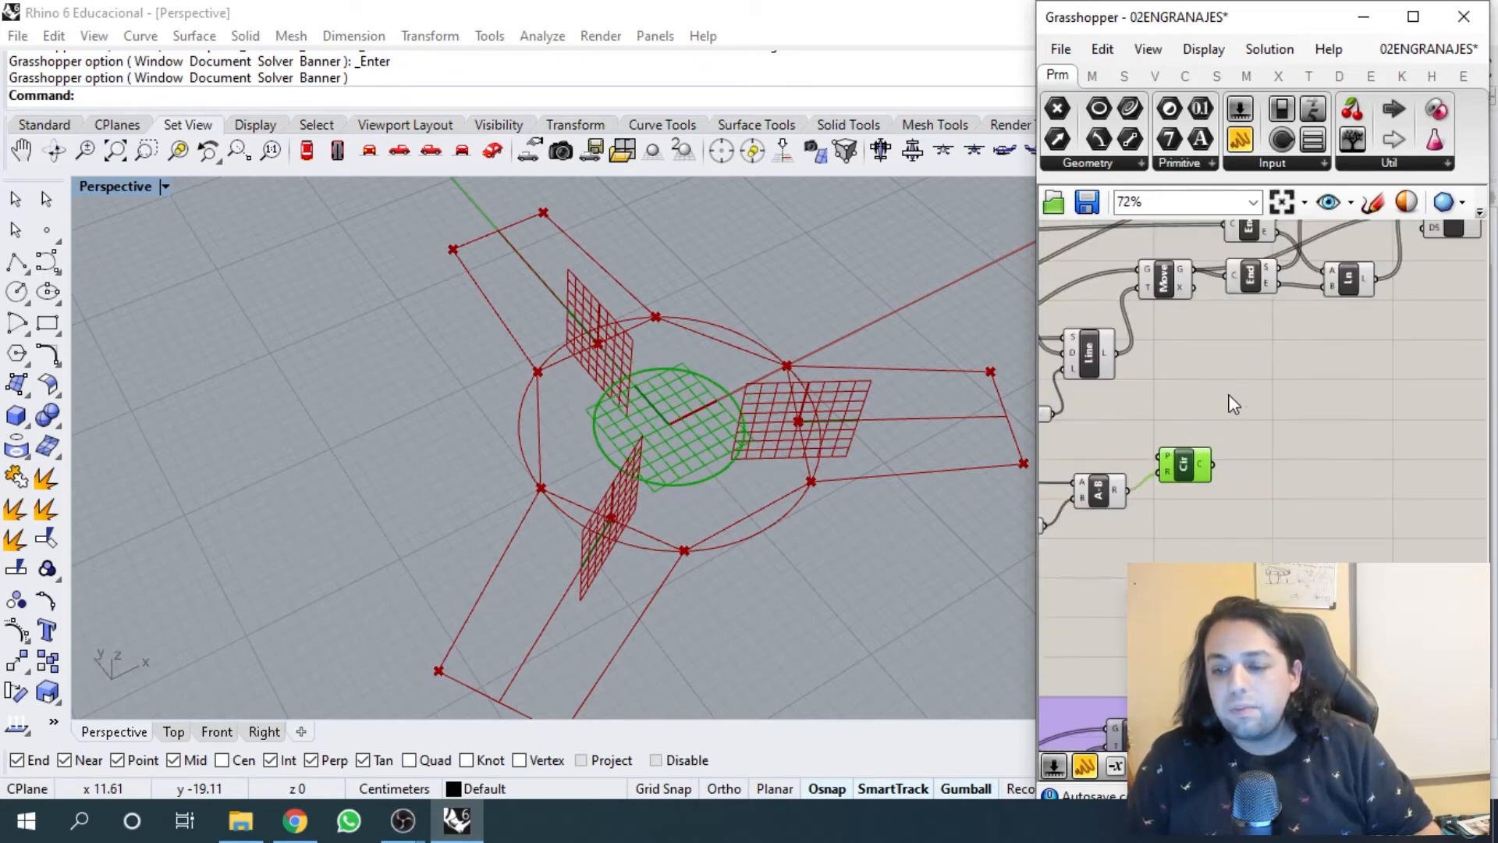
pyautogui.moveTo(1233, 404); pyautogui.dragTo(1161, 490, button='right')
pyautogui.click(1139, 544)
pyautogui.moveTo(1091, 543); pyautogui.dragTo(1335, 443)
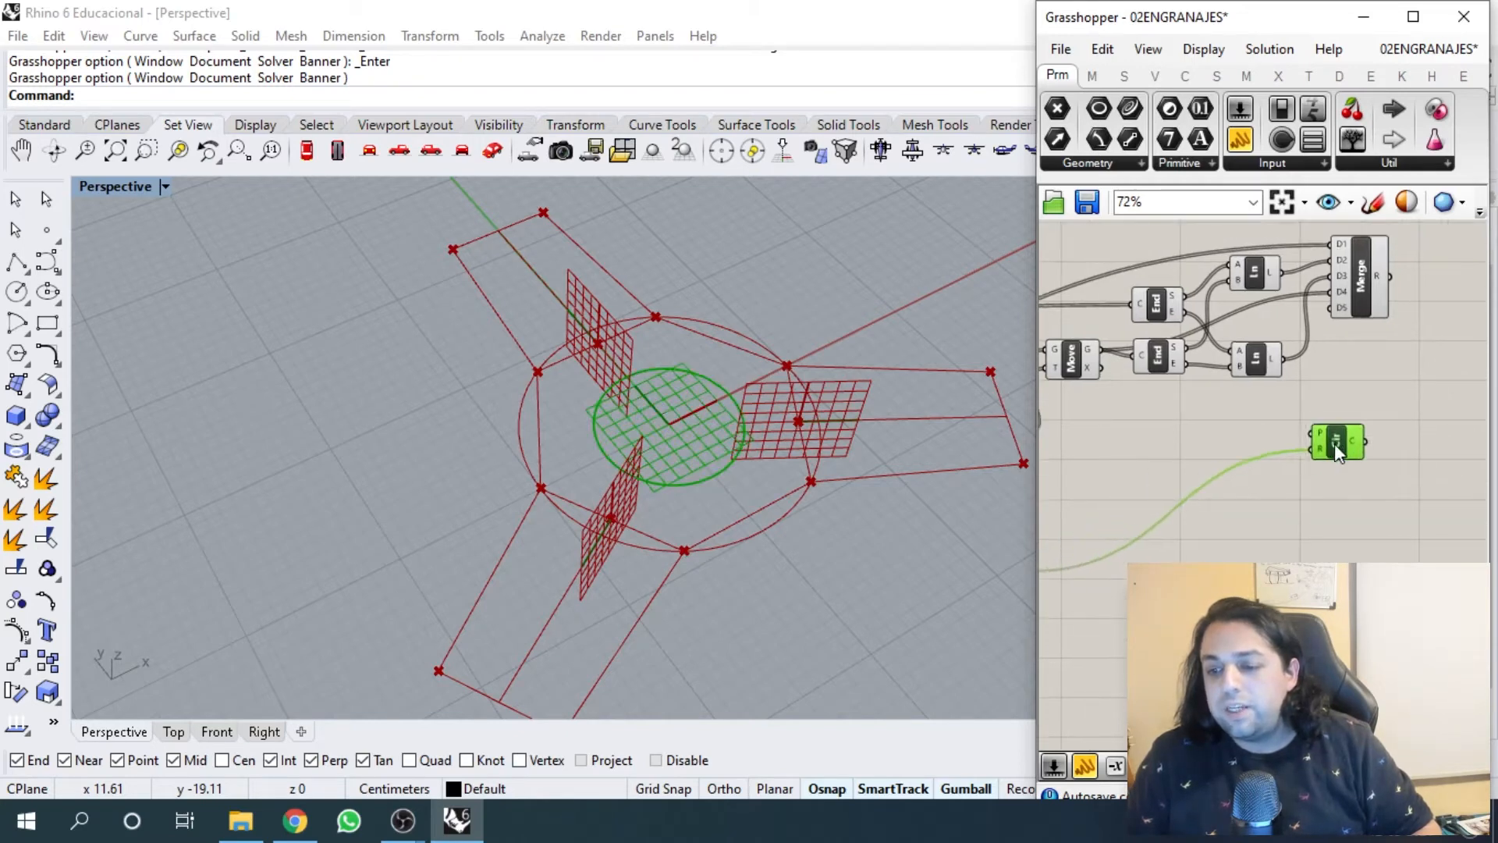
# - Add a Join Curves component beside the Merge and connect the Merge's R output to its C input
pyautogui.moveTo(1434, 345); pyautogui.dragTo(1287, 368, button='right')
pyautogui.scroll(2, 1241, 376)
pyautogui.scroll(-2, 1222, 429)
pyautogui.scroll(2, 1224, 375)
pyautogui.click(1225, 379)
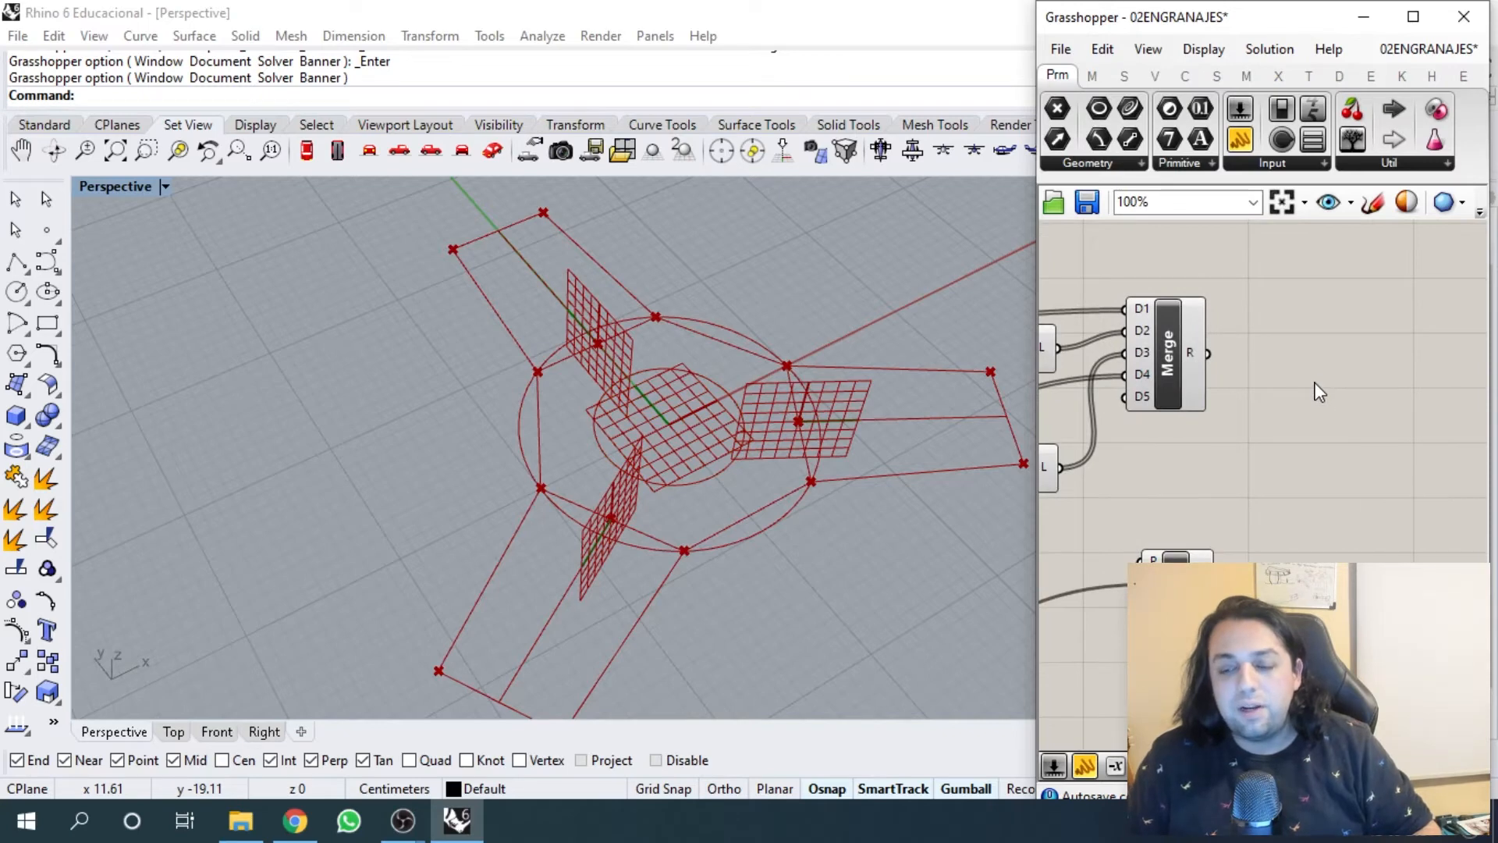
pyautogui.doubleClick(1315, 379)
pyautogui.write('joi')
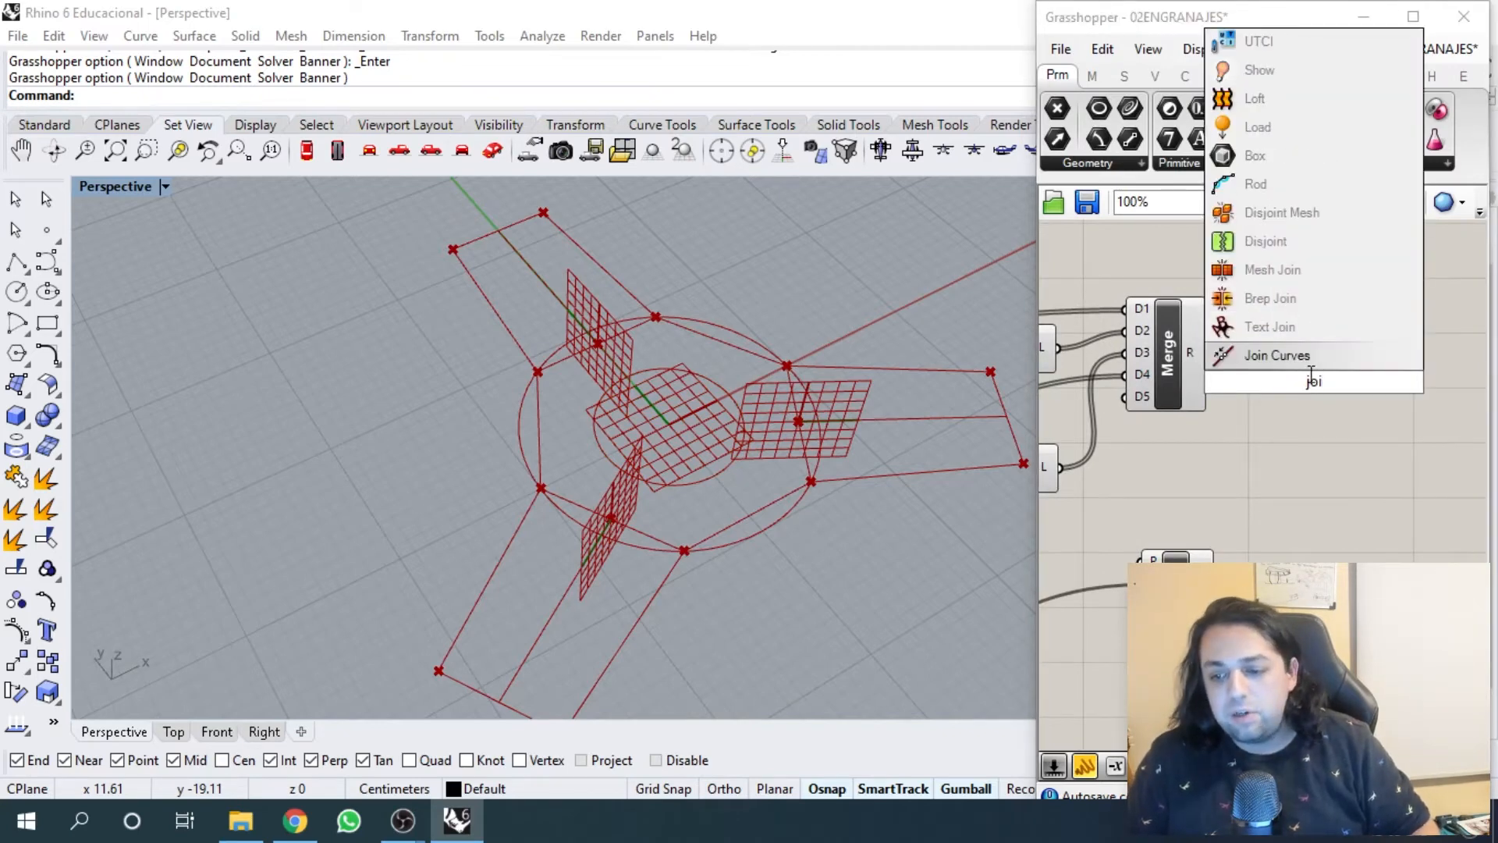
pyautogui.write('n')
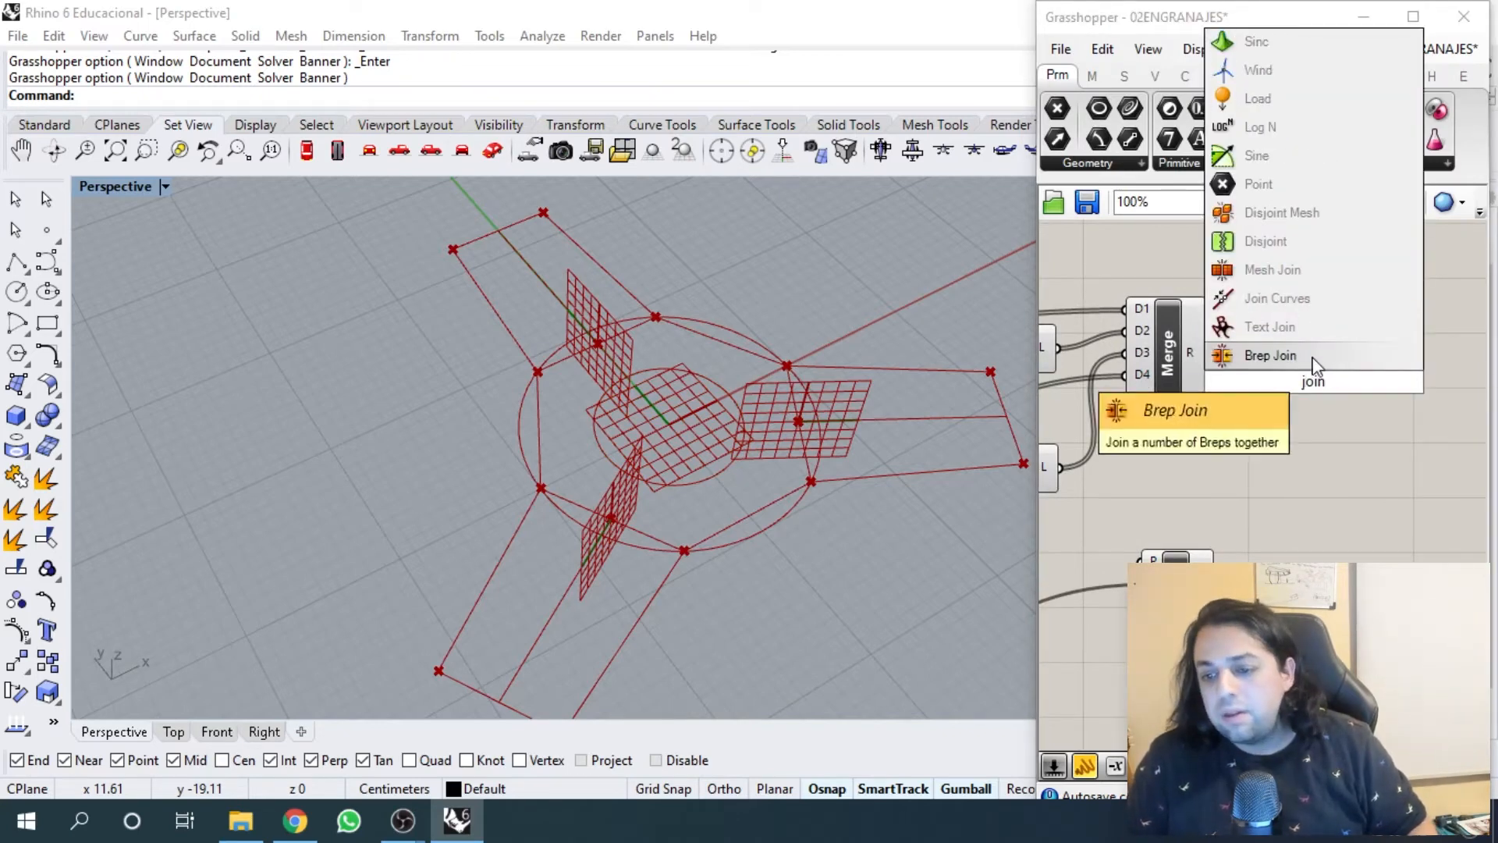
pyautogui.click(1305, 299)
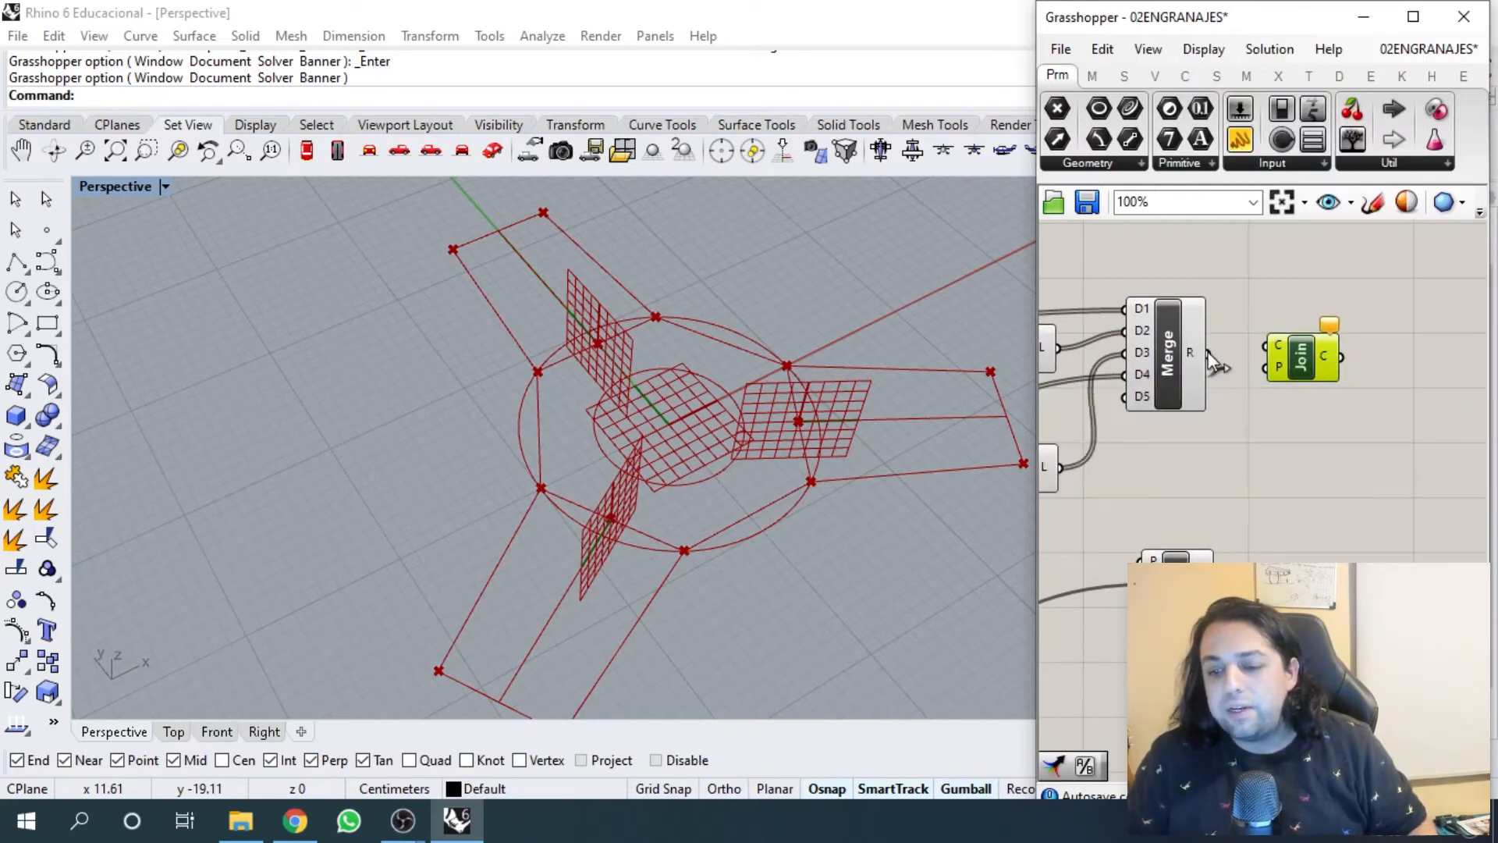
pyautogui.moveTo(1208, 353); pyautogui.dragTo(1265, 345)
# - Stack the Join Curves component directly above the Circle component and preview the joined gear outline
pyautogui.moveTo(1209, 503); pyautogui.dragTo(1164, 474, button='right')
pyautogui.moveTo(1257, 326); pyautogui.dragTo(1236, 437)
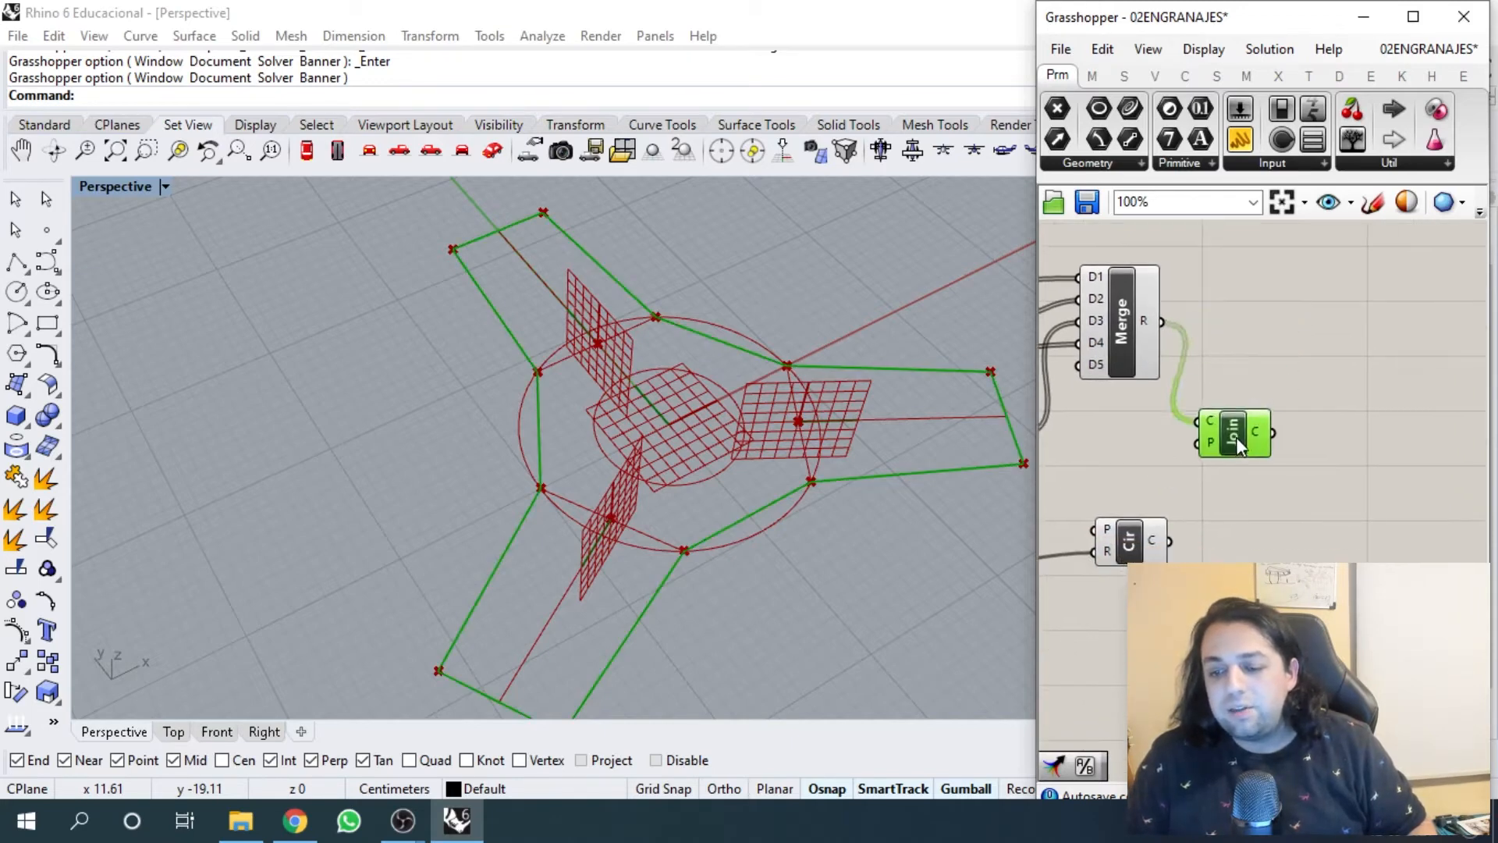
pyautogui.moveTo(1134, 556); pyautogui.dragTo(1223, 509)
pyautogui.moveTo(1243, 502); pyautogui.dragTo(1232, 500)
pyautogui.click(1232, 443)
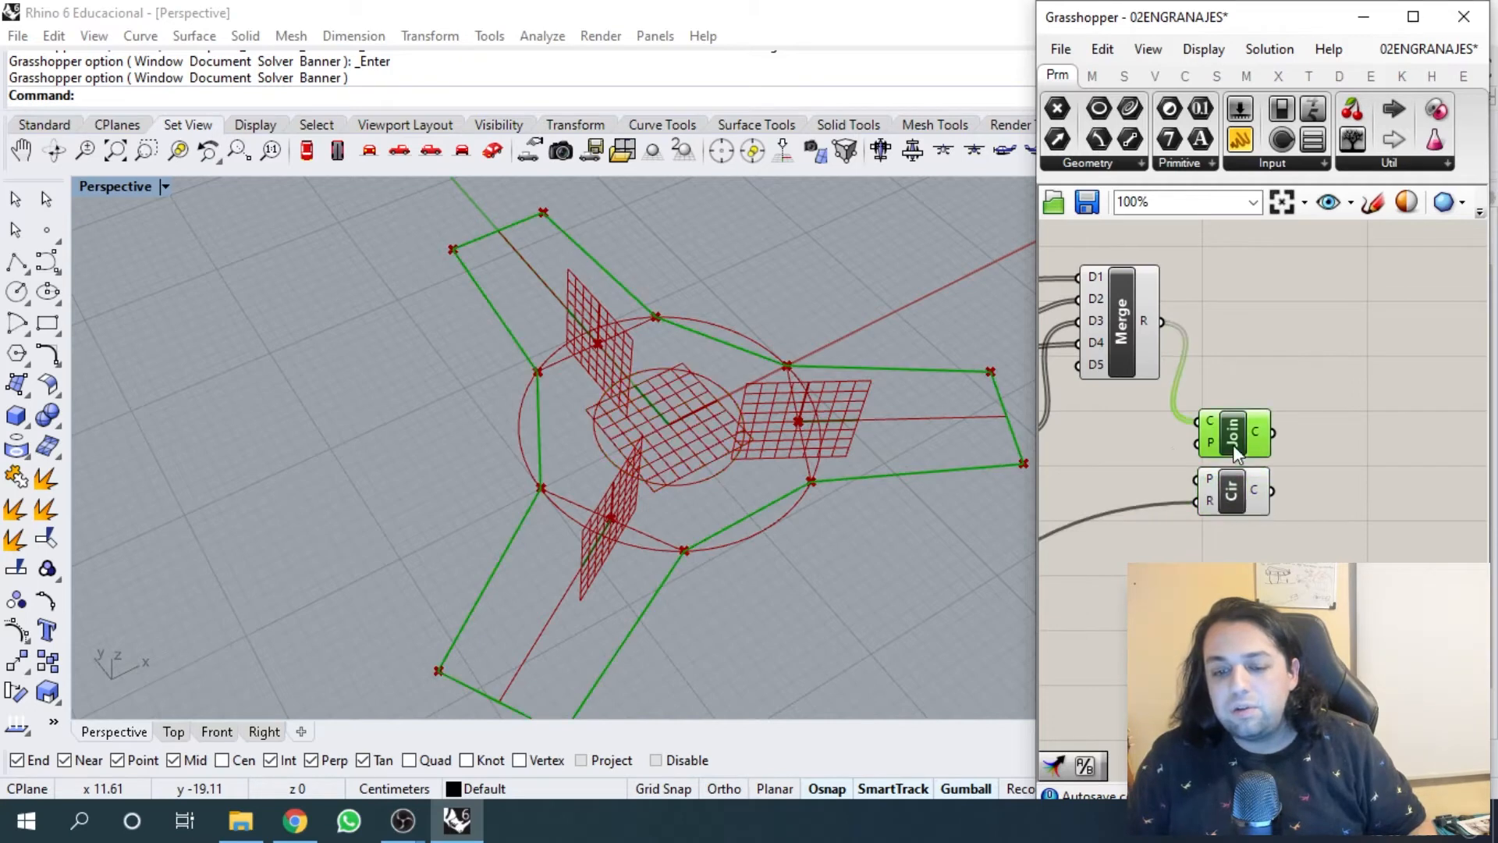
pyautogui.moveTo(1265, 433)
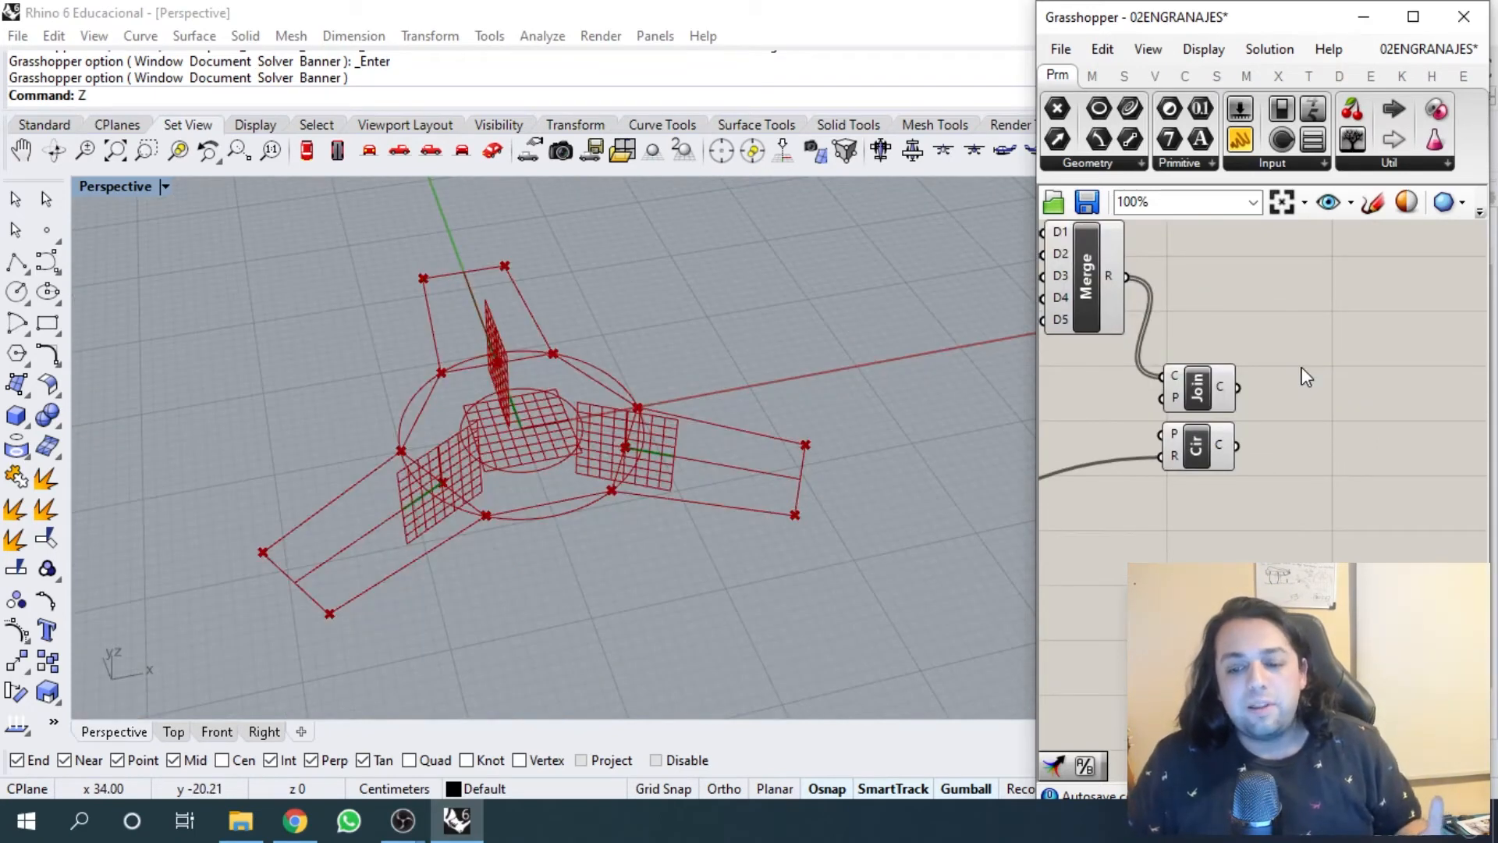
# - Add a second Merge component beside the Join Curves and Circle components
pyautogui.scroll(-1, 1301, 368)
pyautogui.moveTo(1197, 331); pyautogui.dragTo(1243, 315, button='right')
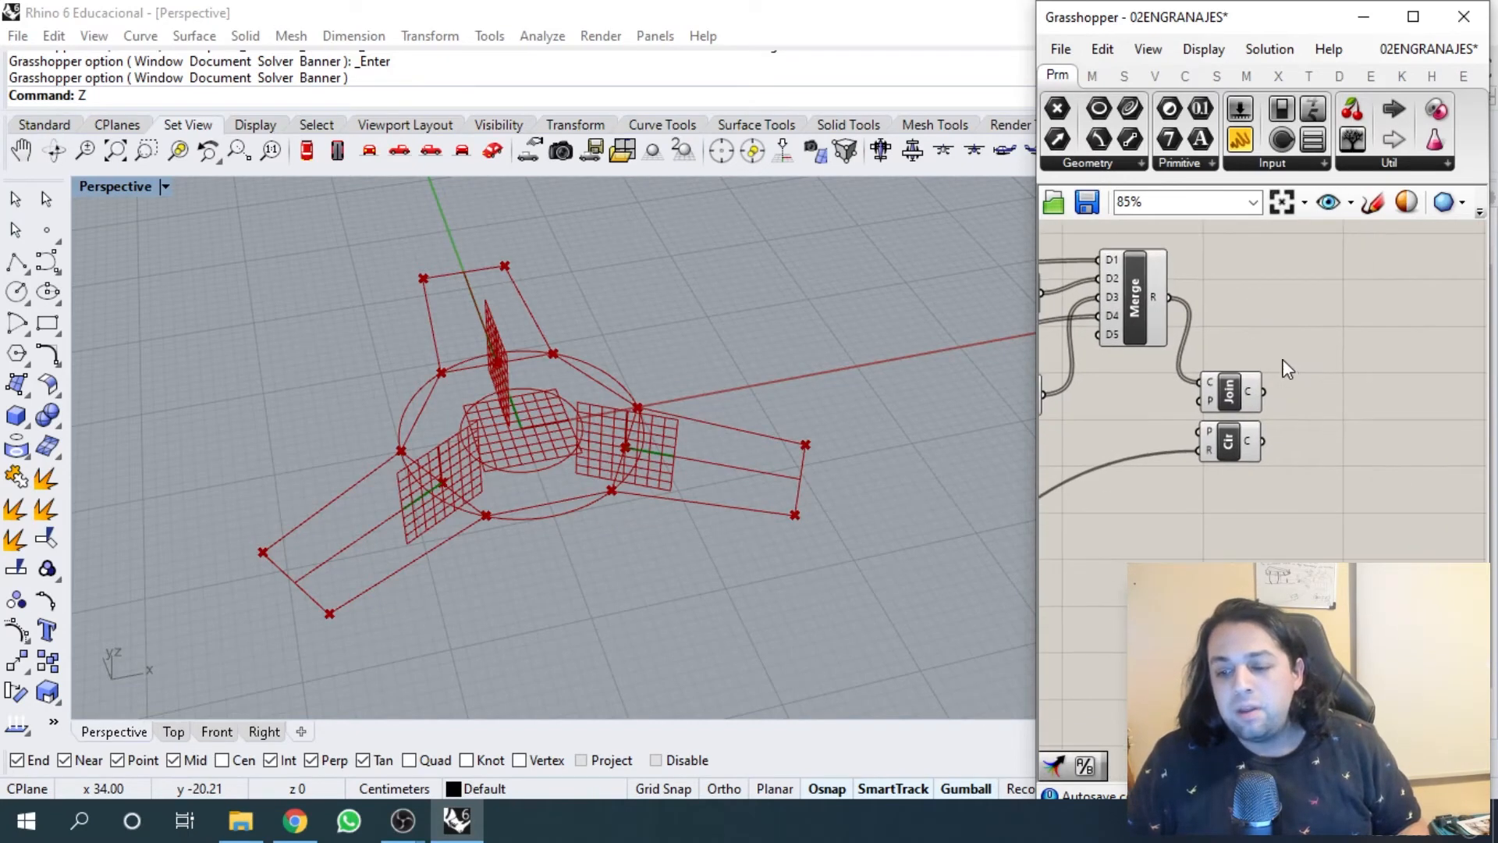
pyautogui.moveTo(1211, 435); pyautogui.dragTo(1157, 456, button='right')
pyautogui.scroll(1, 1222, 465)
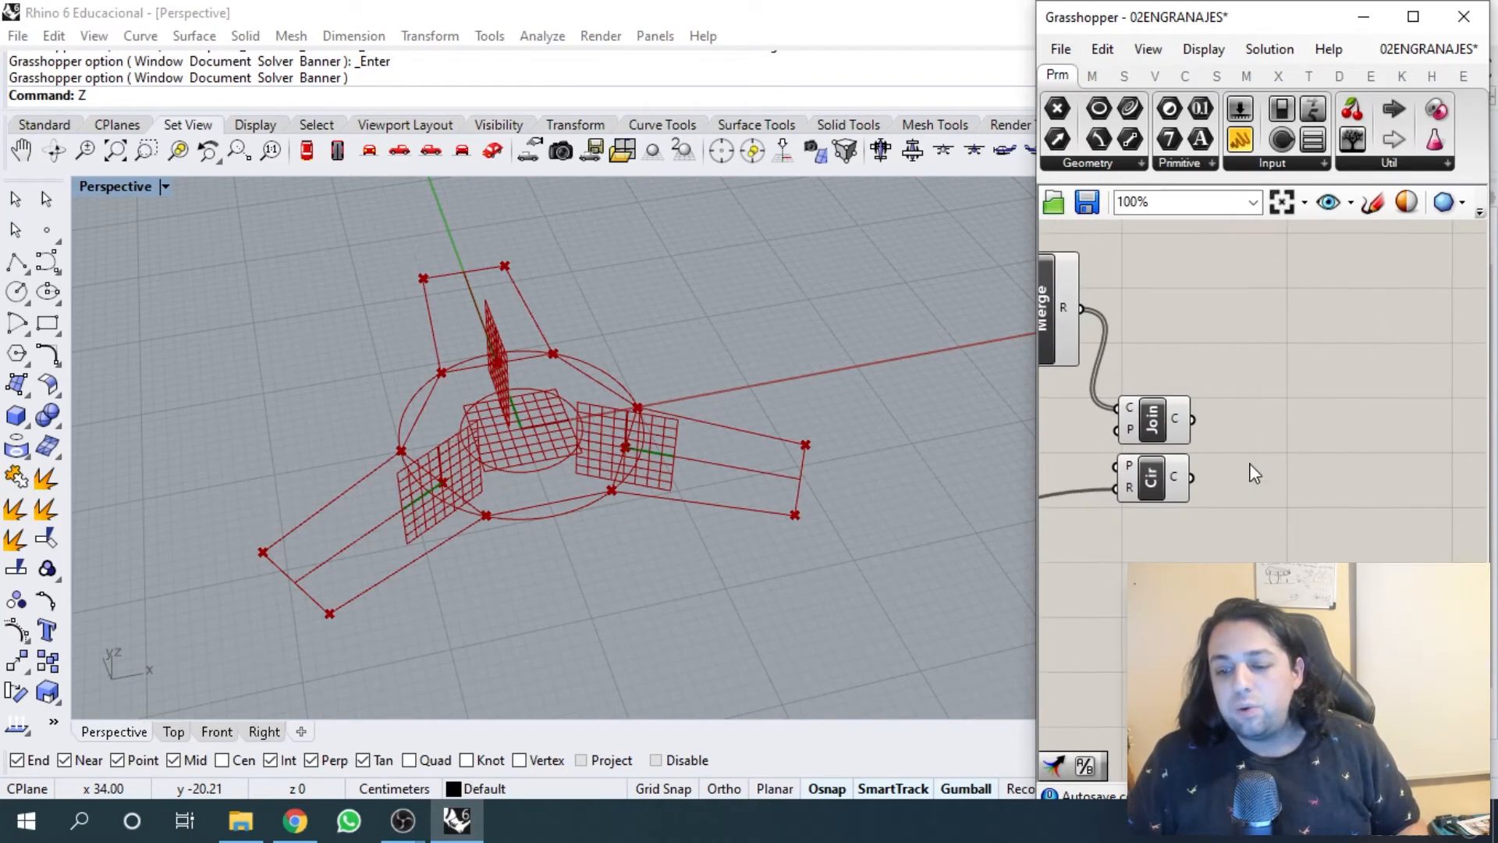
pyautogui.doubleClick(1303, 418)
pyautogui.write('merge')
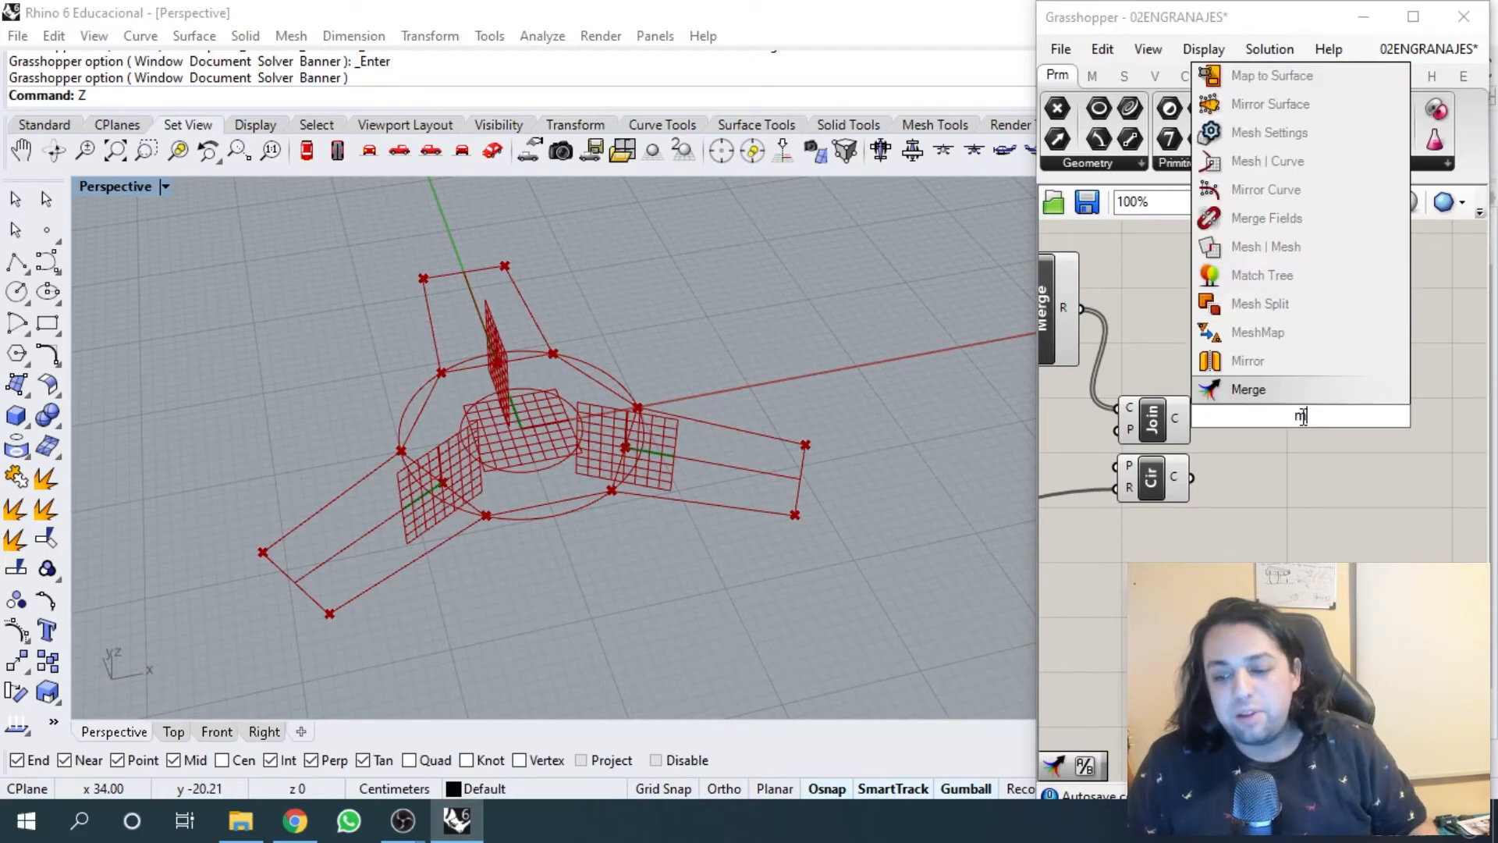
pyautogui.press('Return')
pyautogui.moveTo(1297, 421); pyautogui.dragTo(1285, 445)
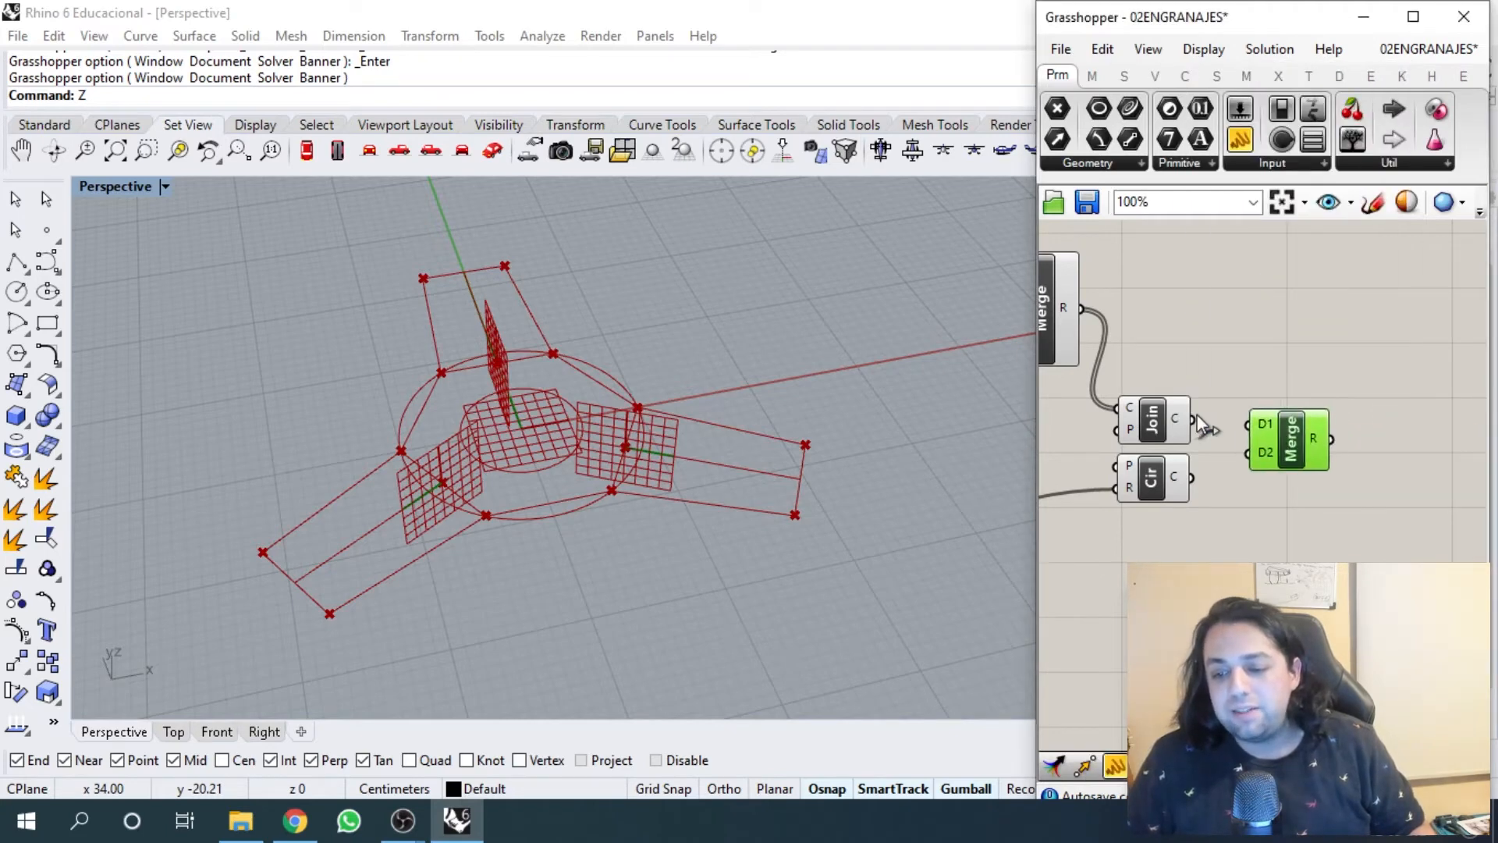
# - Connect the Join Curves' C output to the new Merge's D1 input and the Circle's C output to D2
pyautogui.moveTo(1193, 419); pyautogui.dragTo(1247, 426)
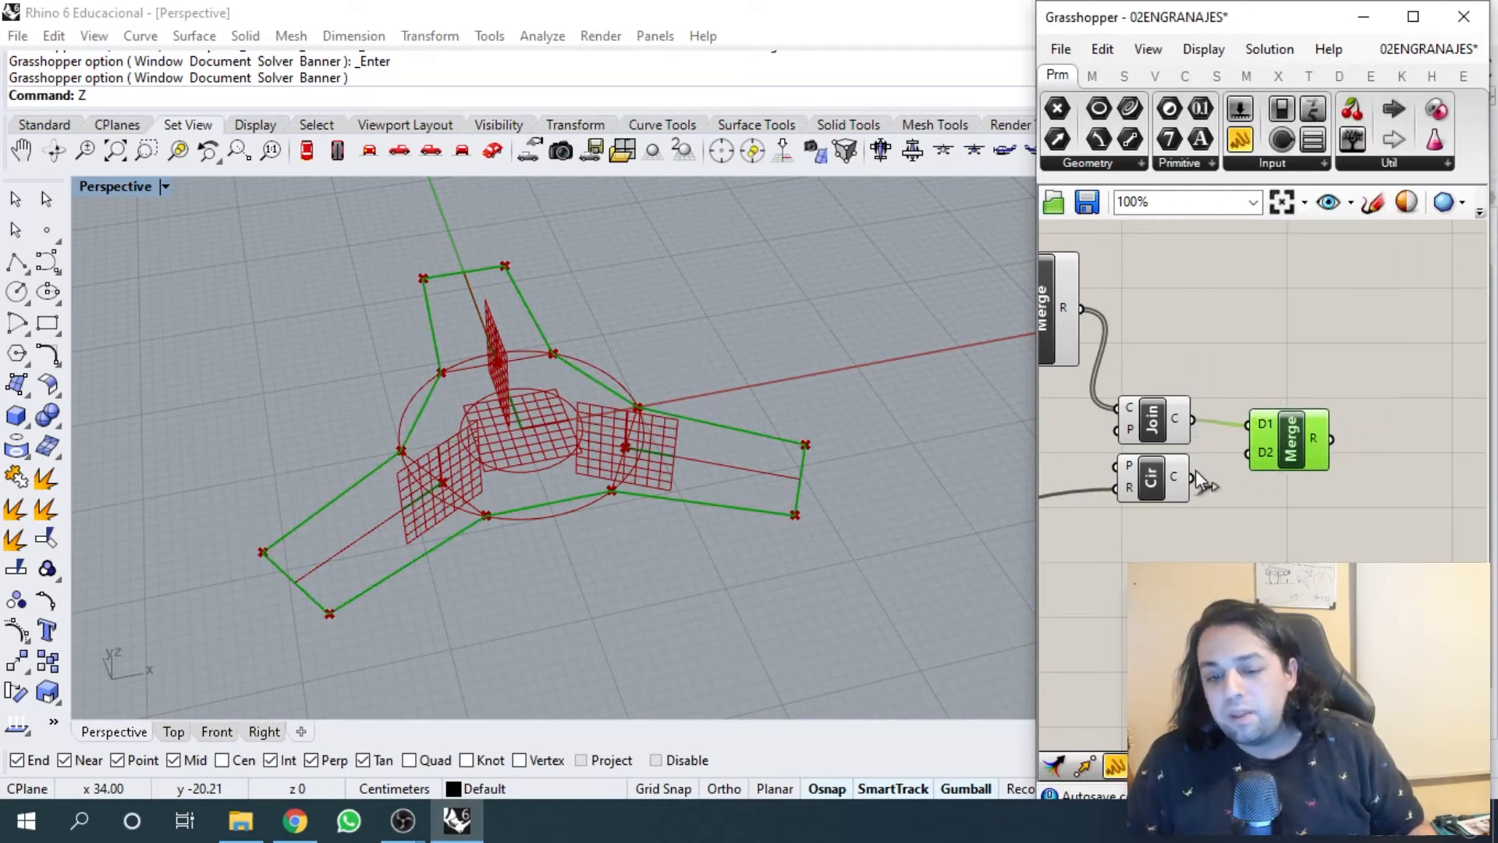
pyautogui.moveTo(1194, 475); pyautogui.dragTo(1248, 452)
pyautogui.moveTo(1274, 513); pyautogui.dragTo(1246, 449, button='right')
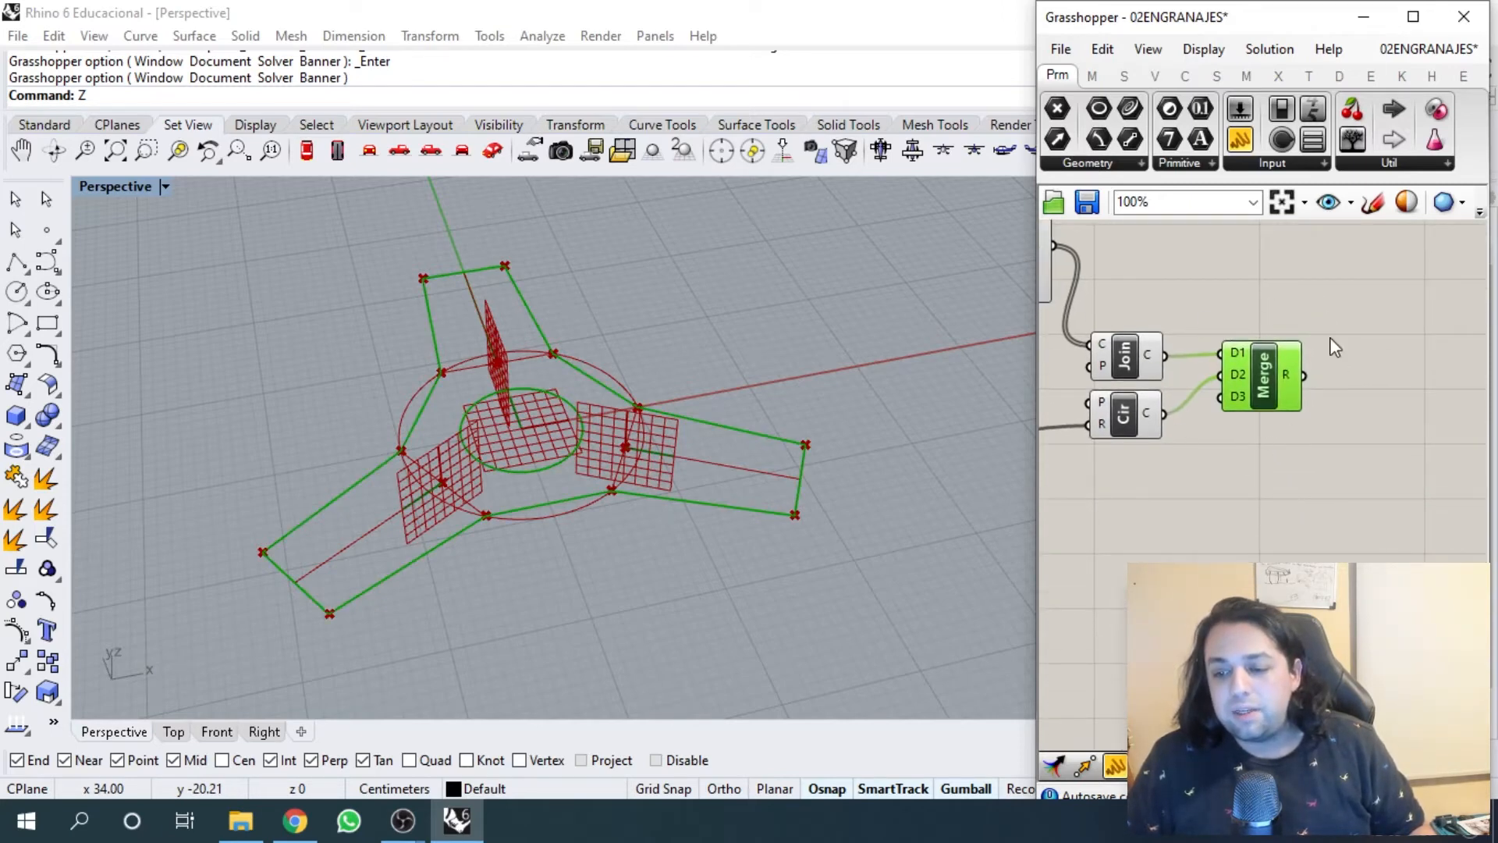
pyautogui.scroll(-2, 1316, 330)
pyautogui.scroll(3, 1240, 416)
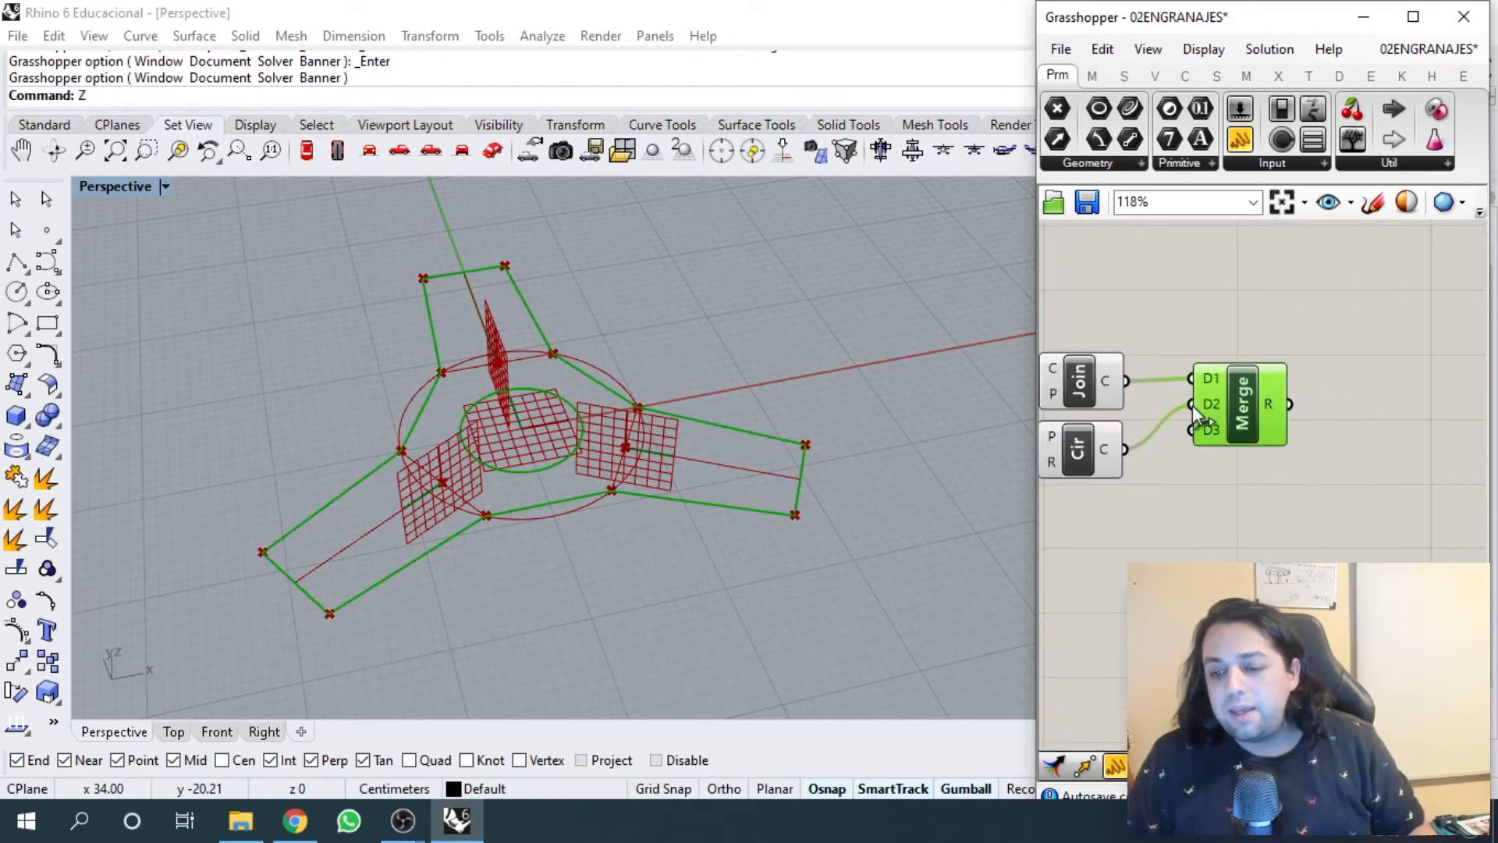
pyautogui.scroll(-2, 1248, 410)
# - Add a Boundary Surfaces component beside the new Merge and check what its E input expects
pyautogui.click(1295, 414)
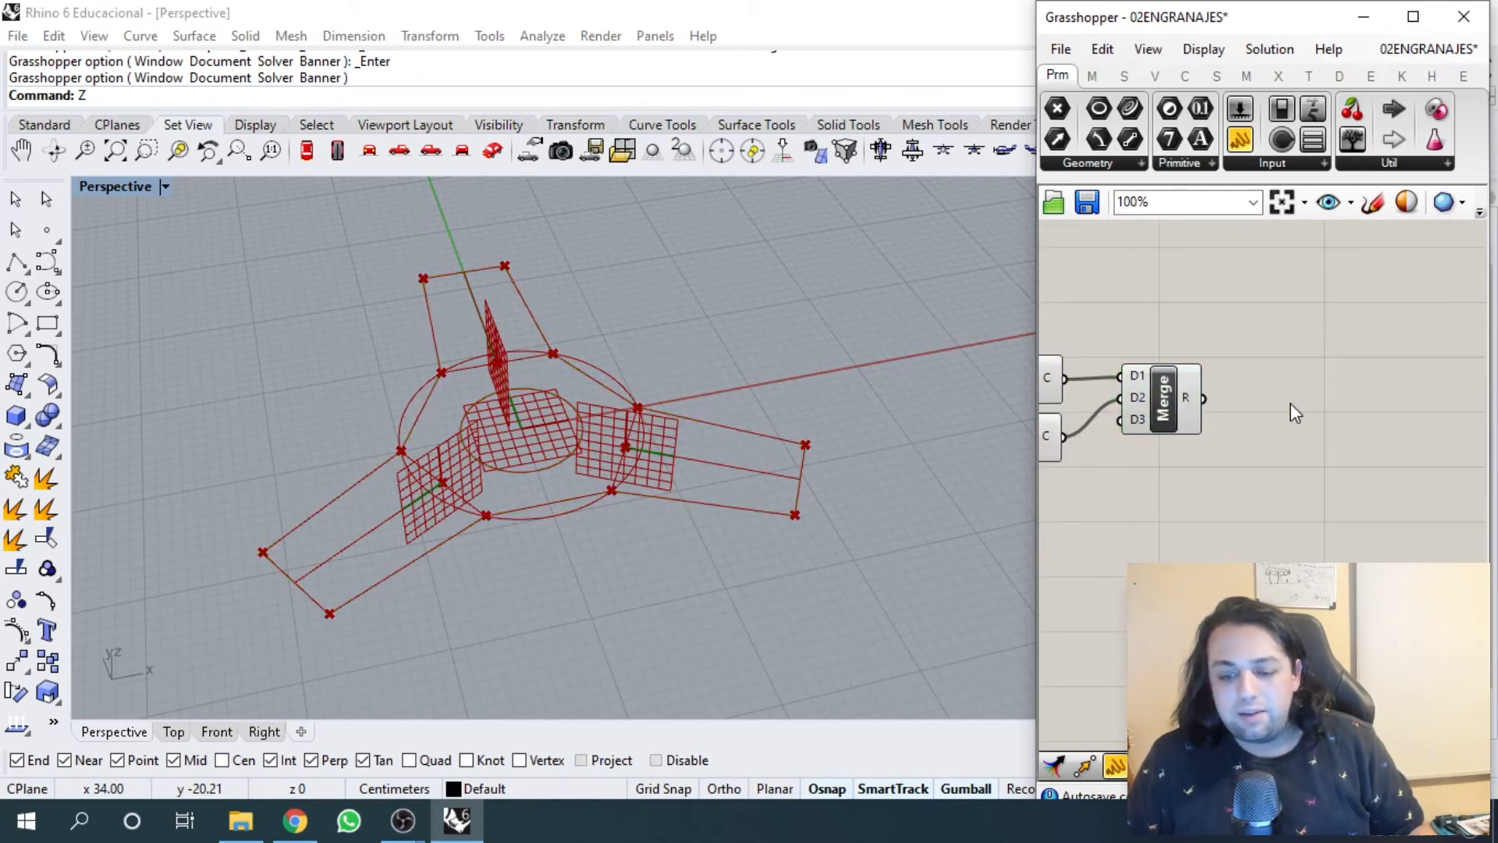
pyautogui.doubleClick(1295, 414)
pyautogui.write('boundar')
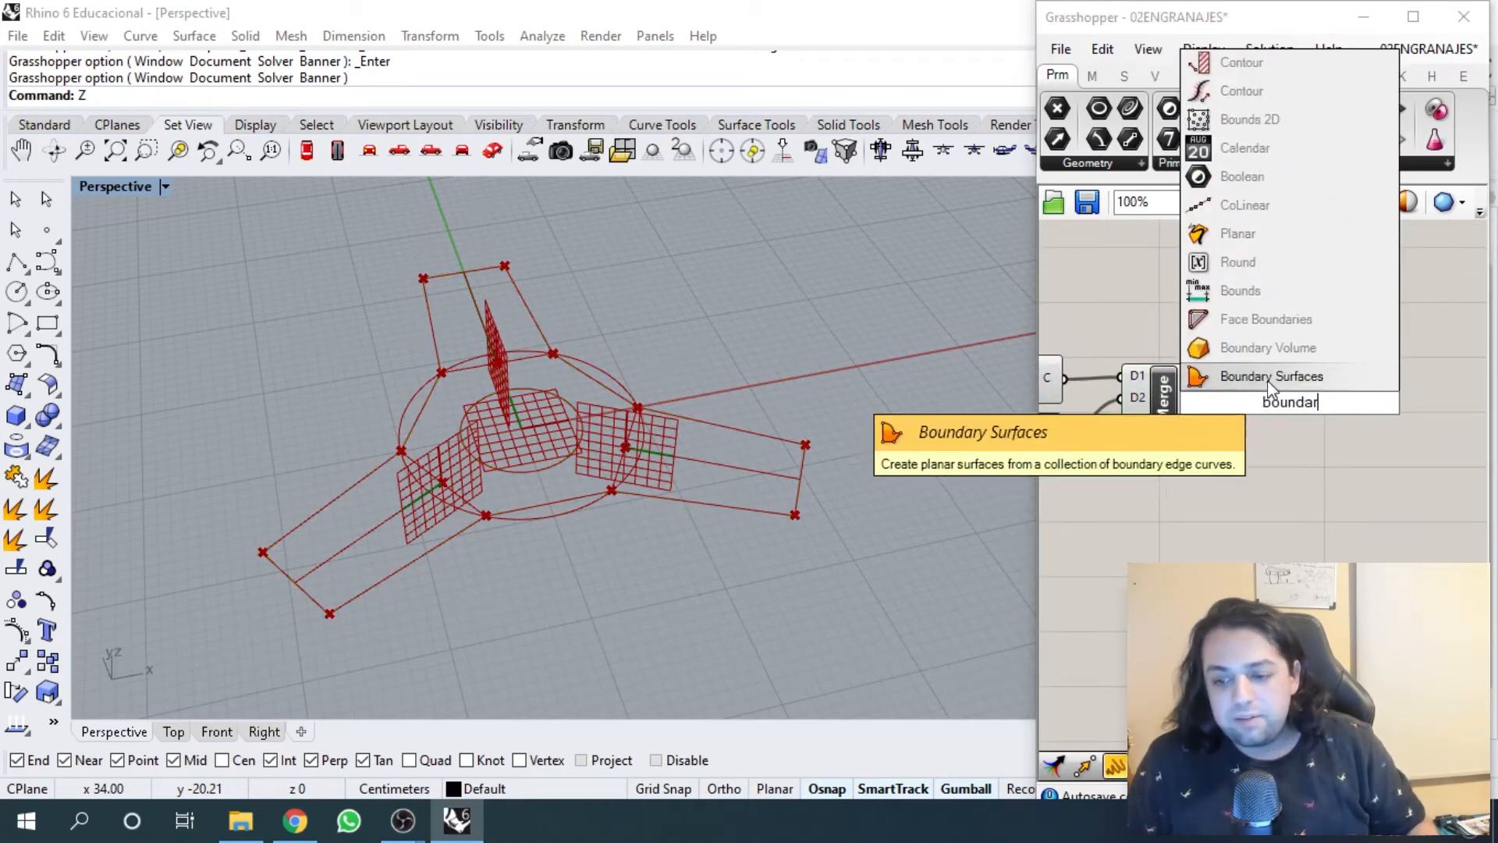
pyautogui.click(1265, 378)
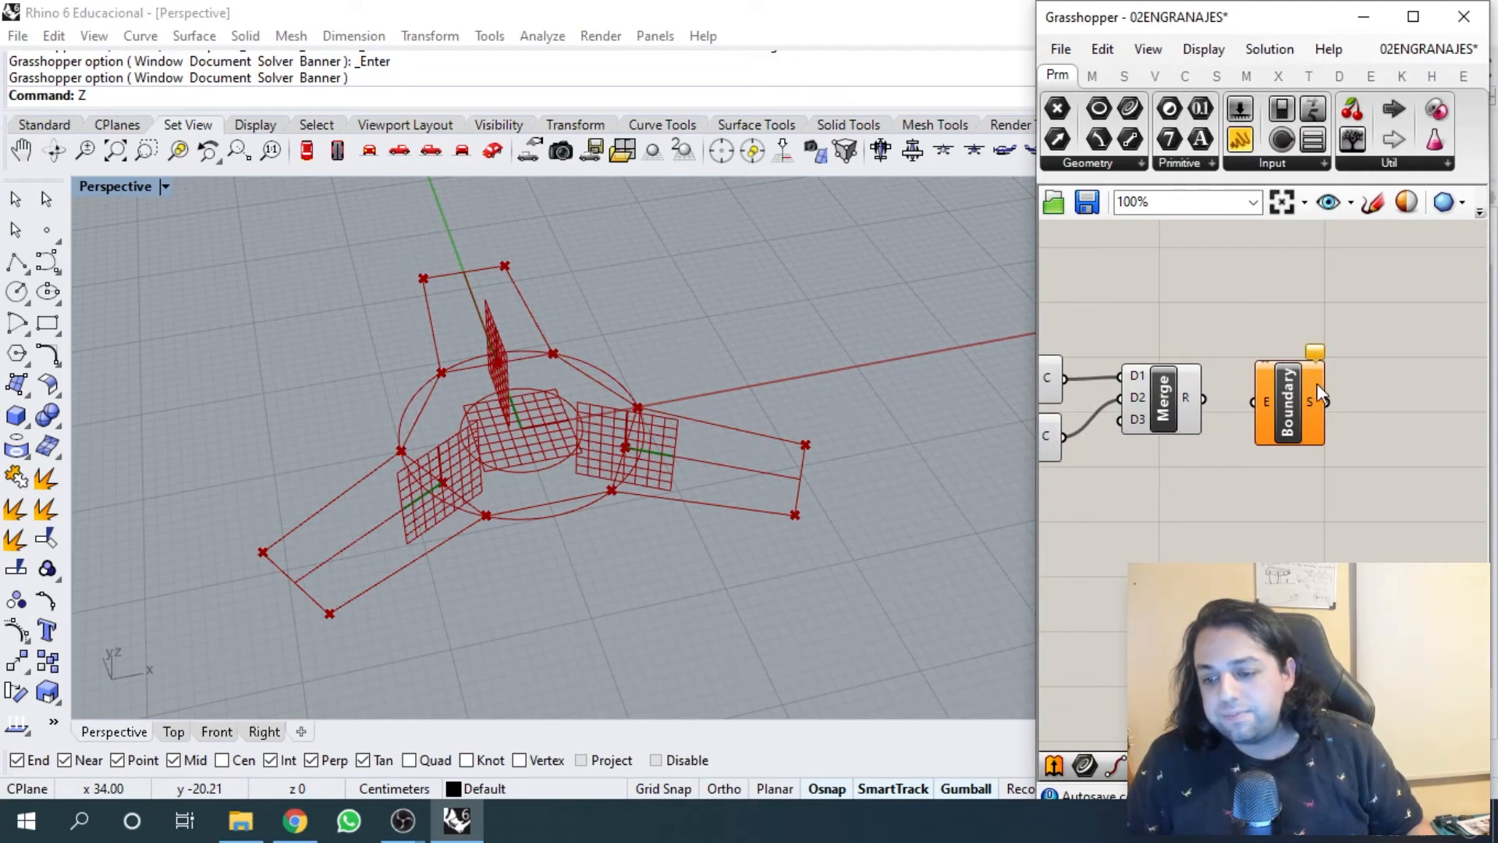
pyautogui.scroll(3, 1273, 394)
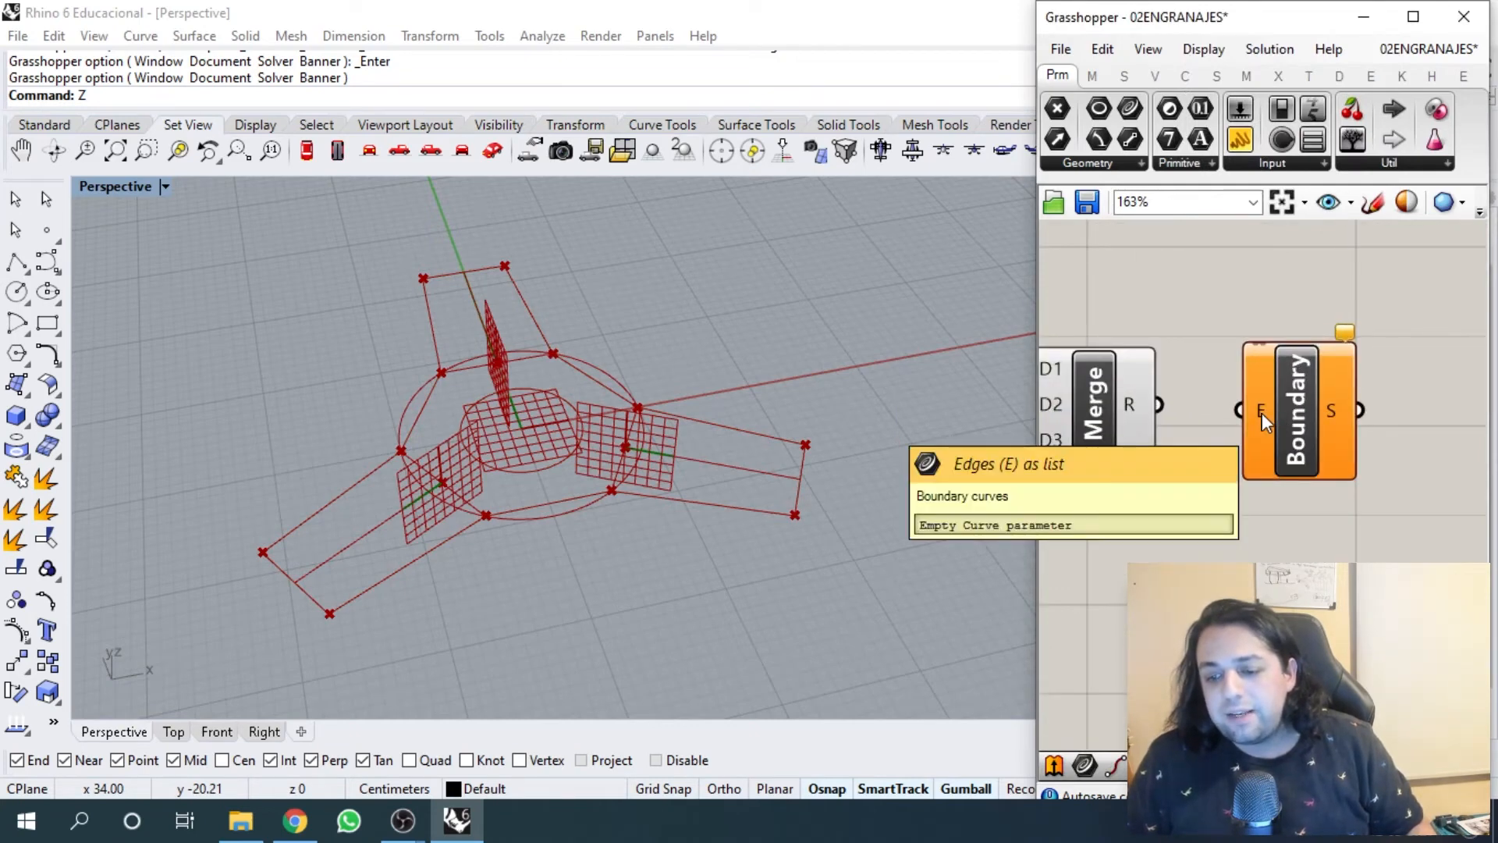
pyautogui.scroll(-3, 1261, 414)
# - Add a Panel above the Boundary Surfaces component and connect the new Merge's R output to it to inspect the data structure
pyautogui.doubleClick(1252, 273)
pyautogui.write('panel')
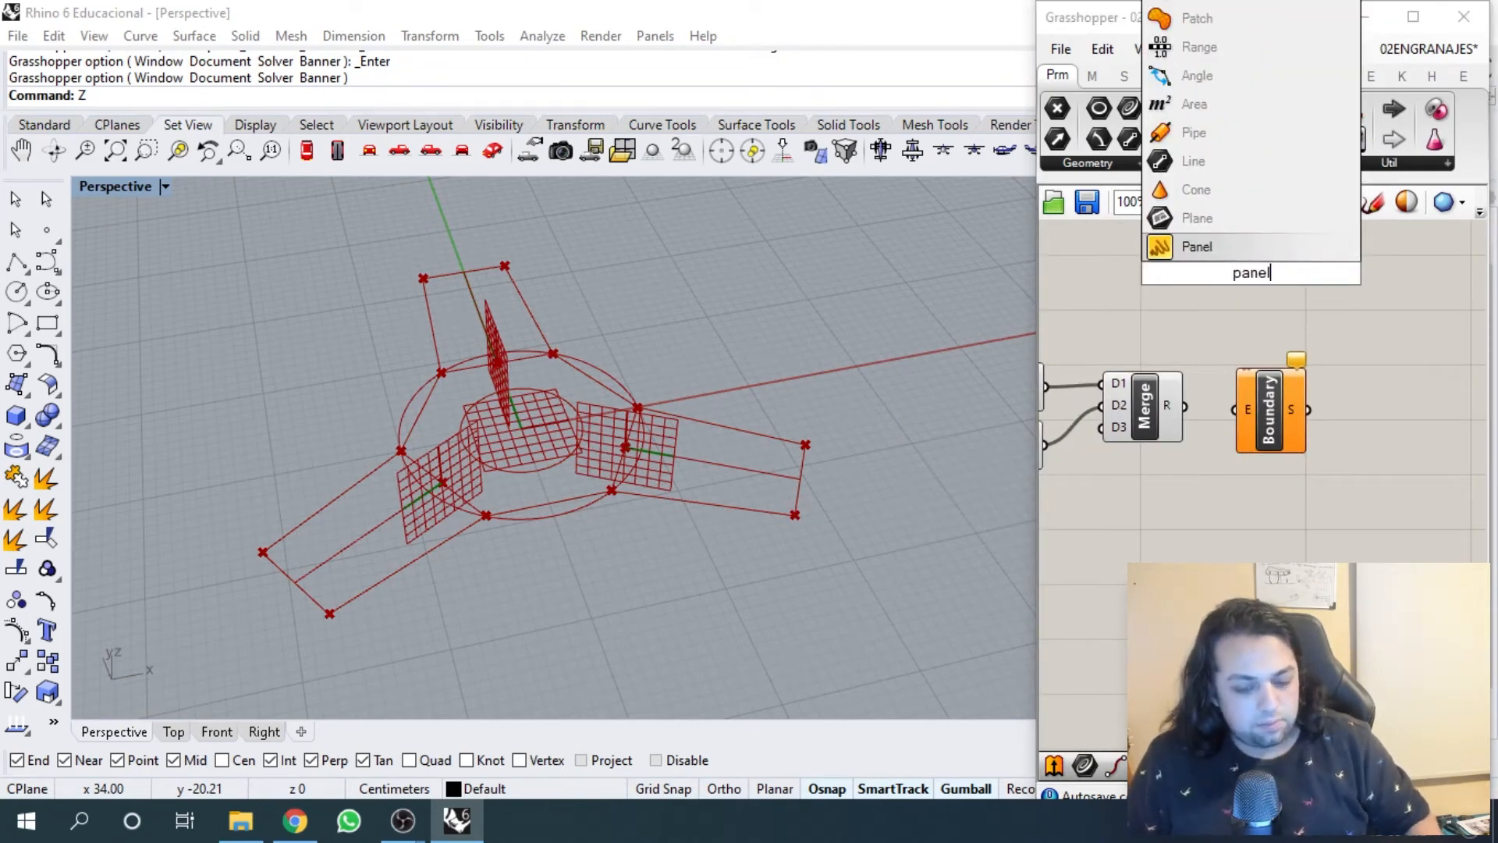
pyautogui.press('Return')
pyautogui.scroll(2, 1174, 448)
pyautogui.moveTo(1161, 450); pyautogui.dragTo(1161, 324)
pyautogui.moveTo(1166, 330); pyautogui.dragTo(1169, 436, button='right')
pyautogui.moveTo(1231, 396); pyautogui.dragTo(1315, 384)
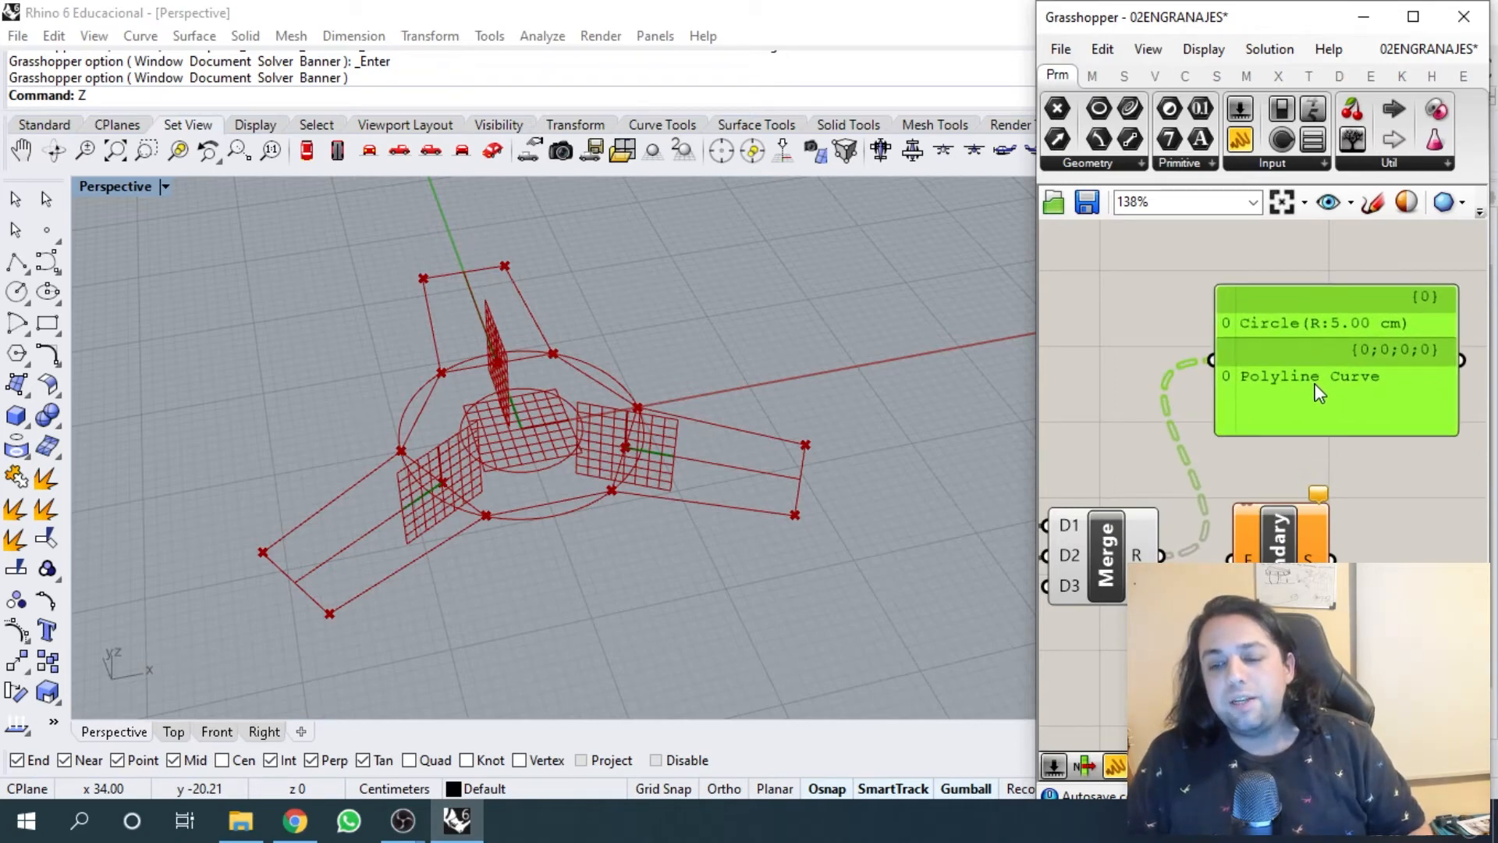
pyautogui.scroll(-2, 1314, 392)
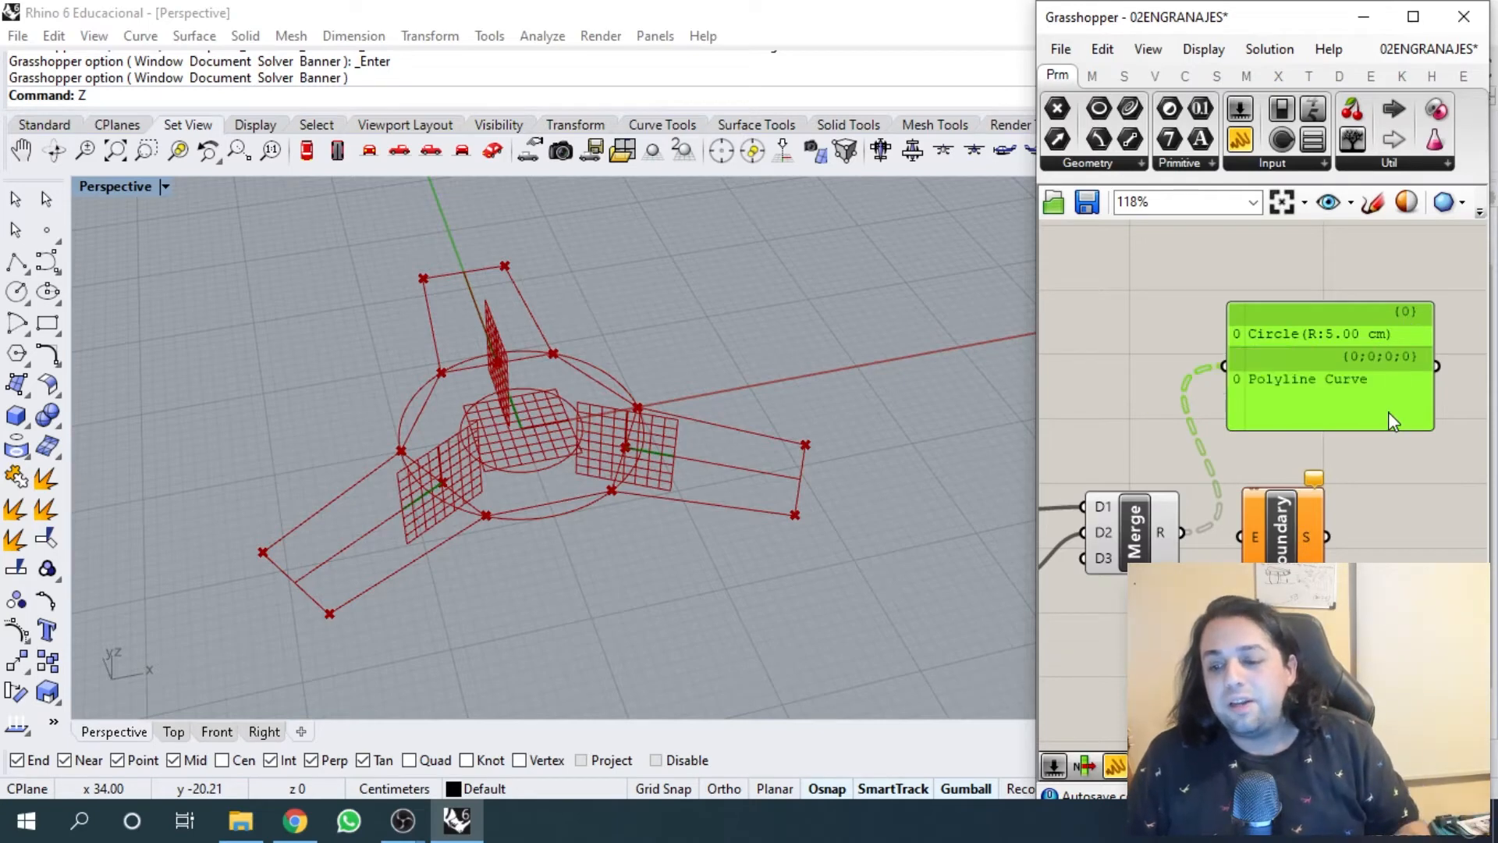
pyautogui.scroll(2, 1388, 414)
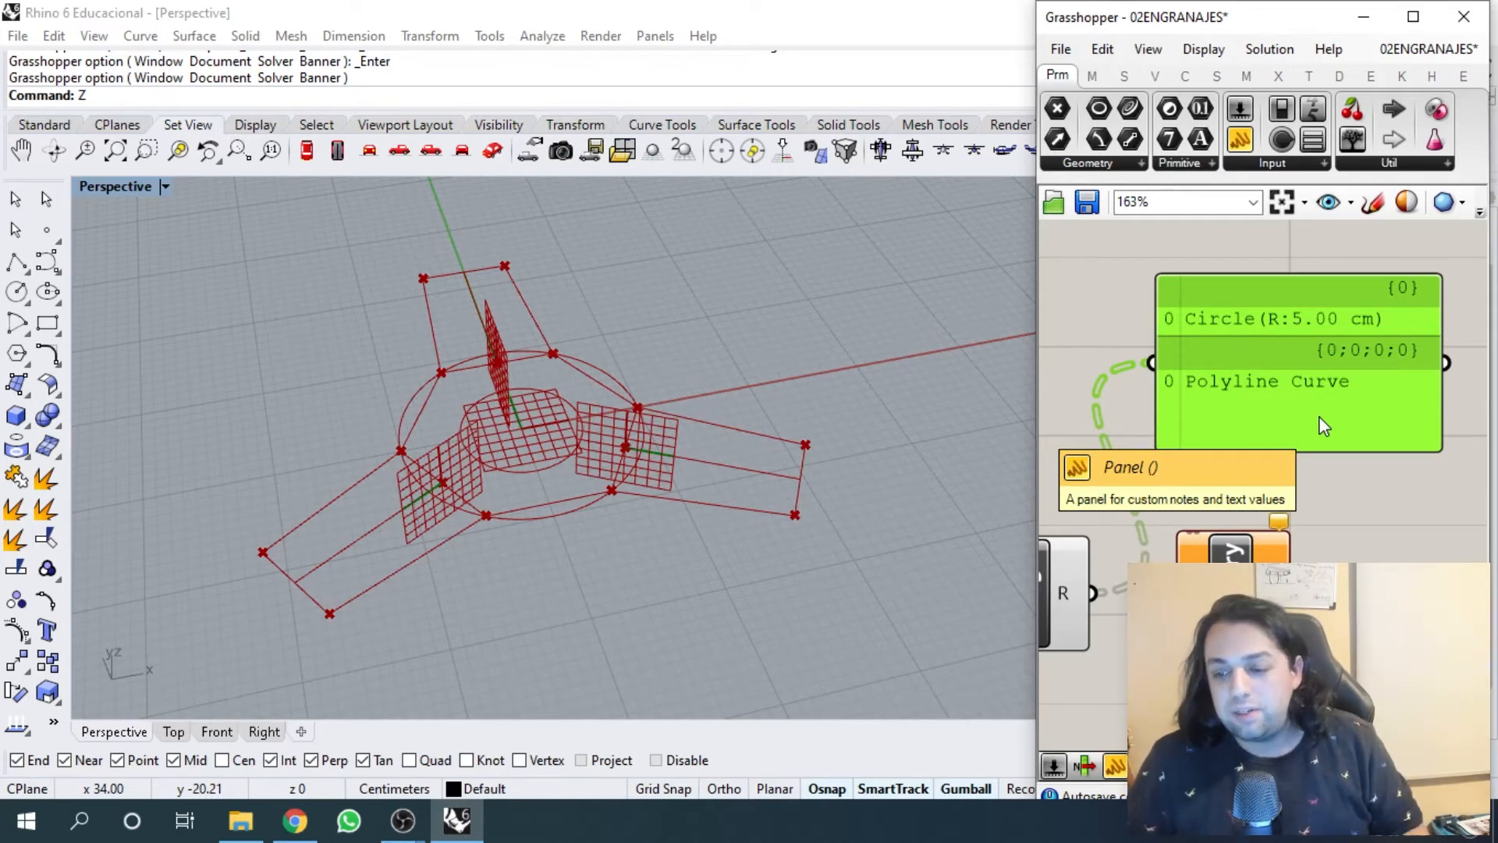
# - Connect the Merge's R output to the Boundary Surfaces' E input and inspect the generated surface in the viewport
pyautogui.scroll(-3, 1271, 387)
pyautogui.scroll(1, 1187, 517)
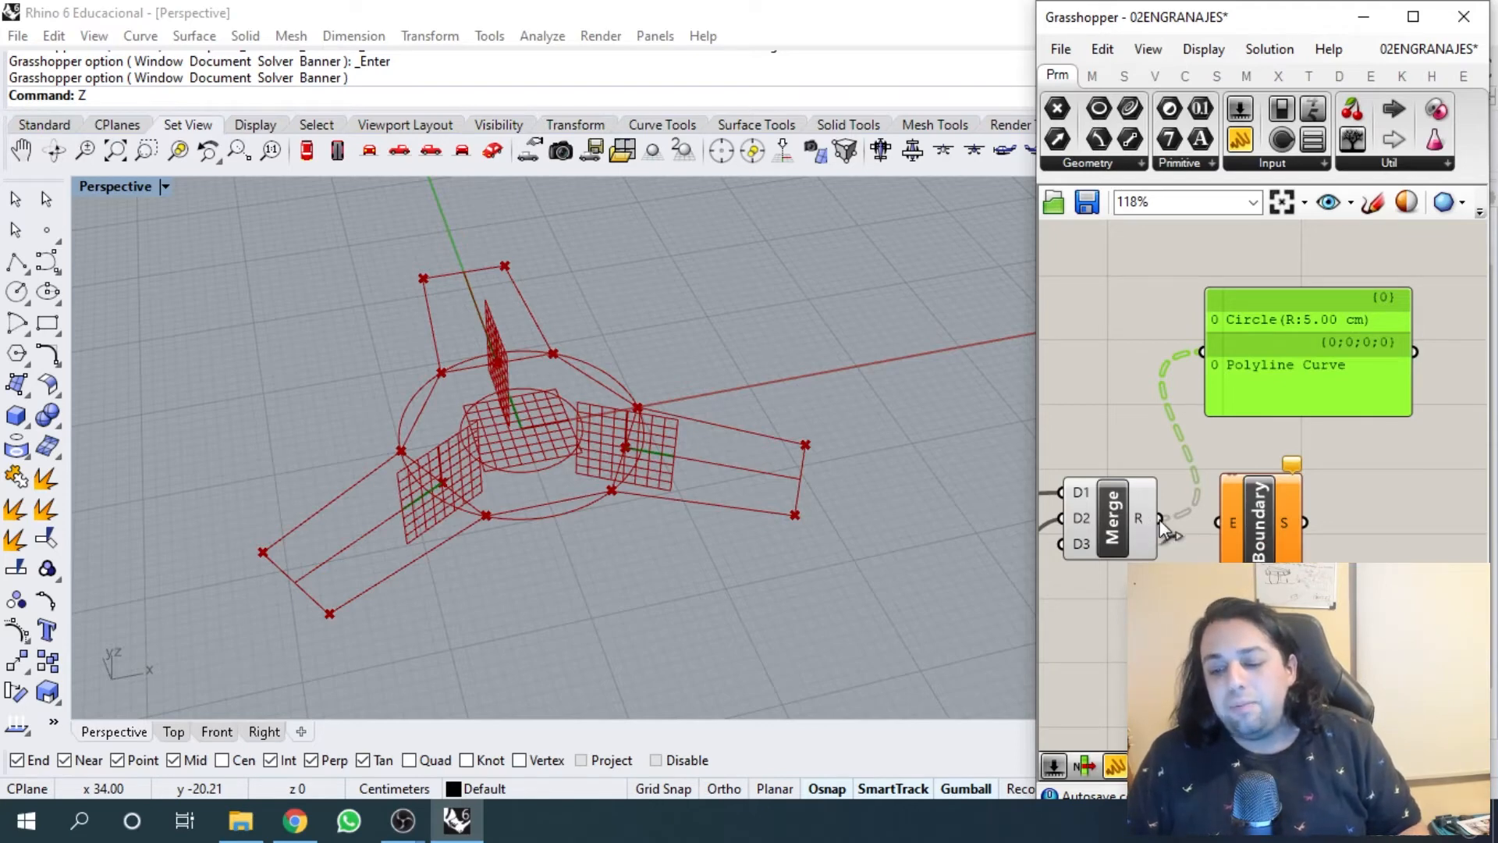
pyautogui.moveTo(1186, 547); pyautogui.dragTo(1217, 521)
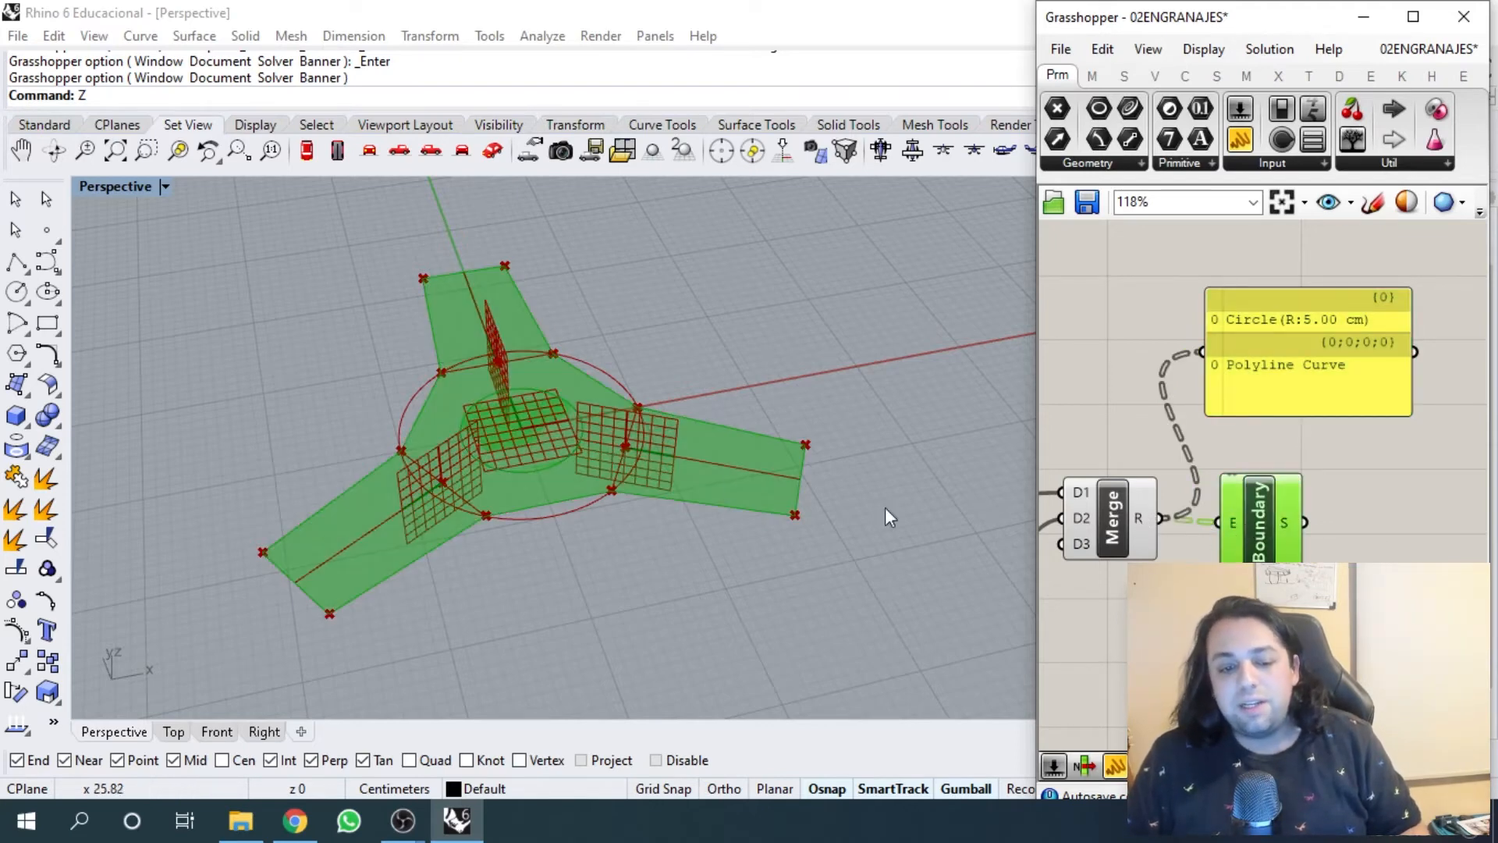
pyautogui.scroll(2, 512, 439)
pyautogui.moveTo(510, 438); pyautogui.dragTo(518, 395, button='right')
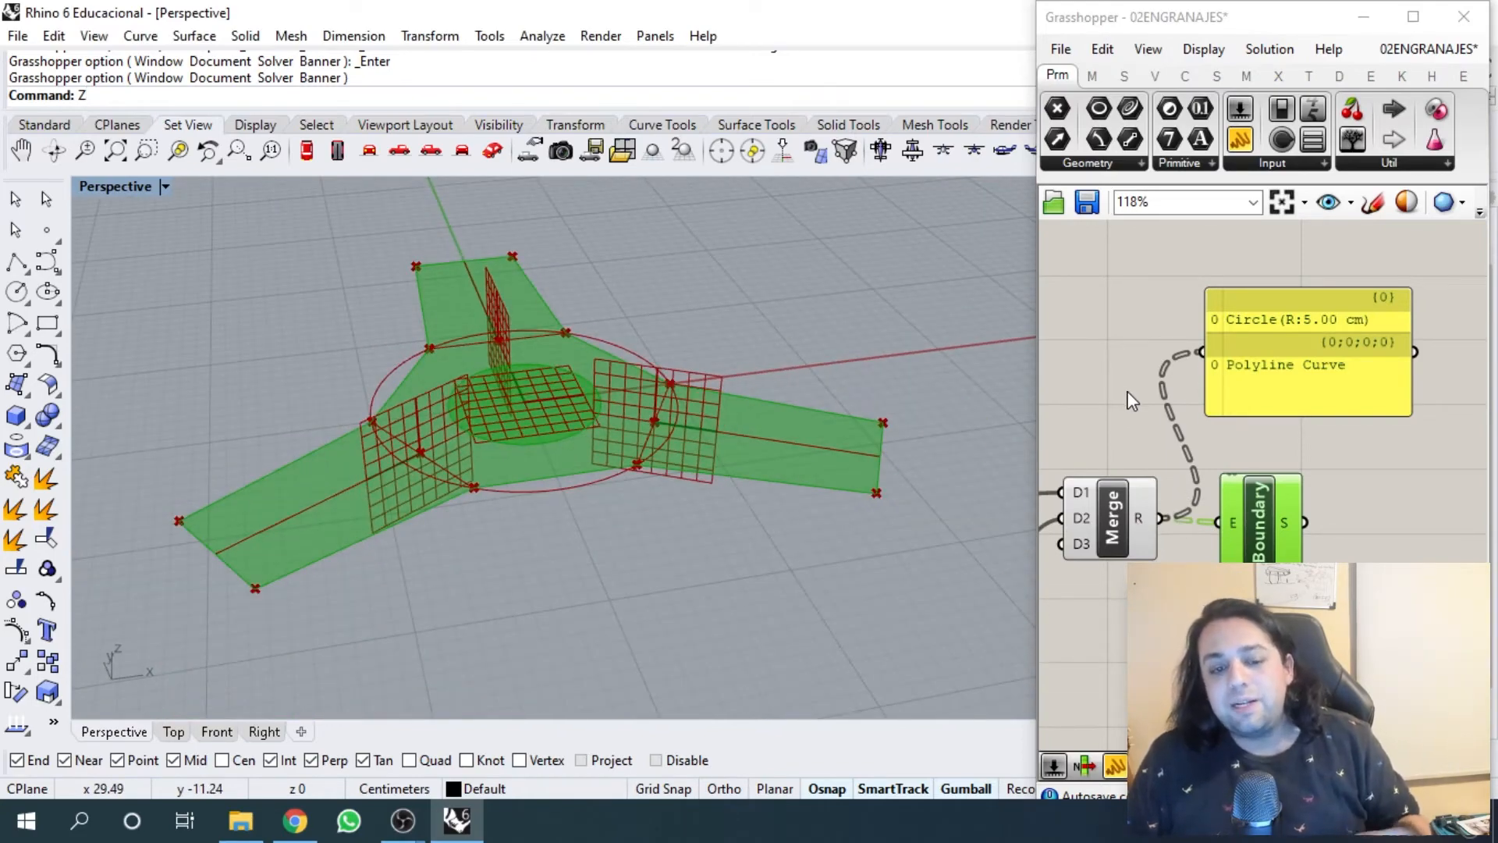
# - Flatten the Merge's R output and move the Boundary Surfaces component slightly away from it, checking the central hole in the surface
pyautogui.scroll(3, 1168, 493)
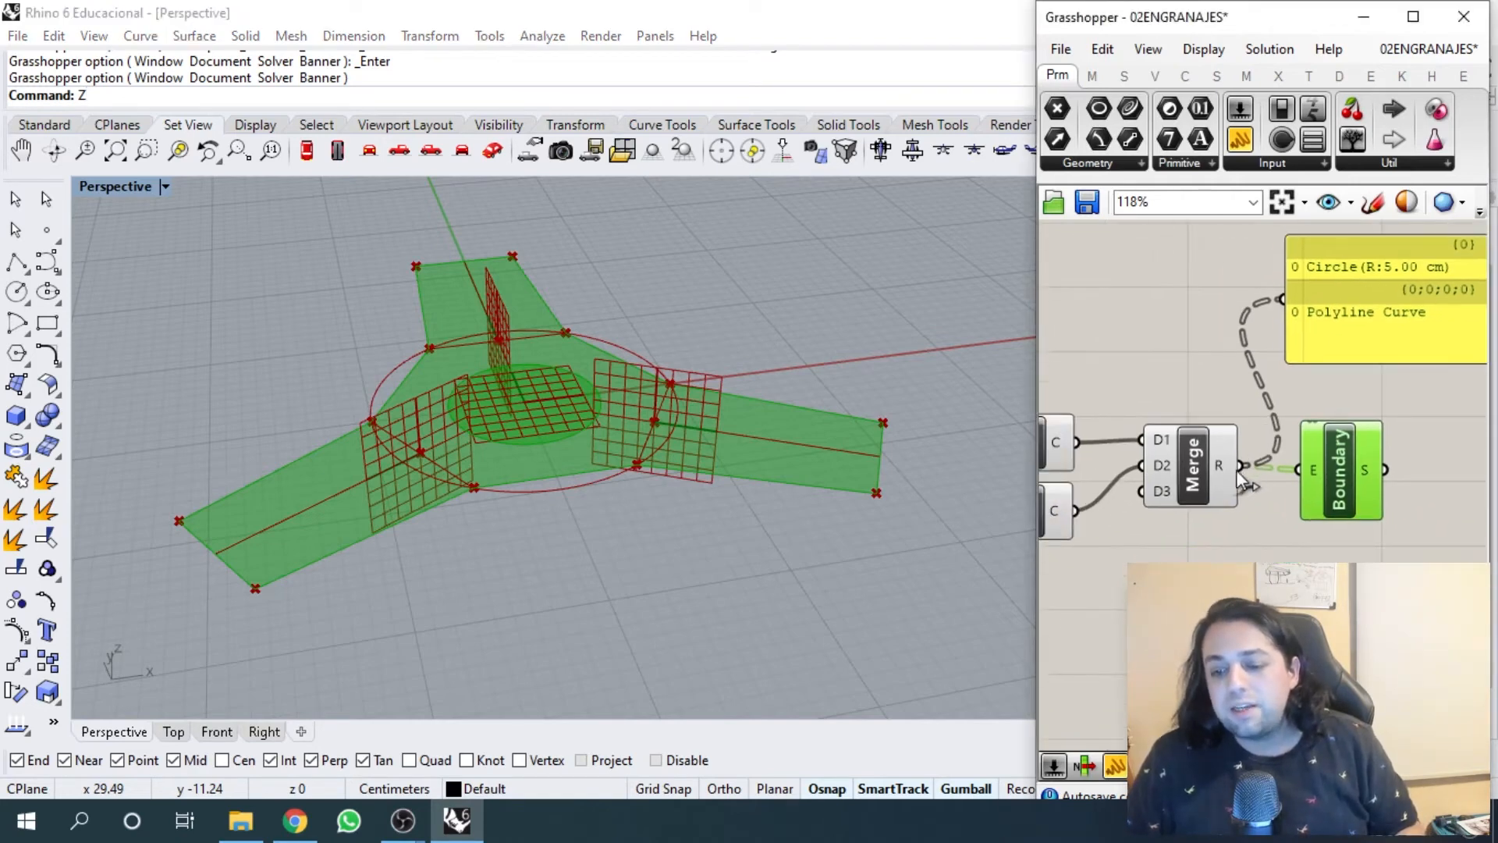
pyautogui.rightClick(1218, 471)
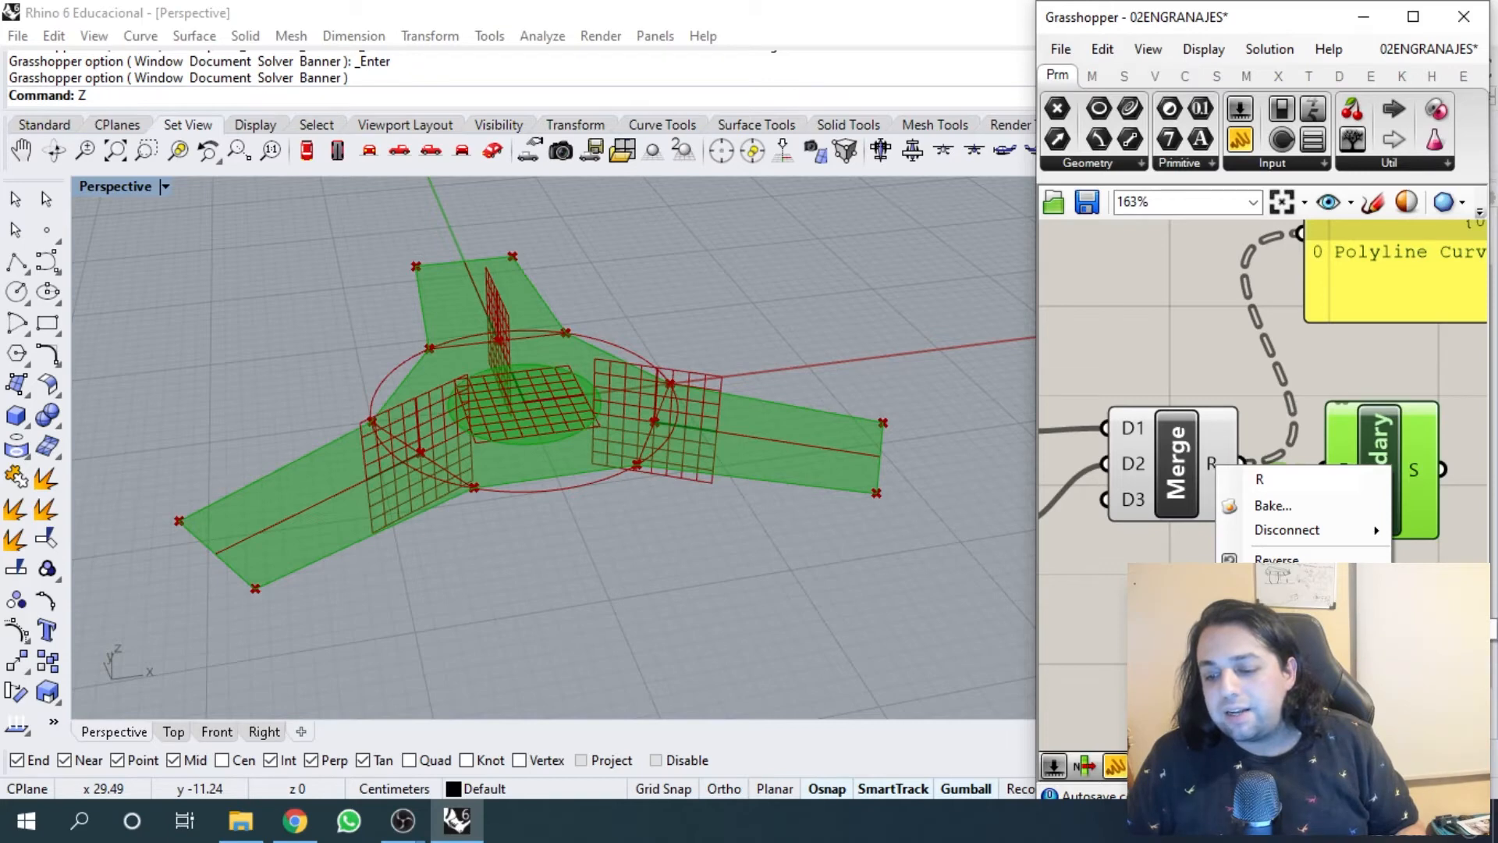
pyautogui.click(1286, 586)
pyautogui.scroll(-3, 1232, 373)
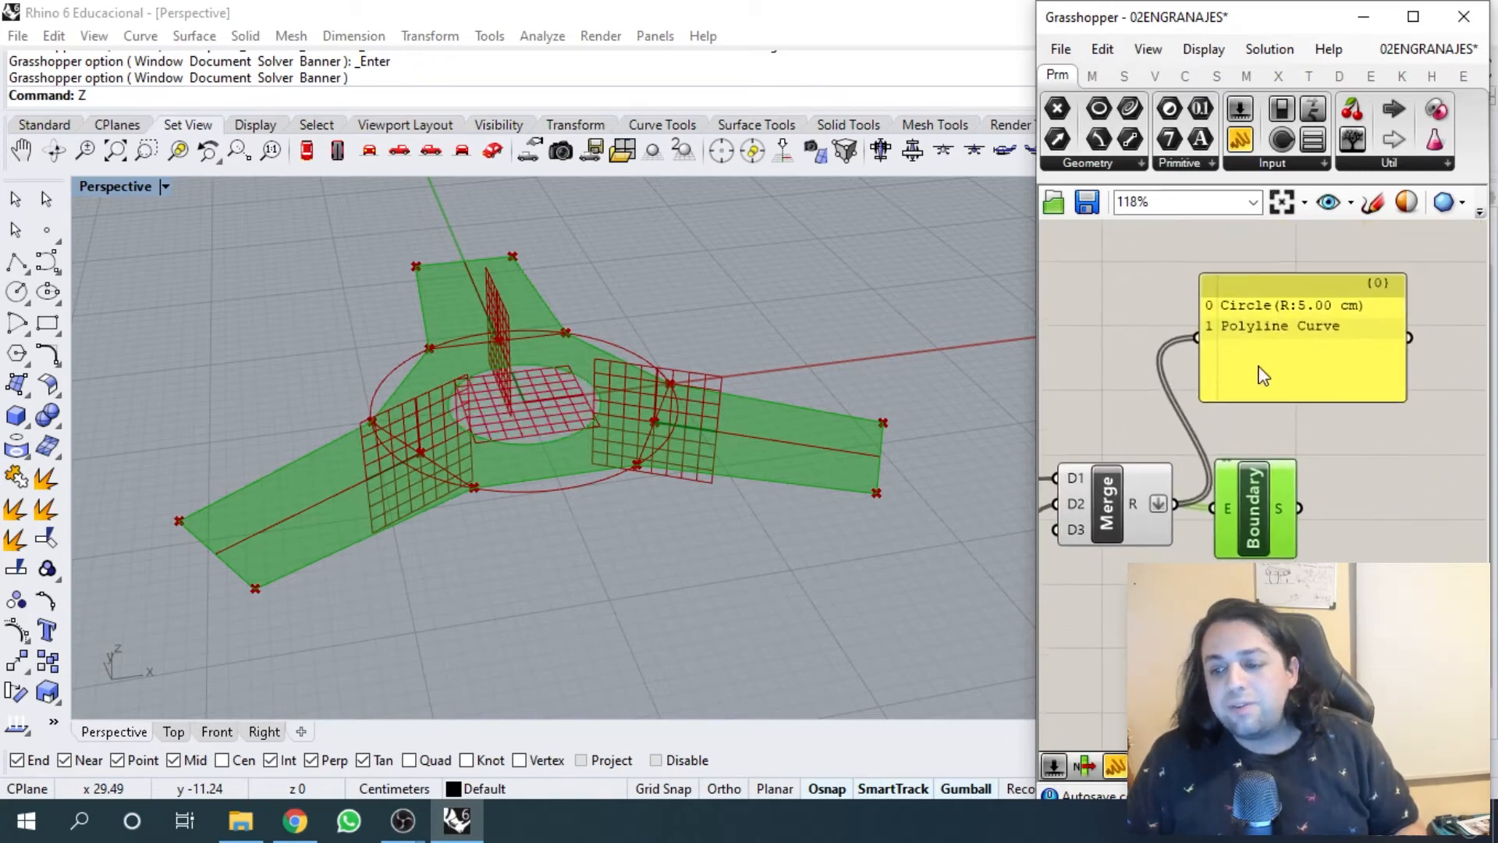
pyautogui.click(1229, 437)
pyautogui.moveTo(1228, 505); pyautogui.dragTo(1321, 517)
pyautogui.moveTo(905, 437)
pyautogui.mouseDown(button='right')
pyautogui.moveTo(876, 414)
pyautogui.moveTo(897, 430)
pyautogui.mouseUp(button='right')
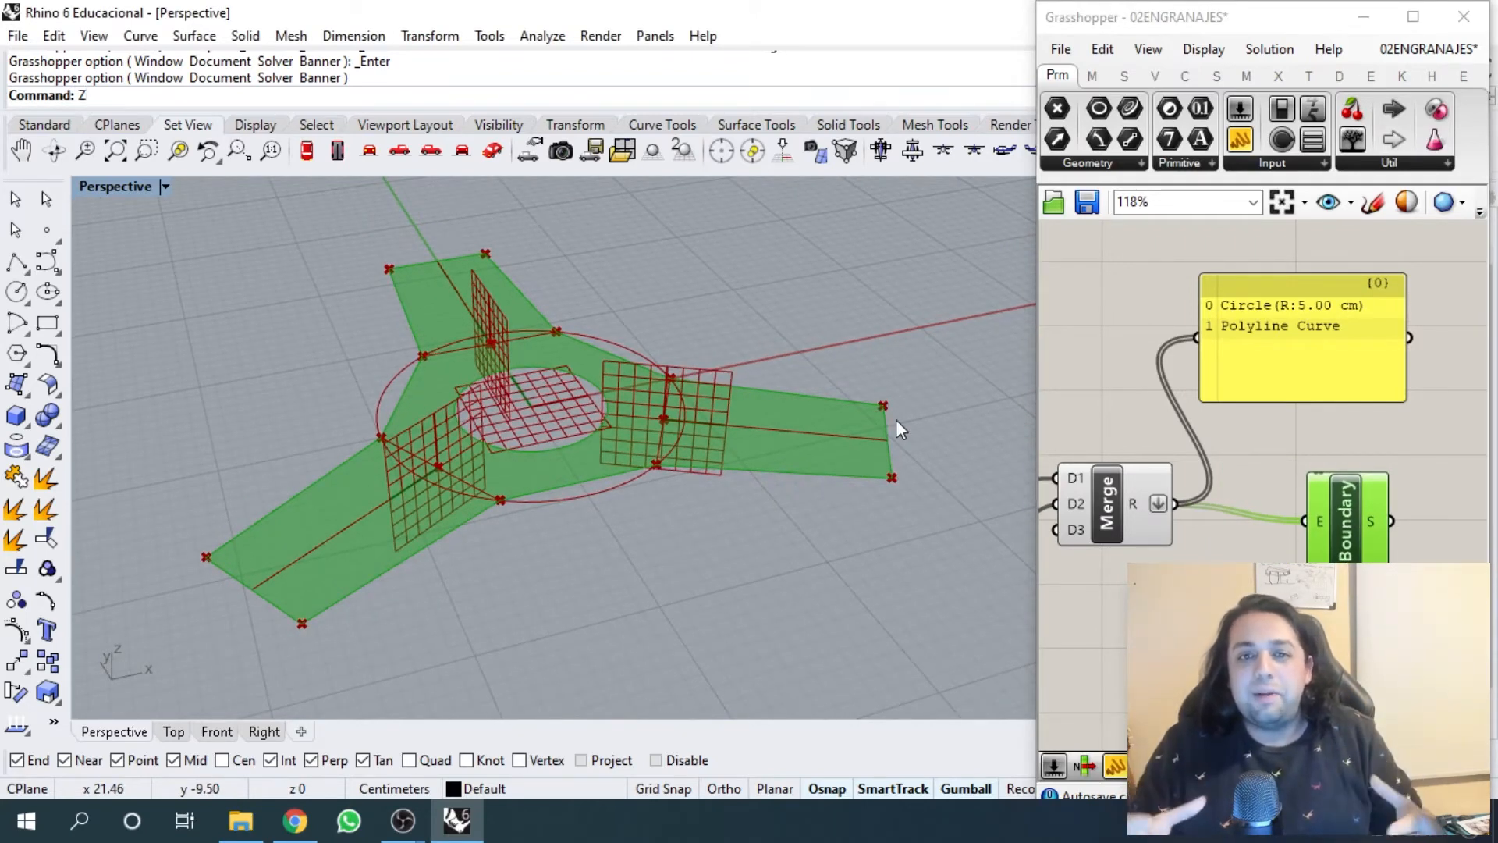
pyautogui.moveTo(654, 366); pyautogui.dragTo(533, 416, button='right')
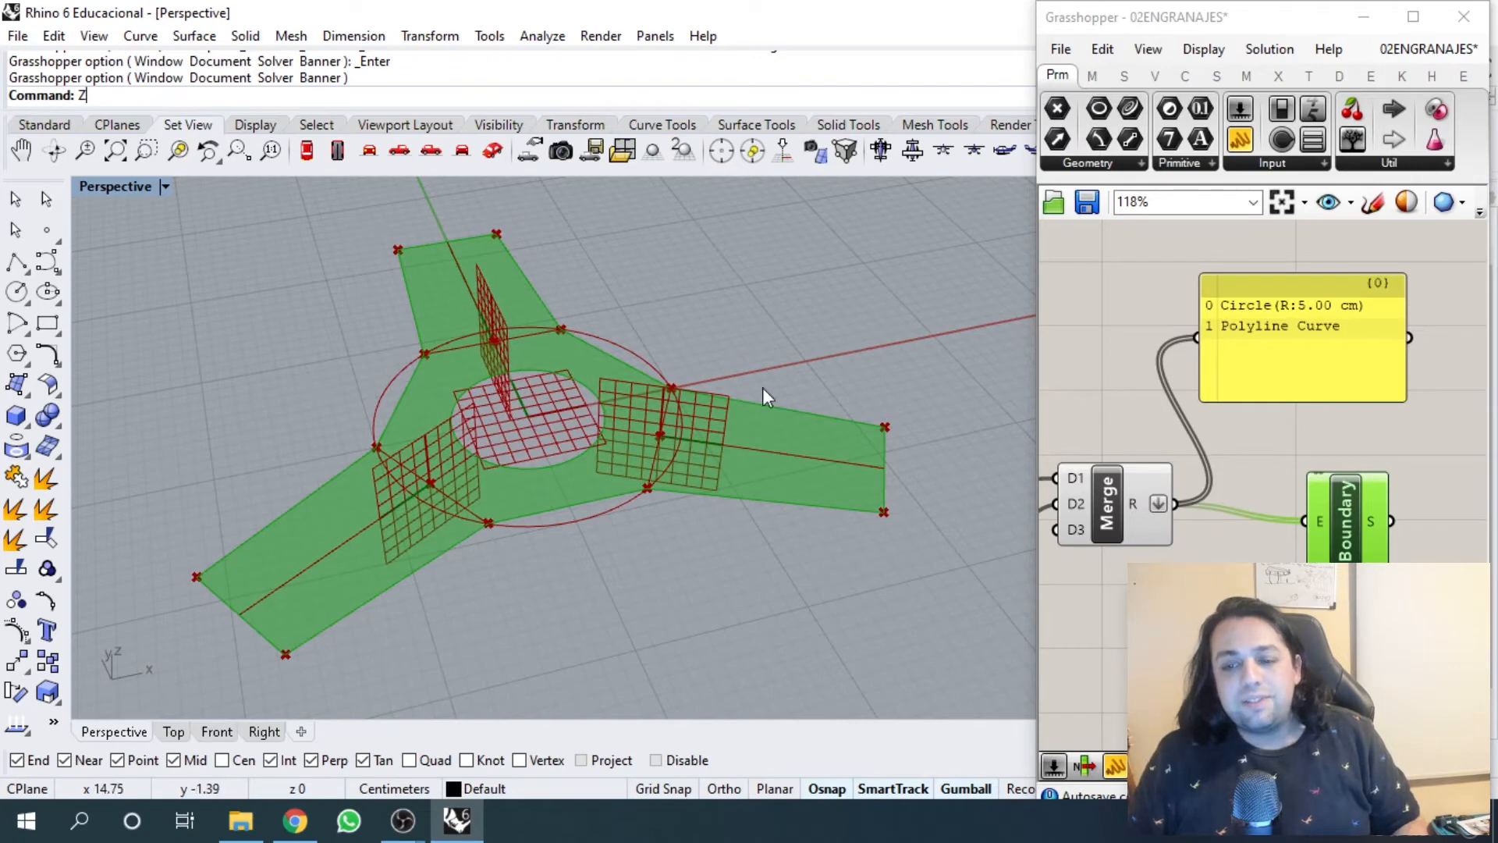
# - Add an Extrude component after Boundary Surfaces and connect the surface's S output to its B input
pyautogui.scroll(-3, 1214, 481)
pyautogui.moveTo(1276, 494); pyautogui.dragTo(1283, 484)
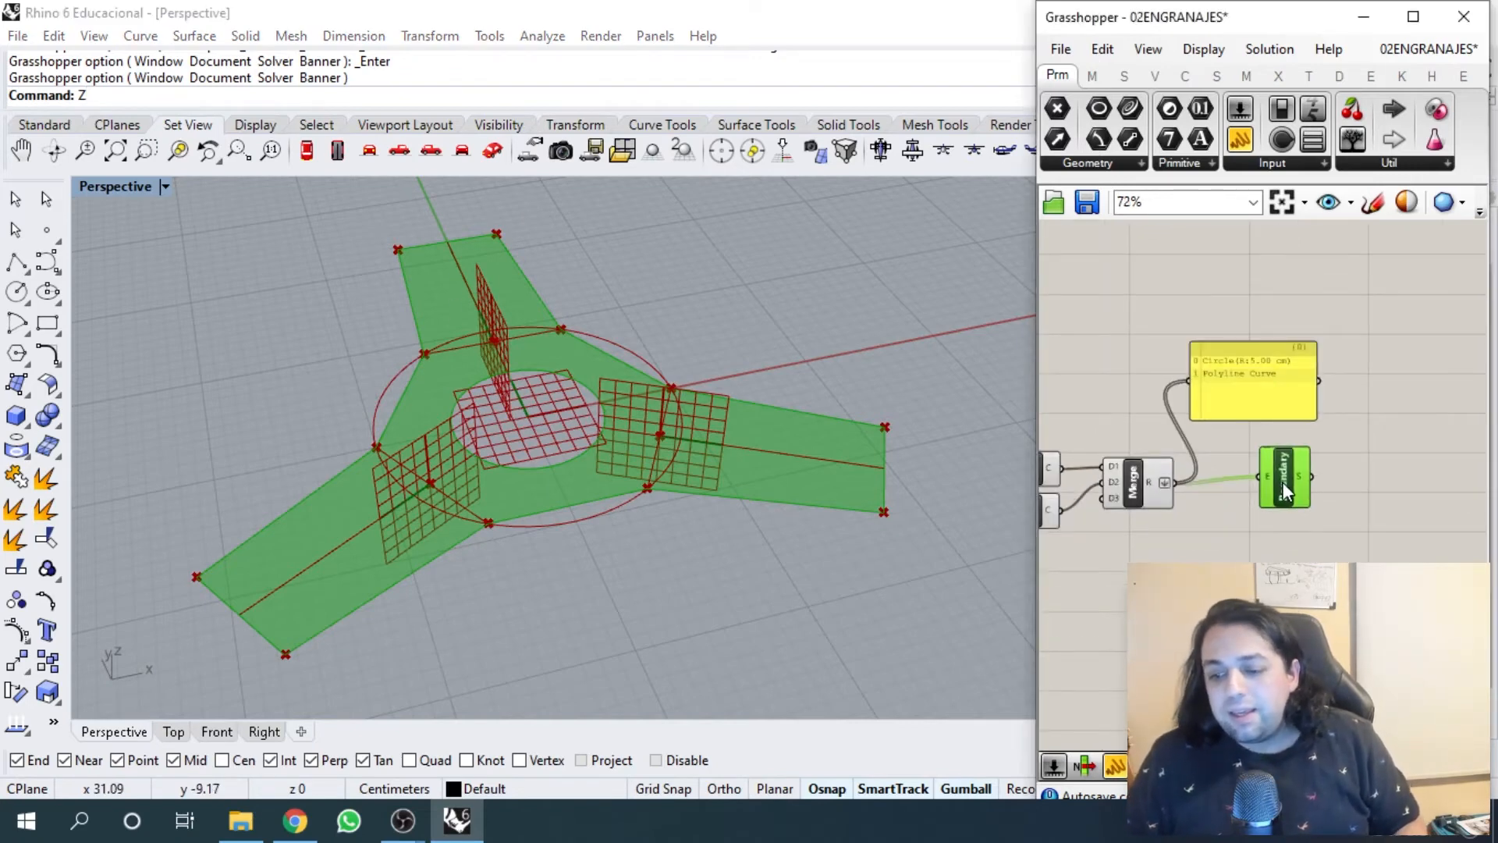
pyautogui.moveTo(1286, 490); pyautogui.dragTo(1262, 456, button='right')
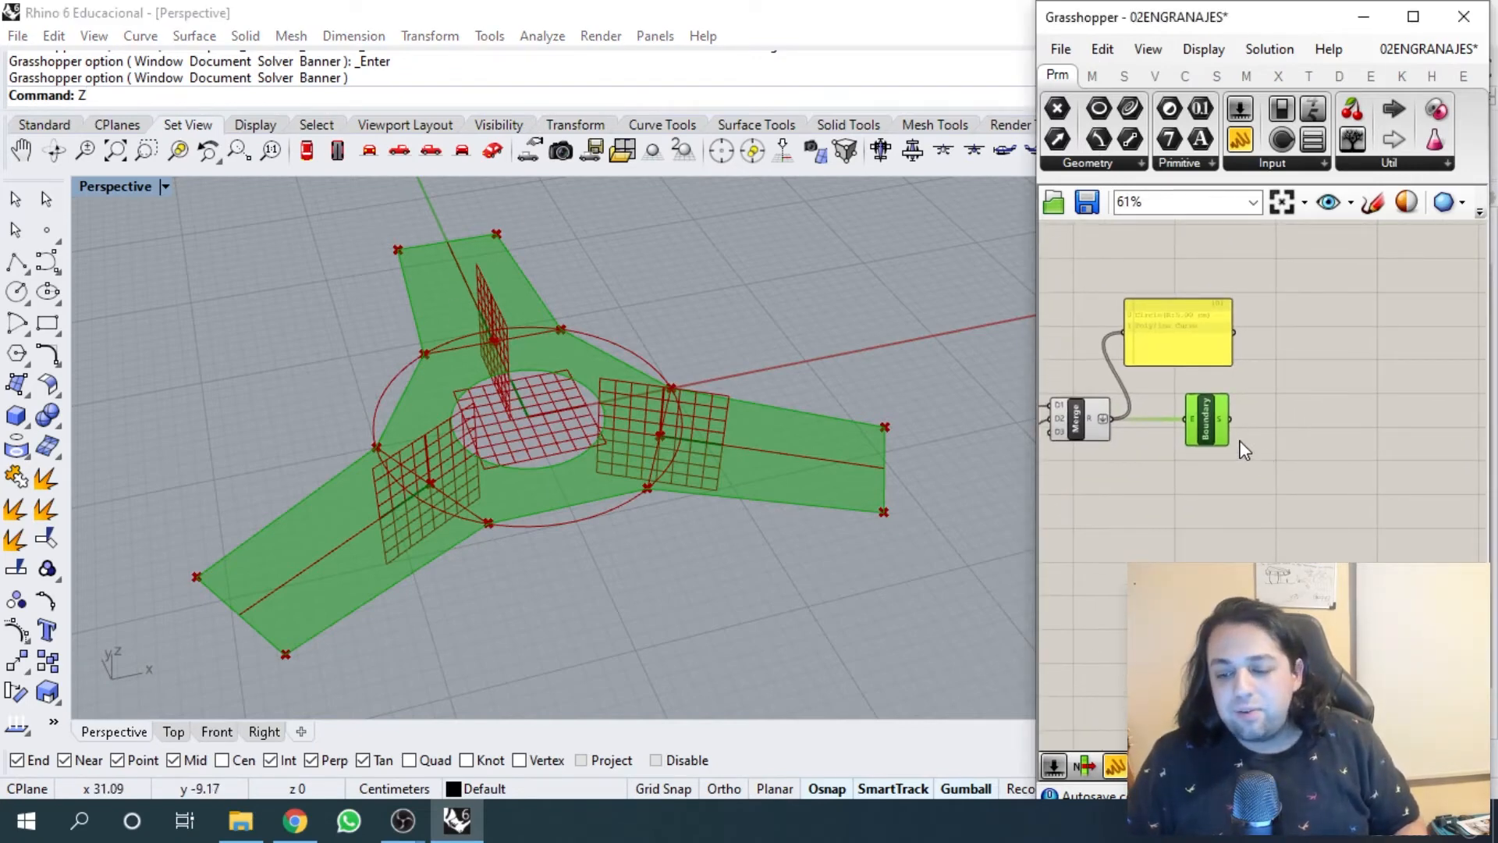
pyautogui.scroll(1, 1214, 461)
pyautogui.scroll(2, 1215, 462)
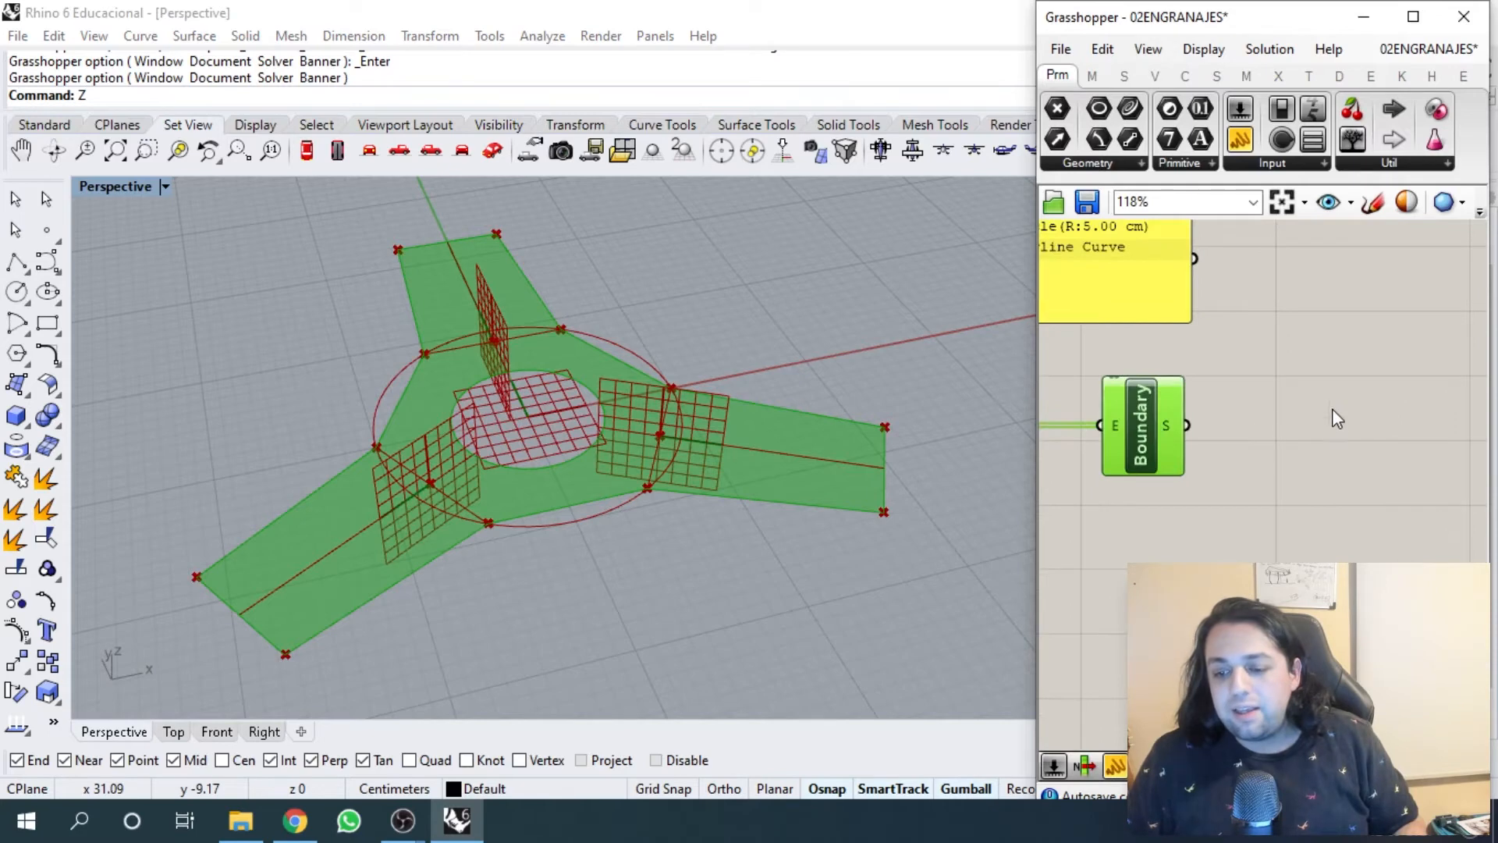
pyautogui.doubleClick(1295, 431)
pyautogui.write('extr')
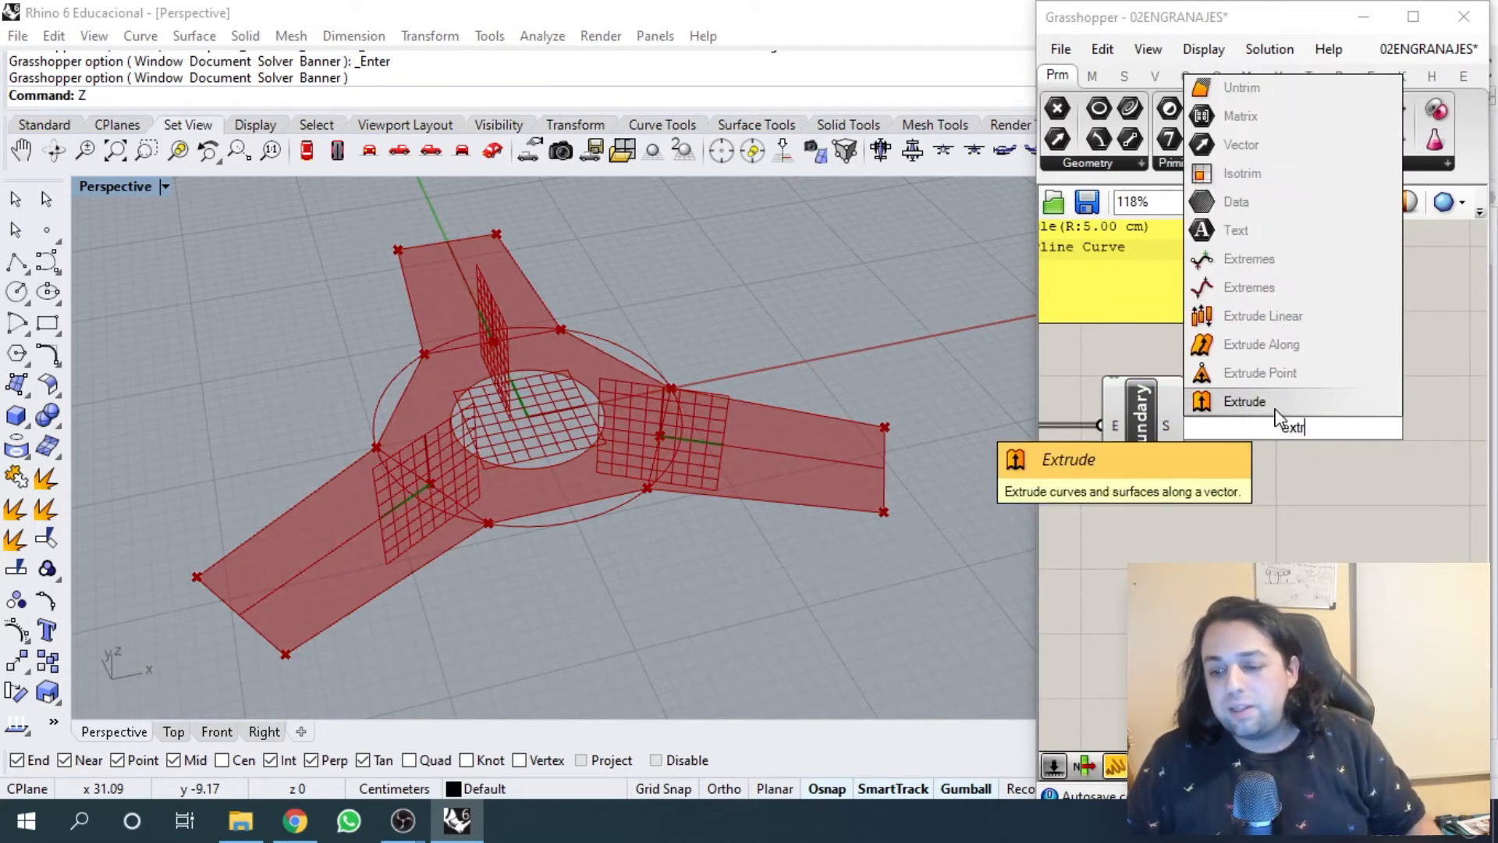
pyautogui.press('Return')
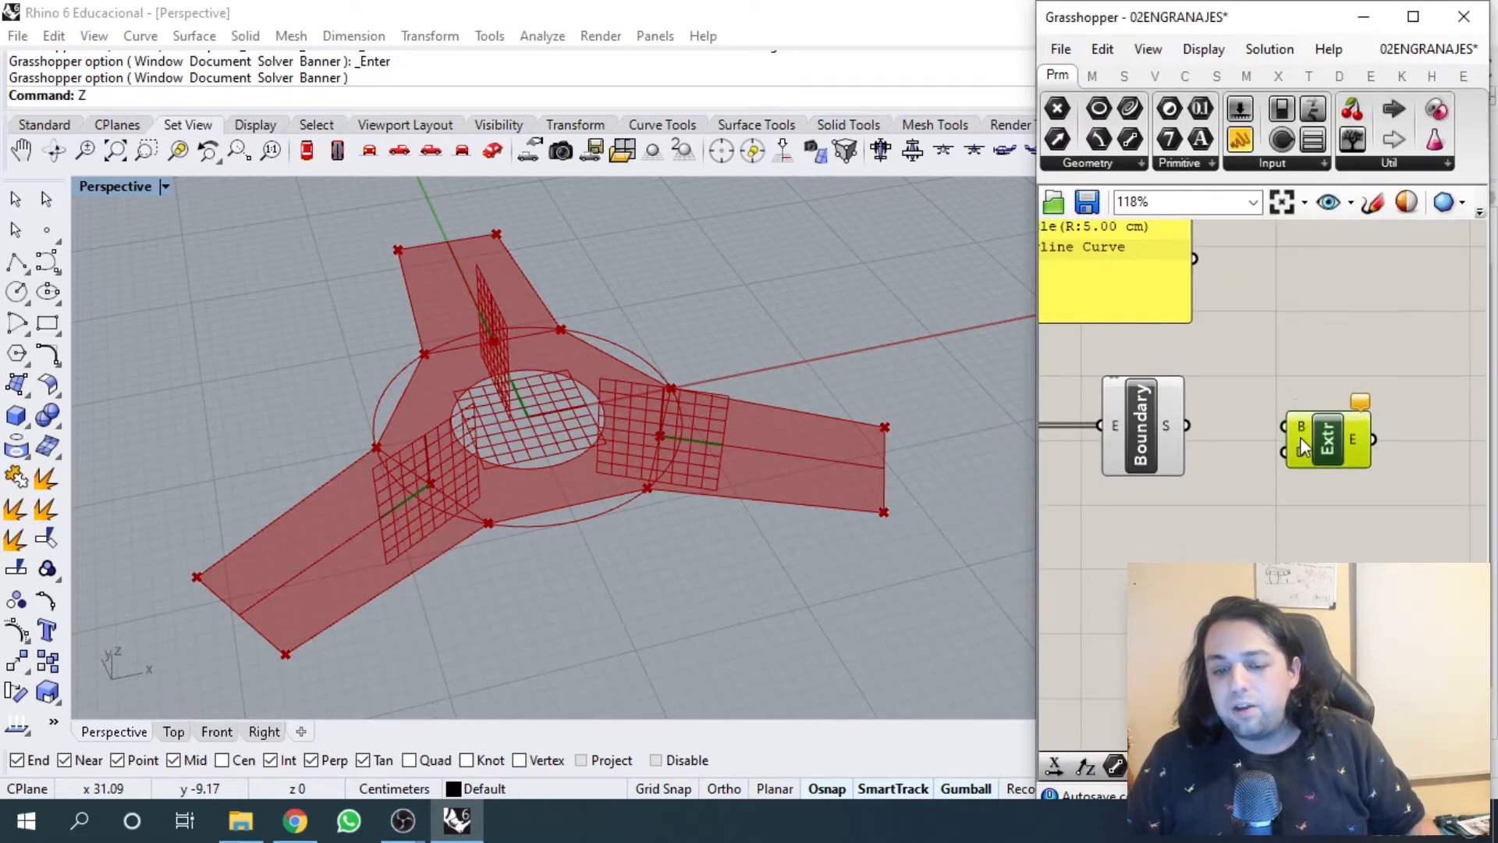
pyautogui.moveTo(1184, 422); pyautogui.dragTo(1282, 427)
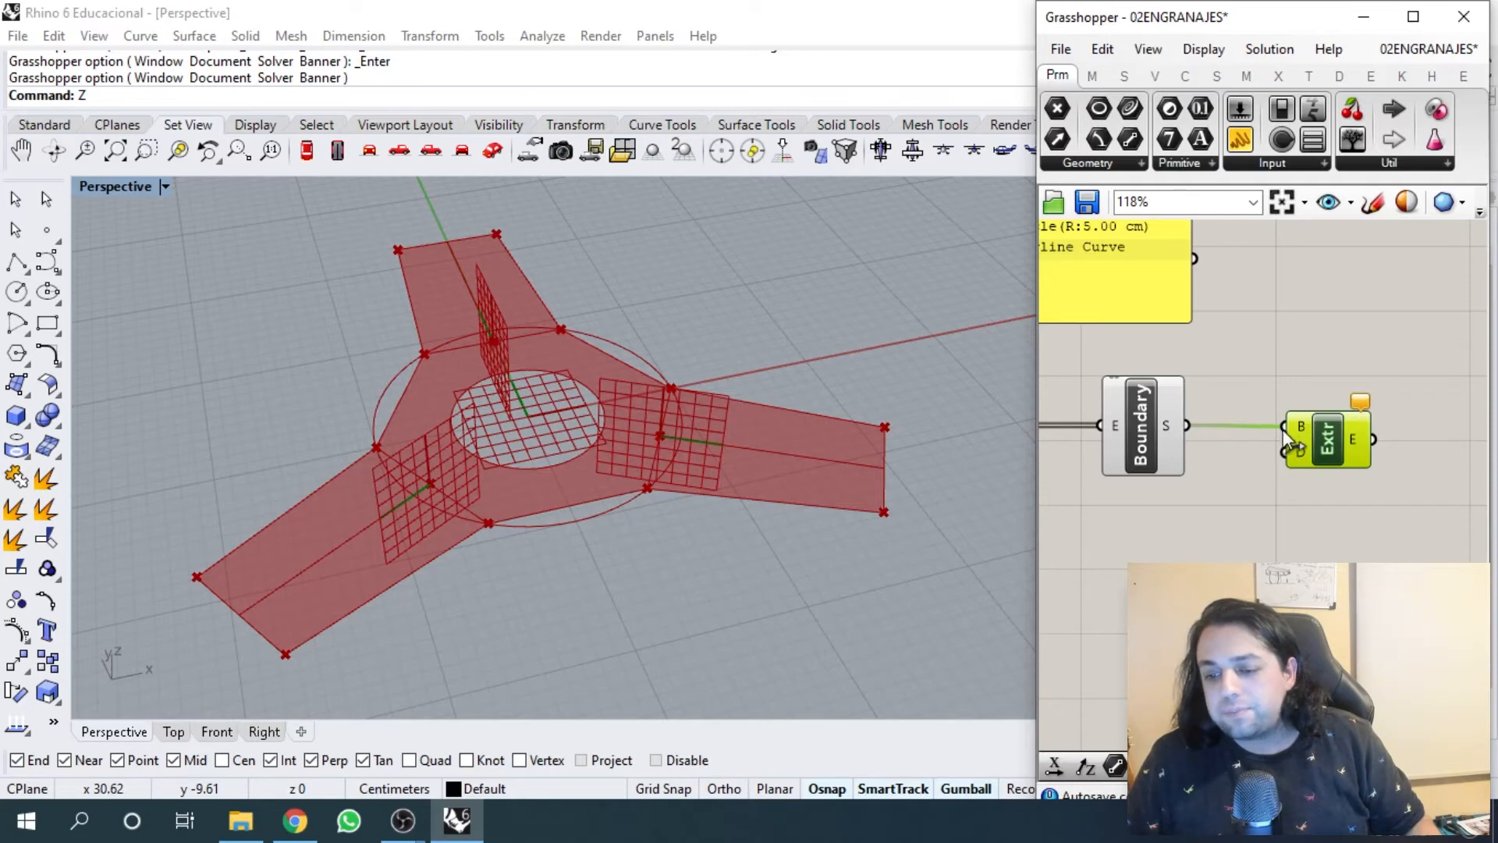
pyautogui.moveTo(1296, 433)
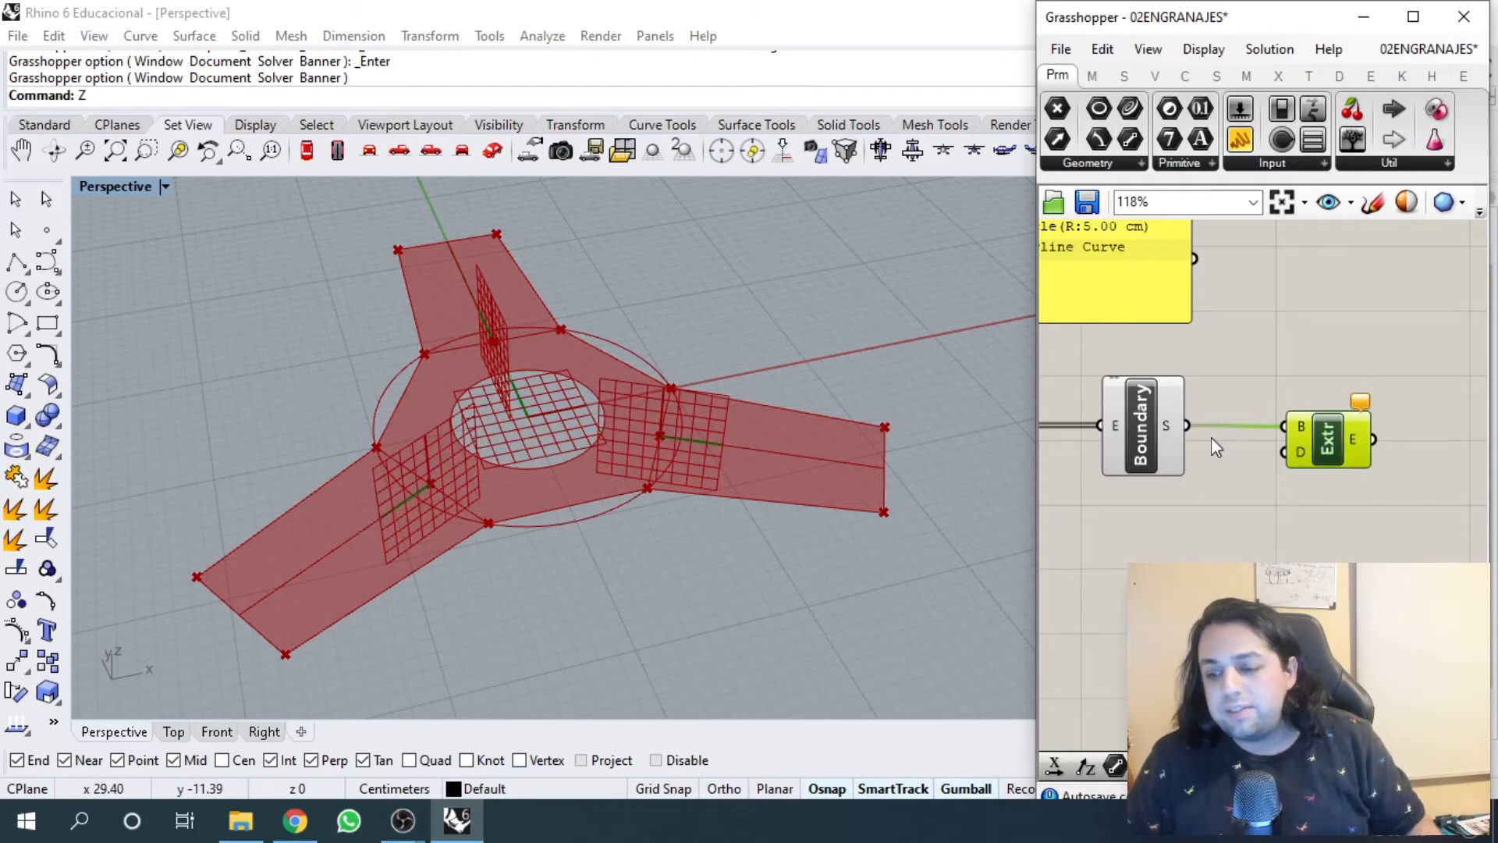
# - Add a Unit Z component below Boundary Surfaces and connect its V output to the Extrude's D input
pyautogui.scroll(-3, 1337, 414)
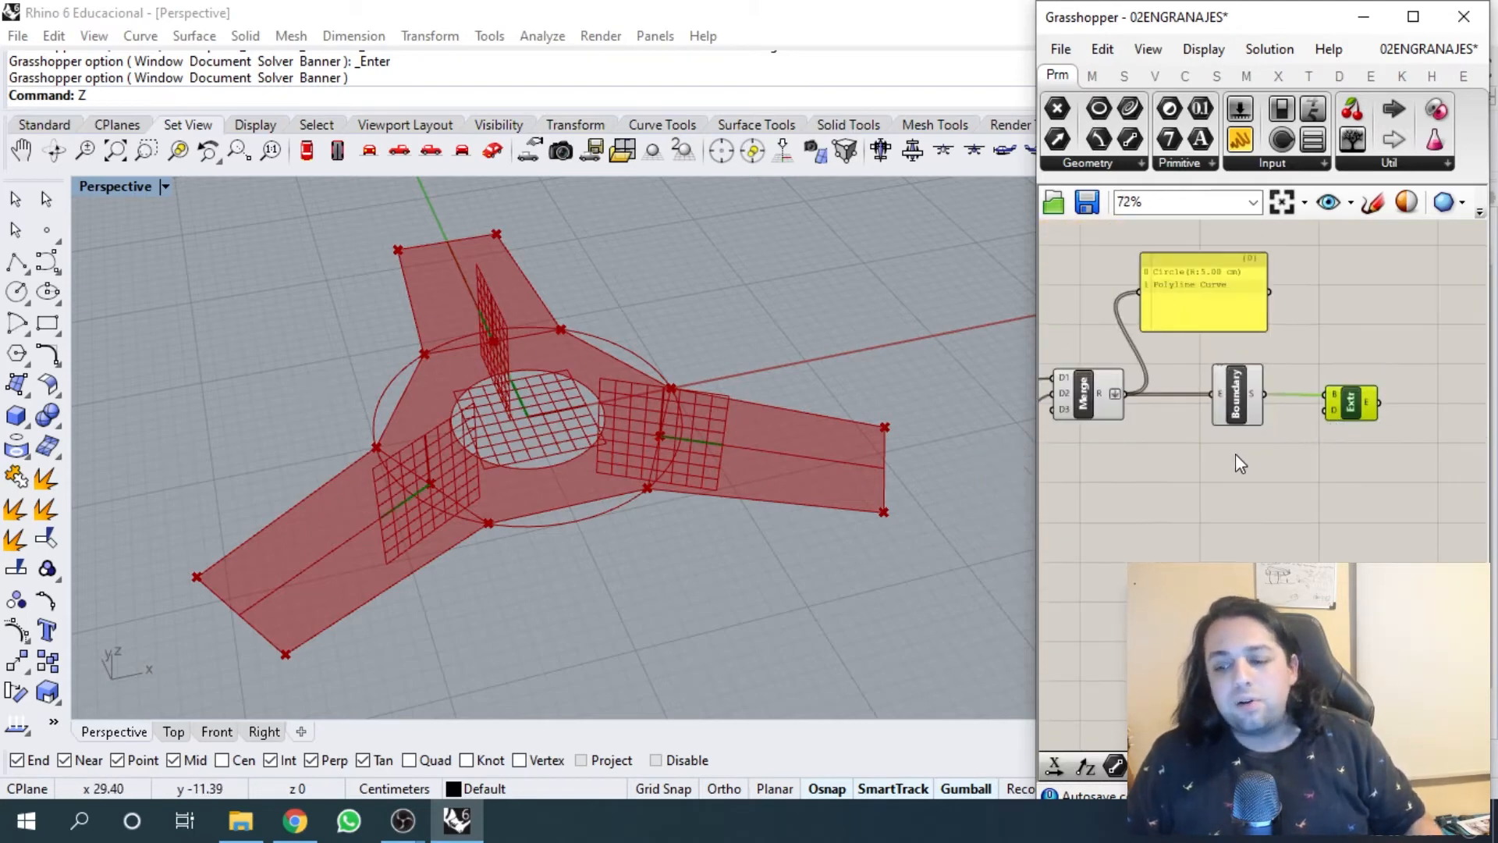
pyautogui.scroll(2, 1236, 455)
pyautogui.click(1284, 450)
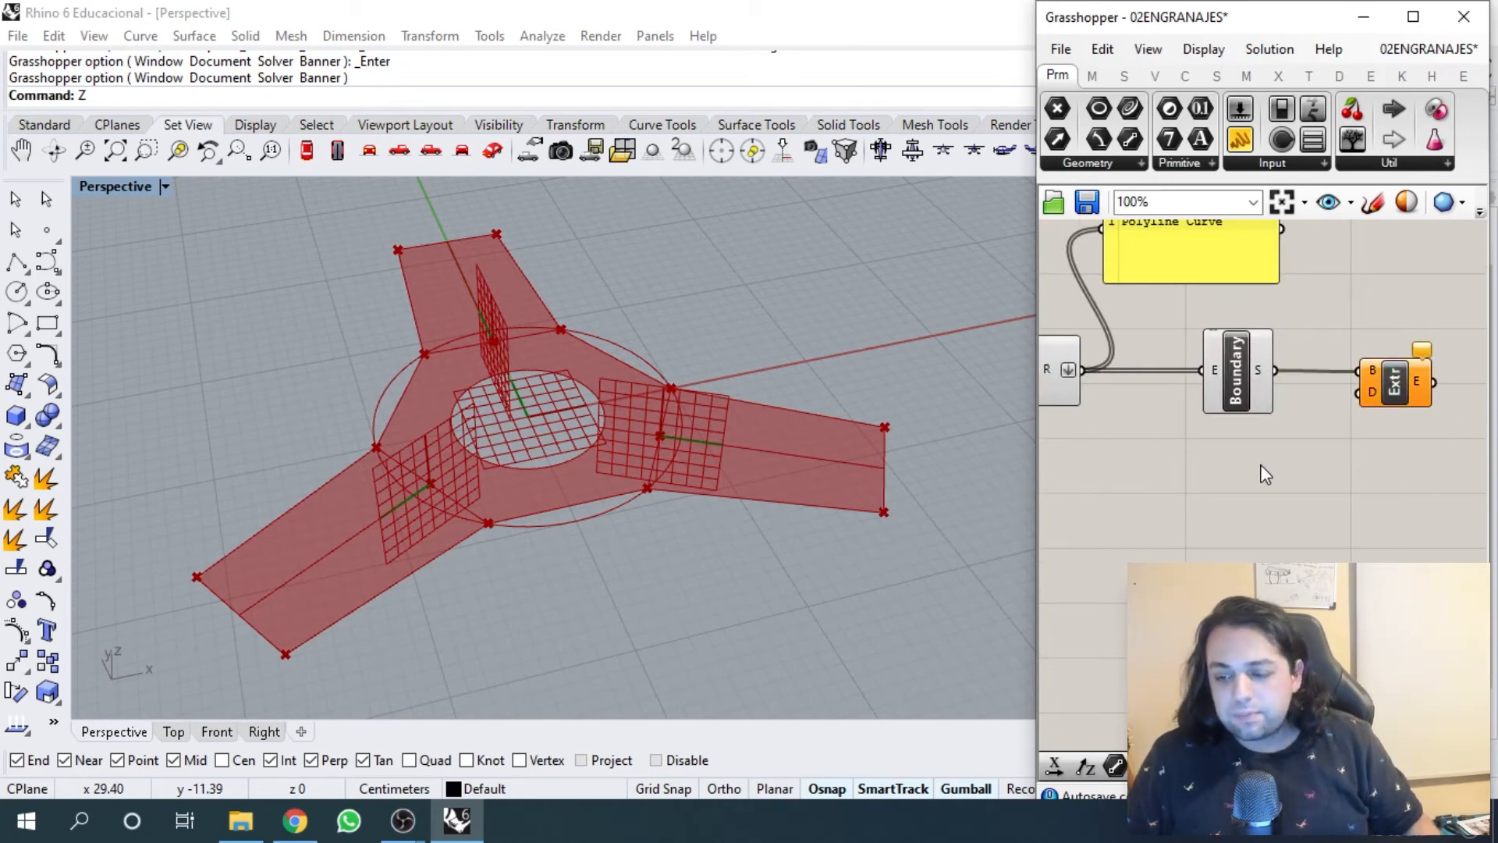
pyautogui.doubleClick(1266, 475)
pyautogui.write('z')
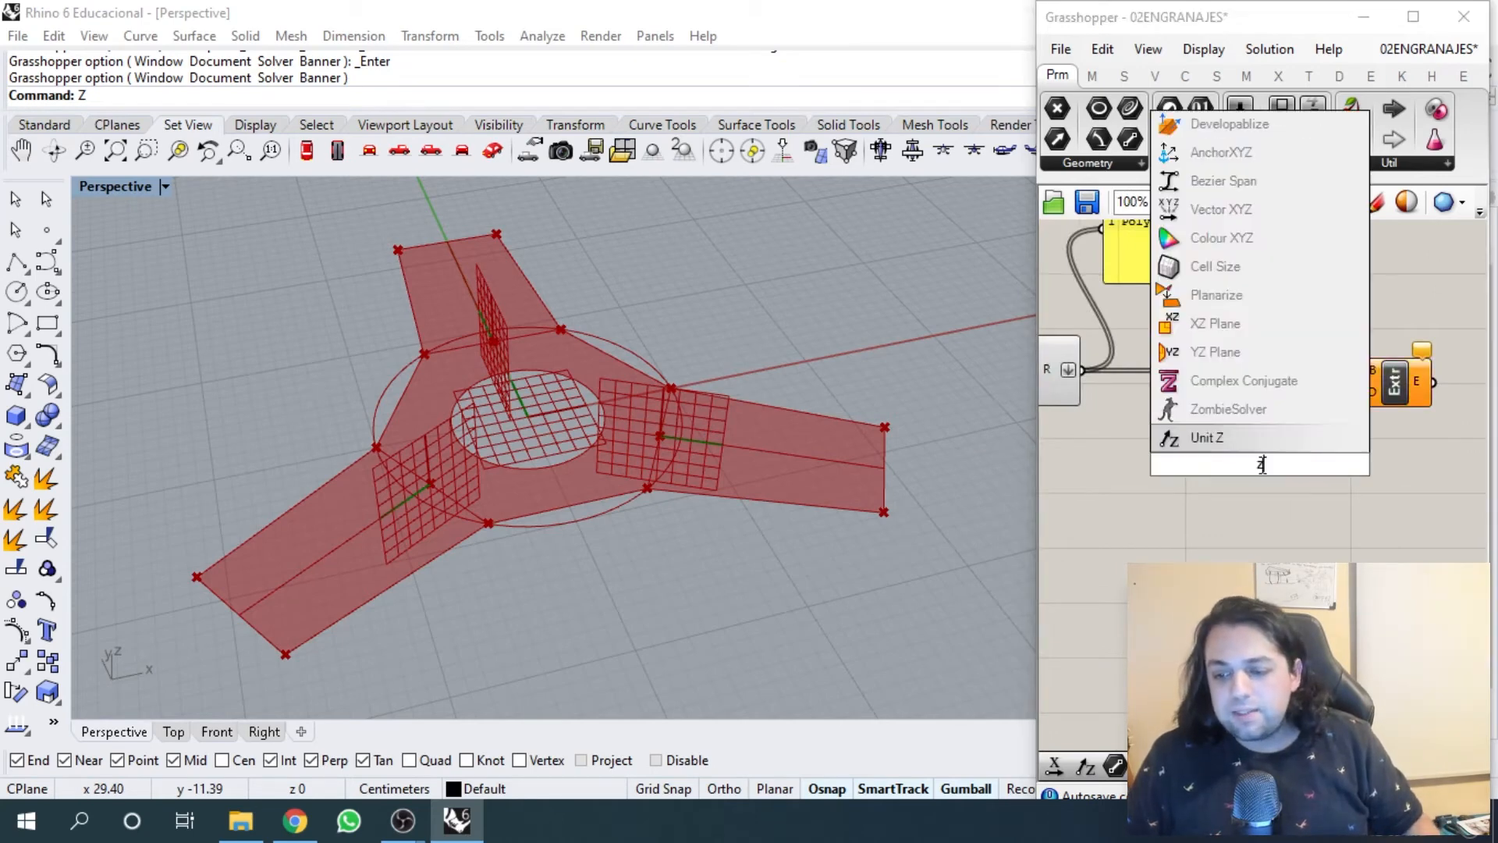
pyautogui.click(1227, 439)
pyautogui.moveTo(1297, 465); pyautogui.dragTo(1361, 392)
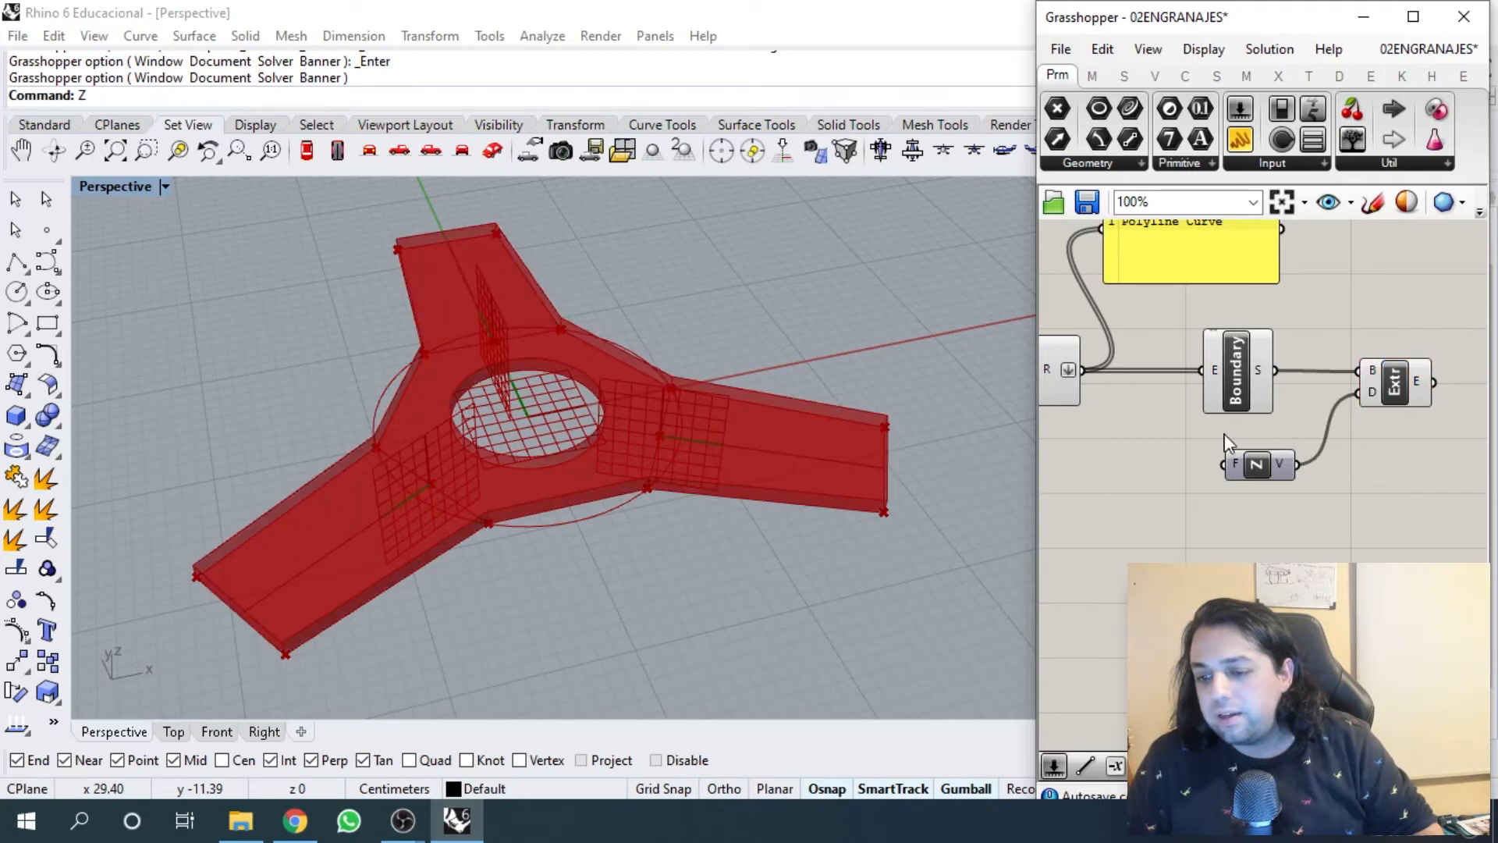
pyautogui.moveTo(1223, 435); pyautogui.dragTo(1278, 432, button='right')
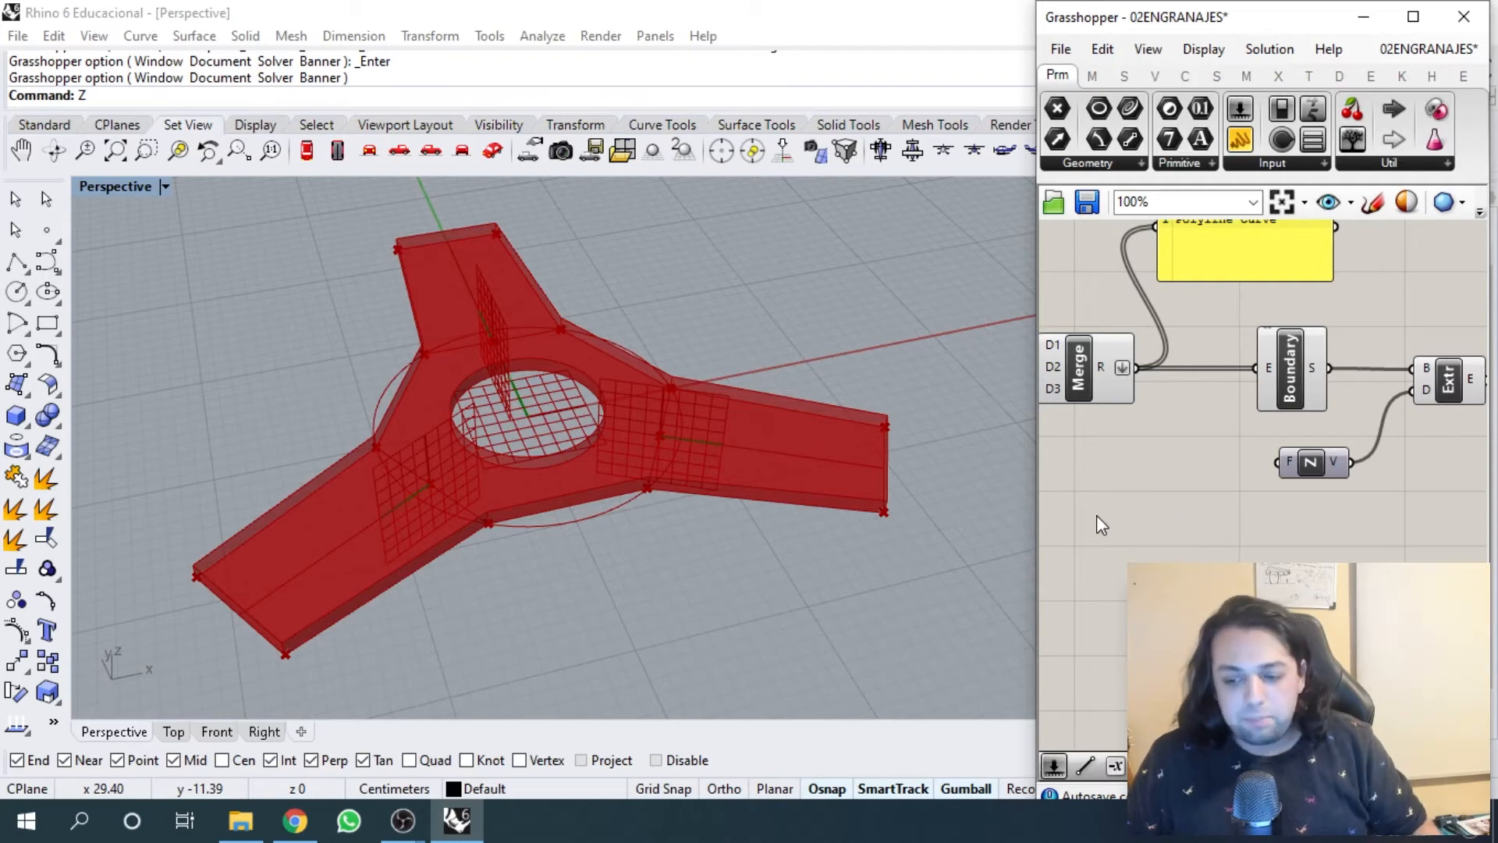
# - Add a number slider with value 6, connect it to the Unit Z's F input and test the extrusion height with it
pyautogui.doubleClick(1114, 499)
pyautogui.write('6')
pyautogui.press('Return')
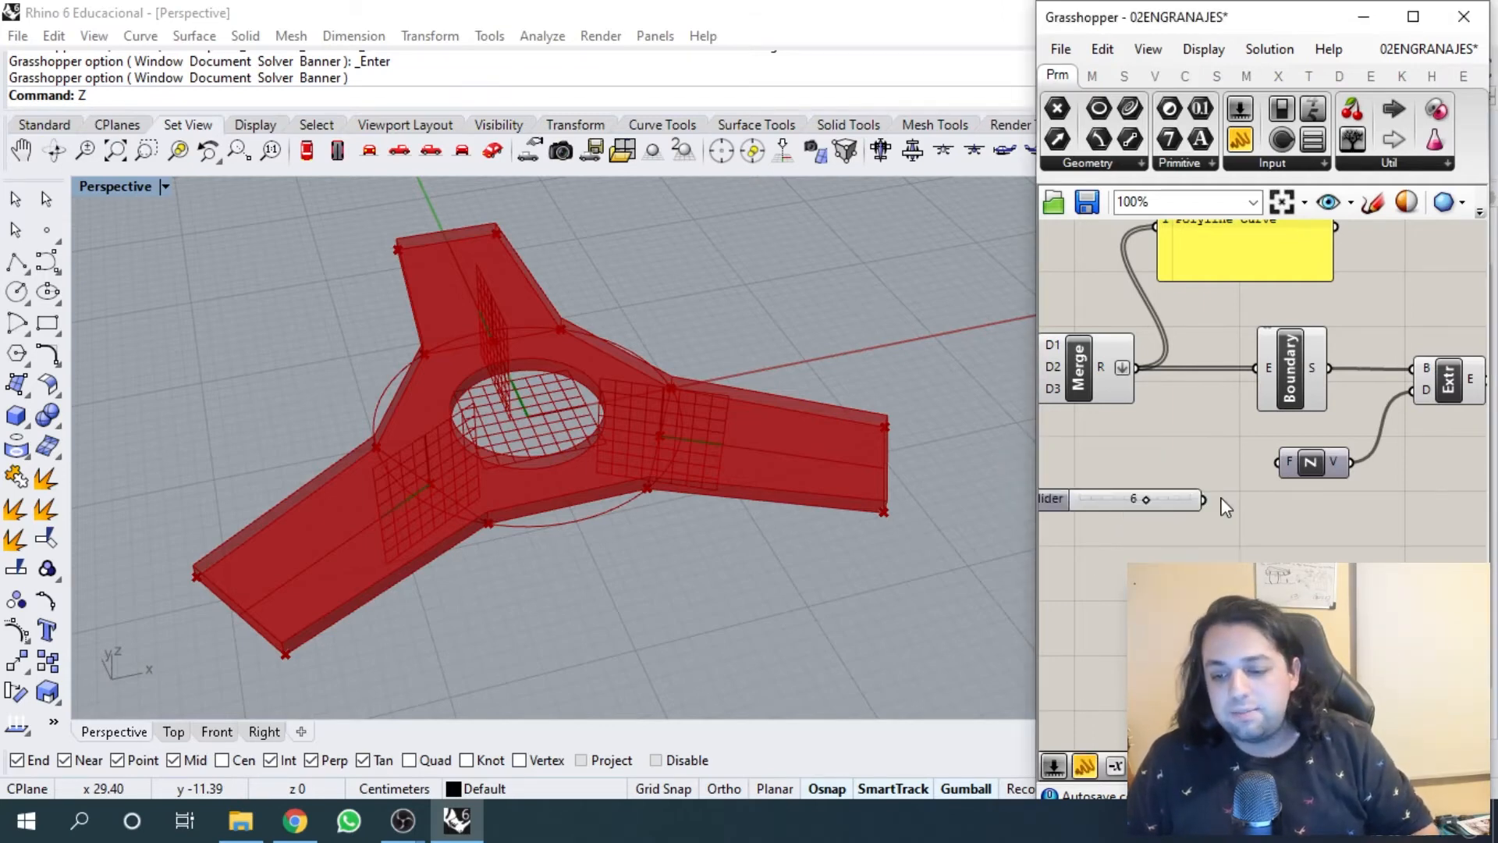
pyautogui.moveTo(1207, 499); pyautogui.dragTo(1292, 477)
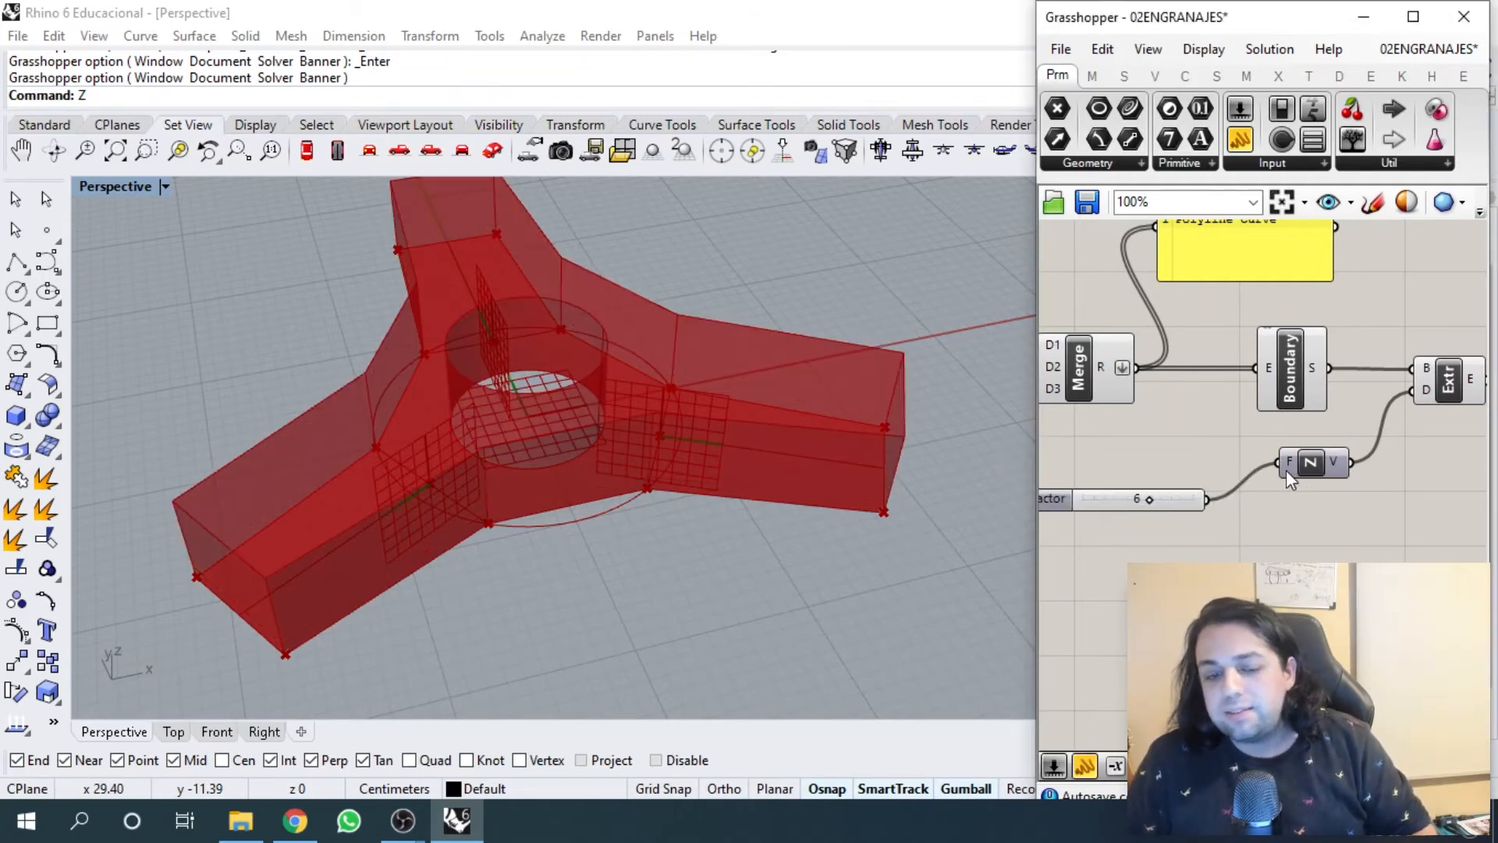
pyautogui.scroll(-8, 764, 428)
pyautogui.moveTo(765, 429); pyautogui.dragTo(768, 391, button='right')
pyautogui.scroll(6, 715, 371)
pyautogui.scroll(4, 1249, 468)
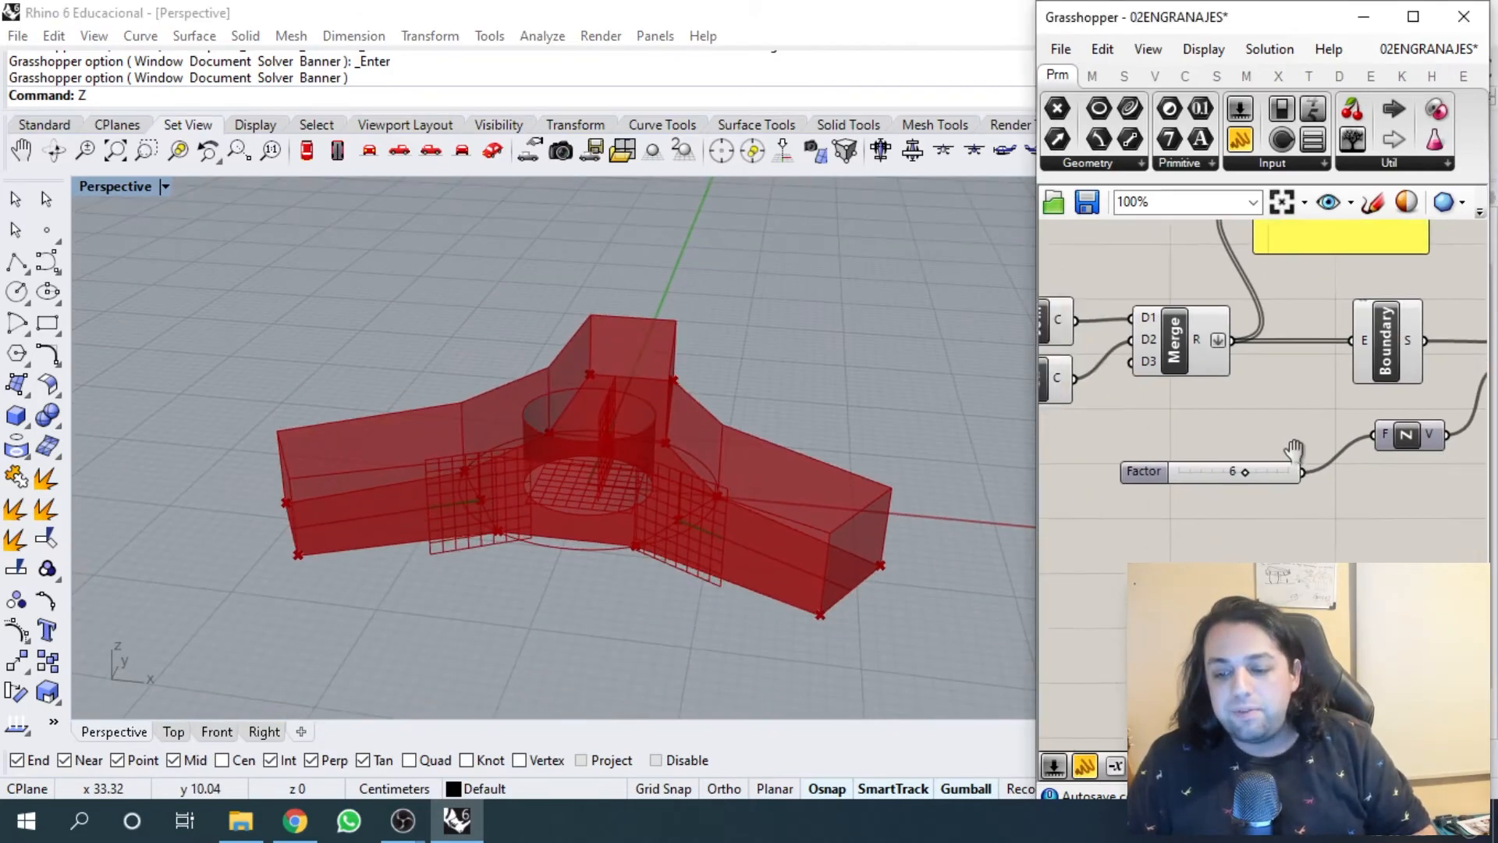
pyautogui.moveTo(1240, 472); pyautogui.dragTo(1279, 476)
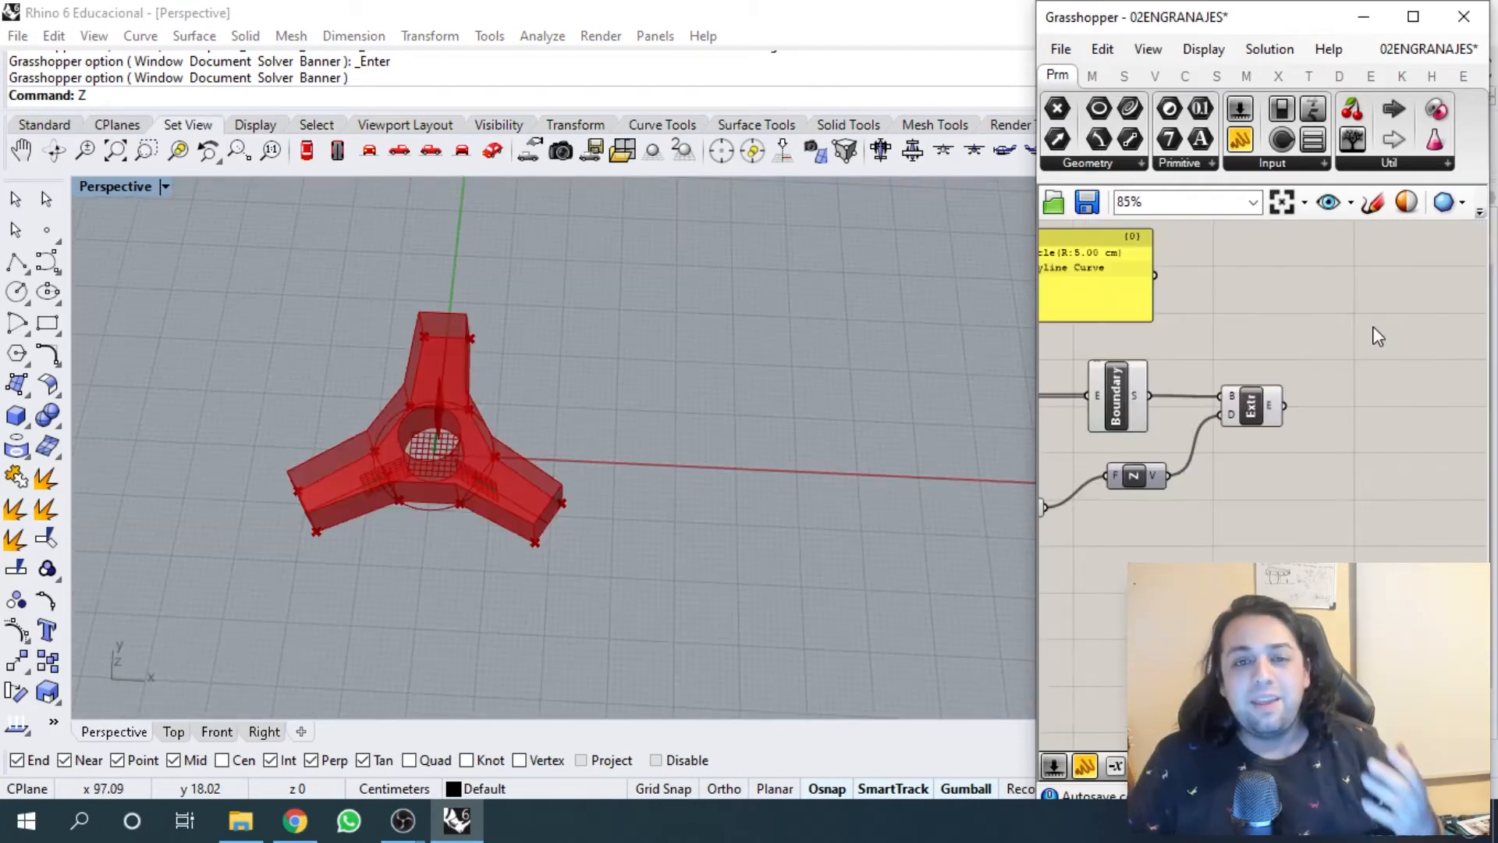
# - Add a Move component after the Extrude and connect the Extrude's E output to its G input
pyautogui.scroll(-3, 575, 498)
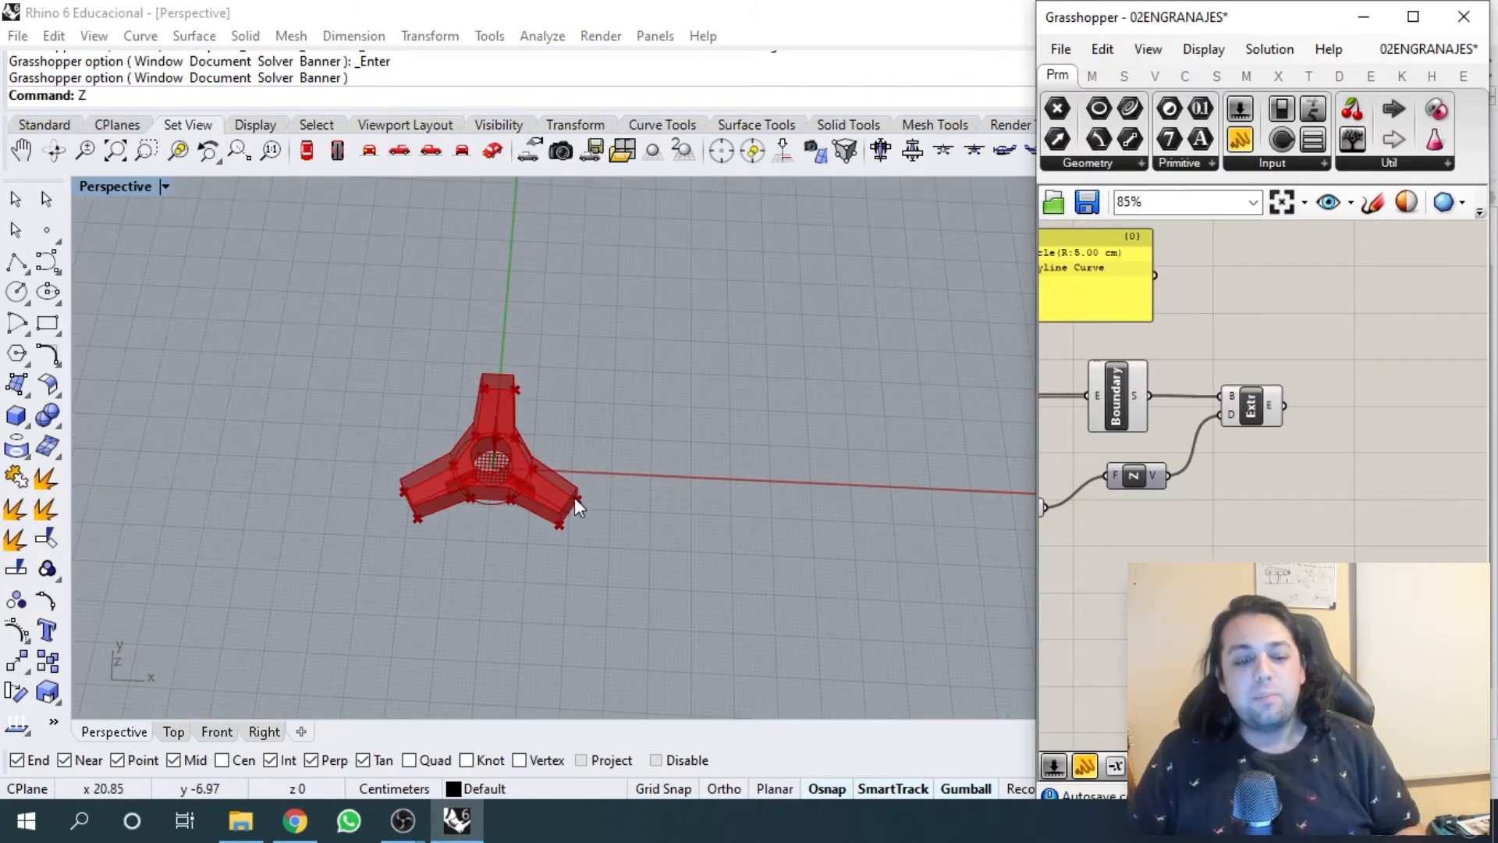
pyautogui.scroll(-1, 561, 420)
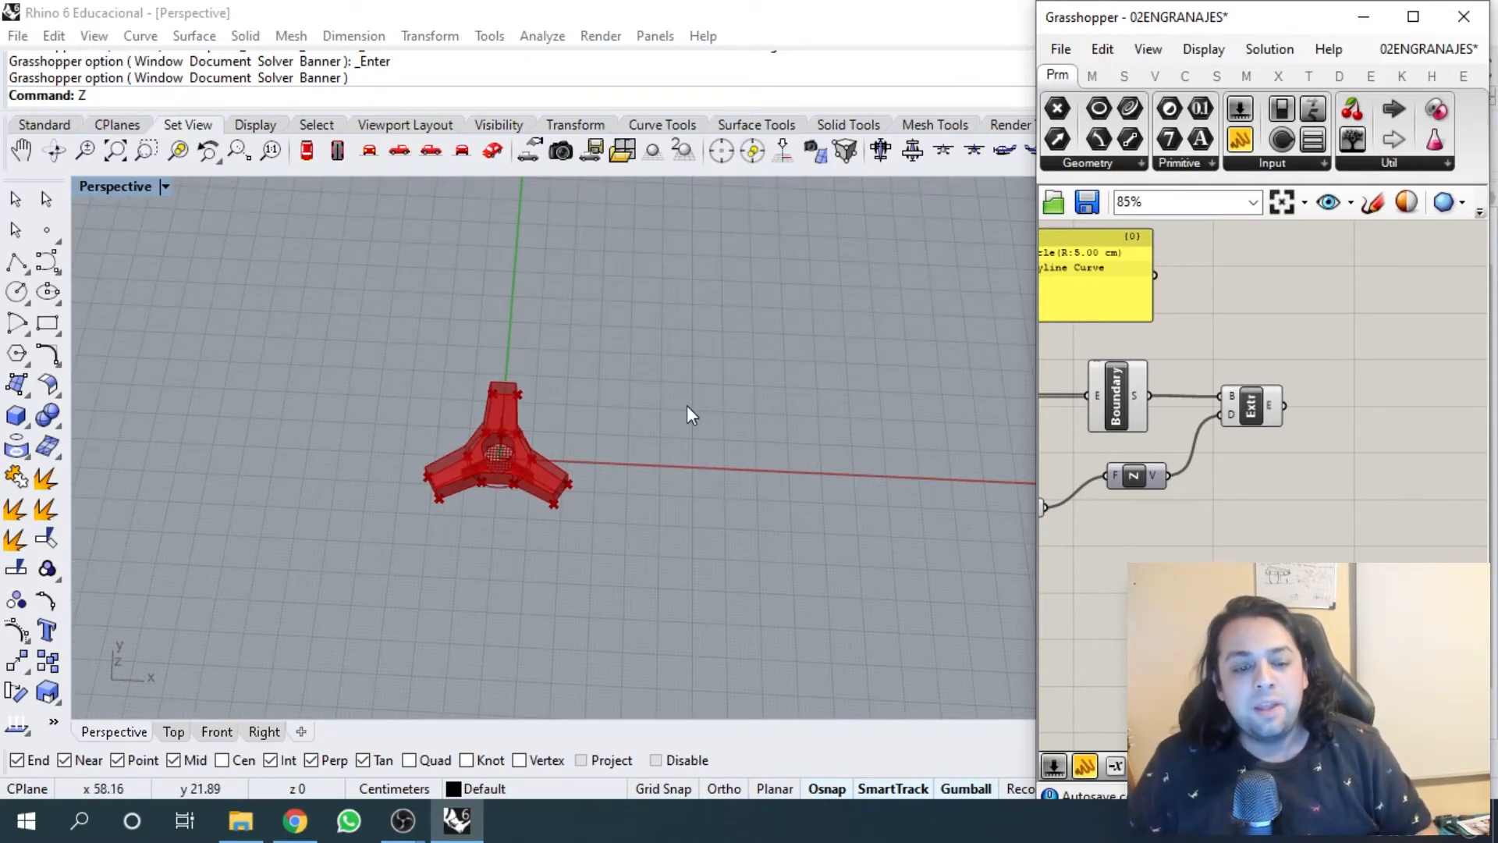
pyautogui.scroll(-2, 685, 430)
pyautogui.moveTo(686, 431); pyautogui.dragTo(658, 400, button='right')
pyautogui.scroll(4, 558, 430)
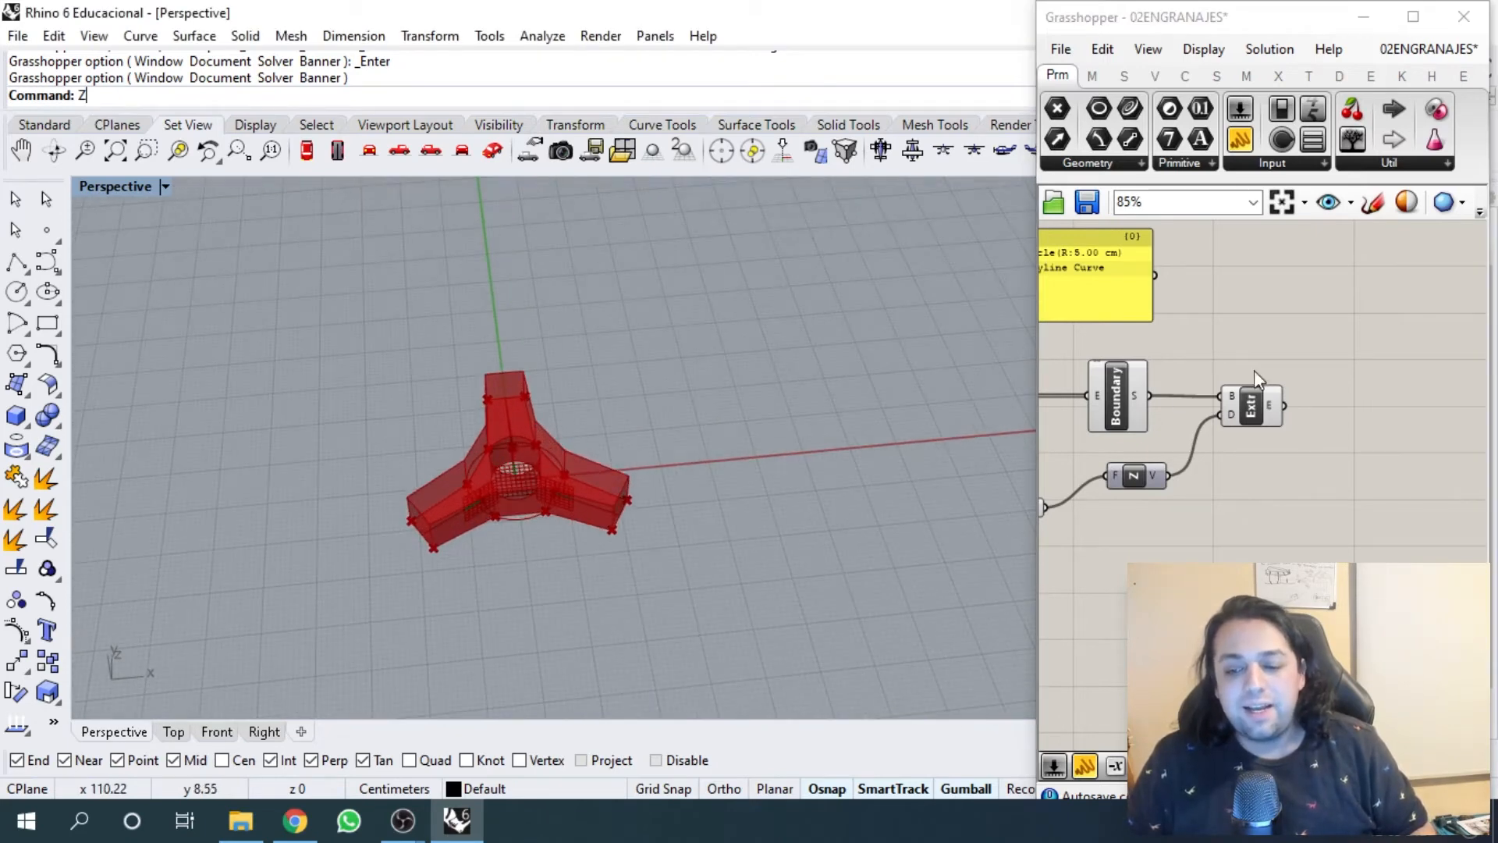
pyautogui.moveTo(1251, 405); pyautogui.dragTo(1292, 411)
pyautogui.moveTo(1337, 459); pyautogui.dragTo(1241, 450, button='right')
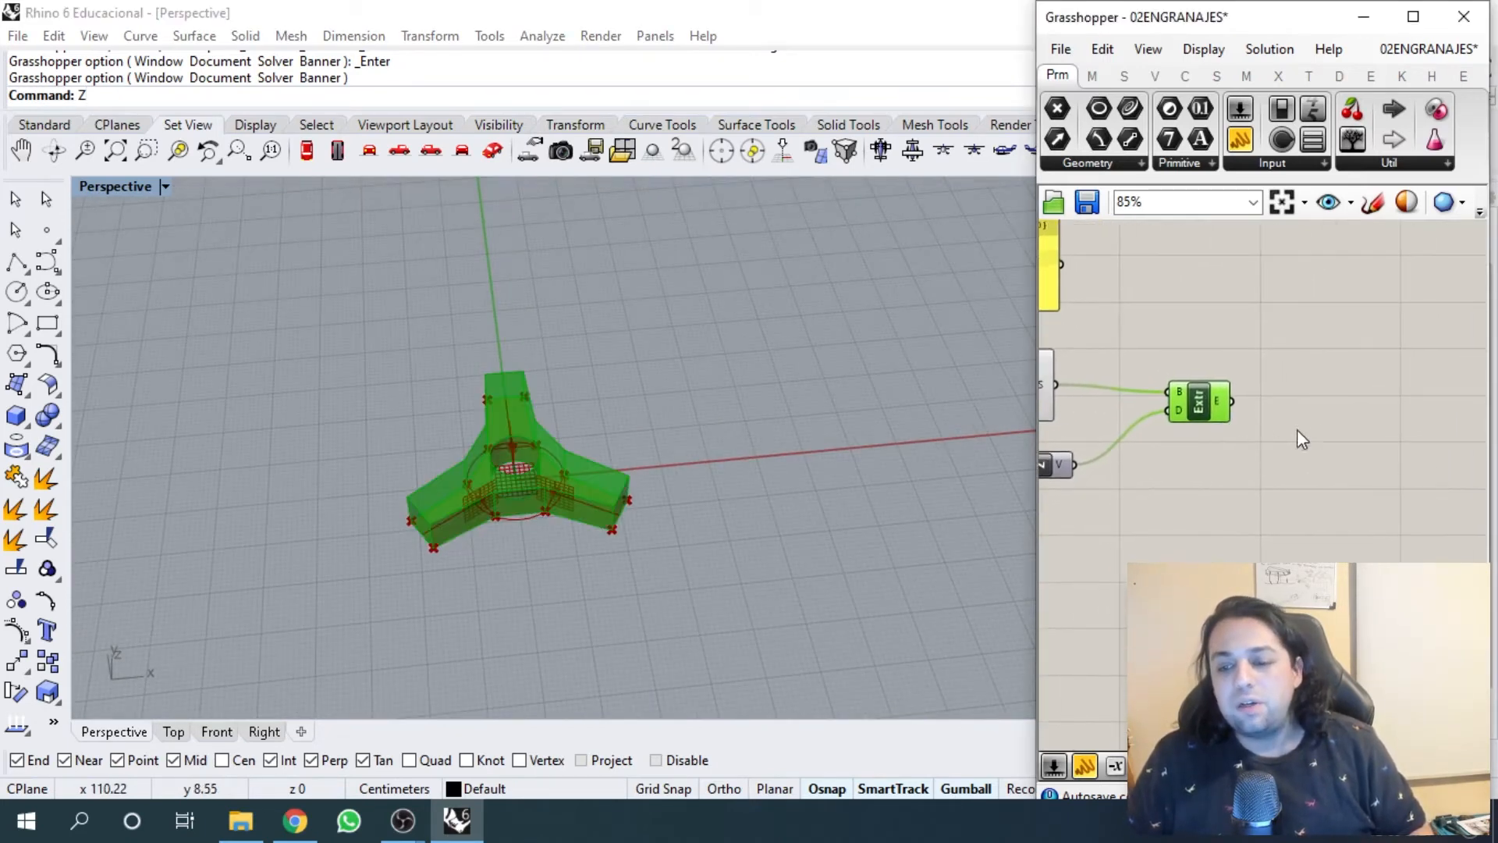
pyautogui.click(1296, 430)
pyautogui.doubleClick(1315, 425)
pyautogui.write('m')
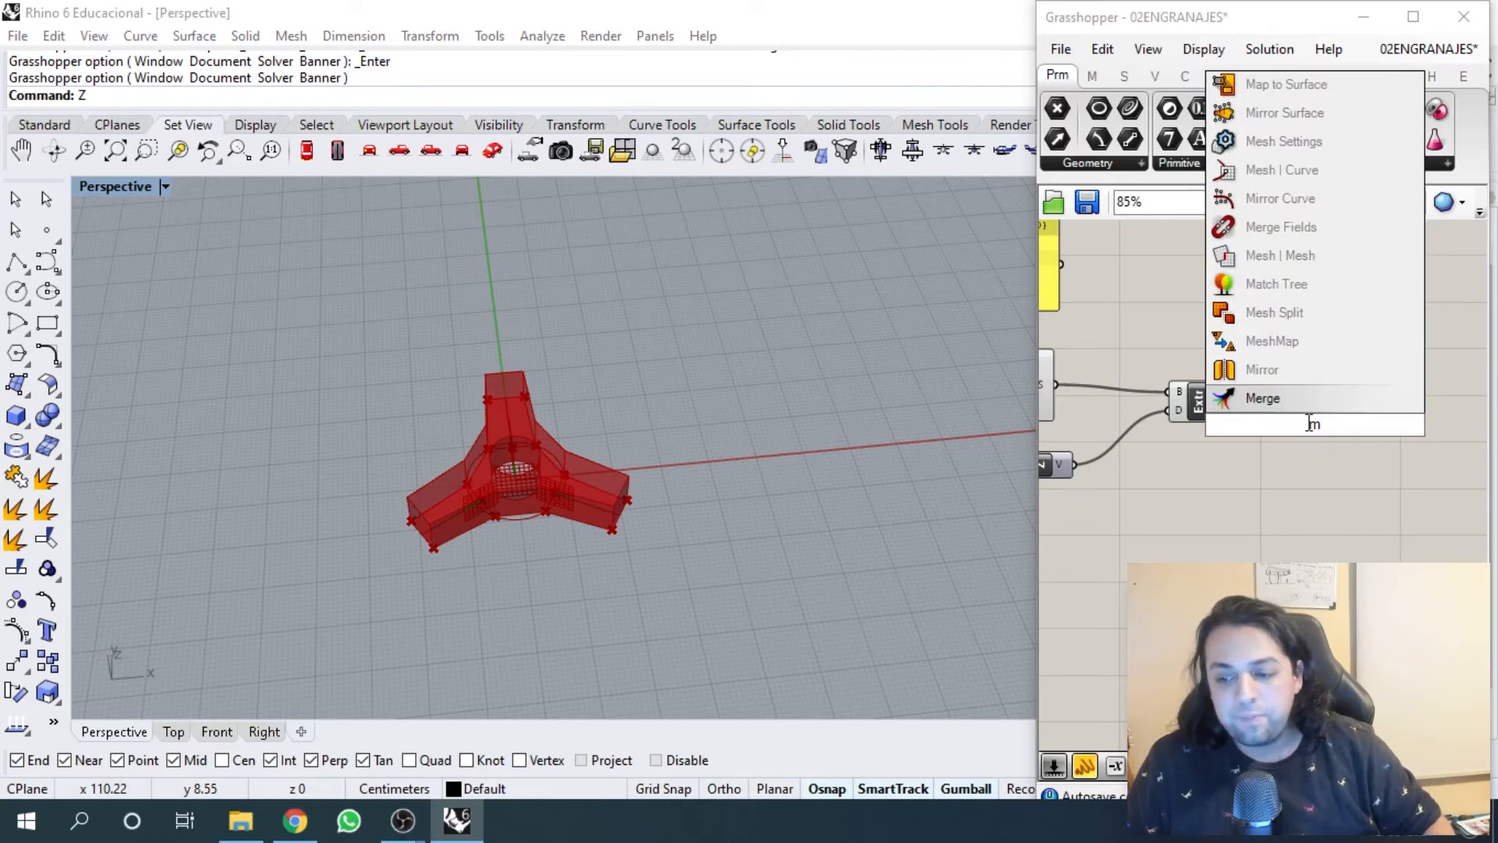
pyautogui.write('ove')
pyautogui.press('Return')
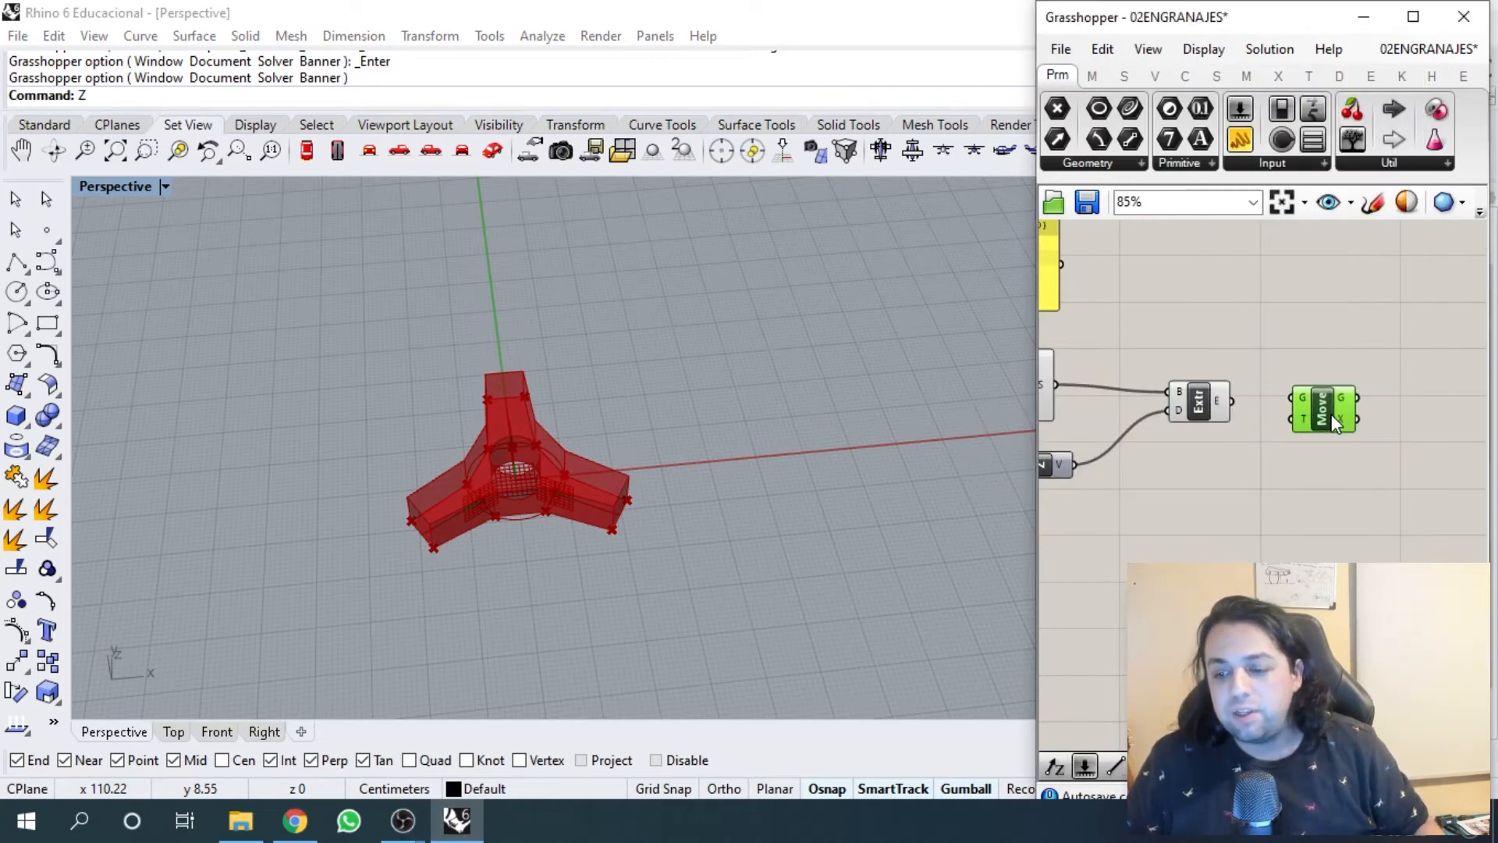
pyautogui.moveTo(1354, 418); pyautogui.dragTo(1319, 403)
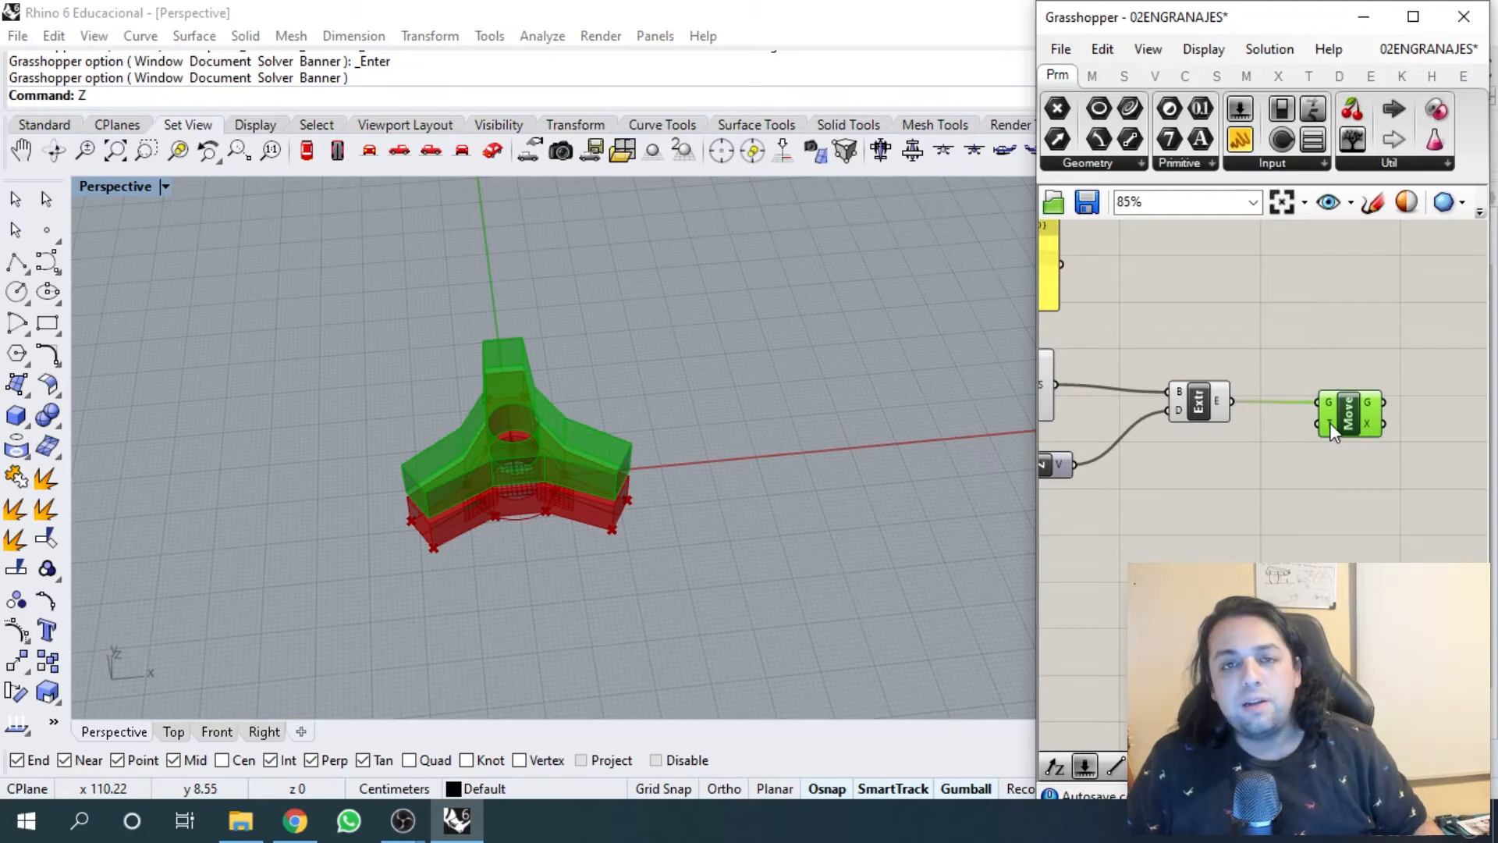
# - Add a Unit X component below the Extrude and connect its V output to the Move's T input
pyautogui.click(1252, 479)
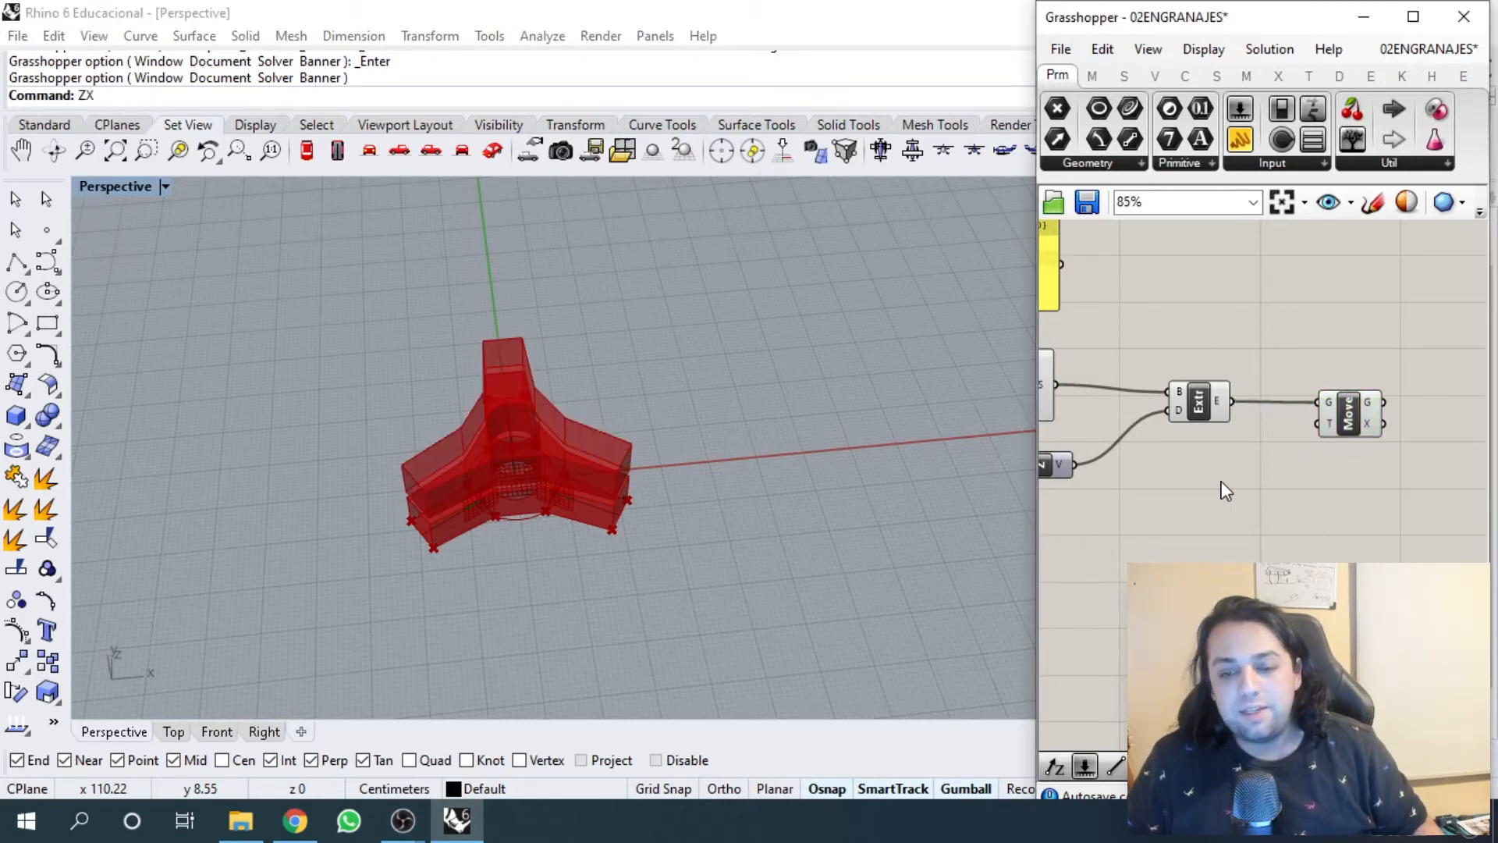
pyautogui.doubleClick(1222, 482)
pyautogui.write('x')
pyautogui.click(1206, 456)
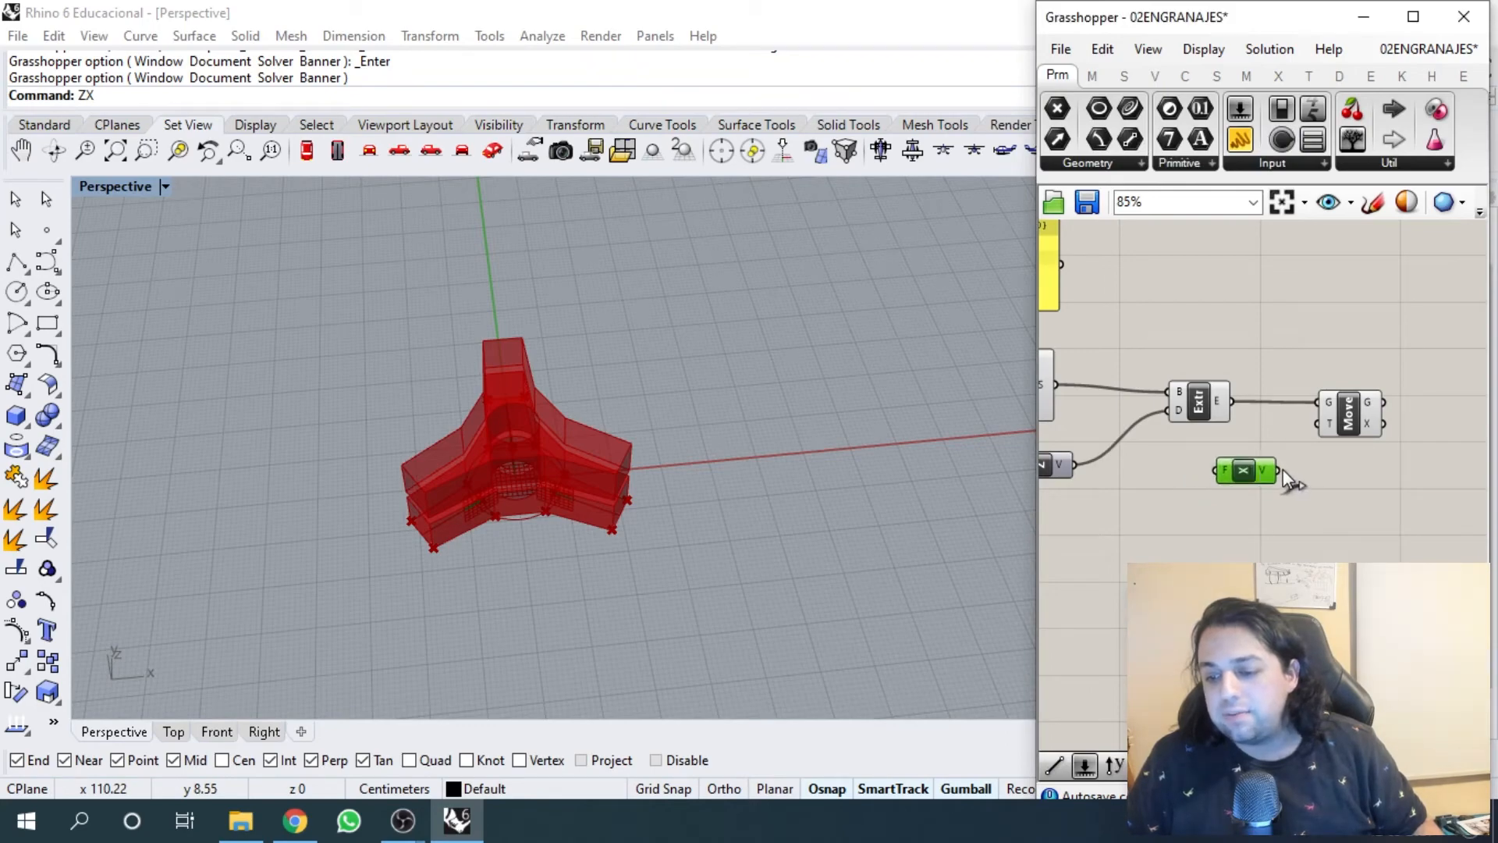
pyautogui.moveTo(1279, 471)
pyautogui.mouseDown()
pyautogui.moveTo(1320, 423)
pyautogui.moveTo(1261, 491)
pyautogui.mouseUp()
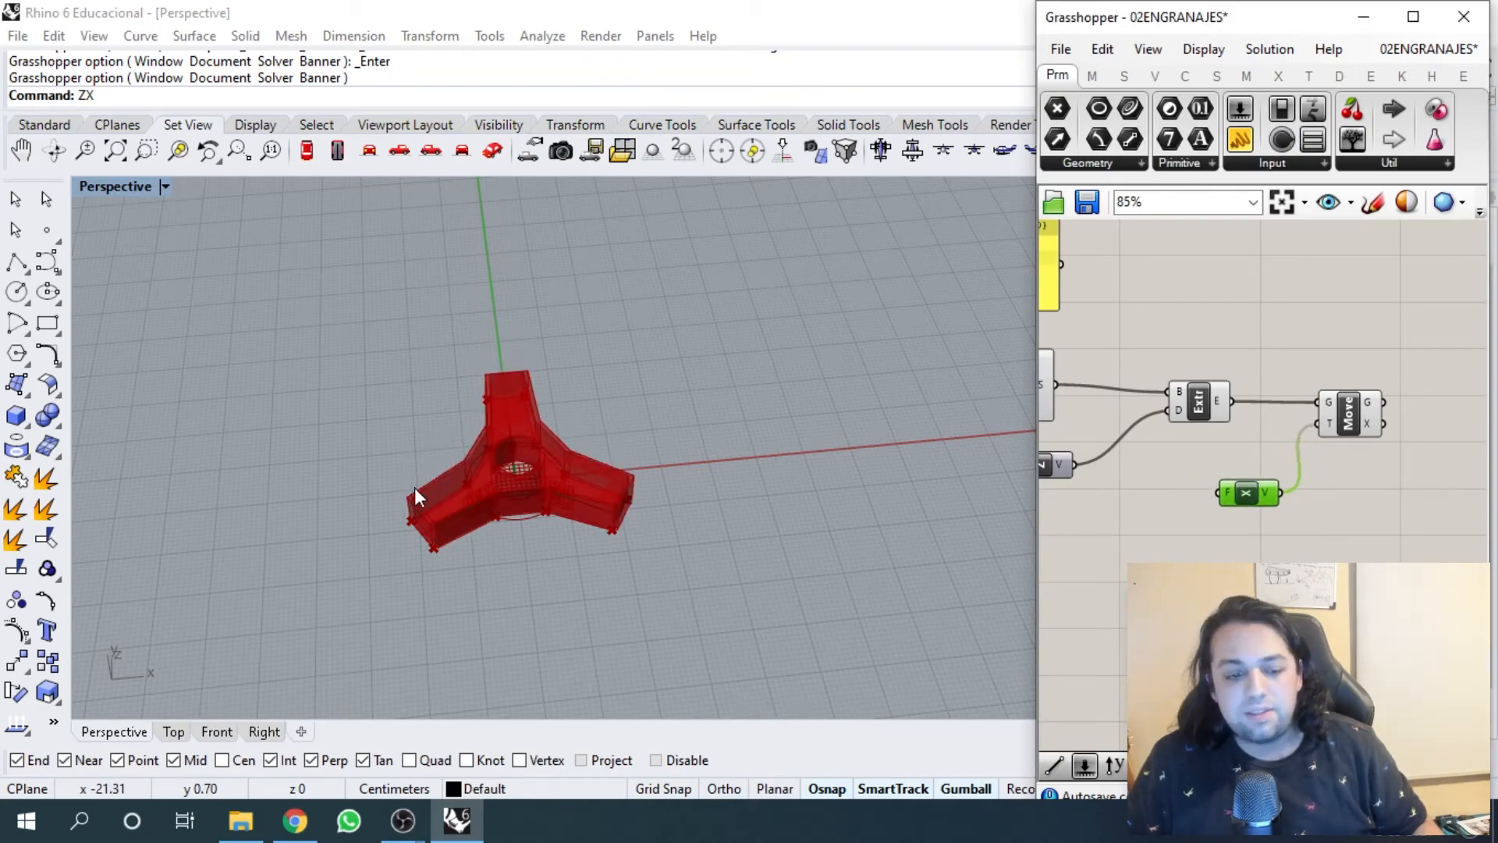
pyautogui.scroll(3, 444, 523)
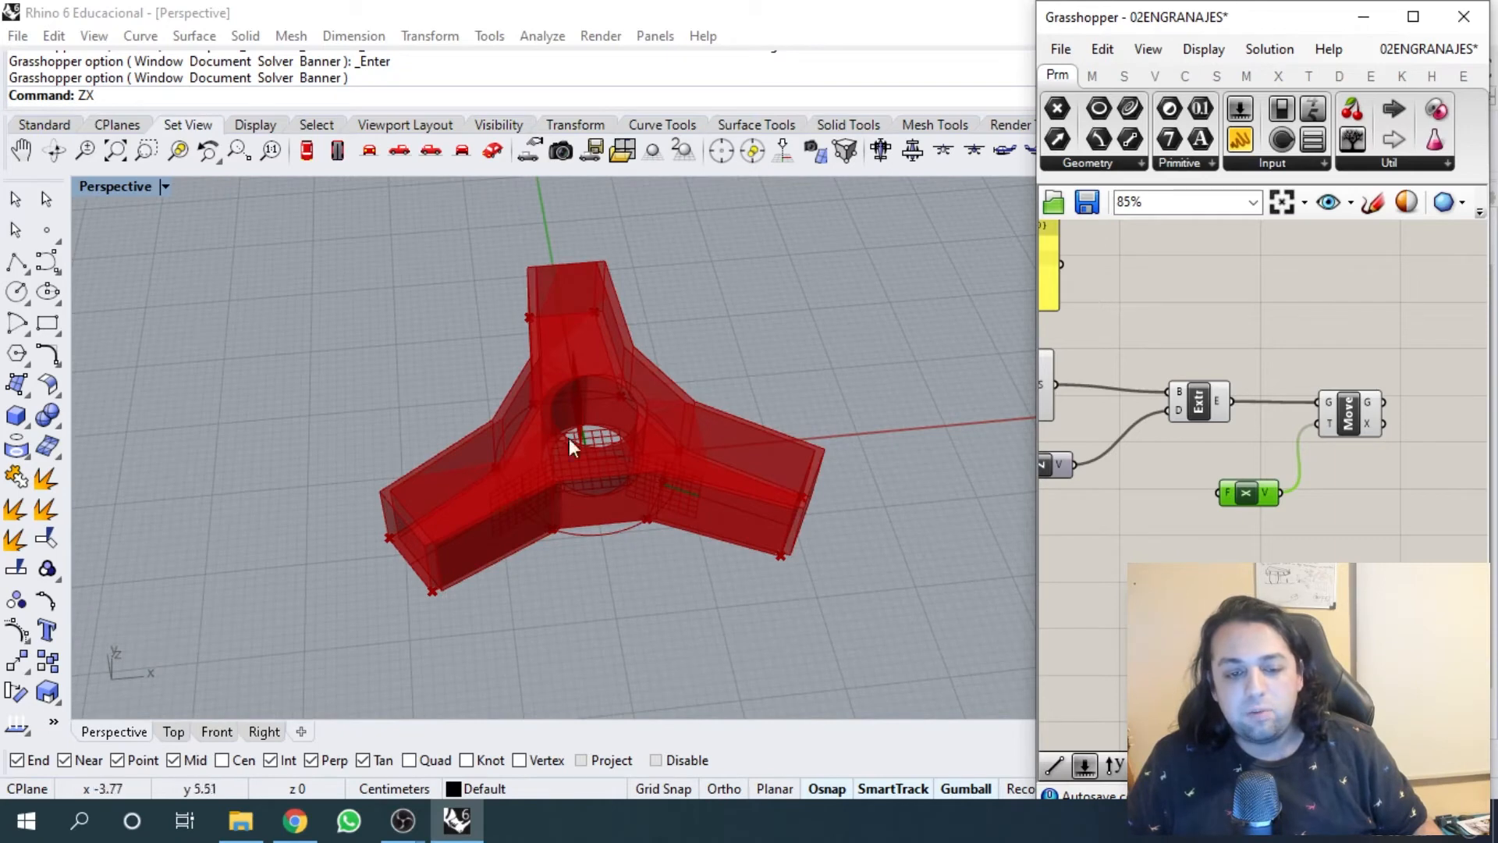
# - Shift the Unit X component slightly lower and farther from the Move component to tidy the definition
pyautogui.moveTo(1282, 505); pyautogui.dragTo(1340, 423, button='right')
pyautogui.moveTo(1305, 452); pyautogui.dragTo(1305, 455)
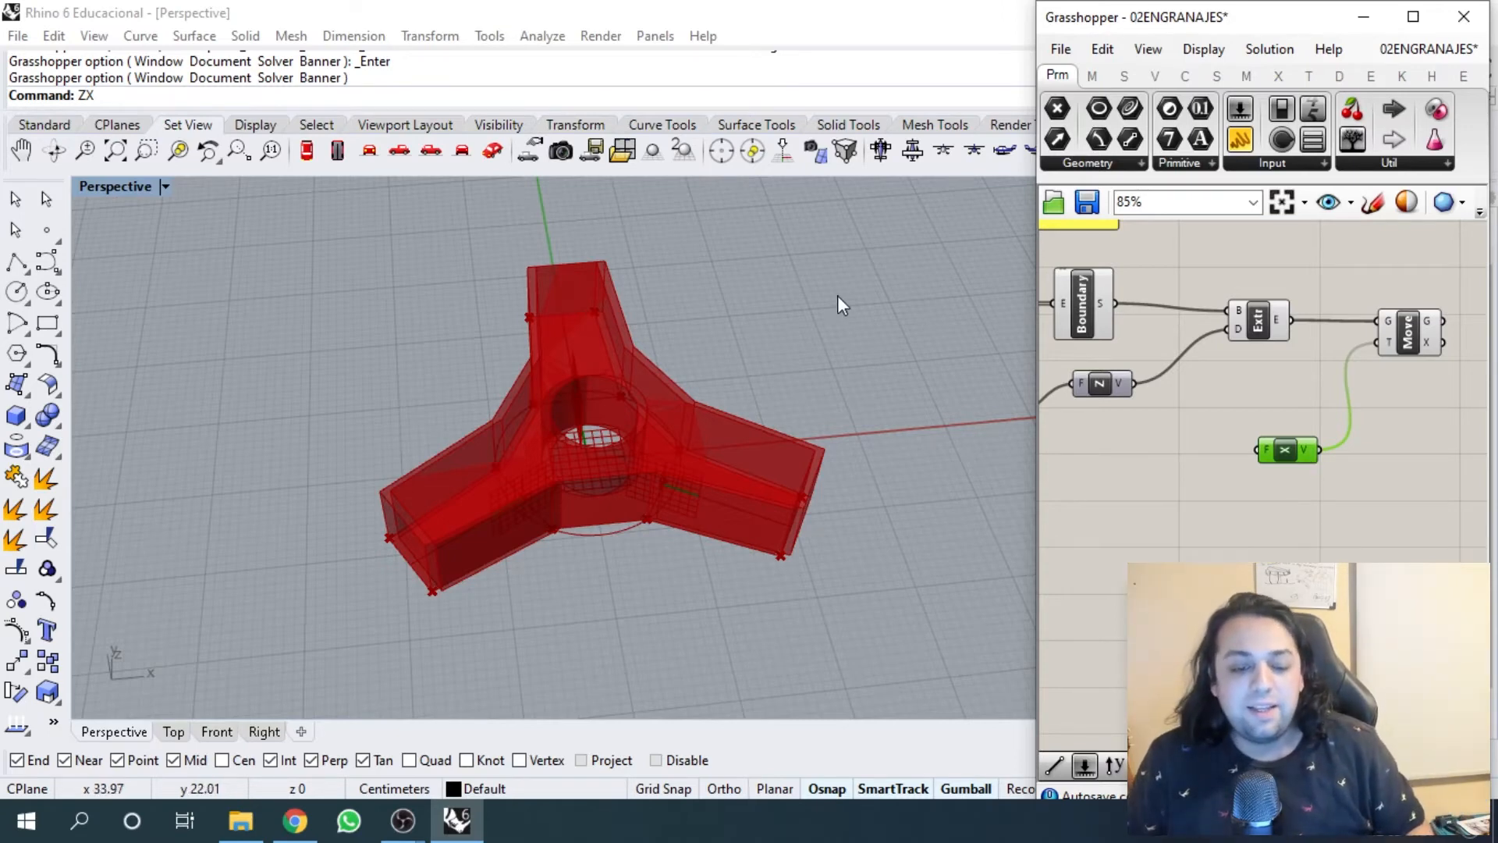
pyautogui.moveTo(836, 295); pyautogui.dragTo(731, 371, button='right')
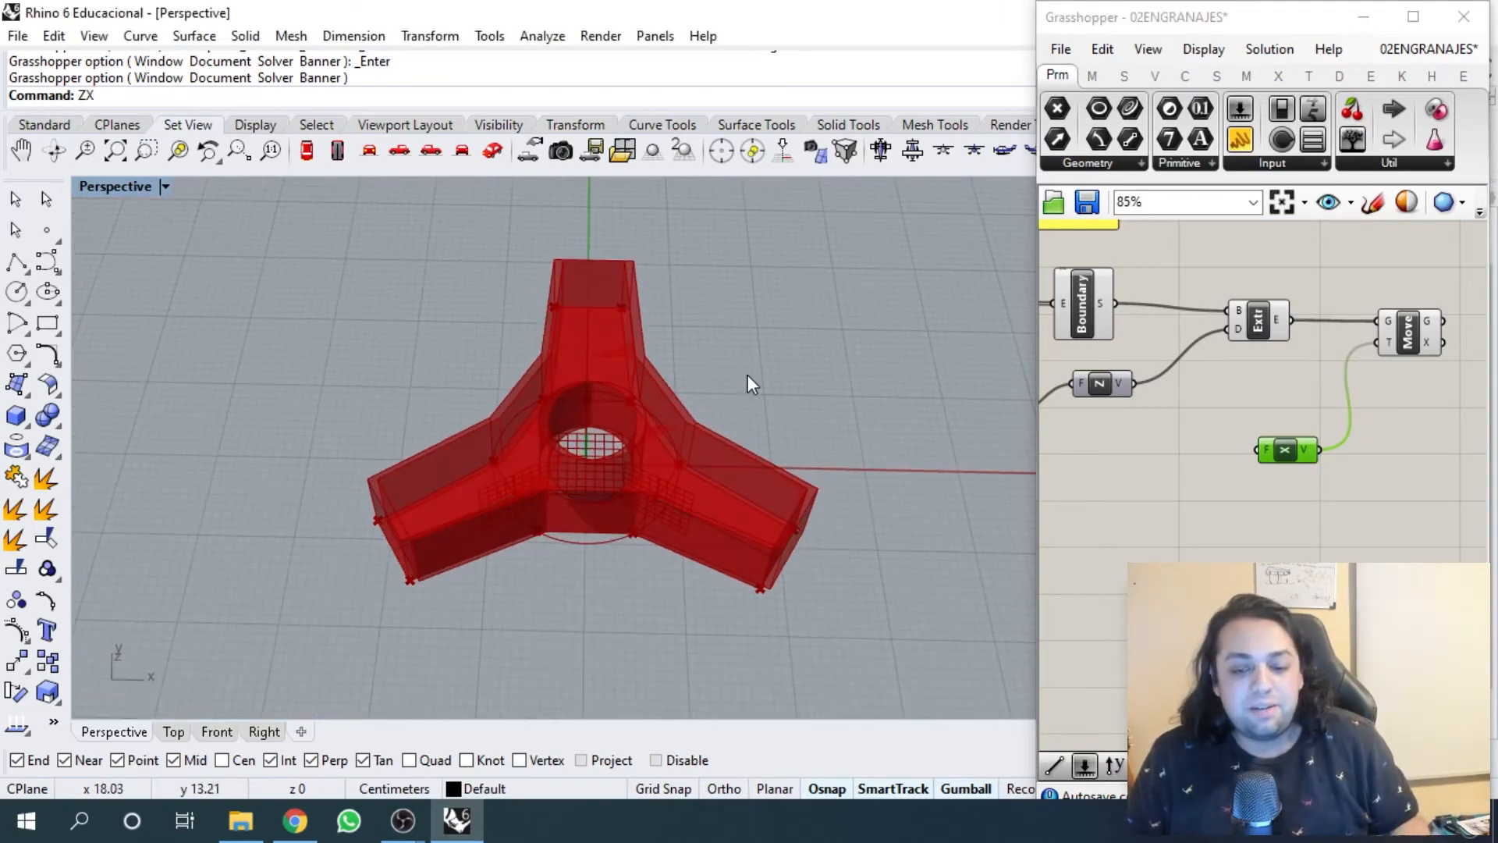
pyautogui.moveTo(1207, 459); pyautogui.dragTo(1258, 451, button='right')
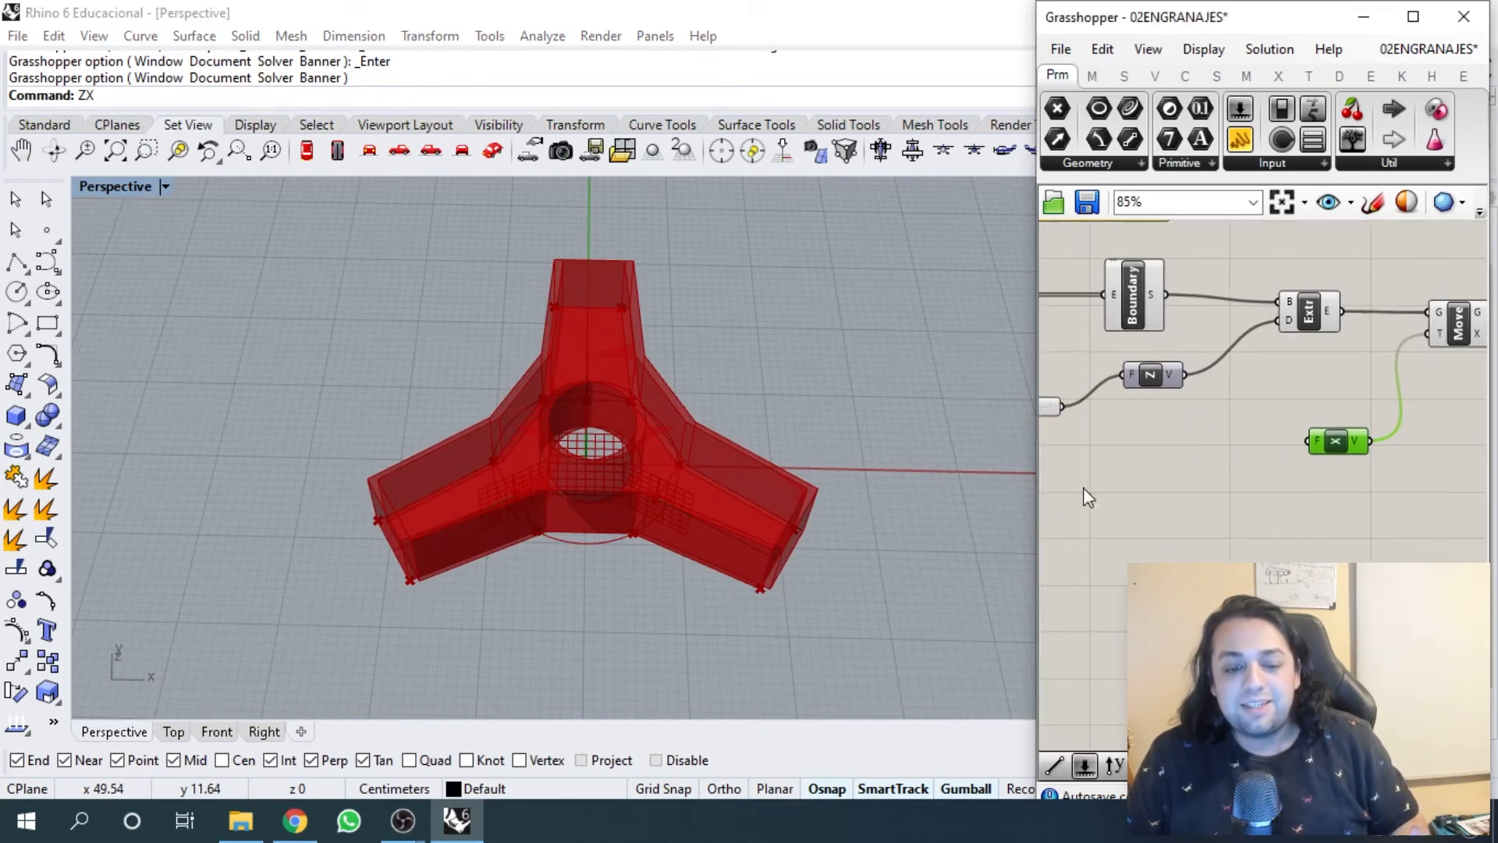
pyautogui.scroll(-2, 830, 506)
pyautogui.click(15, 261)
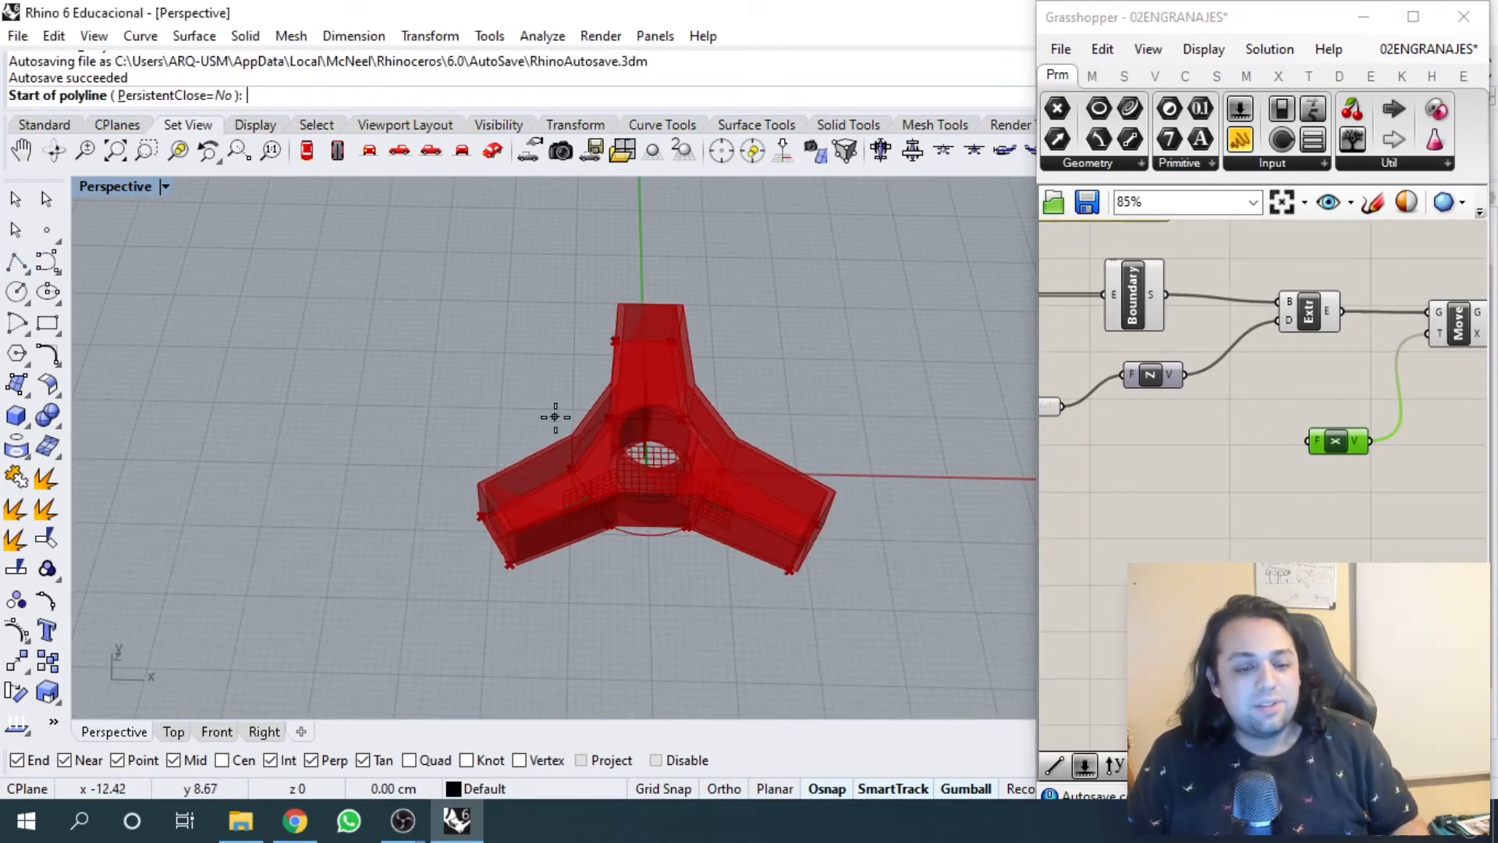
pyautogui.click(826, 546)
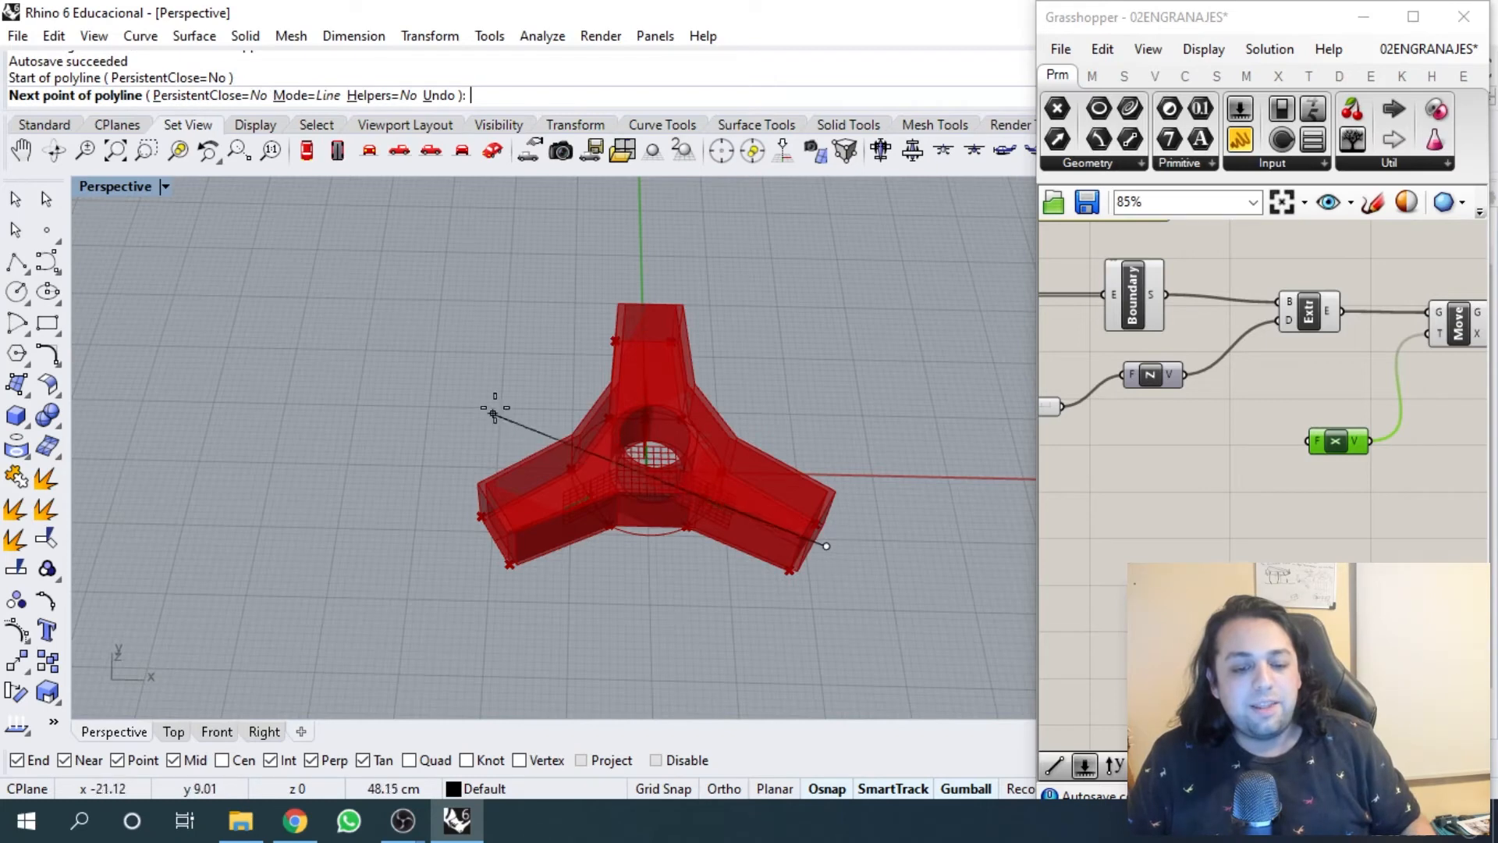
pyautogui.press('Escape')
pyautogui.scroll(2, 768, 414)
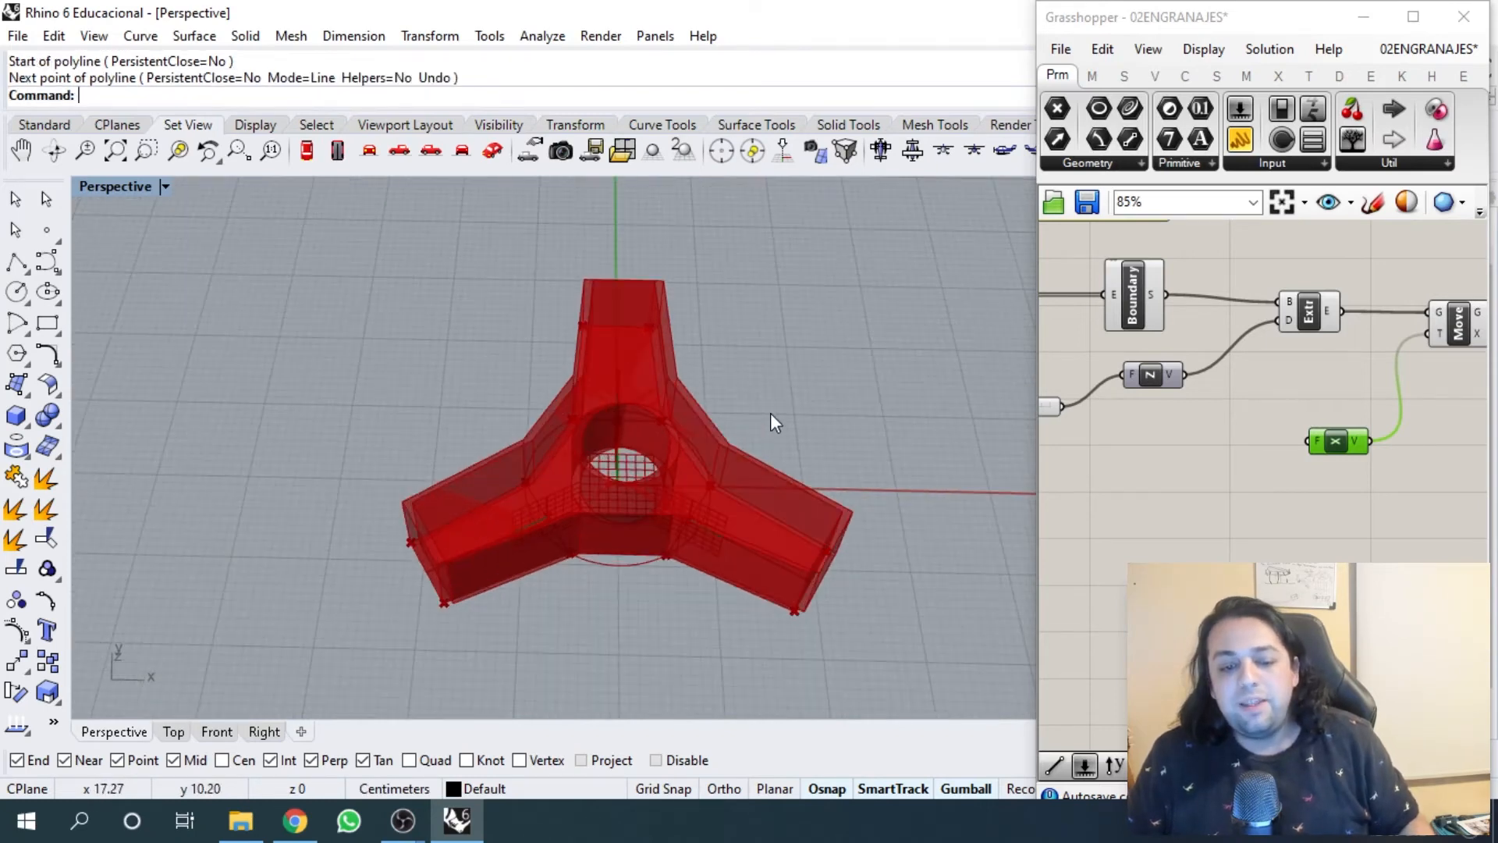
pyautogui.press('Return')
pyautogui.click(711, 489)
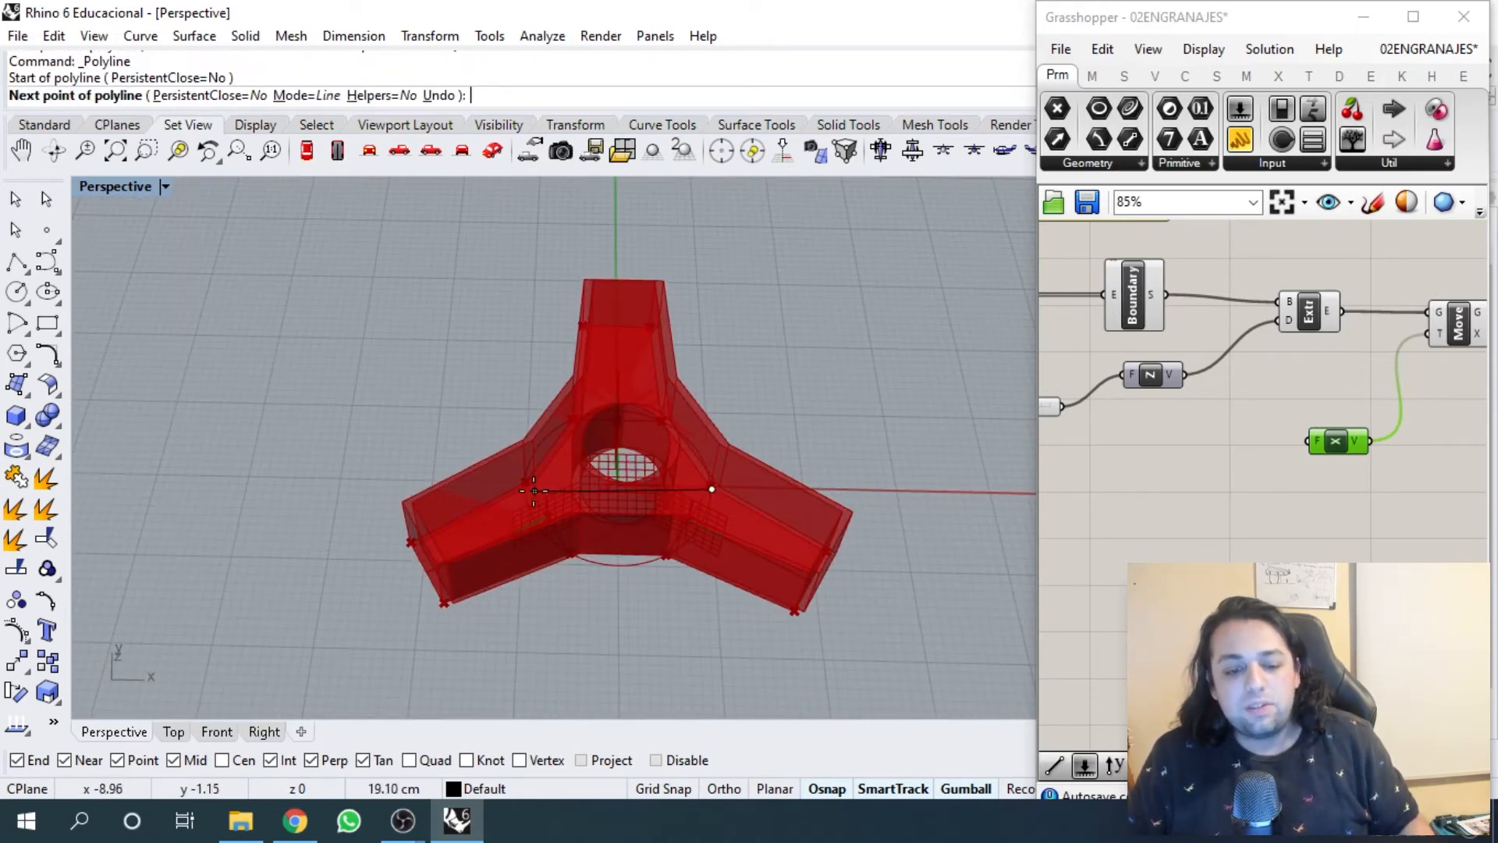
pyautogui.press('Escape')
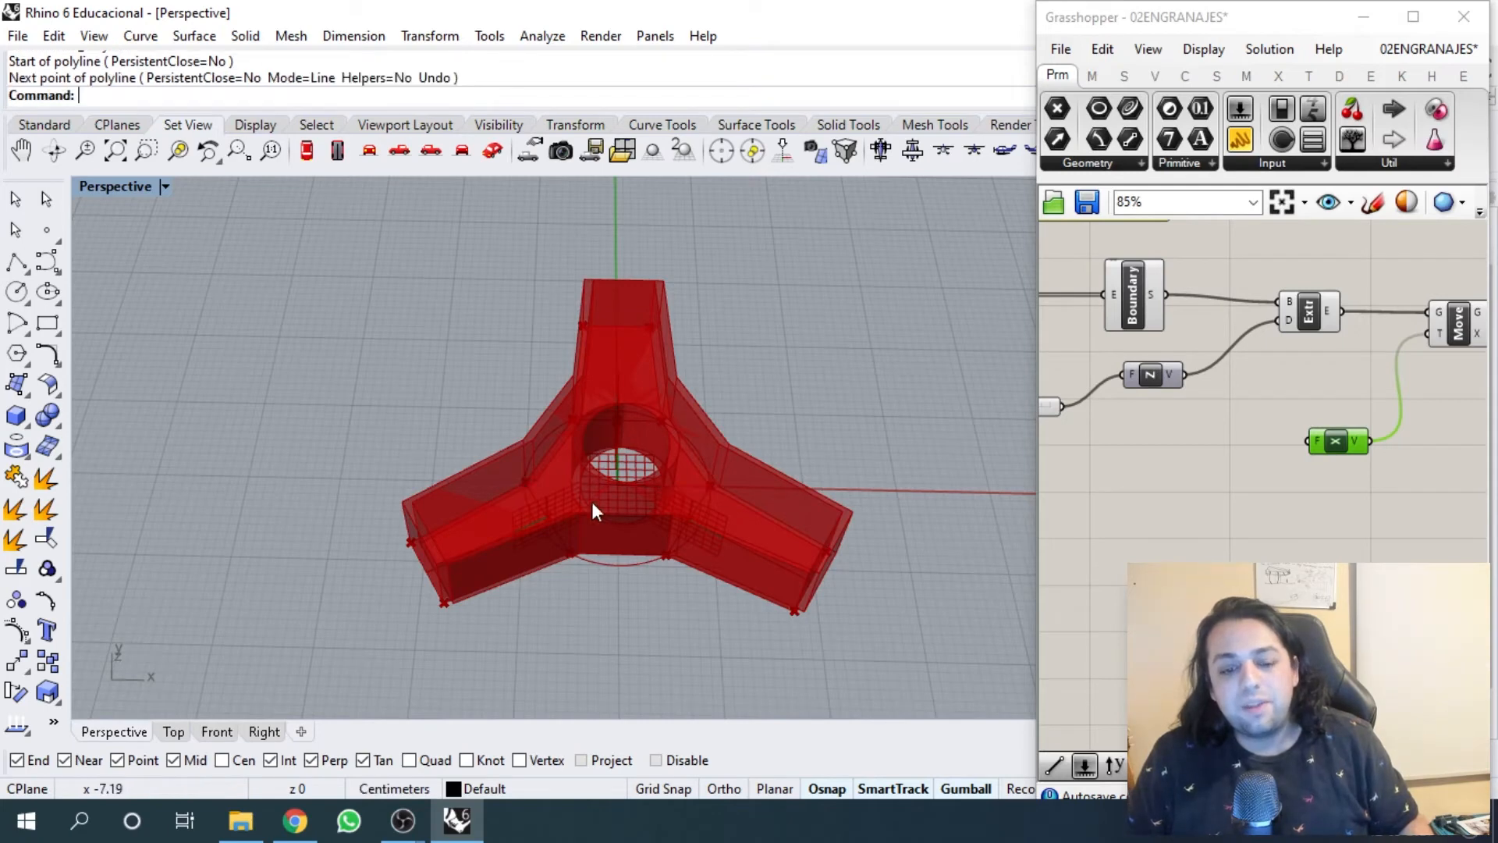
pyautogui.press('Return')
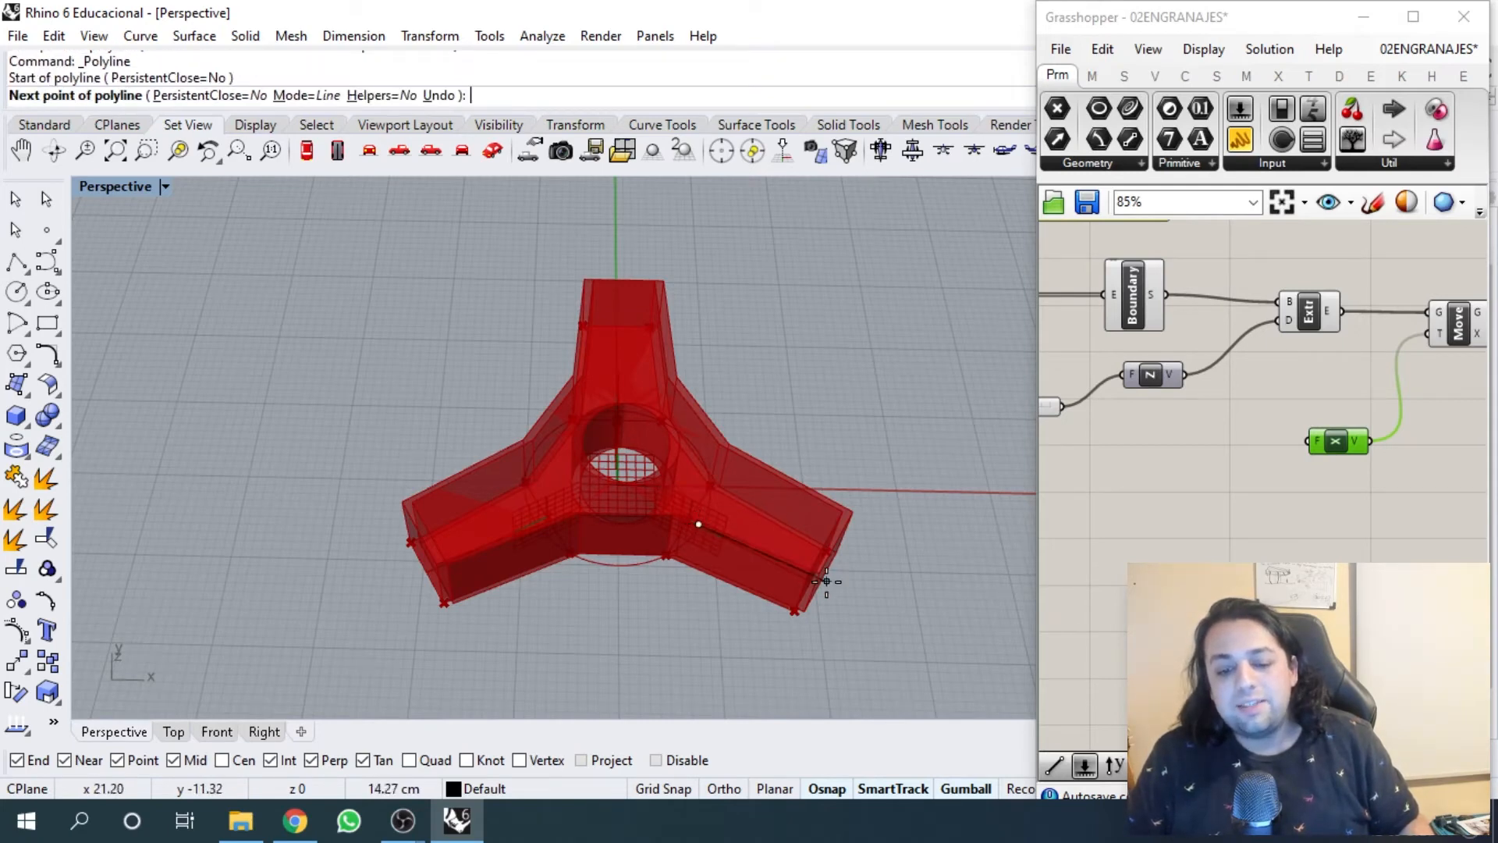
pyautogui.press('Escape')
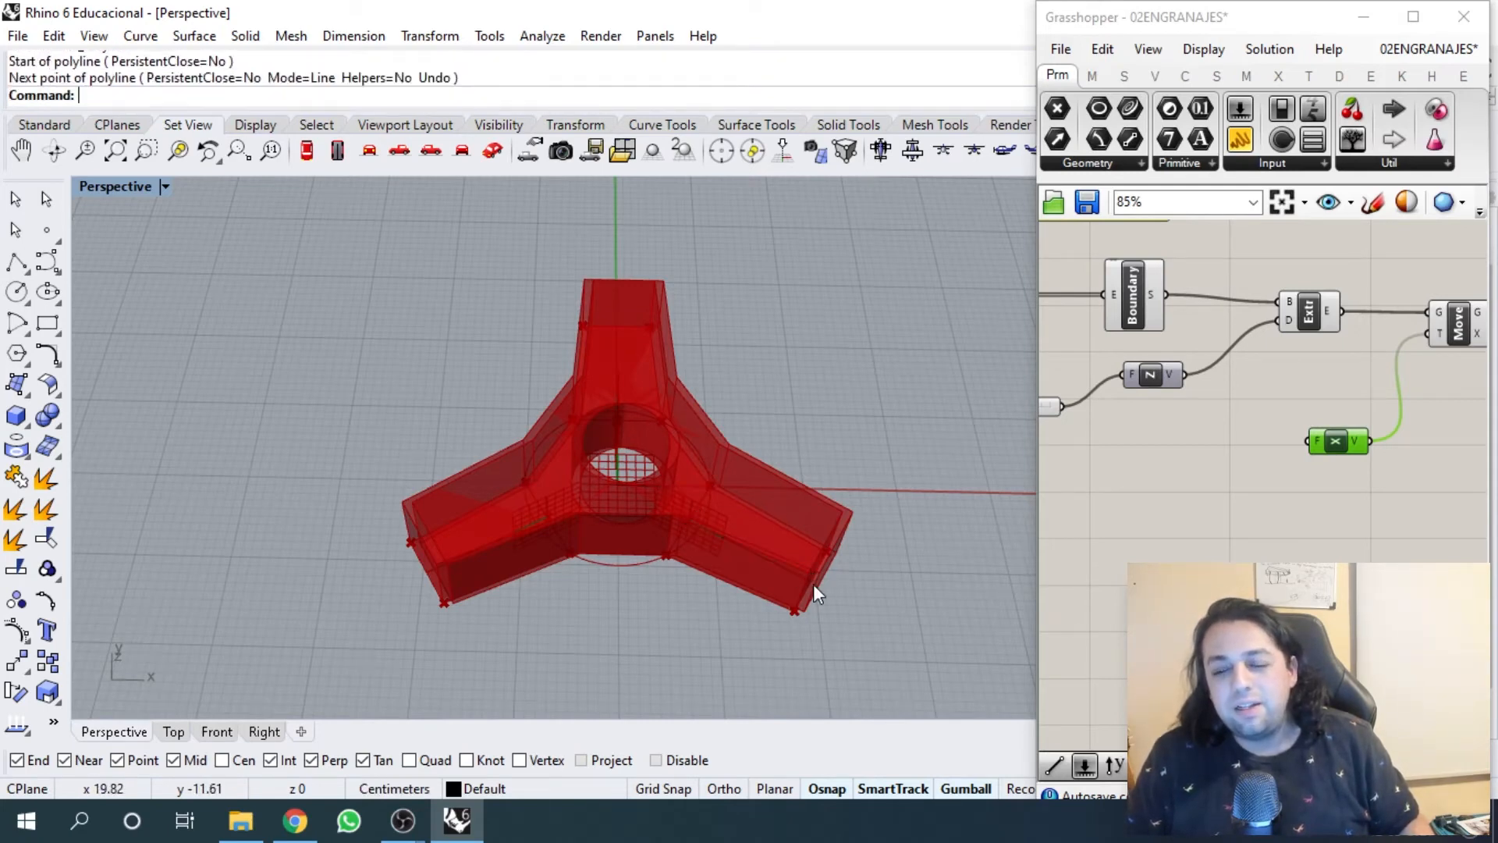
# - Add a Series component below the Unit X component, leaving the Unit X's F input unconnected
pyautogui.scroll(-1, 1170, 477)
pyautogui.click(1228, 511)
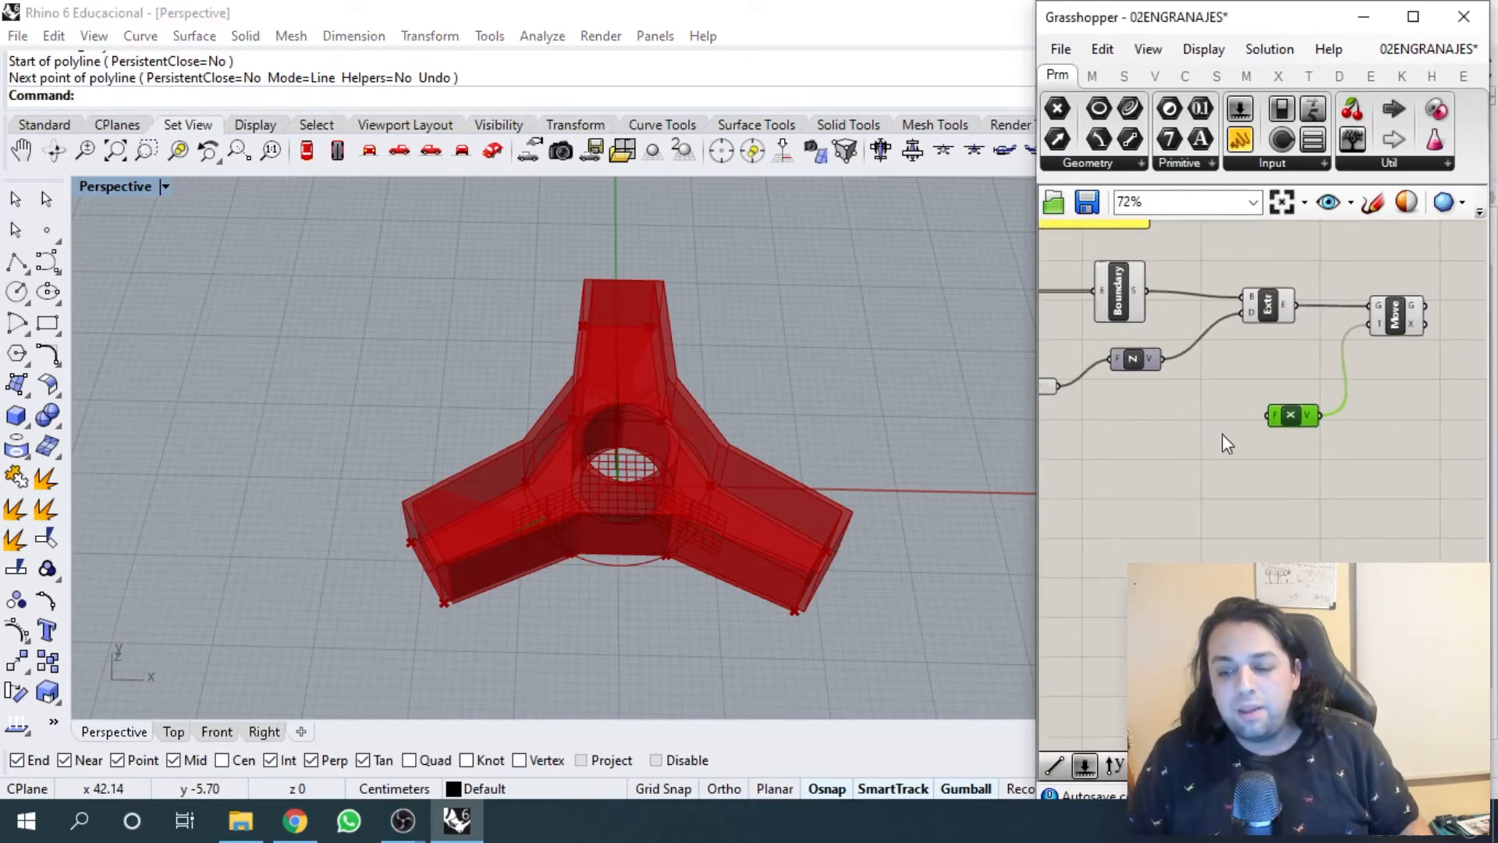
pyautogui.scroll(1, 1232, 431)
pyautogui.click(1178, 485)
pyautogui.doubleClick(1174, 475)
pyautogui.write('ser')
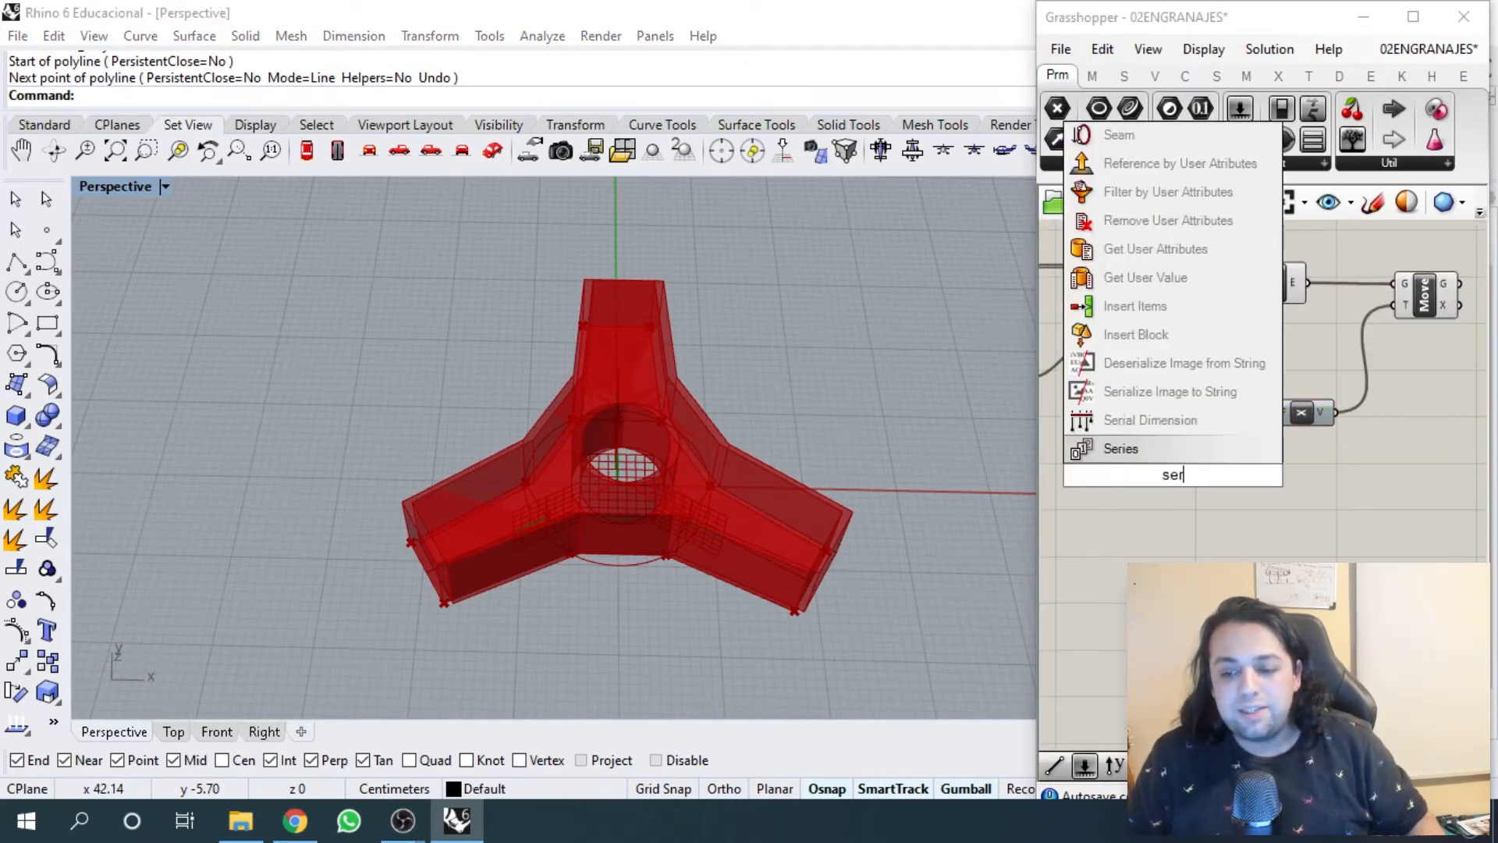
pyautogui.press('Return')
pyautogui.moveTo(1210, 485); pyautogui.dragTo(1202, 482)
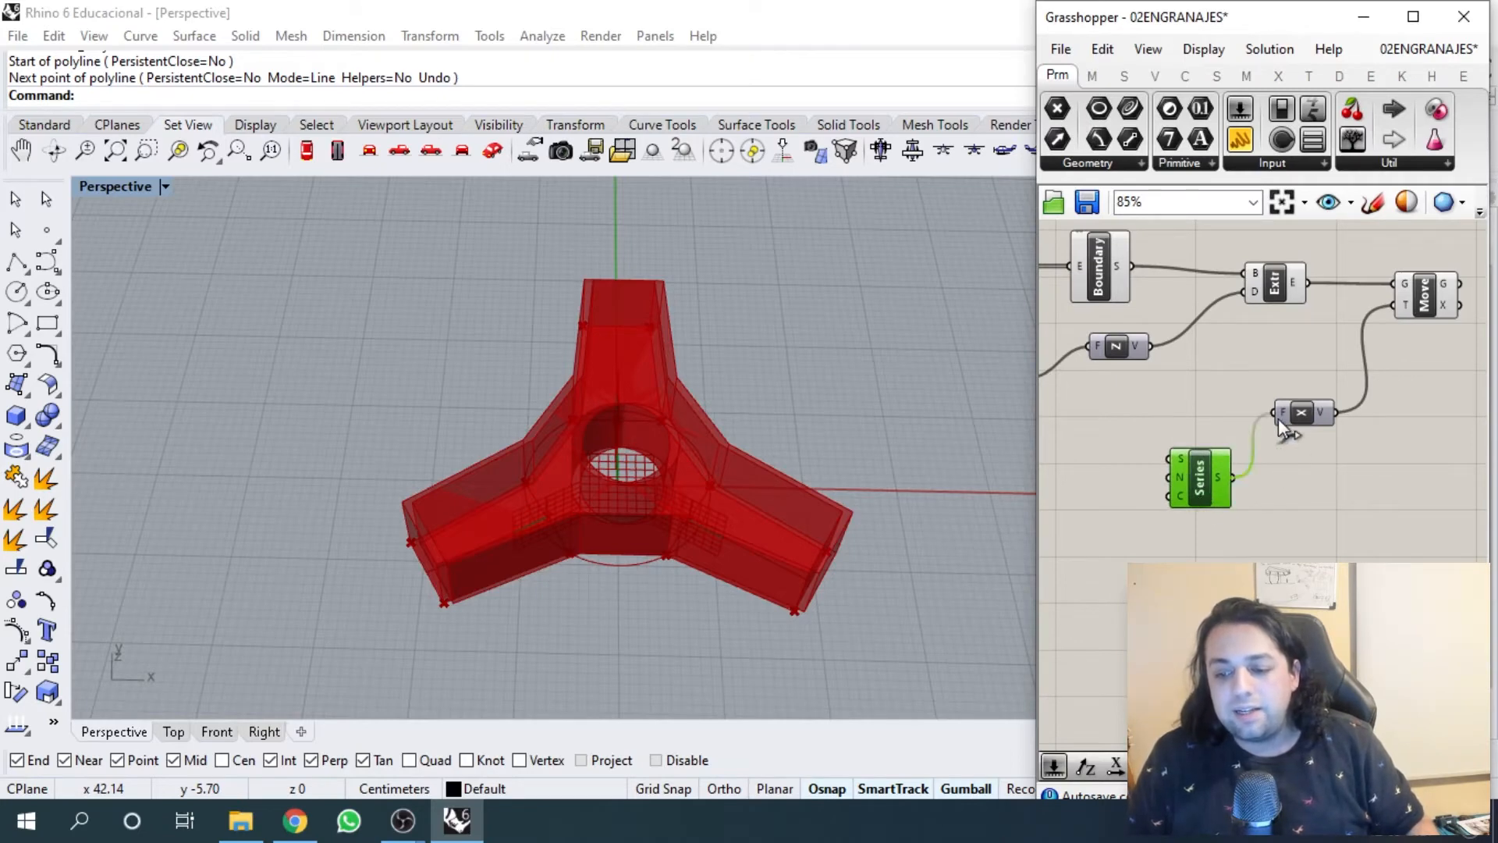
pyautogui.moveTo(1171, 519); pyautogui.dragTo(1218, 451, button='right')
pyautogui.keyDown('ctrl'); pyautogui.moveTo(1334, 368); pyautogui.dragTo(1332, 369); pyautogui.keyUp('ctrl')
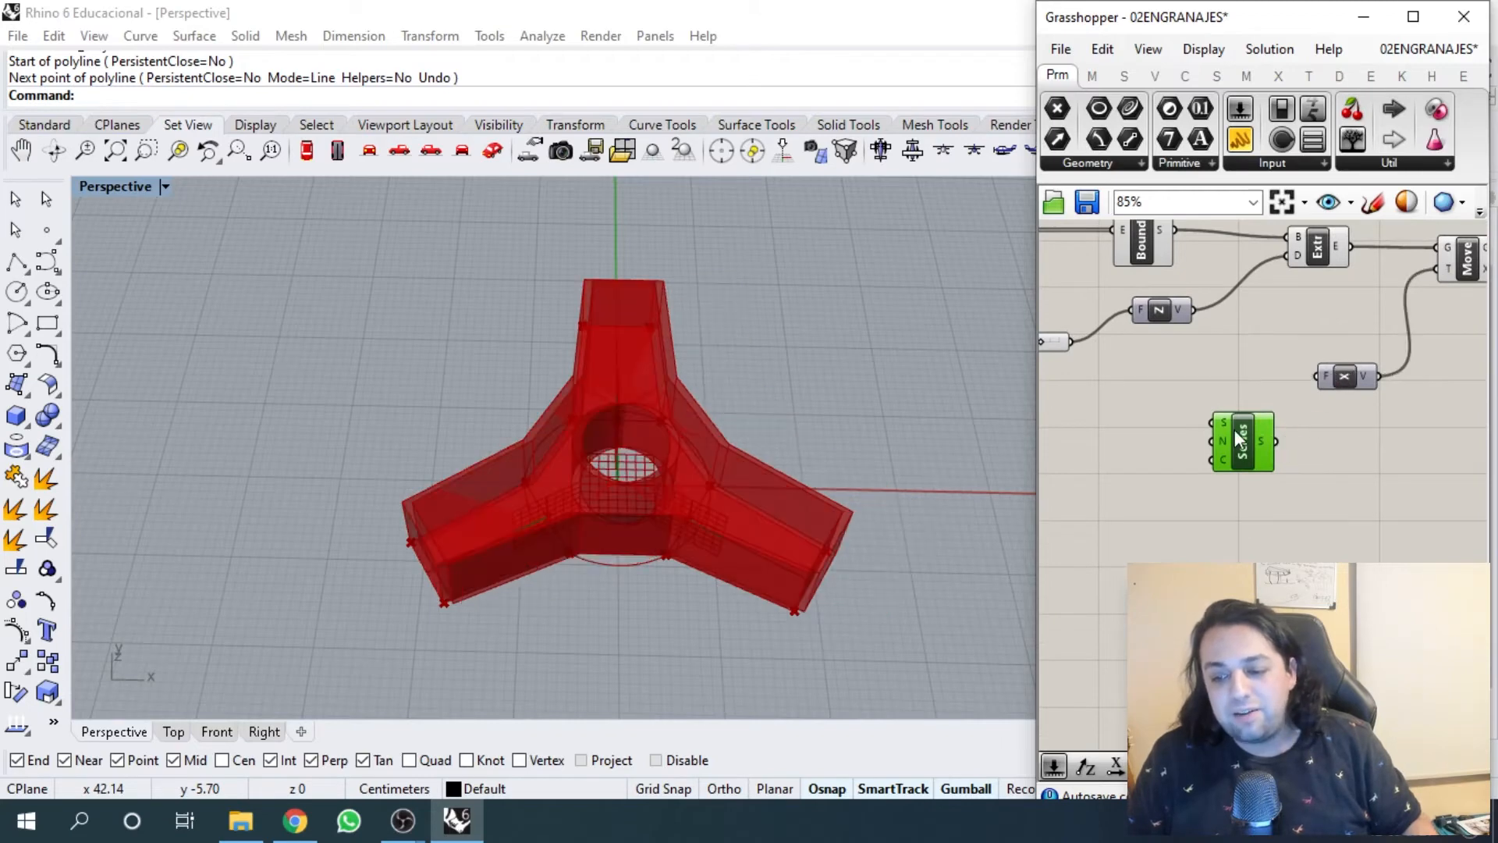
pyautogui.scroll(4, 1272, 448)
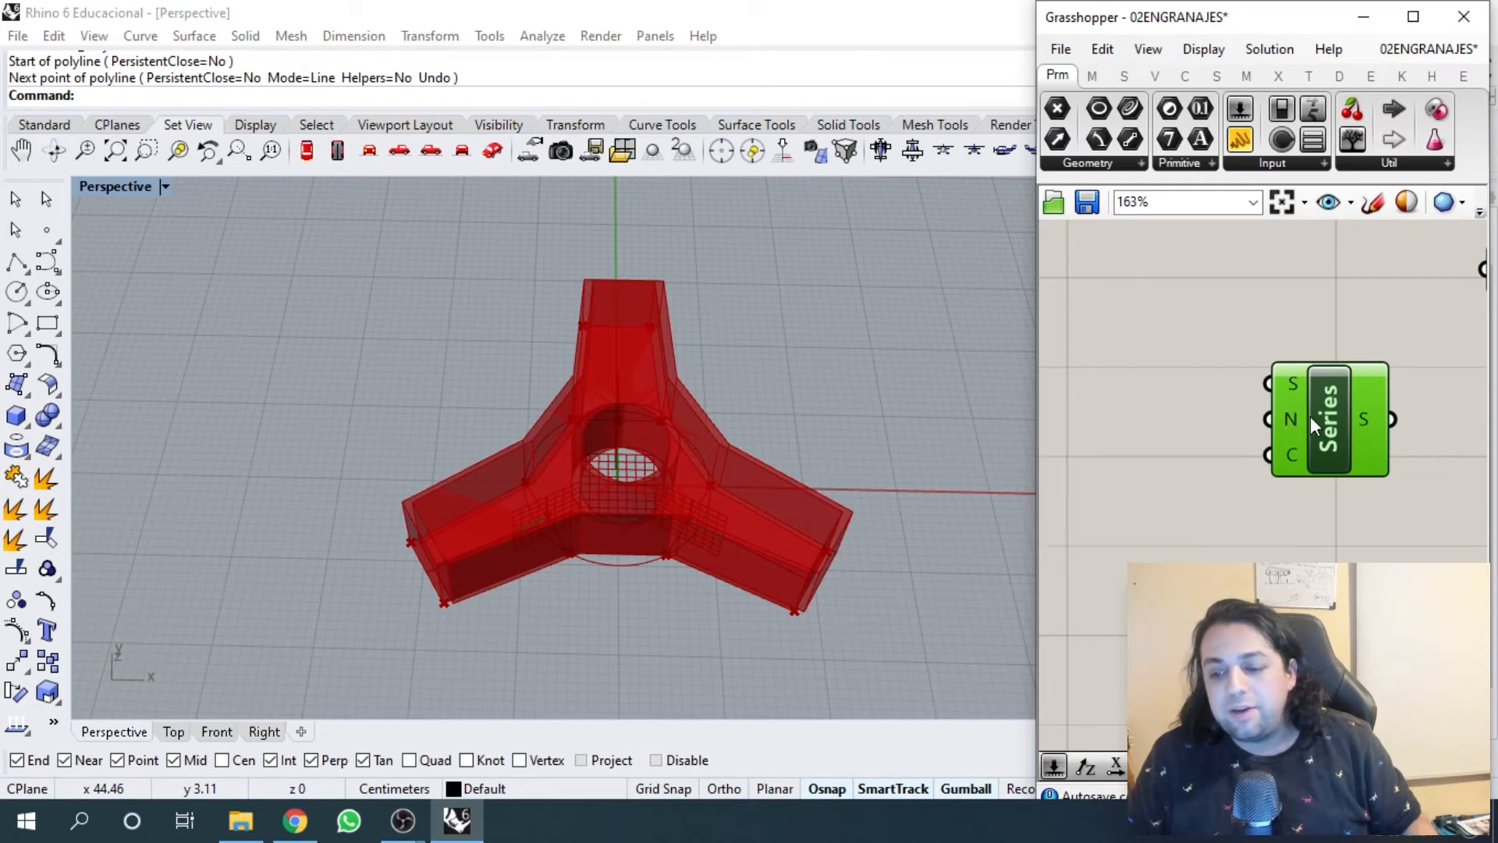
pyautogui.scroll(1, 1303, 421)
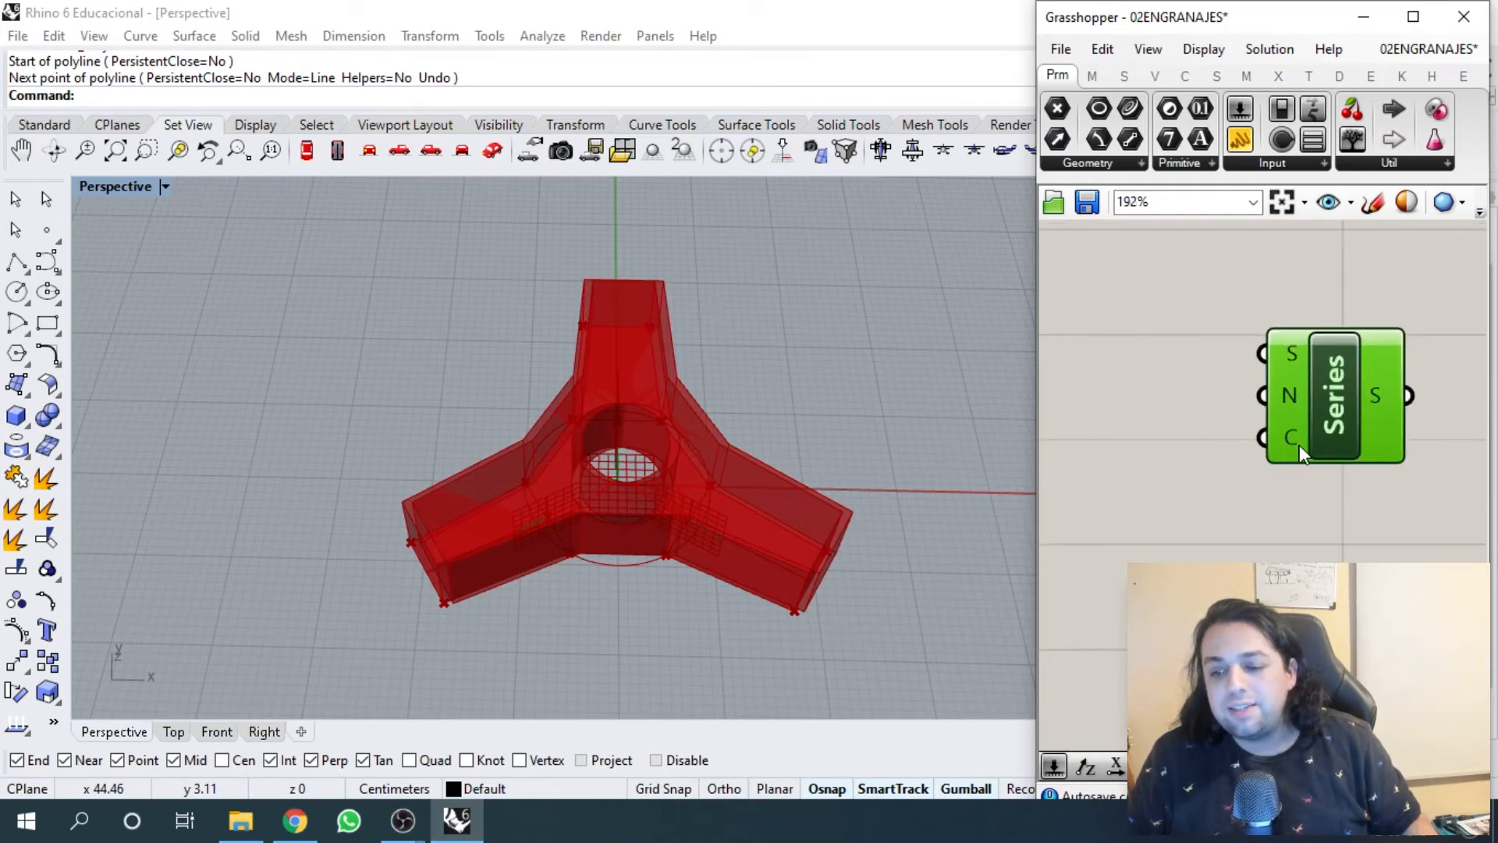
pyautogui.scroll(-3, 1280, 461)
pyautogui.doubleClick(1238, 477)
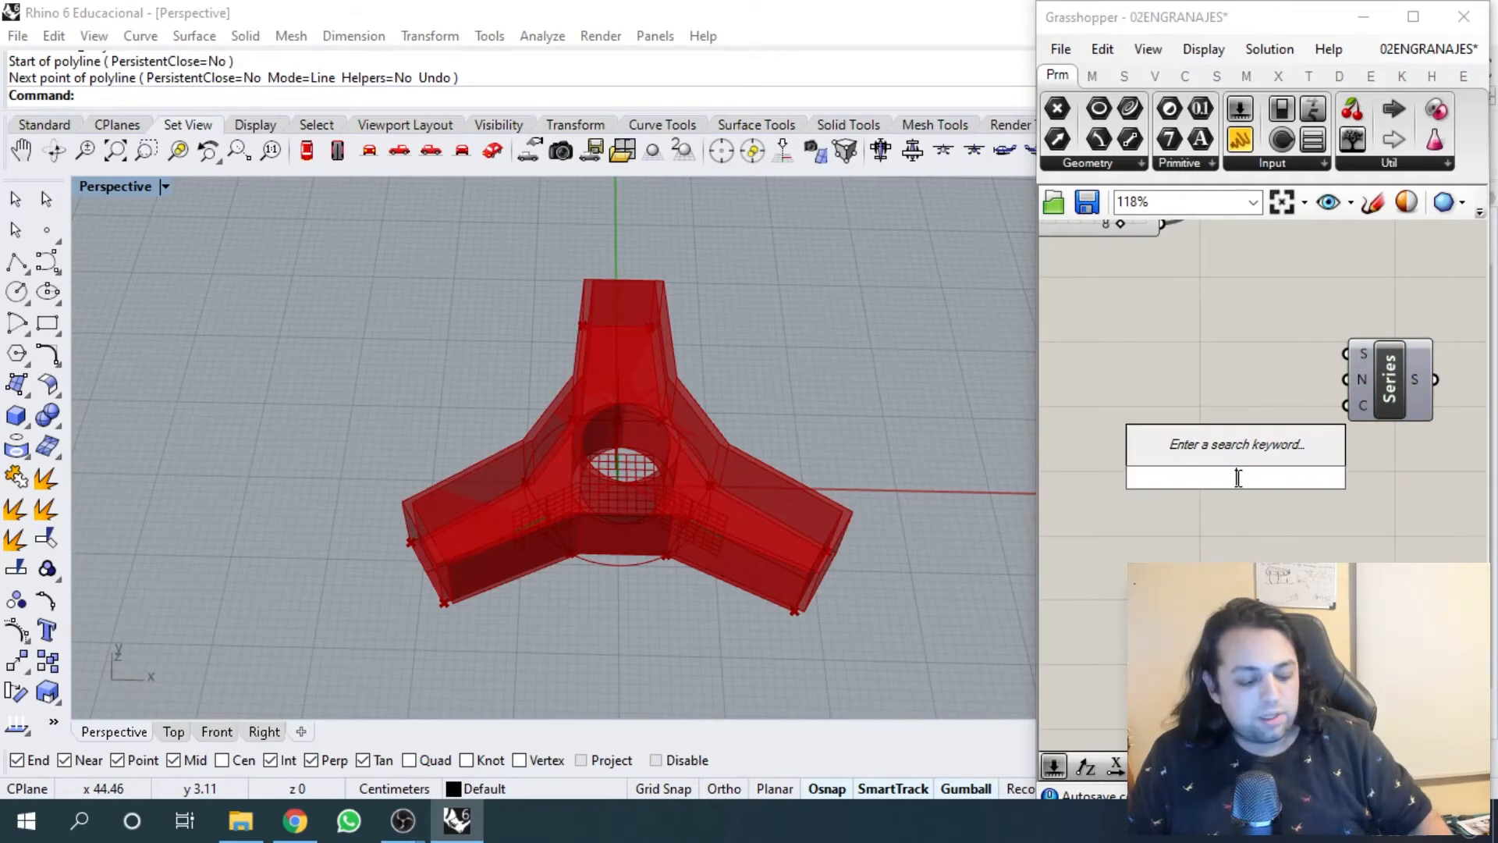
pyautogui.write('add')
pyautogui.press('Return')
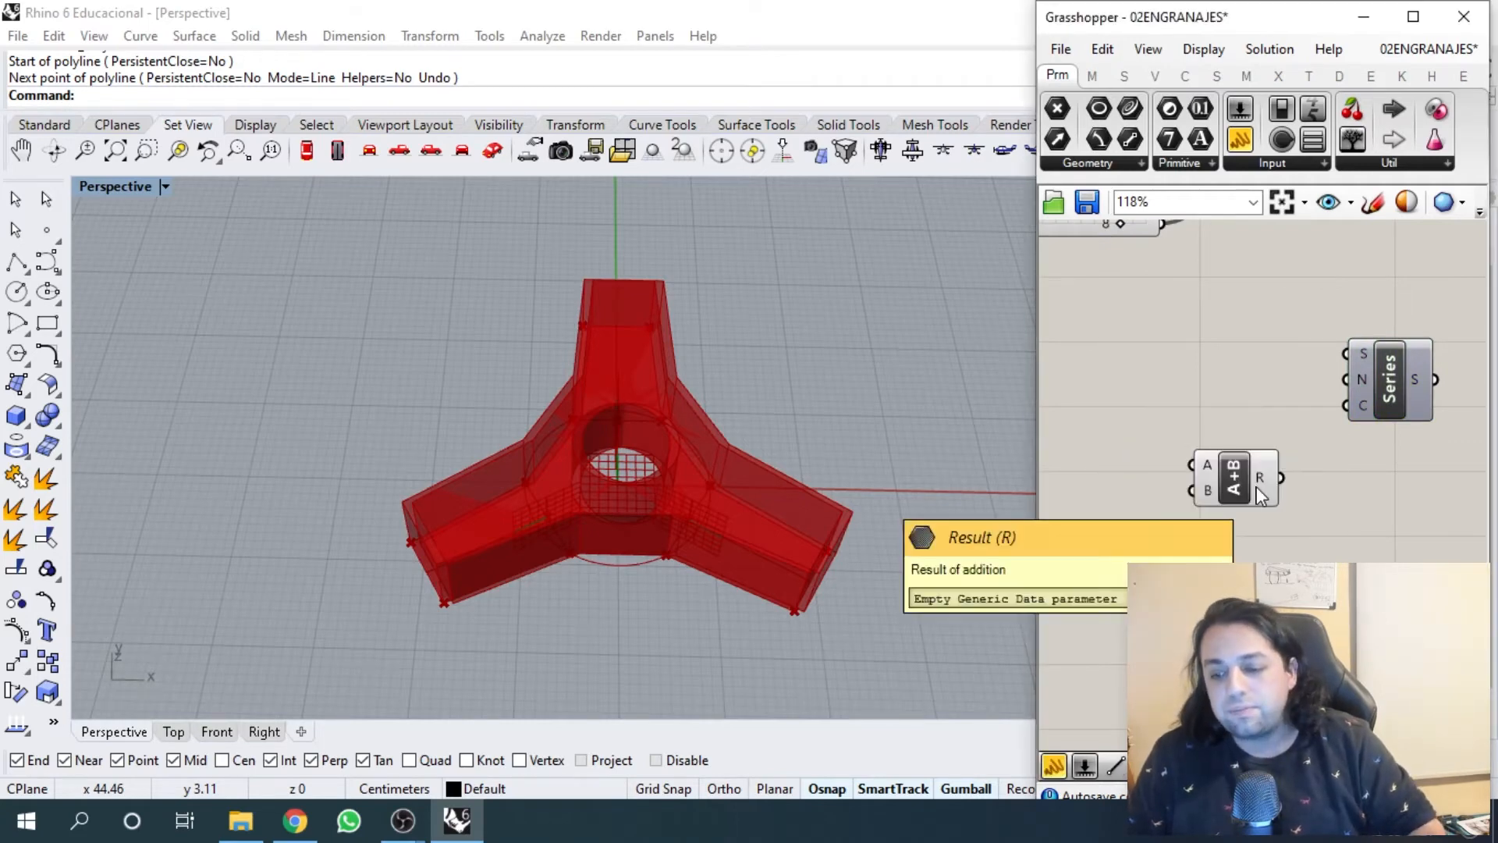
pyautogui.press('Delete')
# - Add a number slider with value 15 below the Series component
pyautogui.doubleClick(1238, 495)
pyautogui.write('15')
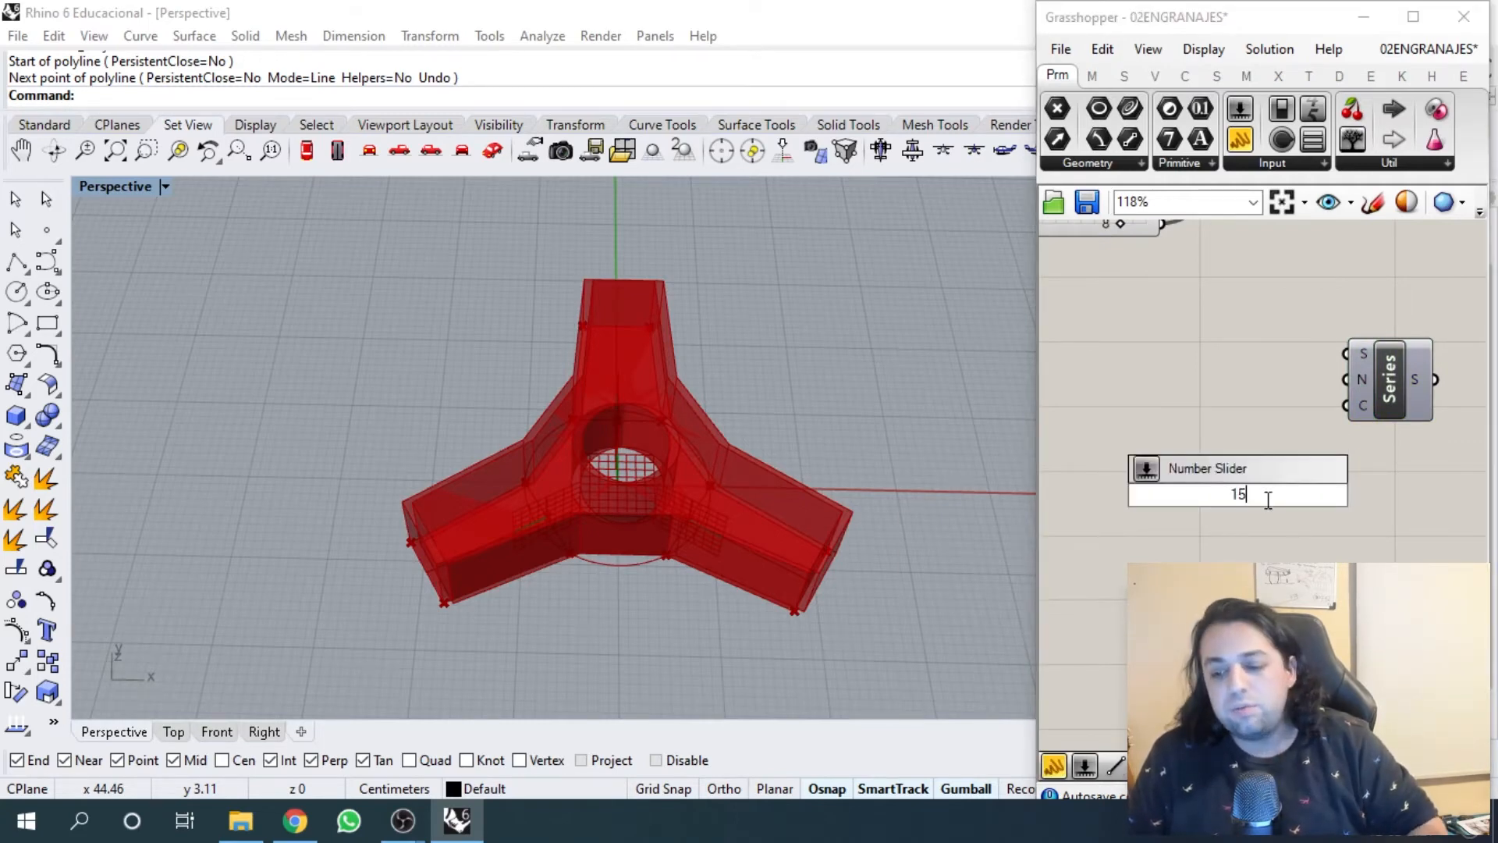
# - Create a number slider, wire it into the Series component's Count input, and set it to 5
pyautogui.press('Return')
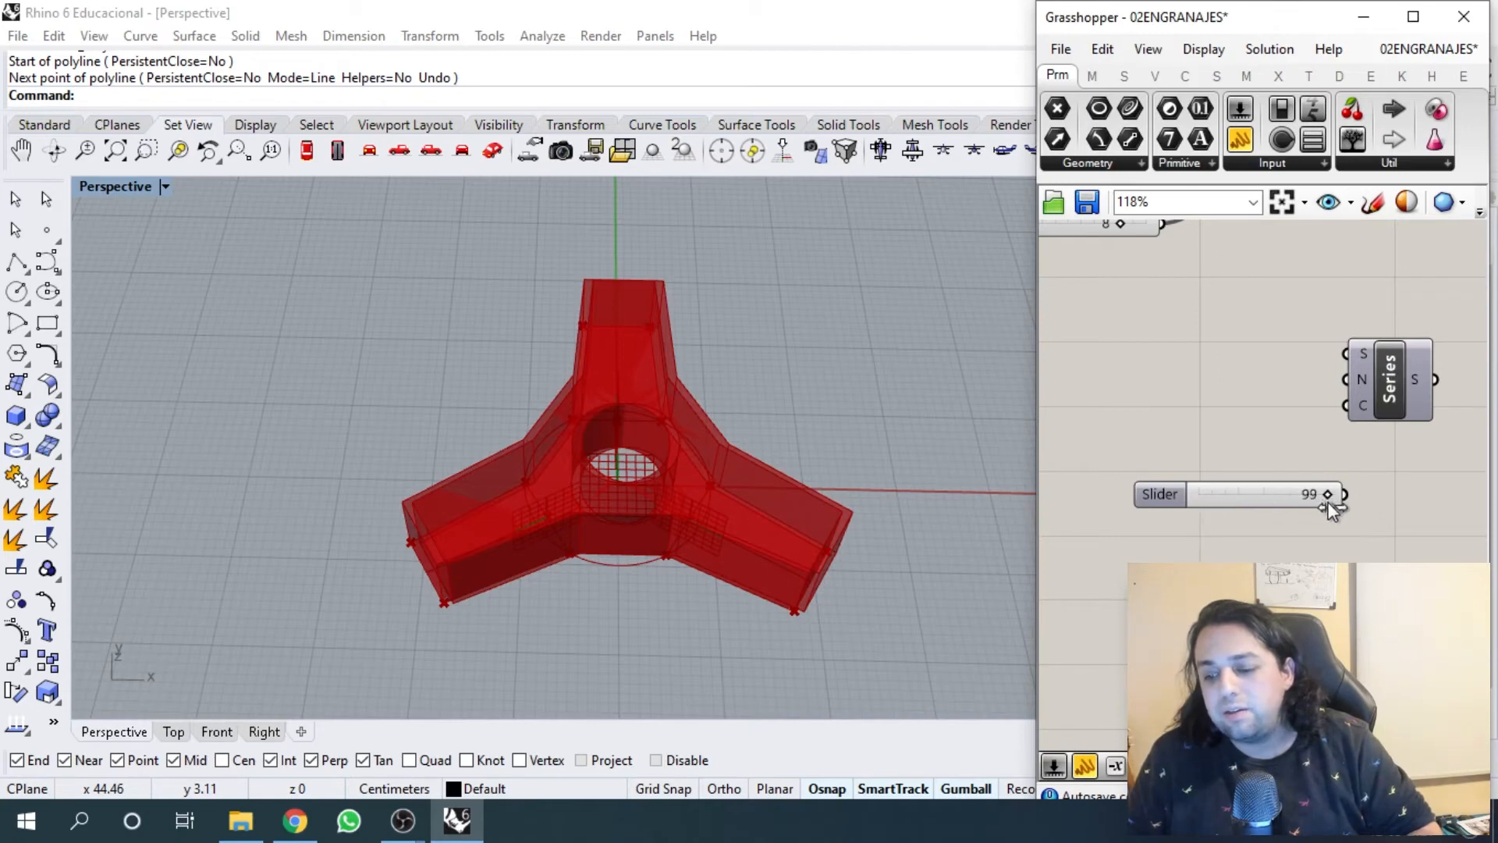
pyautogui.moveTo(1331, 507); pyautogui.dragTo(1345, 405)
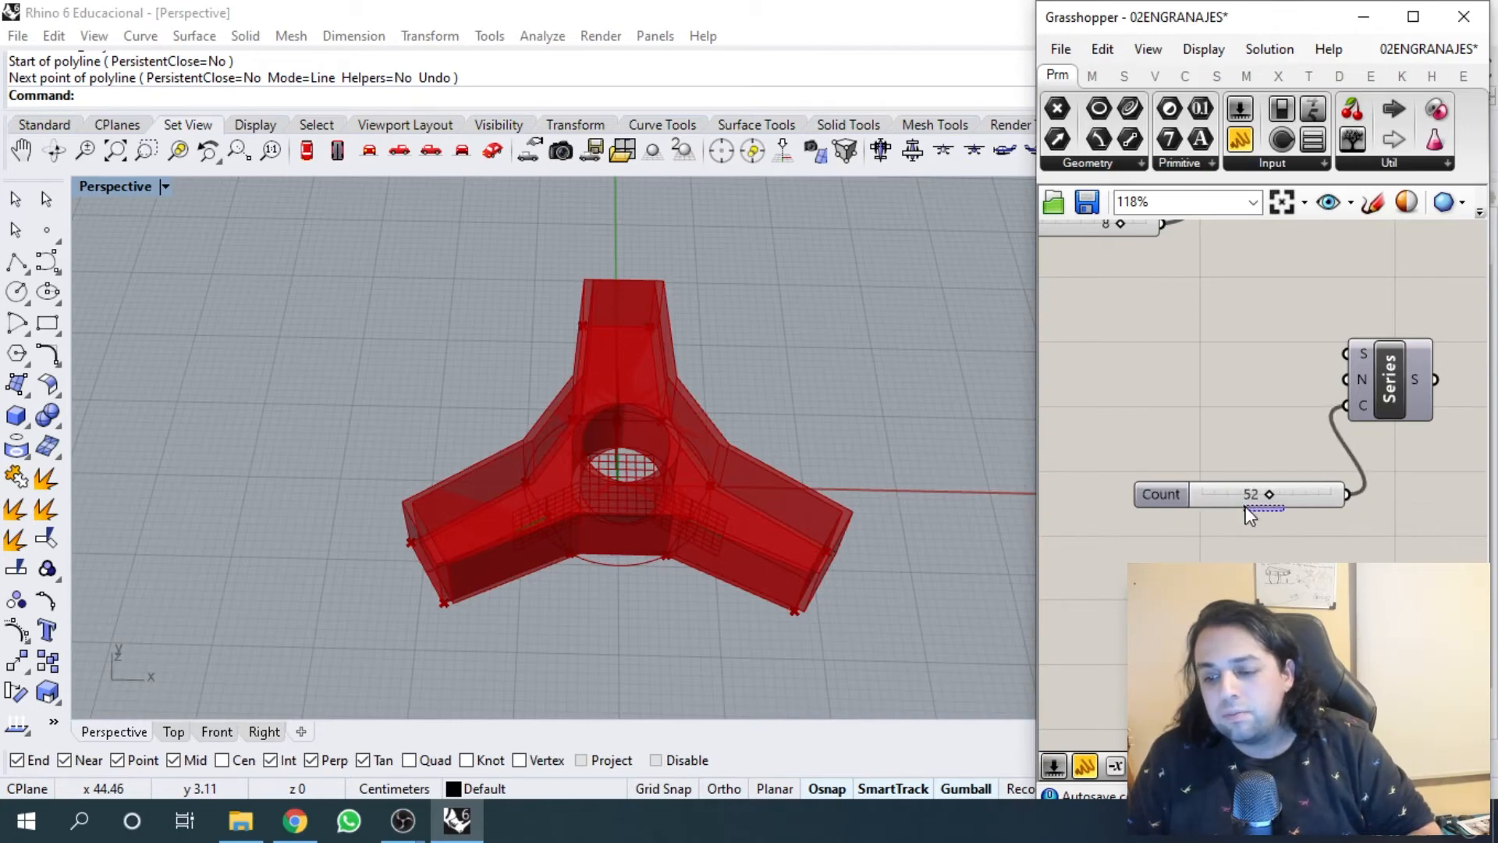
pyautogui.click(1266, 495)
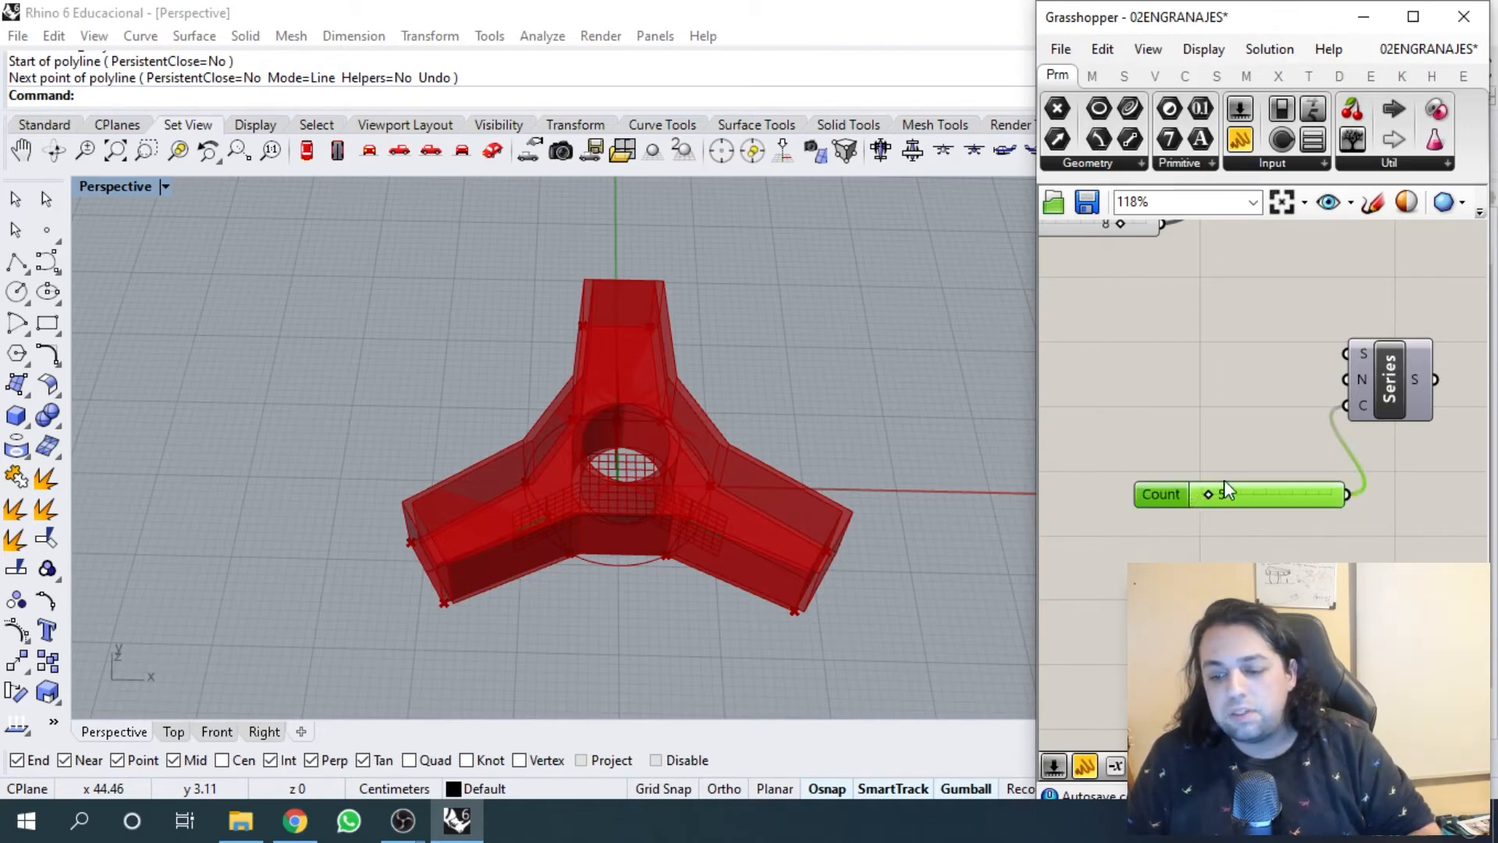
pyautogui.moveTo(1270, 495); pyautogui.dragTo(1200, 495)
pyautogui.scroll(-3, 1327, 445)
pyautogui.click(1341, 448)
pyautogui.scroll(3, 1300, 428)
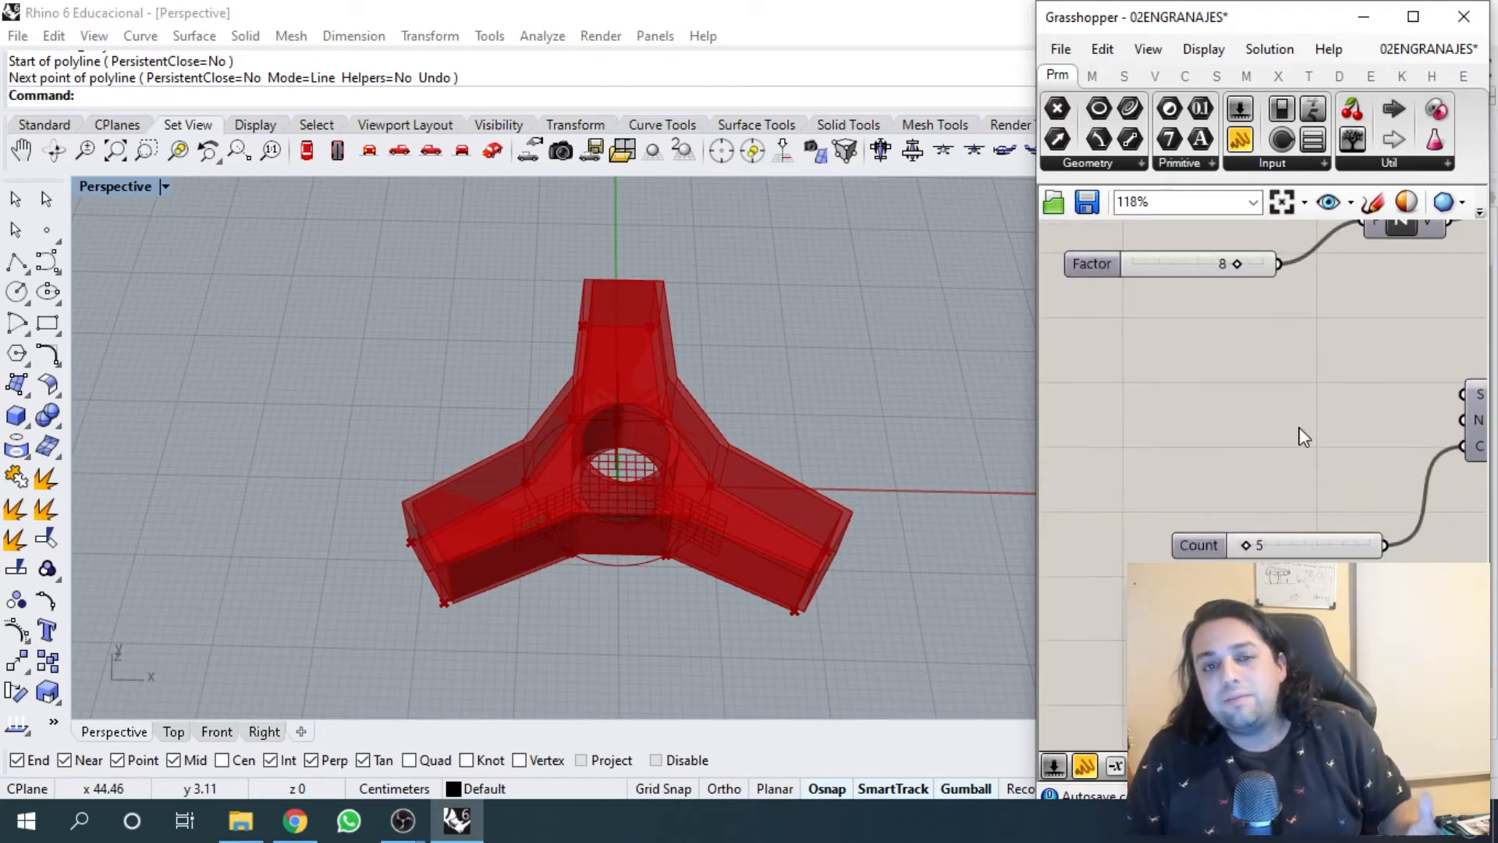
# - Add an Addition component and wire its result into the Series component's step input N
pyautogui.moveTo(1299, 428); pyautogui.dragTo(1211, 419, button='right')
pyautogui.doubleClick(1211, 418)
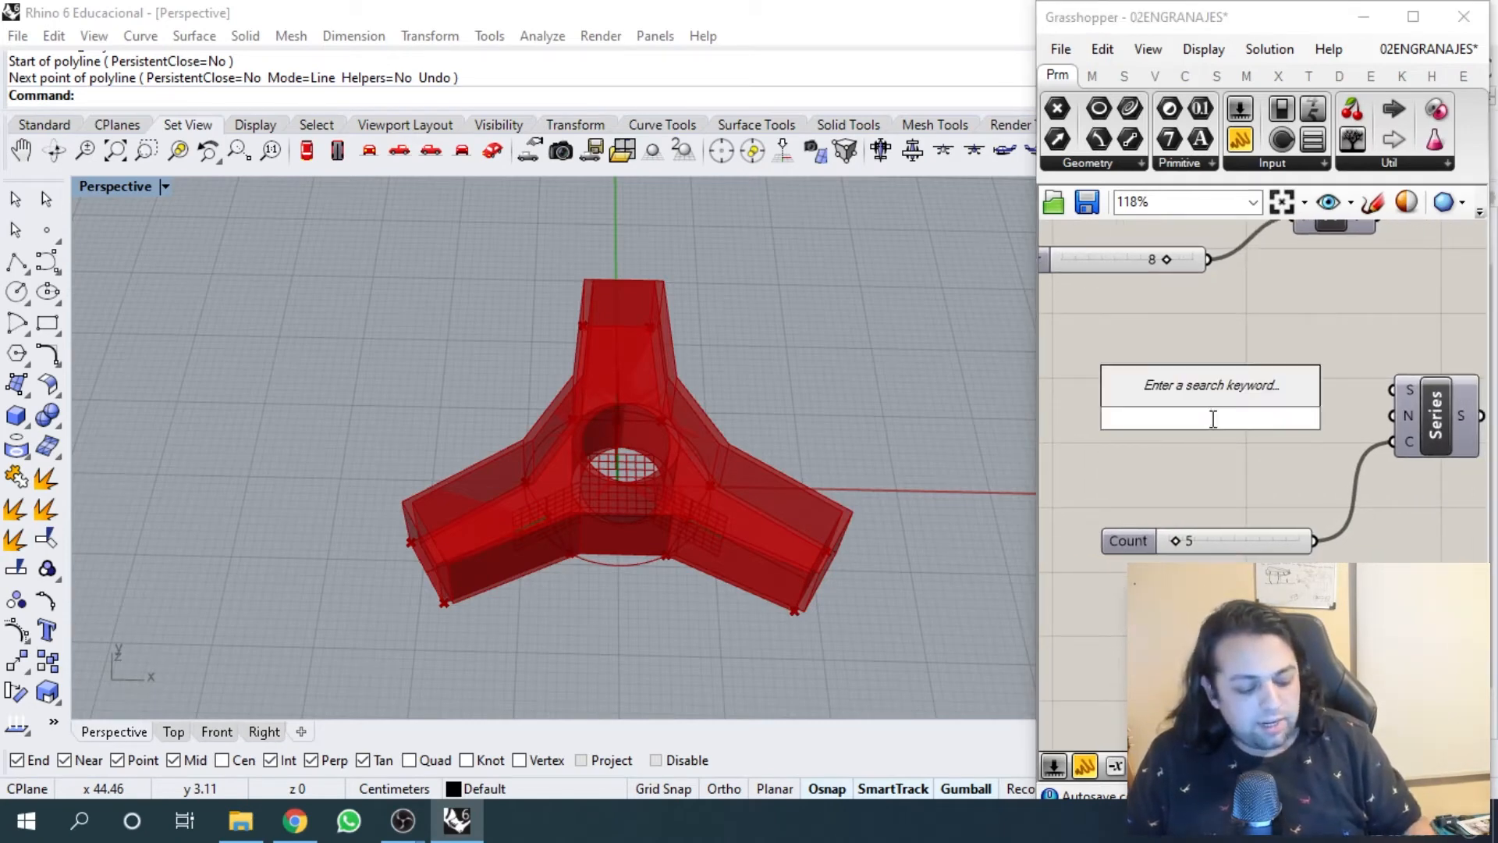
pyautogui.write('a')
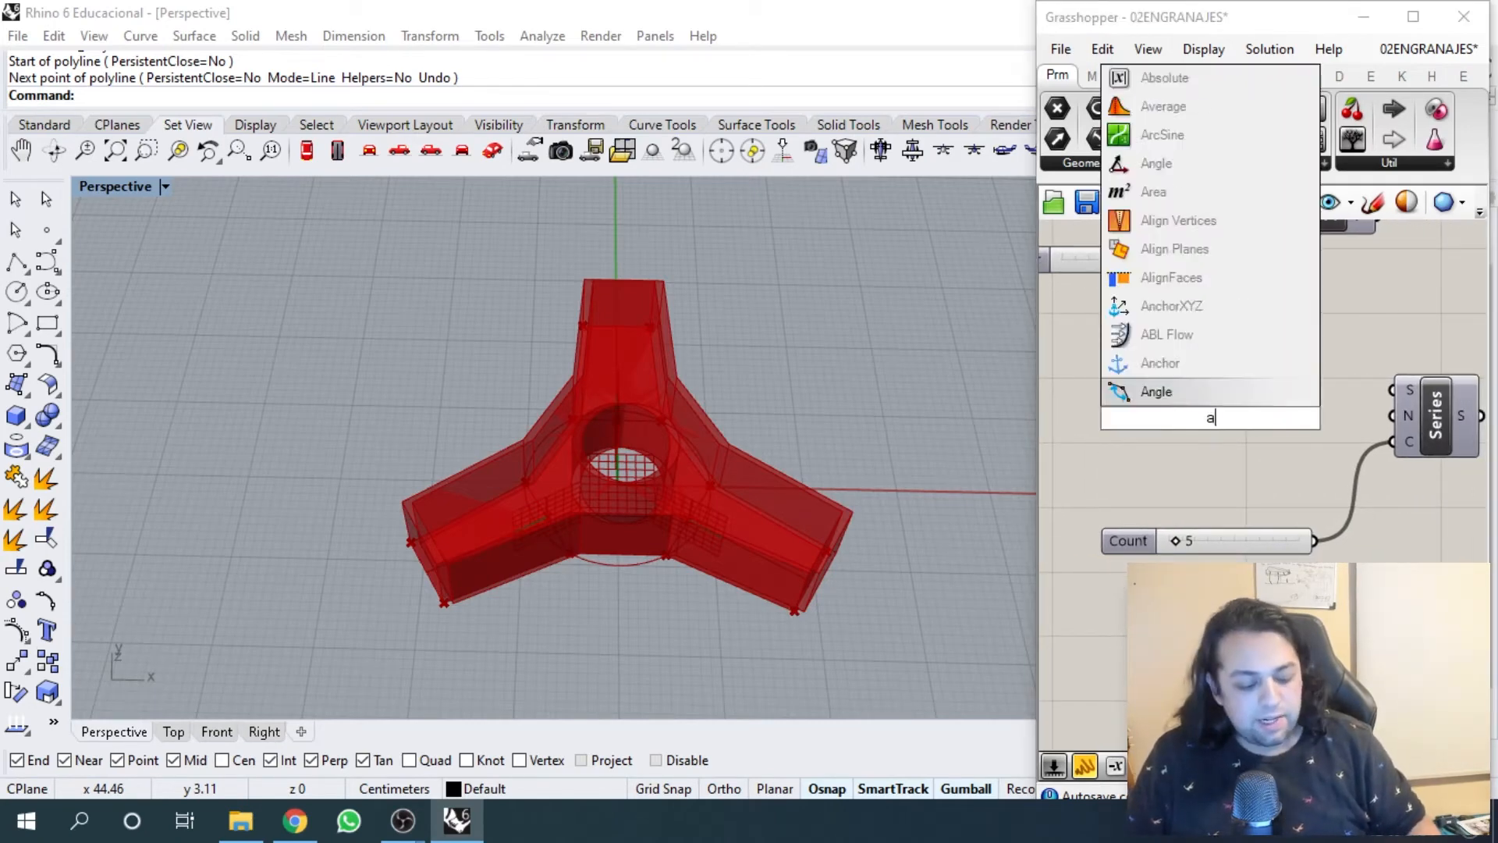
pyautogui.write('ddition')
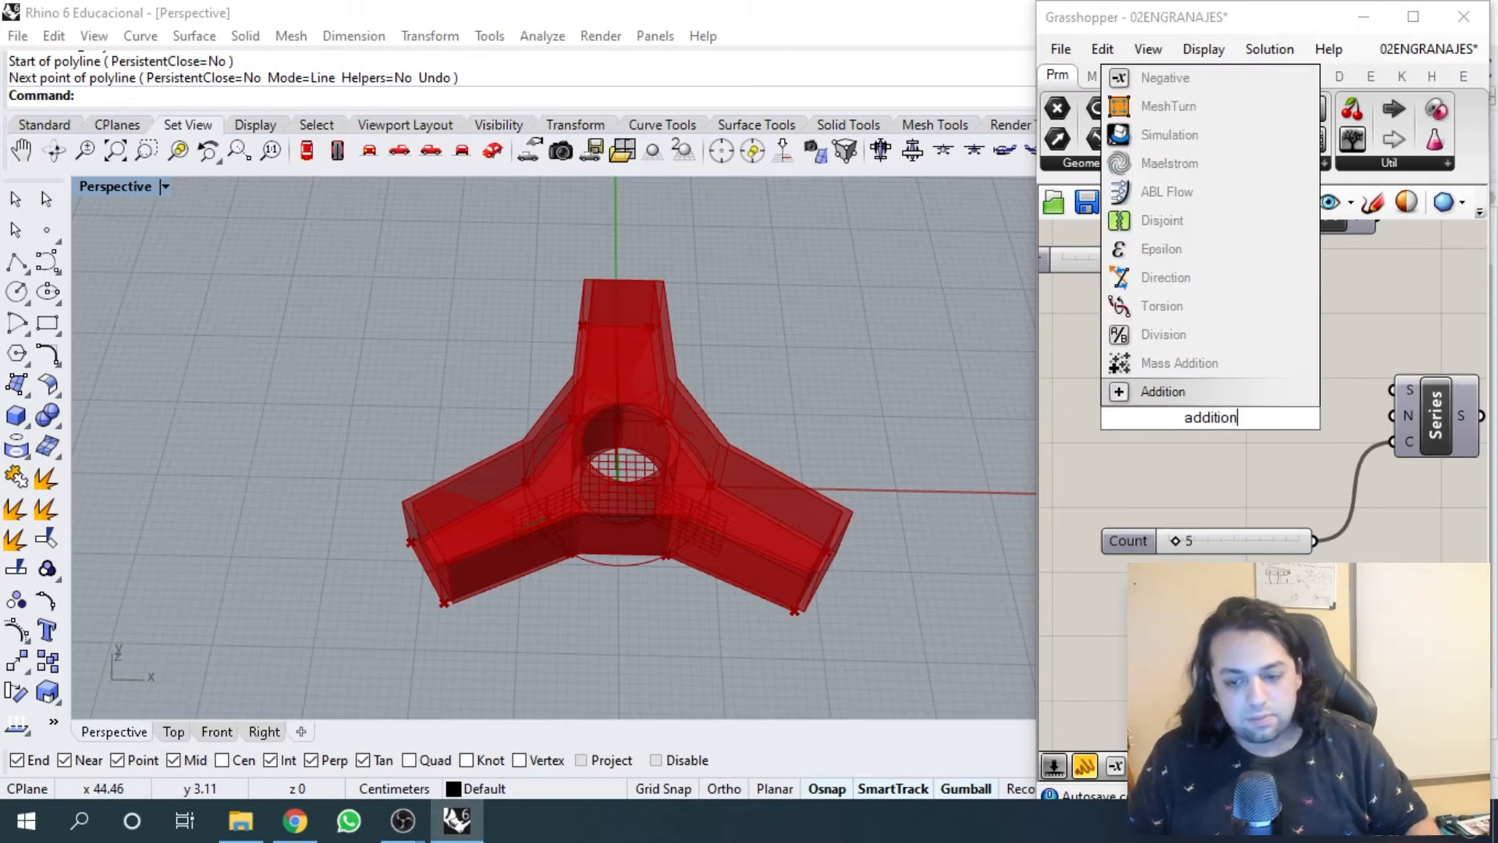
pyautogui.press('Return')
pyautogui.moveTo(1215, 417); pyautogui.dragTo(1387, 413)
pyautogui.scroll(-3, 1265, 424)
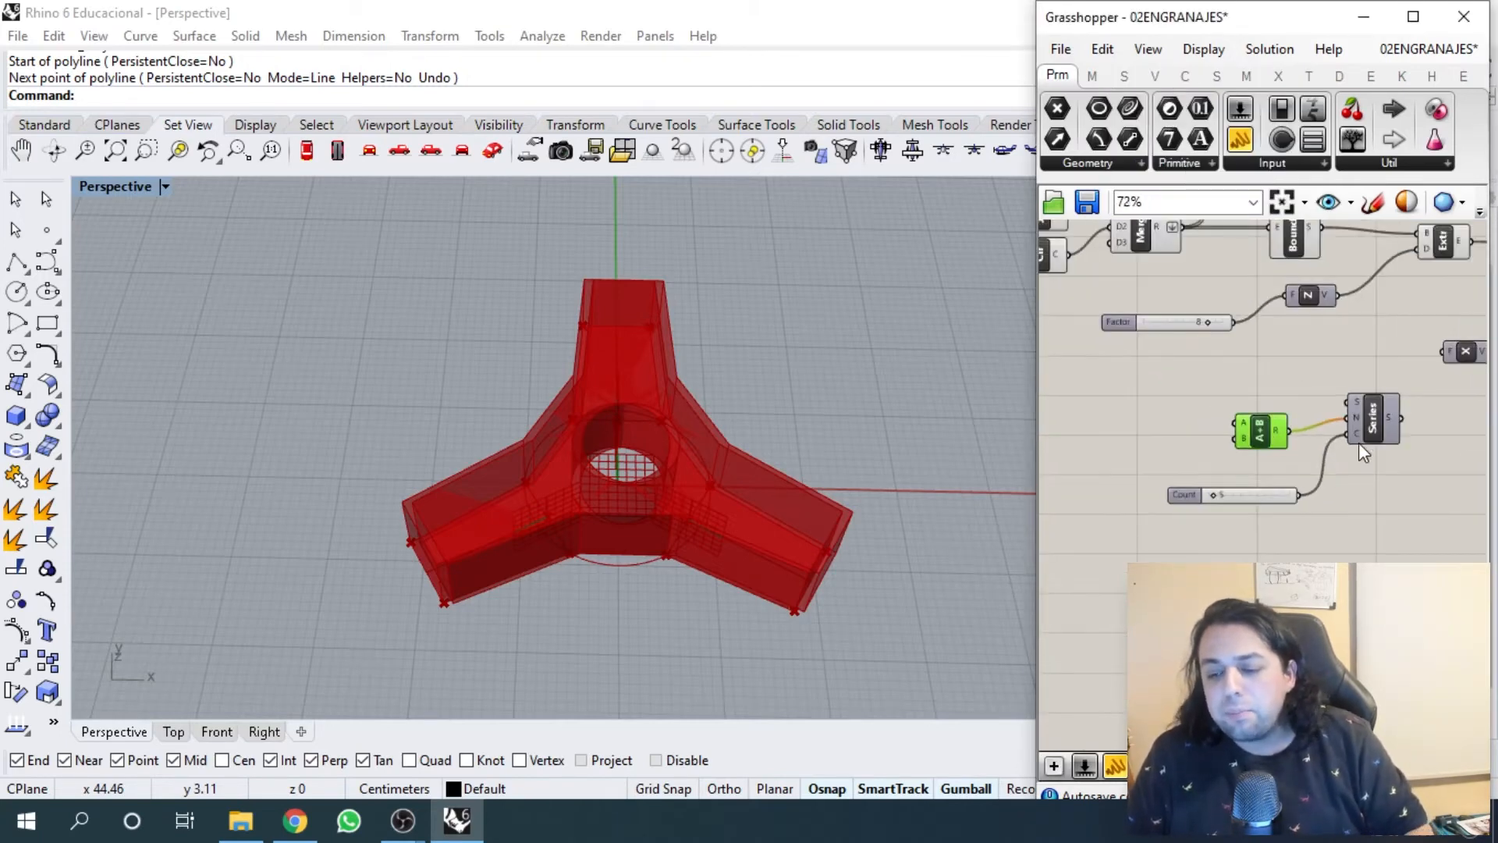
# - Set the Length slider that feeds the Line component to 8
pyautogui.click(1242, 428)
pyautogui.moveTo(1235, 436); pyautogui.dragTo(1300, 431, button='right')
pyautogui.scroll(-2, 1292, 432)
pyautogui.scroll(1, 1174, 409)
pyautogui.scroll(1, 1372, 357)
pyautogui.scroll(-2, 1101, 427)
pyautogui.moveTo(1148, 375); pyautogui.dragTo(1335, 386, button='right')
pyautogui.scroll(3, 1328, 288)
pyautogui.moveTo(1405, 308); pyautogui.dragTo(1250, 304, button='right')
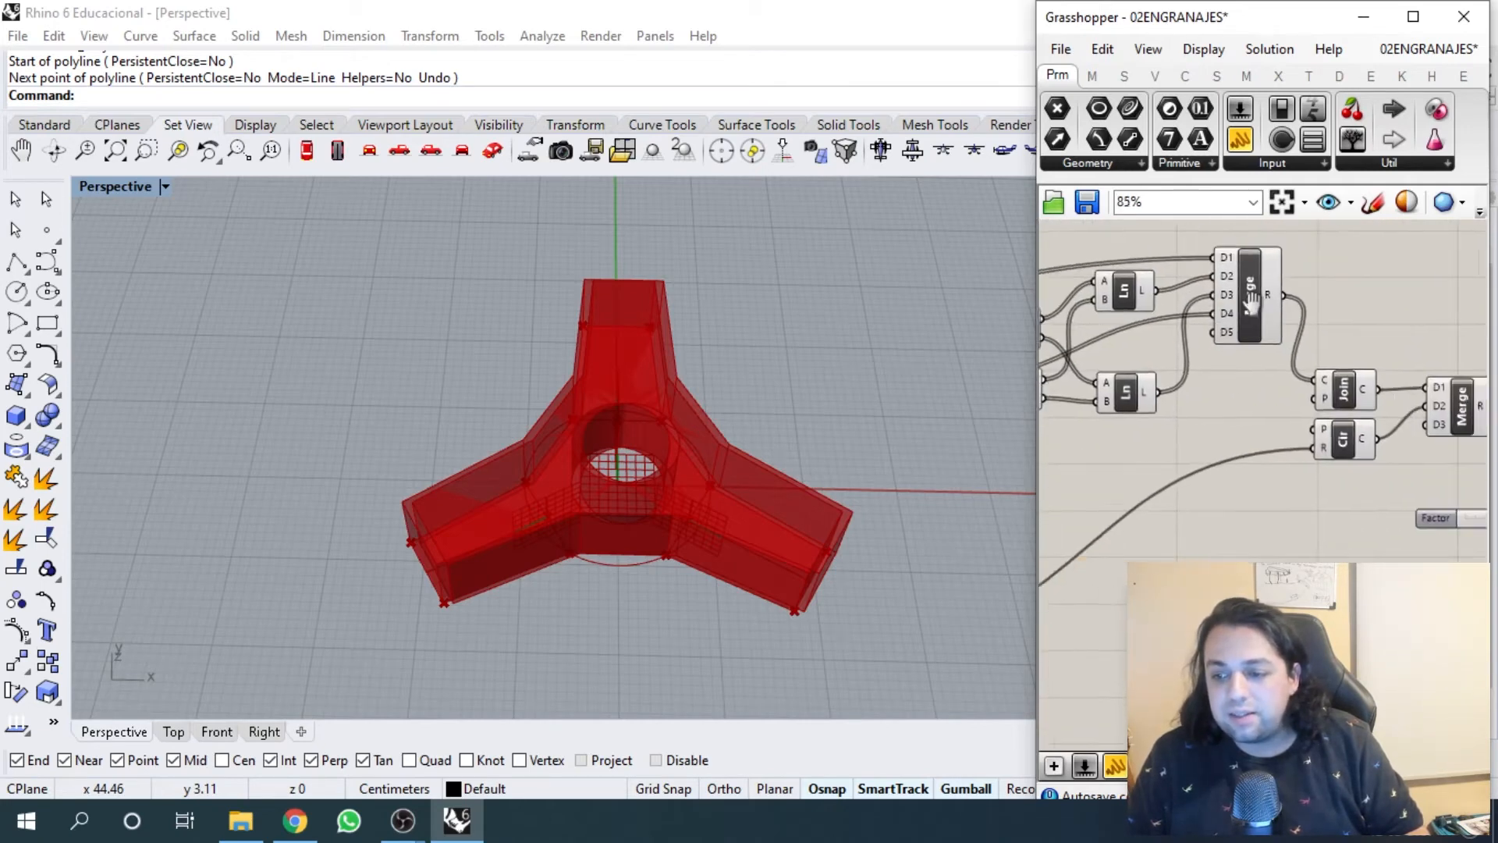
pyautogui.moveTo(1139, 305); pyautogui.dragTo(1353, 240, button='right')
pyautogui.moveTo(1233, 442); pyautogui.dragTo(1197, 382, button='right')
pyautogui.scroll(3, 1197, 462)
pyautogui.scroll(3, 1162, 454)
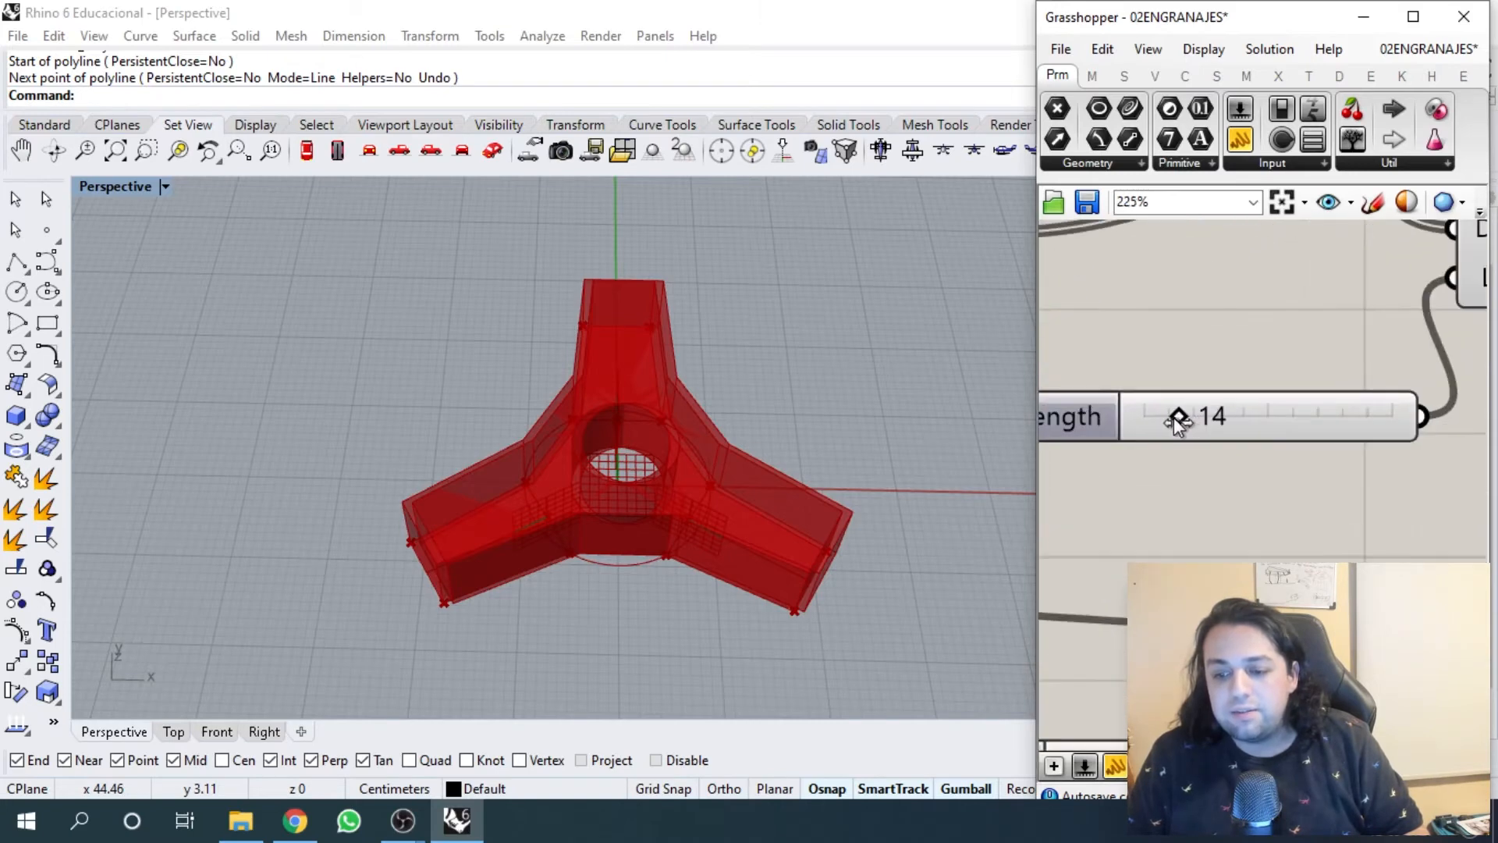
pyautogui.moveTo(1173, 416); pyautogui.dragTo(1160, 419)
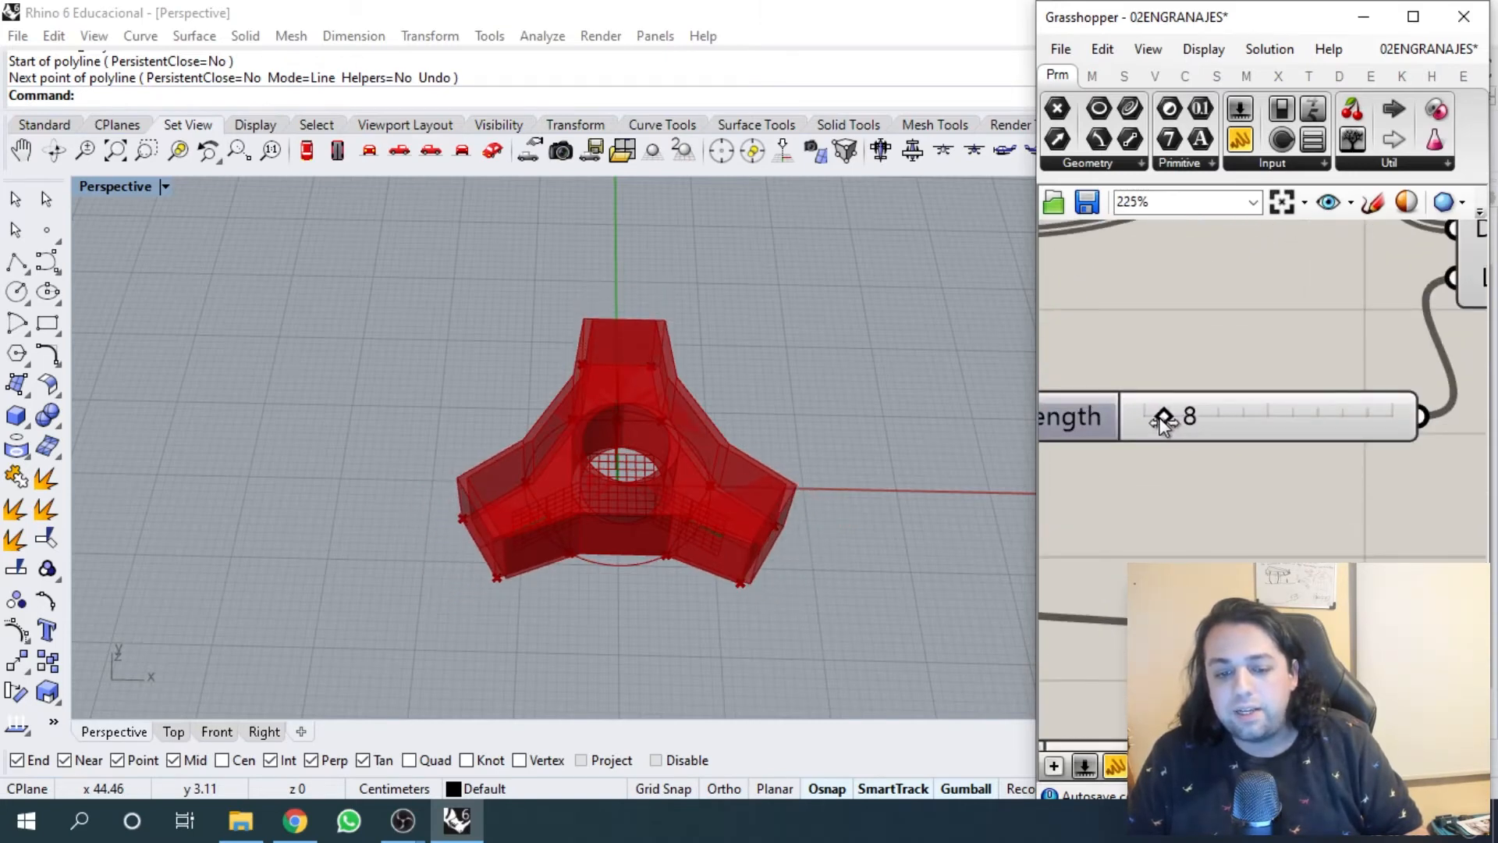
# - Wire the Length slider into input B of the Addition component, leaving input A free
pyautogui.scroll(-2, 1161, 422)
pyautogui.moveTo(1221, 422); pyautogui.dragTo(1041, 426, button='right')
pyautogui.scroll(-10, 1166, 421)
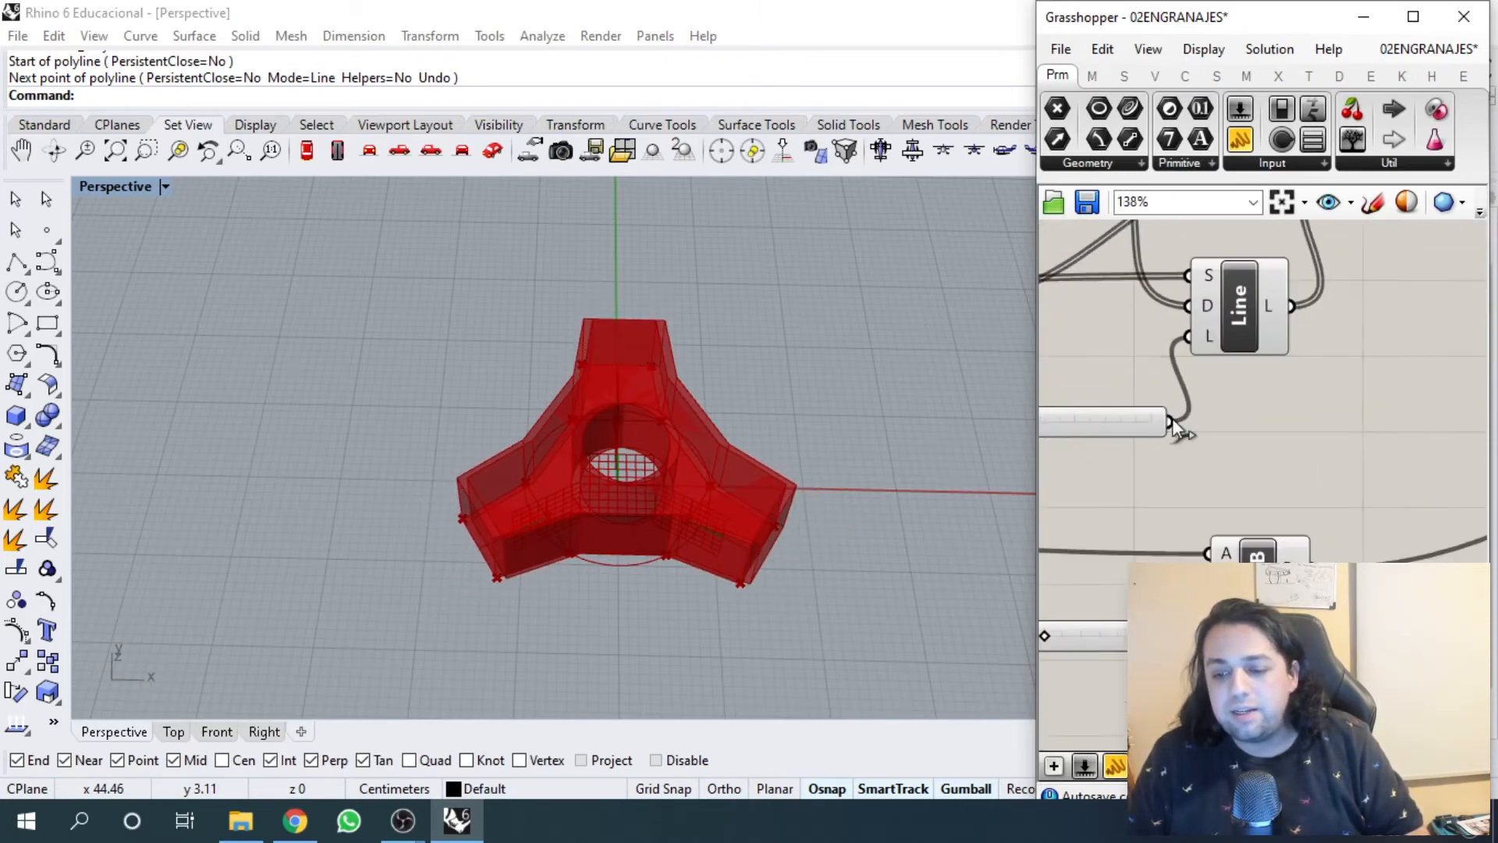
pyautogui.moveTo(1067, 367); pyautogui.dragTo(1133, 312, button='right')
pyautogui.scroll(5, 1440, 355)
pyautogui.scroll(3, 1430, 354)
pyautogui.moveTo(1430, 354); pyautogui.dragTo(1179, 446, button='right')
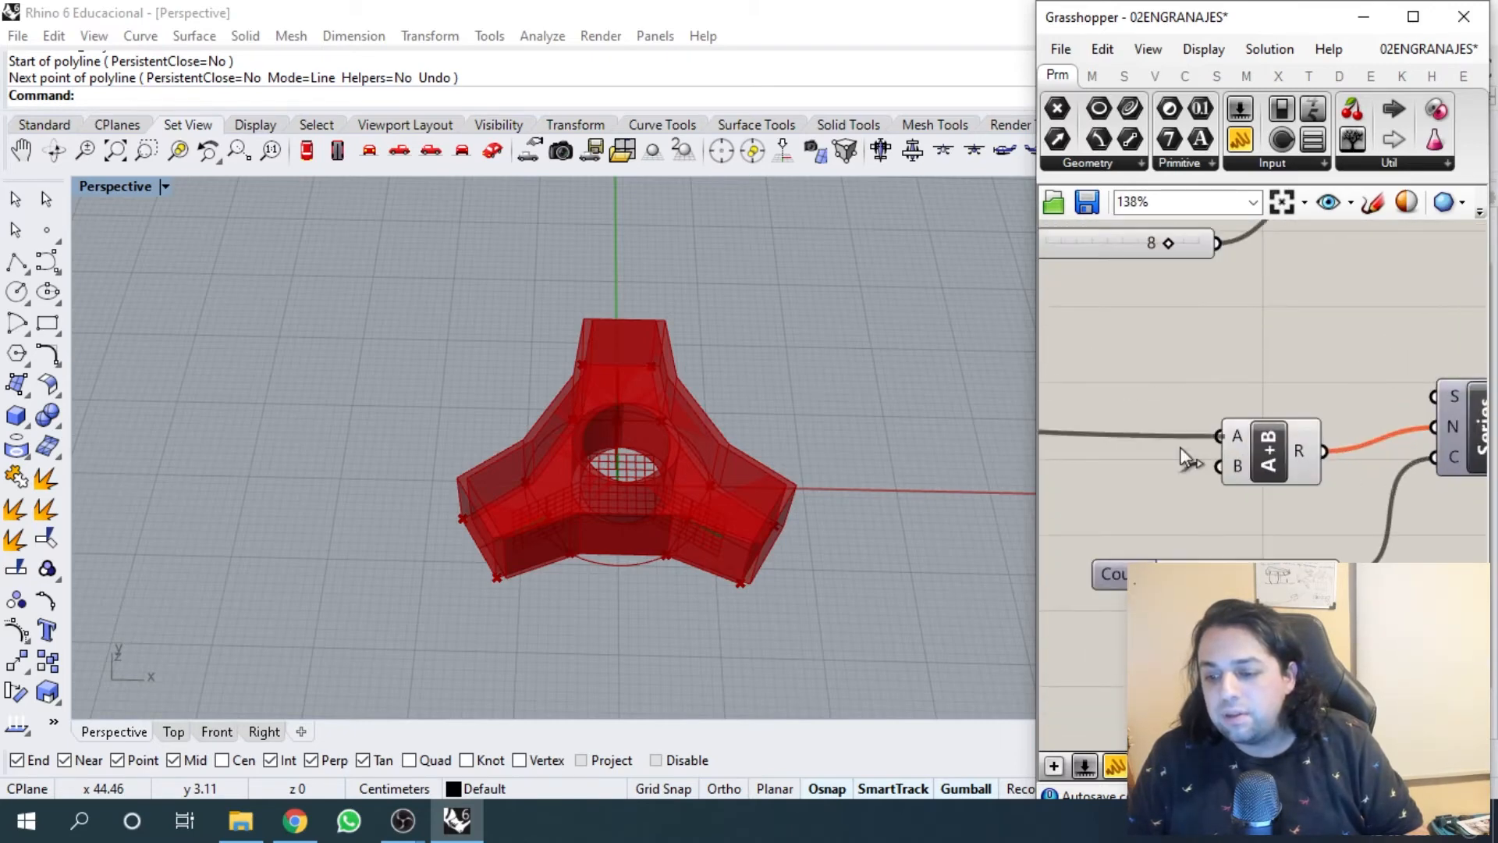
pyautogui.moveTo(1131, 528); pyautogui.dragTo(1228, 476, button='right')
pyautogui.scroll(2, 1284, 433)
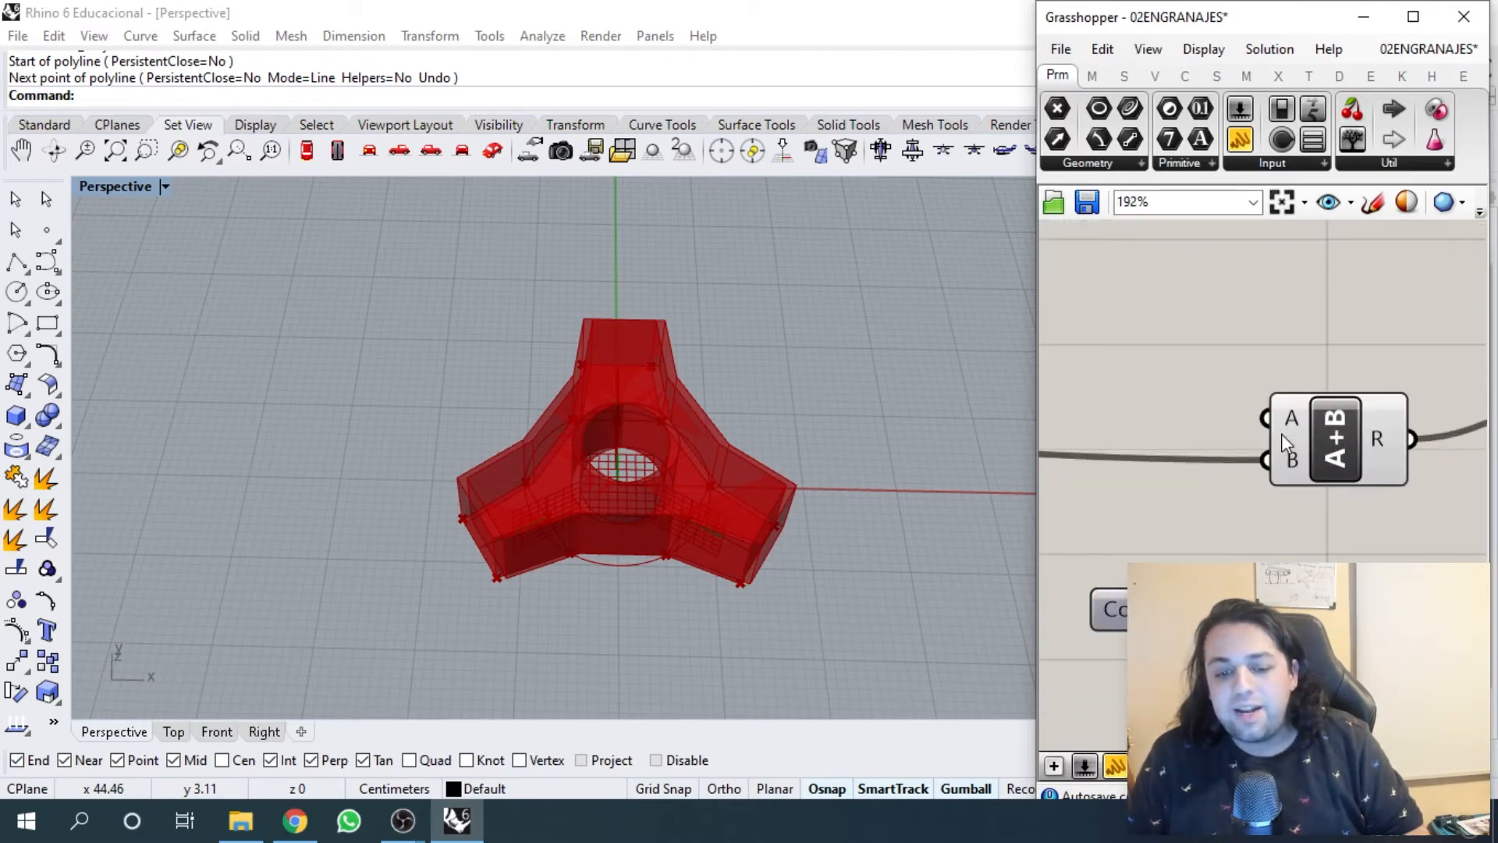
# - Examine the free Addition input and the Radius slider feeding the Circle component at the start of the definition
pyautogui.moveTo(1292, 434)
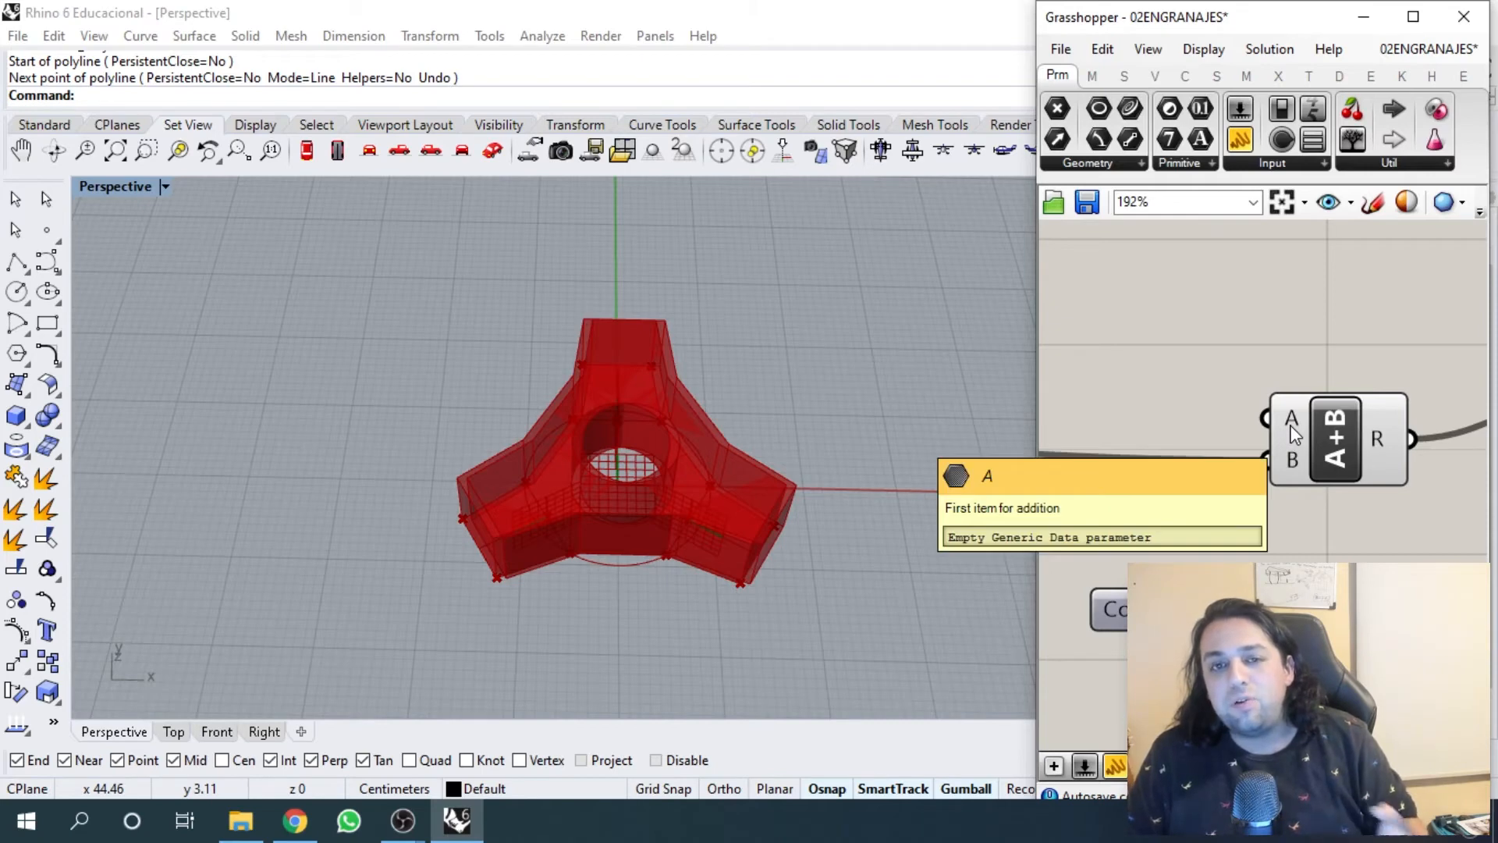
pyautogui.scroll(-8, 1292, 434)
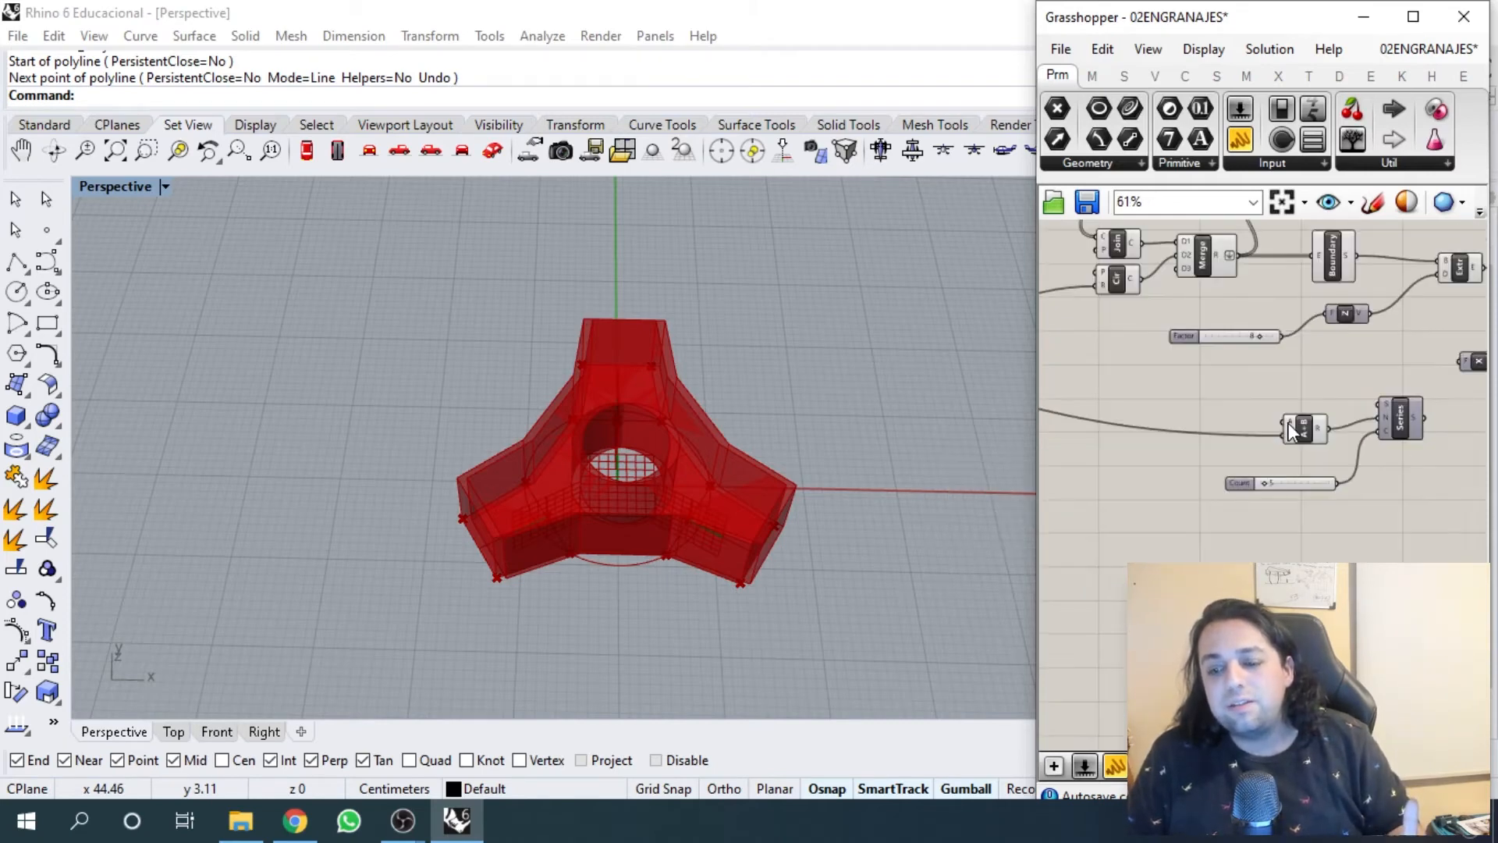
pyautogui.moveTo(1292, 433); pyautogui.dragTo(1444, 424, button='right')
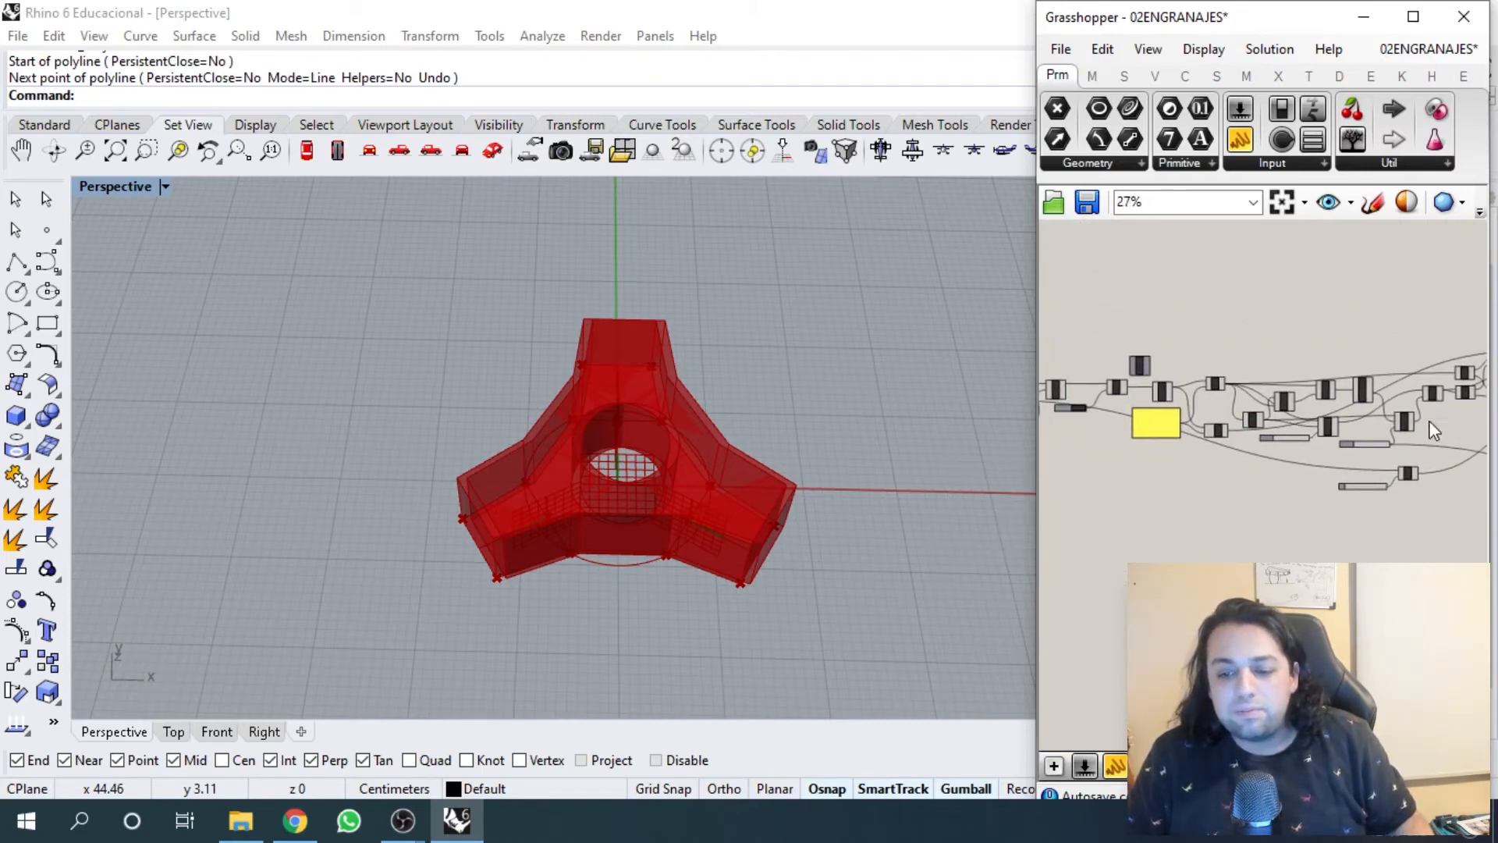
pyautogui.scroll(2, 1214, 497)
pyautogui.scroll(2, 1229, 394)
pyautogui.scroll(2, 1241, 405)
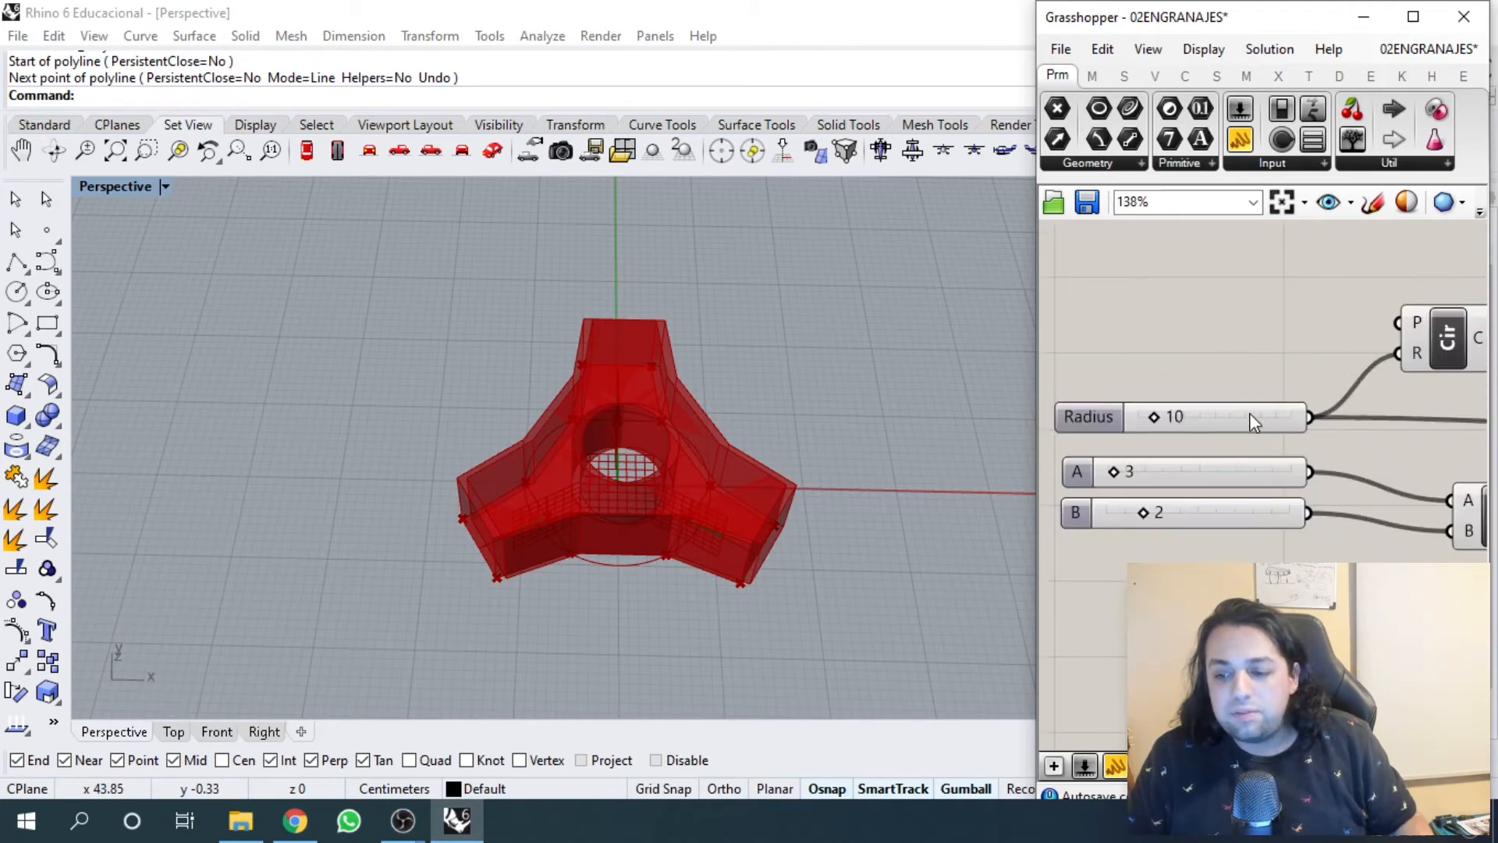
pyautogui.scroll(-5, 1091, 366)
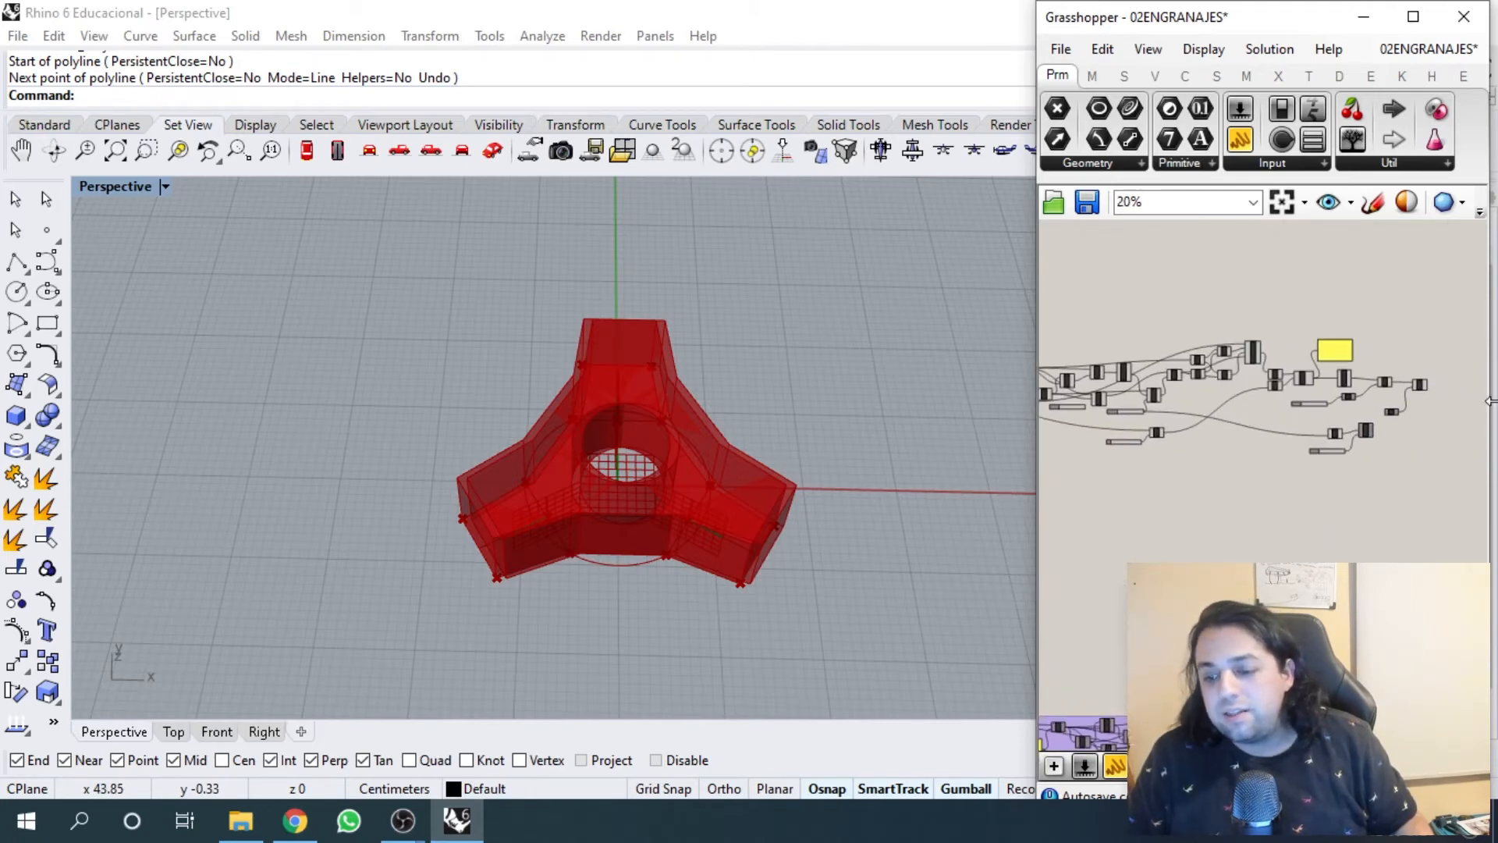
pyautogui.scroll(4, 1234, 429)
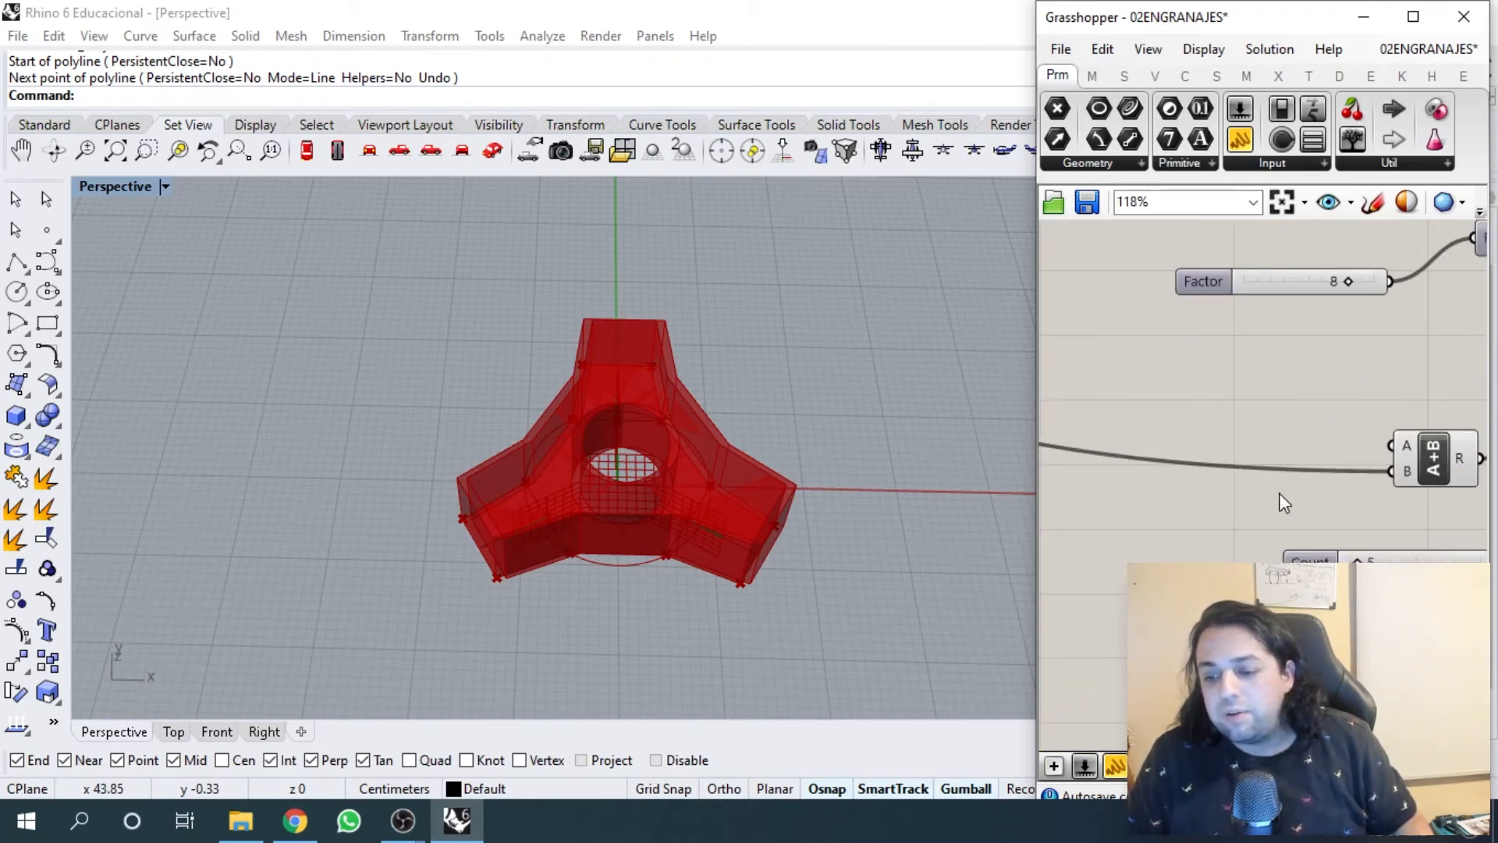
# - Add a Multiplication component and wire its result into input A of the Addition component
pyautogui.doubleClick(1248, 432)
pyautogui.write('mult')
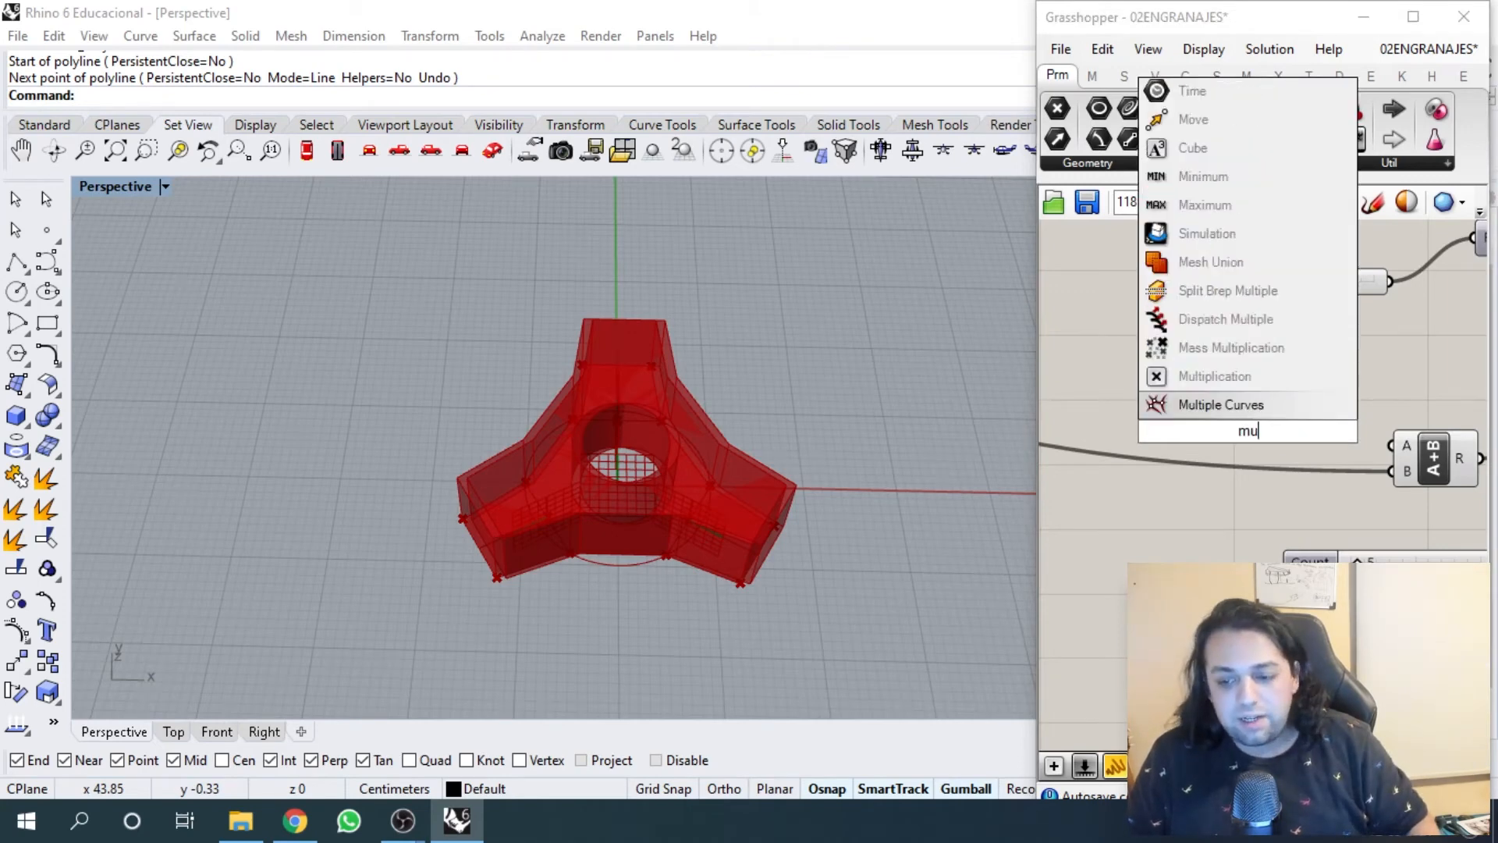
pyautogui.press('Return')
pyautogui.moveTo(1280, 432); pyautogui.dragTo(1315, 416)
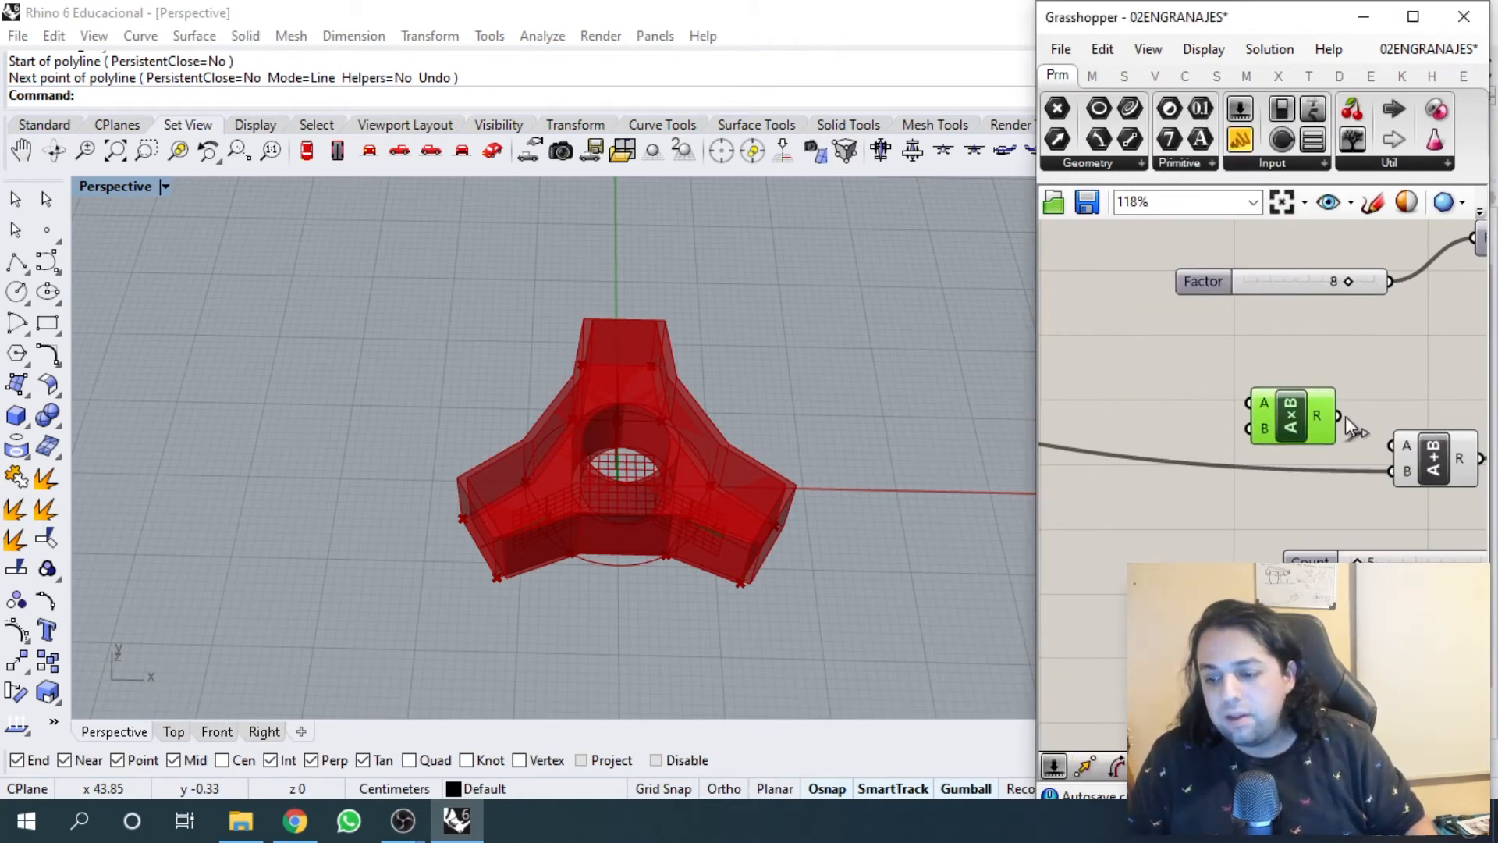
pyautogui.moveTo(1132, 492); pyautogui.dragTo(1209, 497, button='right')
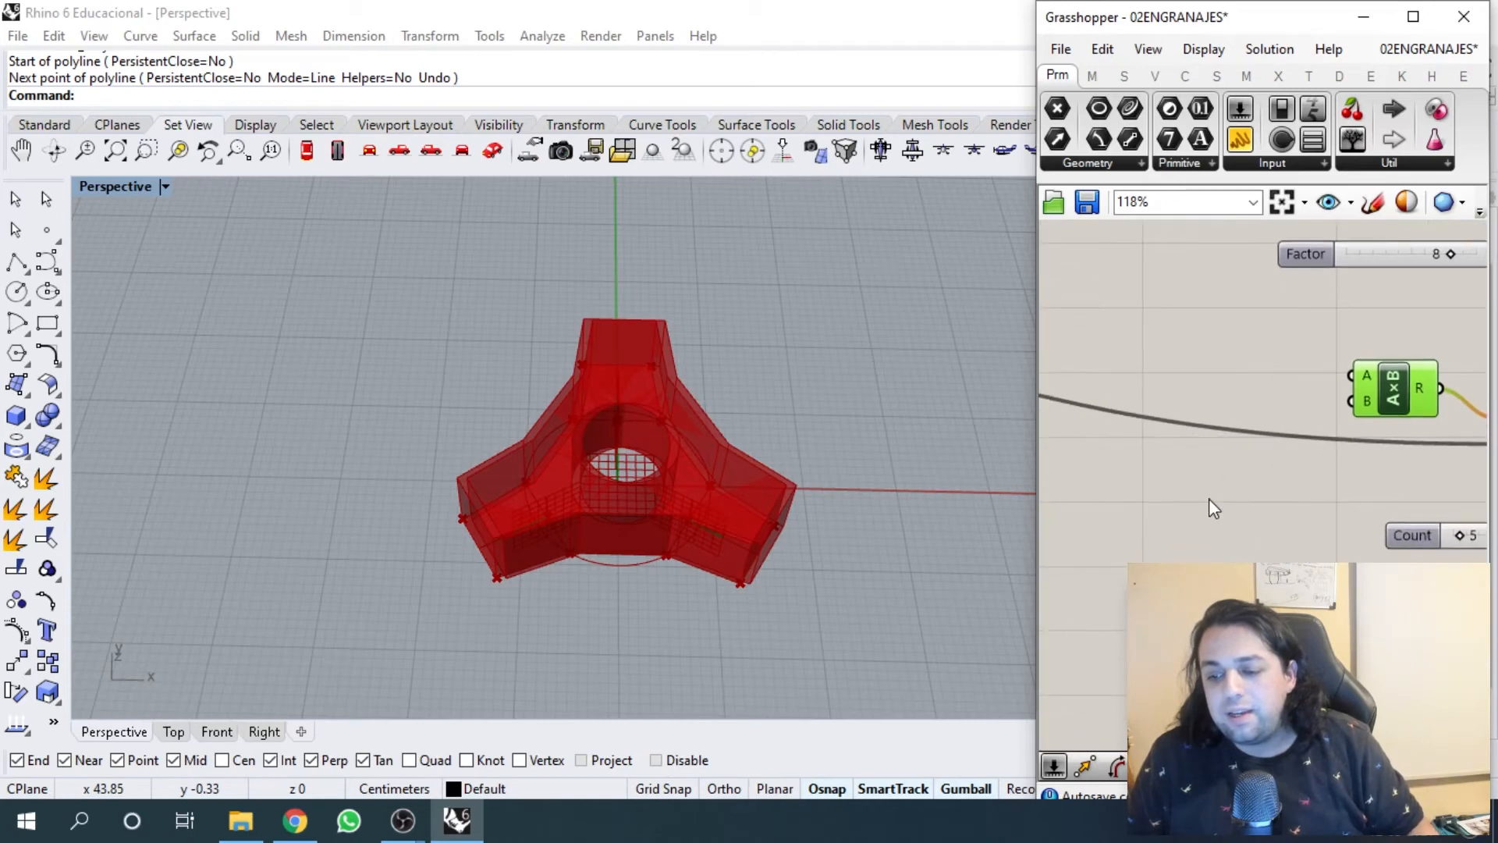
# - Create a number slider with the value 2 and place it below the Multiplication component's inputs
pyautogui.doubleClick(1210, 498)
pyautogui.write('2')
pyautogui.press('Return')
pyautogui.moveTo(1249, 493); pyautogui.dragTo(1233, 464)
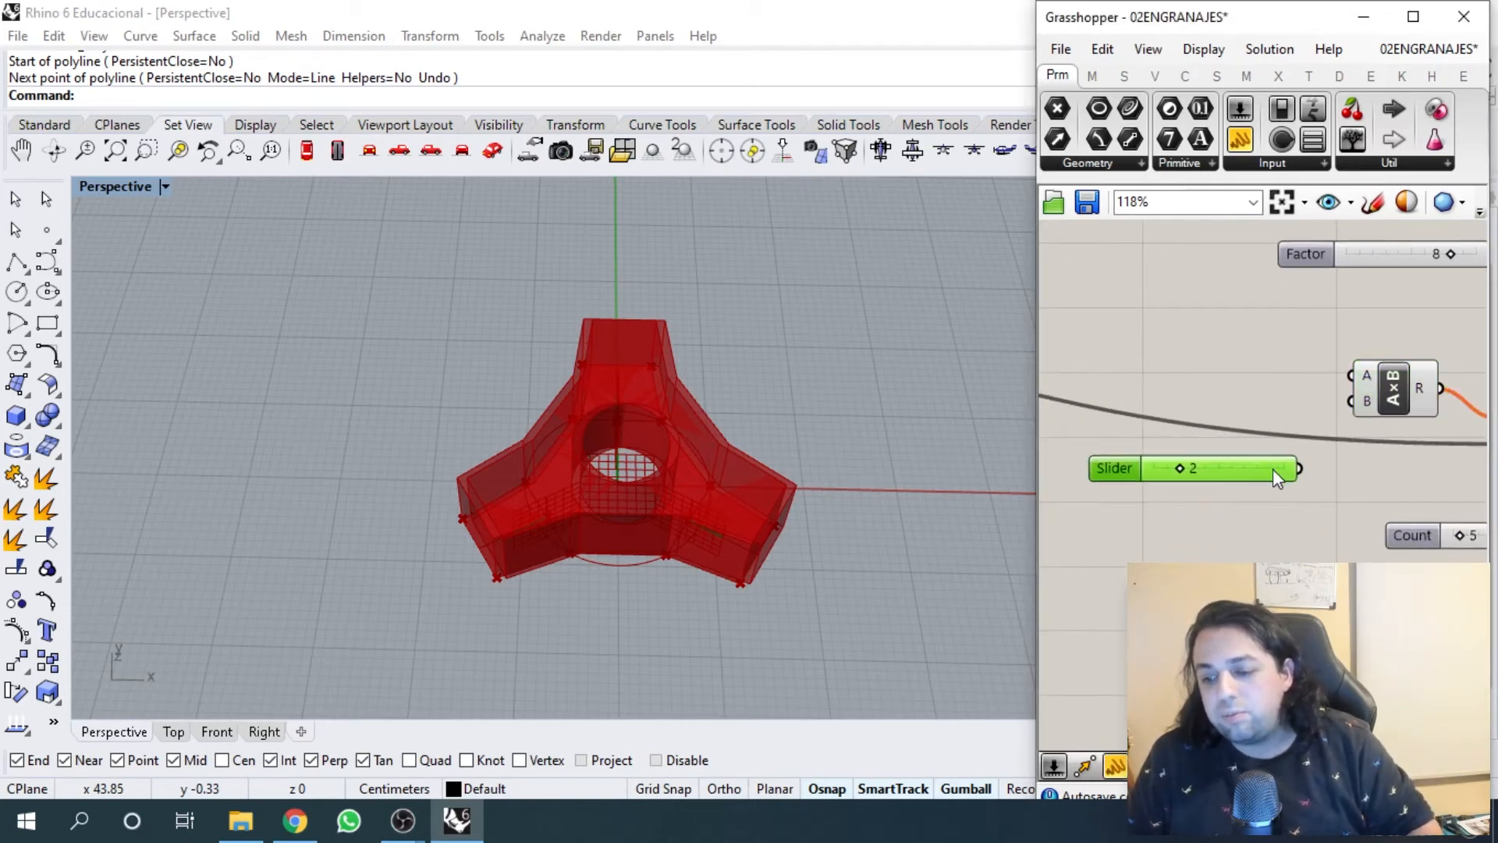
# - Wire the Radius slider into input A and the new slider of 2 into input B of the Multiplication component
pyautogui.scroll(-6, 1361, 414)
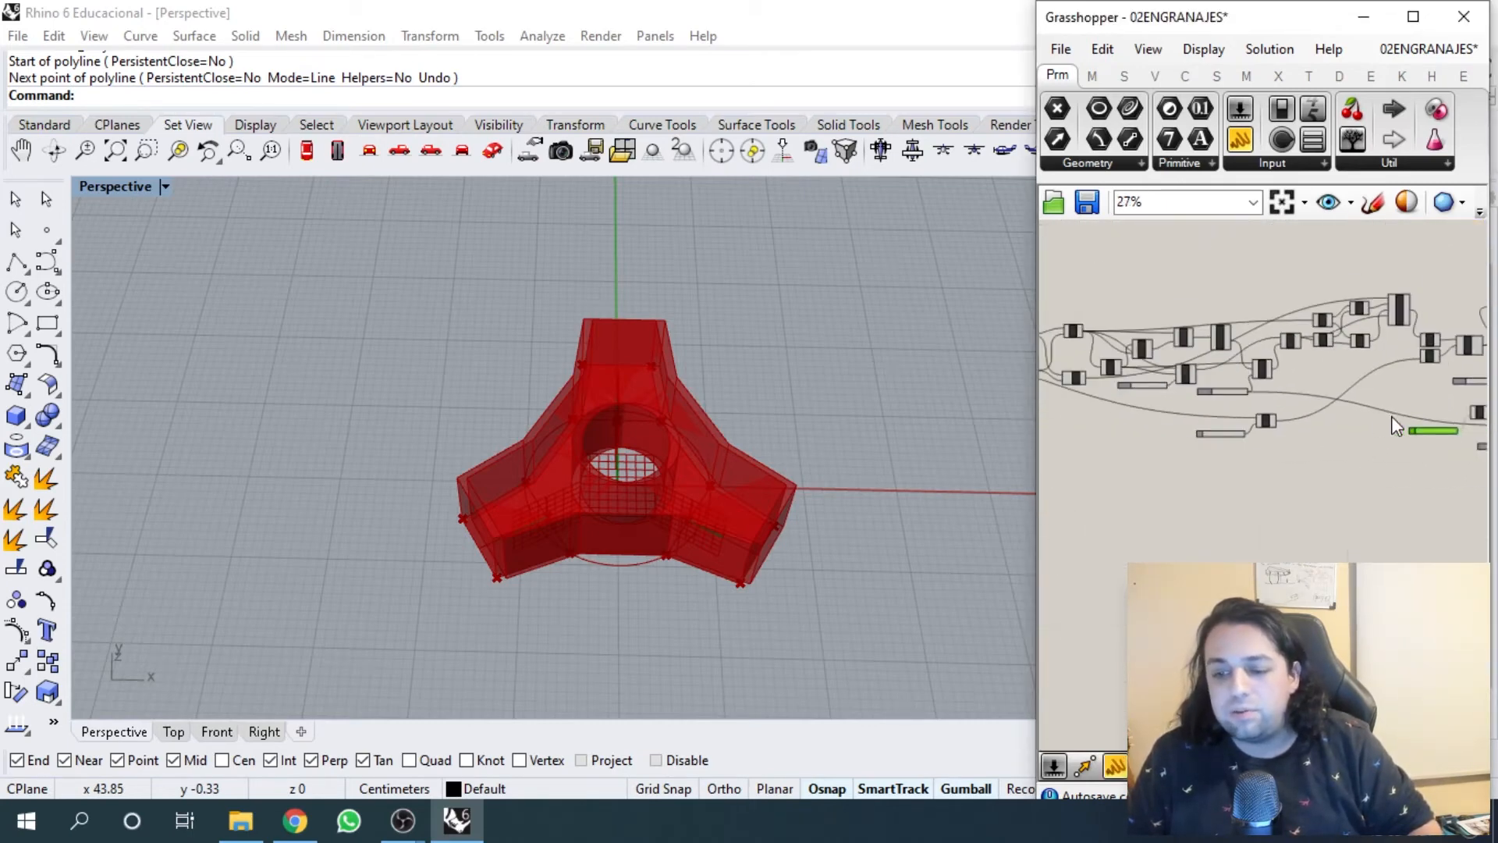
pyautogui.scroll(1, 1144, 432)
pyautogui.scroll(5, 1210, 452)
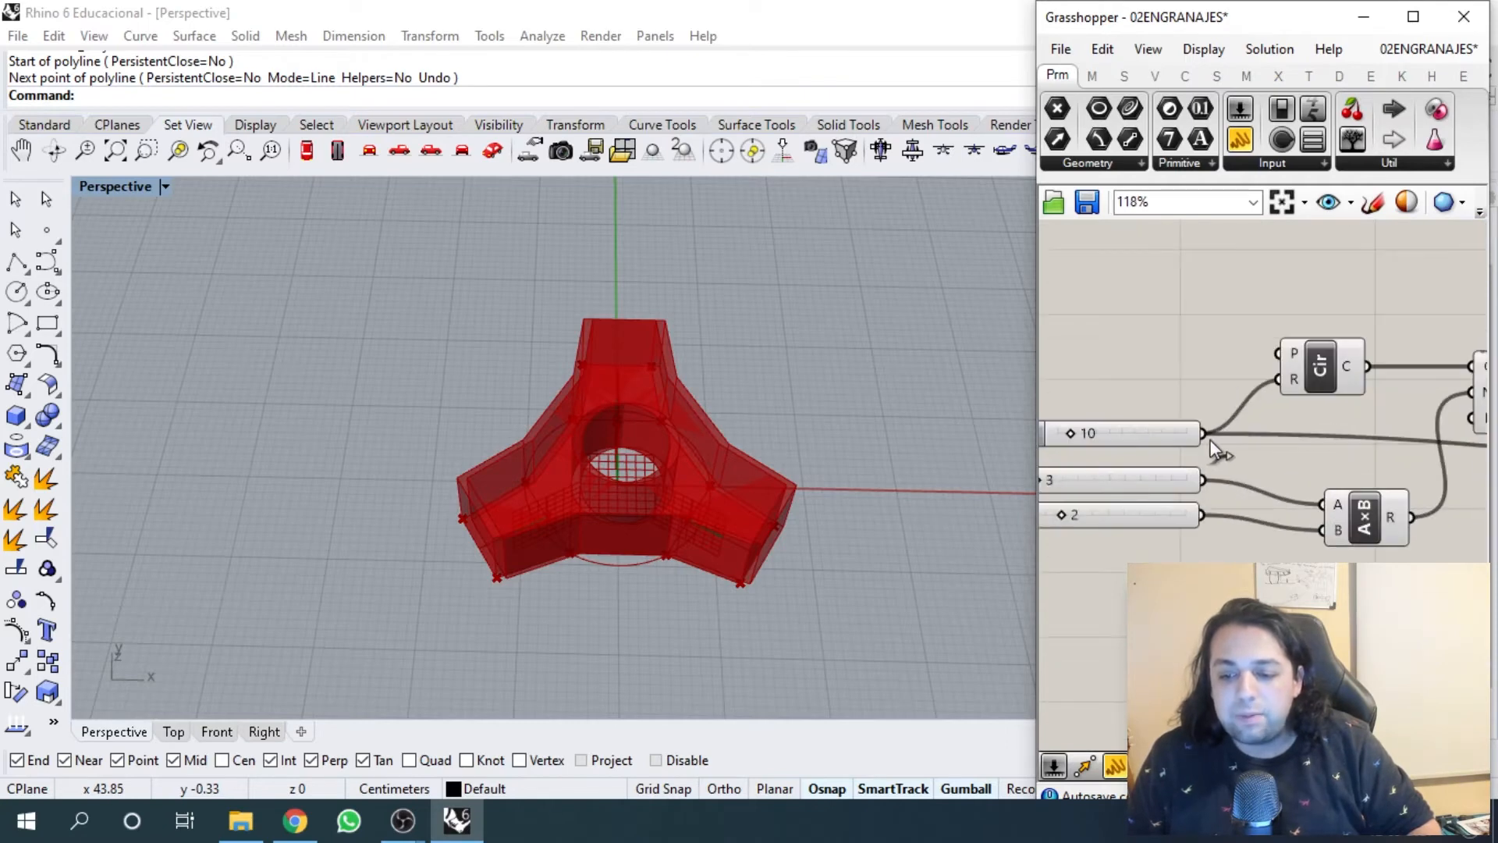
pyautogui.scroll(-10, 1157, 423)
pyautogui.scroll(5, 1397, 413)
pyautogui.scroll(-5, 1154, 411)
pyautogui.scroll(5, 1383, 452)
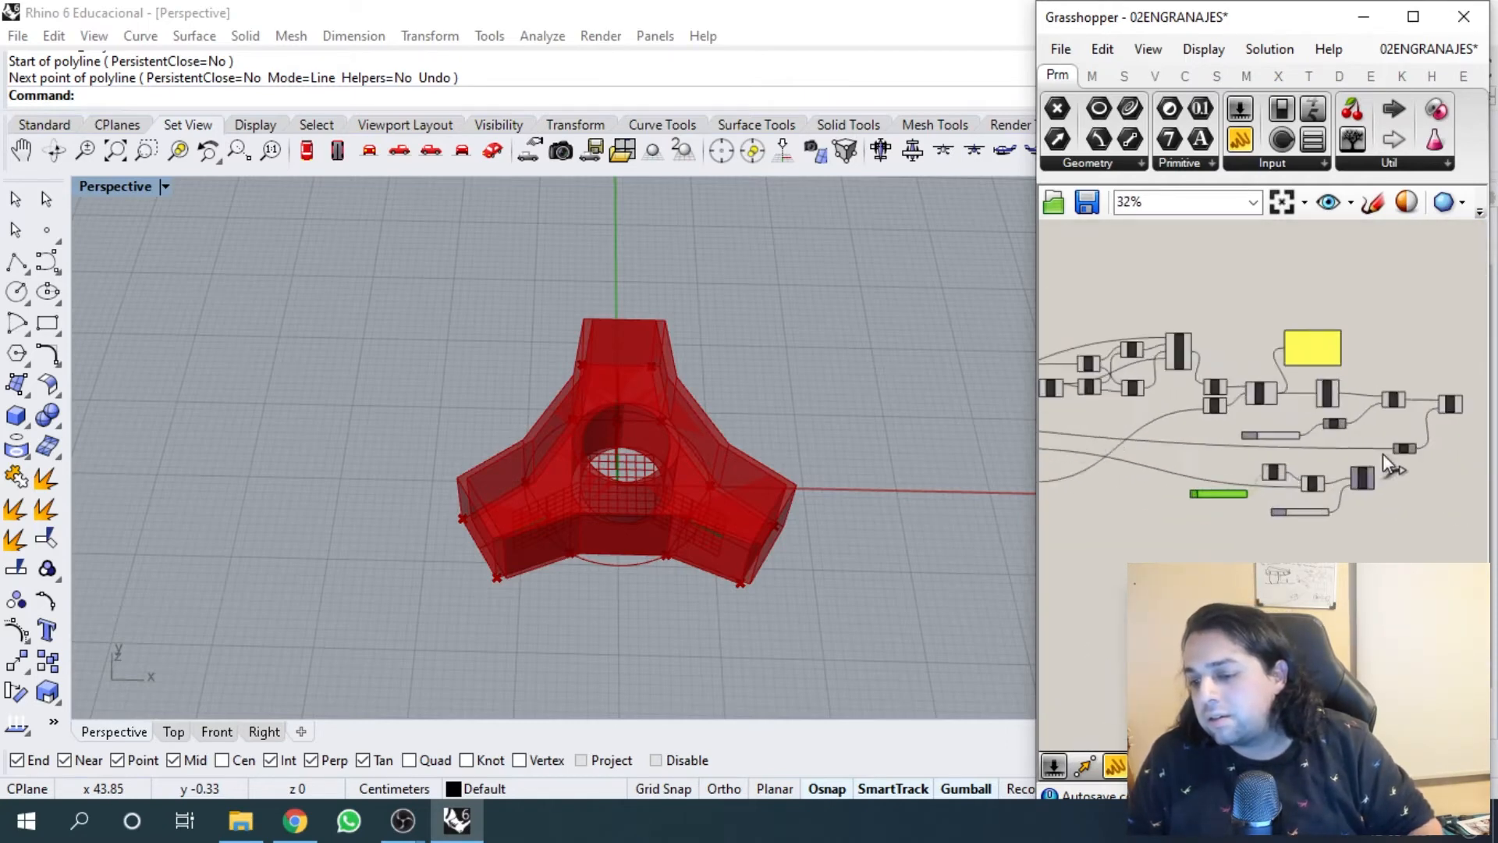
pyautogui.scroll(6, 1257, 467)
pyautogui.scroll(2, 1260, 466)
pyautogui.scroll(-2, 1251, 439)
pyautogui.click(1251, 438)
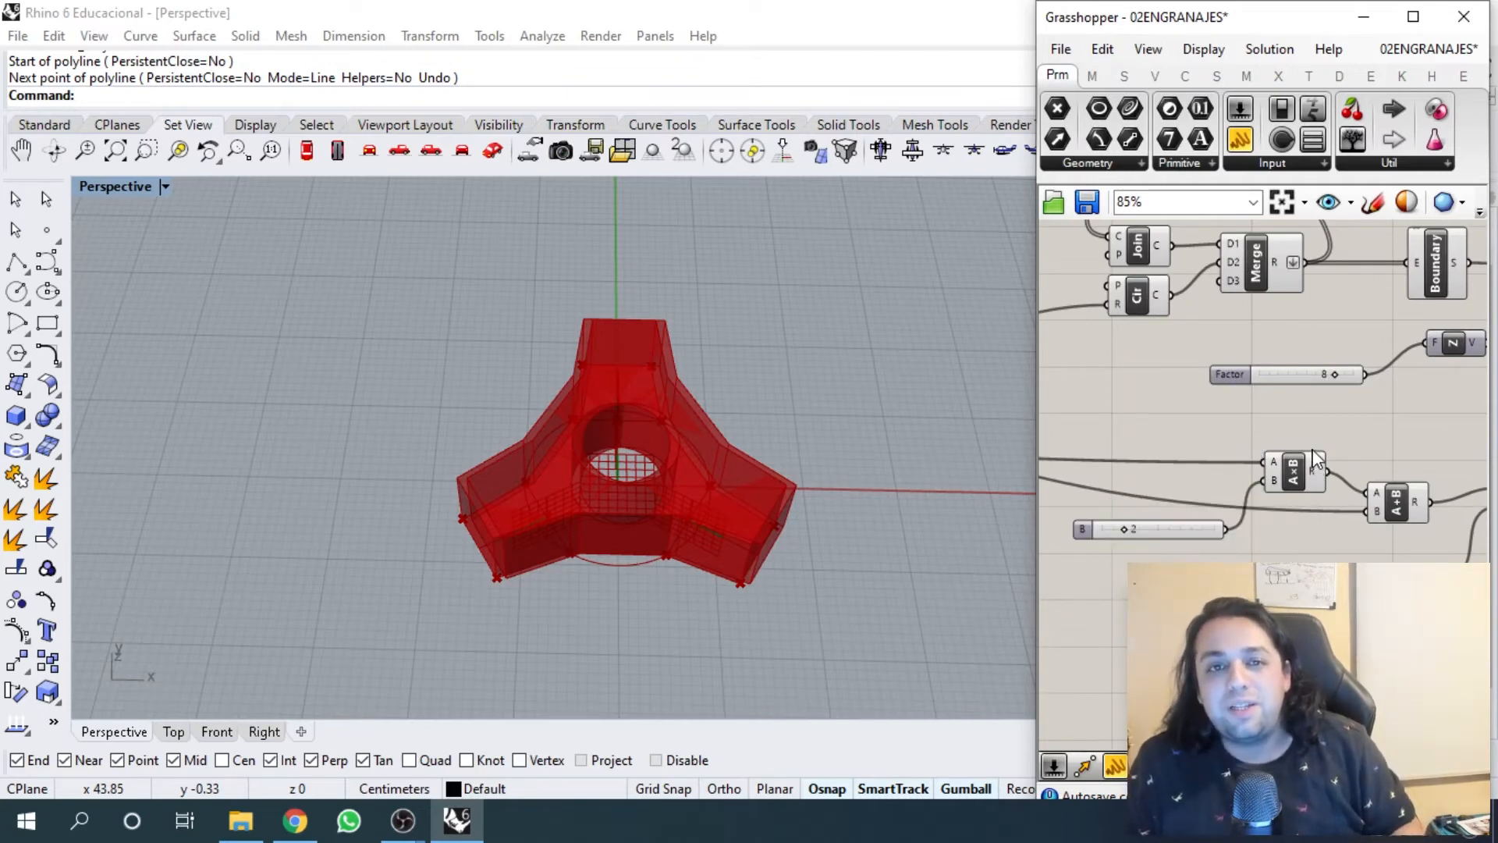
# - Create another number slider with the value 20 above the Multiplication component
pyautogui.scroll(-3, 1205, 468)
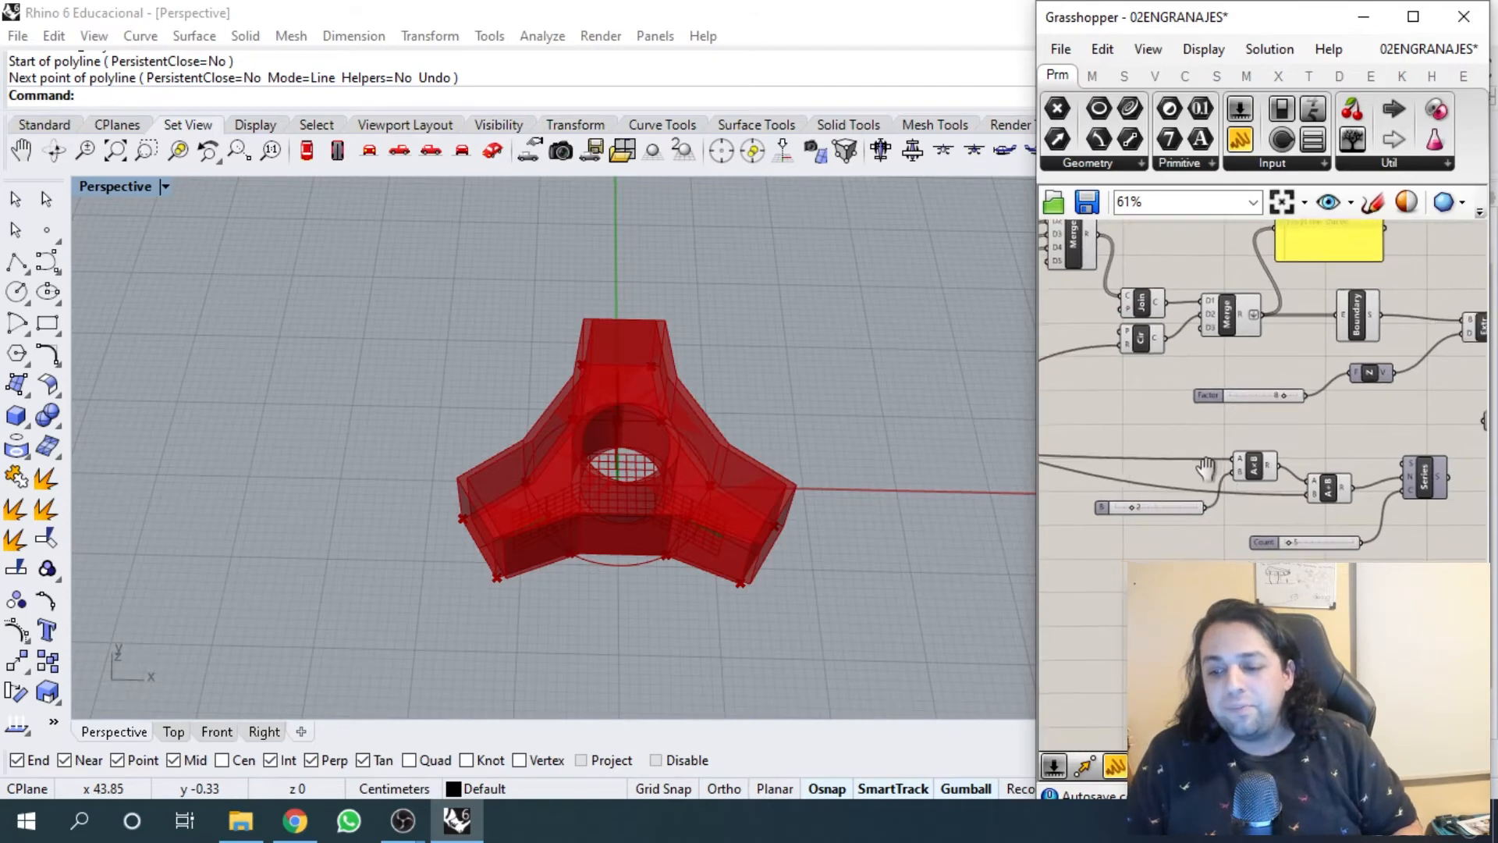
pyautogui.moveTo(1205, 468); pyautogui.dragTo(1163, 457, button='right')
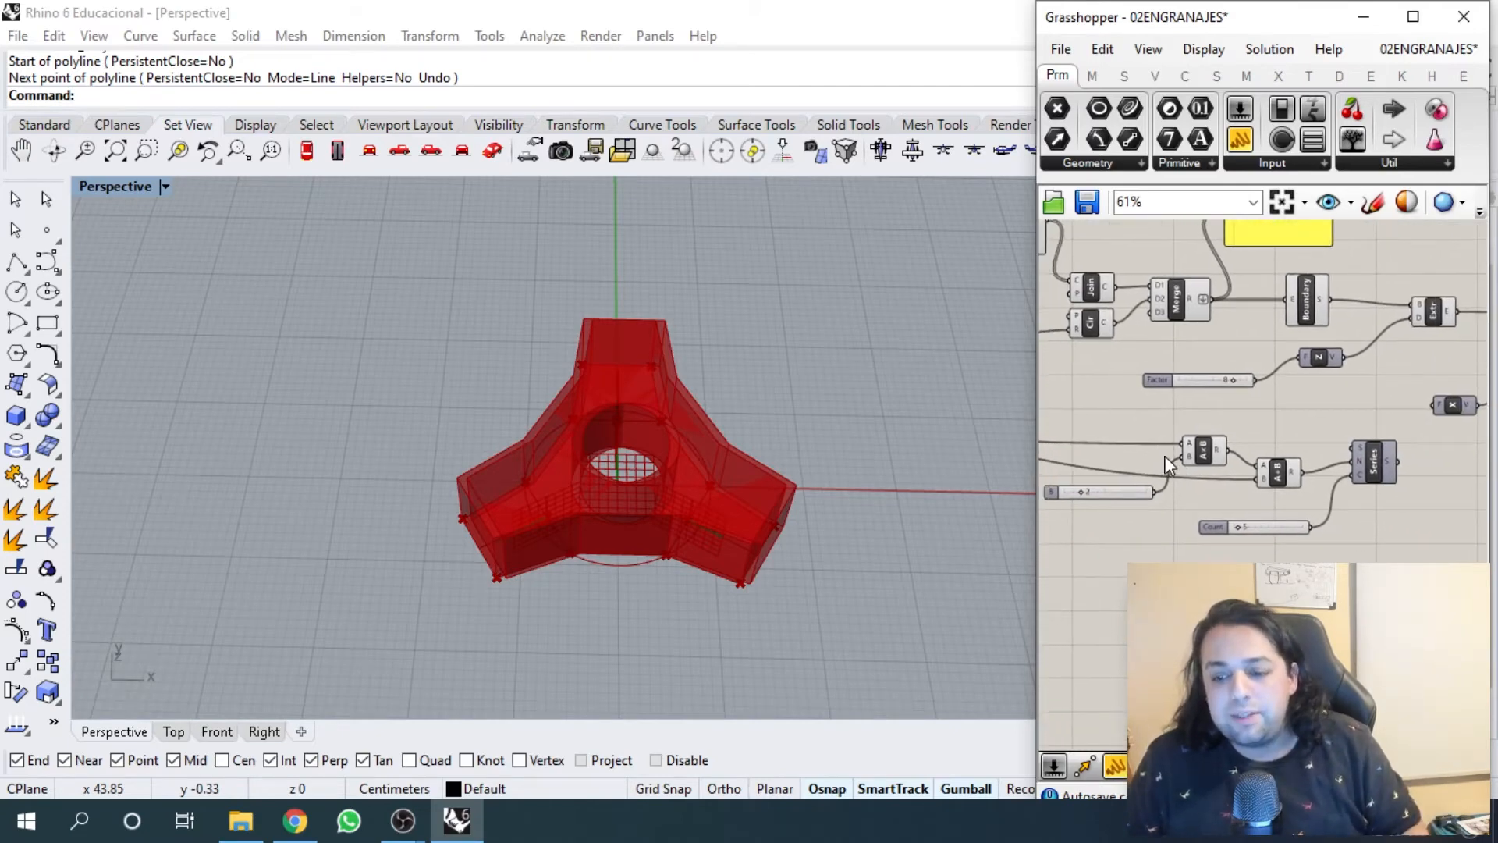
pyautogui.scroll(2, 1168, 464)
pyautogui.doubleClick(1170, 423)
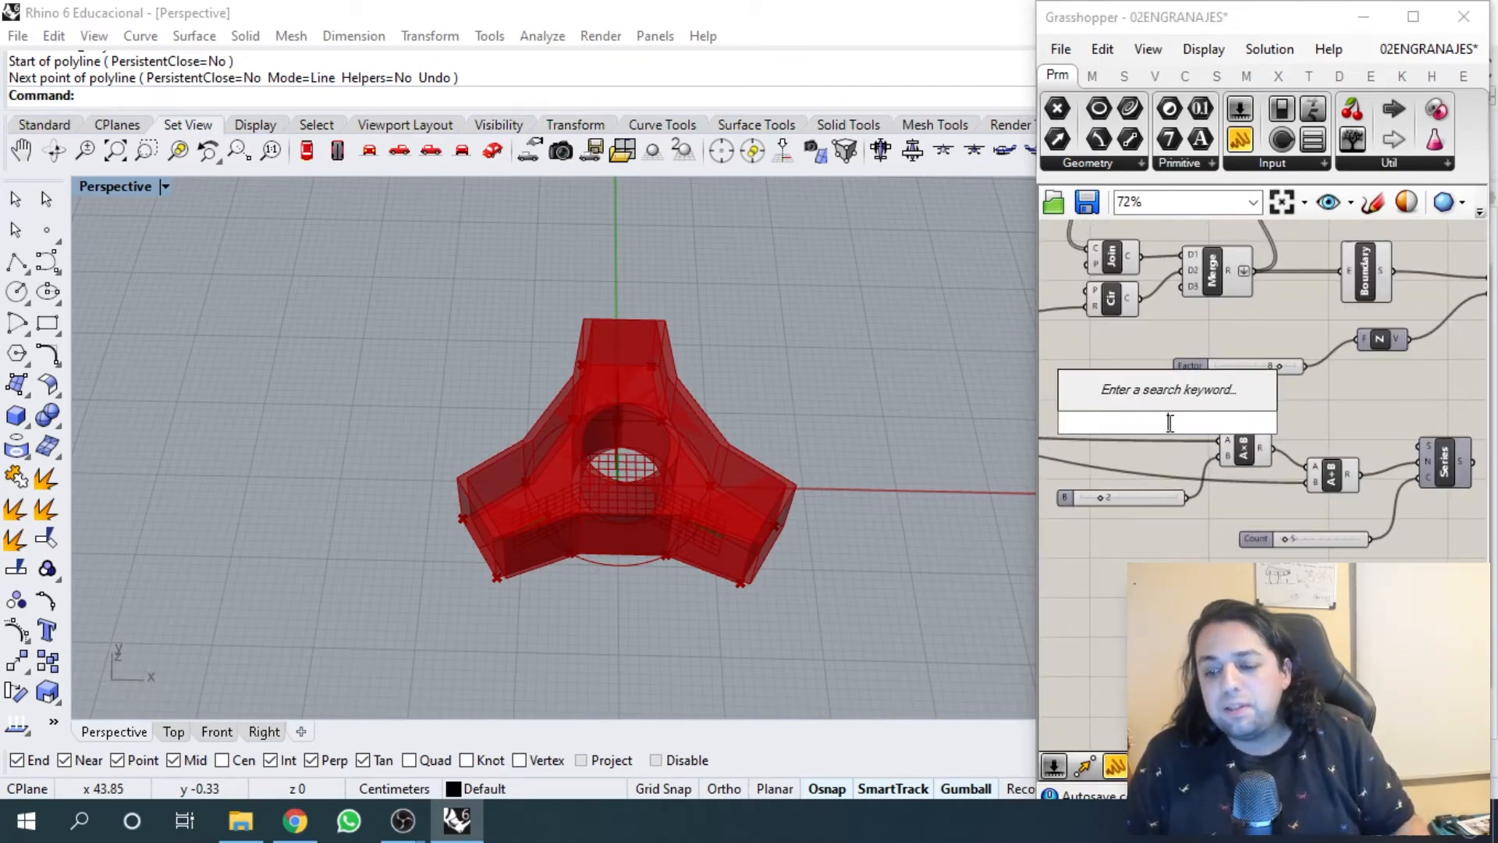
pyautogui.write('20')
pyautogui.press('Return')
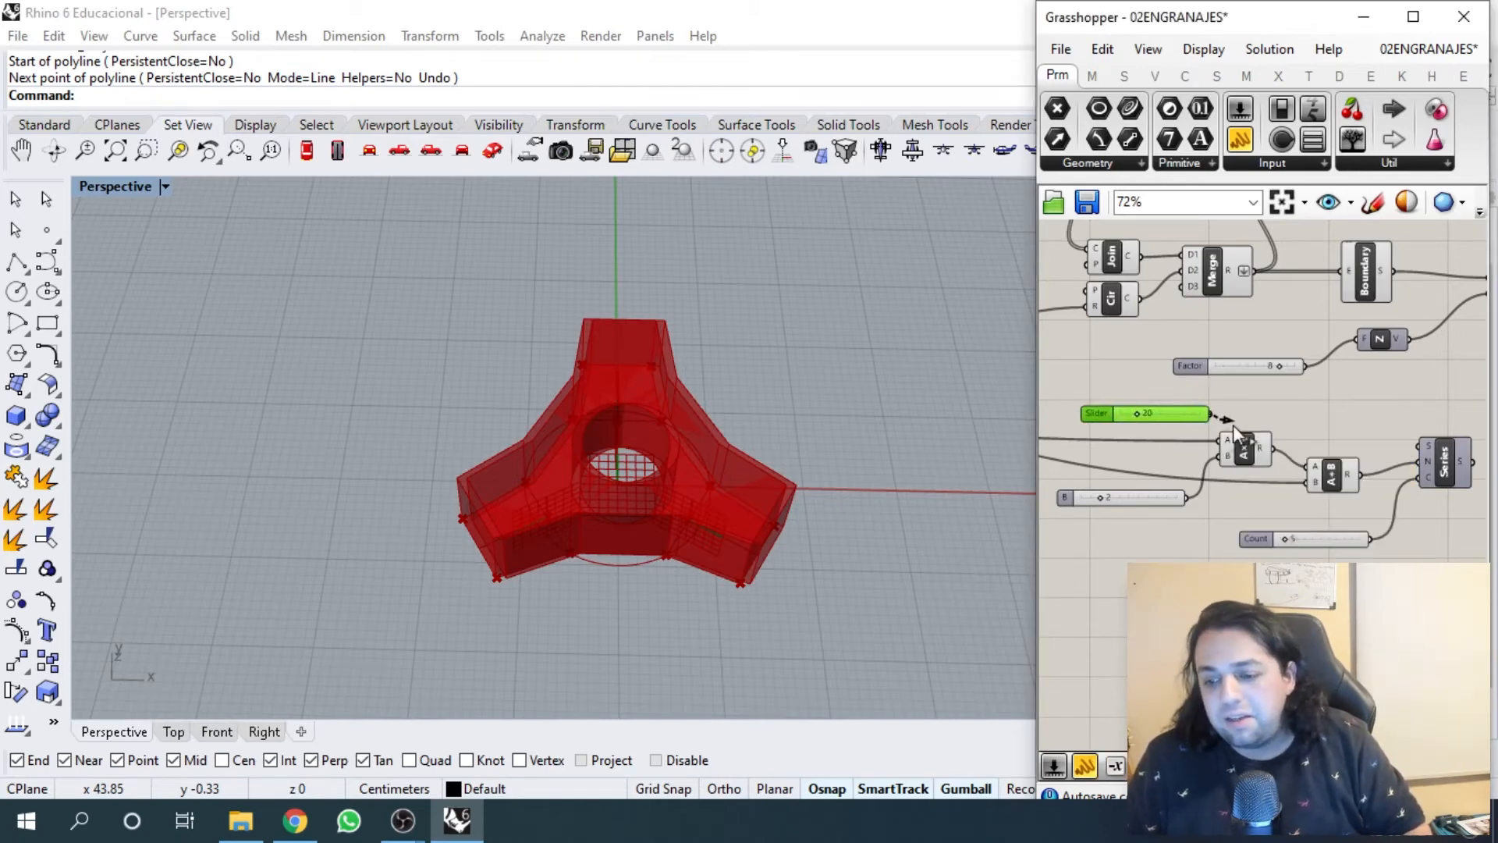
pyautogui.moveTo(1329, 476); pyautogui.dragTo(1328, 476)
# - Wire the Series output into the Unit X factor to array the gears along X, and inspect the copies
pyautogui.moveTo(1350, 466); pyautogui.dragTo(1221, 458, button='right')
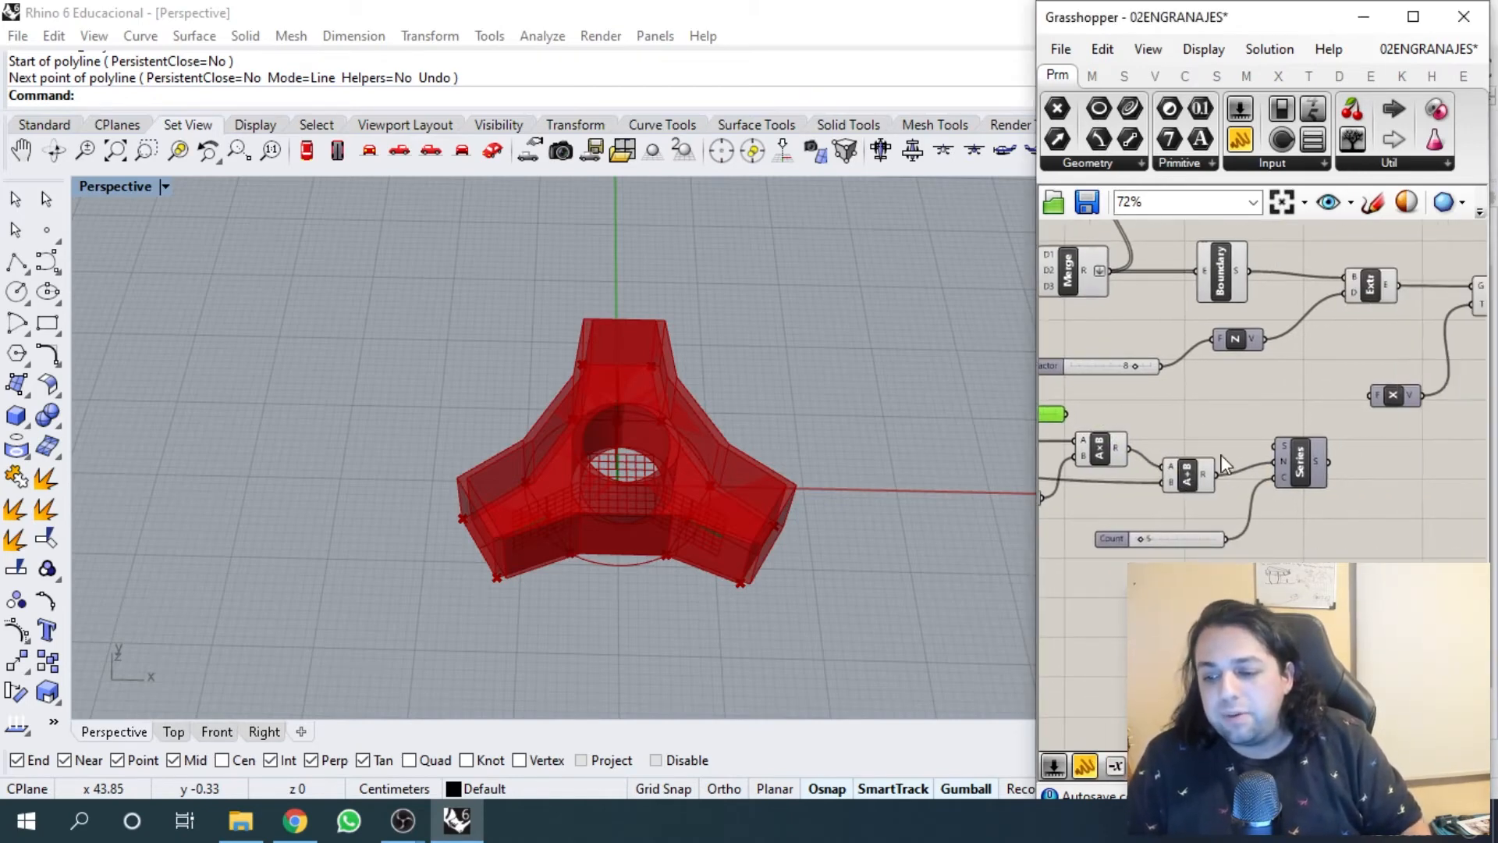
pyautogui.moveTo(1371, 416); pyautogui.dragTo(1371, 396)
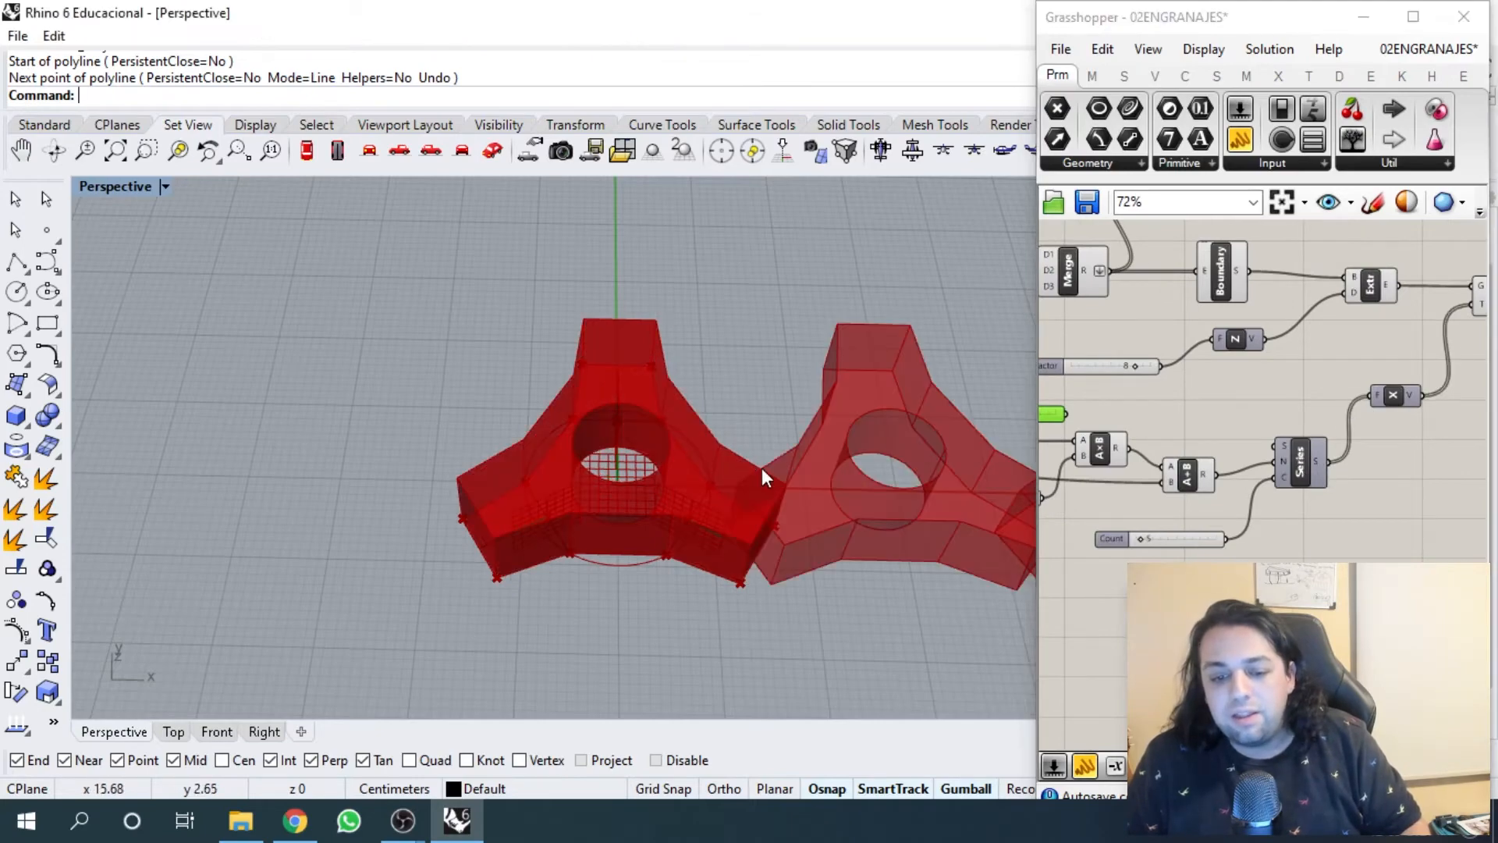
pyautogui.moveTo(763, 471); pyautogui.dragTo(428, 444, button='right')
pyautogui.scroll(2, 517, 472)
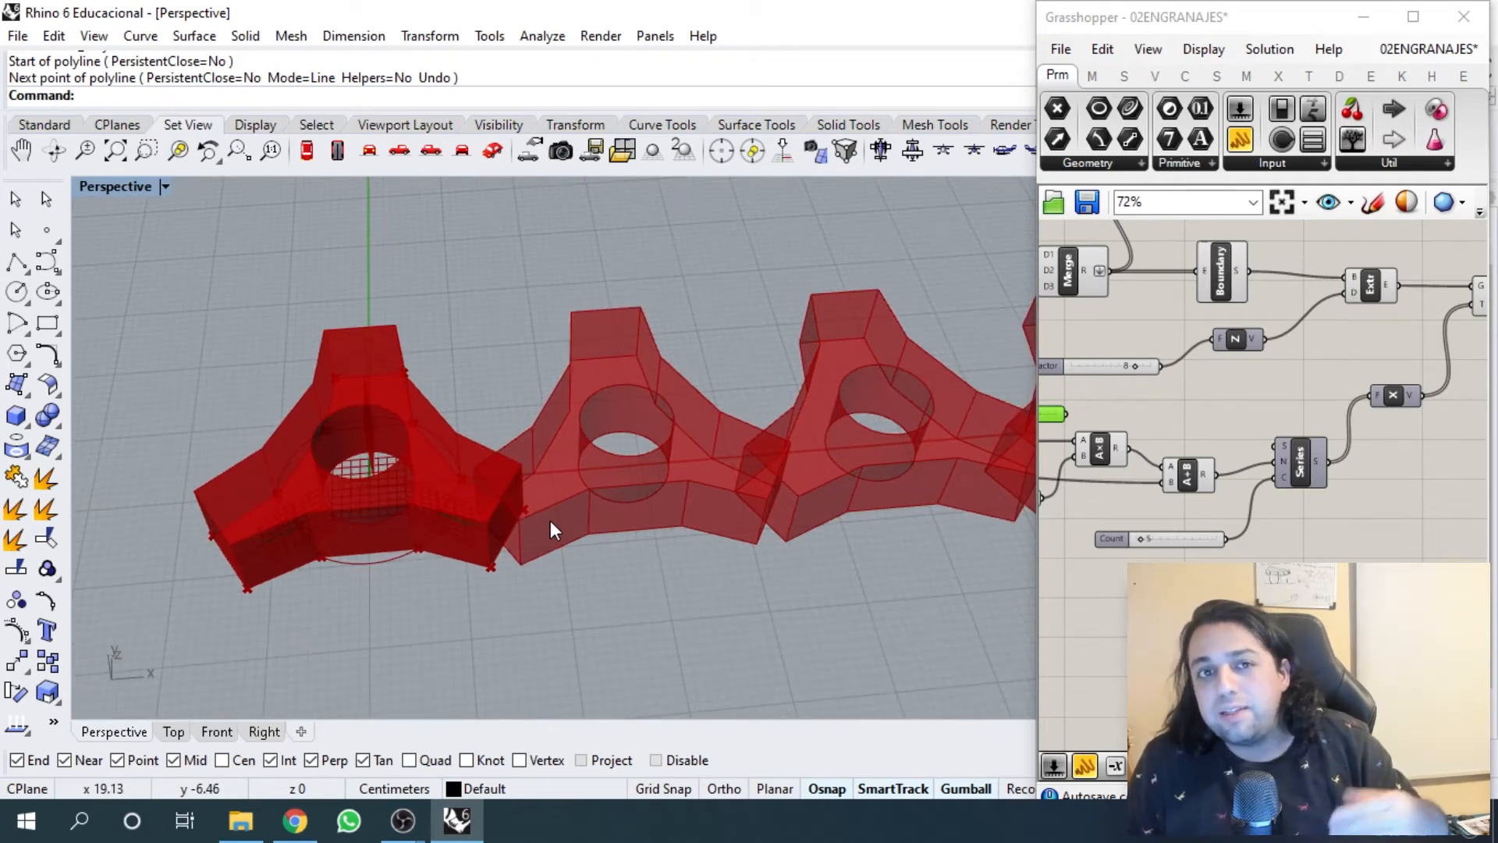
# - Try wiring the number slider of 20 into input A of the Addition component, replacing the Multiplication result
pyautogui.scroll(-3, 1158, 422)
pyautogui.moveTo(1158, 422); pyautogui.dragTo(1290, 392, button='right')
pyautogui.scroll(4, 1222, 402)
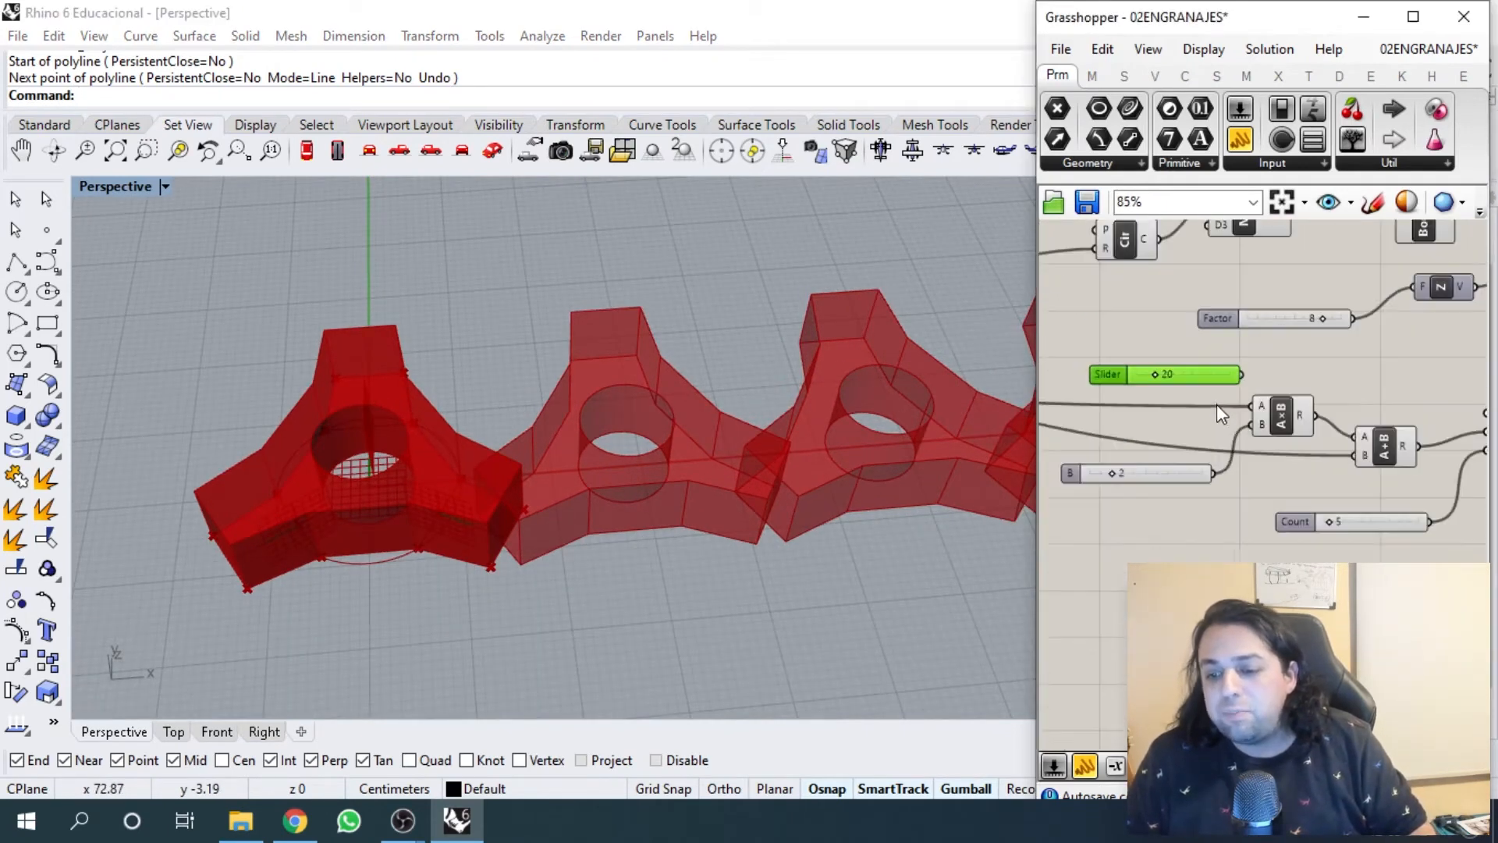
pyautogui.moveTo(1242, 376); pyautogui.dragTo(1252, 404)
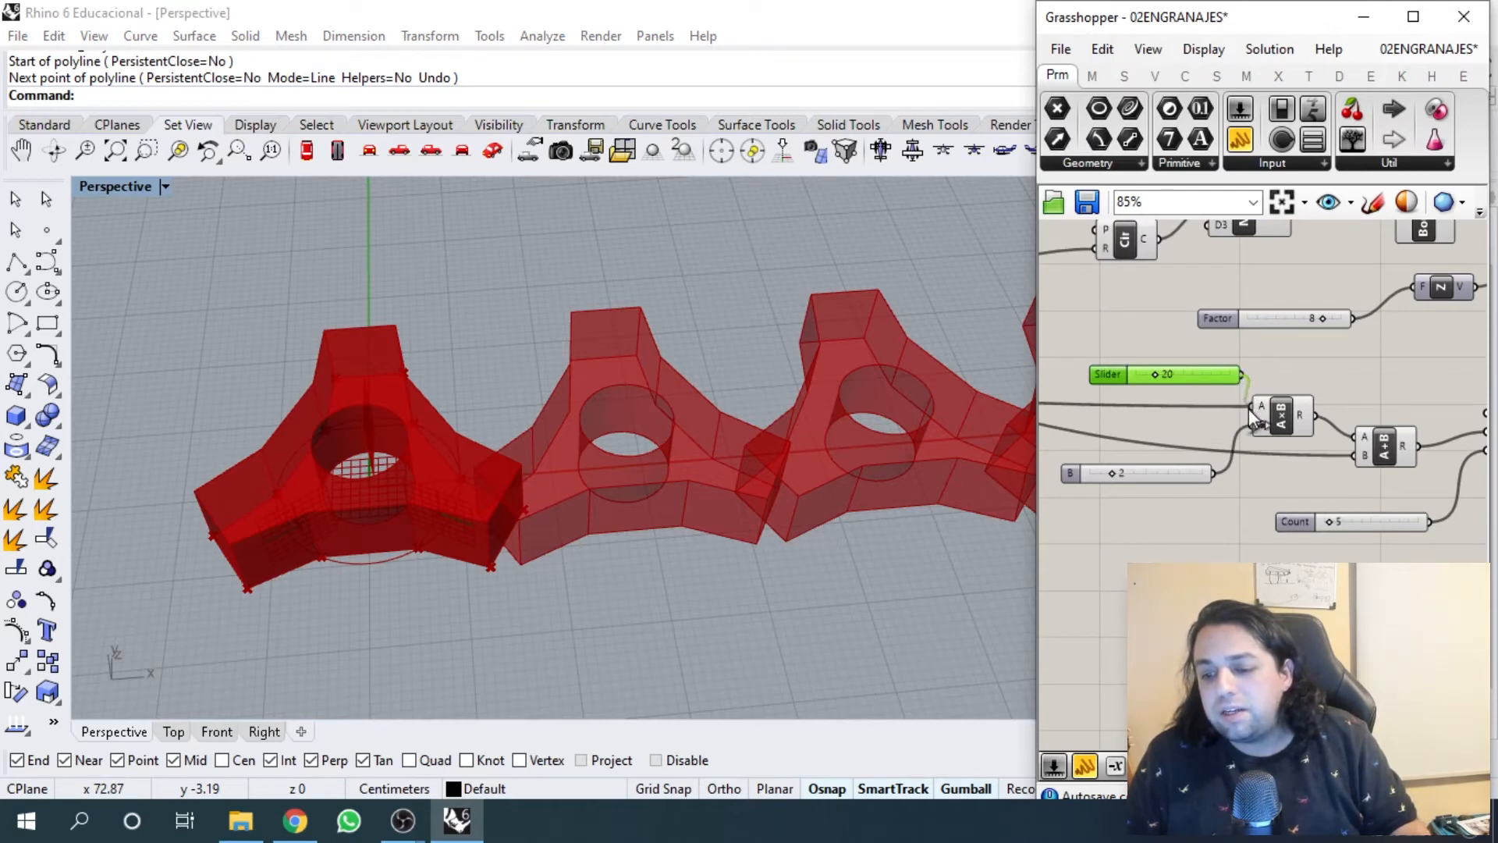
pyautogui.moveTo(1209, 424); pyautogui.dragTo(1184, 443, button='right')
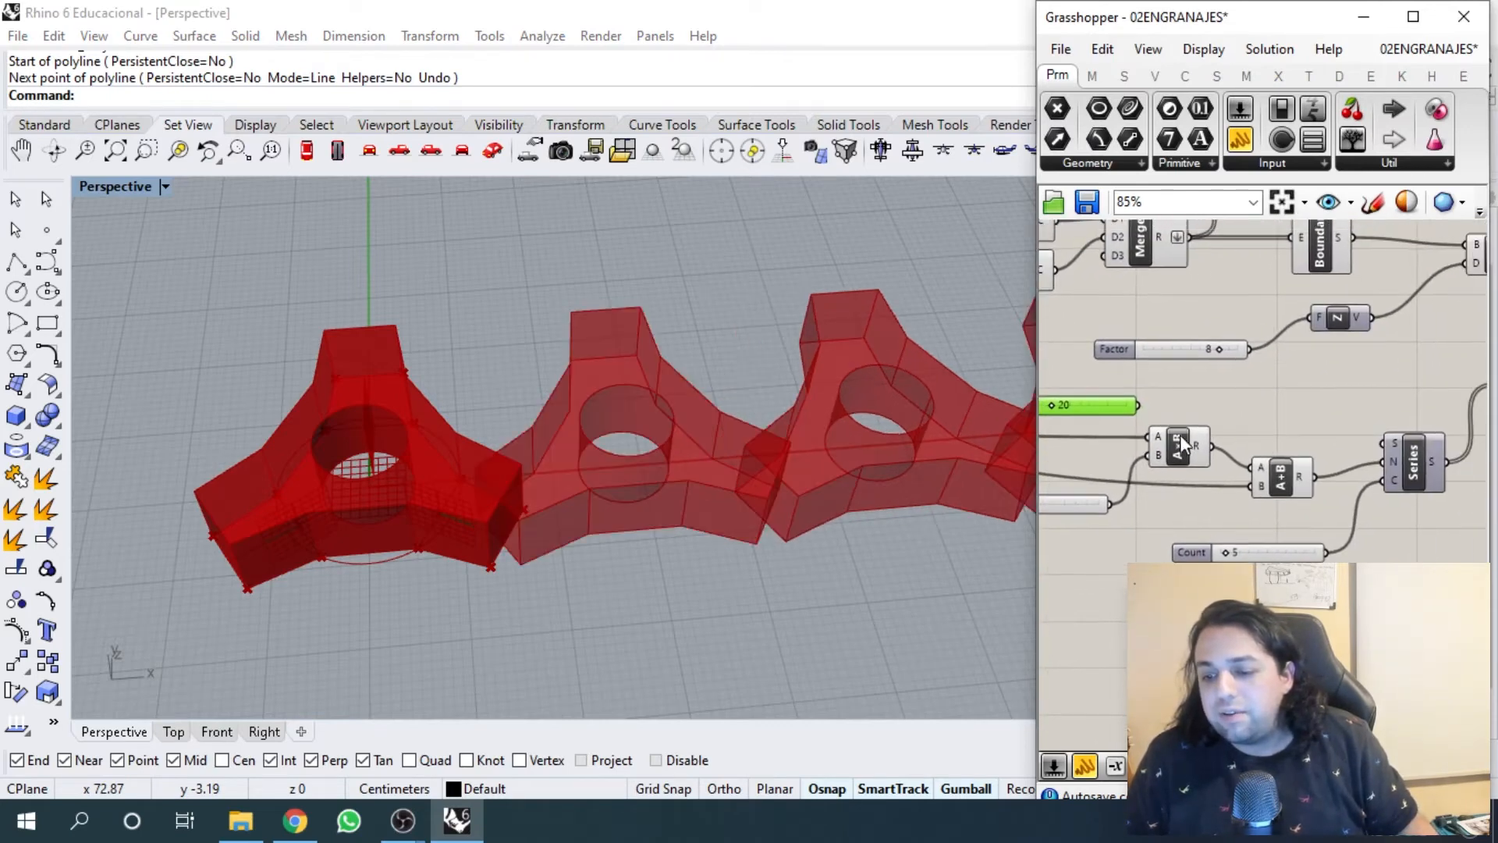
pyautogui.moveTo(1139, 405); pyautogui.dragTo(1251, 468)
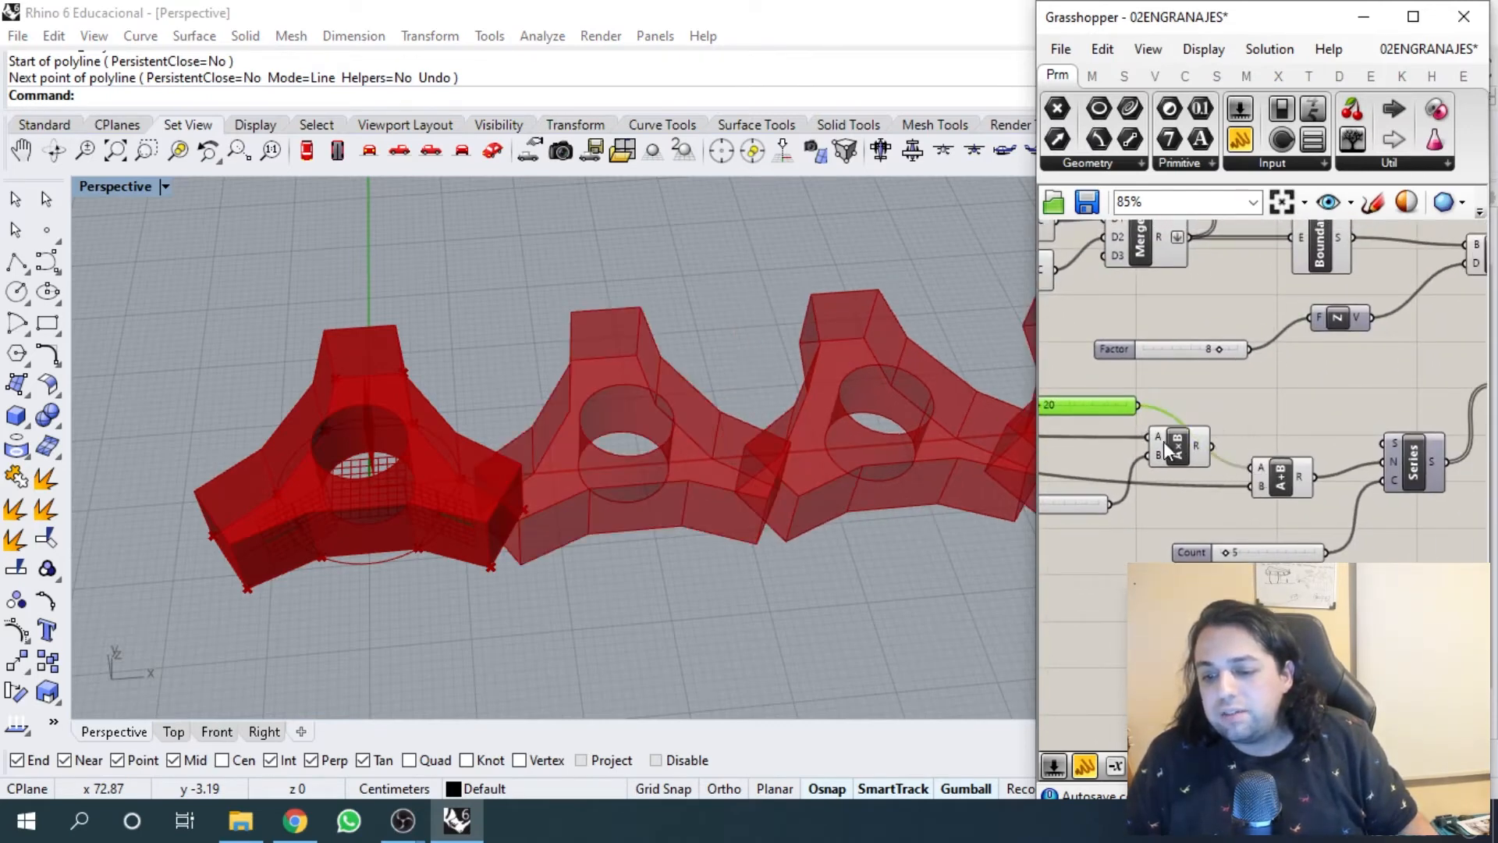
pyautogui.scroll(-1, 1163, 442)
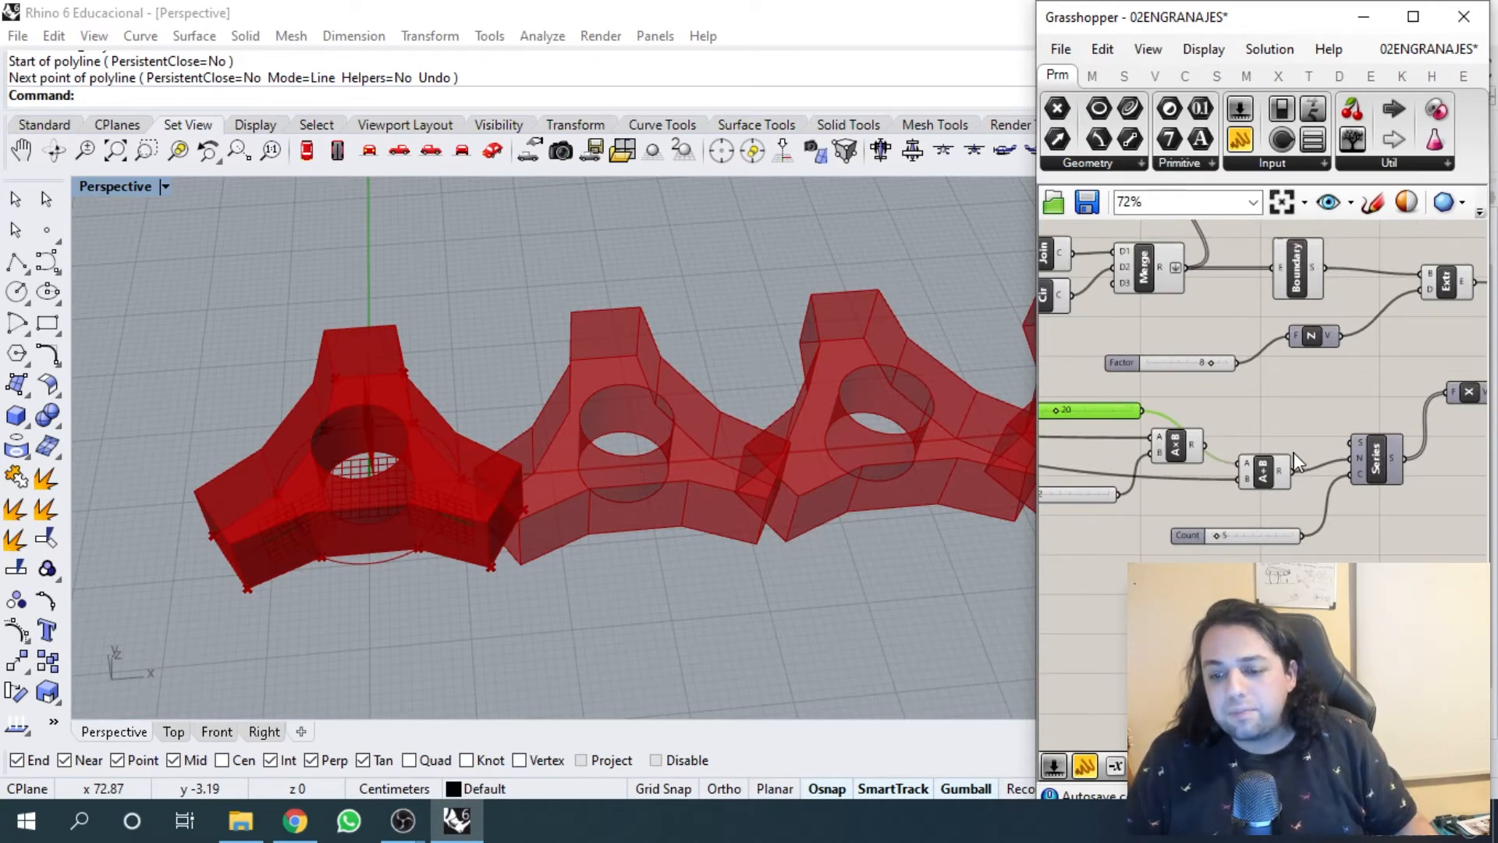
pyautogui.moveTo(1252, 439); pyautogui.dragTo(1353, 435, button='right')
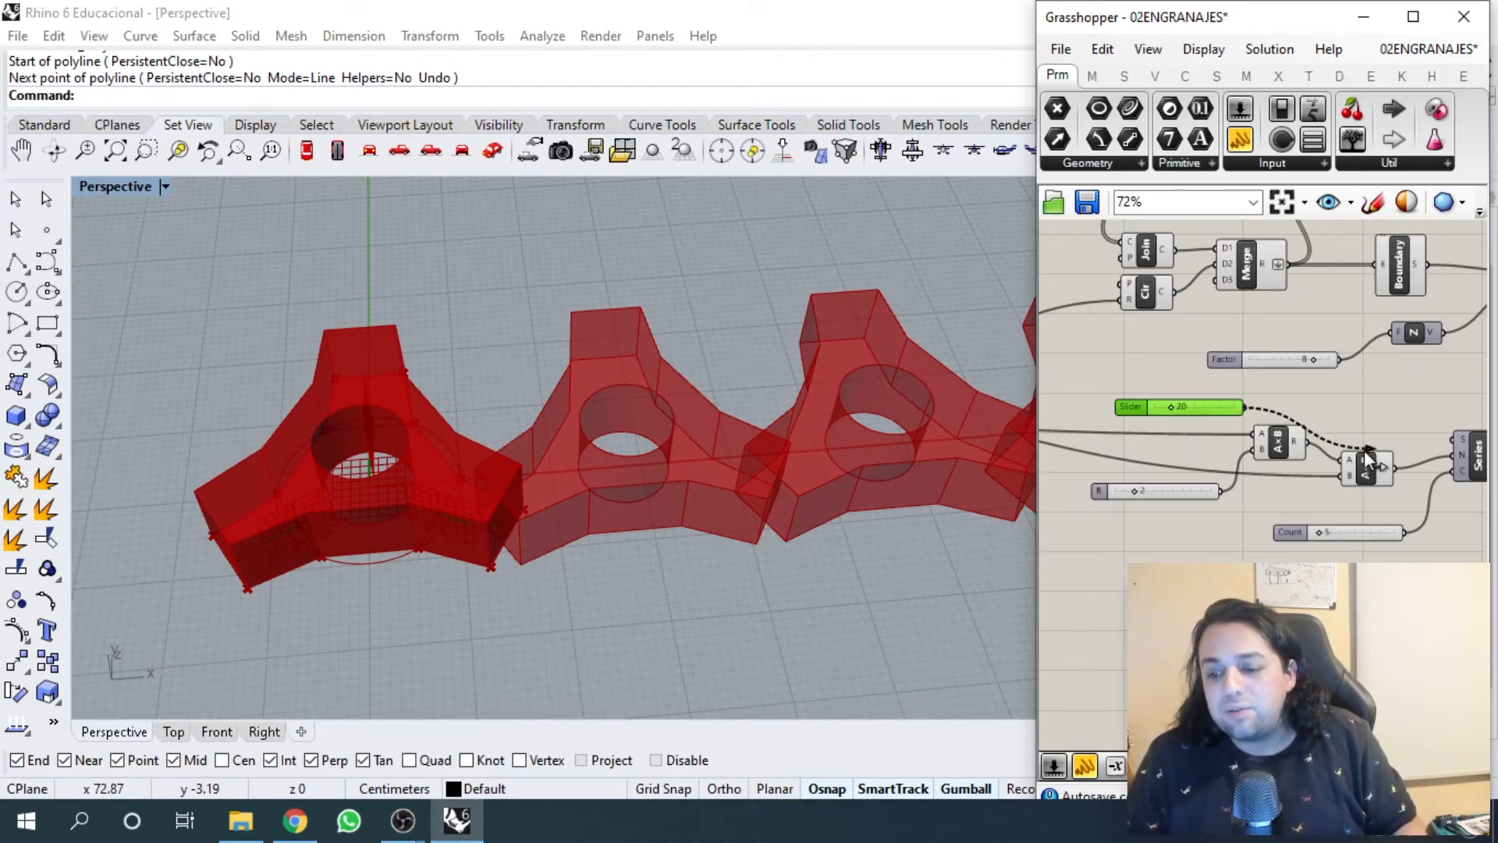
pyautogui.moveTo(1365, 457); pyautogui.dragTo(1362, 459)
# - Test the spacing by setting the Radius slider to 33, and undo the change
pyautogui.scroll(-3, 1356, 432)
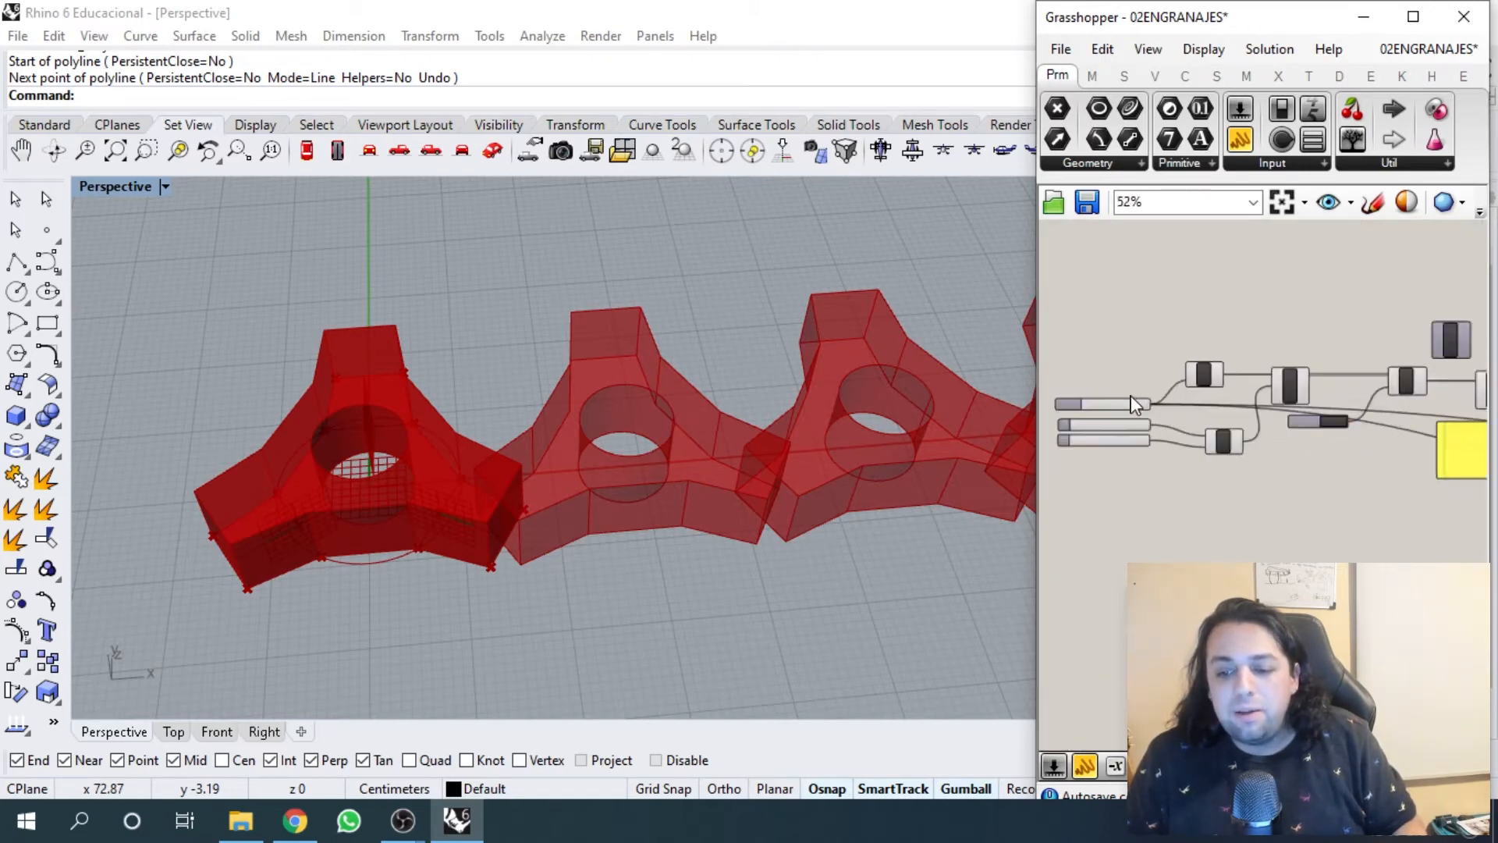
pyautogui.scroll(5, 1272, 428)
pyautogui.moveTo(1169, 415); pyautogui.dragTo(1226, 434)
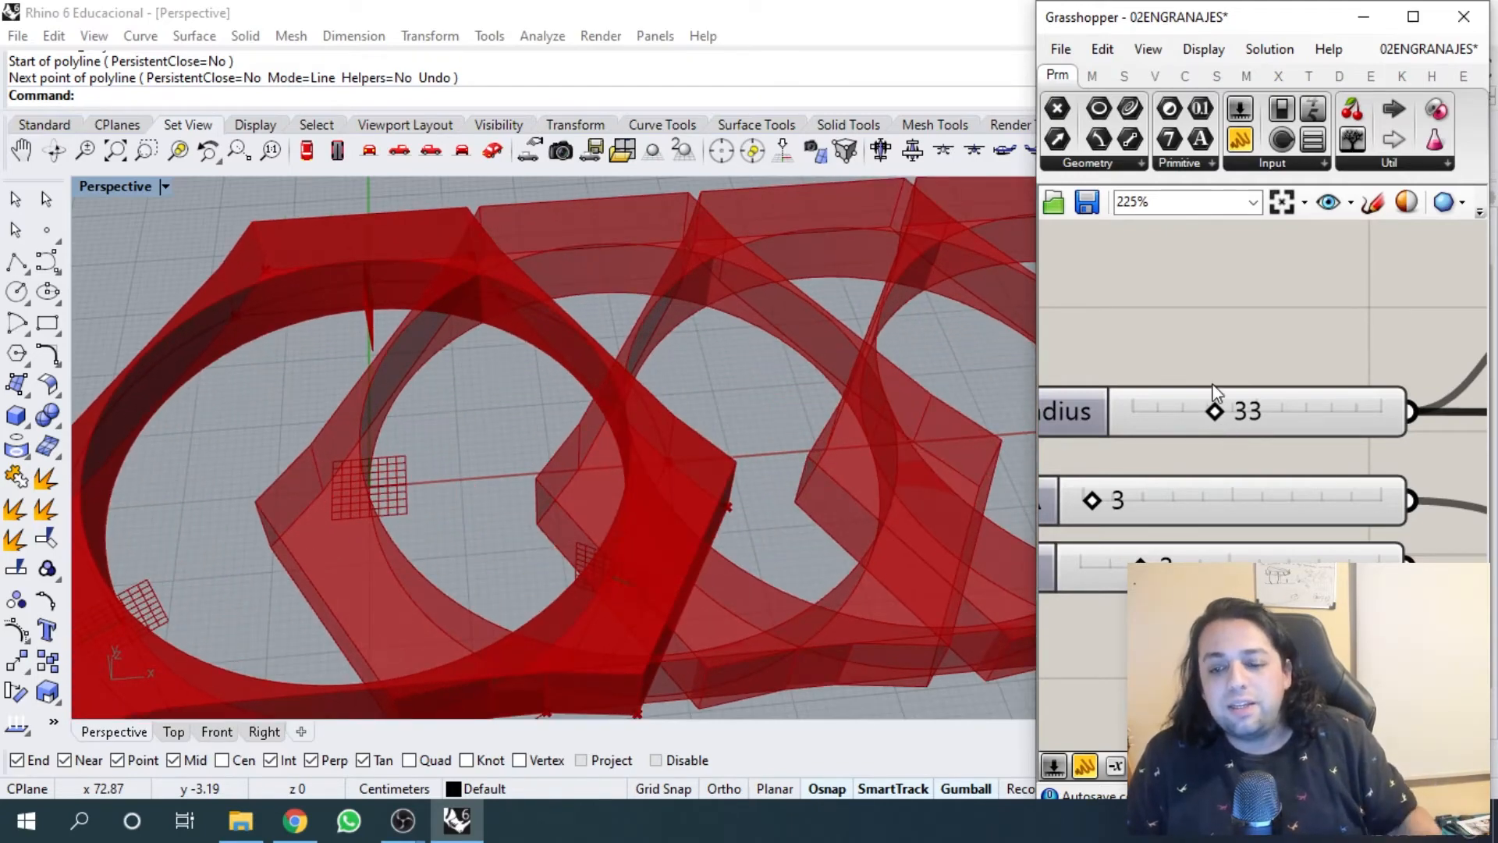
pyautogui.hotkey('ctrl', 'z')
pyautogui.scroll(-8, 1197, 330)
pyautogui.scroll(3, 1361, 375)
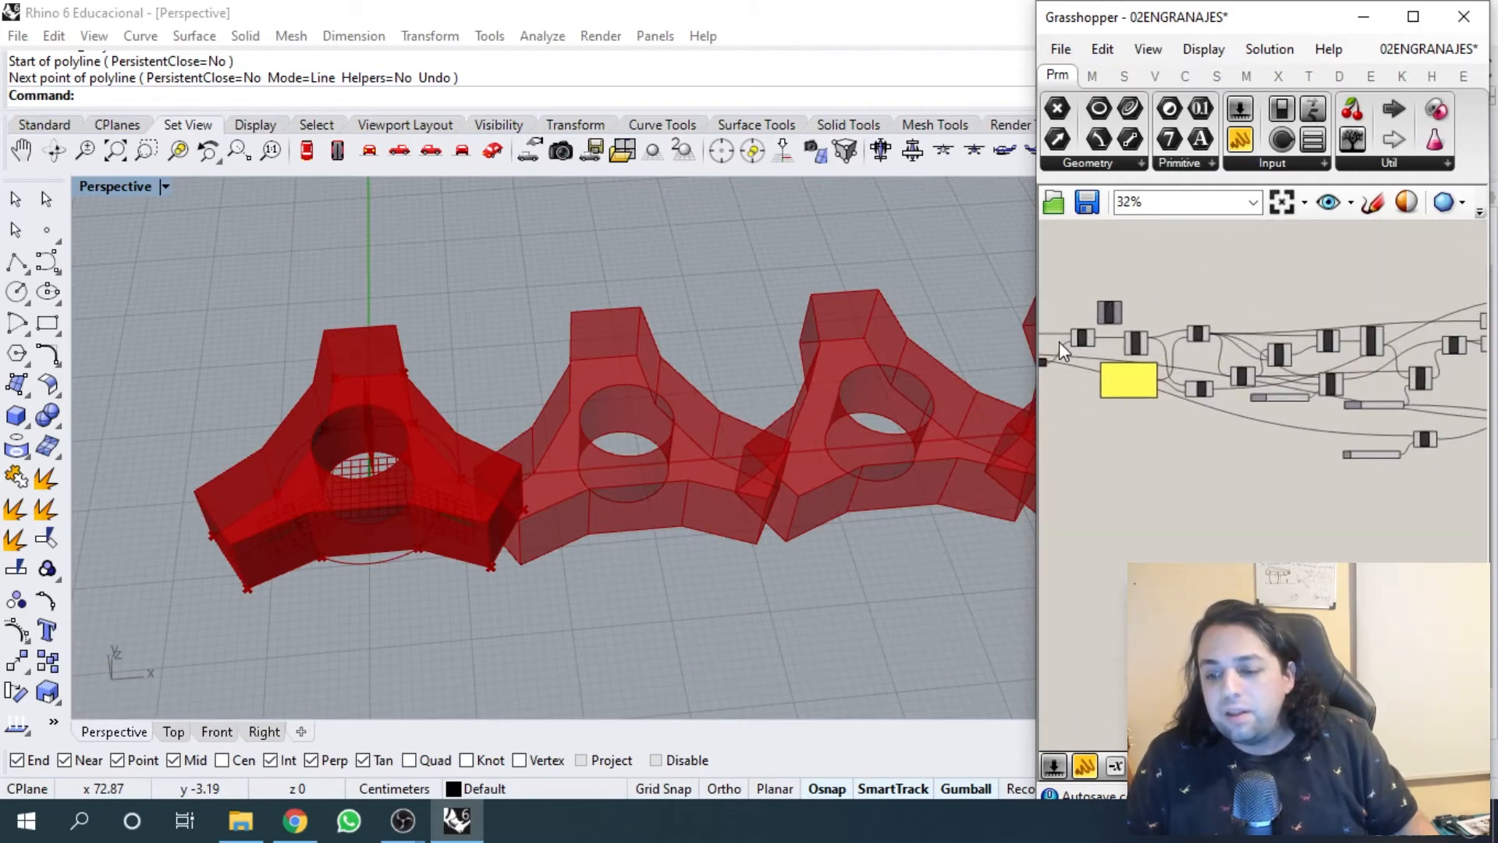
# - Wire the Multiplication result back into input A of the Addition component, replacing the slider of 20
pyautogui.scroll(4, 1166, 423)
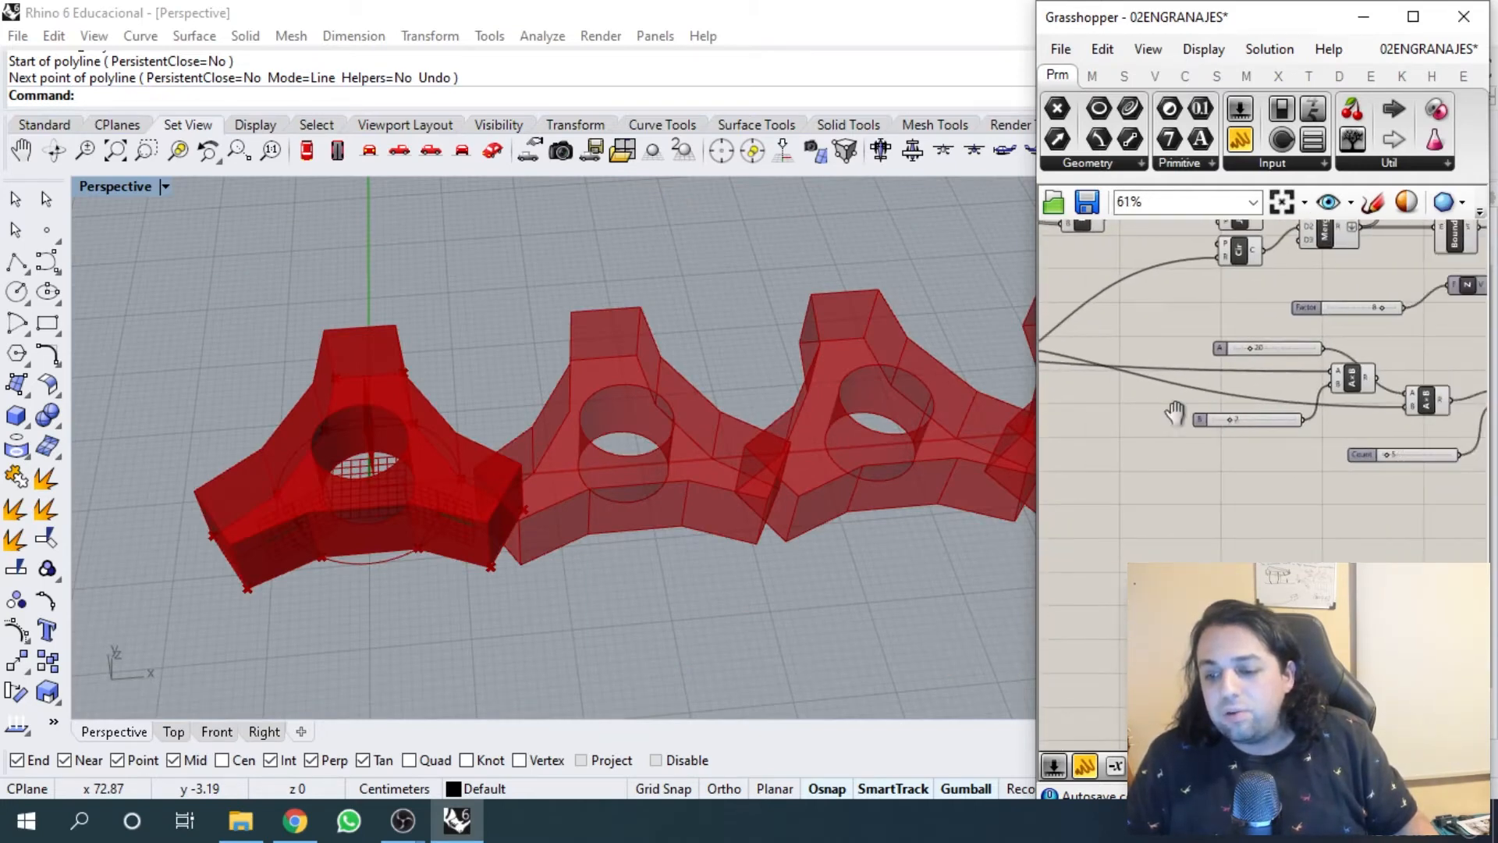
pyautogui.moveTo(1164, 345); pyautogui.dragTo(1223, 367, button='right')
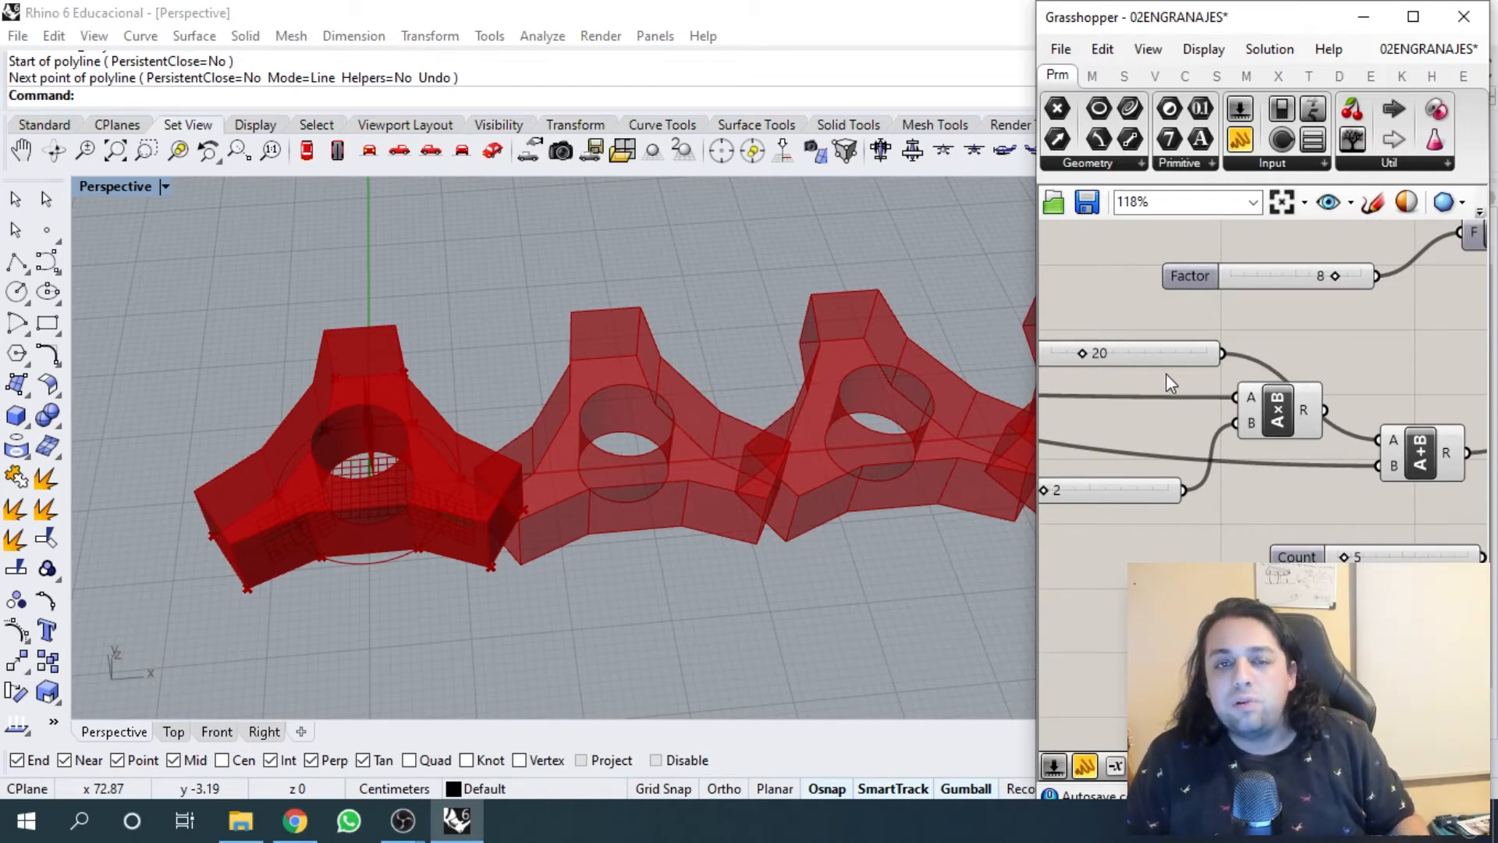
pyautogui.moveTo(1334, 414); pyautogui.dragTo(1379, 440)
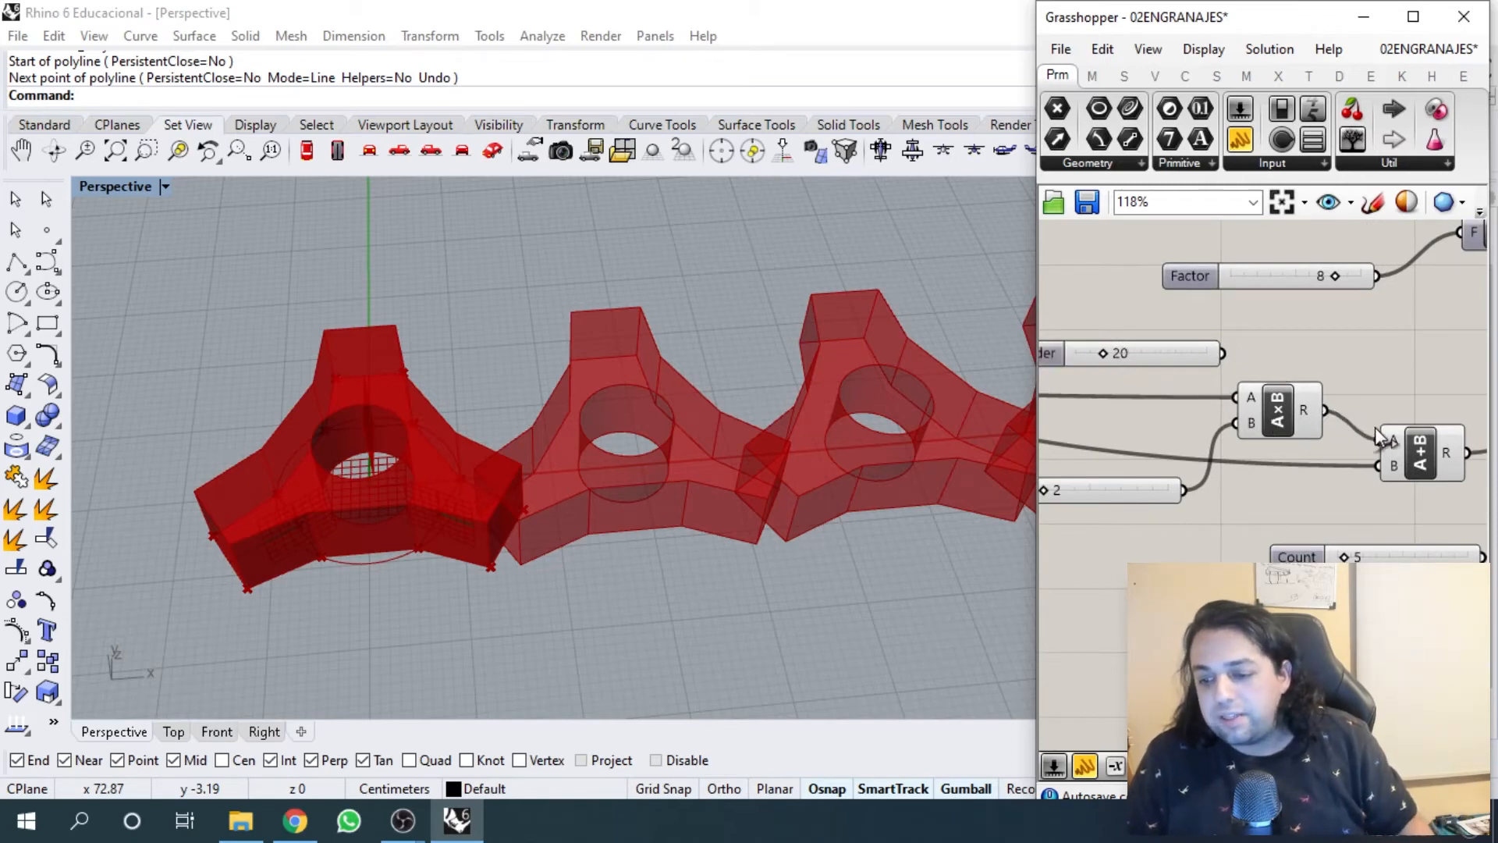
# - Vary the Radius slider to test the gear spacing and return it to 10
pyautogui.scroll(-8, 1208, 357)
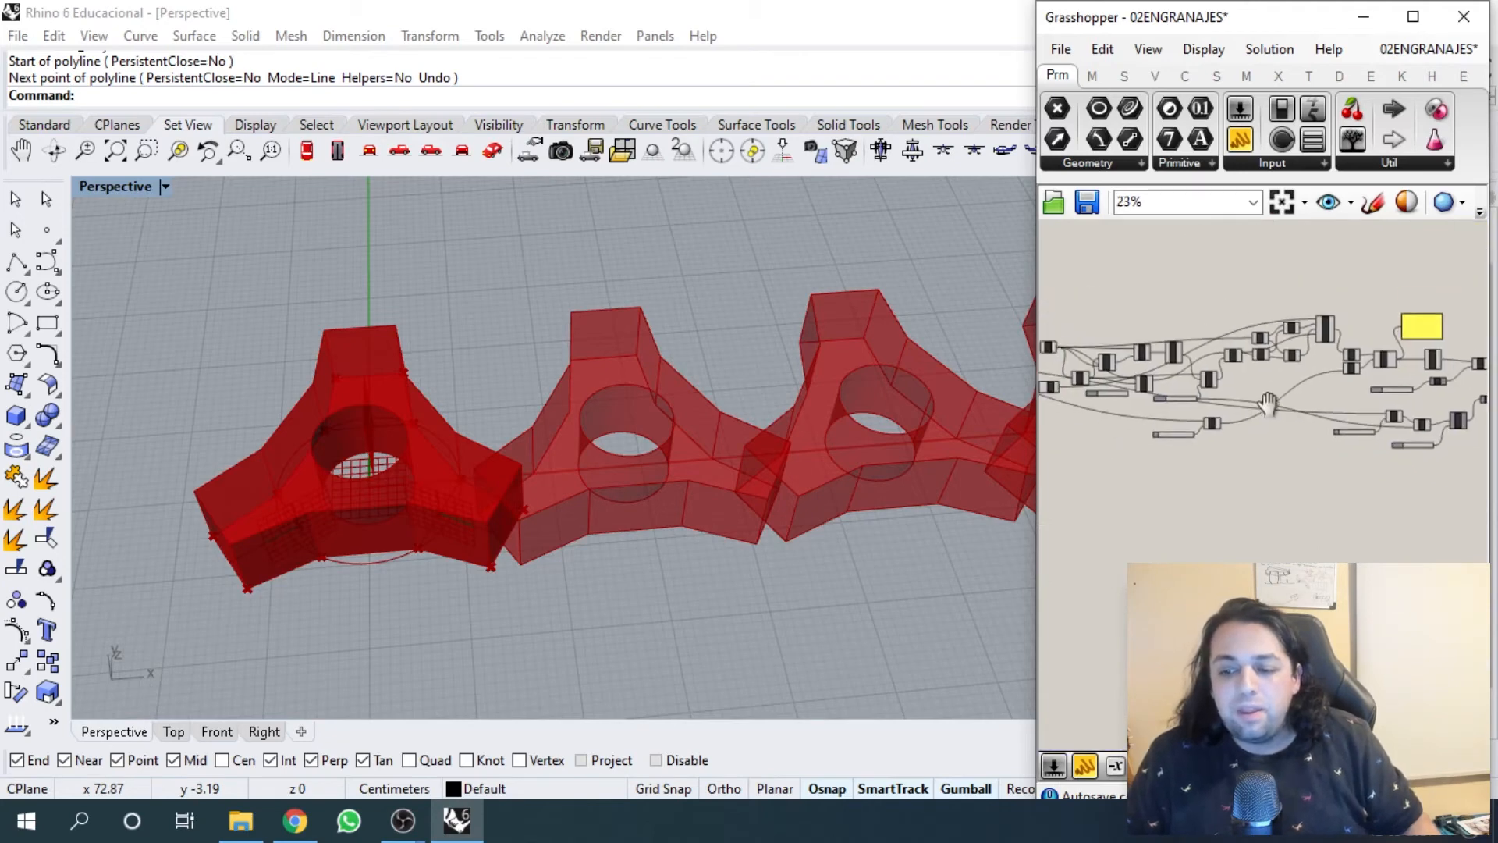
pyautogui.scroll(9, 1284, 420)
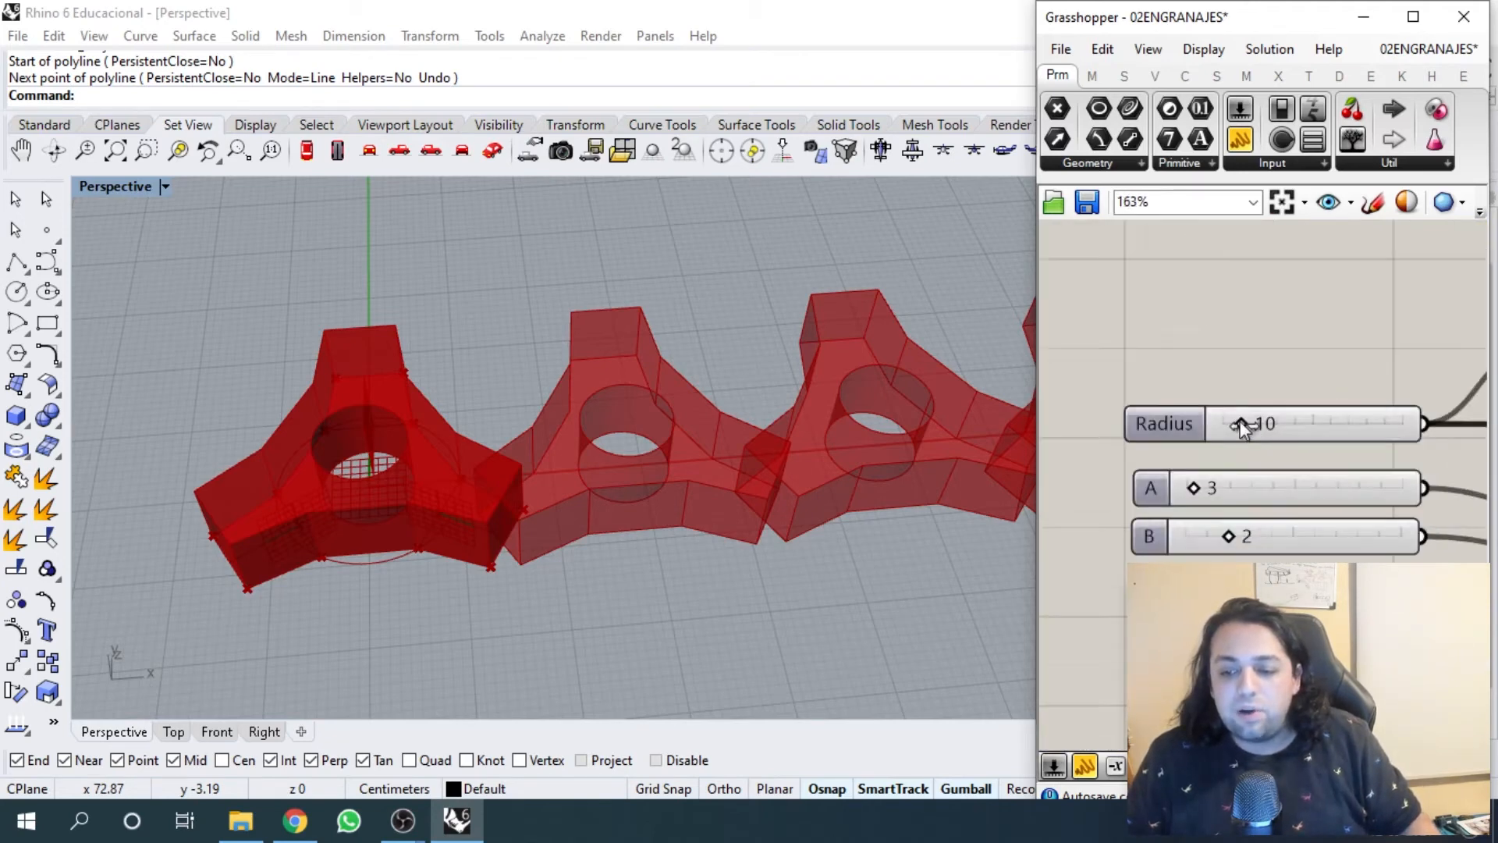
pyautogui.moveTo(1242, 425)
pyautogui.mouseDown()
pyautogui.moveTo(1267, 429)
pyautogui.moveTo(1232, 434)
pyautogui.moveTo(1268, 438)
pyautogui.moveTo(1242, 444)
pyautogui.moveTo(1264, 443)
pyautogui.mouseUp()
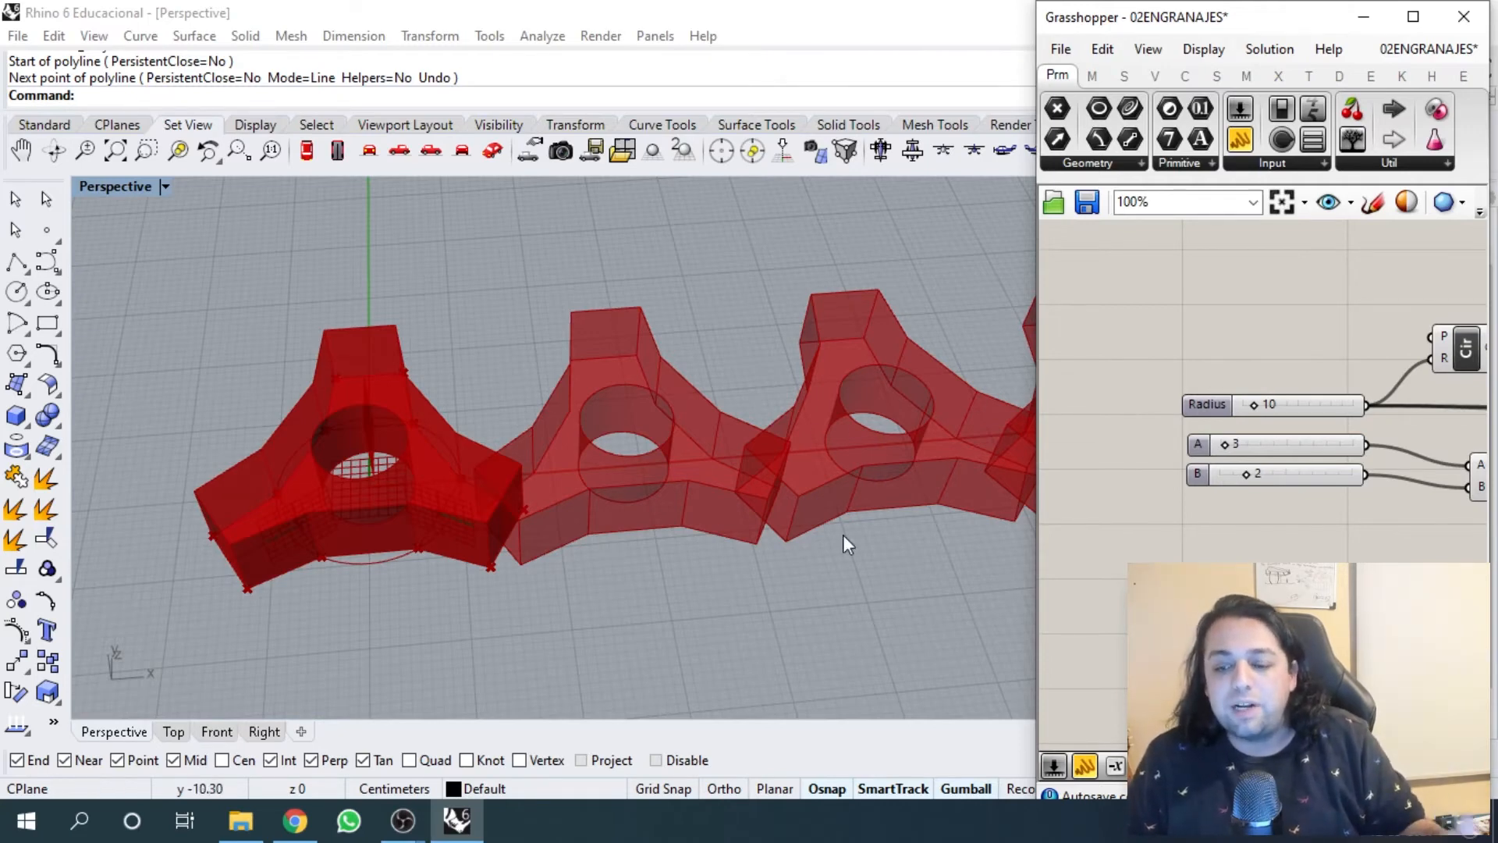
# - Examine the number slider feeding input B of the Subtraction component and how it connects to the definition
pyautogui.scroll(-5, 1293, 443)
pyautogui.scroll(5, 1288, 466)
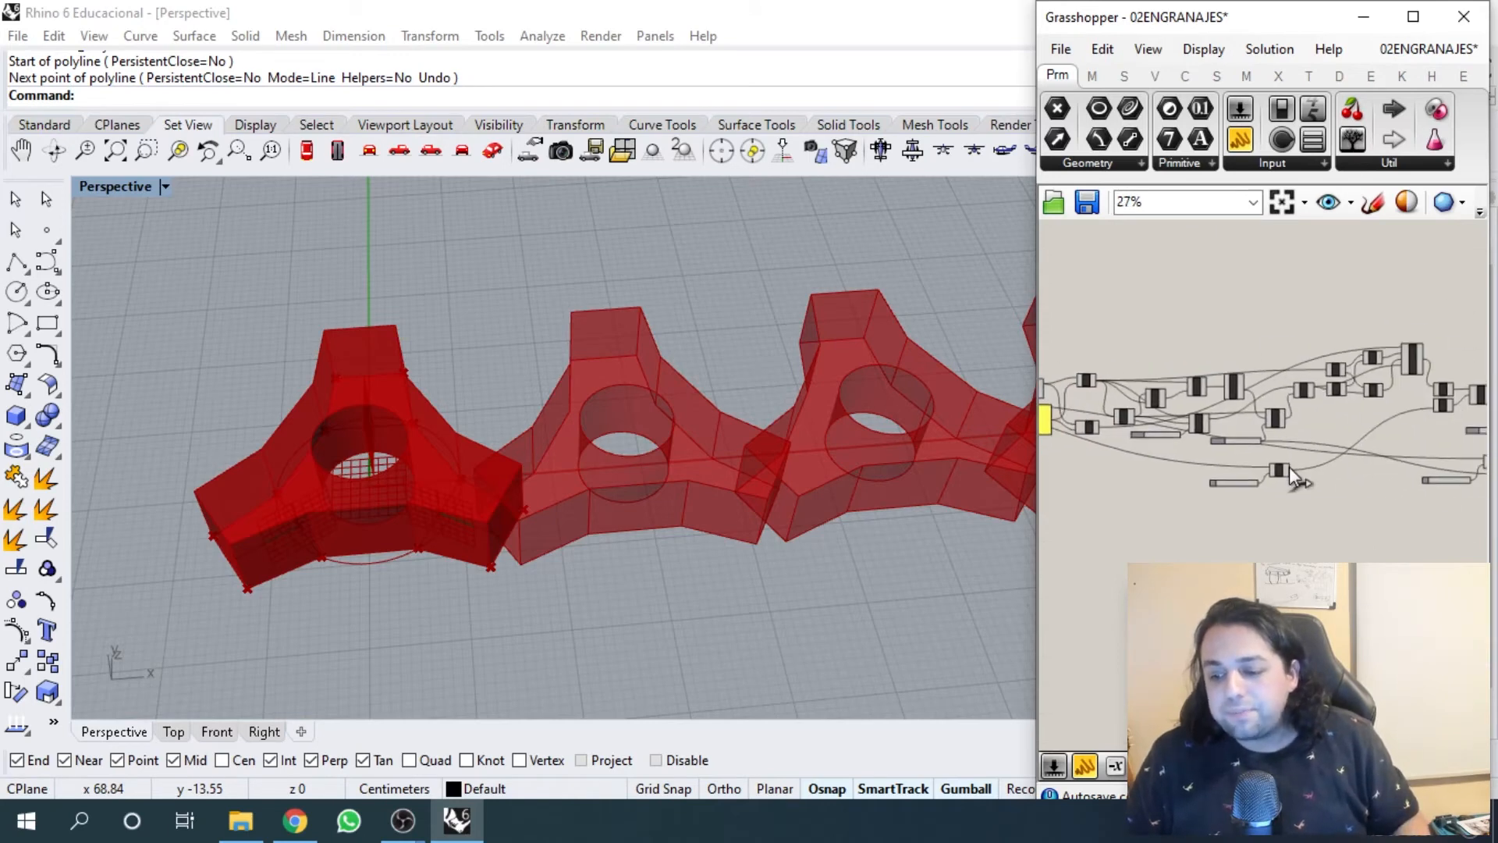
pyautogui.moveTo(1205, 502); pyautogui.dragTo(1207, 490)
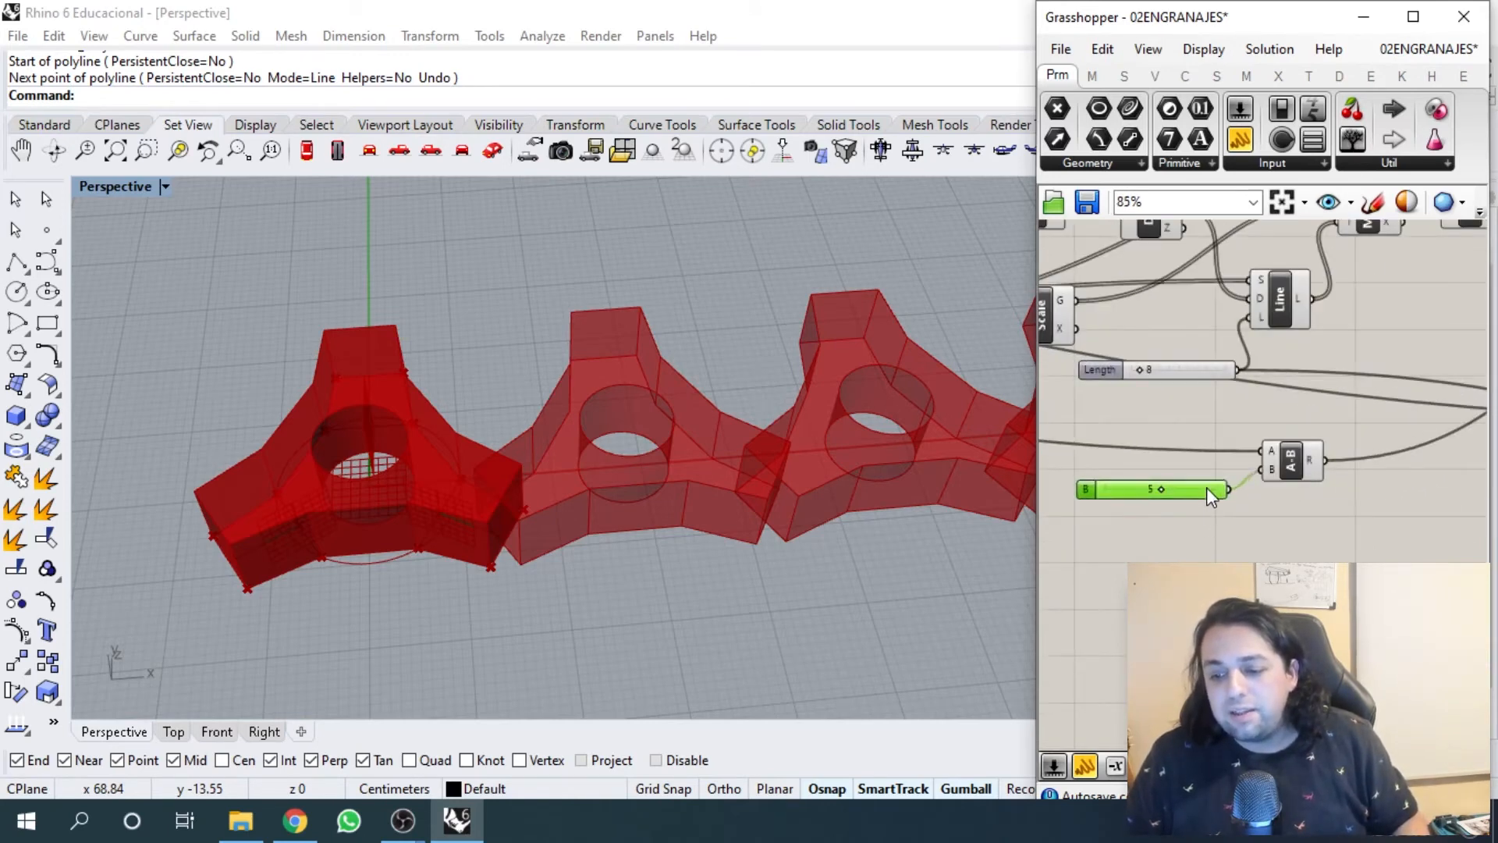
pyautogui.scroll(-4, 1206, 492)
pyautogui.moveTo(1259, 483)
pyautogui.mouseDown(button='right')
pyautogui.moveTo(1177, 466)
pyautogui.moveTo(1247, 447)
pyautogui.mouseUp(button='right')
pyautogui.moveTo(1055, 473)
pyautogui.mouseDown(button='right')
pyautogui.moveTo(1326, 449)
pyautogui.moveTo(1290, 459)
pyautogui.mouseUp(button='right')
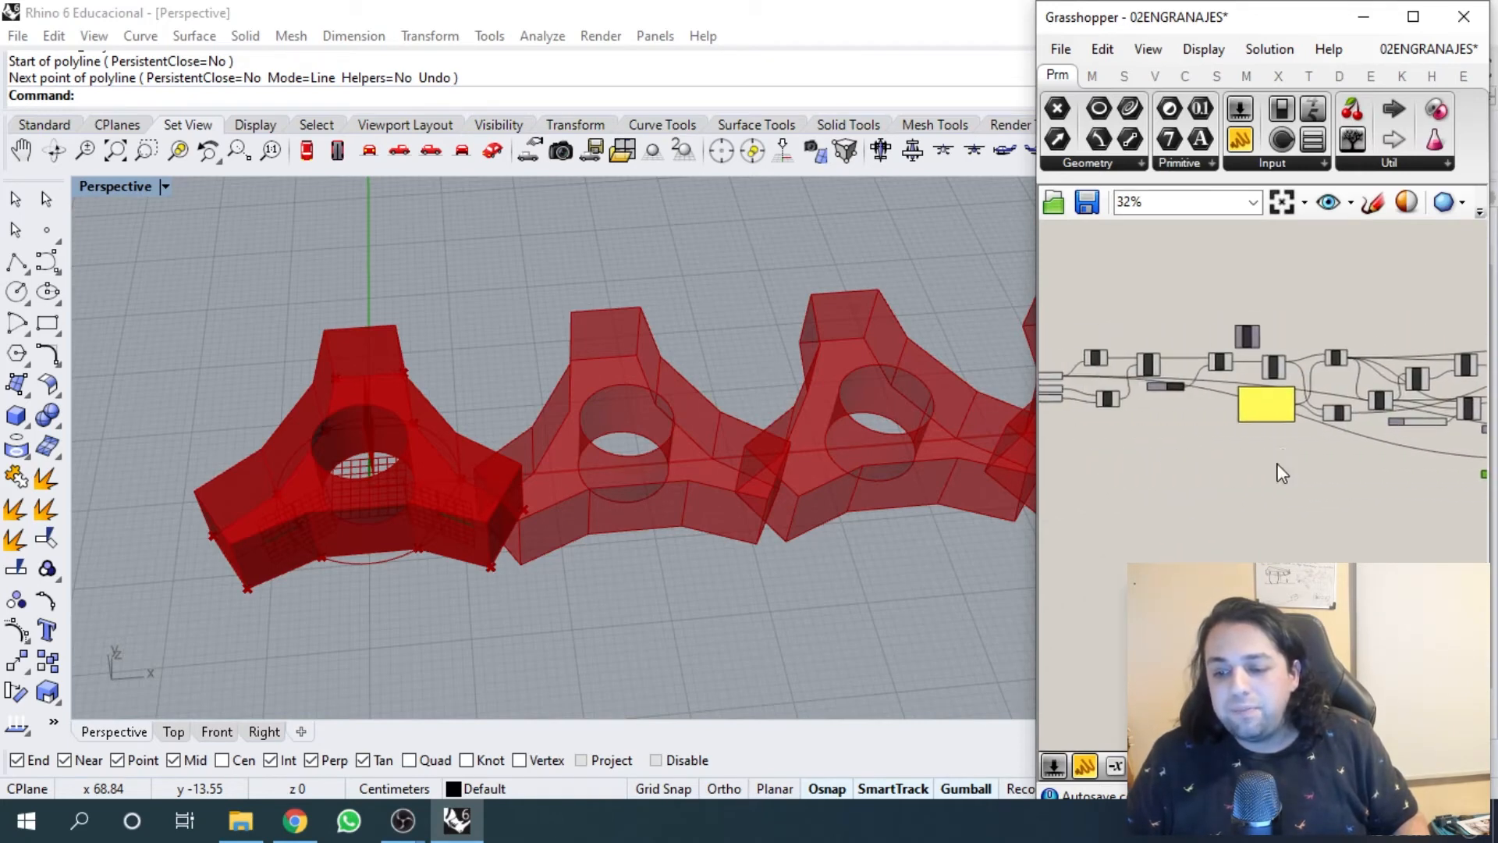
# - Put the Radius slider into its own group and move the group up, away from sliders A and B
pyautogui.moveTo(1080, 405); pyautogui.dragTo(1184, 442, button='right')
pyautogui.scroll(5, 1111, 414)
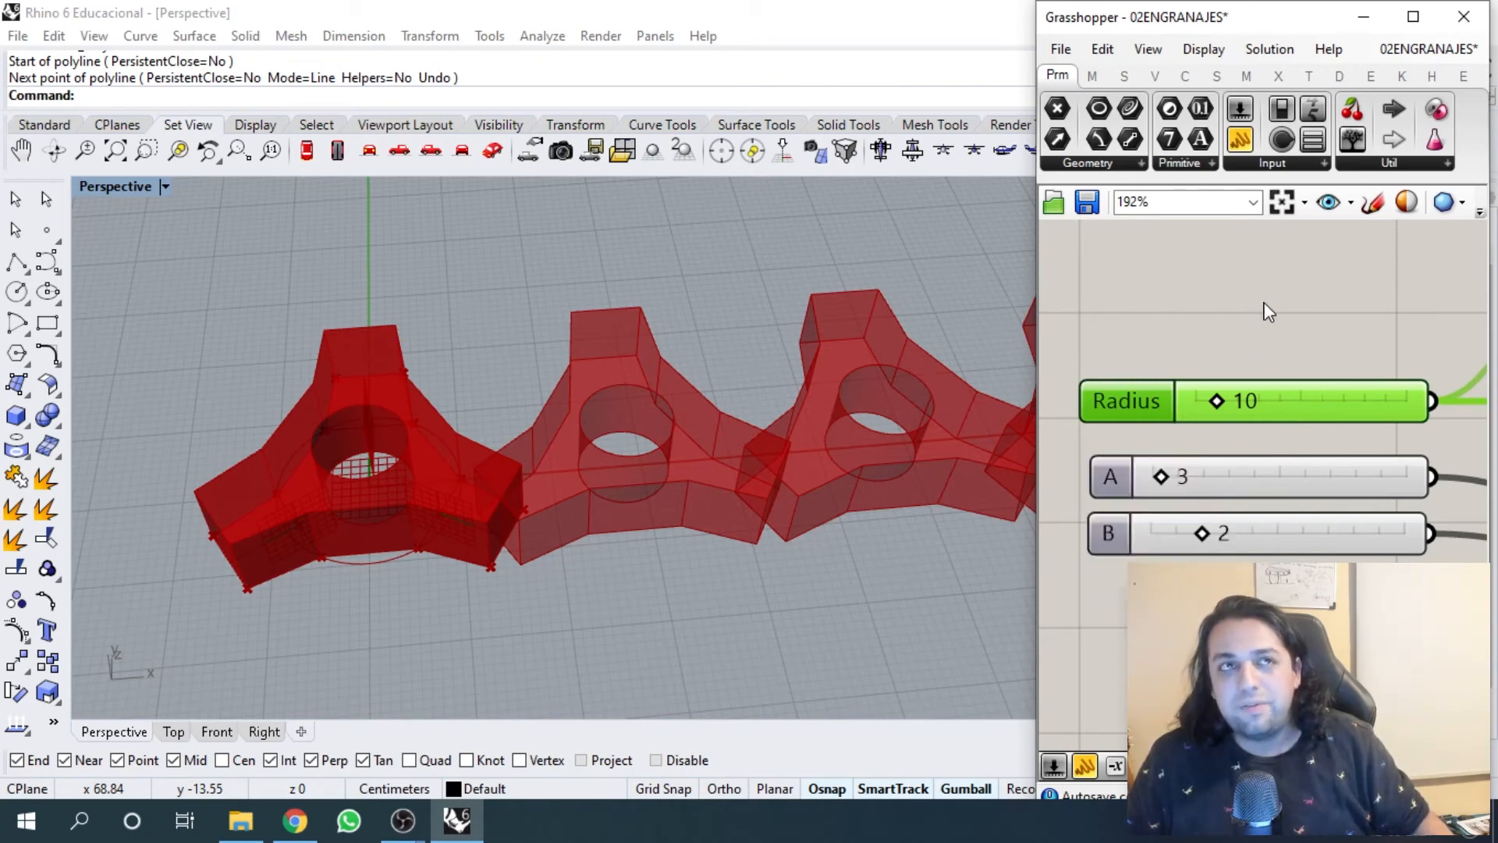
pyautogui.hotkey('ctrl', 'g')
pyautogui.moveTo(1289, 359); pyautogui.dragTo(1286, 301)
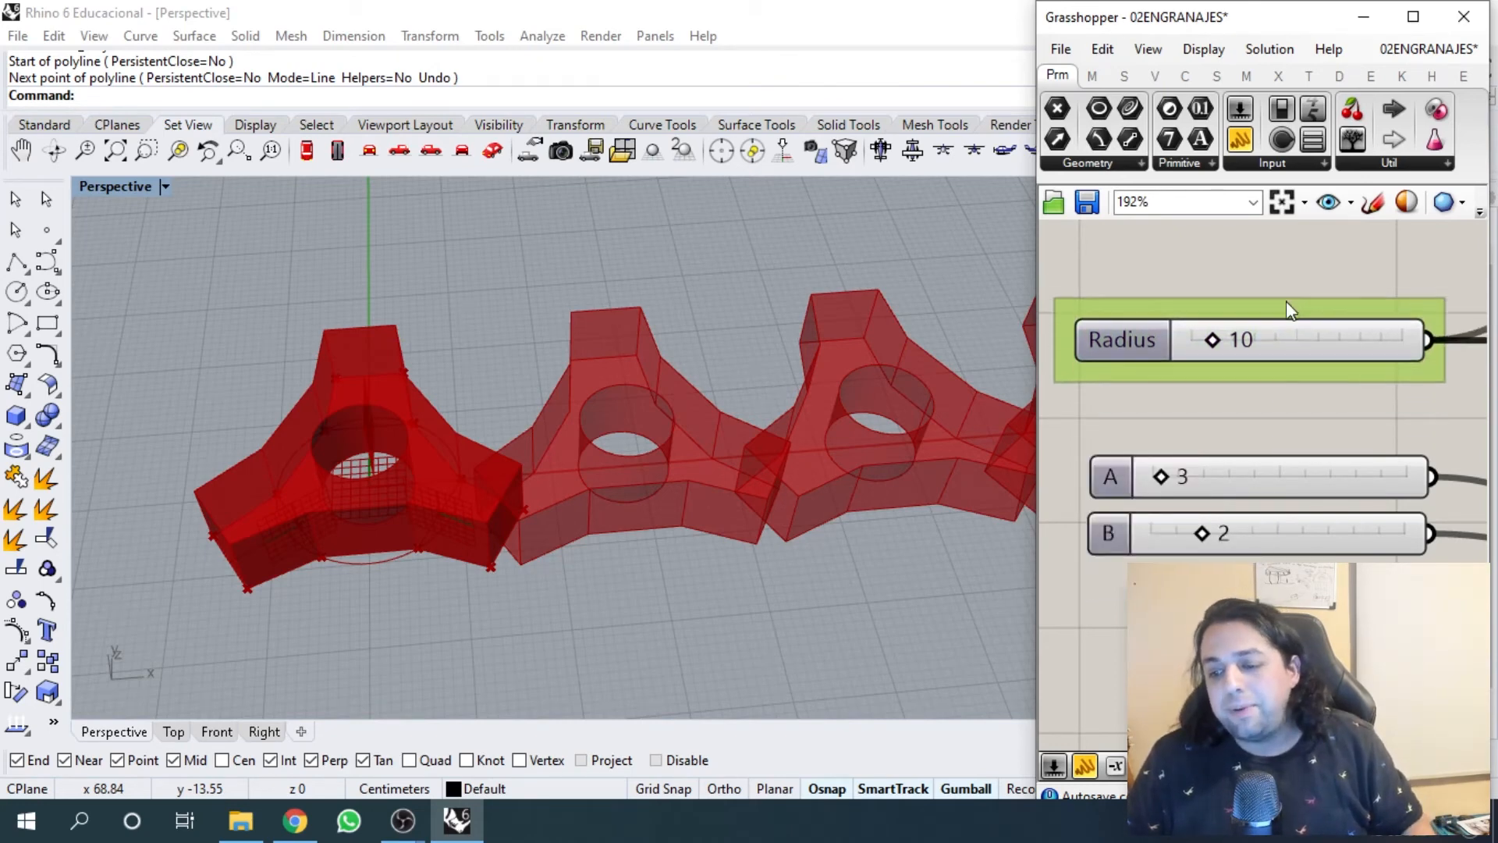
pyautogui.click(1287, 281)
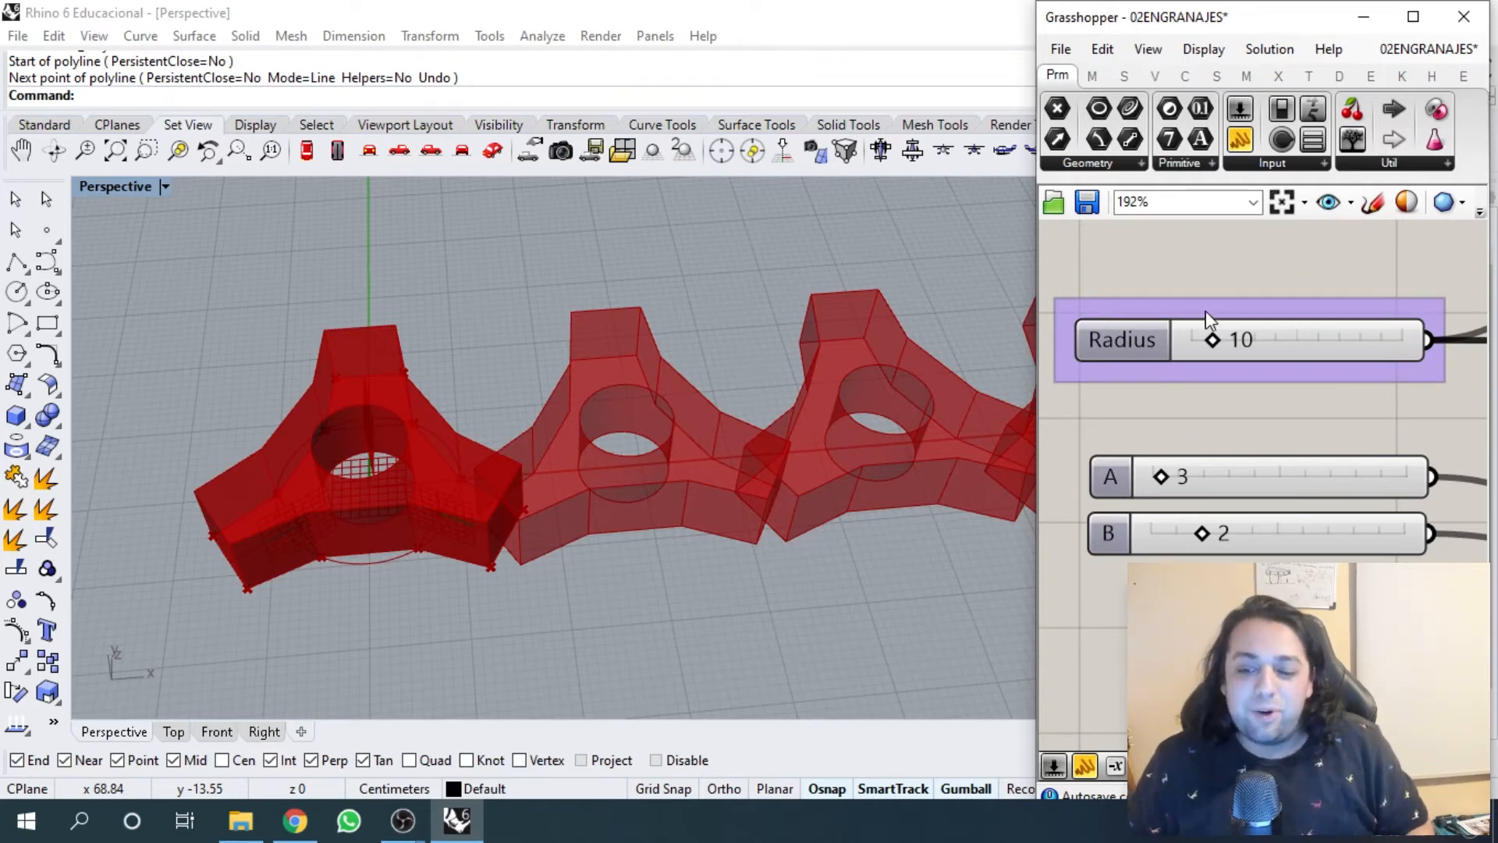
# - Name the Radius slider's group RADIO_CIRCUNFERENCIA
pyautogui.click(1238, 314)
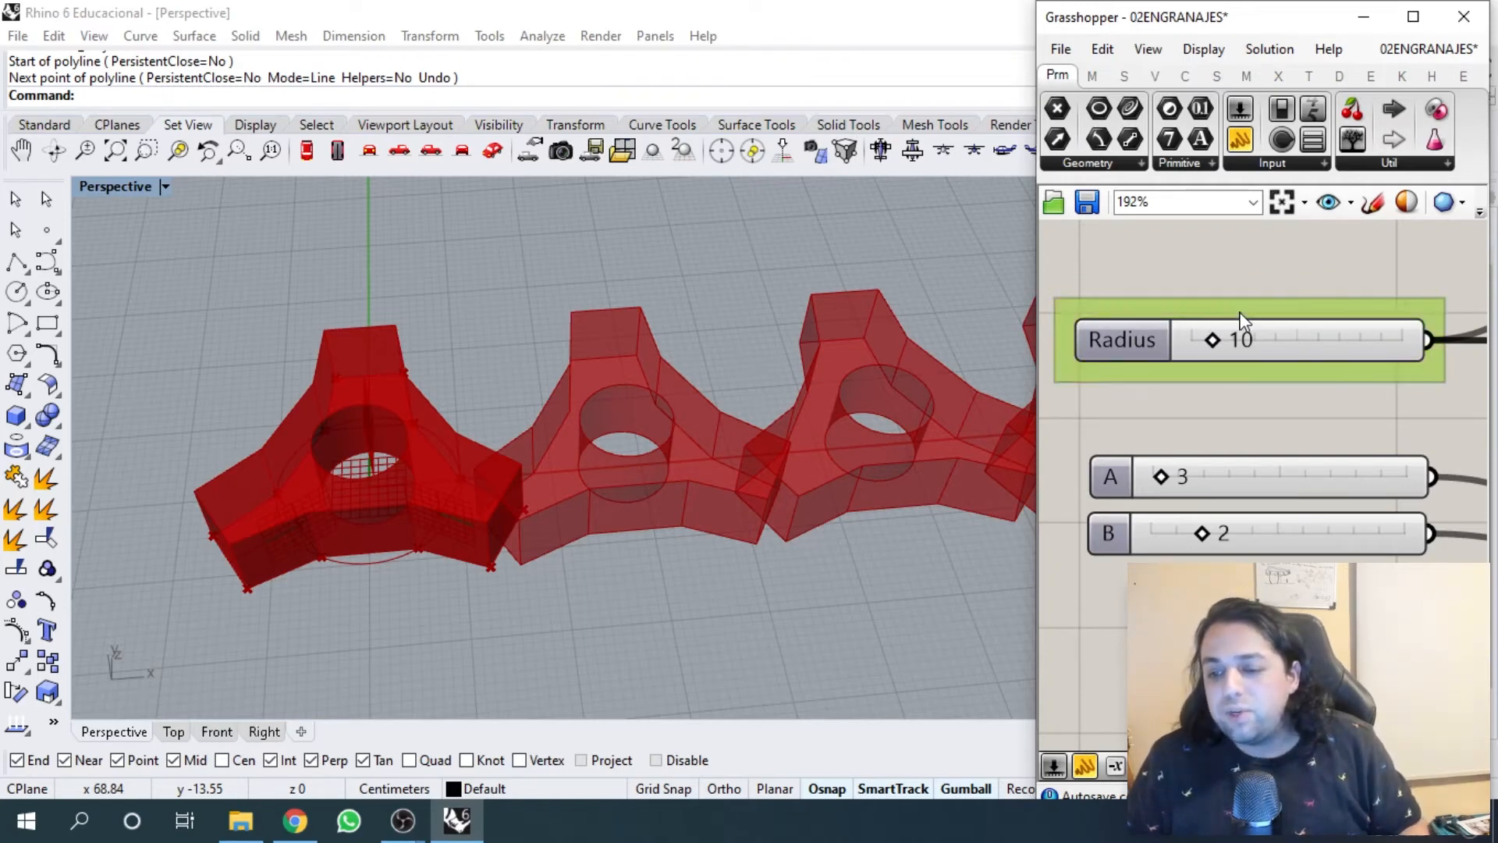
pyautogui.rightClick(1247, 319)
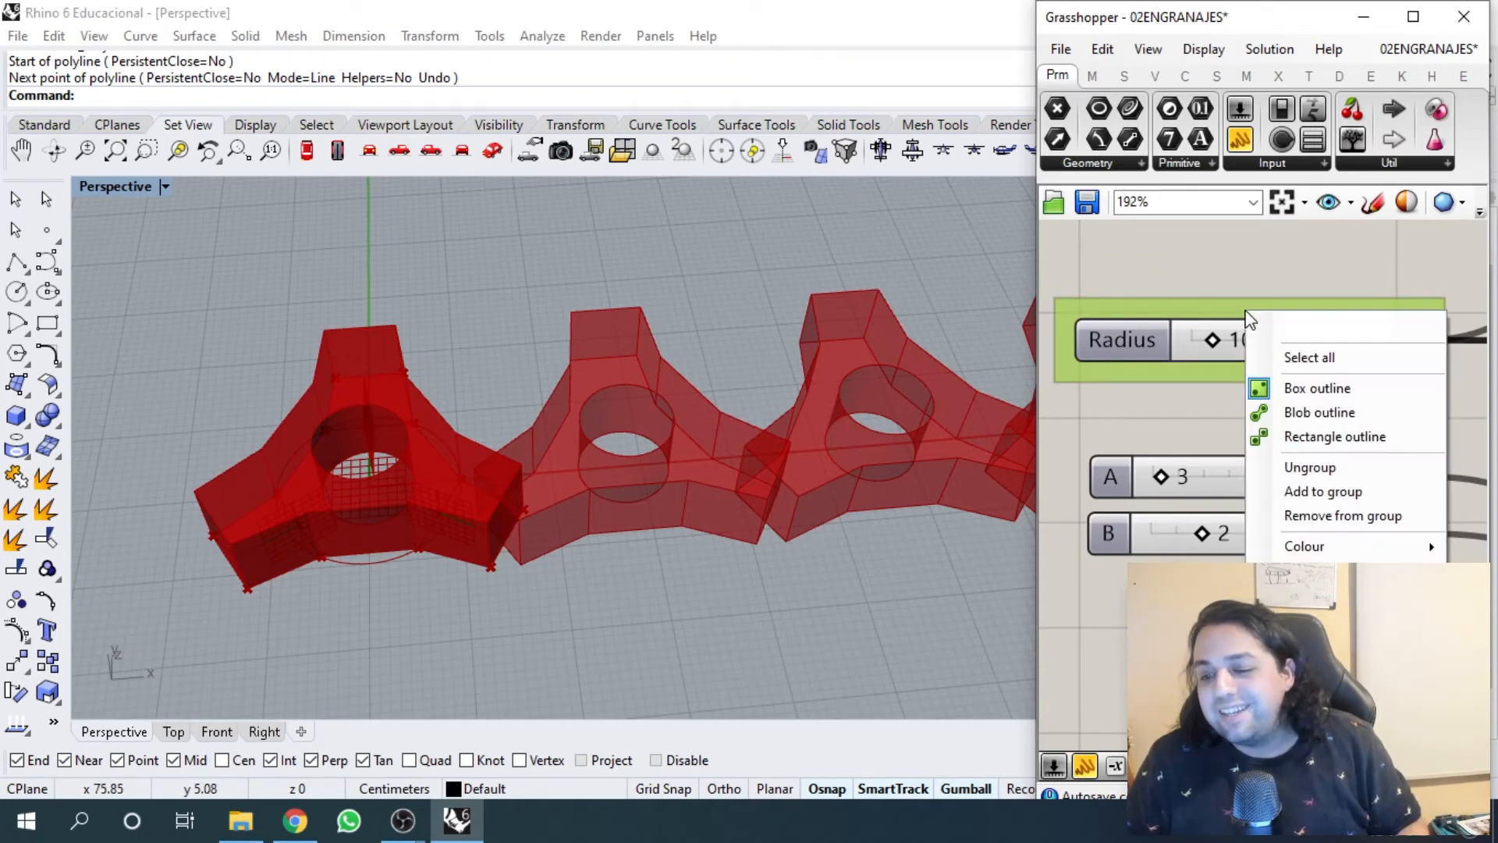
pyautogui.click(1335, 326)
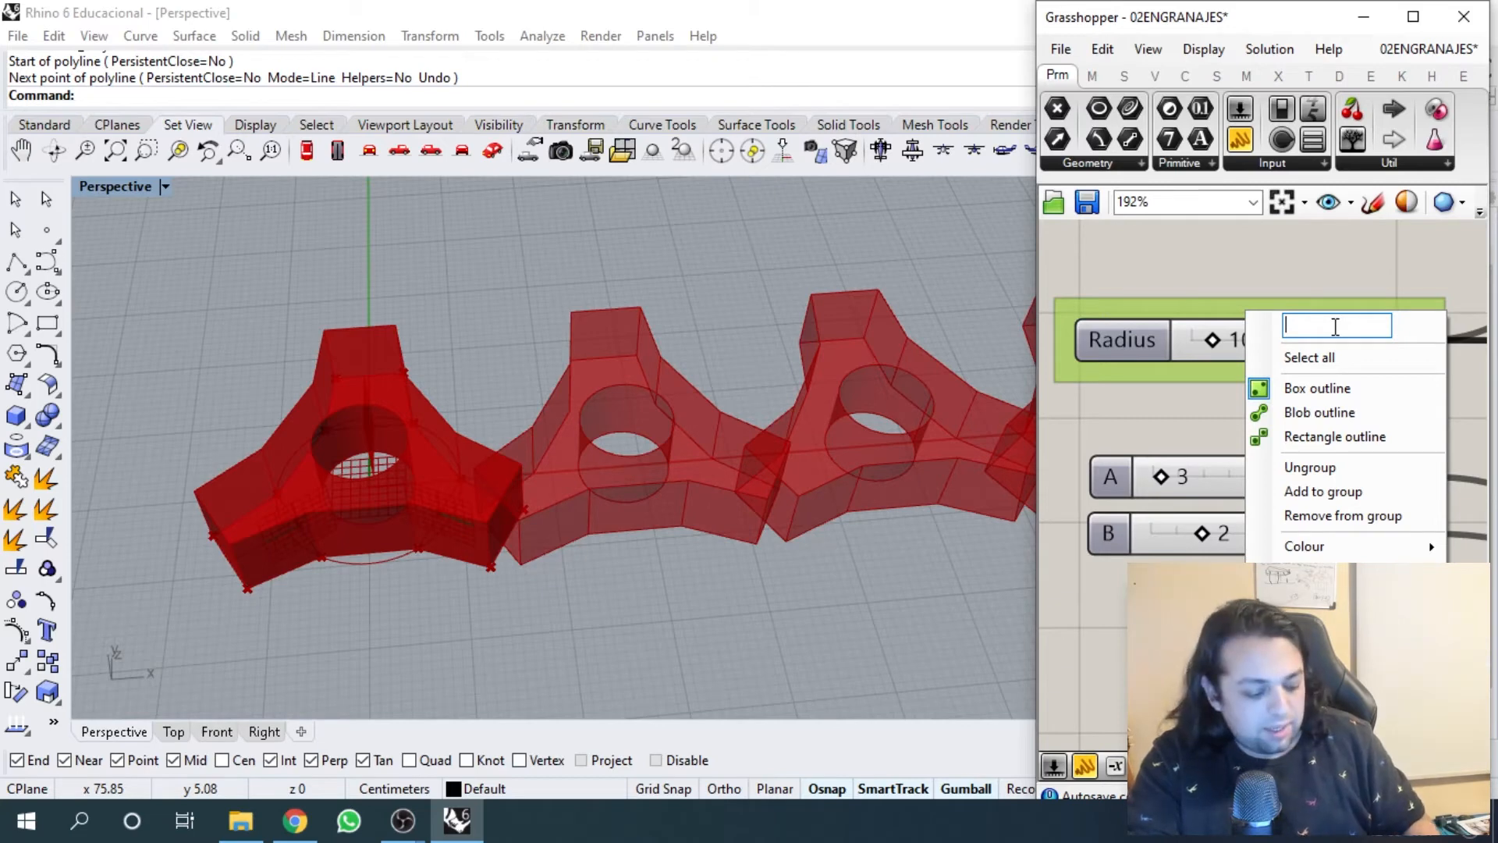
pyautogui.write('RA')
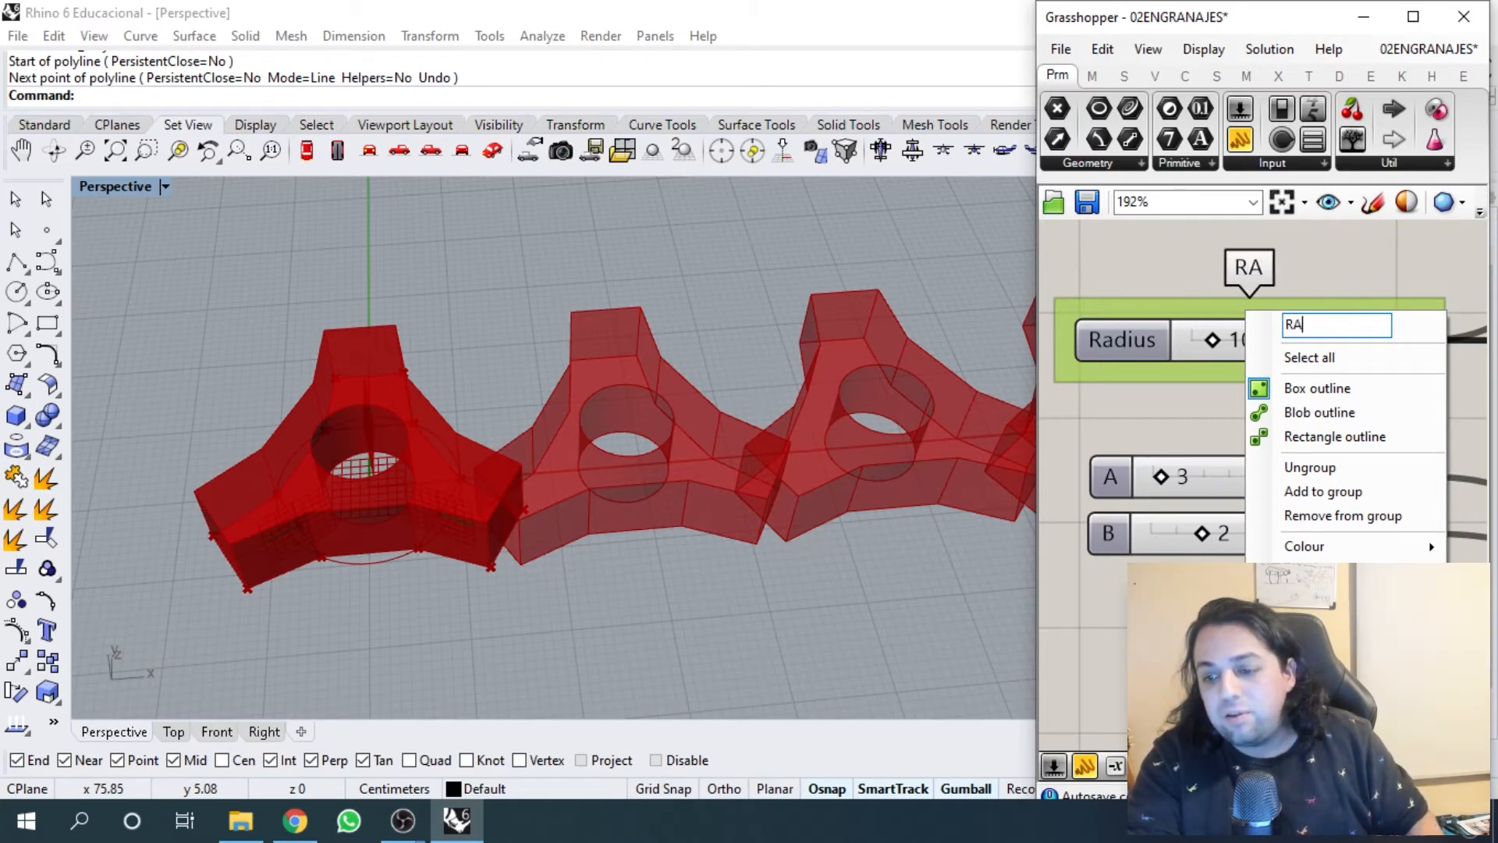
pyautogui.write('DIO_CIR')
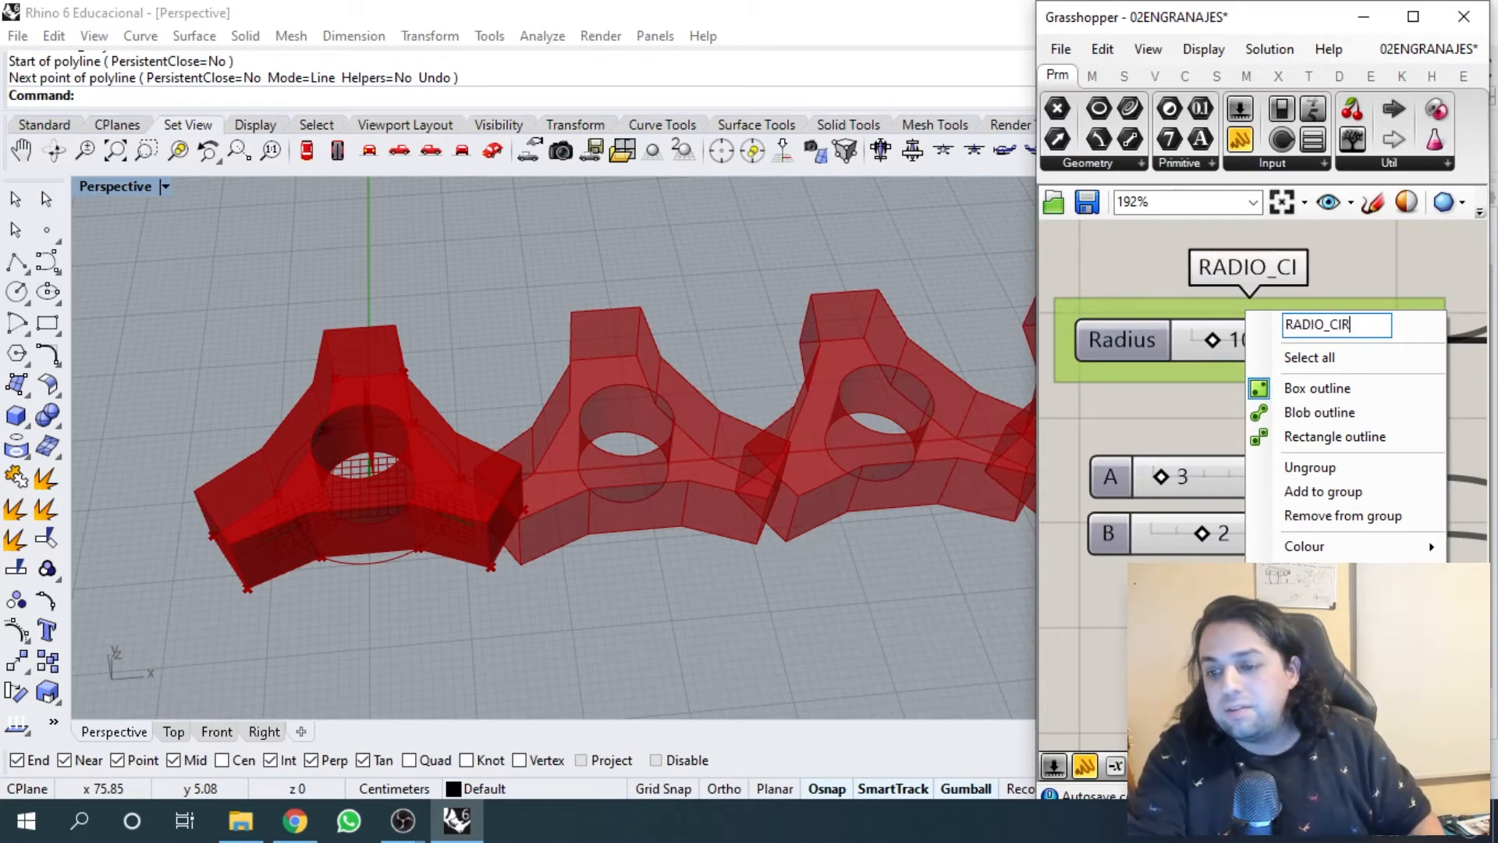
pyautogui.write('CUNFERENCIA')
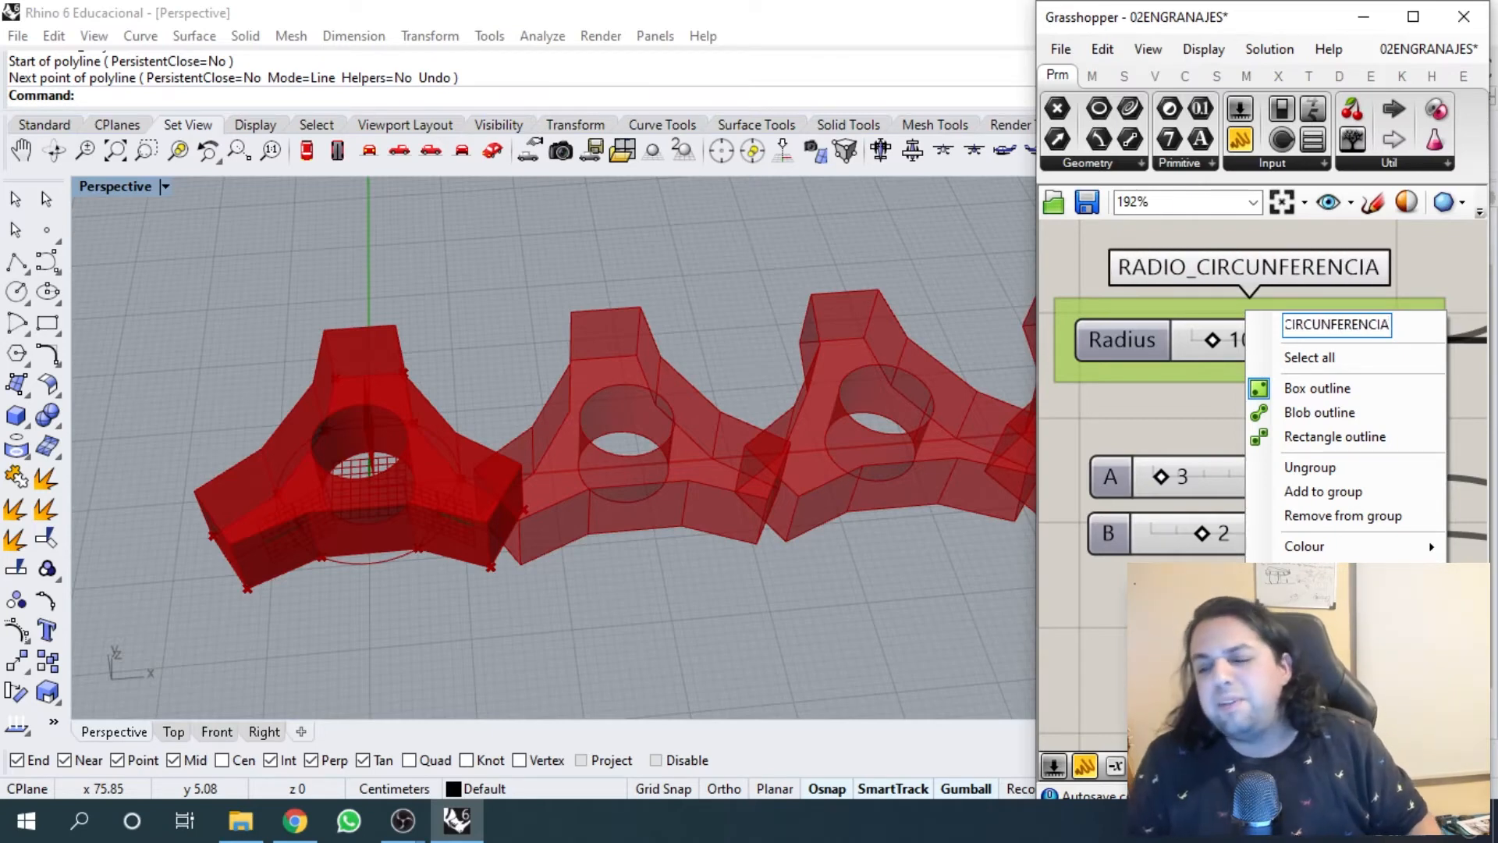
pyautogui.click(1428, 286)
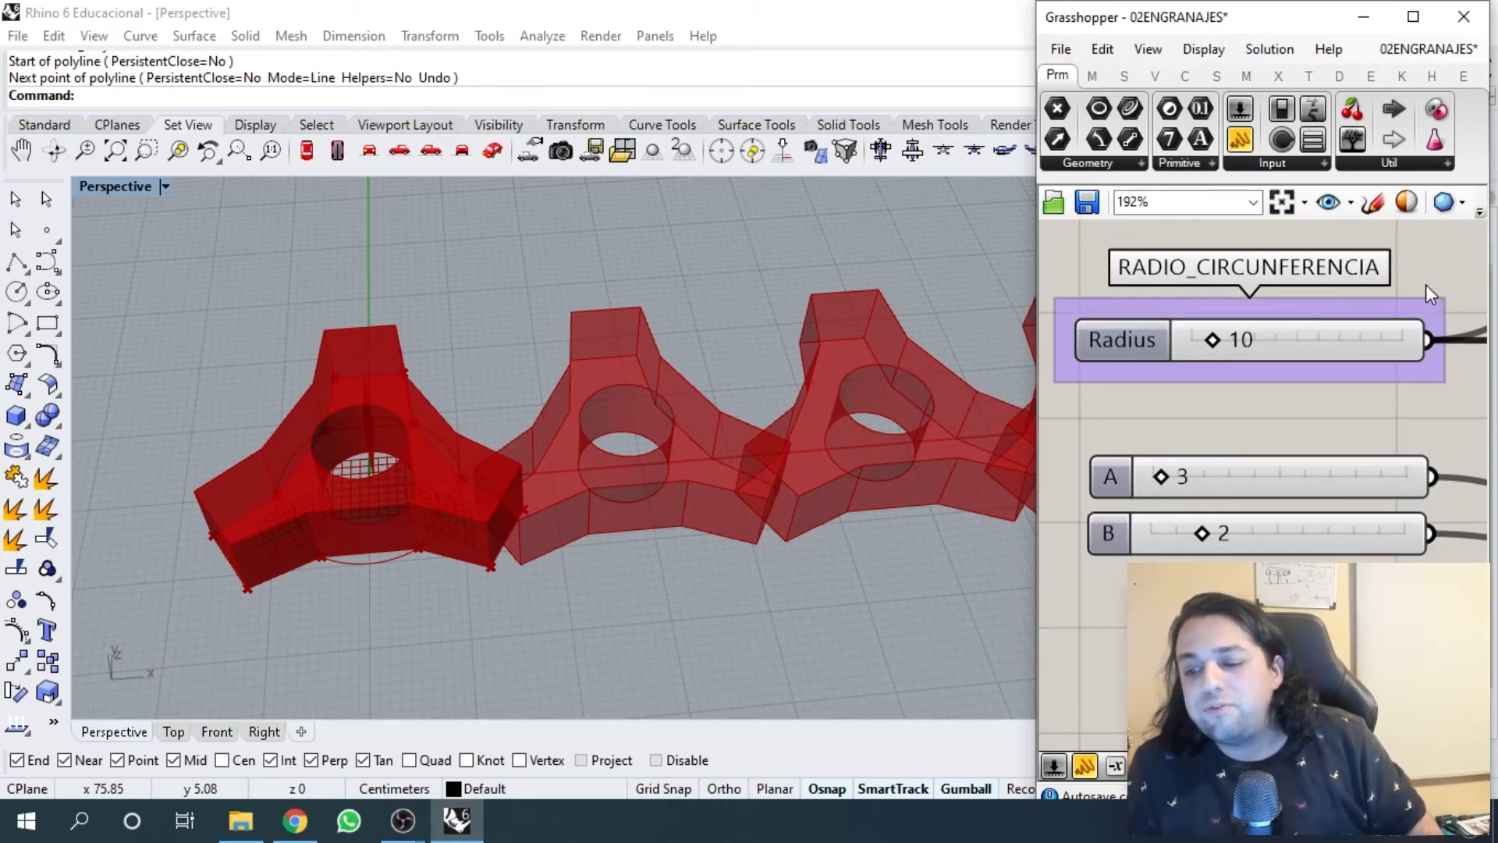
# - Reposition the RADIO_CIRCUNFERENCIA group just above sliders A and B
pyautogui.scroll(-2, 1295, 321)
pyautogui.scroll(-4, 1248, 344)
pyautogui.scroll(3, 1206, 351)
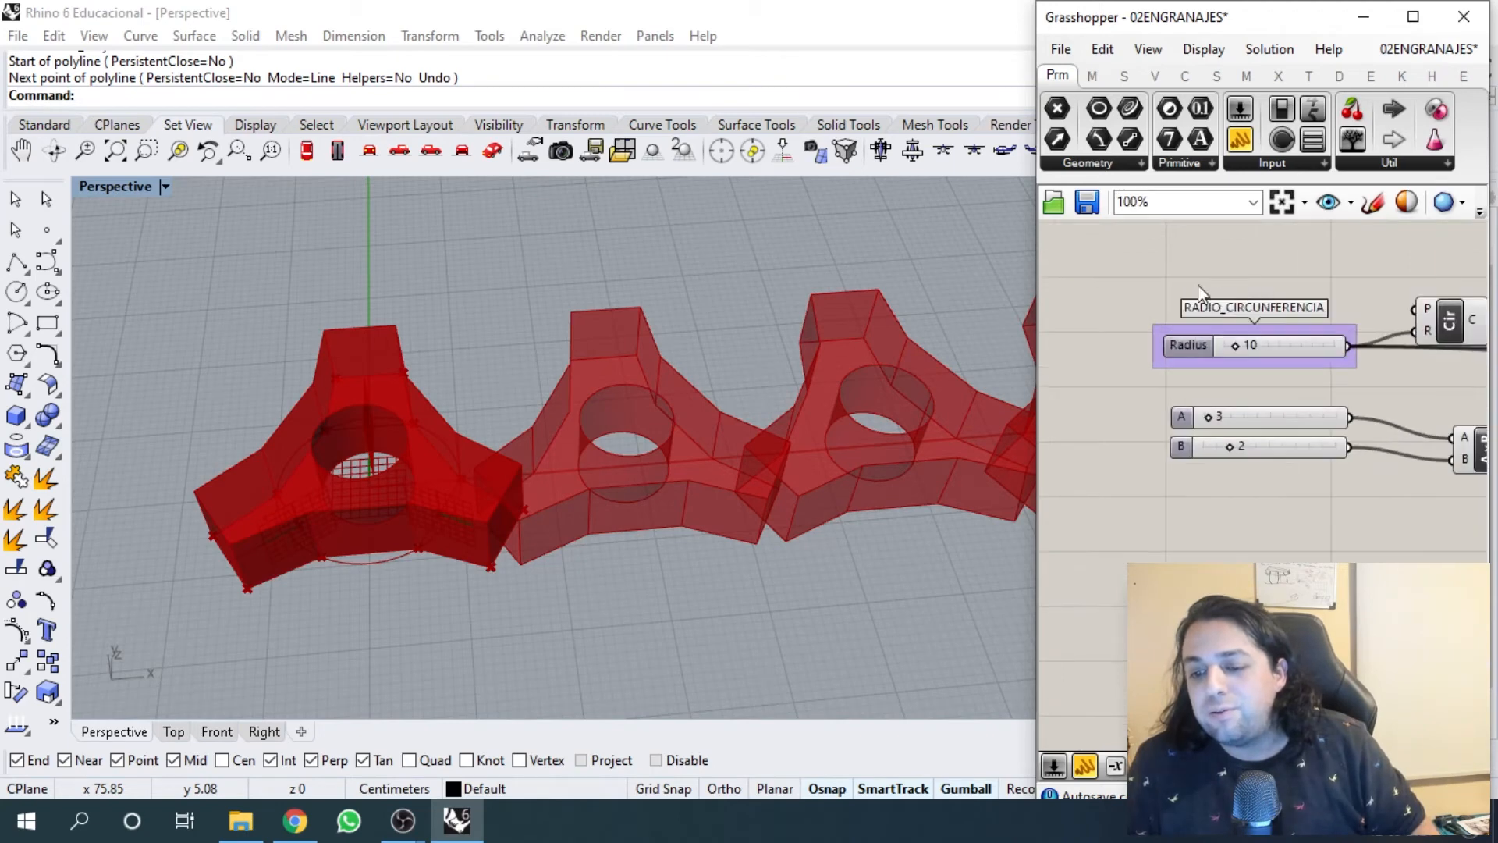
pyautogui.click(1214, 381)
pyautogui.scroll(-2, 1278, 381)
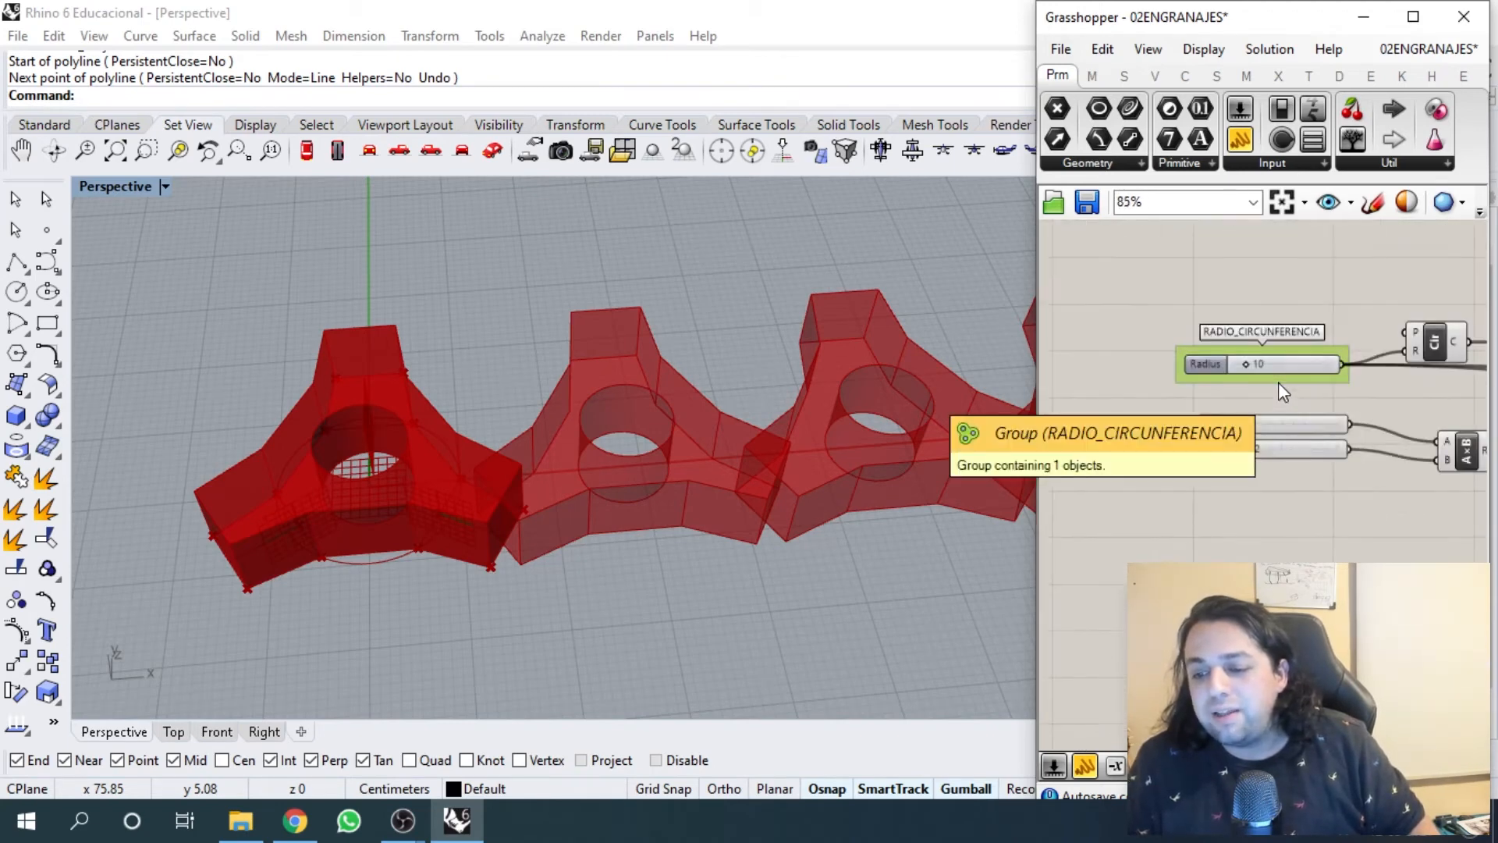
pyautogui.moveTo(1278, 382); pyautogui.dragTo(1209, 392)
pyautogui.click(1238, 383)
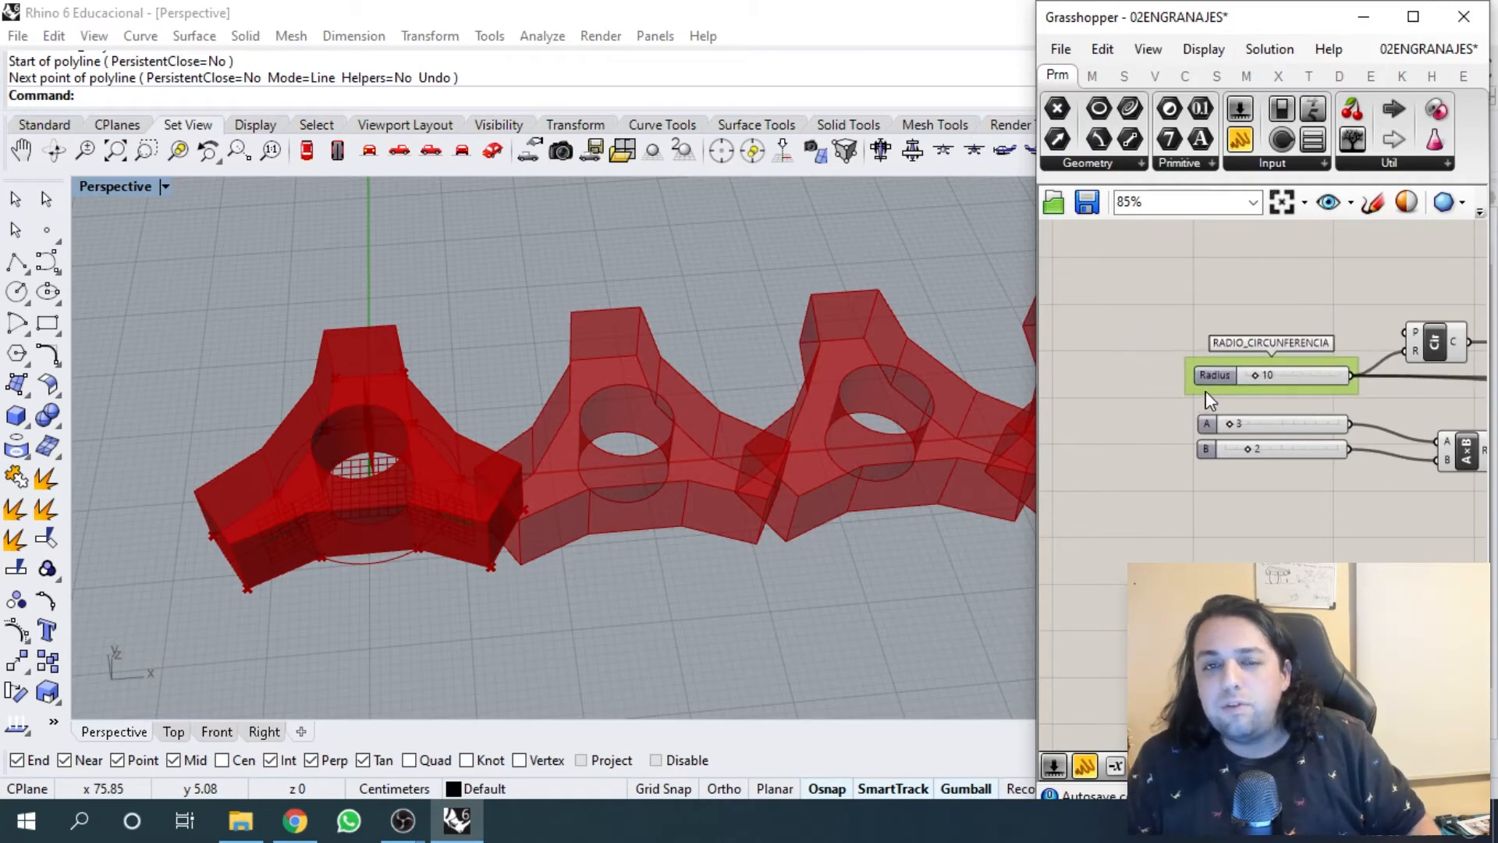
pyautogui.scroll(1, 1215, 398)
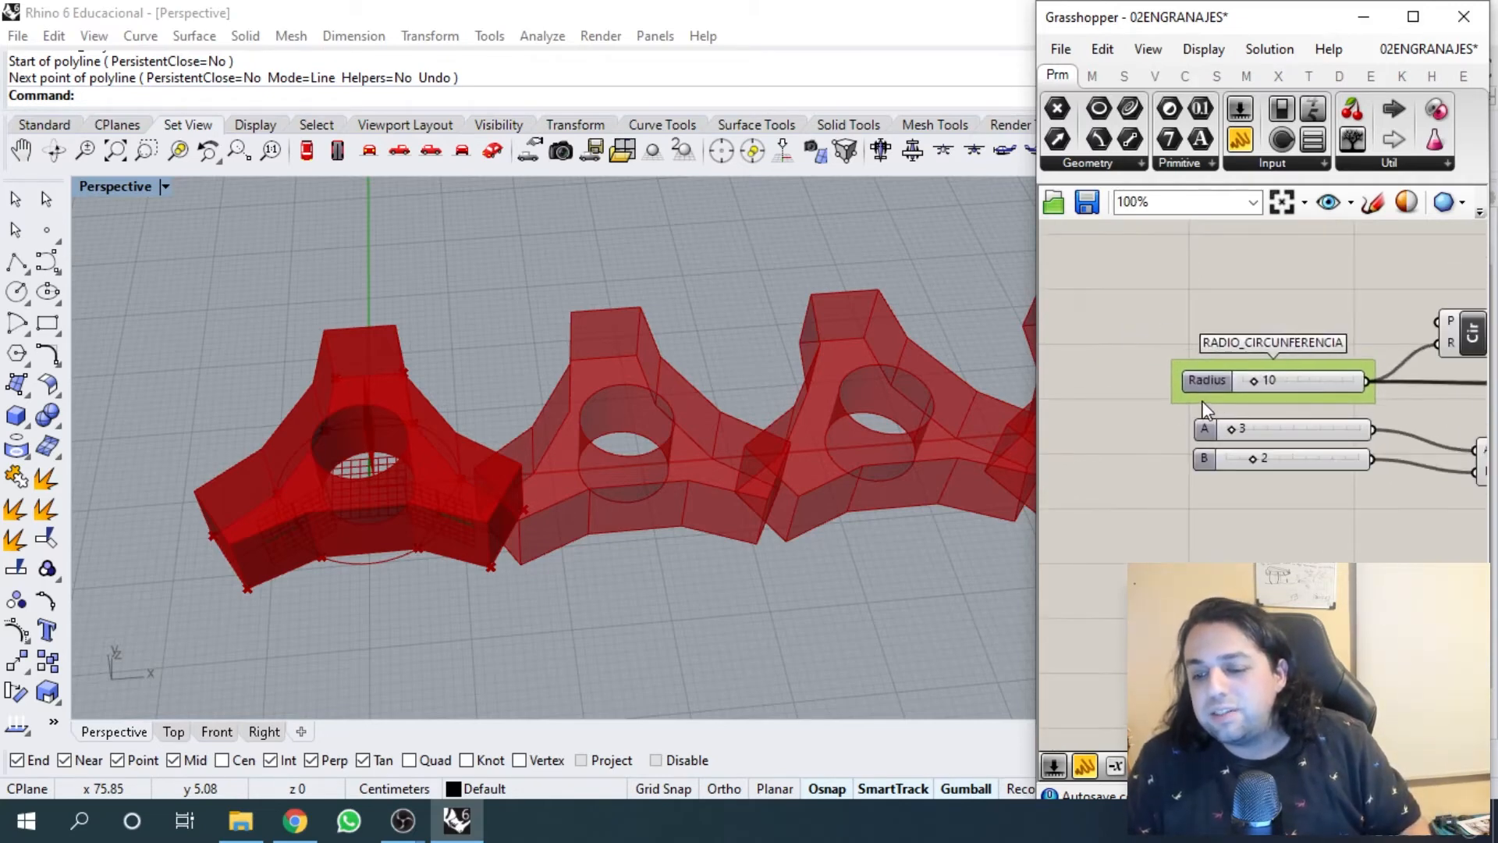
# - Move sliders B and A further down, leaving space beneath the Radius group
pyautogui.scroll(-1, 1204, 394)
pyautogui.scroll(4, 1204, 396)
pyautogui.moveTo(1213, 438); pyautogui.dragTo(1227, 545)
pyautogui.moveTo(1229, 382); pyautogui.dragTo(1231, 477)
pyautogui.moveTo(1232, 478); pyautogui.dragTo(1305, 455, button='right')
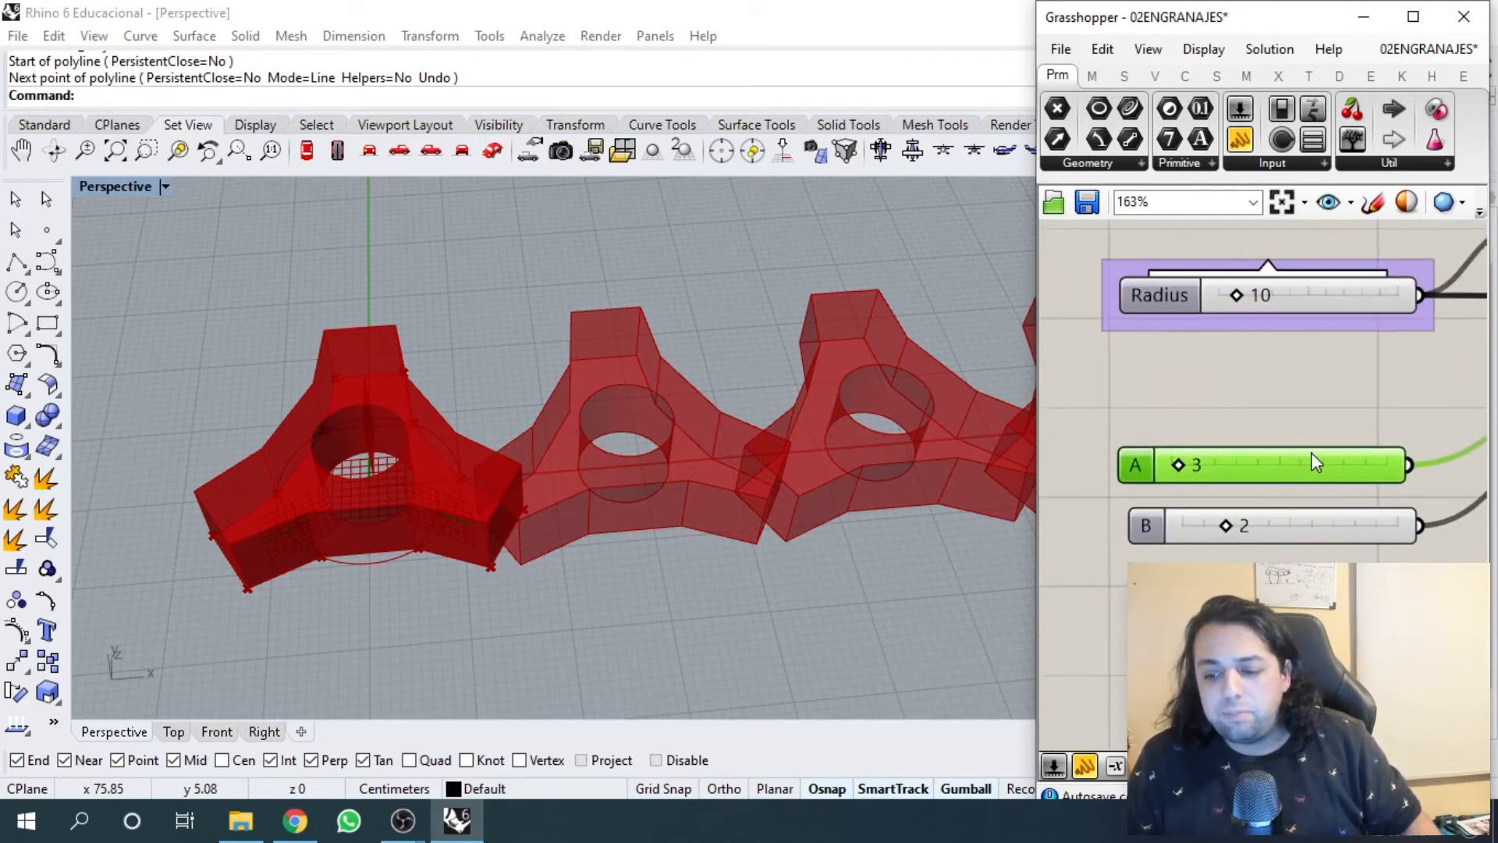
# - Put slider A into its own group and name the group NUMERO_LADOS
pyautogui.moveTo(1311, 451); pyautogui.dragTo(1320, 458)
pyautogui.hotkey('ctrl', 'g')
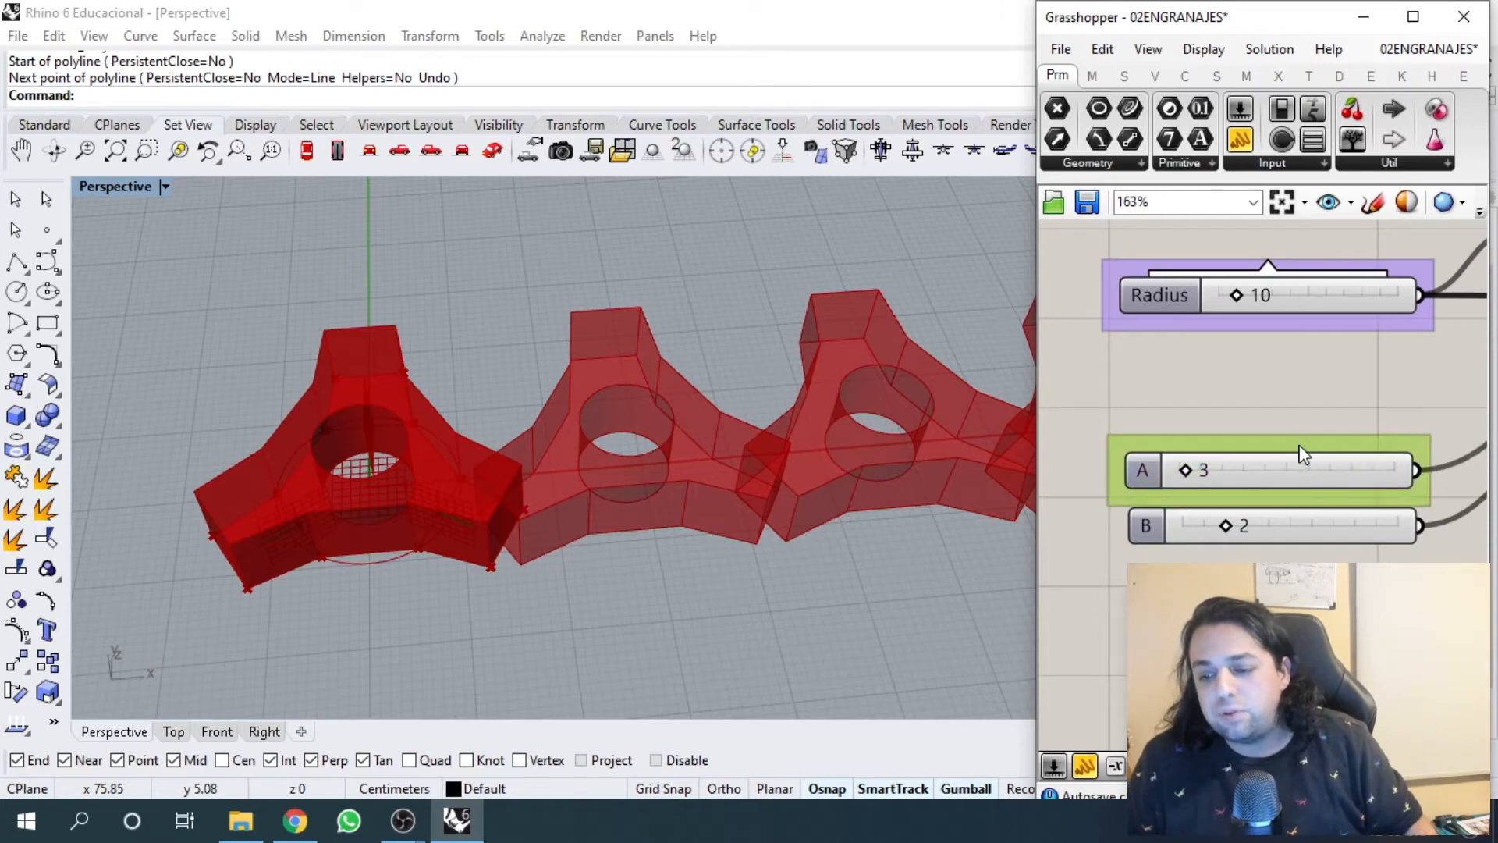
pyautogui.rightClick(1308, 451)
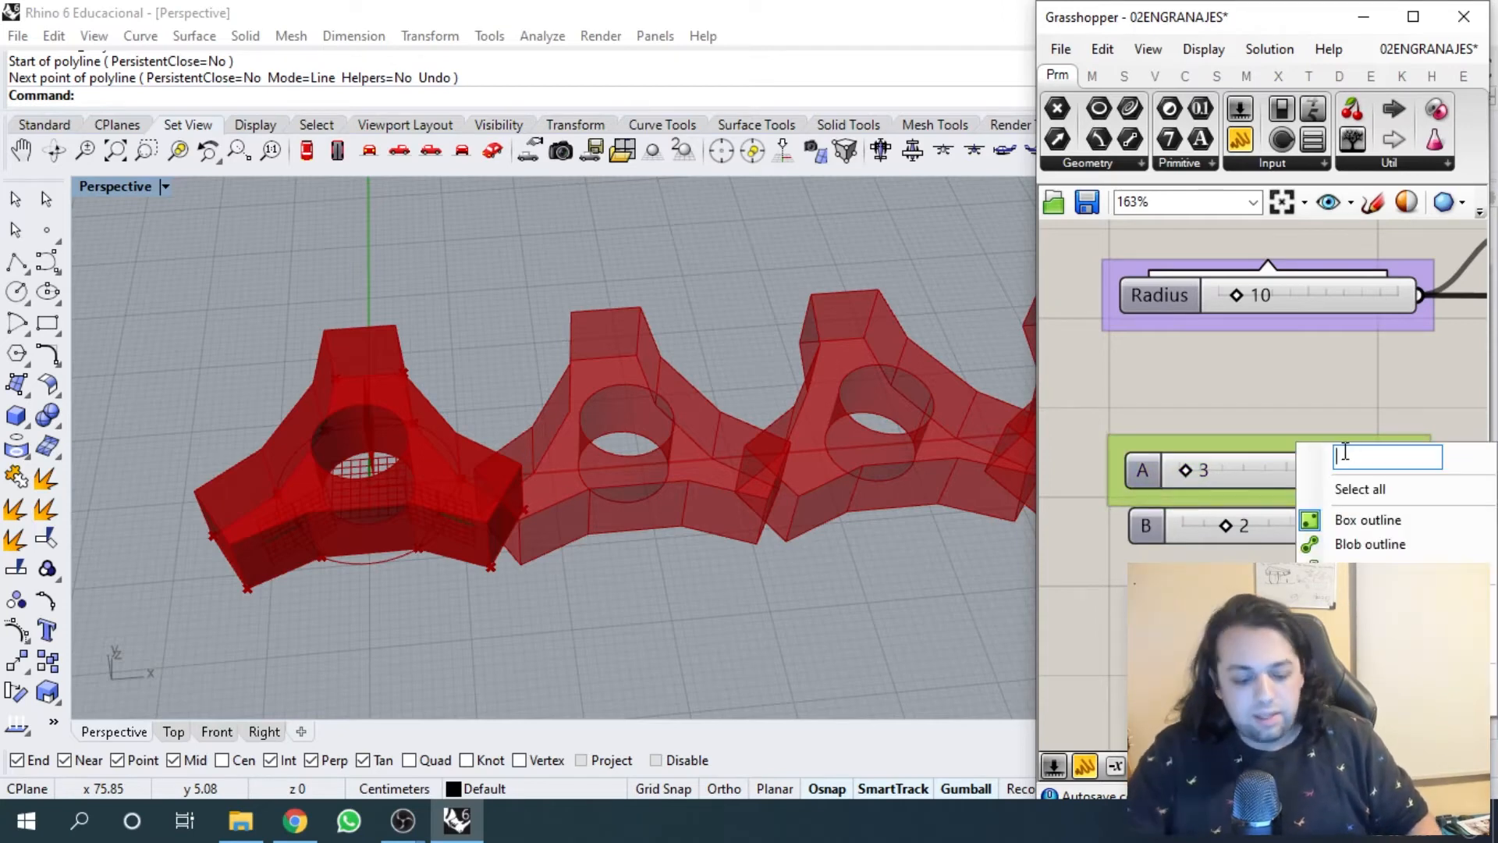
pyautogui.write('NUME')
pyautogui.press('BackSpace')
pyautogui.press('BackSpace')
pyautogui.press('BackSpace')
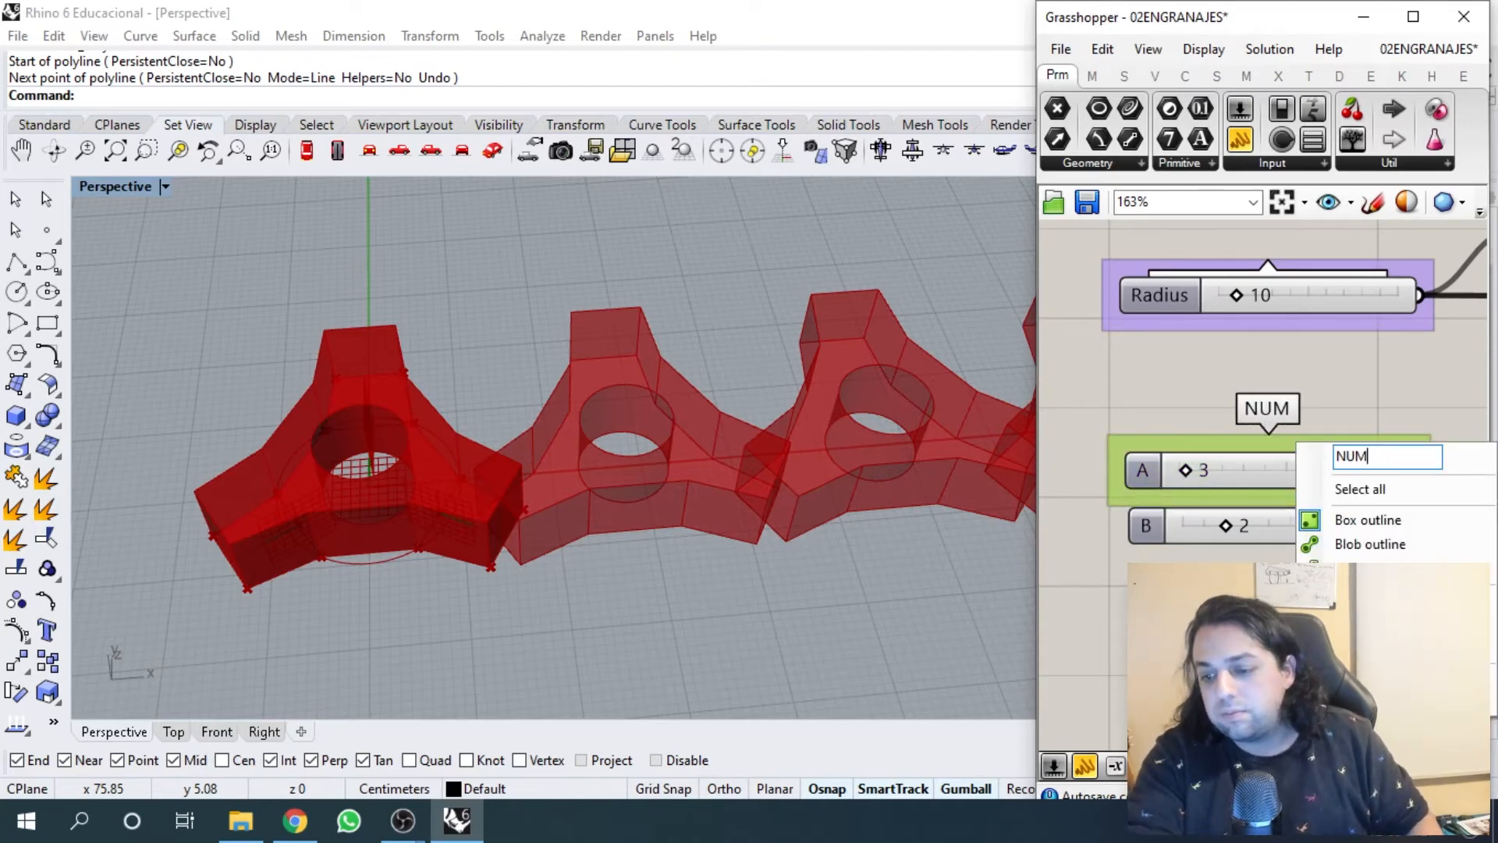
pyautogui.write('UMERO')
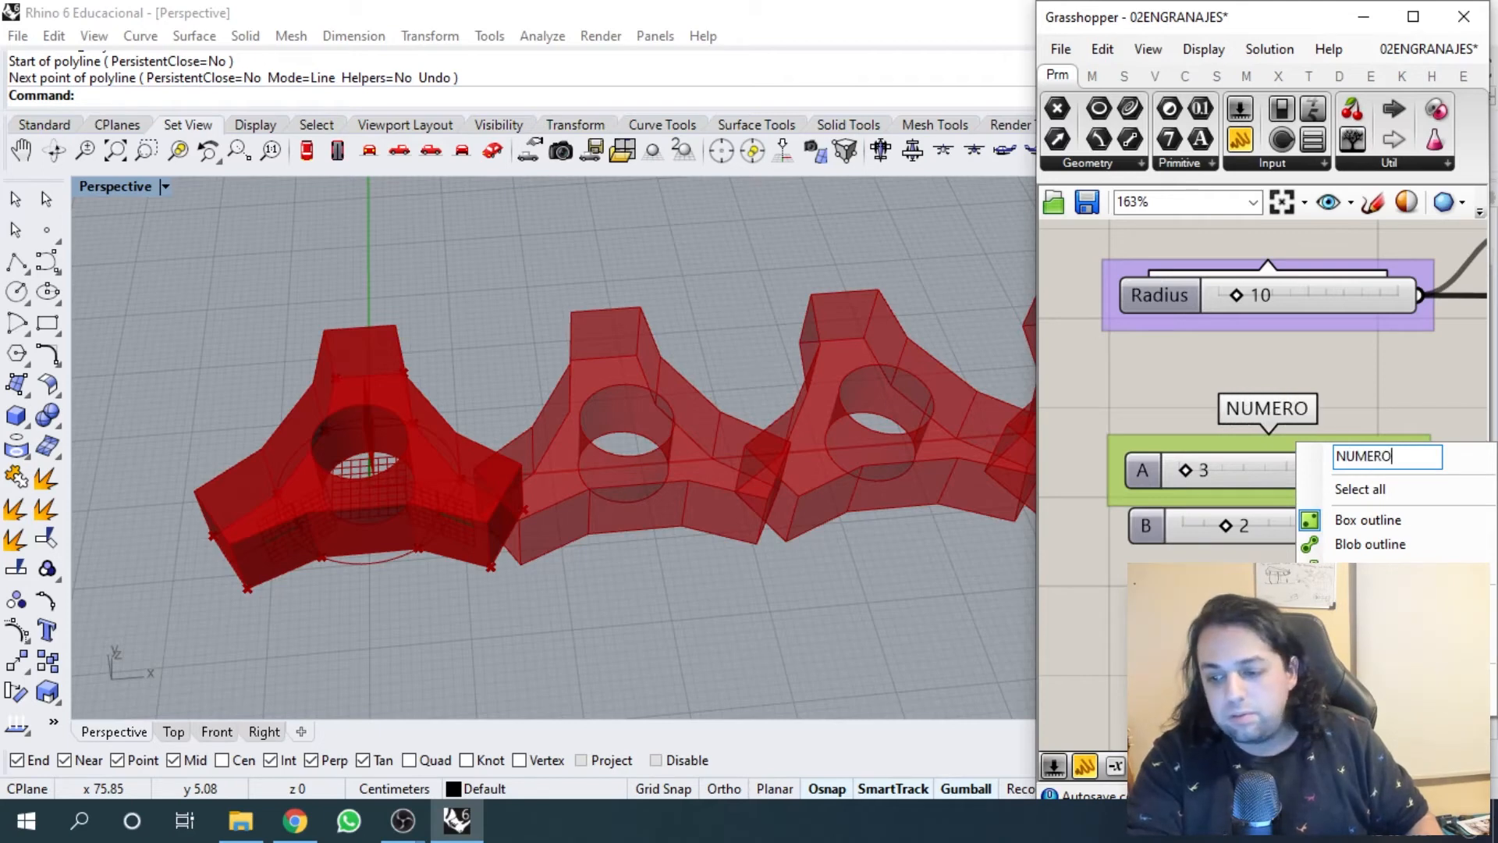
pyautogui.write('_LADOS')
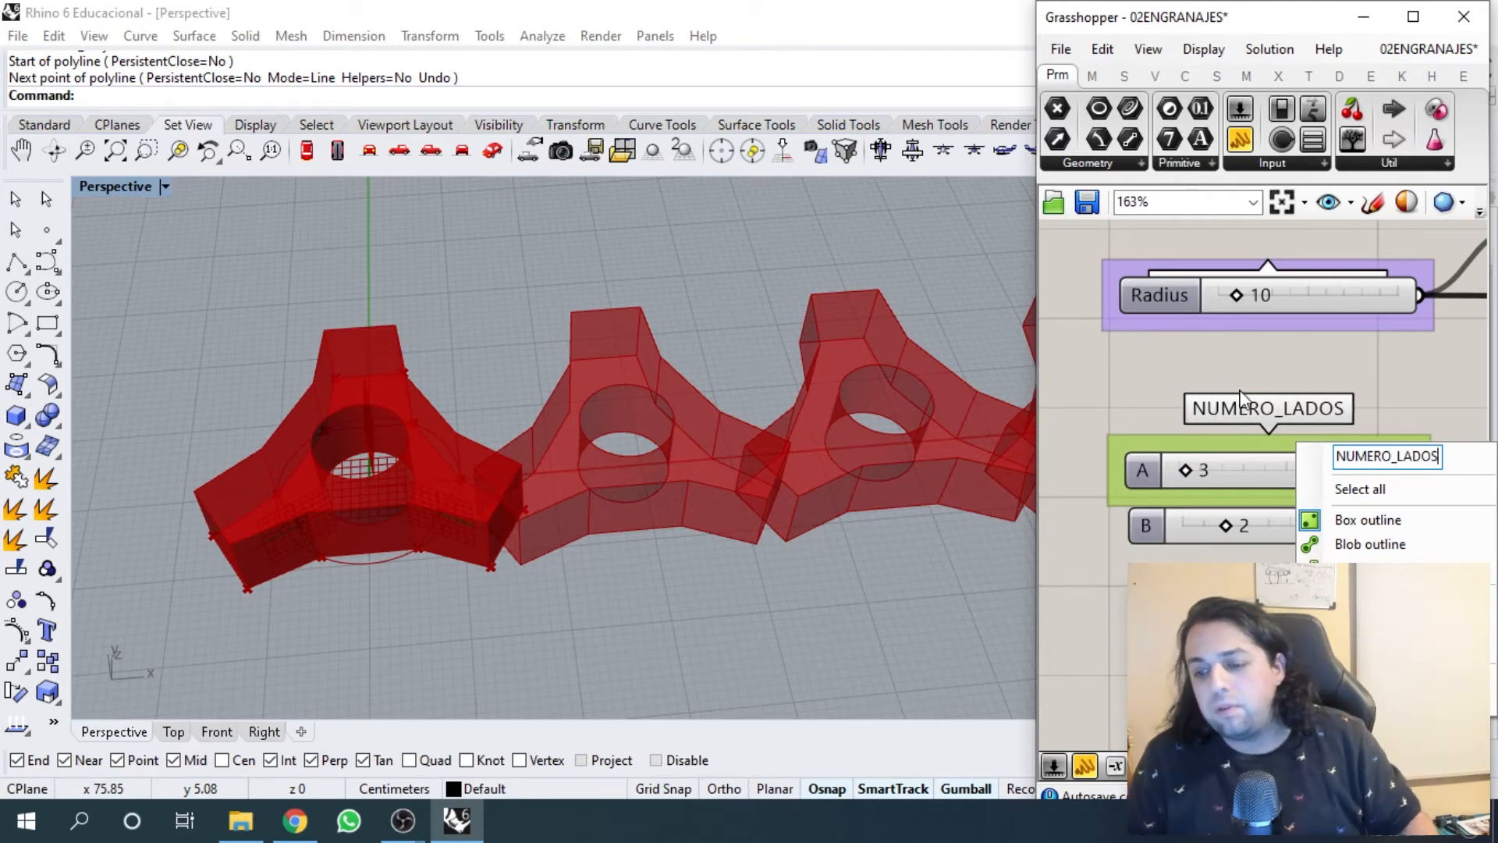
pyautogui.press('Return')
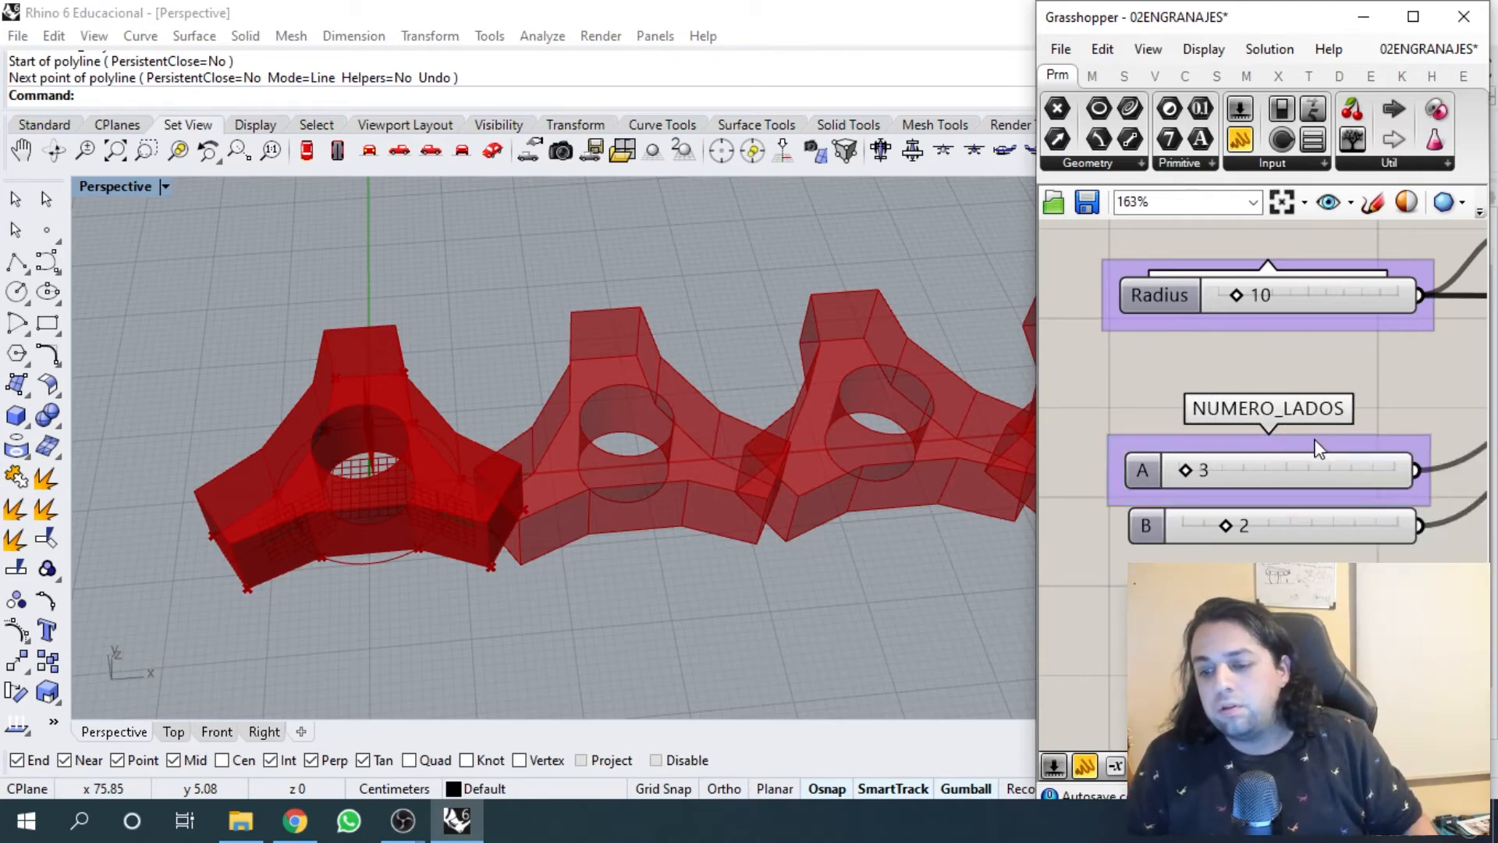
# - Reposition the NUMERO_LADOS group directly beneath the RADIO_CIRCUNFERENCIA group
pyautogui.moveTo(1317, 444); pyautogui.dragTo(1317, 363)
pyautogui.moveTo(1317, 363); pyautogui.dragTo(1310, 429, button='right')
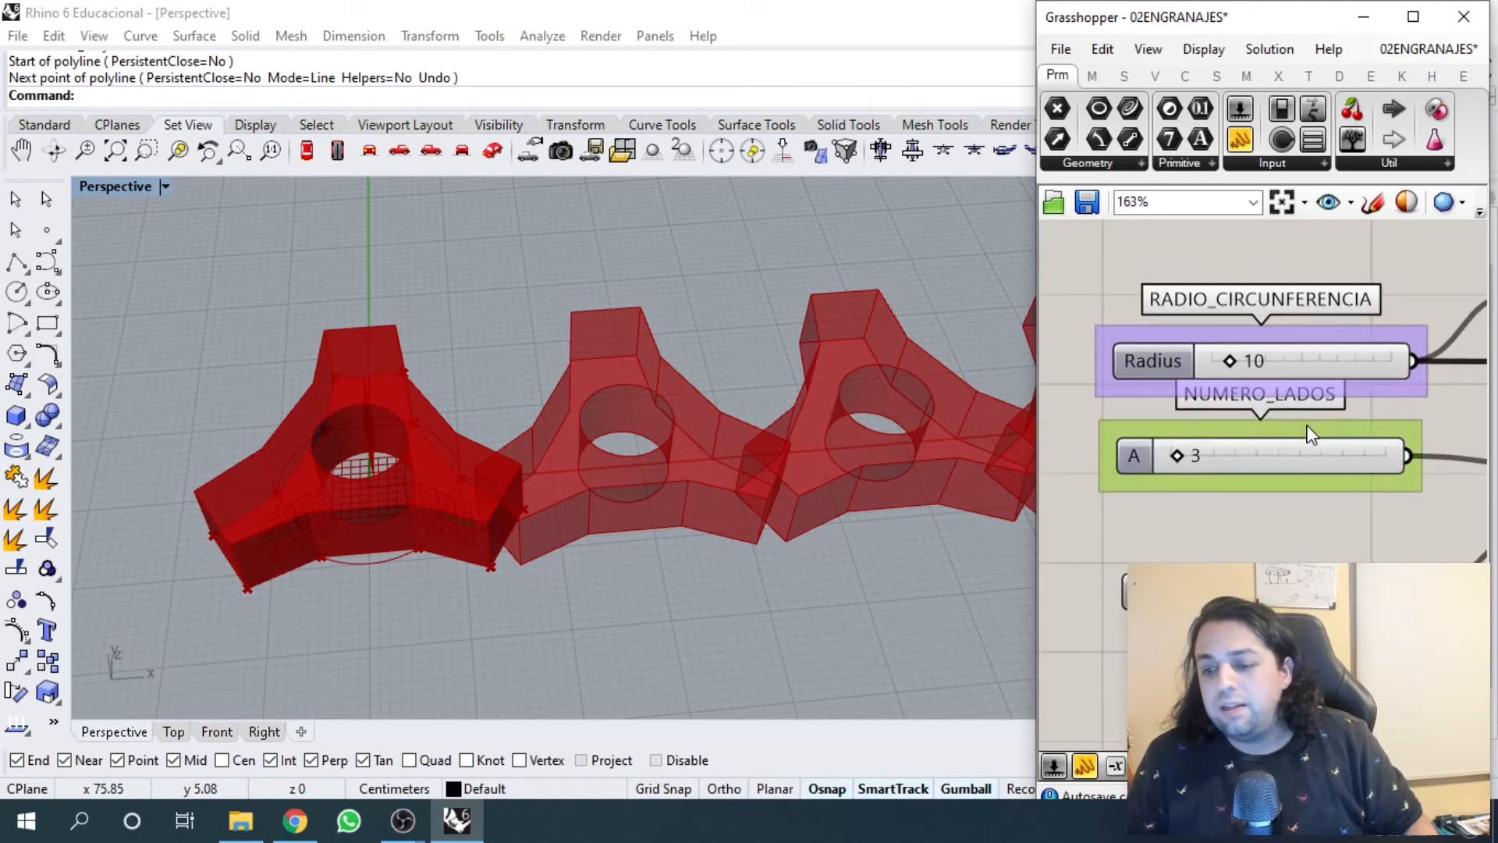
pyautogui.moveTo(1310, 434); pyautogui.dragTo(1311, 462)
pyautogui.scroll(-5, 1244, 351)
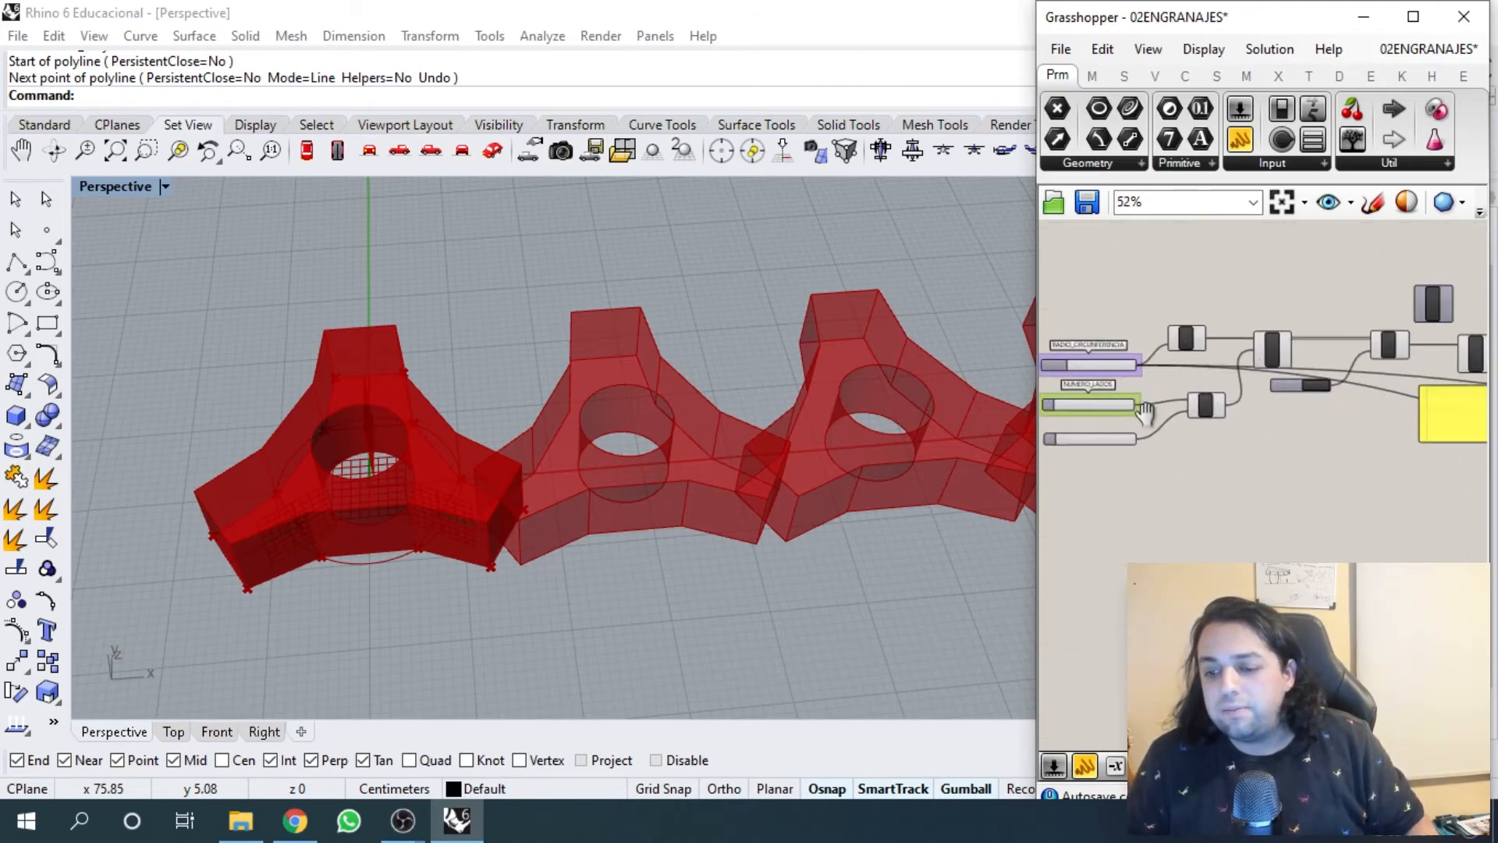
pyautogui.moveTo(1144, 411); pyautogui.dragTo(1117, 417, button='right')
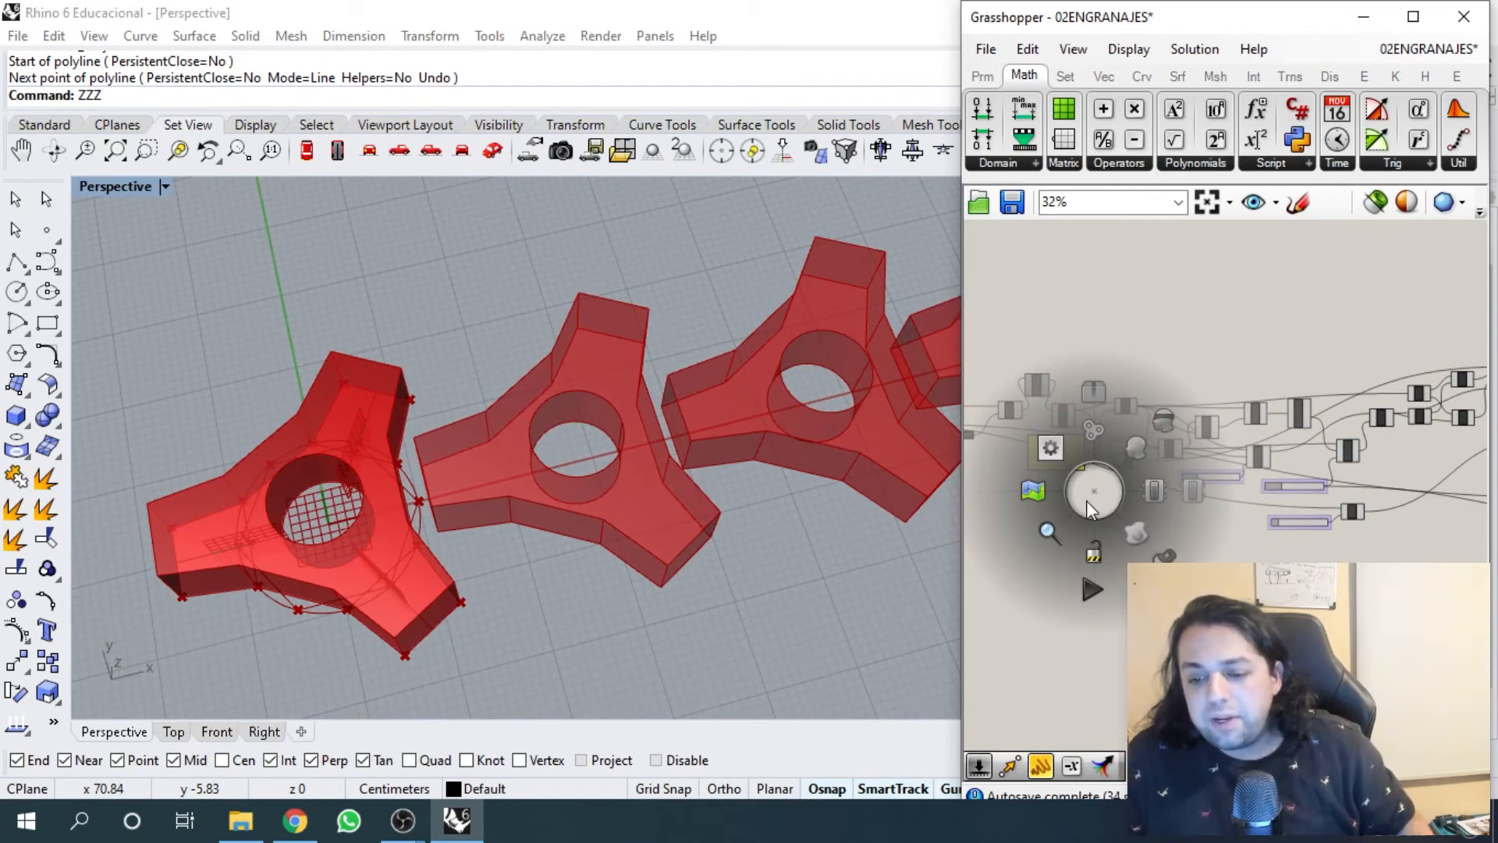
# - Put the Factor slider that feeds the Unit Z component into its own group
pyautogui.moveTo(1139, 345); pyautogui.dragTo(1281, 332, button='right')
pyautogui.moveTo(1007, 413); pyautogui.dragTo(1178, 429, button='right')
pyautogui.scroll(6, 1170, 429)
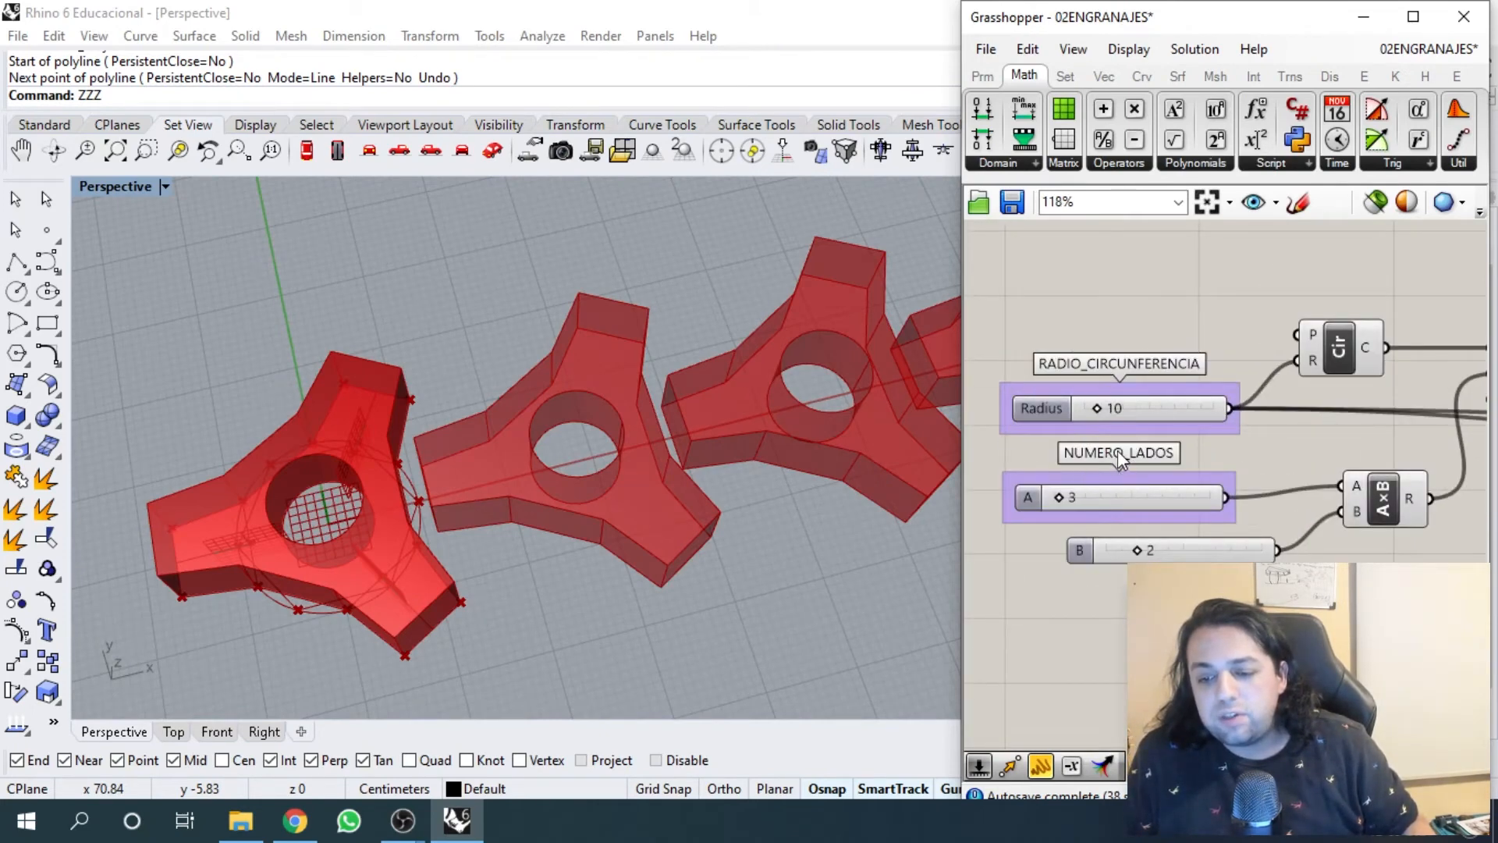
pyautogui.scroll(-6, 1118, 451)
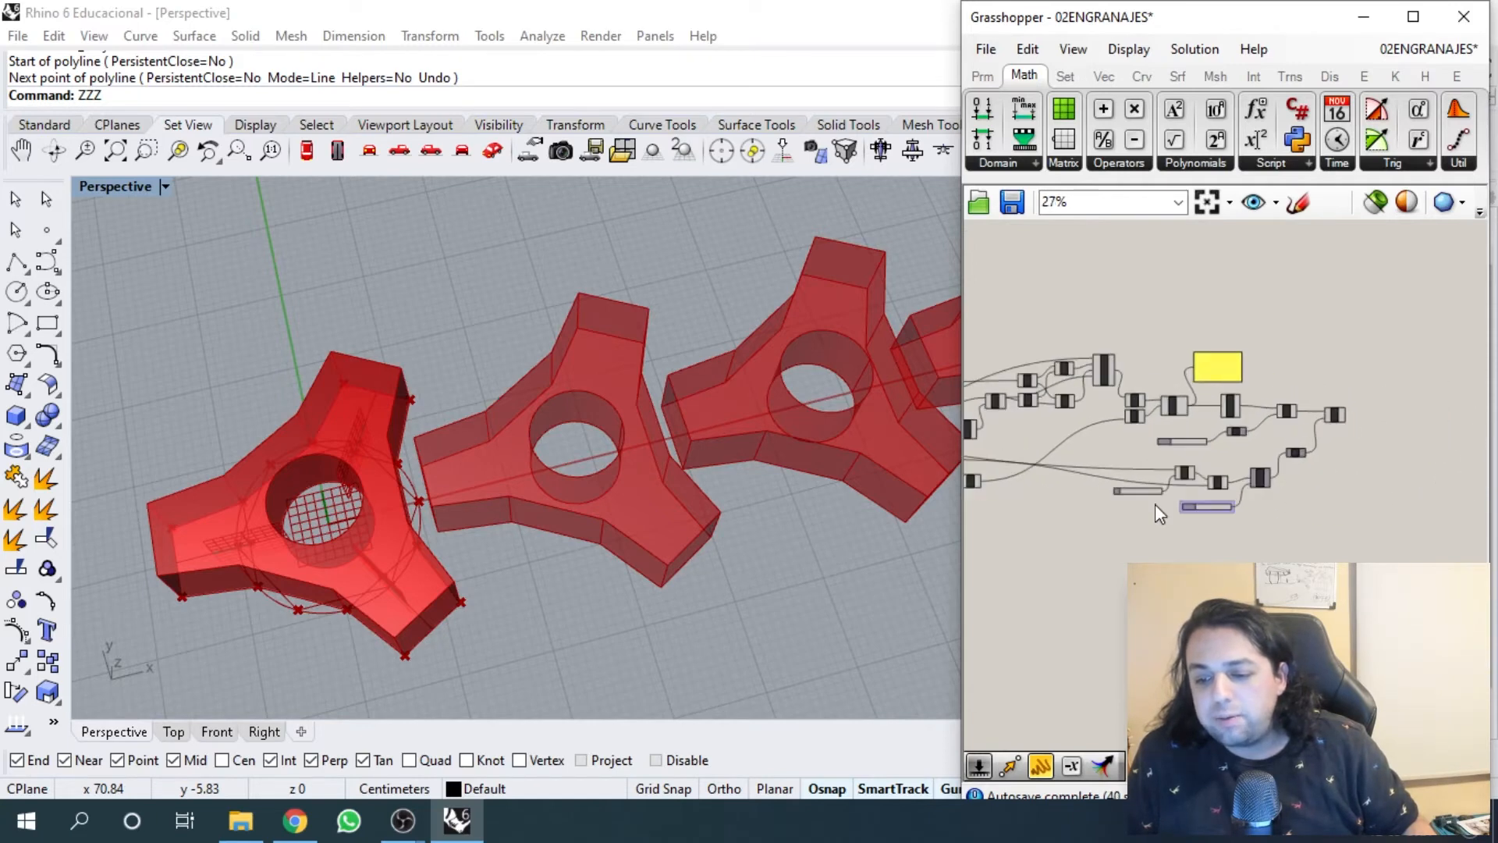
pyautogui.scroll(4, 1155, 503)
pyautogui.moveTo(1308, 440); pyautogui.dragTo(1170, 435, button='right')
pyautogui.scroll(3, 1111, 414)
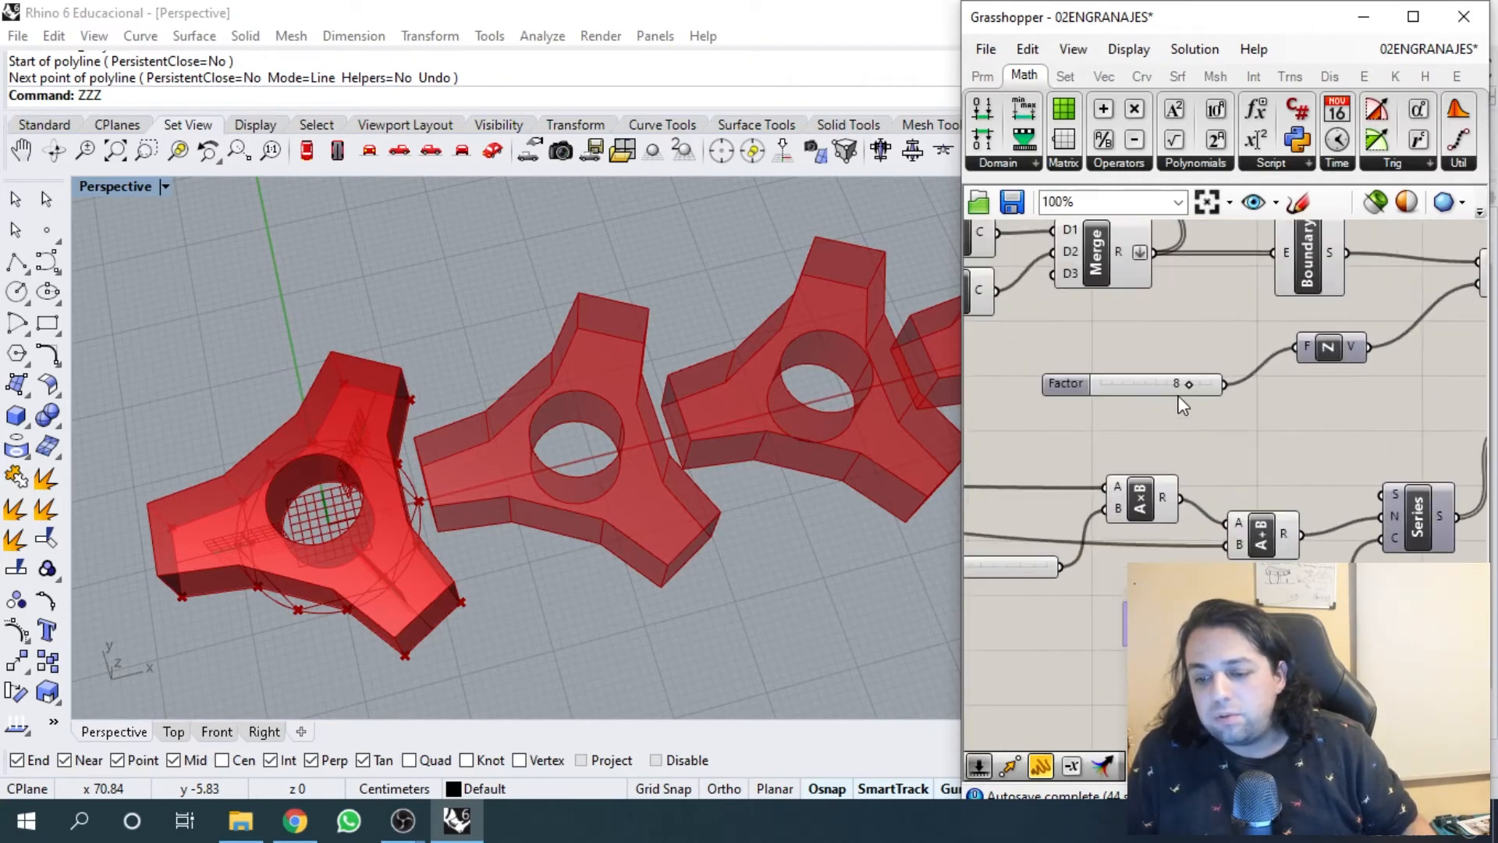
pyautogui.click(1139, 387)
pyautogui.scroll(3, 1141, 398)
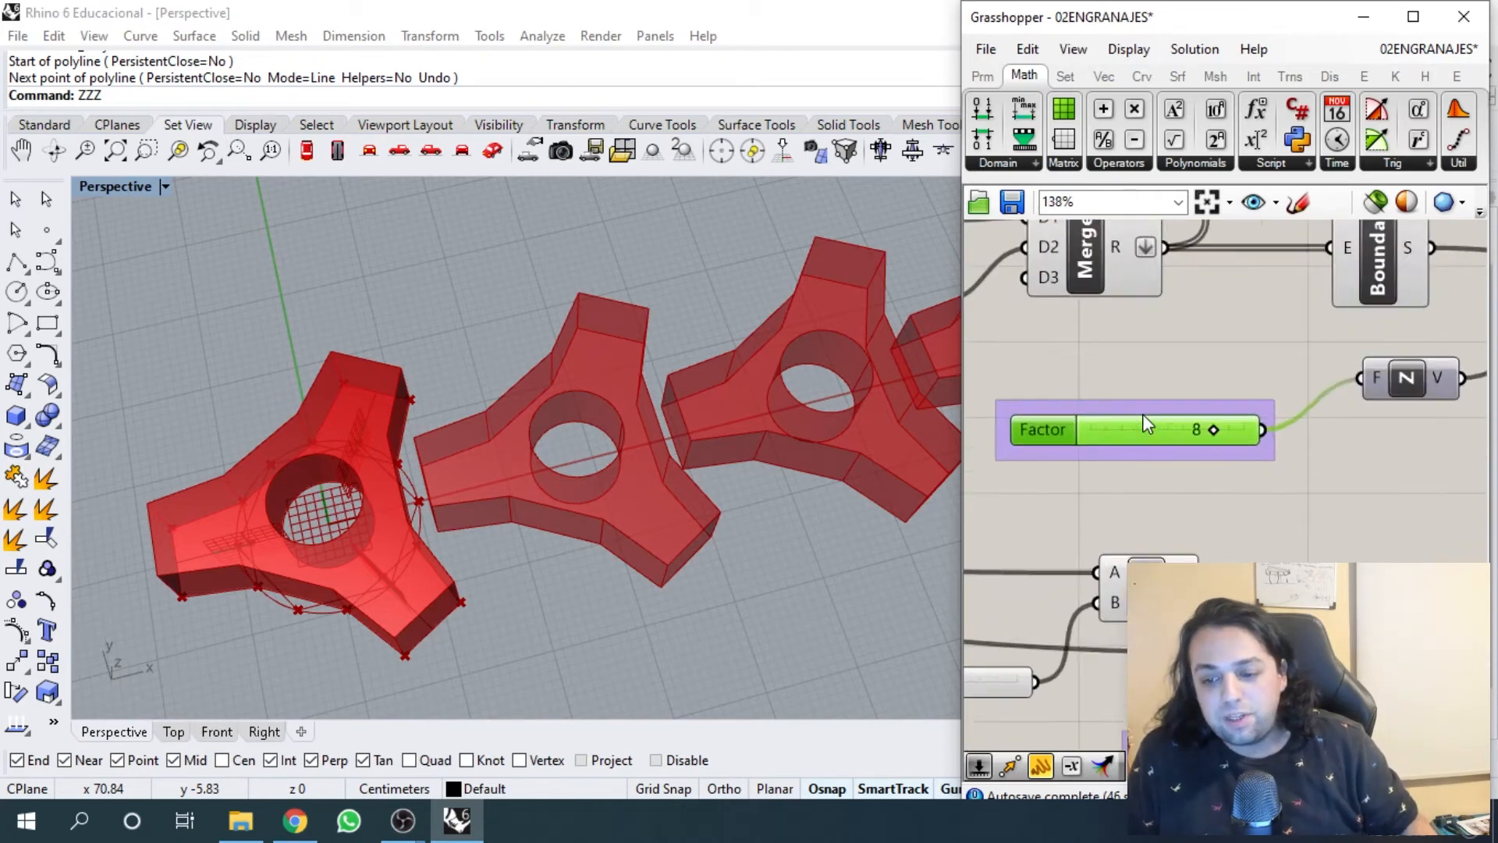
# - Name the Factor slider's group ALTURA_ENGRANAJE
pyautogui.rightClick(1157, 400)
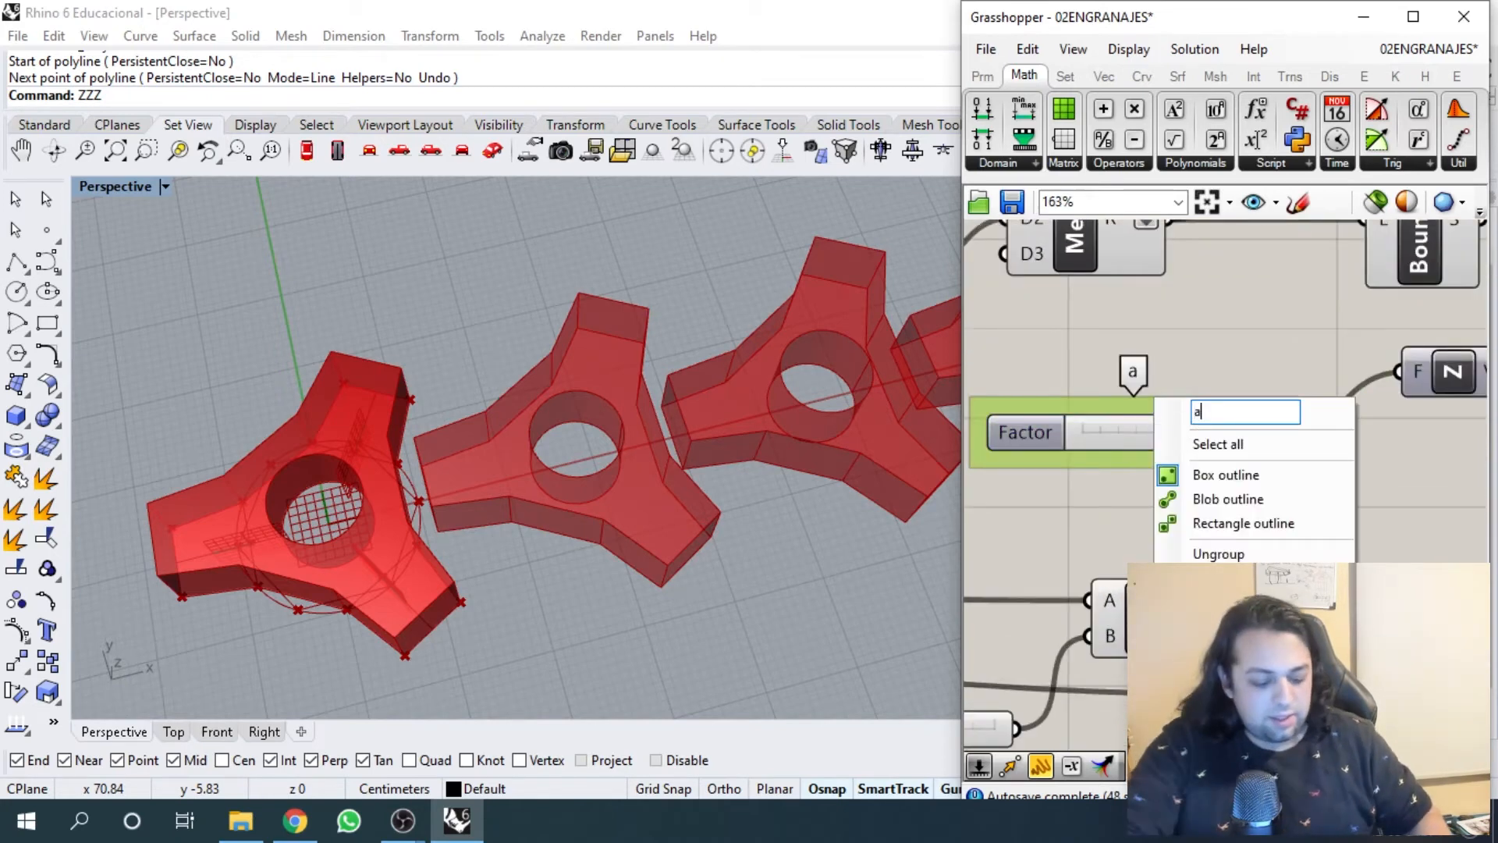
pyautogui.write('ALTU')
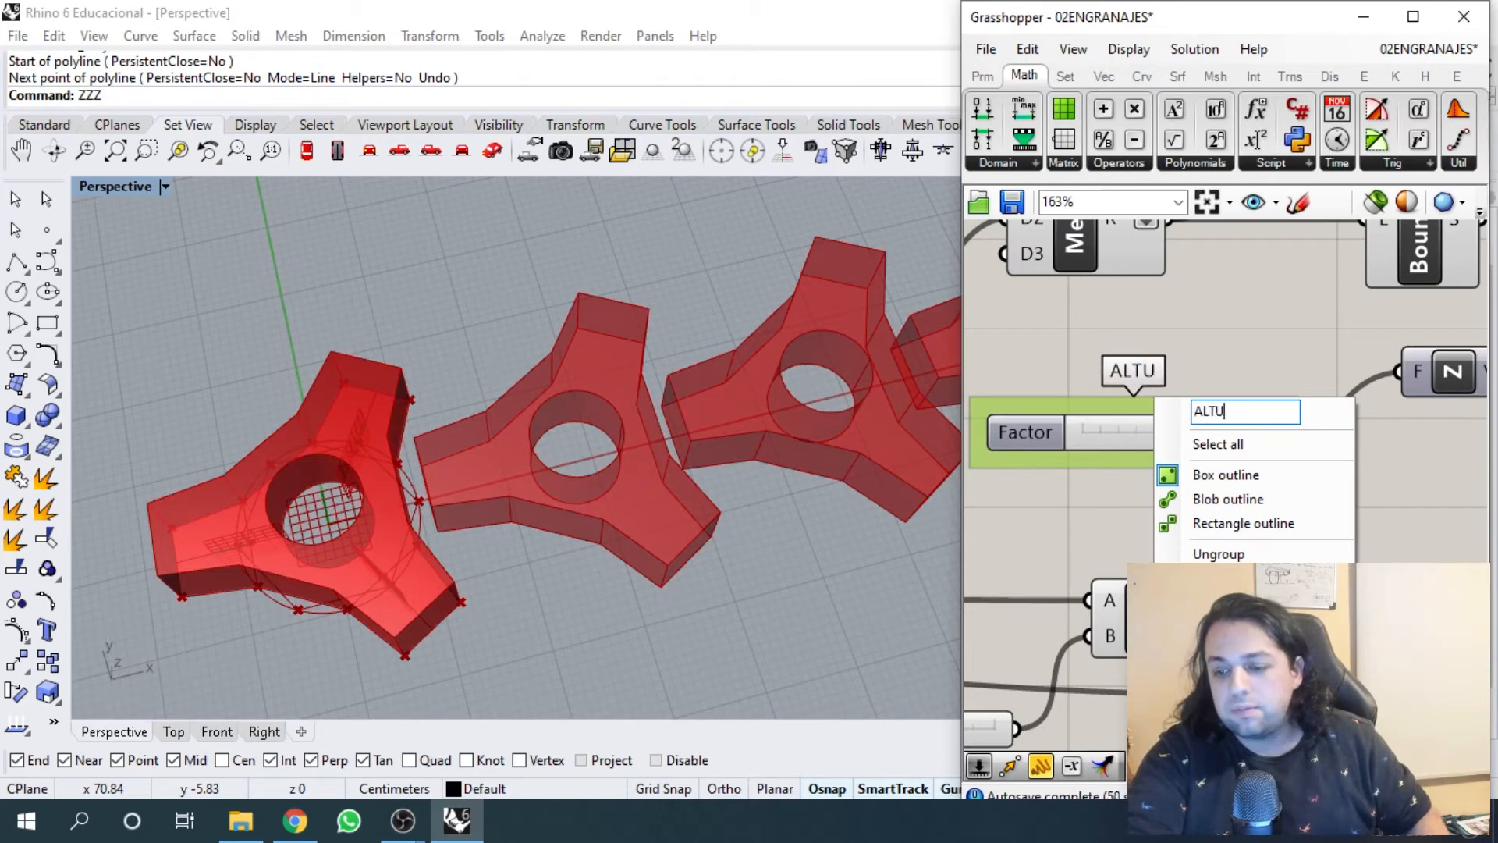
pyautogui.write('RA_ENGRANAJ')
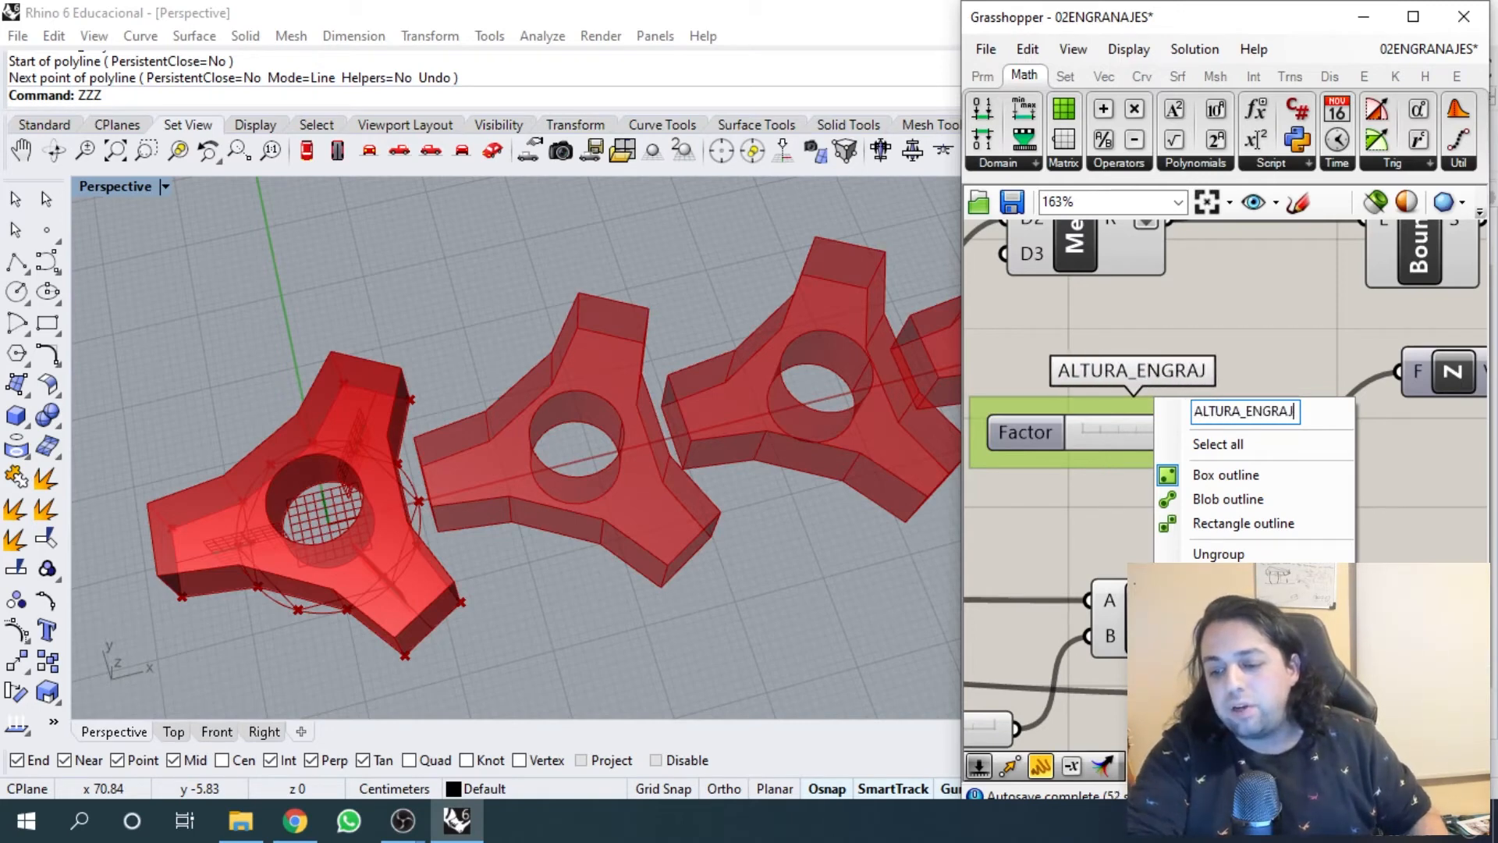
pyautogui.write('E')
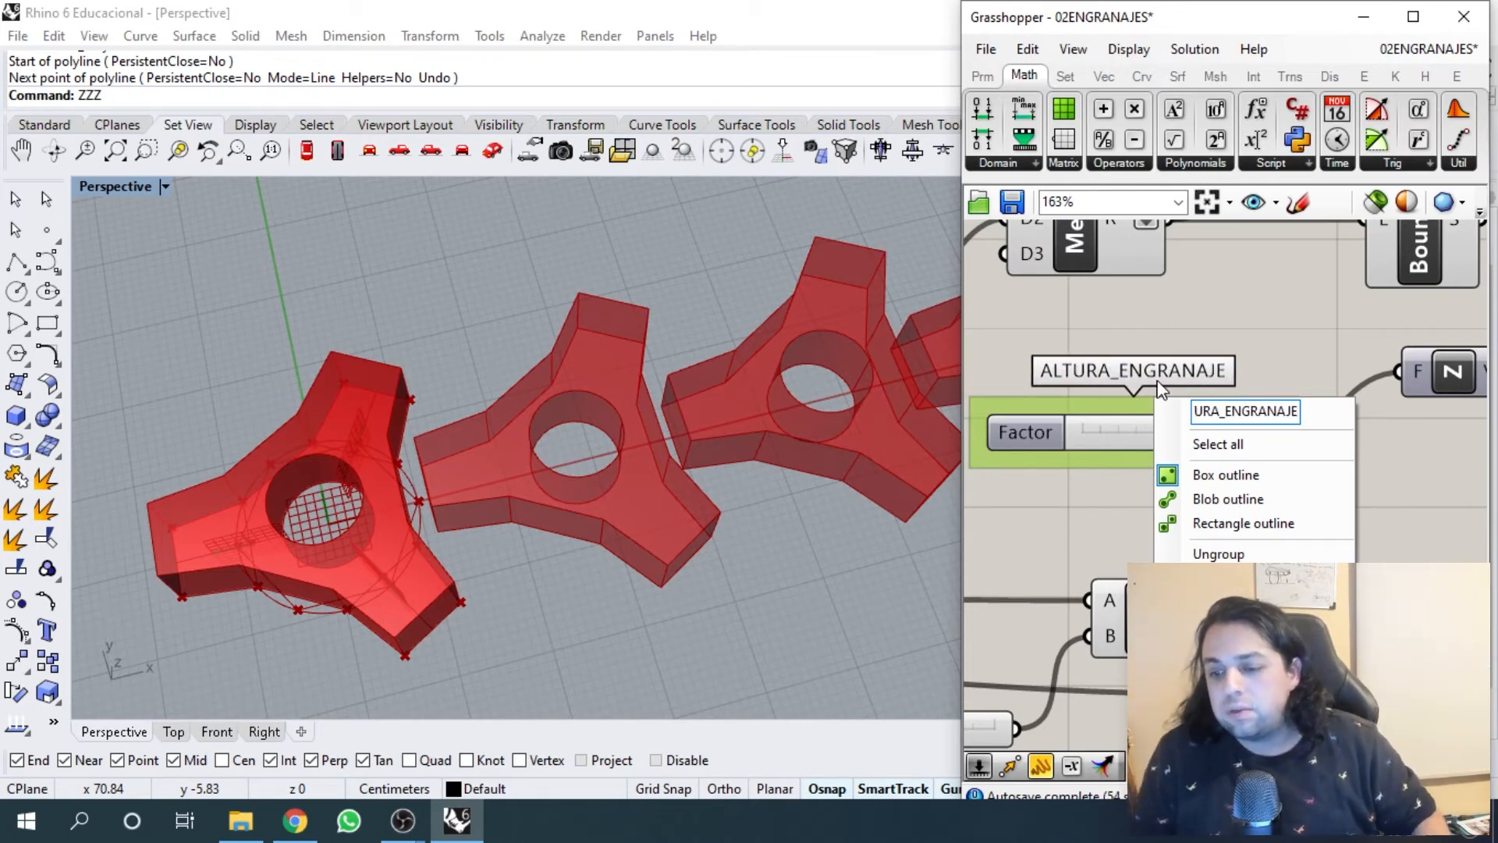
pyautogui.press('Return')
# - Examine the ungrouped B slider feeding the spacing multiplication and look back over the labelled sliders in the definition
pyautogui.scroll(-4, 1262, 359)
pyautogui.scroll(1, 1241, 382)
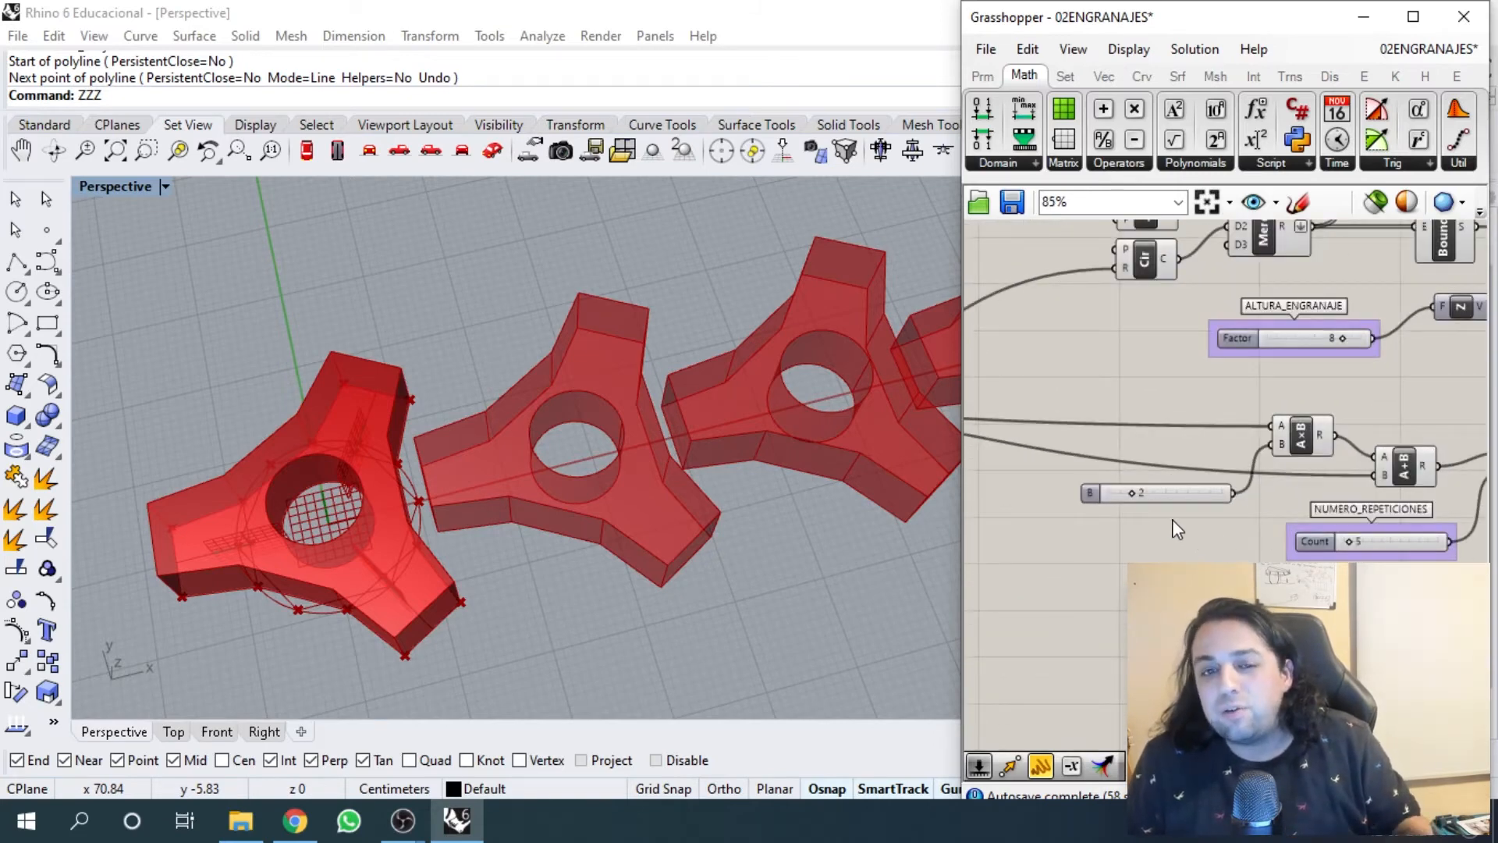
pyautogui.scroll(1, 1151, 517)
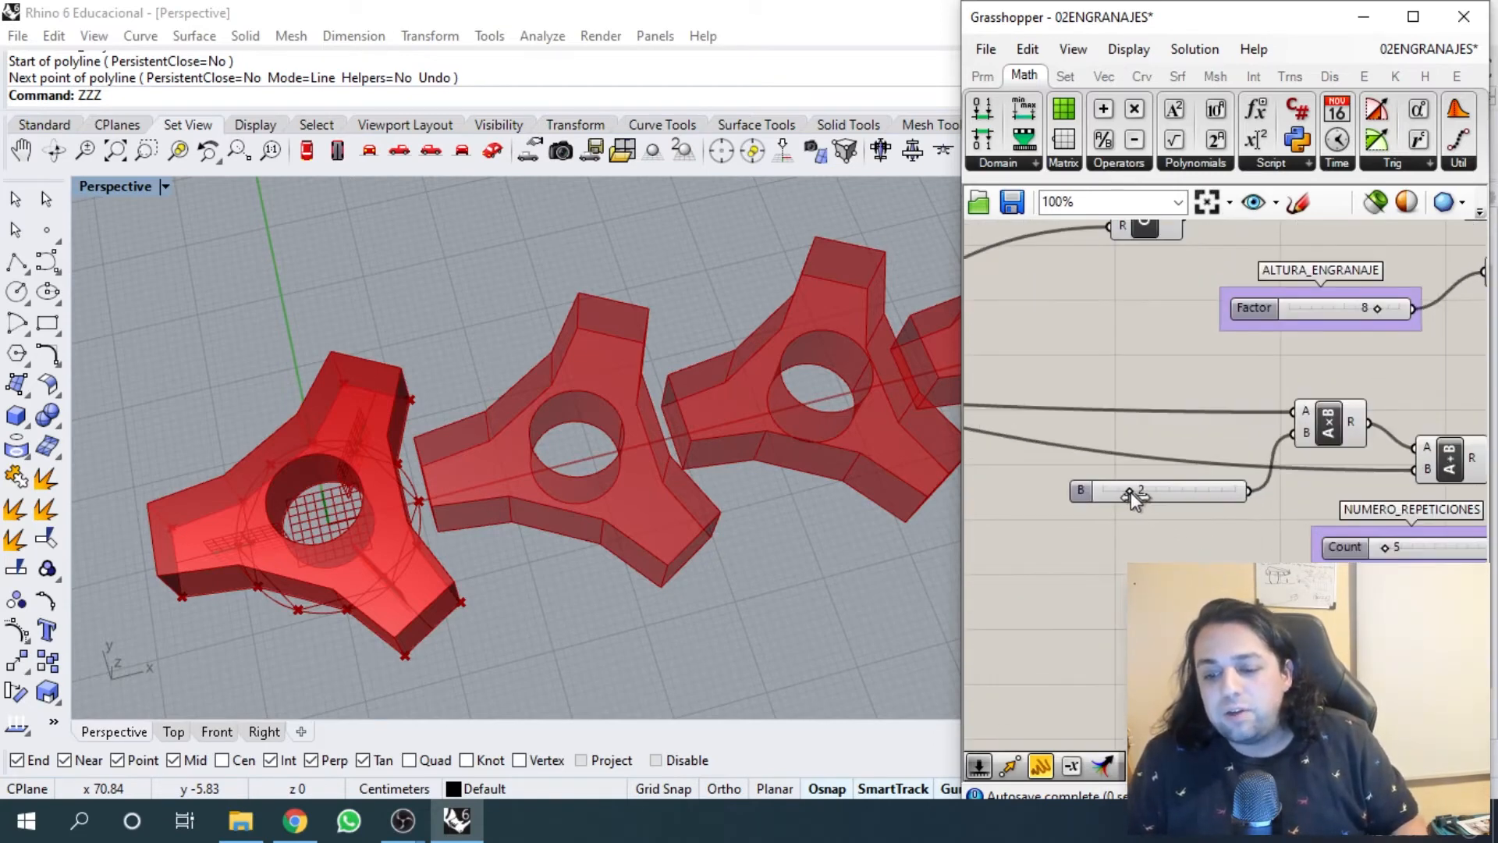
pyautogui.moveTo(1131, 492); pyautogui.dragTo(1129, 494)
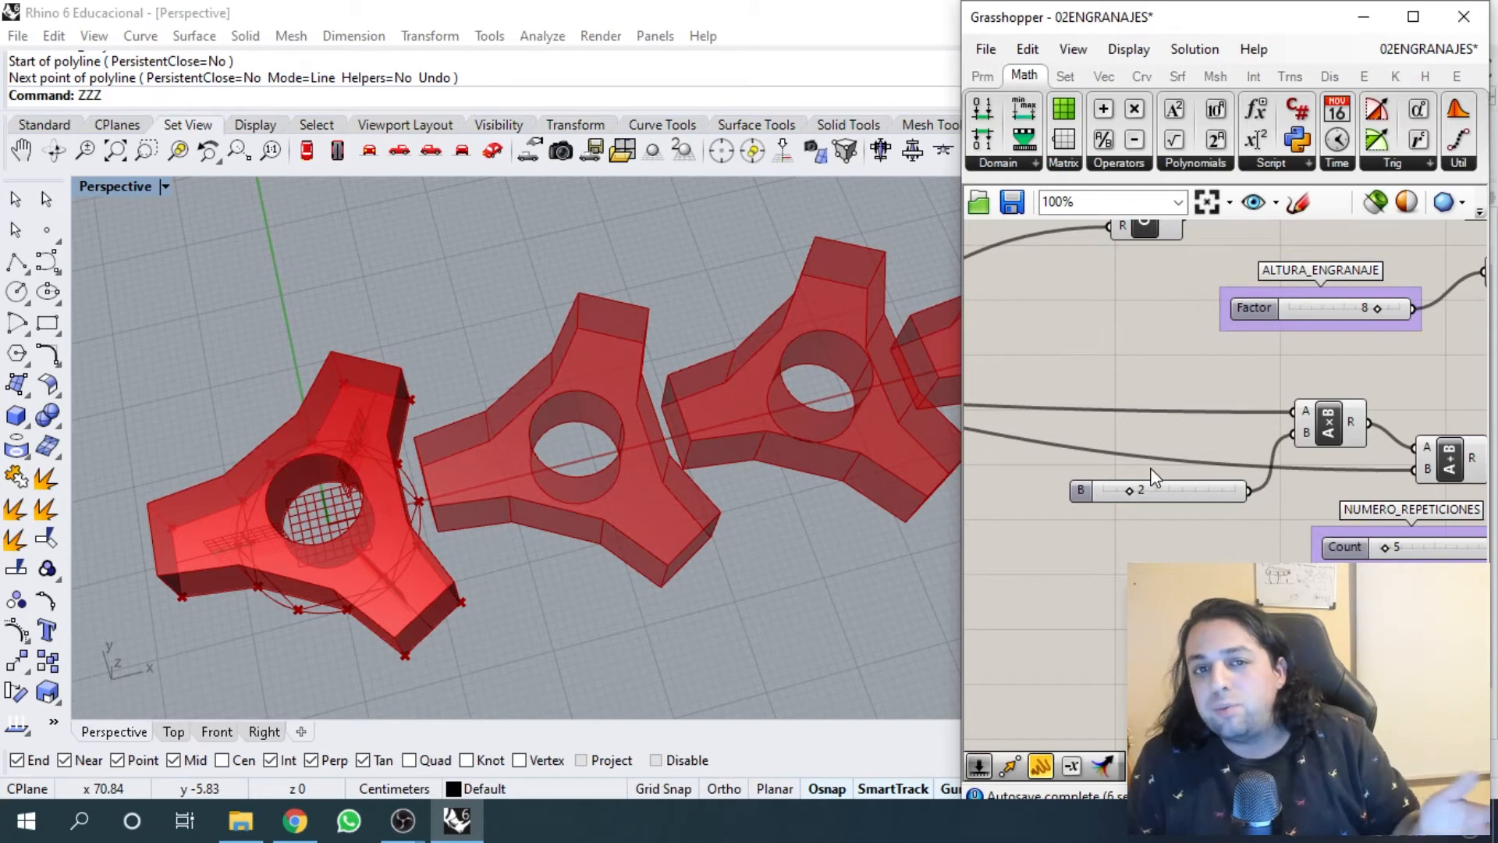
pyautogui.scroll(-3, 1150, 468)
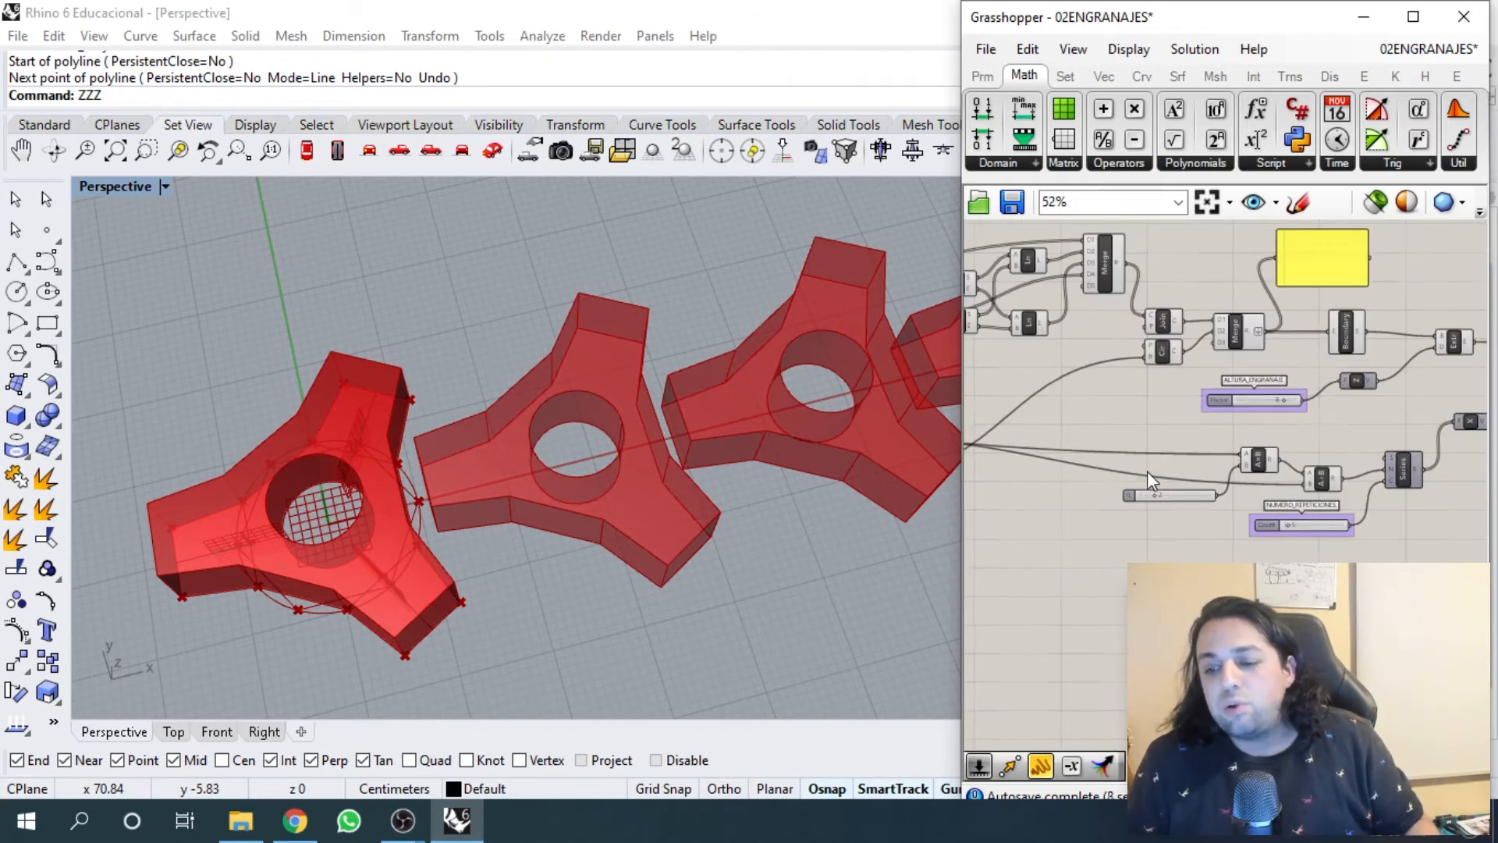
pyautogui.scroll(-2, 1147, 470)
pyautogui.moveTo(1147, 470); pyautogui.dragTo(1288, 494, button='right')
pyautogui.moveTo(1139, 489); pyautogui.dragTo(1243, 478, button='right')
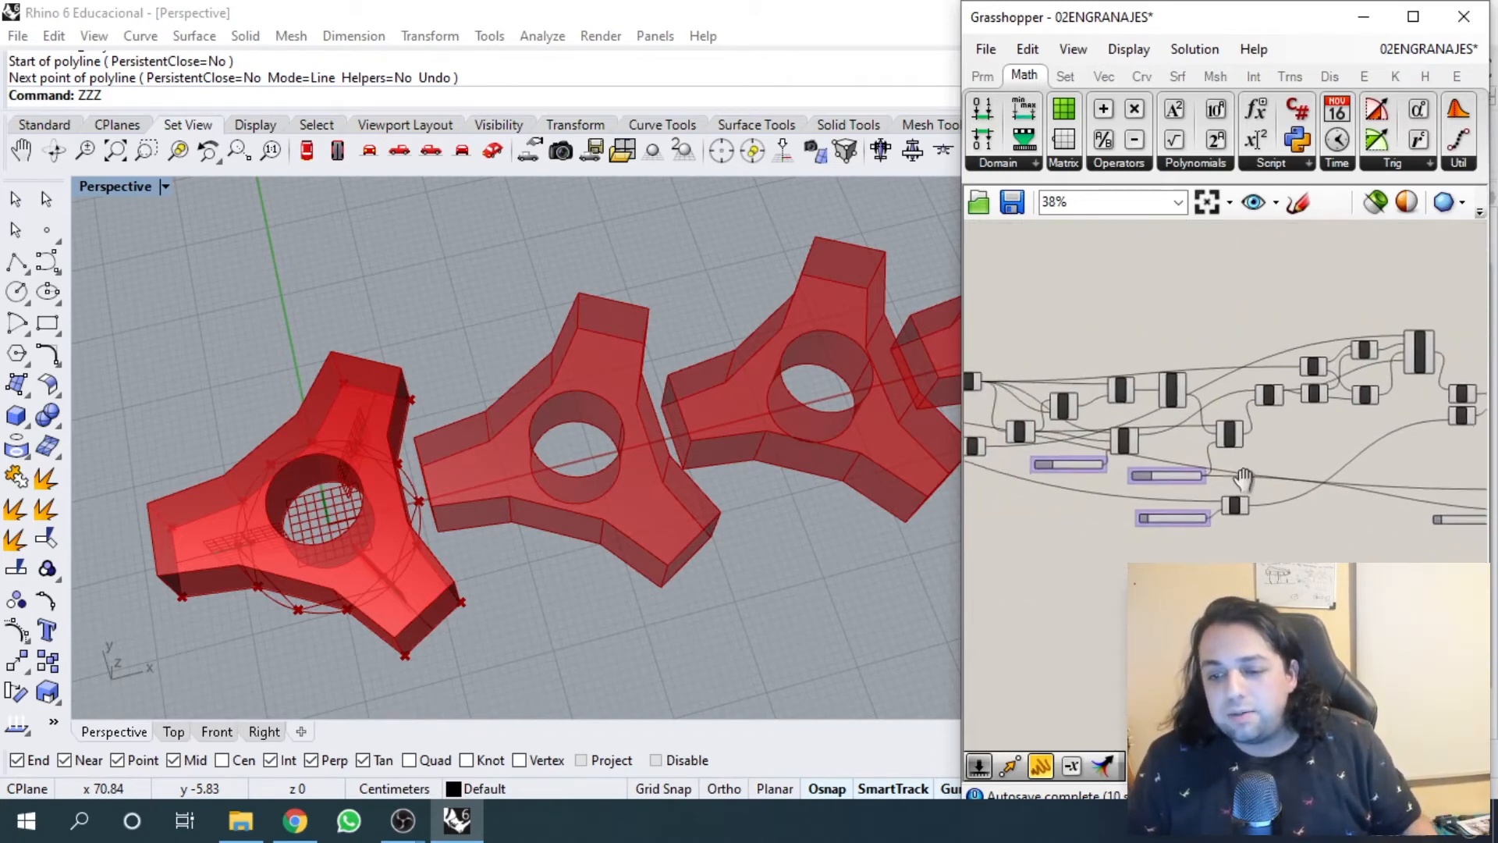
pyautogui.scroll(-2, 1243, 478)
pyautogui.moveTo(1014, 437); pyautogui.dragTo(1253, 429, button='right')
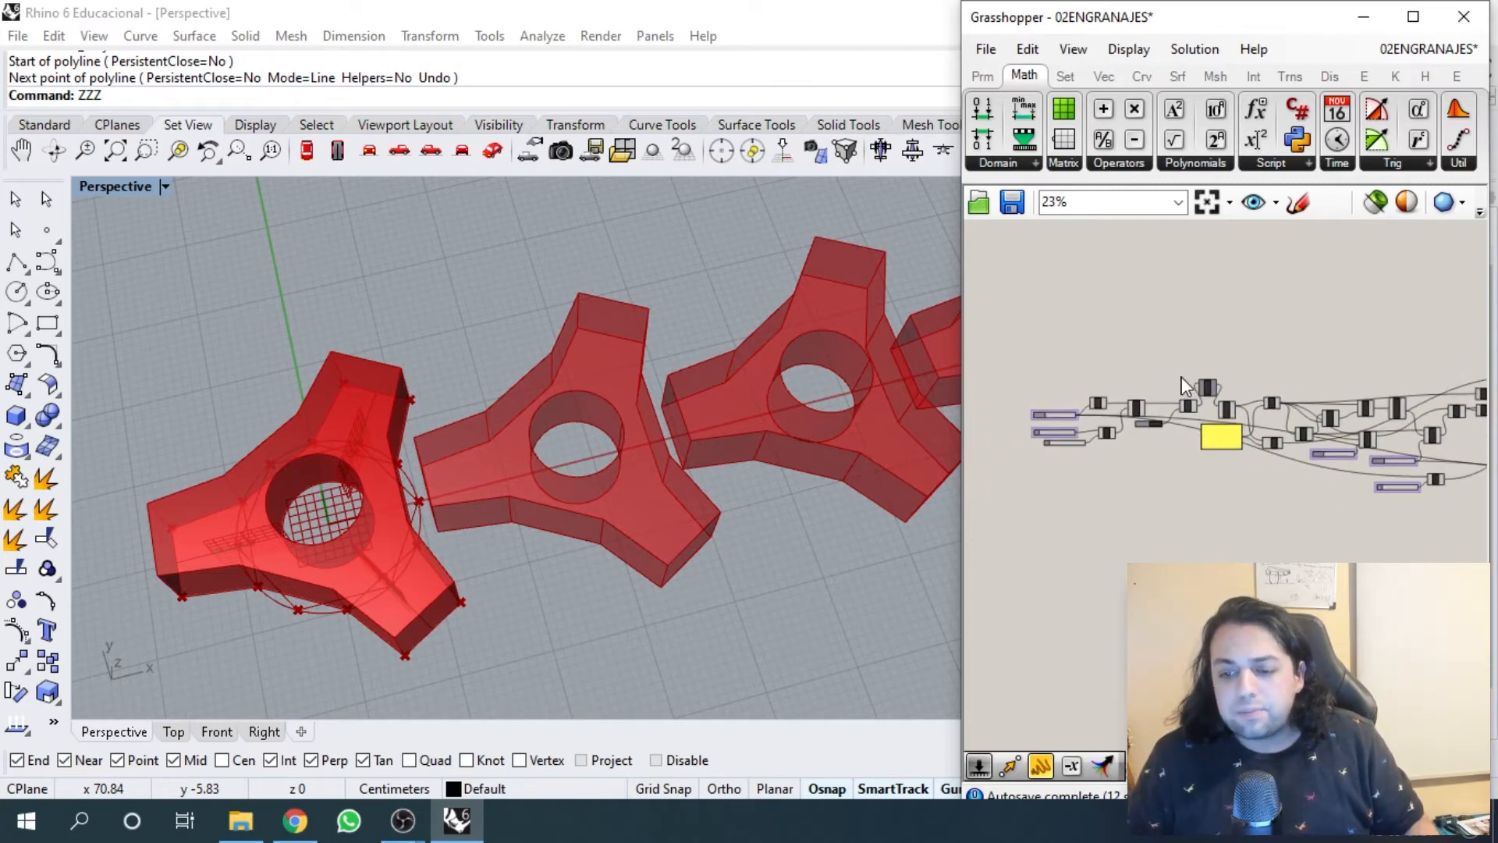
# - Connect the PLine output directly to the Explode component's curve input, bypassing Rotate, and reposition the Rotate component above them
pyautogui.scroll(3, 1185, 386)
pyautogui.moveTo(634, 451); pyautogui.dragTo(685, 477, button='right')
pyautogui.scroll(2, 1176, 442)
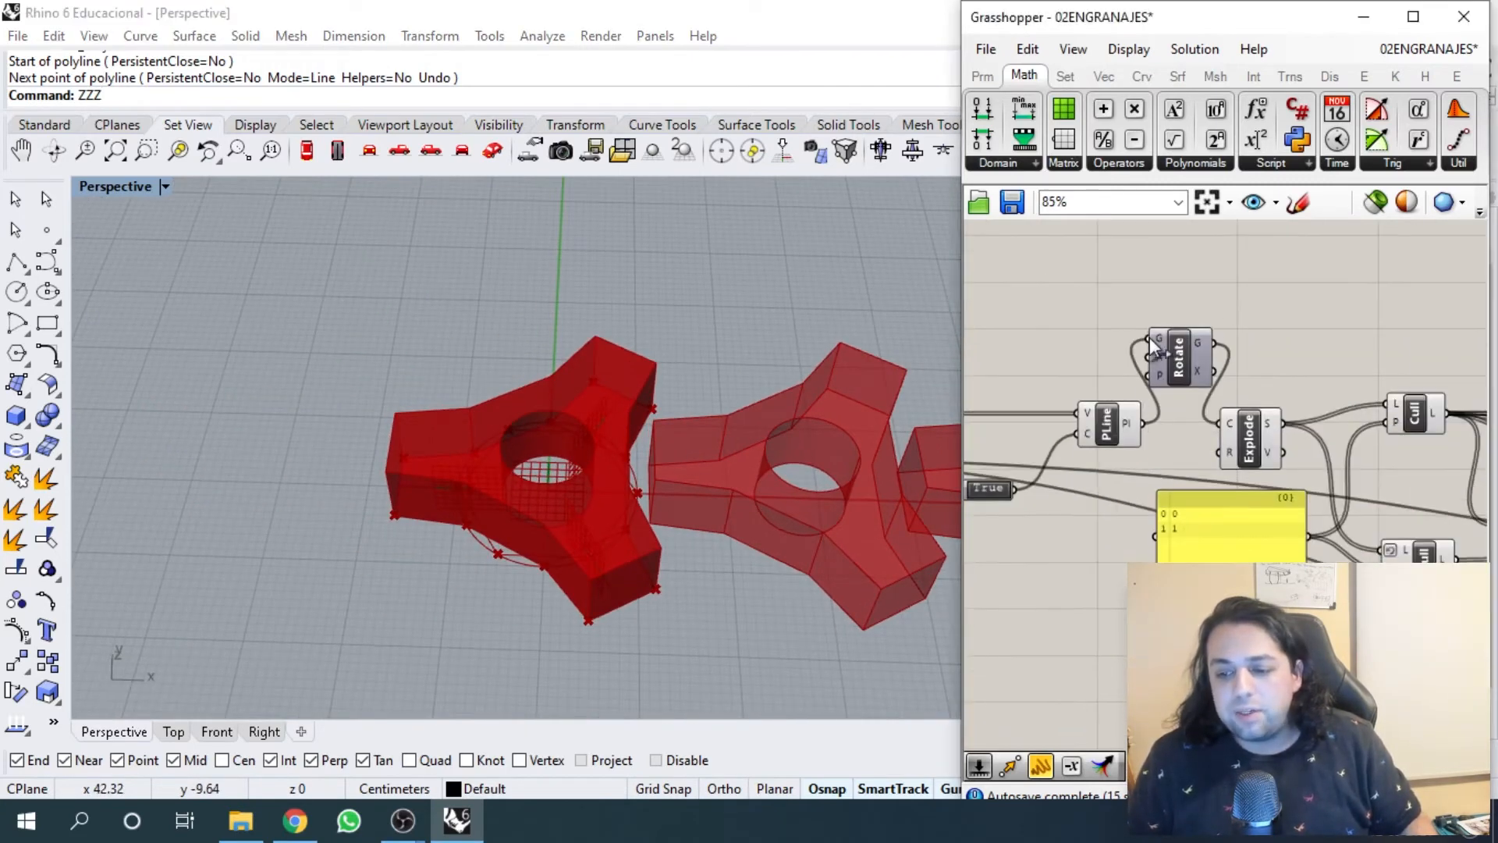
pyautogui.moveTo(1149, 337); pyautogui.dragTo(1300, 395, button='right')
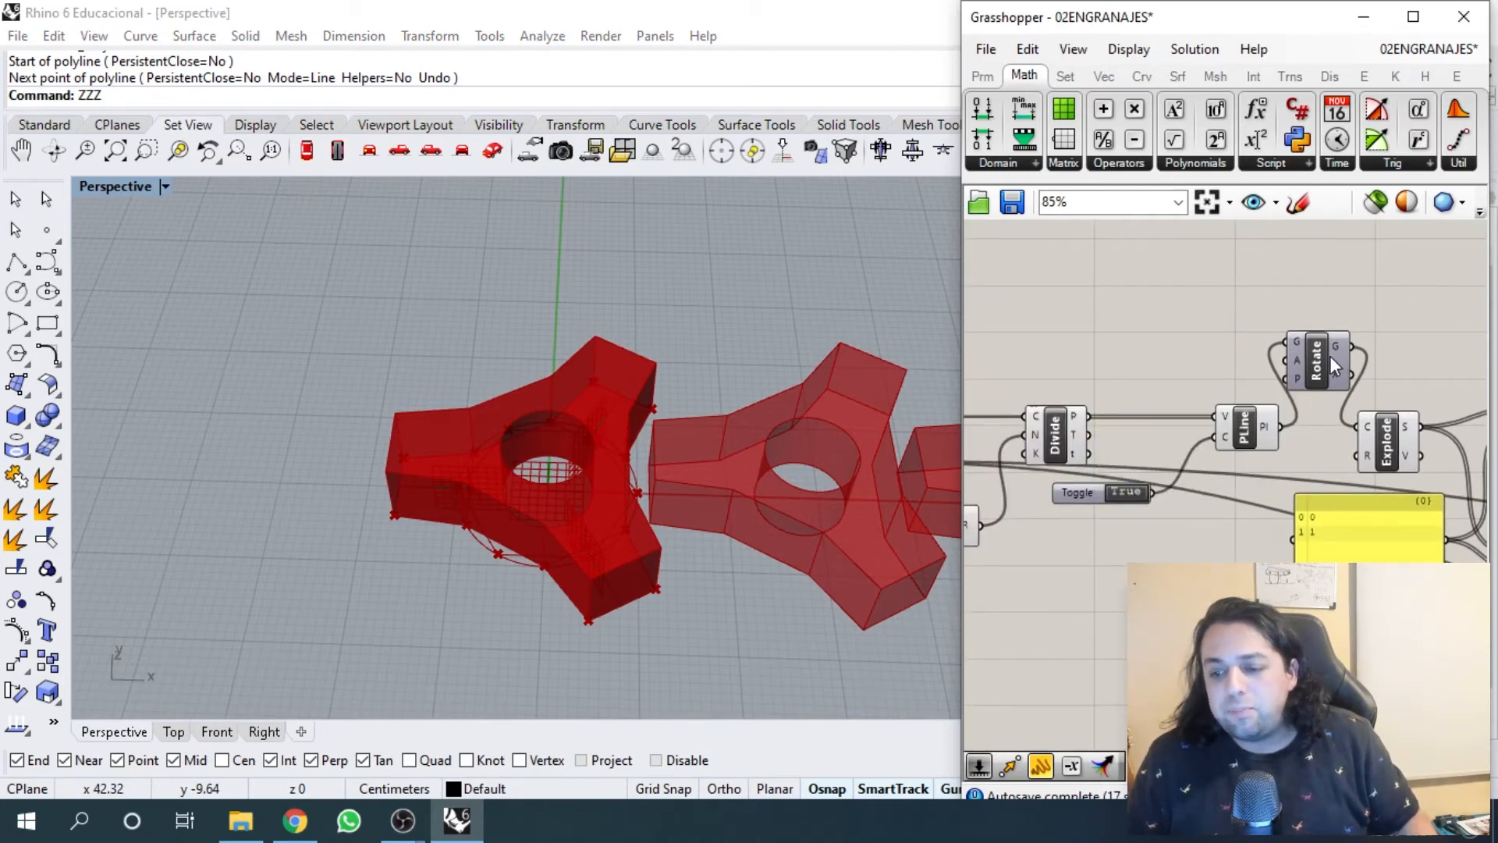
pyautogui.scroll(2, 1329, 356)
pyautogui.scroll(1, 1251, 425)
pyautogui.moveTo(1285, 445); pyautogui.dragTo(1200, 398, button='right')
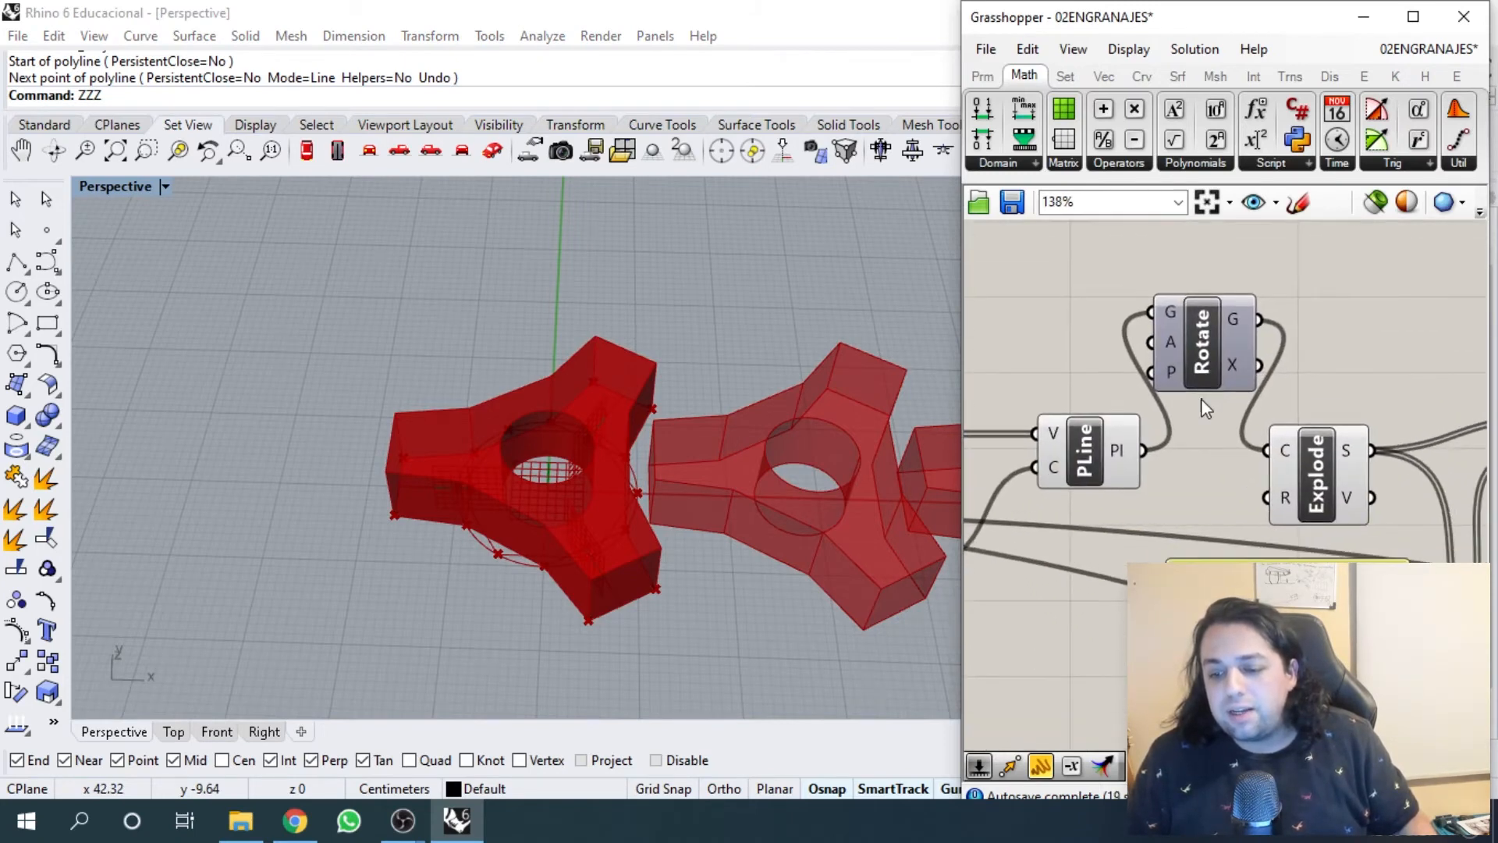
pyautogui.moveTo(1137, 460); pyautogui.dragTo(1267, 450)
pyautogui.moveTo(1286, 442); pyautogui.dragTo(1304, 500, button='right')
pyautogui.moveTo(1224, 409); pyautogui.dragTo(1242, 383)
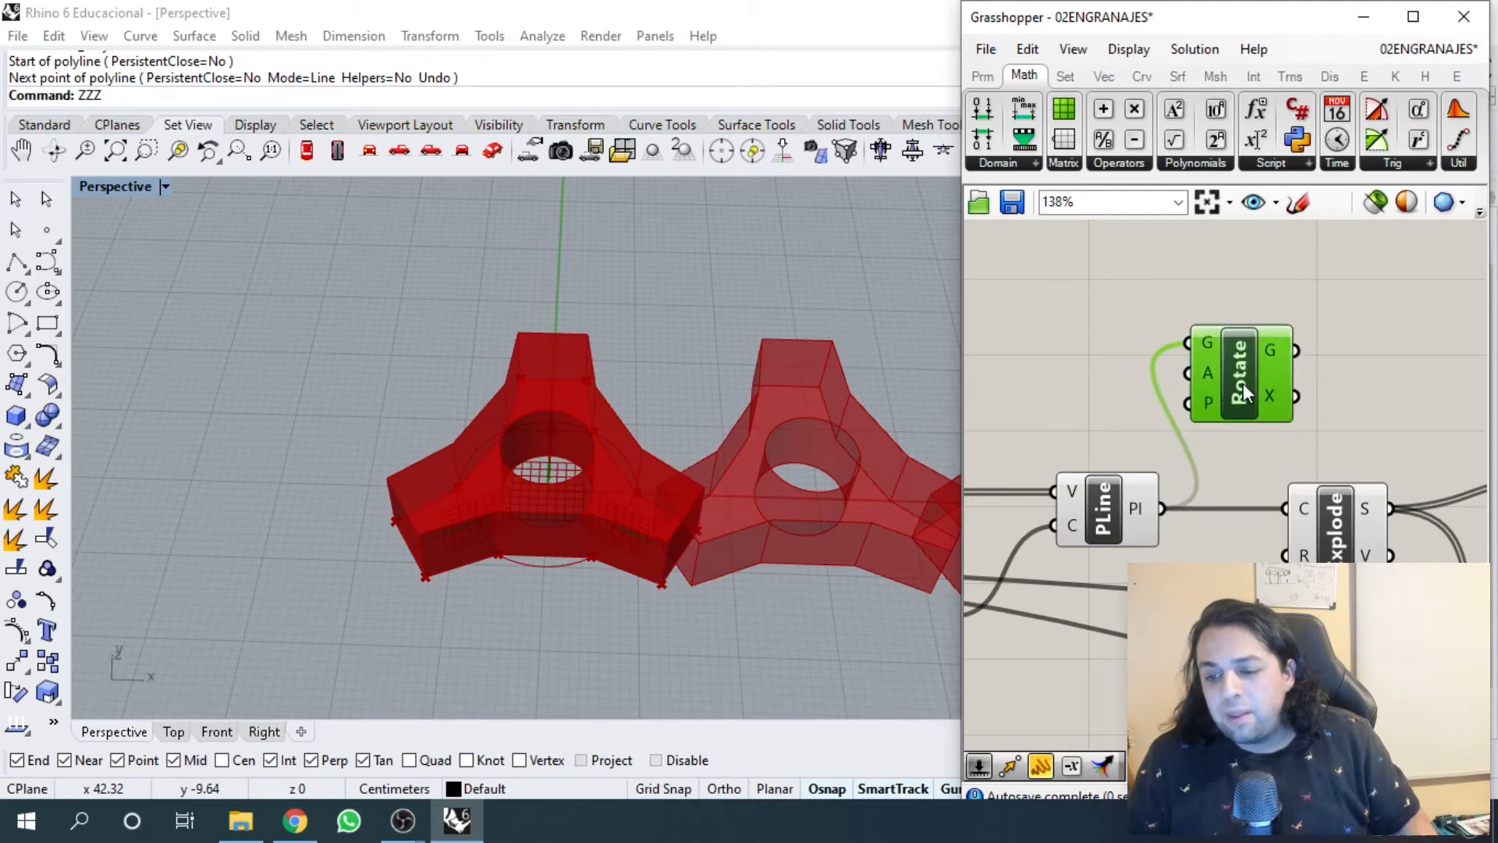
# - Disconnect the PLine output from Rotate's geometry input and place the unwired Rotate component above the PLine and Explode connection
pyautogui.moveTo(1162, 508); pyautogui.dragTo(1181, 355)
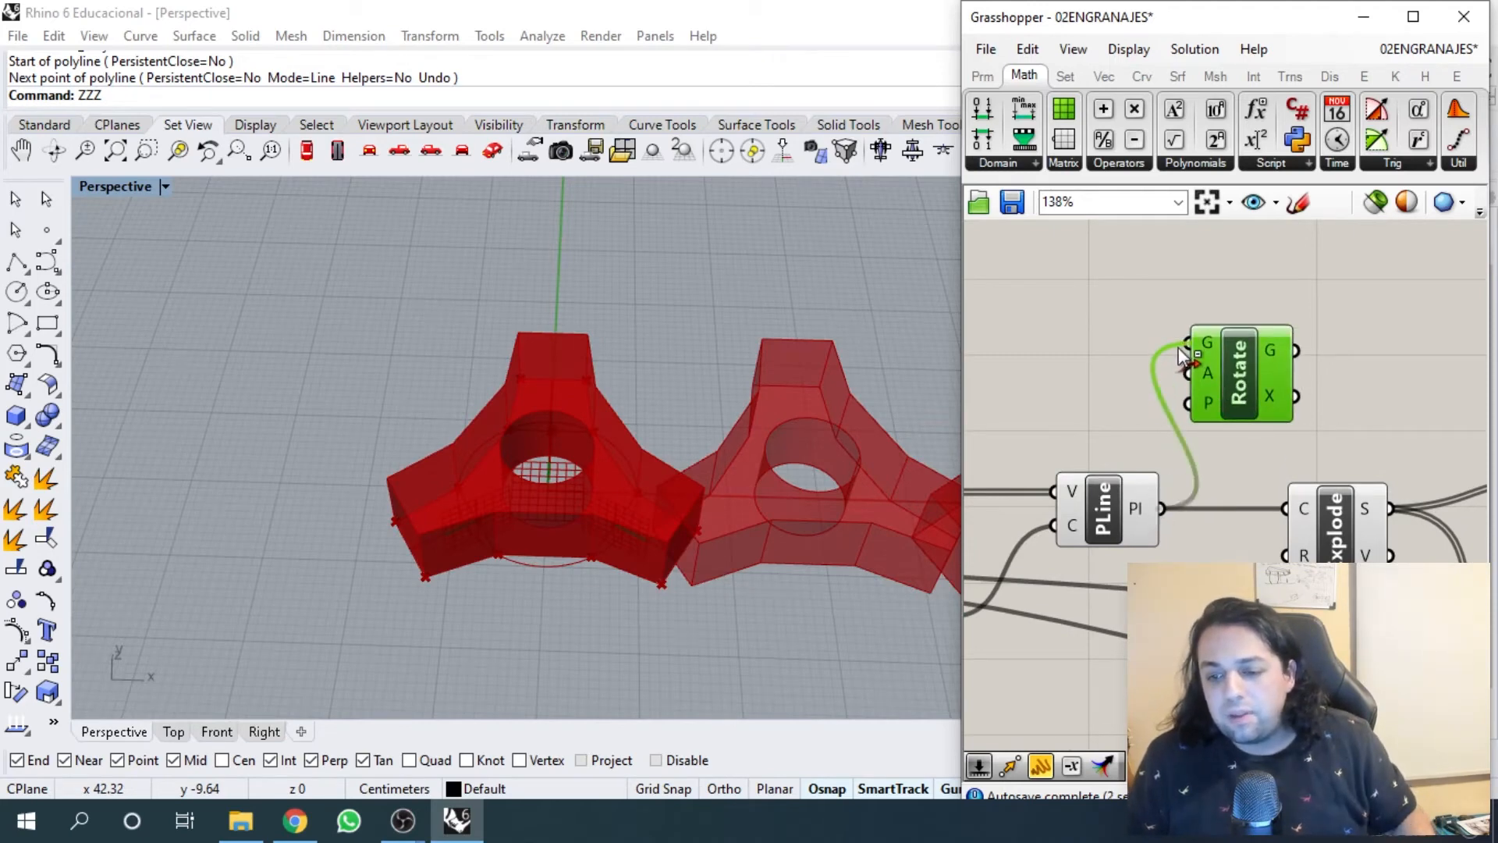
pyautogui.moveTo(1165, 510); pyautogui.dragTo(1182, 382)
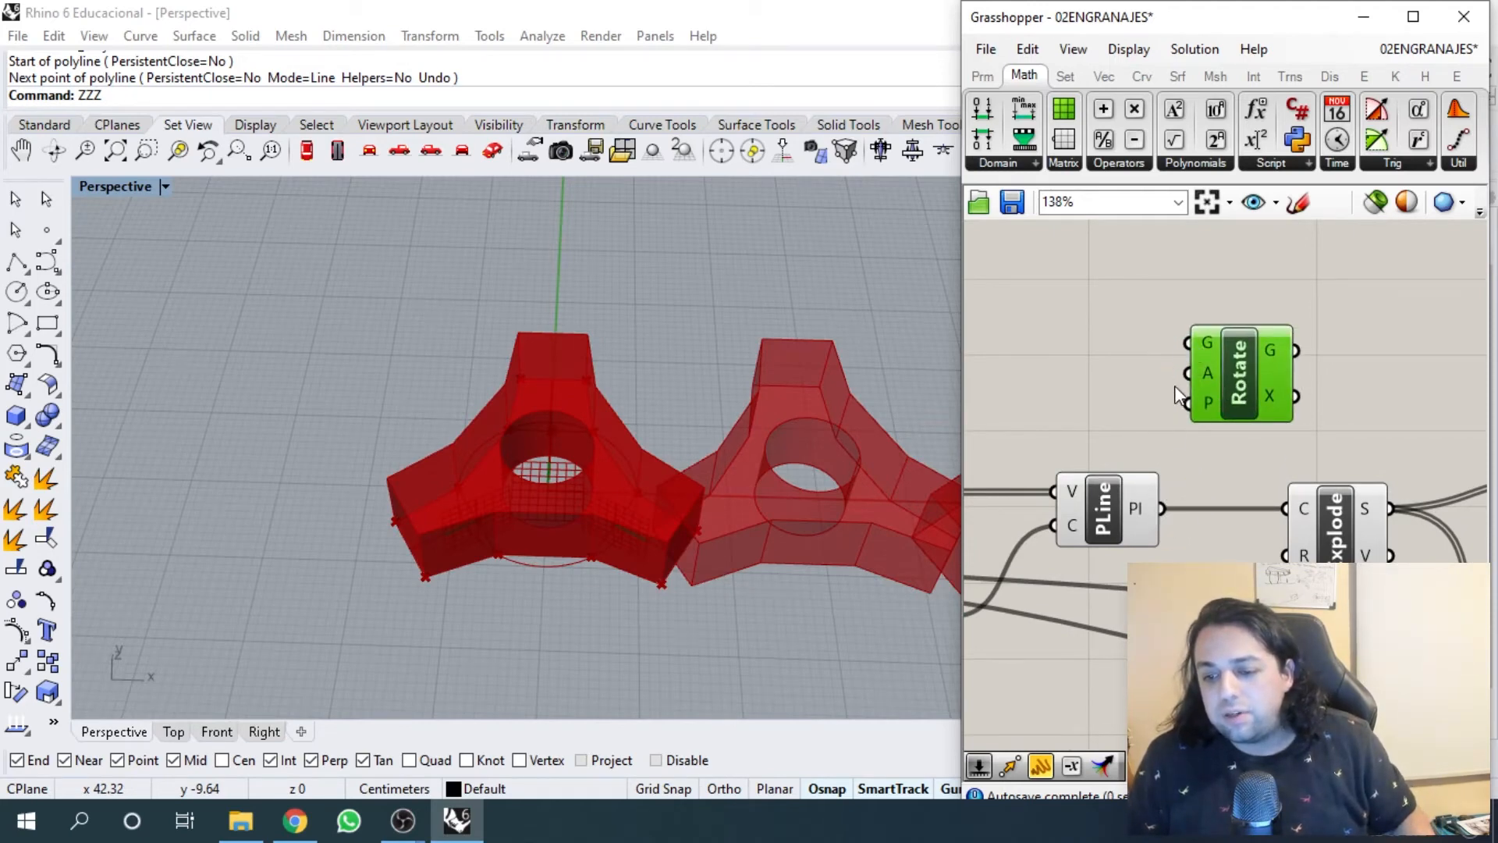
pyautogui.moveTo(1161, 505); pyautogui.dragTo(1172, 355)
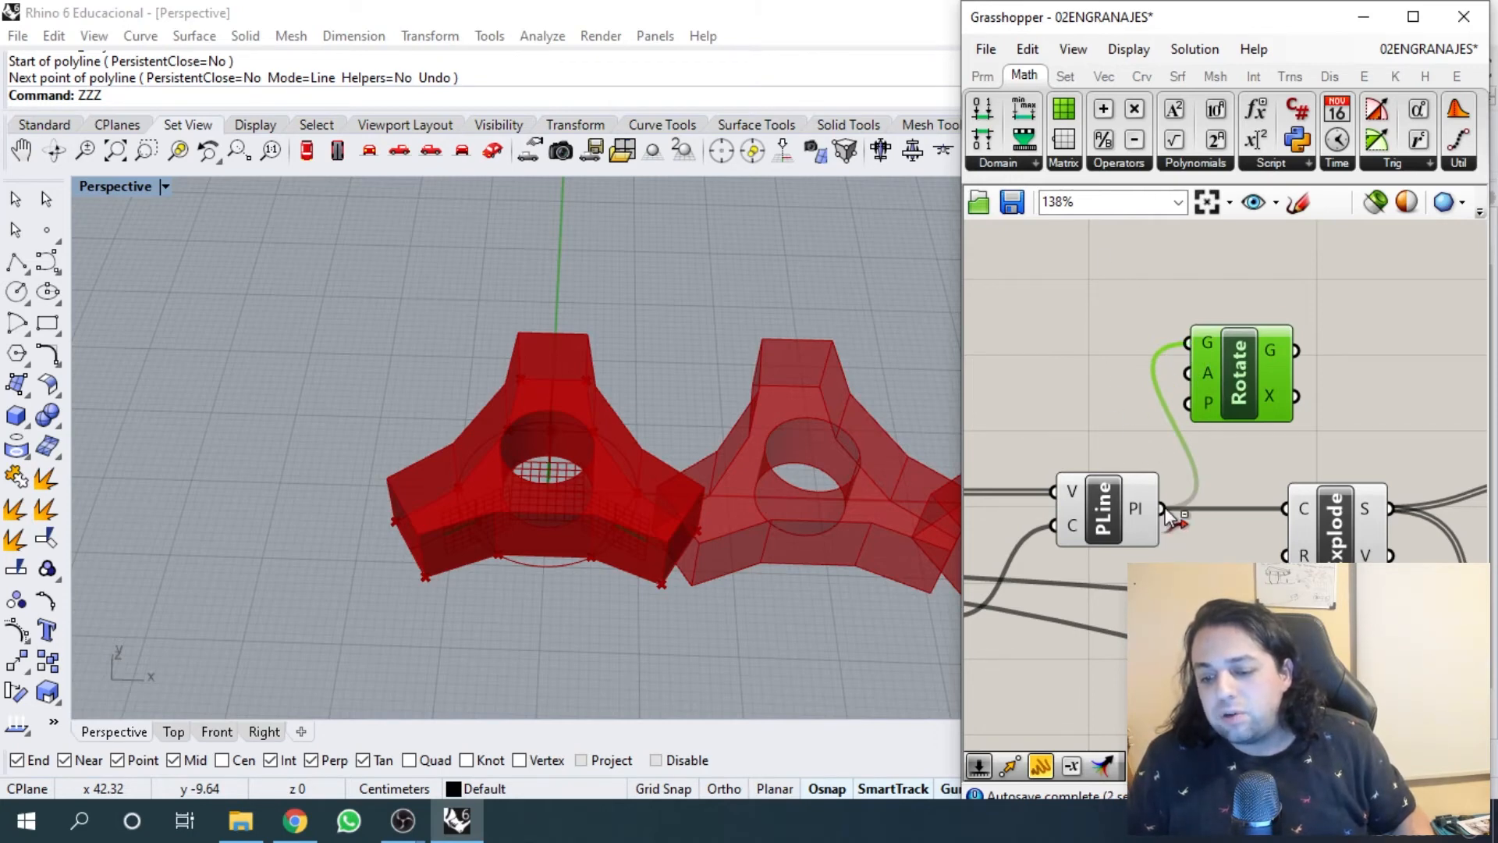
pyautogui.keyDown('ctrl'); pyautogui.moveTo(1164, 511); pyautogui.dragTo(1187, 344); pyautogui.keyUp('ctrl')
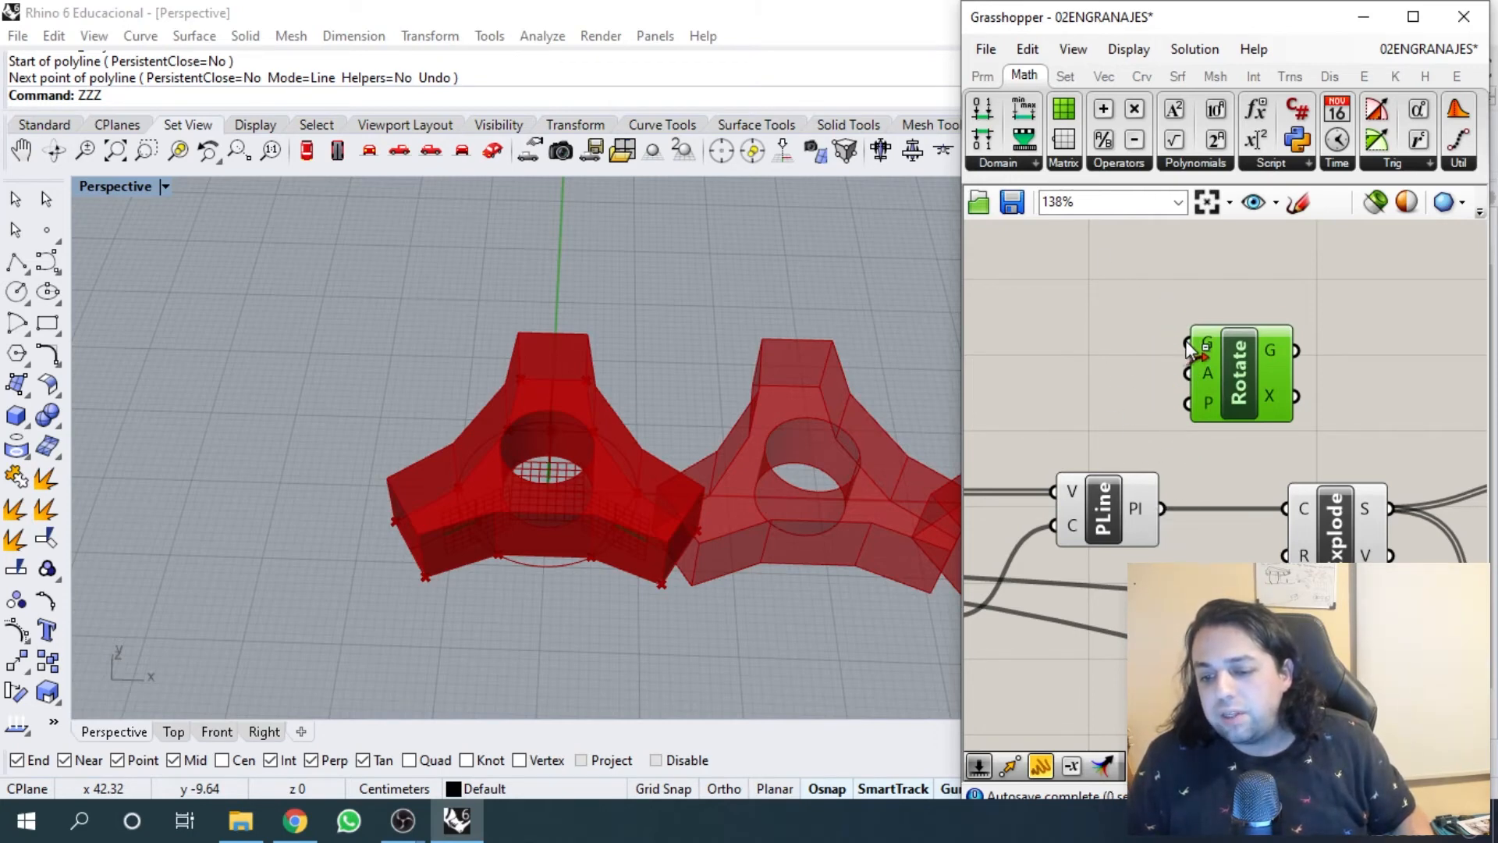
pyautogui.moveTo(1239, 394); pyautogui.dragTo(1208, 374)
pyautogui.scroll(-1, 1165, 418)
pyautogui.moveTo(1166, 422); pyautogui.dragTo(1264, 421, button='right')
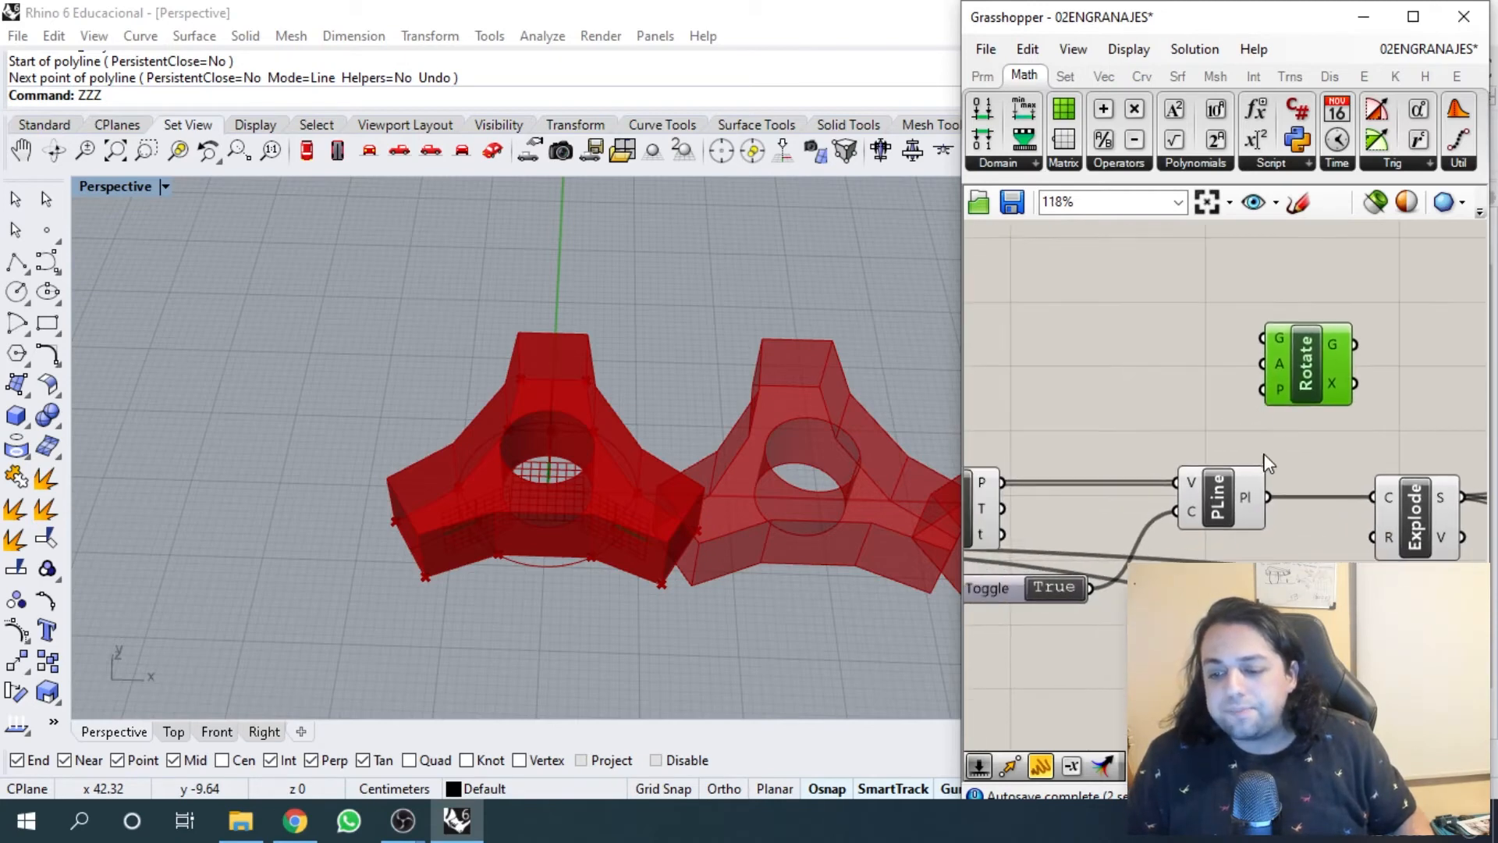
pyautogui.moveTo(1284, 374); pyautogui.dragTo(1296, 402)
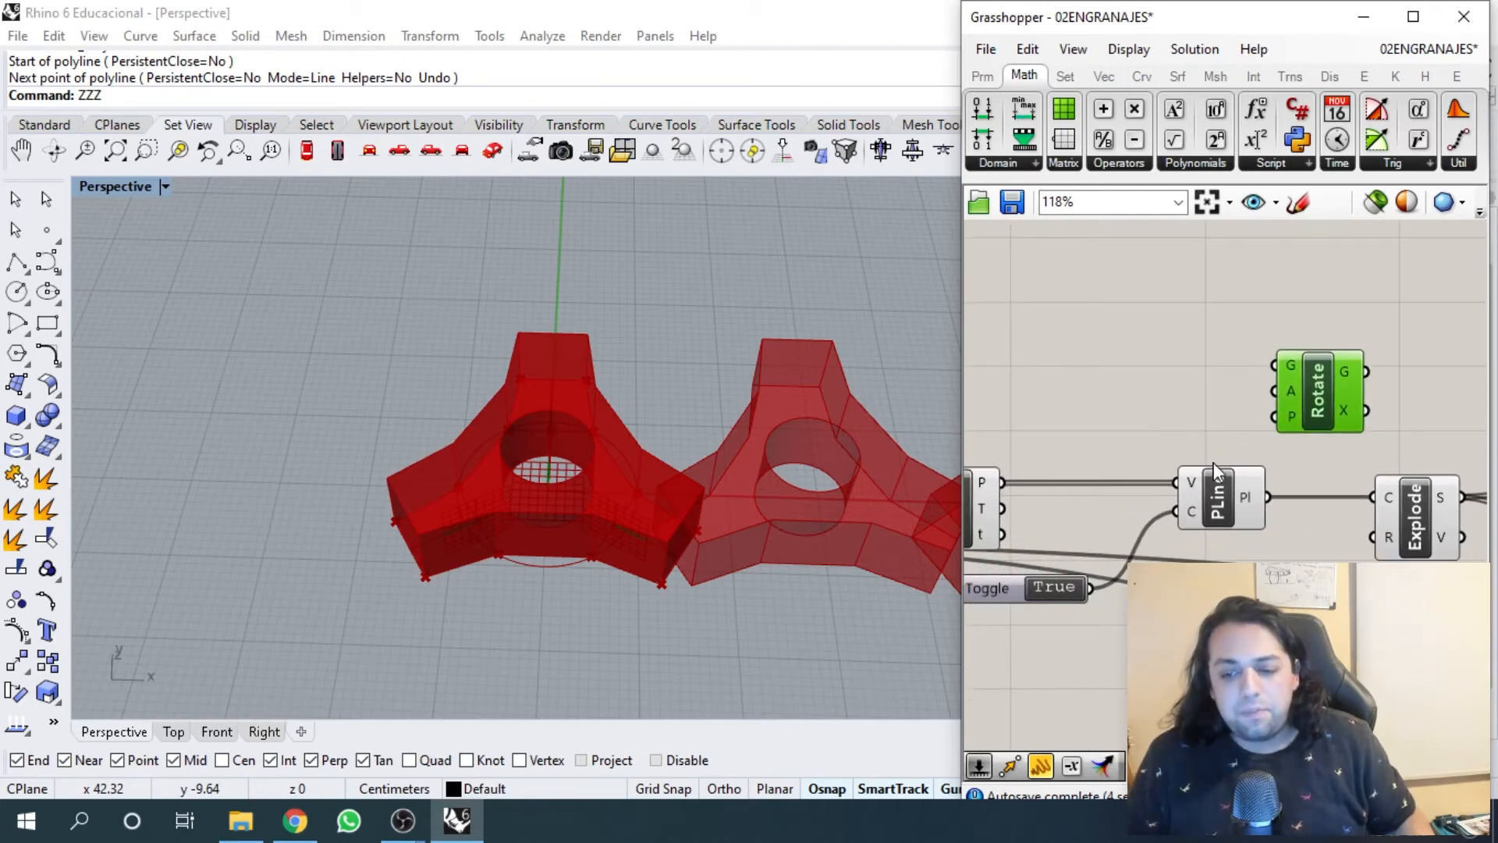
# - Examine the full row of gears in the Perspective viewport
pyautogui.scroll(-5, 895, 462)
pyautogui.keyDown('shift'); pyautogui.moveTo(816, 408); pyautogui.dragTo(493, 426, button='right'); pyautogui.keyUp('shift')
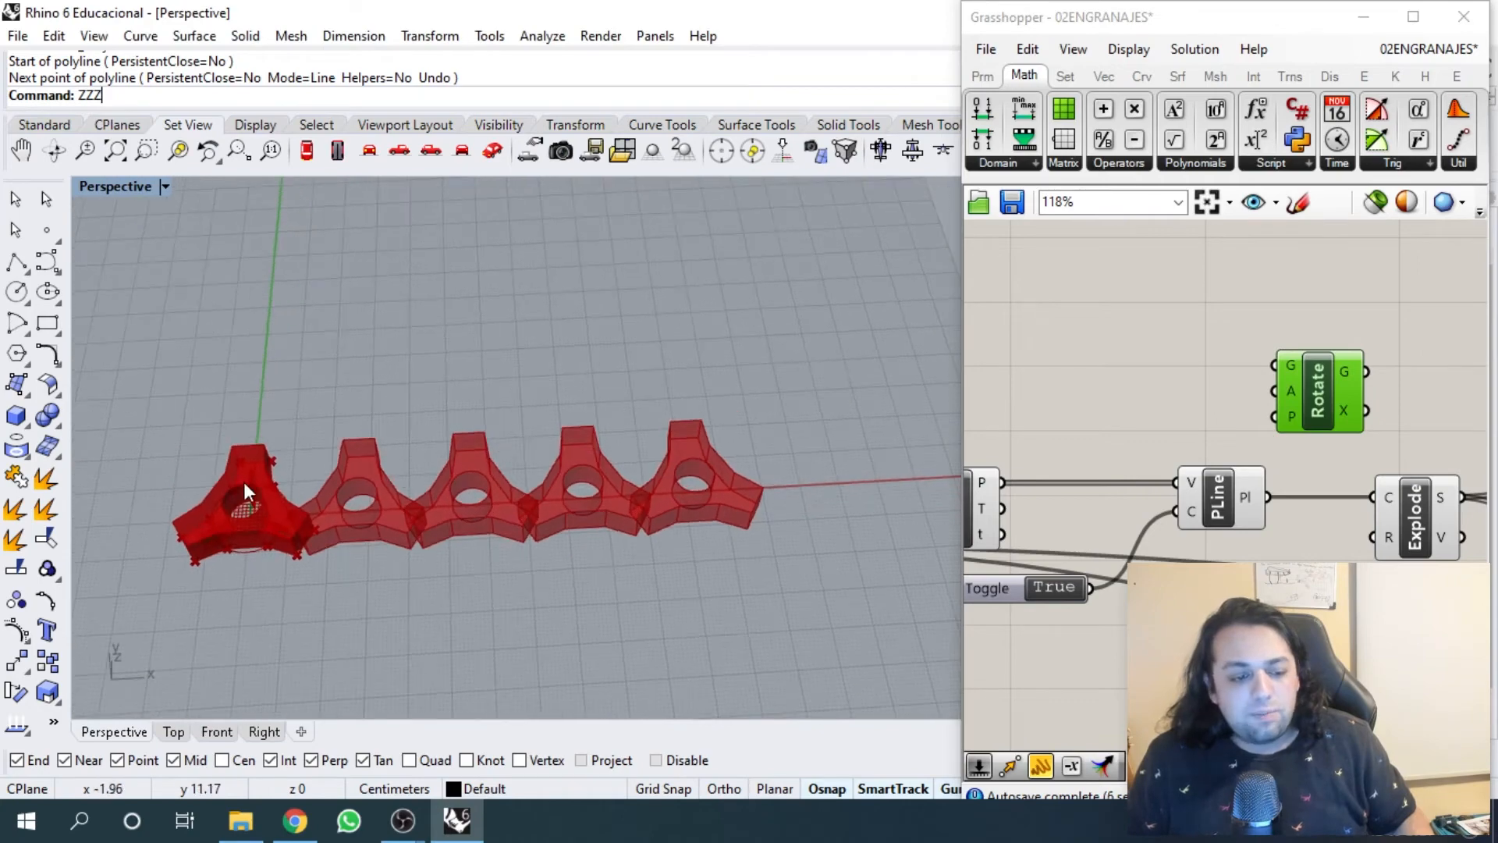
pyautogui.scroll(3, 243, 480)
pyautogui.scroll(-1, 346, 507)
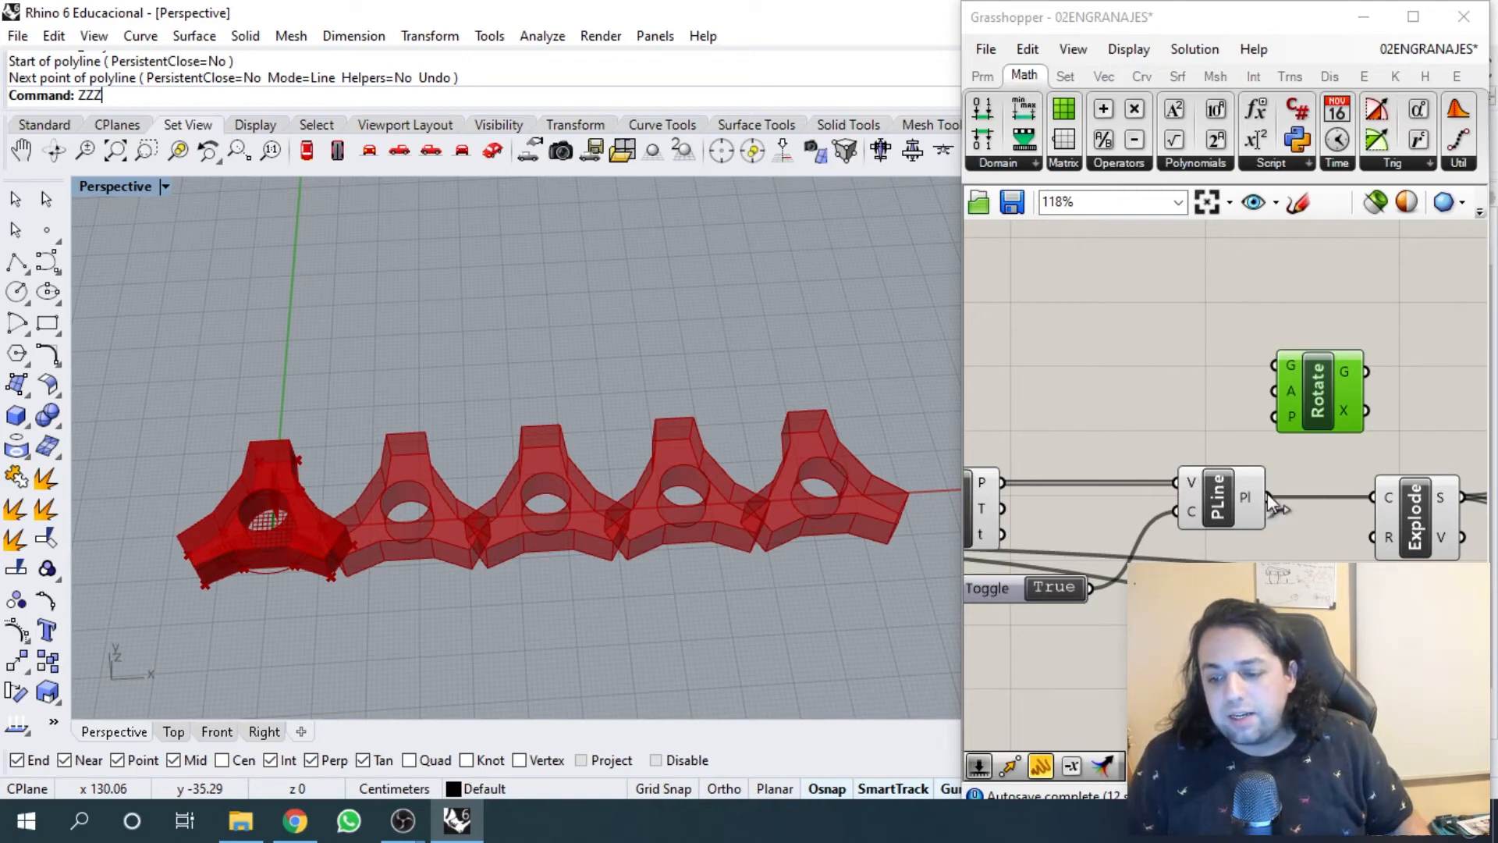
# - Wire the PLine output into Rotate's geometry input and feed its angle input from a new number slider set to 180
pyautogui.moveTo(1267, 497); pyautogui.dragTo(1275, 363)
pyautogui.scroll(2, 1397, 390)
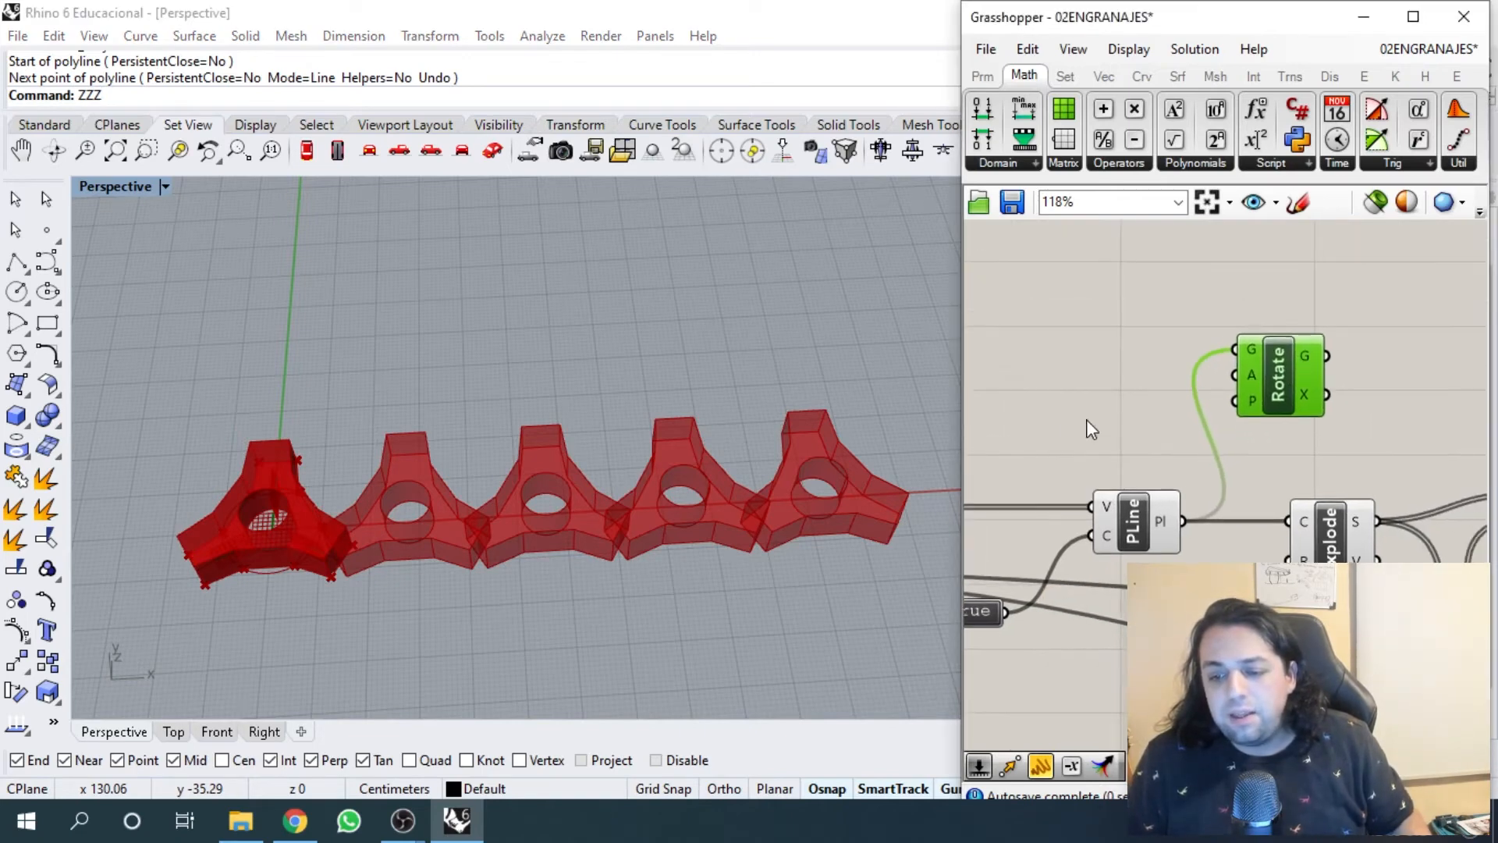
pyautogui.doubleClick(1066, 408)
pyautogui.write('1')
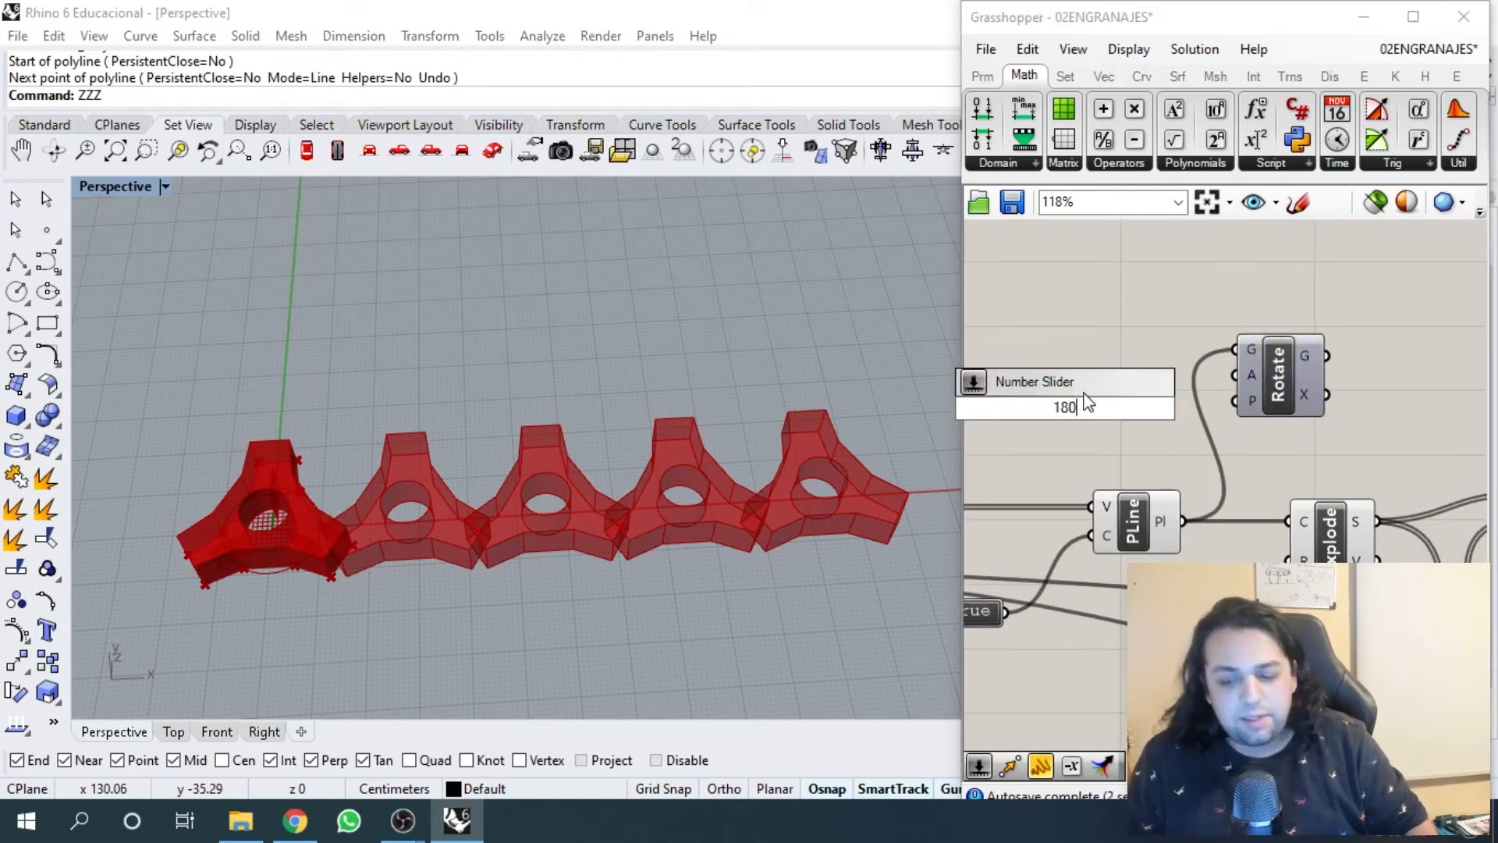
pyautogui.write('80')
pyautogui.press('Return')
pyautogui.moveTo(1170, 408); pyautogui.dragTo(1235, 375)
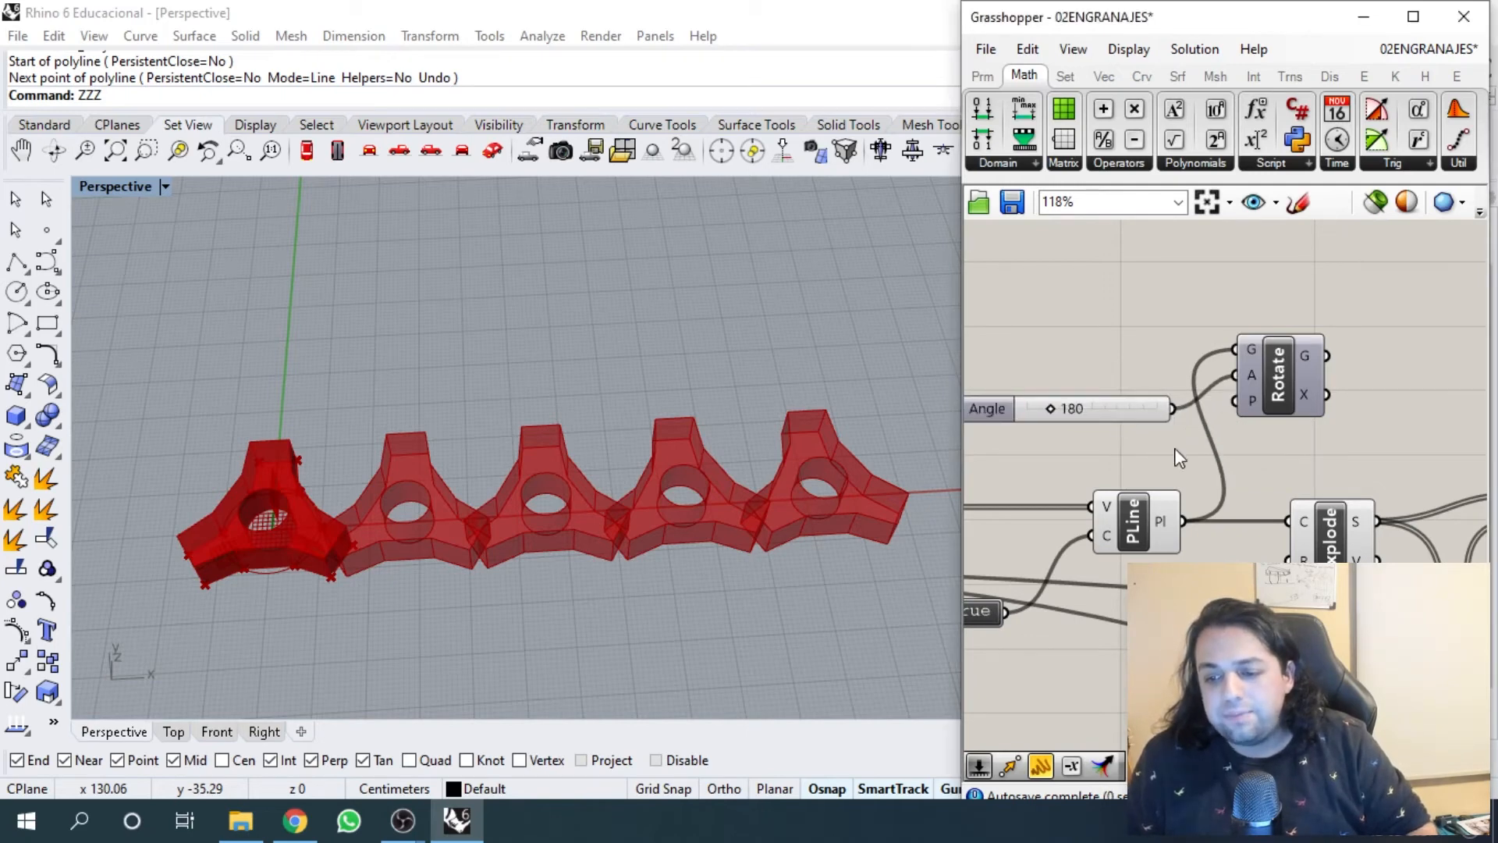
# - Connect Rotate's geometry output to Explode's curve input and position the Rotate component above the gap between PLine and Explode
pyautogui.scroll(1, 1178, 458)
pyautogui.click(1348, 336)
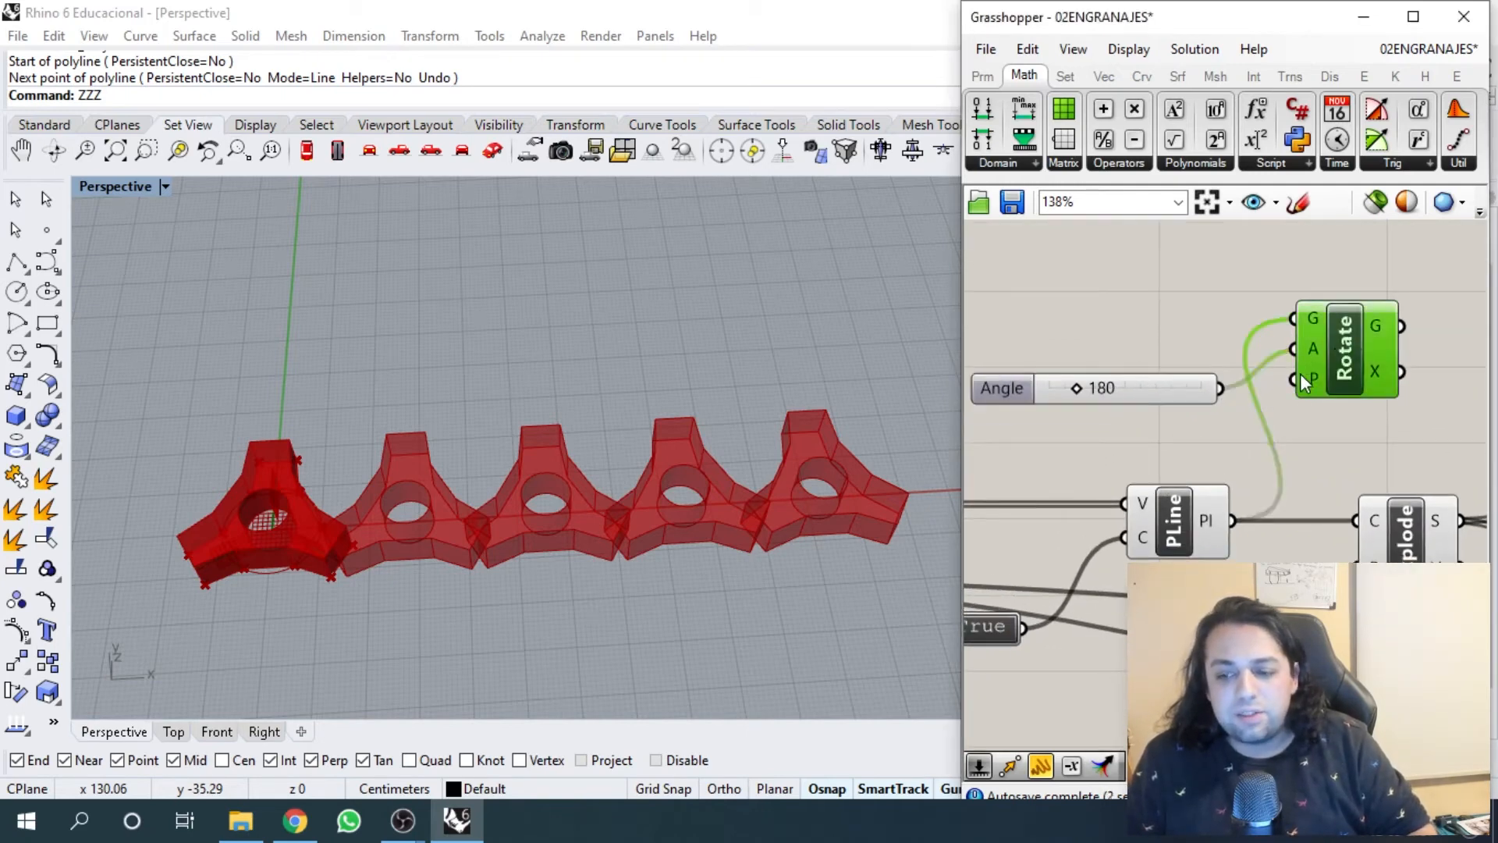
pyautogui.scroll(-1, 1339, 356)
pyautogui.moveTo(1340, 356); pyautogui.dragTo(1299, 359)
pyautogui.moveTo(1253, 413); pyautogui.dragTo(1189, 435, button='right')
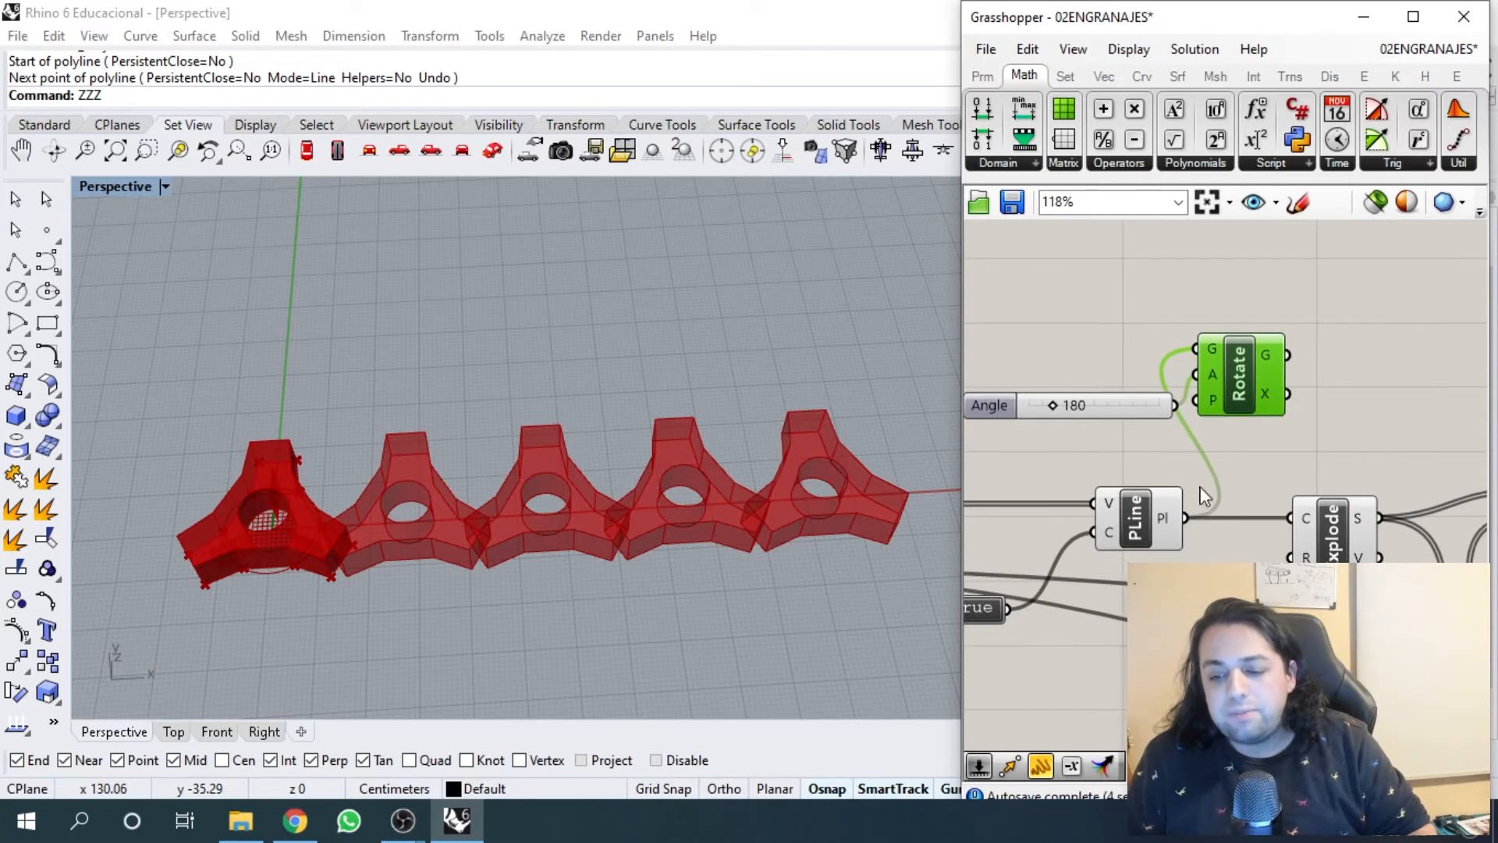
pyautogui.moveTo(1143, 505); pyautogui.dragTo(1069, 448, button='right')
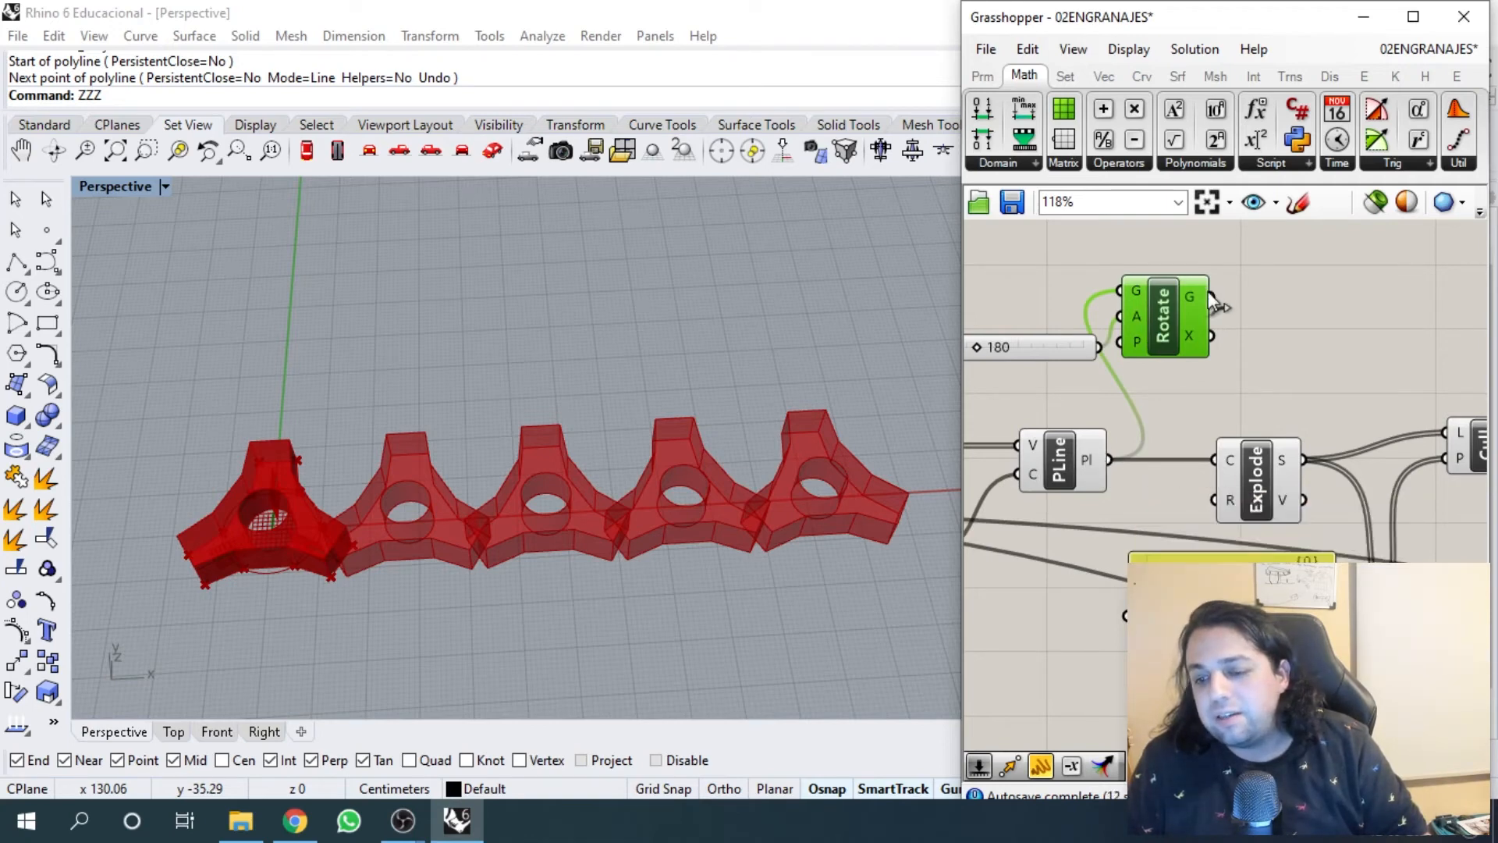
pyautogui.moveTo(1211, 296); pyautogui.dragTo(1214, 460)
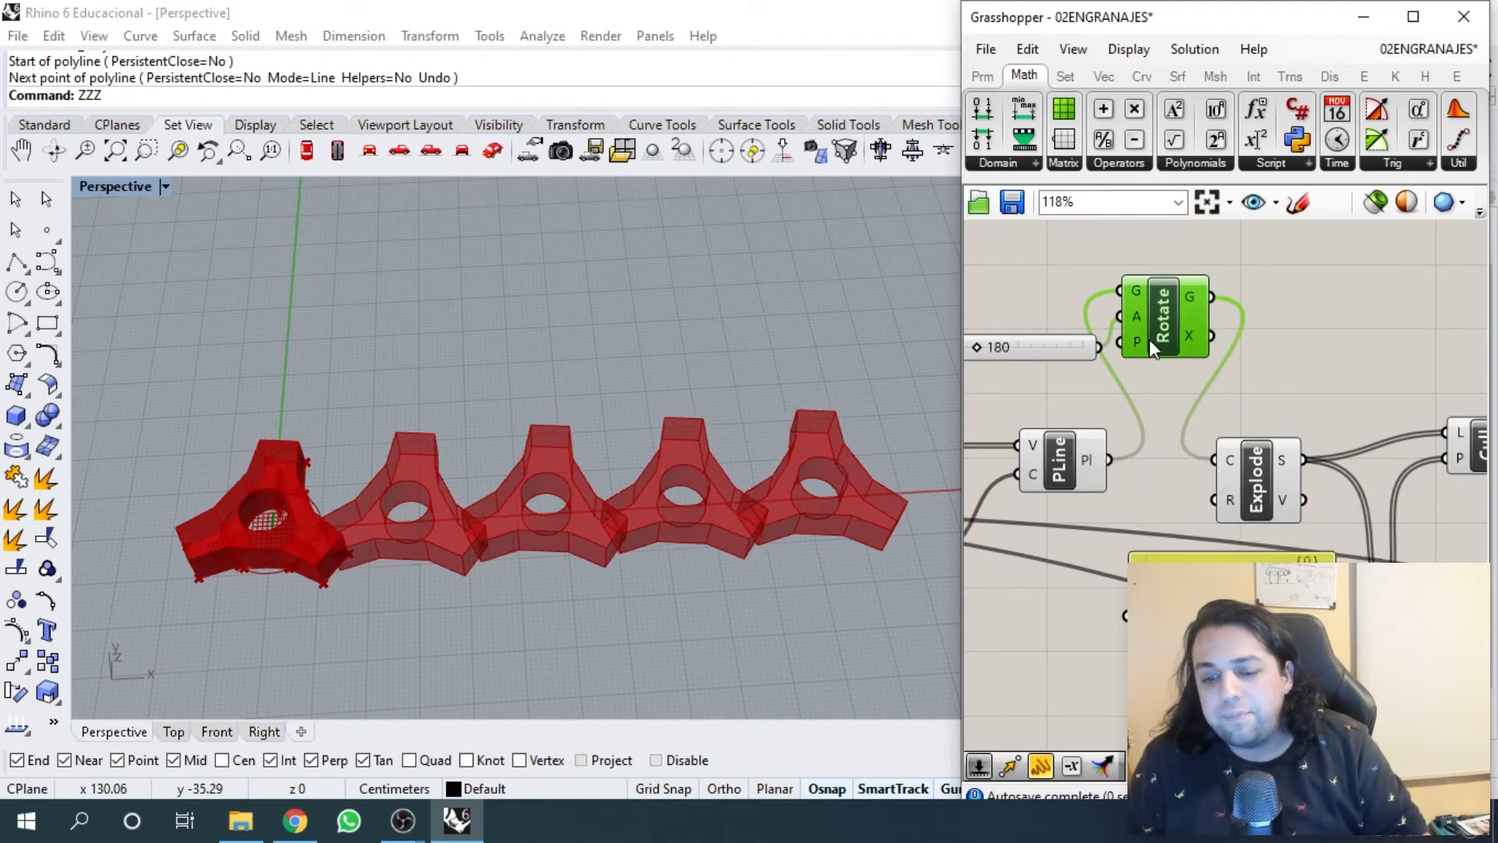
pyautogui.moveTo(1151, 338); pyautogui.dragTo(1175, 397)
# - Switch Rotate's angle input to degrees and move the 180 Angle slider down beside the component
pyautogui.moveTo(1137, 396); pyautogui.dragTo(1270, 439, button='right')
pyautogui.scroll(2, 1046, 357)
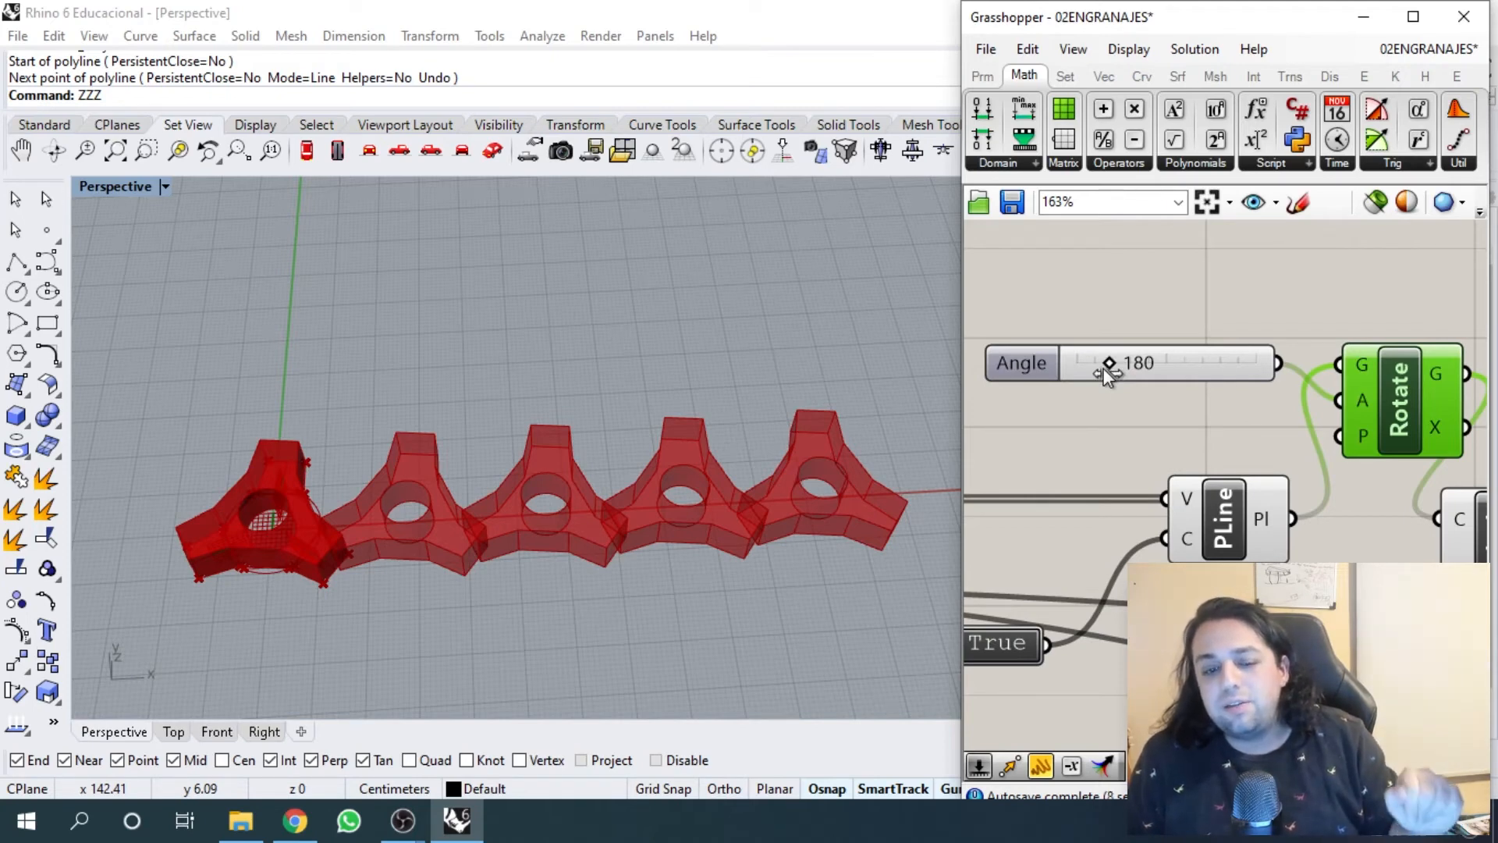
pyautogui.scroll(2, 1361, 410)
pyautogui.moveTo(1360, 411); pyautogui.dragTo(1219, 391, button='right')
pyautogui.rightClick(1220, 392)
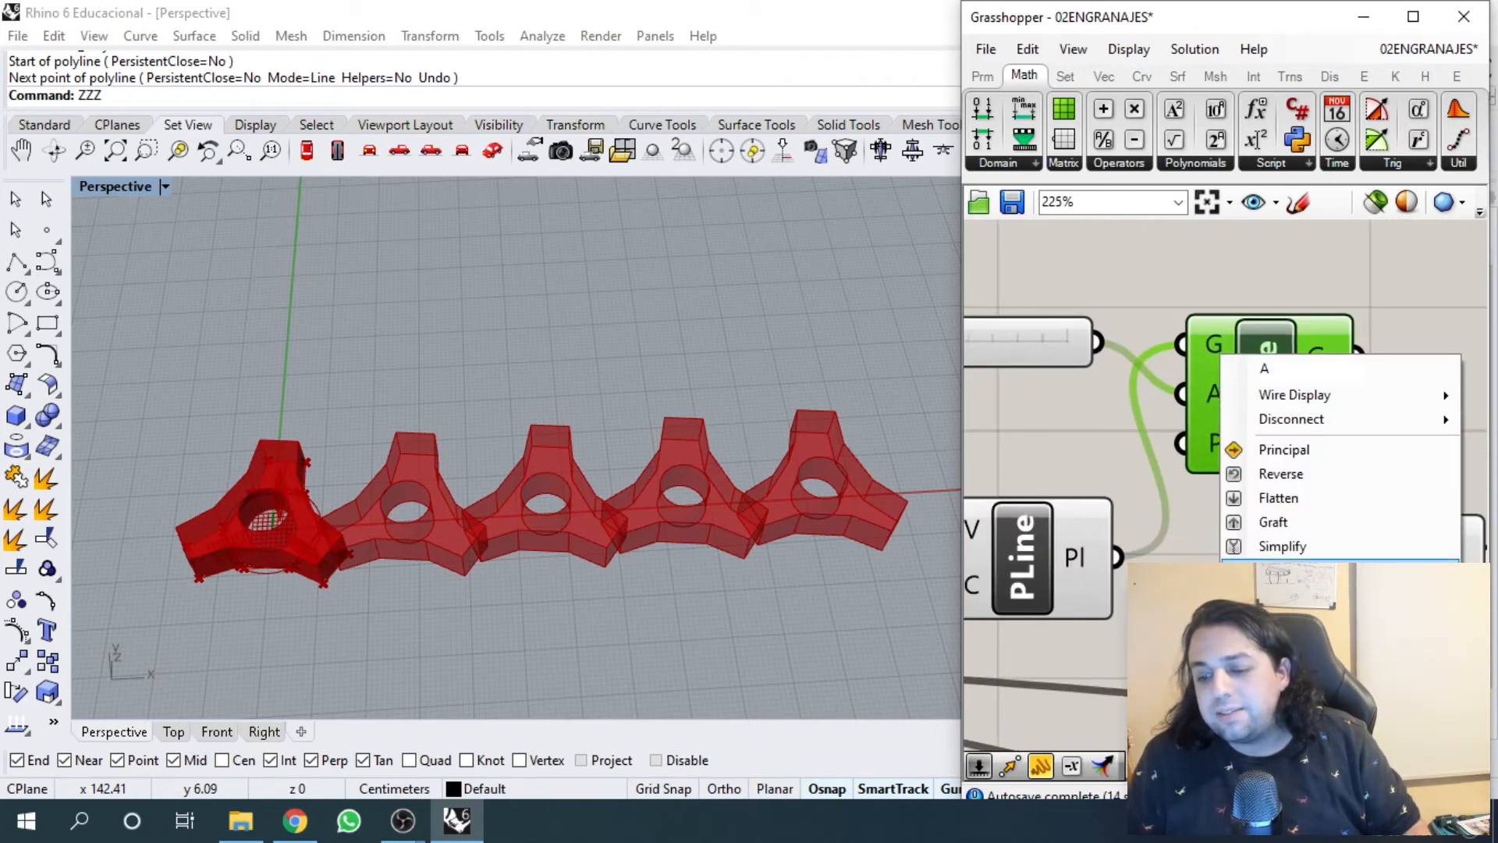
pyautogui.click(1287, 570)
pyautogui.scroll(-3, 1033, 410)
pyautogui.moveTo(1032, 410); pyautogui.dragTo(1092, 425, button='right')
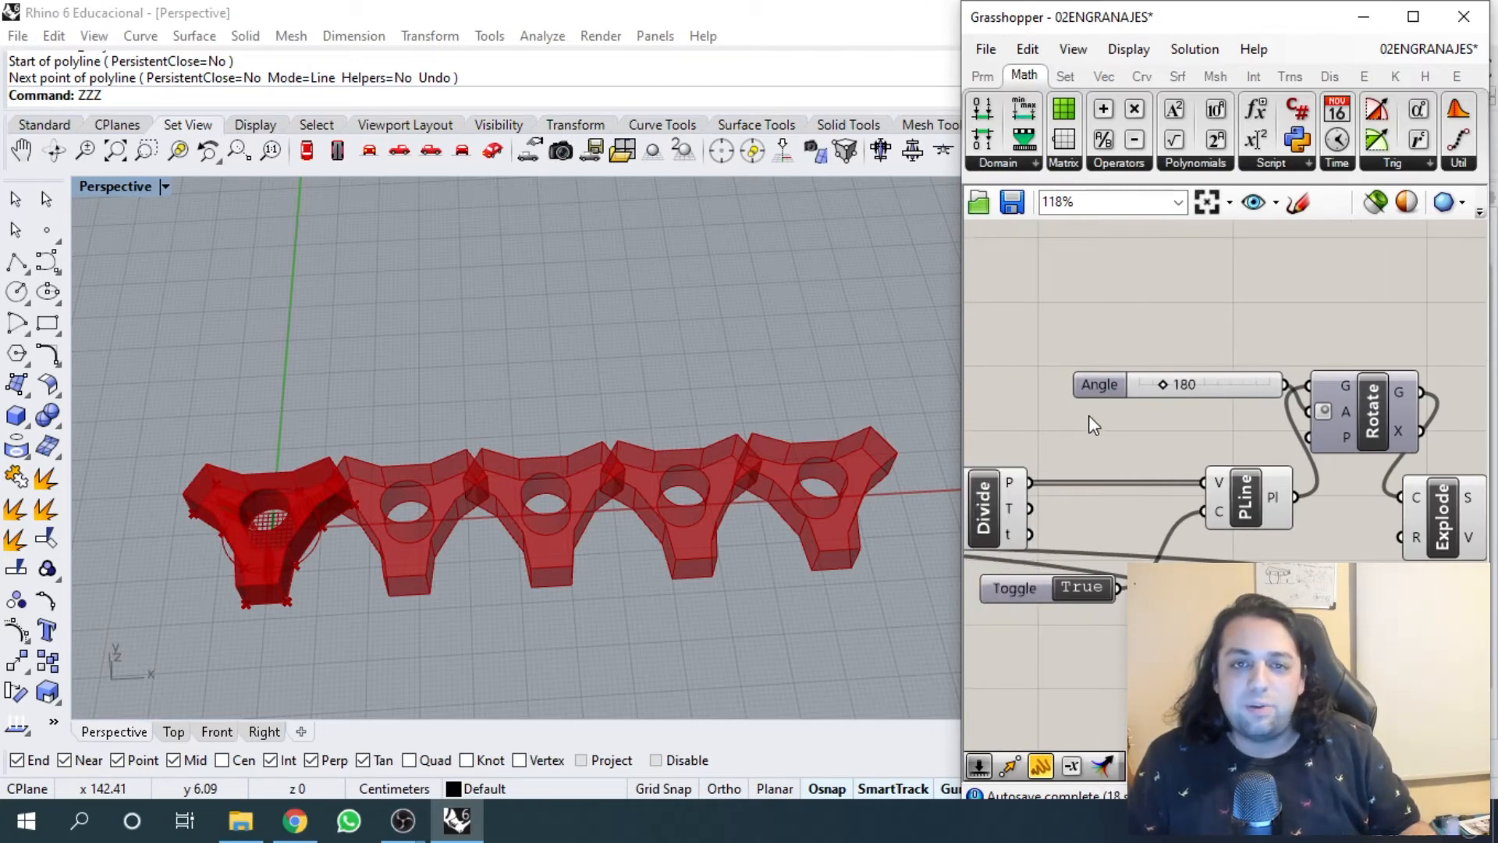
pyautogui.moveTo(1248, 387); pyautogui.dragTo(1235, 442)
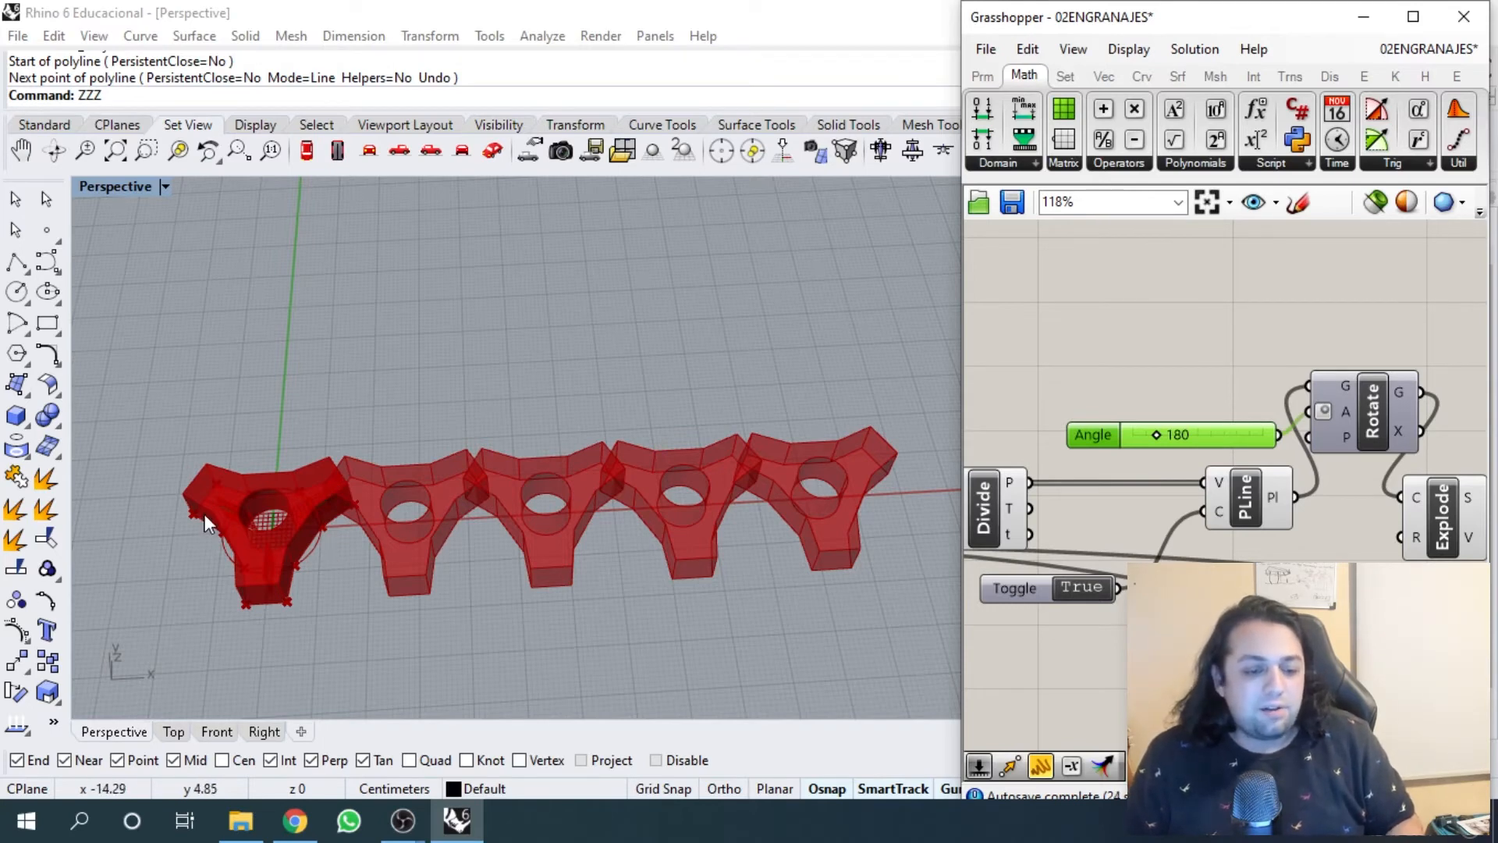
# - Examine the rotated gear row and the Angle slider in relation to the radius and side-count part of the definition
pyautogui.scroll(3, 1153, 458)
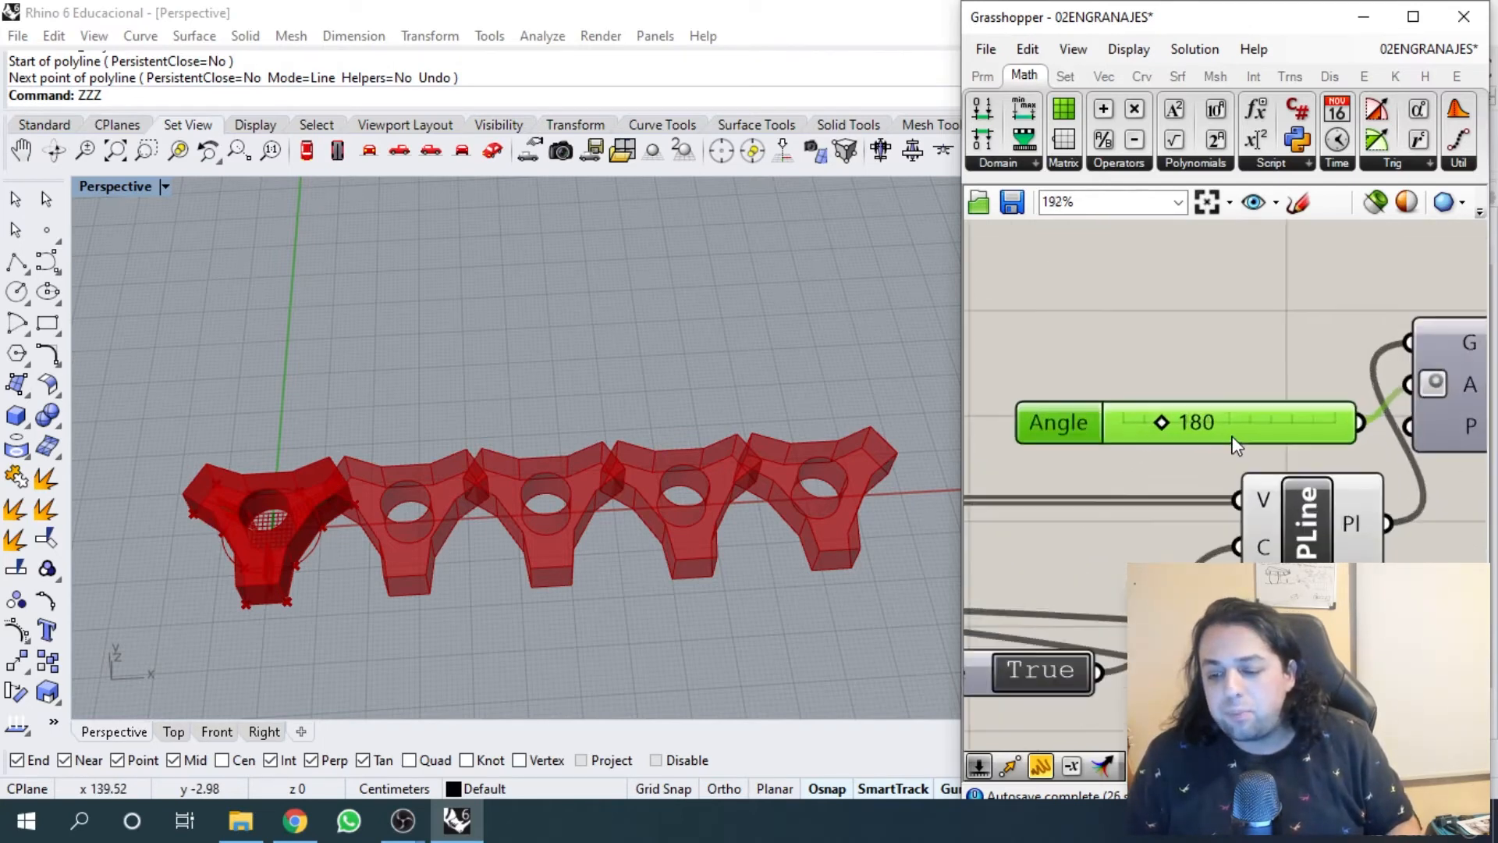
pyautogui.scroll(2, 1235, 445)
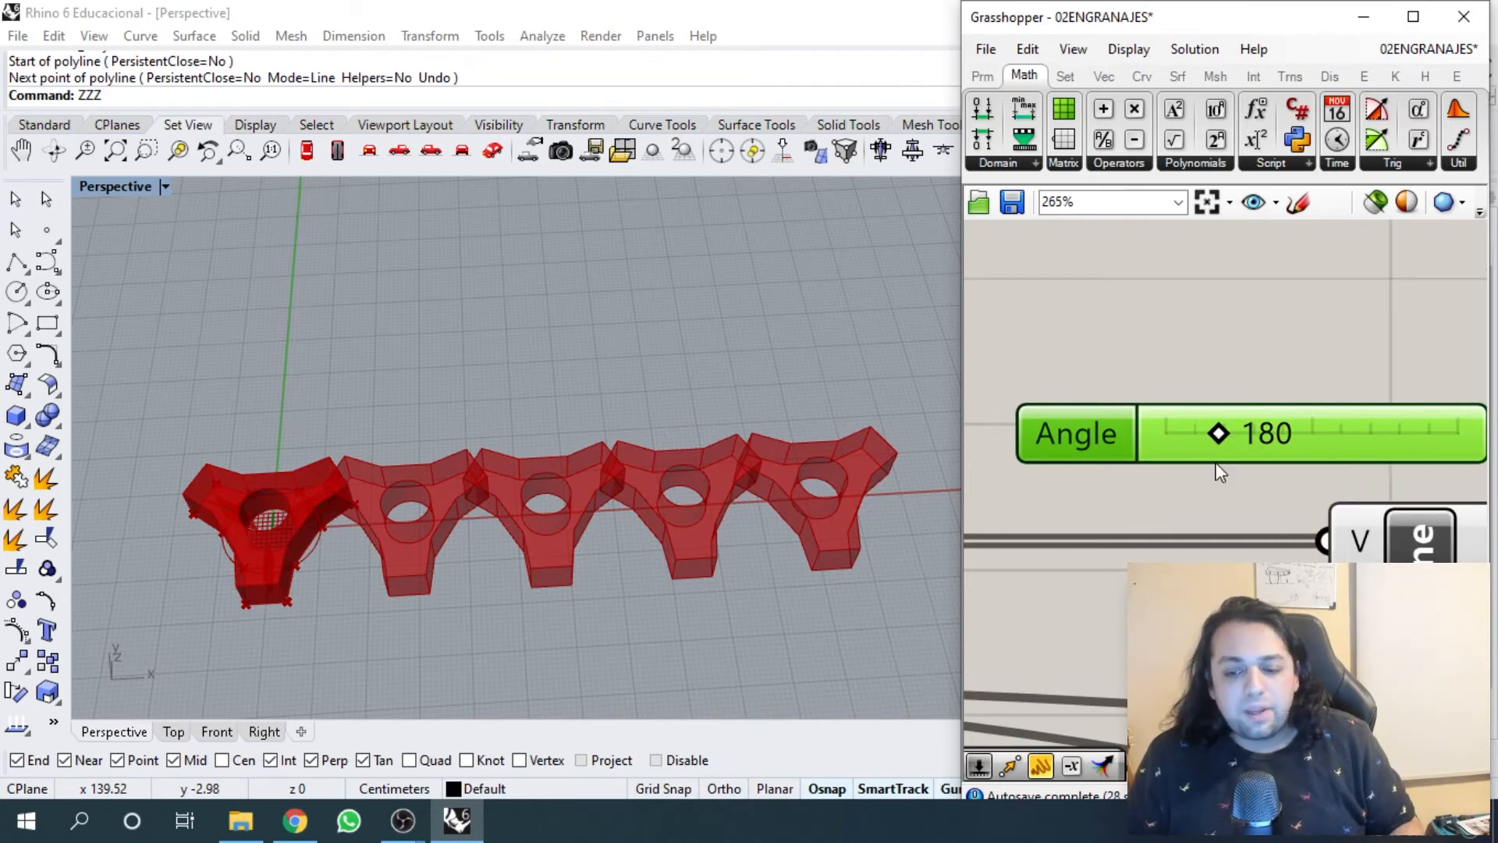
pyautogui.scroll(-5, 1228, 508)
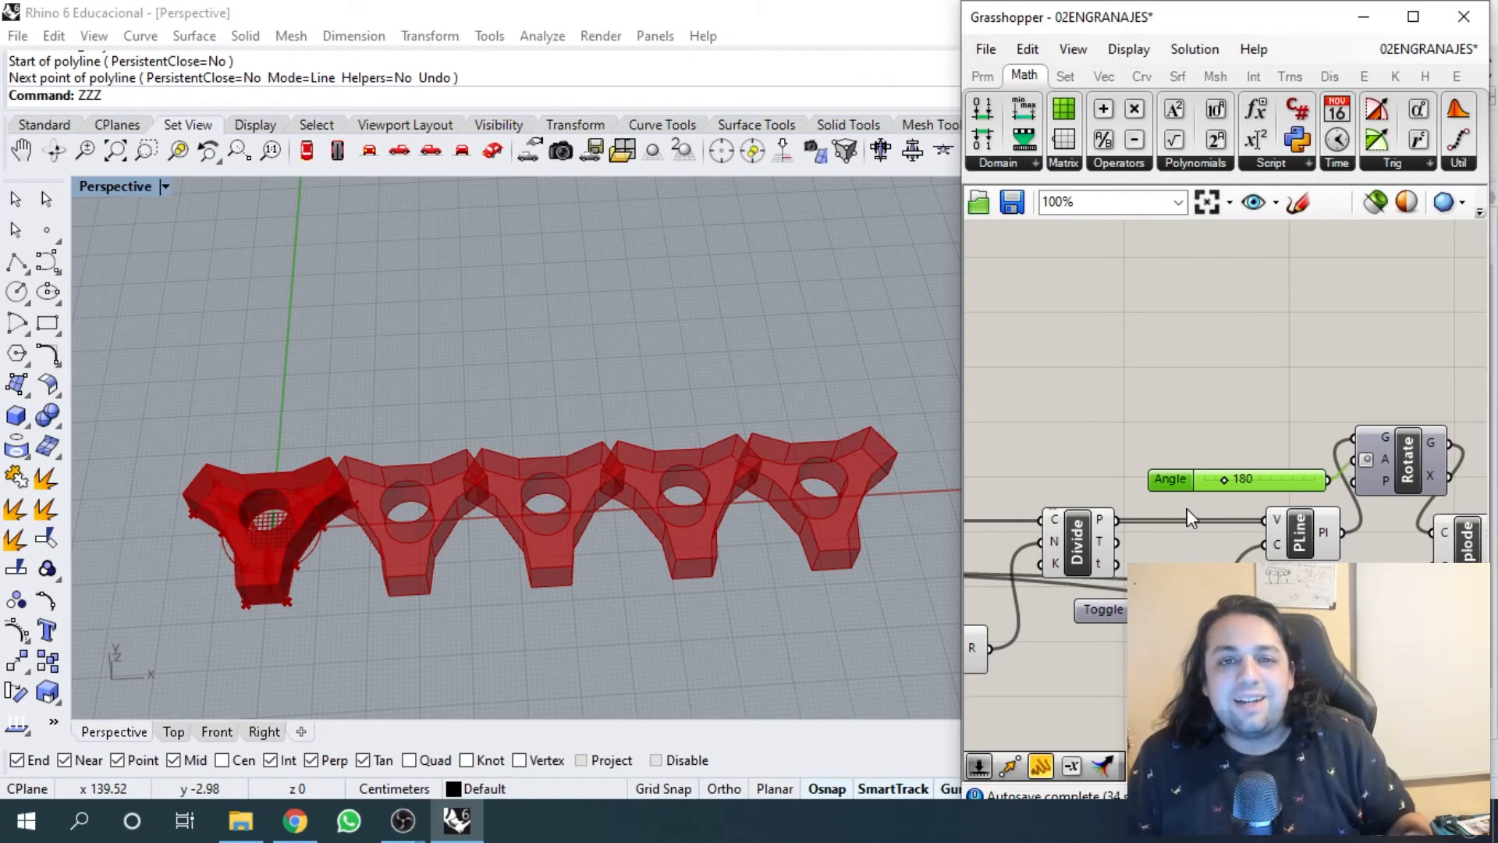
pyautogui.scroll(2, 348, 549)
pyautogui.scroll(-2, 465, 524)
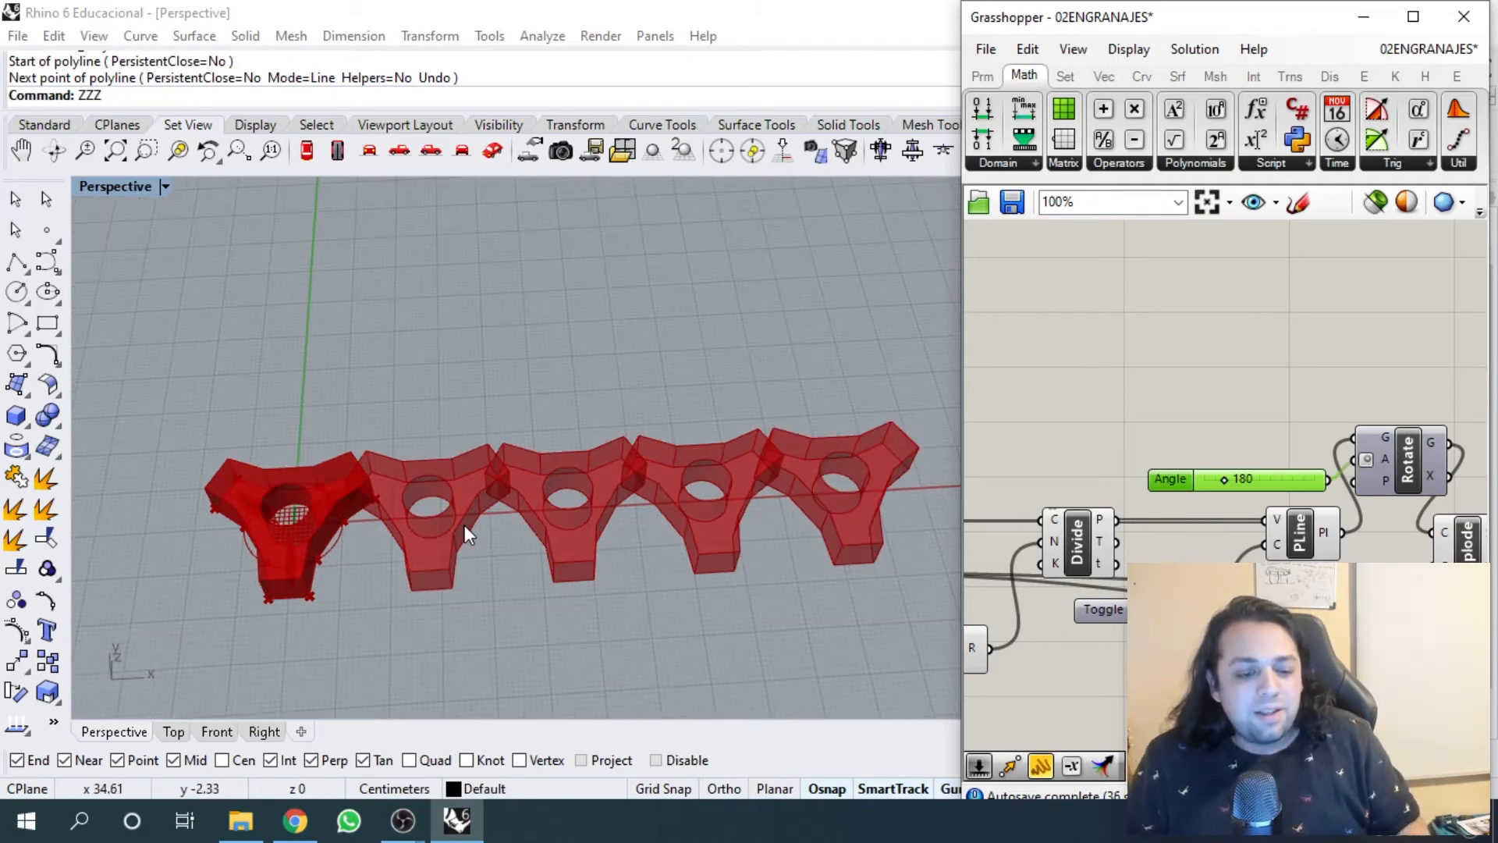
pyautogui.moveTo(465, 524); pyautogui.dragTo(488, 527, button='right')
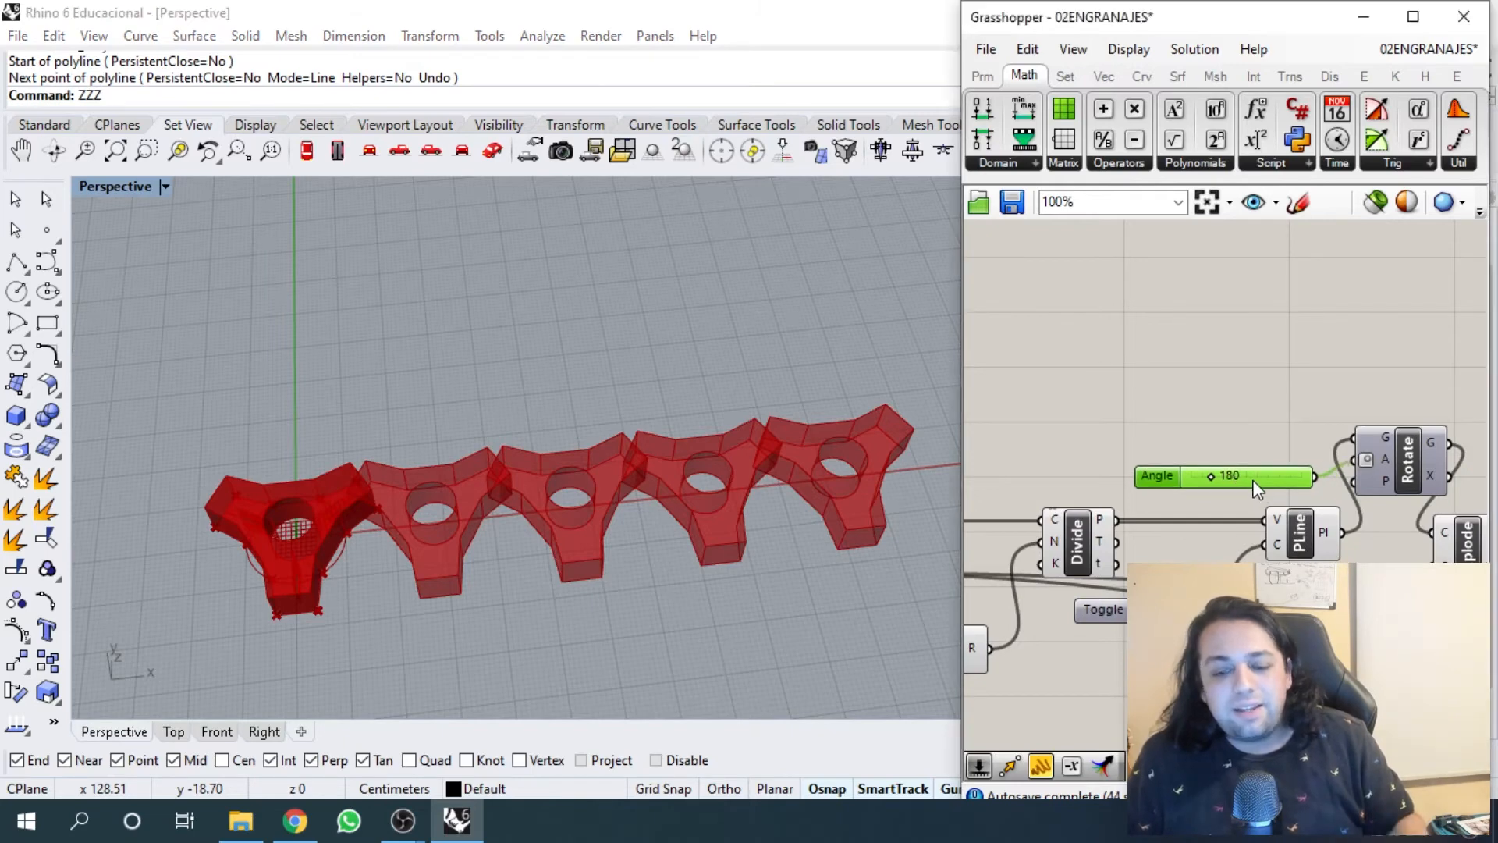
pyautogui.scroll(-2, 1147, 451)
pyautogui.moveTo(1147, 451); pyautogui.dragTo(1289, 417, button='right')
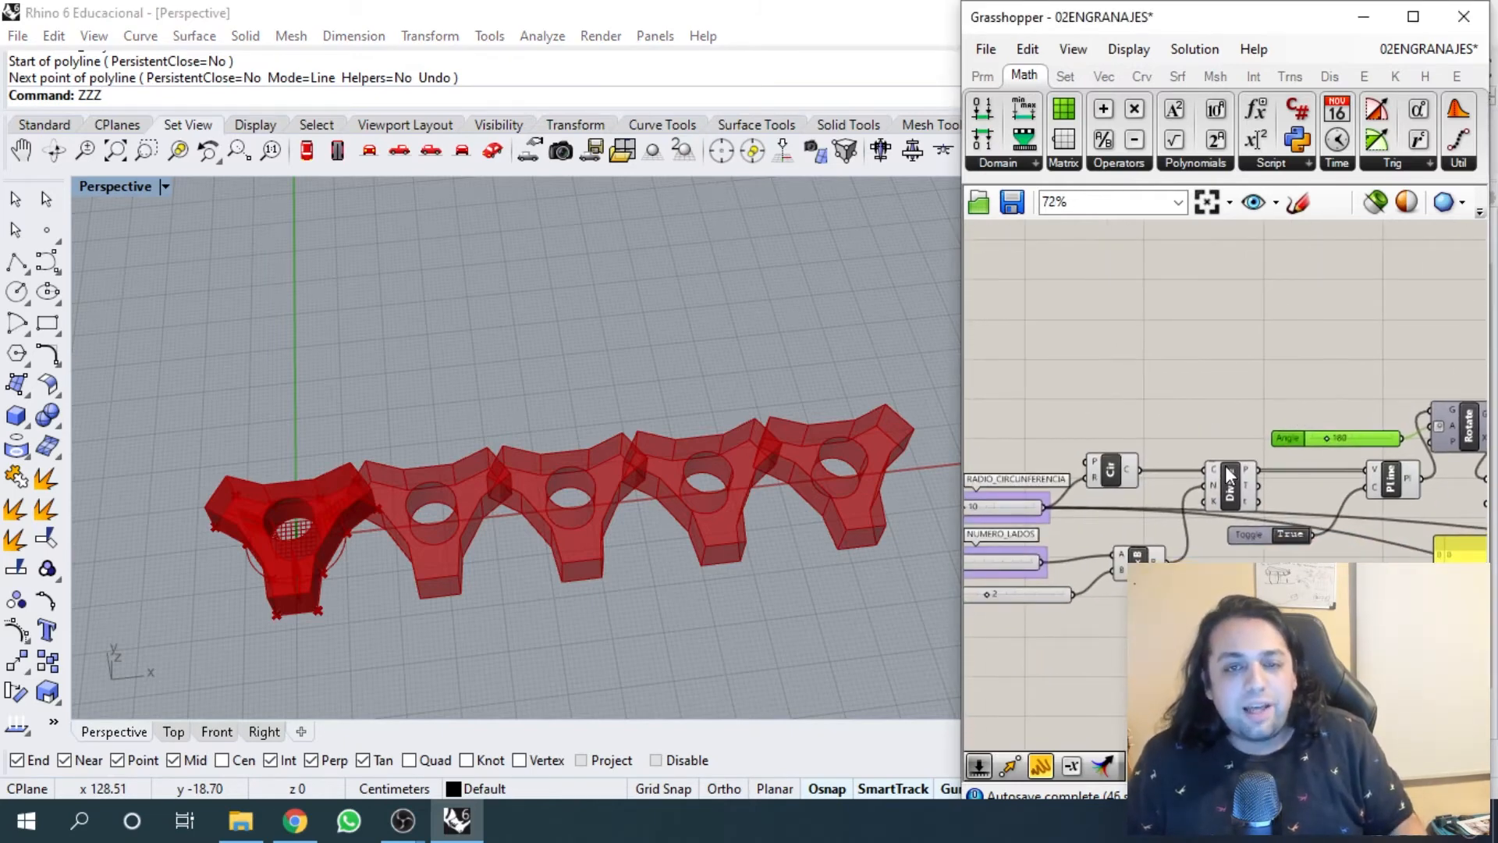
pyautogui.moveTo(1343, 452); pyautogui.dragTo(1231, 425, button='right')
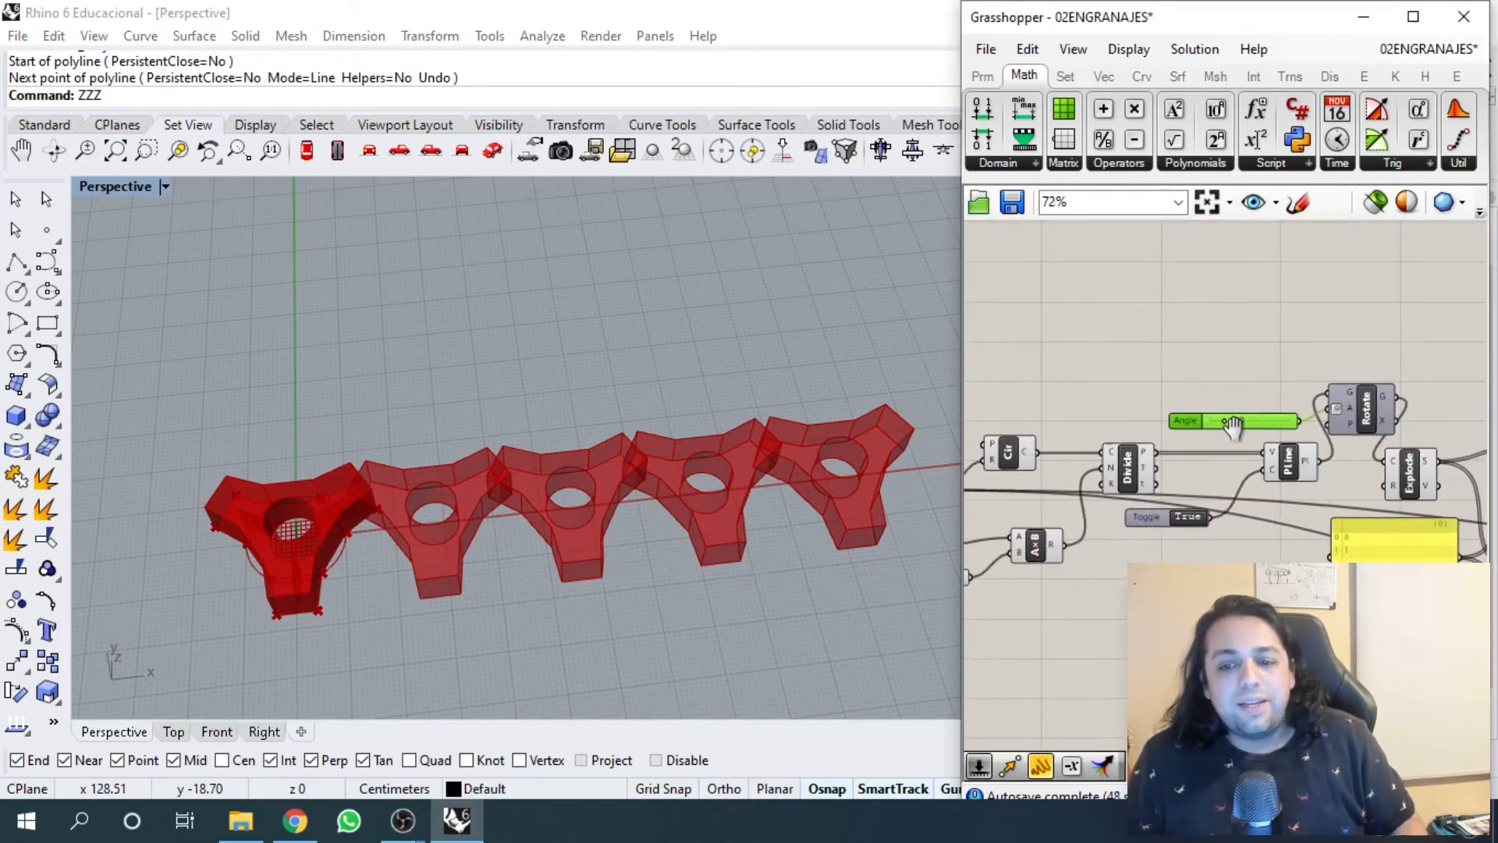
pyautogui.scroll(2, 1233, 423)
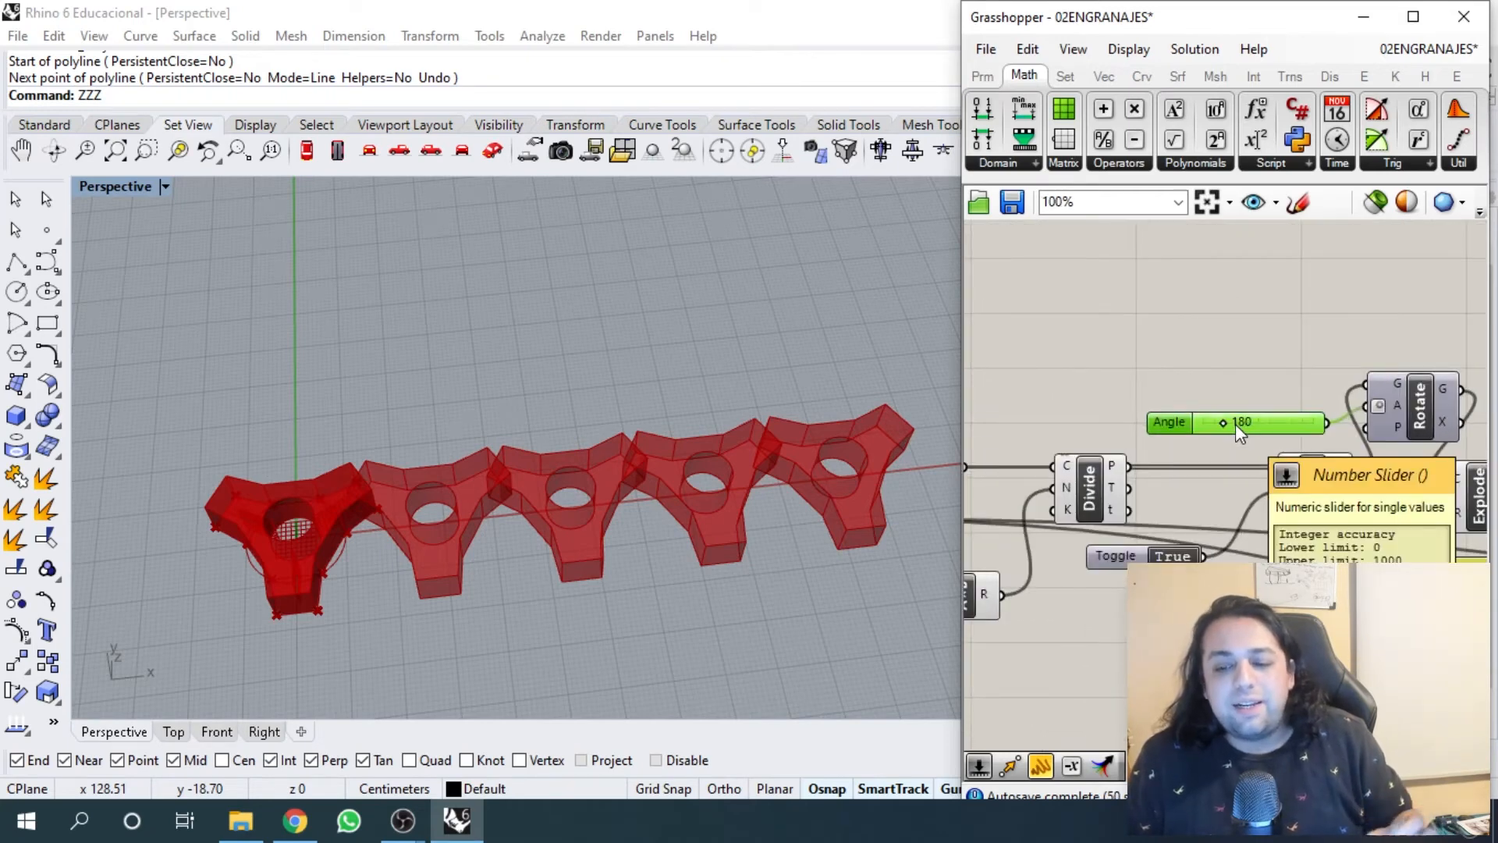
pyautogui.moveTo(1235, 424); pyautogui.dragTo(1158, 429, button='right')
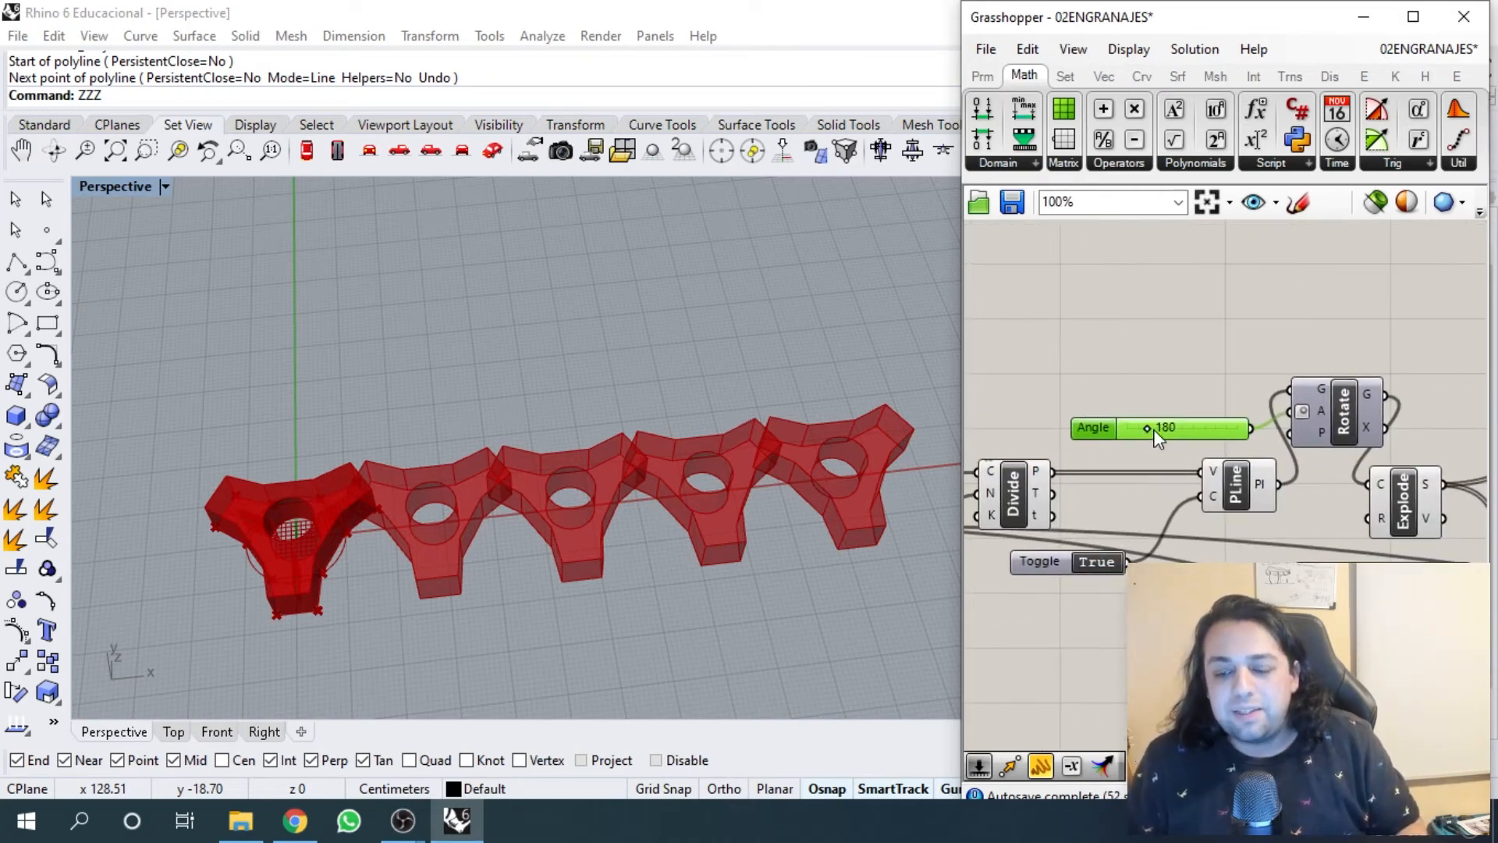
pyautogui.scroll(3, 1210, 492)
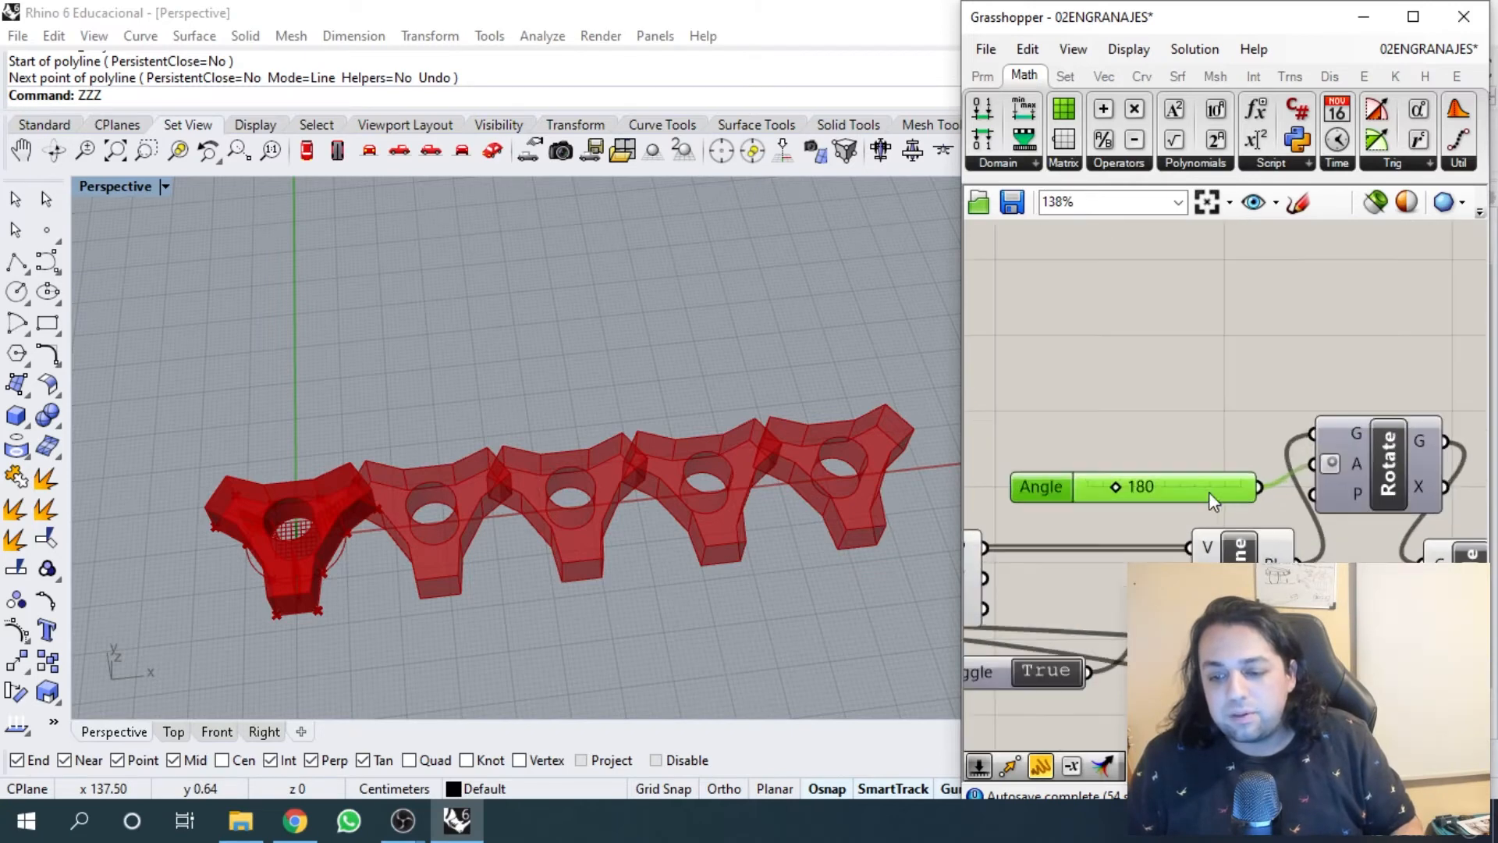
# - Move the Angle slider up and add a Division component below it
pyautogui.moveTo(1262, 502); pyautogui.dragTo(1257, 454, button='right')
pyautogui.moveTo(1256, 454); pyautogui.dragTo(1237, 411)
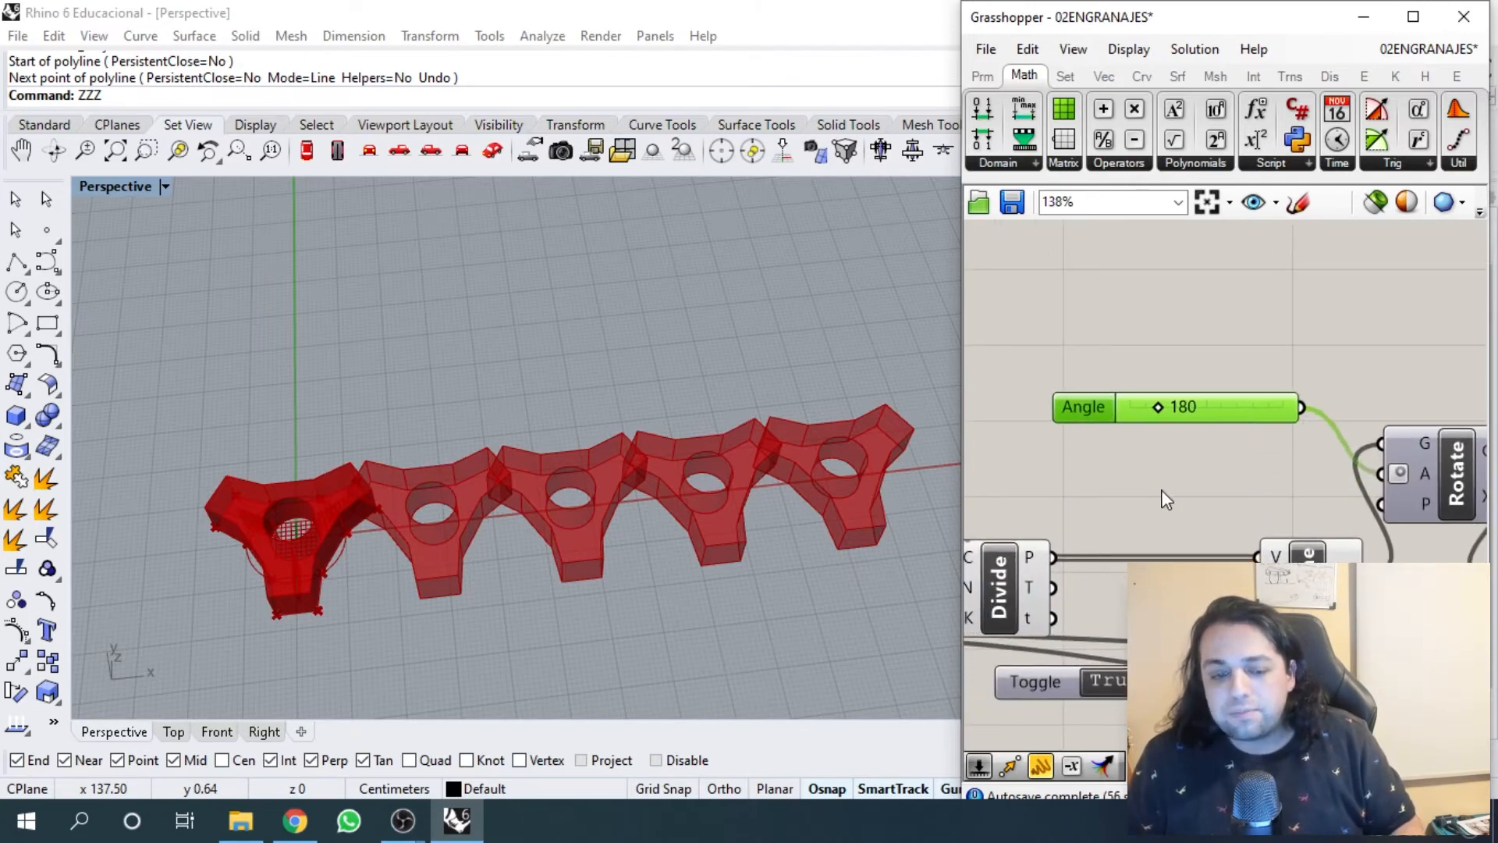
pyautogui.doubleClick(1185, 469)
pyautogui.write('DIVISIO')
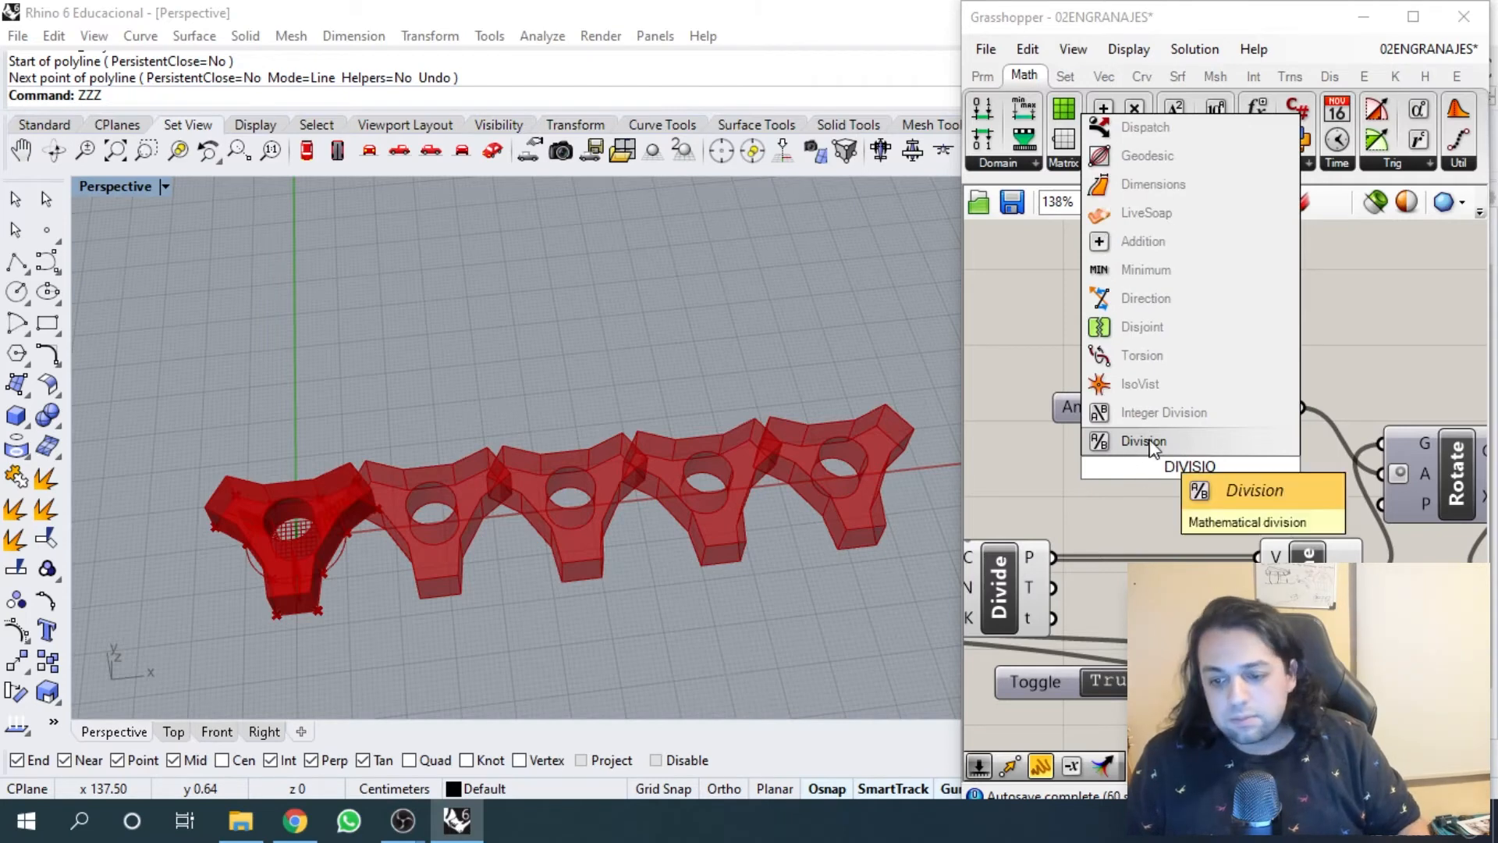
pyautogui.click(1233, 442)
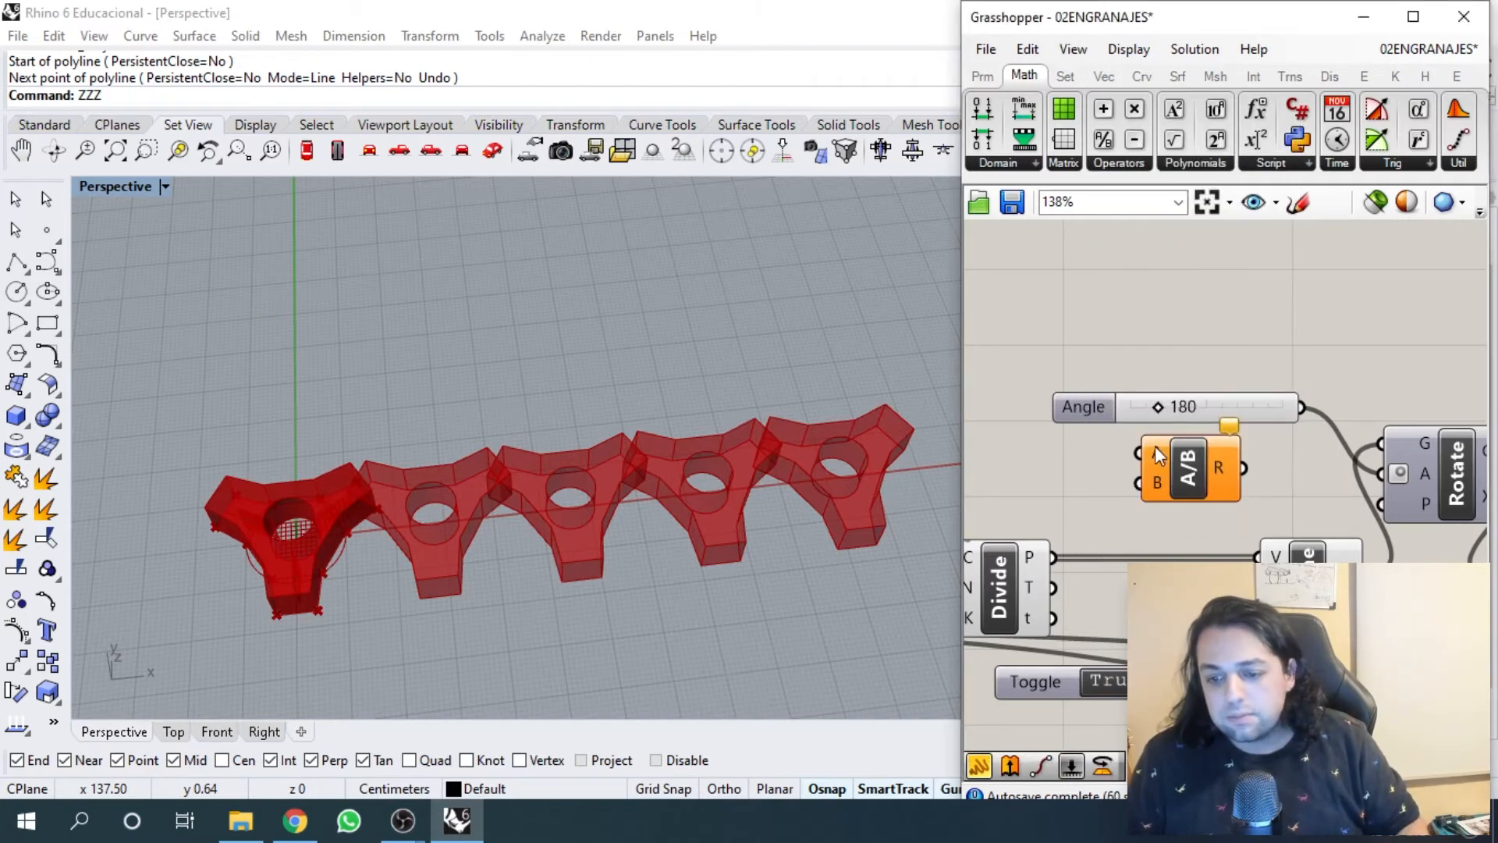
pyautogui.moveTo(1230, 476); pyautogui.dragTo(1307, 490, button='right')
# - Connect the 180 slider to Division's A input and arrange the two components ahead of Rotate
pyautogui.moveTo(1357, 424); pyautogui.dragTo(1245, 474)
pyautogui.moveTo(1256, 471); pyautogui.dragTo(1288, 438, button='right')
pyautogui.moveTo(1225, 348); pyautogui.dragTo(1153, 350)
pyautogui.scroll(-1, 1279, 442)
pyautogui.click(1323, 447)
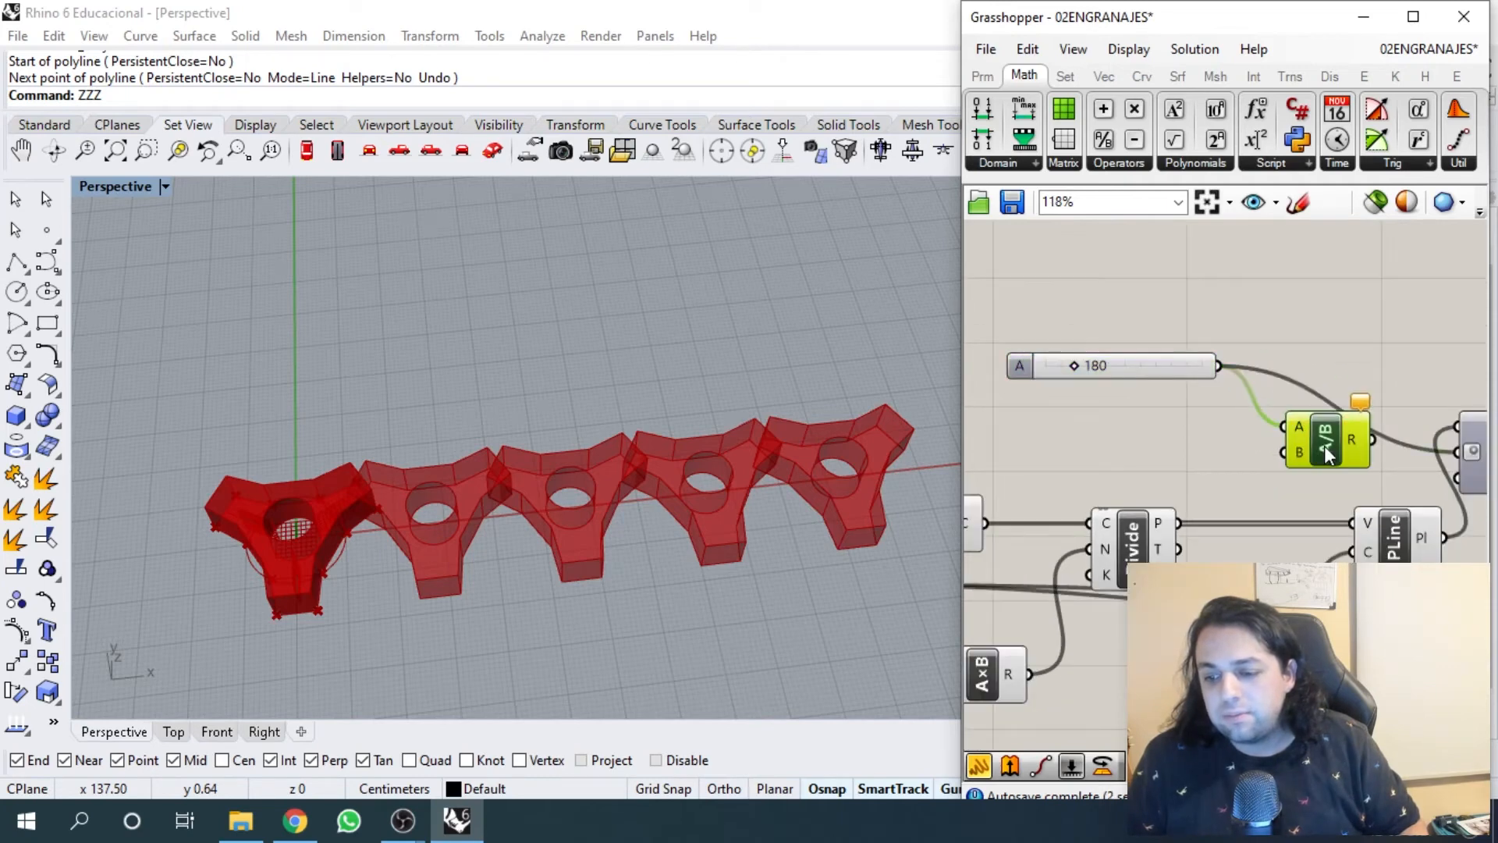
# - Connect the result of the side-count multiplication (A×B) to Division's B input
pyautogui.scroll(-3, 1201, 443)
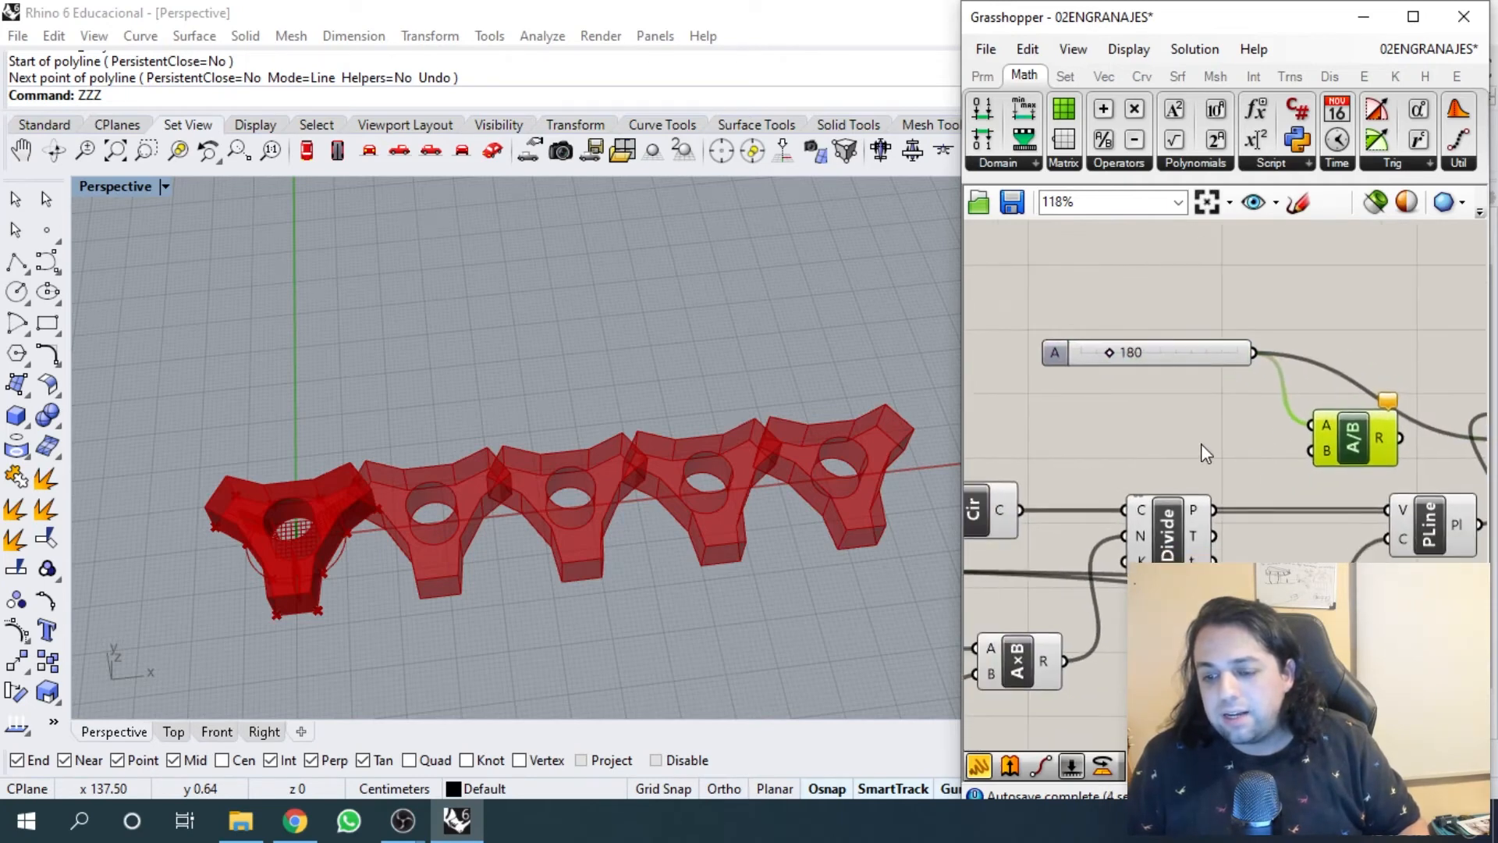
pyautogui.moveTo(1255, 425); pyautogui.dragTo(1335, 394, button='right')
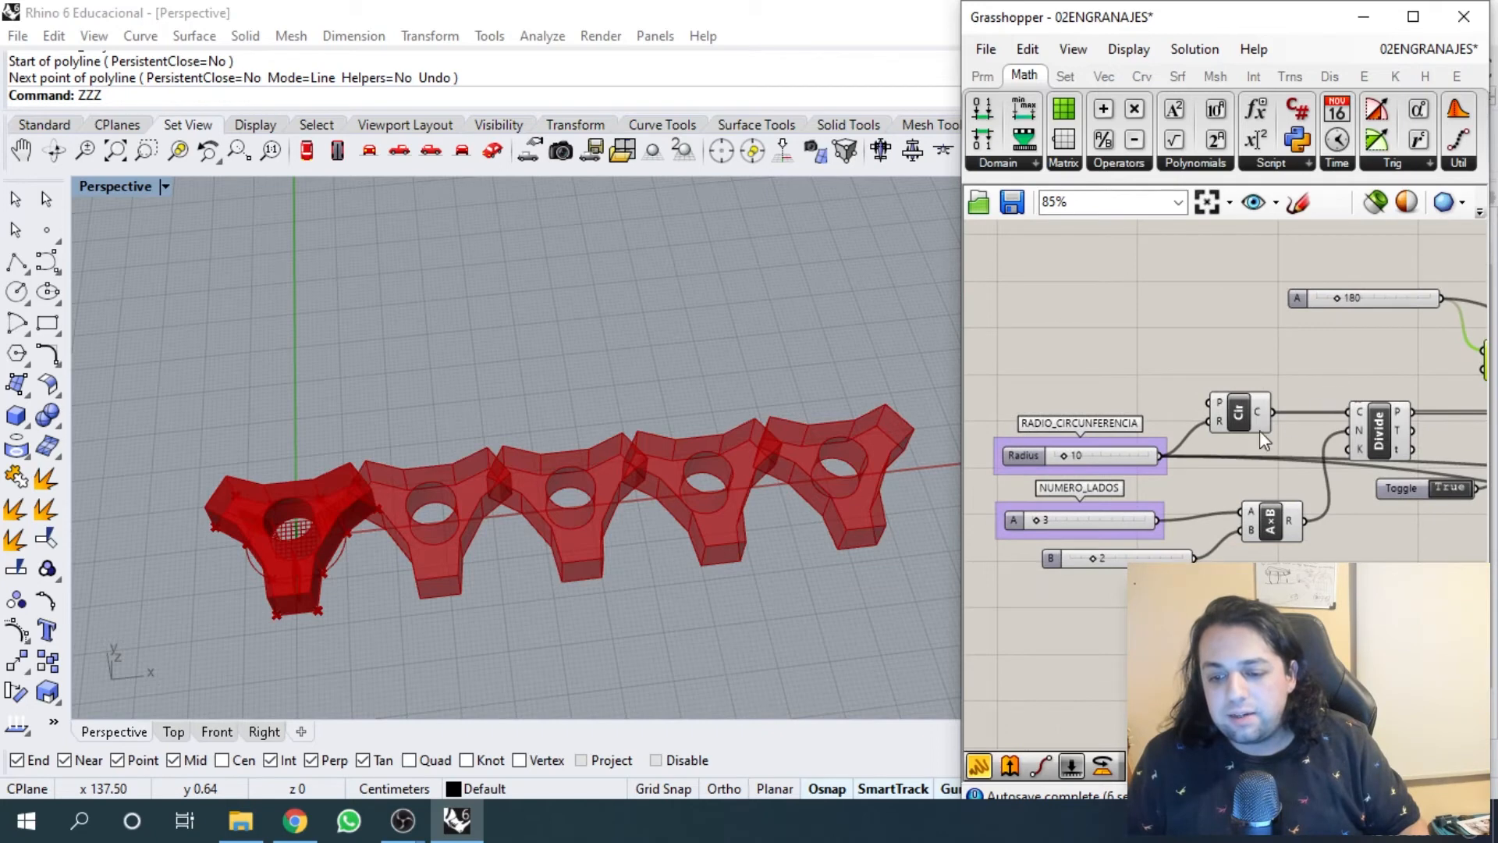
pyautogui.moveTo(1183, 506); pyautogui.dragTo(1113, 533, button='right')
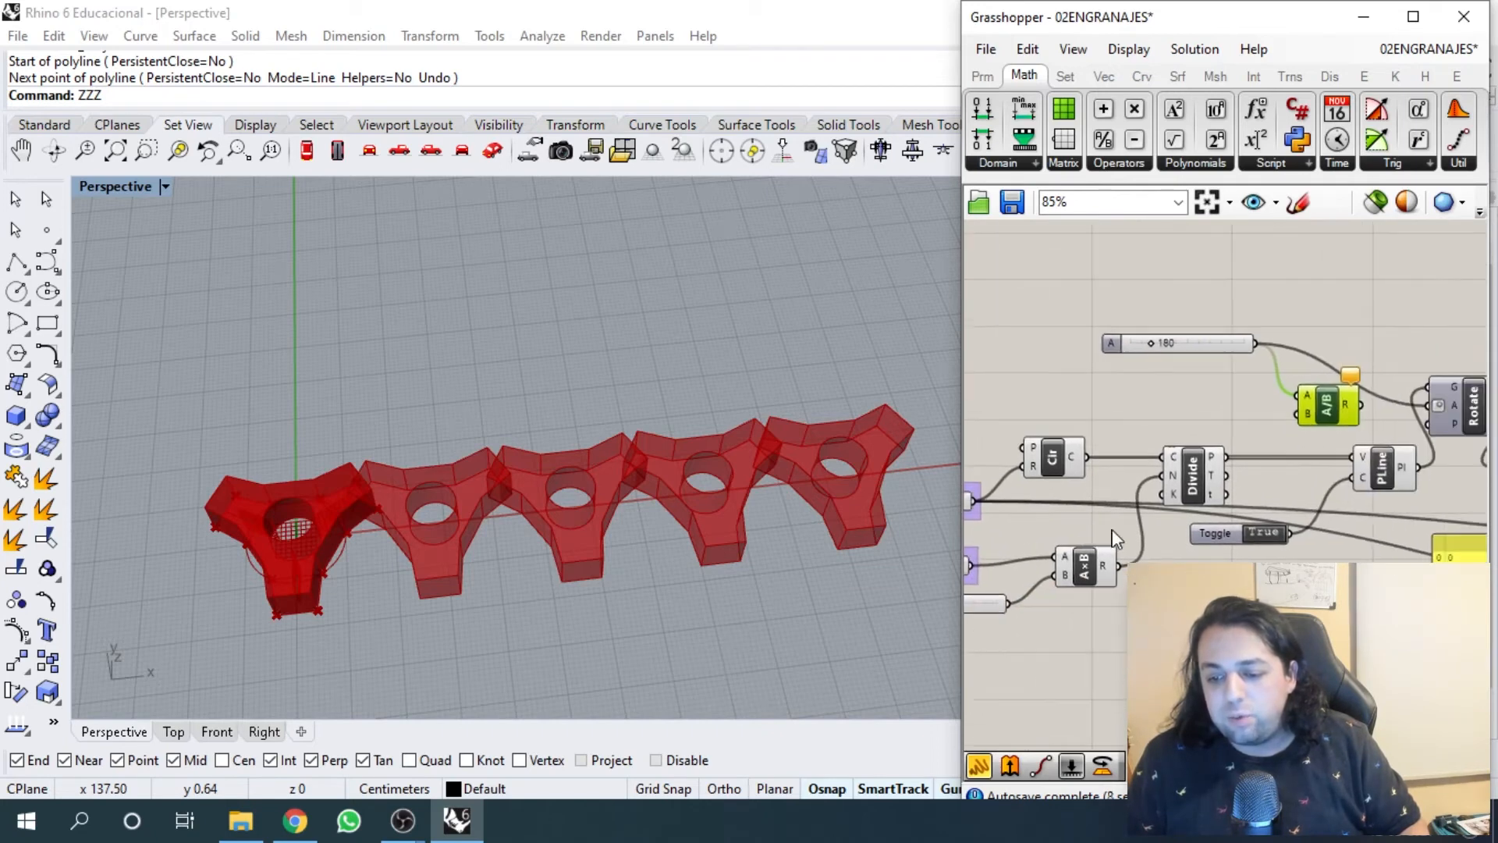
pyautogui.moveTo(1117, 564); pyautogui.dragTo(1309, 420)
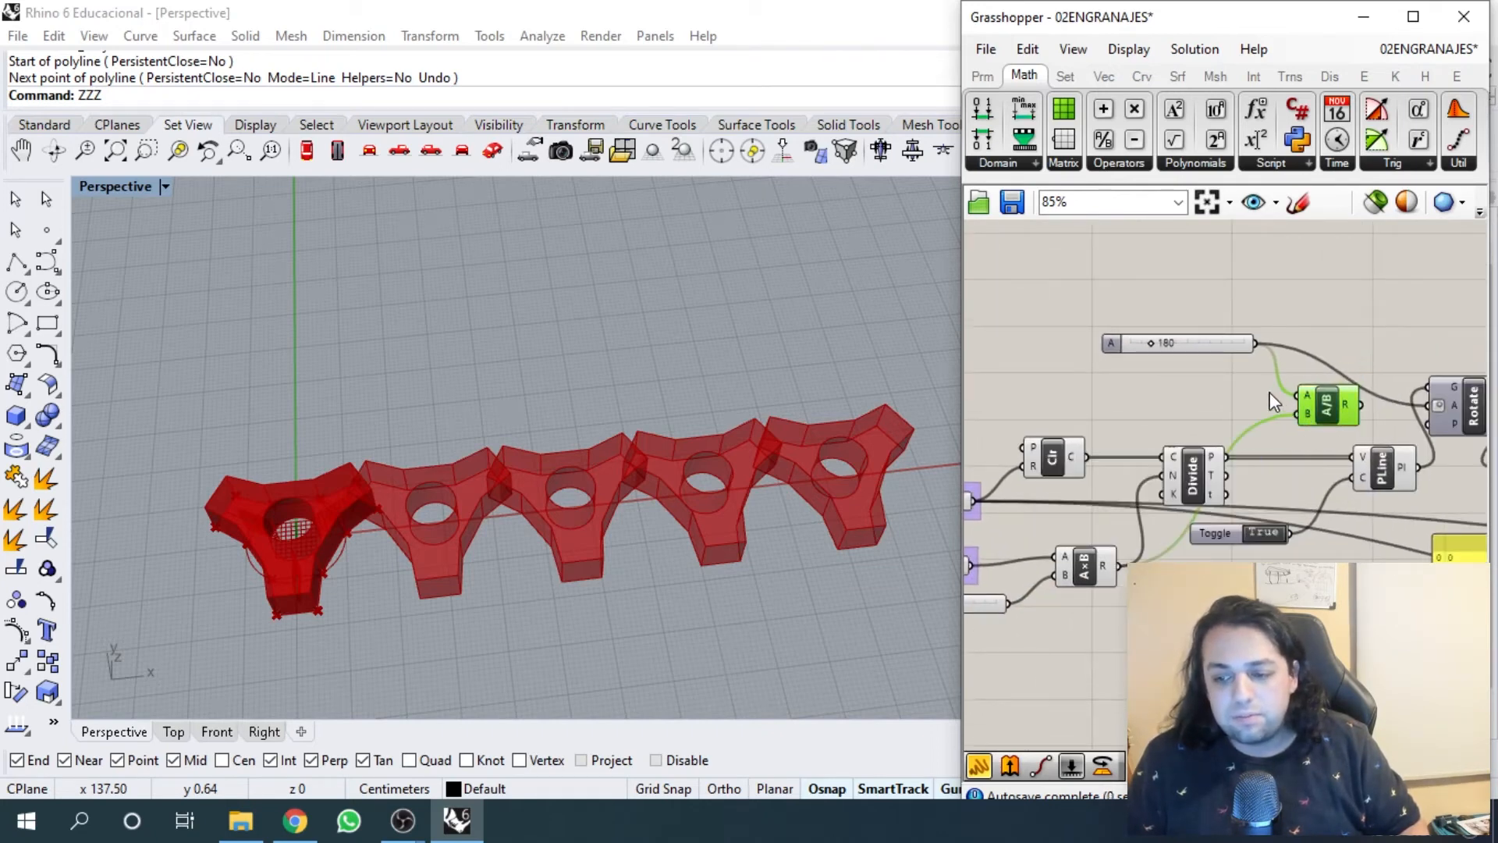
# - Replace the slider feeding Rotate's angle input with the Division result and inspect the gears from another angle
pyautogui.moveTo(1364, 408); pyautogui.dragTo(1237, 429, button='right')
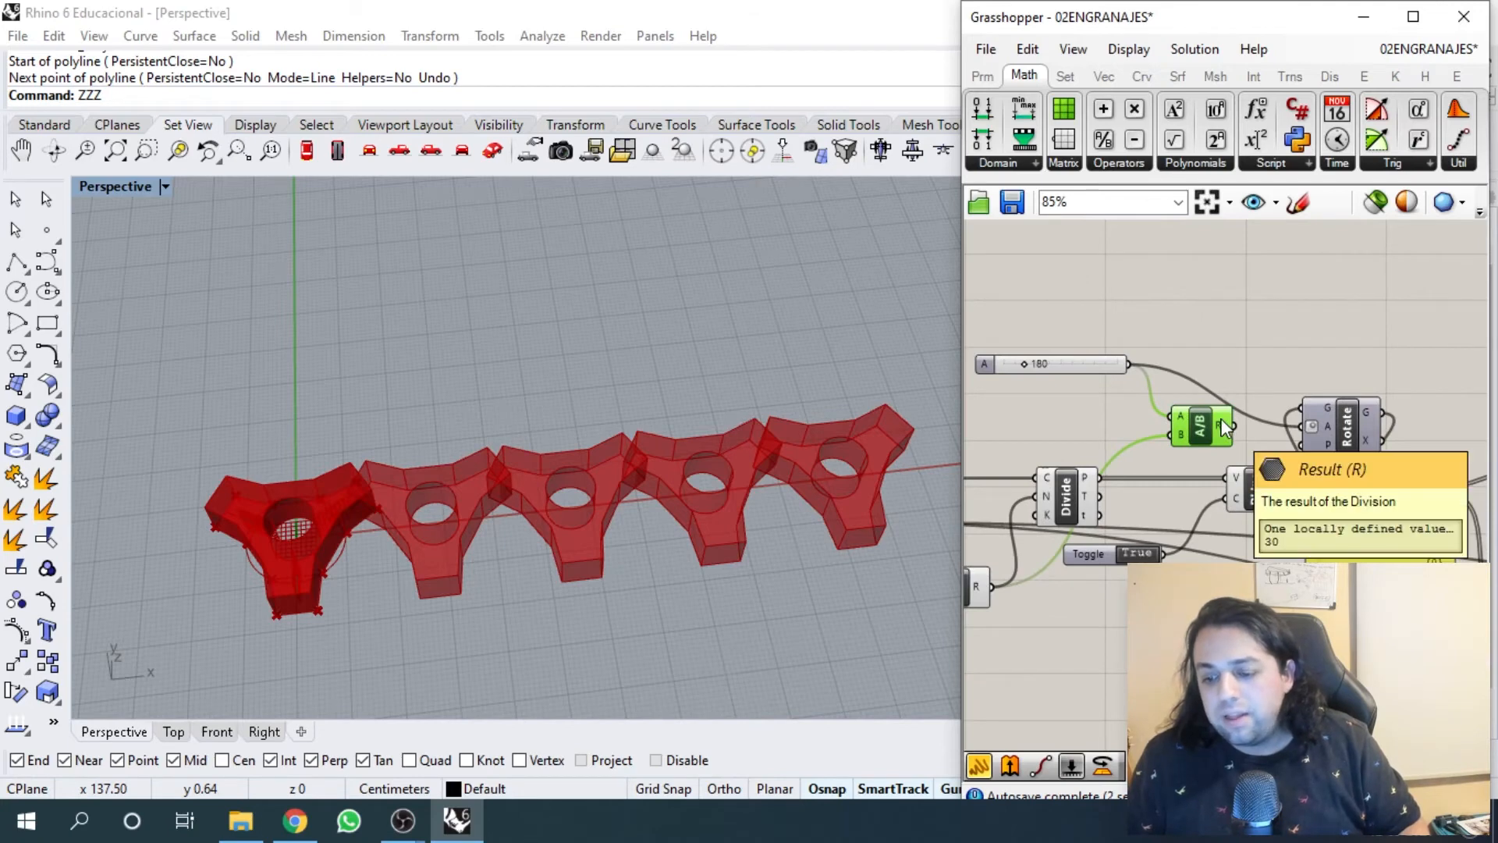
pyautogui.moveTo(1171, 369); pyautogui.dragTo(1160, 377, button='right')
pyautogui.scroll(2, 1171, 406)
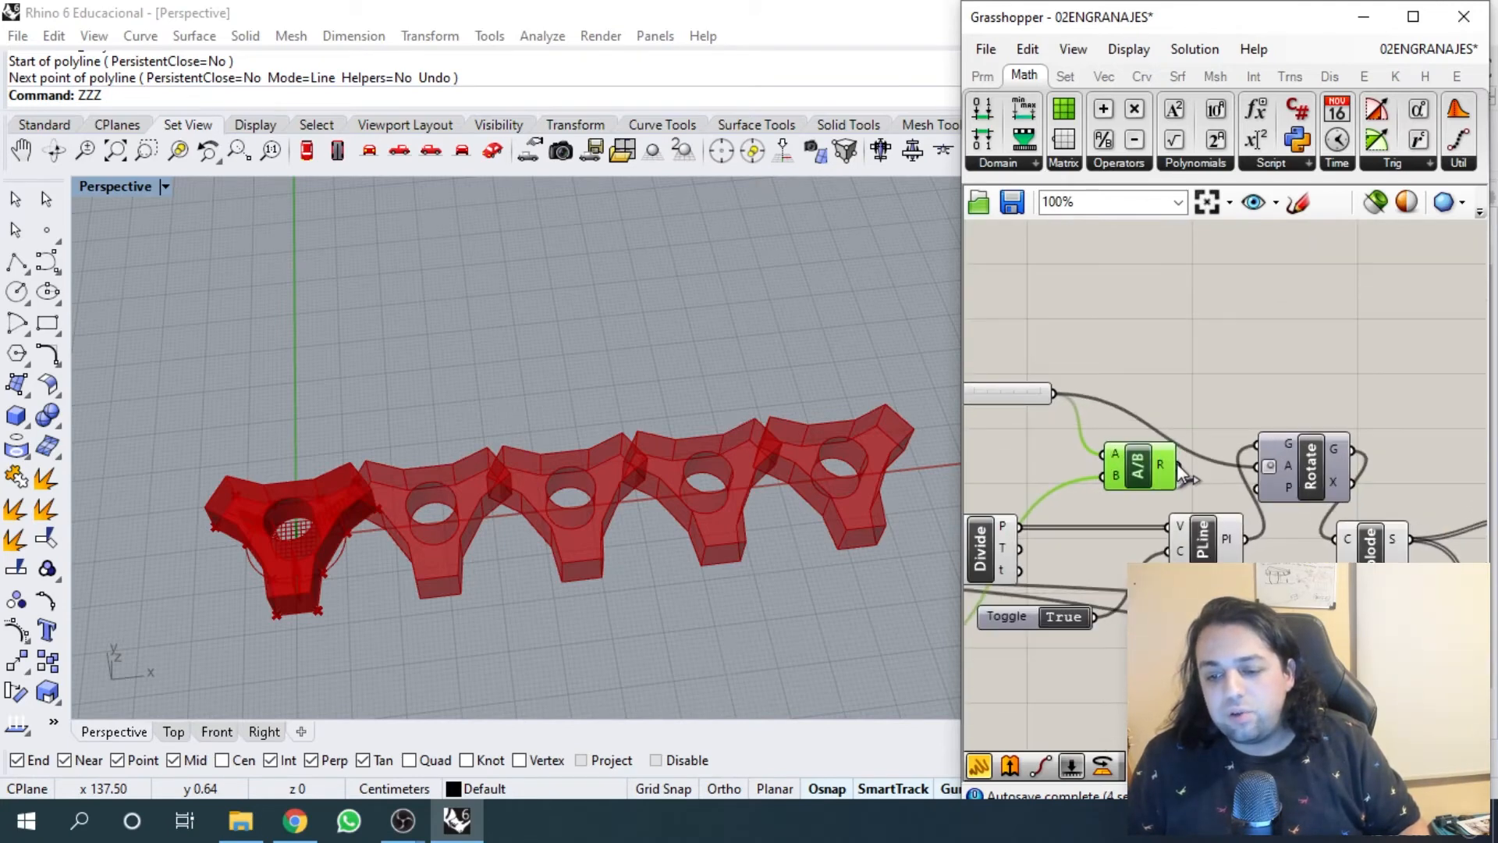
pyautogui.moveTo(1179, 468); pyautogui.dragTo(1256, 466)
pyautogui.moveTo(461, 494); pyautogui.dragTo(572, 468, button='right')
pyautogui.scroll(-1, 1146, 468)
pyautogui.moveTo(1145, 471); pyautogui.dragTo(1199, 437, button='right')
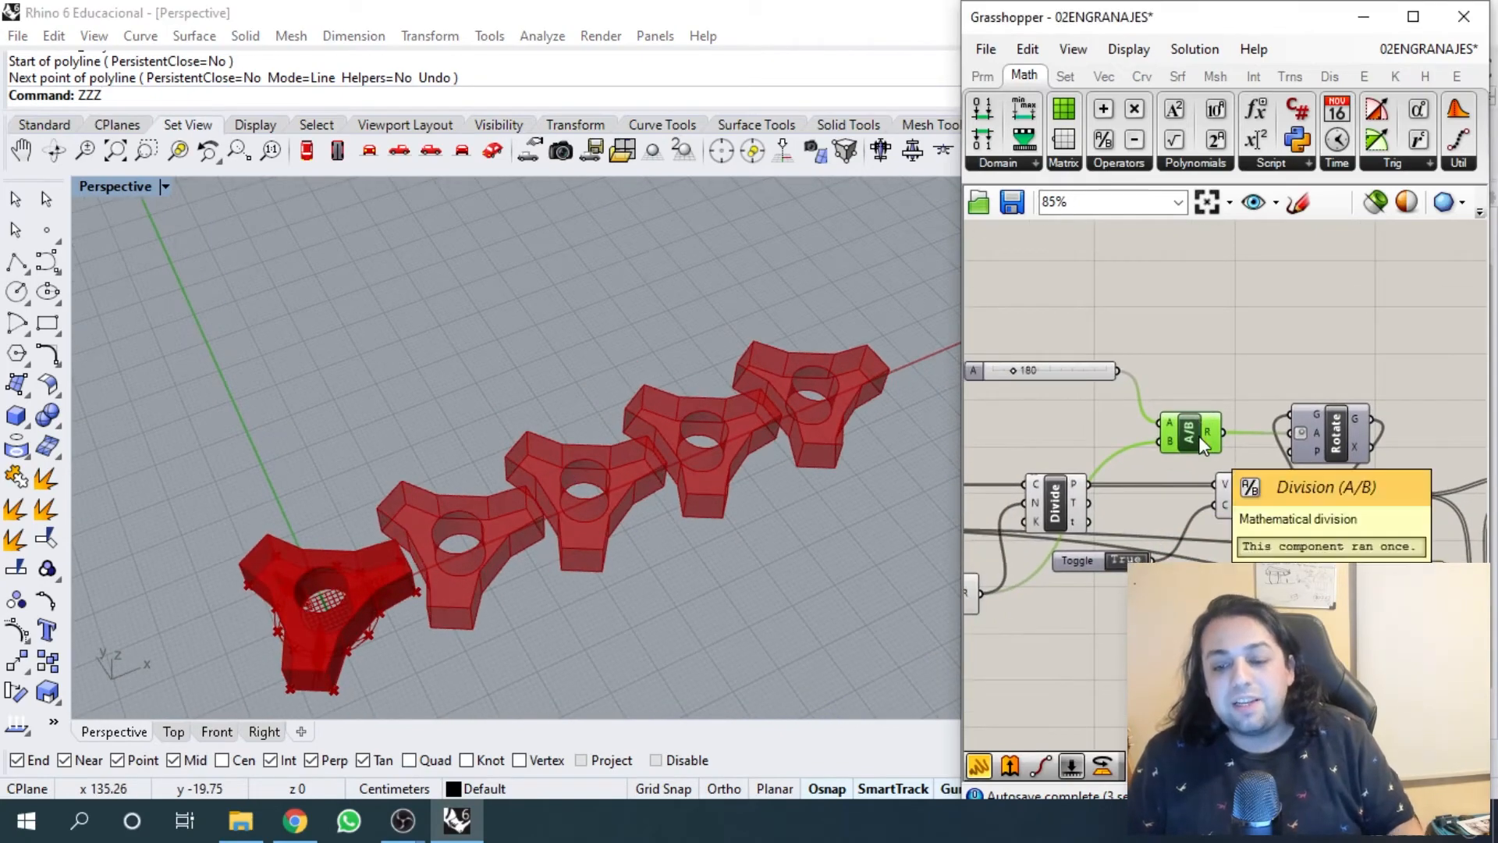
# - Line up the 180 slider with Division's A input and review the wiring from the side-count multiplication to Rotate
pyautogui.moveTo(1090, 379); pyautogui.dragTo(1091, 433)
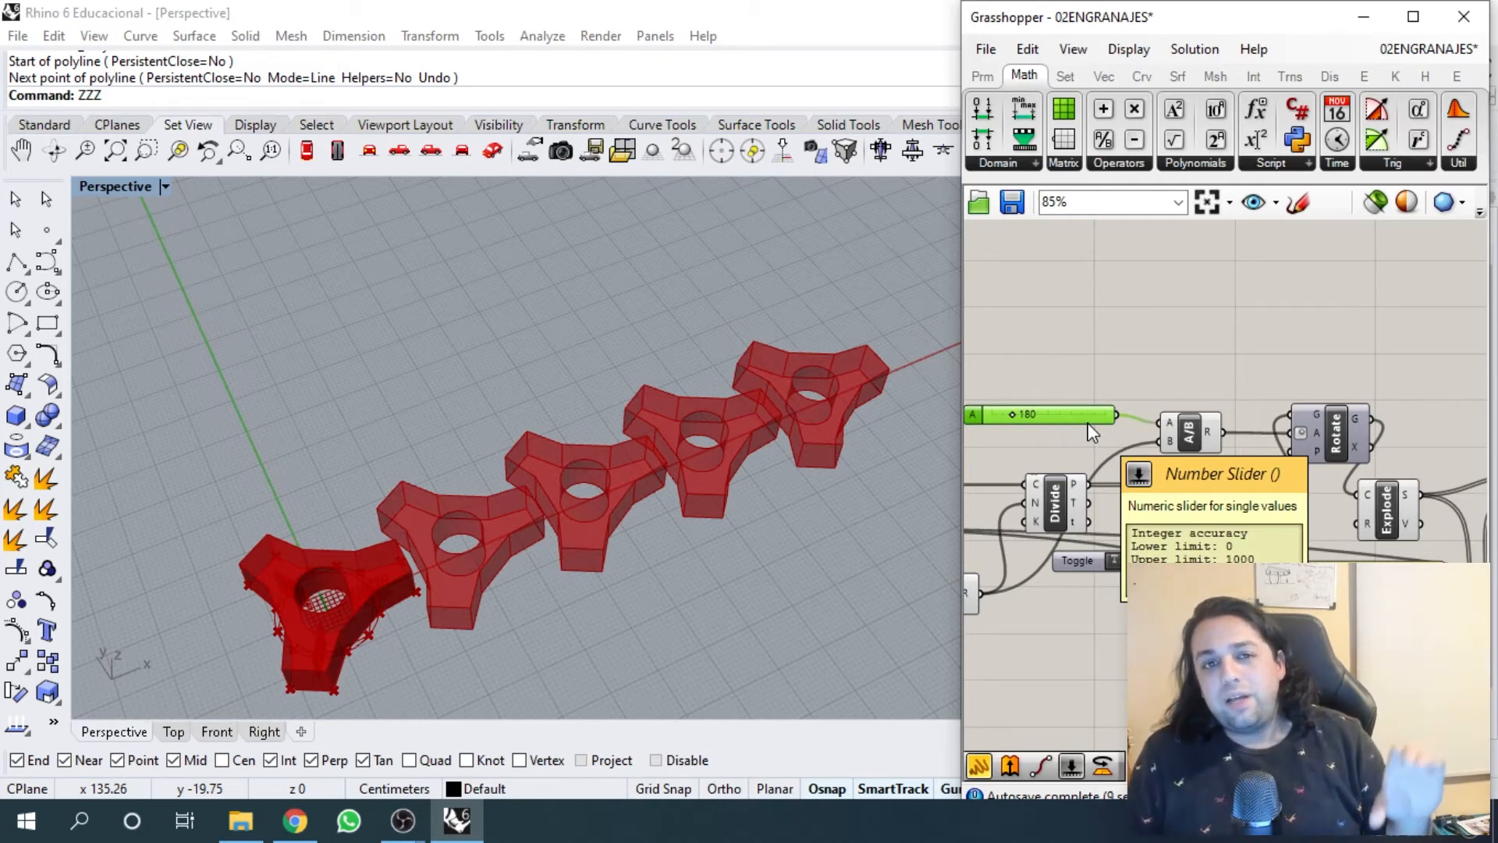
pyautogui.scroll(-2, 1088, 426)
pyautogui.moveTo(1044, 485); pyautogui.dragTo(1230, 474, button='right')
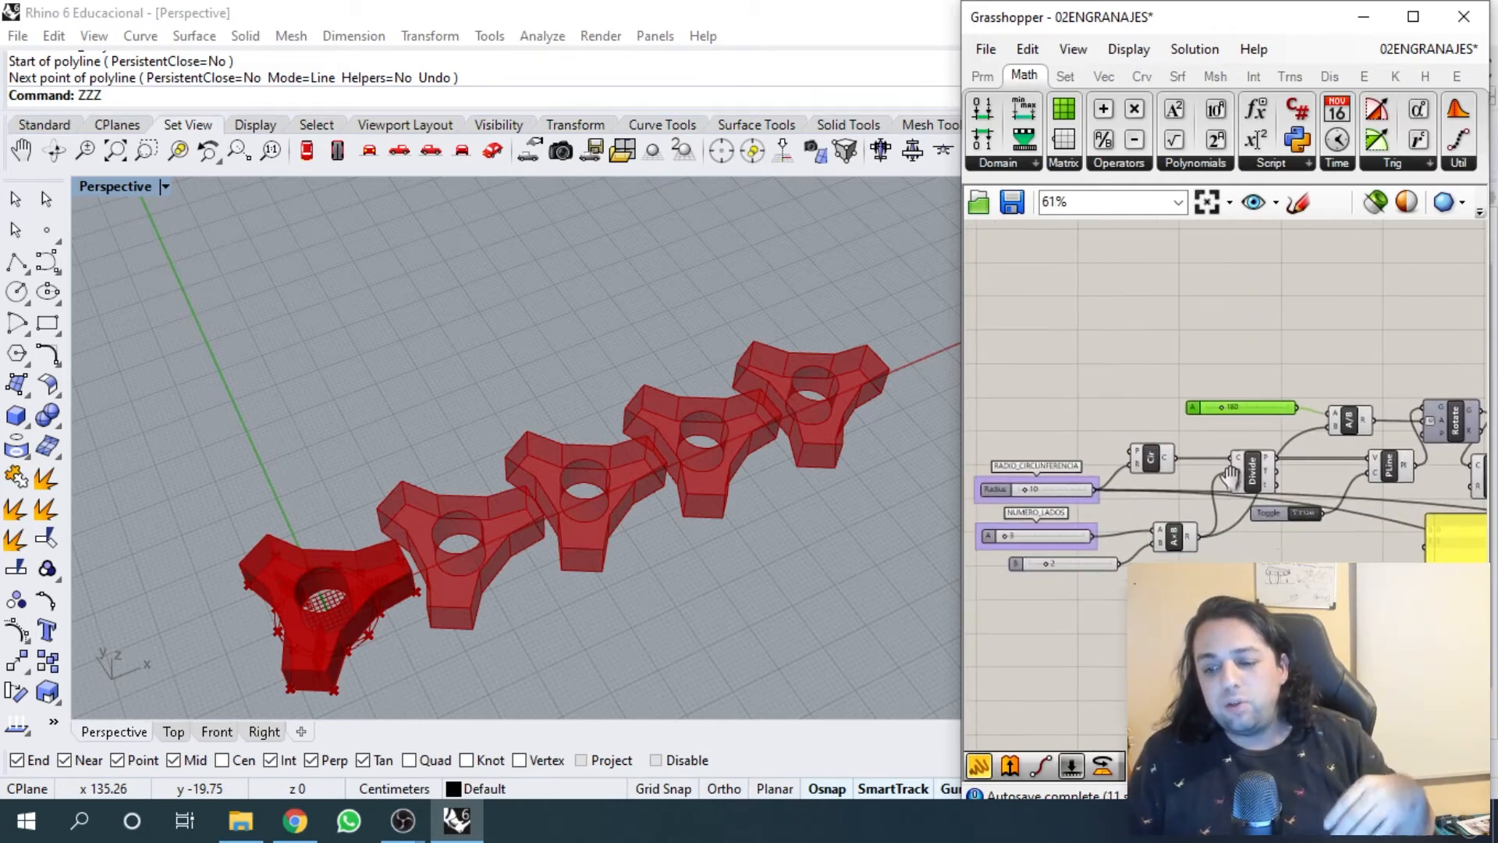
pyautogui.scroll(3, 1375, 387)
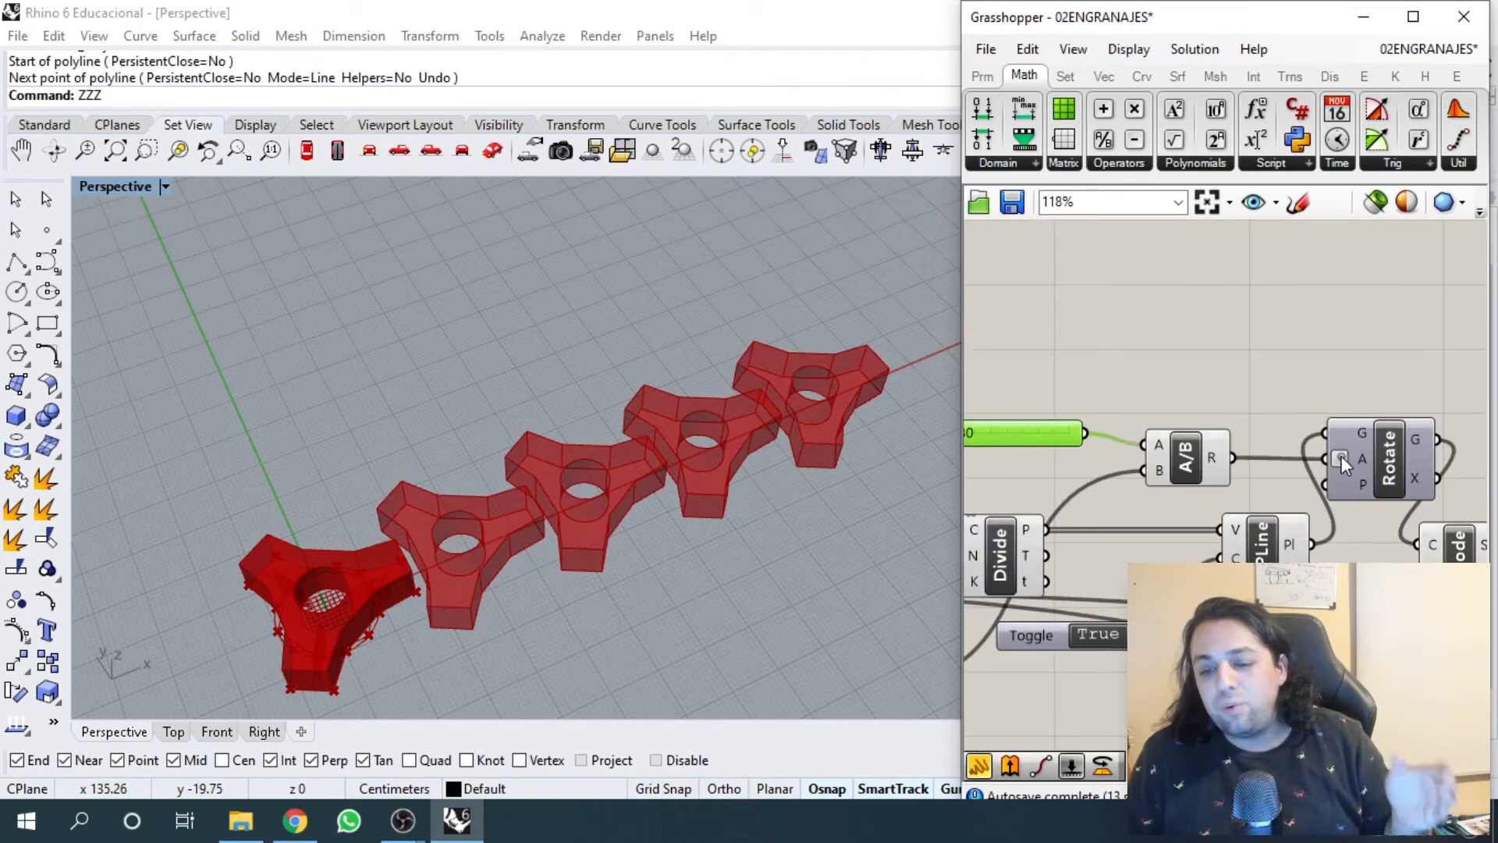
# - Try 11 and then 4 sides on the NUMERO_LADOS slider and inspect how the gear teeth meet
pyautogui.scroll(-4, 1147, 478)
pyautogui.moveTo(1144, 479); pyautogui.dragTo(1365, 417, button='right')
pyautogui.scroll(3, 1030, 516)
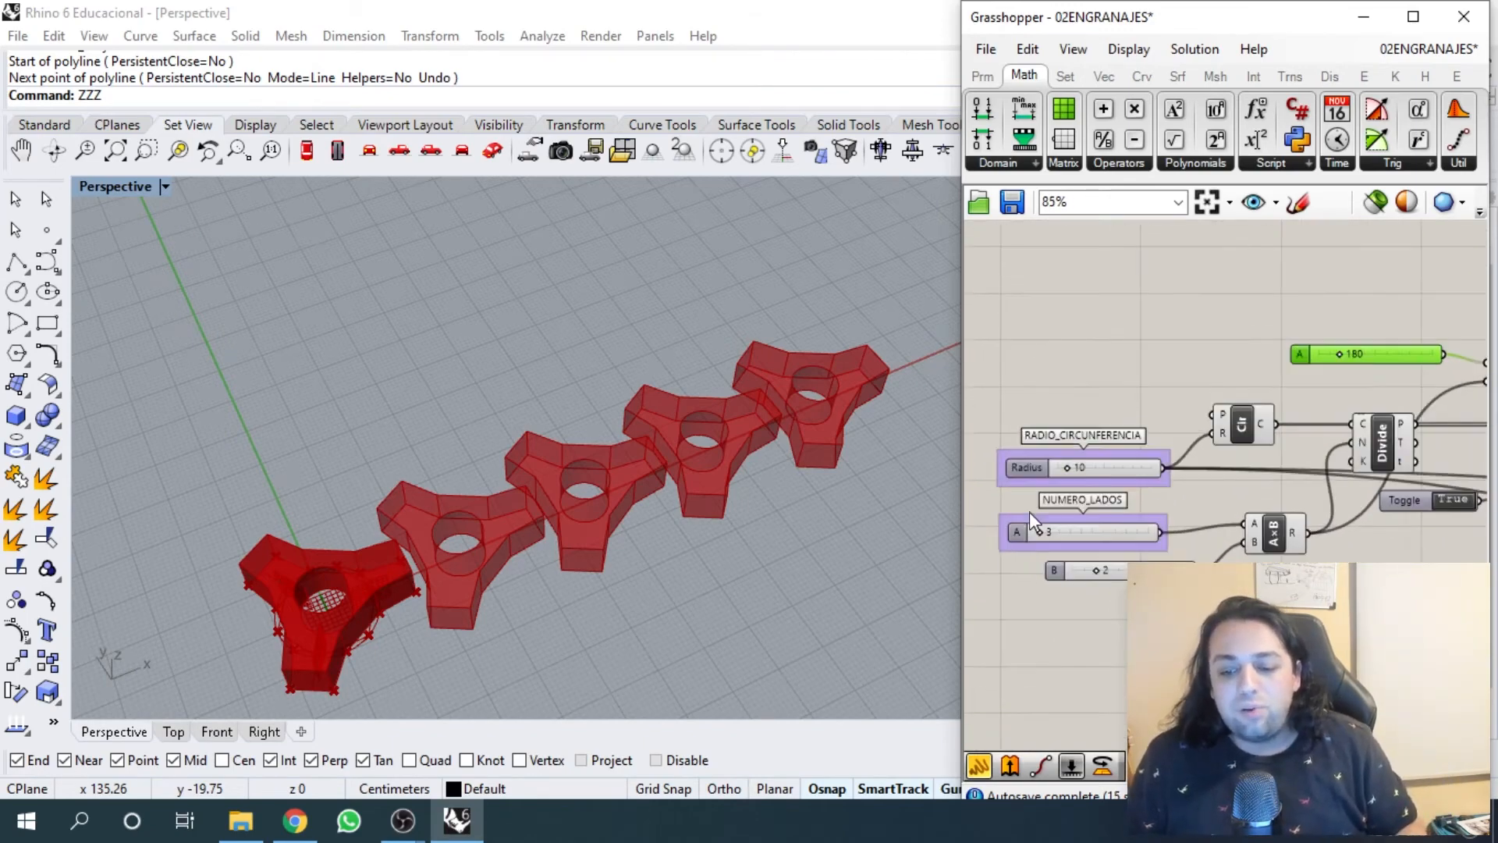
pyautogui.scroll(3, 1029, 538)
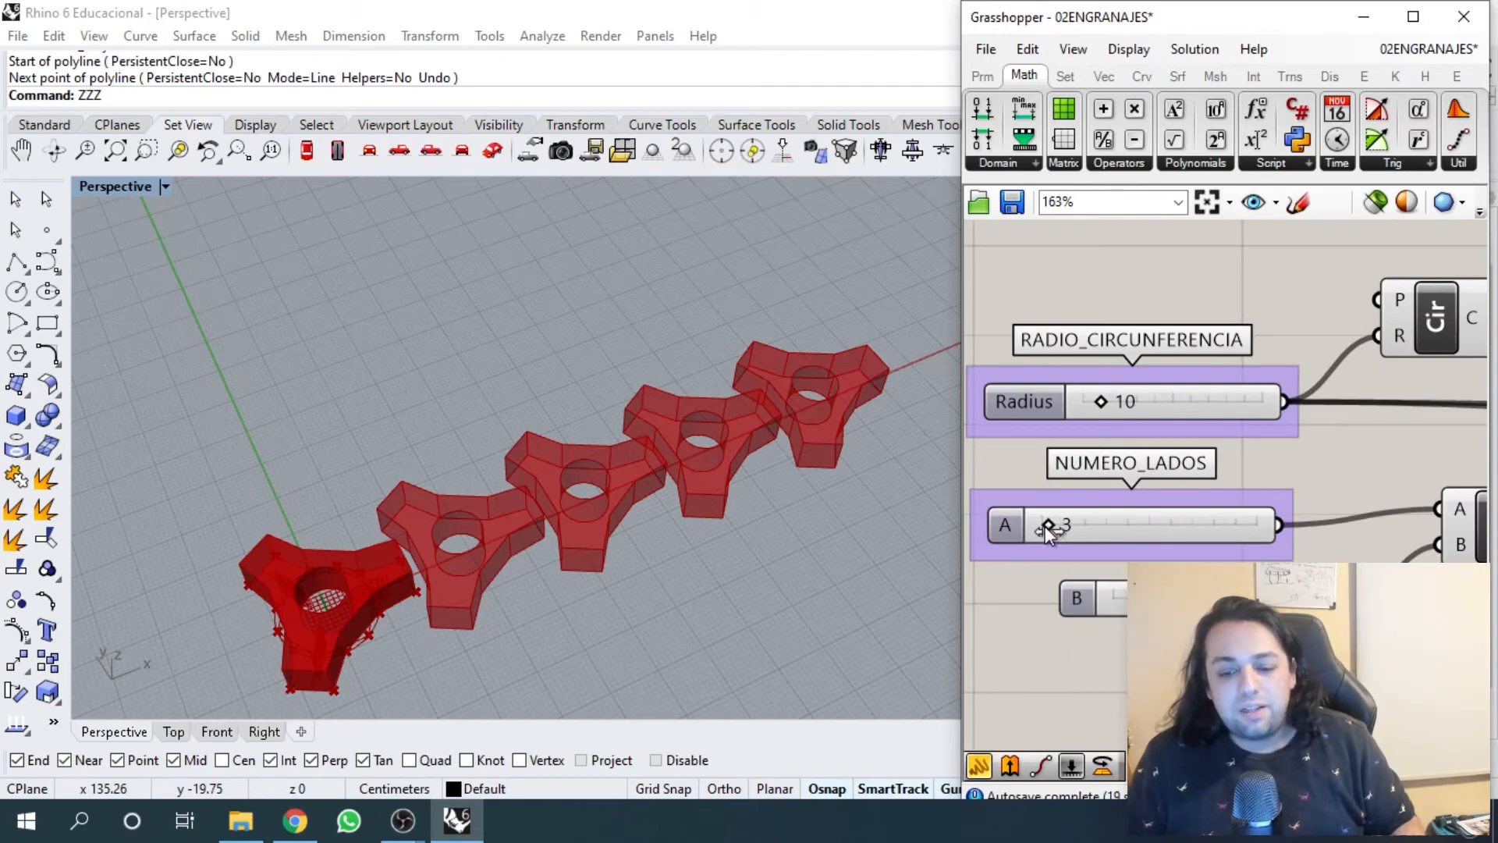
pyautogui.moveTo(1045, 526); pyautogui.dragTo(1061, 522)
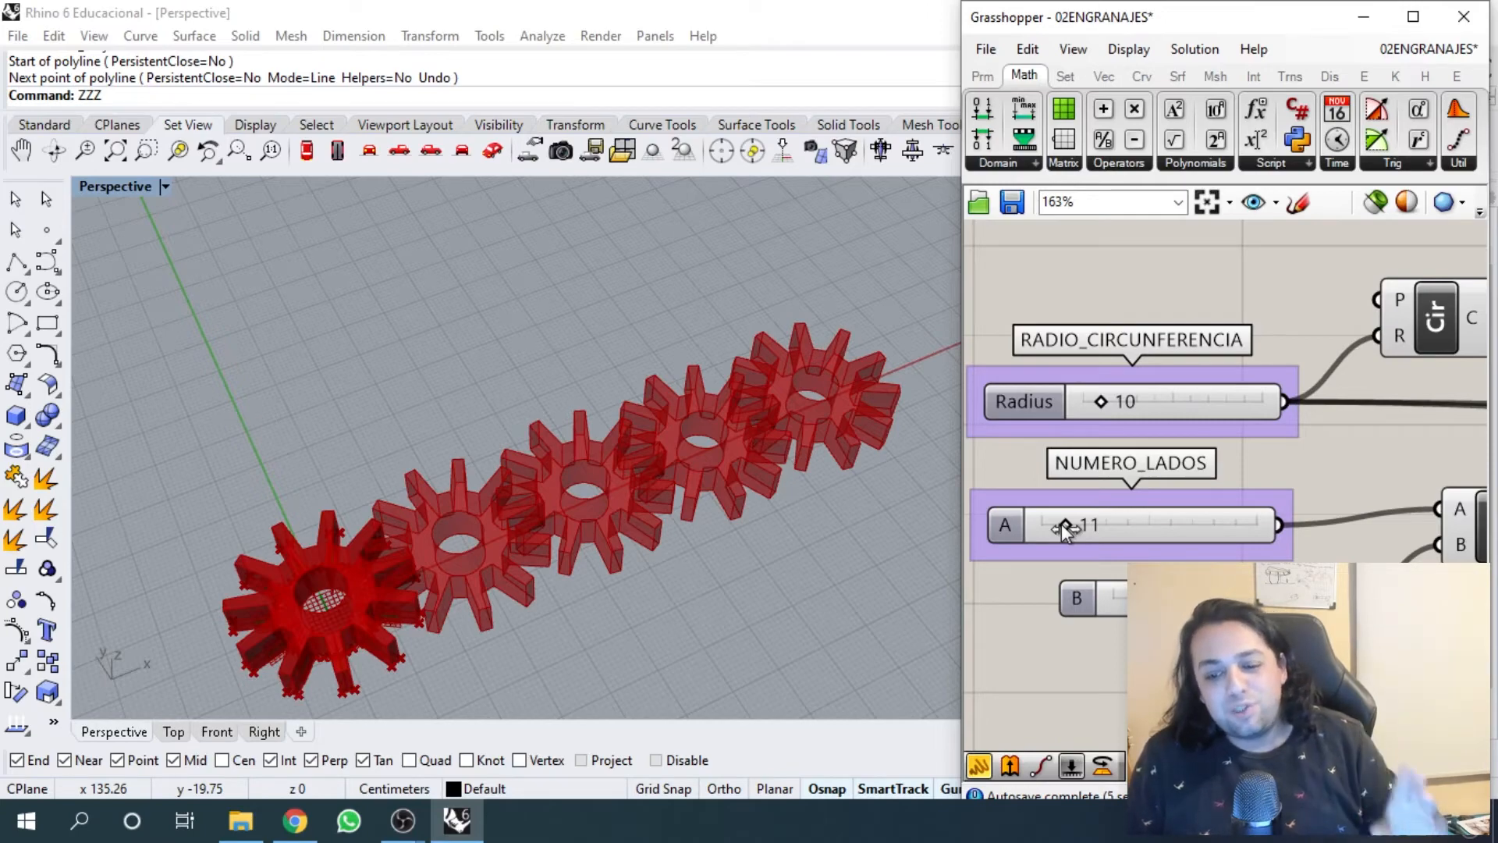
pyautogui.moveTo(1061, 522); pyautogui.dragTo(1046, 532)
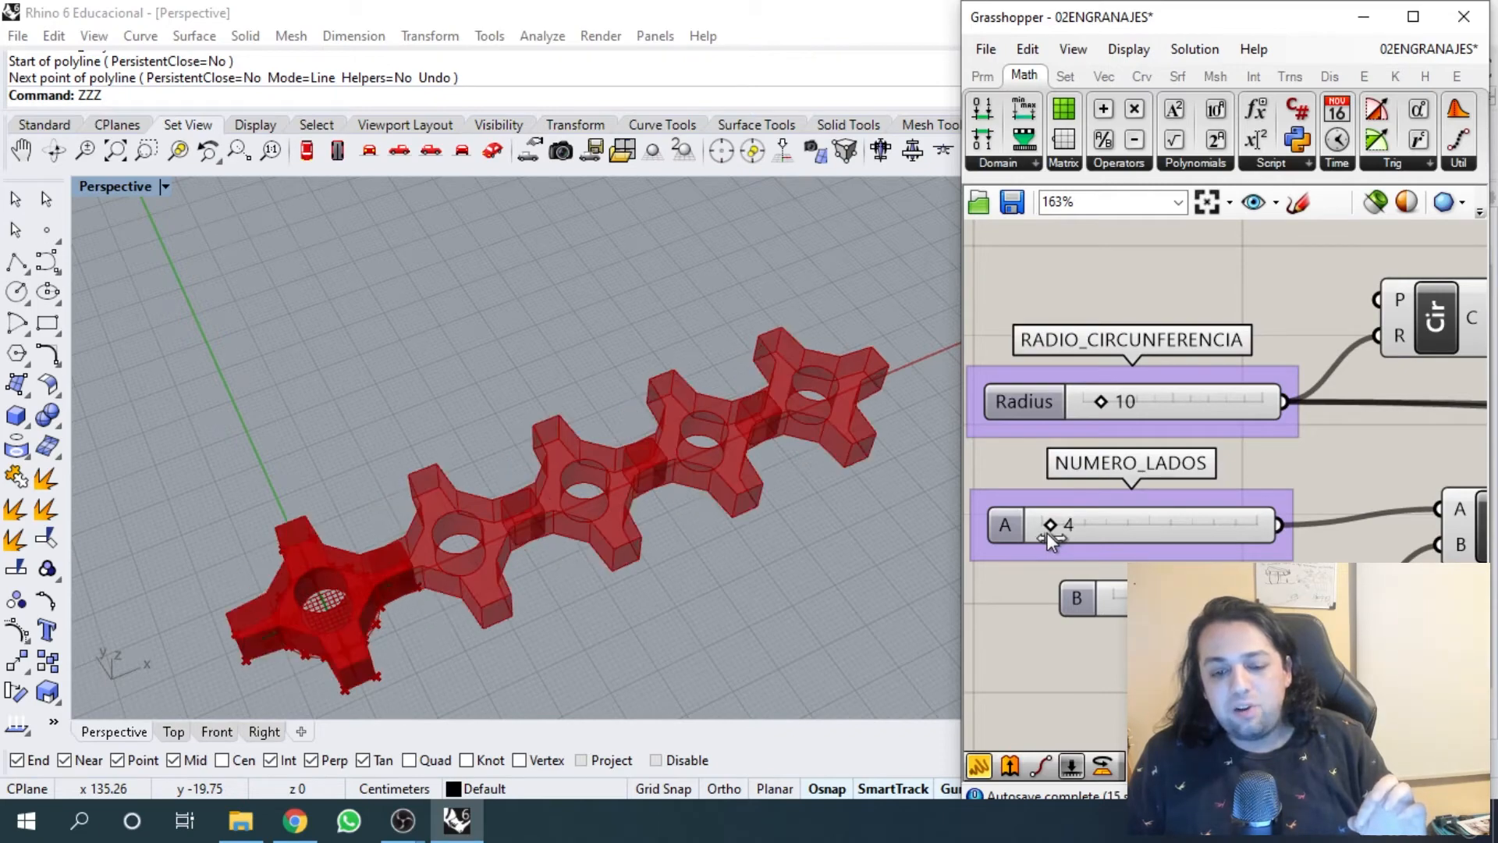
pyautogui.moveTo(1046, 532); pyautogui.dragTo(1045, 539)
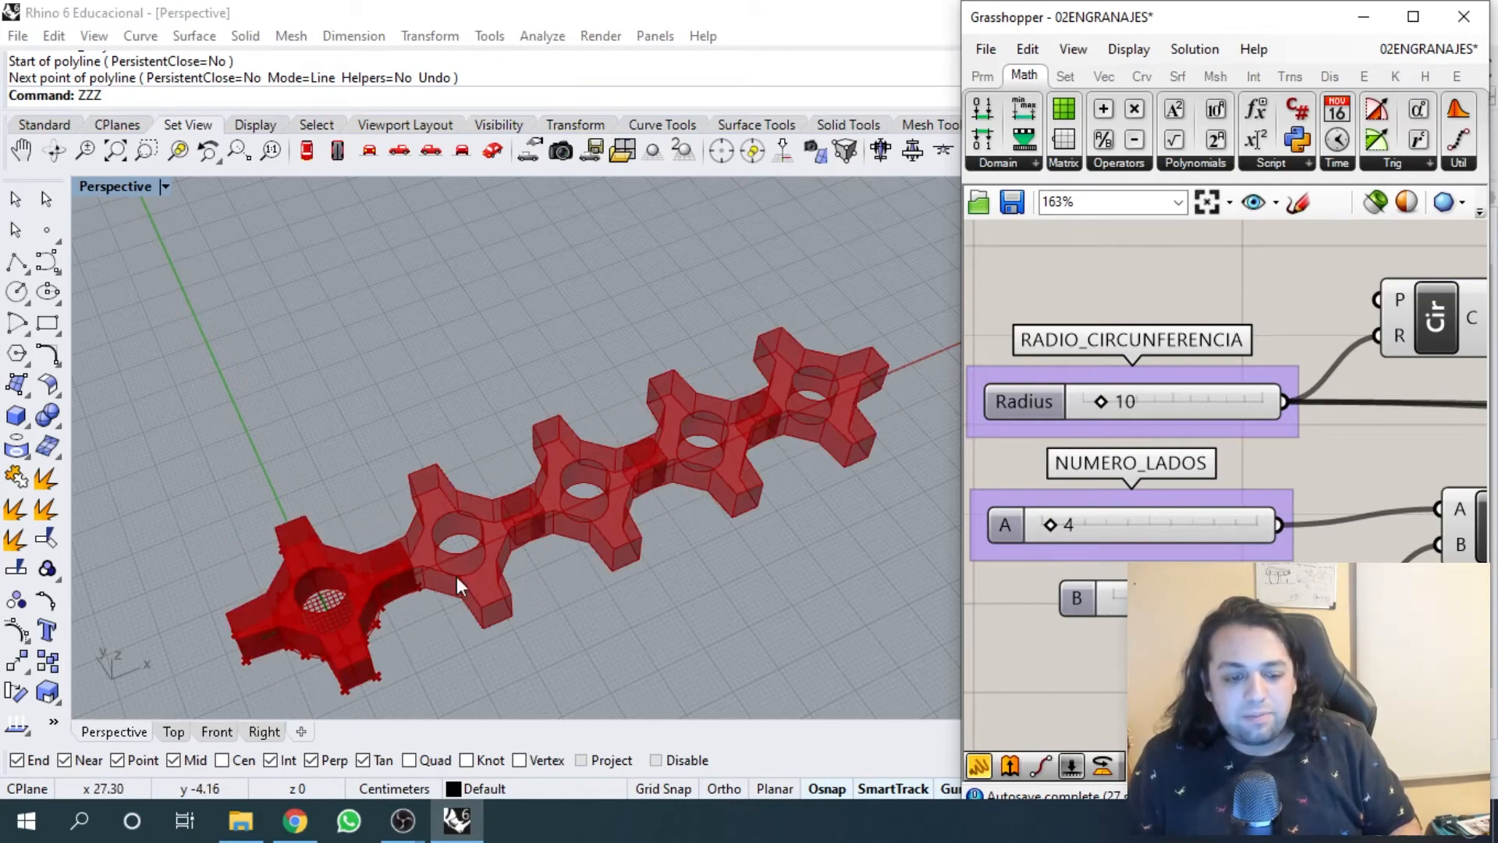
pyautogui.scroll(2, 341, 625)
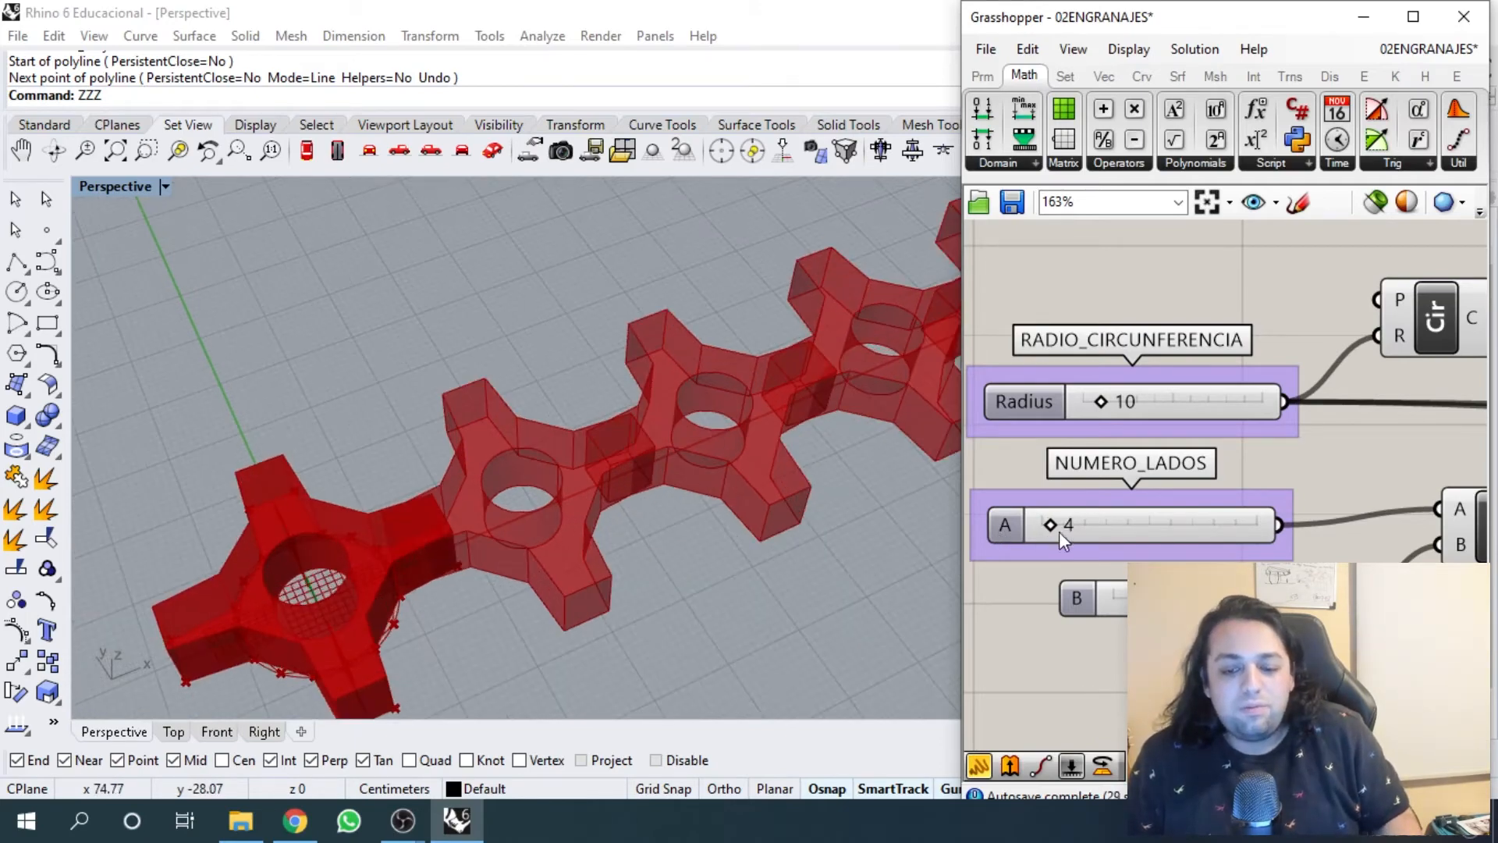
pyautogui.moveTo(1059, 531); pyautogui.dragTo(1055, 531)
# - Add a Modulus component and place it in the free space above the RADIO_CIRCUNFERENCIA slider
pyautogui.scroll(-4, 1076, 479)
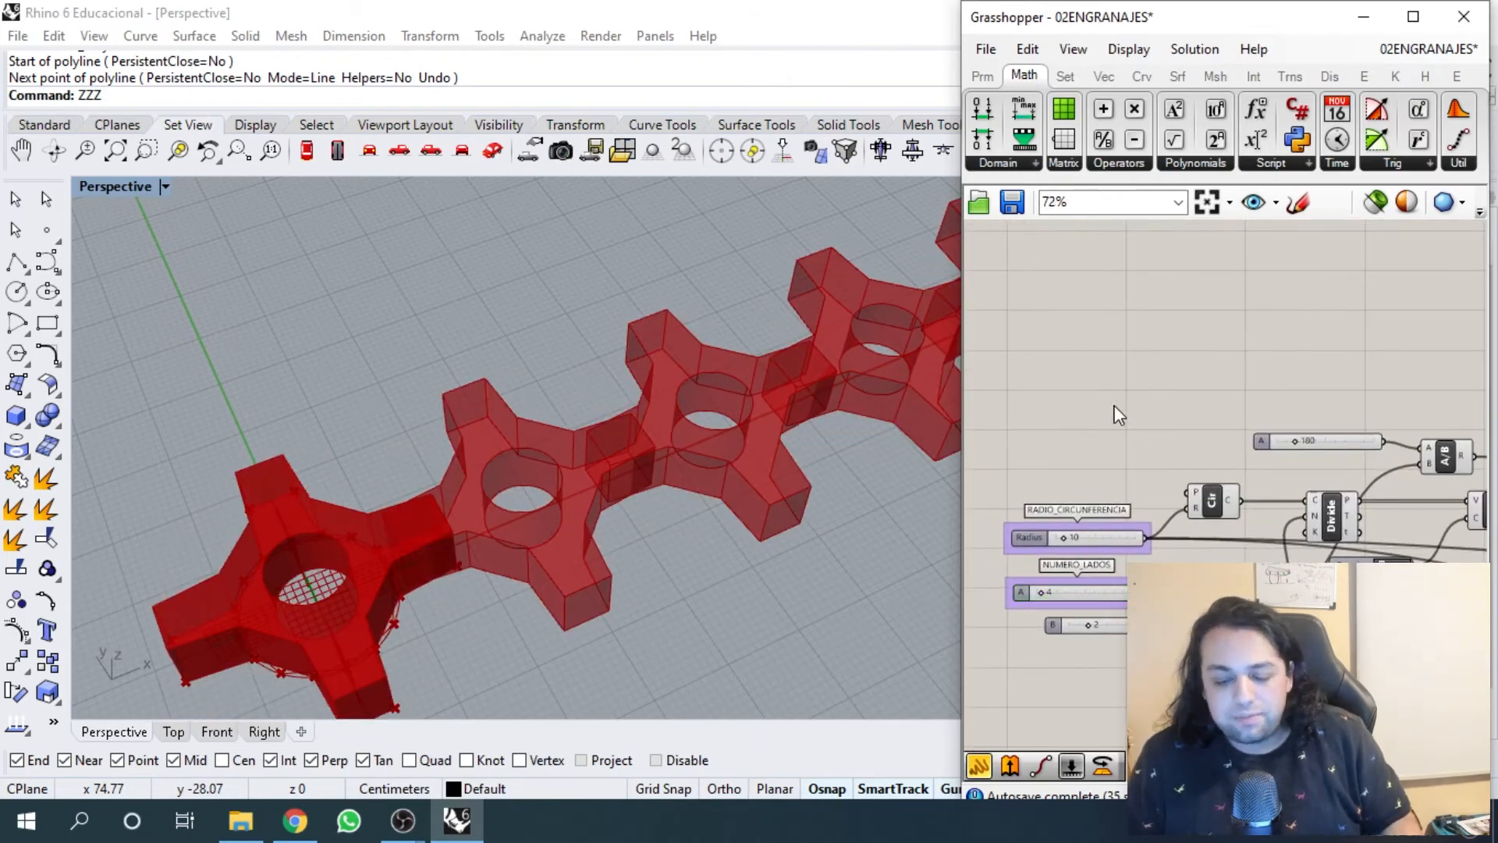
pyautogui.doubleClick(1118, 415)
pyautogui.write('MOD')
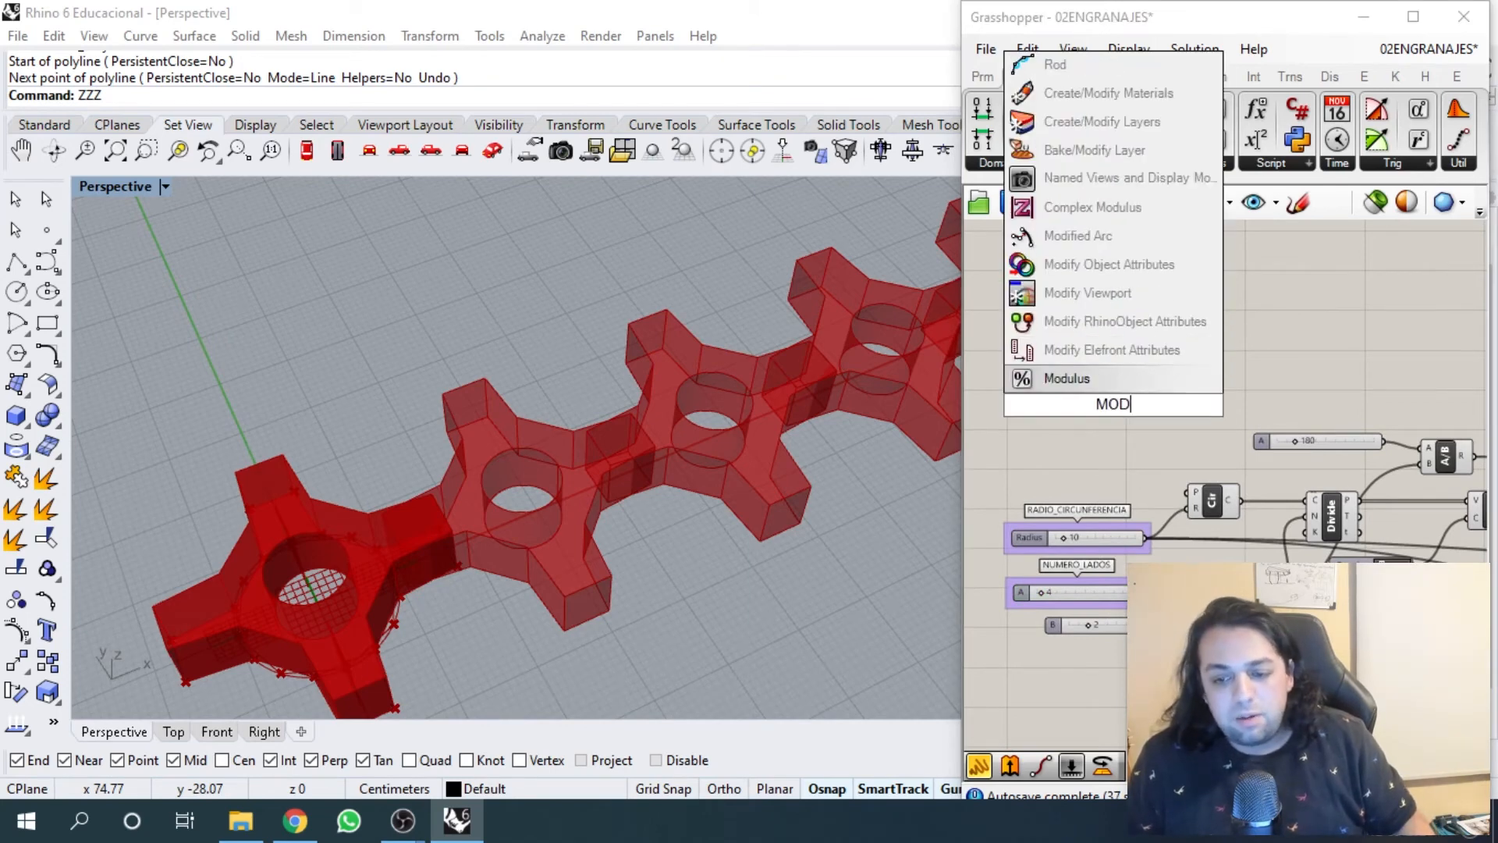
pyautogui.click(1103, 378)
pyautogui.scroll(2, 1124, 394)
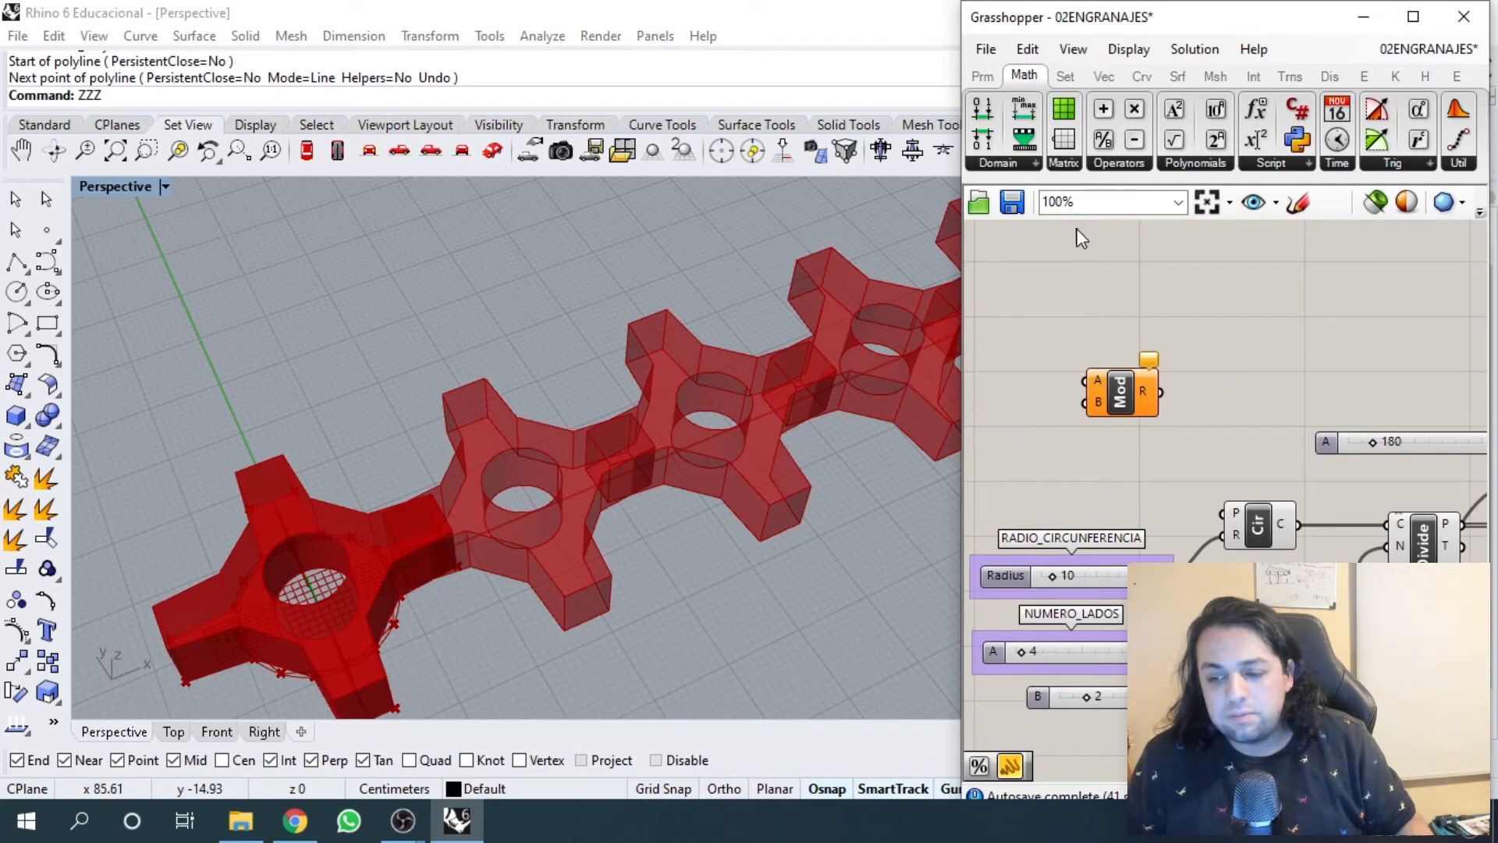
pyautogui.moveTo(1128, 384); pyautogui.dragTo(1164, 382)
pyautogui.scroll(-1, 1102, 437)
pyautogui.moveTo(1114, 431); pyautogui.dragTo(1120, 357, button='right')
pyautogui.scroll(1, 1101, 428)
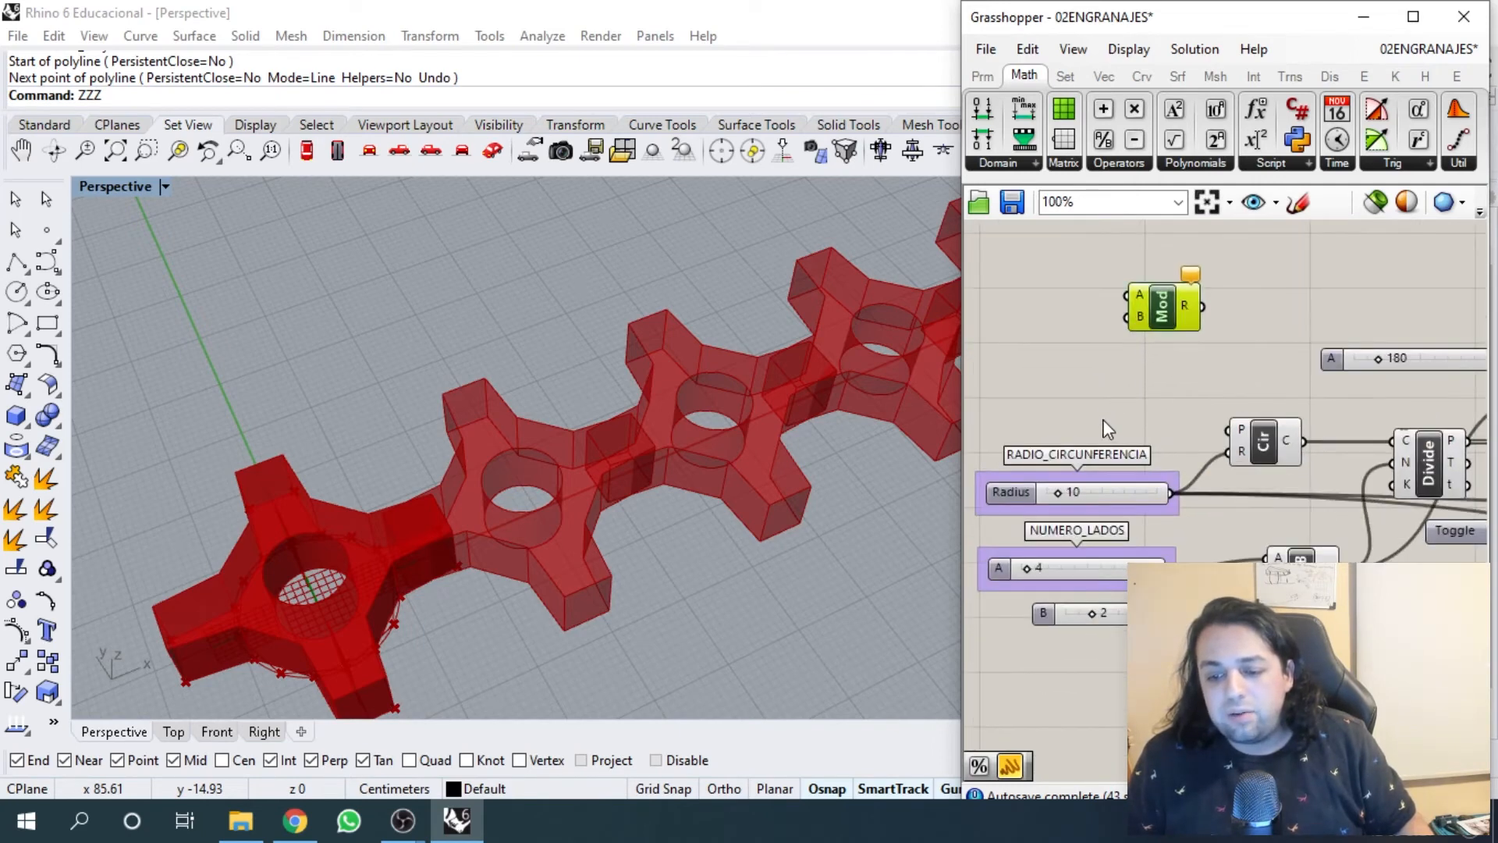
# - Connect the NUMERO_LADOS slider to Modulus's A input and the slider with value 2 to its B input
pyautogui.moveTo(1108, 427); pyautogui.dragTo(1080, 402, button='right')
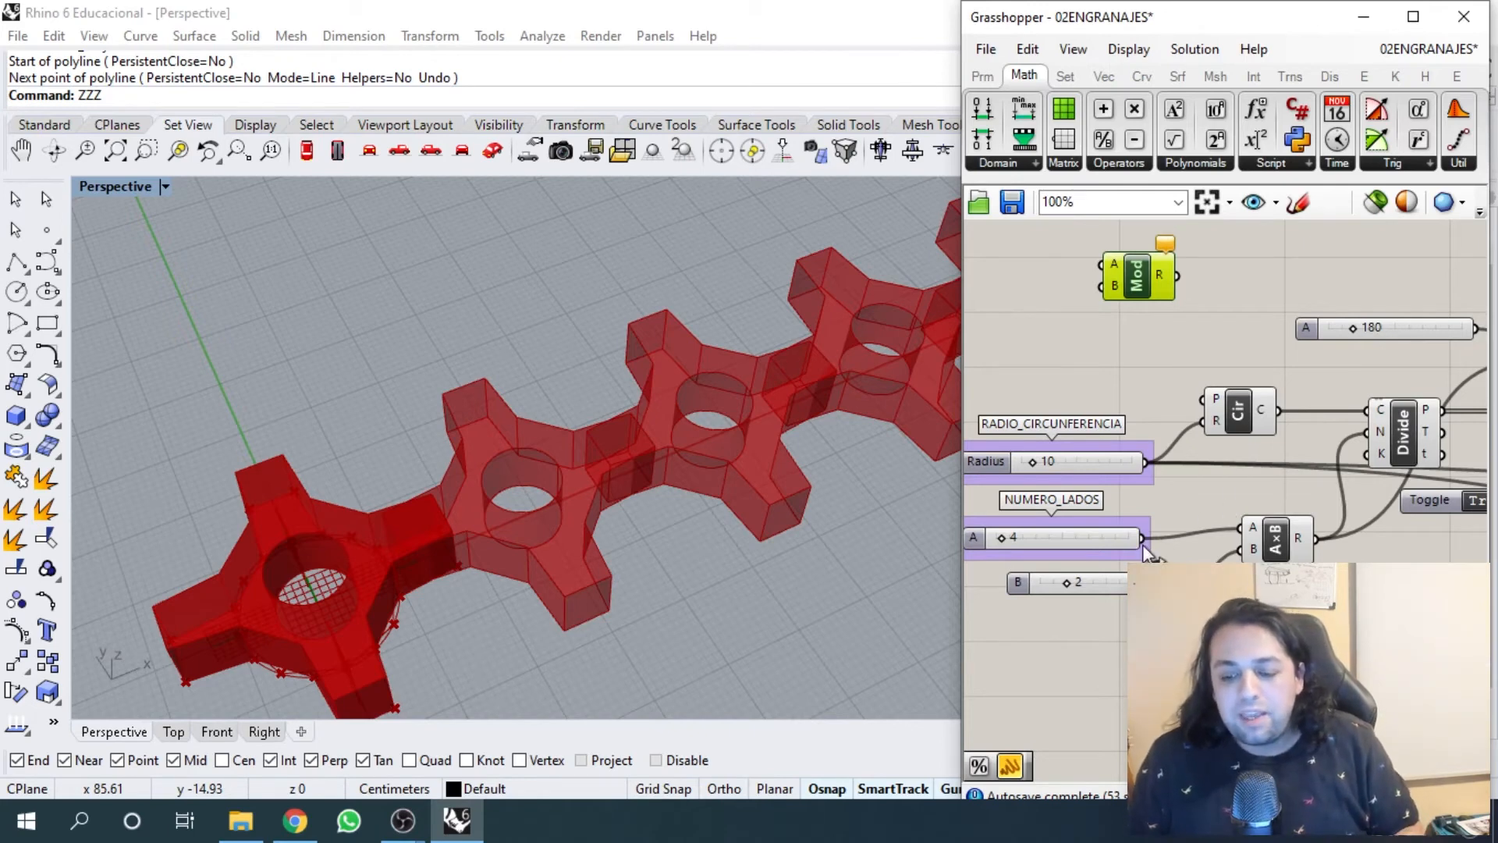
pyautogui.moveTo(1143, 540); pyautogui.dragTo(1117, 254)
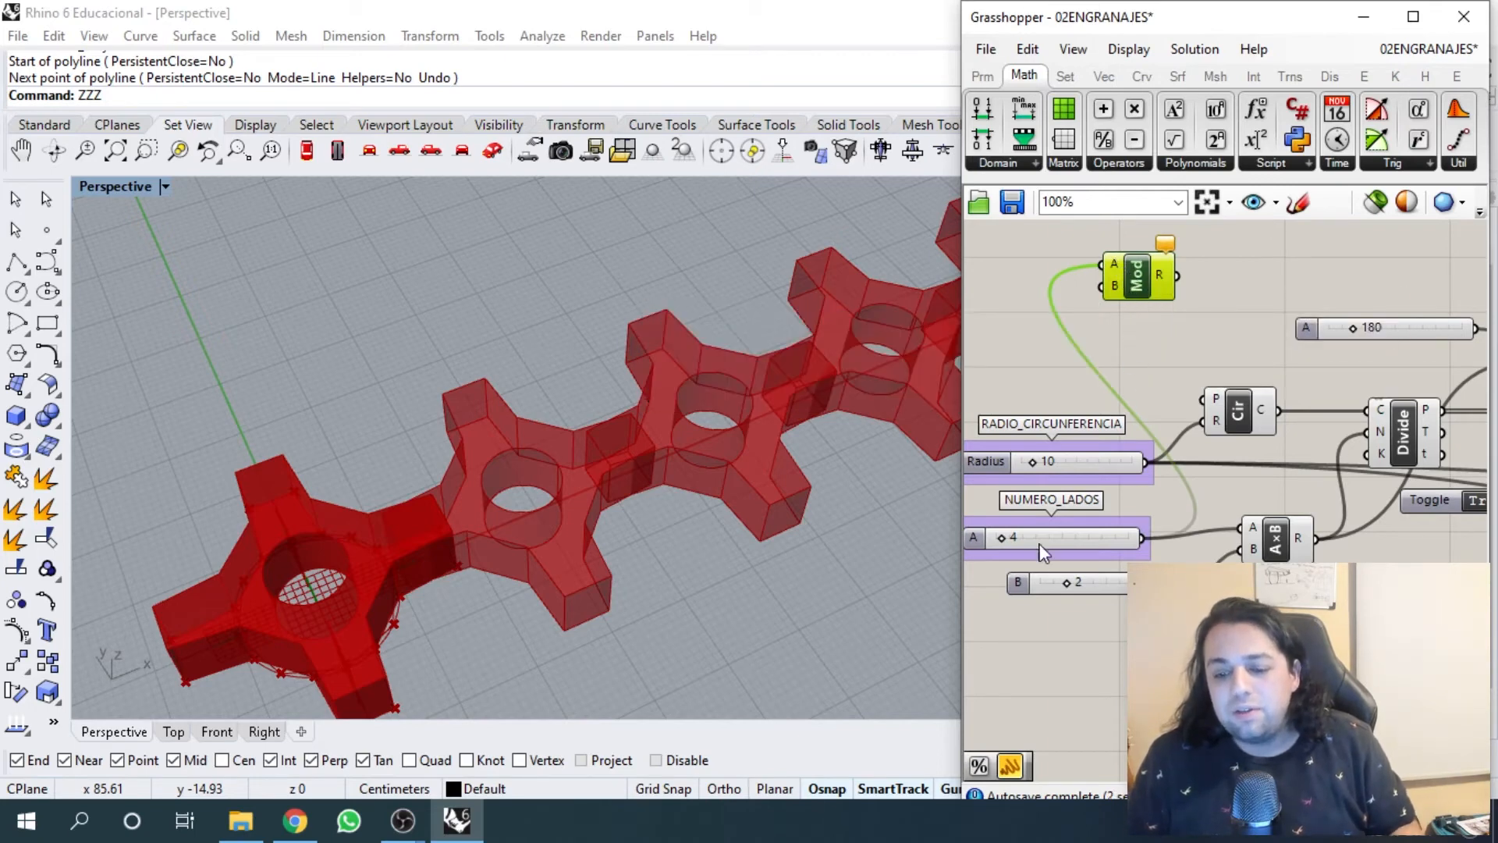
pyautogui.moveTo(1201, 583); pyautogui.dragTo(1182, 532, button='right')
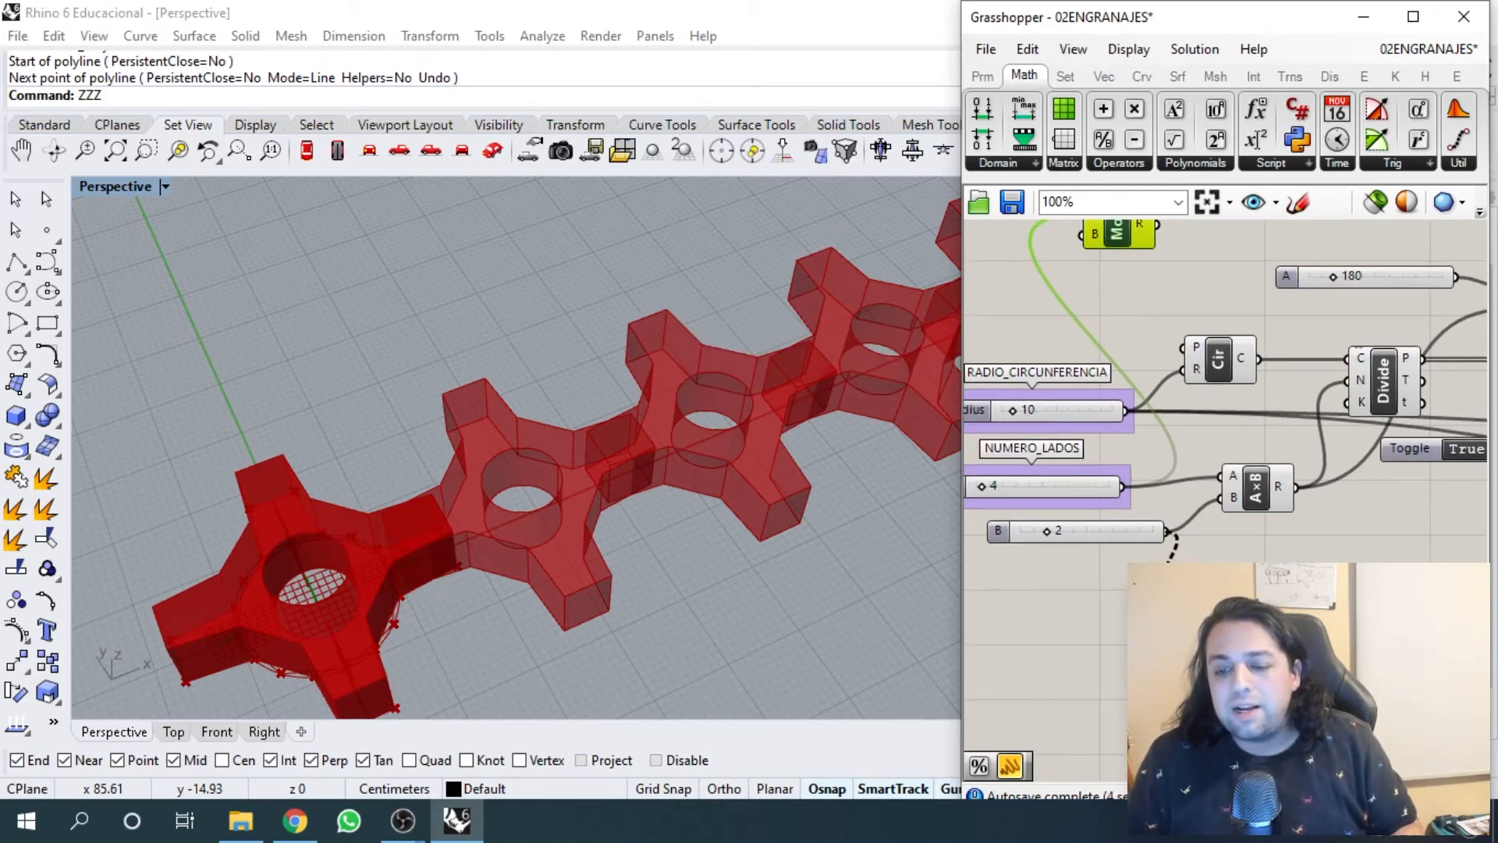
pyautogui.moveTo(1165, 531); pyautogui.dragTo(1082, 235)
pyautogui.moveTo(1110, 284); pyautogui.dragTo(1087, 412, button='right')
pyautogui.scroll(4, 1116, 347)
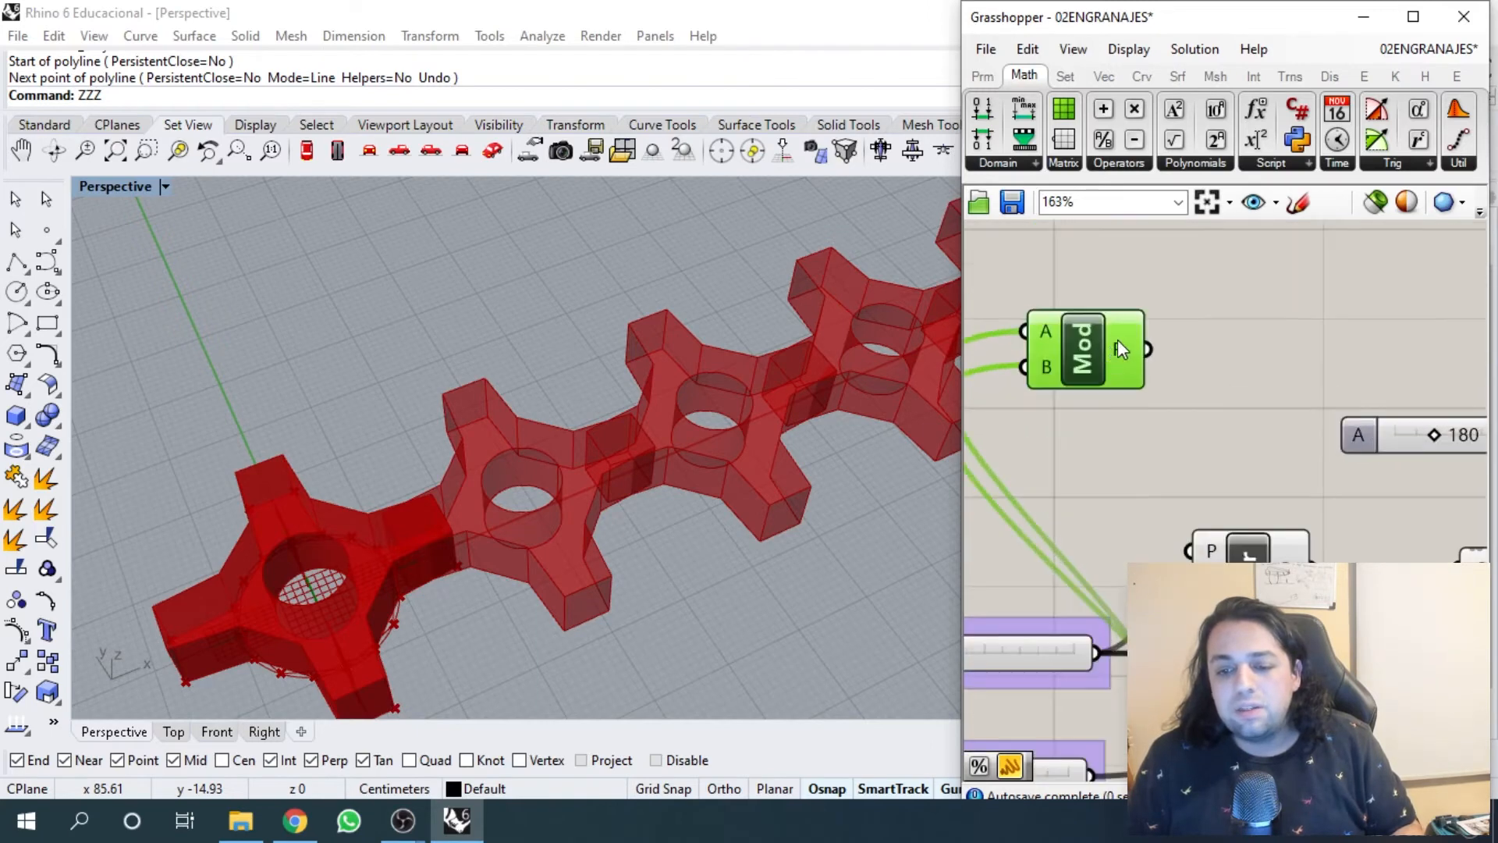
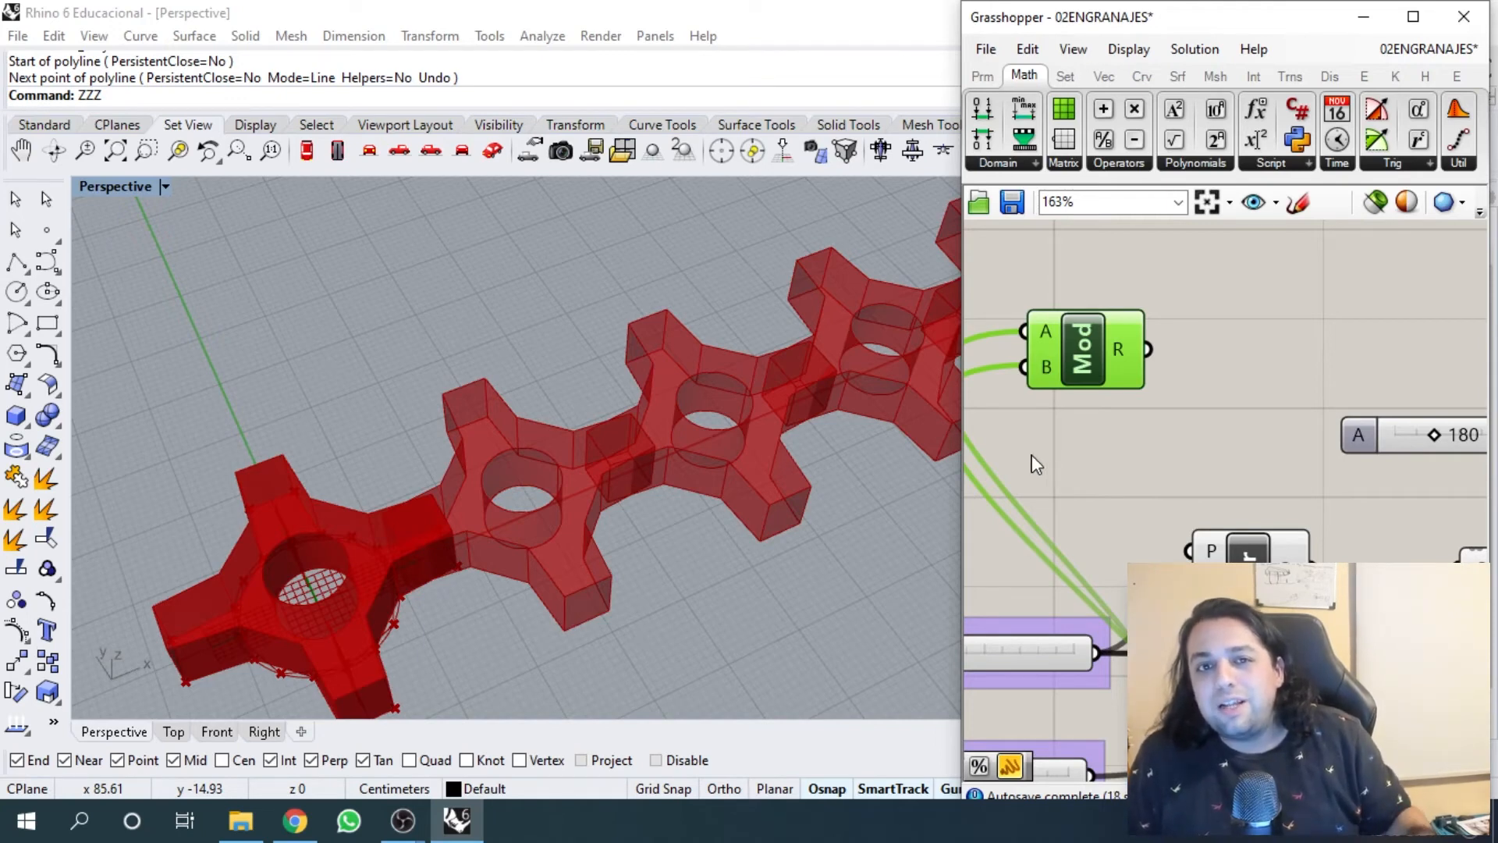
# - Set the NUMERO_LADOS slider to 5 and check the remainder given by Modulus
pyautogui.scroll(3, 1069, 458)
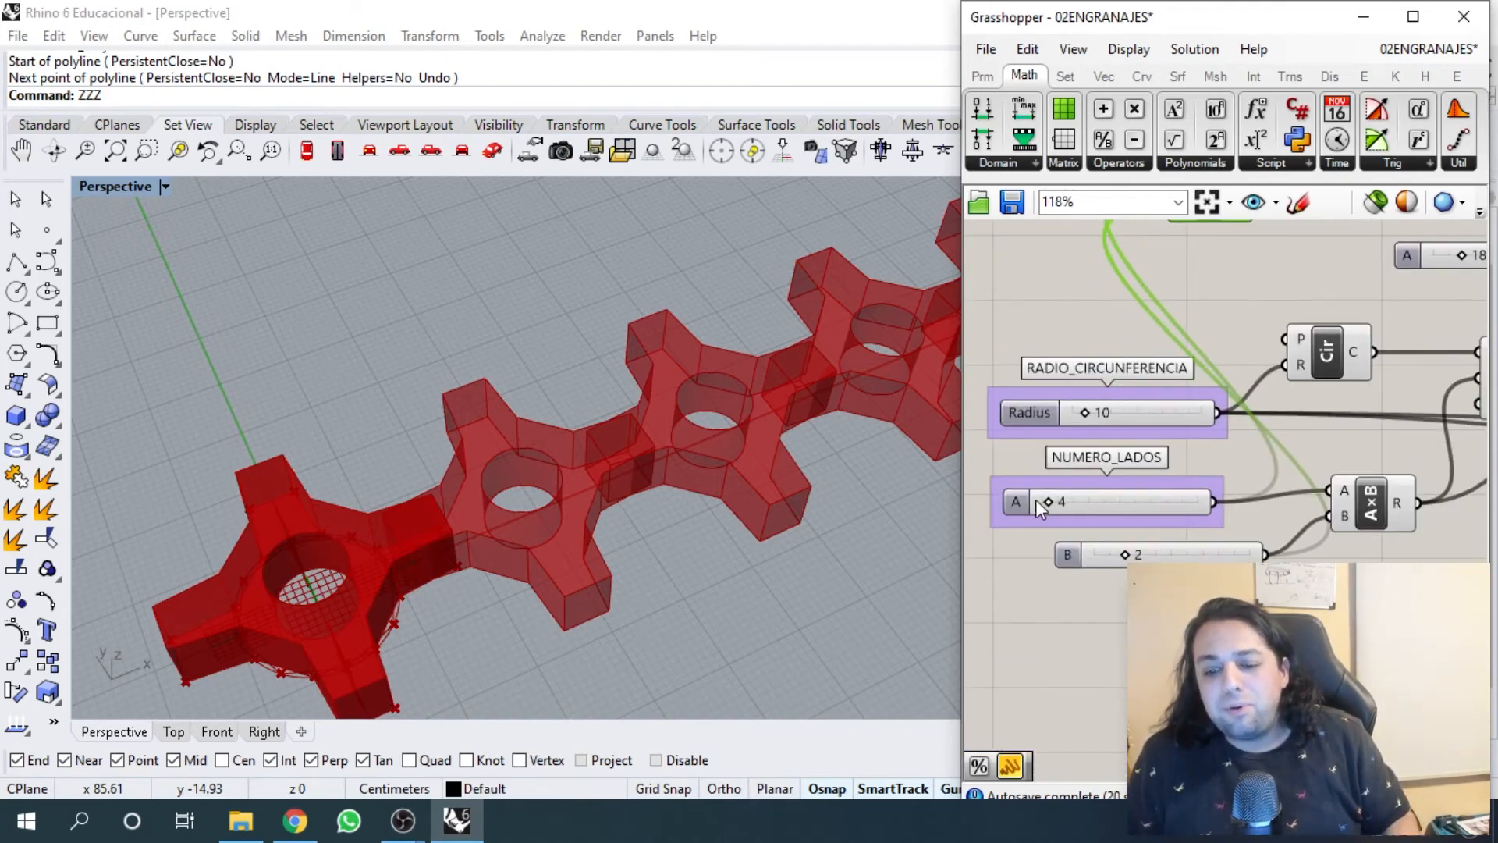
pyautogui.moveTo(1050, 506); pyautogui.dragTo(1054, 507)
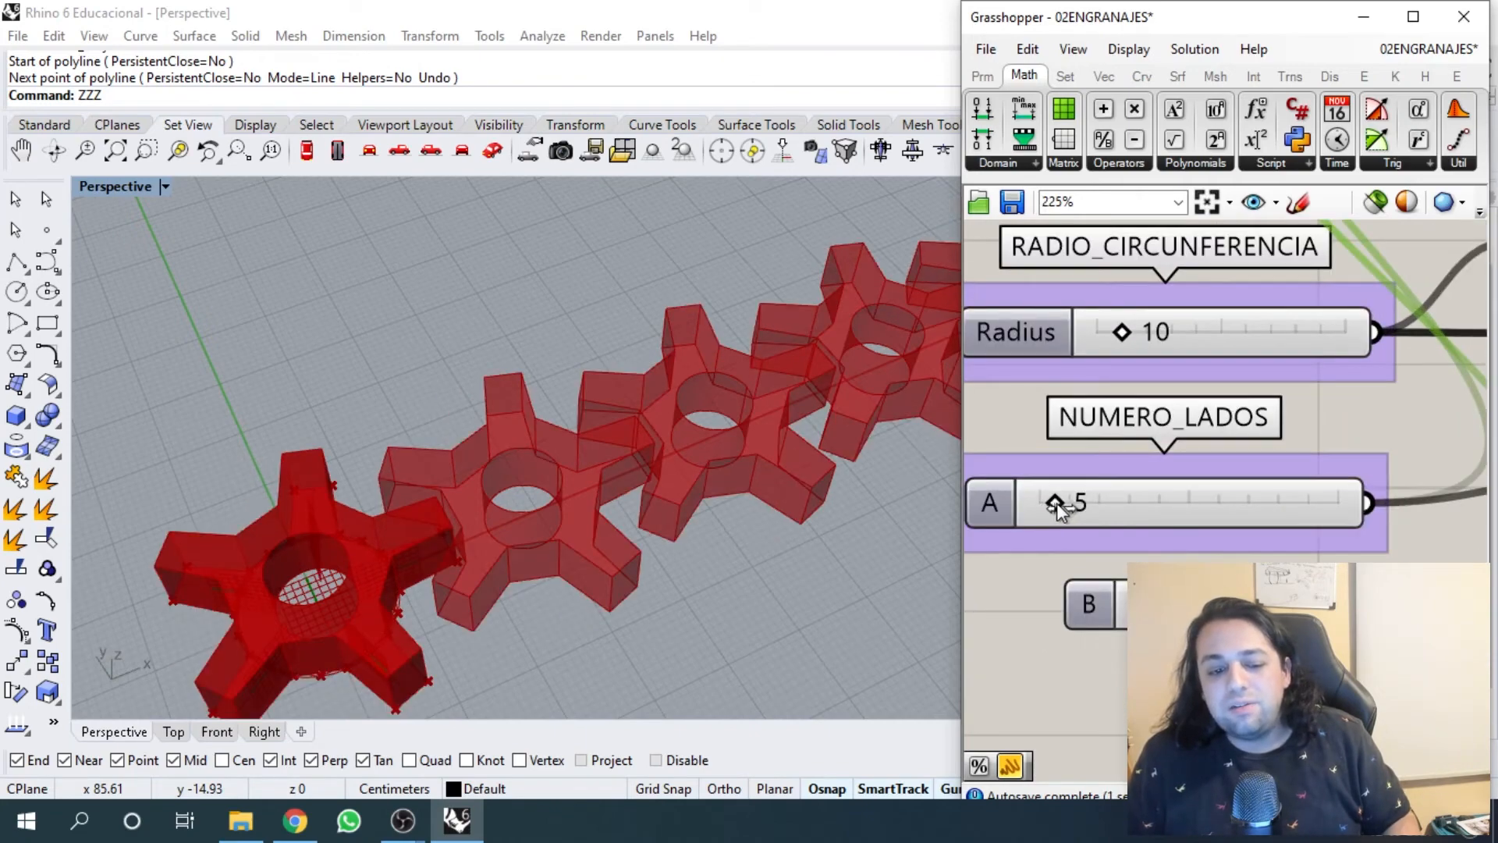
pyautogui.scroll(-4, 1053, 539)
pyautogui.moveTo(1166, 274); pyautogui.dragTo(1080, 471, button='right')
pyautogui.click(1110, 479)
pyautogui.scroll(3, 1109, 479)
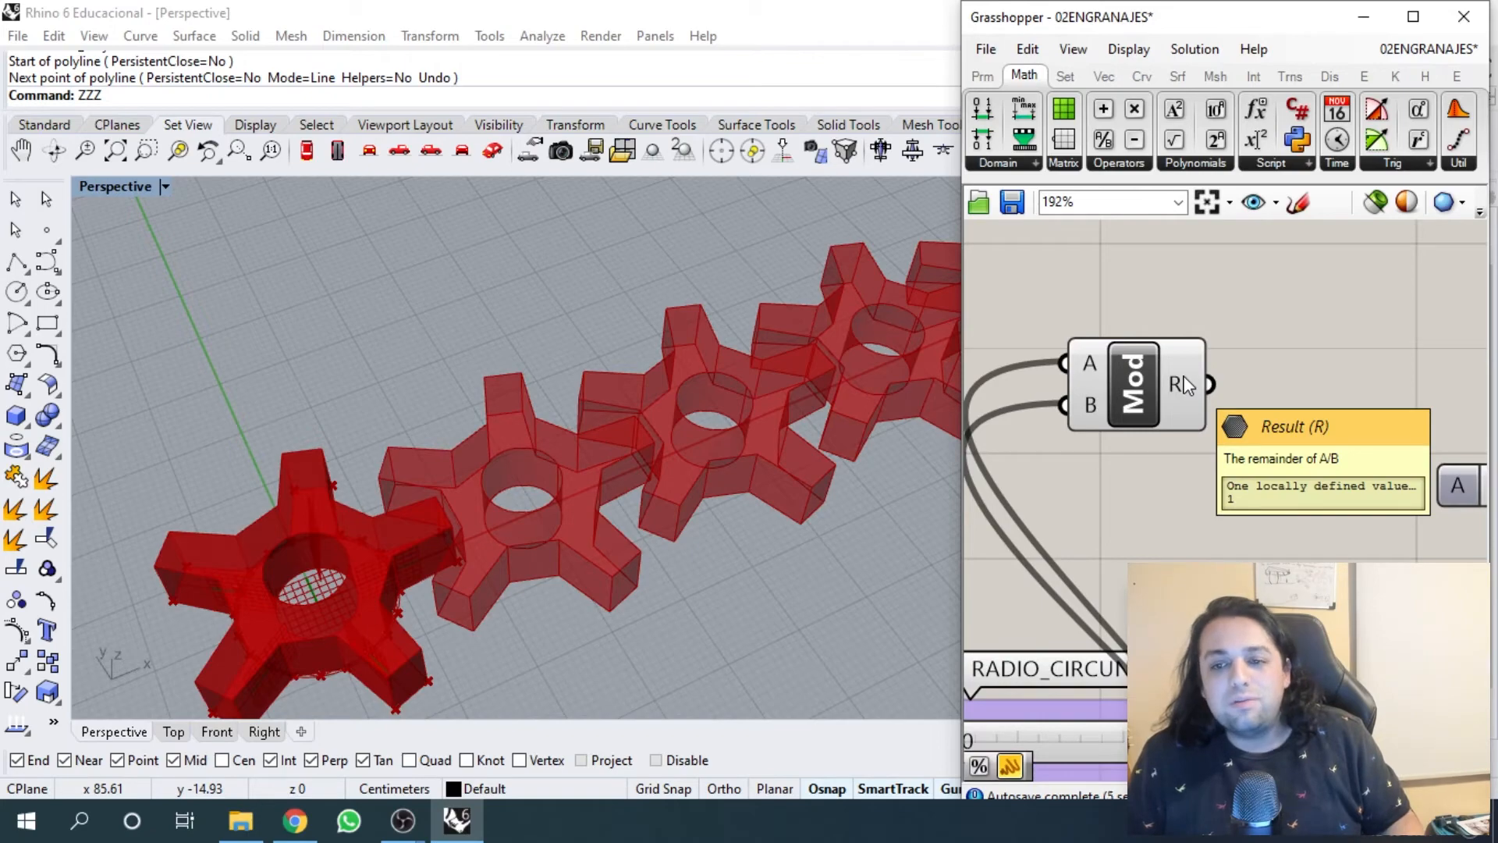
# - Set the B slider below NUMERO_LADOS to 3 and check the remainder given by Modulus
pyautogui.scroll(-3, 1184, 385)
pyautogui.moveTo(1065, 552); pyautogui.dragTo(1112, 442, button='right')
pyautogui.scroll(3, 1073, 507)
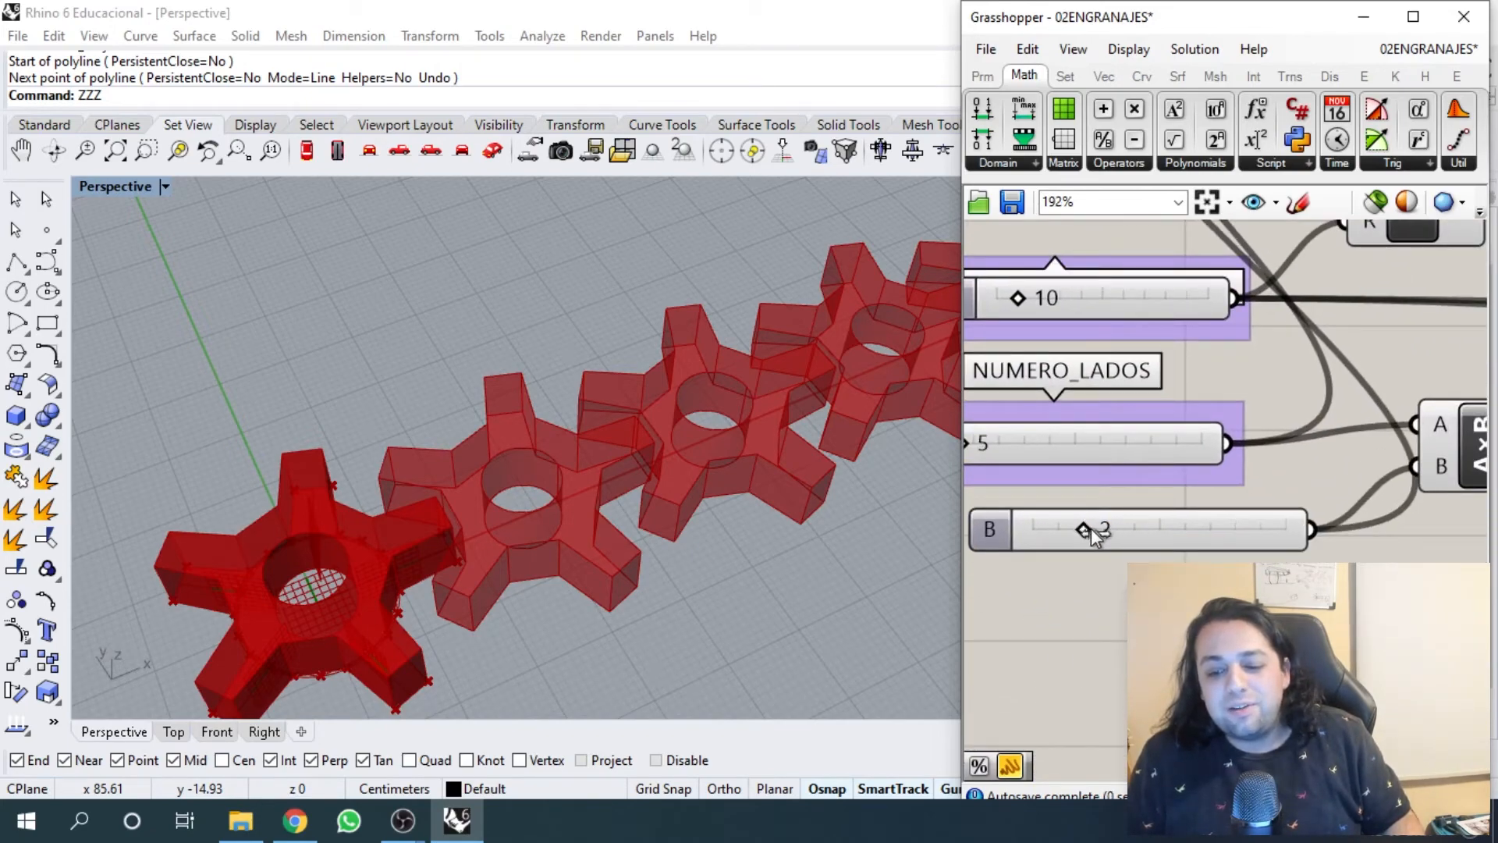
pyautogui.moveTo(1090, 527); pyautogui.dragTo(1101, 529)
pyautogui.scroll(-3, 1102, 529)
pyautogui.moveTo(1134, 392); pyautogui.dragTo(1100, 544, button='right')
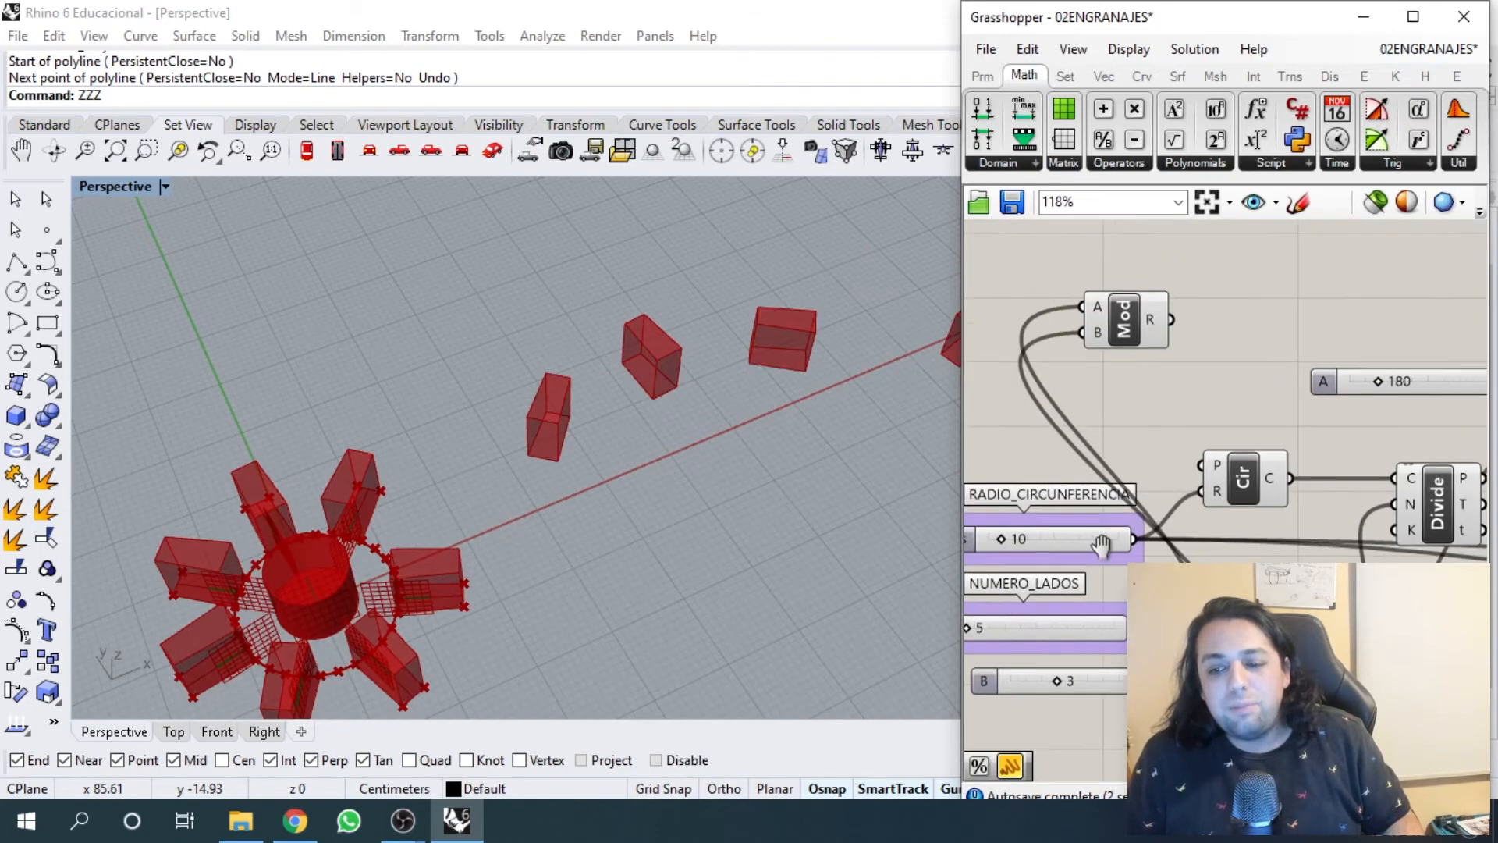
pyautogui.scroll(3, 1139, 352)
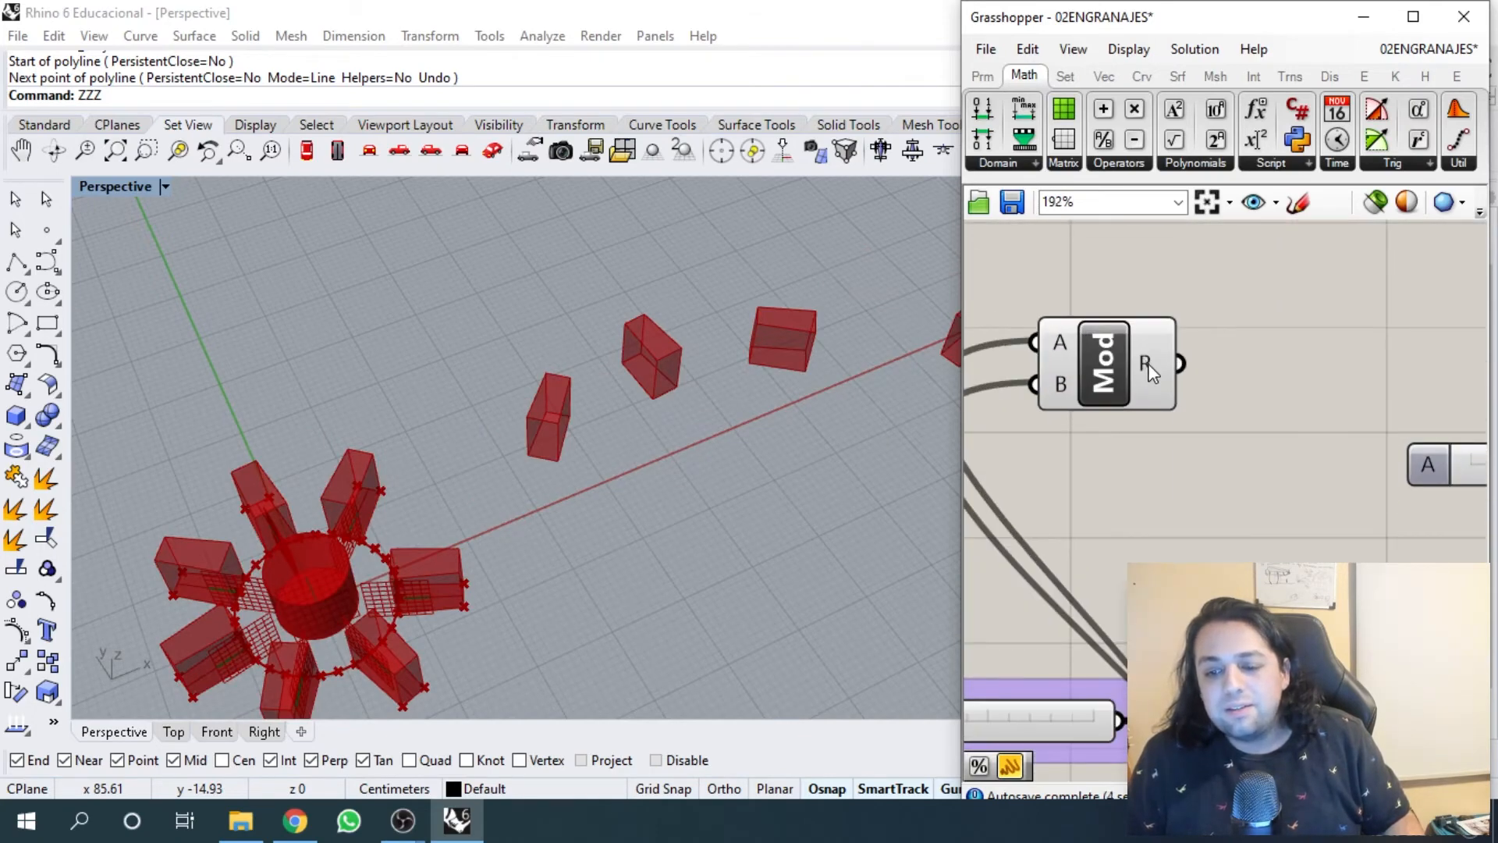
pyautogui.moveTo(1151, 373)
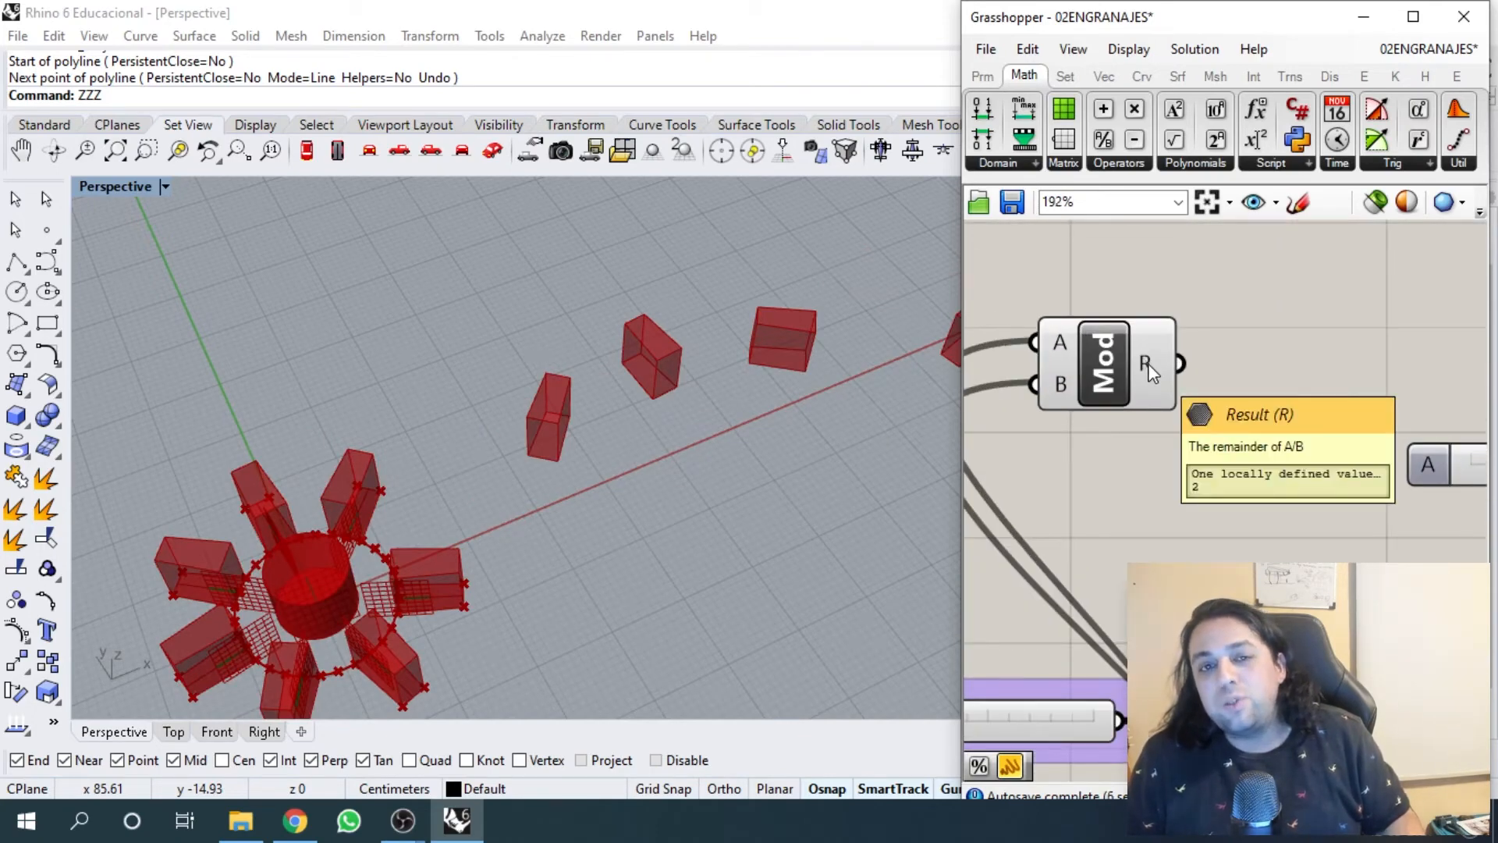
# - Return the B slider below NUMERO_LADOS to 2 and recheck the Modulus result
pyautogui.scroll(-3, 1150, 368)
pyautogui.moveTo(1074, 624); pyautogui.dragTo(1113, 485, button='right')
pyautogui.scroll(3, 1096, 561)
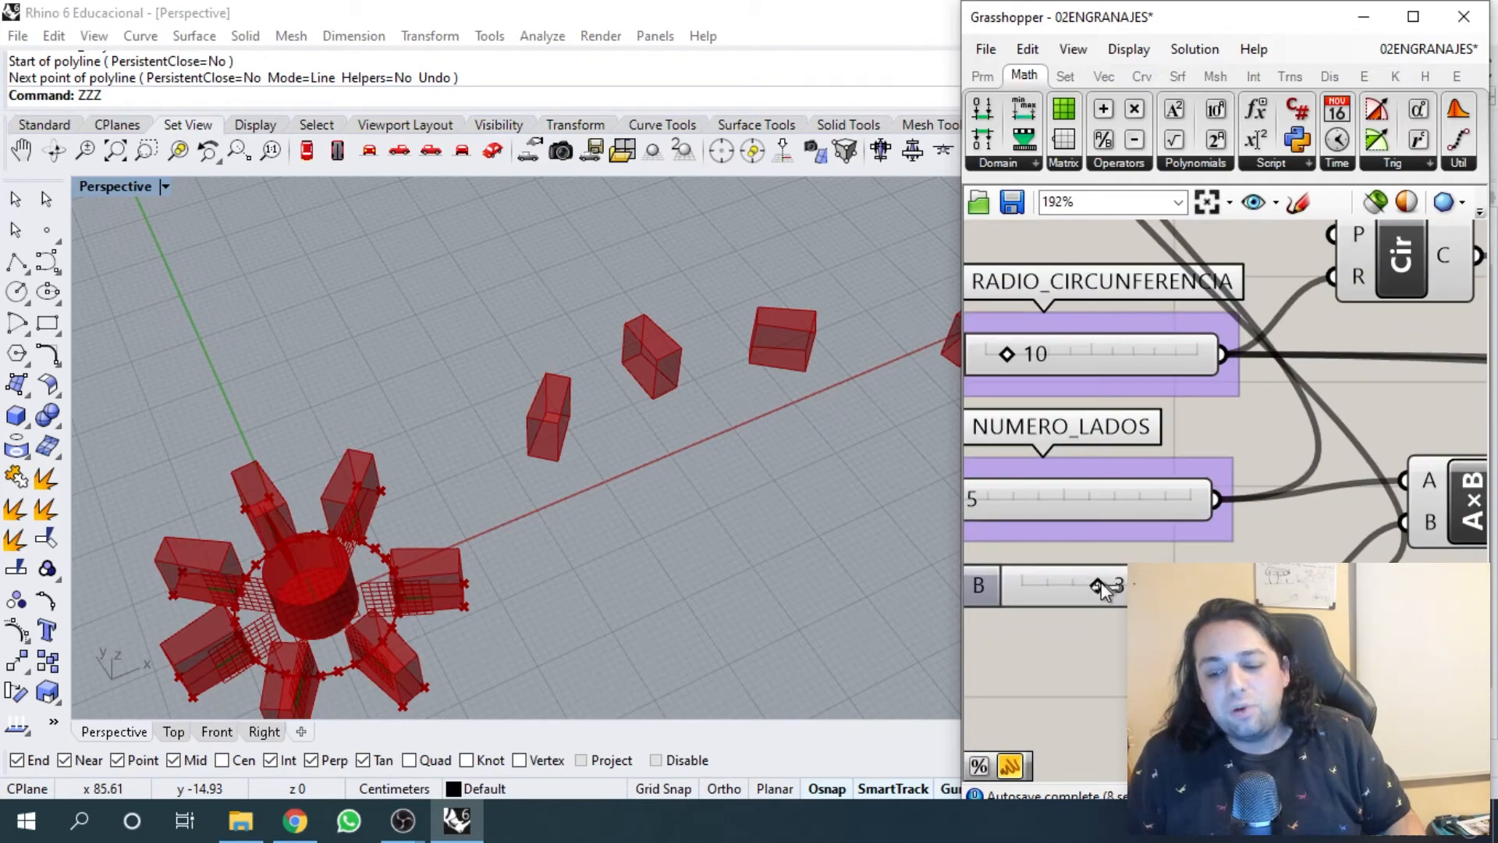
pyautogui.moveTo(1101, 582); pyautogui.dragTo(1074, 584)
pyautogui.scroll(-5, 1078, 465)
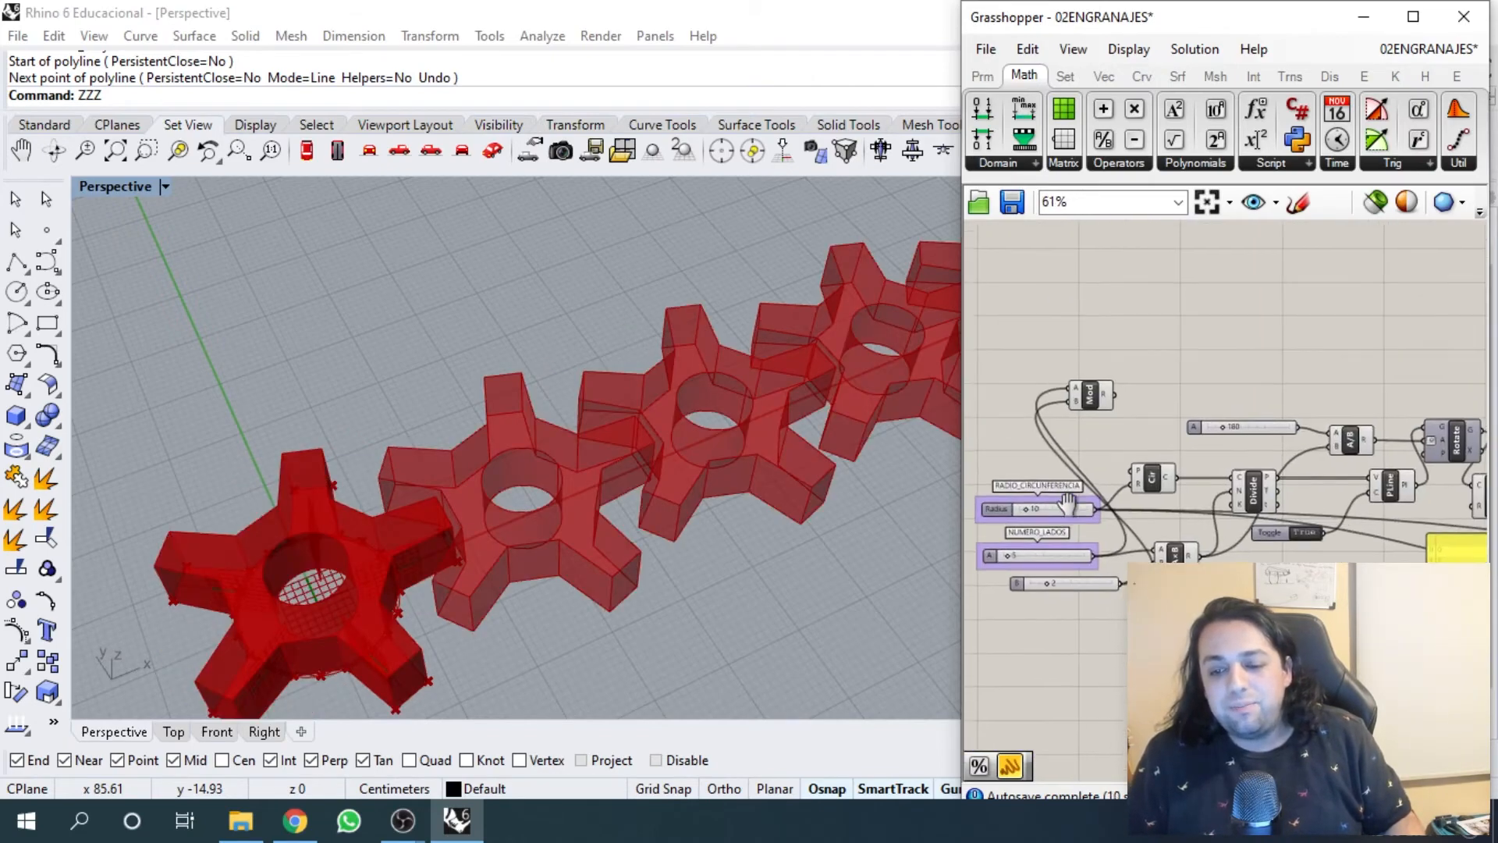
pyautogui.scroll(3, 1138, 361)
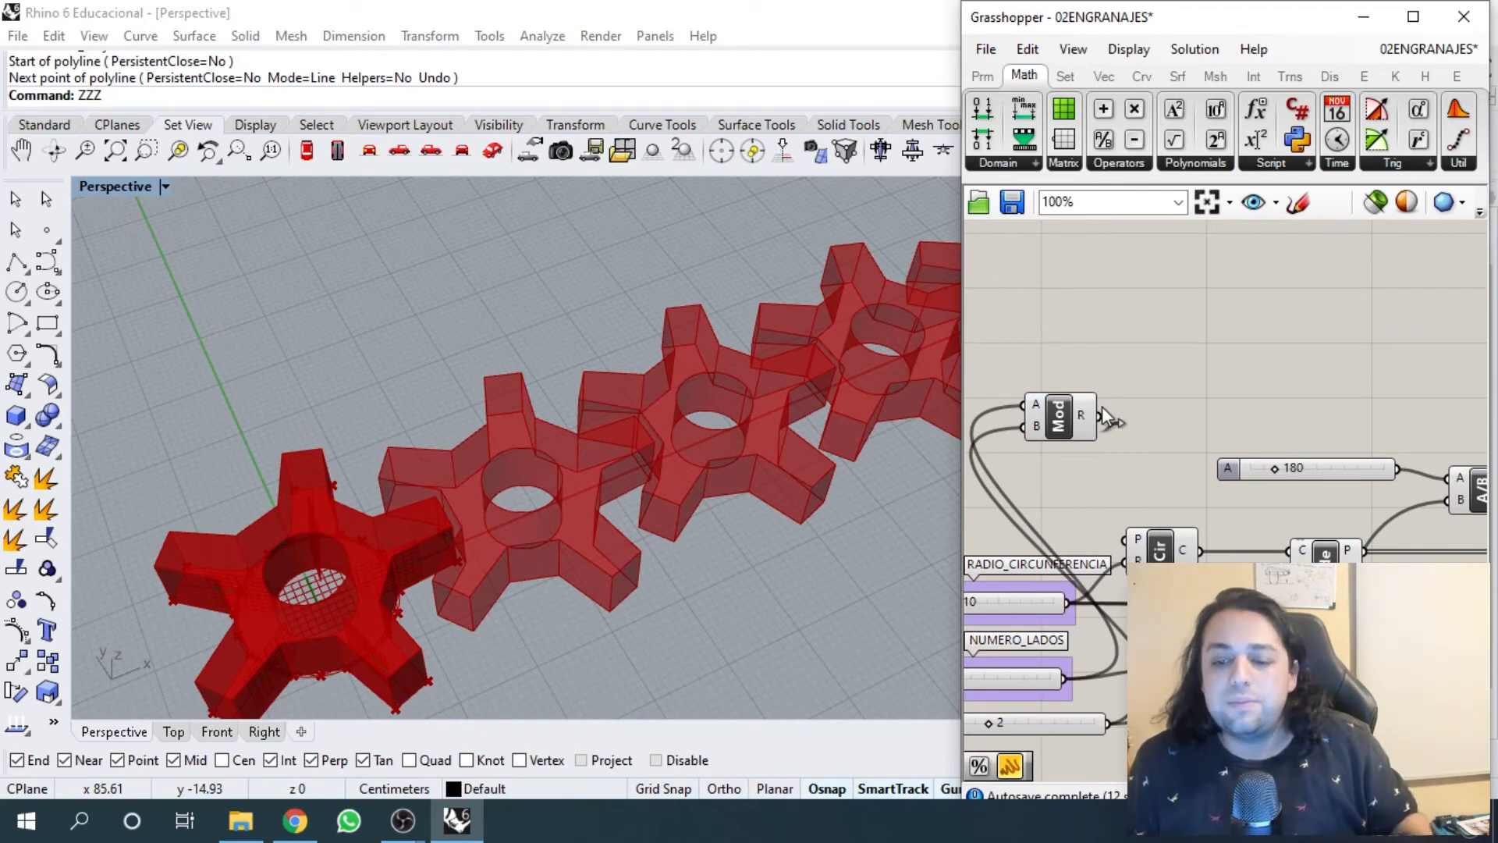
pyautogui.scroll(-3, 1108, 421)
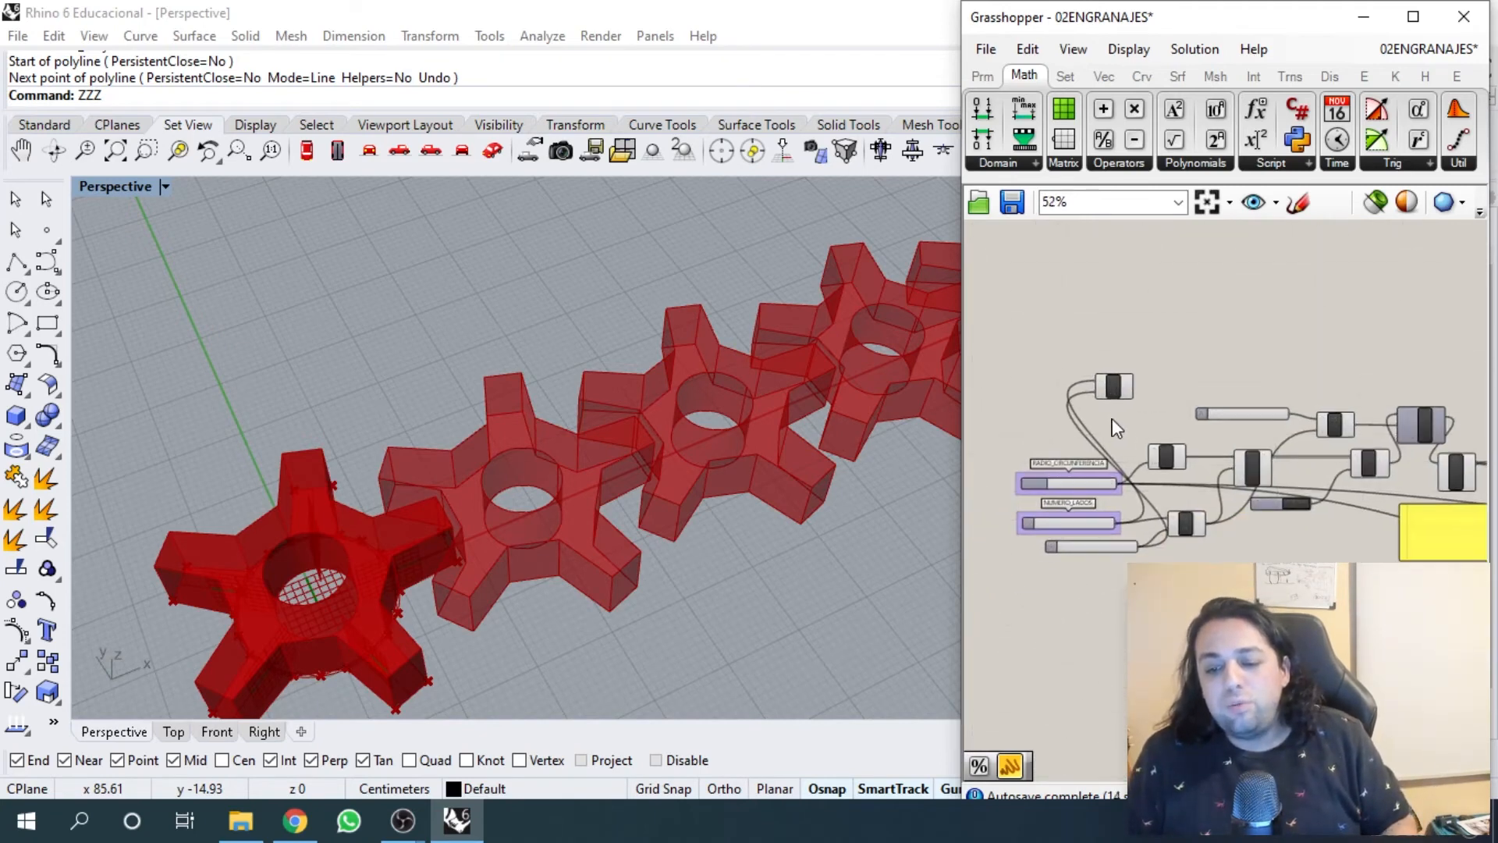
pyautogui.scroll(7, 1114, 422)
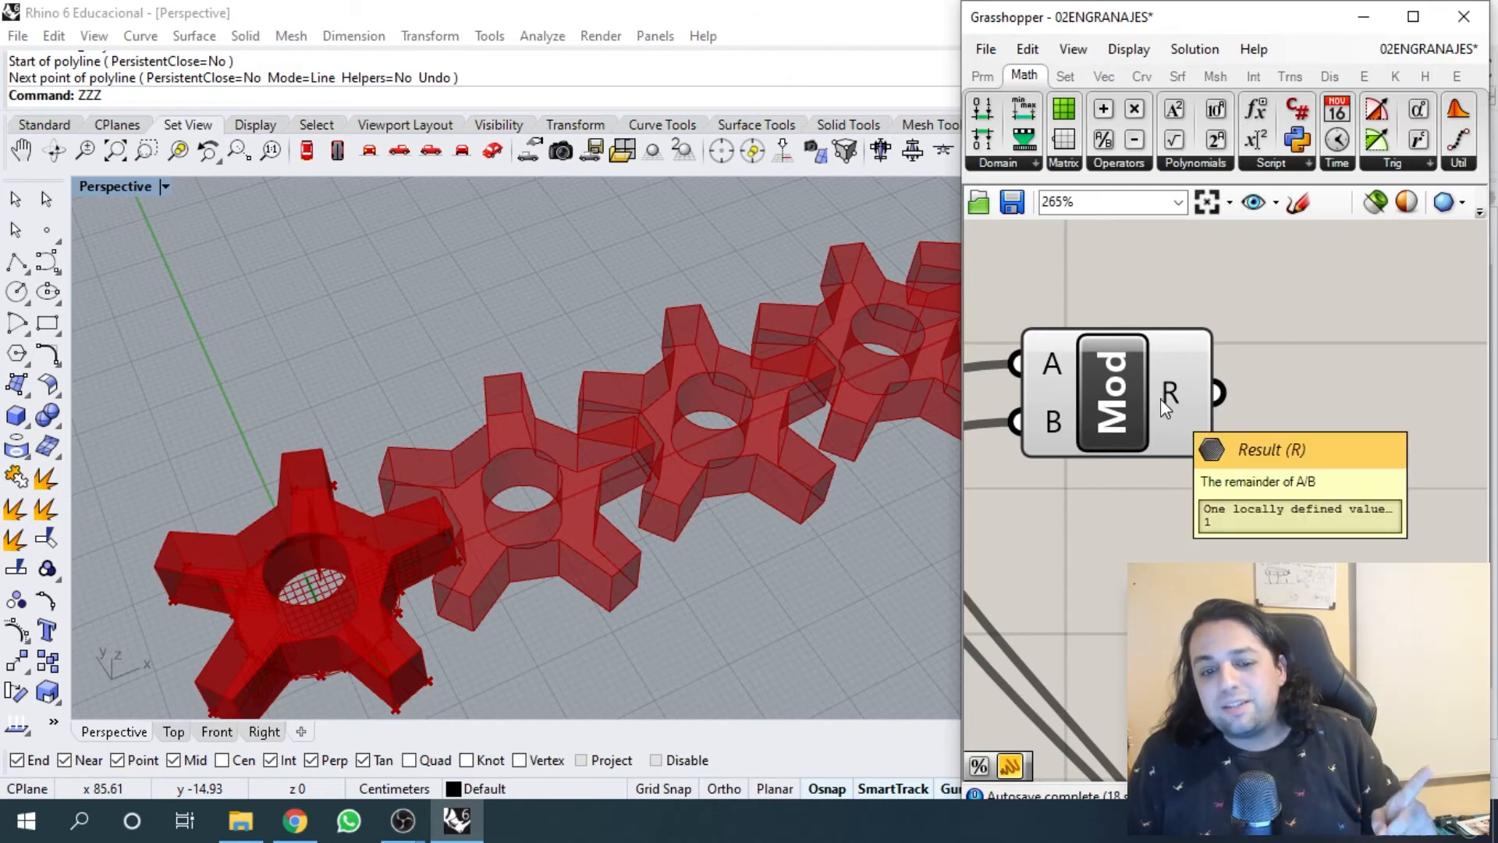
# - Move Modulus and the 180 slider to make room, and add a Multiplication component ahead of Division
pyautogui.scroll(-5, 1159, 398)
pyautogui.moveTo(1284, 421); pyautogui.dragTo(1148, 431, button='right')
pyautogui.scroll(-2, 1118, 359)
pyautogui.moveTo(1058, 384); pyautogui.dragTo(1112, 378)
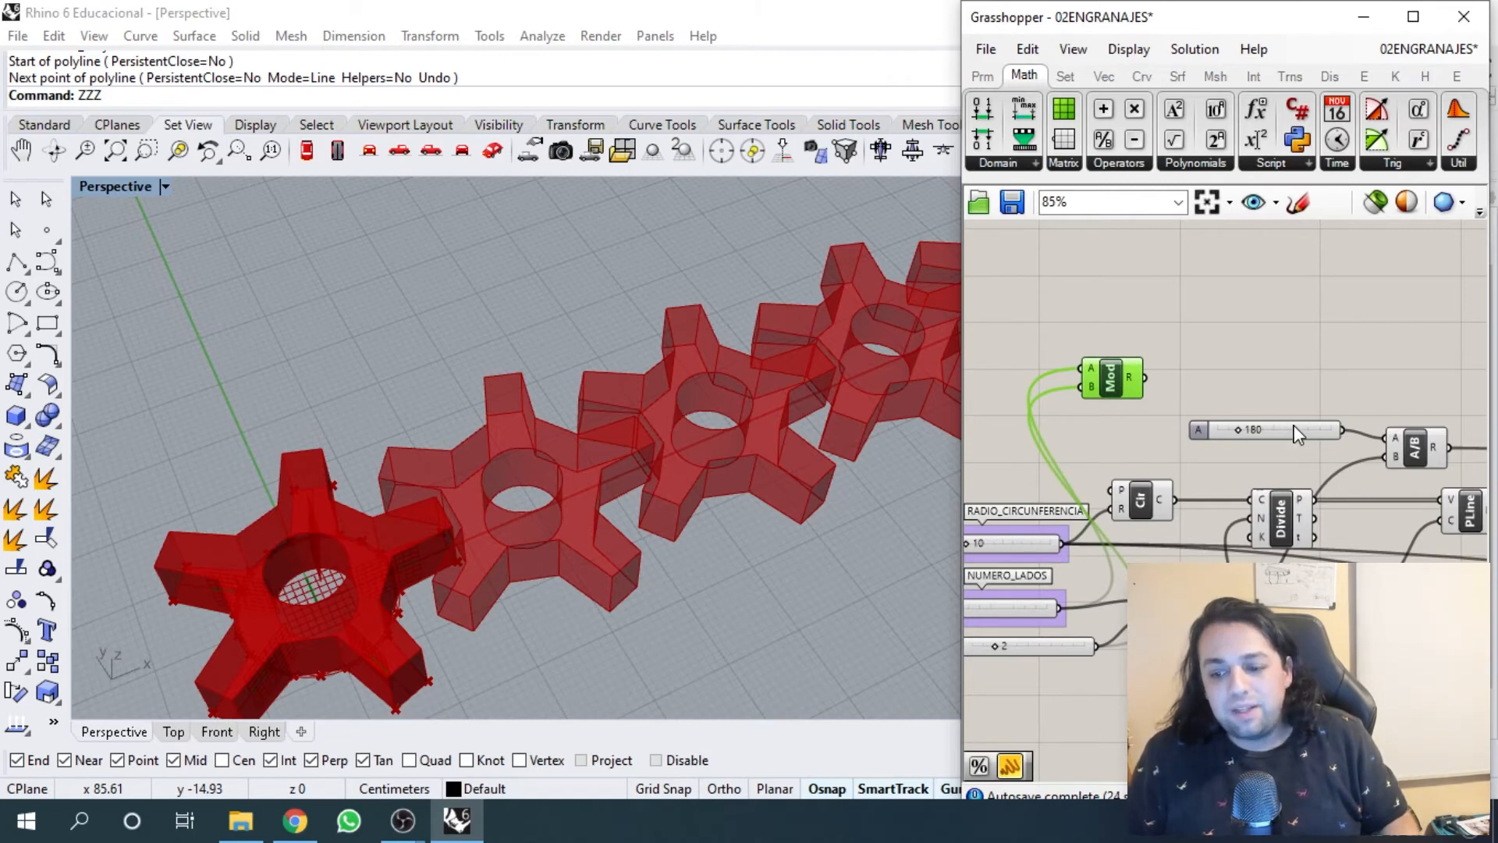
pyautogui.moveTo(1296, 433); pyautogui.dragTo(1160, 448)
pyautogui.doubleClick(1279, 391)
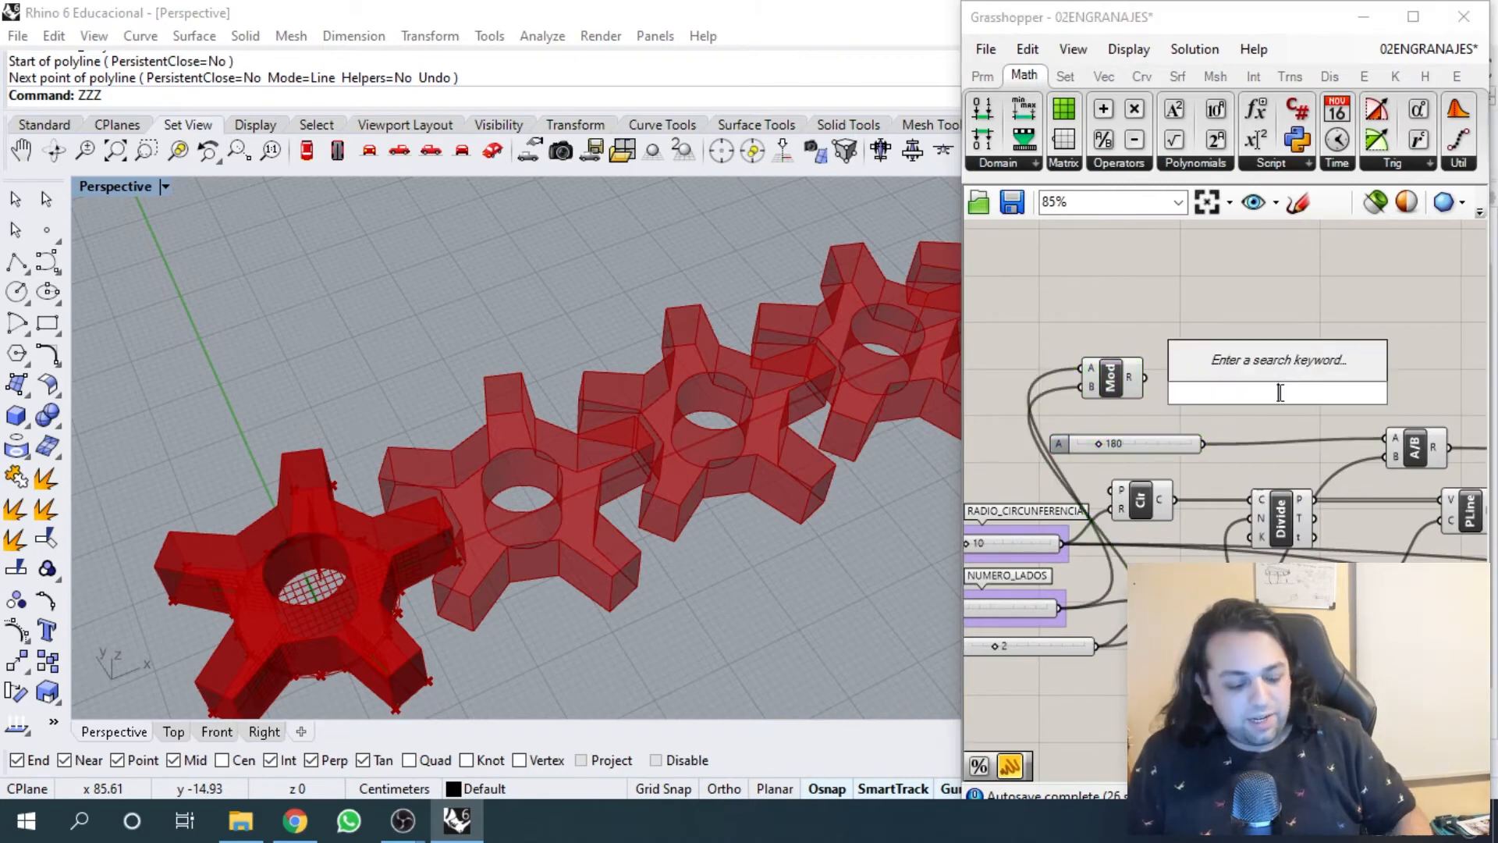
pyautogui.write('MU')
pyautogui.click(1259, 350)
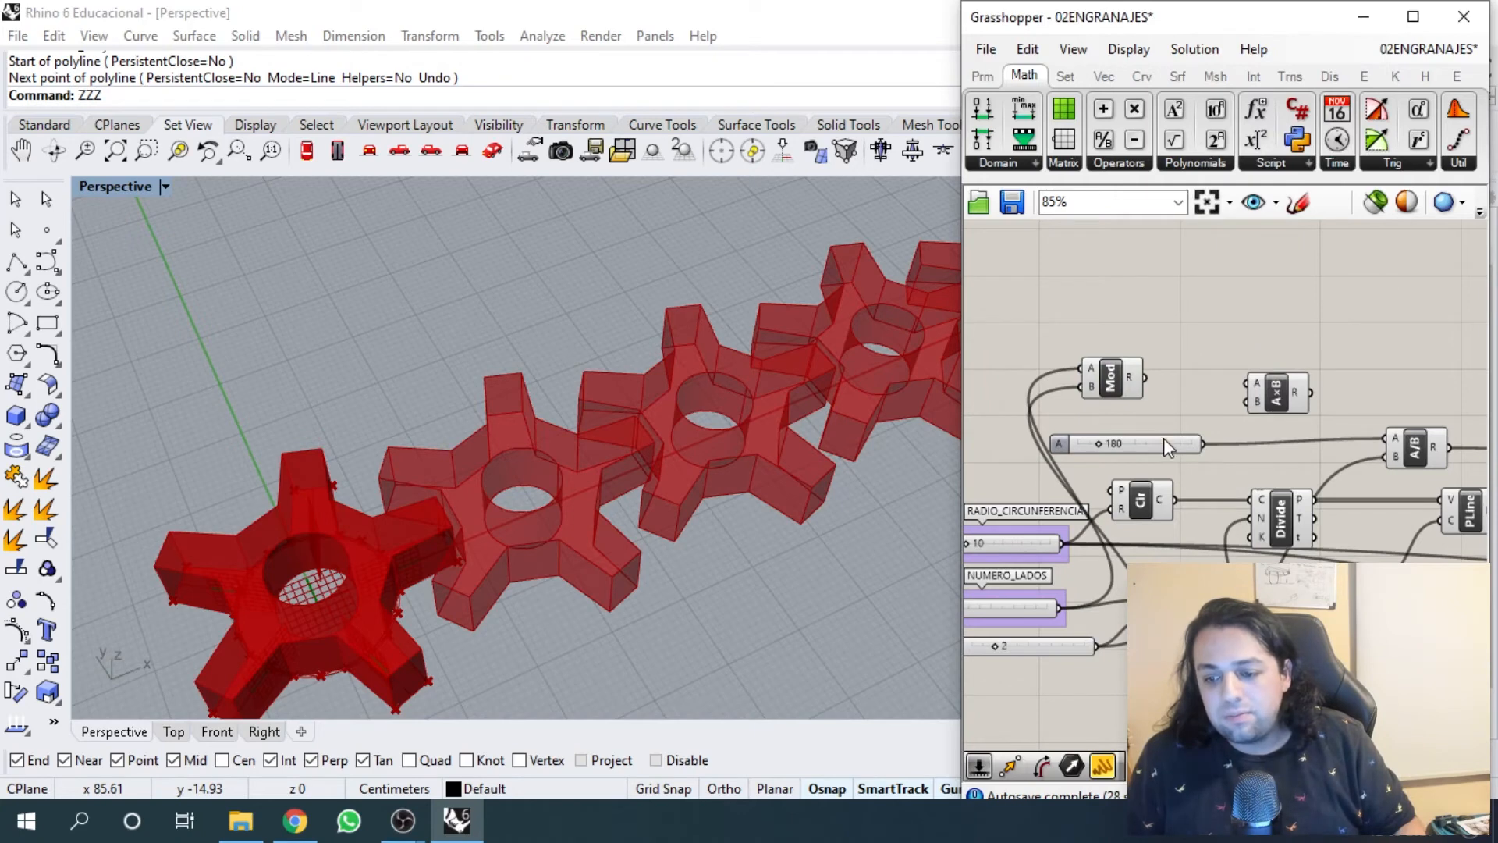
# - Place the 180 slider above Modulus and connect it to the new Multiplication's A input, with the Modulus result going to B
pyautogui.moveTo(1163, 443); pyautogui.dragTo(1186, 327)
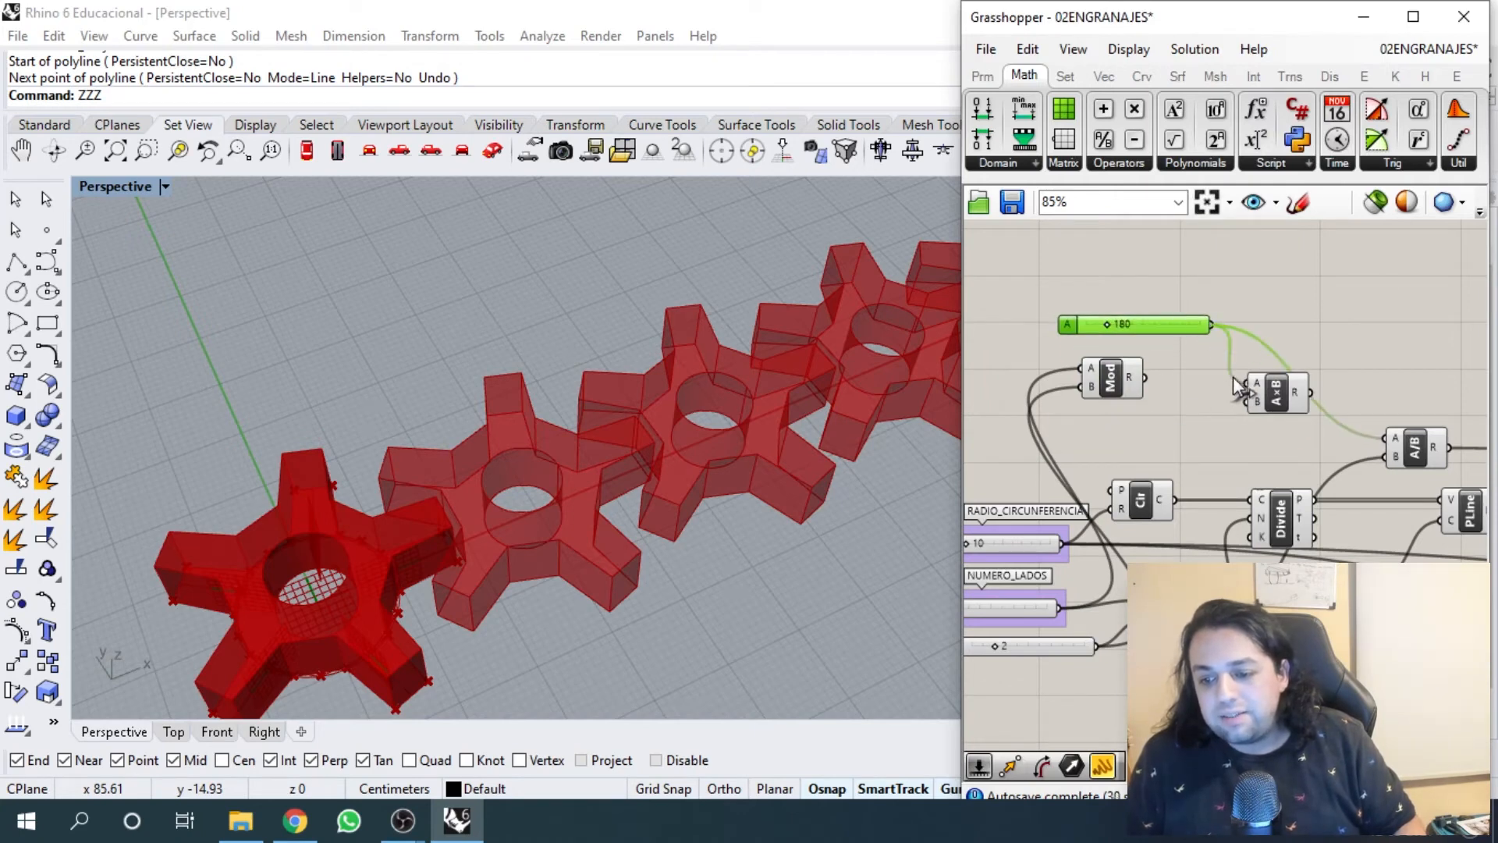
pyautogui.click(1273, 396)
pyautogui.moveTo(1145, 376); pyautogui.dragTo(1228, 415)
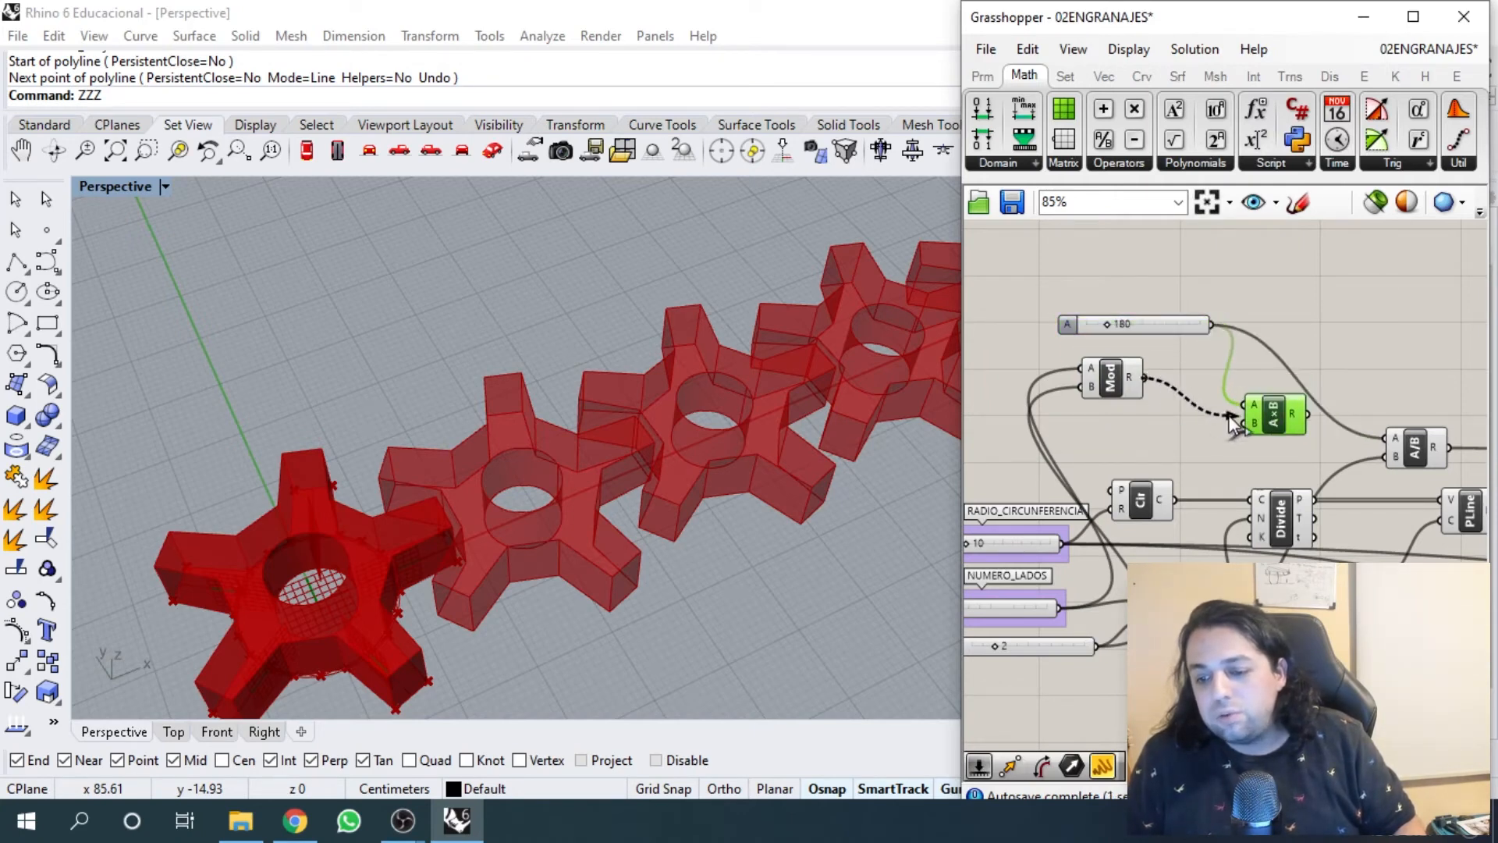
pyautogui.scroll(3, 1299, 439)
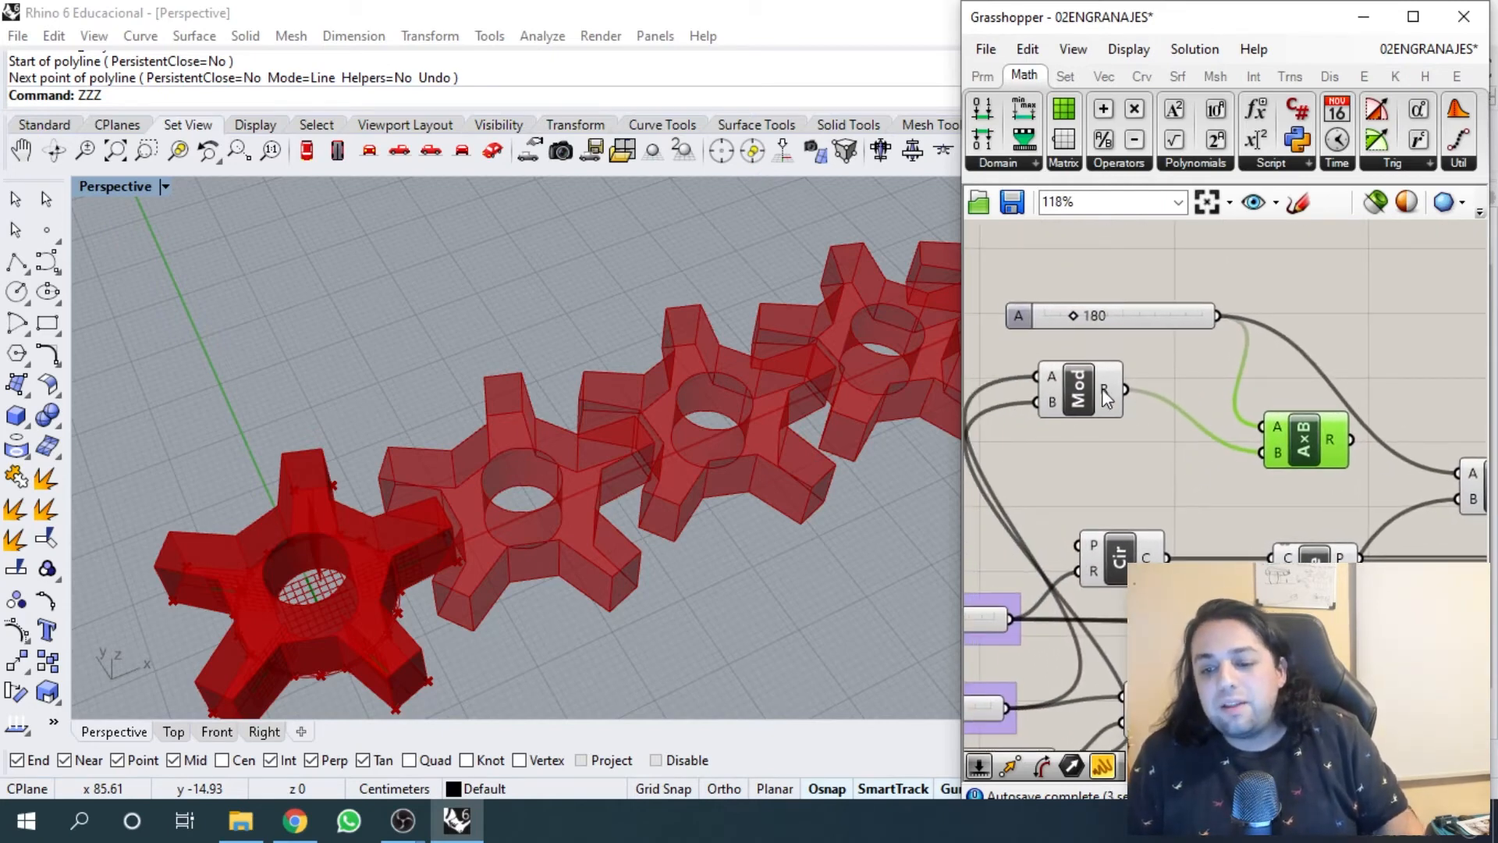
pyautogui.moveTo(1103, 389)
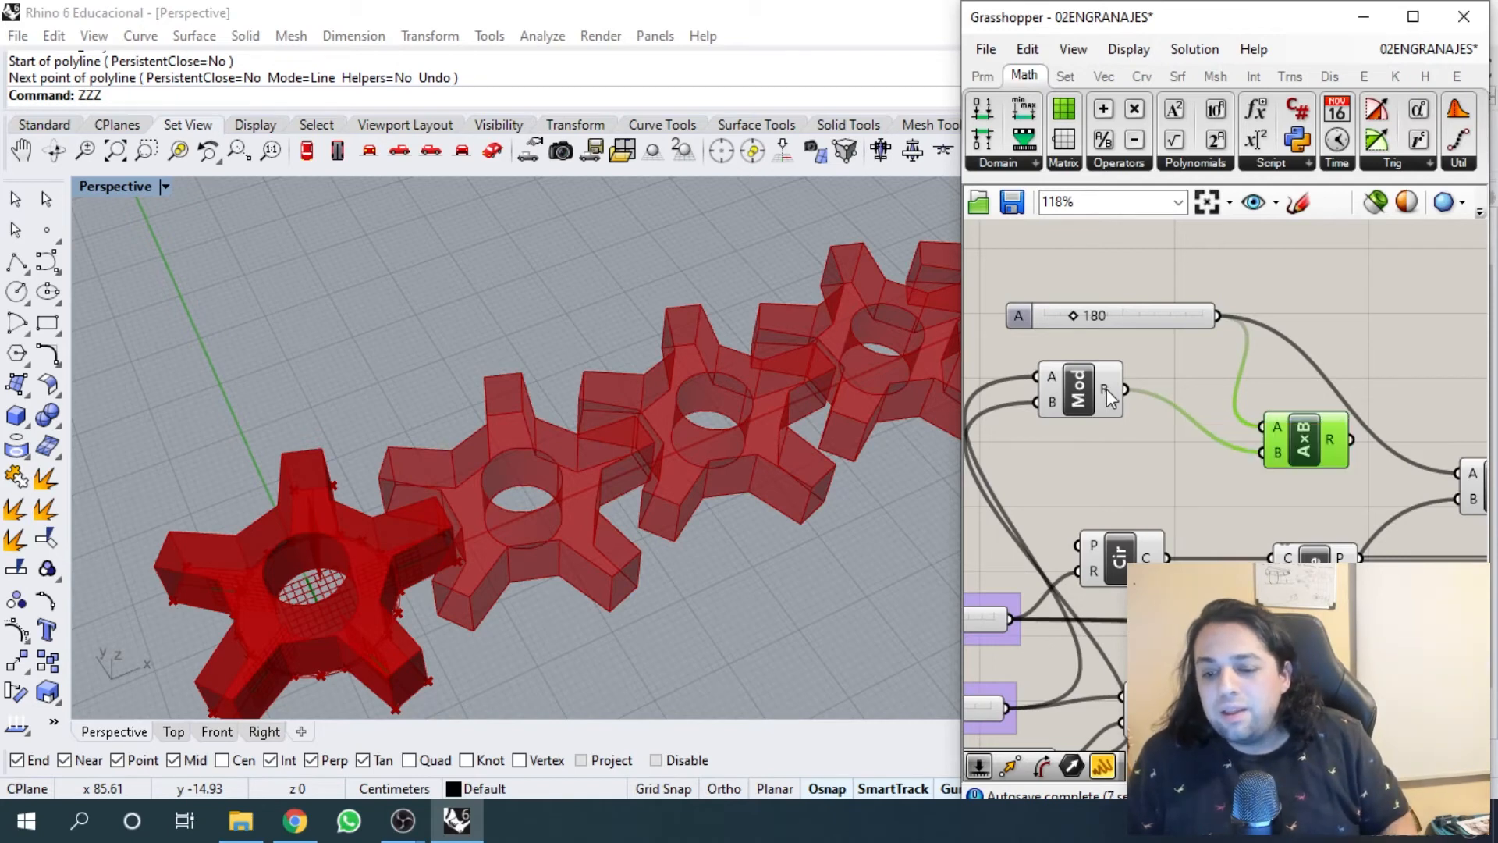
pyautogui.scroll(-2, 1103, 390)
pyautogui.scroll(2, 1098, 390)
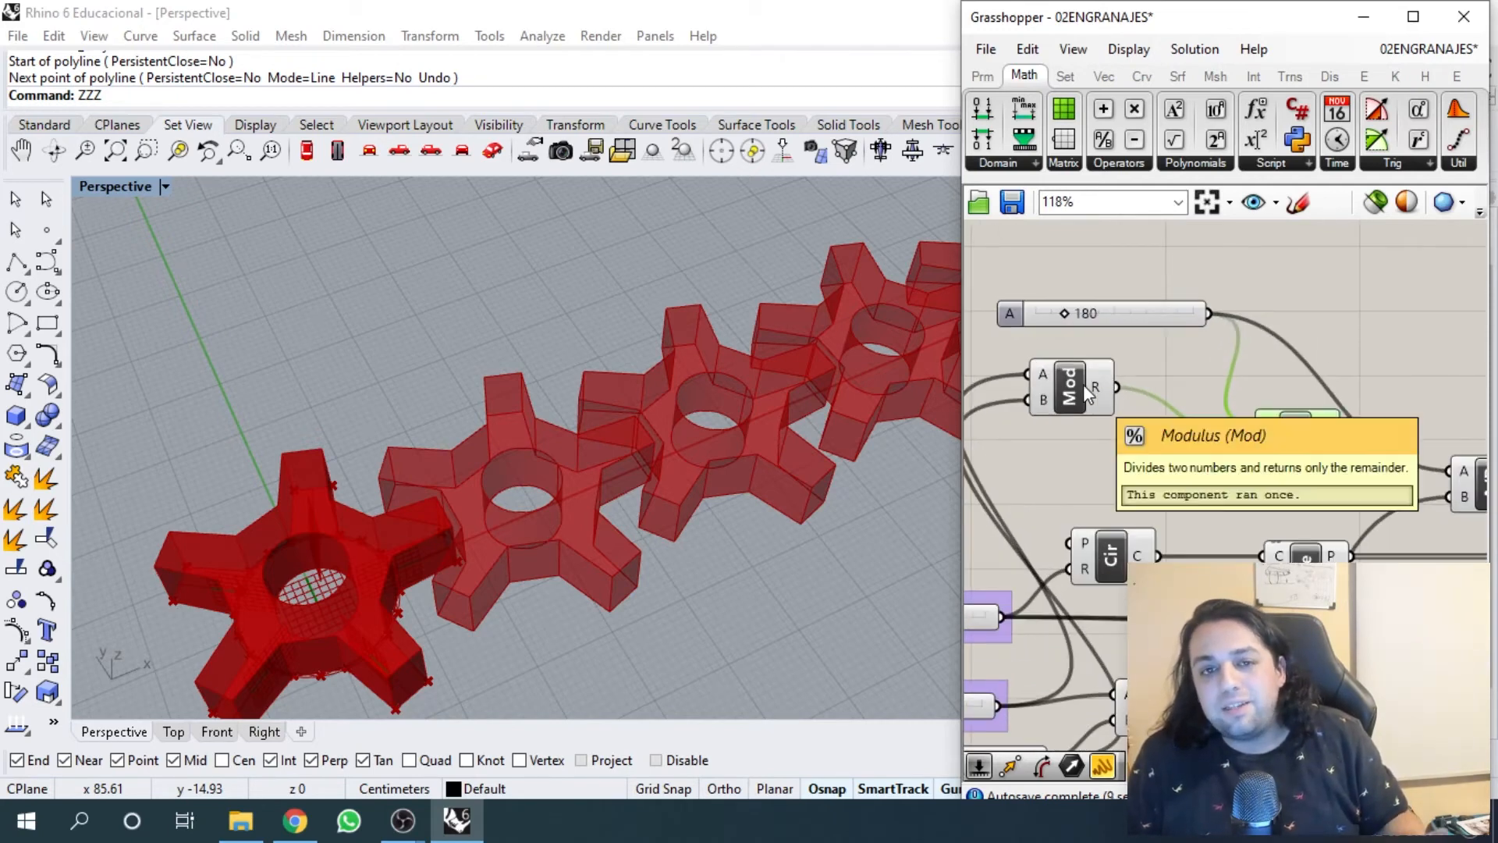
# - Connect the new Multiplication's result to Division's A input, replacing the direct wire from the 180 slider
pyautogui.moveTo(1190, 394); pyautogui.dragTo(1090, 404, button='right')
pyautogui.scroll(1, 1229, 443)
pyautogui.moveTo(1160, 446); pyautogui.dragTo(1034, 406, button='right')
pyautogui.moveTo(1174, 409); pyautogui.dragTo(1248, 434, button='right')
pyautogui.moveTo(1070, 351); pyautogui.dragTo(1177, 379, button='right')
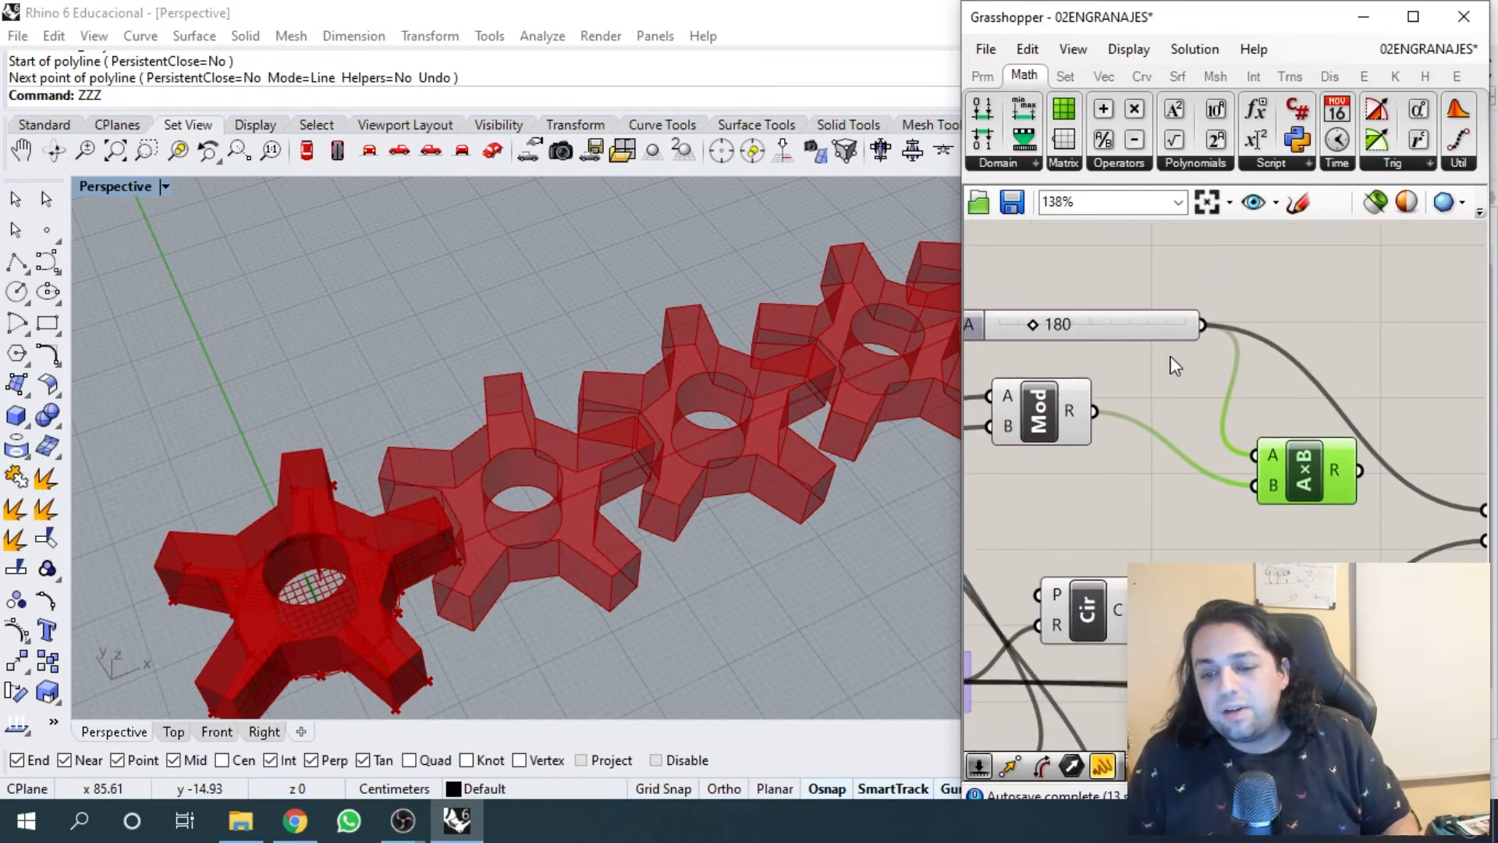
pyautogui.scroll(2, 1135, 327)
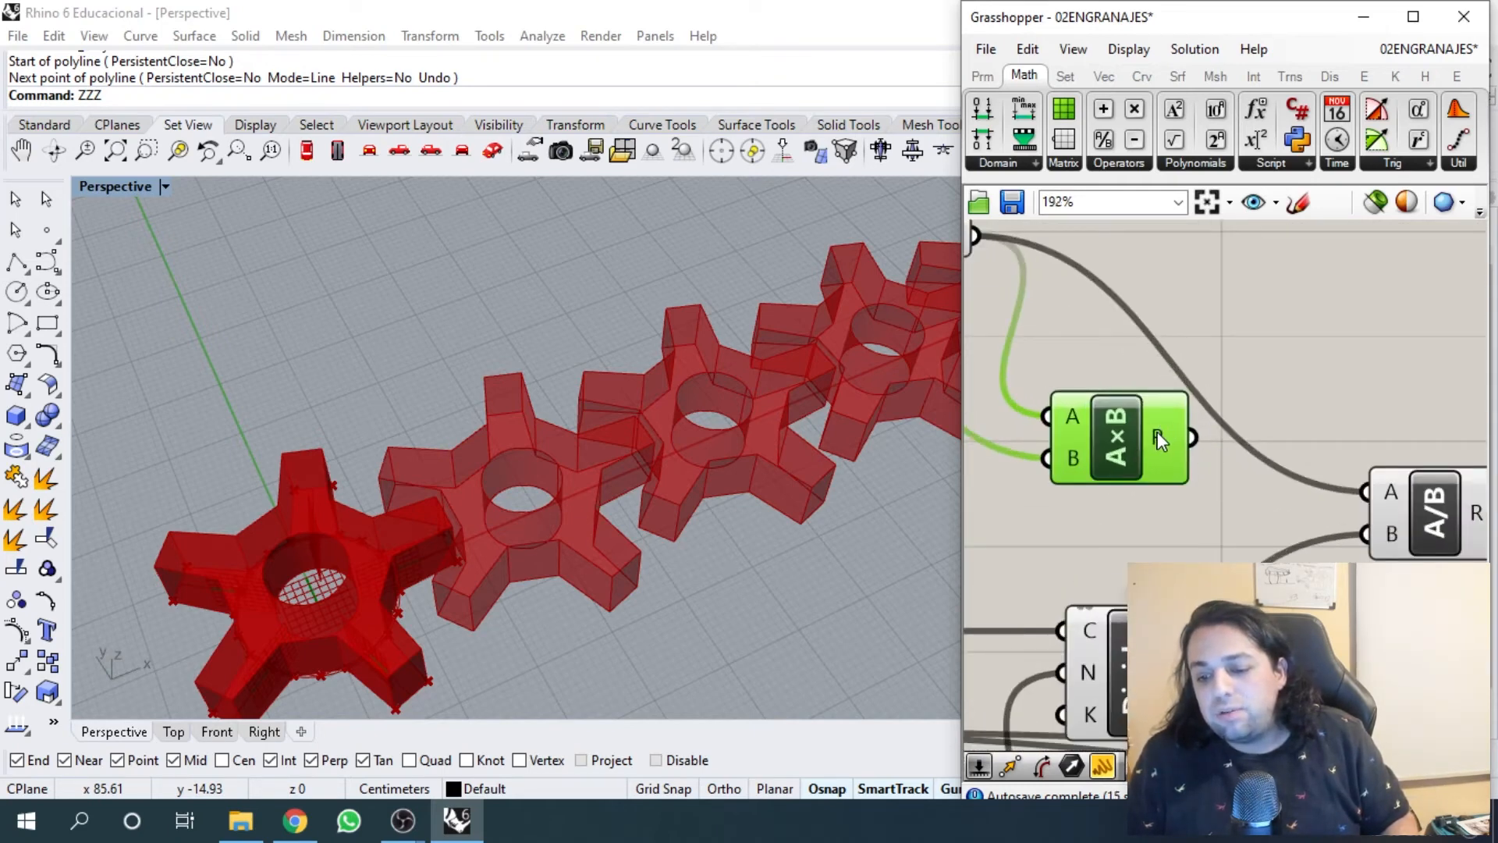
pyautogui.moveTo(1196, 445); pyautogui.dragTo(1130, 408, button='right')
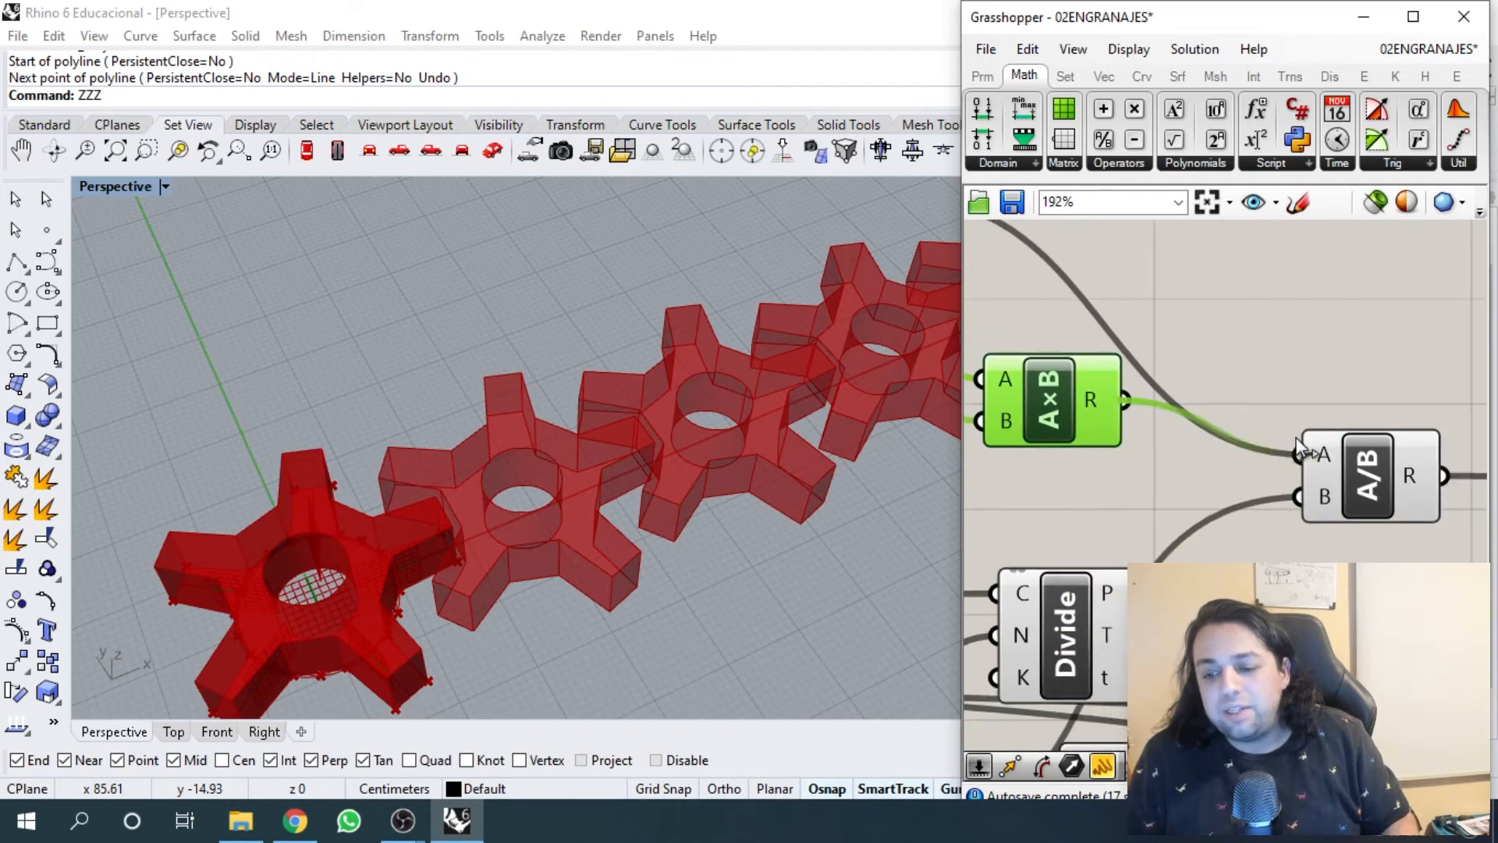
# - Set the NUMERO_LADOS slider to 4 and check how the gears mesh with an even side count
pyautogui.scroll(-5, 1270, 394)
pyautogui.moveTo(1219, 367); pyautogui.dragTo(1283, 370, button='right')
pyautogui.moveTo(1123, 373); pyautogui.dragTo(1236, 348, button='right')
pyautogui.moveTo(1066, 595); pyautogui.dragTo(1179, 532, button='right')
pyautogui.scroll(5, 1141, 518)
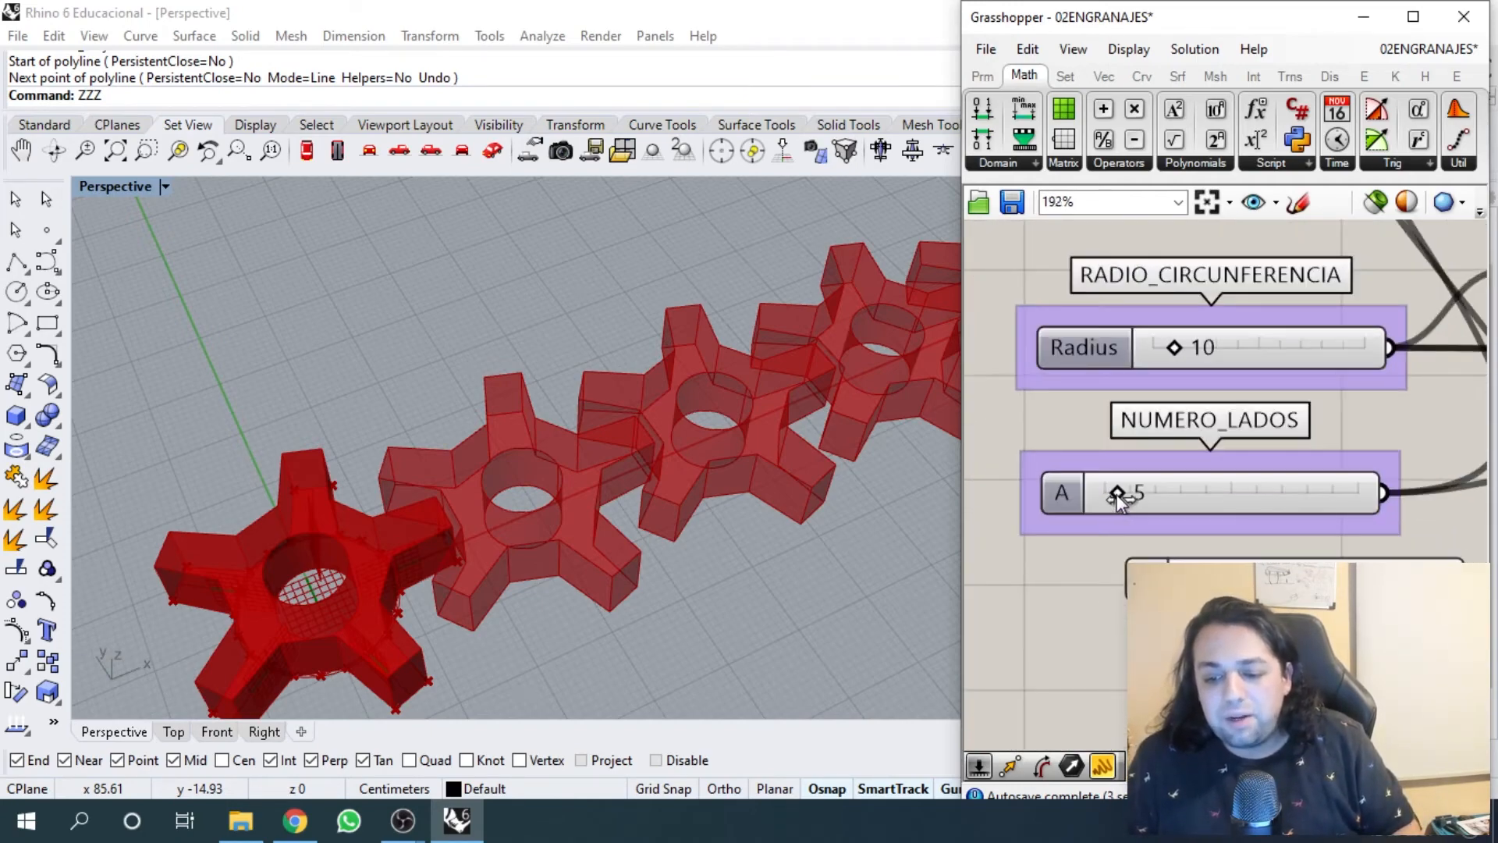
pyautogui.moveTo(1117, 494); pyautogui.dragTo(1116, 498)
pyautogui.scroll(-5, 718, 415)
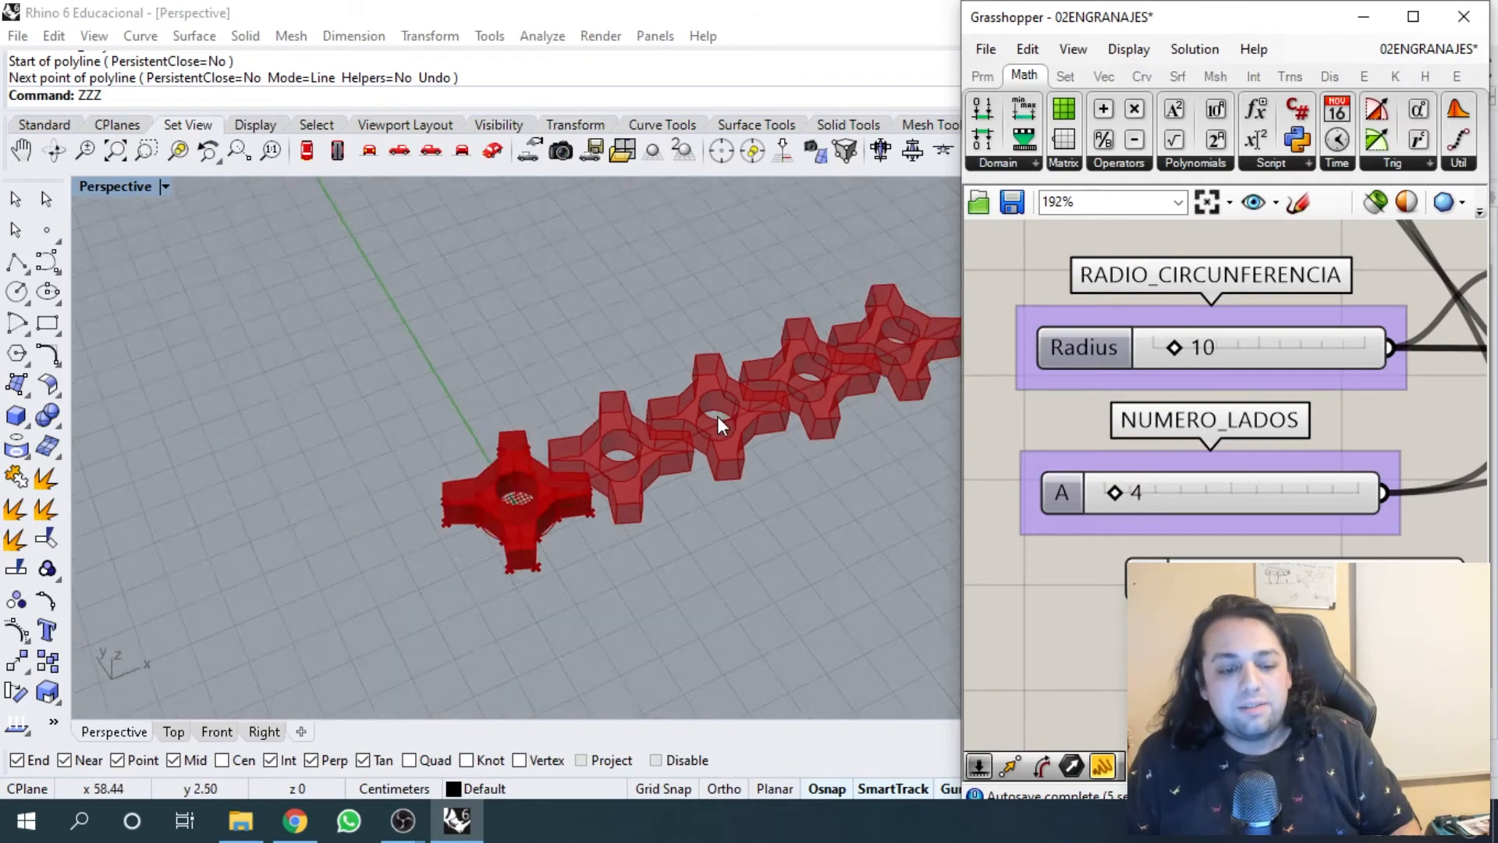
# - Check the Modulus and Multiplication outputs that feed Division for the even side count
pyautogui.scroll(-5, 1131, 390)
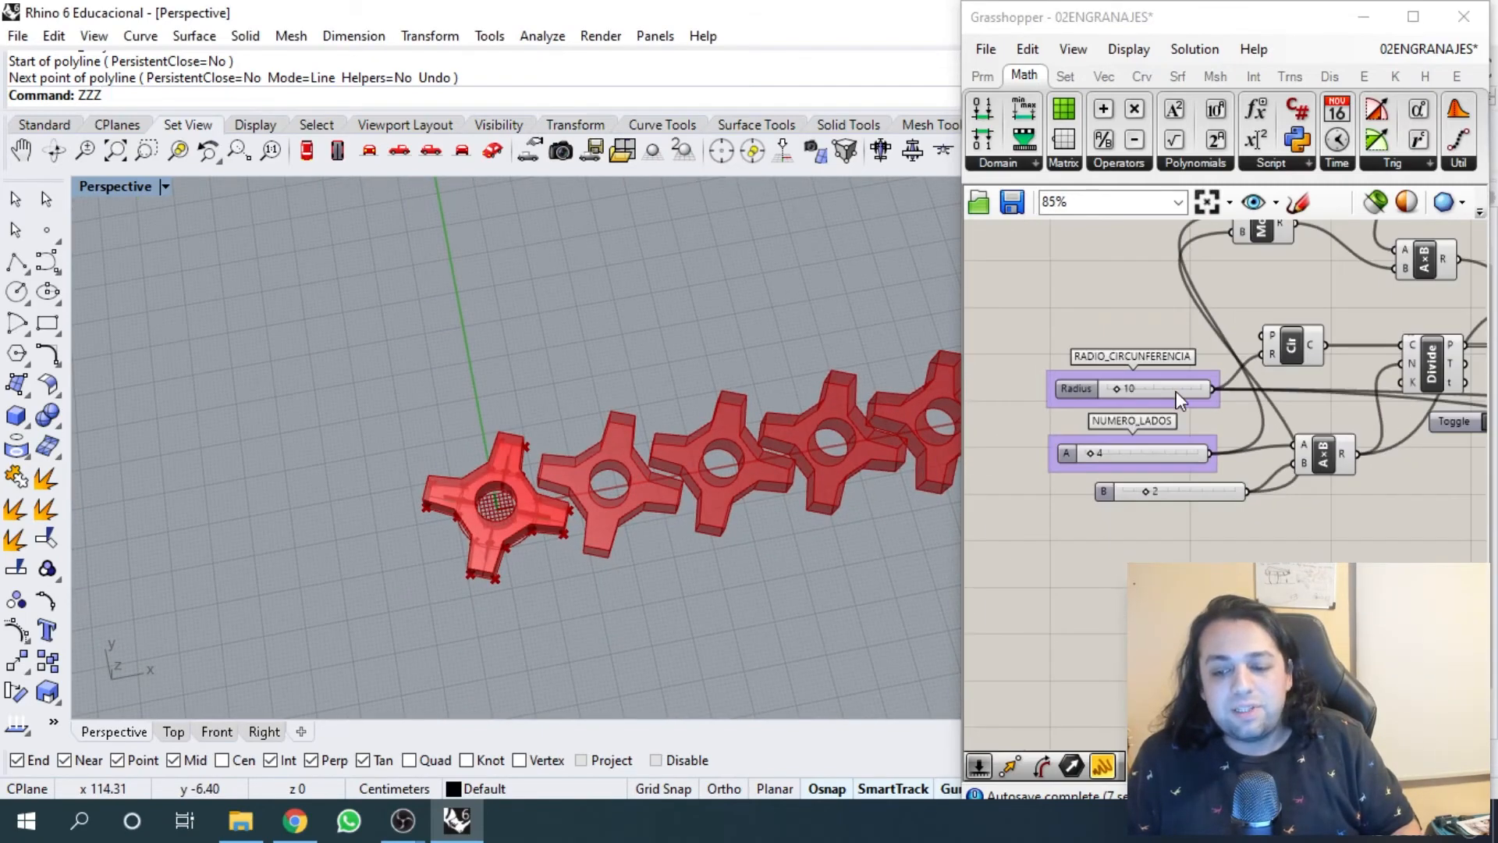
pyautogui.scroll(5, 1097, 411)
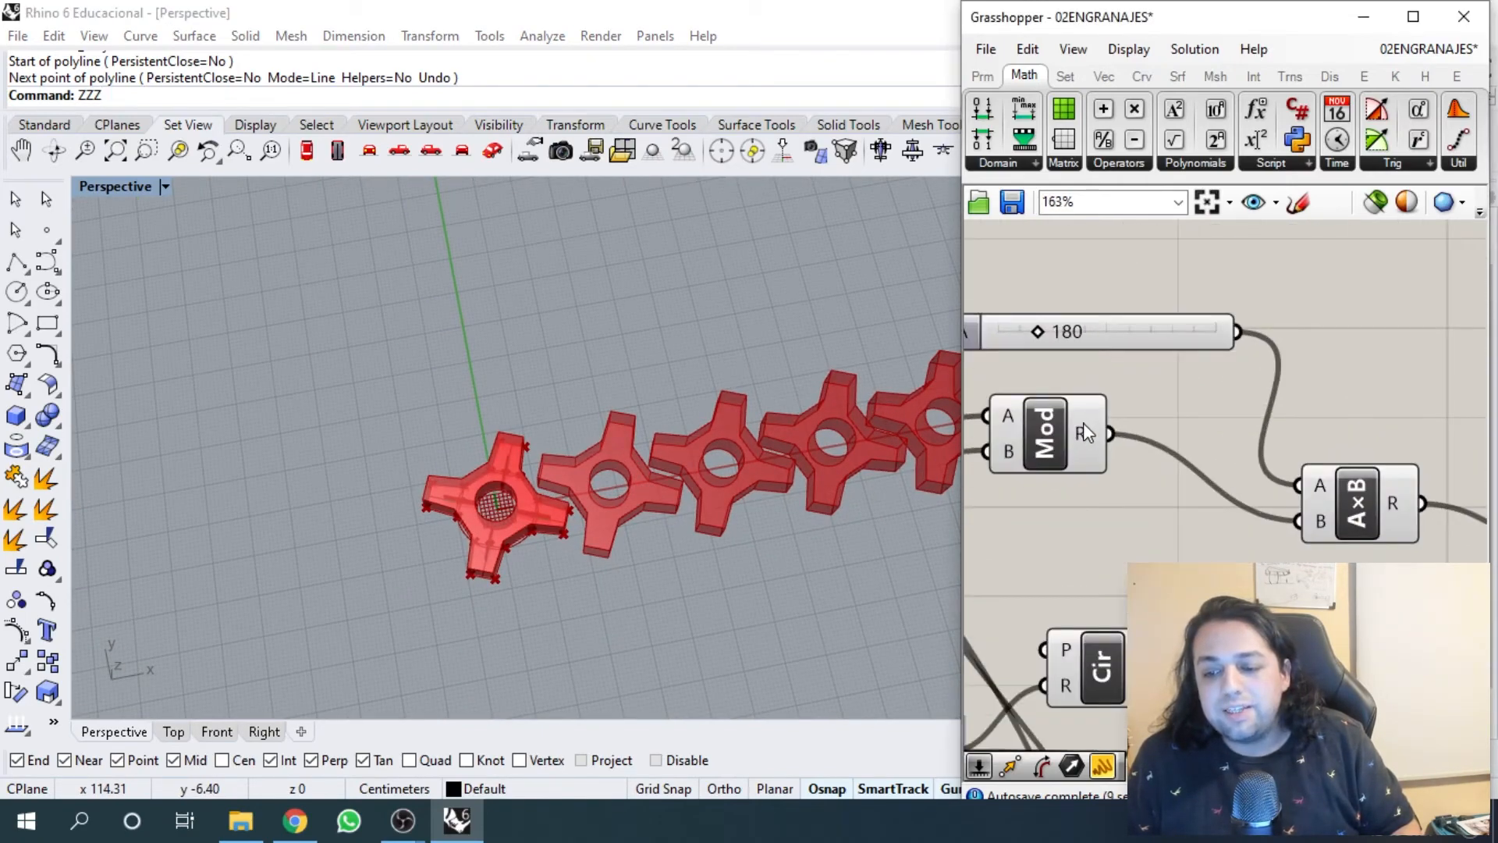
pyautogui.scroll(3, 1155, 443)
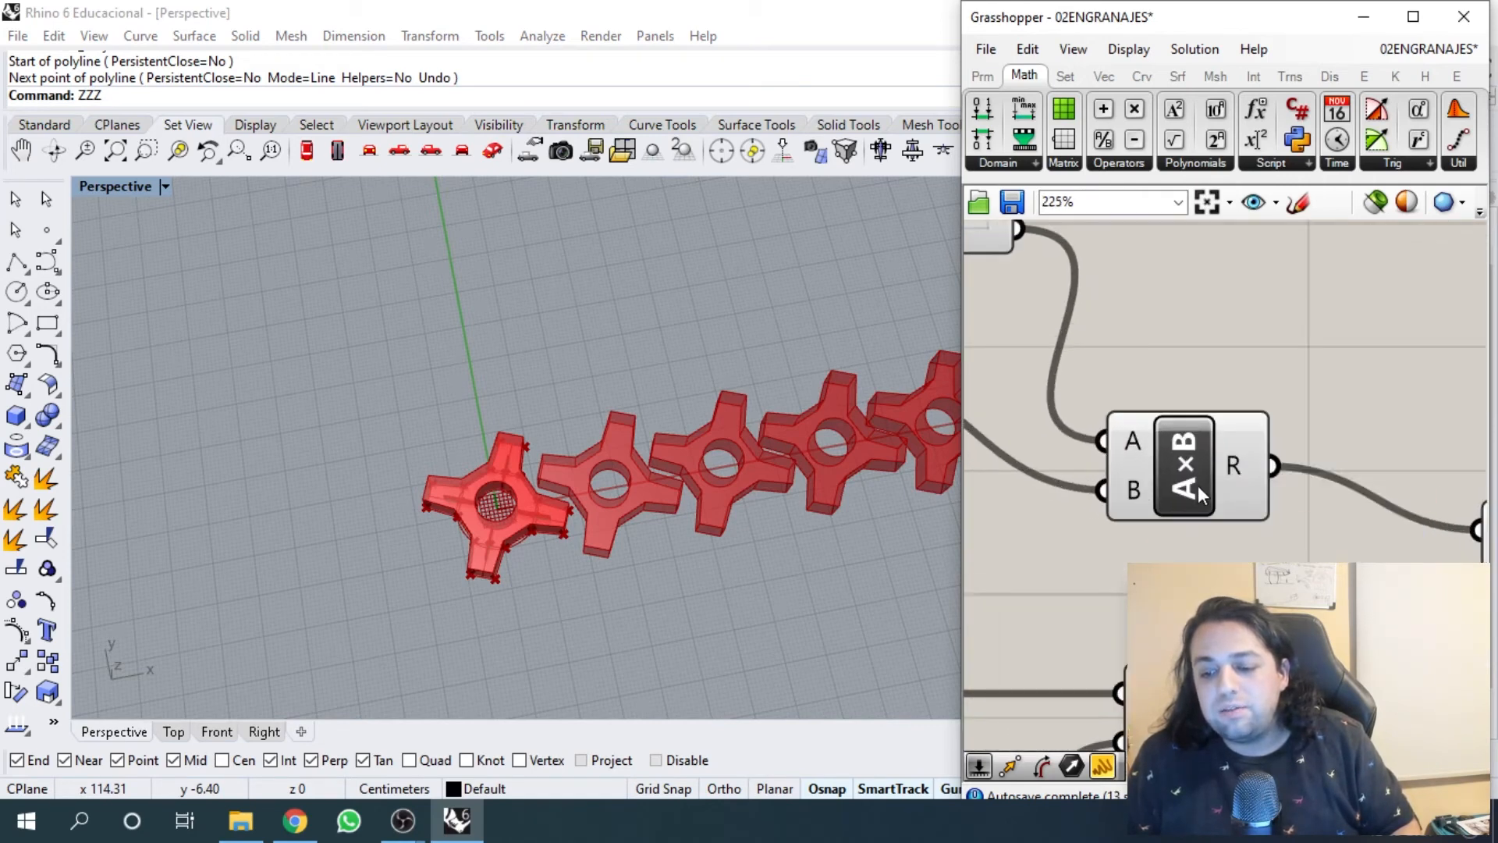
pyautogui.moveTo(1197, 485); pyautogui.dragTo(1086, 394, button='right')
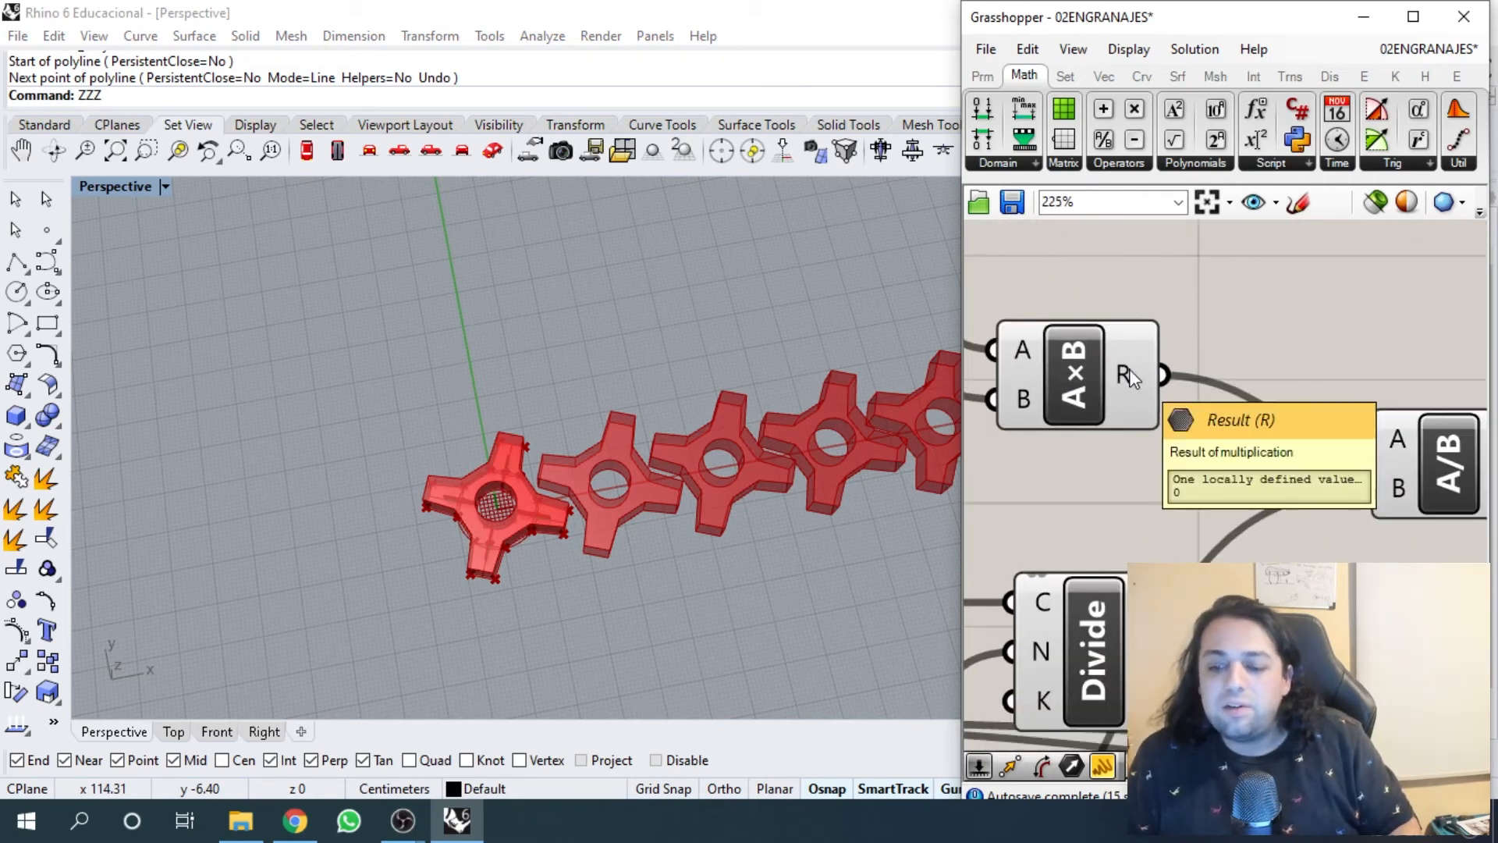
pyautogui.moveTo(1210, 460); pyautogui.dragTo(1196, 444, button='right')
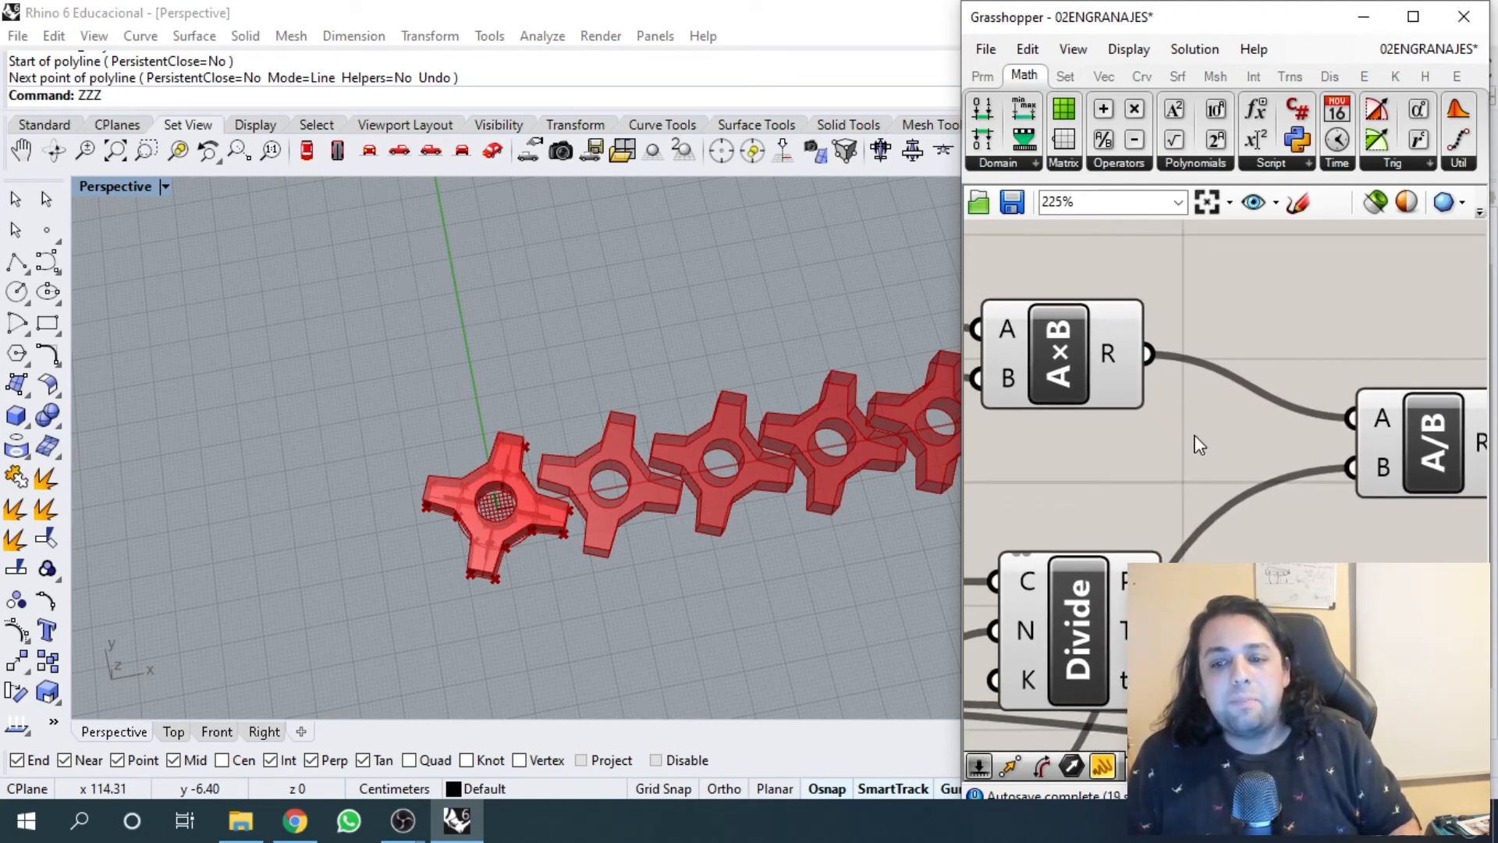
pyautogui.scroll(-3, 1199, 444)
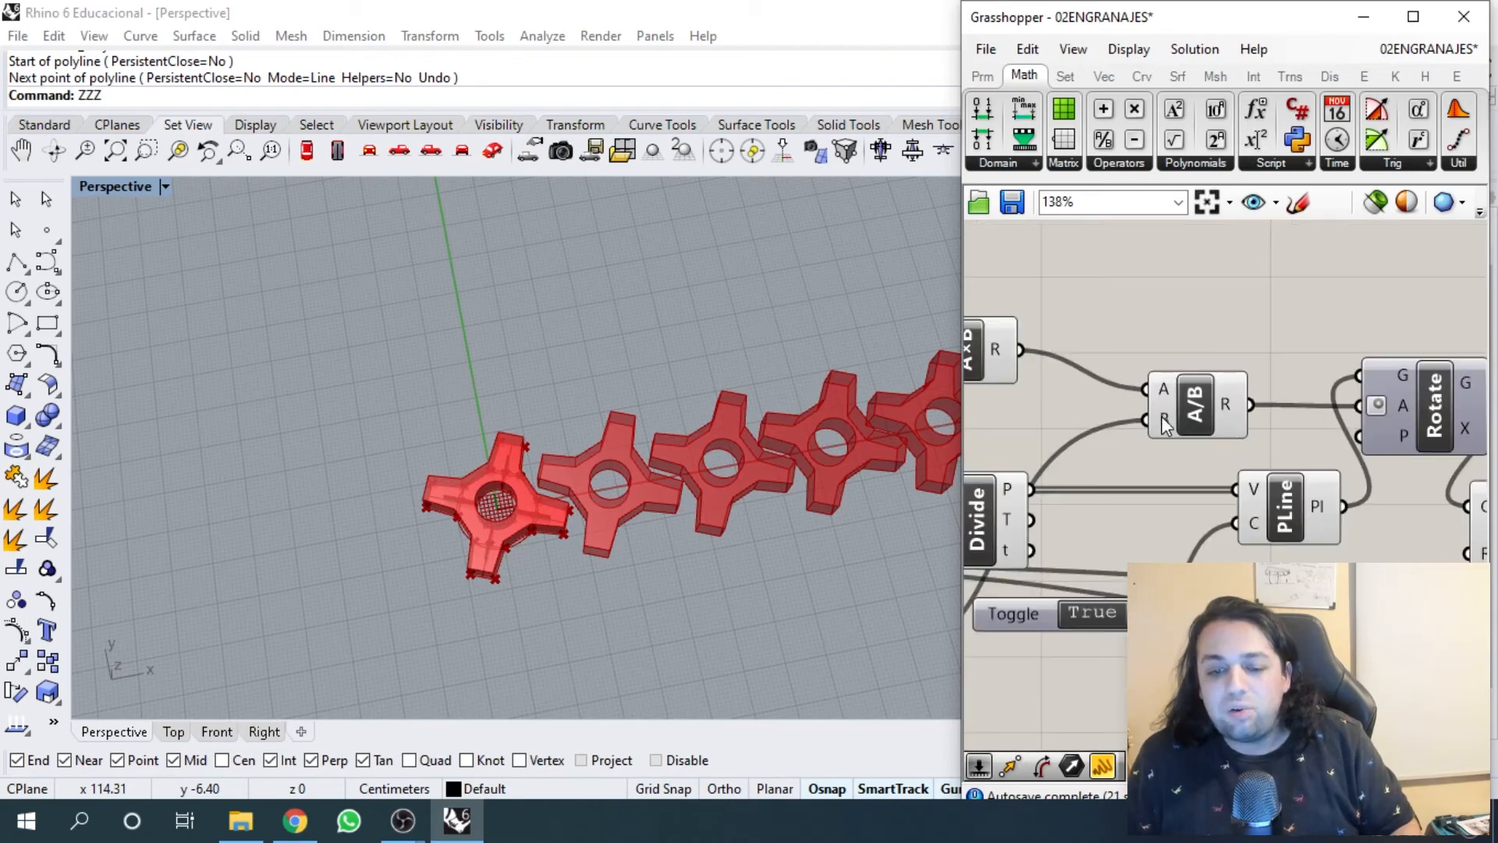
# - Set the NUMERO_LADOS slider to 18 and inspect how the teeth of neighbouring gears mesh
pyautogui.scroll(-4, 1162, 421)
pyautogui.moveTo(1093, 416); pyautogui.dragTo(1290, 405, button='right')
pyautogui.moveTo(1049, 472); pyautogui.dragTo(1223, 415, button='right')
pyautogui.scroll(5, 1131, 476)
pyautogui.moveTo(1286, 520); pyautogui.dragTo(1212, 507, button='right')
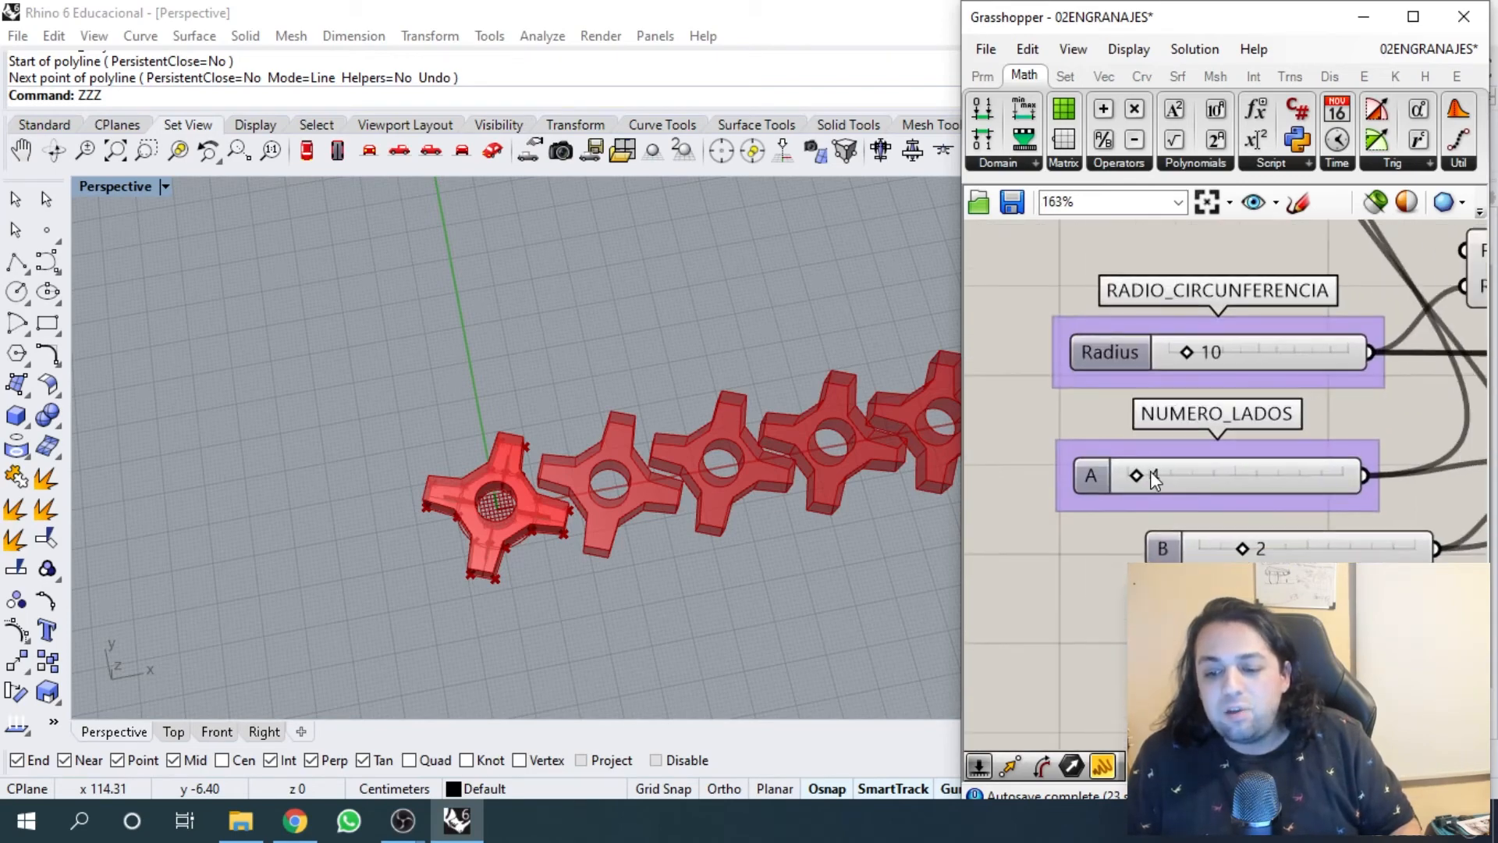
pyautogui.moveTo(1152, 473); pyautogui.dragTo(1168, 479)
pyautogui.scroll(6, 518, 507)
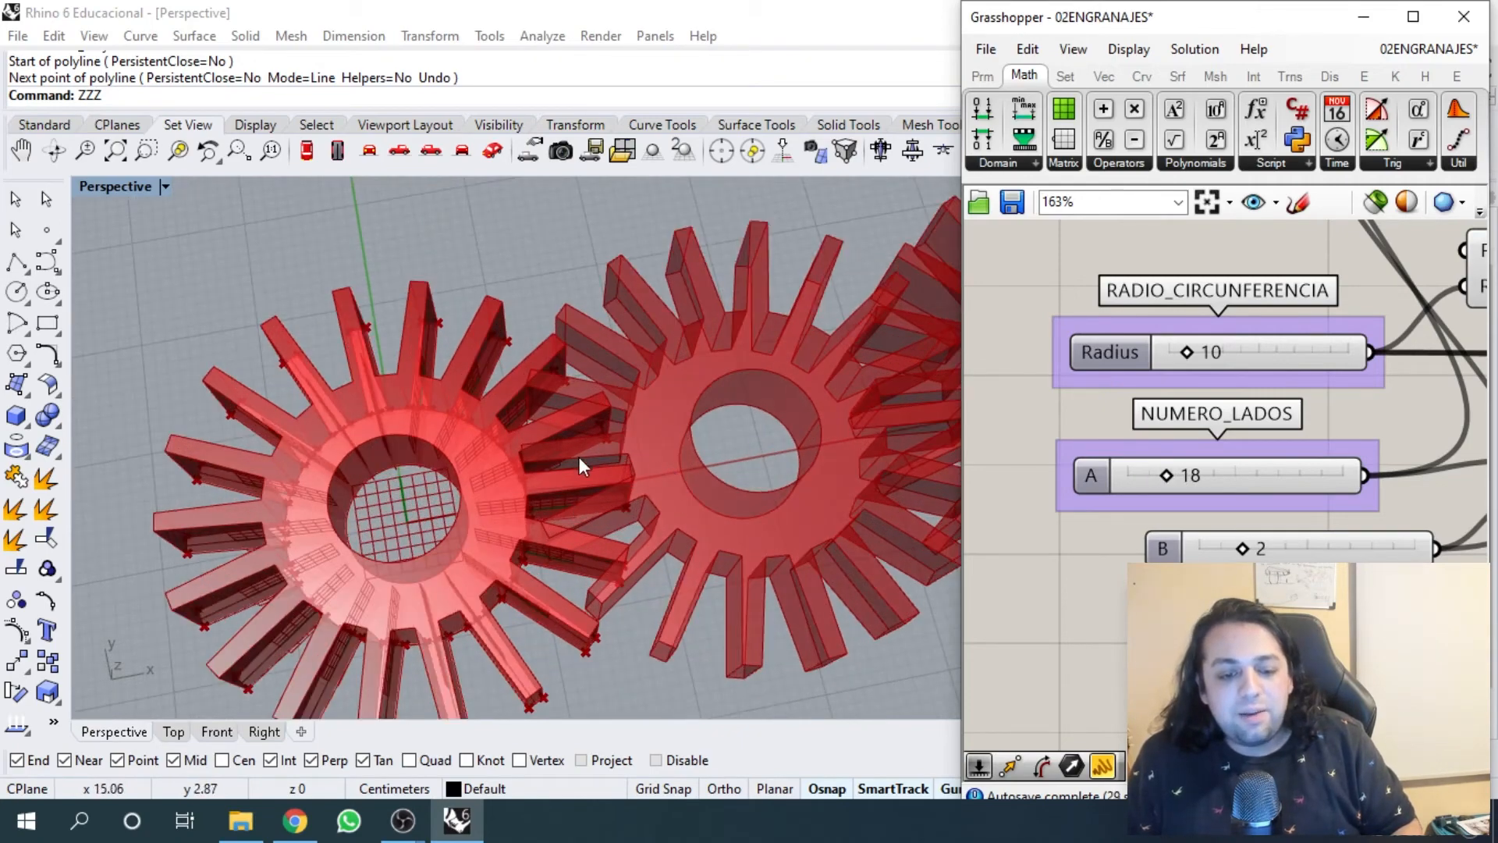
pyautogui.moveTo(671, 509); pyautogui.dragTo(579, 536, button='right')
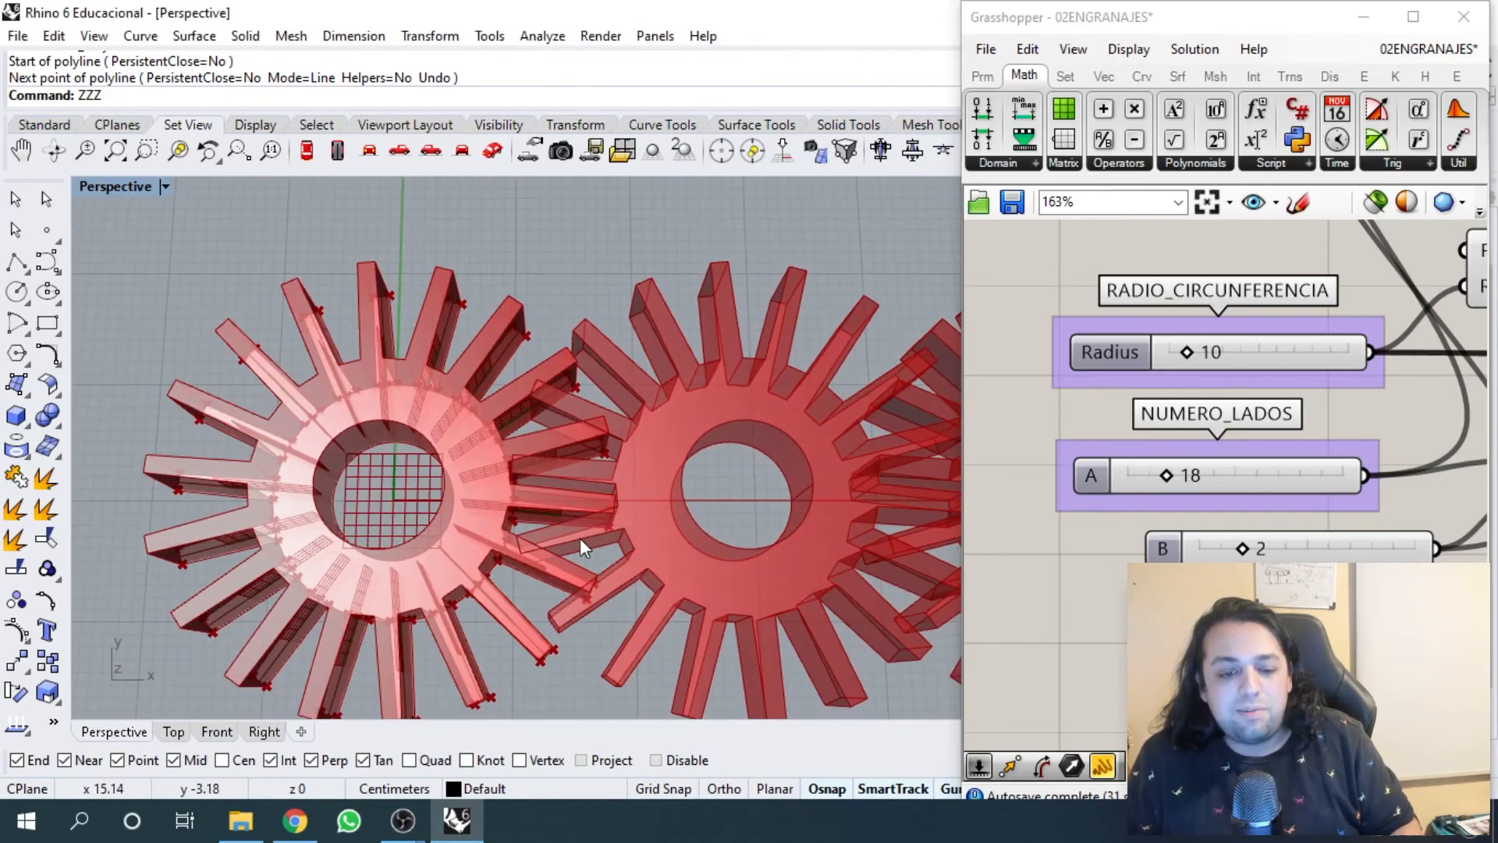
# - Set the DISTANCIA_DIENTE slider to 1 and inspect the shortened gear teeth up close
pyautogui.scroll(-8, 1166, 480)
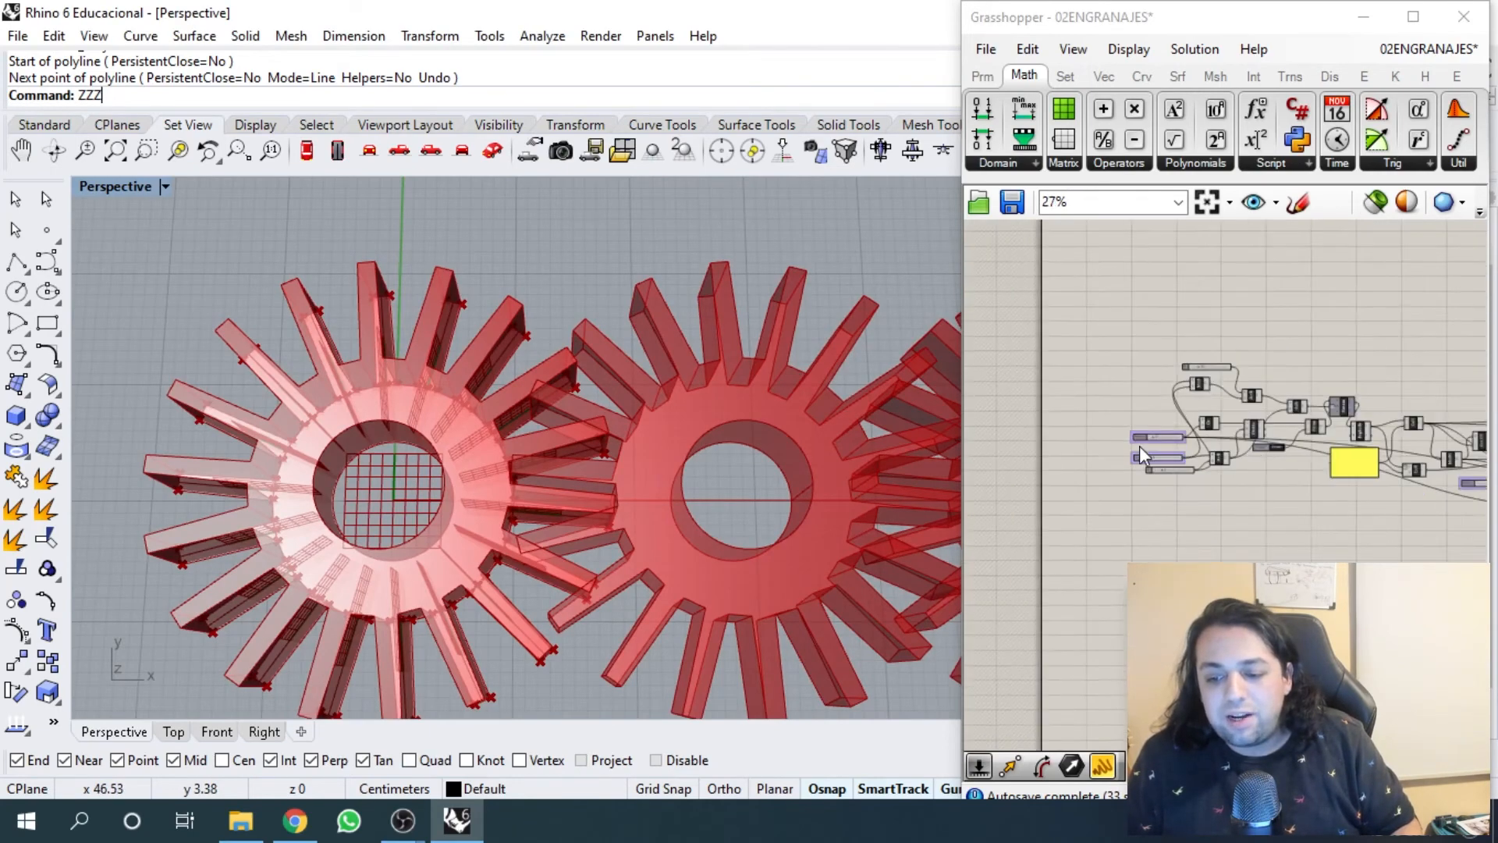
pyautogui.scroll(8, 1139, 446)
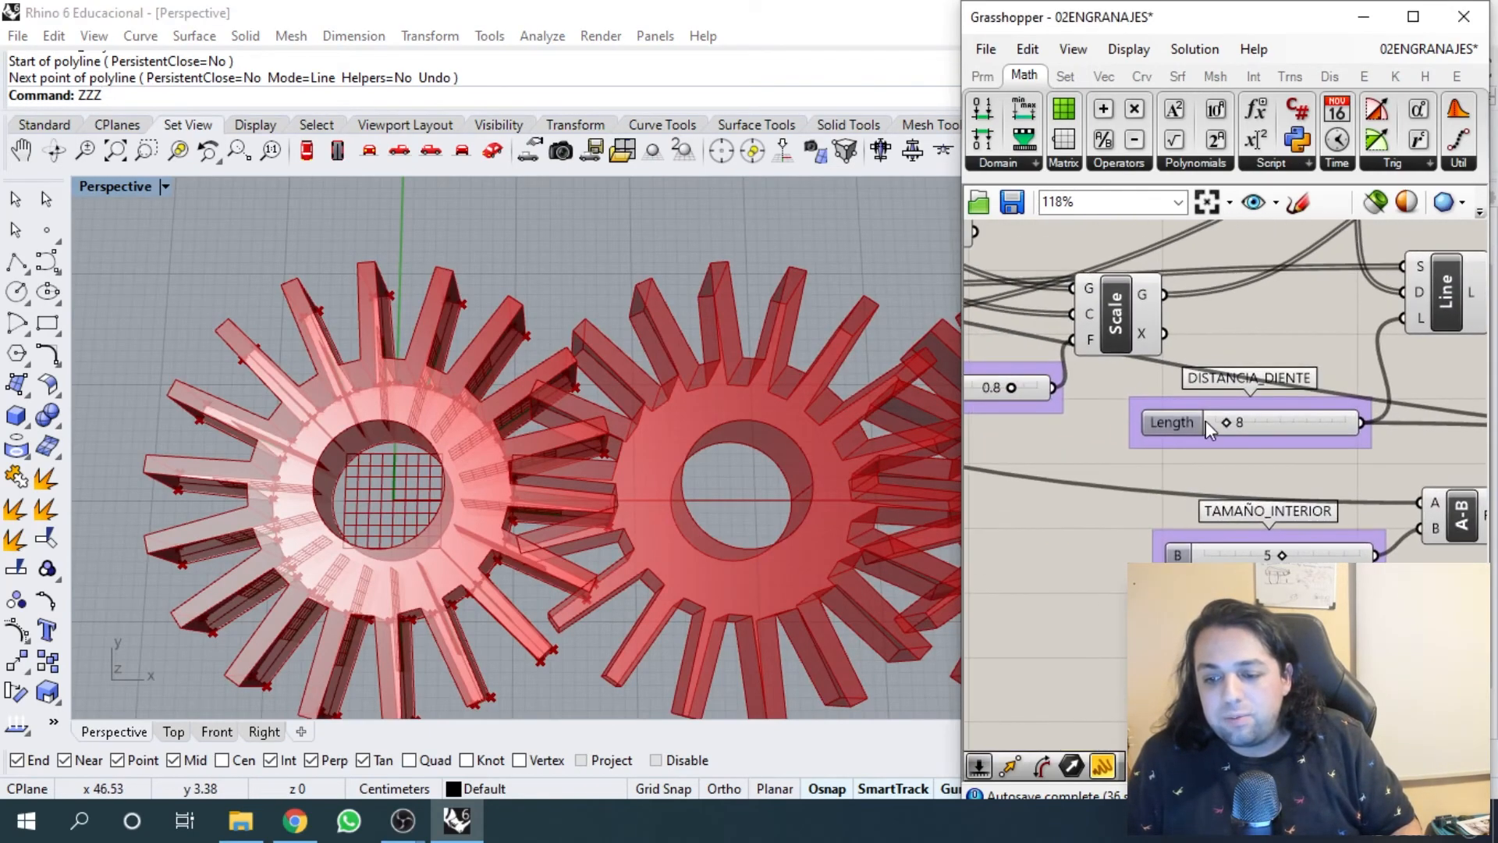
pyautogui.scroll(4, 1206, 419)
pyautogui.moveTo(1234, 425); pyautogui.dragTo(1211, 434)
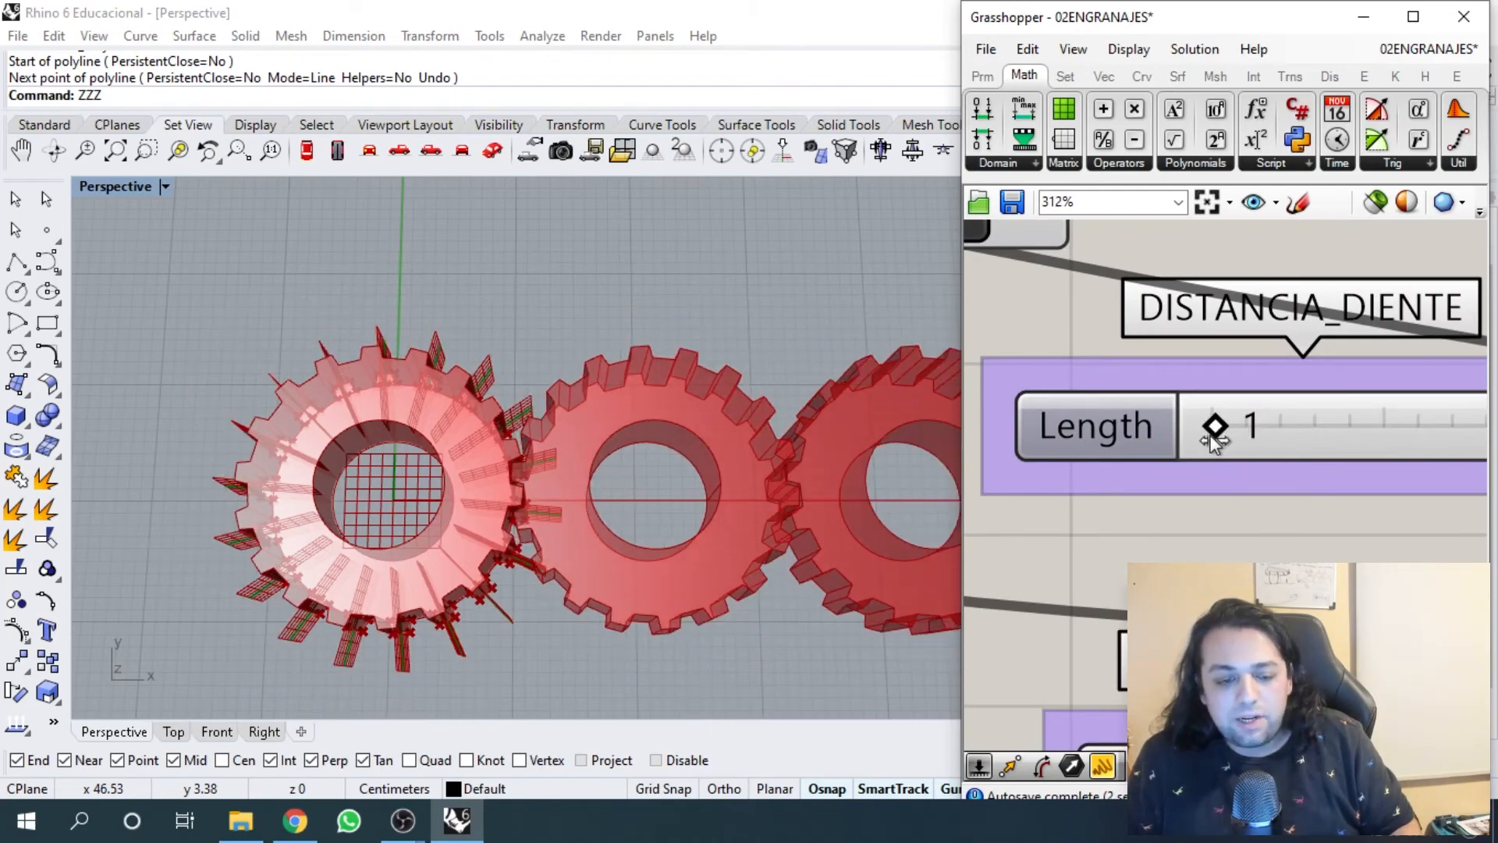
pyautogui.scroll(2, 392, 499)
pyautogui.scroll(-12, 1145, 420)
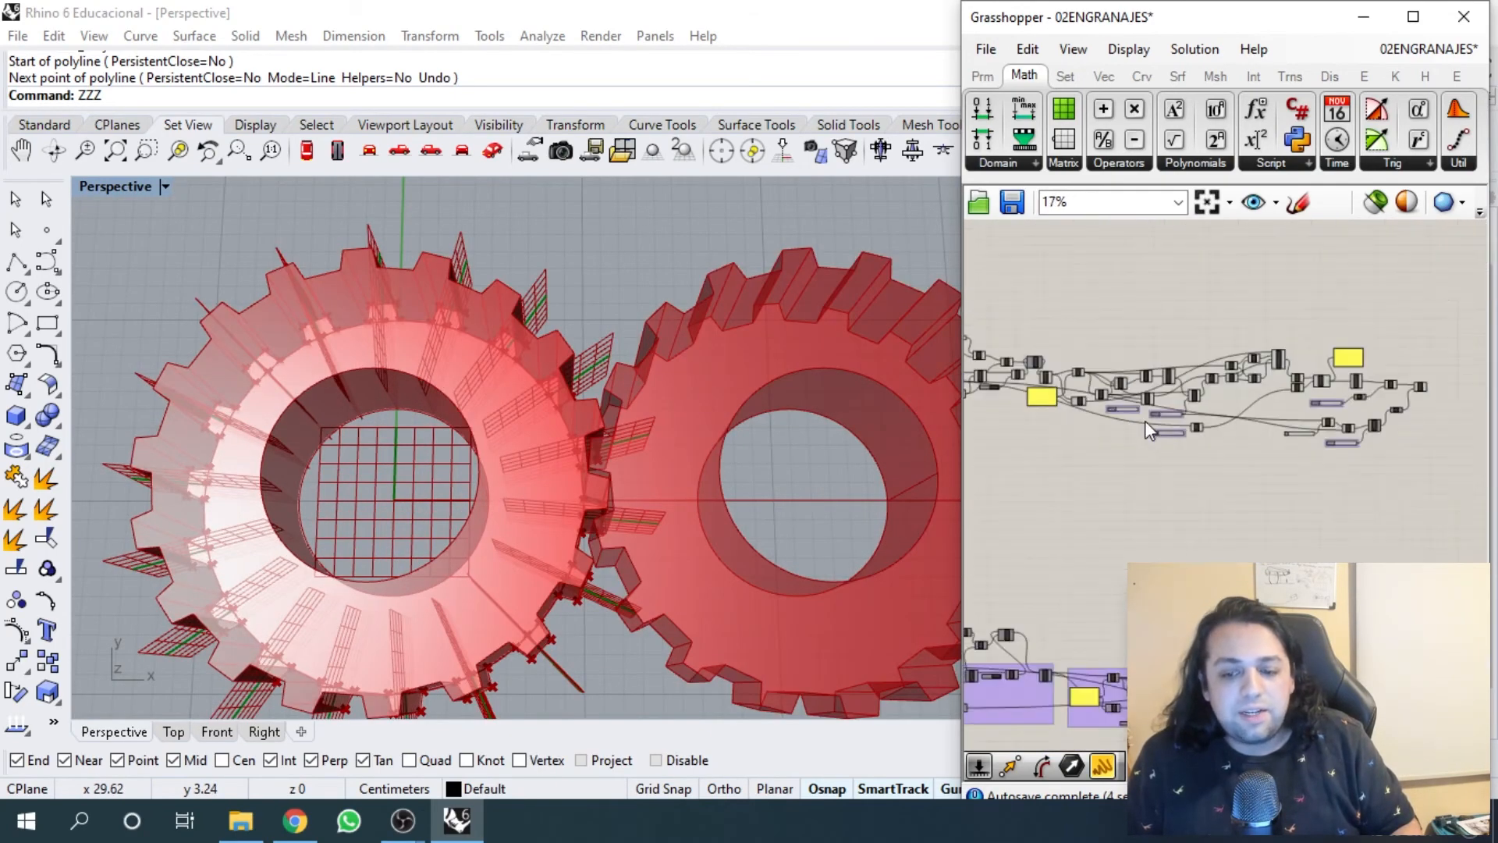
# - Set the NUMERO_LADOS slider to 12
pyautogui.scroll(3, 980, 382)
pyautogui.moveTo(980, 383); pyautogui.dragTo(1070, 414, button='right')
pyautogui.scroll(7, 1155, 435)
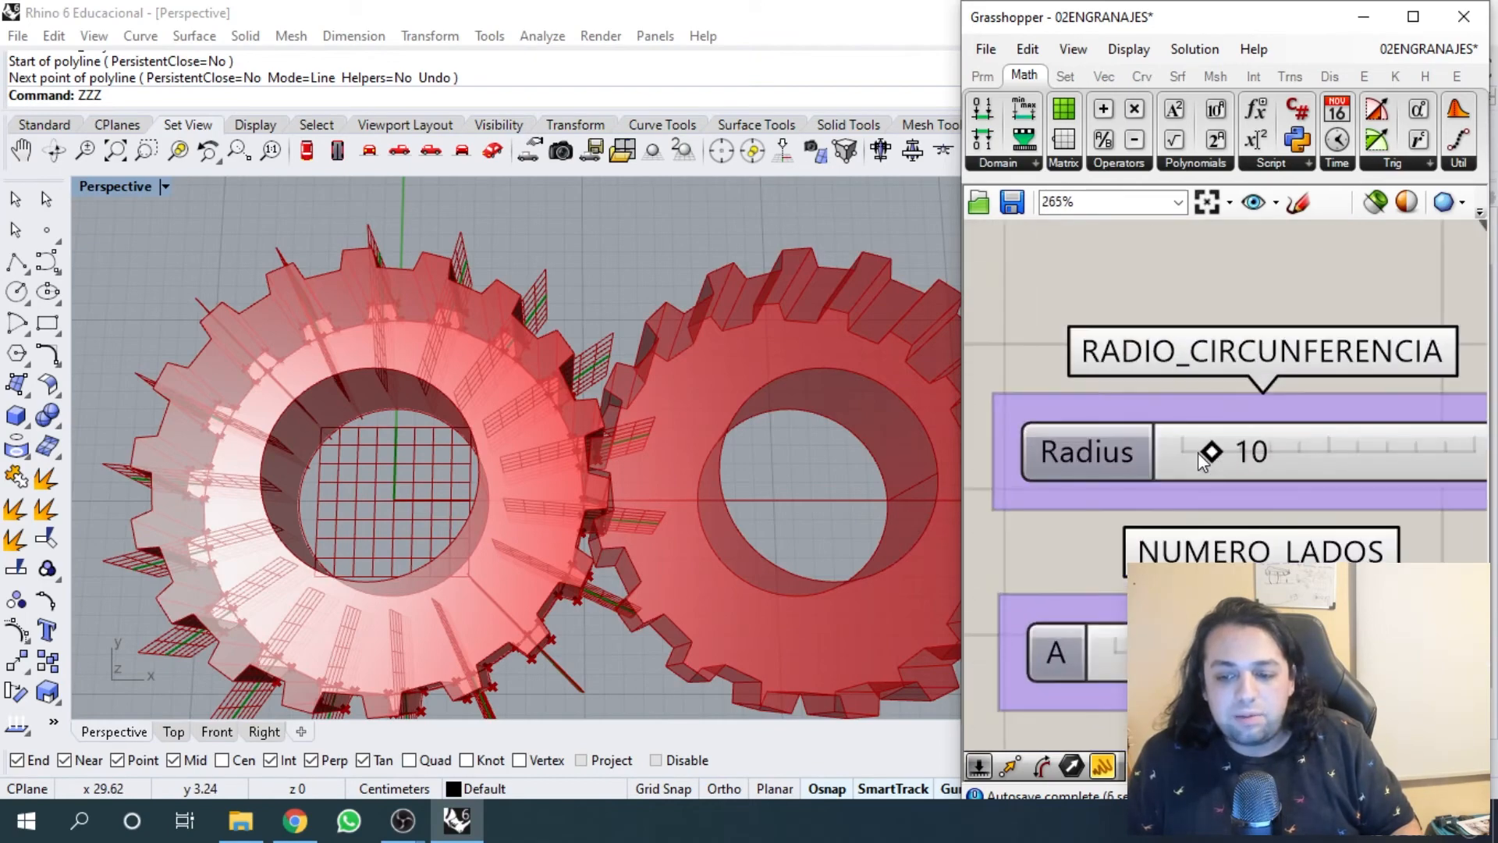
pyautogui.scroll(-1, 1206, 454)
pyautogui.moveTo(1209, 454); pyautogui.dragTo(1140, 340, button='right')
pyautogui.moveTo(1117, 477)
pyautogui.mouseDown()
pyautogui.moveTo(1132, 485)
pyautogui.moveTo(1085, 485)
pyautogui.moveTo(1102, 486)
pyautogui.mouseUp()
pyautogui.scroll(-3, 1103, 486)
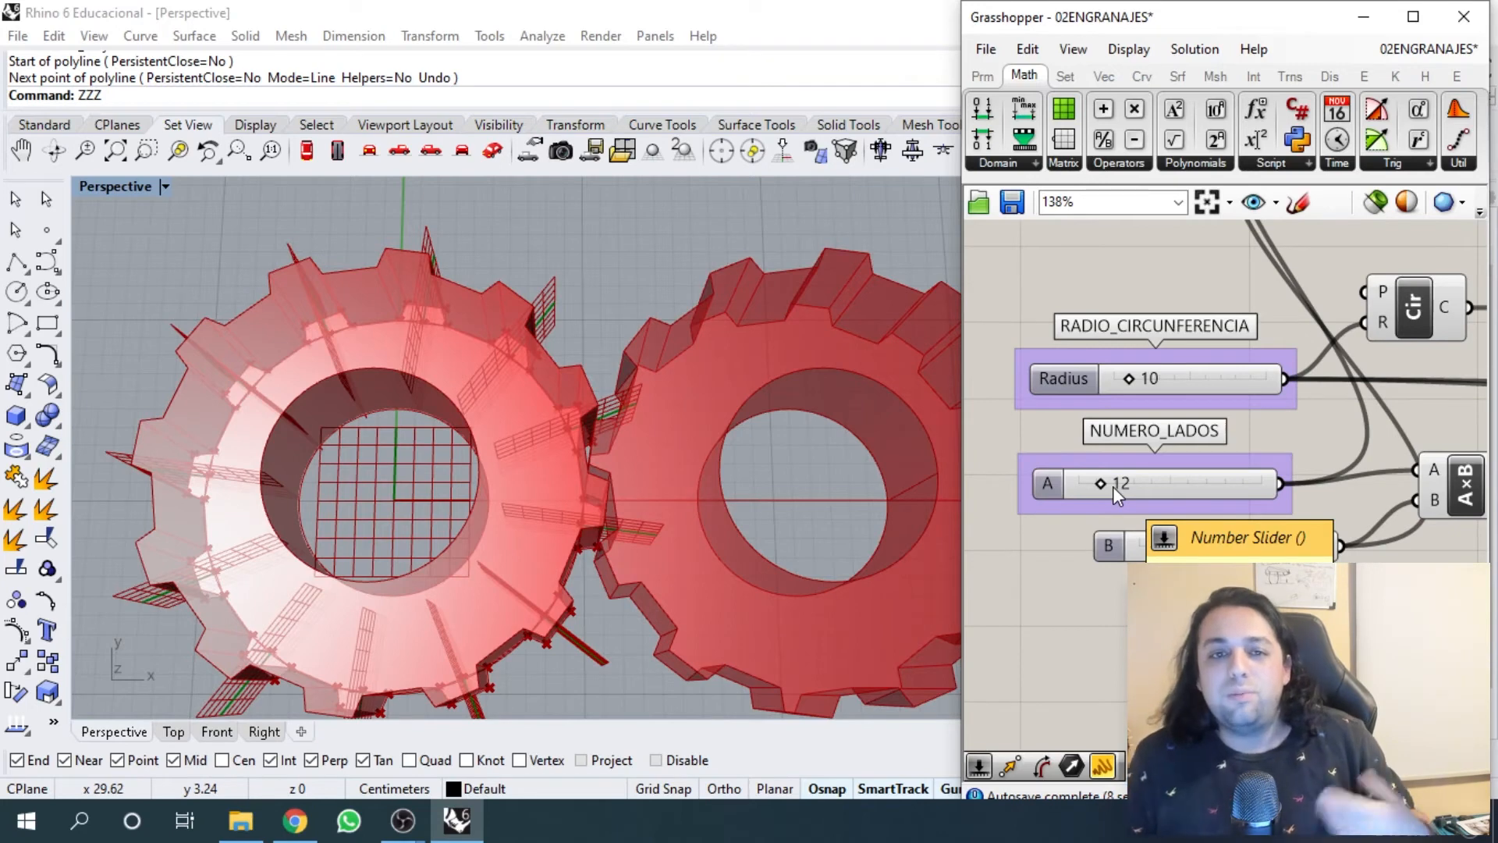
# - Add a Rotate component after Move at the end of the definition
pyautogui.scroll(-3, 1182, 390)
pyautogui.moveTo(1182, 390); pyautogui.dragTo(1014, 426, button='right')
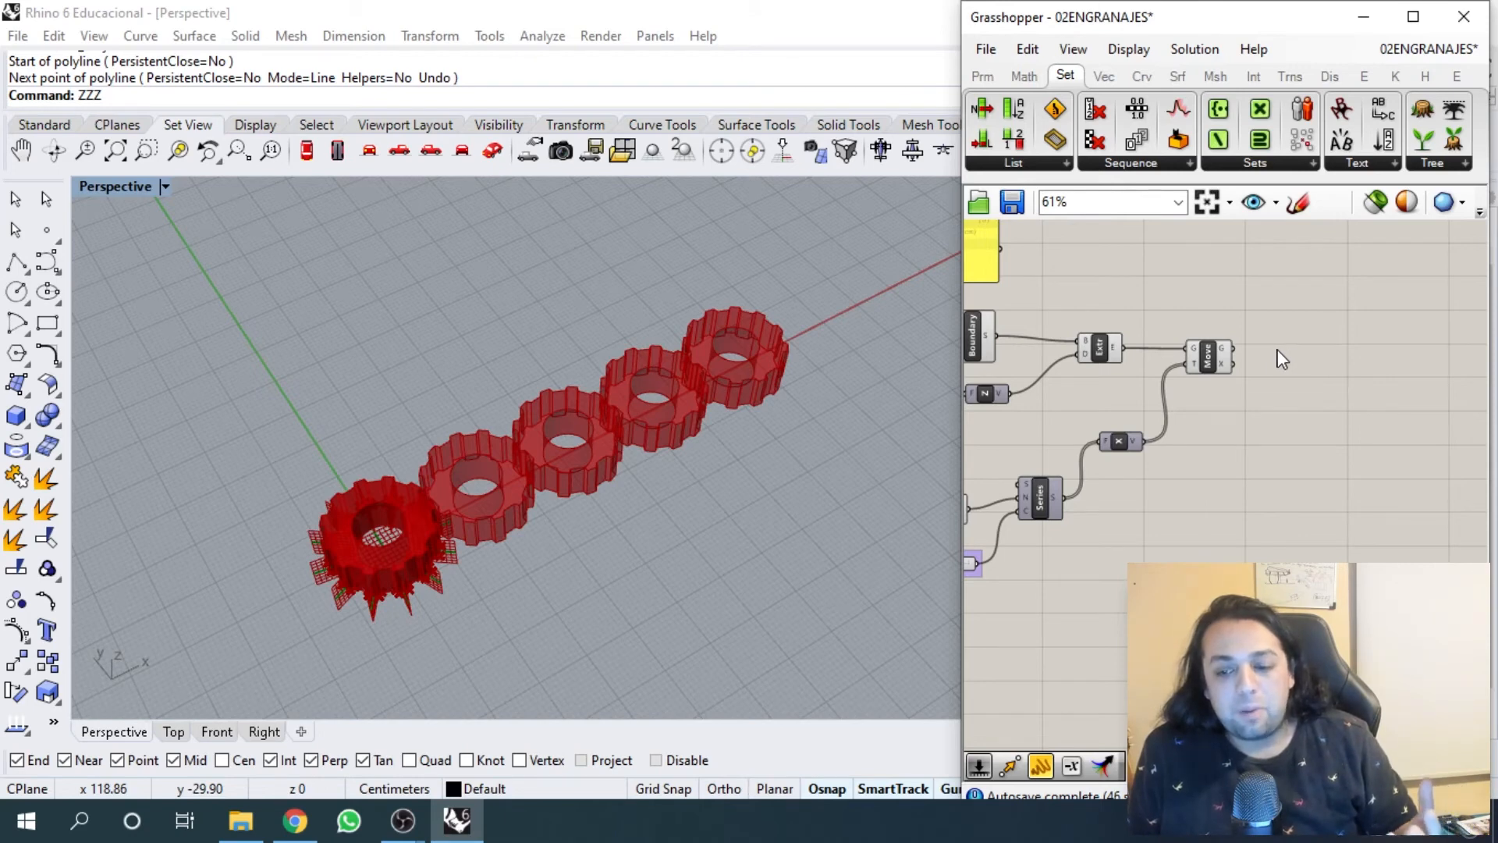
pyautogui.doubleClick(1351, 353)
pyautogui.write('ROTA')
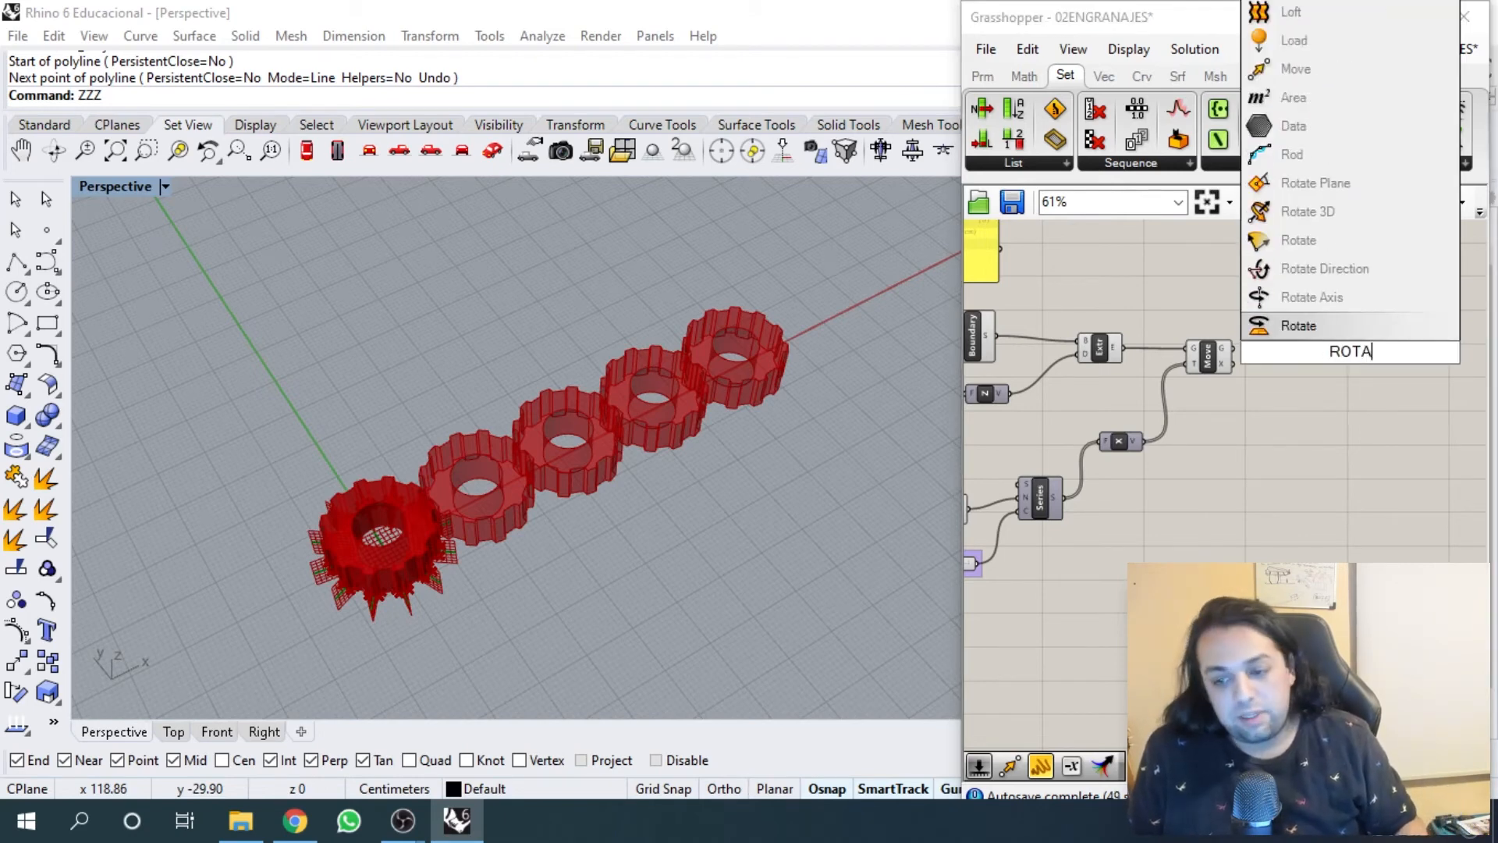
pyautogui.press('Return')
pyautogui.moveTo(1336, 331); pyautogui.dragTo(1230, 415, button='right')
pyautogui.click(1230, 415)
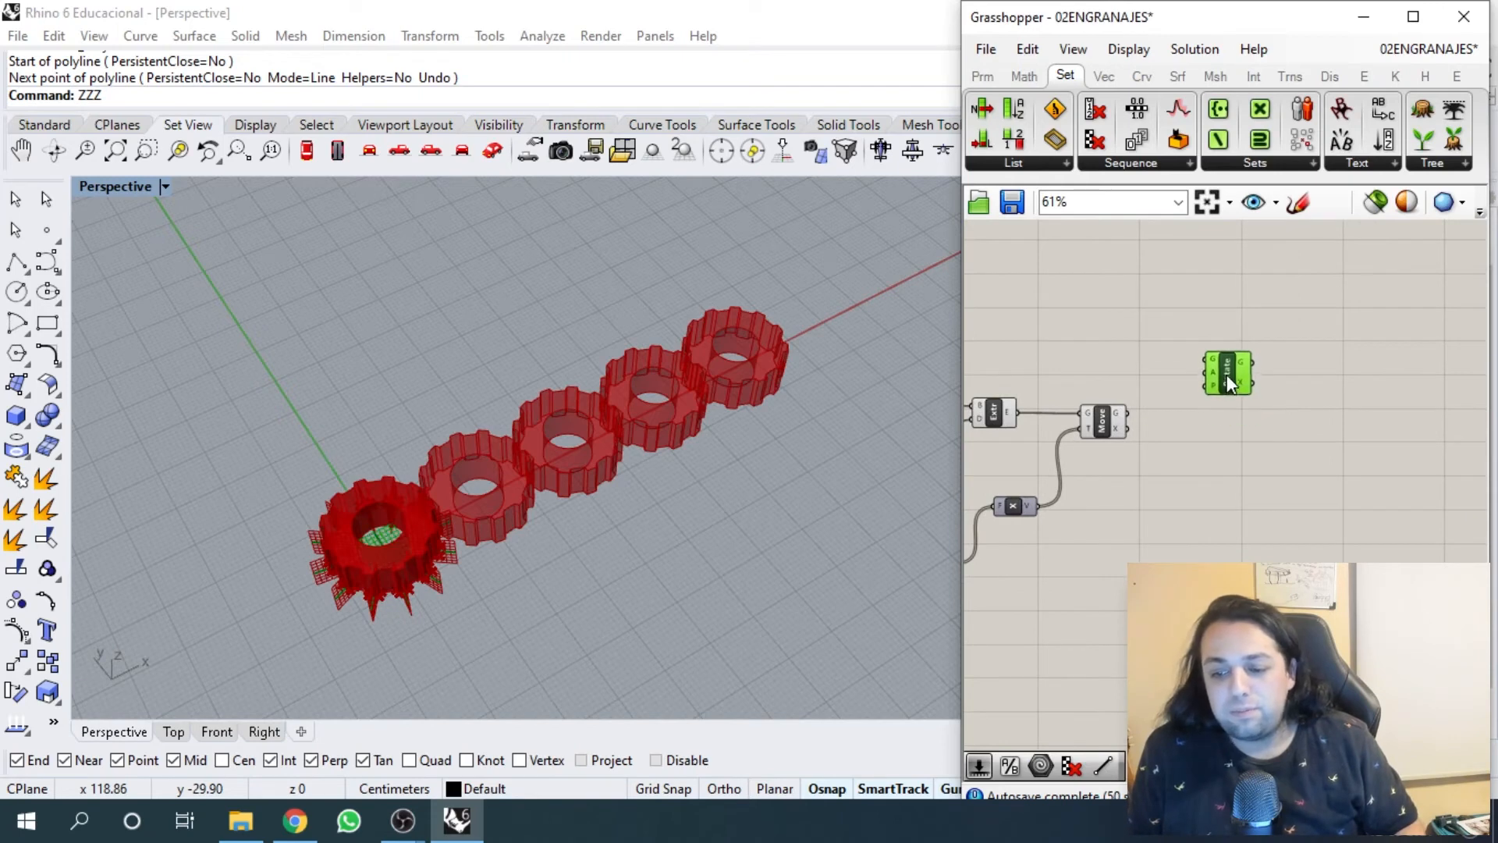
pyautogui.scroll(3, 1230, 415)
pyautogui.scroll(2, 1131, 421)
# - Switch the new Rotate's A input to degrees and place the component farther from Move
pyautogui.rightClick(1212, 392)
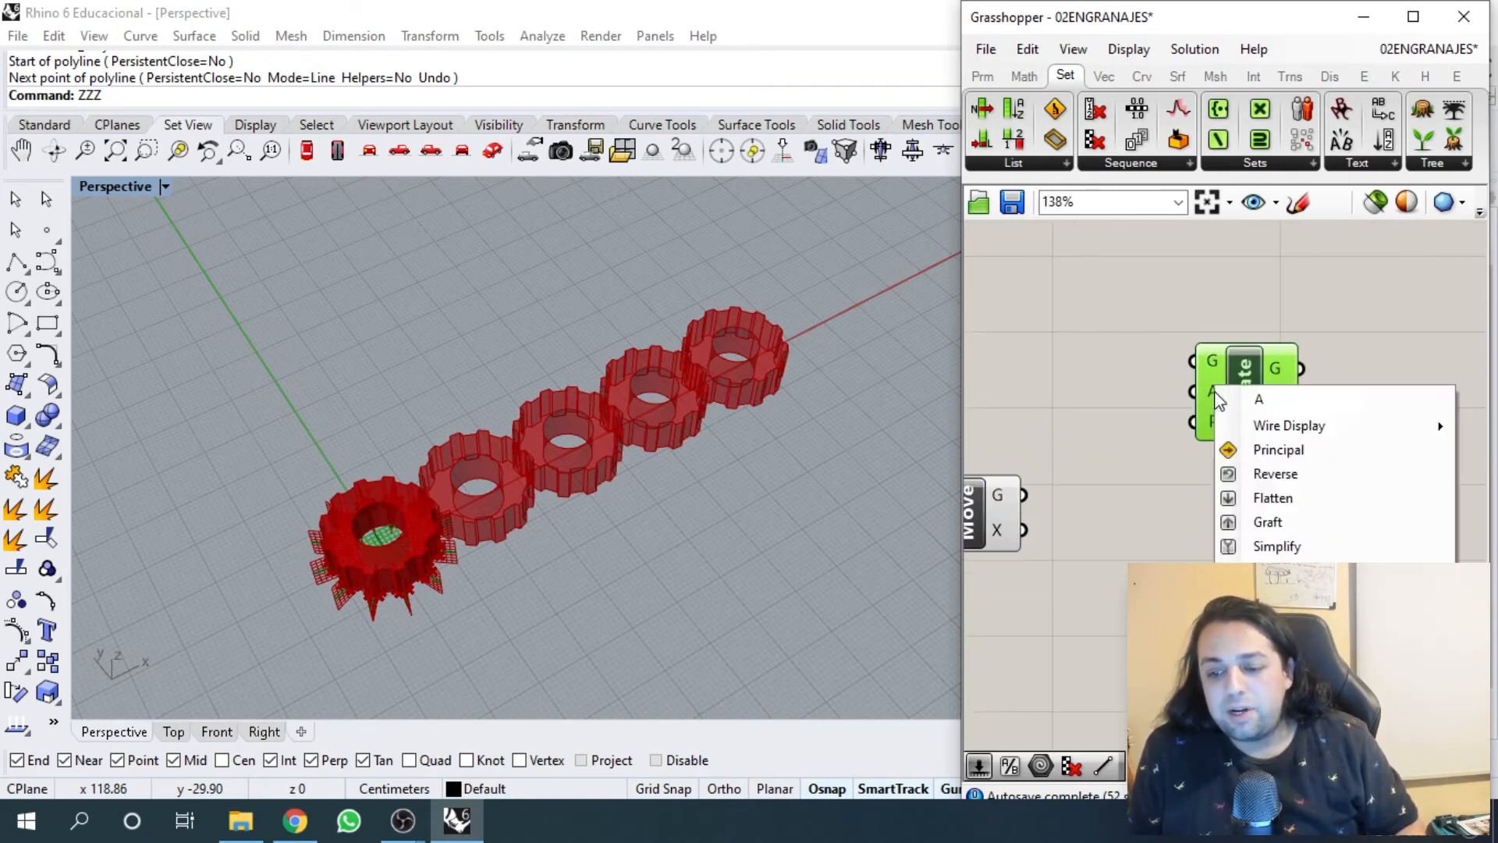
pyautogui.click(1255, 452)
pyautogui.moveTo(1233, 421); pyautogui.dragTo(1266, 343)
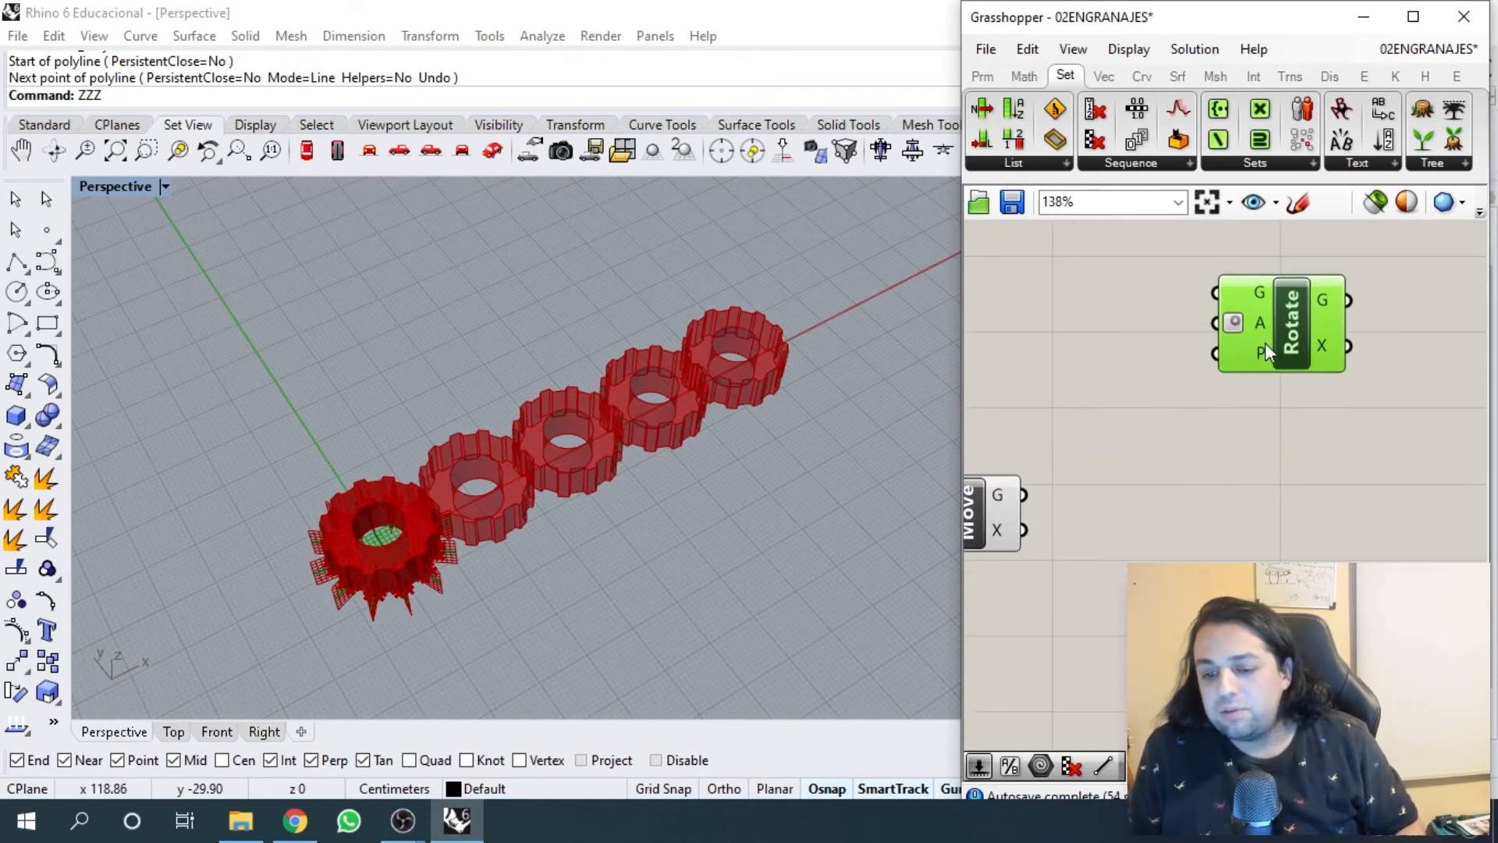
pyautogui.scroll(-3, 1246, 420)
pyautogui.scroll(3, 1217, 444)
pyautogui.click(1193, 458)
pyautogui.scroll(-2, 1173, 460)
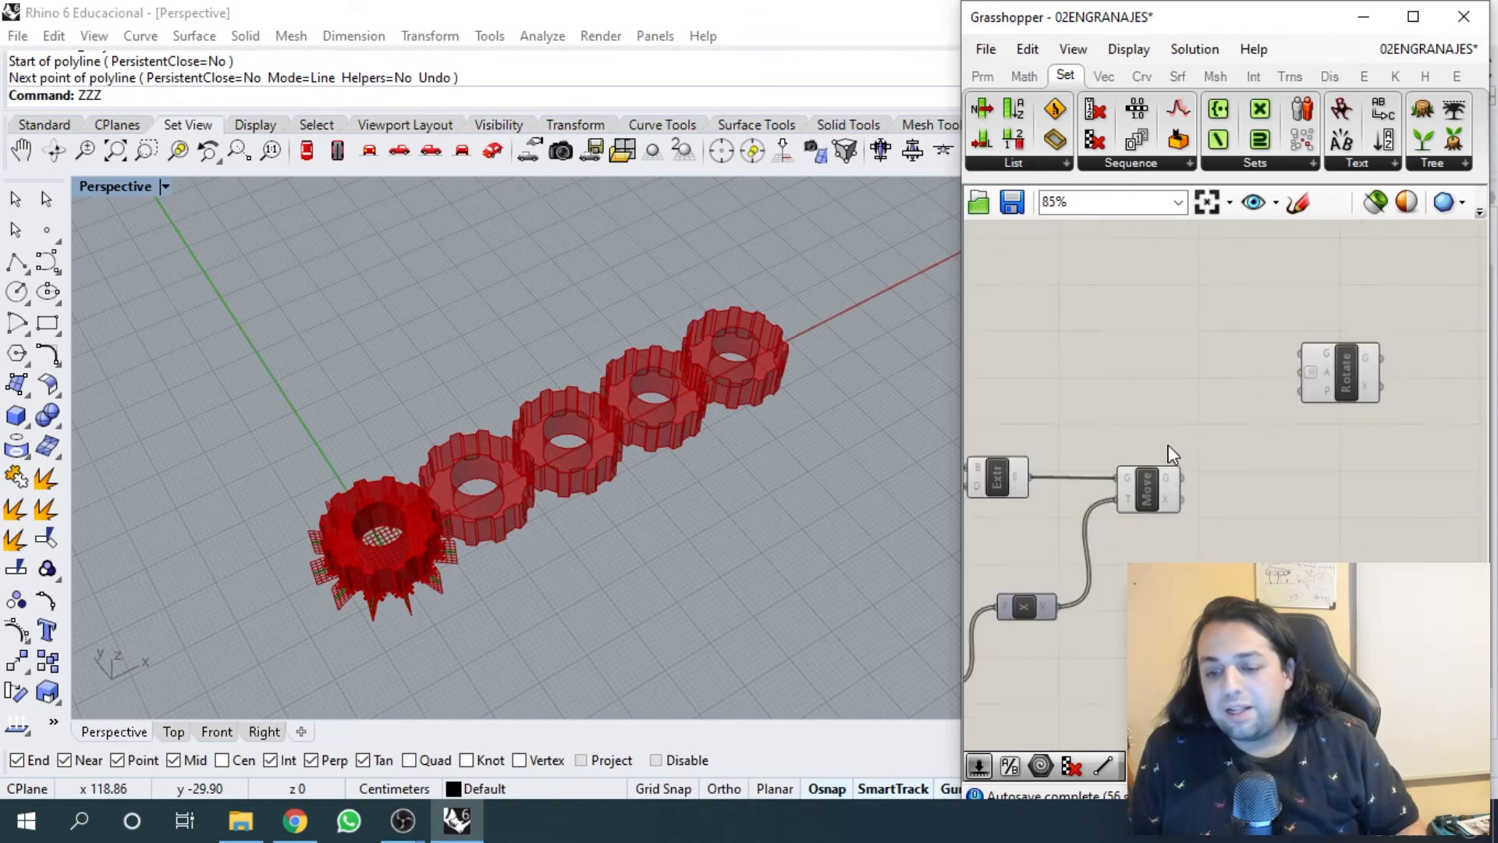
# - Turn off the preview of all components upstream of Move, leaving Move itself displayed
pyautogui.scroll(-3, 1122, 496)
pyautogui.scroll(3, 1286, 370)
pyautogui.click(1314, 357)
pyautogui.scroll(3, 1314, 357)
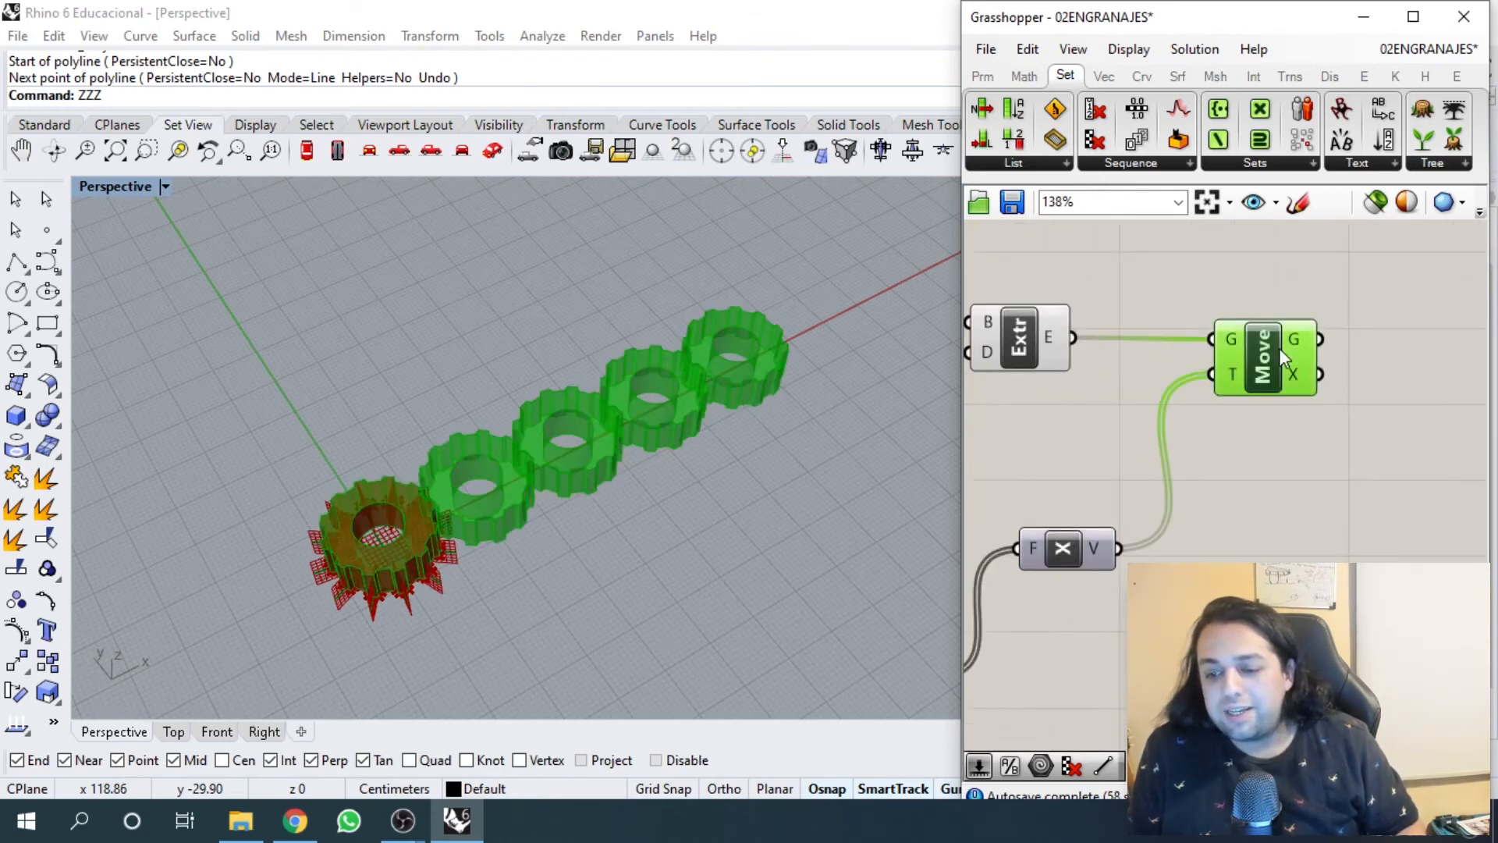
pyautogui.scroll(-6, 1280, 348)
pyautogui.moveTo(1327, 442); pyautogui.dragTo(1415, 485, button='right')
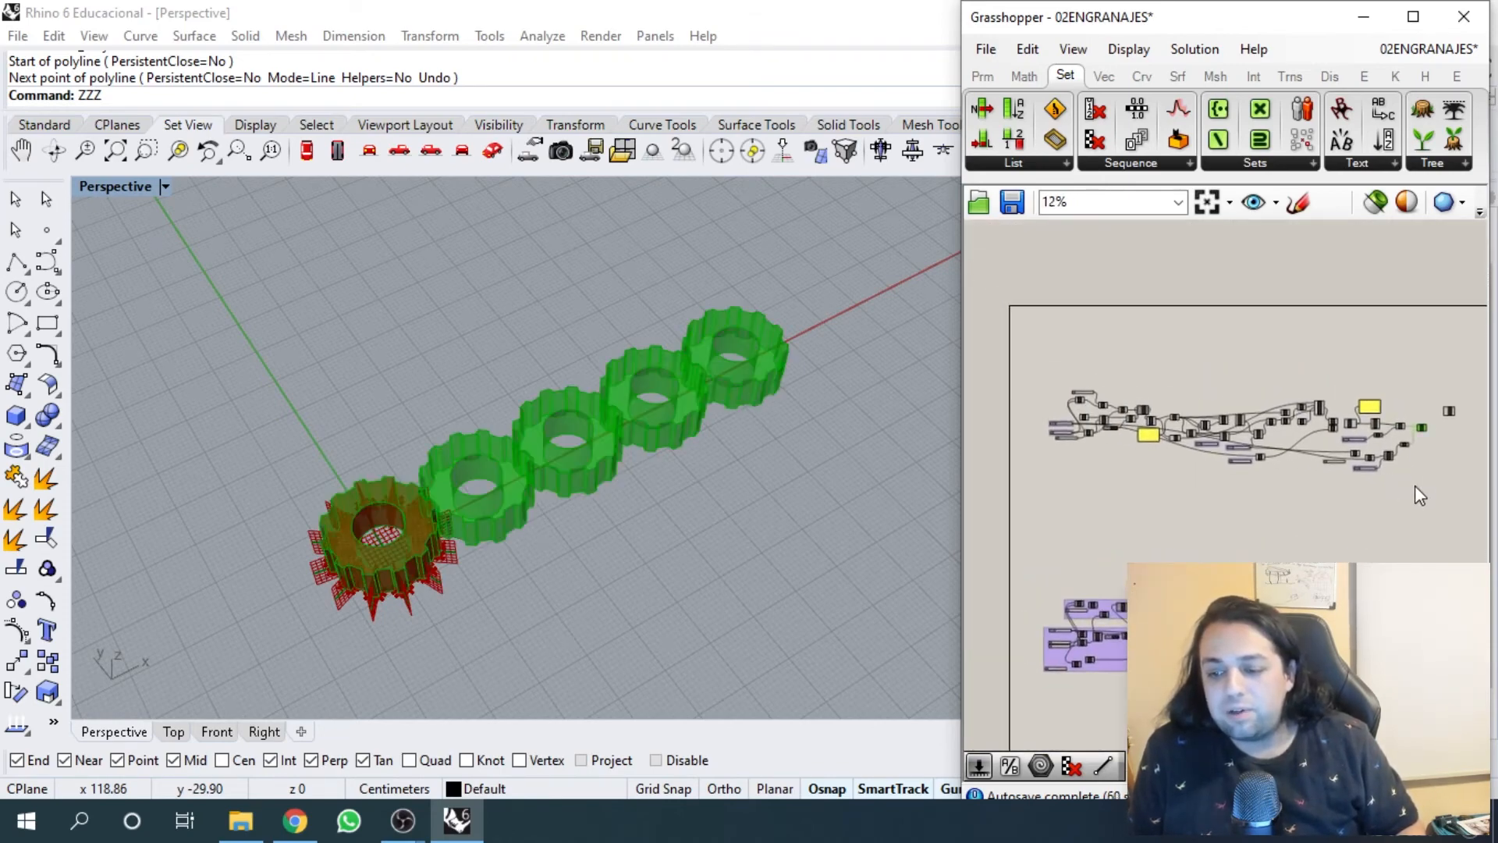
pyautogui.scroll(1, 1409, 472)
pyautogui.moveTo(1434, 504); pyautogui.dragTo(1001, 319)
pyautogui.rightClick(1301, 336)
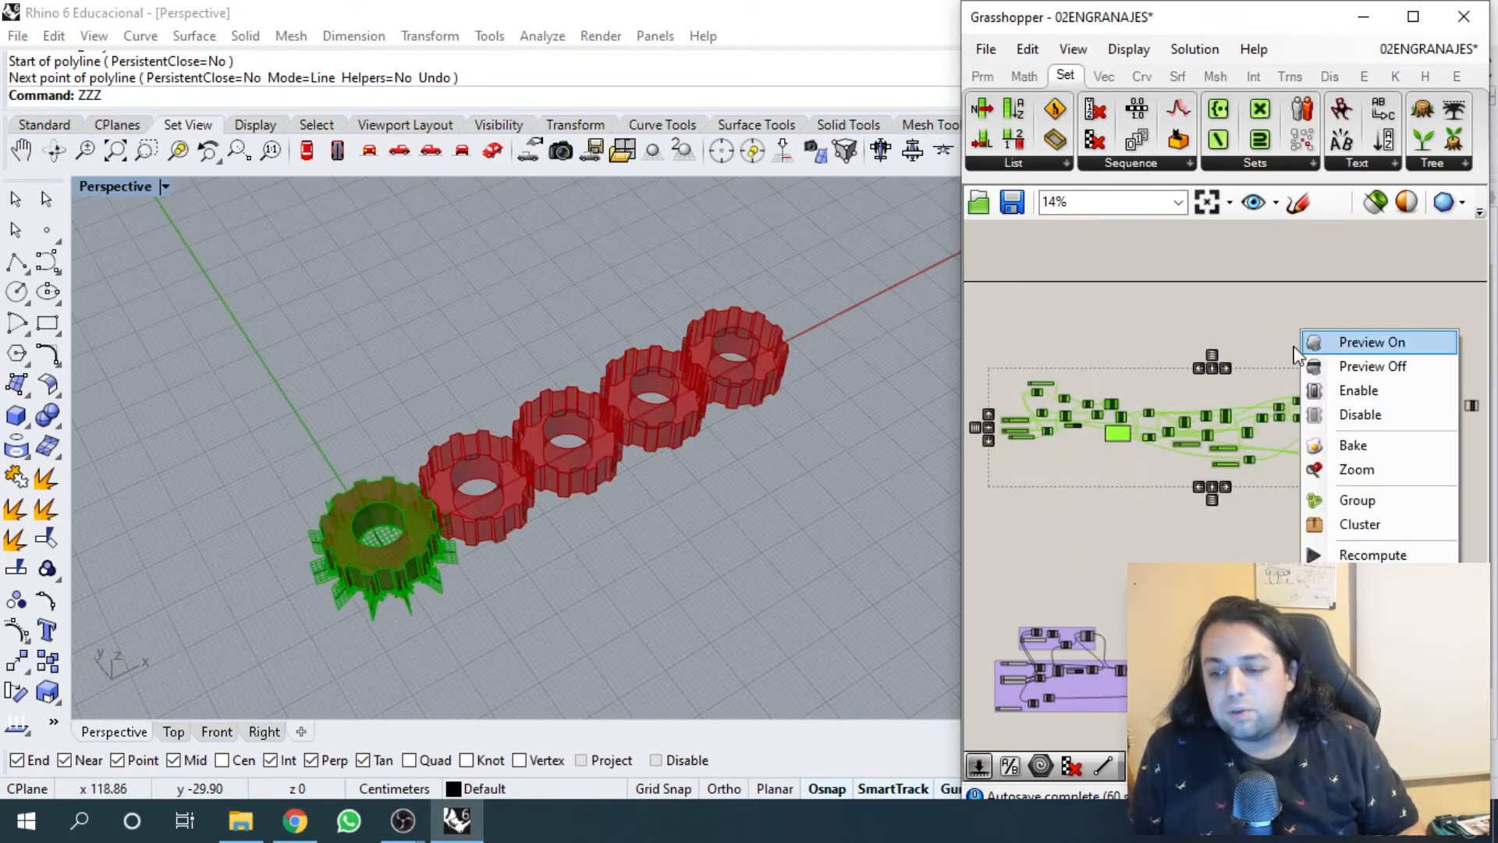
pyautogui.click(1327, 366)
pyautogui.moveTo(1344, 340); pyautogui.dragTo(1311, 337, button='right')
# - Connect Move's G output to the new Rotate's G input and view the resulting gear row
pyautogui.scroll(5, 1160, 401)
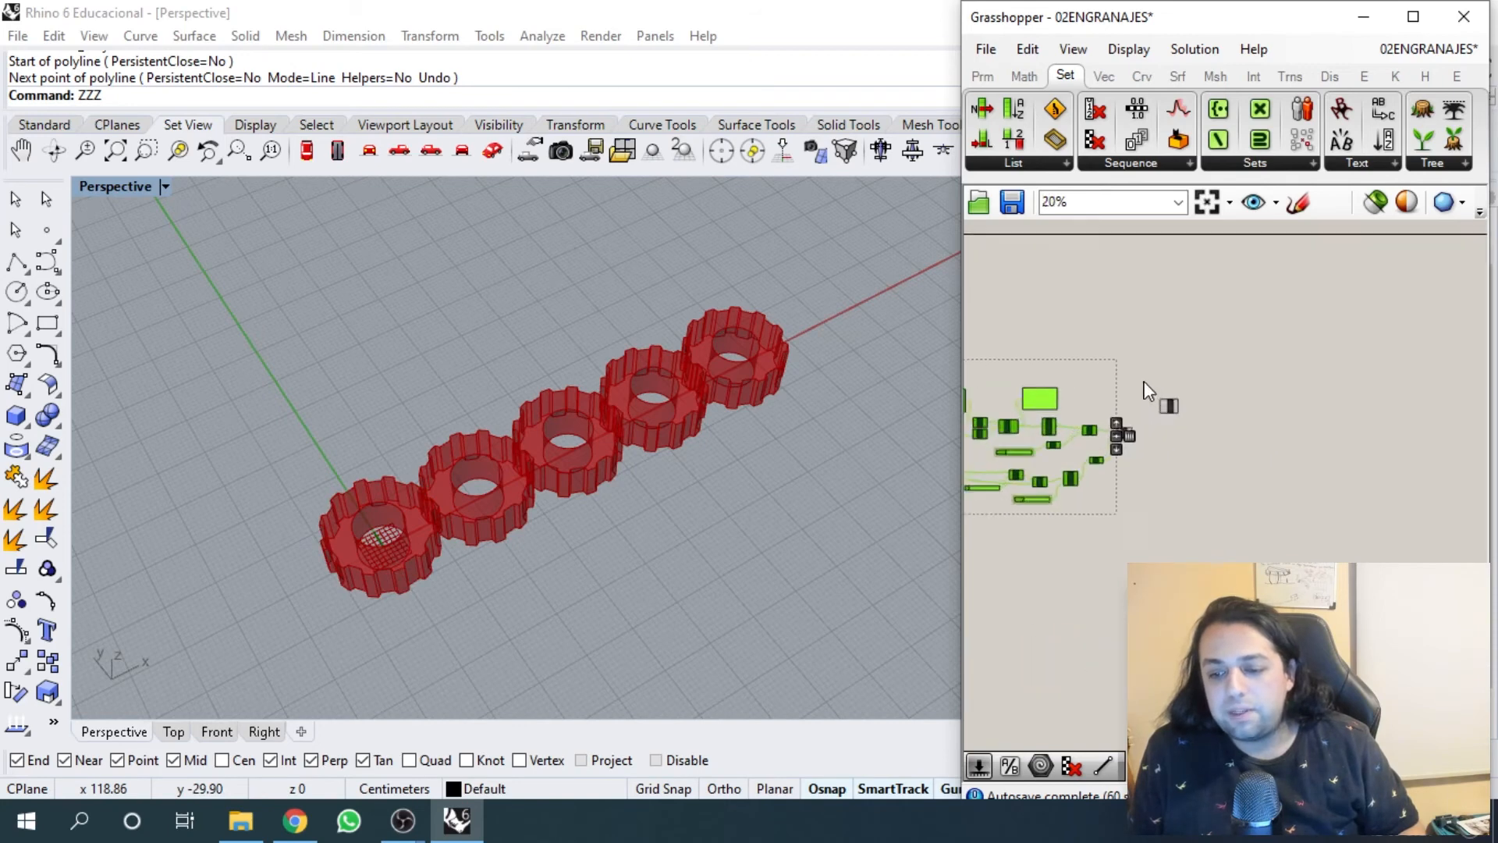
pyautogui.scroll(3, 1057, 412)
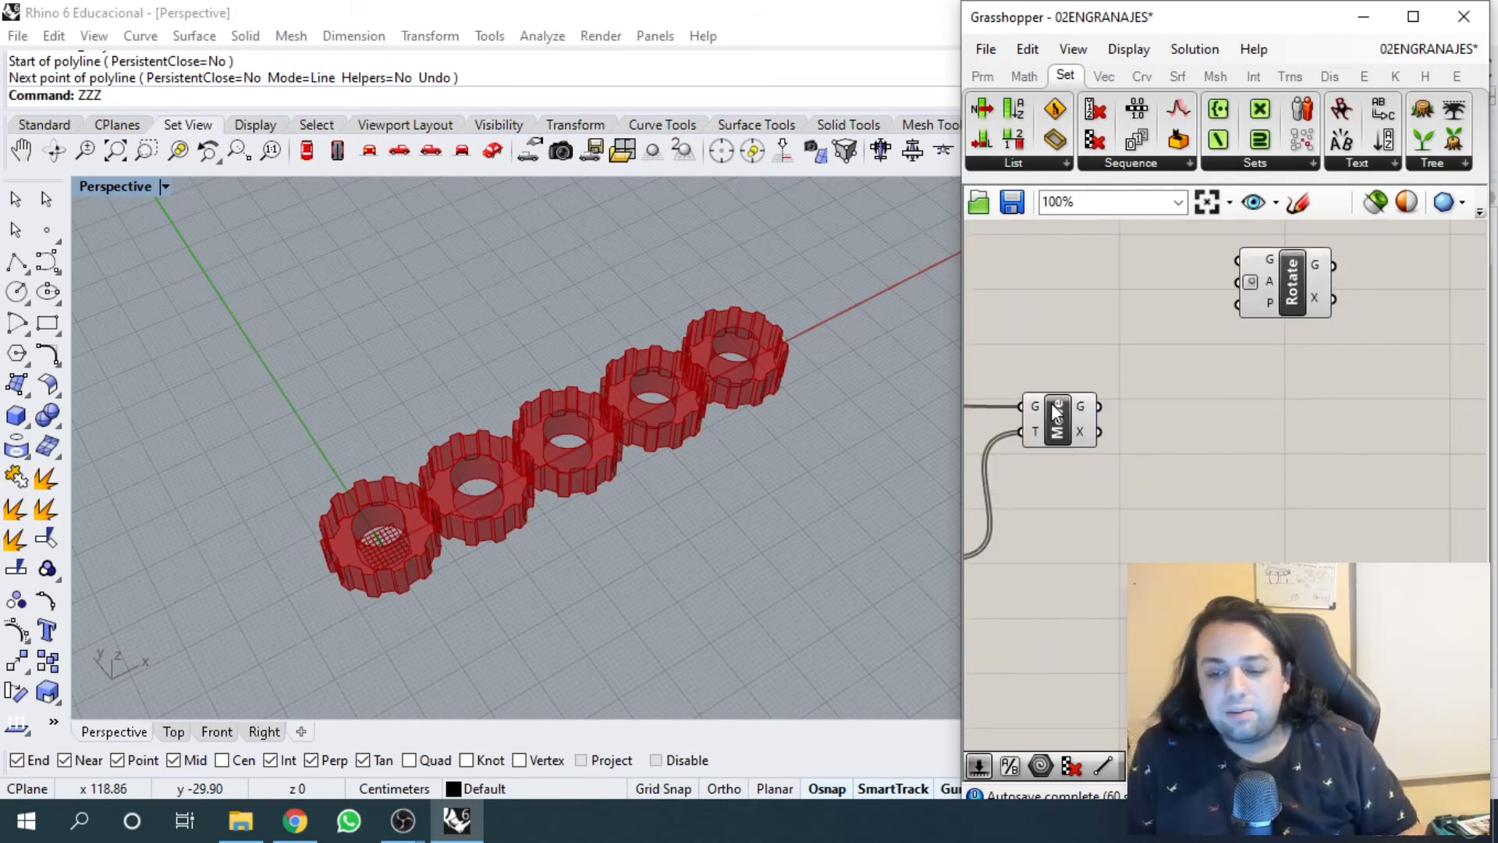
pyautogui.click(1057, 411)
pyautogui.moveTo(1113, 410); pyautogui.dragTo(1135, 431, button='right')
pyautogui.moveTo(1147, 407); pyautogui.dragTo(1261, 281)
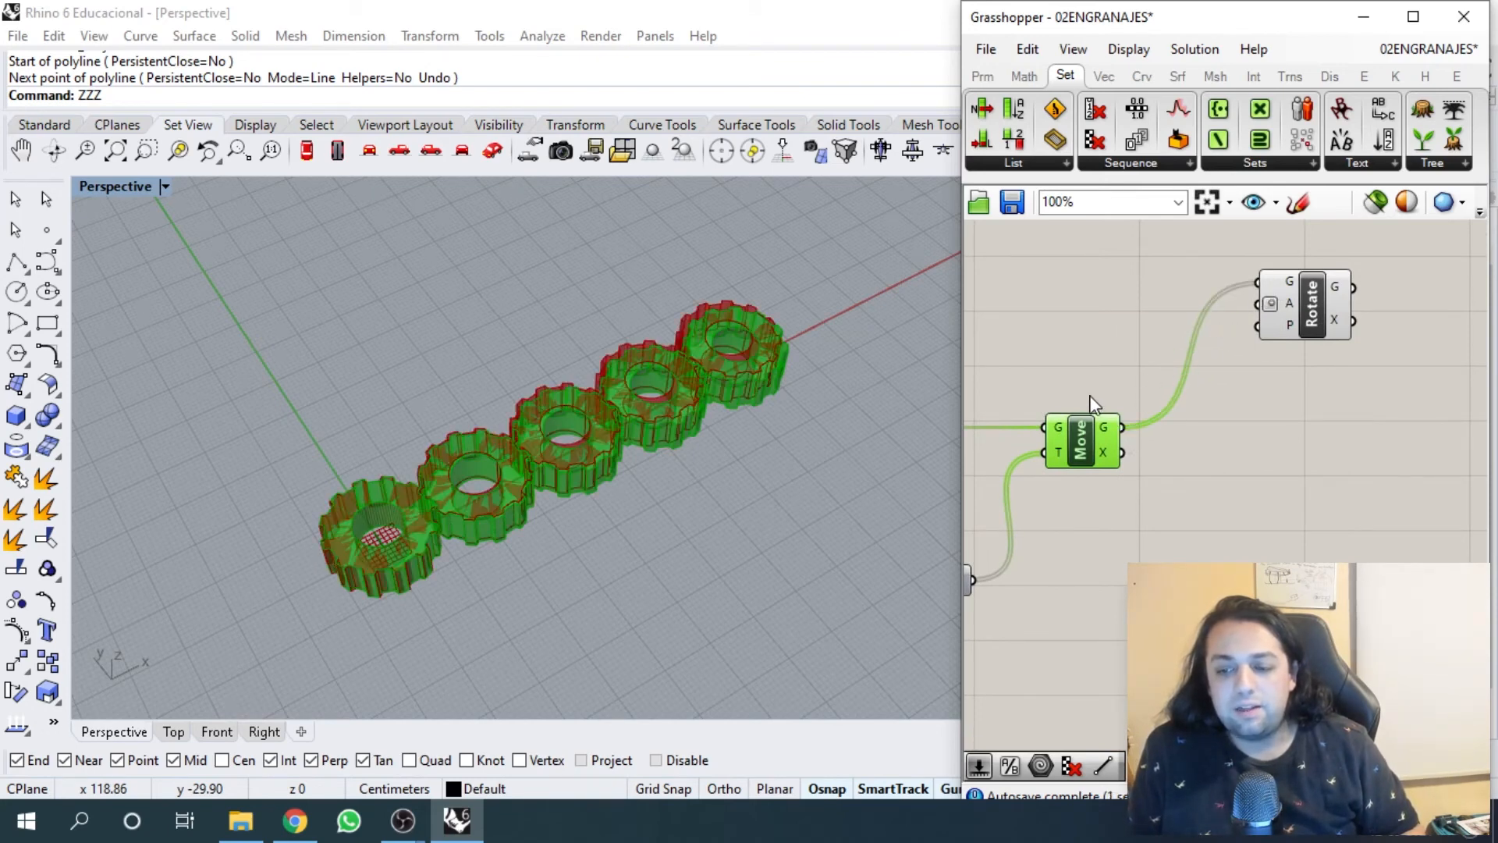
pyautogui.moveTo(1092, 403); pyautogui.dragTo(1183, 396, button='right')
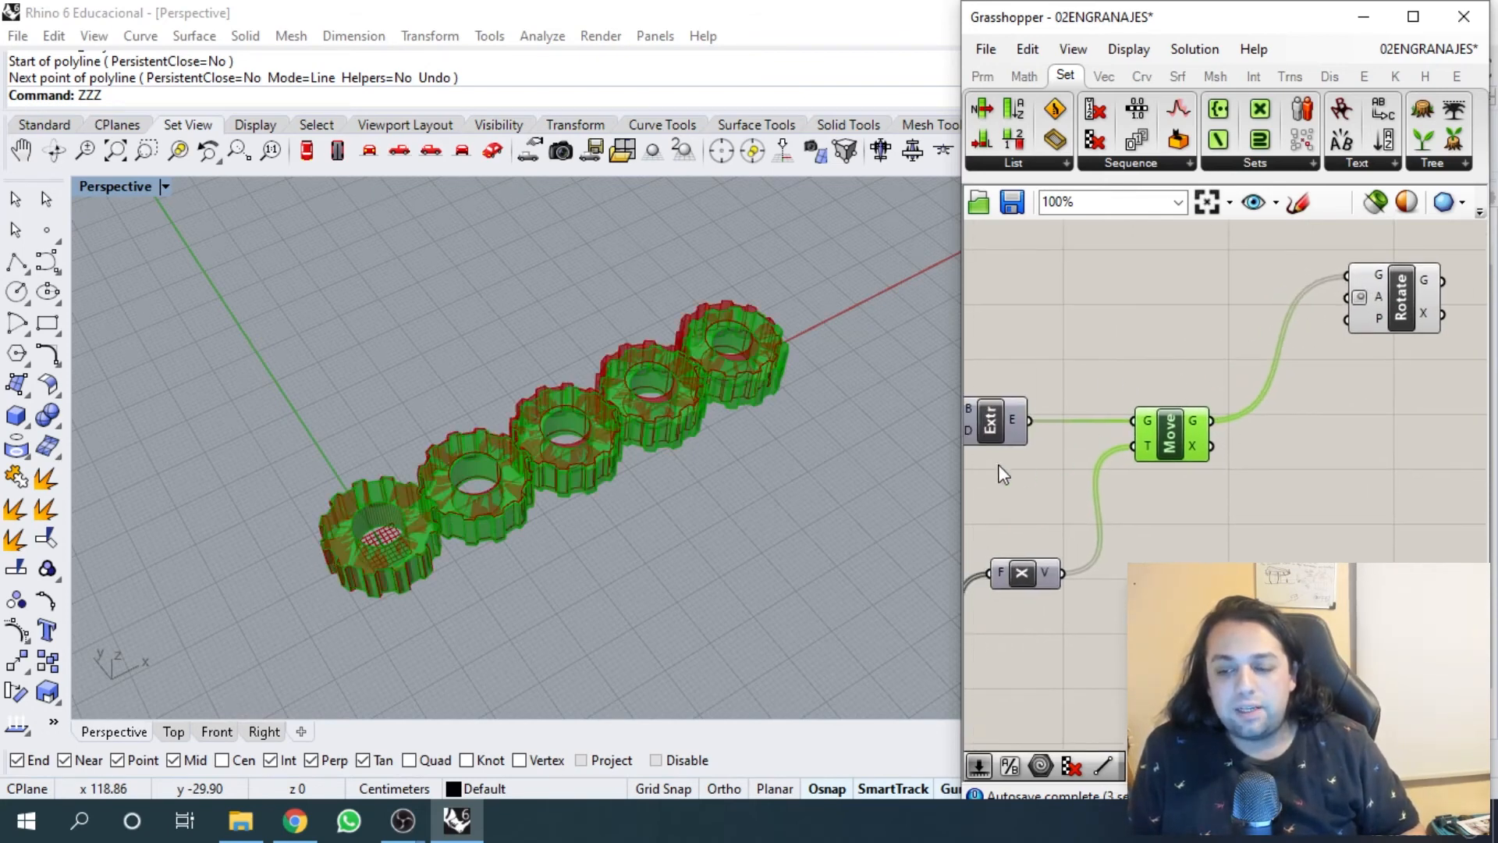
pyautogui.moveTo(624, 476); pyautogui.dragTo(409, 486, button='right')
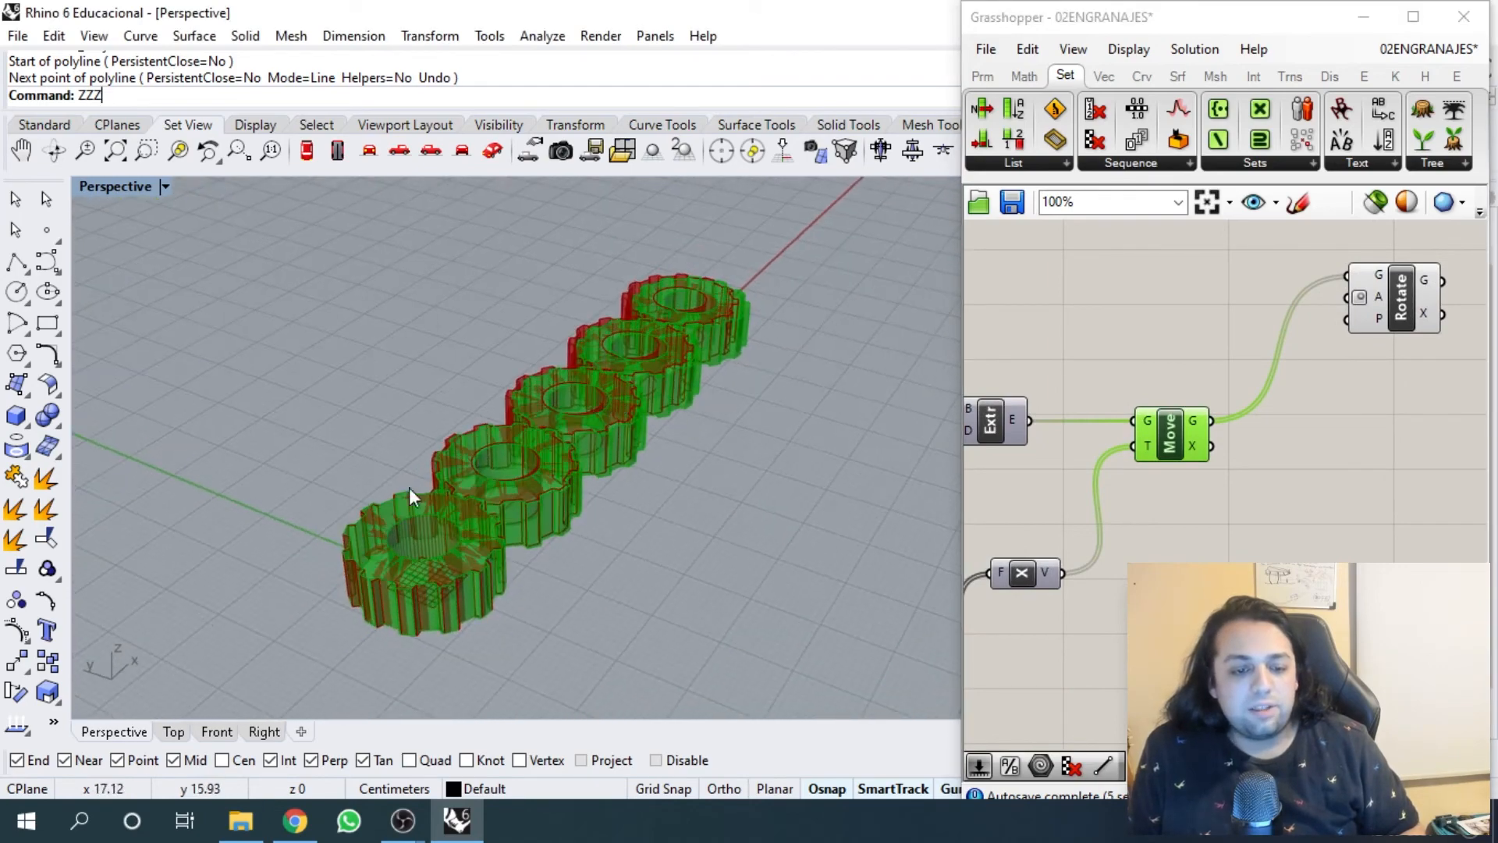
pyautogui.moveTo(1041, 401); pyautogui.dragTo(1254, 334, button='right')
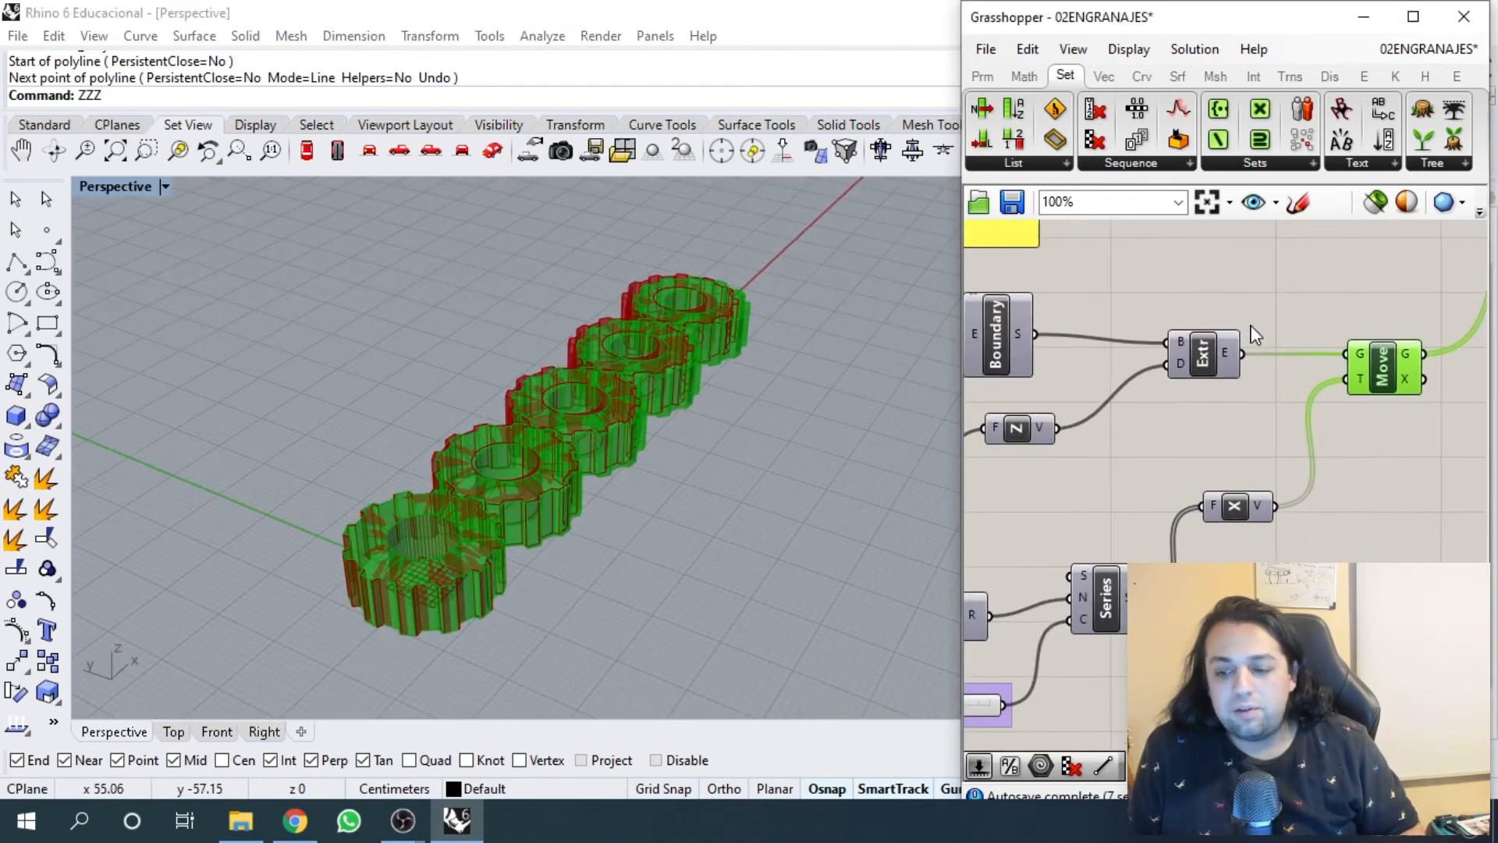
# - Add a Volume component after Move and connect Move's G output to its G input
pyautogui.scroll(-1, 1254, 334)
pyautogui.moveTo(1194, 407); pyautogui.dragTo(1086, 457, button='right')
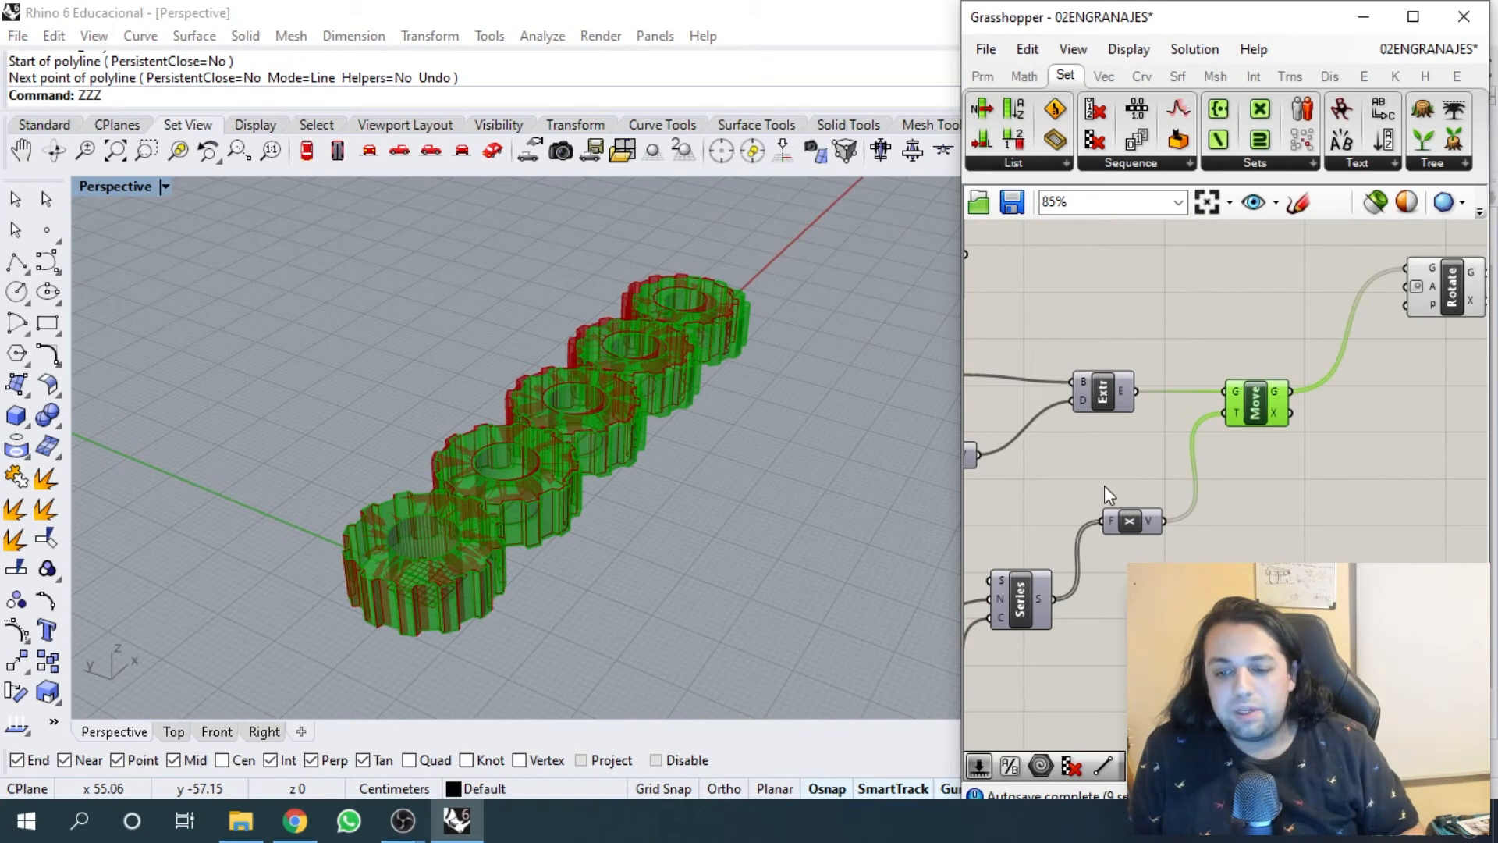
pyautogui.scroll(3, 1140, 452)
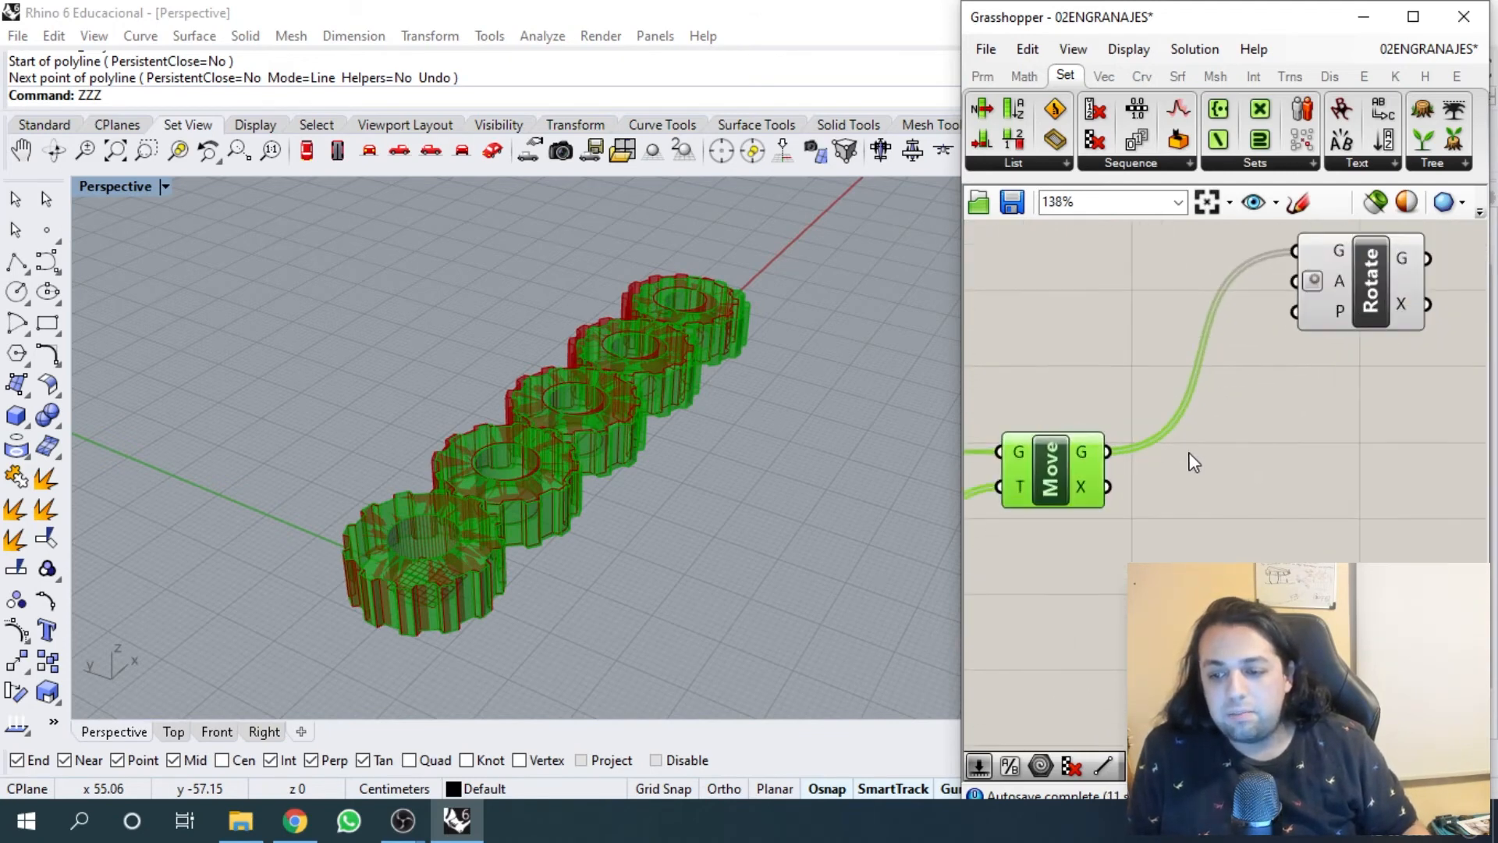
pyautogui.doubleClick(1236, 488)
pyautogui.write('VOL')
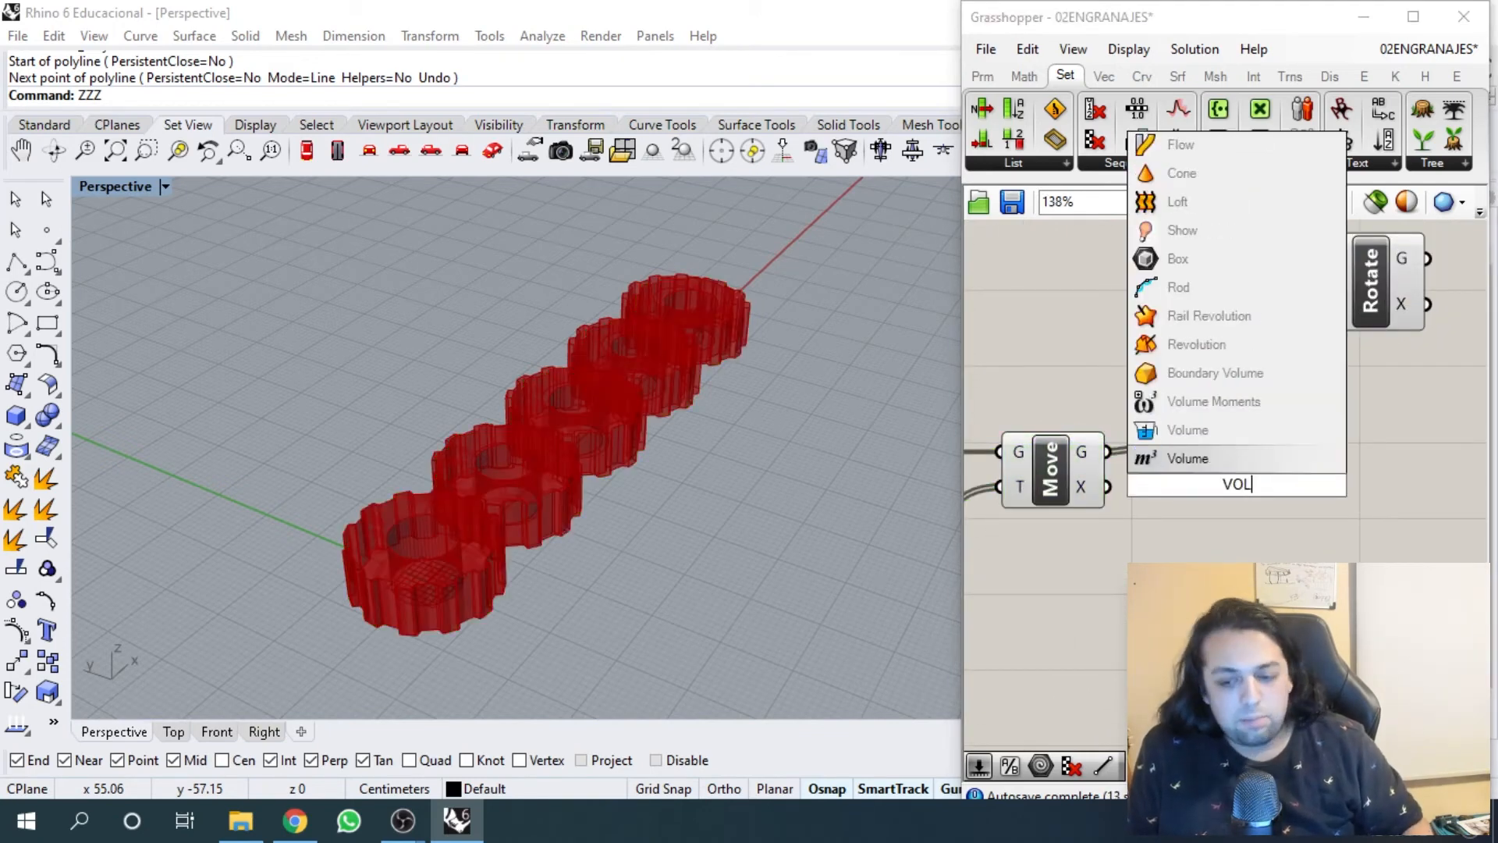
pyautogui.click(1223, 457)
pyautogui.click(1062, 448)
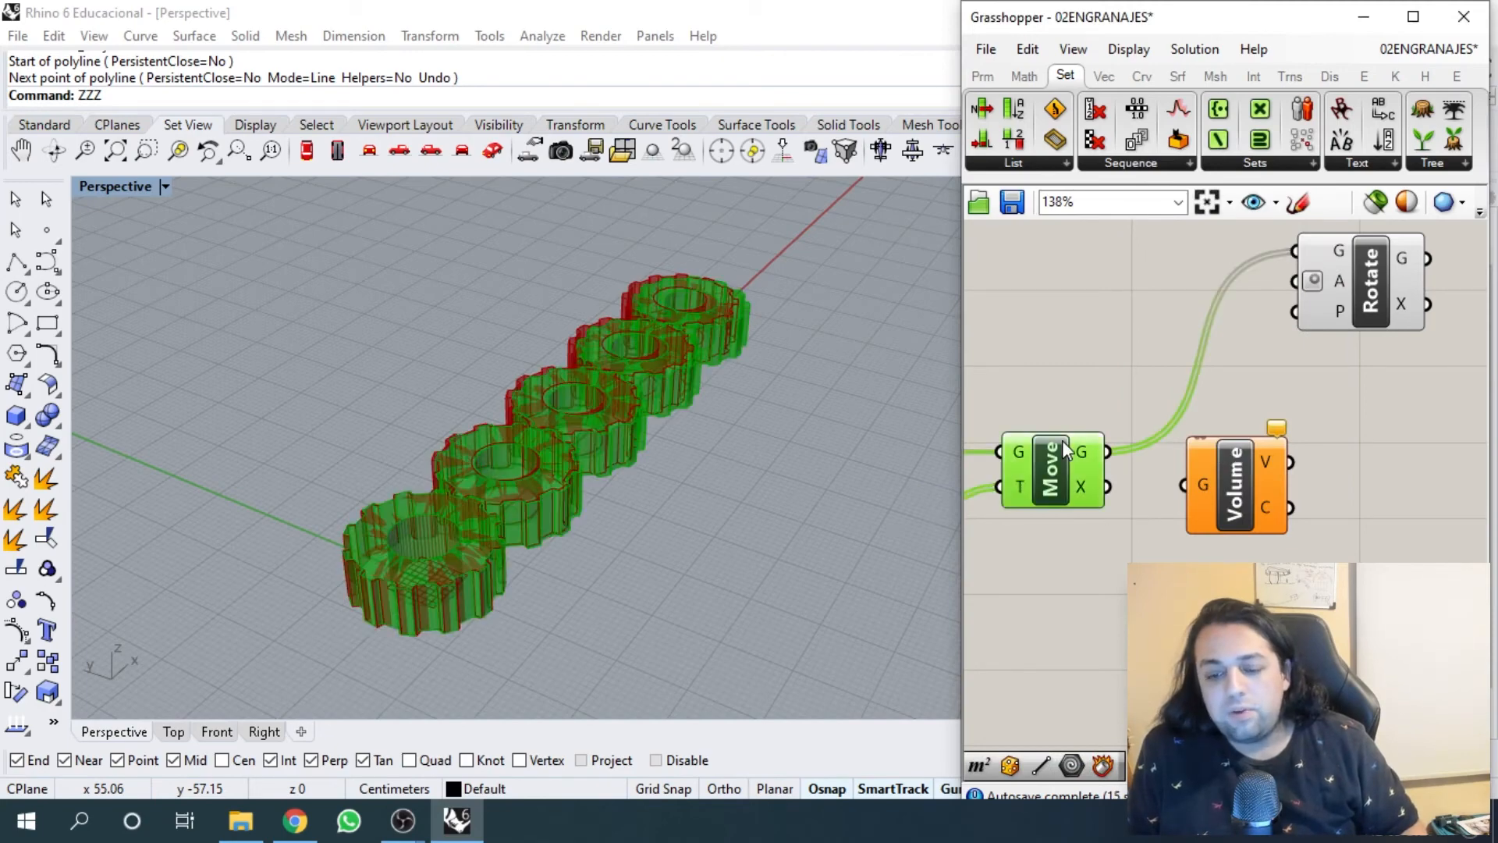
pyautogui.moveTo(1086, 454); pyautogui.dragTo(1196, 501)
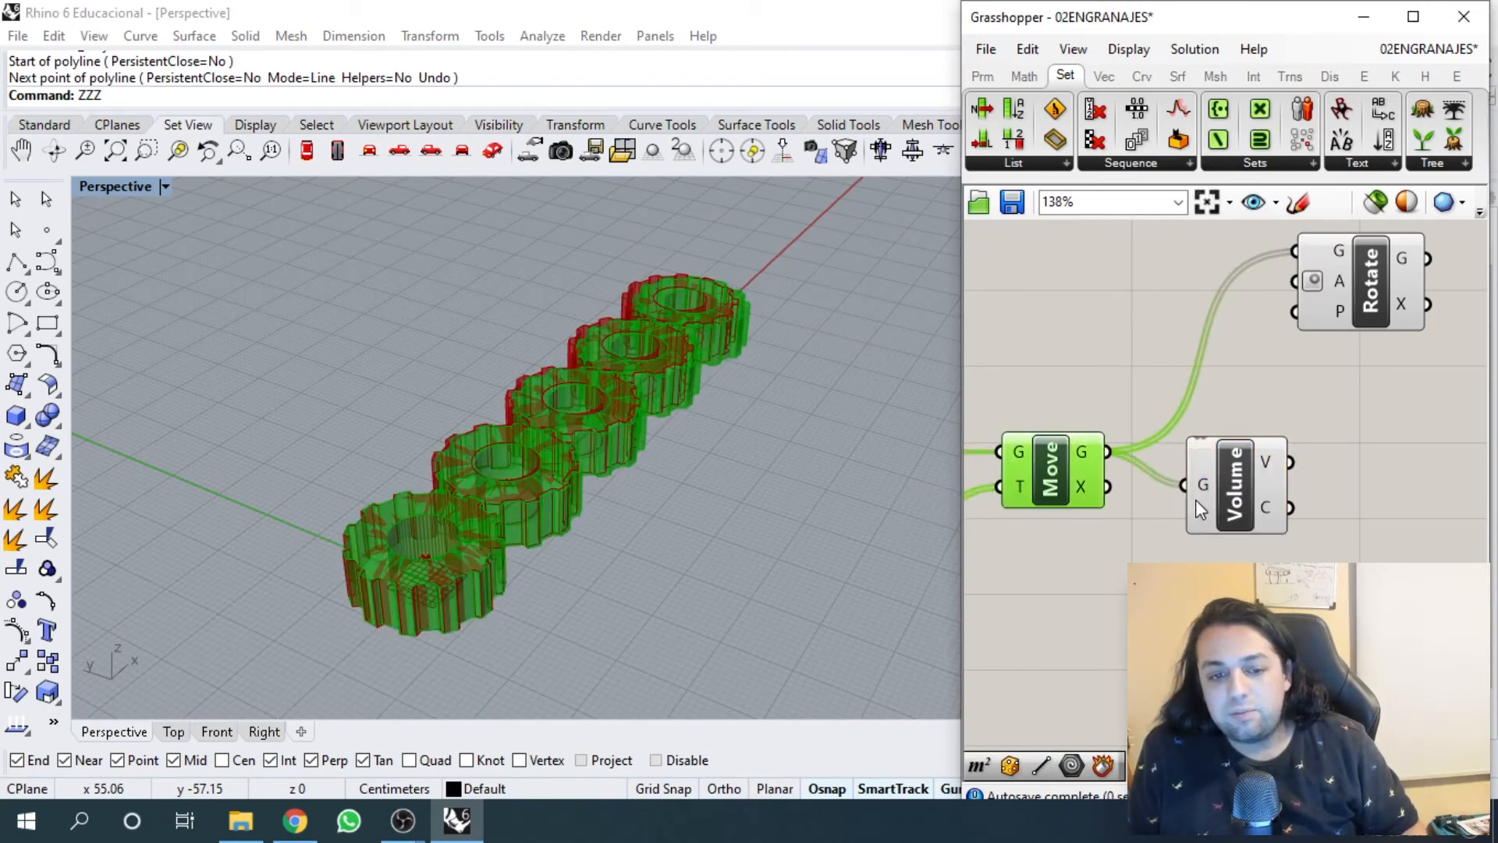
# - Check the gear centroids in the viewport and connect Volume's C output to Rotate's P input
pyautogui.click(1283, 515)
pyautogui.scroll(5, 434, 575)
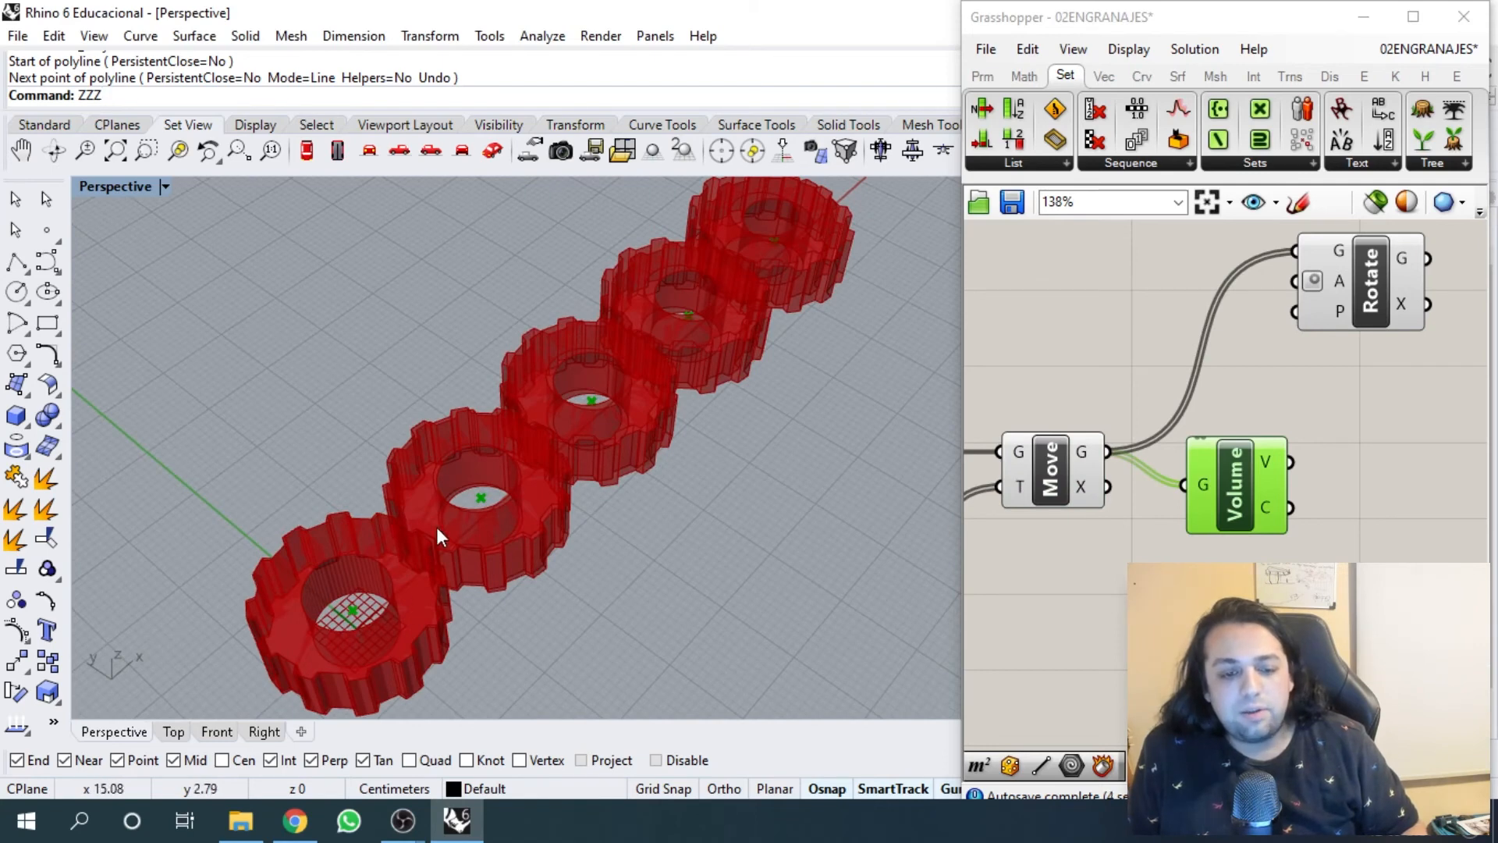
pyautogui.moveTo(1237, 404); pyautogui.dragTo(1193, 411, button='right')
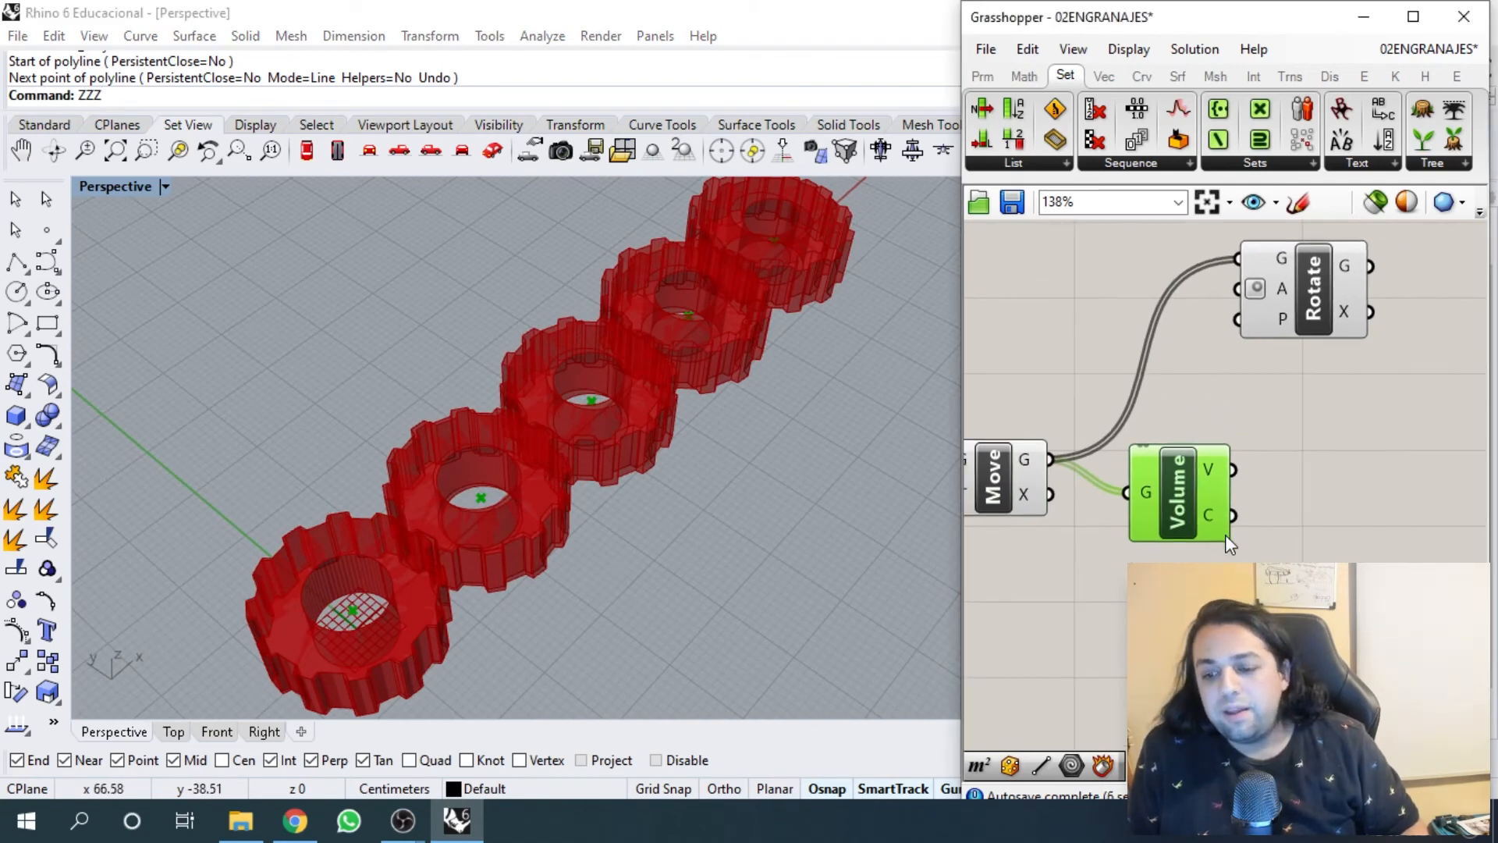
pyautogui.moveTo(1238, 516); pyautogui.dragTo(1418, 289)
# - Turn off Move's preview and inspect the planes received by Rotate's P input
pyautogui.moveTo(1149, 402); pyautogui.dragTo(1258, 350, button='right')
pyautogui.click(1166, 531)
pyautogui.moveTo(1166, 535); pyautogui.dragTo(1053, 354)
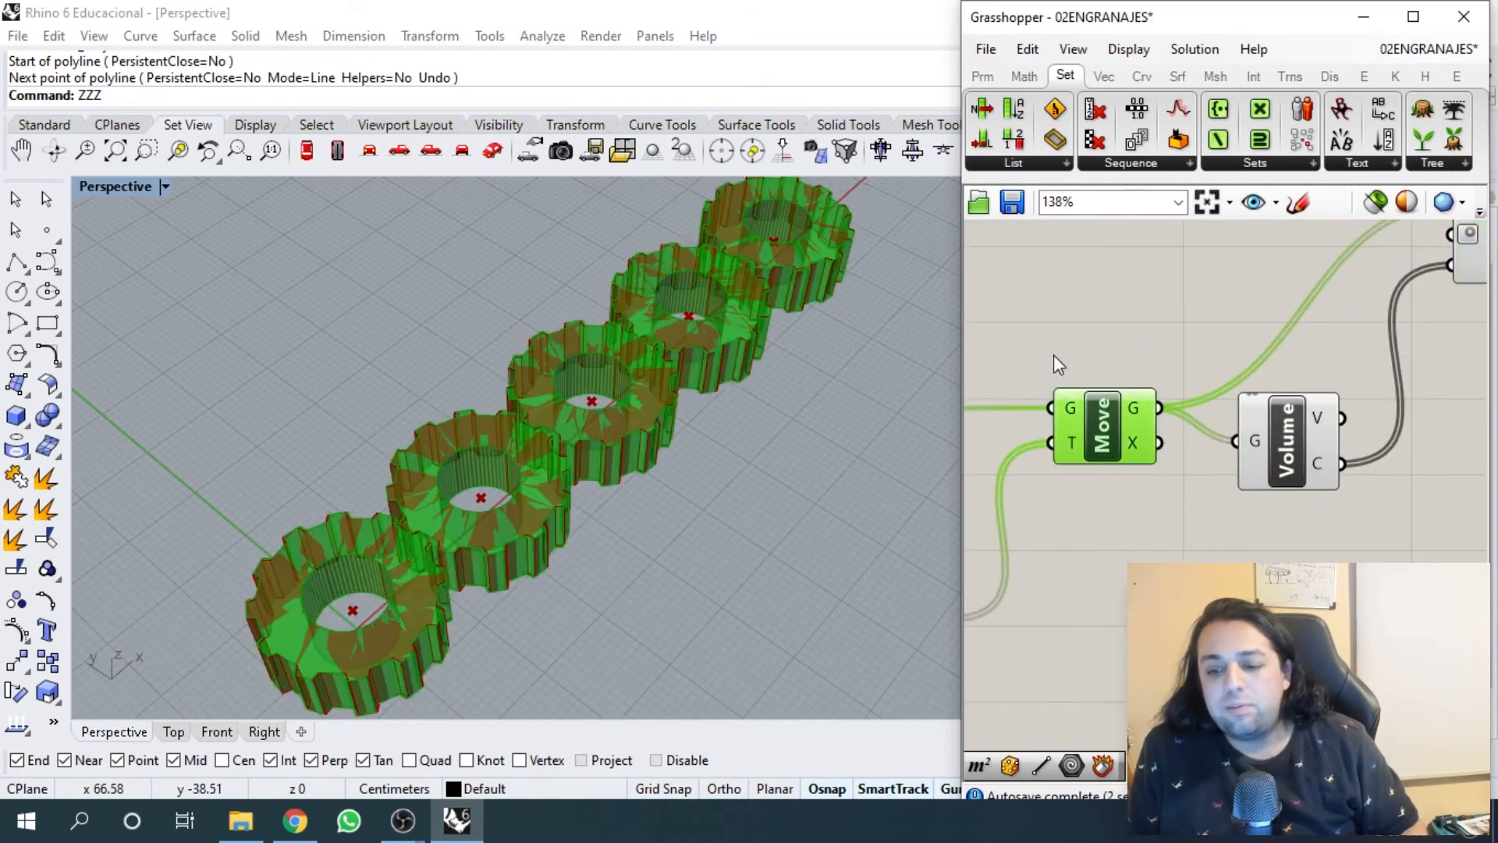
pyautogui.rightClick(1077, 314)
pyautogui.click(1155, 348)
pyautogui.scroll(-2, 1265, 289)
pyautogui.scroll(2, 1265, 289)
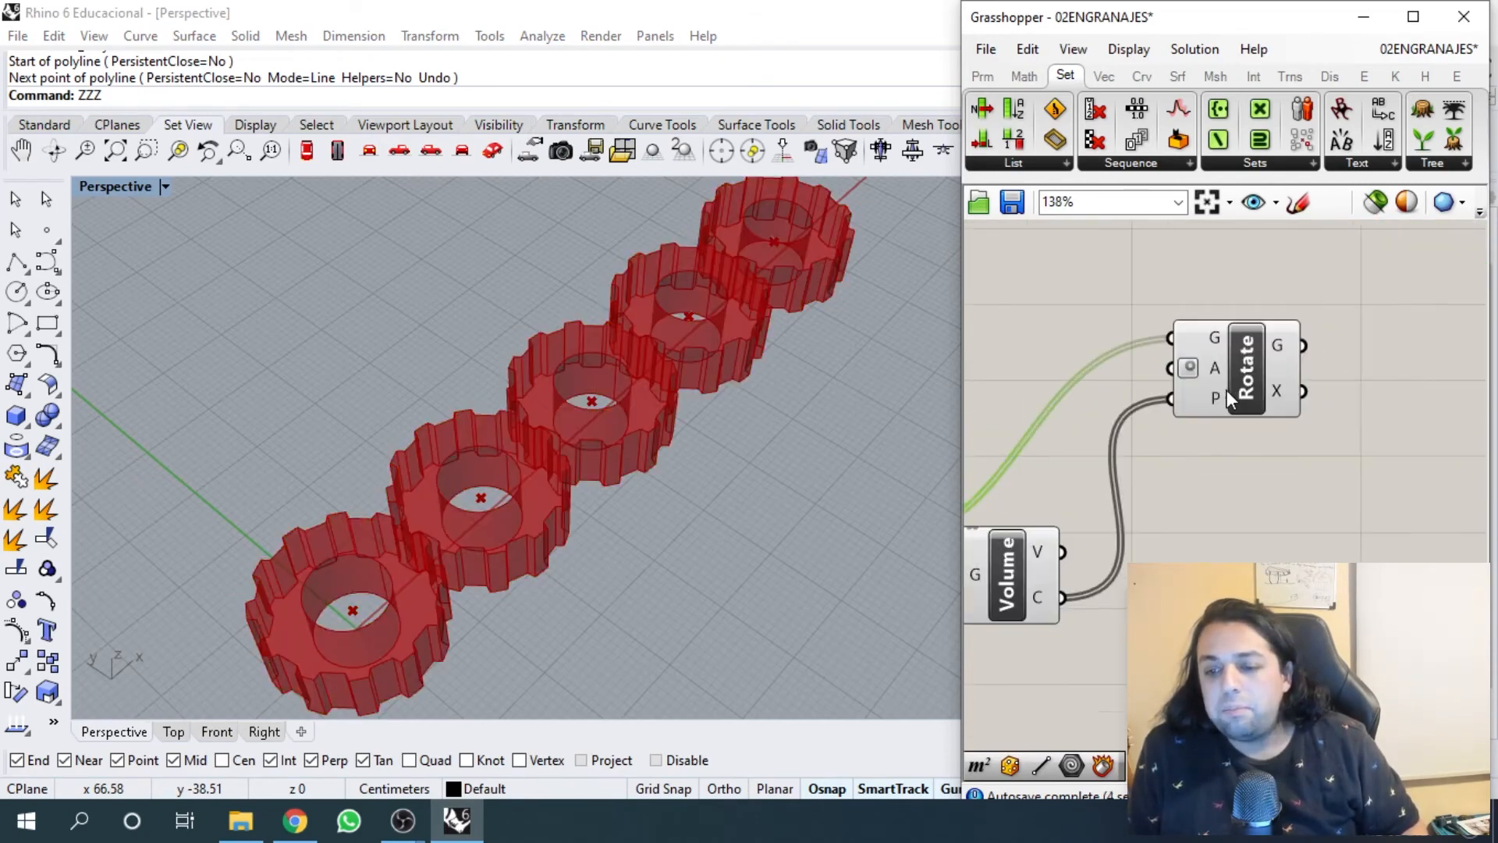
pyautogui.click(1288, 358)
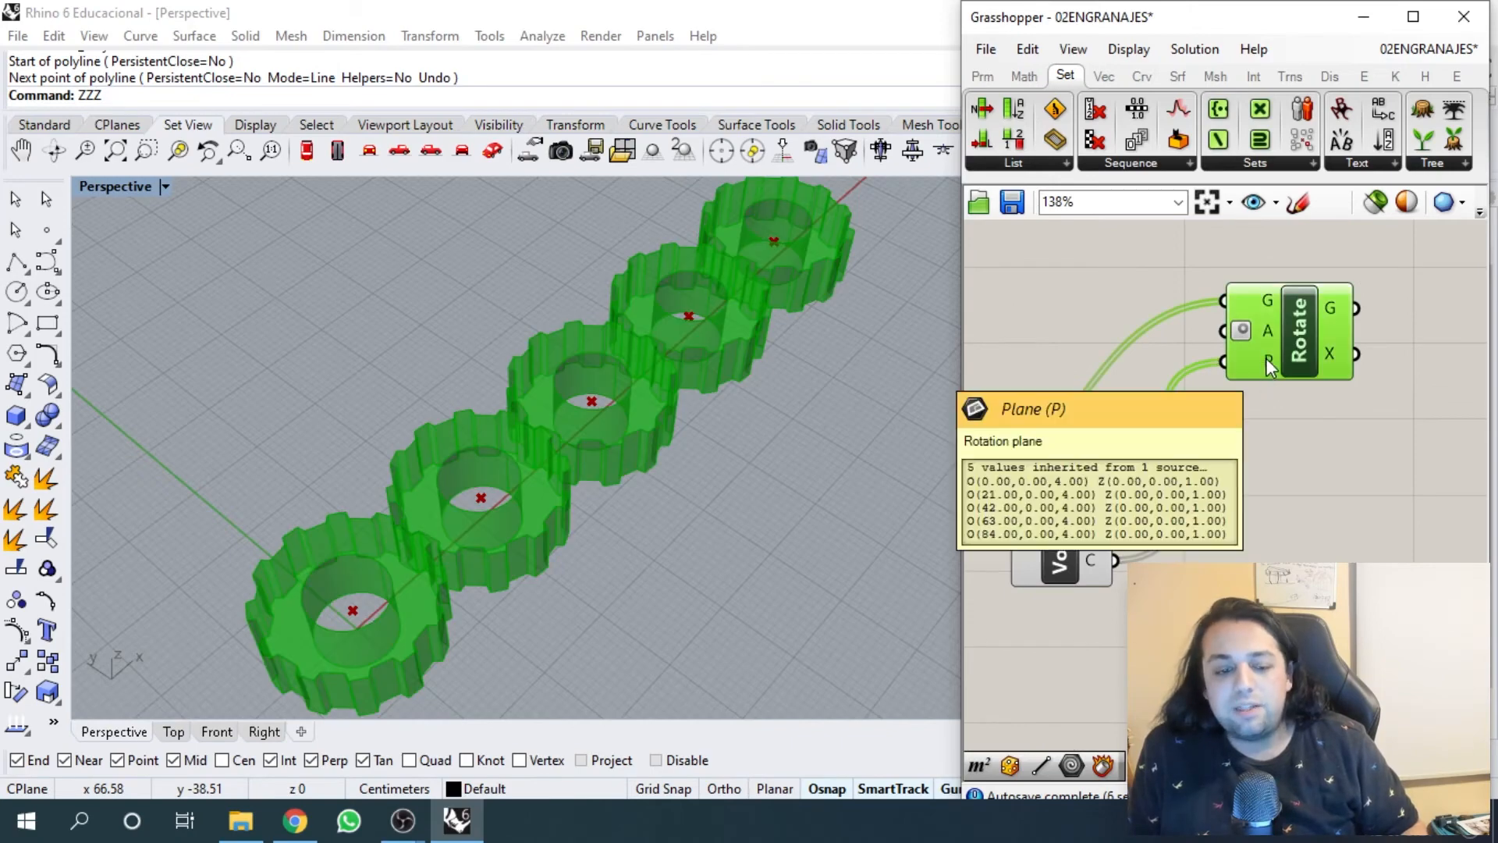
# - Add a number slider with the value 360 and connect it to Rotate's A input
pyautogui.scroll(-1, 1266, 358)
pyautogui.moveTo(992, 360); pyautogui.dragTo(1106, 365, button='right')
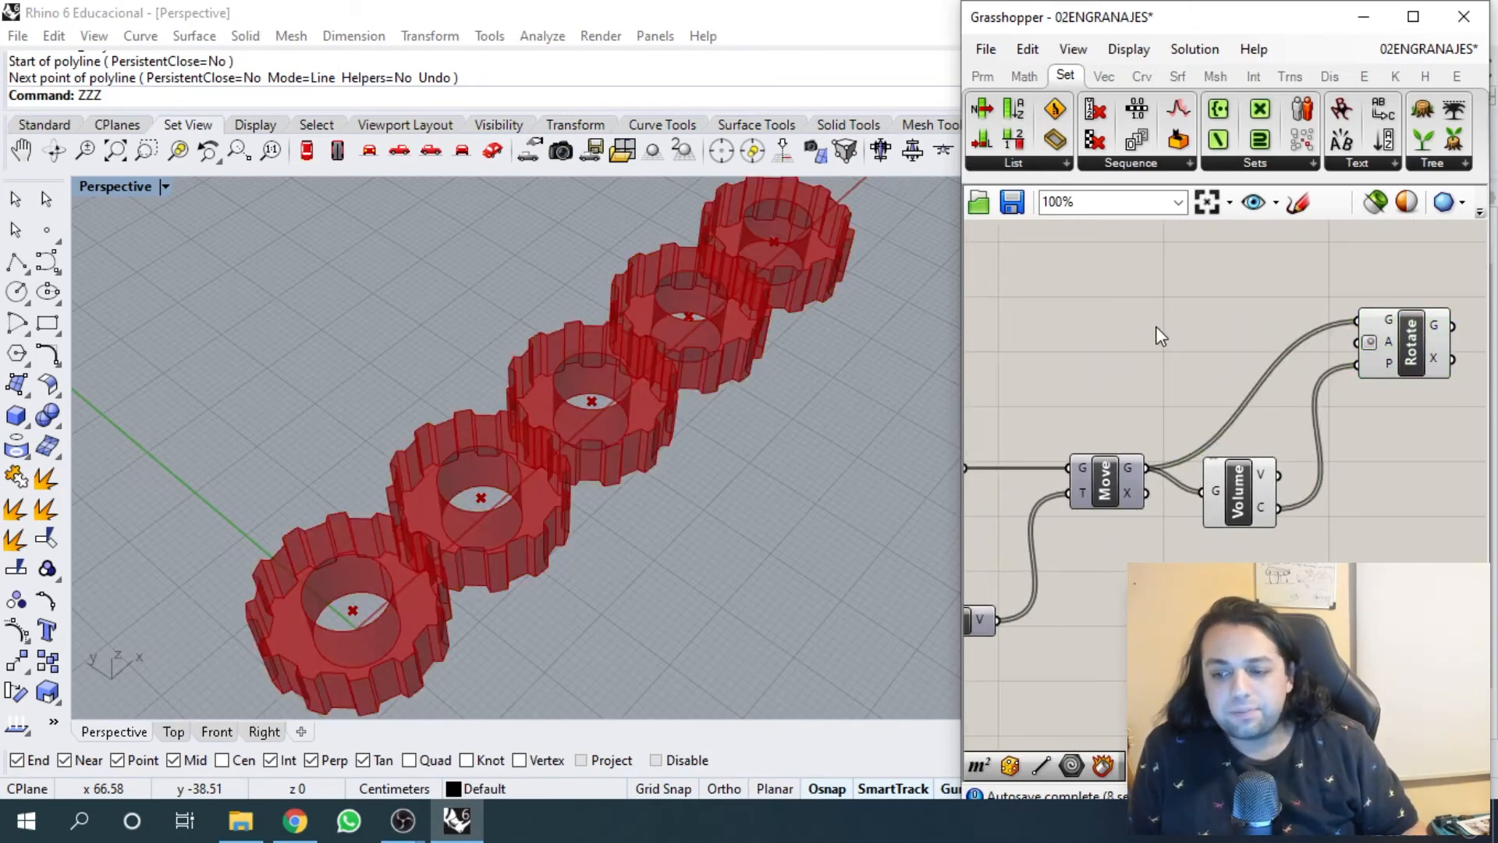
pyautogui.doubleClick(1155, 327)
pyautogui.write('360')
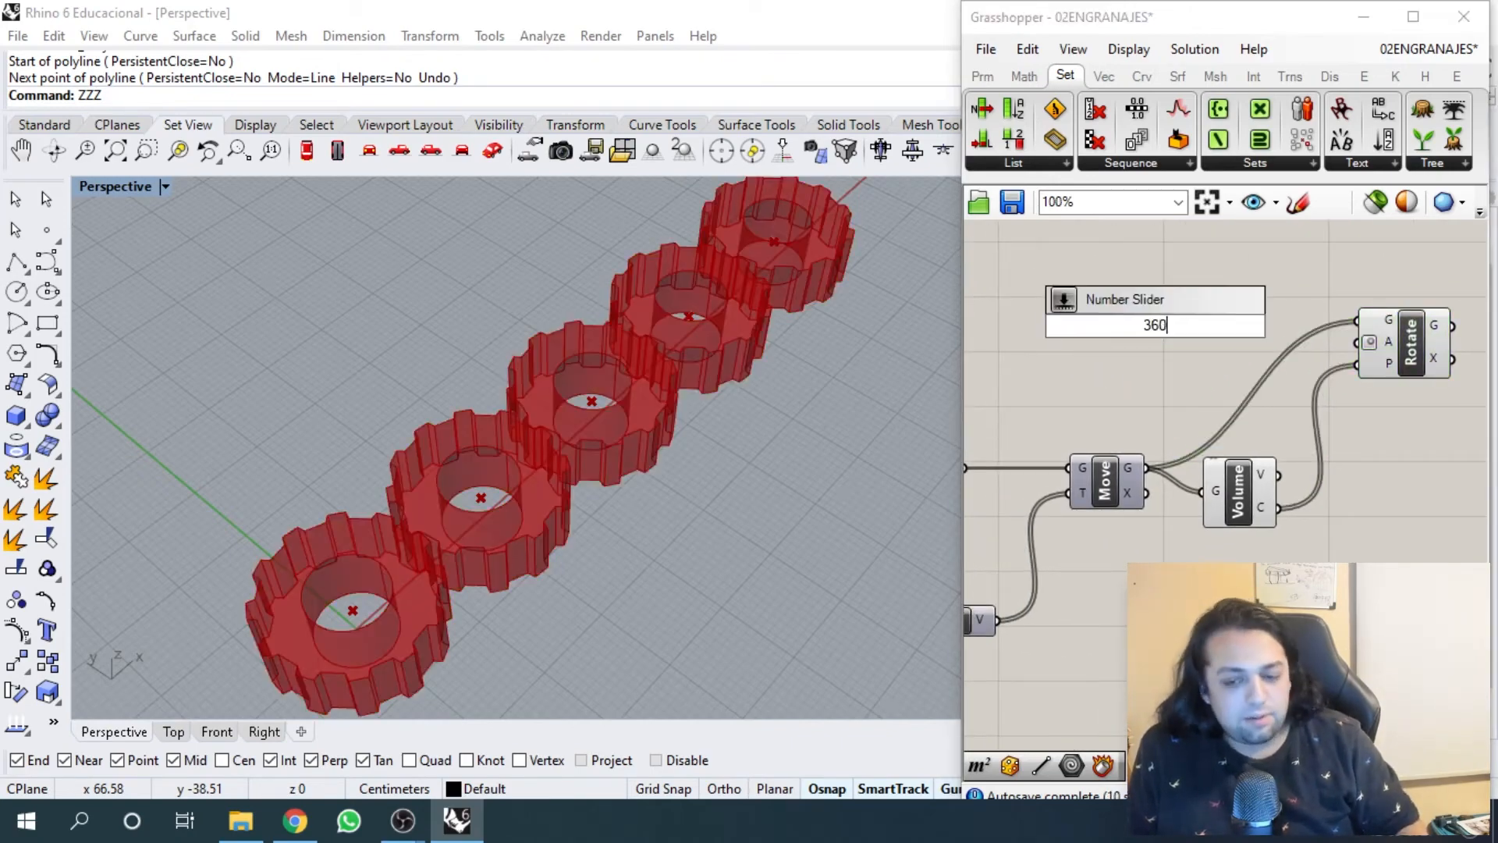
pyautogui.press('Return')
pyautogui.moveTo(1247, 326); pyautogui.dragTo(1356, 342)
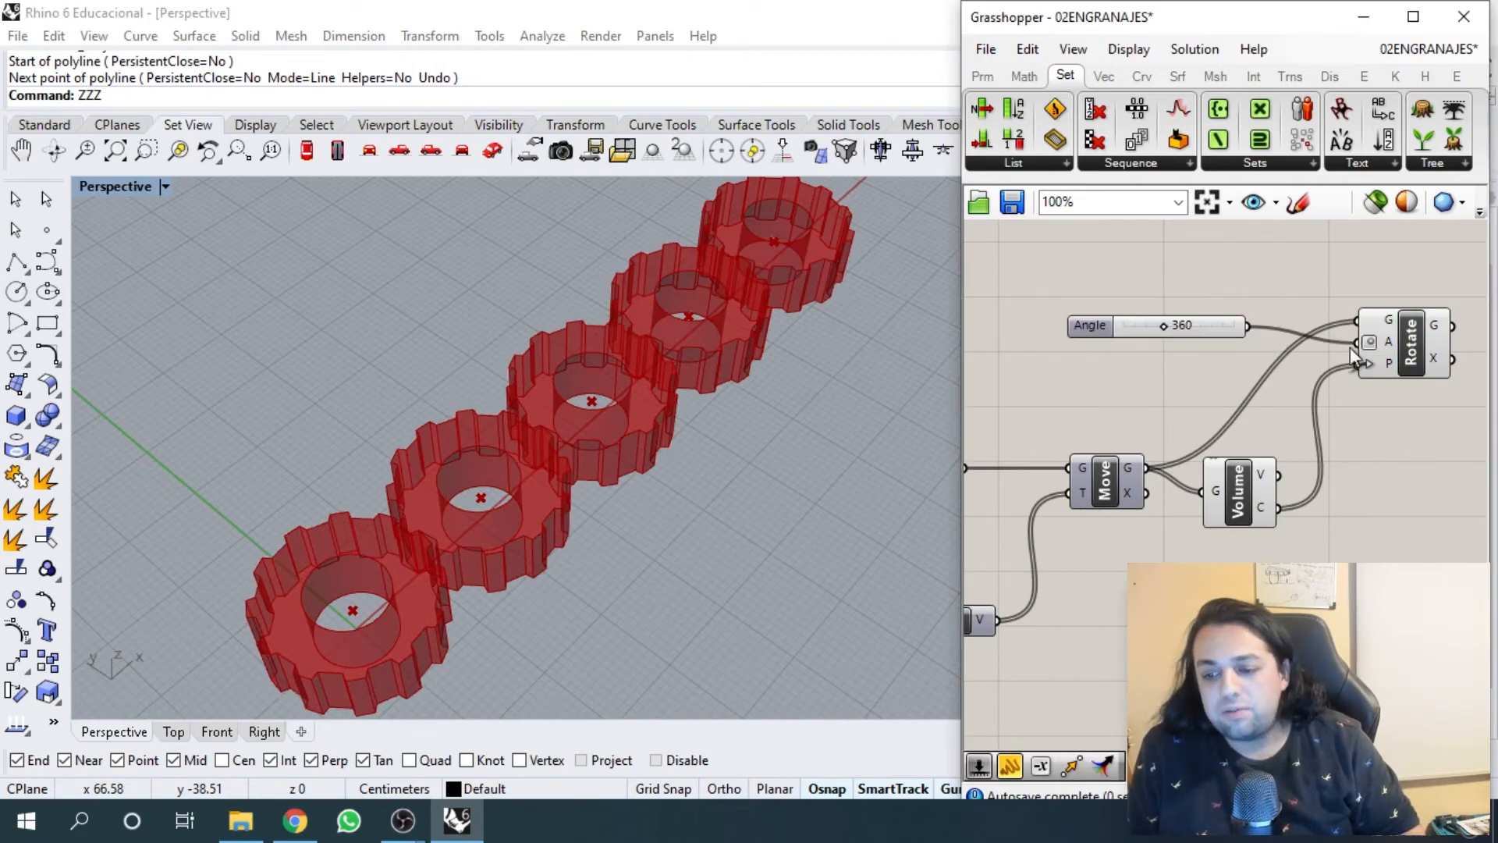
# - Set the Angle slider to 163 and examine up close how the teeth of neighbouring gears mesh
pyautogui.scroll(3, 1179, 351)
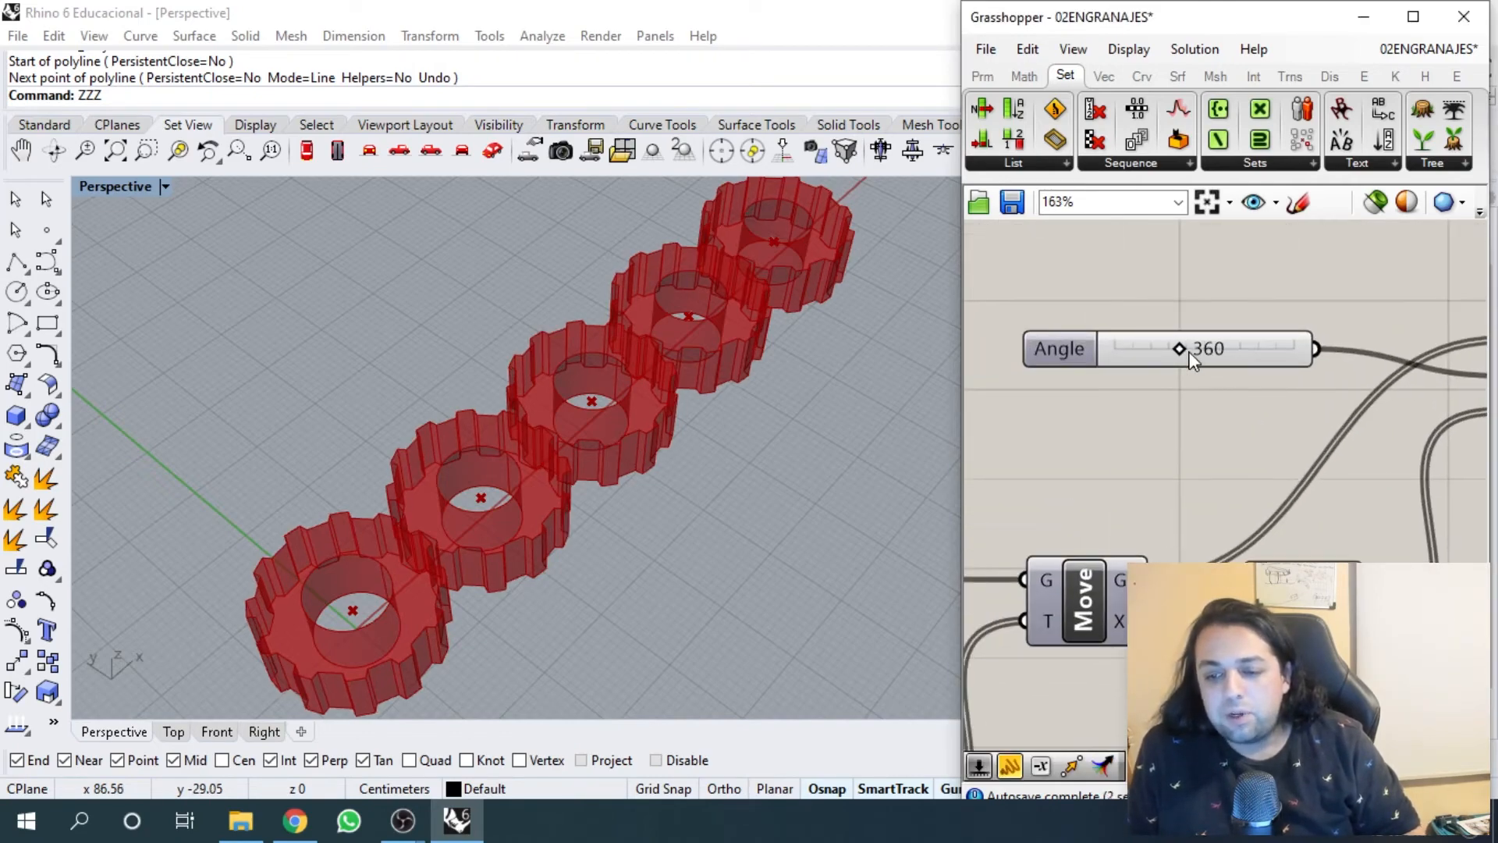
pyautogui.moveTo(1179, 348); pyautogui.dragTo(1145, 347)
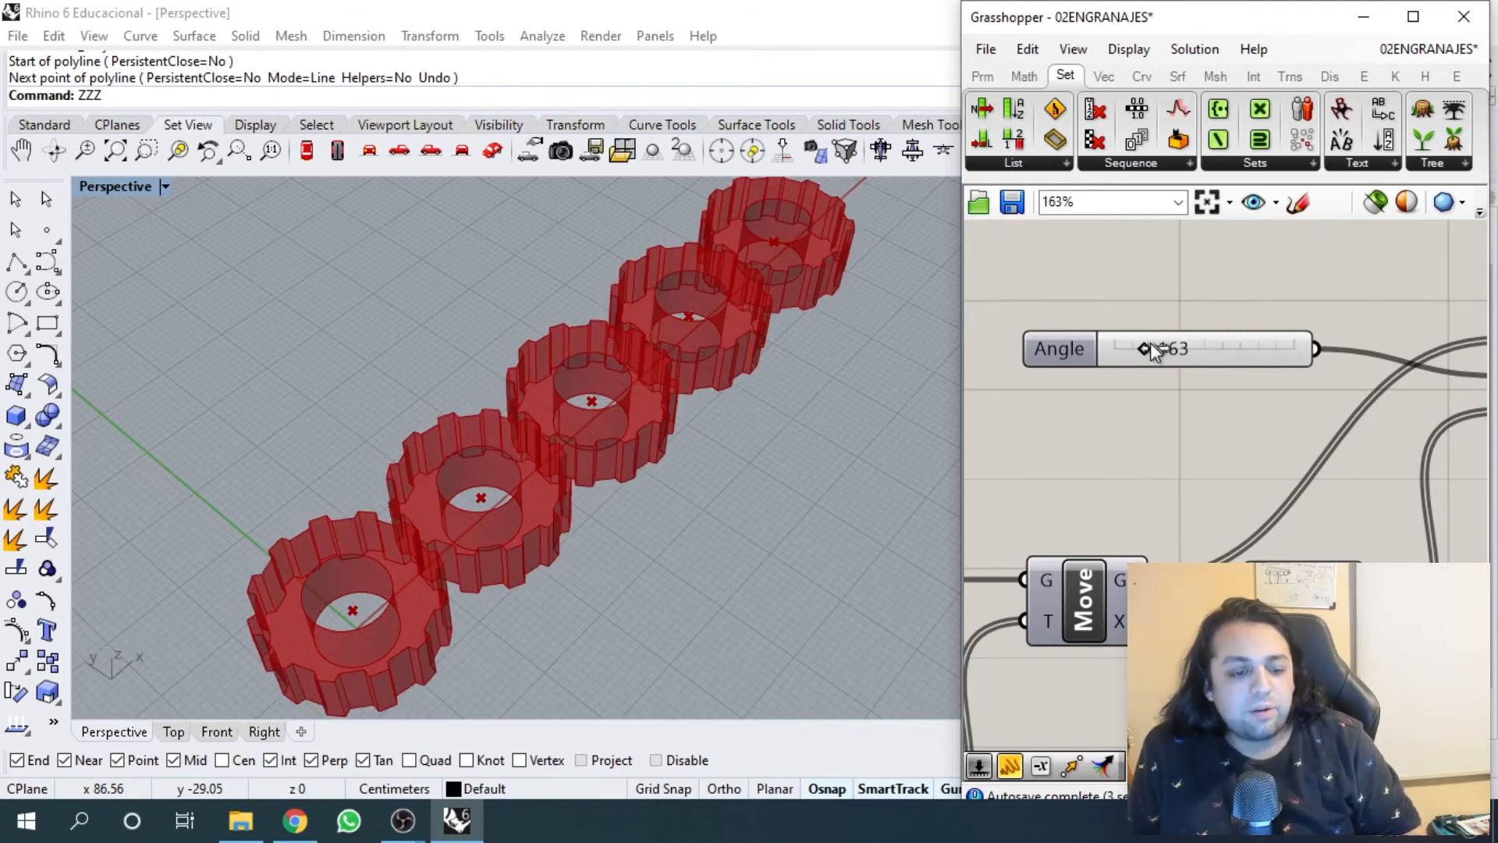
pyautogui.moveTo(611, 490); pyautogui.dragTo(304, 441, button='right')
pyautogui.scroll(-2, 306, 437)
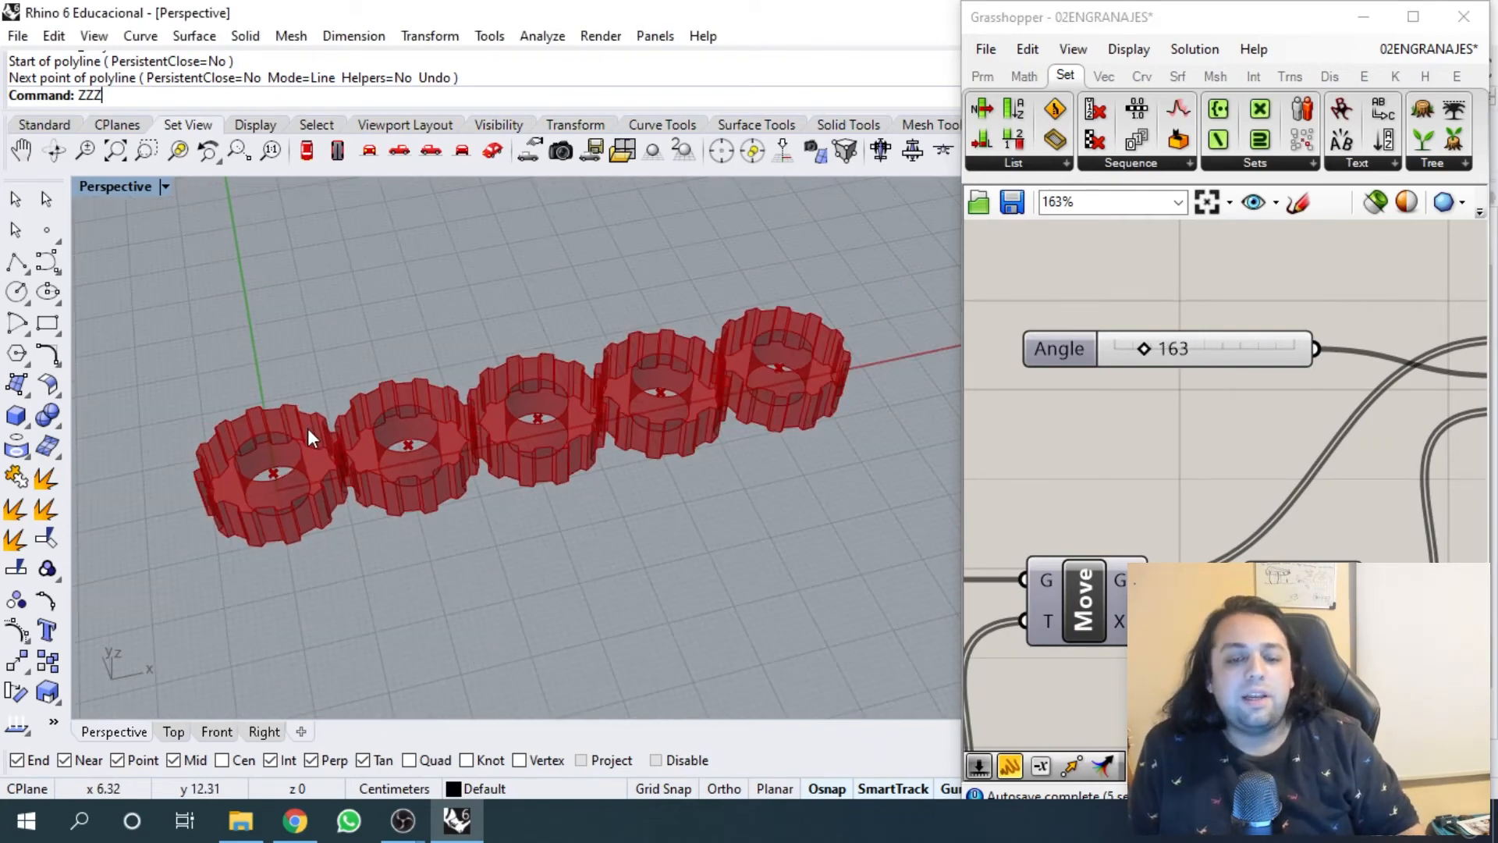
pyautogui.scroll(6, 235, 466)
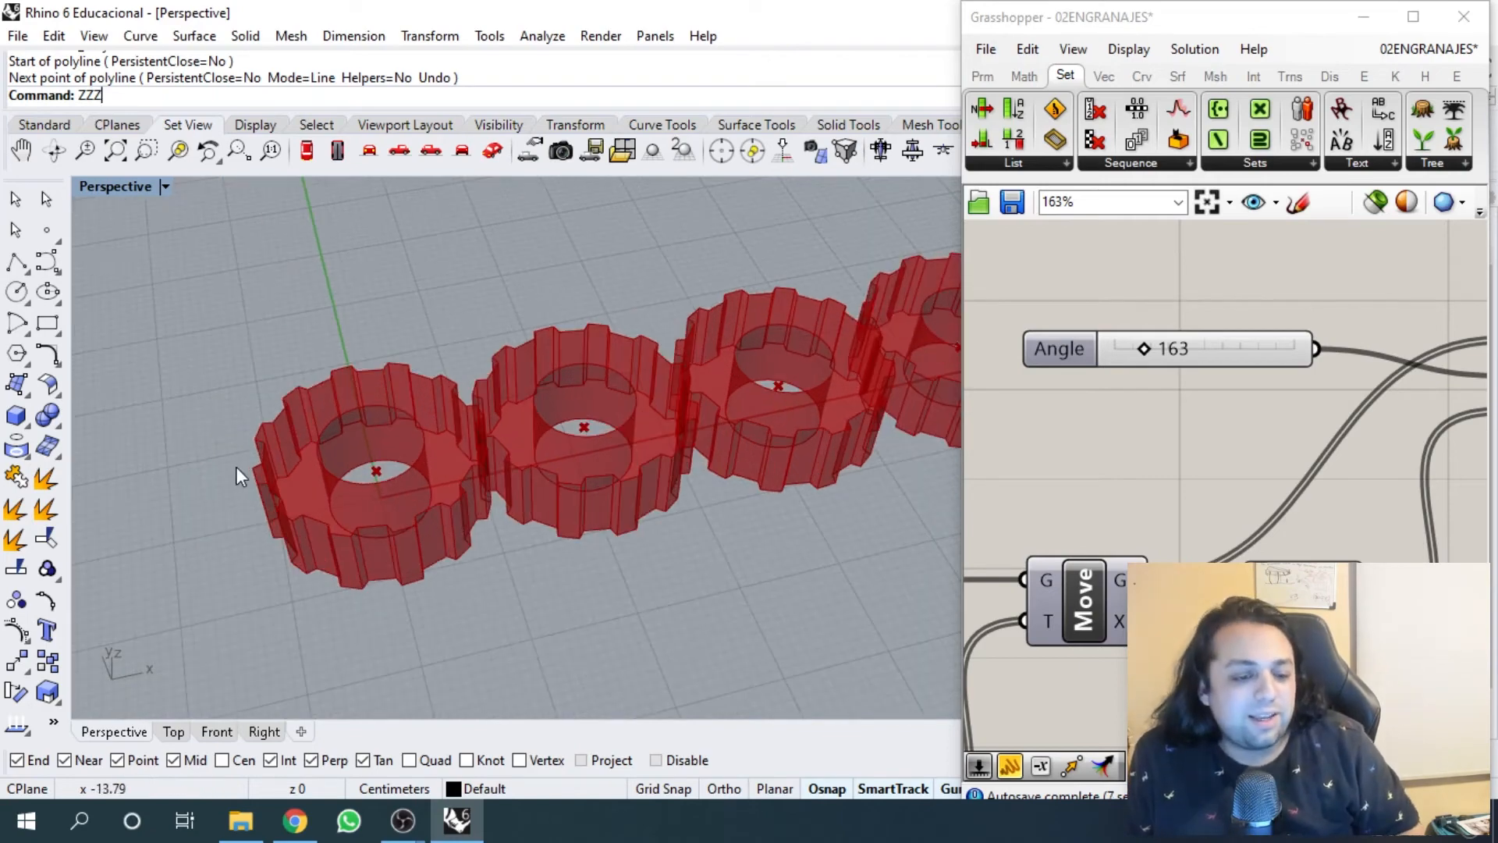
pyautogui.moveTo(479, 431); pyautogui.dragTo(575, 441, button='right')
pyautogui.scroll(5, 629, 485)
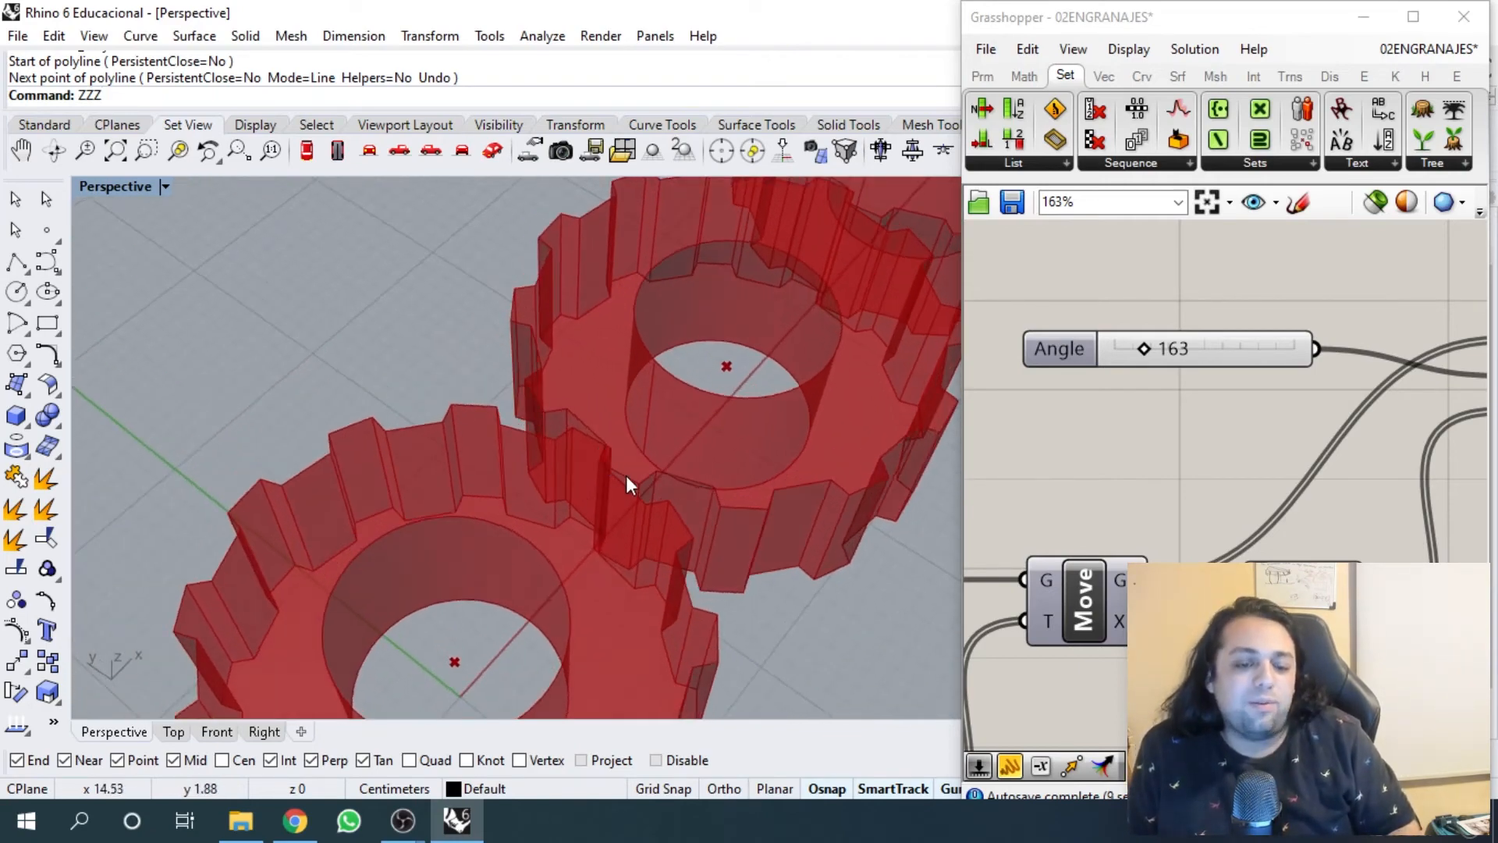
# - Set the Angle slider to 138 and place it farther from Rotate to make room for another component
pyautogui.moveTo(1155, 347)
pyautogui.mouseDown()
pyautogui.moveTo(1193, 355)
pyautogui.moveTo(1153, 351)
pyautogui.mouseUp()
pyautogui.scroll(-4, 1167, 354)
pyautogui.moveTo(1142, 373); pyautogui.dragTo(1178, 396, button='right')
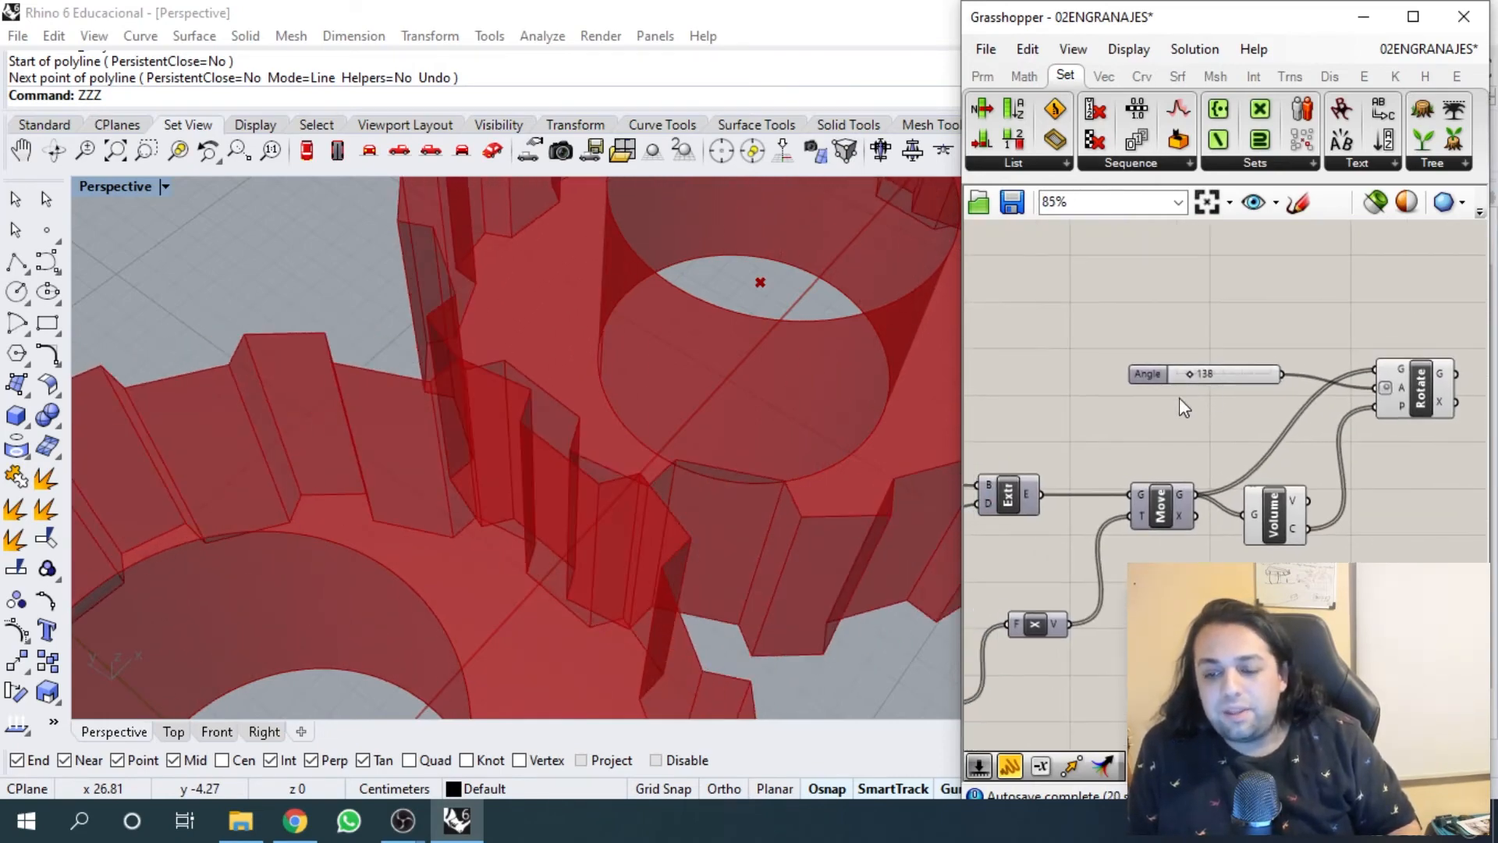
pyautogui.moveTo(1226, 382); pyautogui.dragTo(1137, 353)
pyautogui.scroll(-2, 1231, 390)
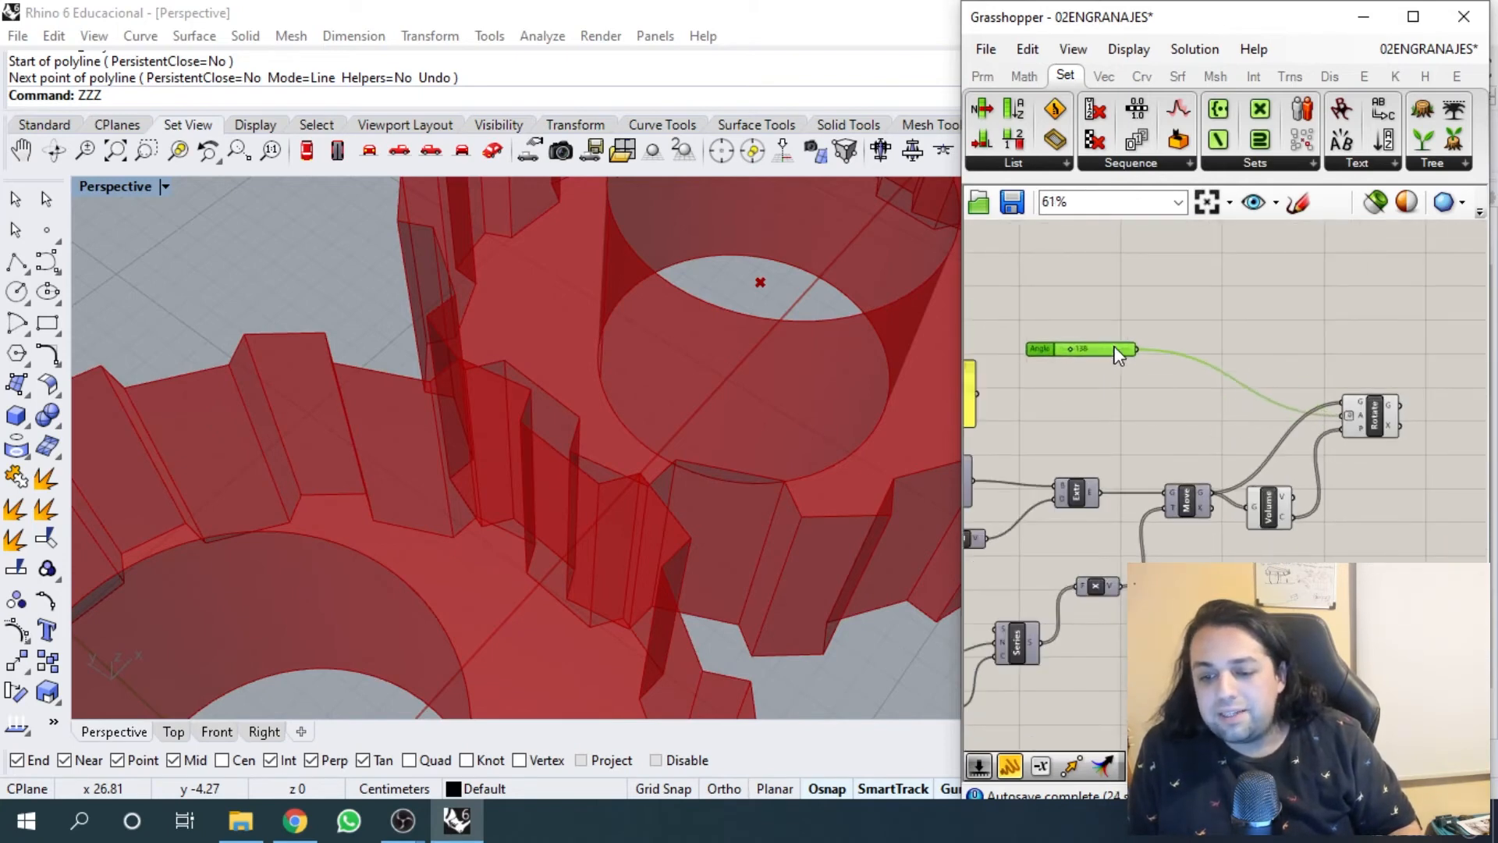
# - Add a Multiplication component below the angle slider and connect the slider to its A input
pyautogui.click(1152, 408)
pyautogui.doubleClick(1155, 408)
pyautogui.write('mult')
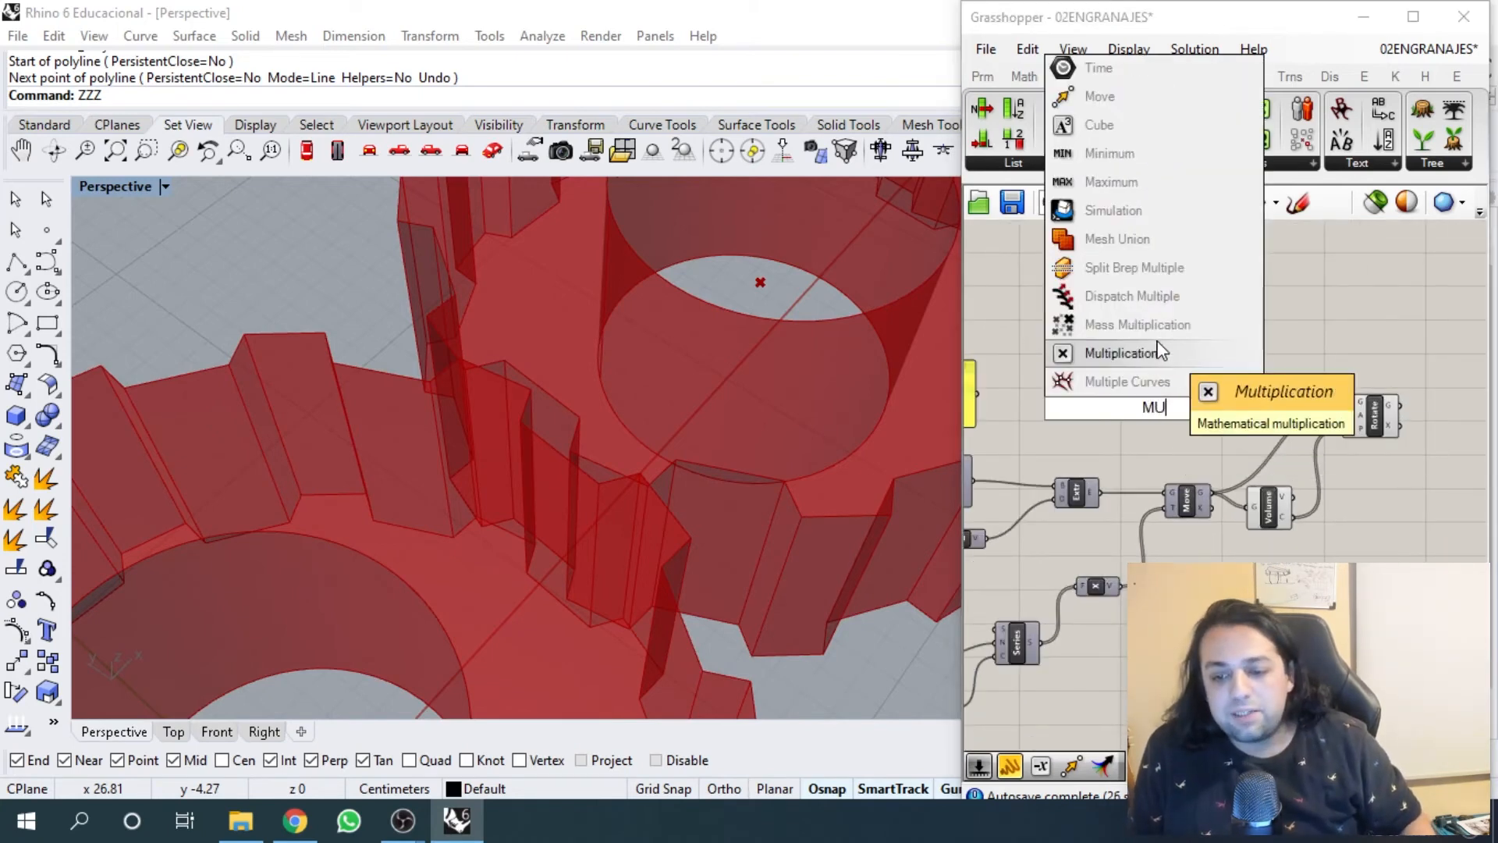
pyautogui.click(1153, 347)
pyautogui.scroll(3, 1159, 374)
pyautogui.moveTo(1148, 405); pyautogui.dragTo(1224, 392)
pyautogui.click(1157, 303)
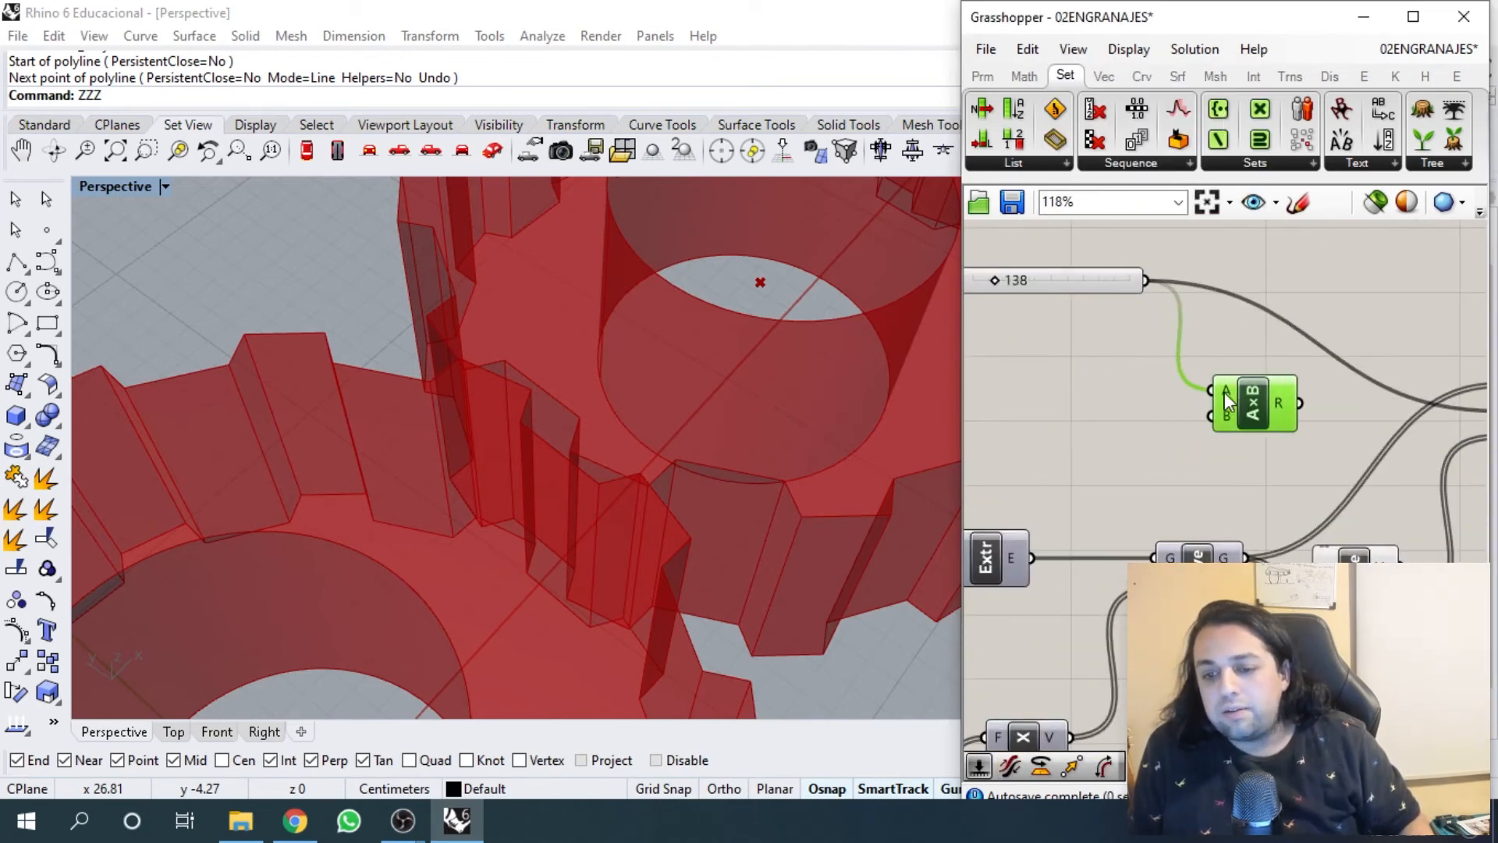
# - Change the angle slider's rounding to real numbers (R) and set its value to 143.742
pyautogui.scroll(5, 1105, 332)
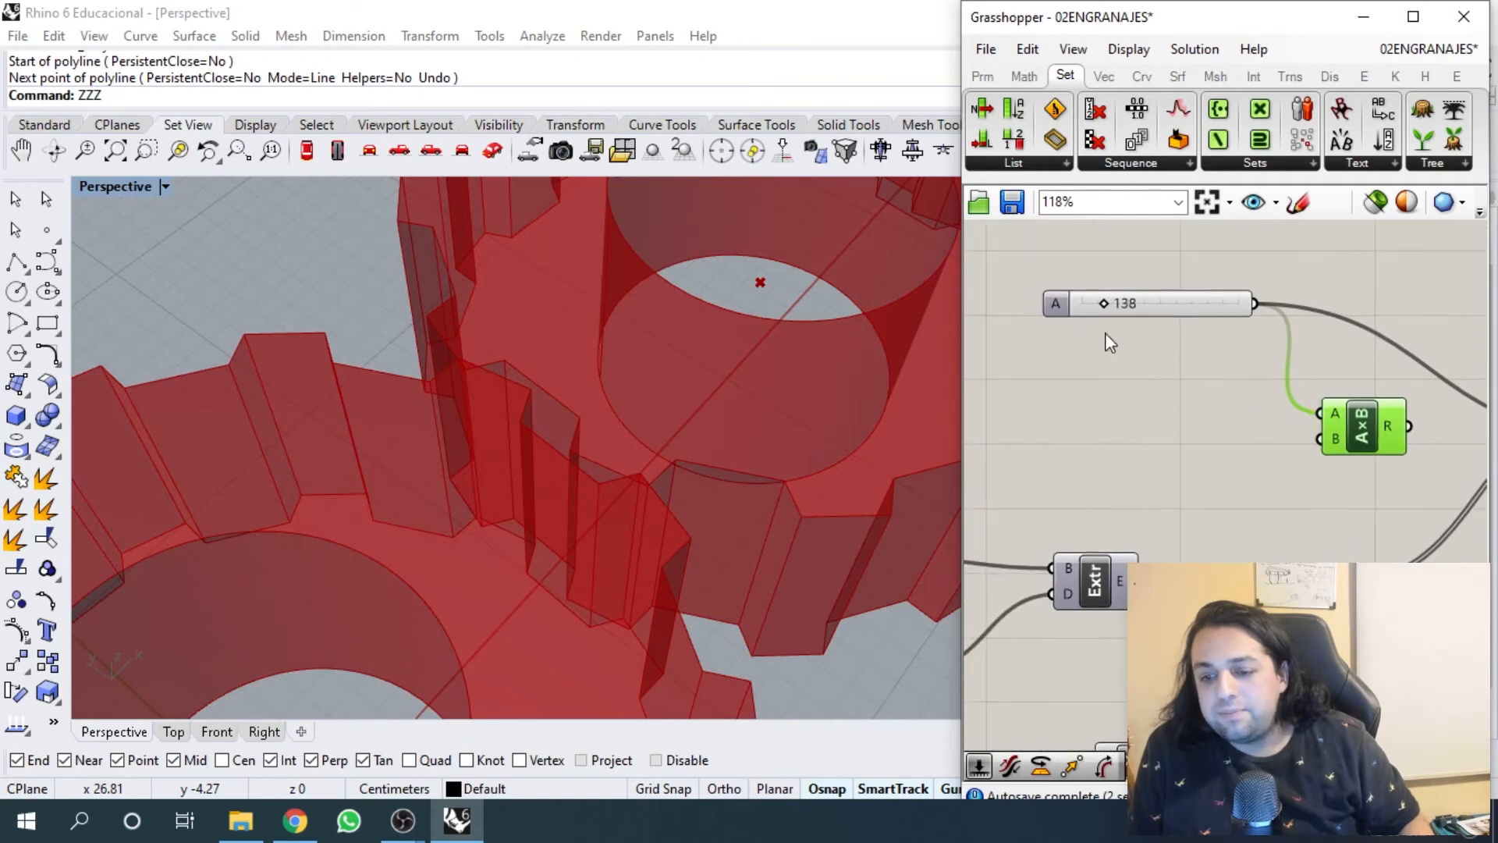
pyautogui.doubleClick(1028, 356)
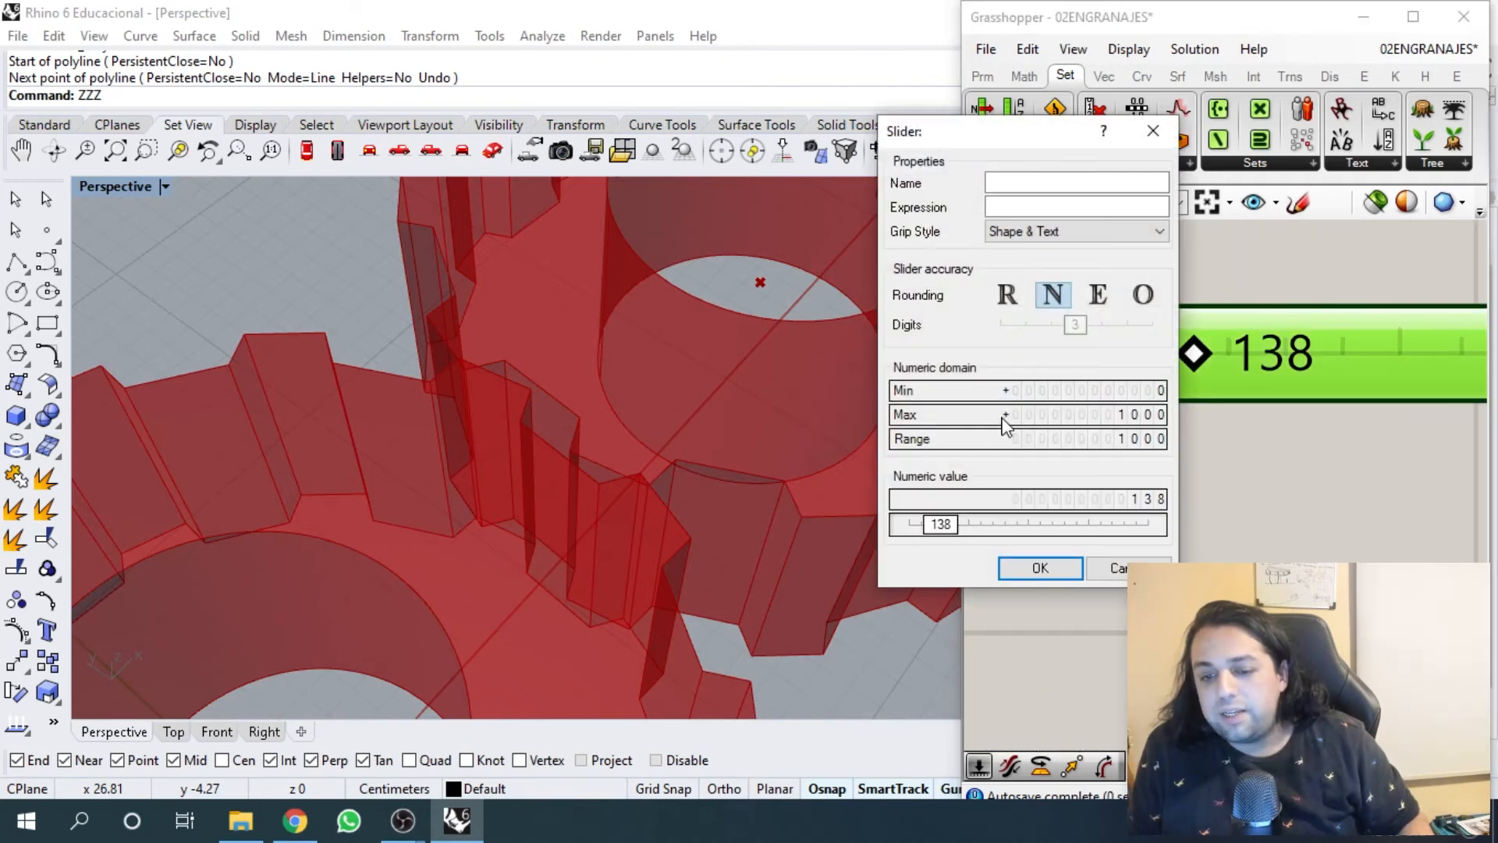
pyautogui.click(1005, 295)
pyautogui.click(1040, 567)
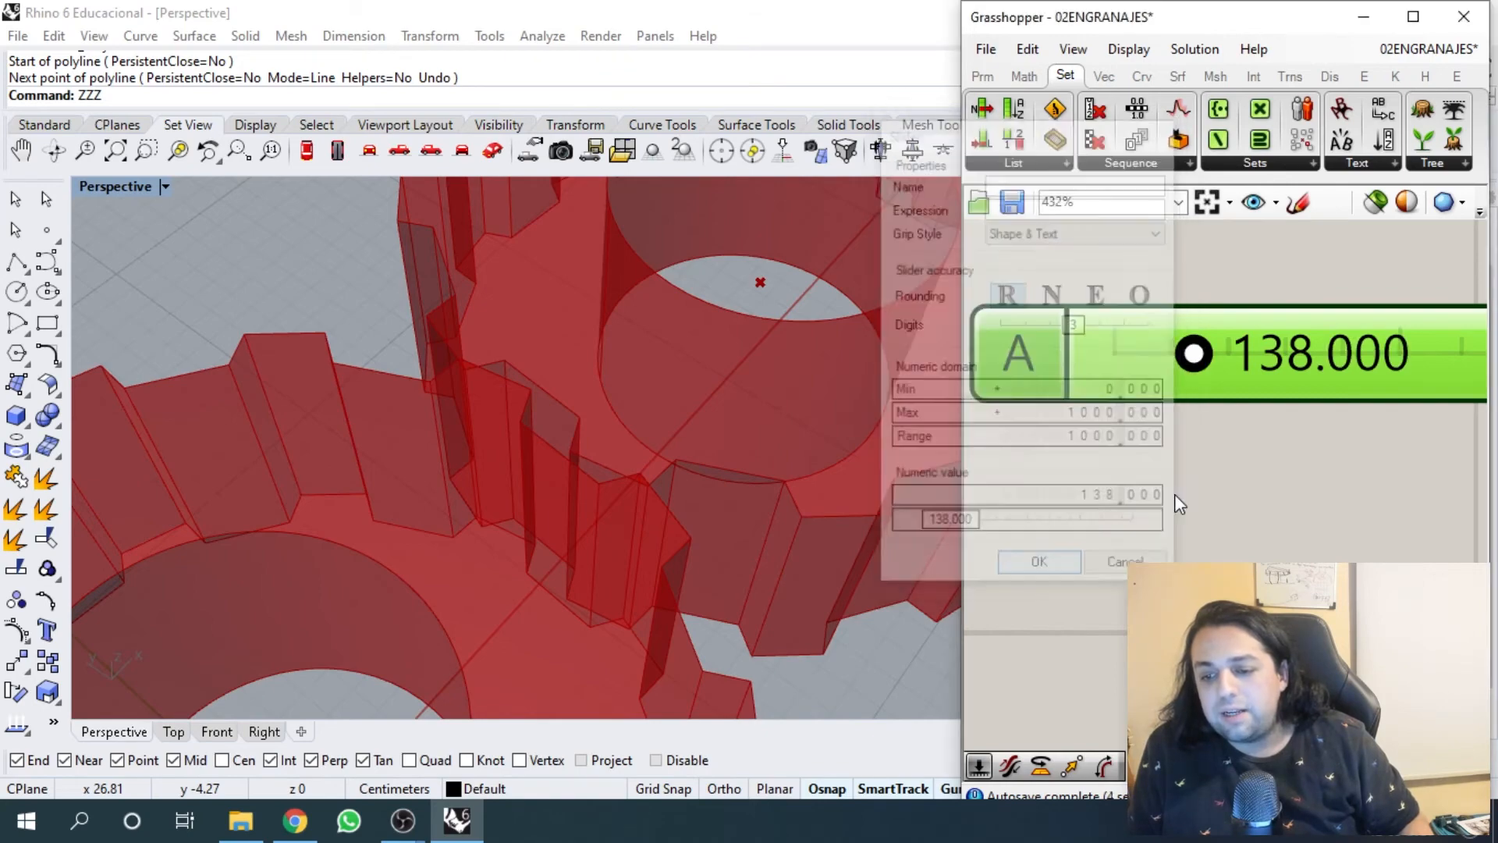
pyautogui.moveTo(1054, 354); pyautogui.dragTo(1182, 359)
pyautogui.scroll(-8, 1182, 359)
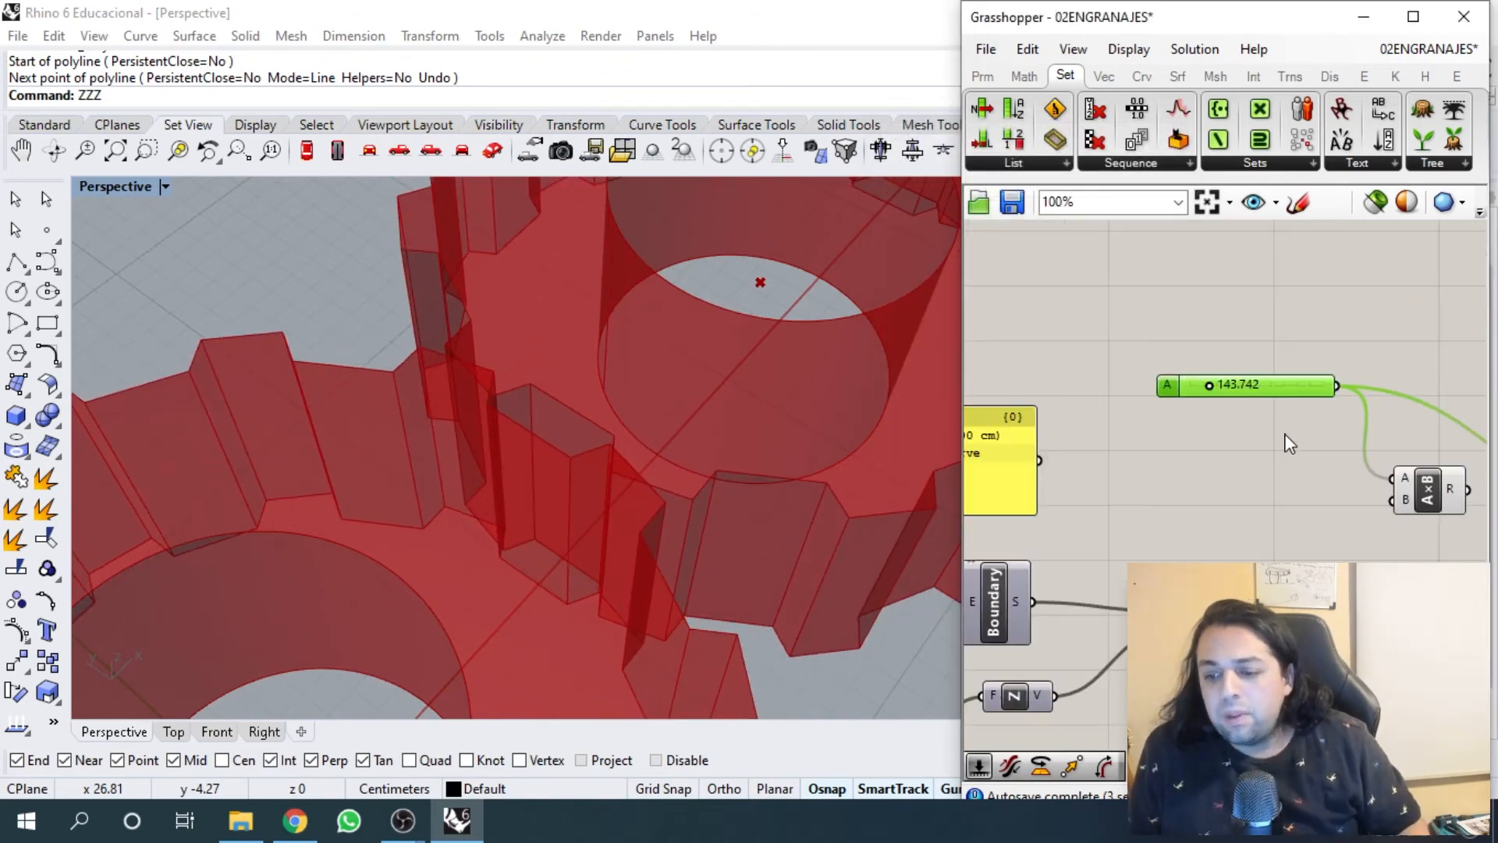
# - Reposition the Multiplication component slightly and add an empty Panel below the angle slider
pyautogui.moveTo(1274, 422); pyautogui.dragTo(1131, 346, button='right')
pyautogui.moveTo(1285, 414); pyautogui.dragTo(1277, 396)
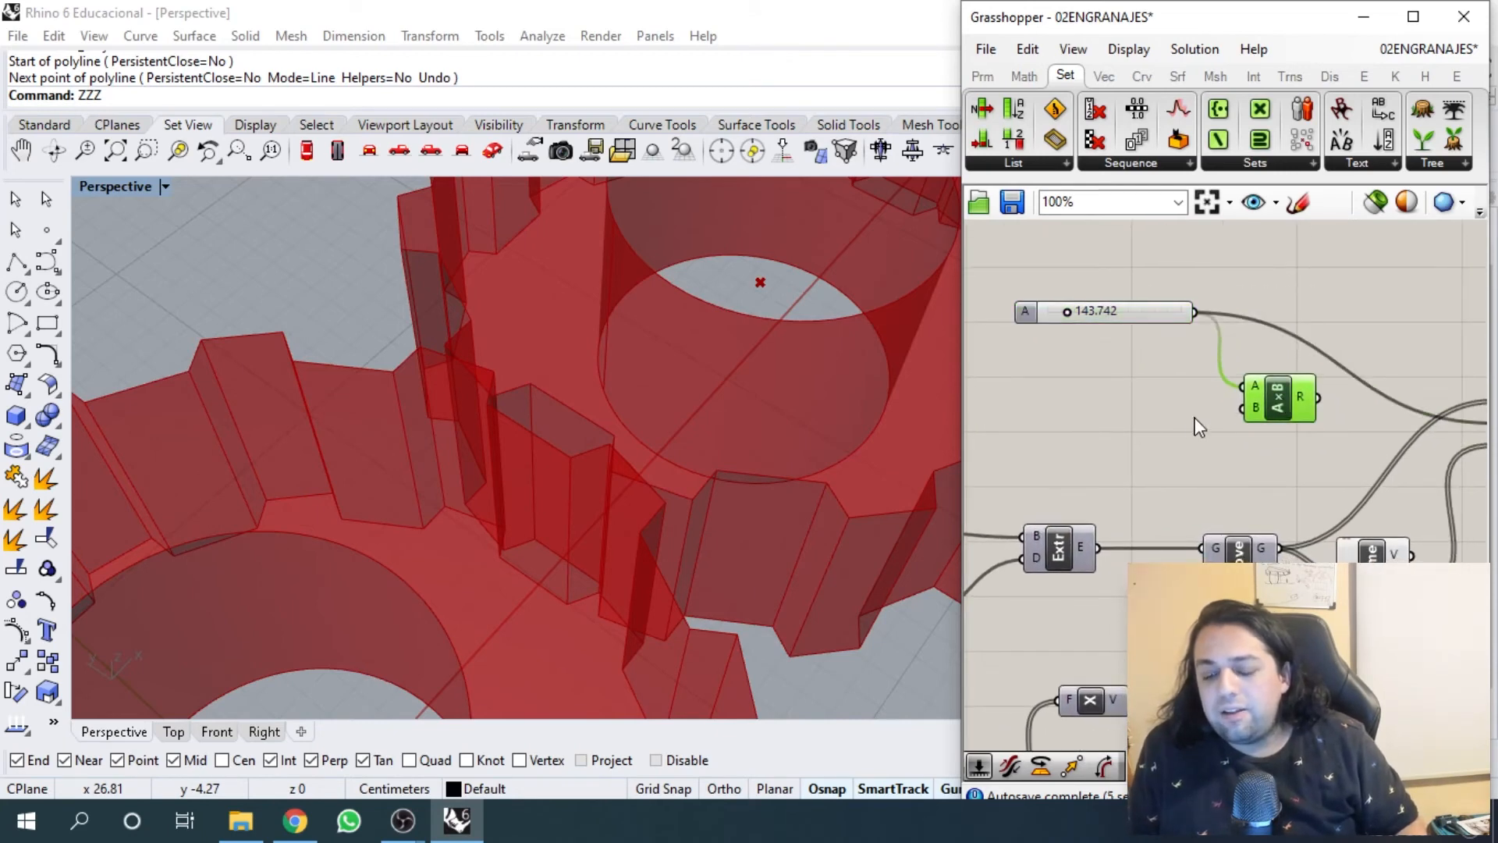
pyautogui.moveTo(1189, 418); pyautogui.dragTo(1224, 424, button='right')
pyautogui.click(1066, 411)
pyautogui.doubleClick(1067, 402)
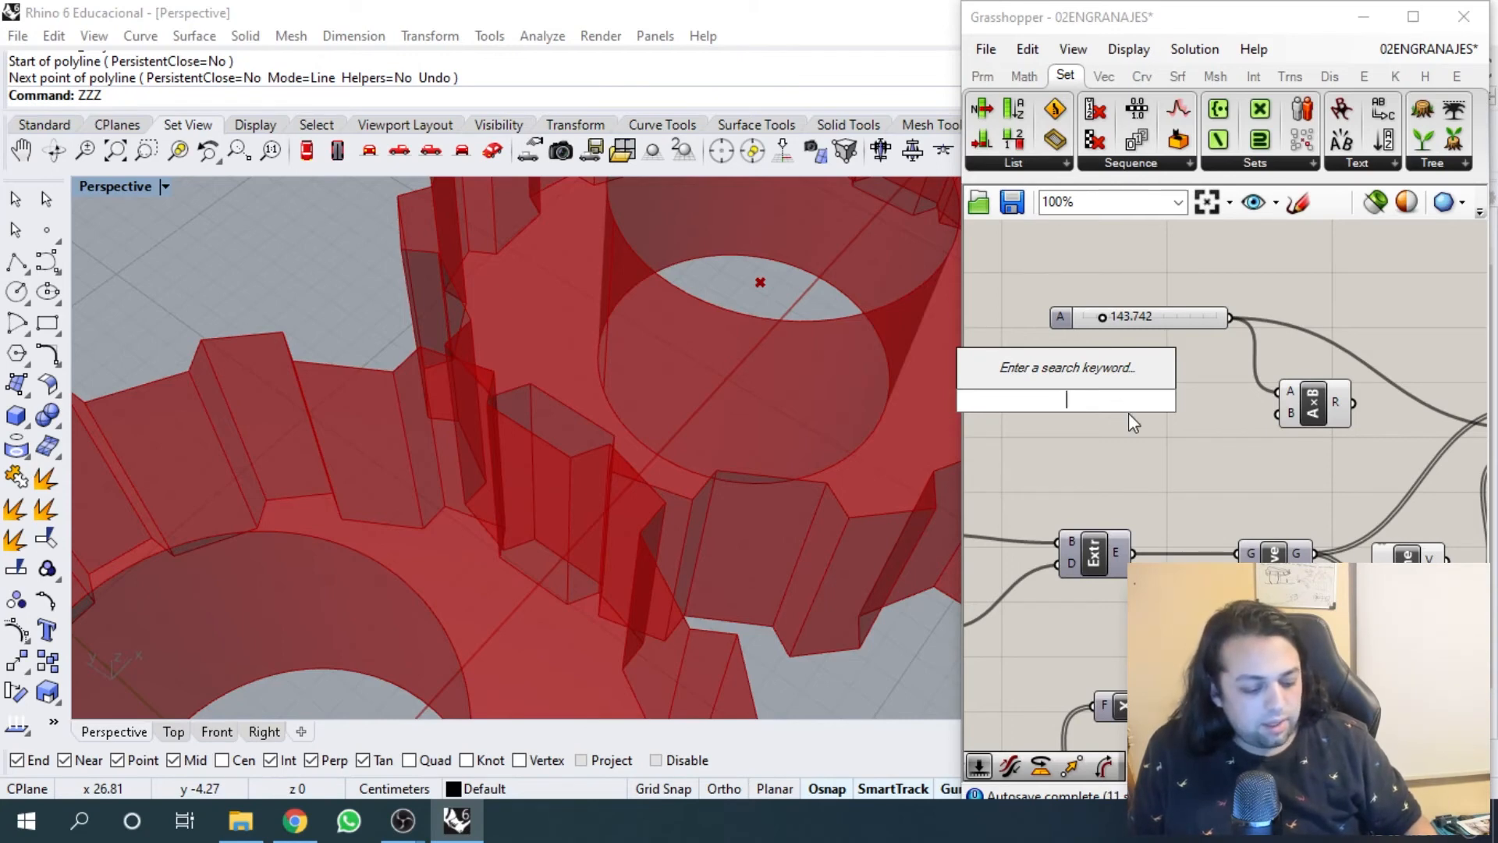
pyautogui.write('PANEL')
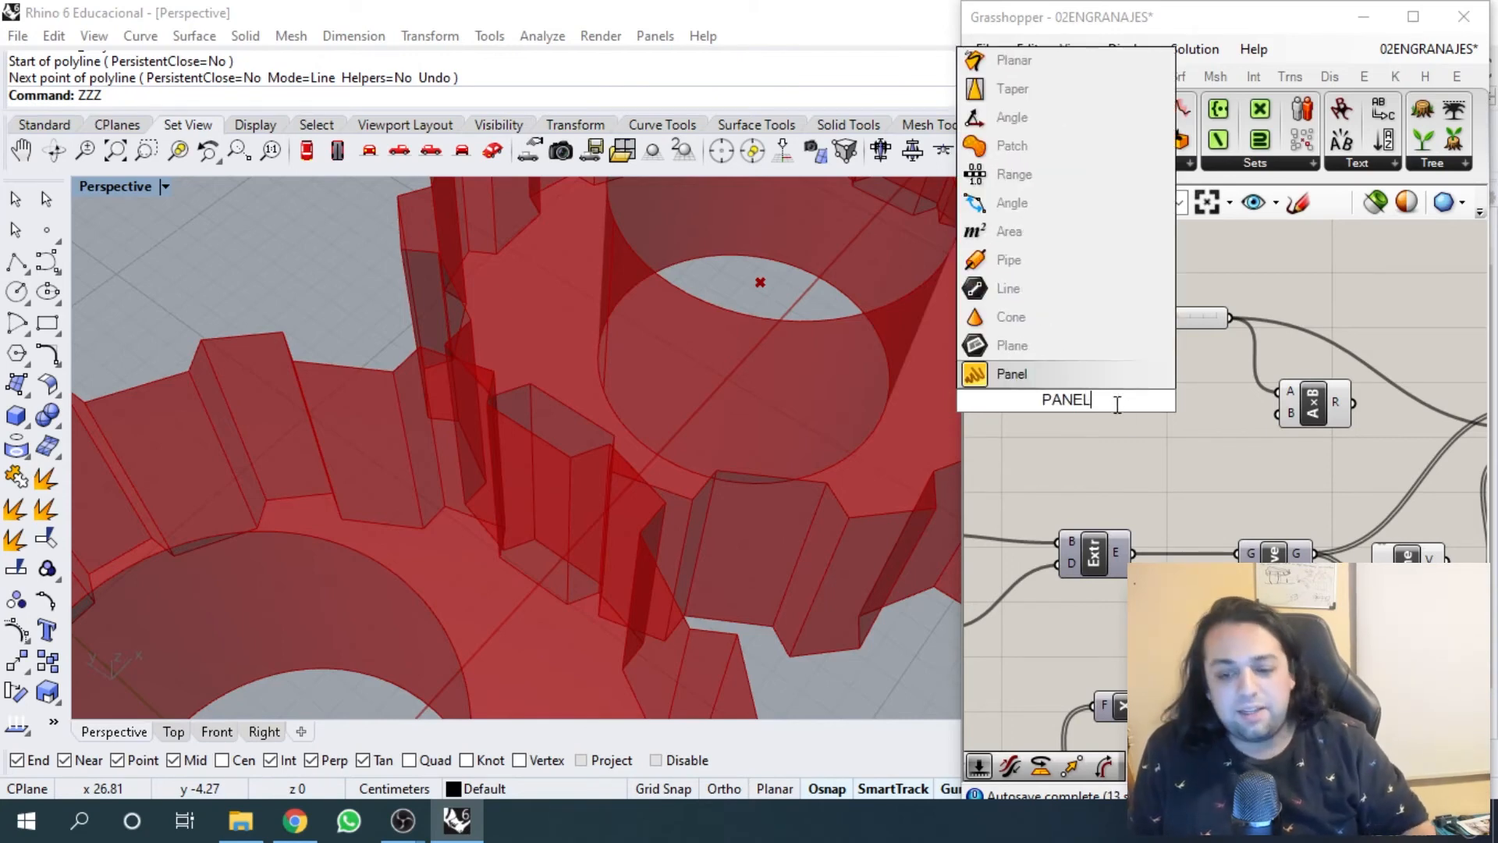
pyautogui.press('Return')
pyautogui.scroll(2, 1113, 390)
pyautogui.click(1210, 434)
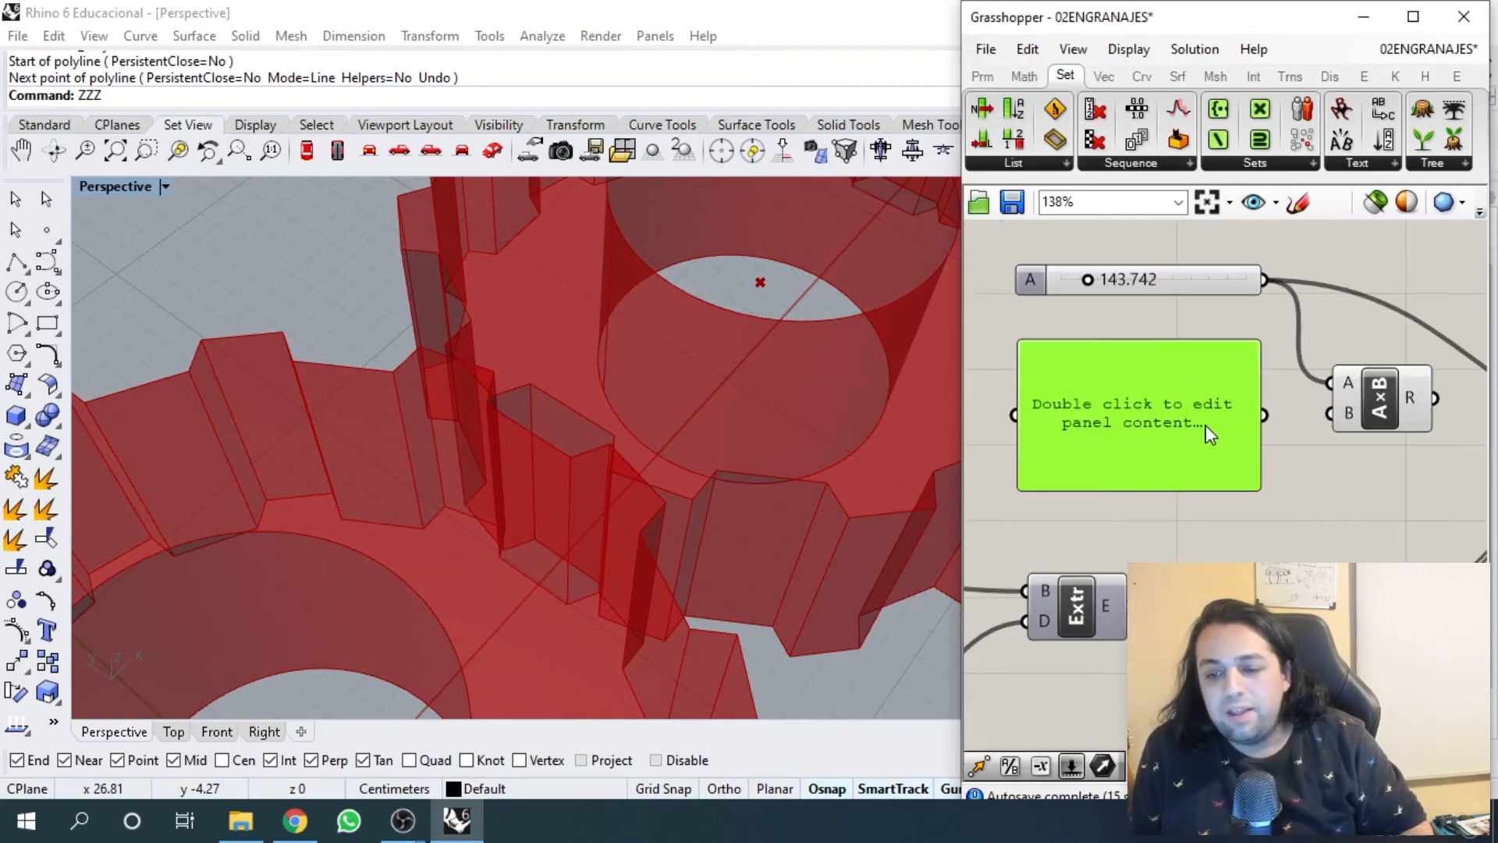
# - Duplicate the empty panel and place the copy above the Multiplication component, beyond the angle slider
pyautogui.scroll(-1, 1184, 415)
pyautogui.scroll(-4, 599, 447)
pyautogui.scroll(1, 575, 456)
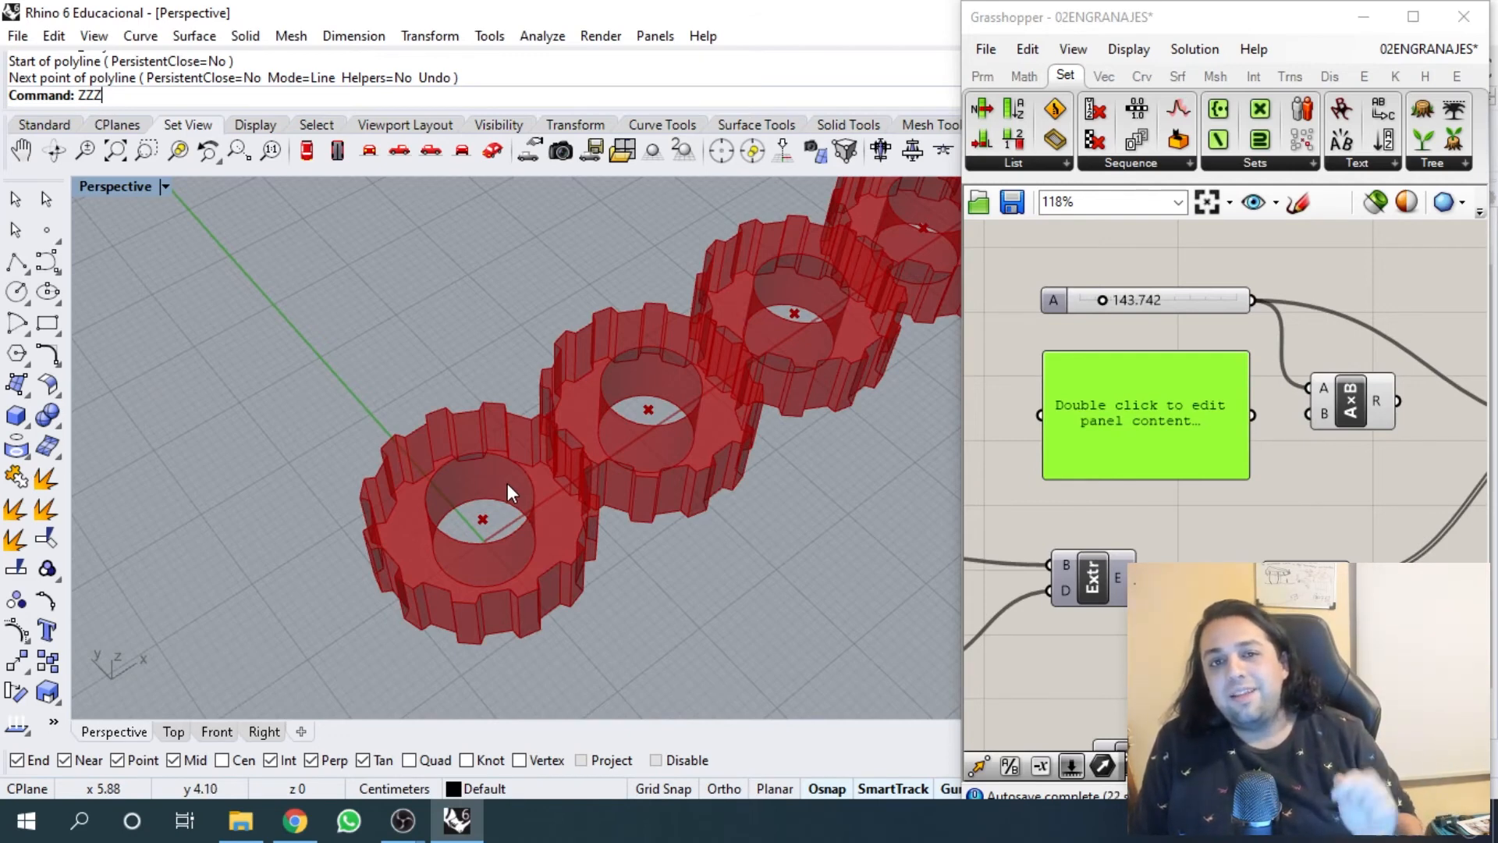
pyautogui.moveTo(1310, 346); pyautogui.dragTo(1155, 392, button='right')
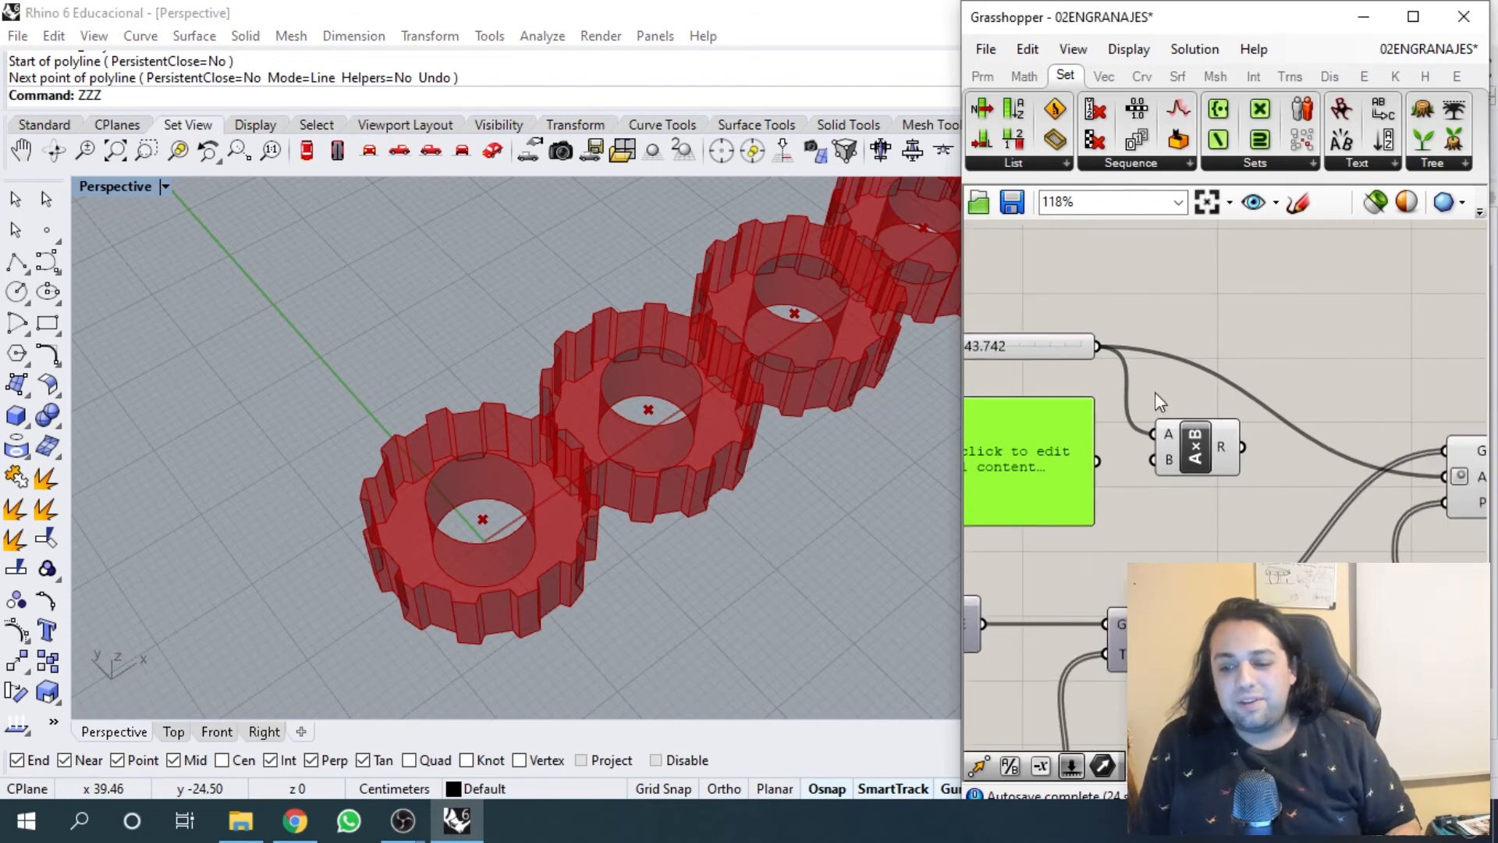
pyautogui.hotkey('ctrl', 'c')
pyautogui.hotkey('ctrl', 'v')
pyautogui.moveTo(1020, 466); pyautogui.dragTo(1376, 287)
pyautogui.scroll(-1, 1182, 376)
pyautogui.scroll(-1, 1187, 382)
pyautogui.scroll(3, 1178, 367)
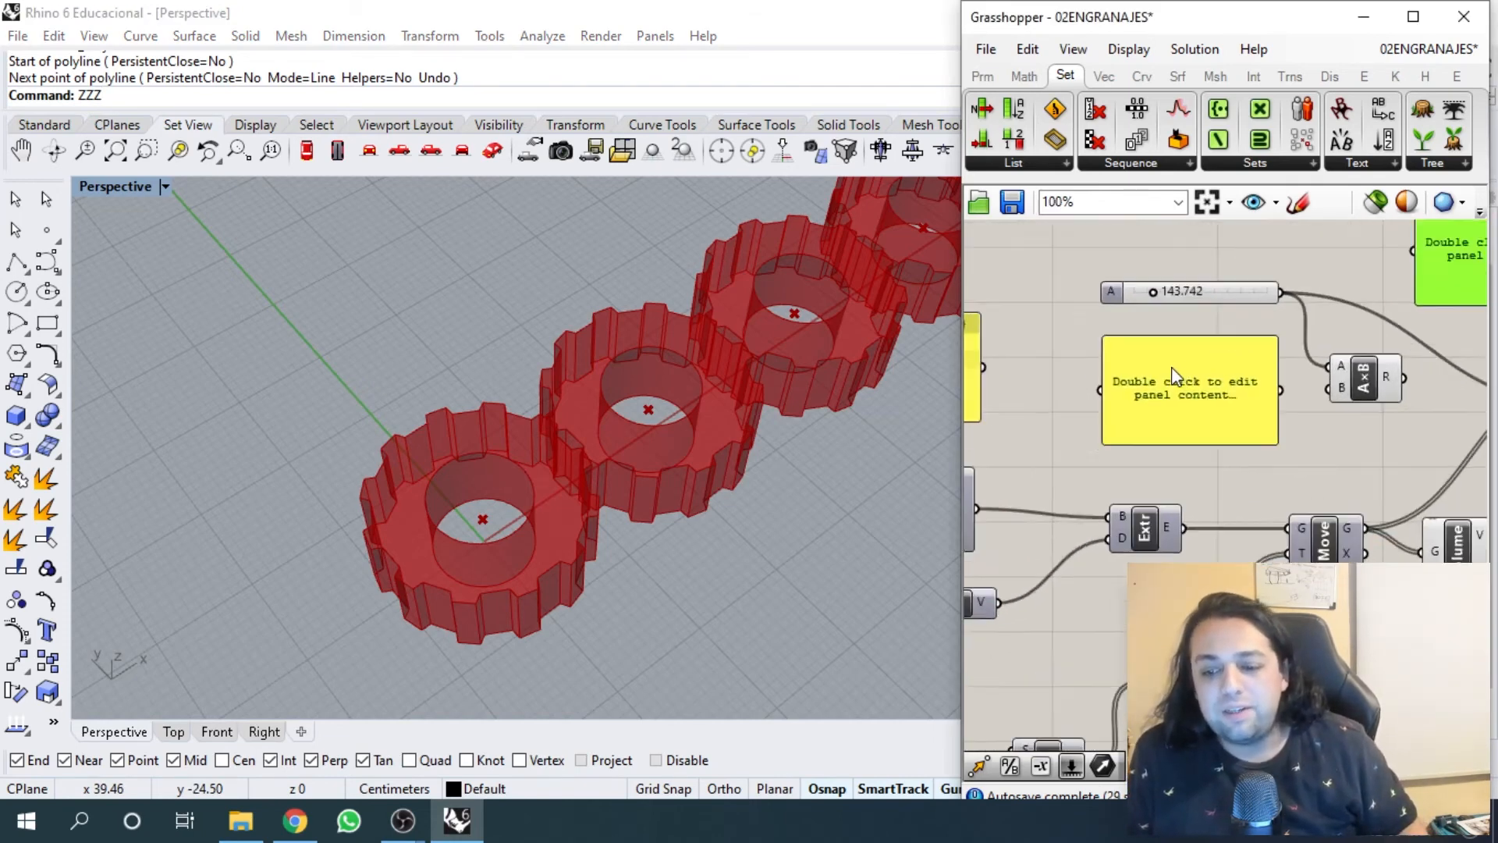
# - Enter 1 and -1 on separate lines in the panel below the angle slider and connect it to the Multiplication's B input
pyautogui.doubleClick(1177, 363)
pyautogui.write('1')
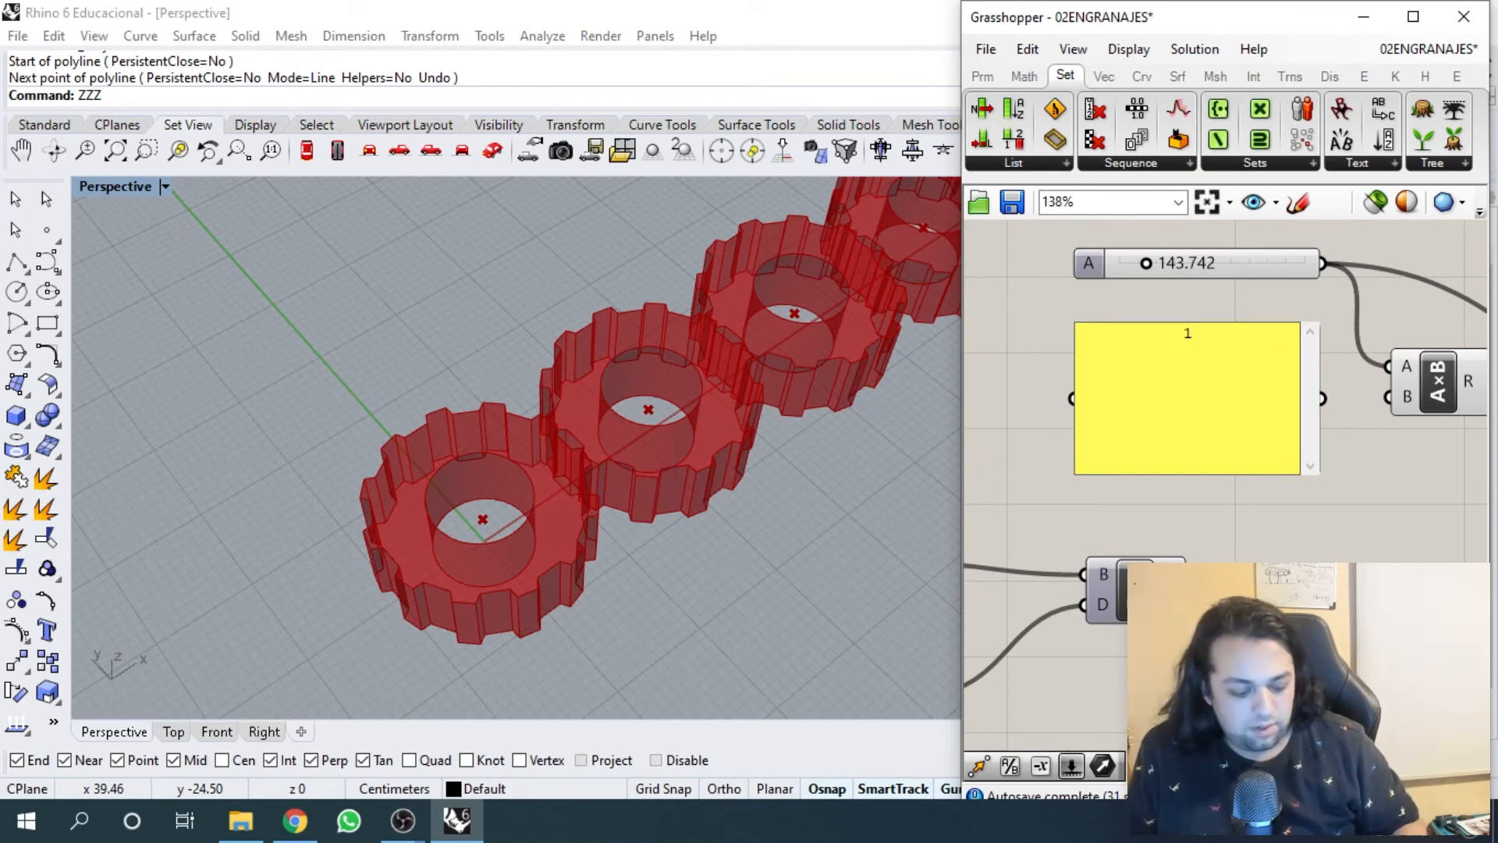
pyautogui.write('1')
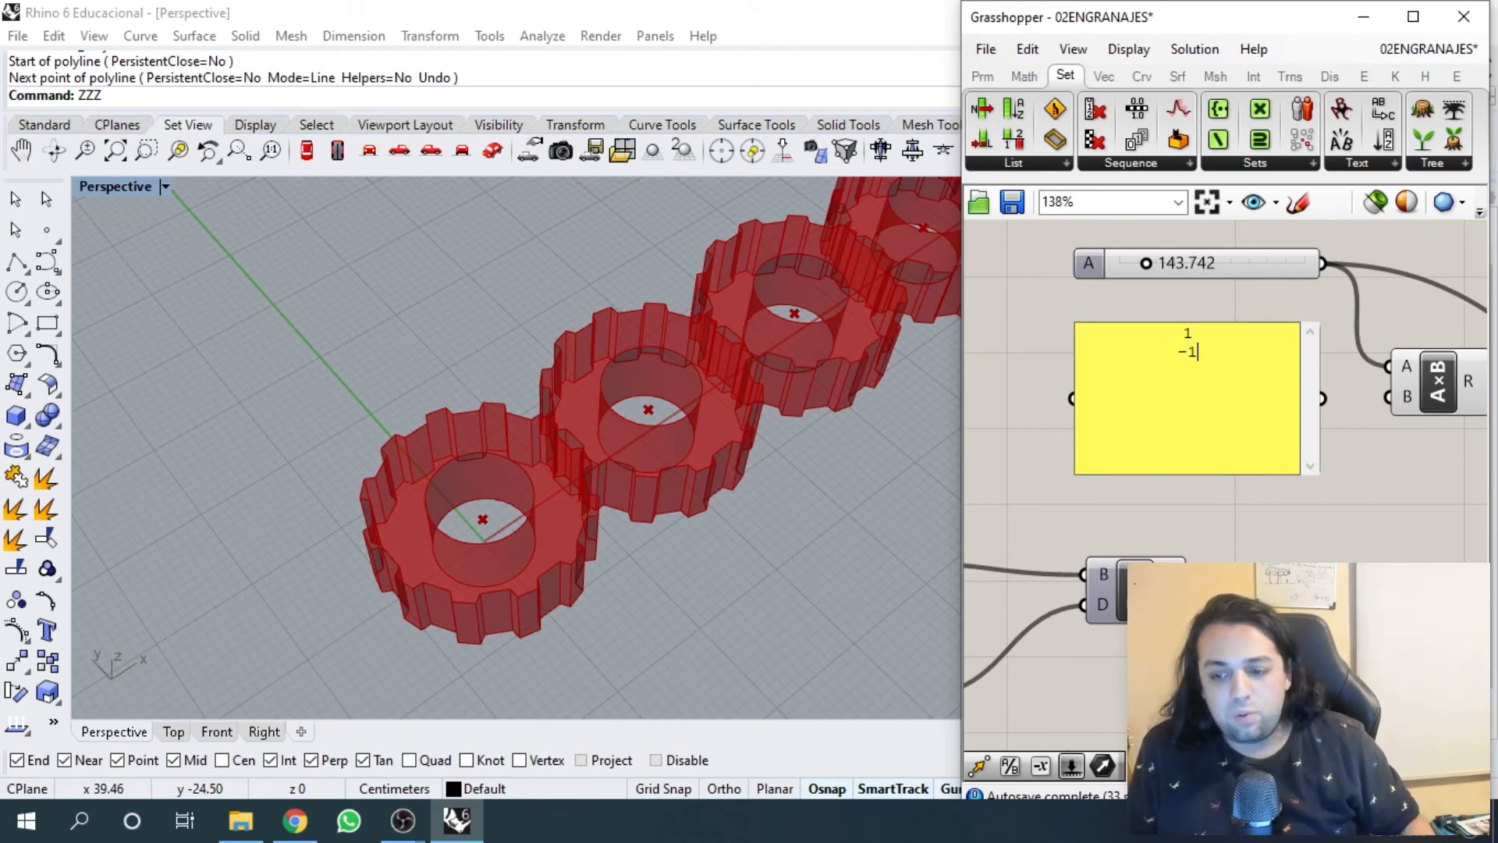
pyautogui.click(1364, 463)
pyautogui.moveTo(1364, 463); pyautogui.dragTo(1233, 482, button='right')
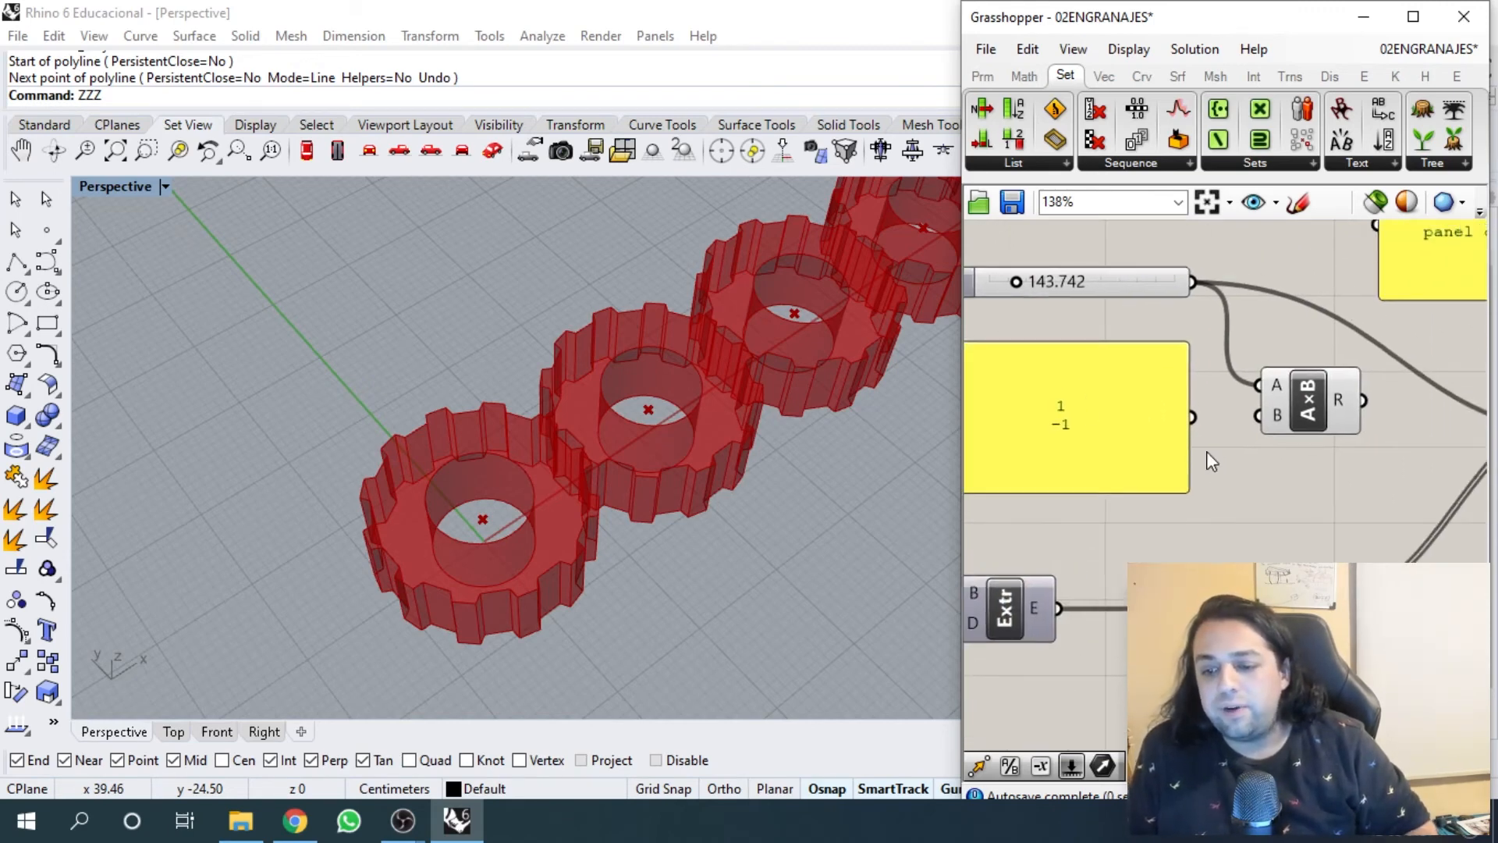
pyautogui.moveTo(1194, 417); pyautogui.dragTo(1229, 455)
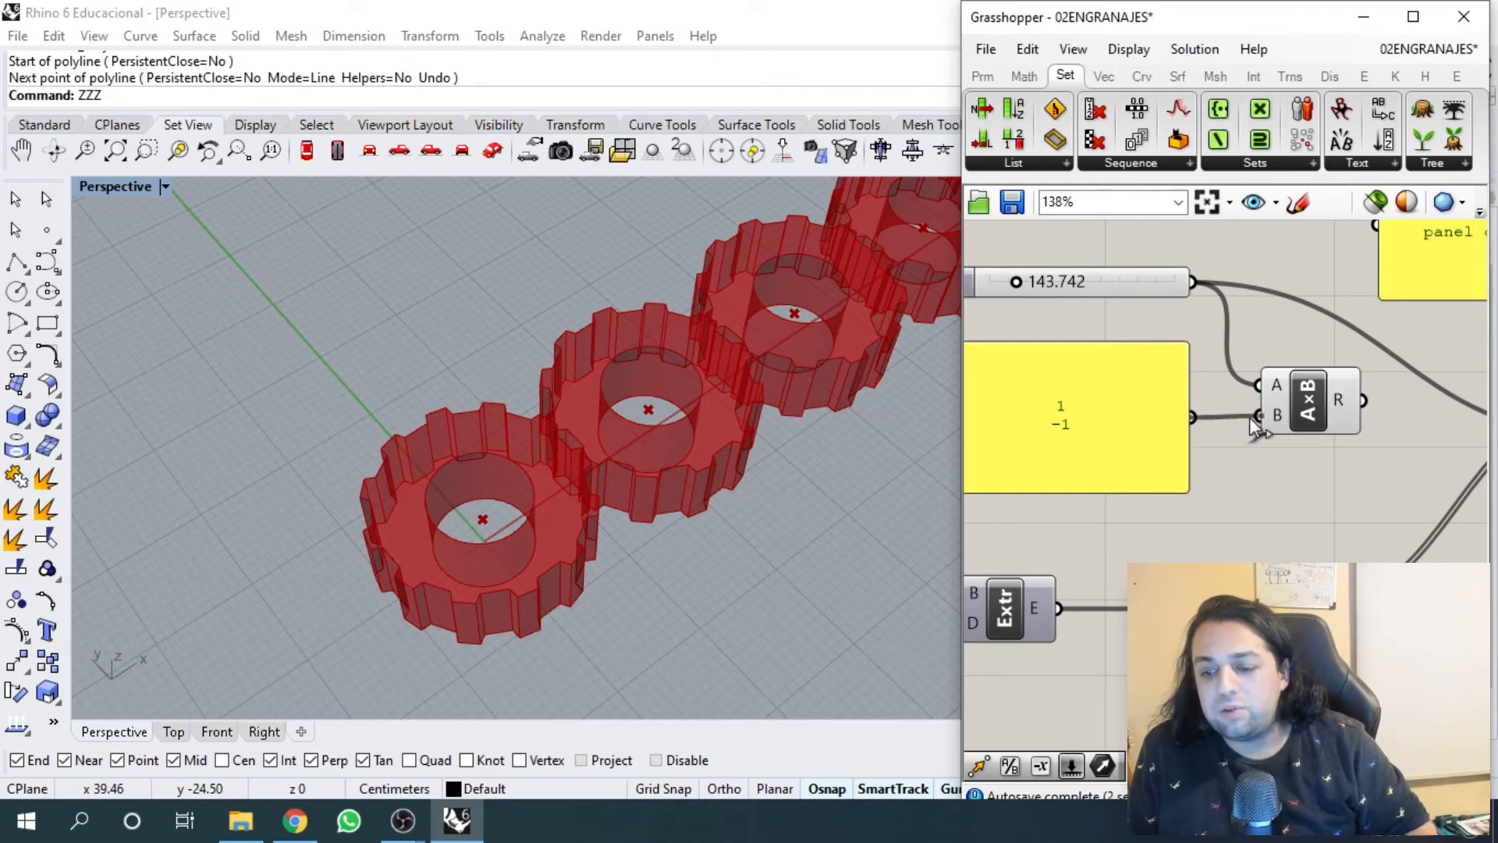
pyautogui.scroll(-2, 1254, 460)
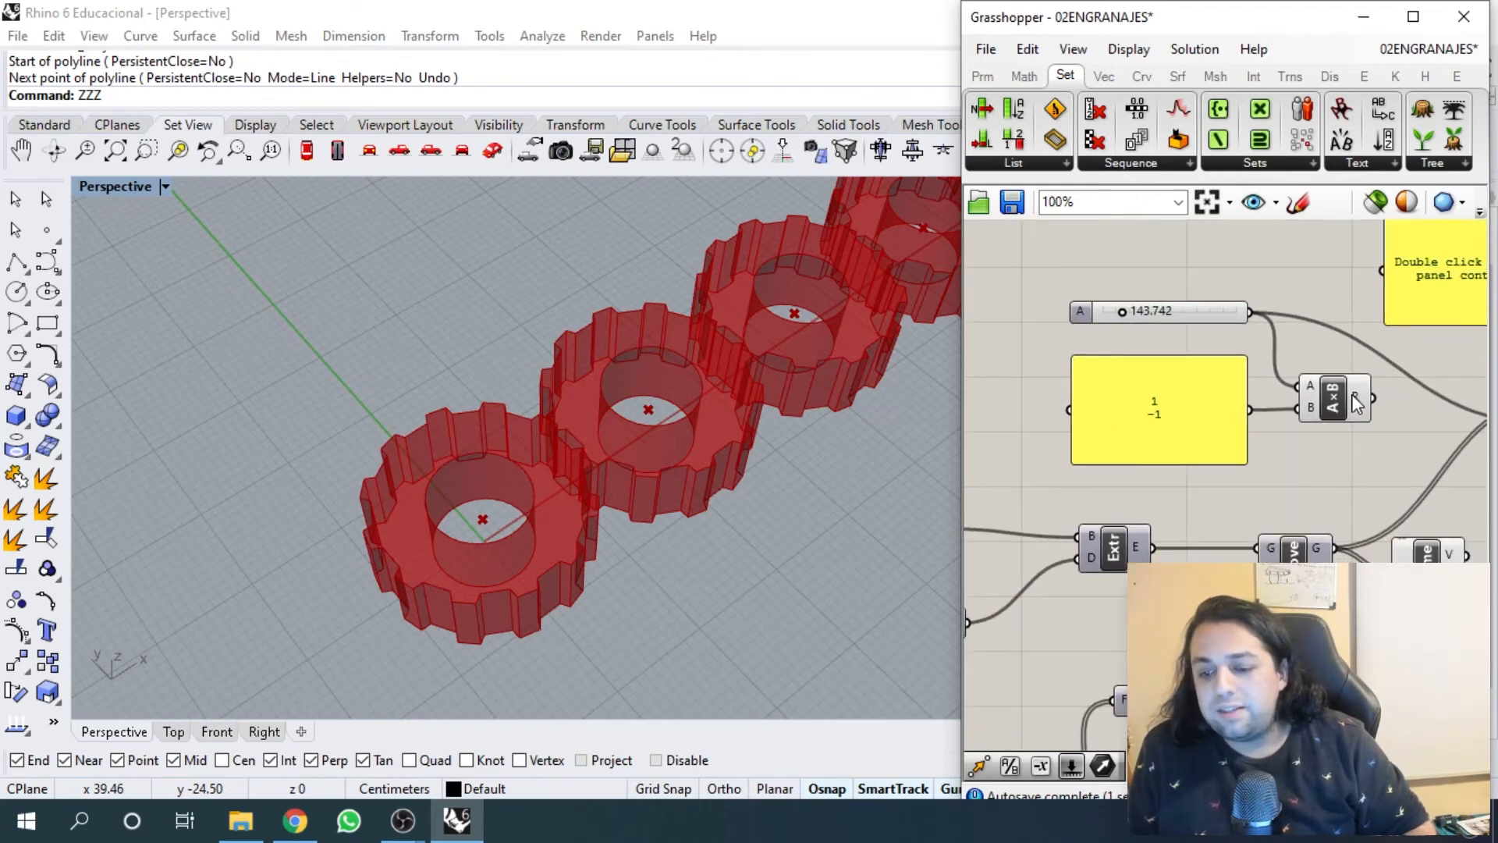
# - Connect the Multiplication's R output to the empty panel above it
pyautogui.moveTo(1358, 403)
pyautogui.moveTo(1359, 403); pyautogui.dragTo(1256, 402)
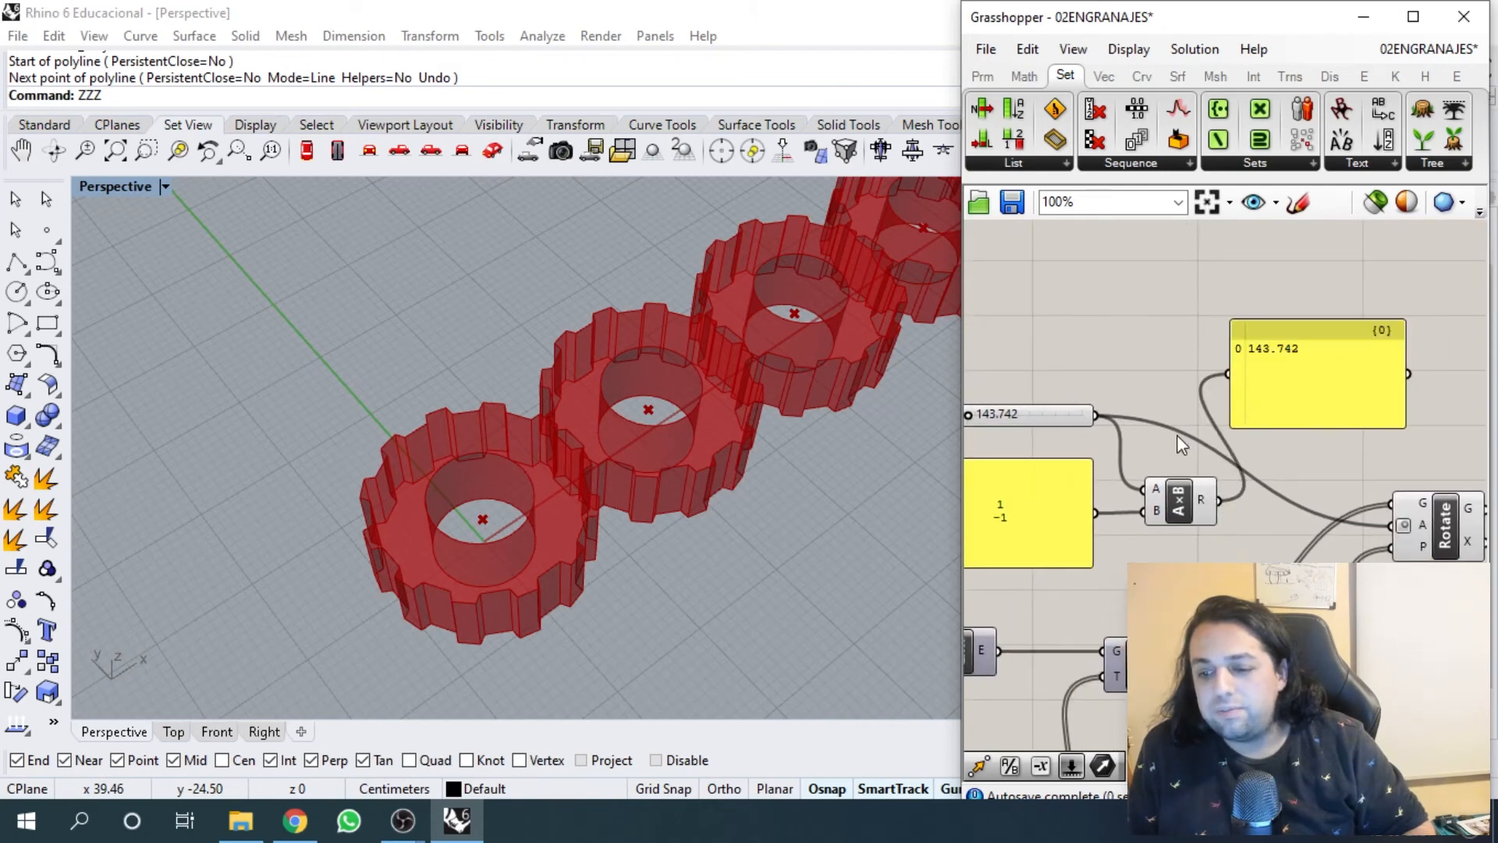
pyautogui.moveTo(1132, 470); pyautogui.dragTo(1223, 441, button='right')
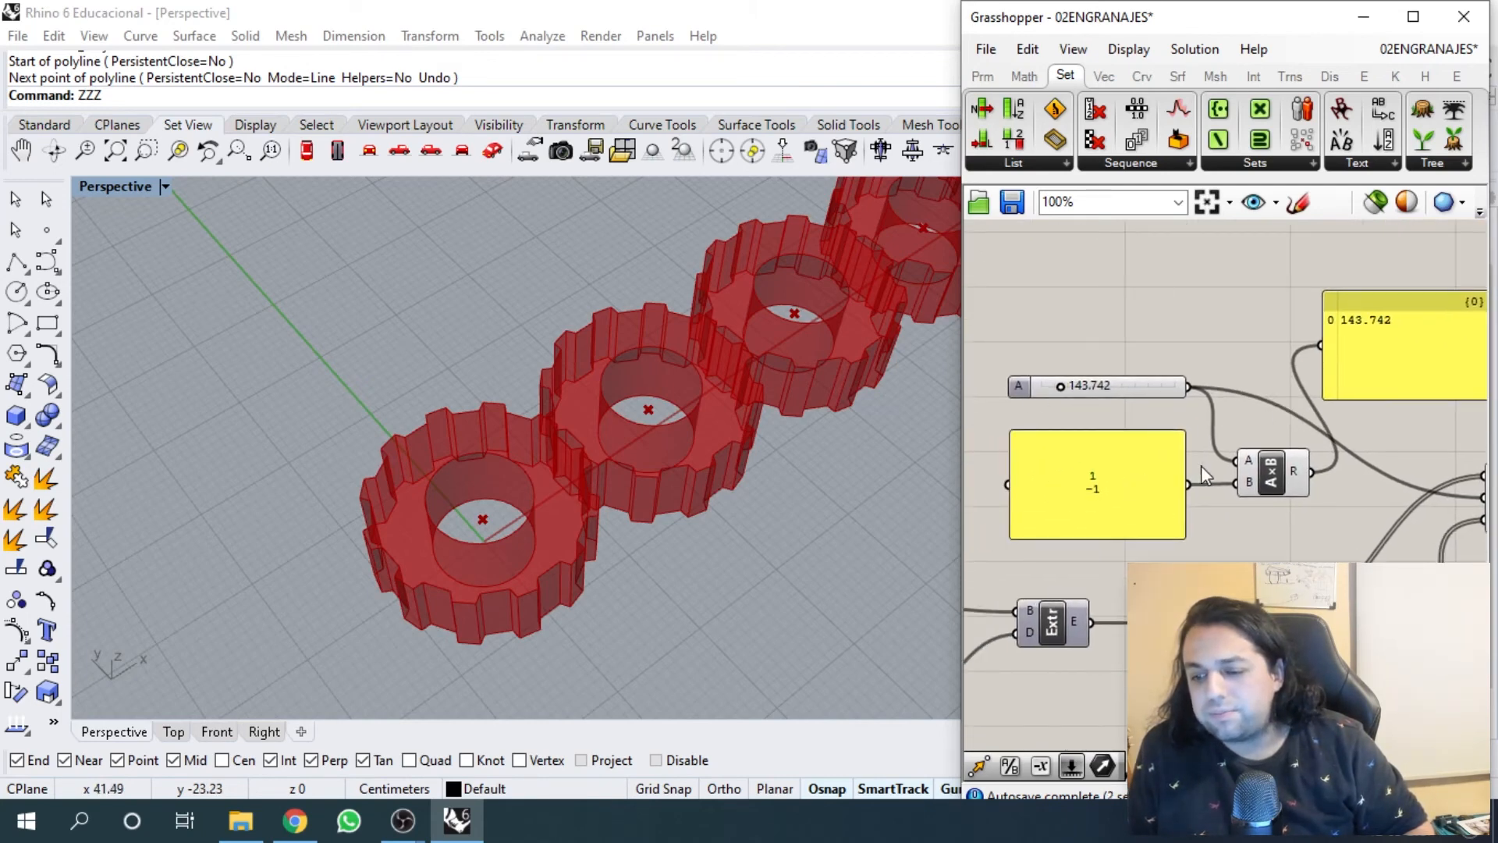
# - Turn off multiline data for the panel holding 1 and -1 so each line is a separate item
pyautogui.scroll(2, 1135, 468)
pyautogui.click(1107, 447)
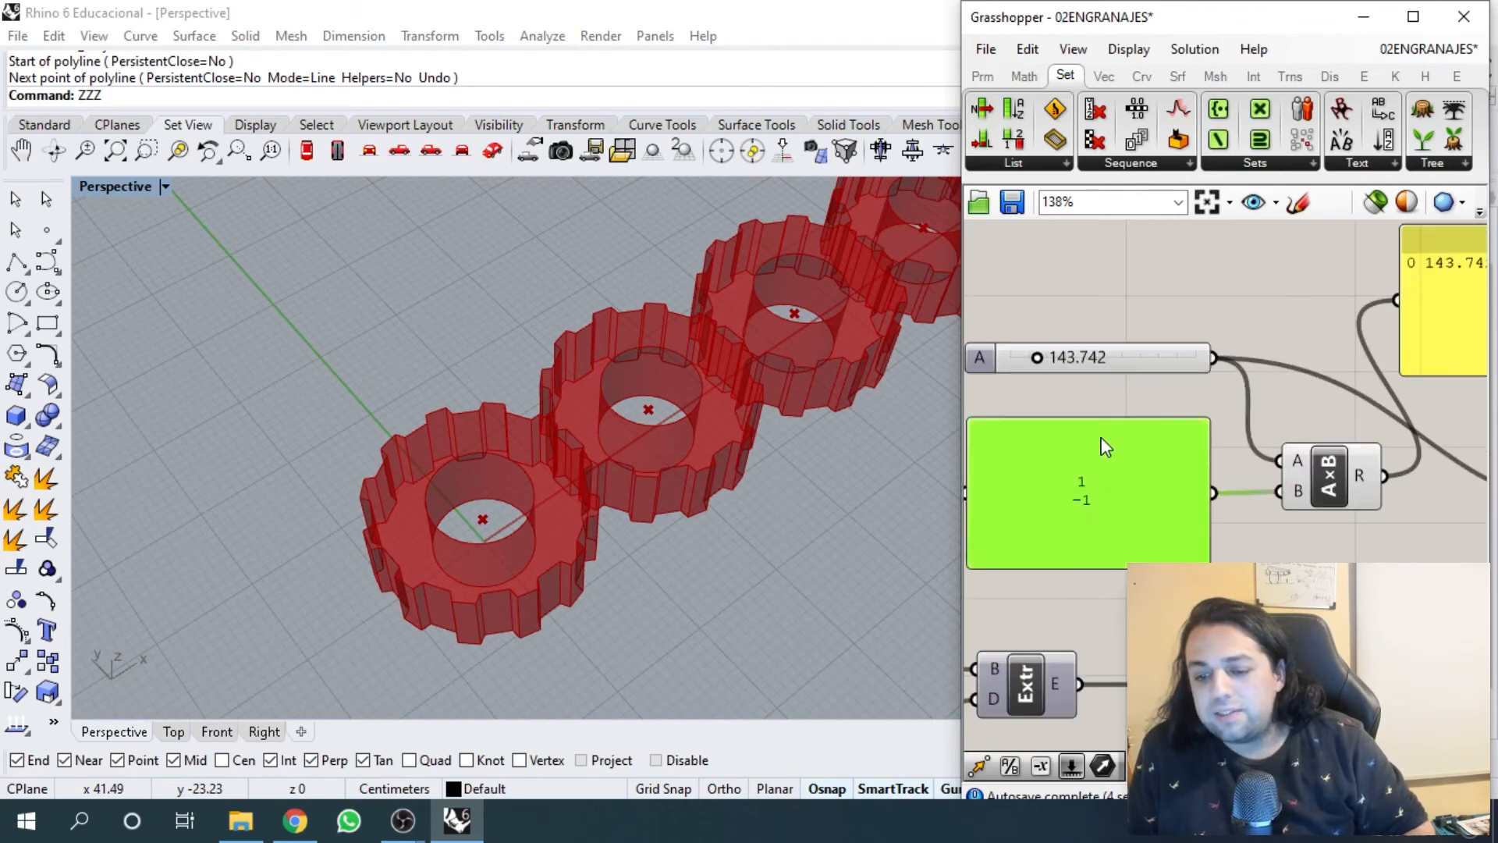
pyautogui.rightClick(1101, 438)
pyautogui.click(1175, 320)
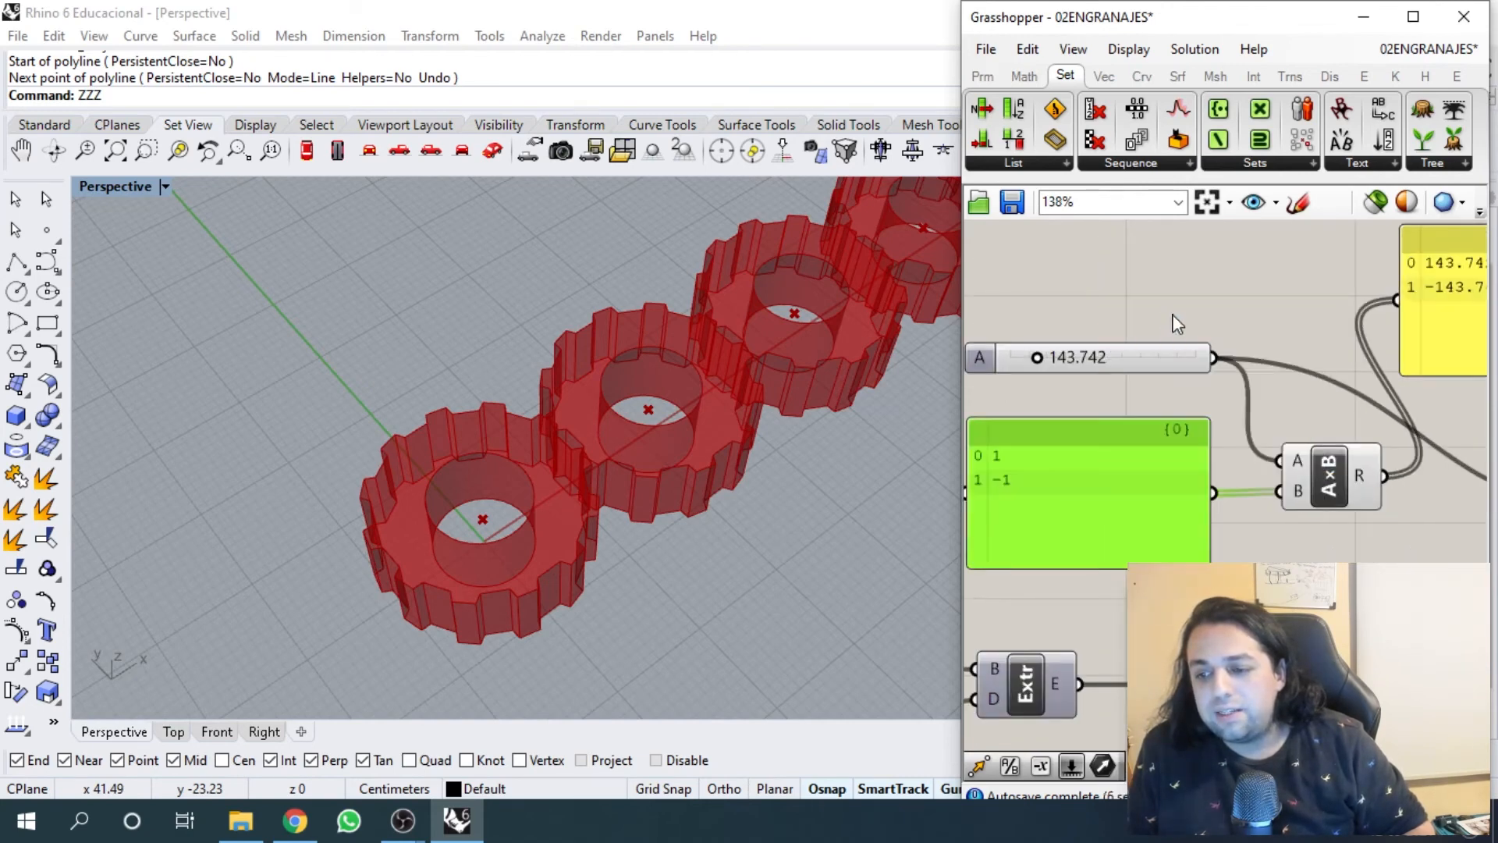
pyautogui.scroll(-2, 1198, 351)
pyautogui.scroll(-2, 1198, 351)
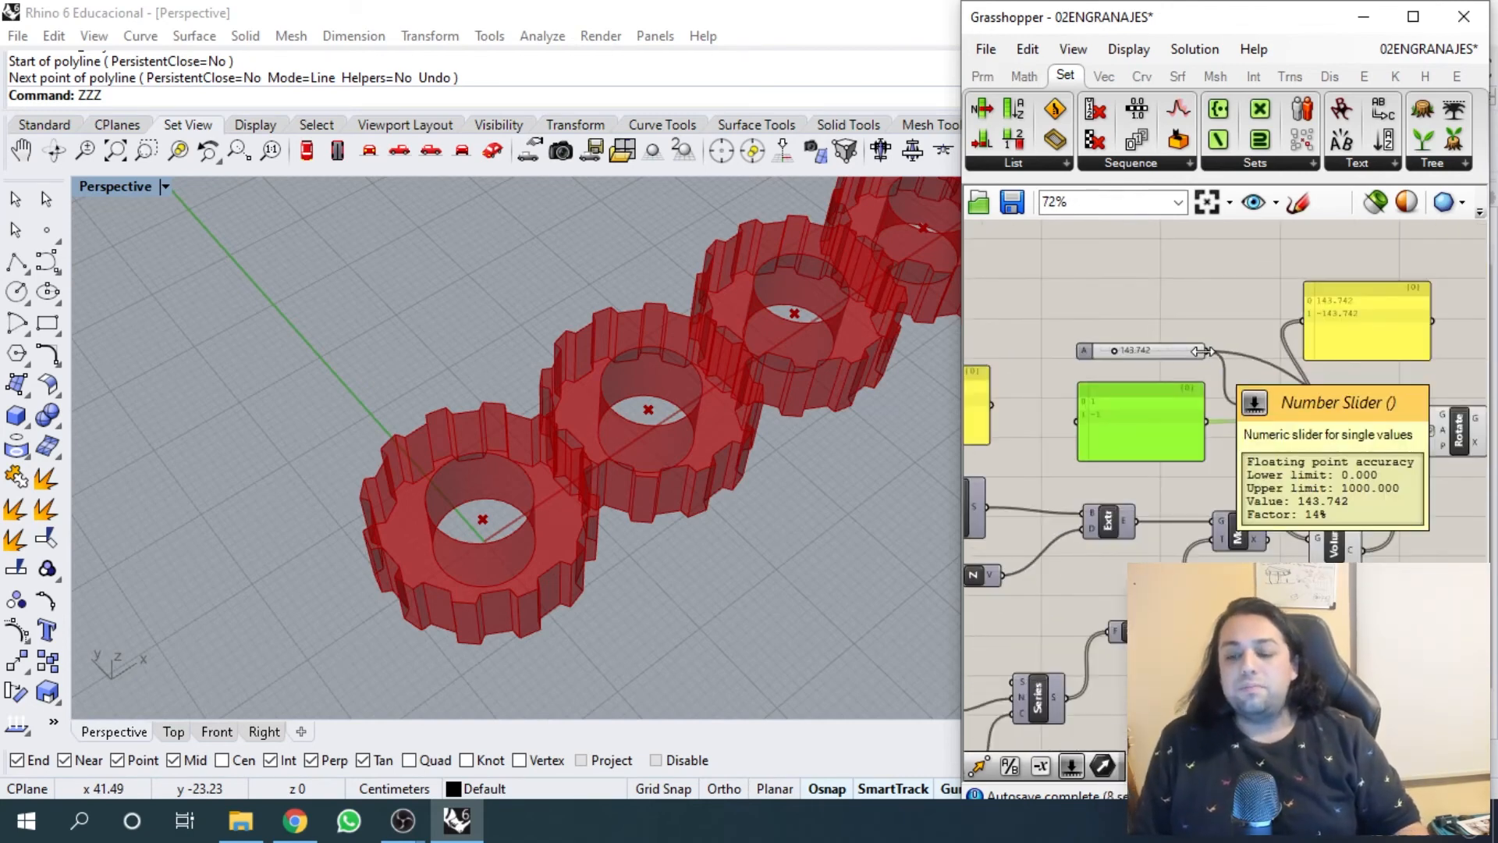
pyautogui.scroll(2, 1202, 351)
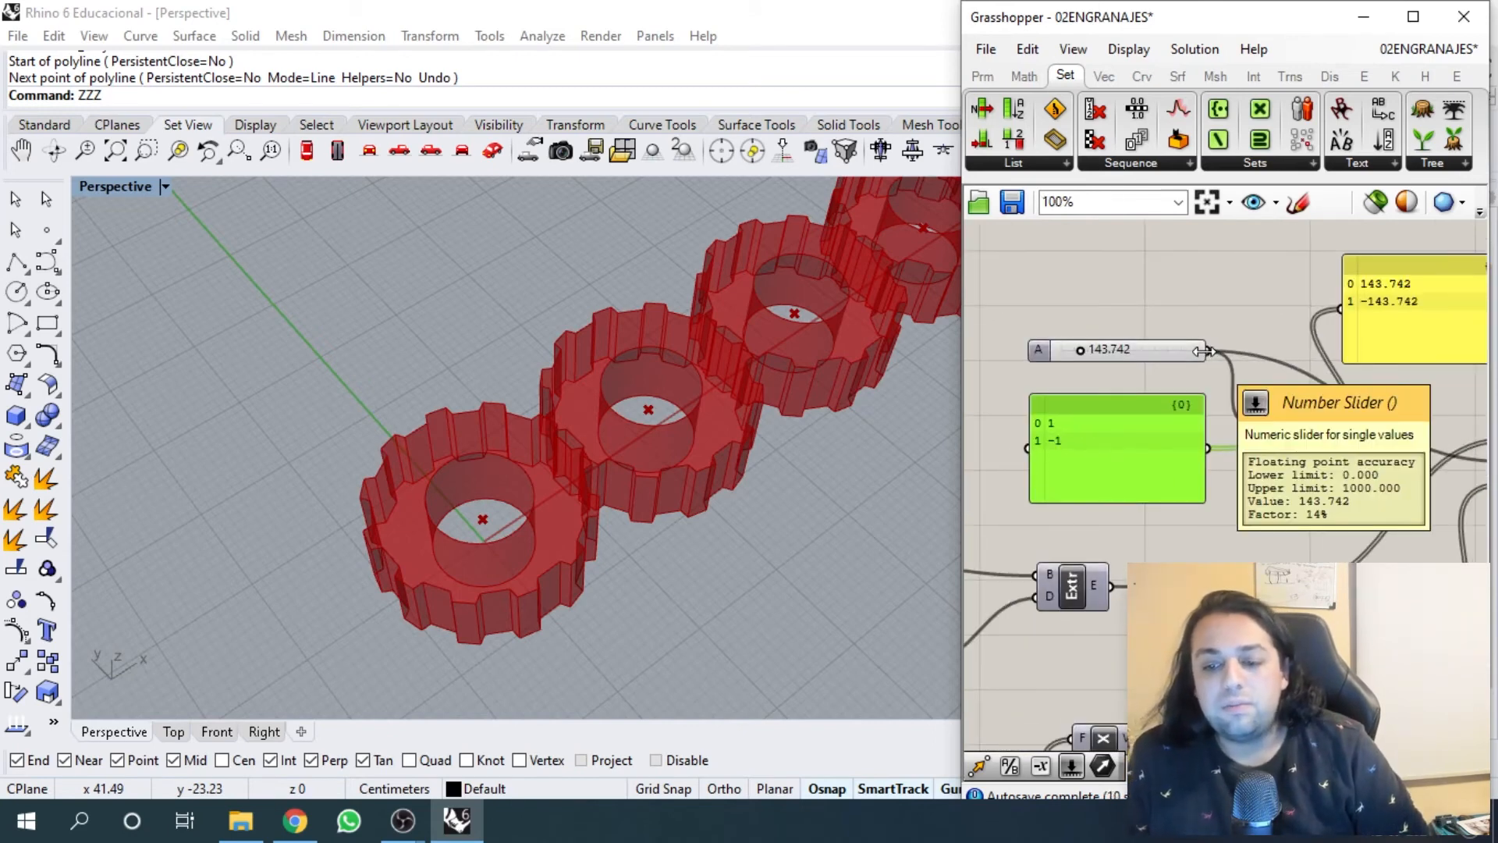
pyautogui.click(1173, 355)
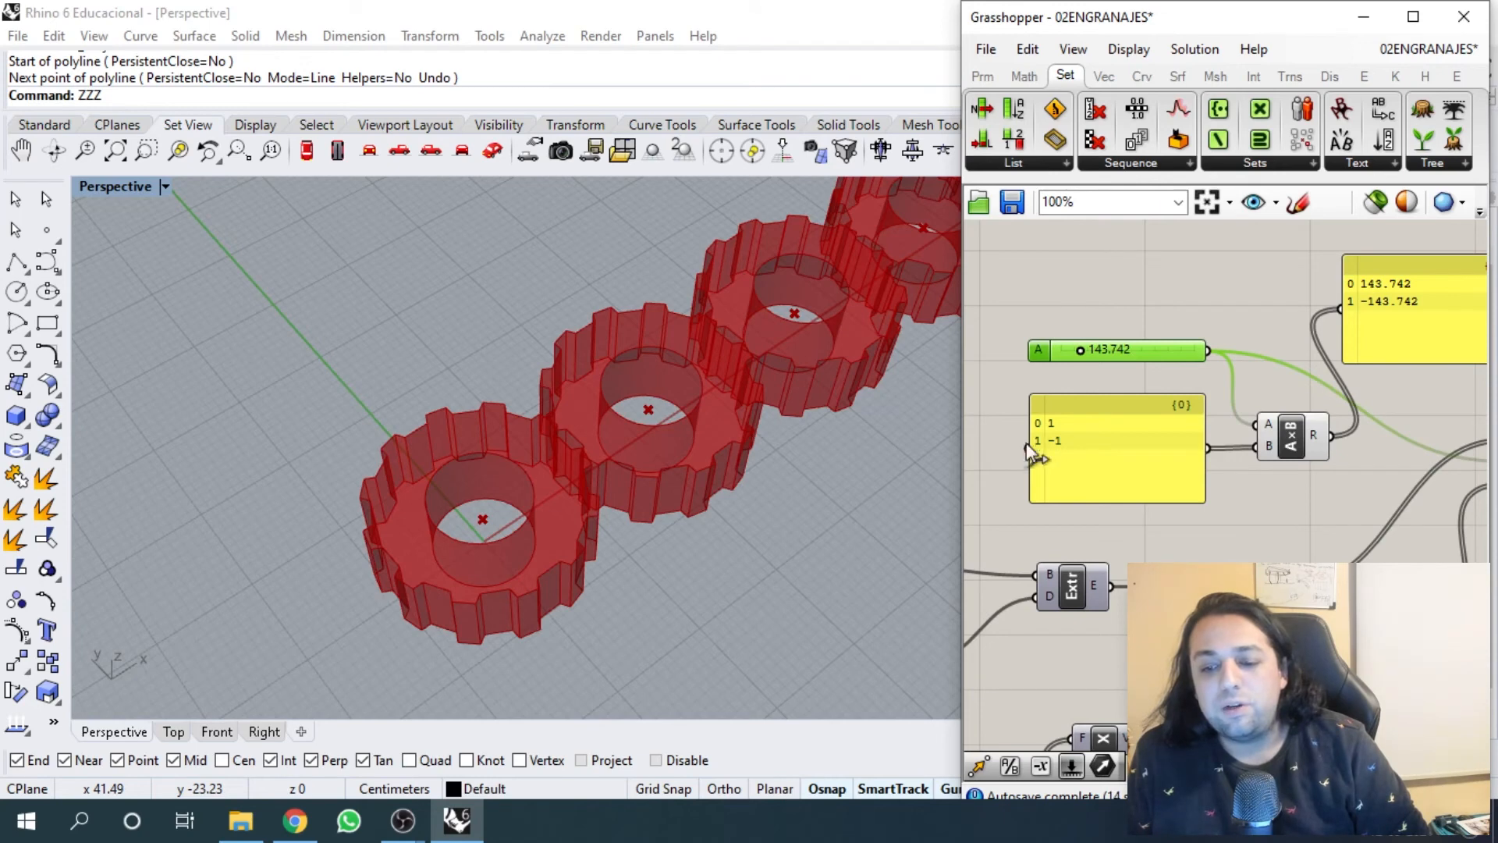
pyautogui.moveTo(1239, 432); pyautogui.dragTo(1154, 453, button='right')
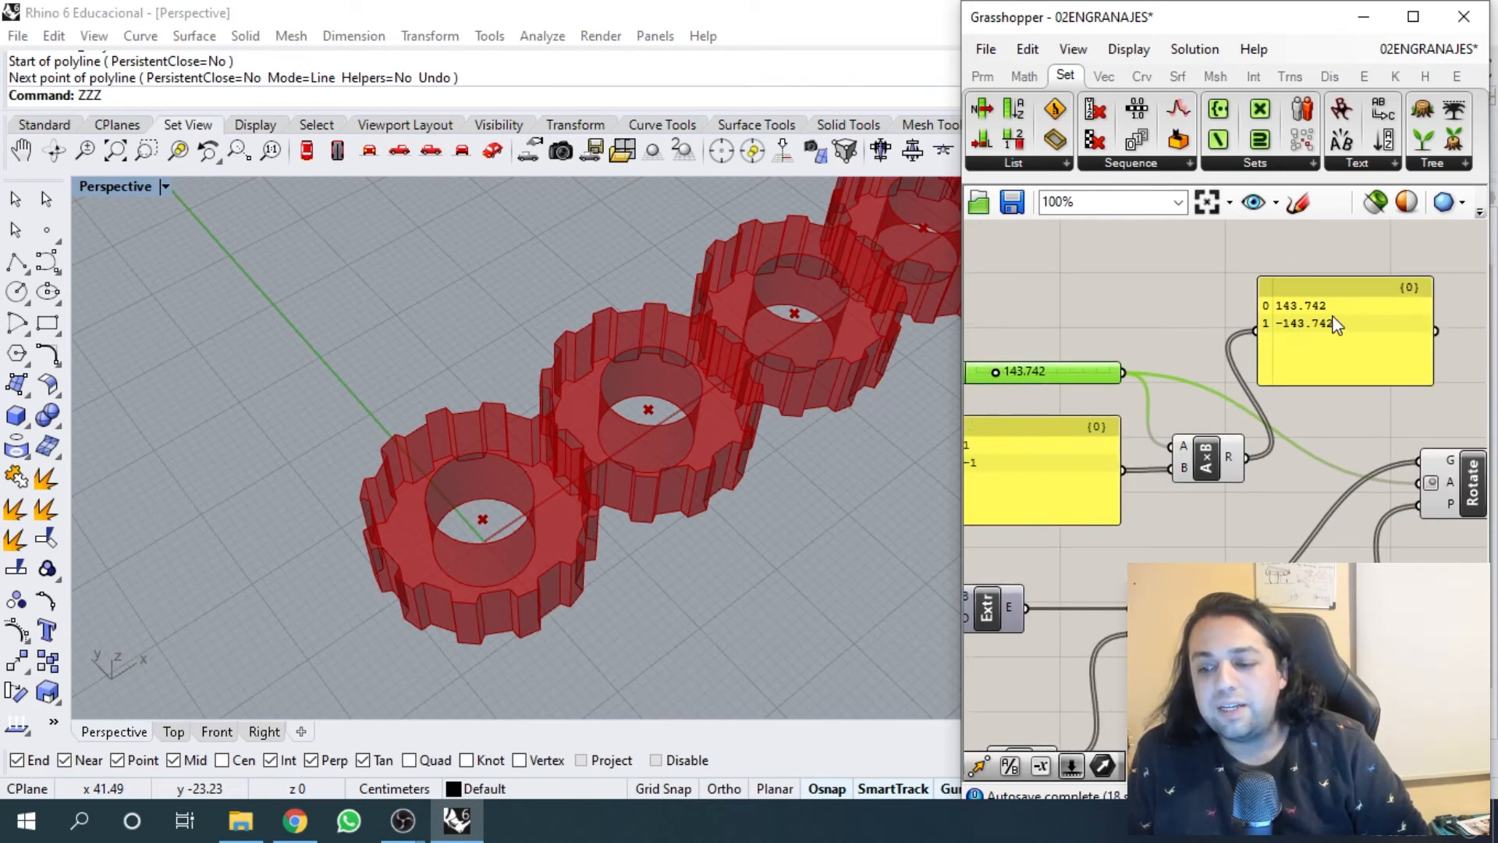
pyautogui.scroll(1, 1251, 451)
pyautogui.rightClick(1251, 453)
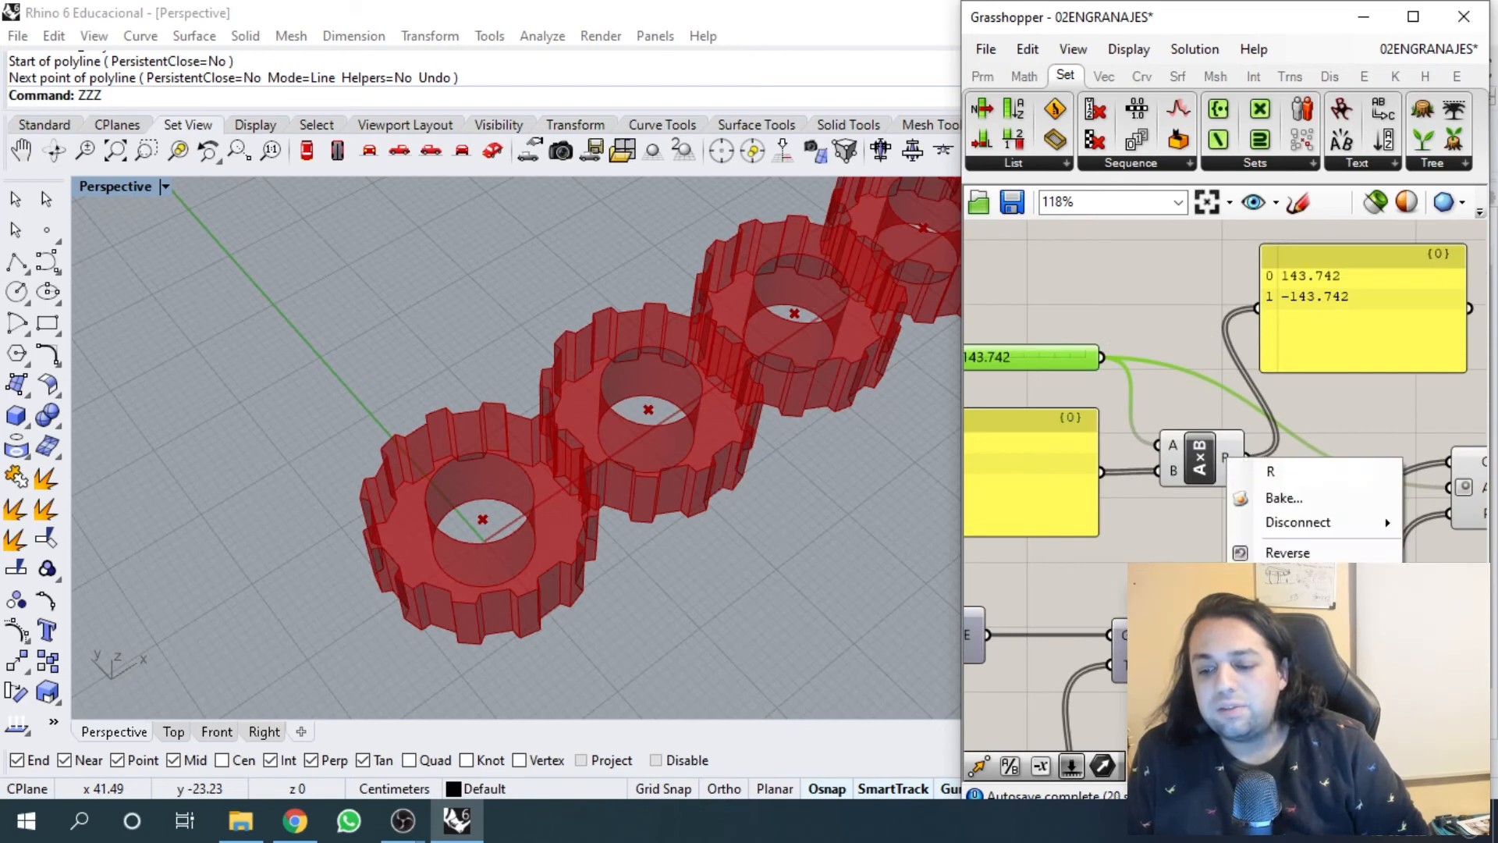
pyautogui.click(1254, 549)
pyautogui.scroll(-2, 1264, 440)
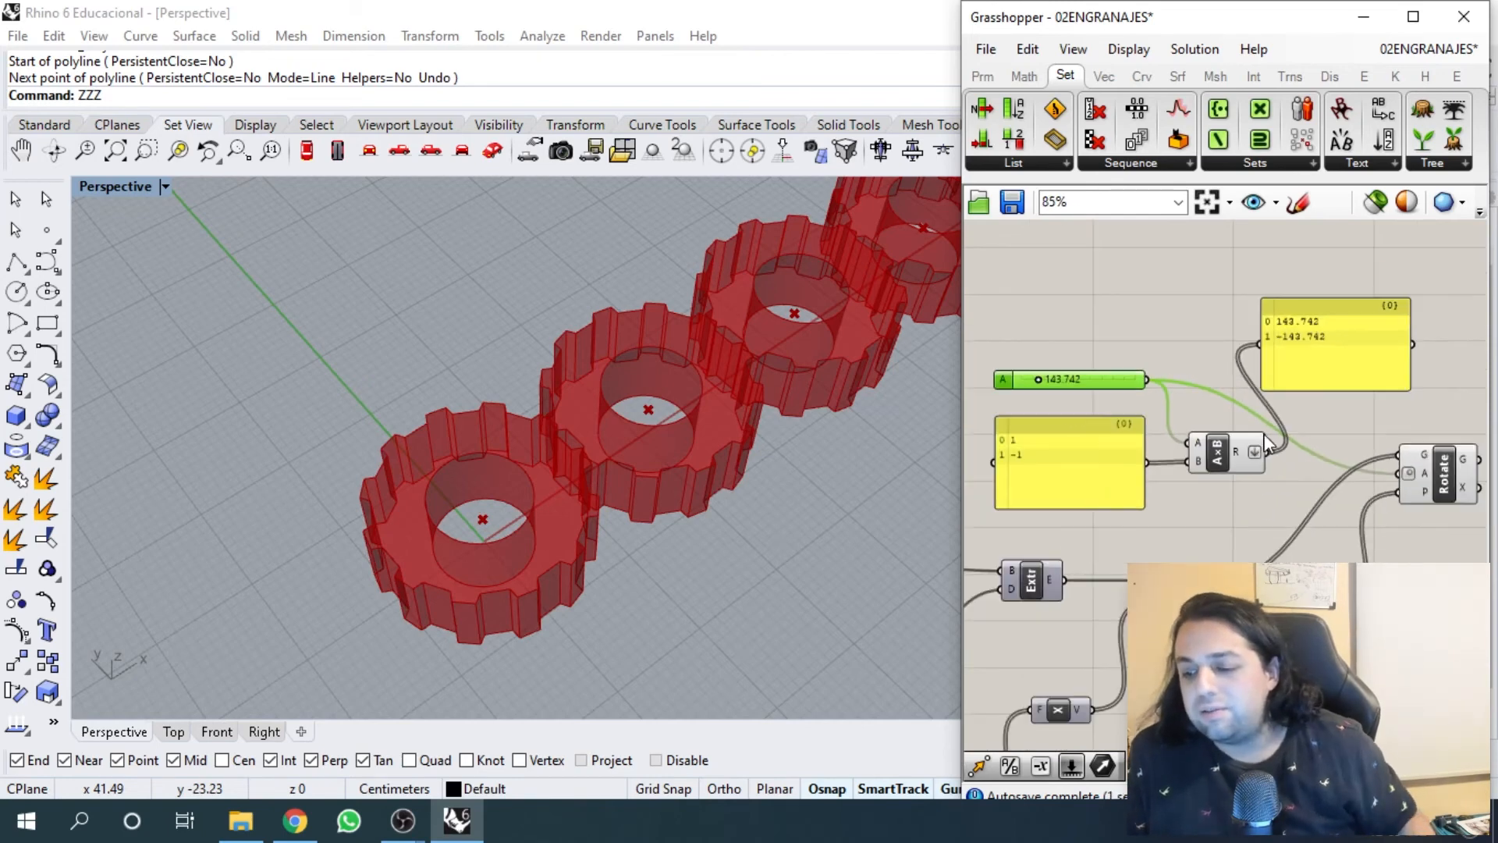
pyautogui.scroll(1, 1311, 437)
pyautogui.hotkey('ctrl', 'z')
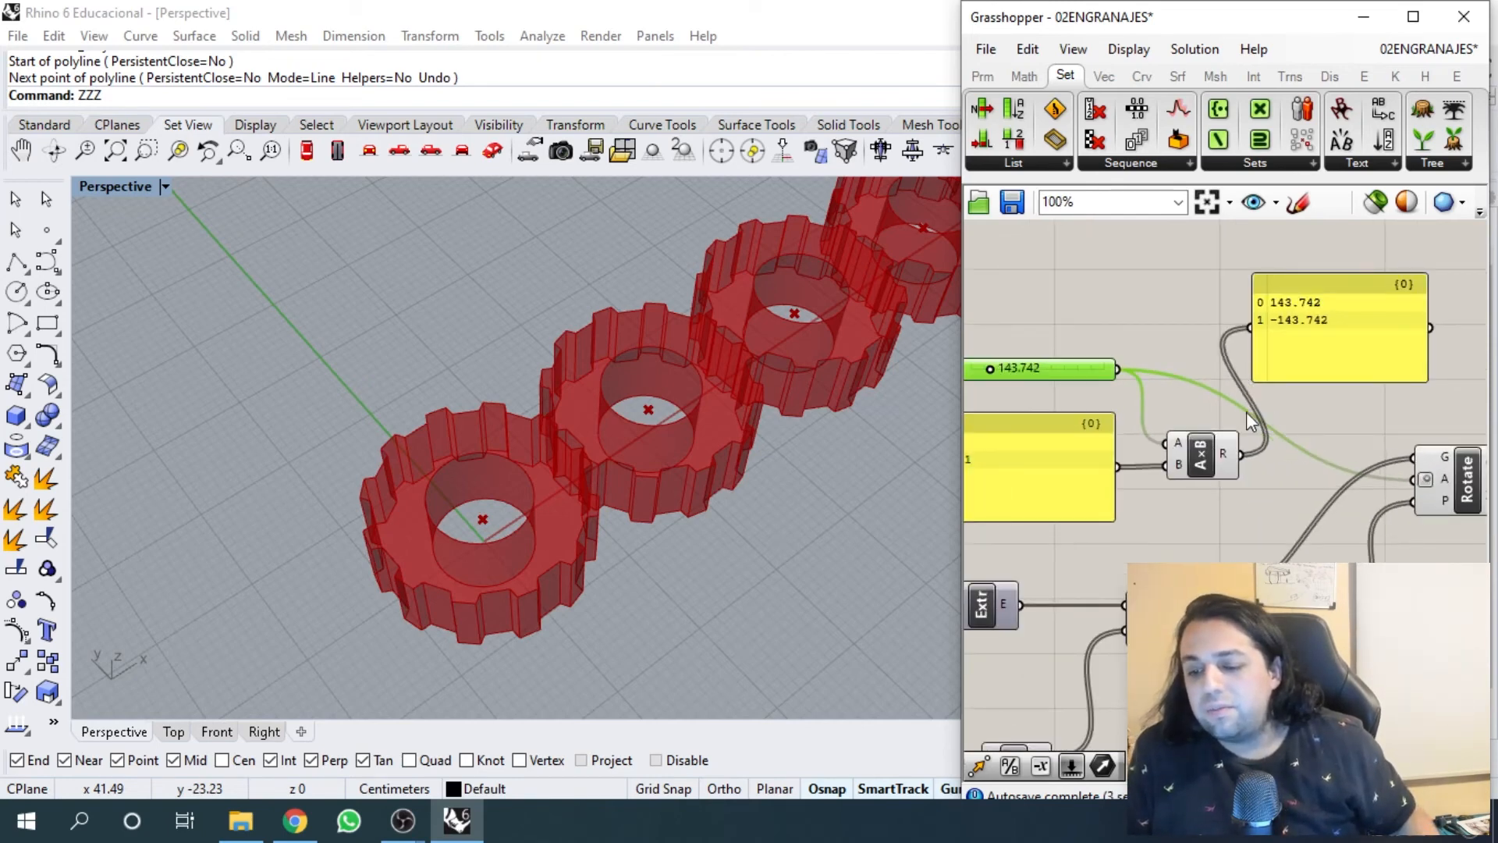
# - Flatten the Multiplication's R output and move the result panel farther up and away from the Multiplication component
pyautogui.moveTo(1319, 349); pyautogui.dragTo(1376, 310)
pyautogui.moveTo(1336, 324); pyautogui.dragTo(1289, 367, button='right')
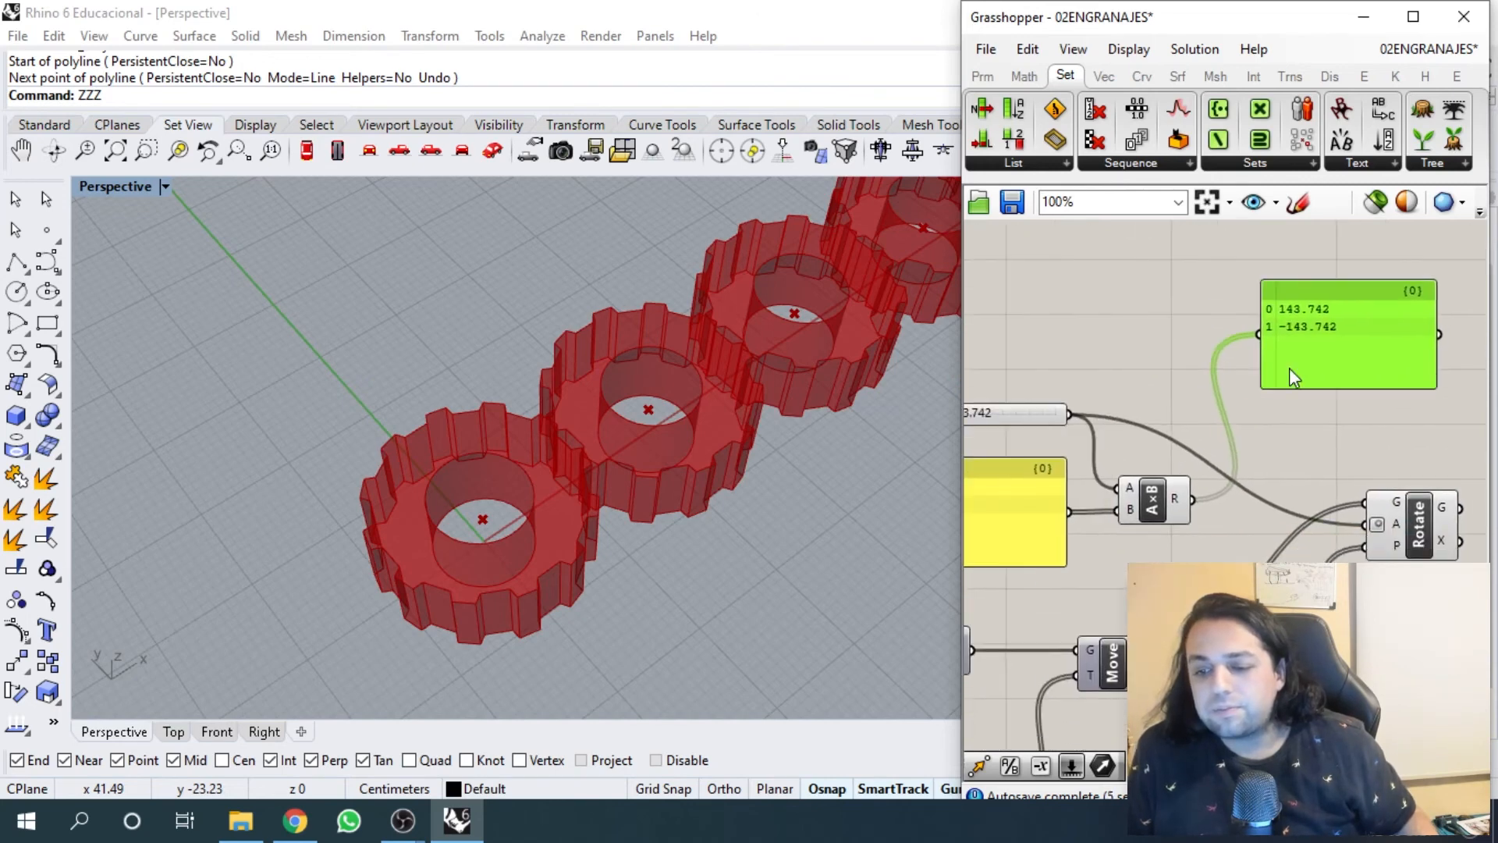
pyautogui.rightClick(1185, 503)
pyautogui.click(1239, 615)
pyautogui.moveTo(1237, 447); pyautogui.dragTo(1123, 455, button='right')
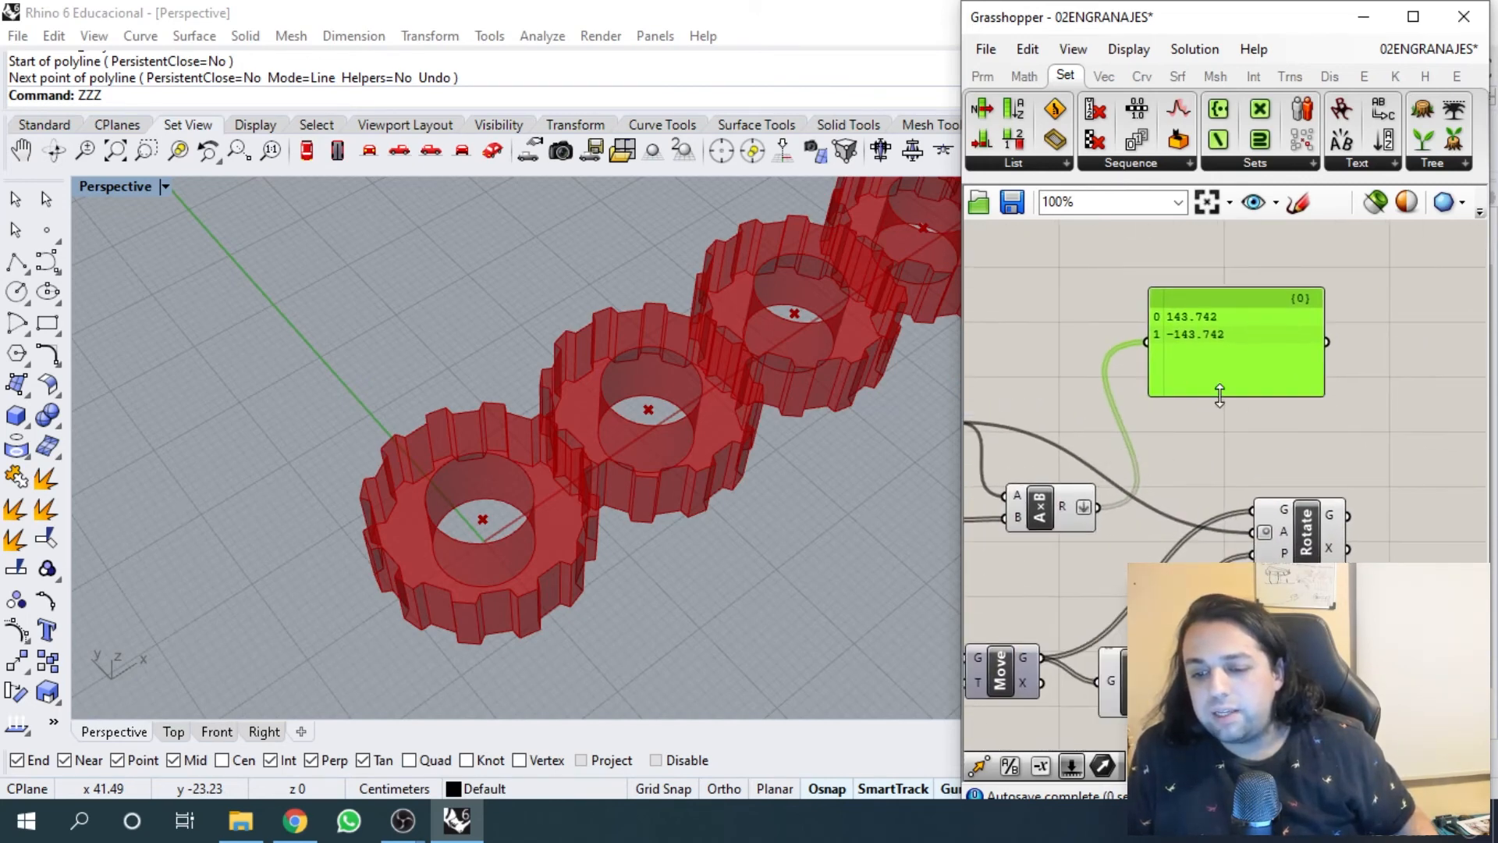
pyautogui.moveTo(1244, 370); pyautogui.dragTo(1315, 327)
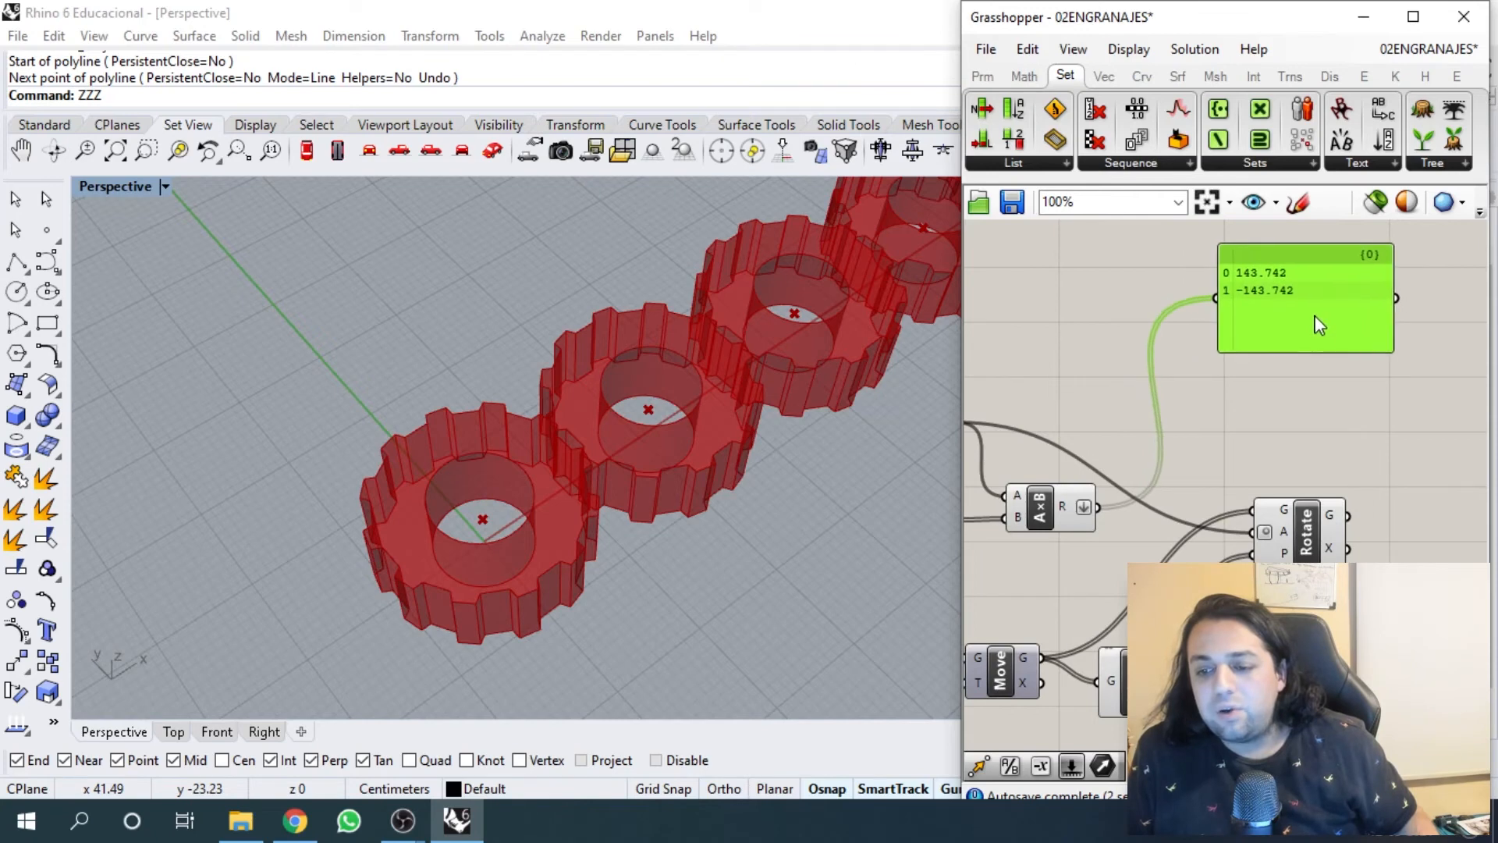
# - Connect the Multiplication's R output to the Rotate component's angle input, replacing the direct slider connection
pyautogui.scroll(-2, 1292, 334)
pyautogui.moveTo(1124, 457); pyautogui.dragTo(1182, 390, button='right')
pyautogui.click(1184, 398)
pyautogui.scroll(2, 1217, 426)
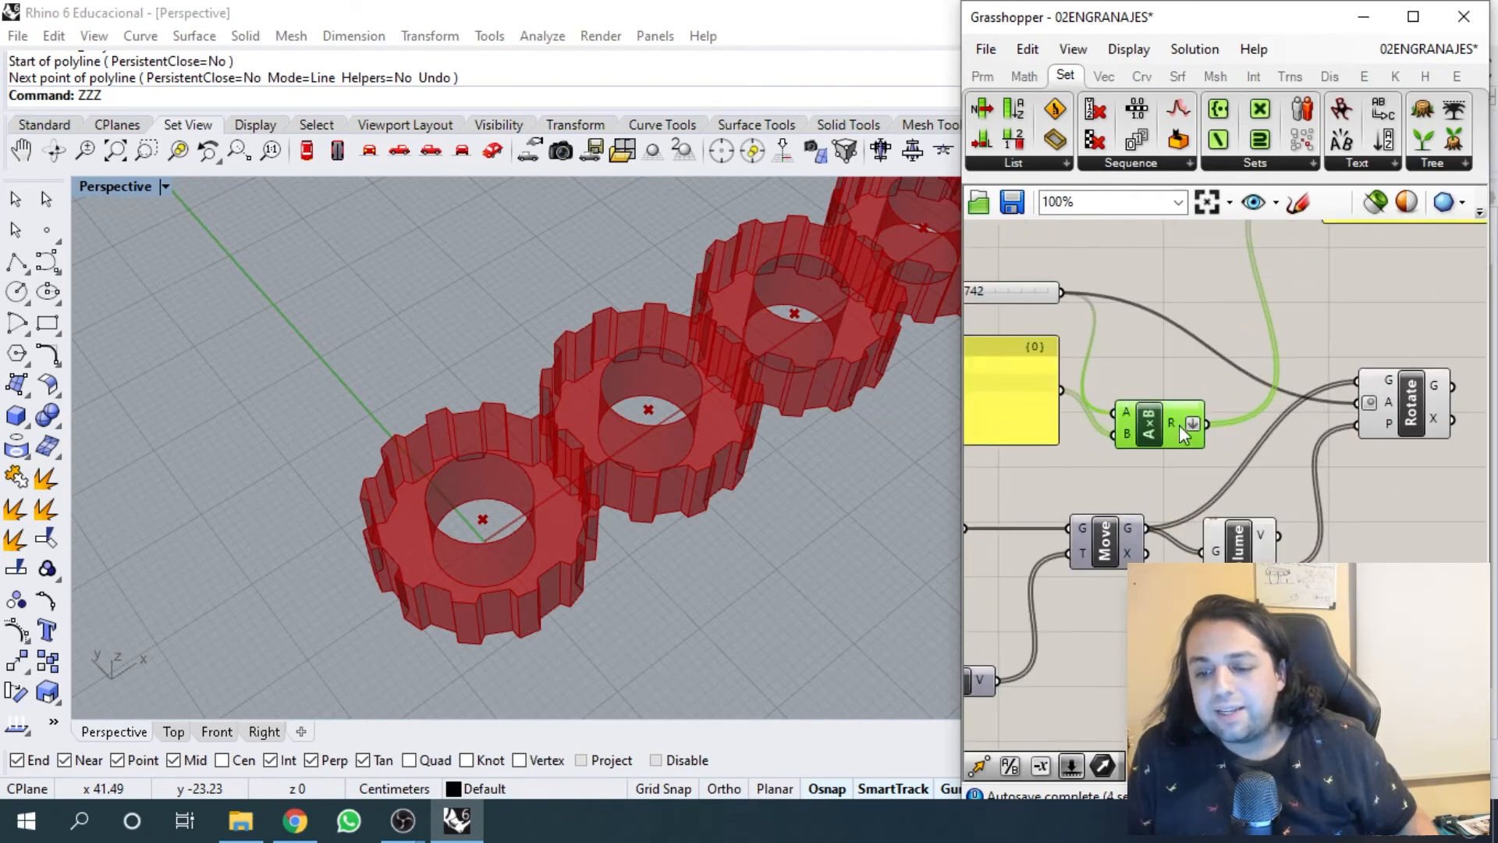
pyautogui.moveTo(1206, 422); pyautogui.dragTo(1357, 402)
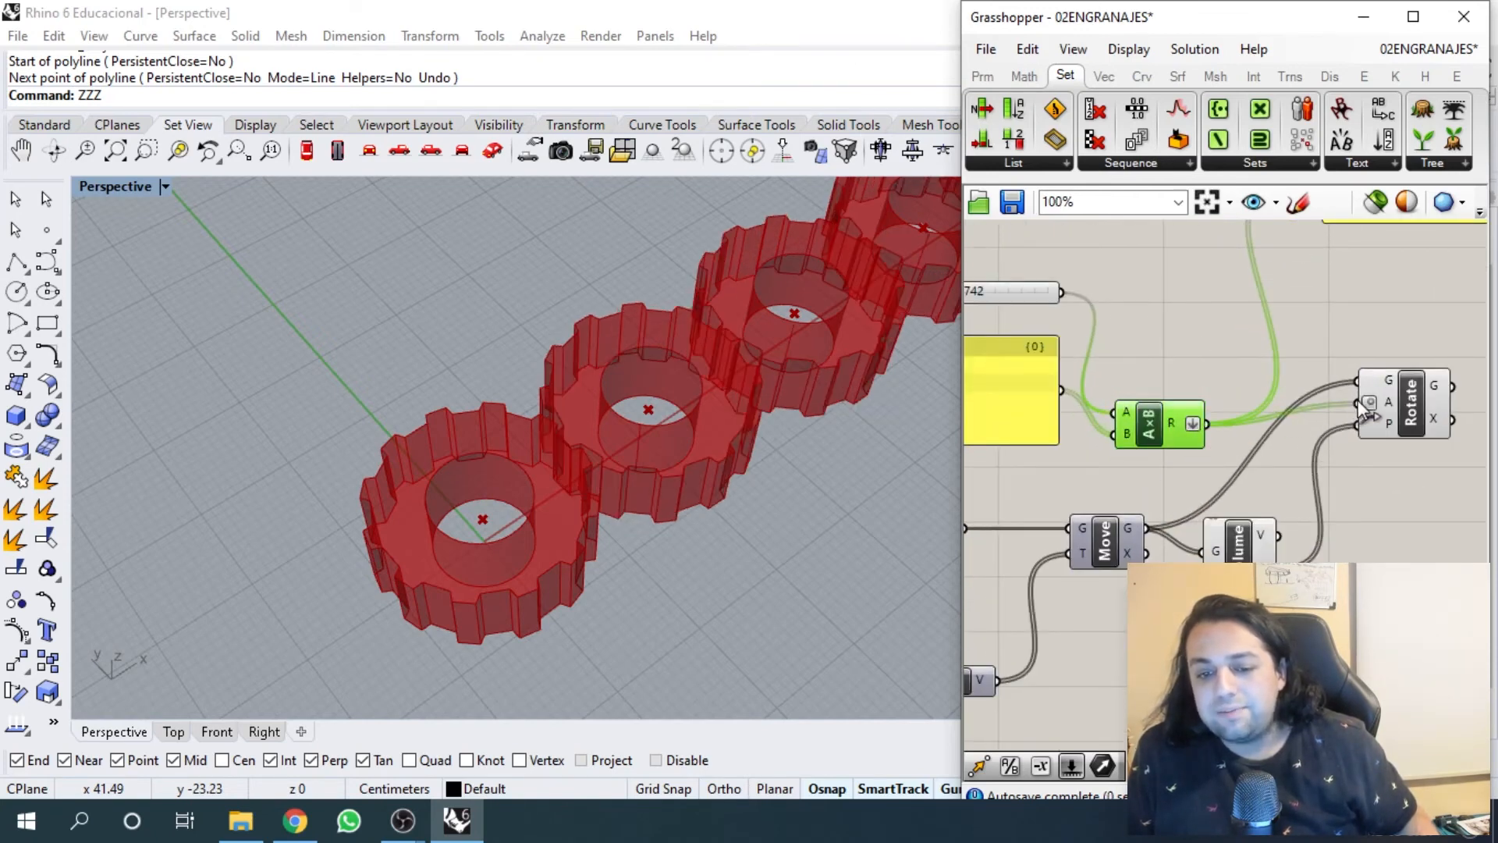
# - Test how the gear teeth mesh by setting the angle slider to 316.307 and finally to 368.077
pyautogui.moveTo(826, 391); pyautogui.dragTo(736, 391, button='right')
pyautogui.scroll(5, 535, 465)
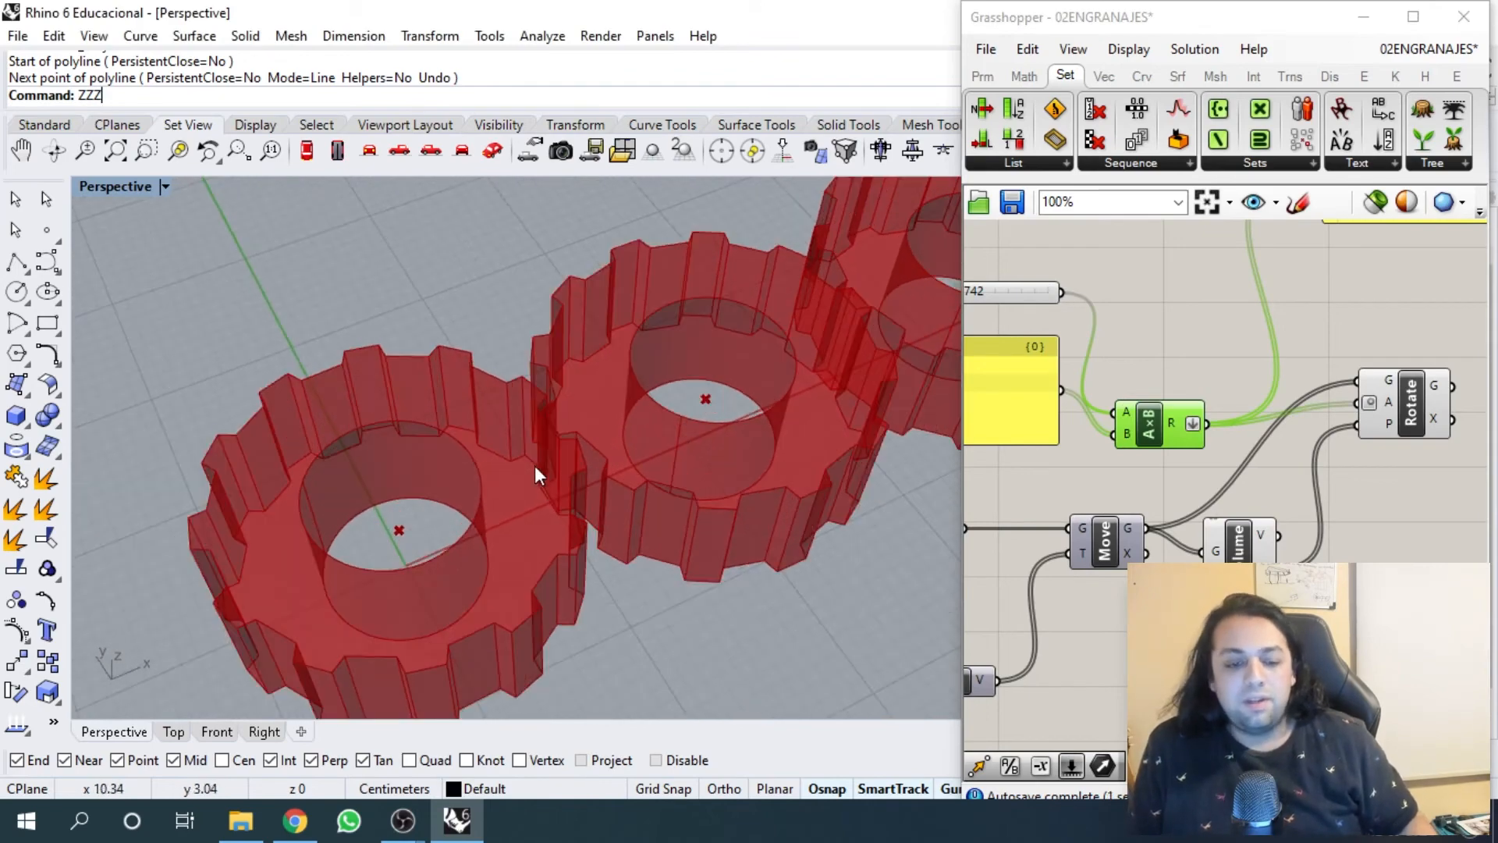
pyautogui.scroll(-5, 1280, 457)
pyautogui.scroll(9, 1181, 362)
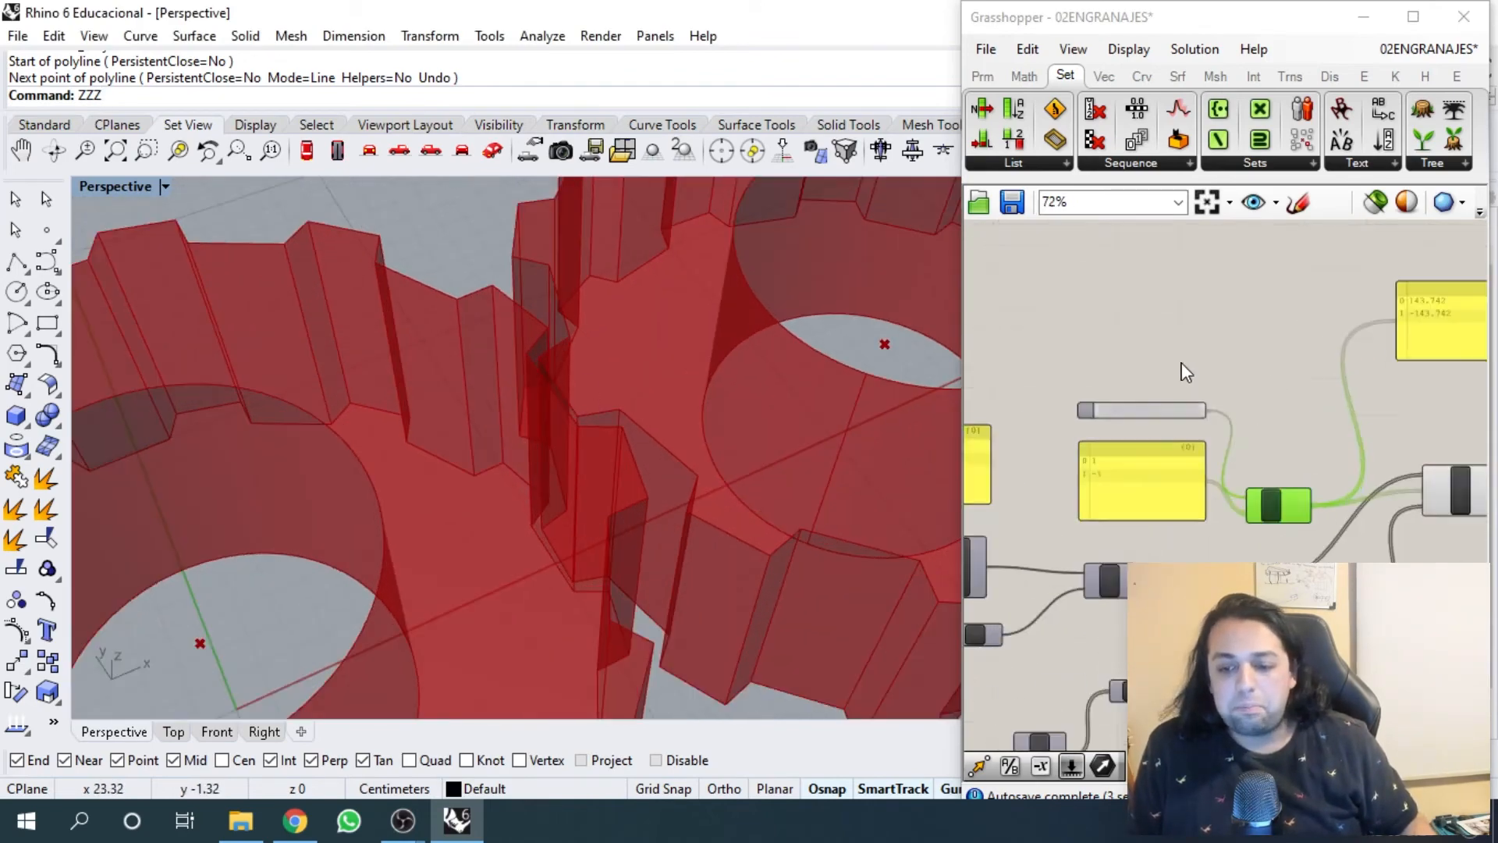
pyautogui.moveTo(1055, 460); pyautogui.dragTo(1120, 454, button='right')
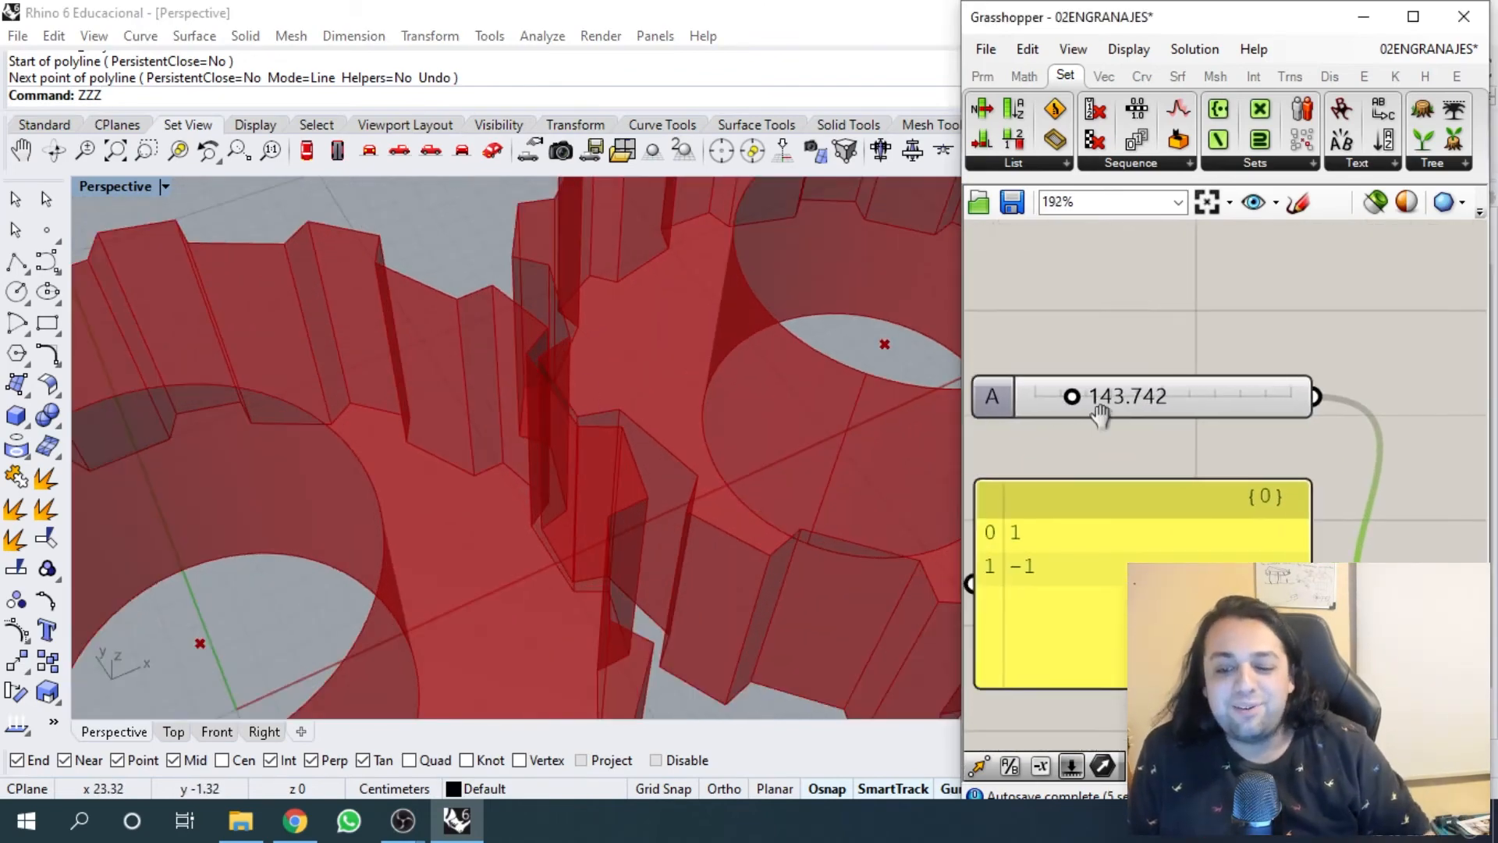
pyautogui.moveTo(1100, 393); pyautogui.dragTo(1144, 394)
pyautogui.scroll(-5, 746, 405)
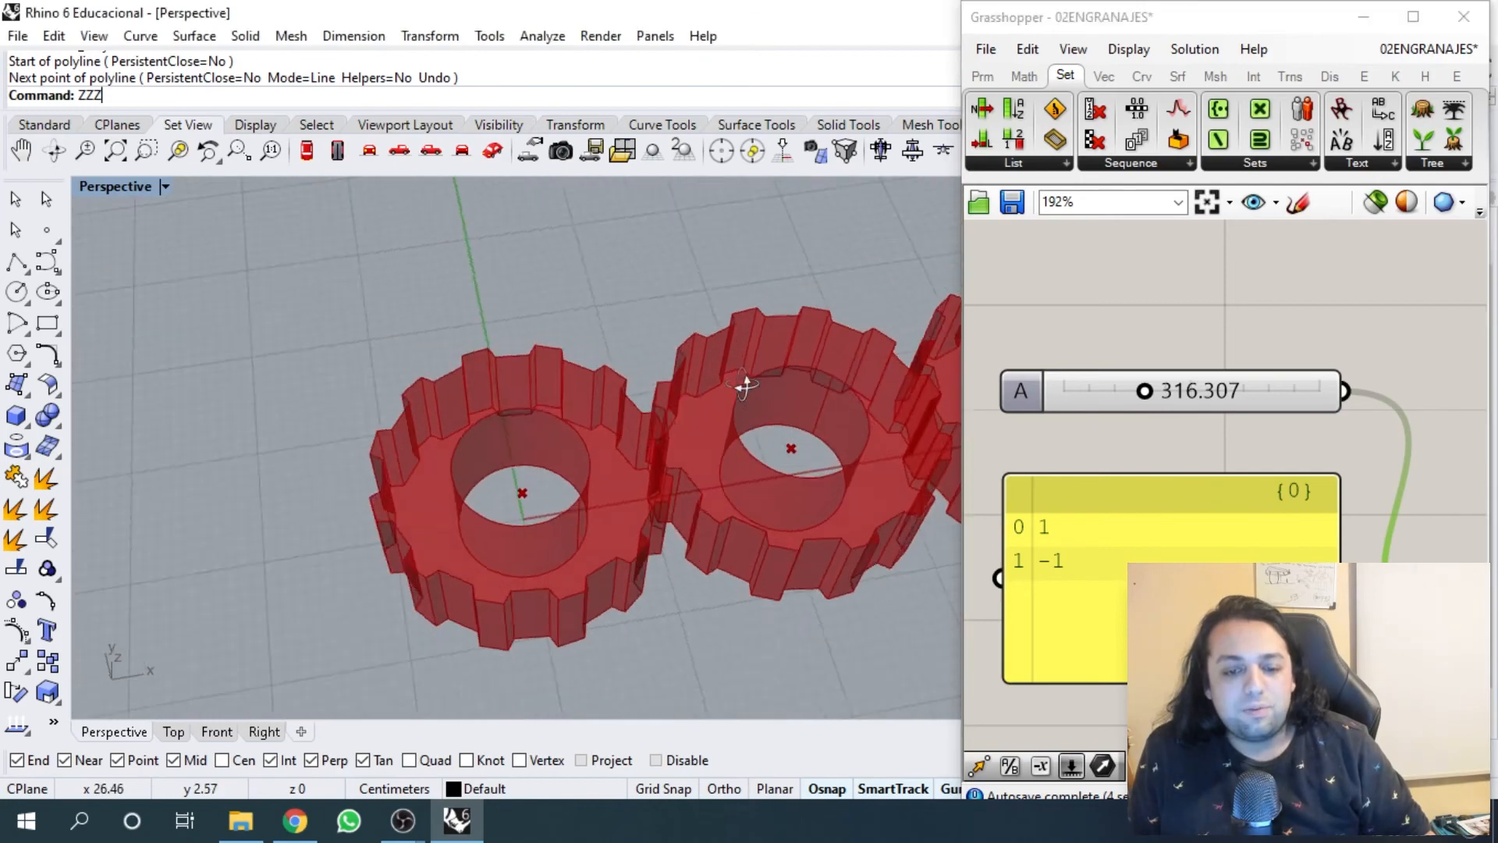
pyautogui.moveTo(741, 384)
pyautogui.mouseDown(button='right')
pyautogui.moveTo(796, 367)
pyautogui.moveTo(728, 374)
pyautogui.mouseUp(button='right')
pyautogui.scroll(3, 728, 395)
pyautogui.scroll(5, 789, 395)
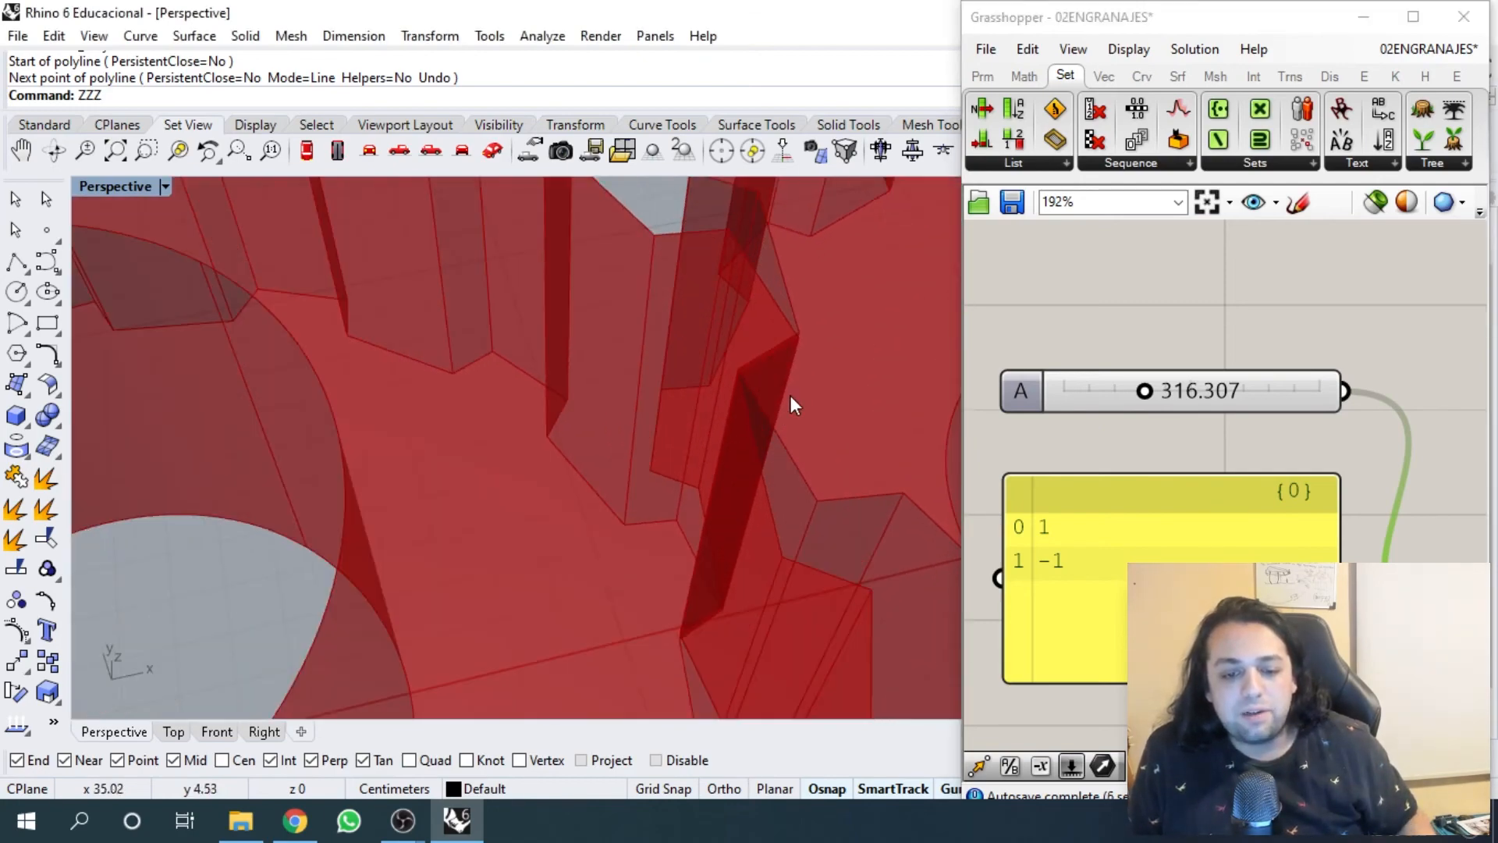
pyautogui.moveTo(1160, 394); pyautogui.dragTo(1164, 394)
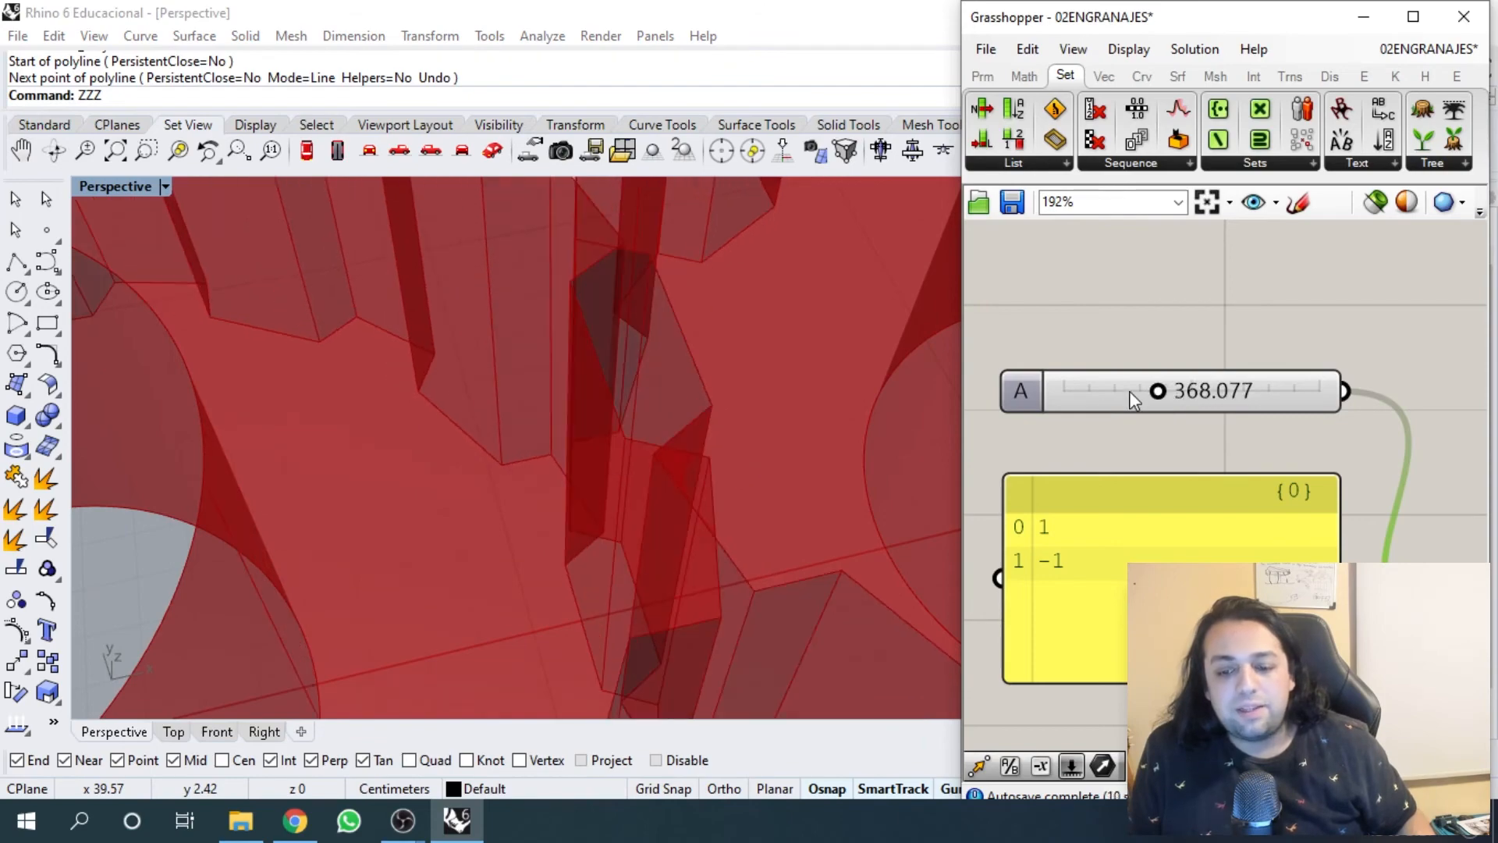
# - Extend the factor panel's list to 1, -1, 1, -1, 1 so that each of the five gears has its own factor
pyautogui.scroll(-5, 1264, 433)
pyautogui.scroll(-6, 818, 389)
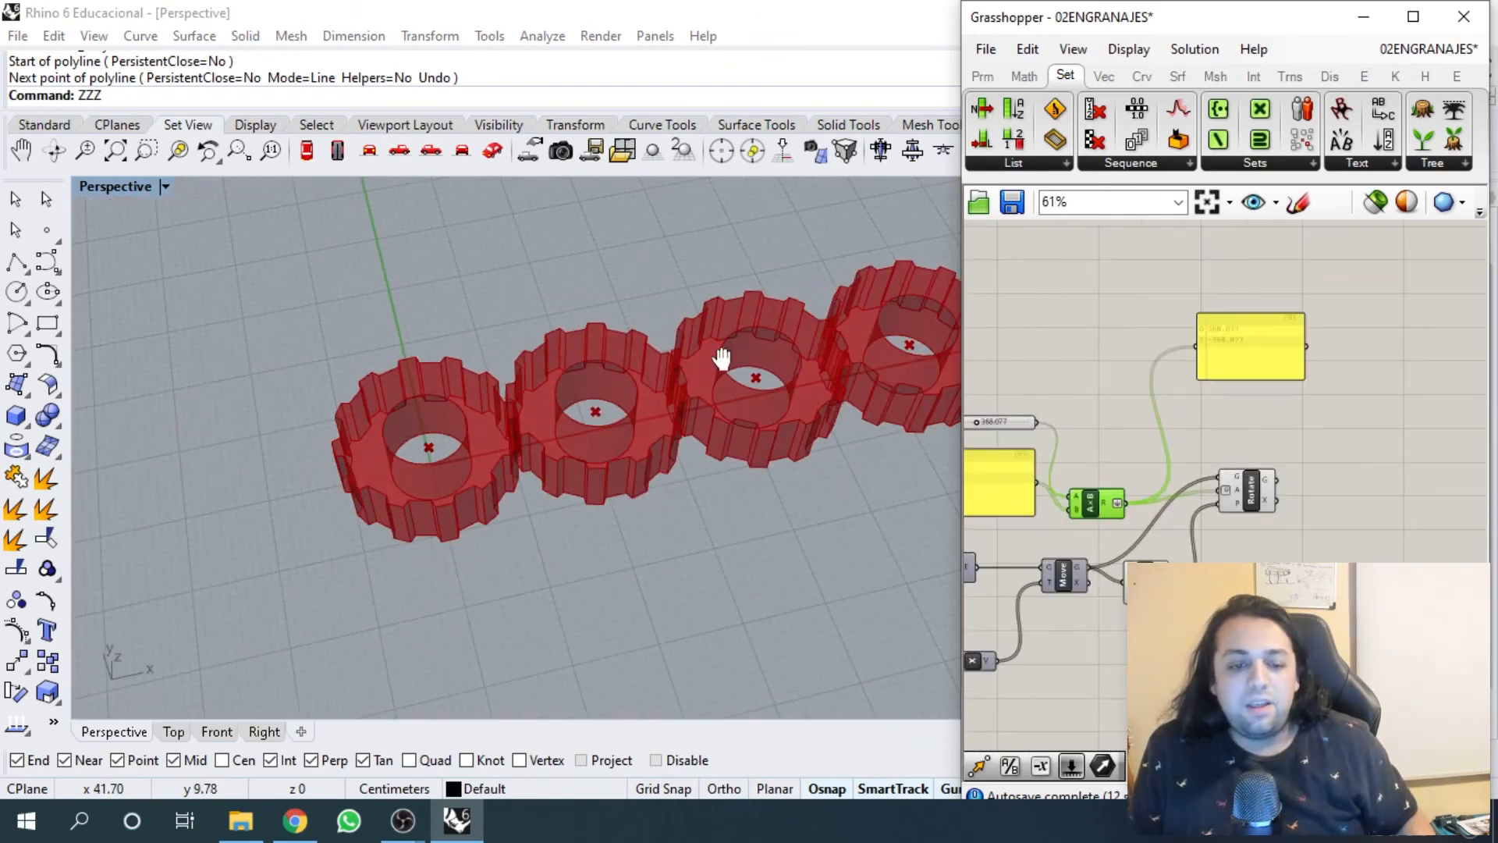
pyautogui.scroll(-5, 722, 359)
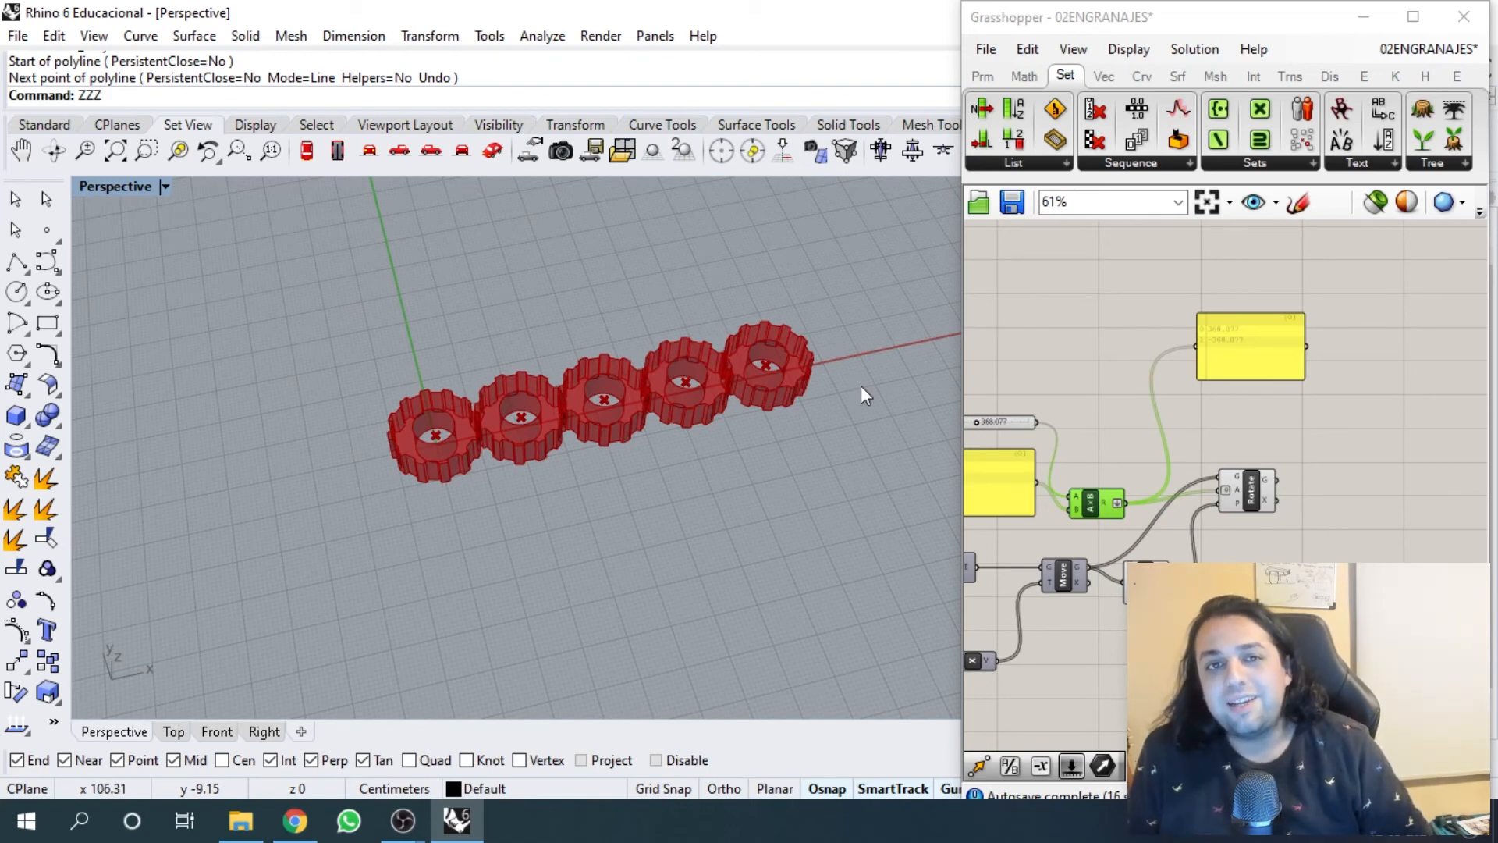
pyautogui.click(1115, 413)
pyautogui.scroll(4, 1115, 414)
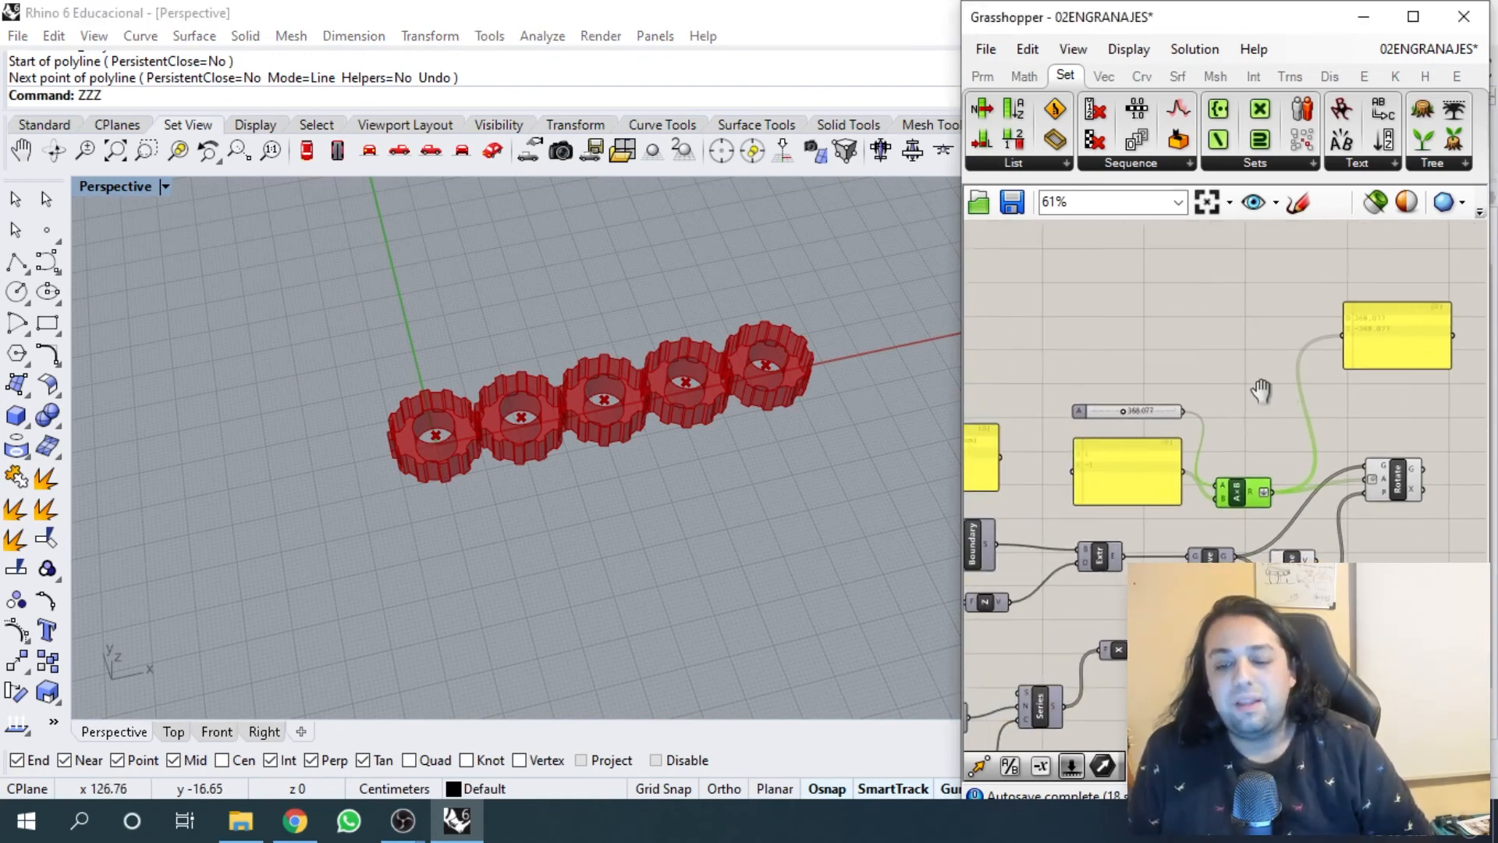
pyautogui.scroll(2, 1093, 484)
pyautogui.doubleClick(1061, 460)
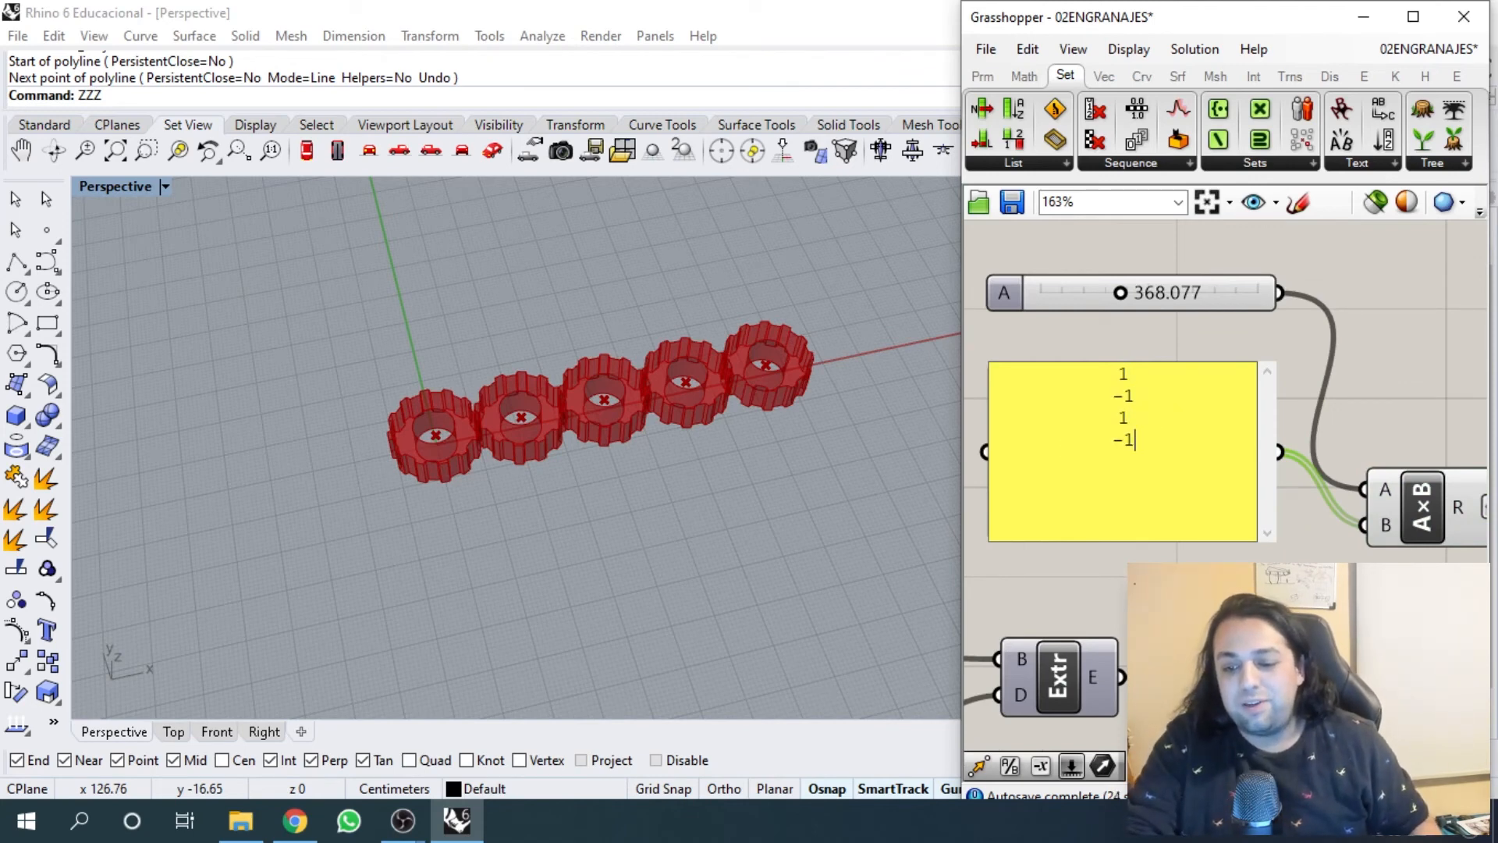
pyautogui.click(1117, 330)
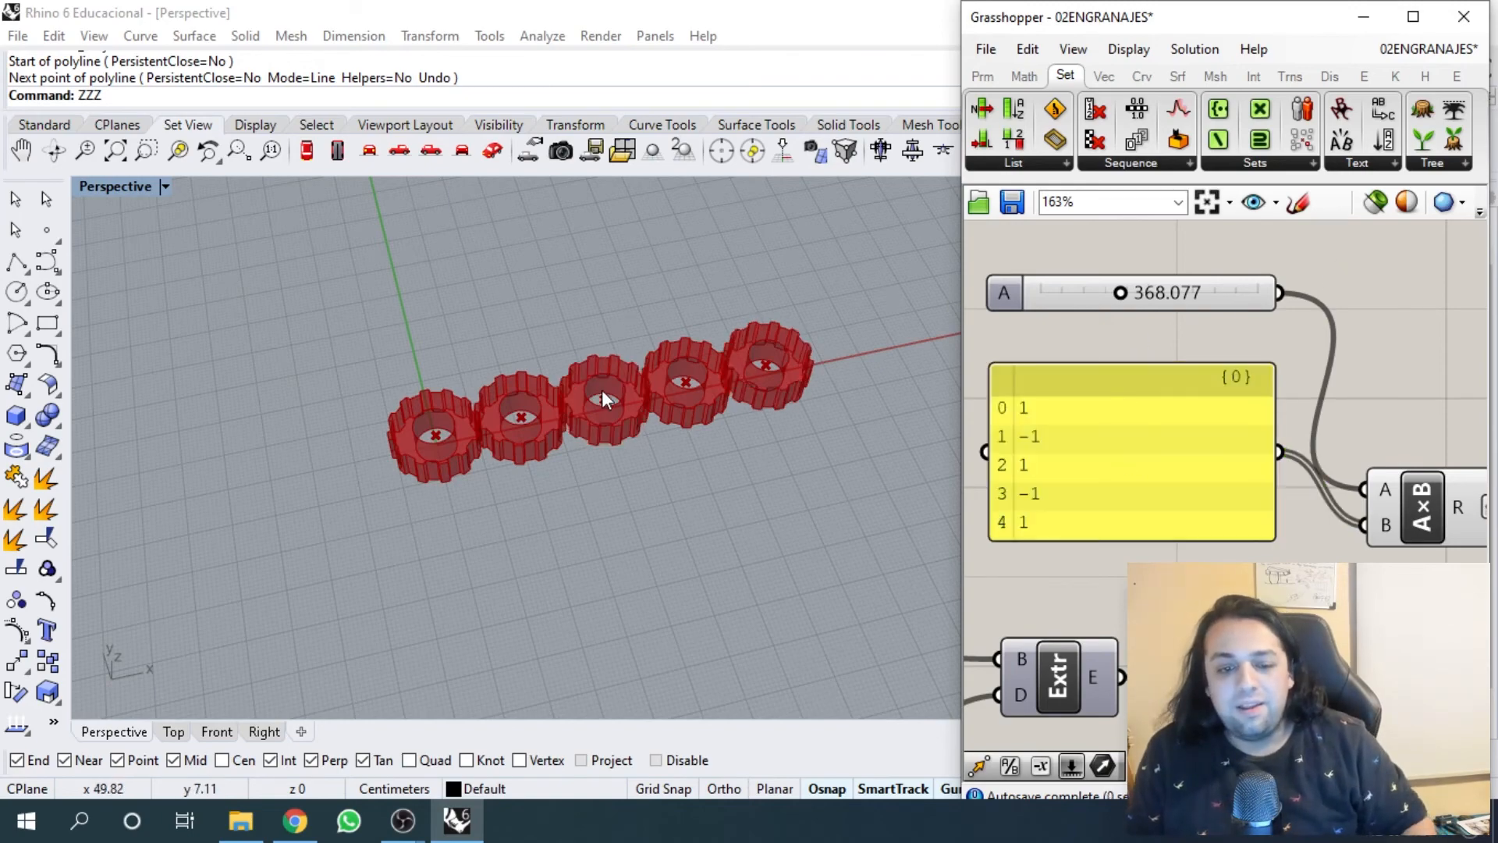
pyautogui.scroll(6, 602, 390)
pyautogui.scroll(-6, 310, 423)
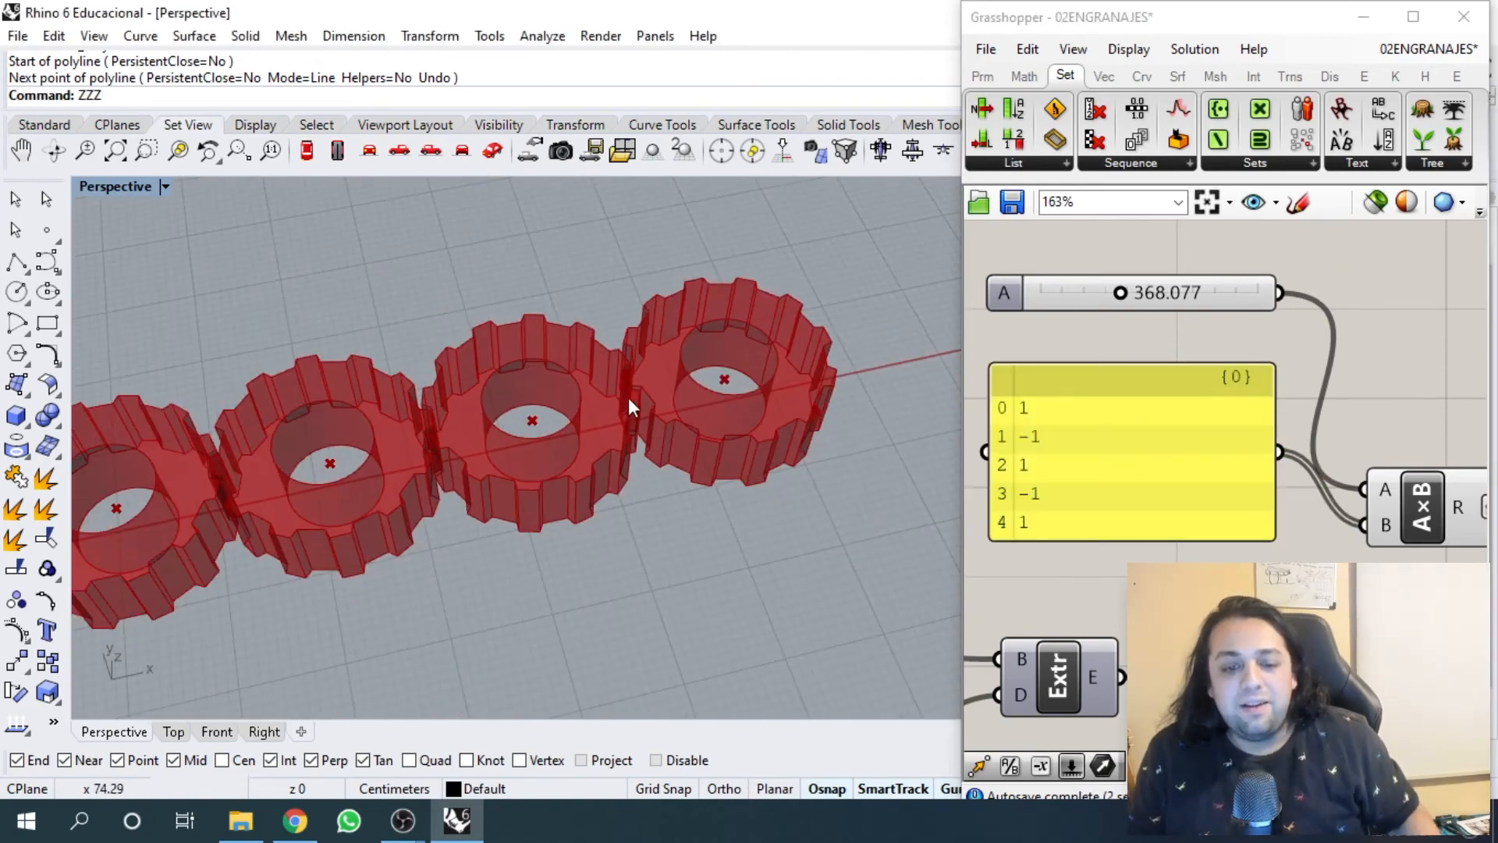
pyautogui.scroll(-3, 844, 366)
pyautogui.scroll(3, 526, 409)
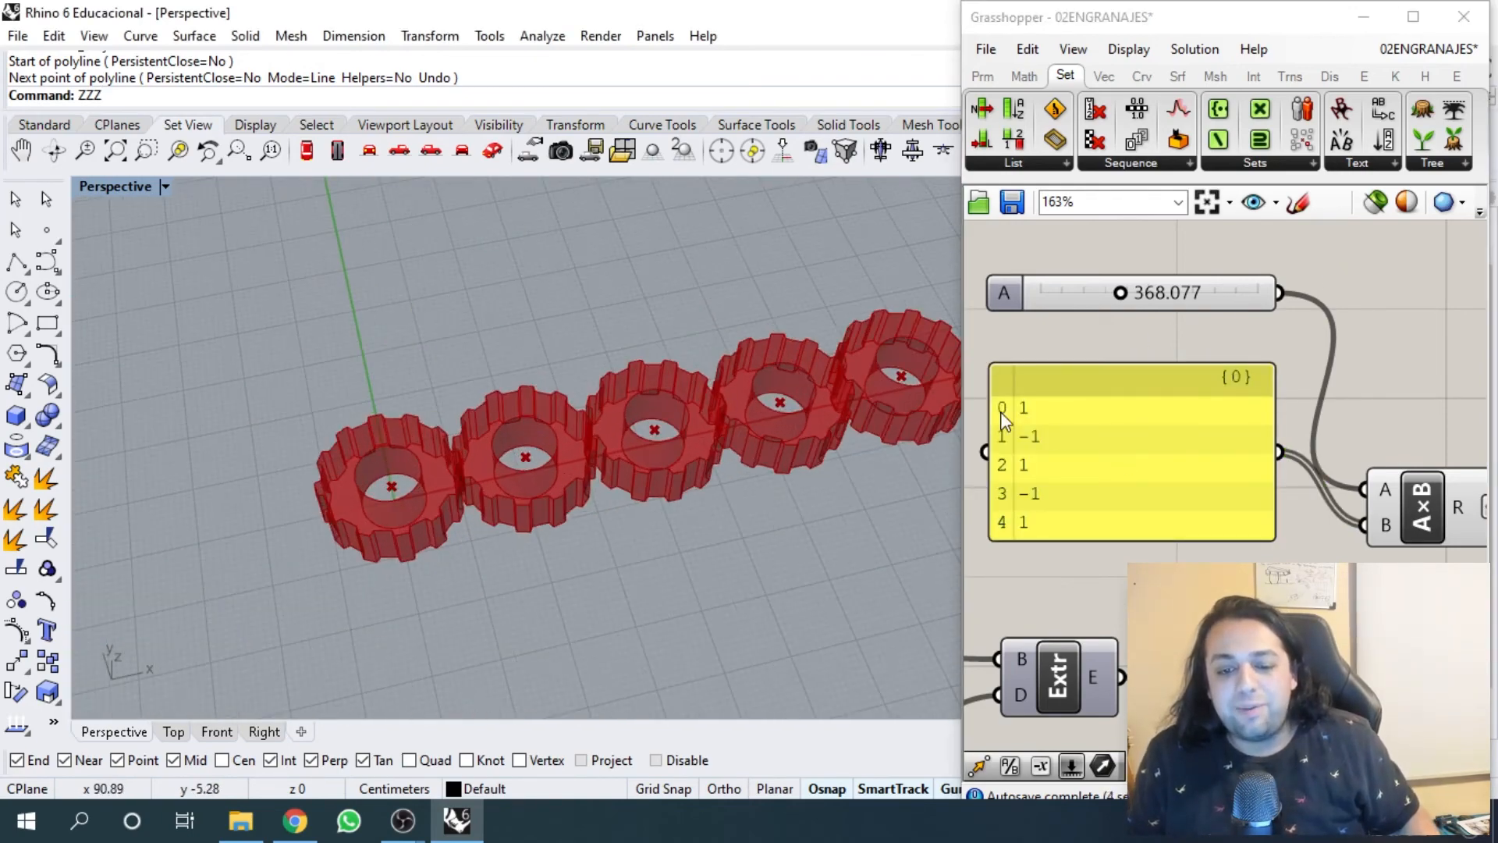
pyautogui.click(1393, 332)
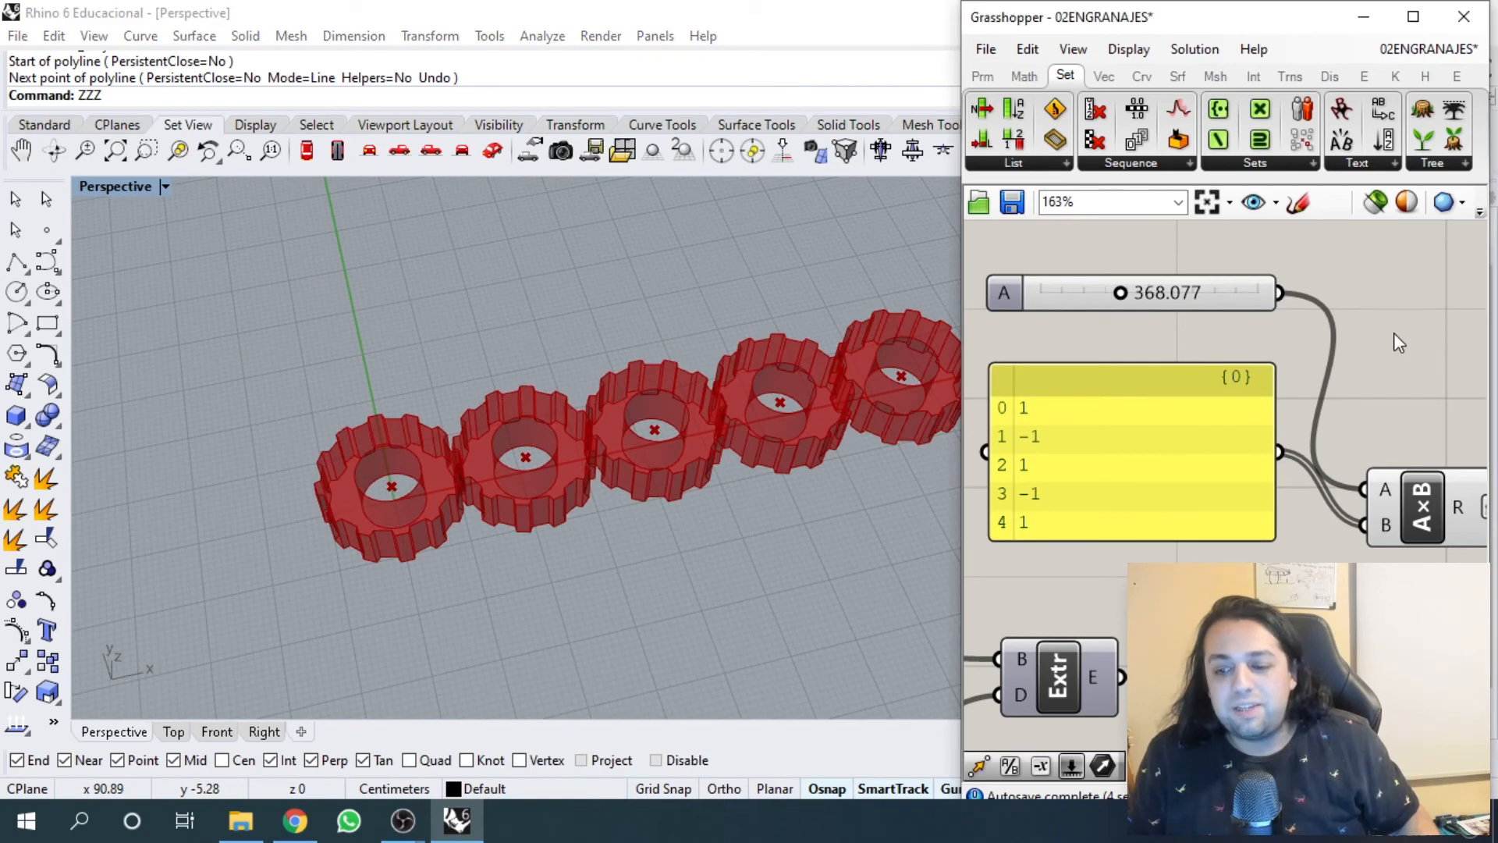
# - Reduce the factor panel's list to the two entries 1 and -1
pyautogui.click(1360, 293)
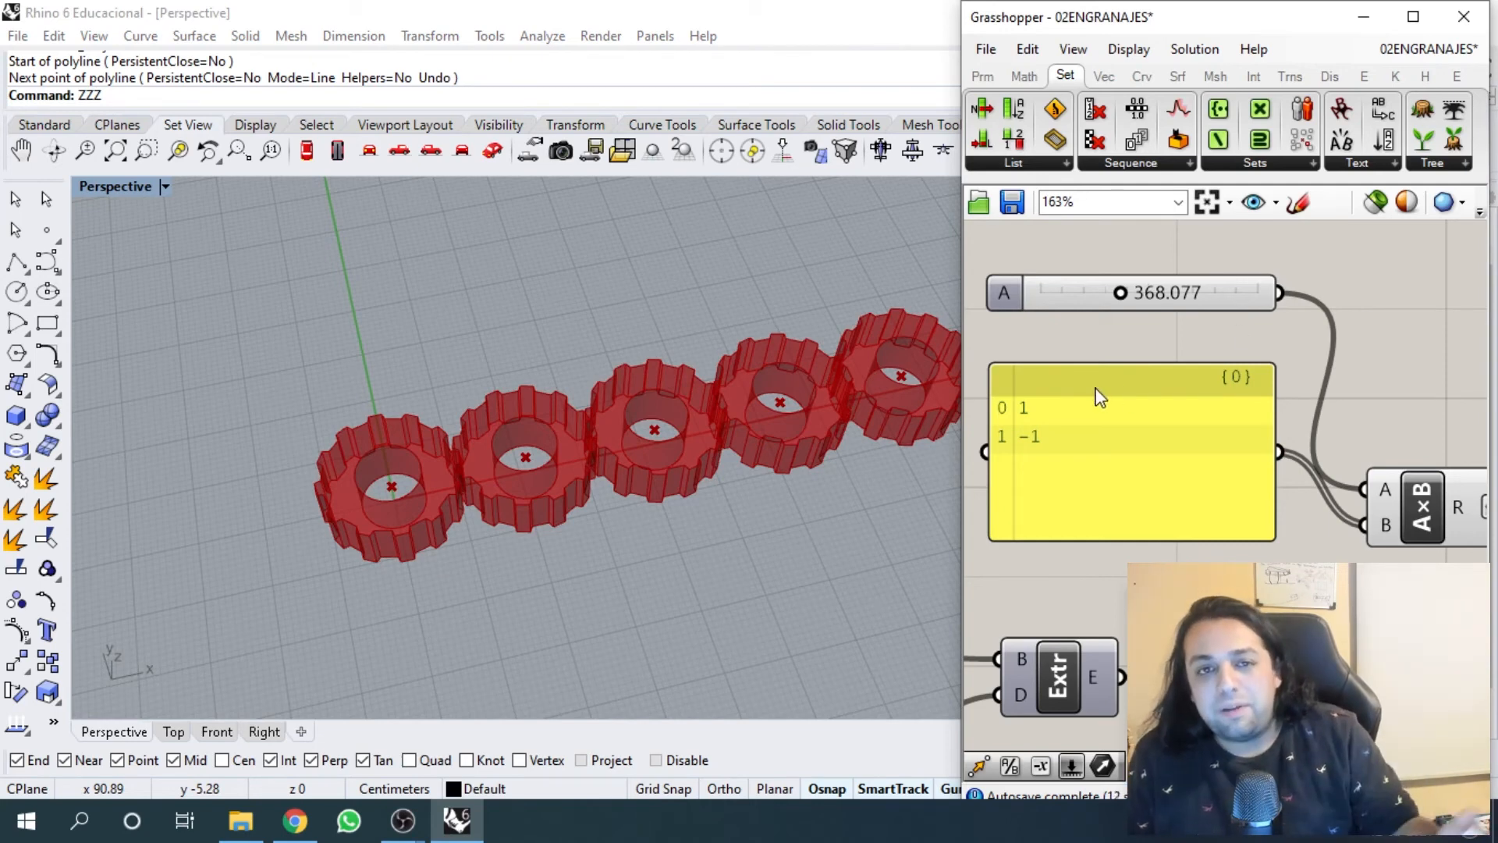
pyautogui.scroll(-4, 1253, 381)
pyautogui.moveTo(1295, 374); pyautogui.dragTo(1197, 412, button='right')
pyautogui.click(1206, 373)
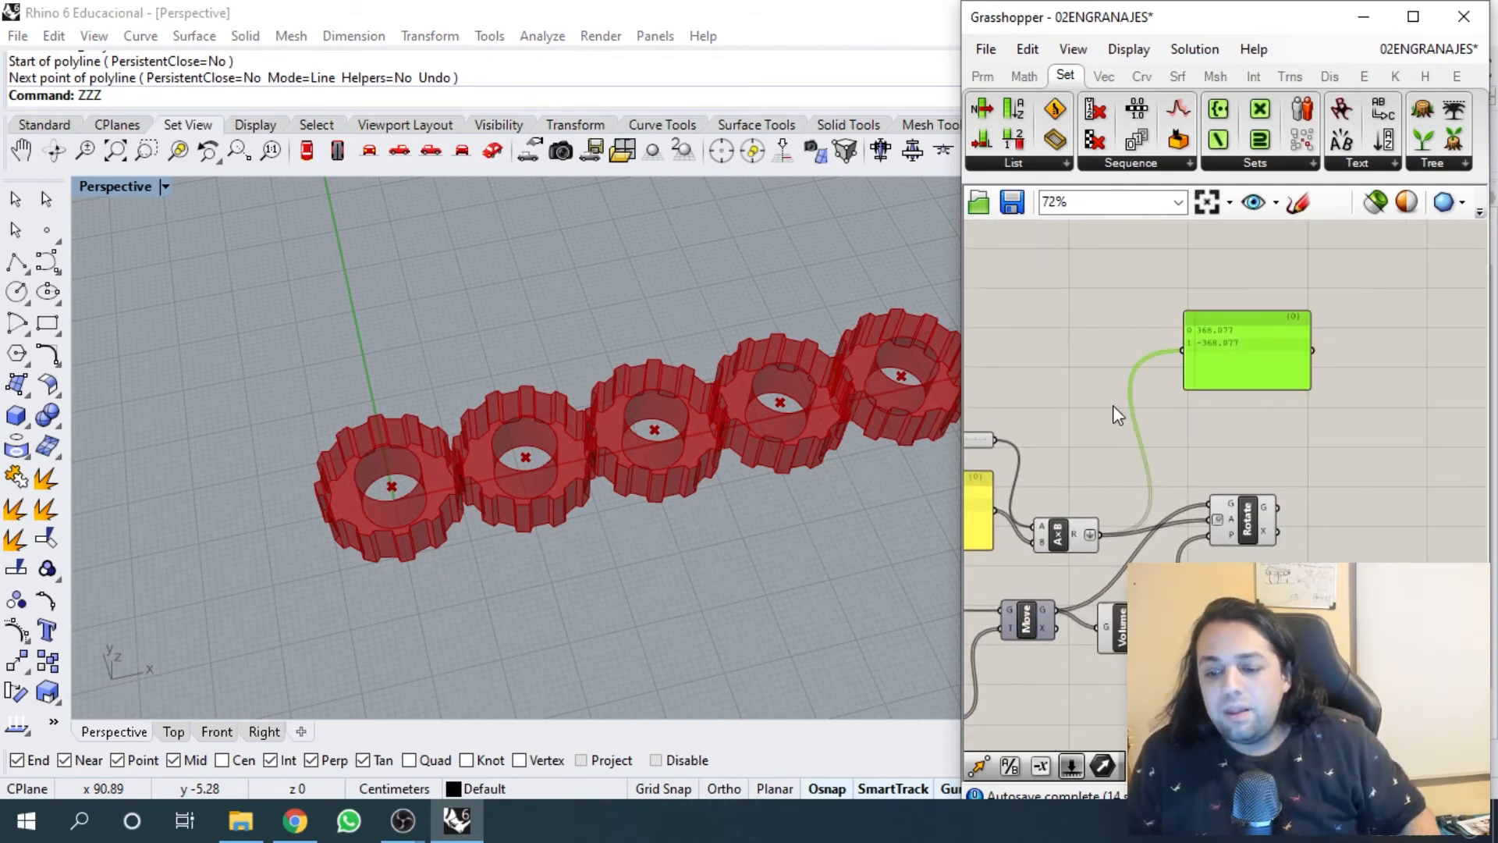
pyautogui.moveTo(1107, 408); pyautogui.dragTo(1235, 358, button='right')
pyautogui.press('Delete')
pyautogui.doubleClick(1263, 378)
pyautogui.write('re')
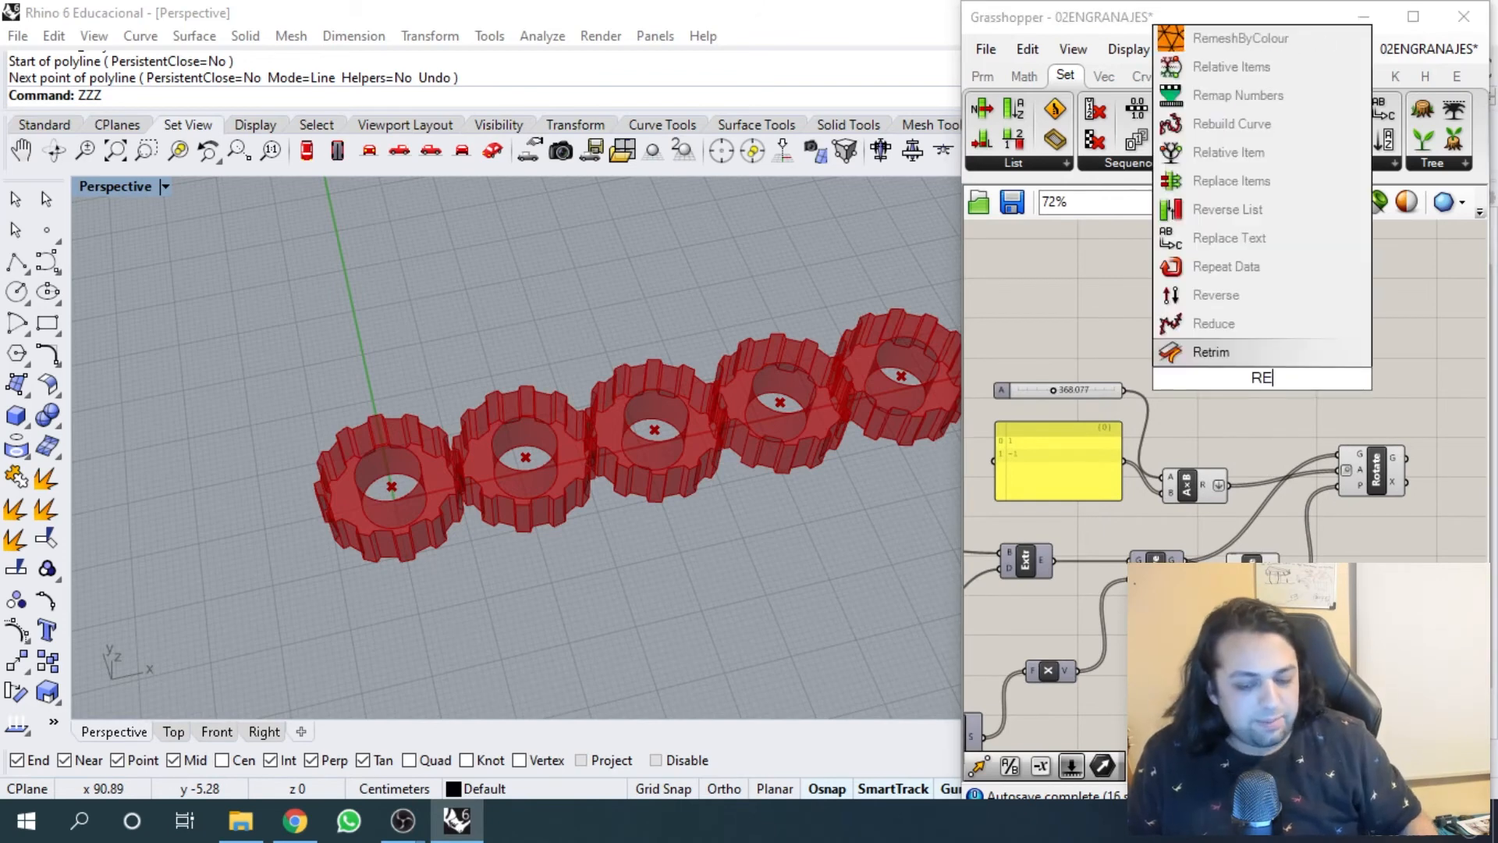
pyautogui.click(1305, 404)
pyautogui.hotkey('ctrl', 'z')
# - Add a Repeat Data component and place it between the Multiplication component and the result panel
pyautogui.doubleClick(1240, 378)
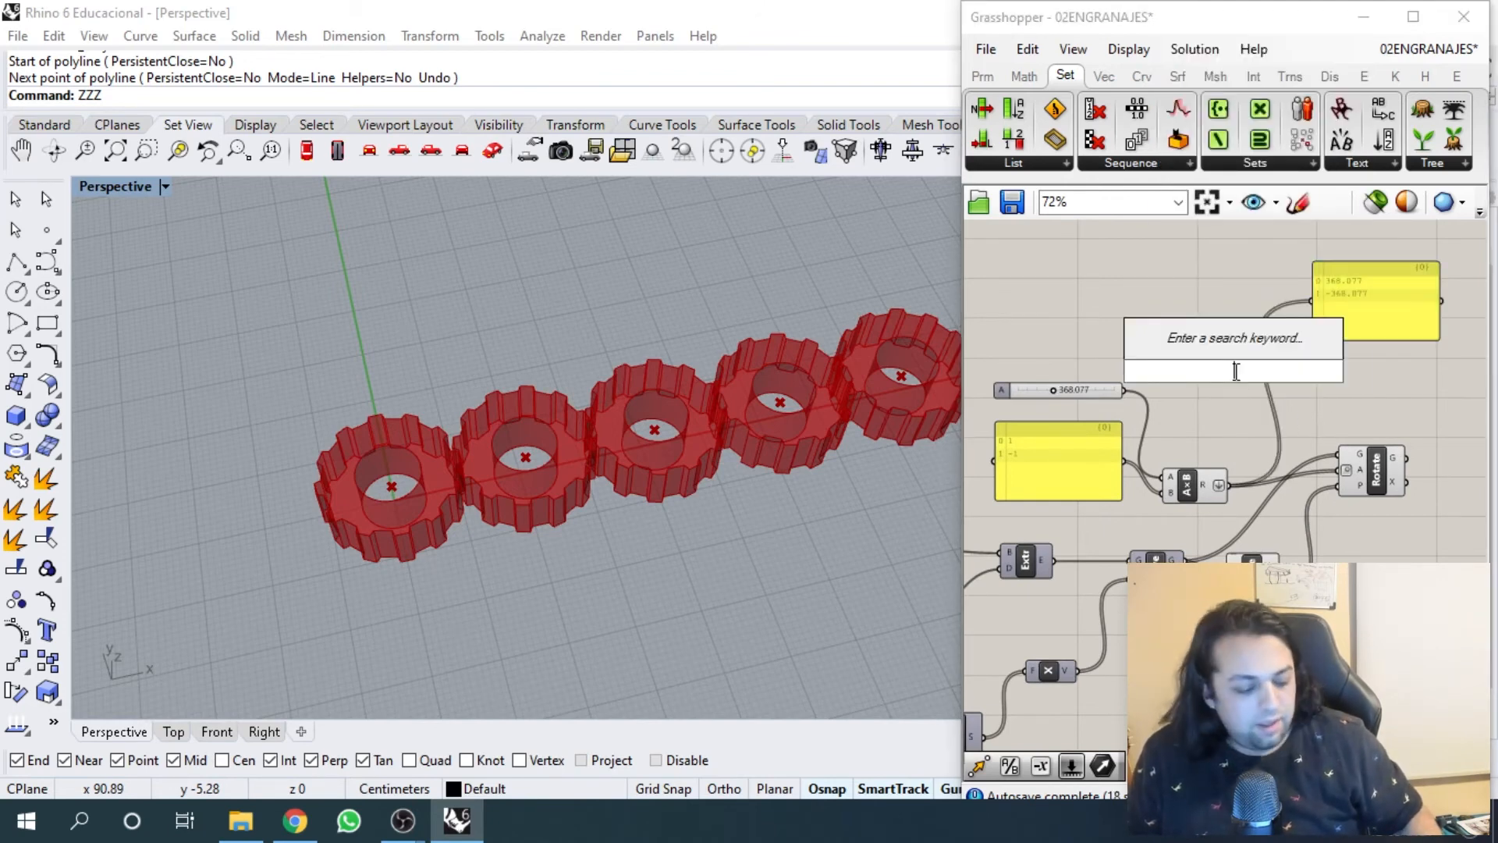
pyautogui.write('REO')
pyautogui.press('BackSpace')
pyautogui.write('P')
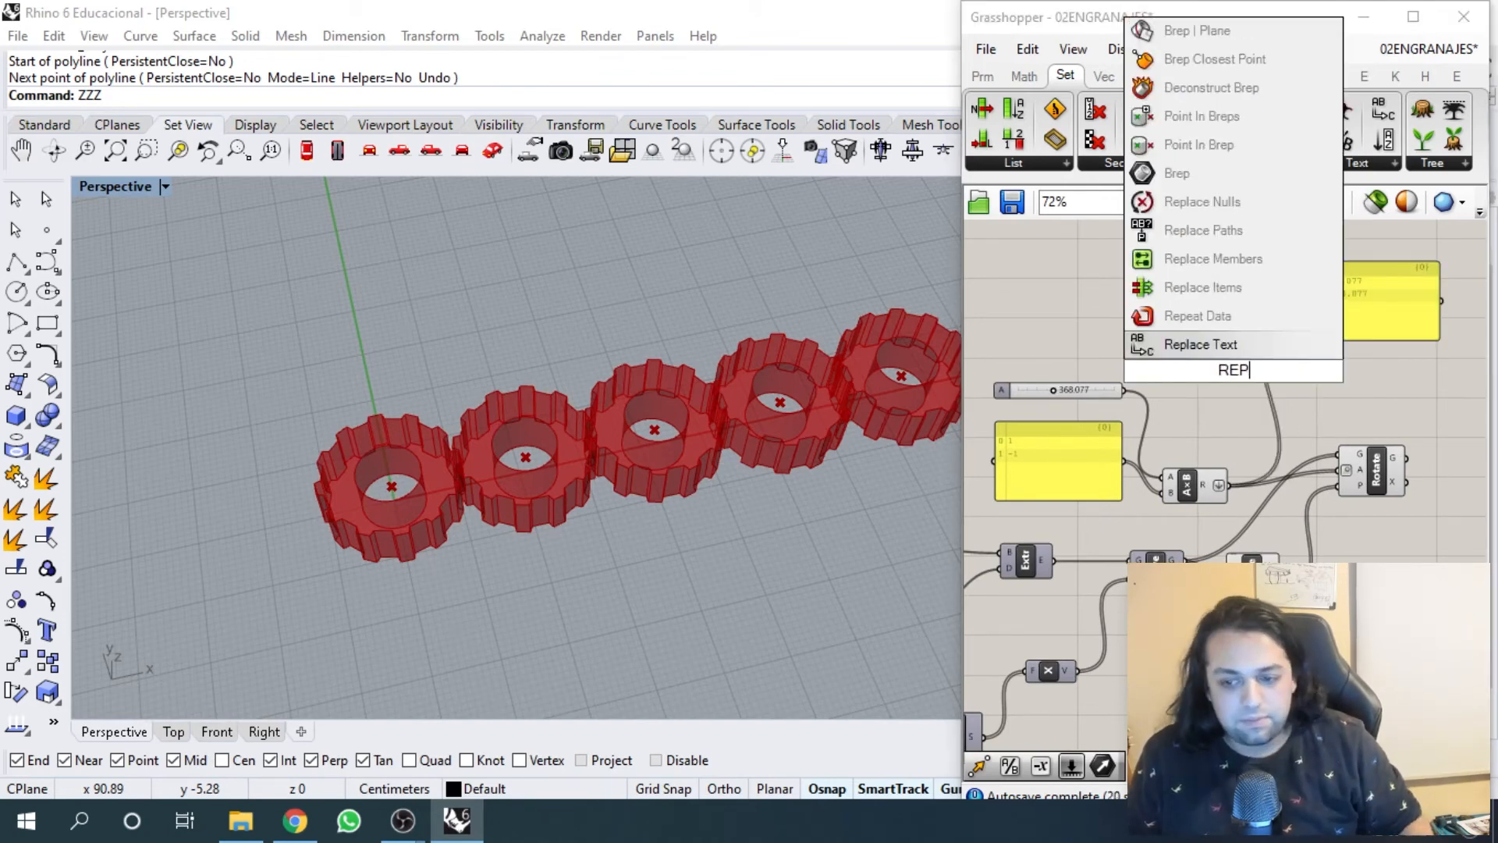
pyautogui.write('EAT DA')
pyautogui.press('Return')
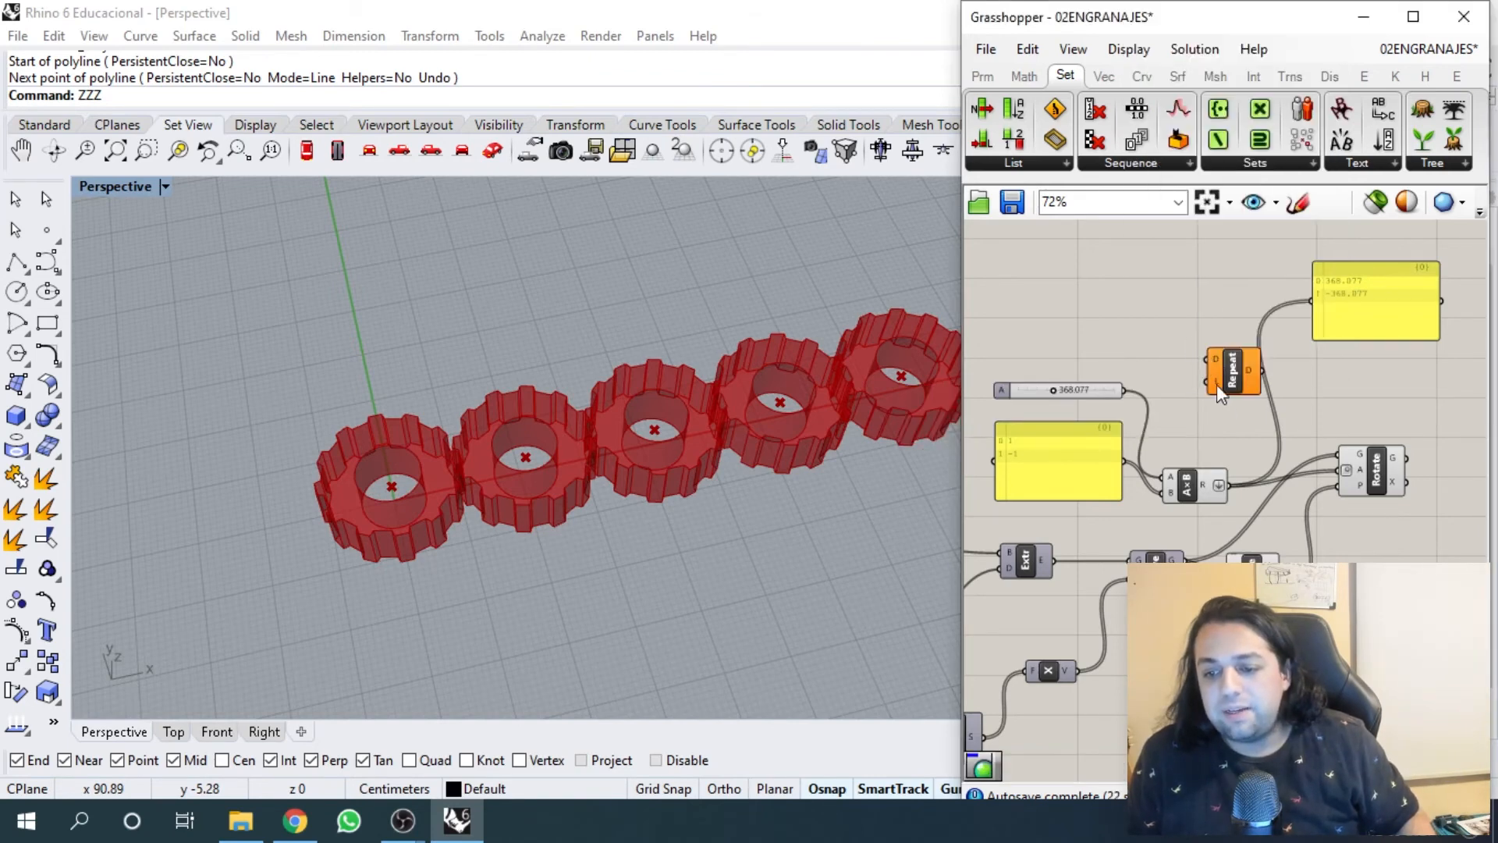
pyautogui.moveTo(1113, 384); pyautogui.dragTo(1110, 398, button='right')
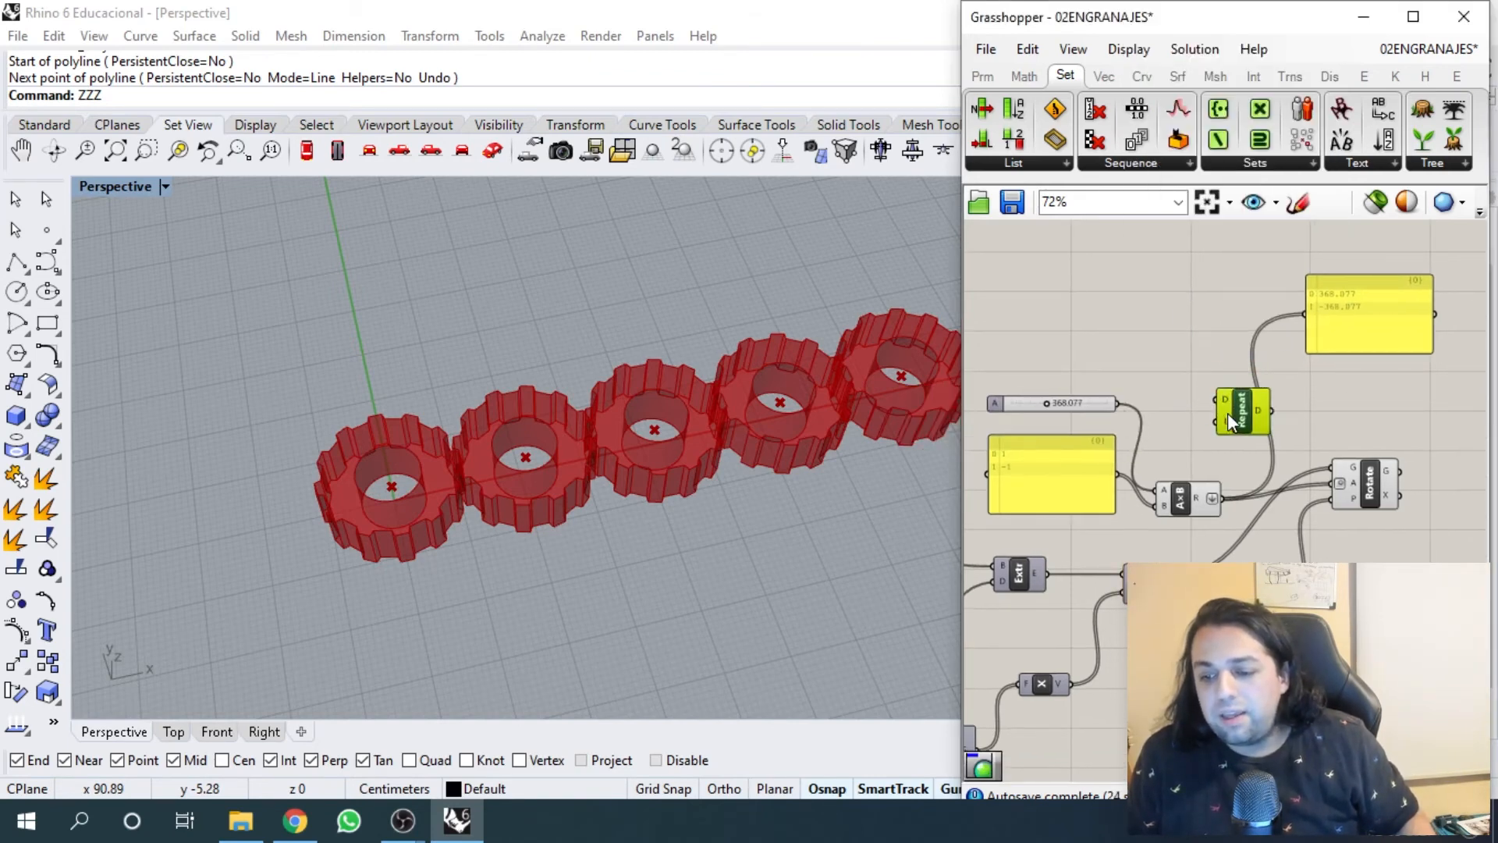
pyautogui.moveTo(1231, 384); pyautogui.dragTo(1260, 415)
# - Connect the Multiplication's R output to Repeat Data's D input and move Repeat Data up, clear of the wires
pyautogui.scroll(2, 1233, 461)
pyautogui.click(1164, 490)
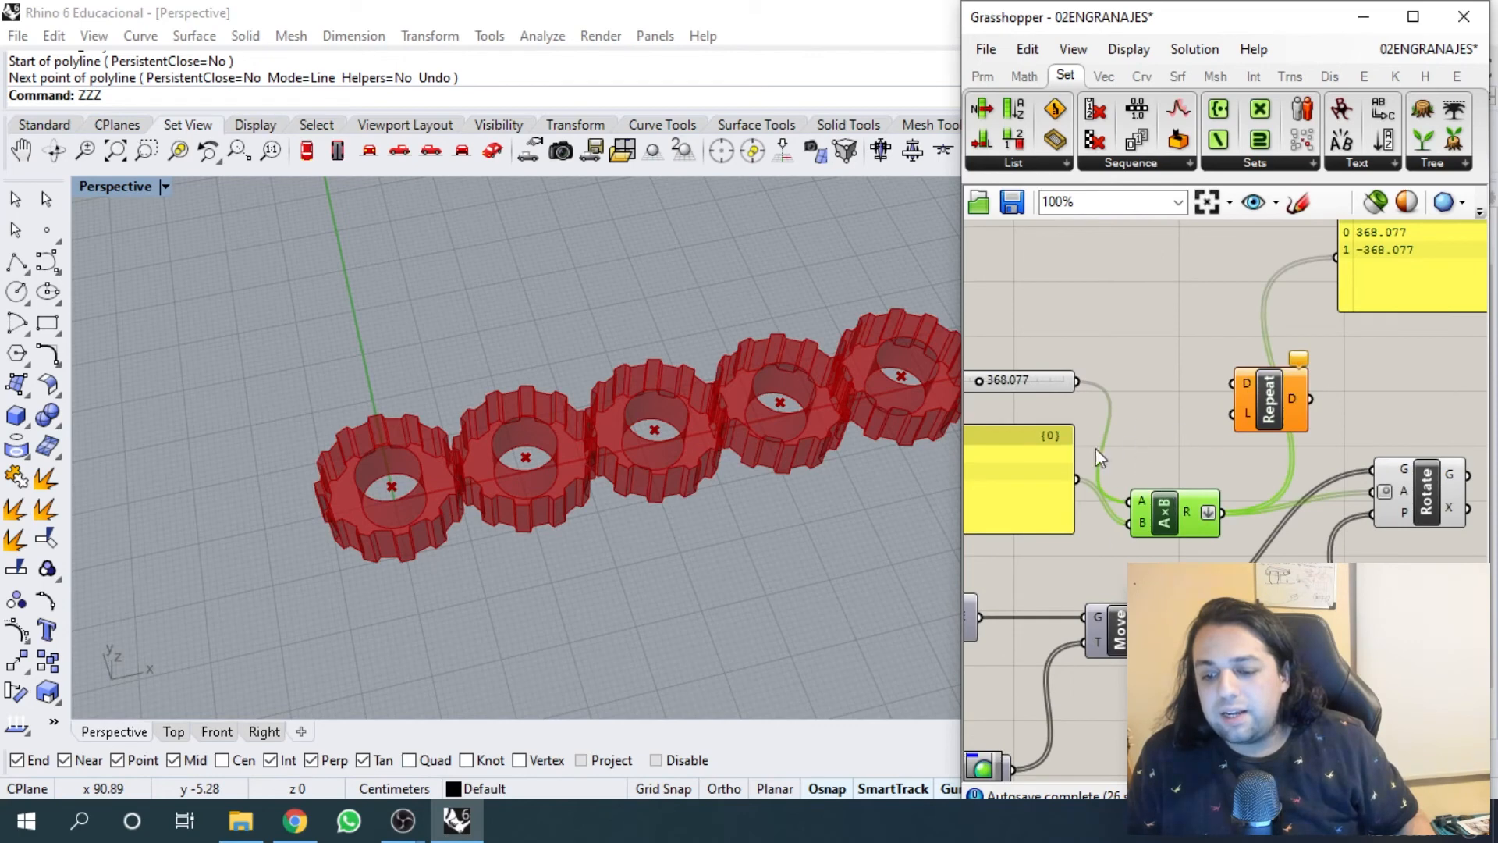
pyautogui.moveTo(1176, 473); pyautogui.dragTo(1123, 503, button='right')
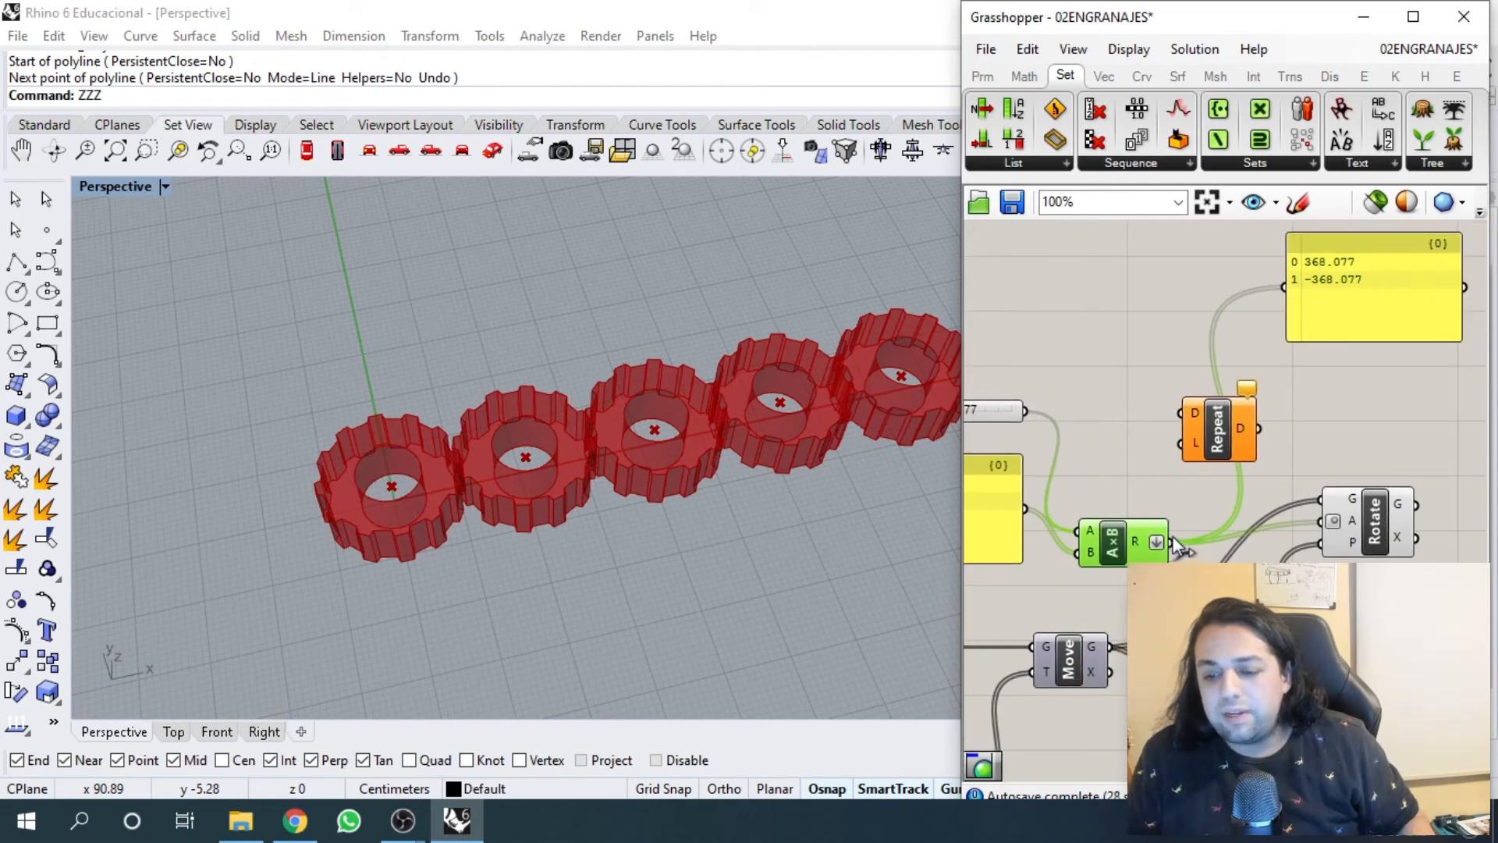
pyautogui.moveTo(1217, 443); pyautogui.dragTo(1170, 355)
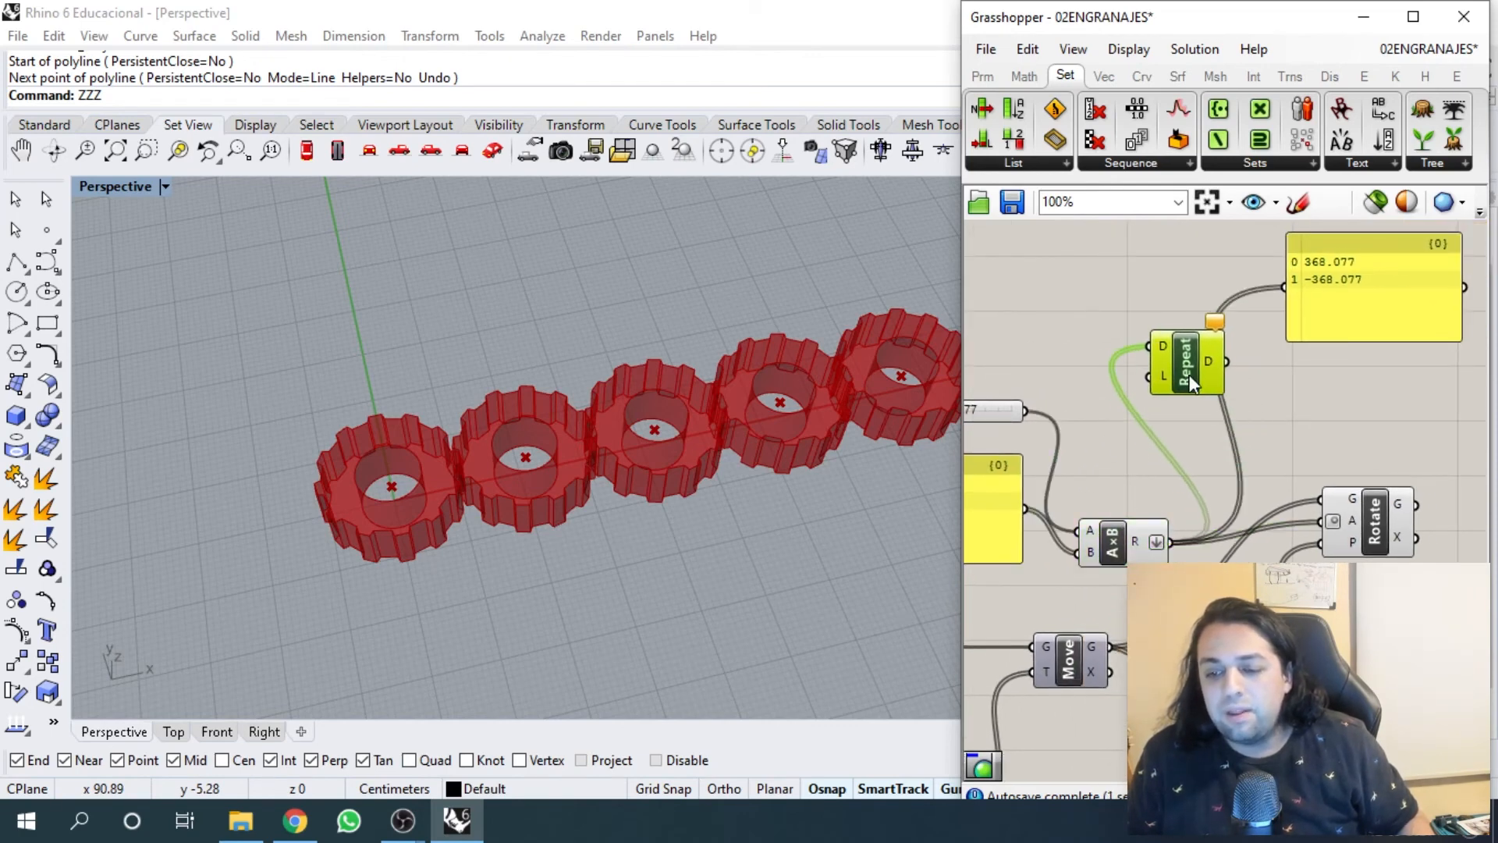
# - Add a number slider with the value 5 and connect it to Repeat Data's length input
pyautogui.scroll(-2, 1169, 358)
pyautogui.moveTo(1188, 386); pyautogui.dragTo(1206, 298, button='right')
pyautogui.scroll(-1, 1206, 297)
pyautogui.moveTo(1098, 468); pyautogui.dragTo(1108, 506, button='right')
pyautogui.moveTo(1182, 363); pyautogui.dragTo(1114, 432, button='right')
pyautogui.scroll(3, 1140, 380)
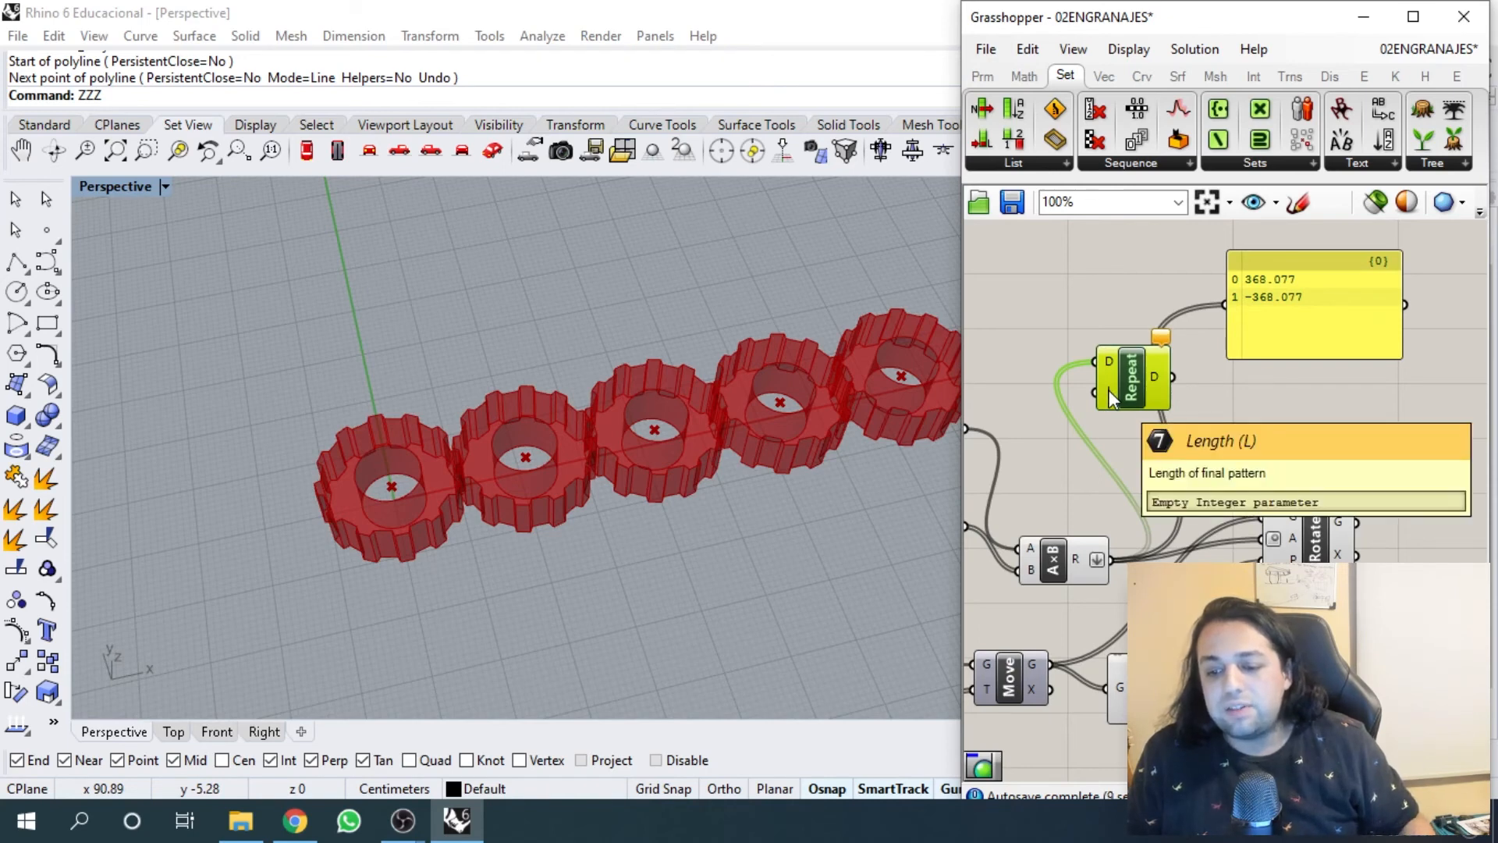
pyautogui.moveTo(1065, 369); pyautogui.dragTo(1122, 372, button='right')
pyautogui.doubleClick(1038, 339)
pyautogui.write('5')
pyautogui.press('Return')
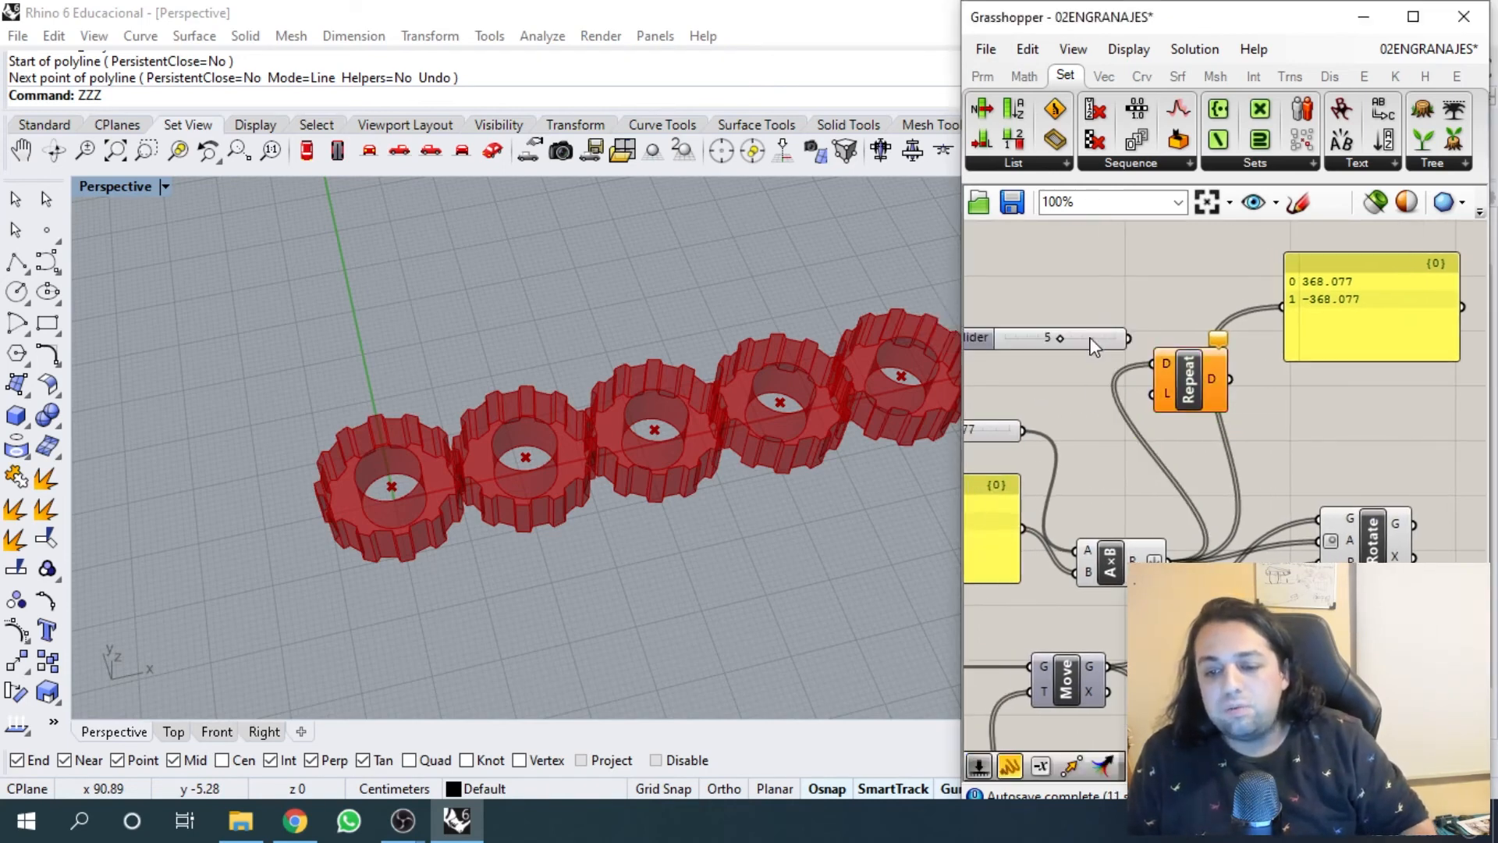
pyautogui.moveTo(1146, 394); pyautogui.dragTo(1152, 393)
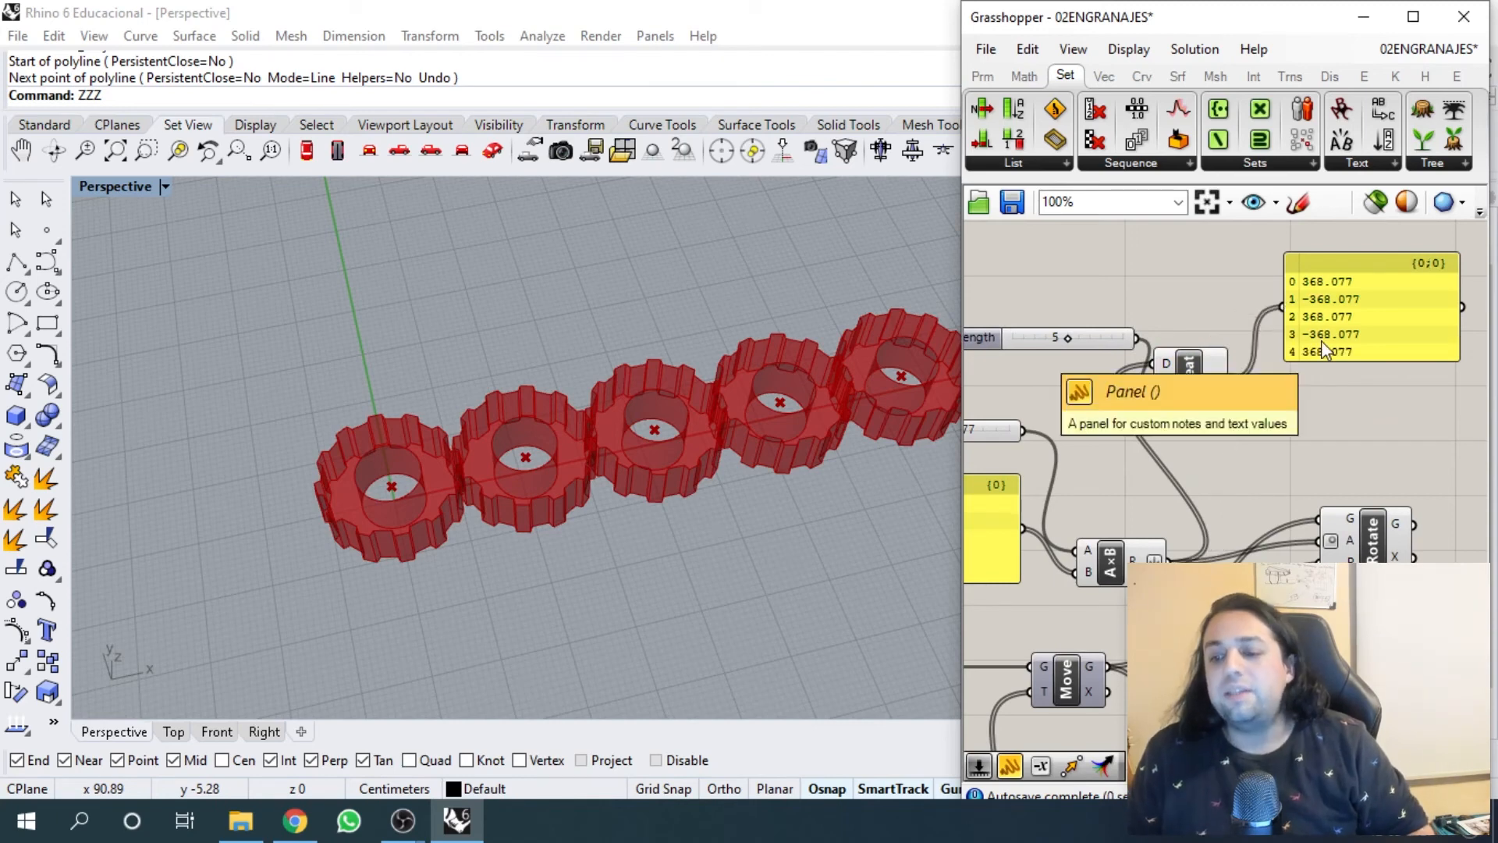
# - Feed the result panel from Repeat Data's output and enlarge the panel to fit the whole list
pyautogui.moveTo(1348, 360)
pyautogui.mouseDown()
pyautogui.moveTo(1358, 409)
pyautogui.moveTo(1361, 359)
pyautogui.moveTo(1364, 374)
pyautogui.mouseUp()
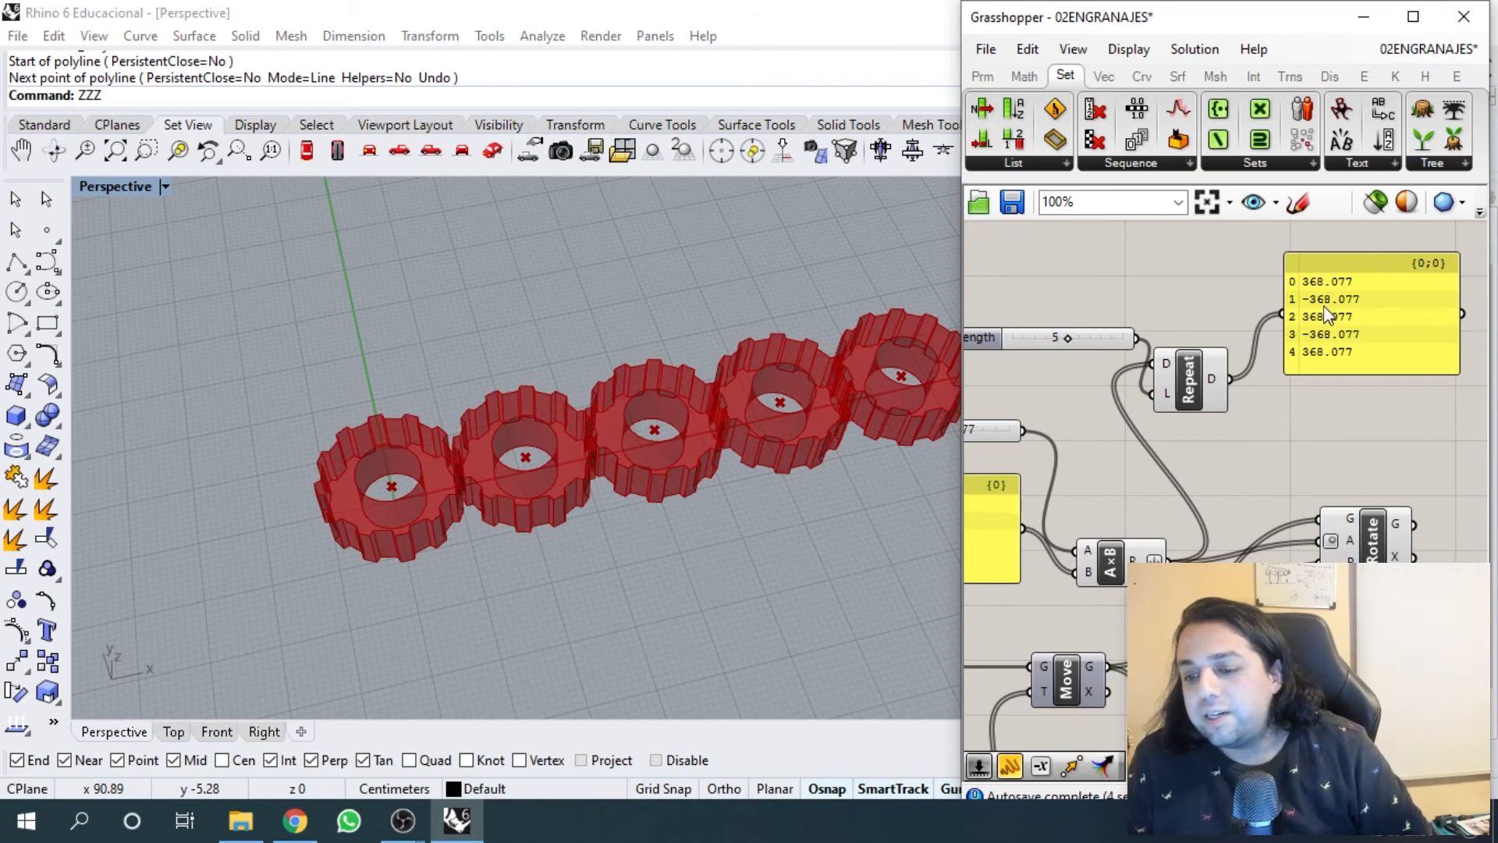
pyautogui.scroll(-1, 1271, 396)
pyautogui.moveTo(1316, 406); pyautogui.dragTo(1357, 402, button='right')
pyautogui.scroll(1, 1249, 362)
pyautogui.moveTo(1165, 397); pyautogui.dragTo(1345, 313, button='right')
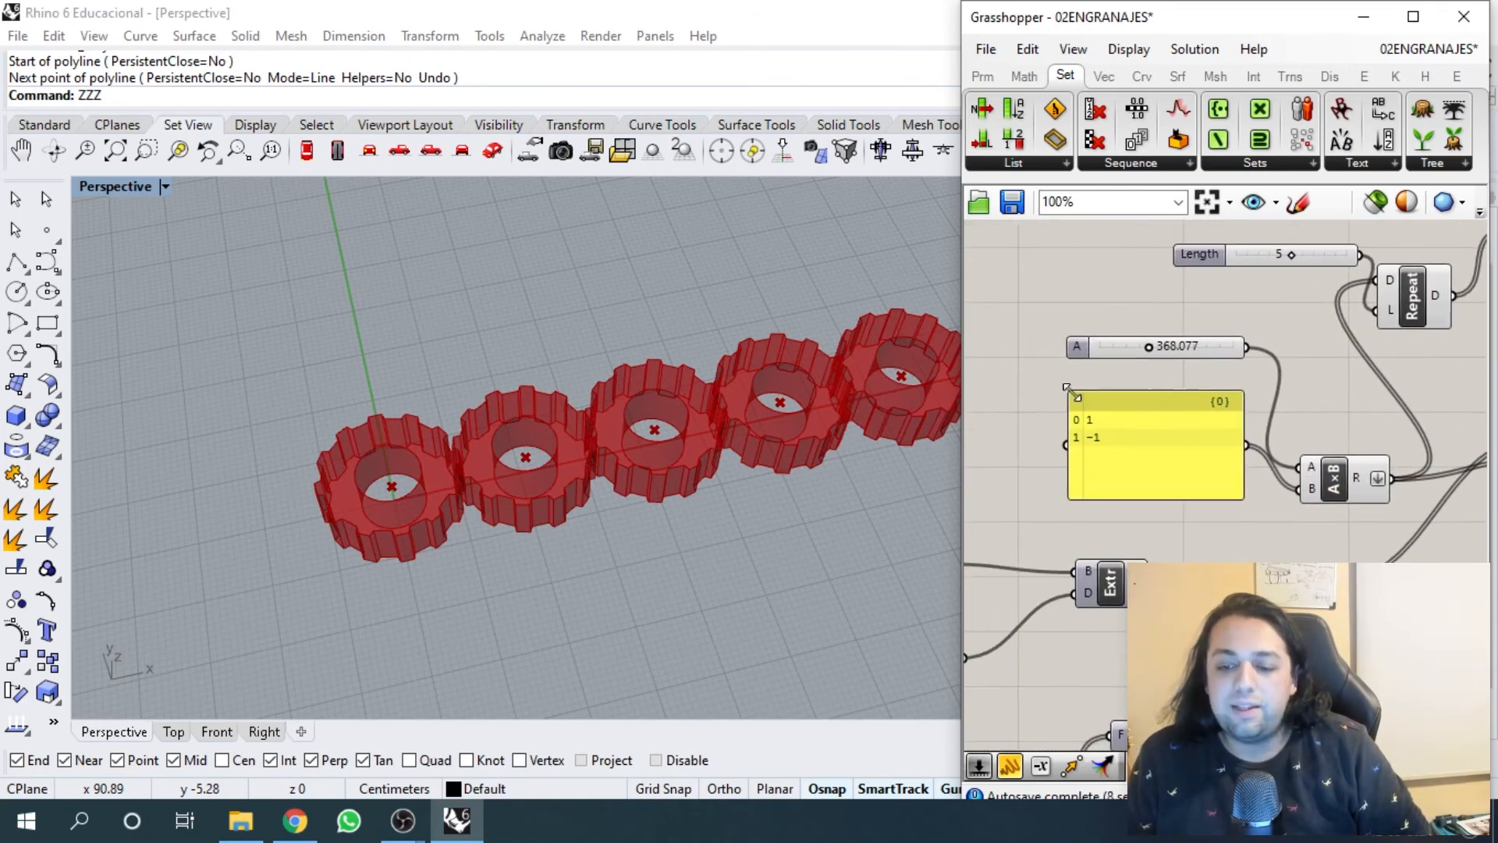
pyautogui.moveTo(1451, 284); pyautogui.dragTo(1204, 365, button='right')
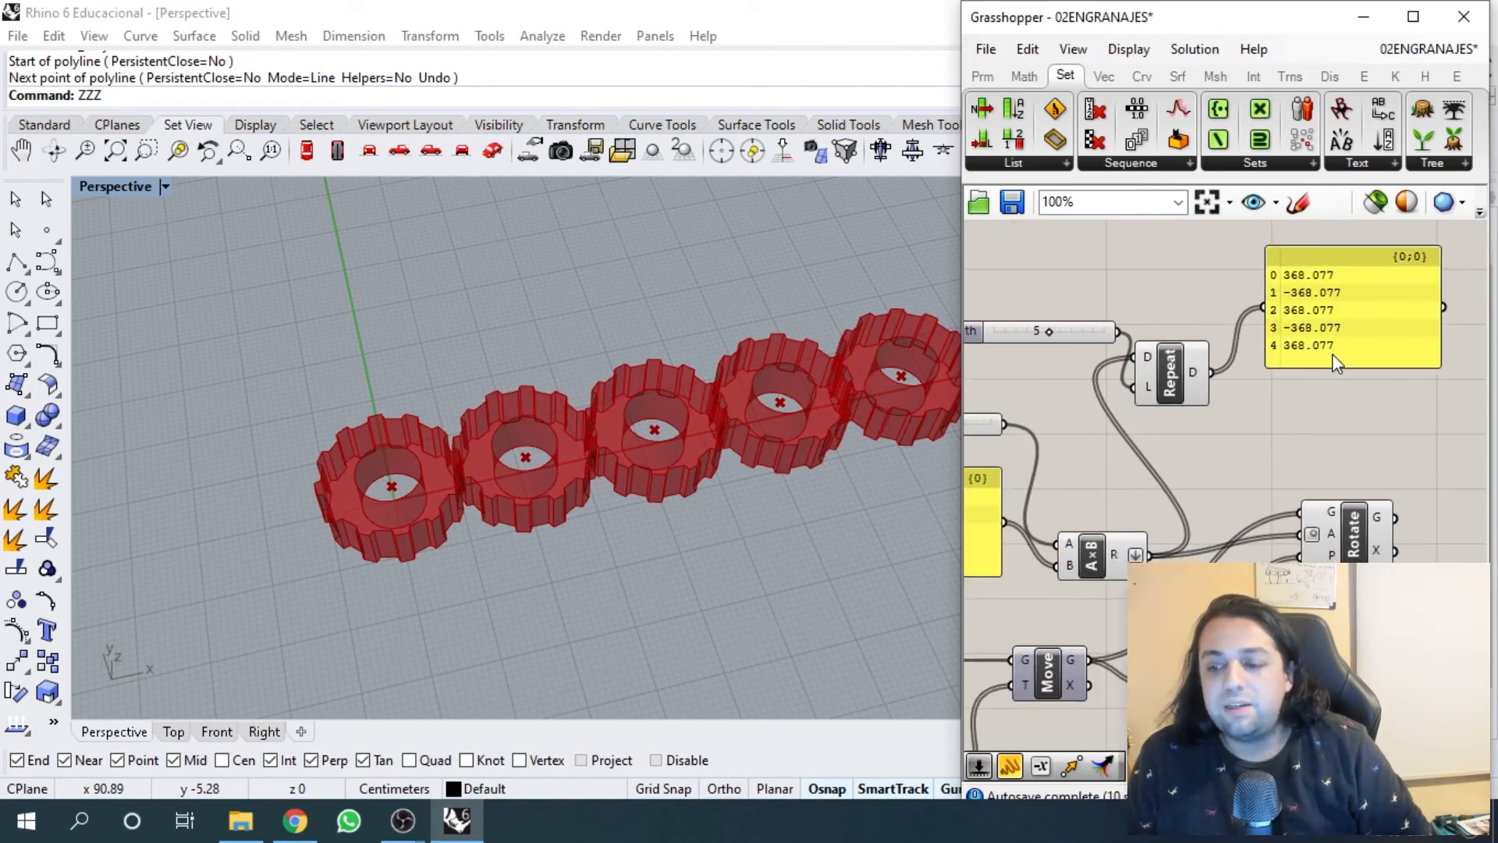
# - Flatten Repeat Data's D output
pyautogui.rightClick(1198, 373)
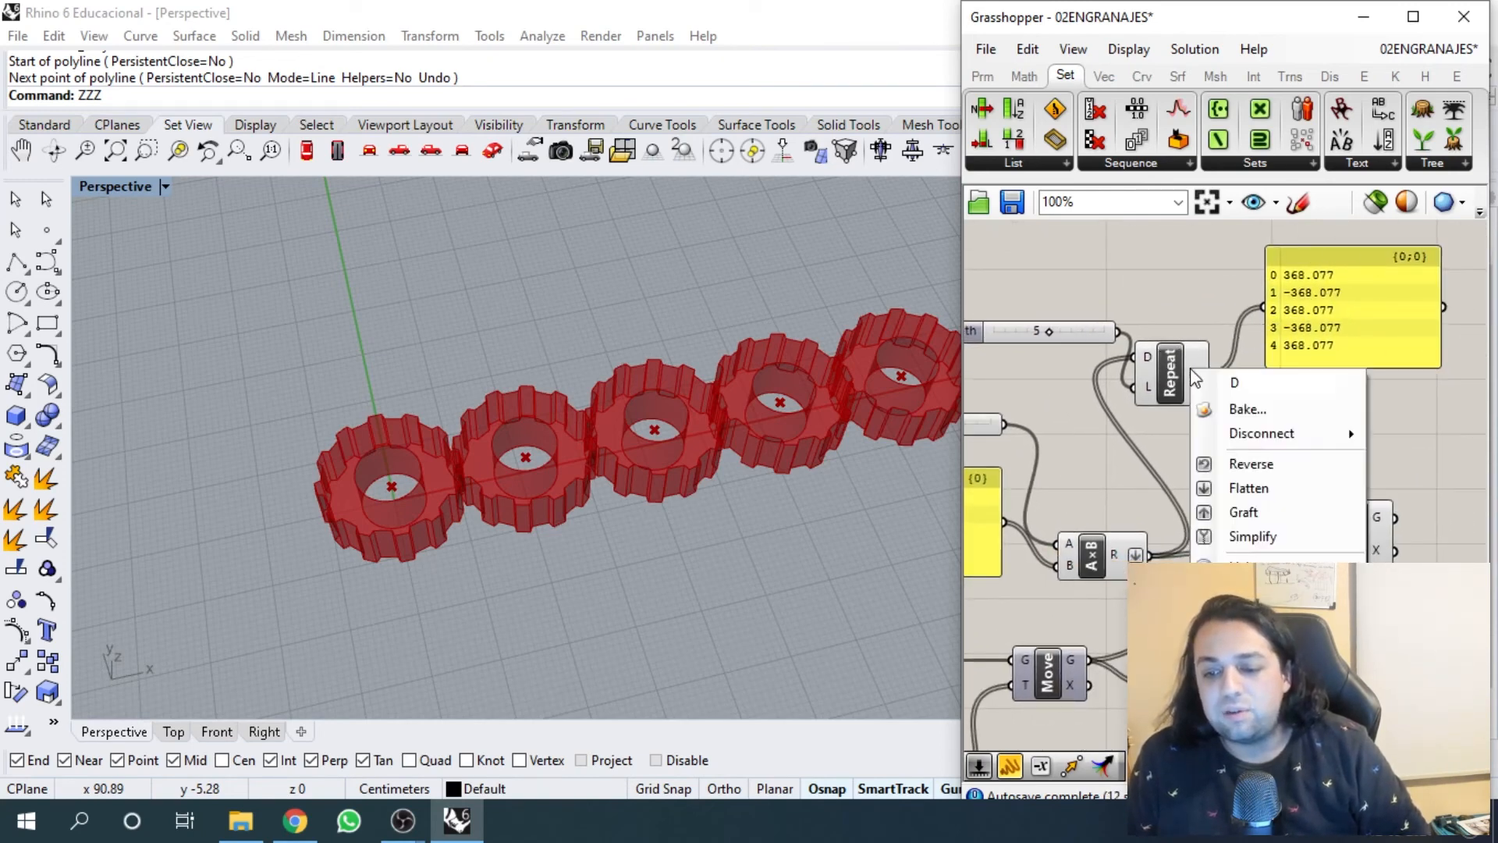
pyautogui.click(1231, 485)
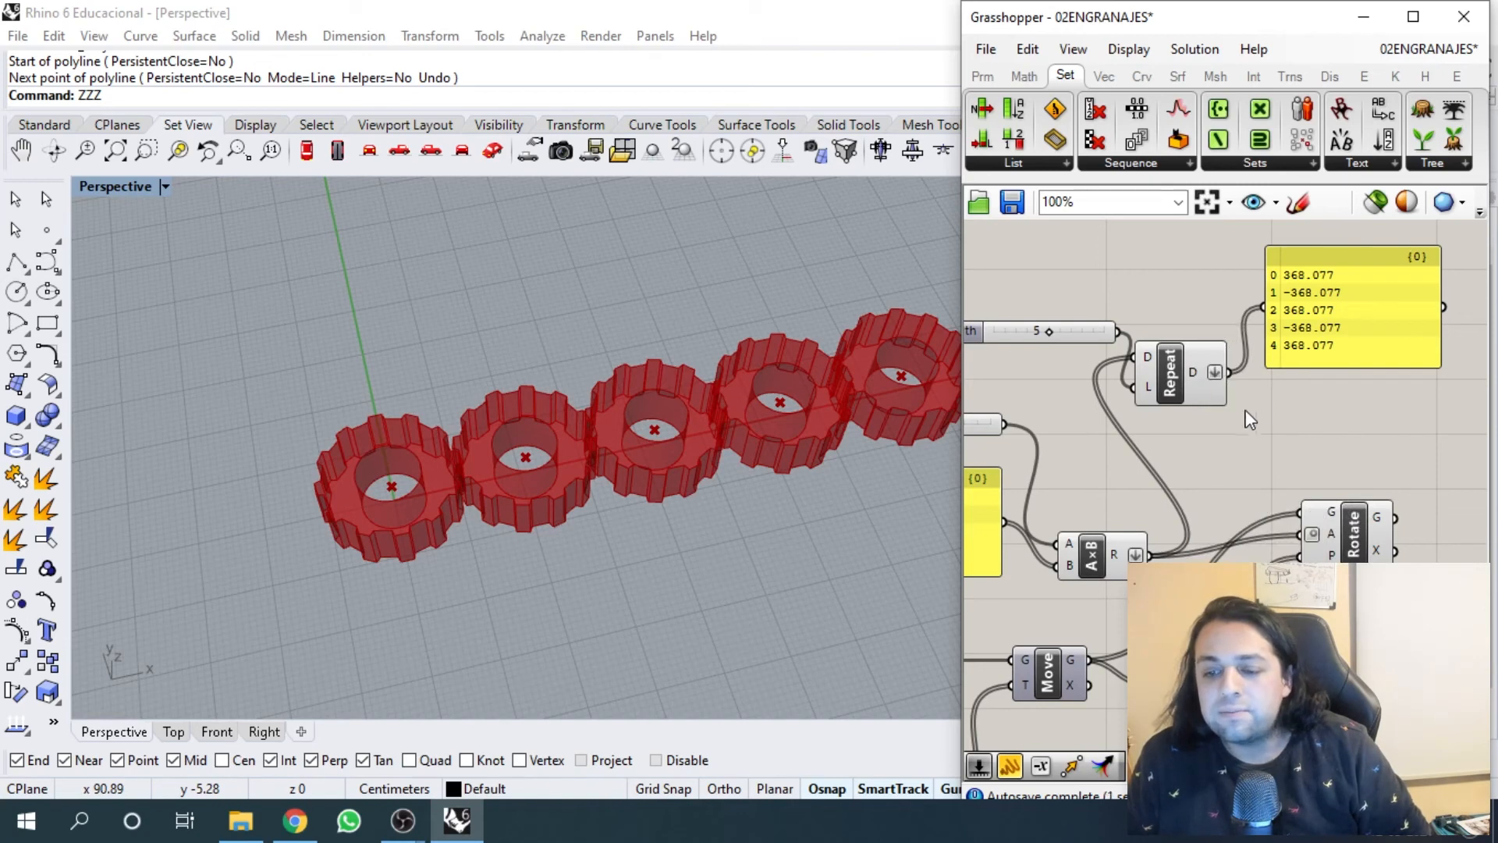
pyautogui.moveTo(1246, 420); pyautogui.dragTo(1282, 401, button='right')
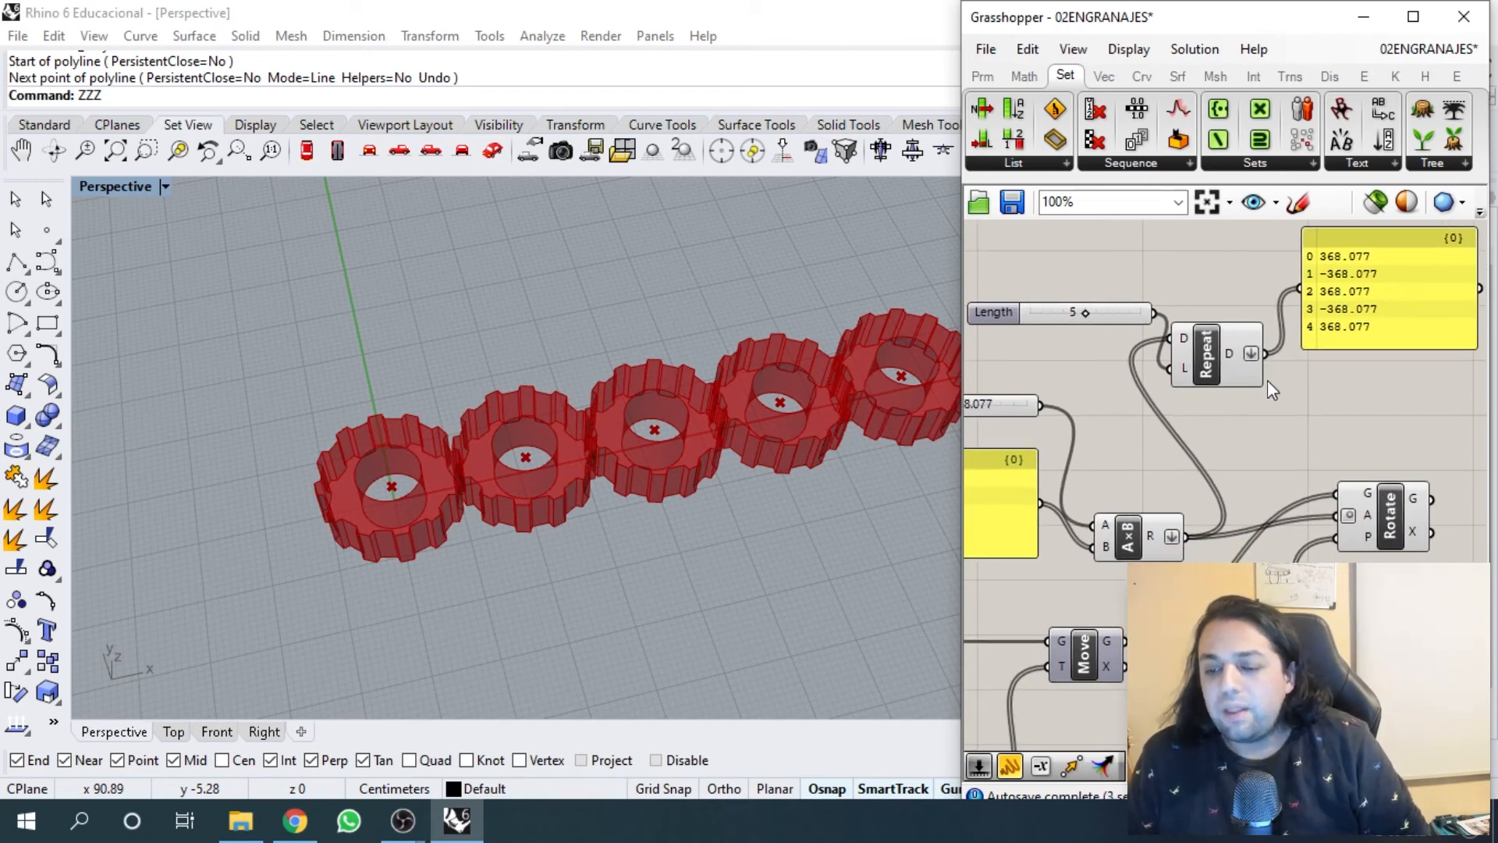
# - Delete the Length slider and connect the NUMERO_REPETICIONES slider to Repeat Data's length input in its place
pyautogui.moveTo(1078, 409); pyautogui.dragTo(1148, 411, button='right')
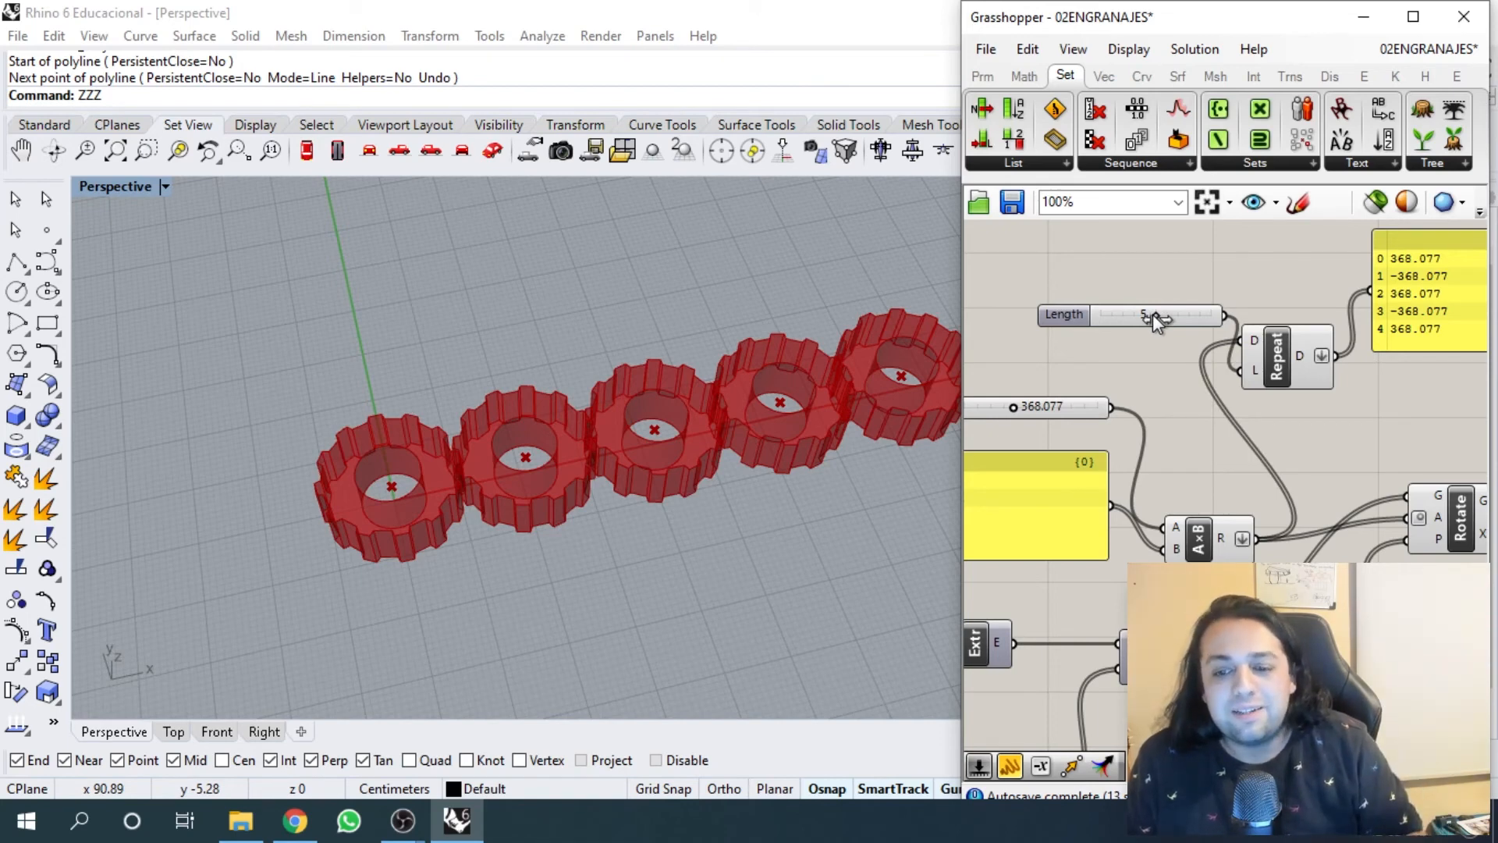
pyautogui.moveTo(1157, 318)
pyautogui.mouseDown()
pyautogui.moveTo(1135, 320)
pyautogui.moveTo(1157, 332)
pyautogui.mouseUp()
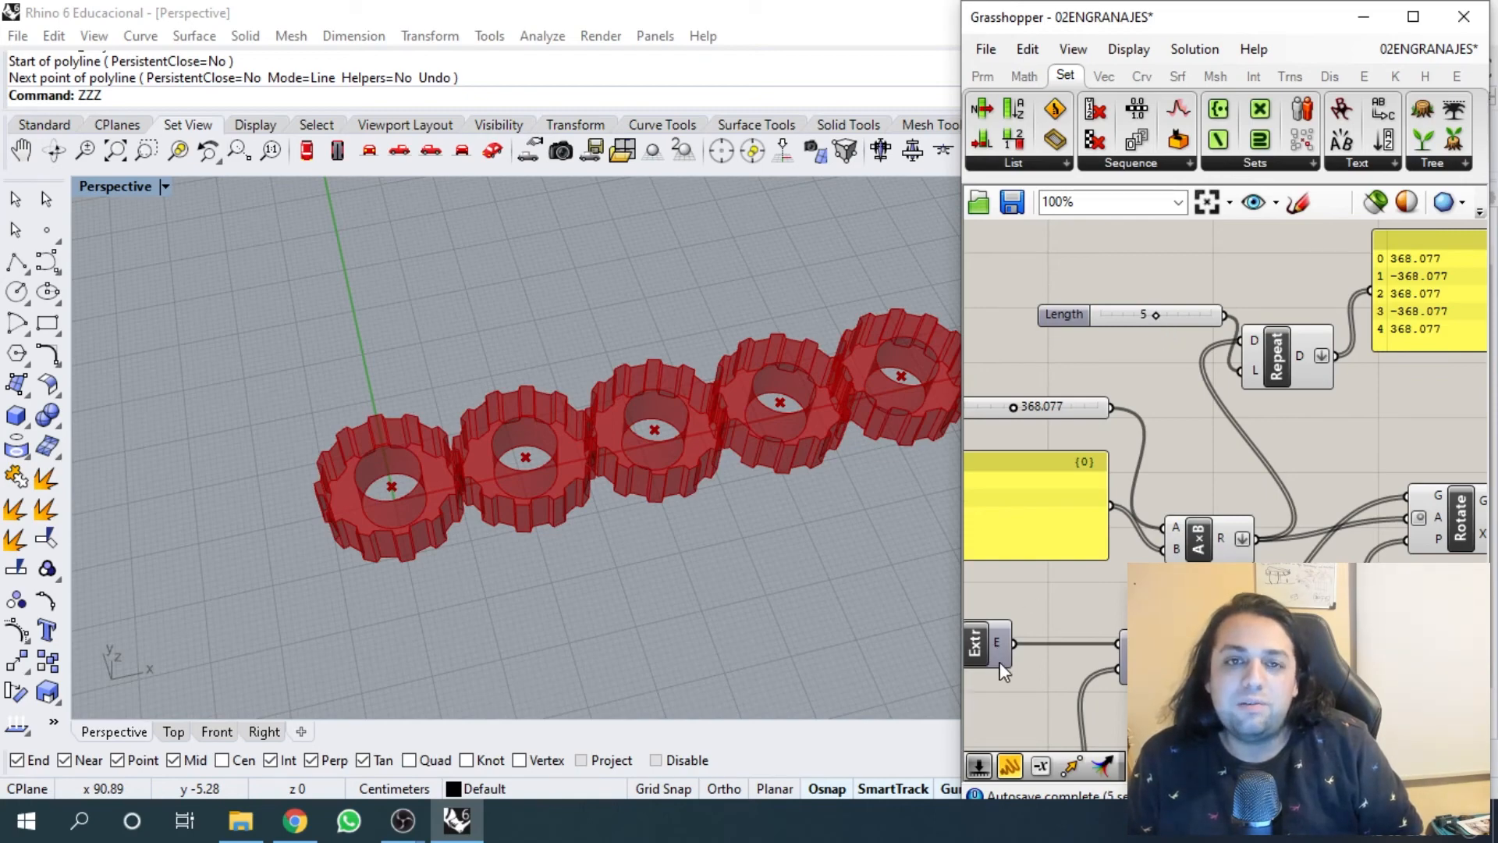
pyautogui.scroll(-4, 1174, 351)
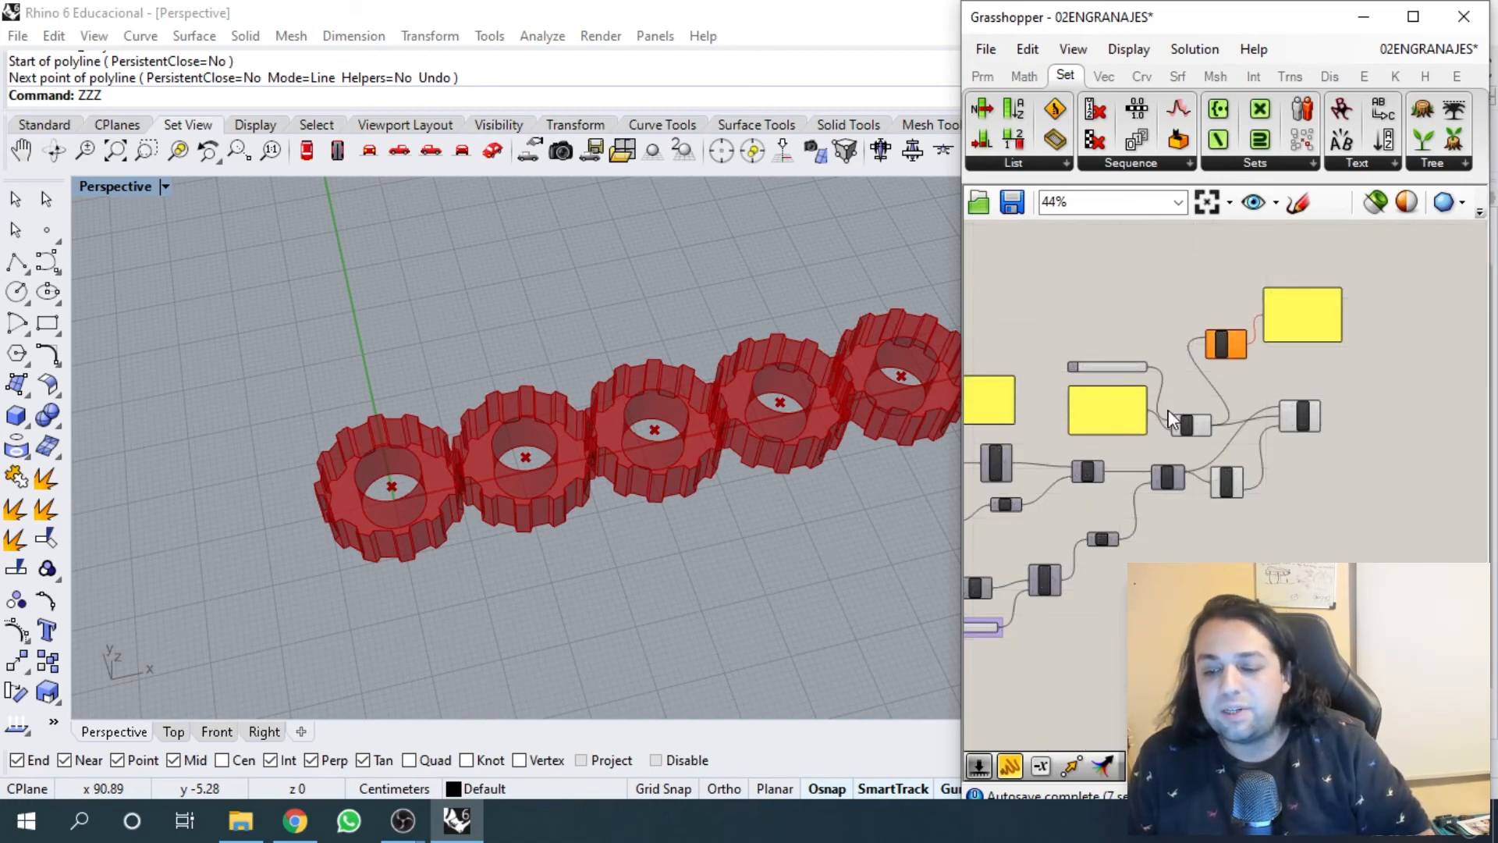
pyautogui.scroll(4, 1171, 419)
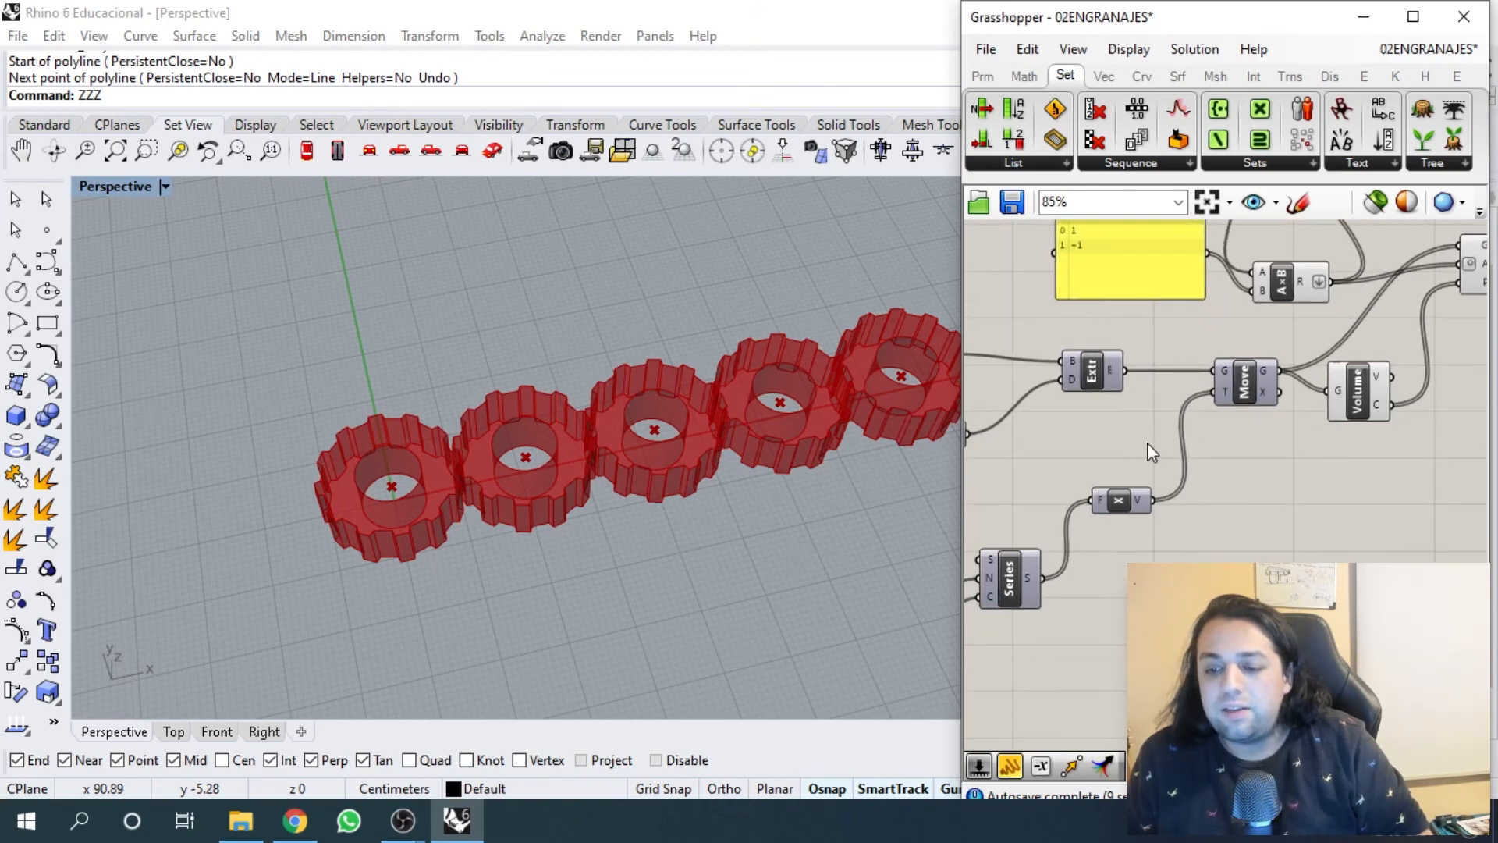
pyautogui.moveTo(1147, 442); pyautogui.dragTo(1380, 336, button='right')
pyautogui.moveTo(1157, 479); pyautogui.dragTo(1242, 432, button='right')
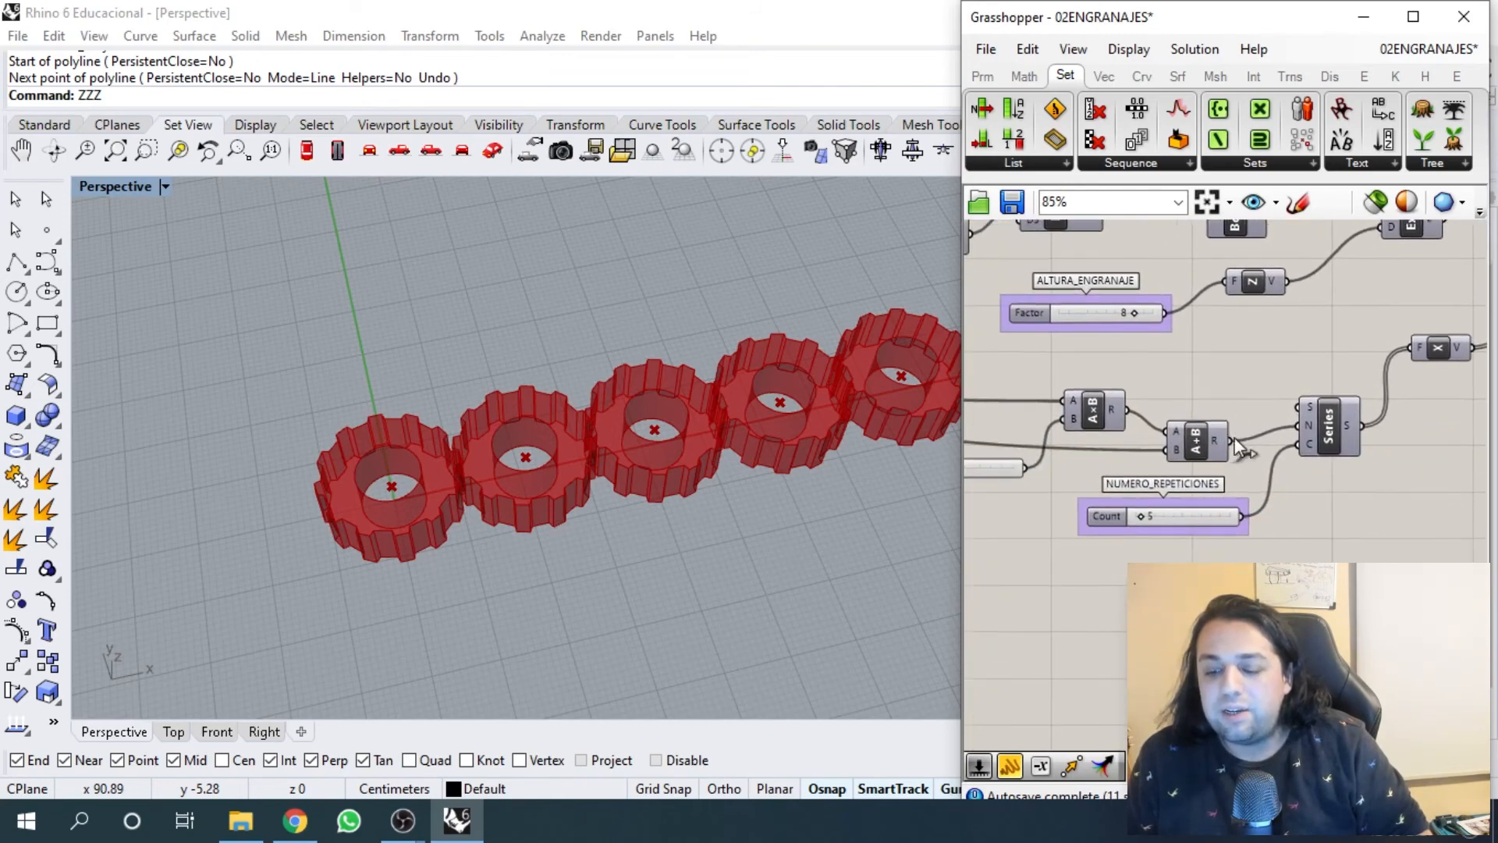
pyautogui.scroll(2, 1242, 448)
pyautogui.scroll(-5, 1108, 568)
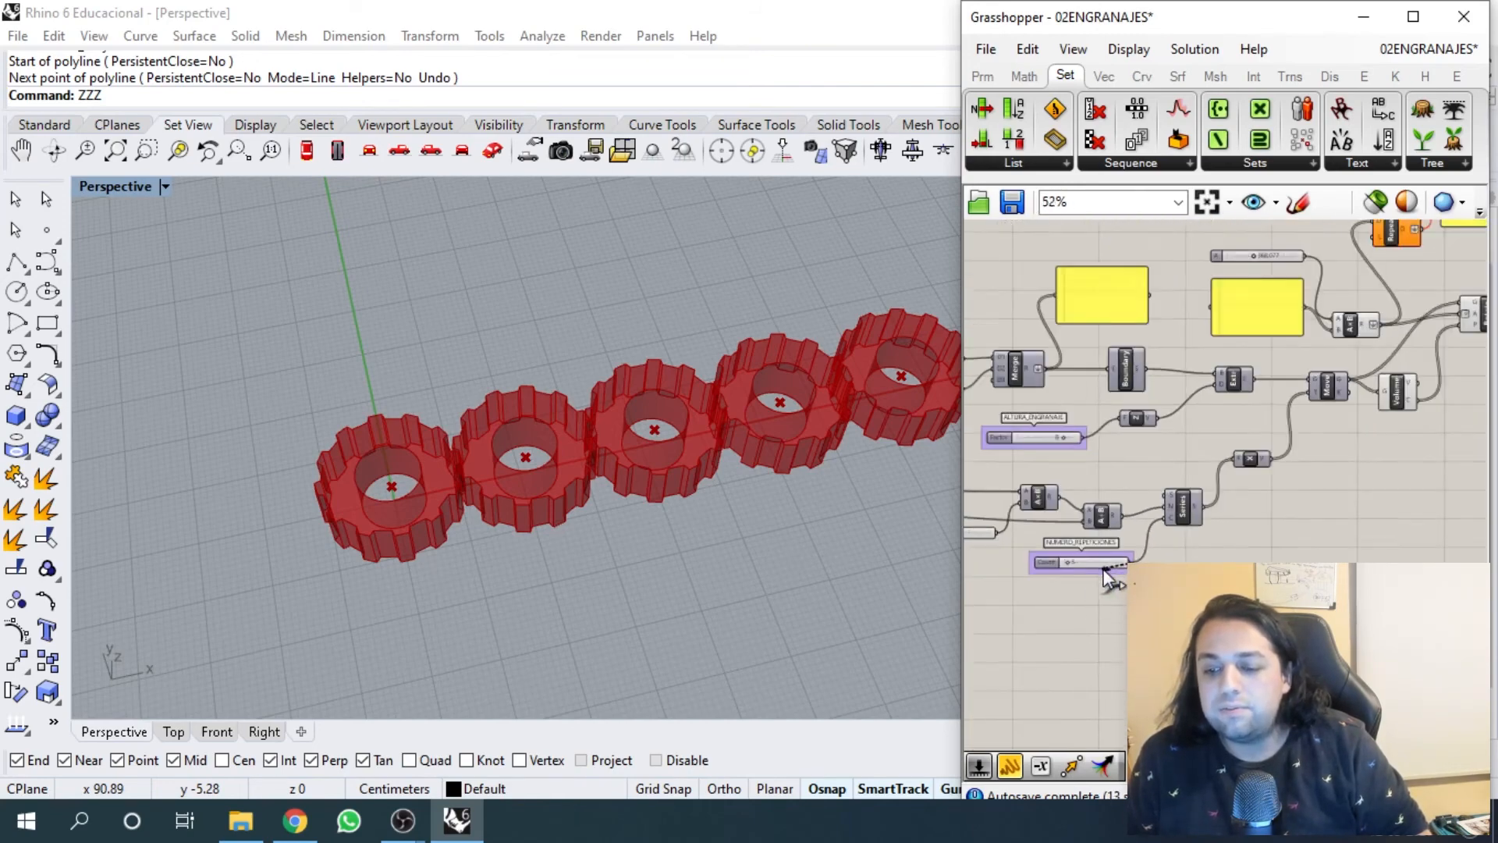
pyautogui.scroll(-5, 1048, 625)
pyautogui.moveTo(1126, 564); pyautogui.dragTo(1043, 479)
pyautogui.scroll(4, 1298, 459)
pyautogui.scroll(6, 1027, 490)
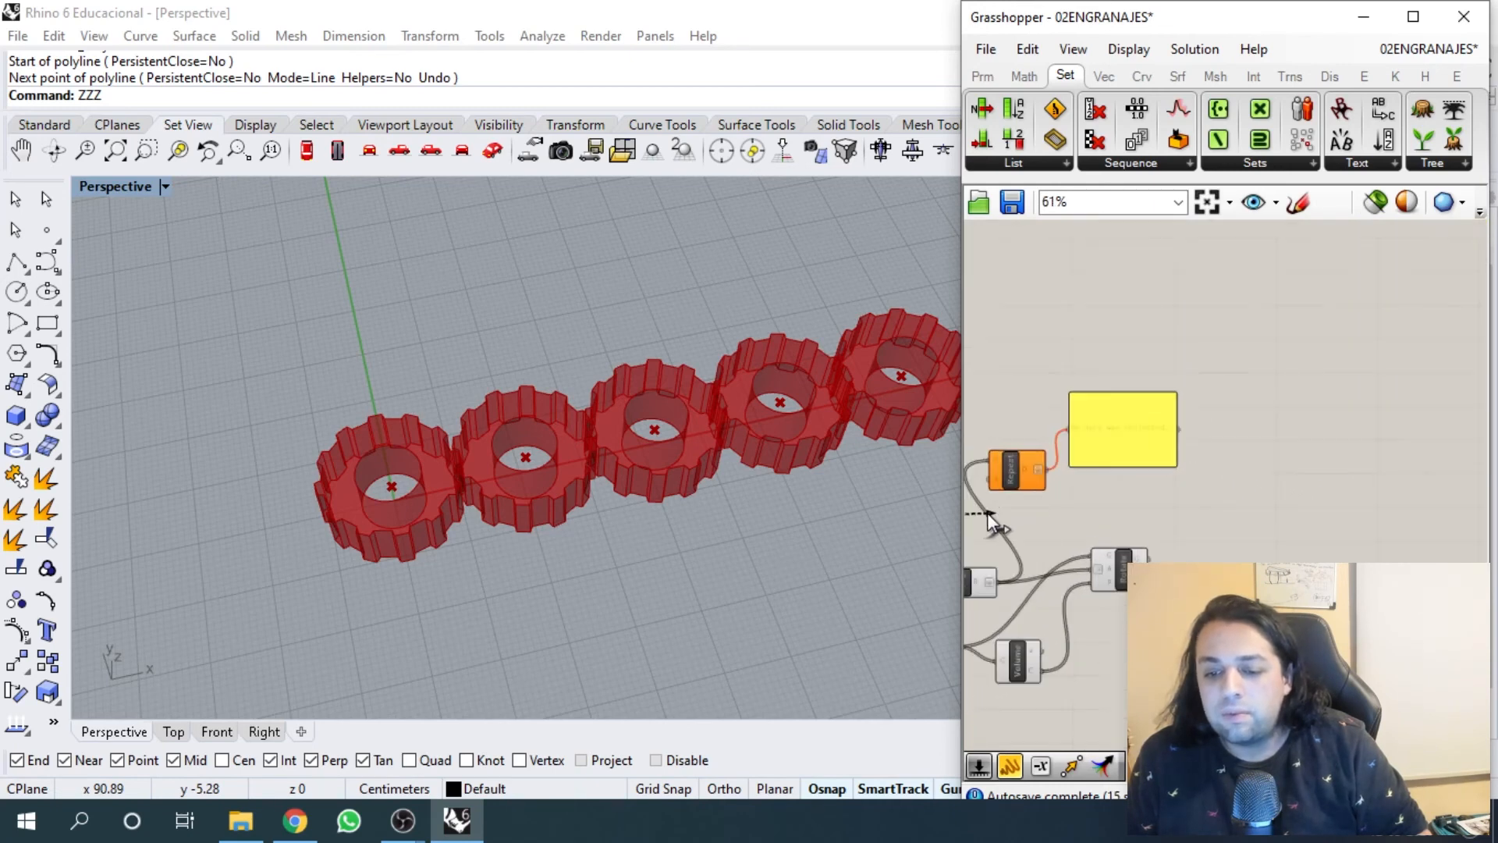
pyautogui.scroll(-3, 1027, 490)
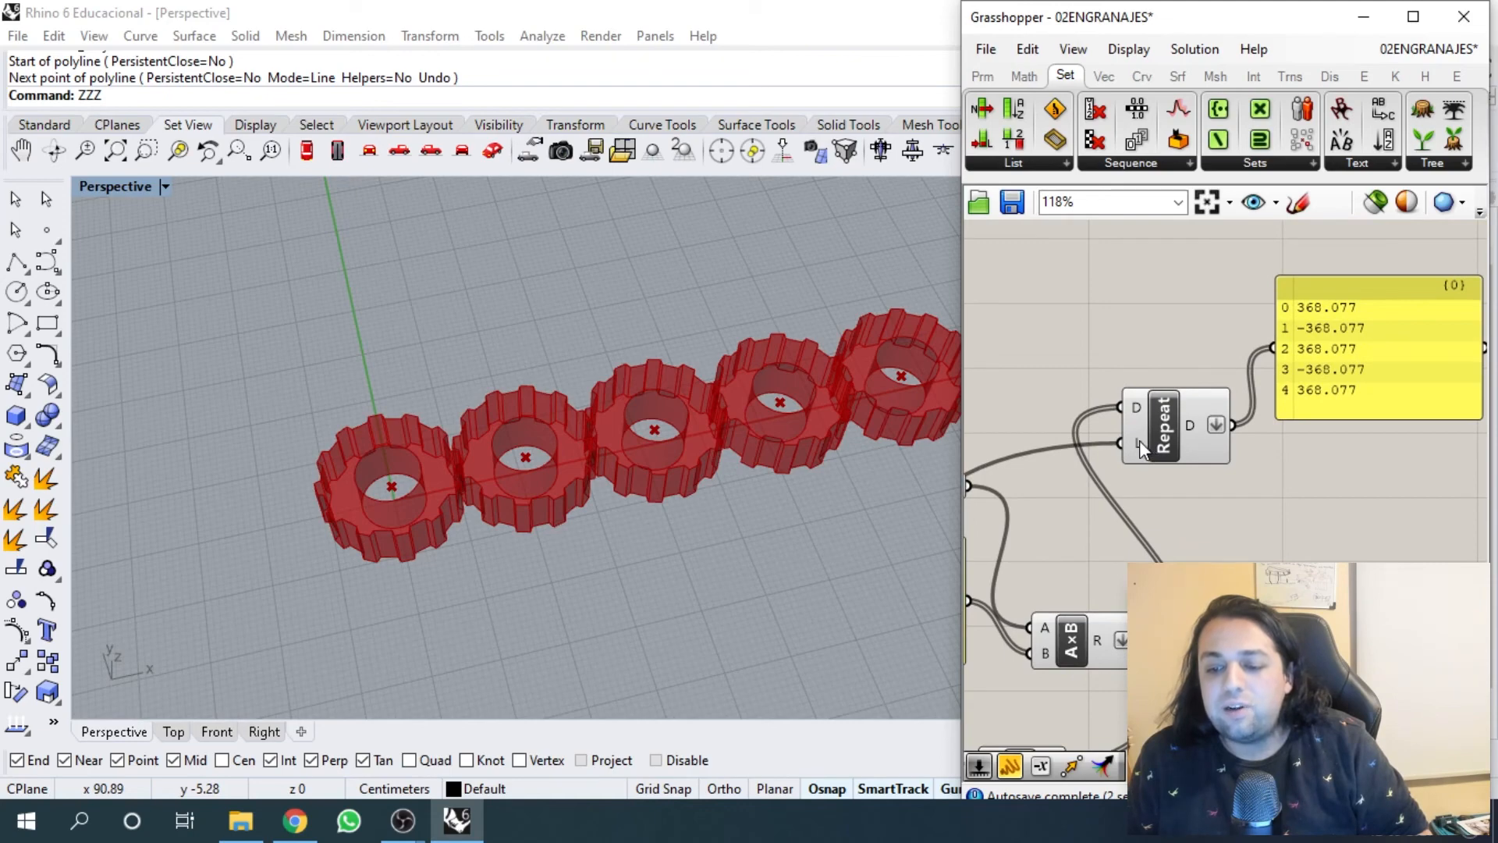
# - Test the longer row of gears by setting the NUMERO_REPETICIONES slider to 11
pyautogui.scroll(-4, 1139, 439)
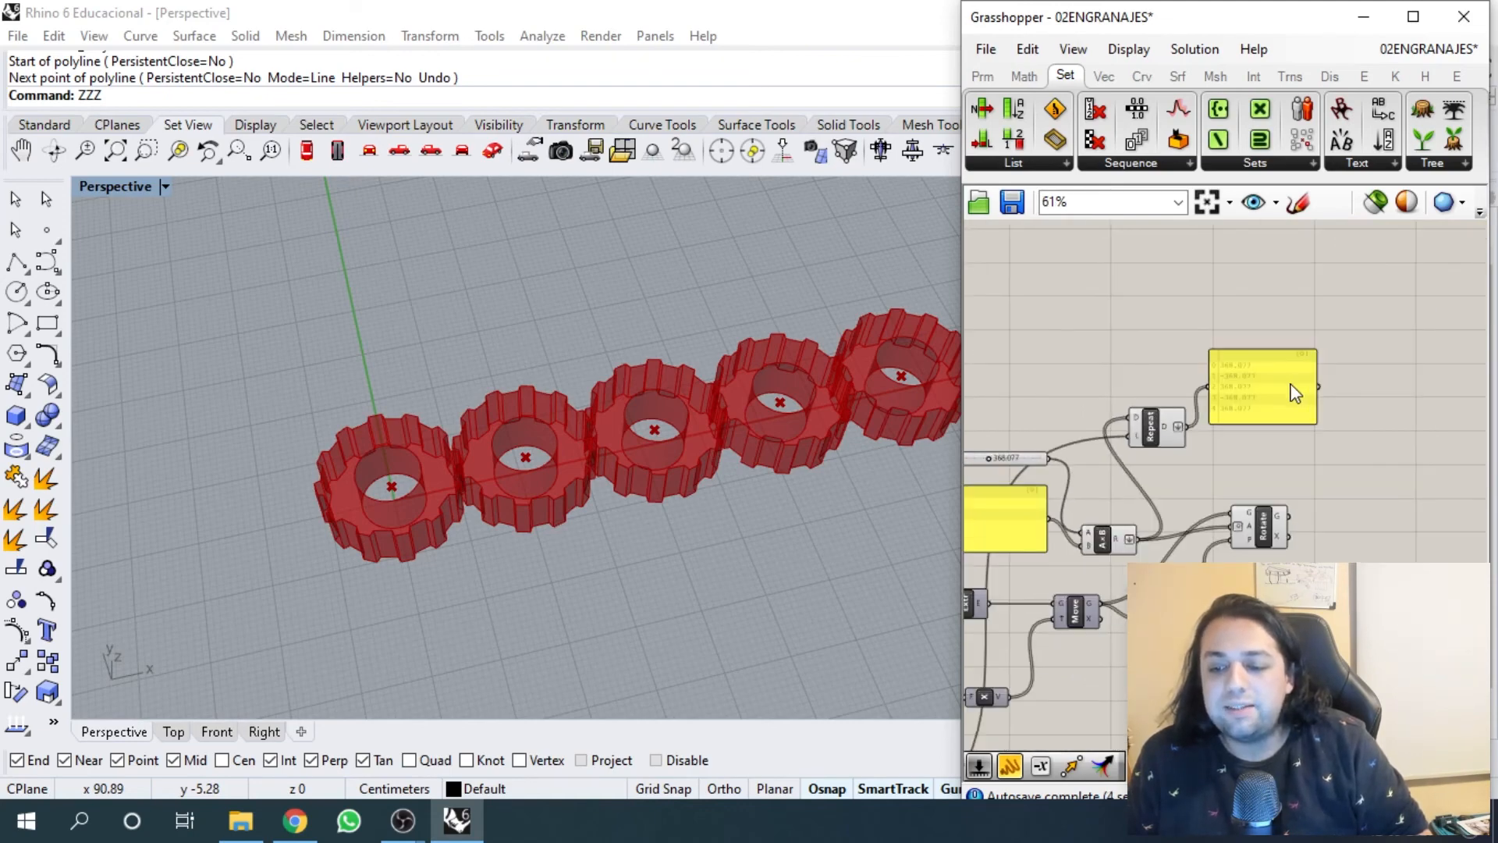
pyautogui.scroll(3, 1248, 359)
pyautogui.scroll(-5, 1252, 290)
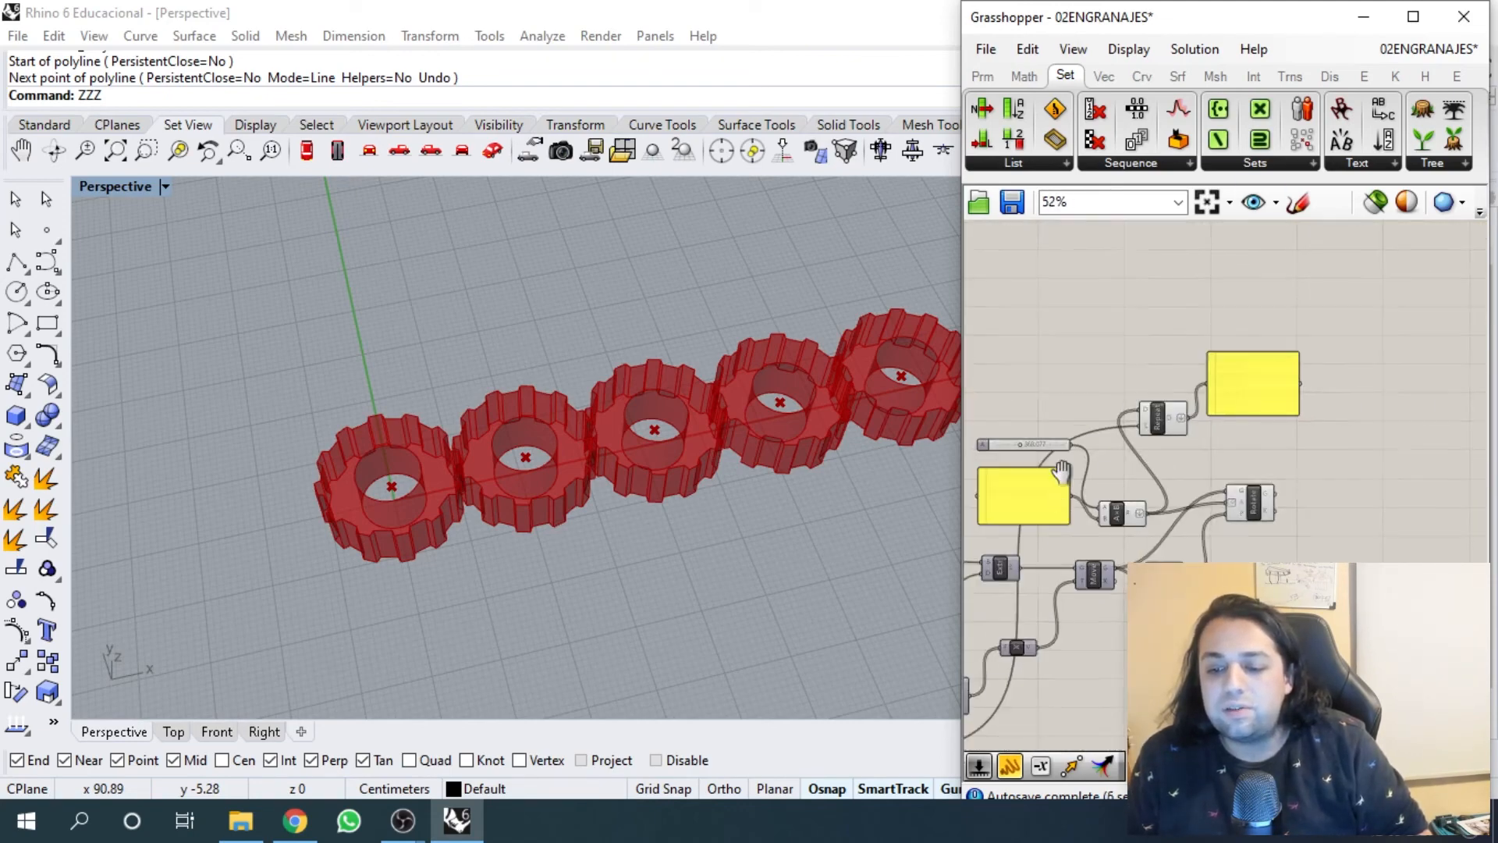
pyautogui.scroll(4, 1062, 555)
pyautogui.scroll(3, 1063, 556)
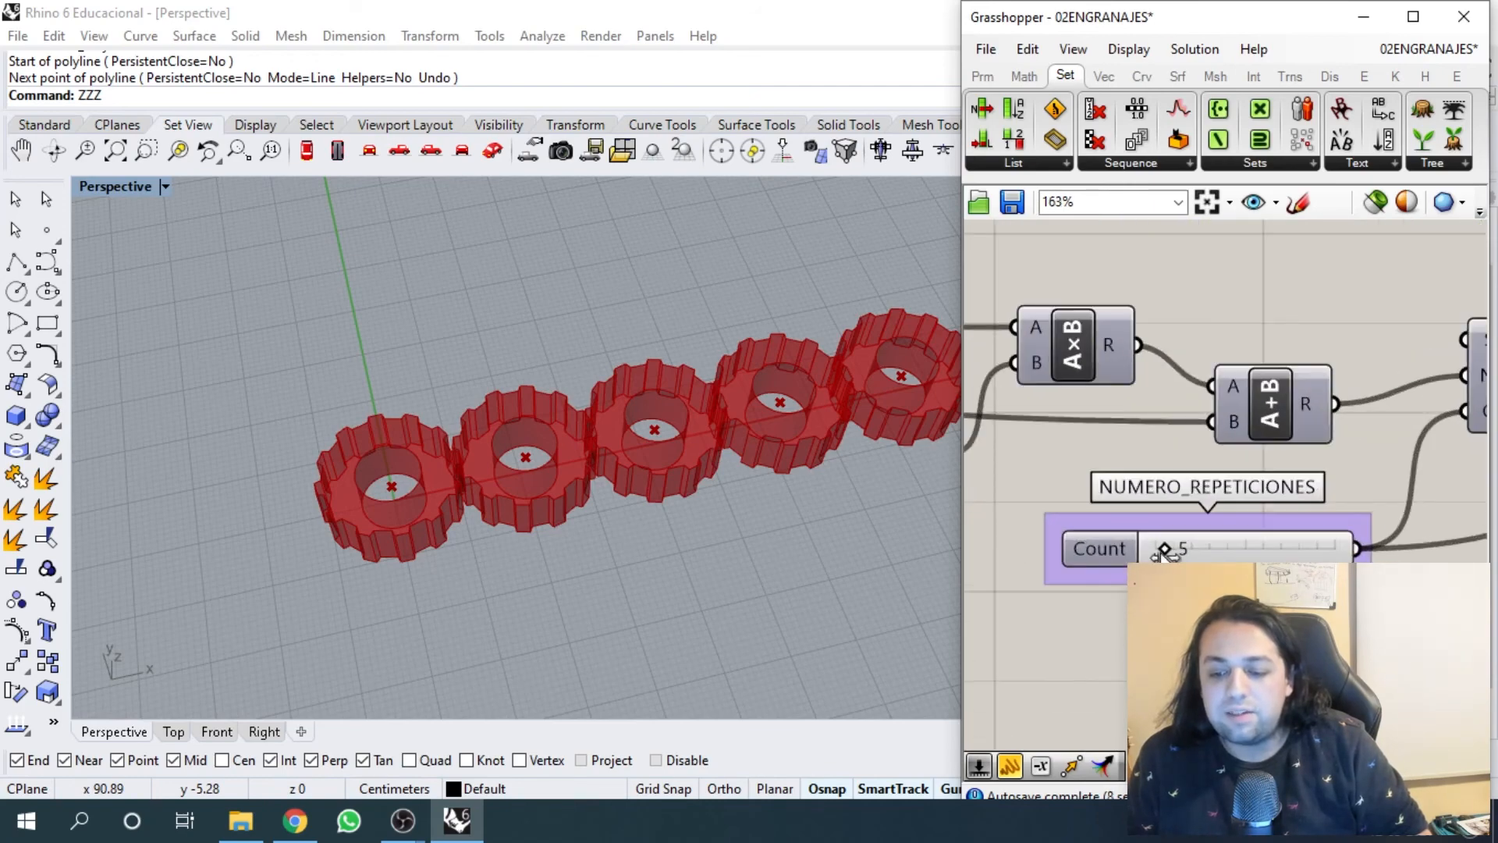
pyautogui.moveTo(1164, 553); pyautogui.dragTo(1170, 552)
pyautogui.scroll(-9, 683, 424)
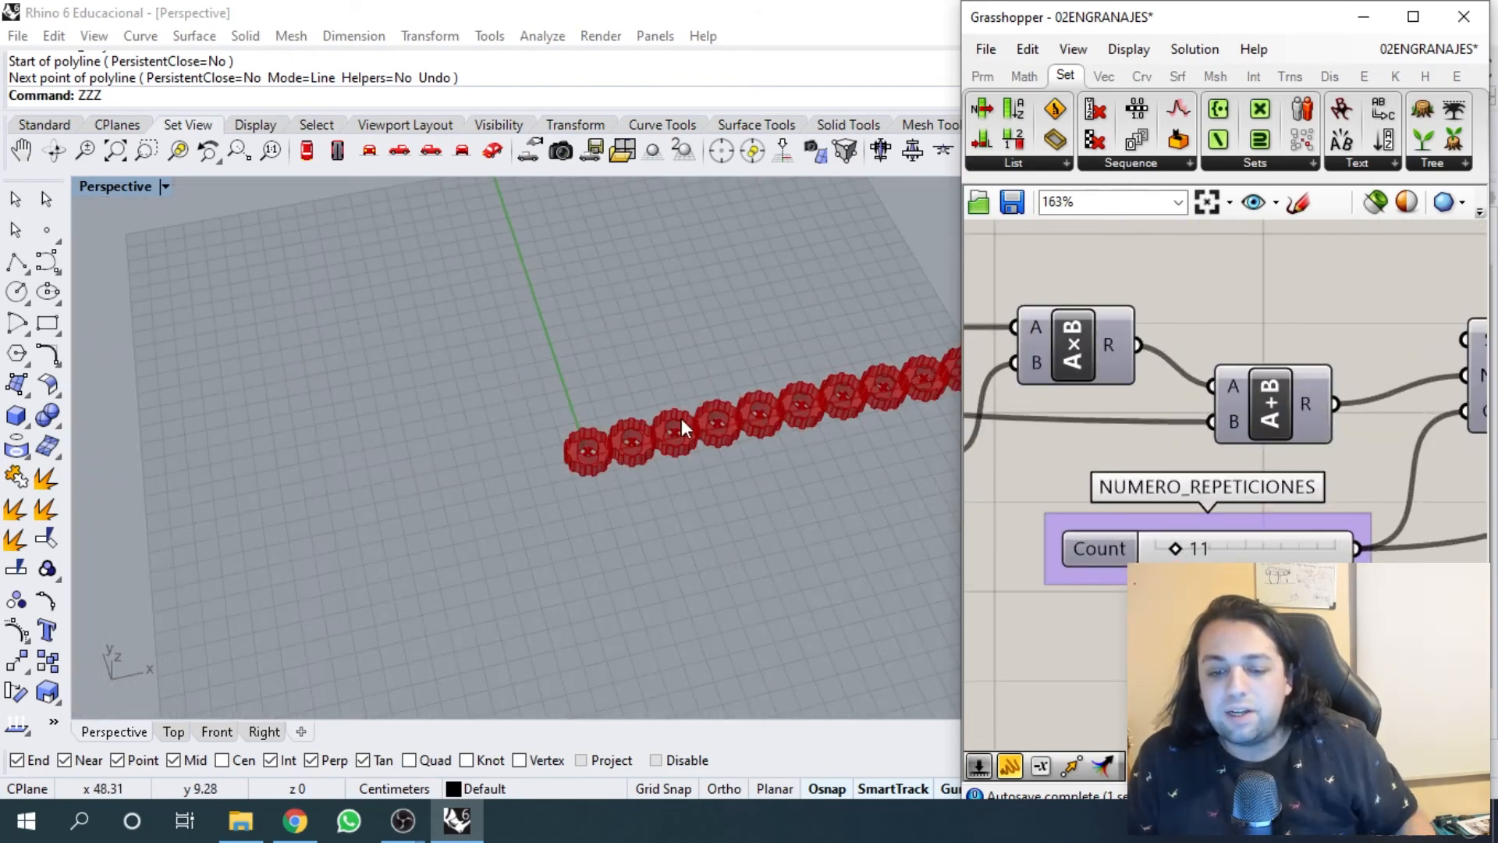
pyautogui.keyDown('shift'); pyautogui.moveTo(711, 379); pyautogui.dragTo(453, 412, button='right'); pyautogui.keyUp('shift')
pyautogui.scroll(4, 515, 433)
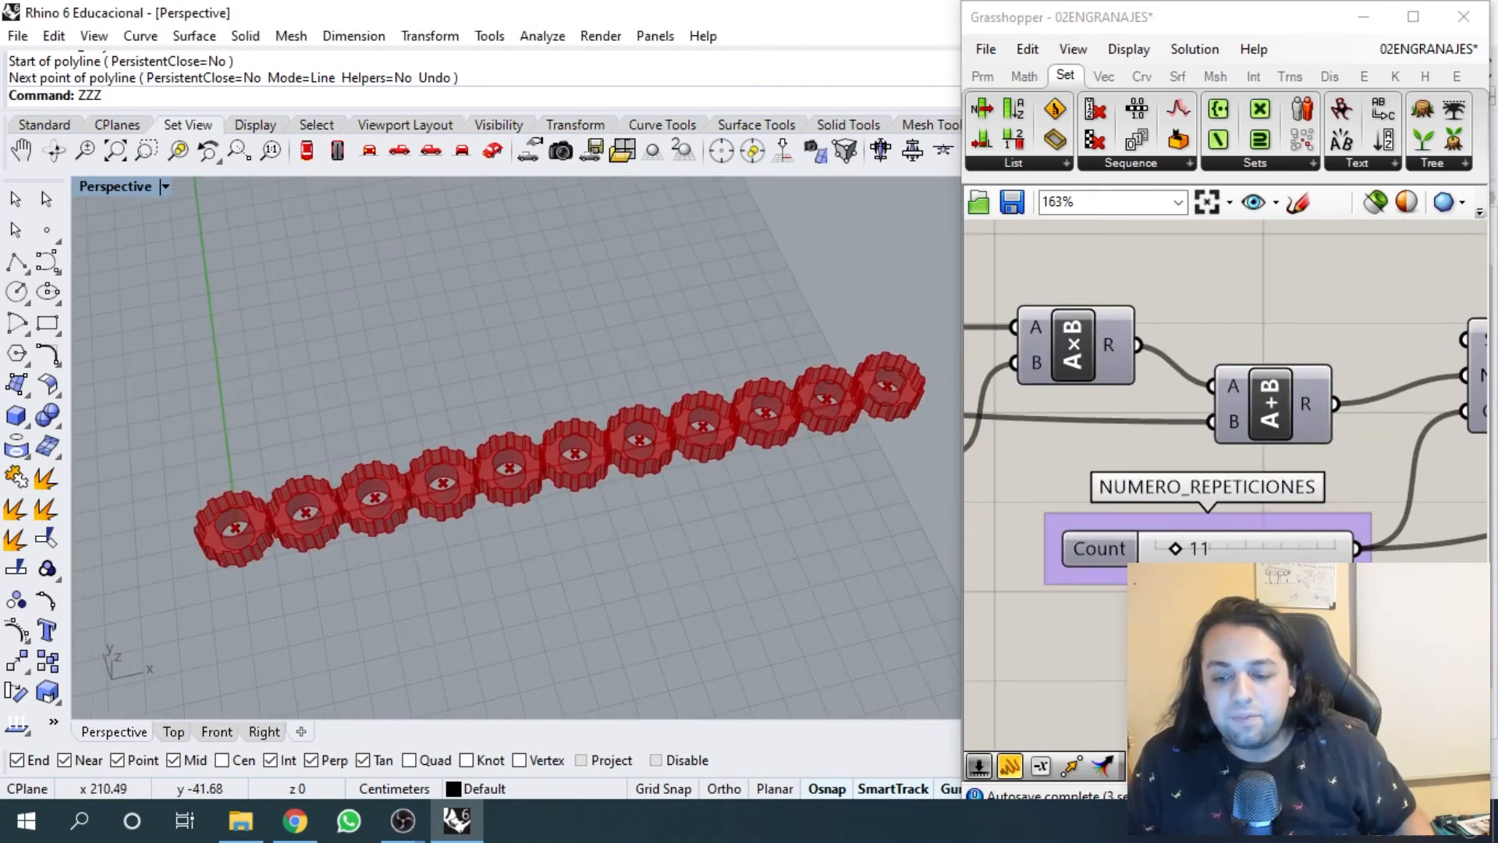
# - Set the NUMERO_REPETICIONES slider to 6 and check the repeated angle list in the result panel
pyautogui.scroll(5, 1170, 550)
pyautogui.moveTo(1164, 548); pyautogui.dragTo(1150, 550)
pyautogui.keyDown('shift'); pyautogui.moveTo(181, 444); pyautogui.dragTo(269, 402, button='right'); pyautogui.keyUp('shift')
pyautogui.scroll(4, 271, 410)
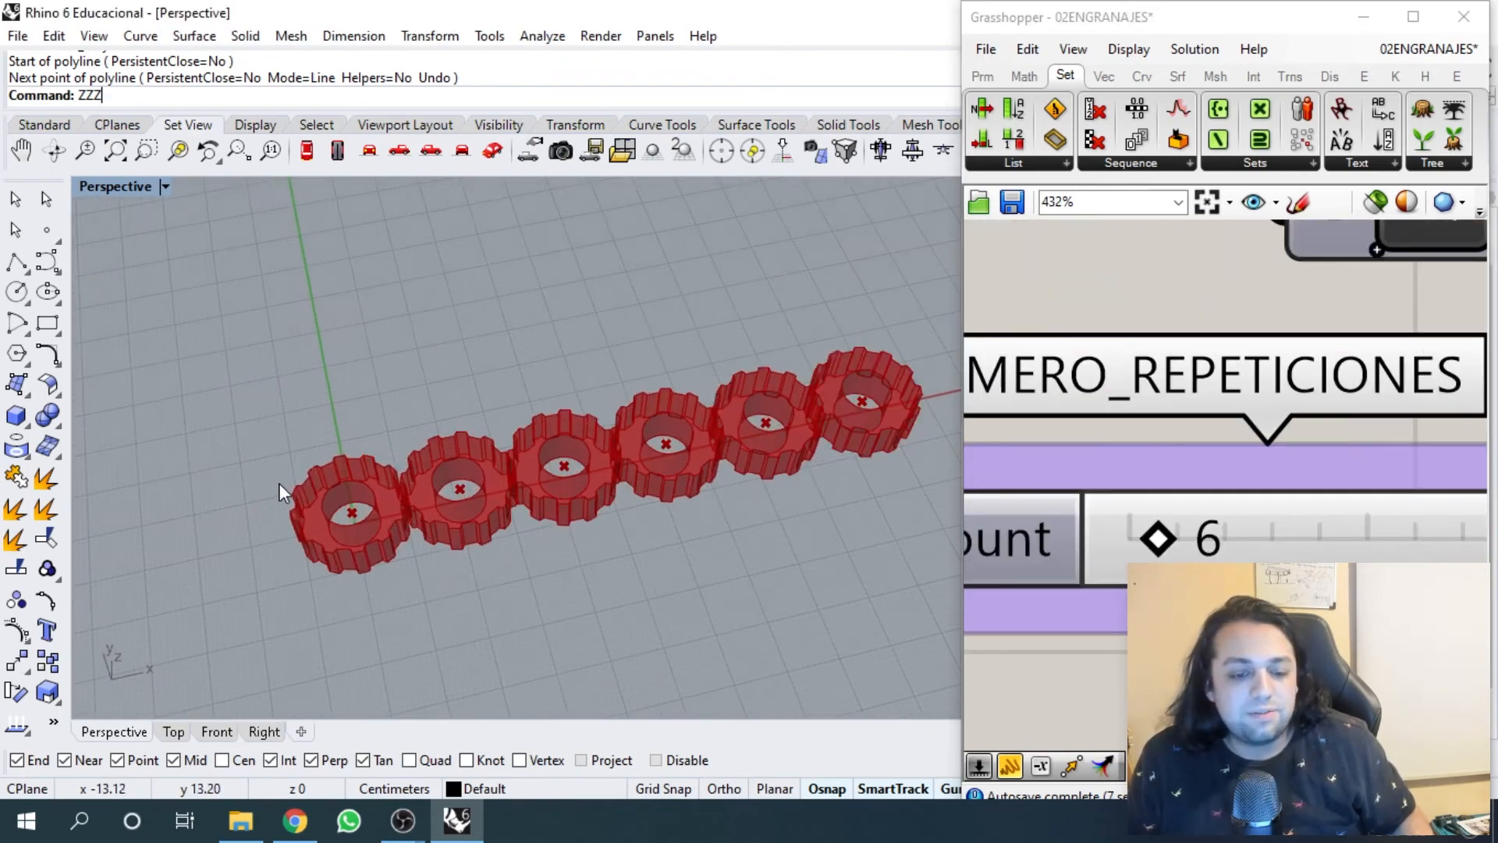
pyautogui.keyDown('shift'); pyautogui.moveTo(398, 478); pyautogui.dragTo(369, 479, button='right'); pyautogui.keyUp('shift')
pyautogui.scroll(-5, 1180, 382)
pyautogui.moveTo(1253, 345); pyautogui.dragTo(856, 639, button='right')
pyautogui.moveTo(1382, 637); pyautogui.dragTo(1128, 565, button='right')
pyautogui.scroll(-3, 1120, 563)
pyautogui.scroll(3, 1260, 287)
pyautogui.moveTo(1259, 287); pyautogui.dragTo(1211, 365, button='right')
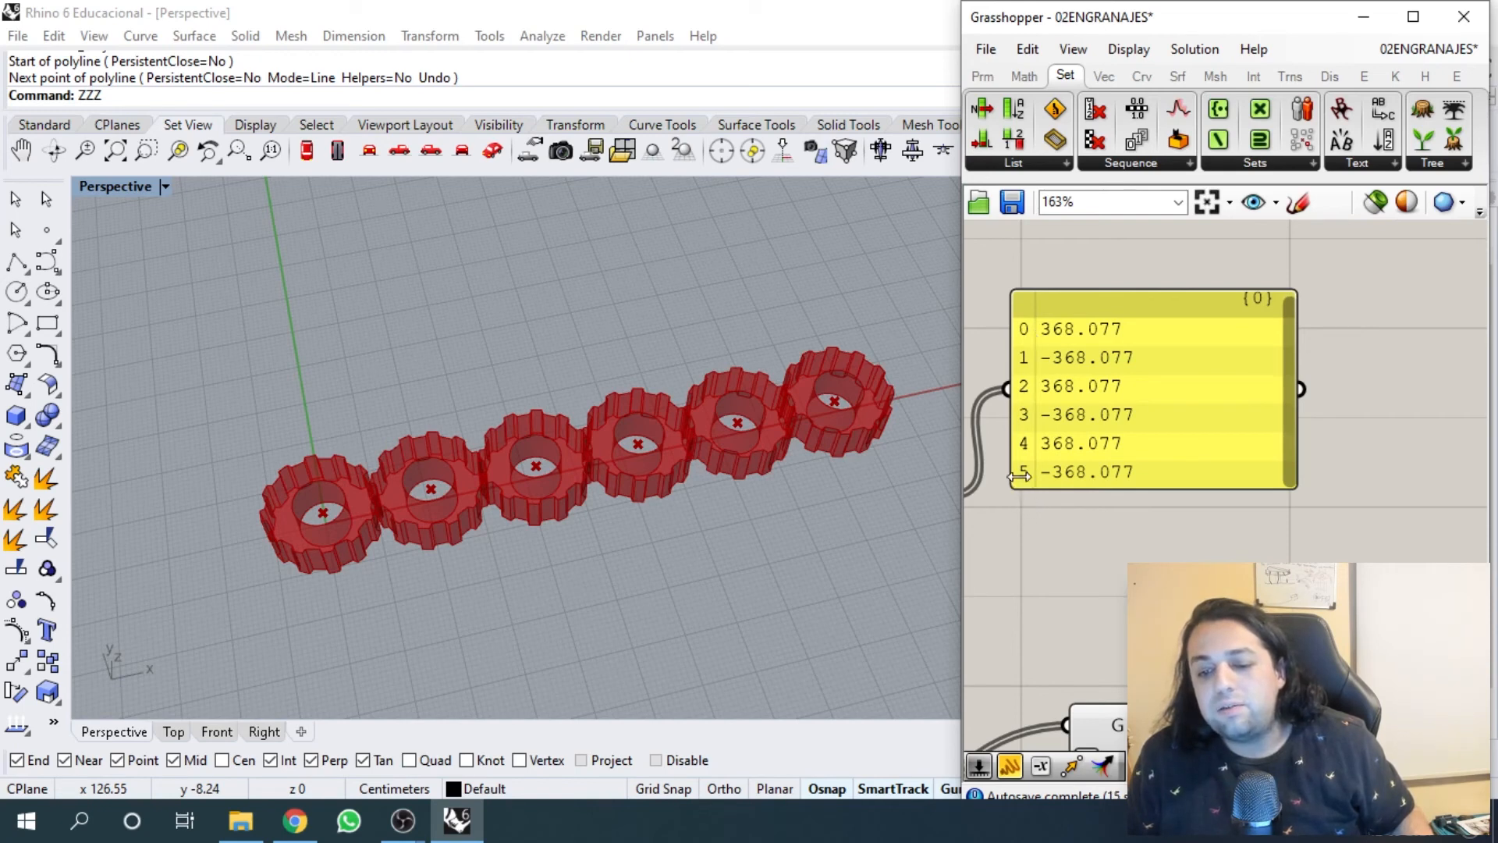
# - Connect Repeat Data's D output to the Rotate component's angle input, replacing the Multiplication's wire
pyautogui.scroll(-2, 1121, 461)
pyautogui.moveTo(1089, 581); pyautogui.dragTo(1252, 410, button='right')
pyautogui.moveTo(1158, 312); pyautogui.dragTo(1226, 504)
pyautogui.moveTo(1269, 312); pyautogui.dragTo(1345, 315, button='right')
pyautogui.click(1294, 299)
pyautogui.press('Delete')
pyautogui.hotkey('ctrl', 'z')
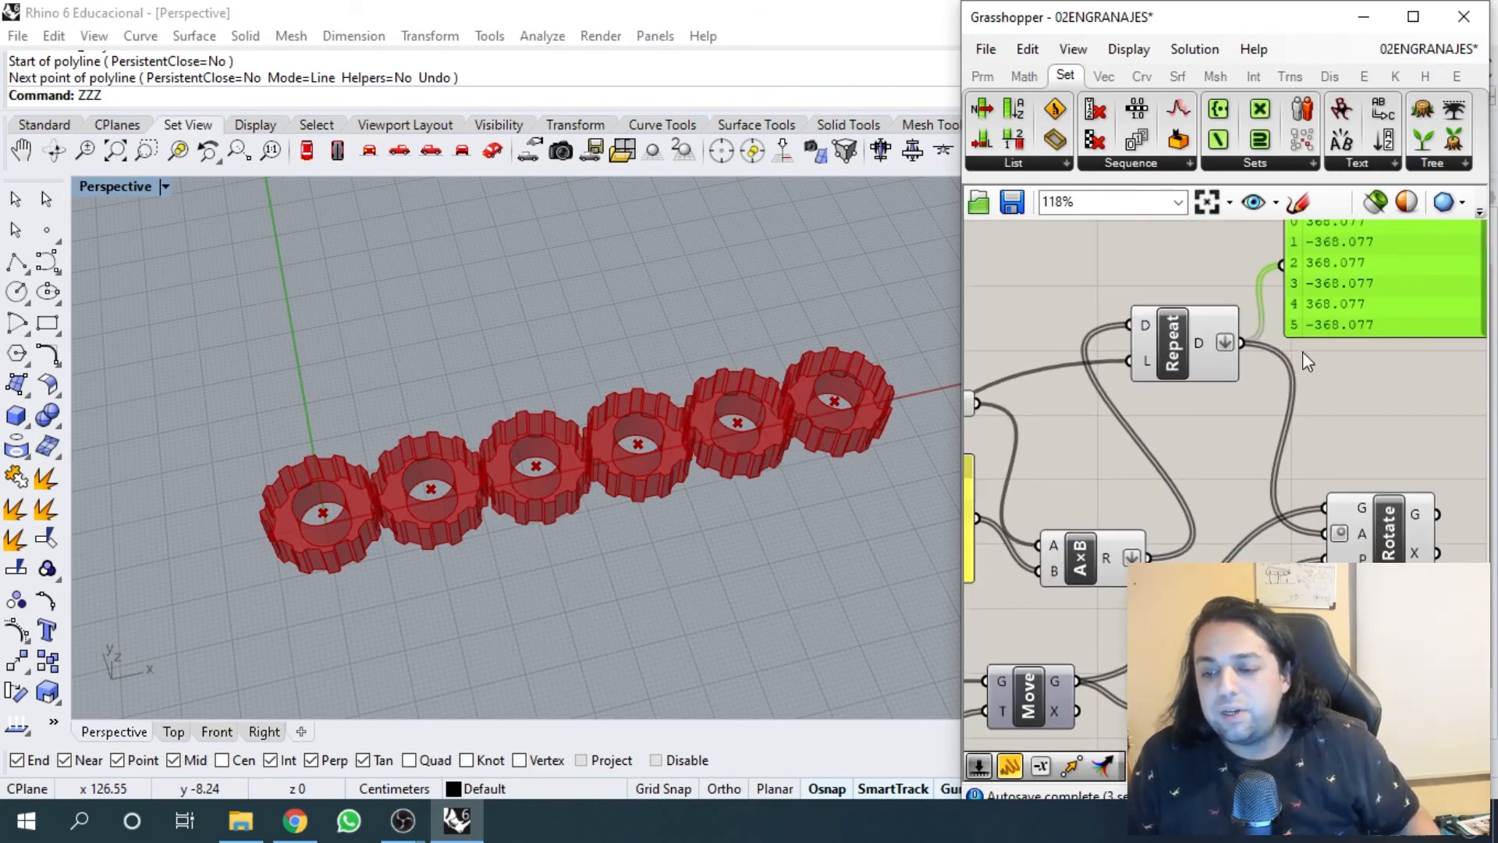
# - Test the alternating rotation of the gears by raising the rotation angle slider to 890.538
pyautogui.click(1355, 395)
pyautogui.moveTo(1062, 441); pyautogui.dragTo(1150, 383, button='right')
pyautogui.scroll(-2, 1150, 382)
pyautogui.scroll(2, 622, 490)
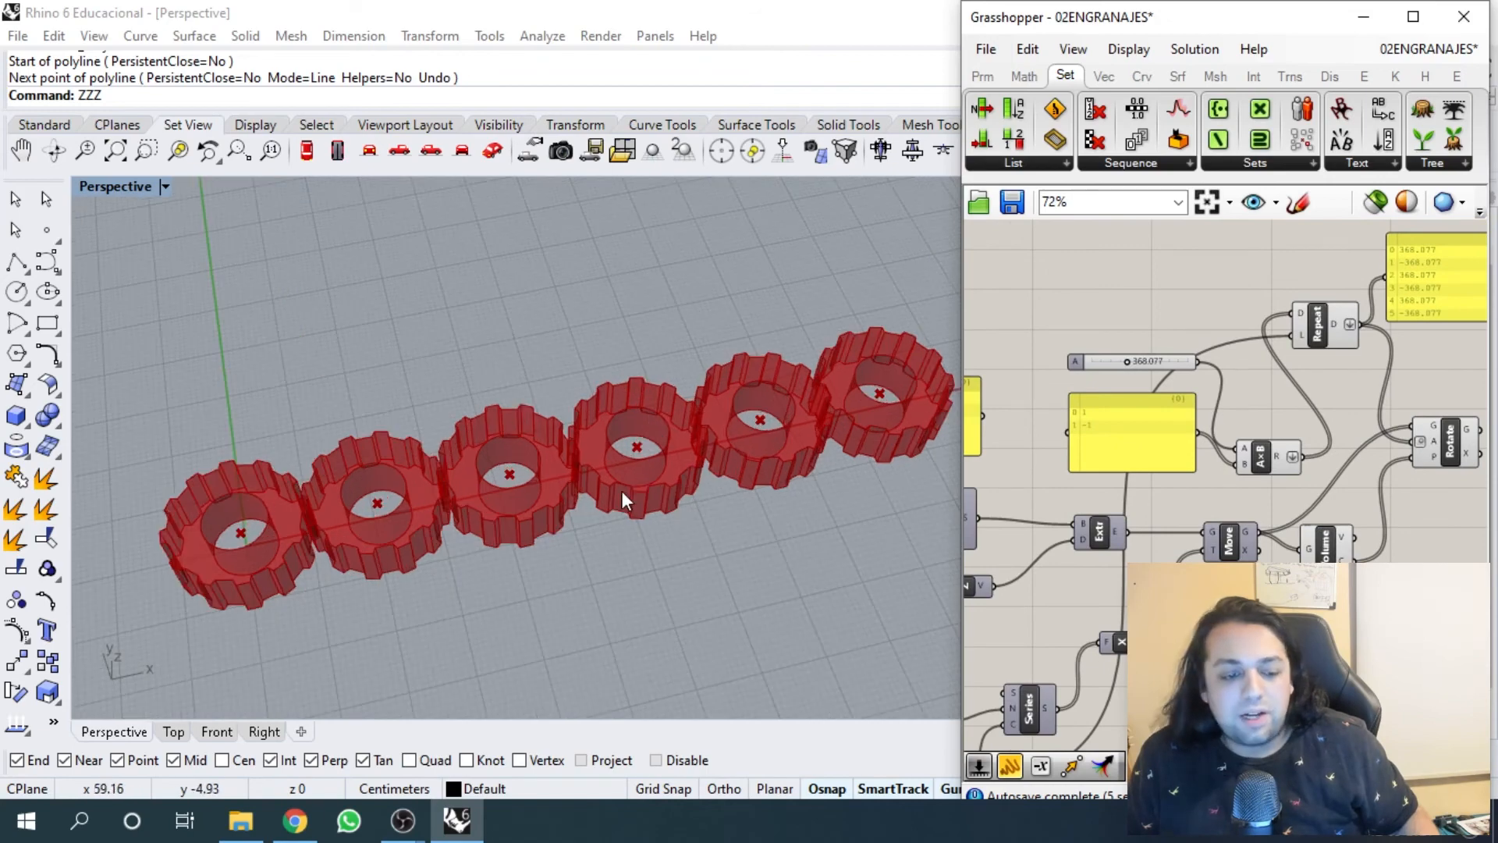
pyautogui.scroll(6, 1116, 365)
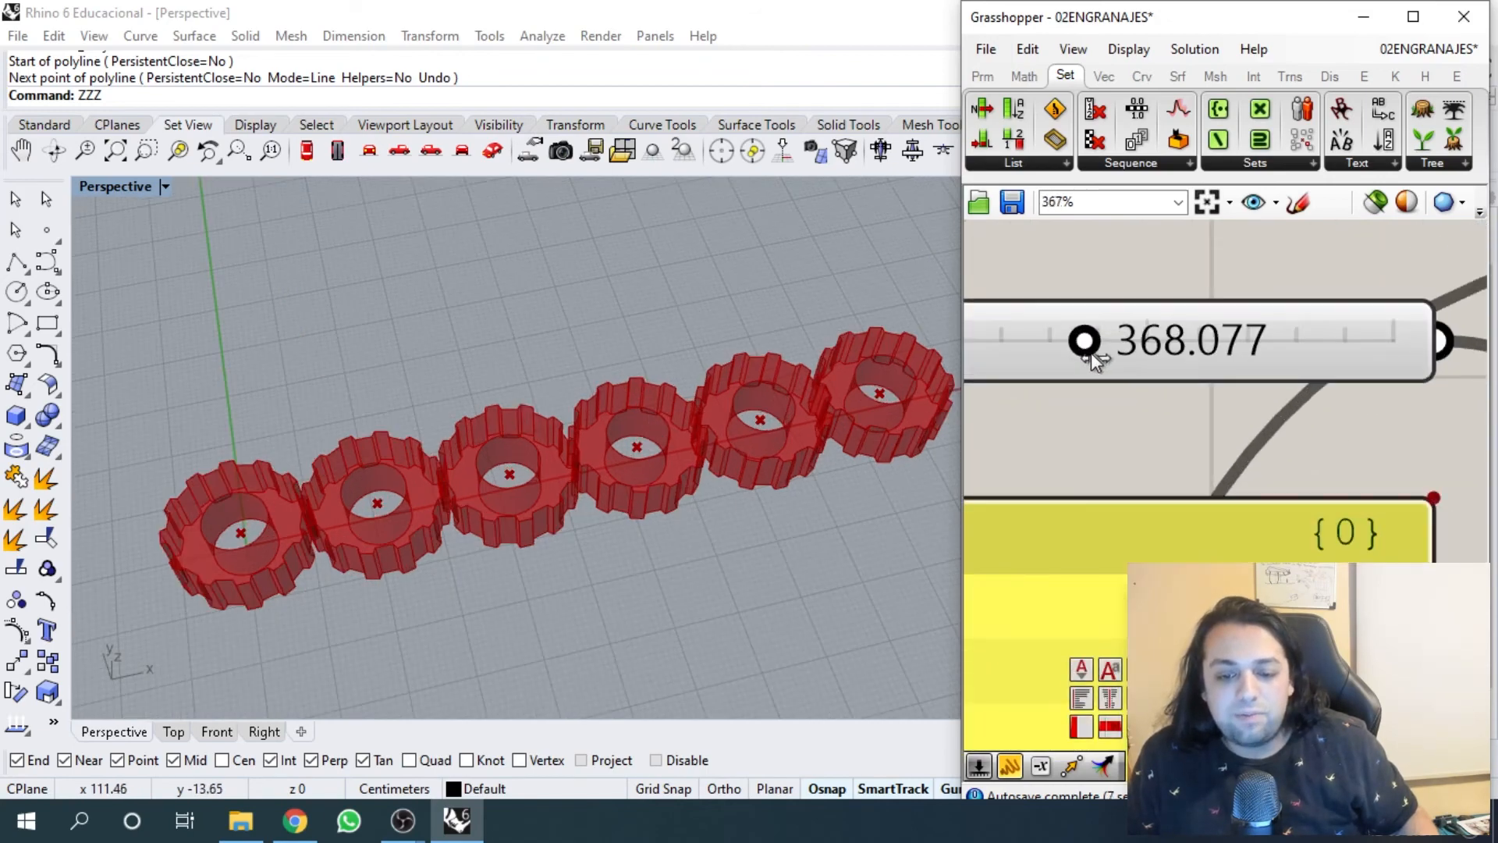
pyautogui.moveTo(1089, 361); pyautogui.dragTo(1245, 393)
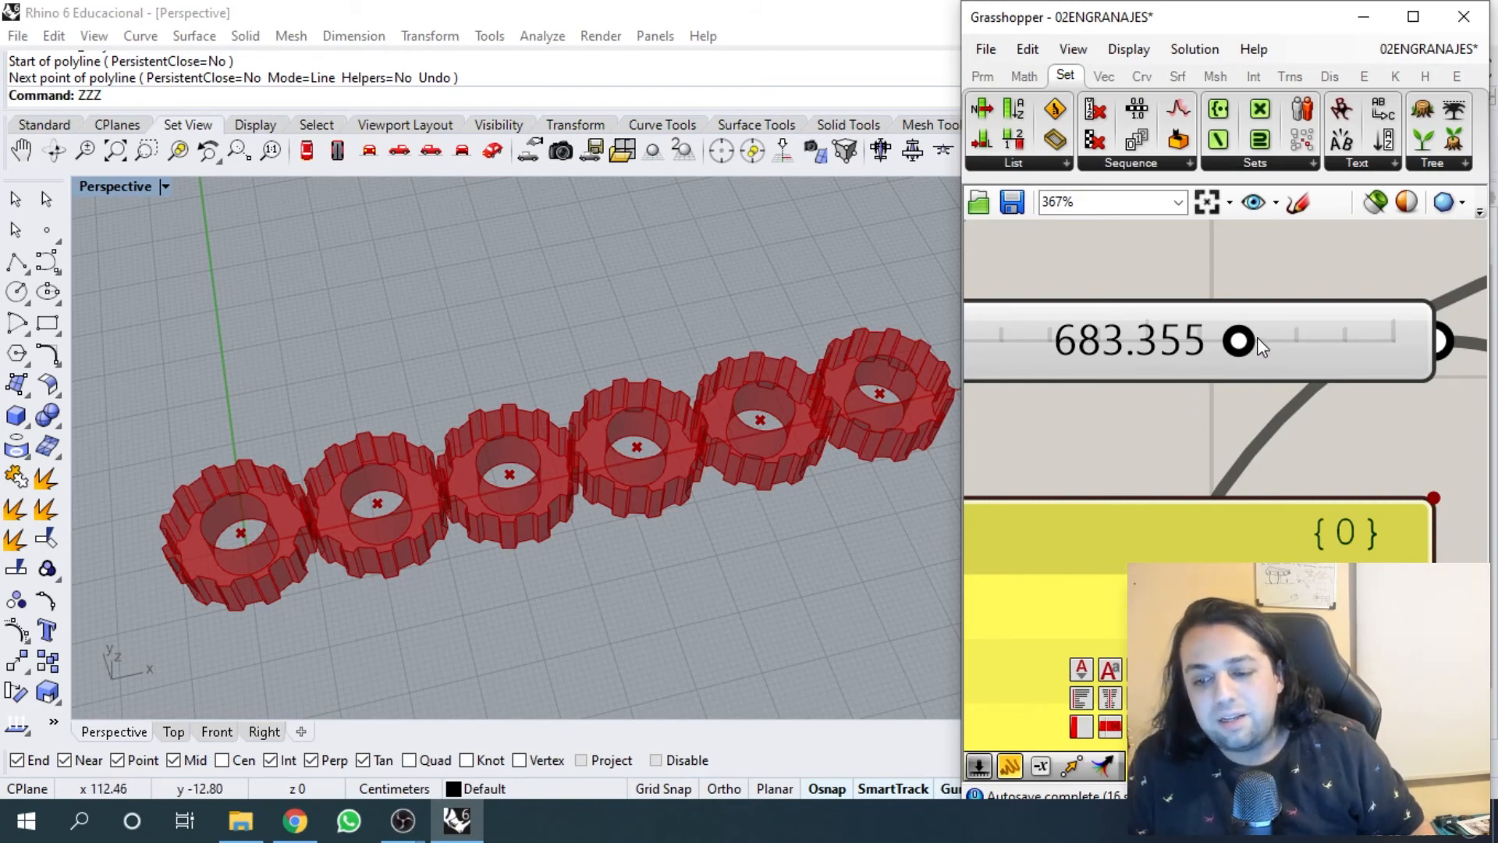
pyautogui.moveTo(1257, 341); pyautogui.dragTo(1355, 367)
pyautogui.scroll(-2, 1277, 386)
pyautogui.scroll(-3, 831, 409)
pyautogui.scroll(2, 877, 368)
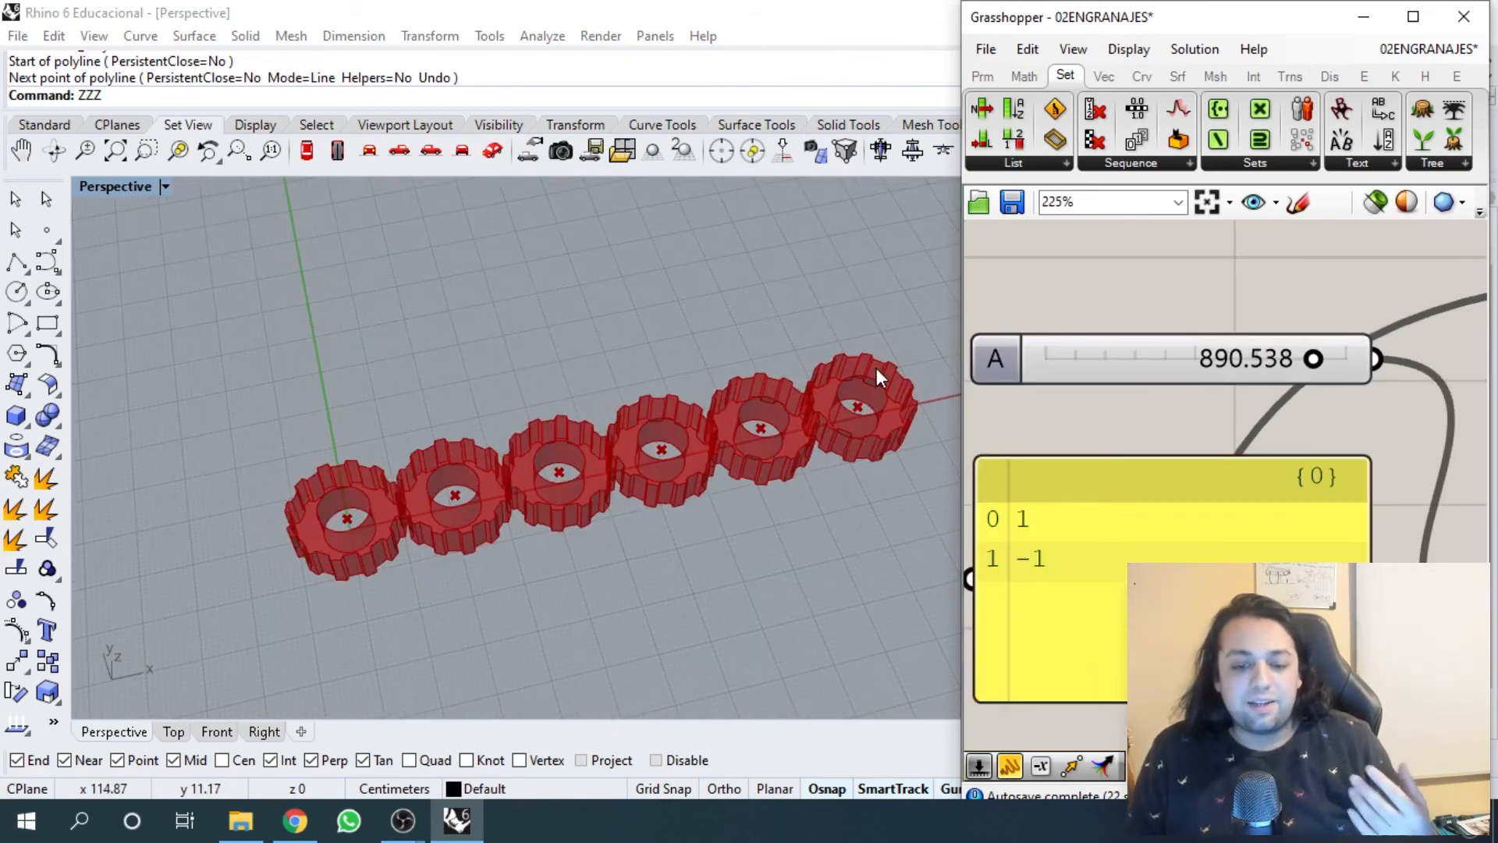
# - Group the rotation angle slider and name the group GRADO_ROTACION
pyautogui.scroll(-4, 1264, 367)
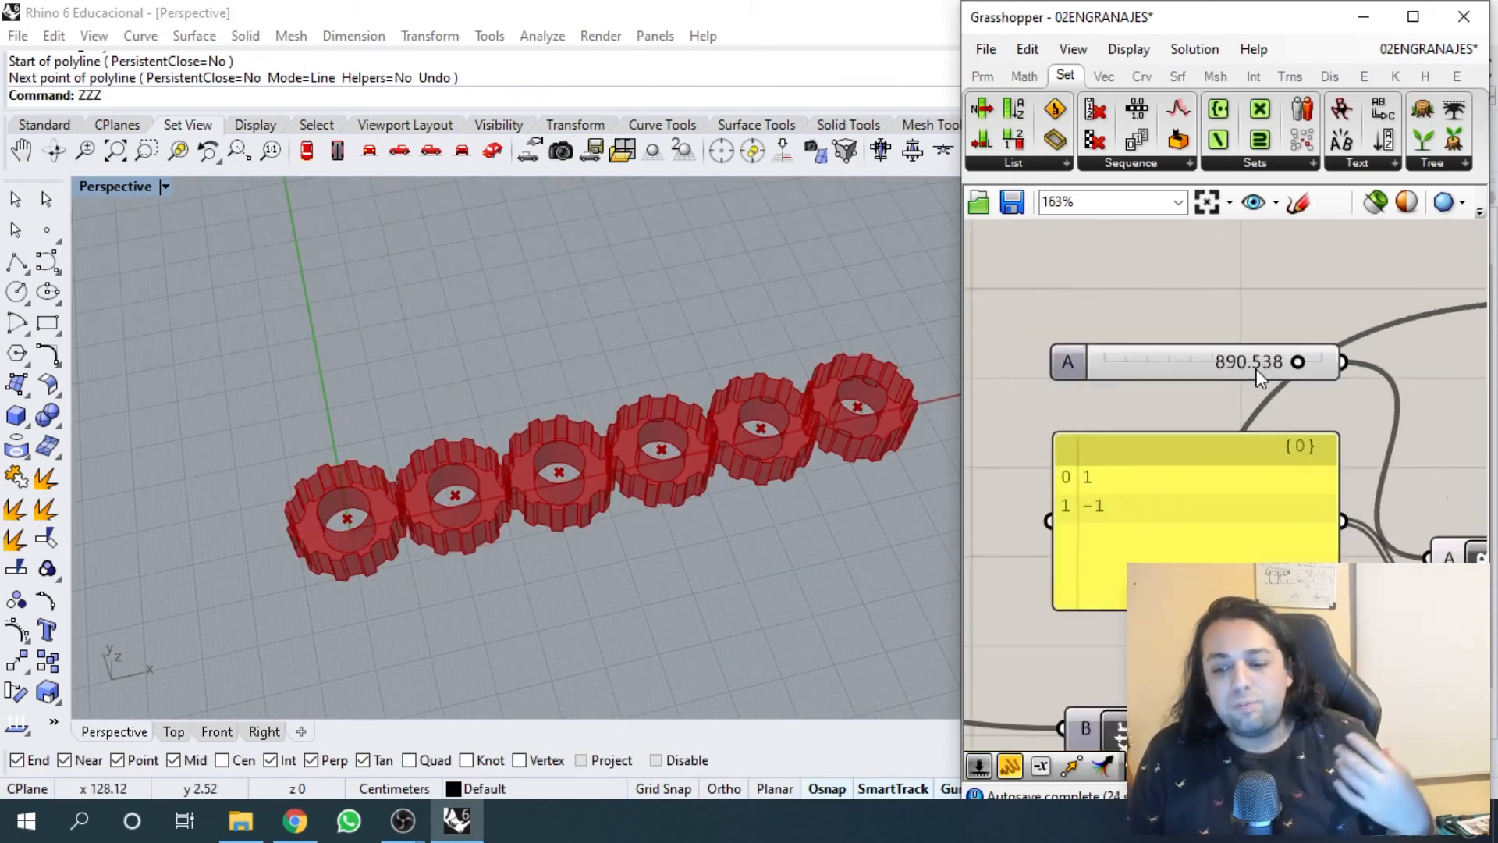
pyautogui.scroll(2, 1303, 391)
pyautogui.scroll(3, 1161, 398)
pyautogui.click(1161, 397)
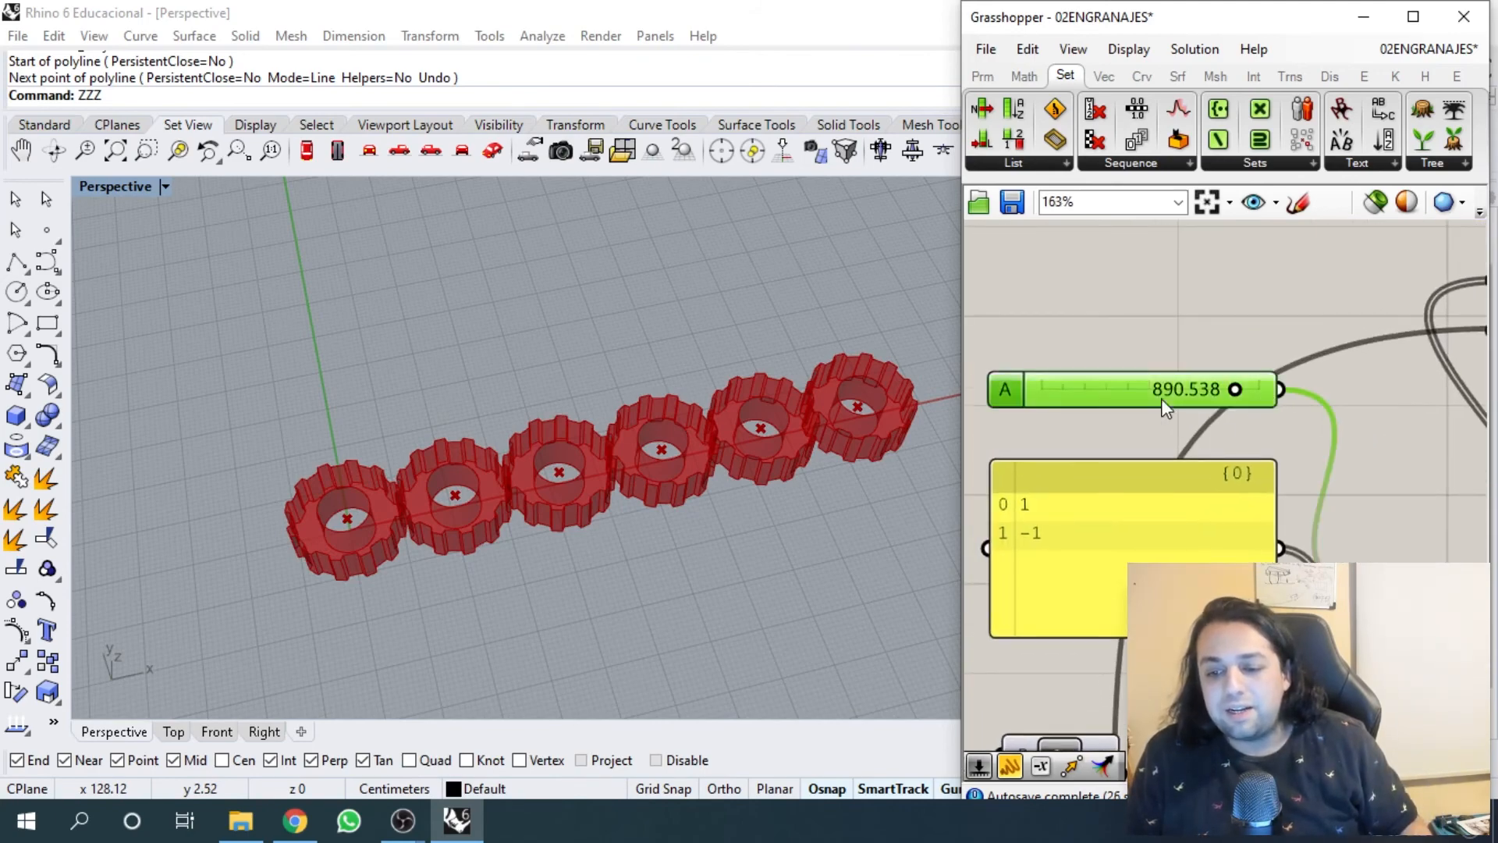
pyautogui.scroll(1, 1152, 384)
pyautogui.moveTo(1152, 384); pyautogui.dragTo(1163, 393, button='right')
pyautogui.click(1158, 370)
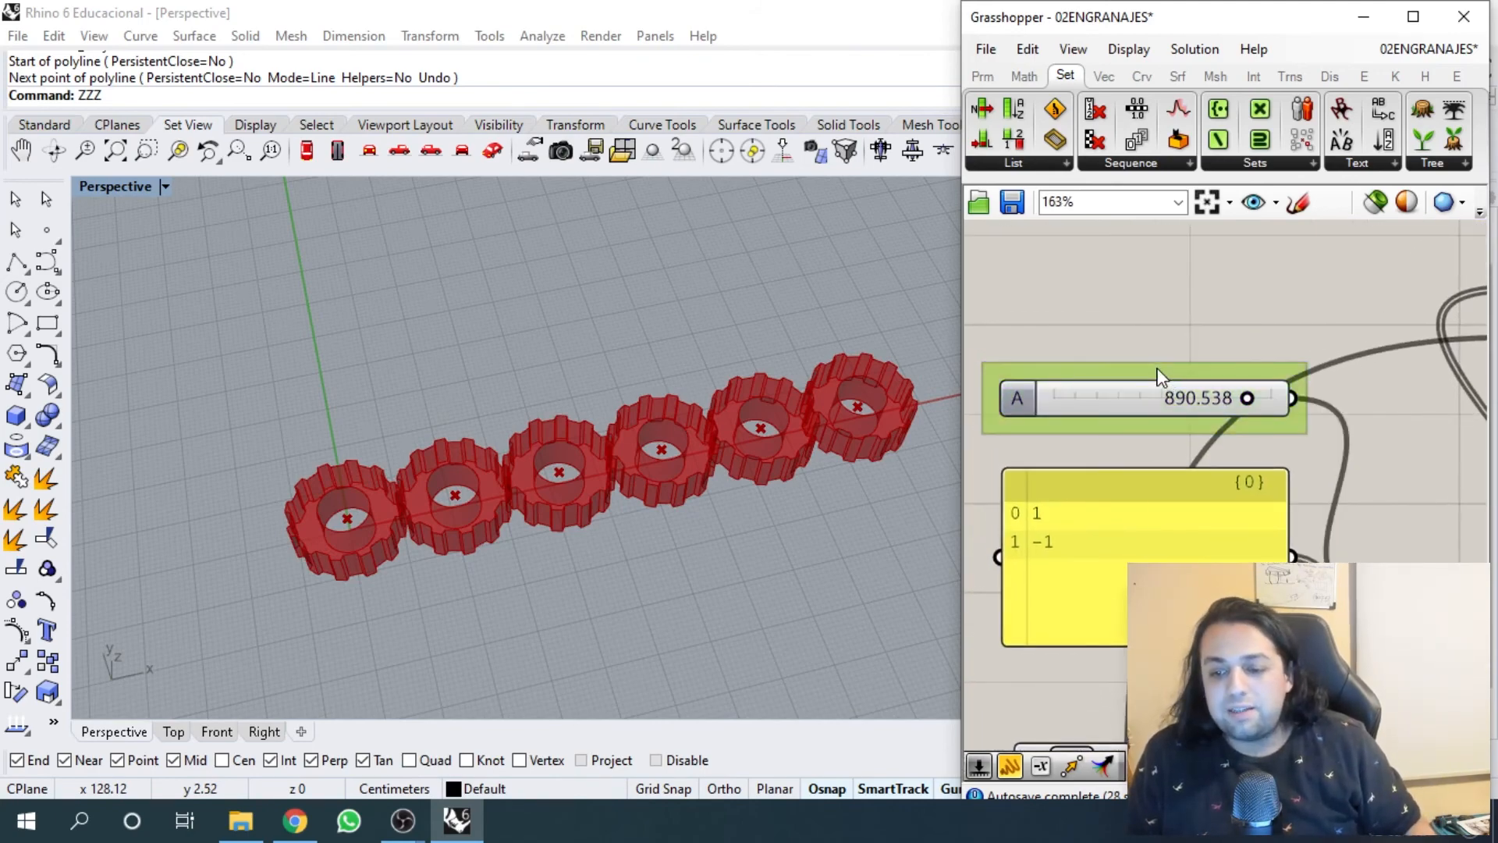
pyautogui.rightClick(1157, 368)
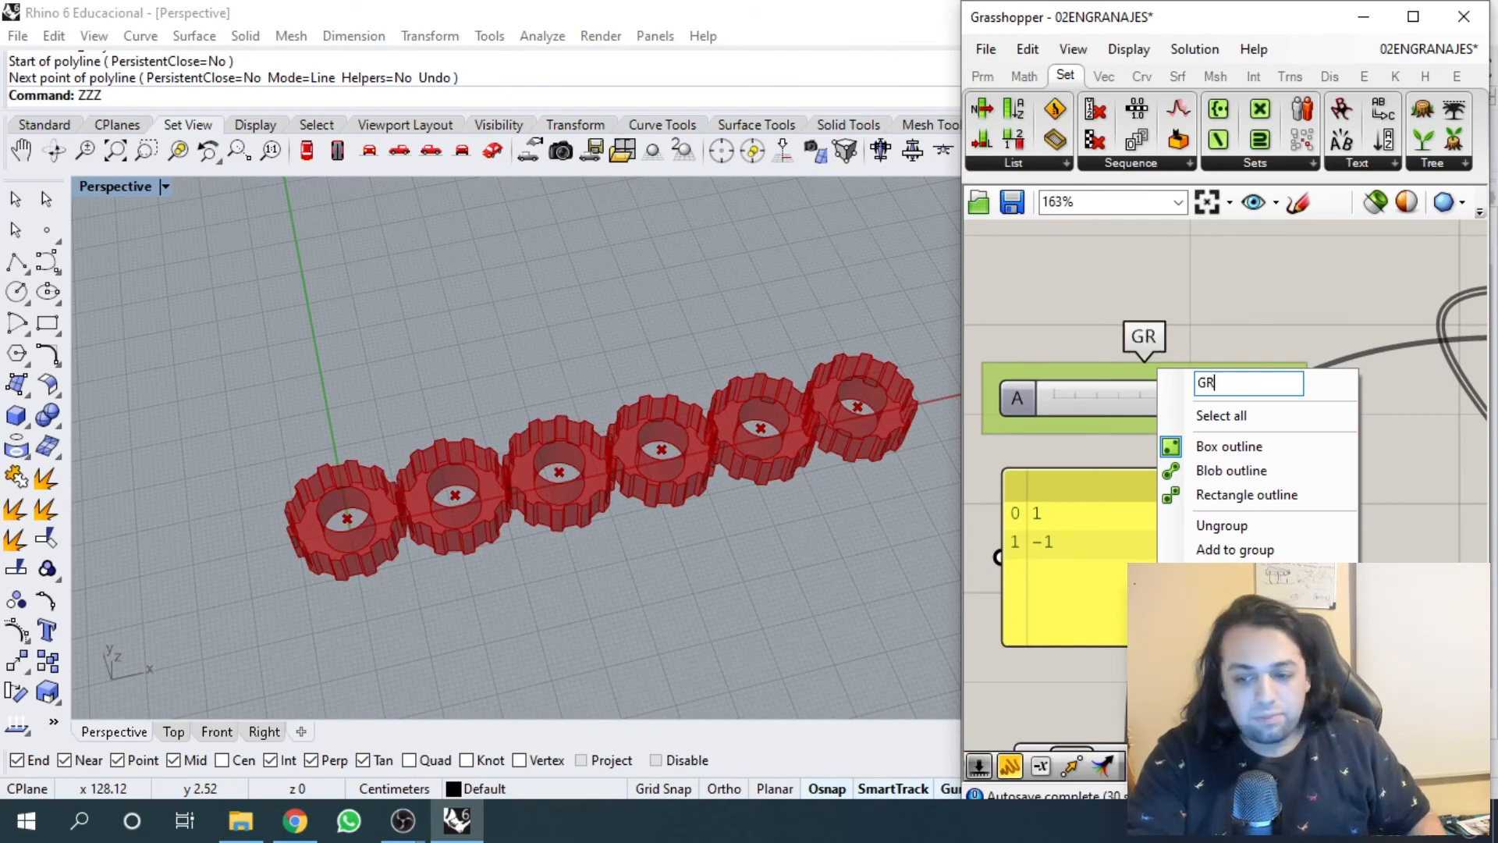
pyautogui.write('GRADO_ROTACION')
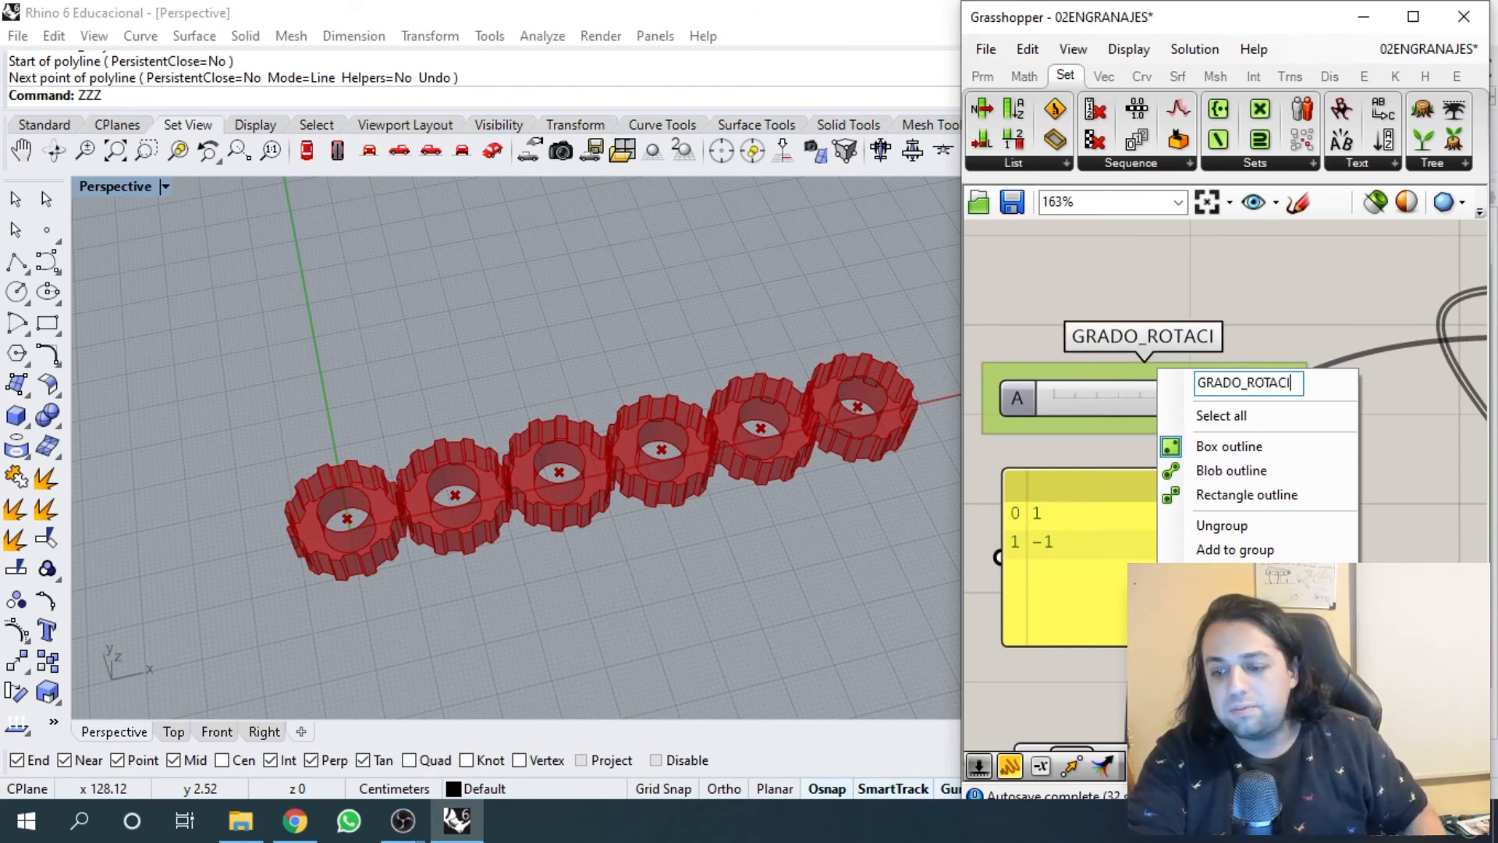
pyautogui.click(1288, 312)
# - Look over the definition's remaining sliders and its components through to Rotate
pyautogui.scroll(-6, 1289, 312)
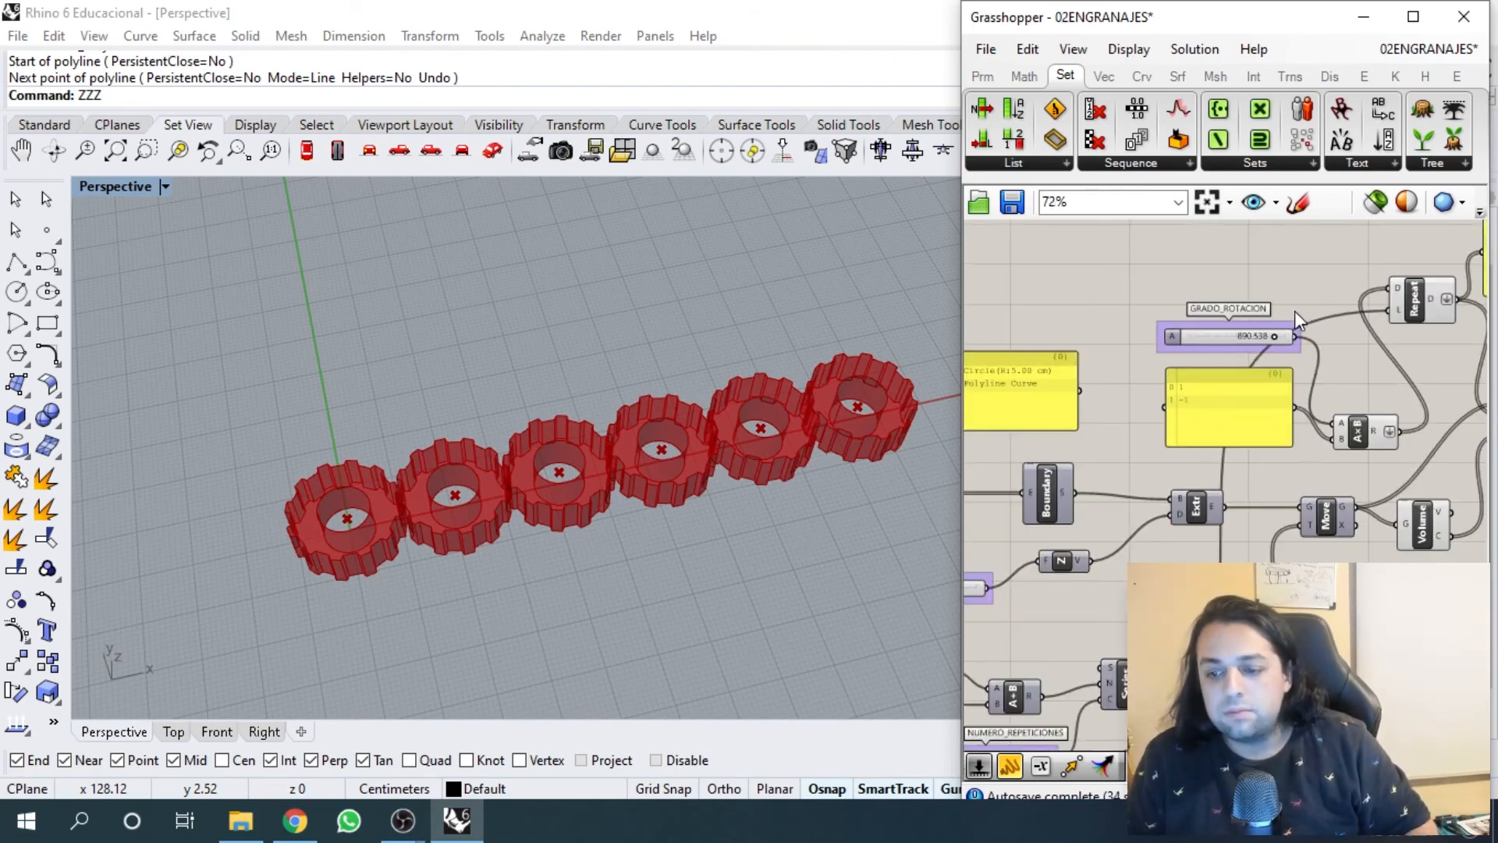
pyautogui.moveTo(1206, 450); pyautogui.dragTo(1281, 390, button='right')
pyautogui.moveTo(1116, 466); pyautogui.dragTo(1191, 444, button='right')
pyautogui.scroll(2, 1074, 471)
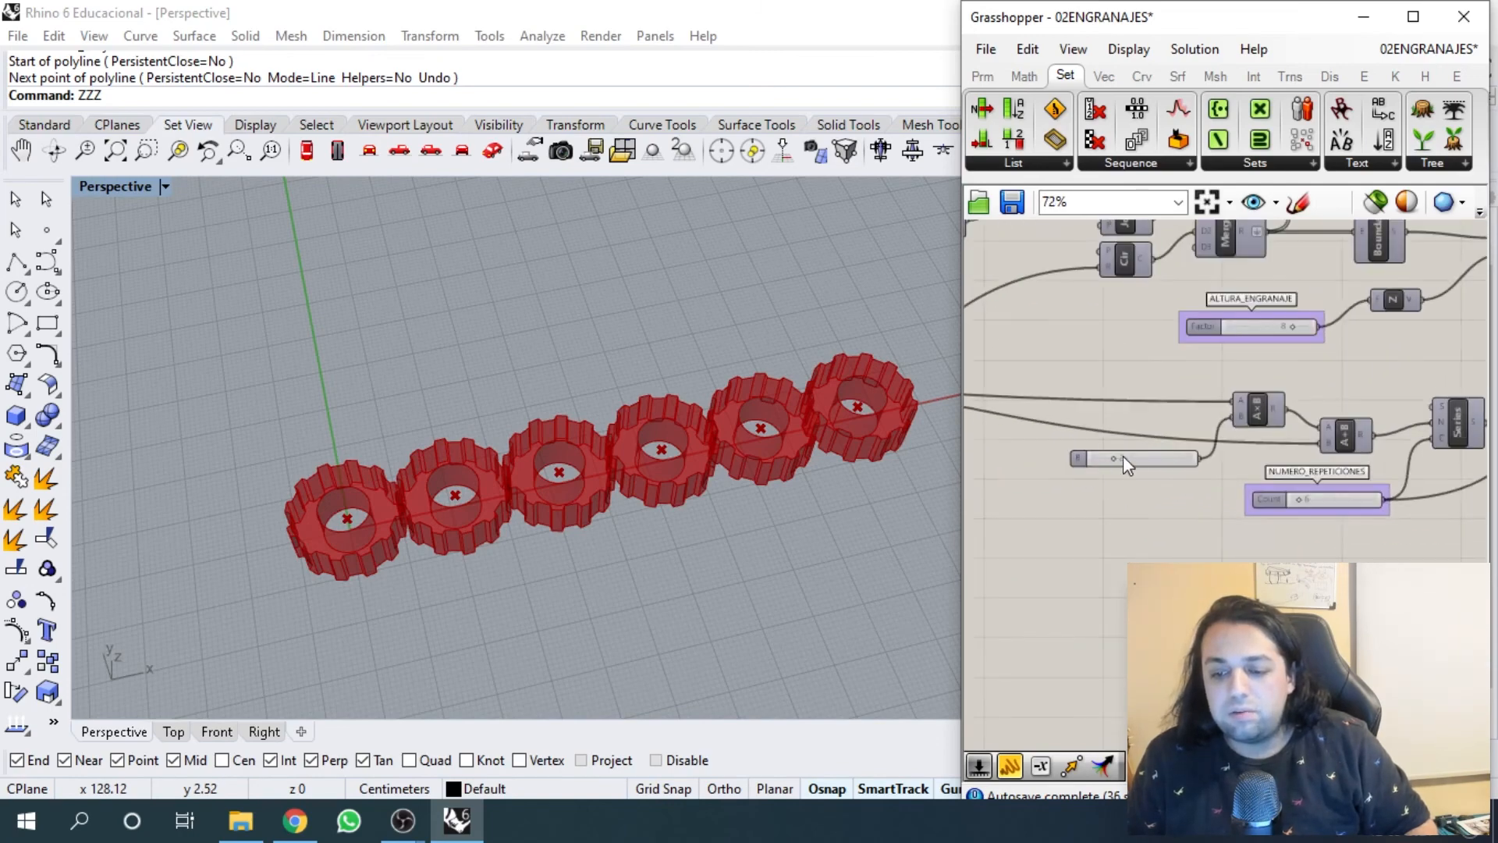
pyautogui.moveTo(1365, 388); pyautogui.dragTo(1271, 414, button='right')
pyautogui.scroll(-2, 1269, 415)
pyautogui.moveTo(1367, 321); pyautogui.dragTo(1118, 453, button='right')
pyautogui.scroll(3, 1139, 361)
pyautogui.moveTo(1224, 351); pyautogui.dragTo(900, 358, button='right')
pyautogui.scroll(-2, 1362, 373)
pyautogui.moveTo(1350, 367); pyautogui.dragTo(1175, 406, button='right')
pyautogui.scroll(-4, 1175, 429)
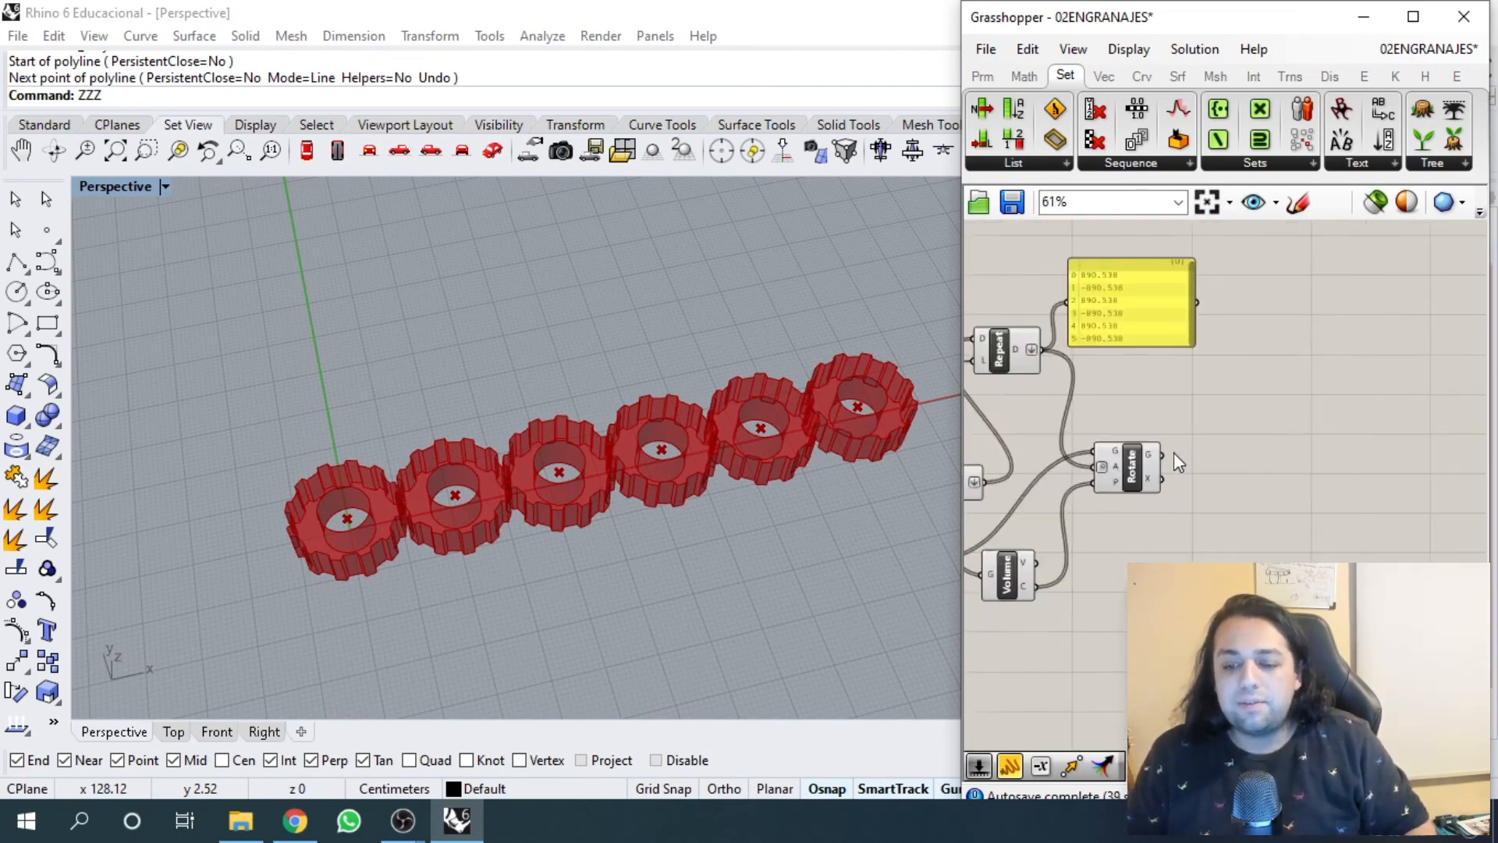
# - Turn off the preview of the gear row's components, from the boundary surface through Rotate
pyautogui.moveTo(1178, 479); pyautogui.dragTo(1314, 438, button='right')
pyautogui.moveTo(1346, 511); pyautogui.dragTo(1150, 364)
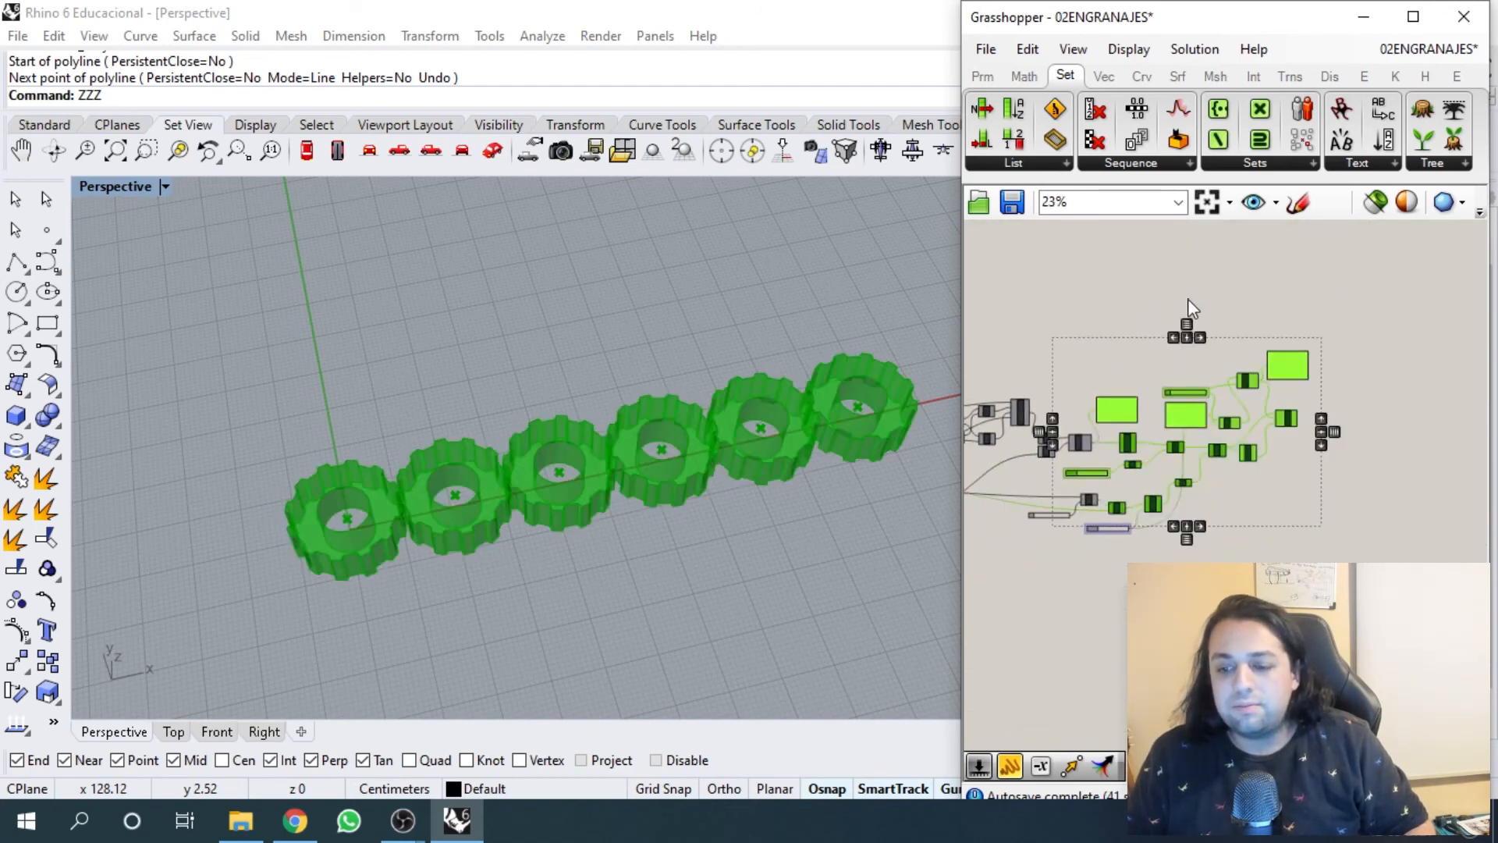
pyautogui.rightClick(1188, 298)
pyautogui.click(1248, 336)
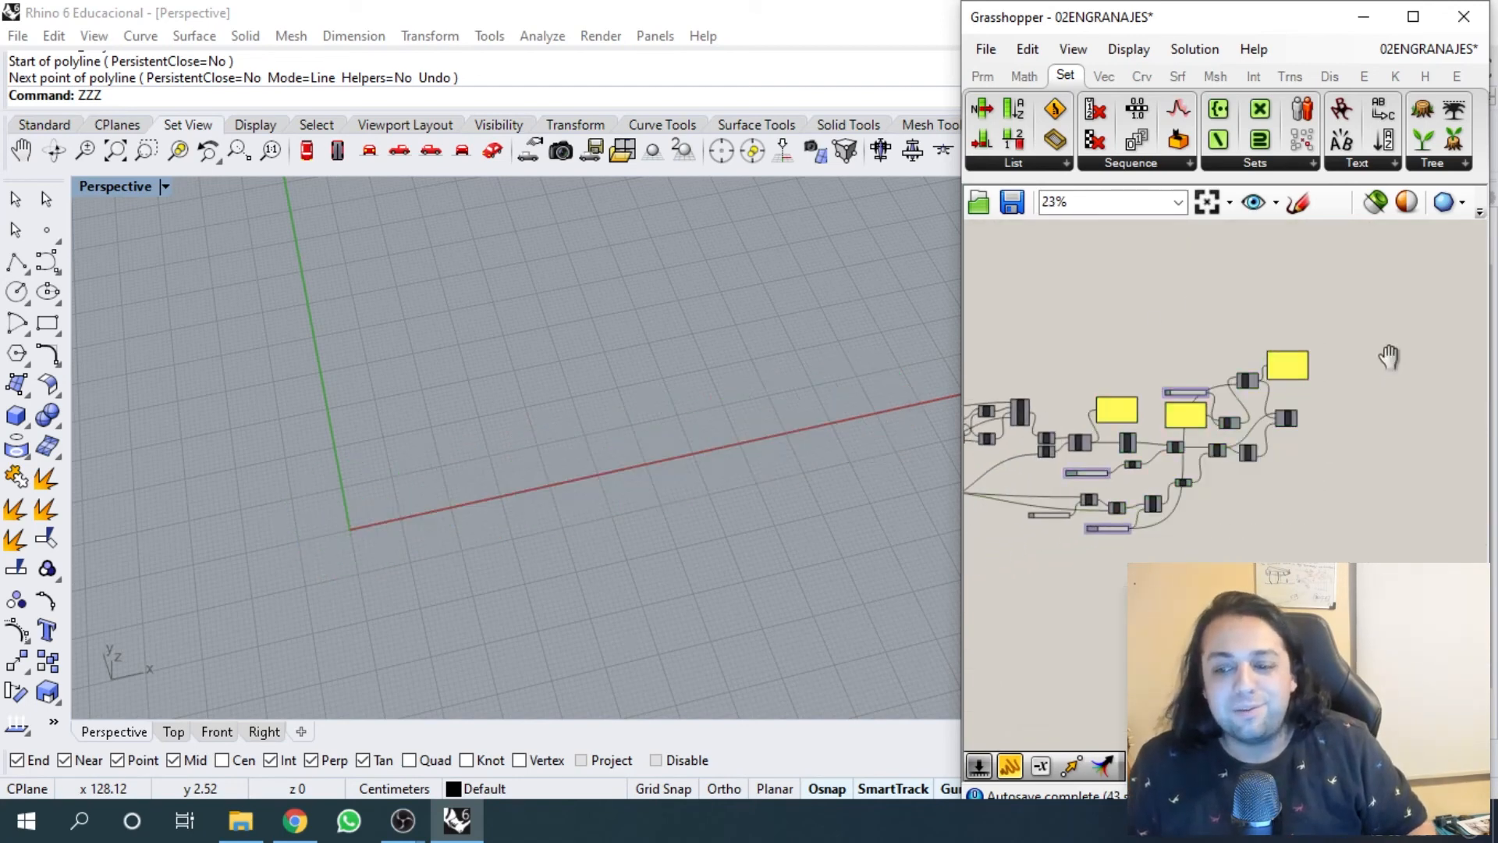
# - Add a Custom Preview component beside the Rotate component
pyautogui.moveTo(1378, 356); pyautogui.dragTo(1285, 349, button='right')
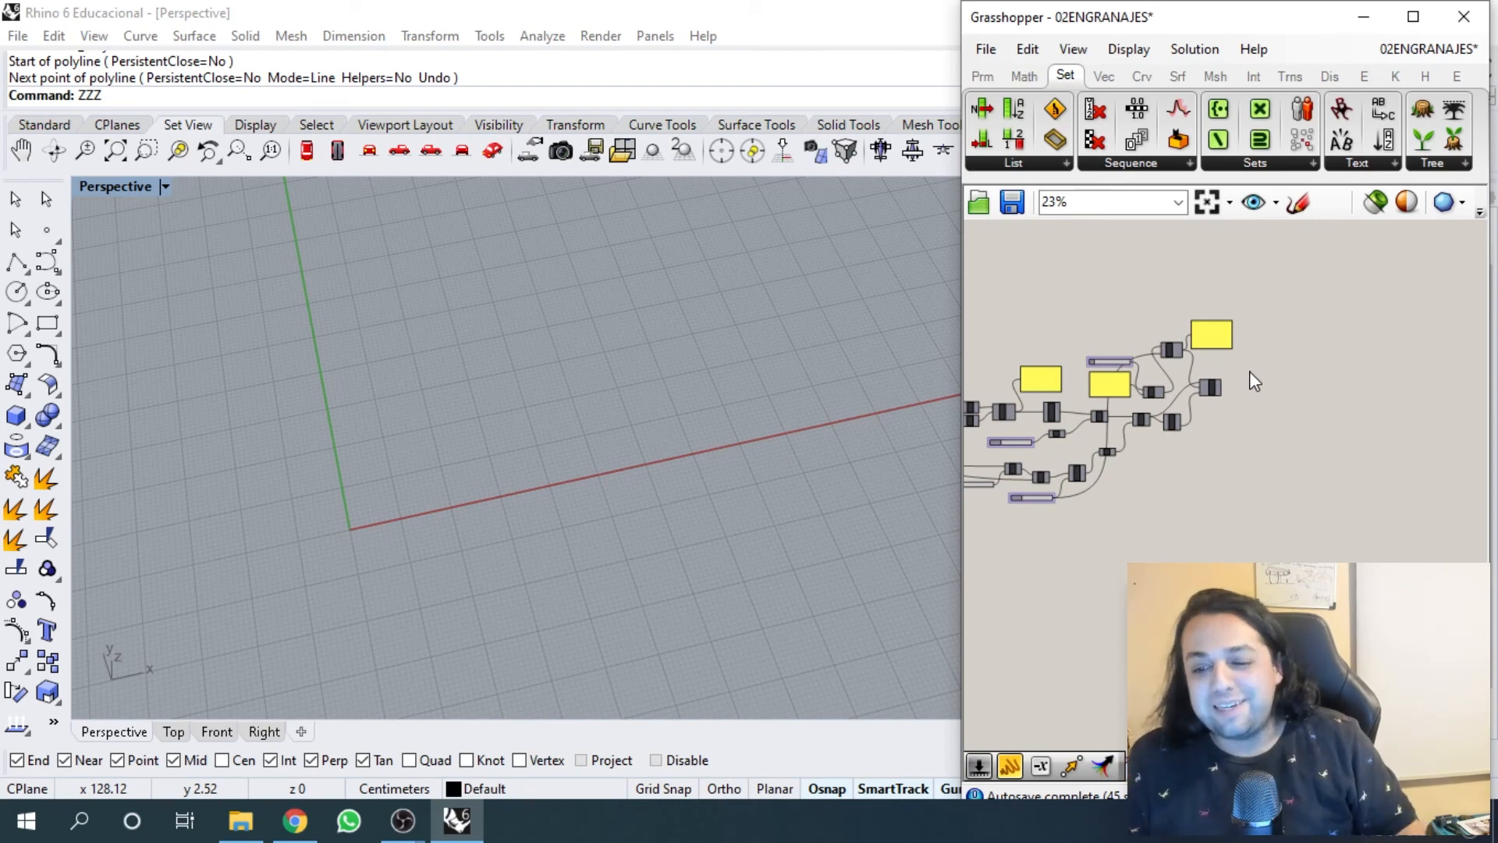
pyautogui.scroll(5, 1248, 372)
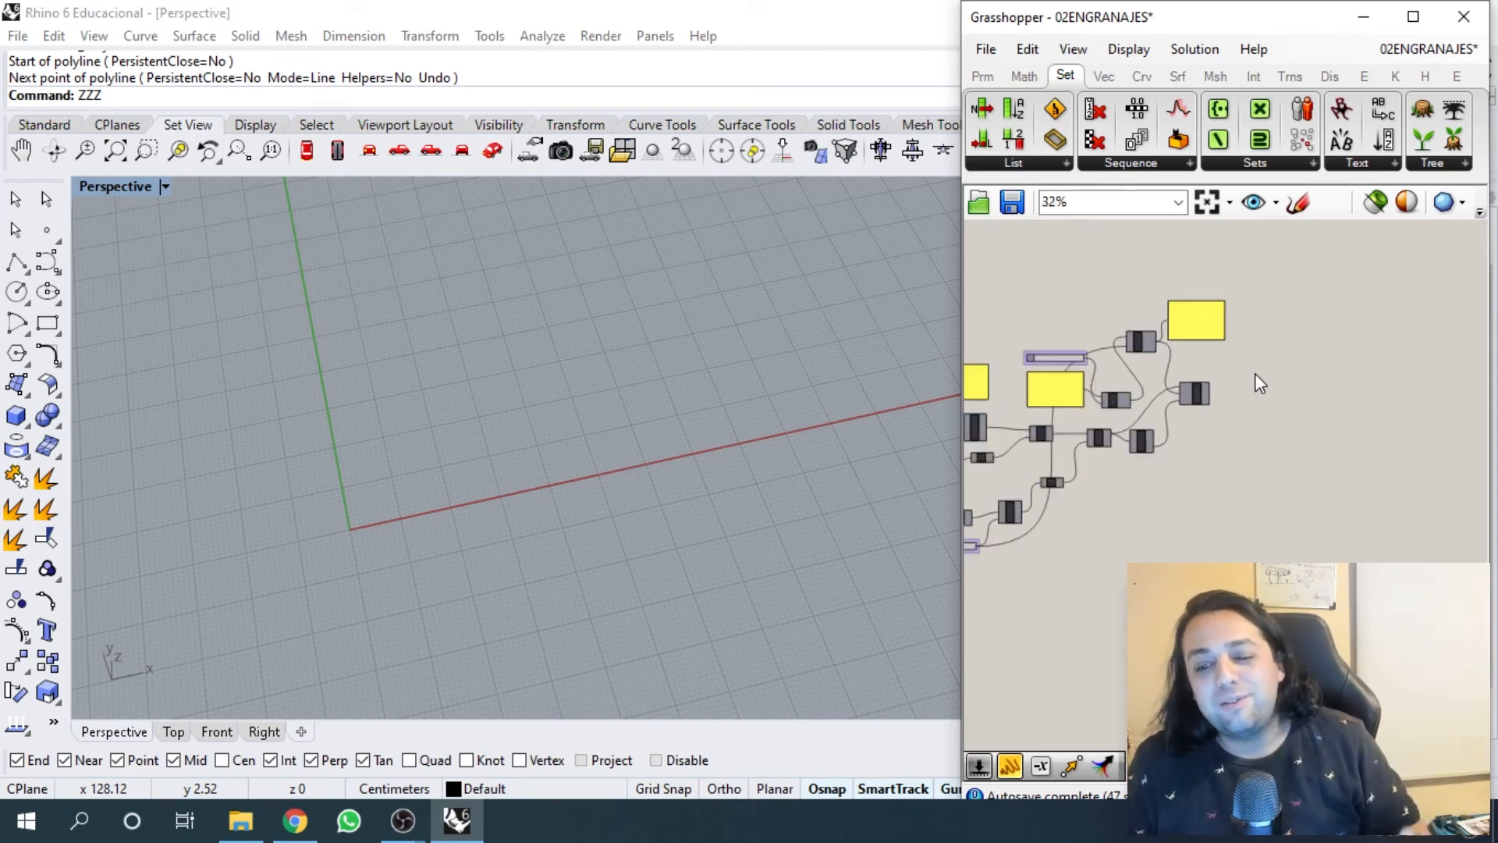
pyautogui.moveTo(1282, 392); pyautogui.dragTo(1221, 399, button='right')
pyautogui.doubleClick(1221, 399)
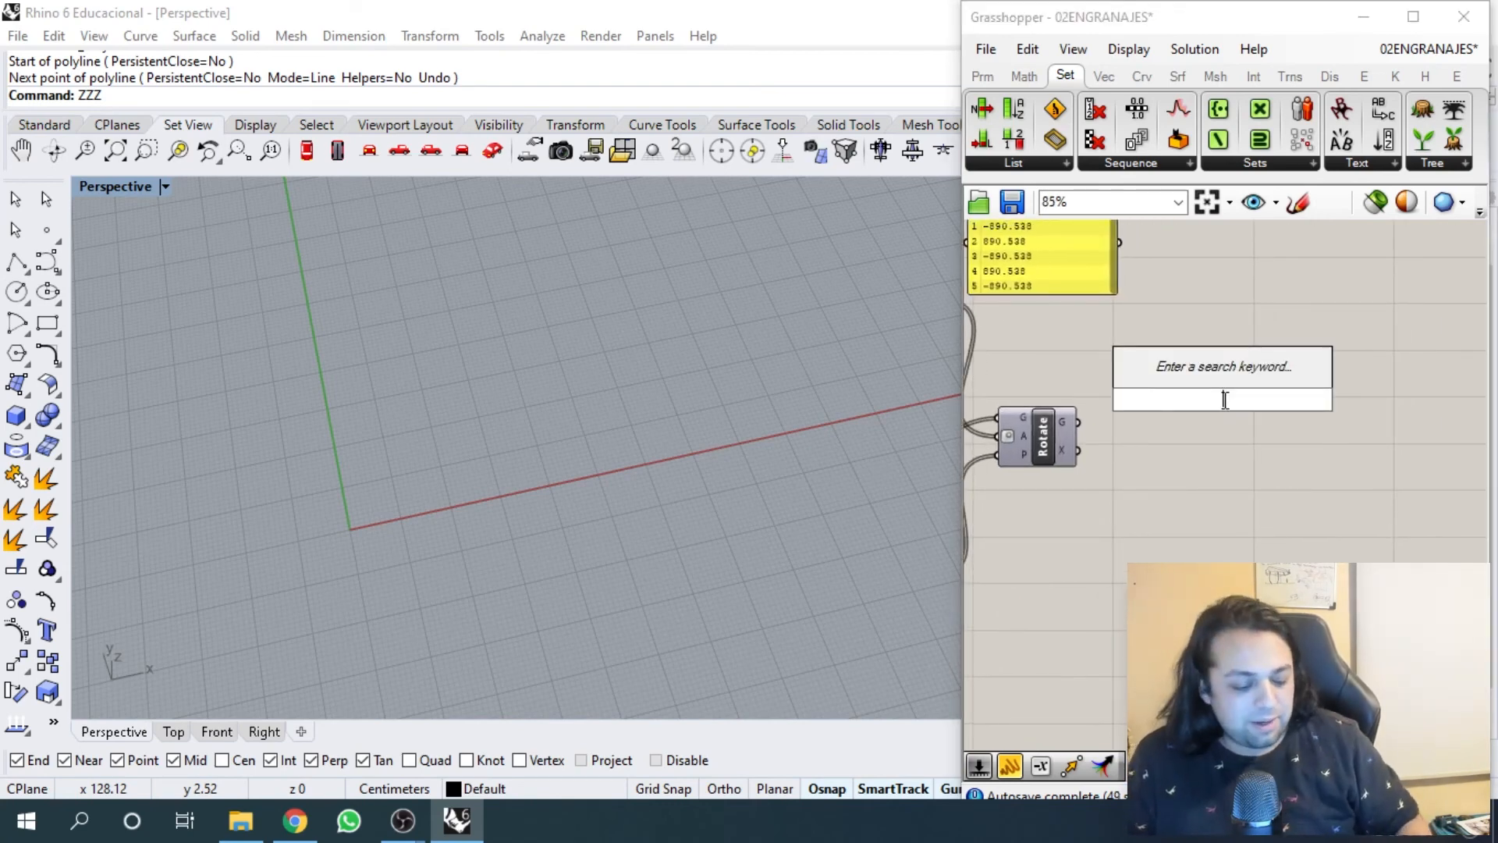
pyautogui.write('PREV')
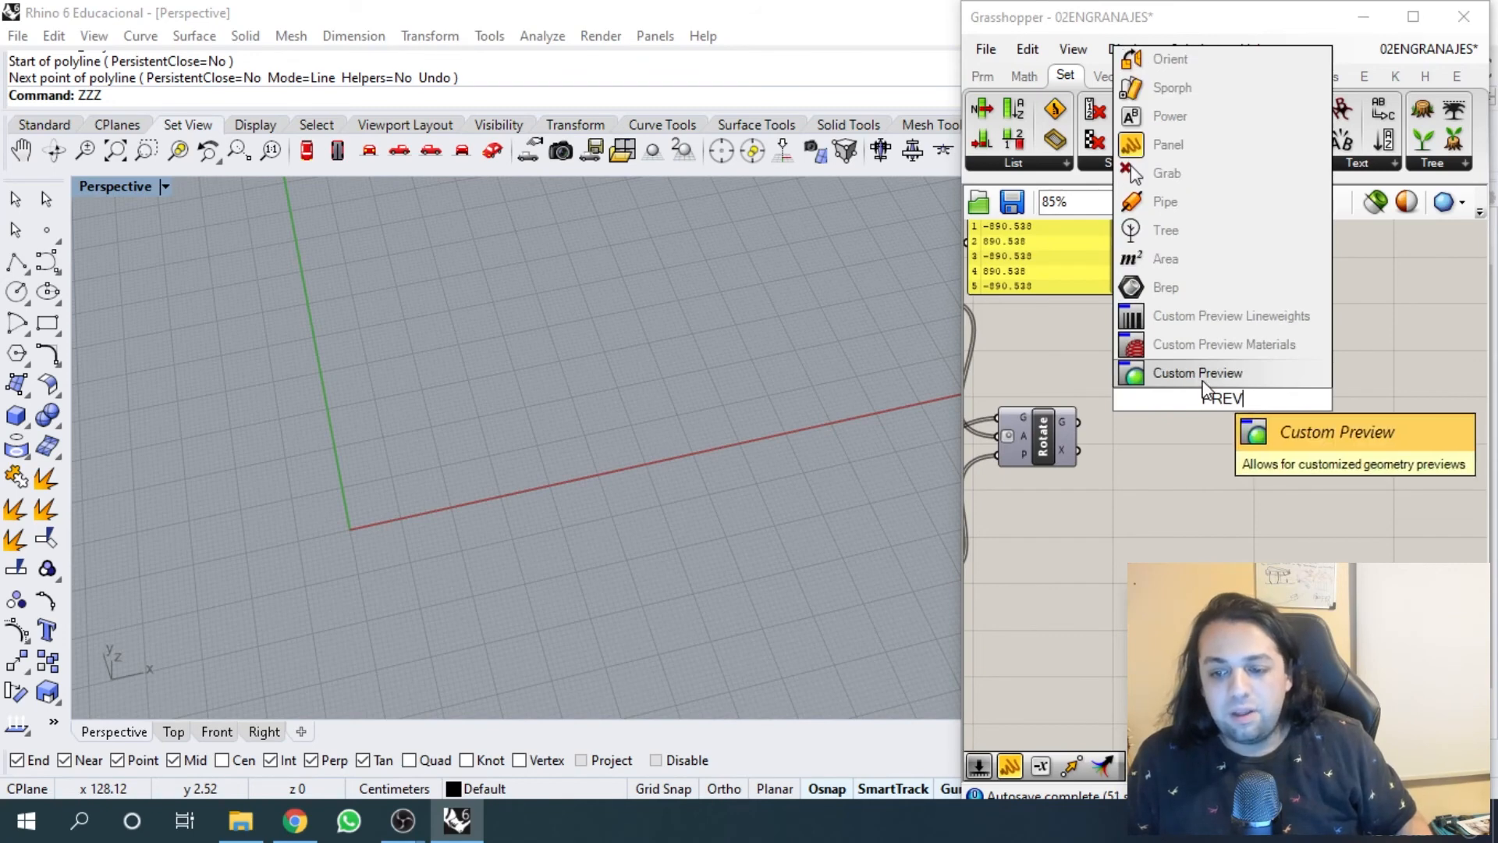
pyautogui.click(1202, 381)
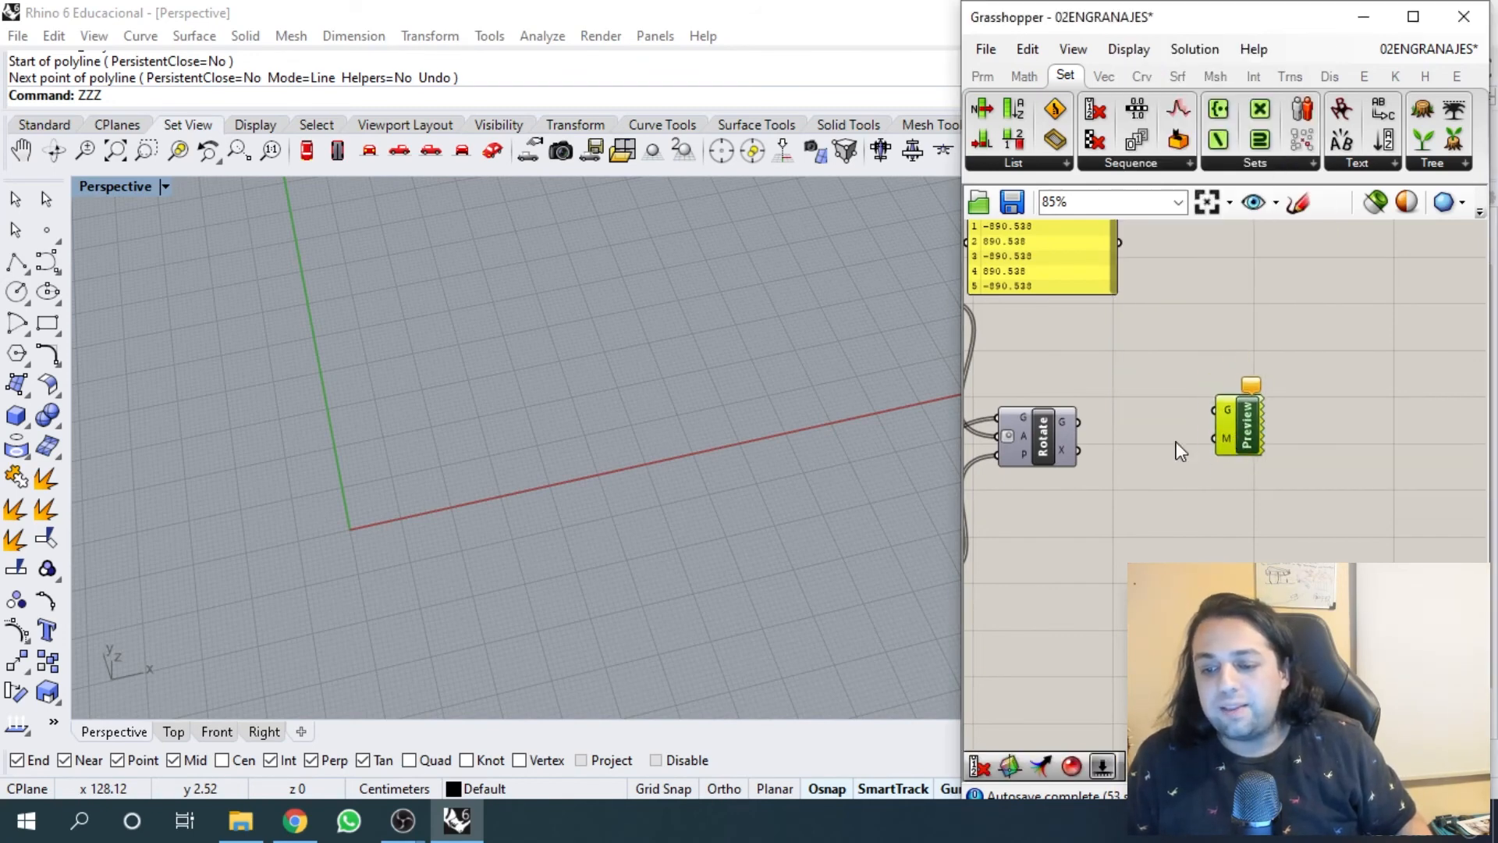
# - Connect Rotate's G output to Custom Preview's geometry input and place the Custom Preview component farther from Rotate
pyautogui.moveTo(1067, 440); pyautogui.dragTo(1111, 442, button='right')
pyautogui.click(1110, 439)
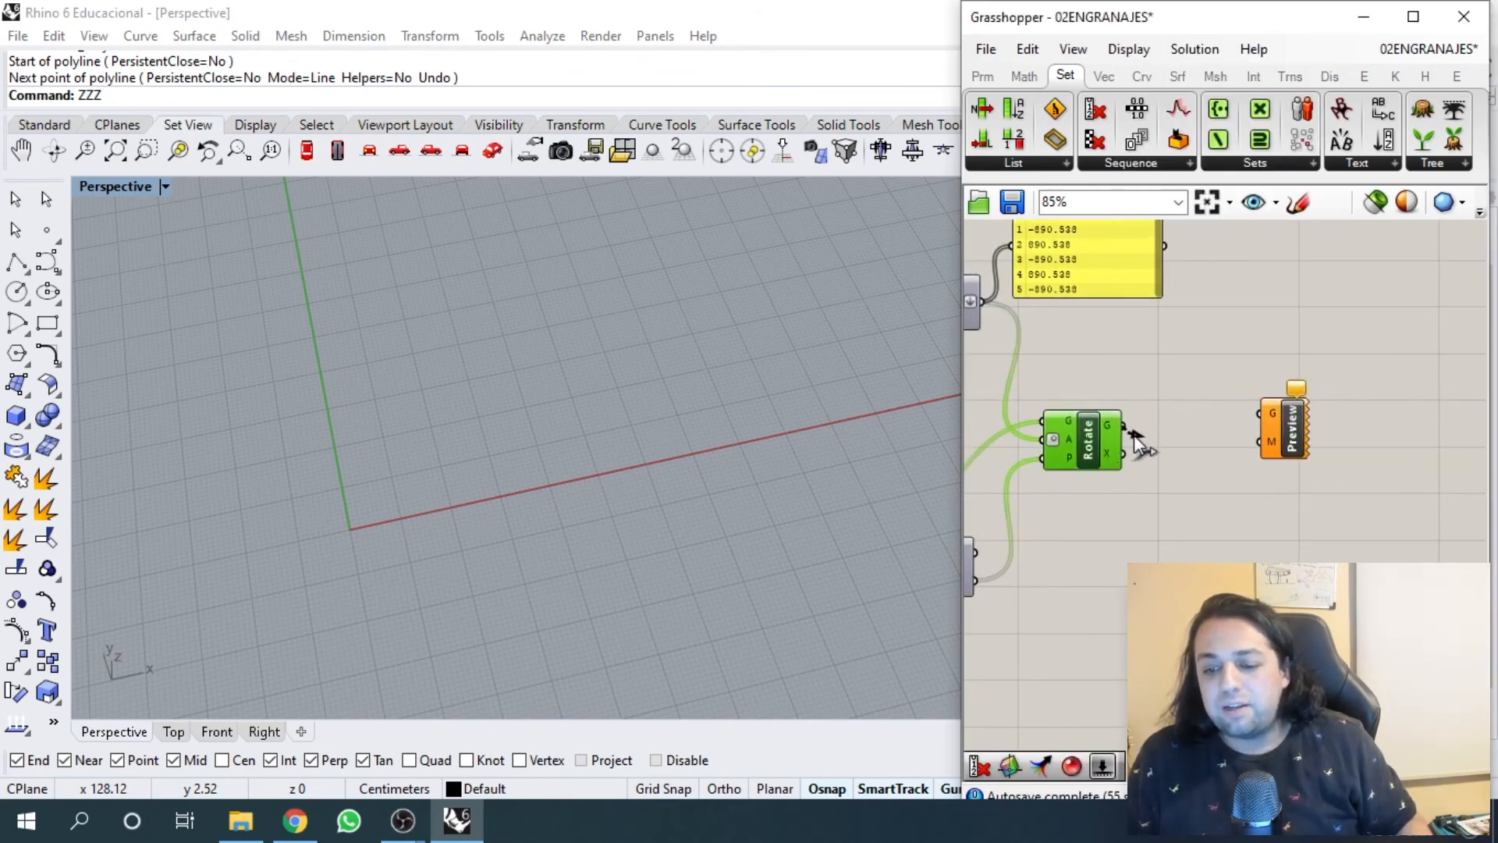
pyautogui.moveTo(1228, 441); pyautogui.dragTo(1288, 434)
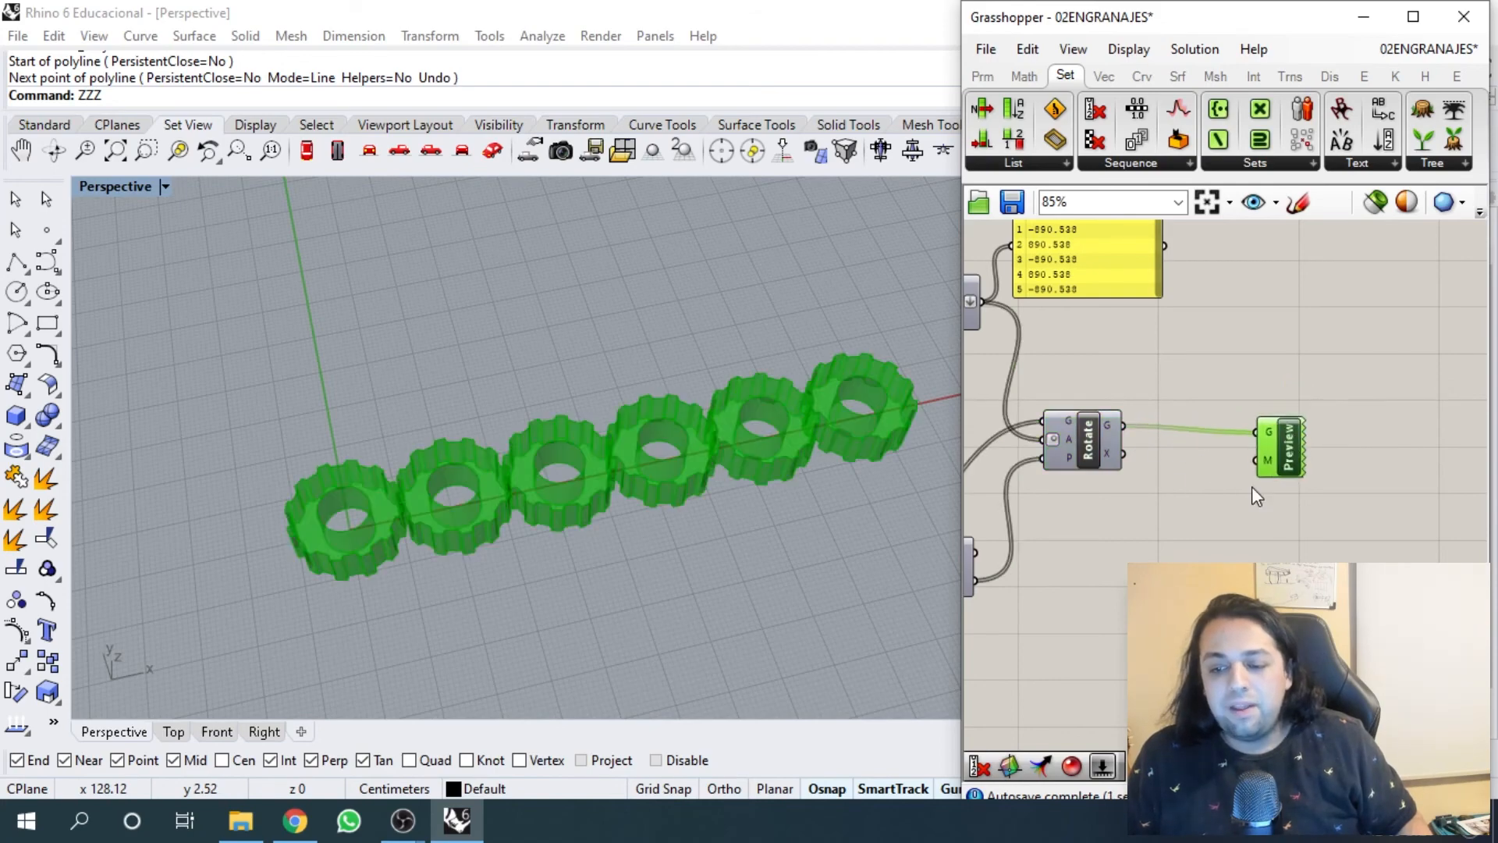
pyautogui.click(1252, 485)
pyautogui.moveTo(781, 451); pyautogui.dragTo(720, 451, button='right')
pyautogui.scroll(2, 624, 503)
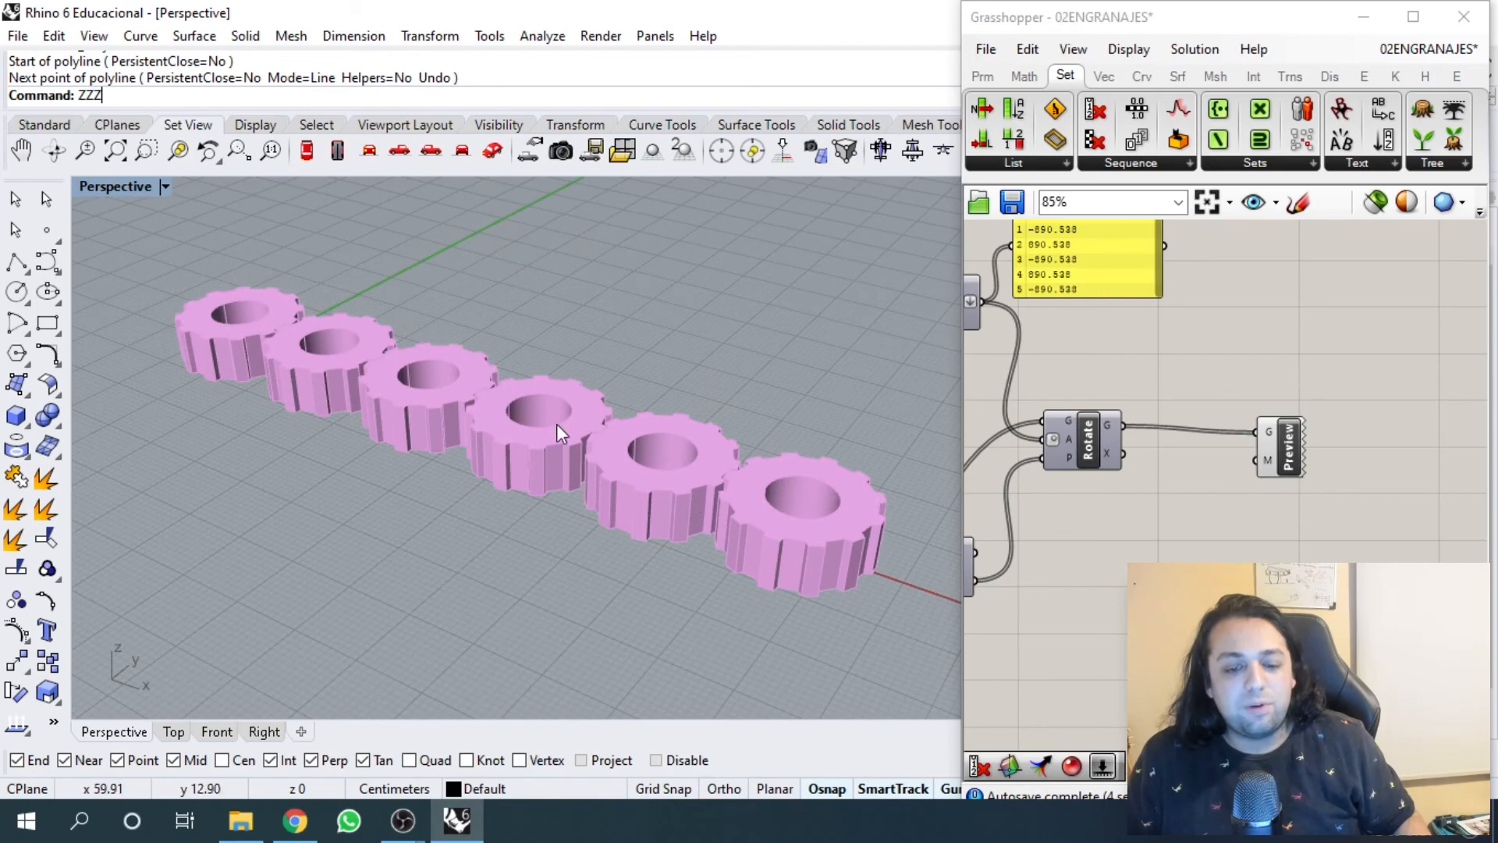
pyautogui.moveTo(672, 498); pyautogui.dragTo(714, 550, button='right')
pyautogui.scroll(-2, 717, 555)
pyautogui.scroll(2, 718, 565)
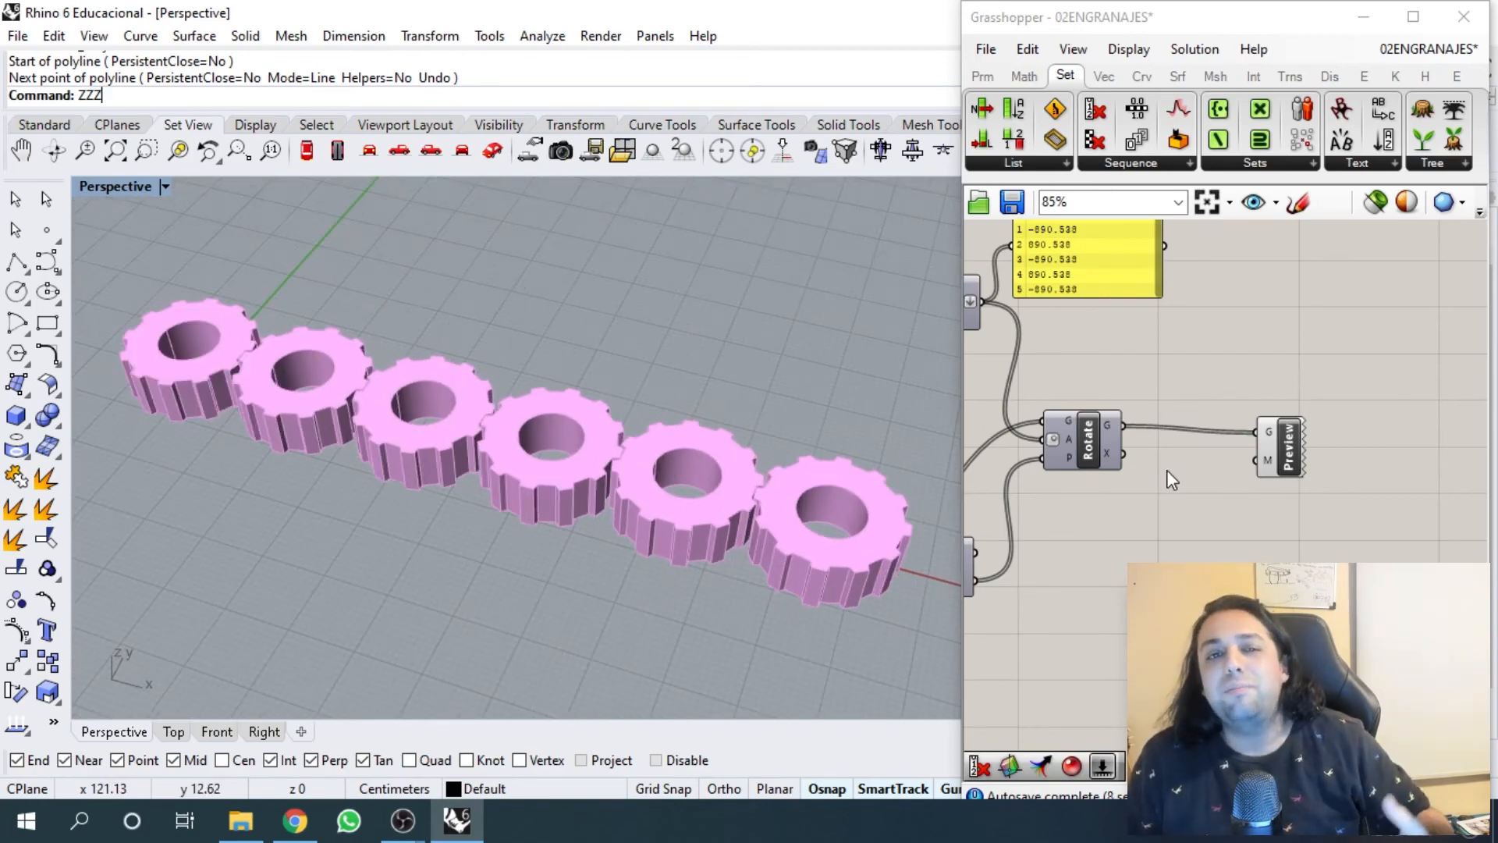
pyautogui.moveTo(1301, 465); pyautogui.dragTo(1363, 461)
pyautogui.click(1276, 481)
pyautogui.click(1347, 445)
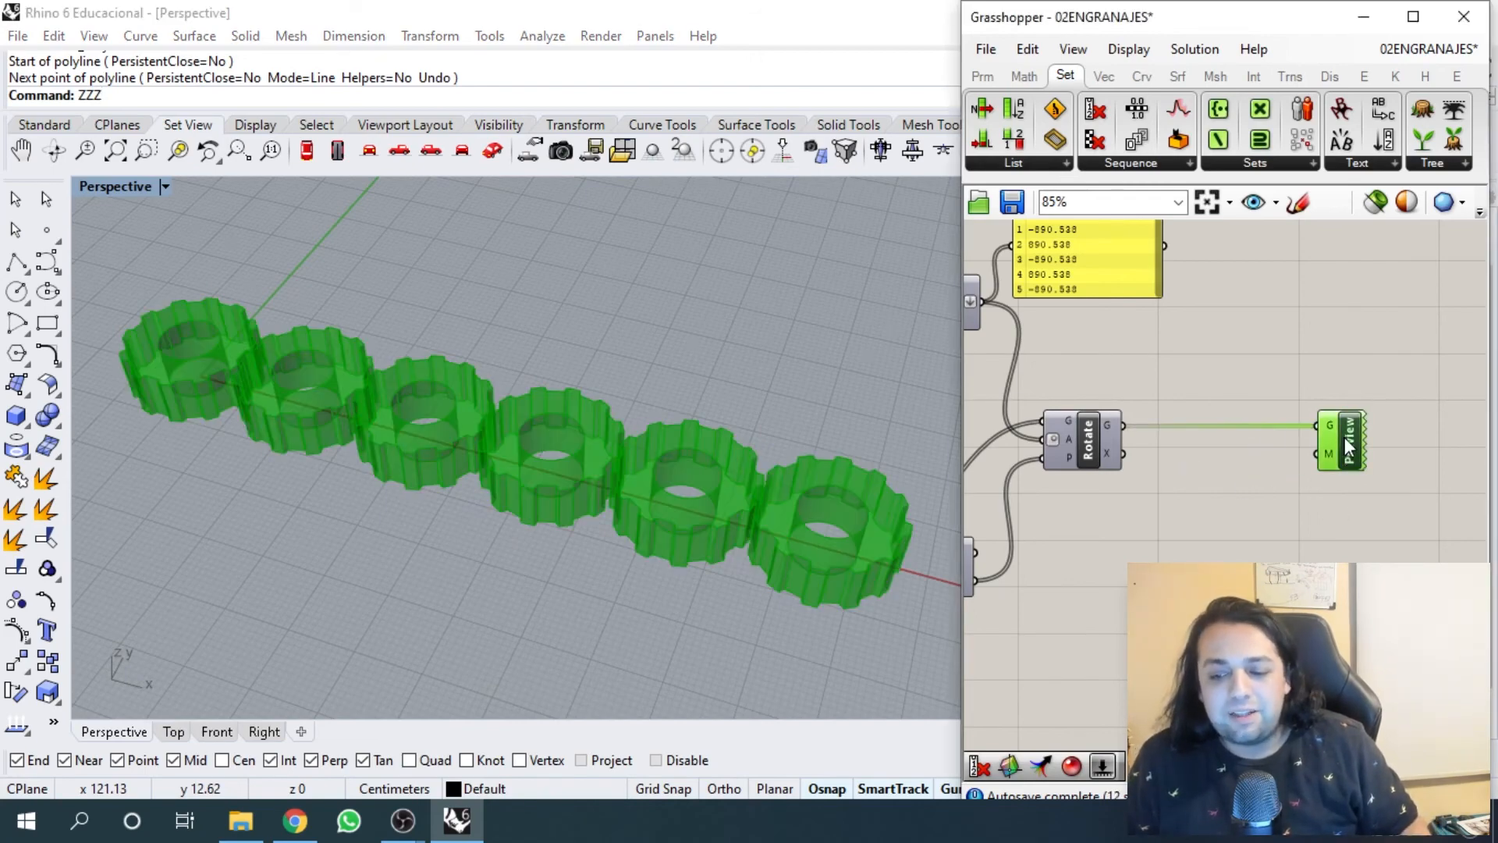
# - Add a Colour Picker below Rotate and connect its output to Custom Preview's M input
pyautogui.click(1190, 516)
pyautogui.doubleClick(1188, 511)
pyautogui.write('COL')
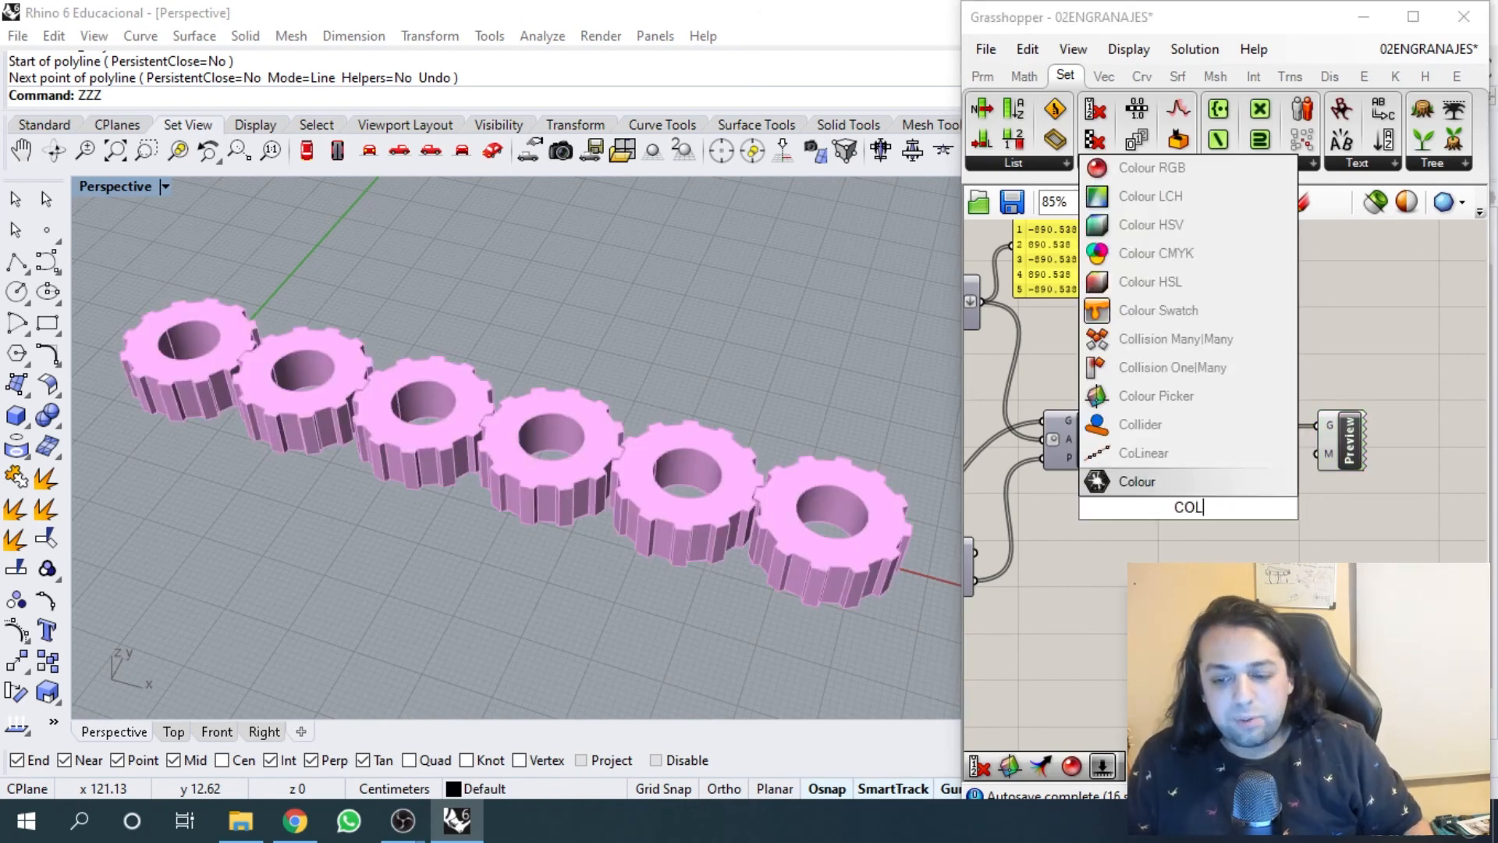
pyautogui.write('O')
pyautogui.click(1195, 484)
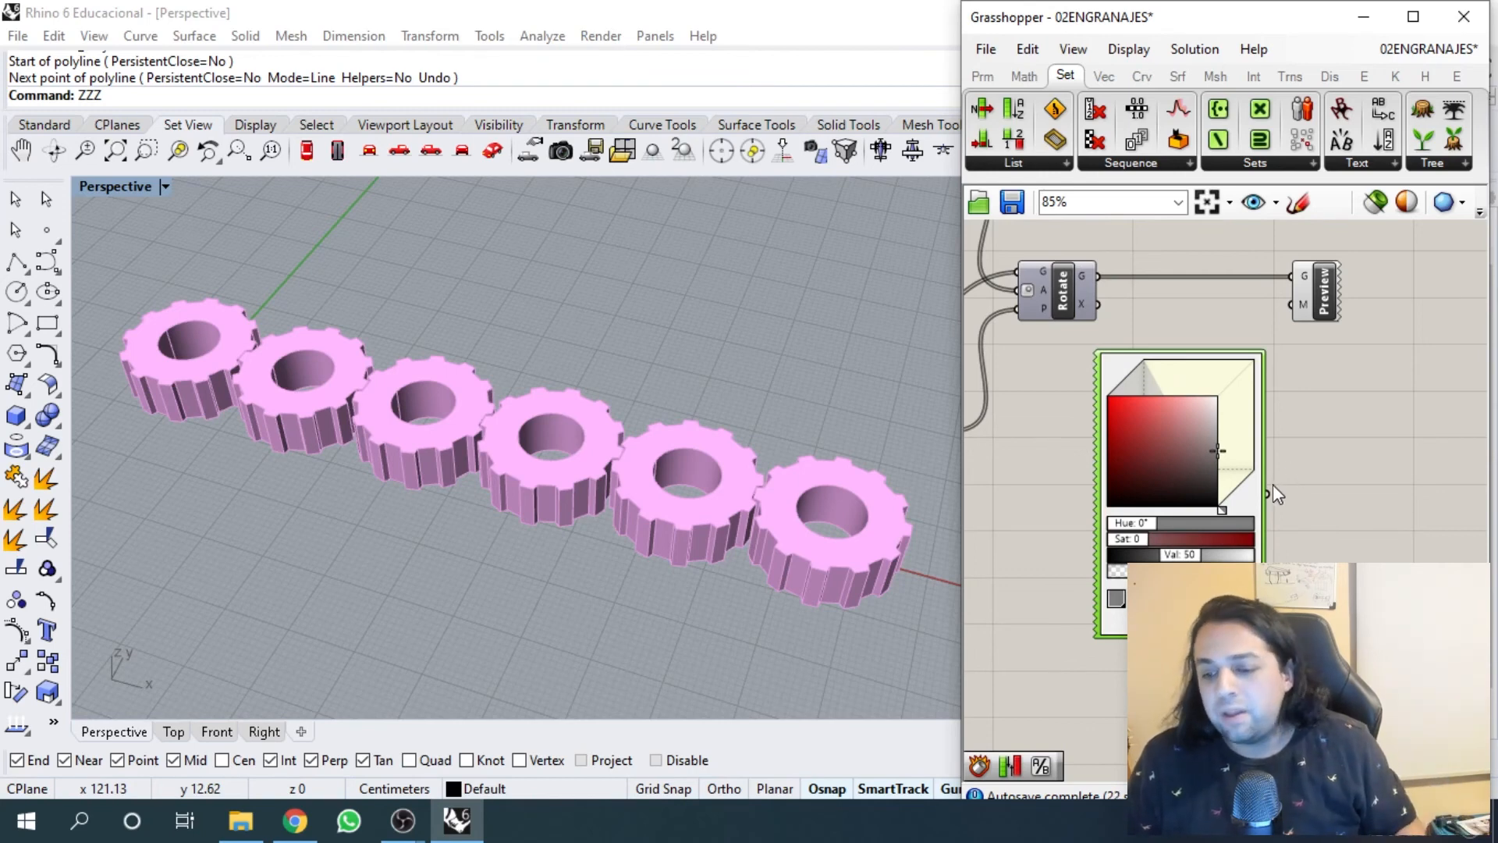
pyautogui.moveTo(1267, 492); pyautogui.dragTo(1292, 304)
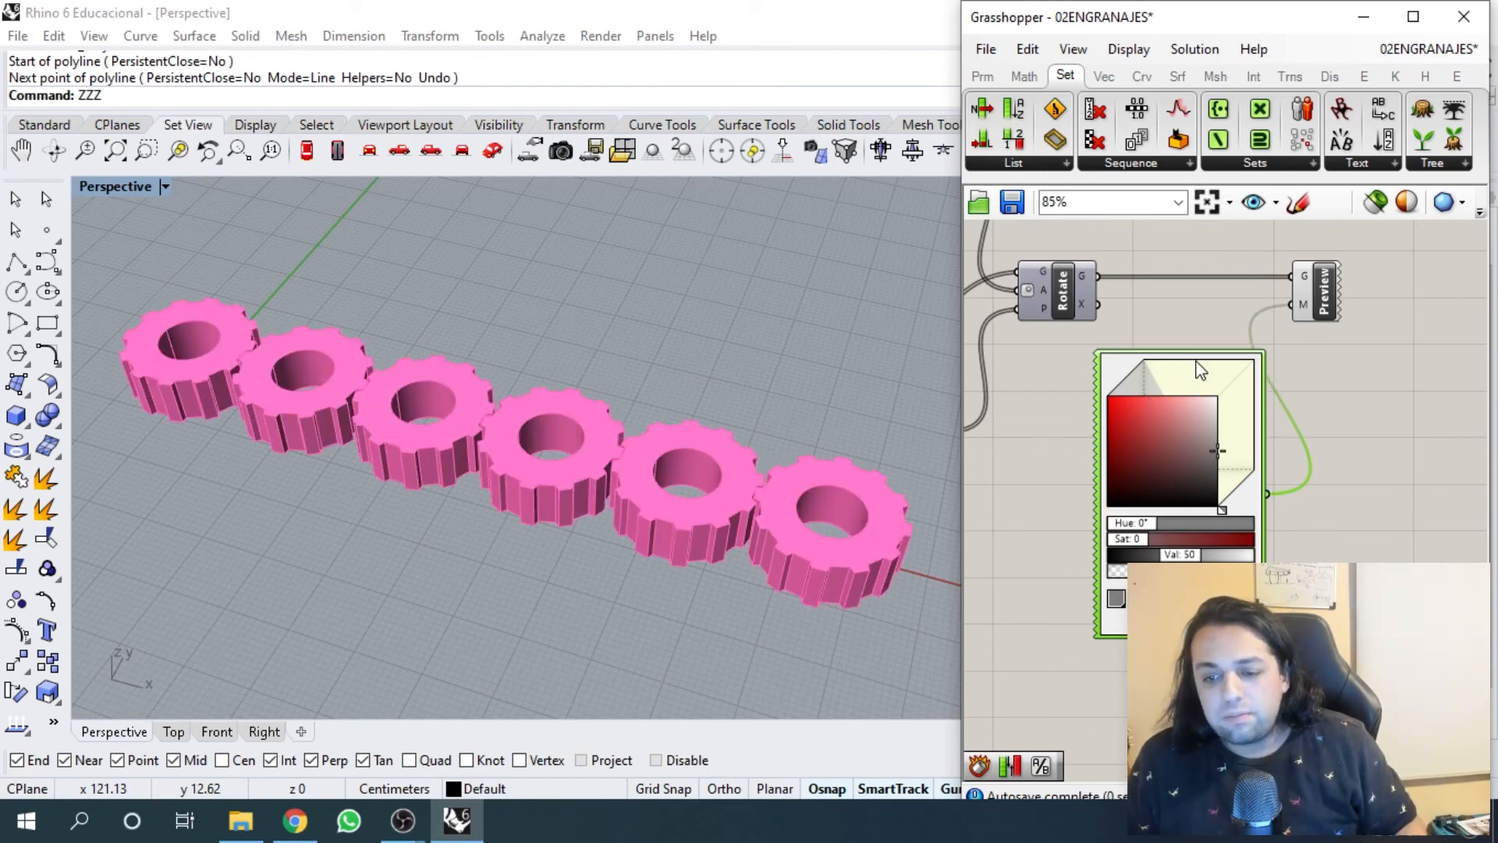
# - Set the Colour Picker to white, with saturation 0 and value 100
pyautogui.moveTo(1201, 368); pyautogui.dragTo(1143, 375)
pyautogui.moveTo(1147, 459); pyautogui.dragTo(1166, 398)
pyautogui.scroll(-2, 1173, 311)
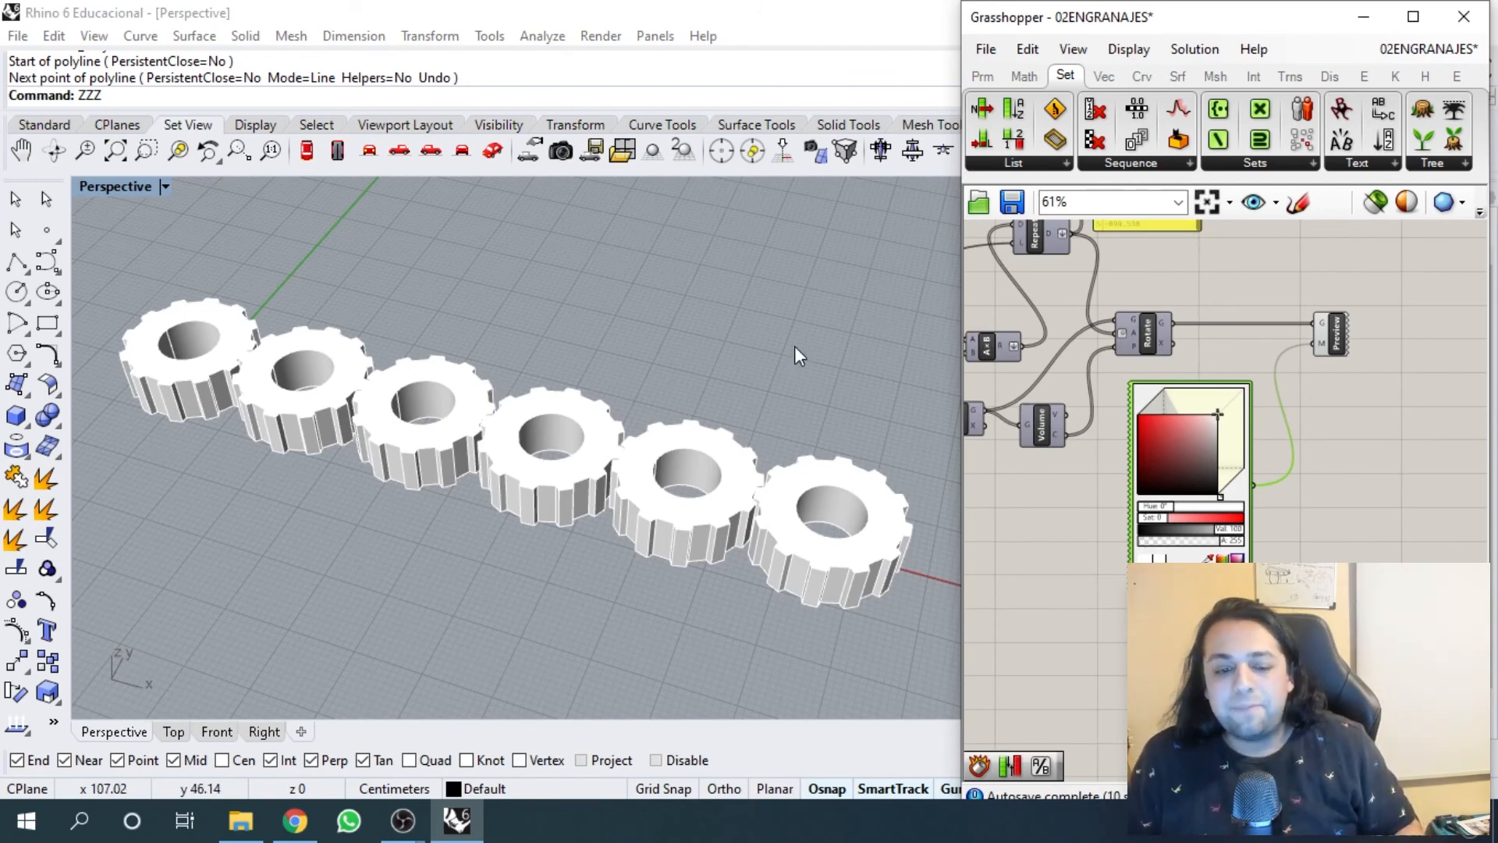
# - Switch the Perspective viewport to Rendered display mode and inspect the gears up close
pyautogui.click(164, 186)
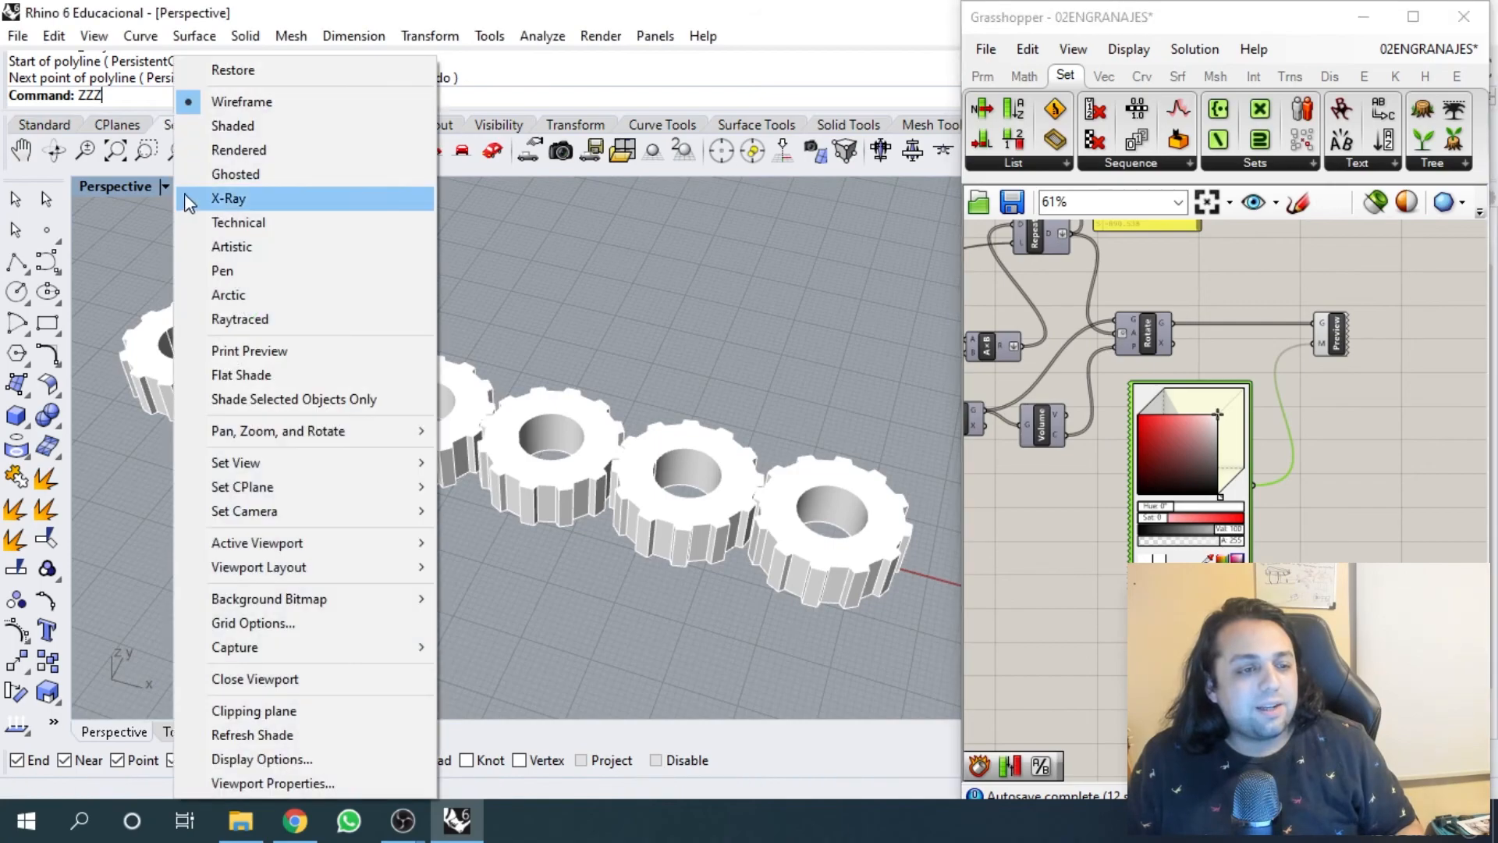
pyautogui.click(234, 150)
pyautogui.press('Escape')
pyautogui.moveTo(427, 399); pyautogui.dragTo(445, 362, button='right')
pyautogui.scroll(5, 423, 416)
pyautogui.scroll(-10, 428, 368)
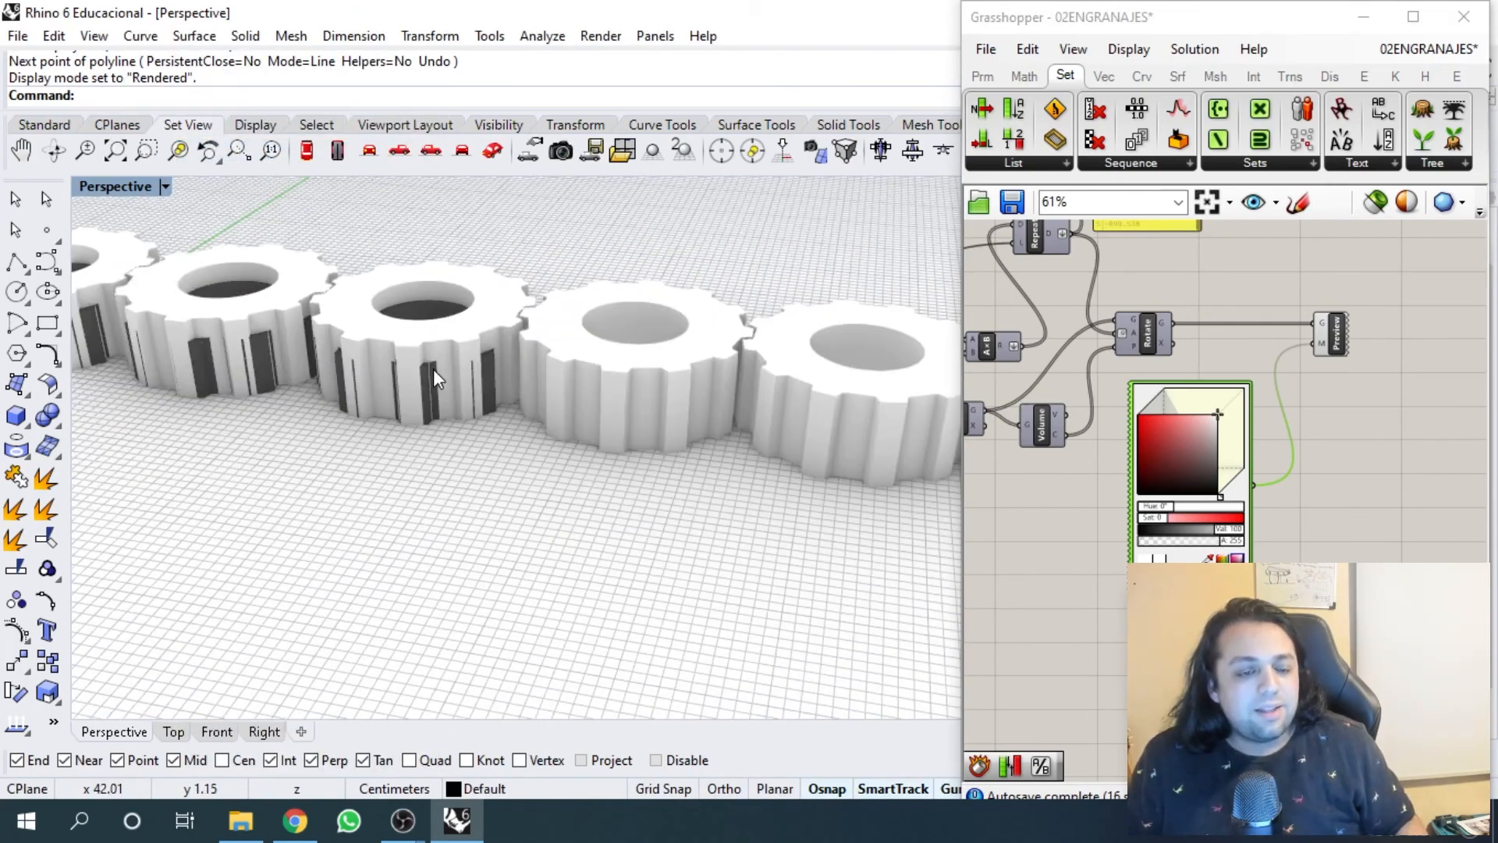
# - Disable all components of the second gear definition, located below the newly built one on the canvas
pyautogui.scroll(-10, 1044, 381)
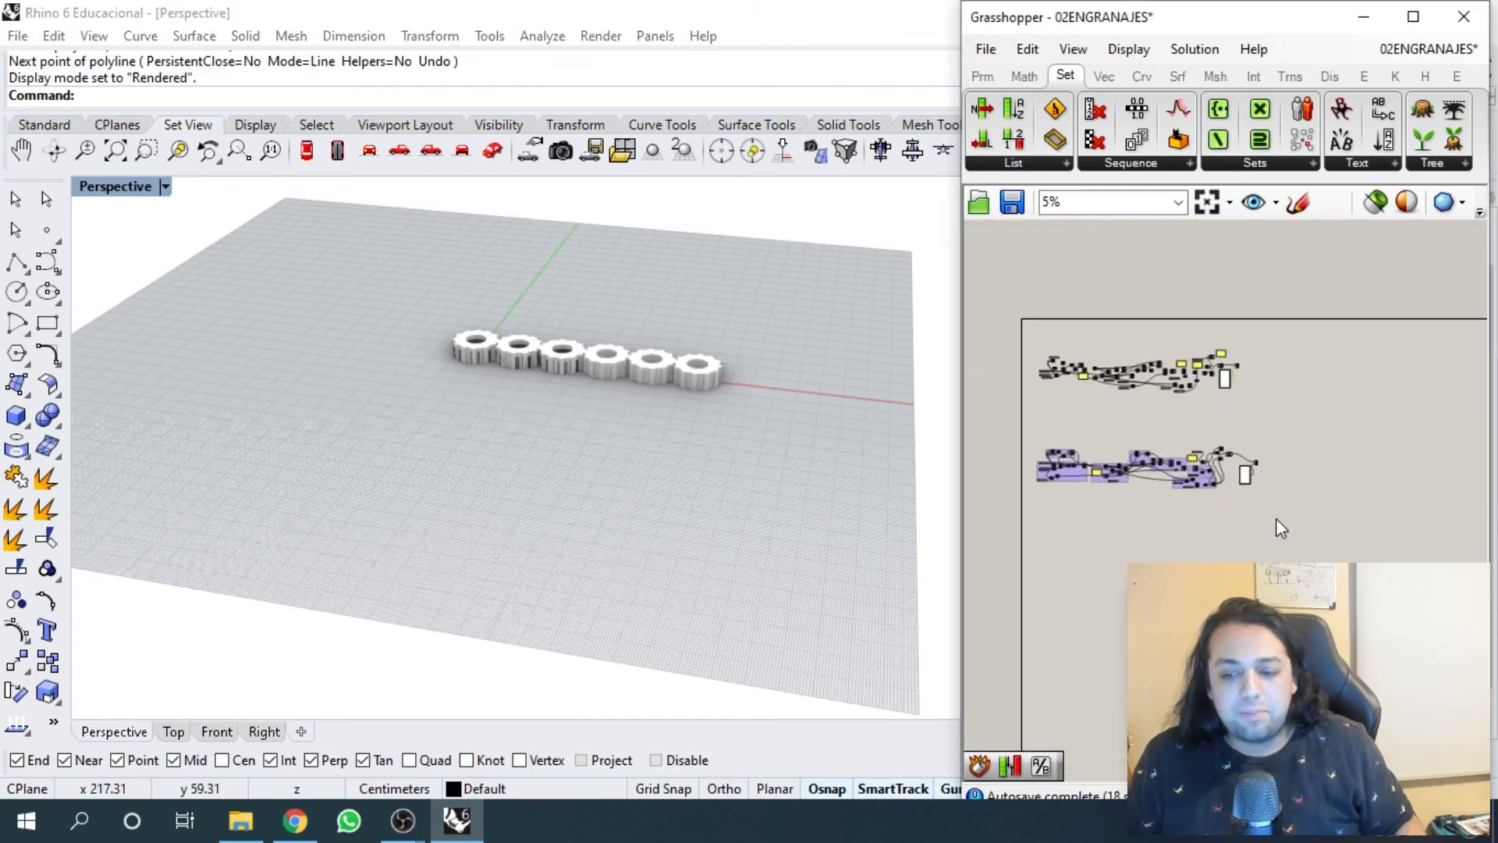
pyautogui.moveTo(1280, 518); pyautogui.dragTo(1071, 429)
pyautogui.rightClick(1071, 429)
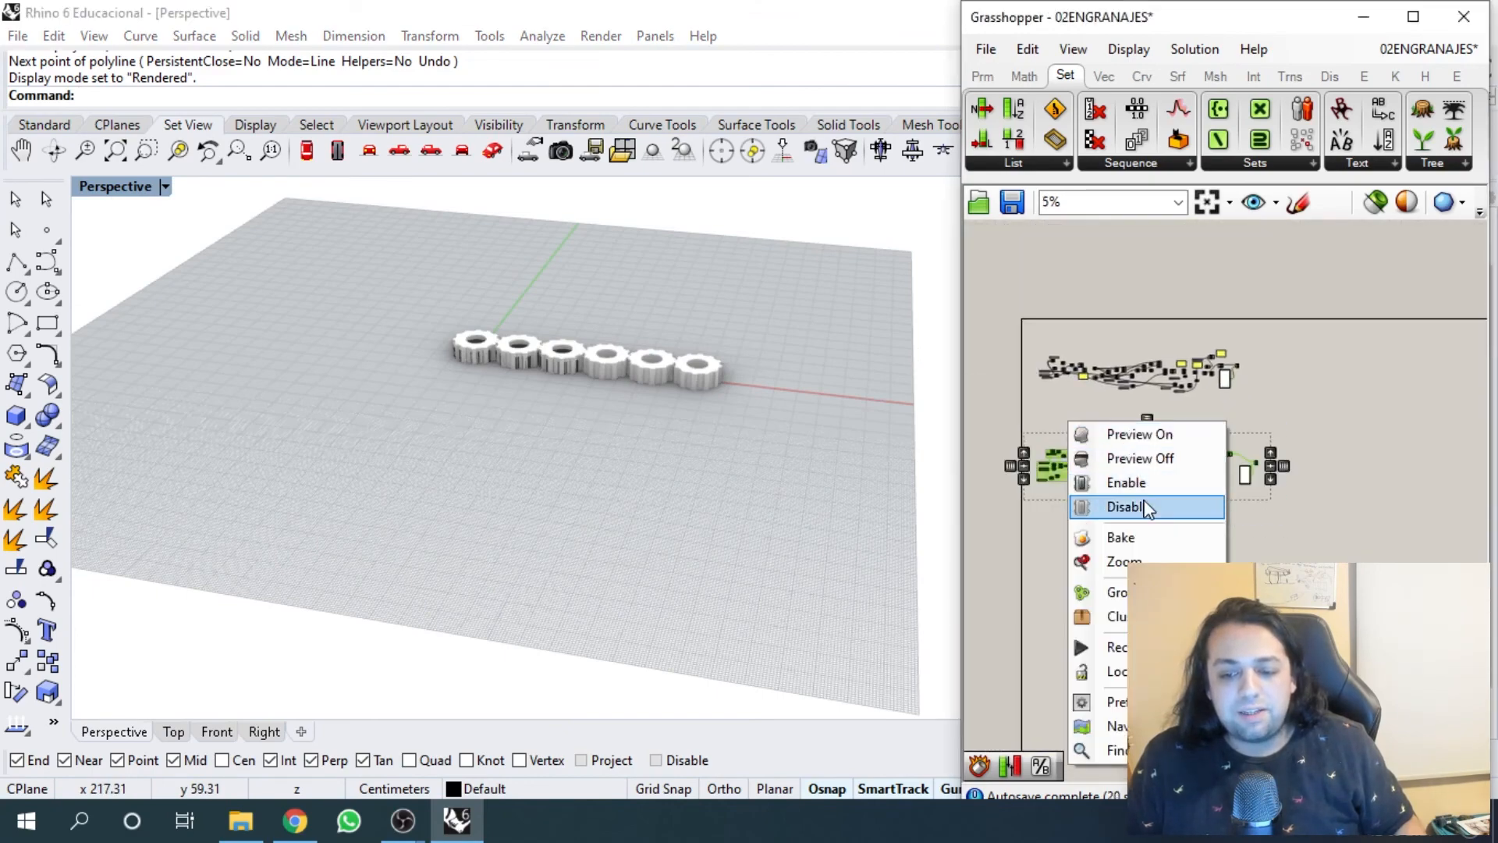
pyautogui.scroll(3, 658, 344)
pyautogui.moveTo(659, 344); pyautogui.dragTo(527, 364, button='right')
pyautogui.scroll(2, 527, 364)
pyautogui.scroll(5, 1266, 442)
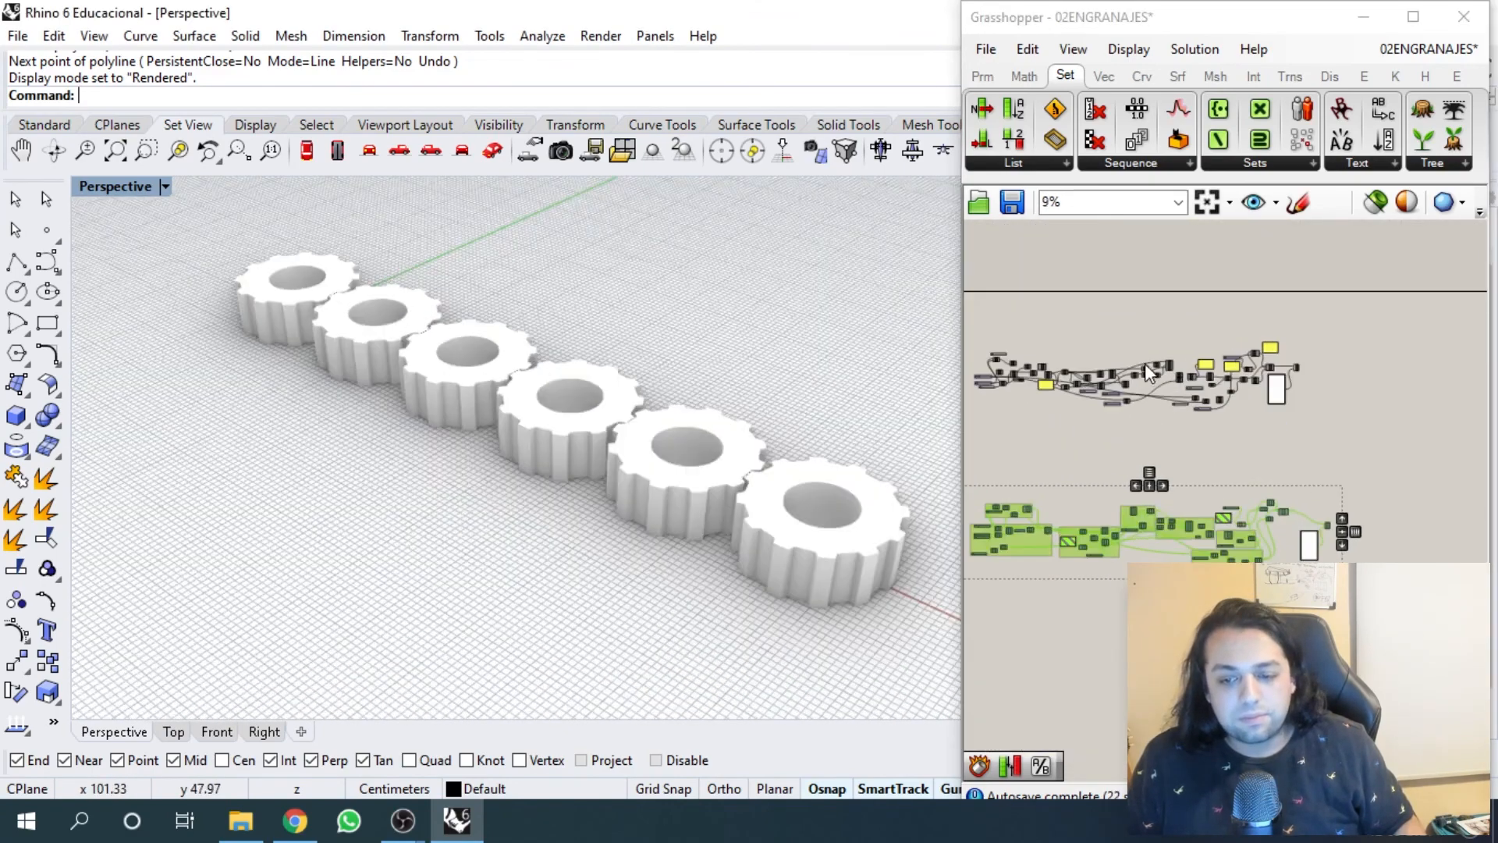
# - Adjust the GRADO_ROTACION slider to test the rotation of the rendered gears
pyautogui.moveTo(519, 453); pyautogui.dragTo(625, 428, button='right')
pyautogui.scroll(10, 1297, 374)
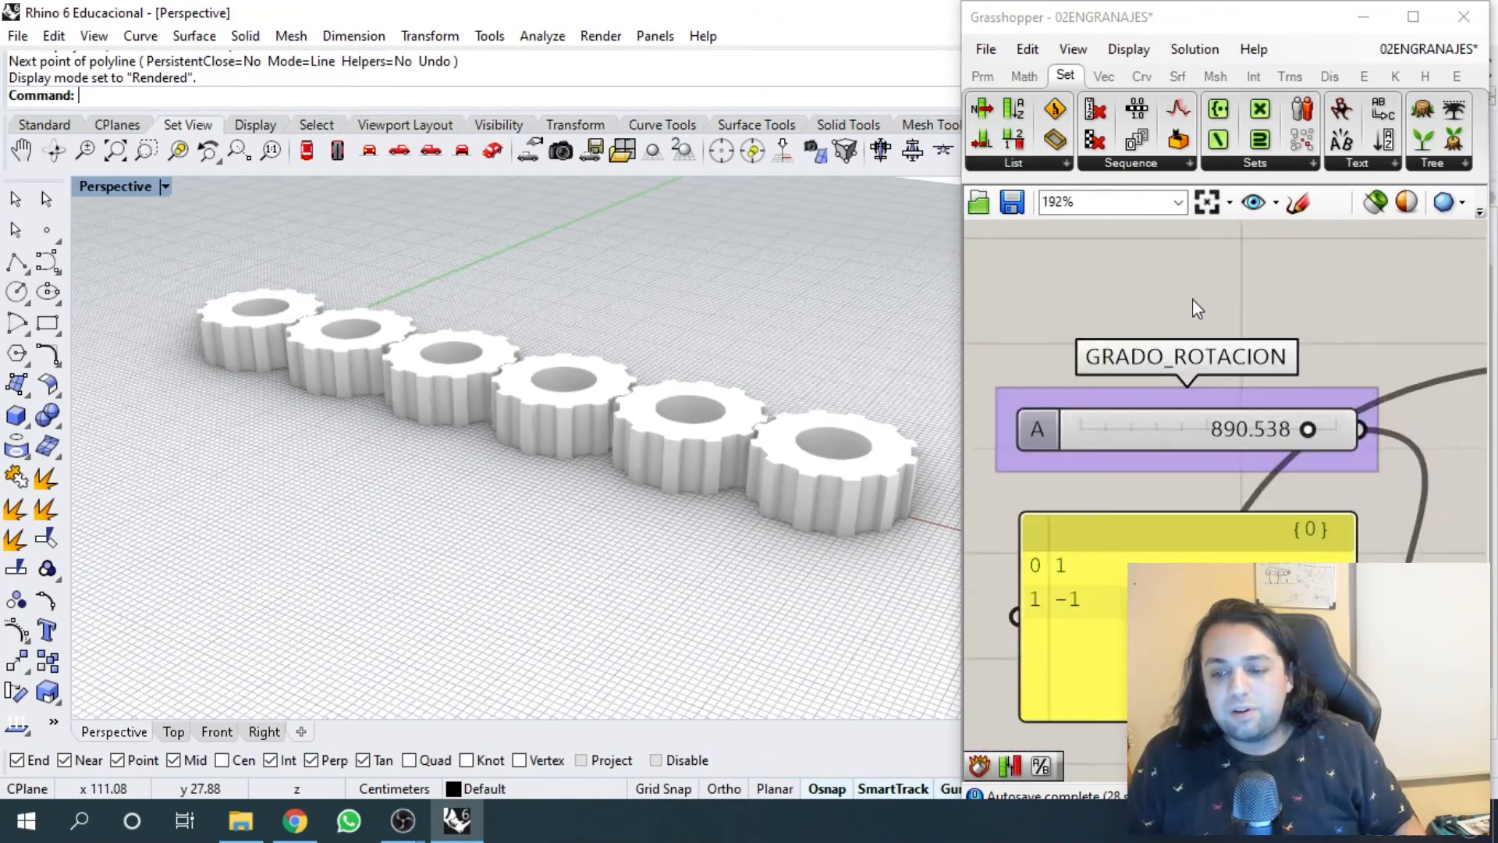
pyautogui.moveTo(1373, 460); pyautogui.dragTo(1318, 459)
pyautogui.scroll(-8, 1286, 452)
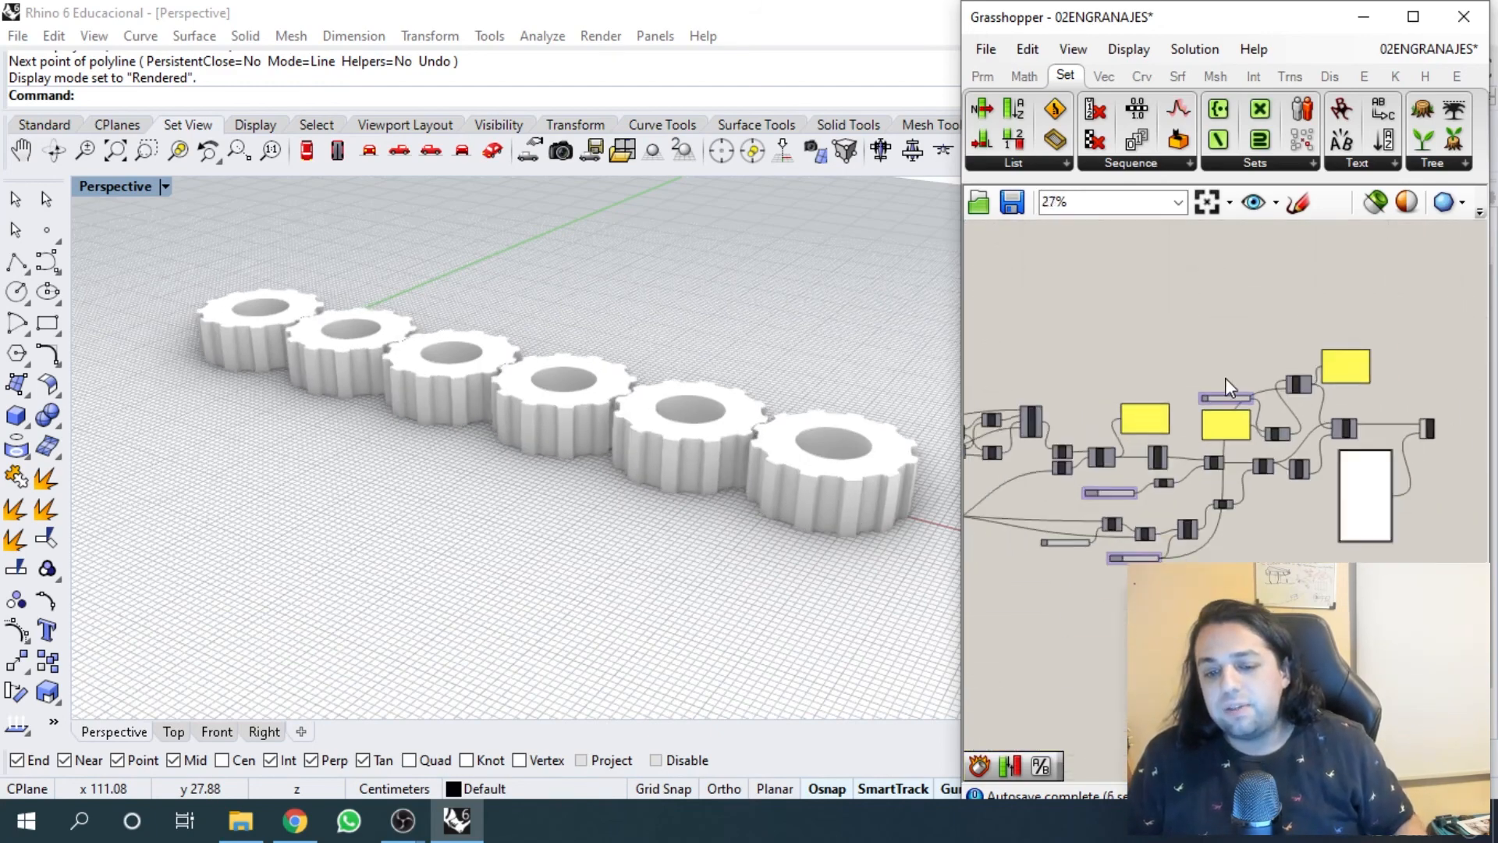
# - Bake the gears from the Custom Preview component into the Rhino model
pyautogui.scroll(5, 1377, 448)
pyautogui.click(1397, 440)
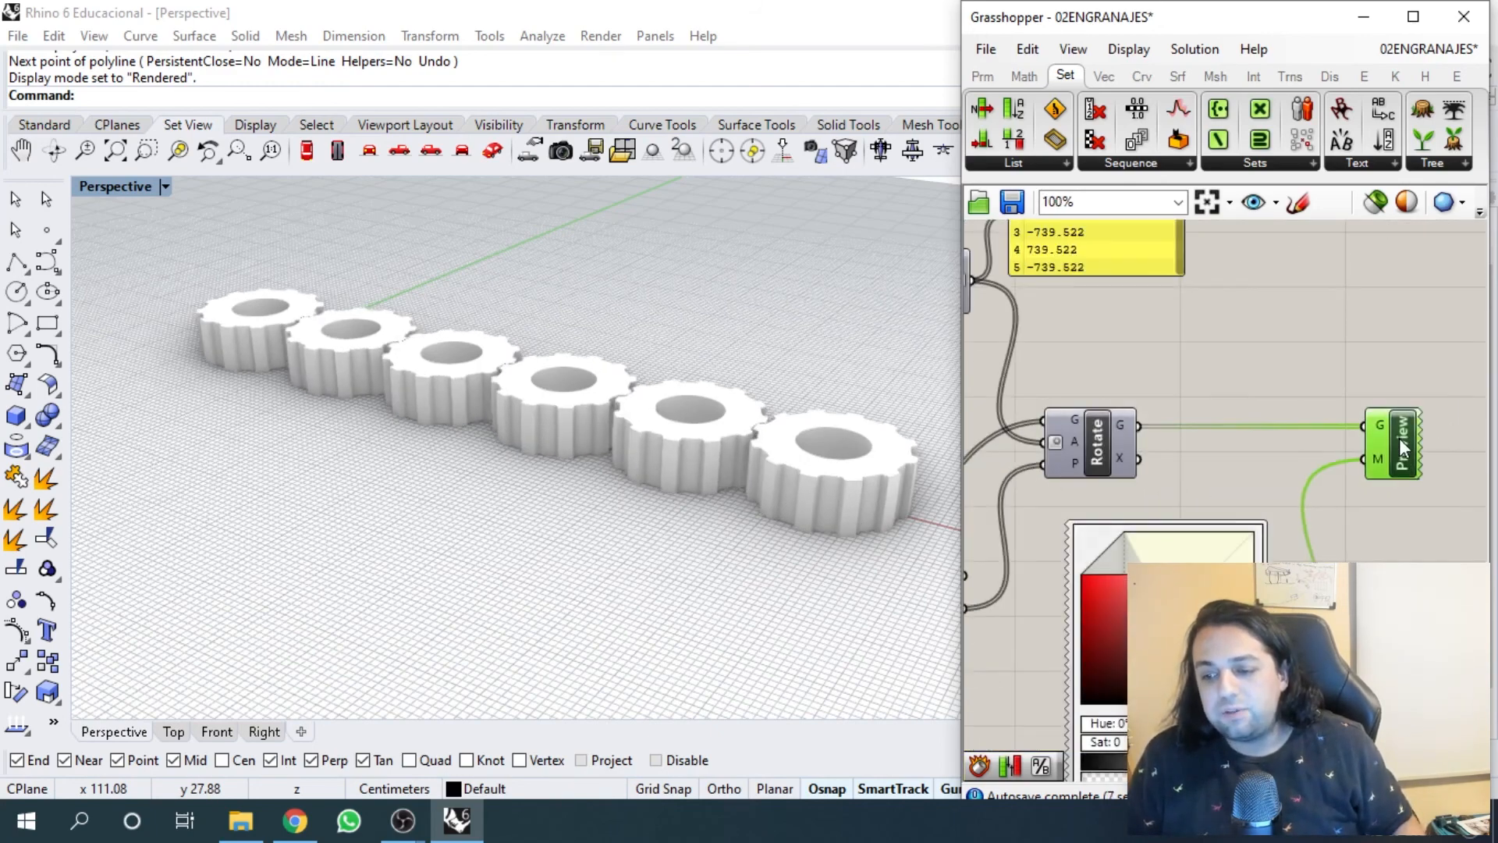
pyautogui.click(1365, 372)
pyautogui.moveTo(1417, 428); pyautogui.dragTo(1205, 350, button='right')
pyautogui.moveTo(1292, 295); pyautogui.dragTo(1133, 459)
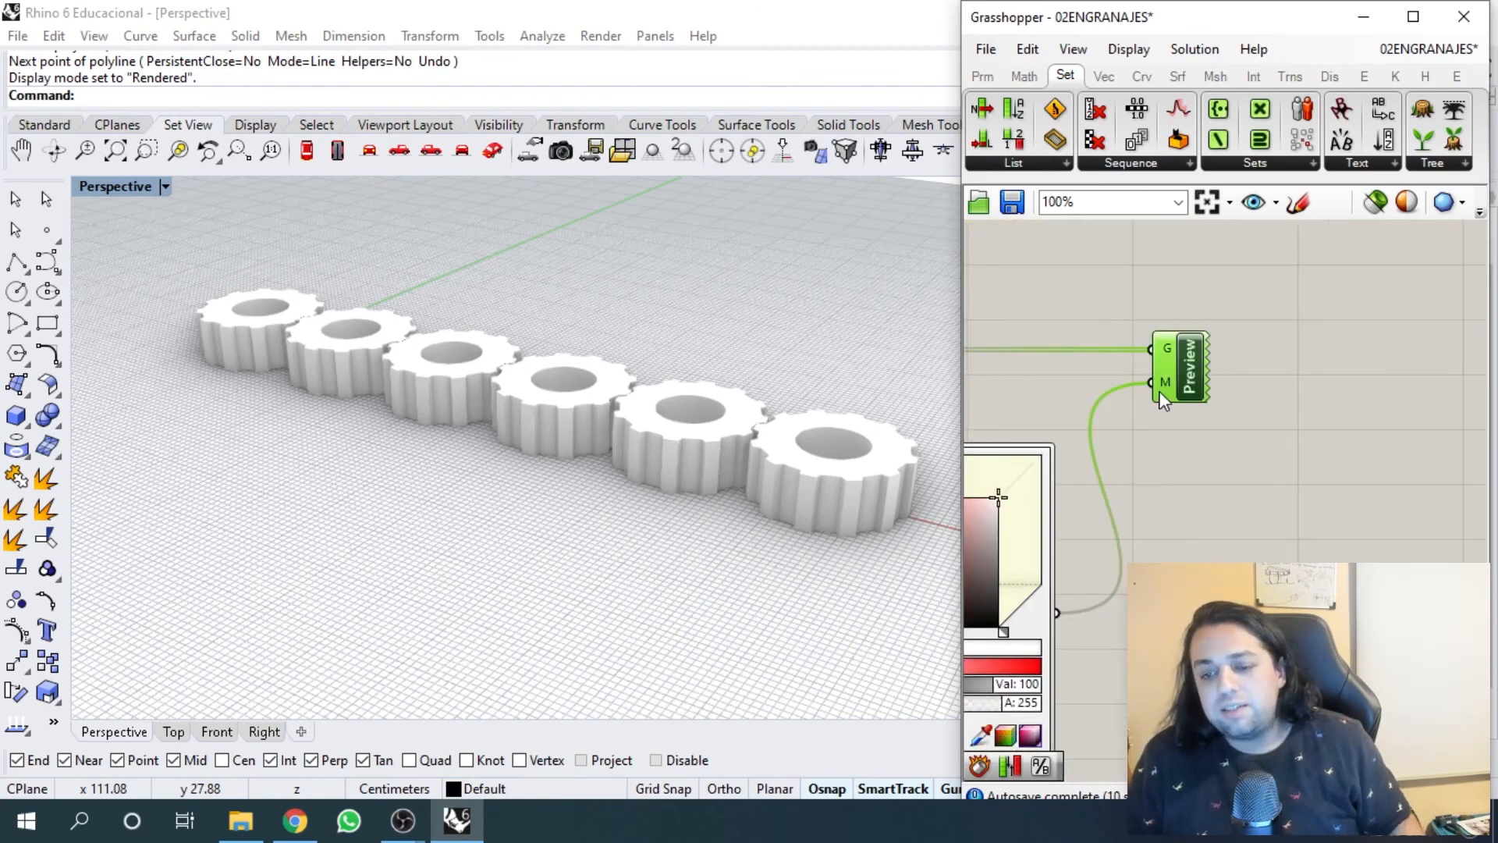
pyautogui.moveTo(1270, 359); pyautogui.dragTo(1070, 504)
pyautogui.scroll(2, 1150, 403)
pyautogui.rightClick(1178, 332)
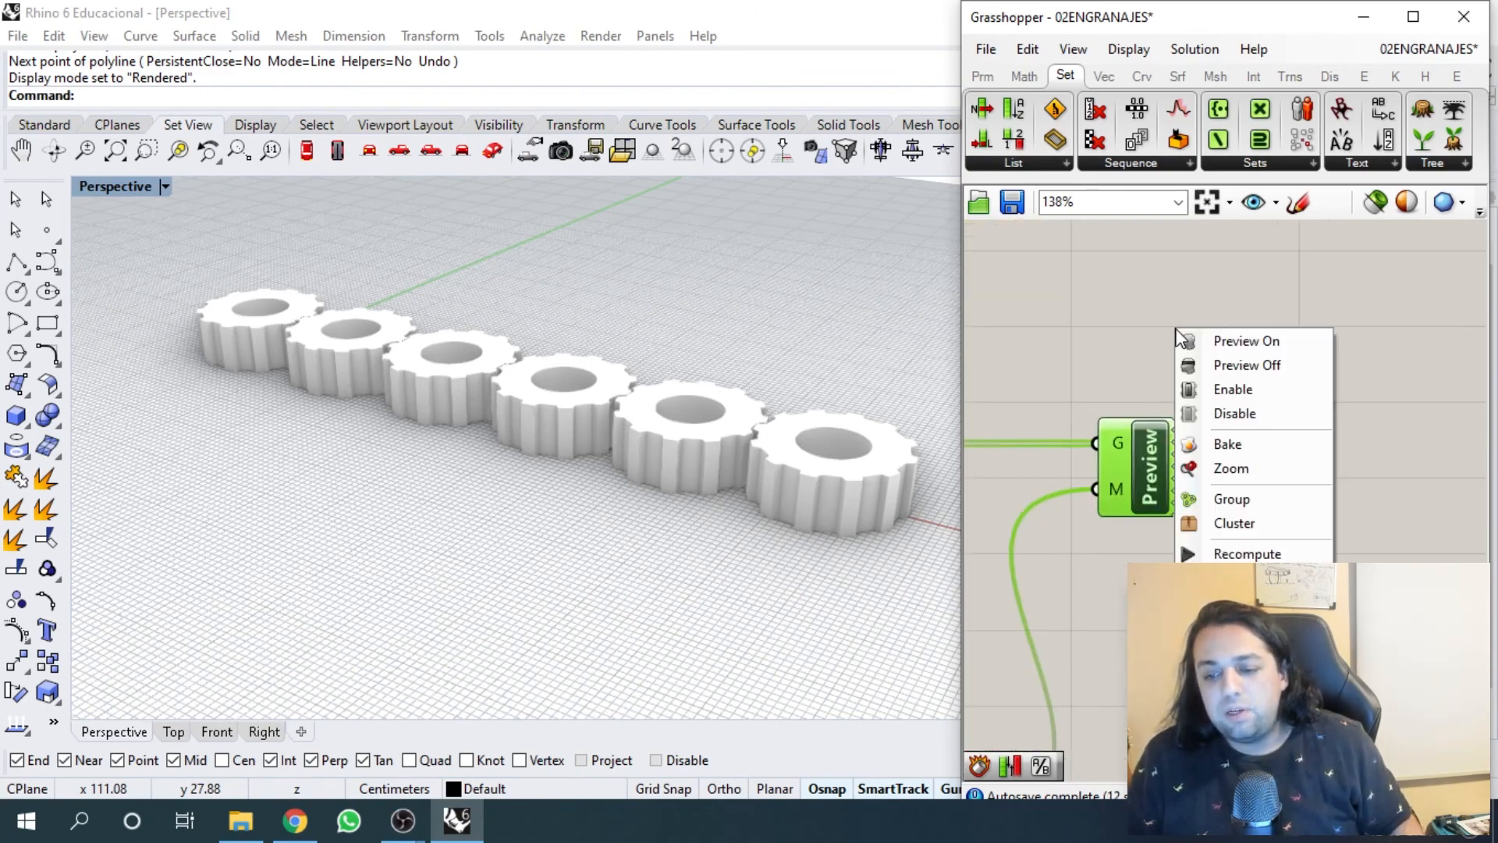
pyautogui.click(1254, 443)
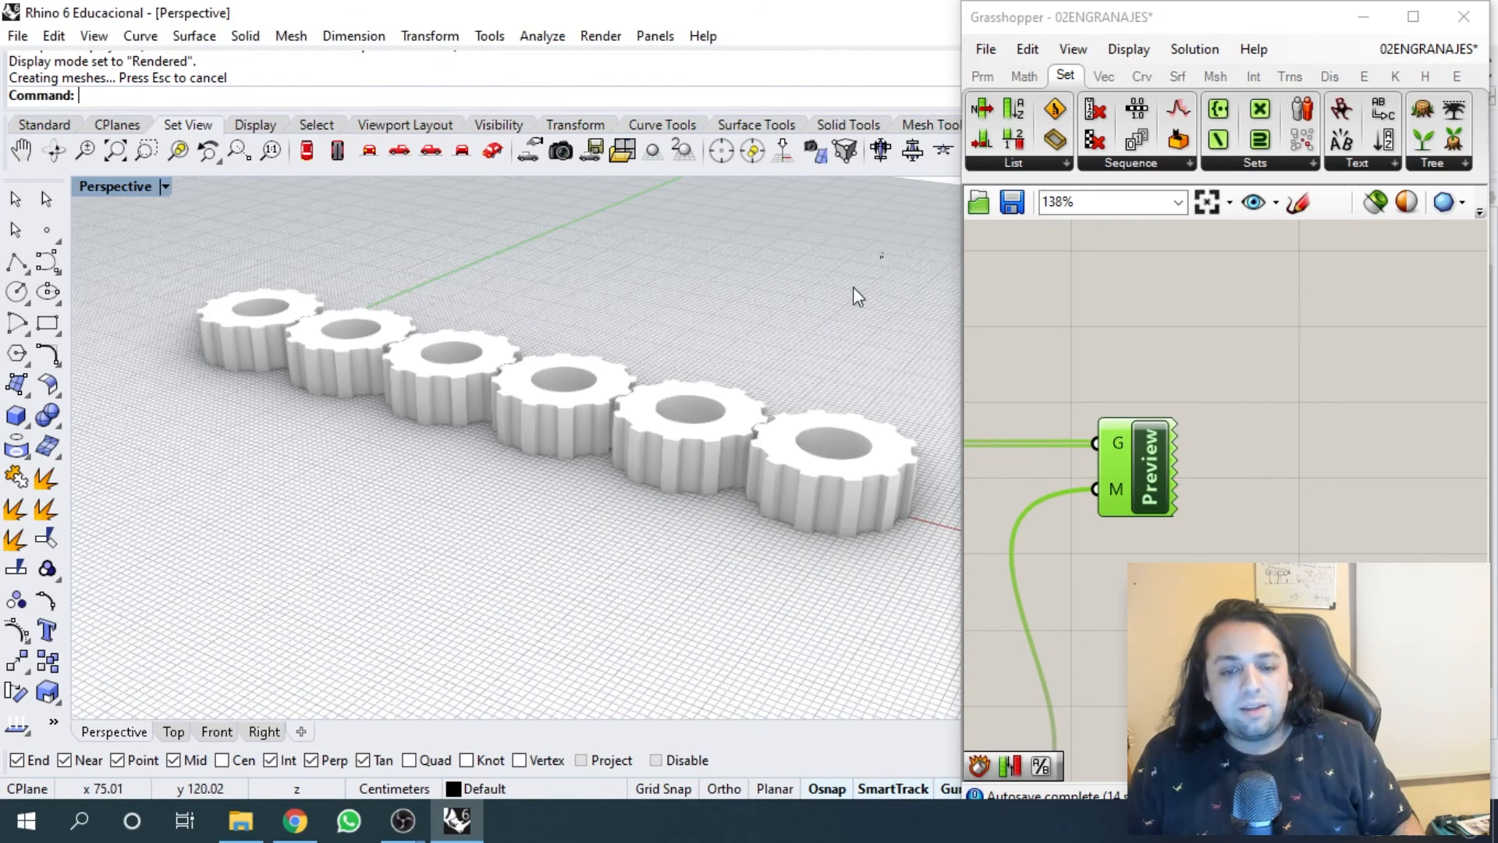
# - Undo the bake of the gears in Rhino
pyautogui.moveTo(858, 296); pyautogui.dragTo(210, 574)
pyautogui.press('Escape')
pyautogui.hotkey('ctrl', 'z')
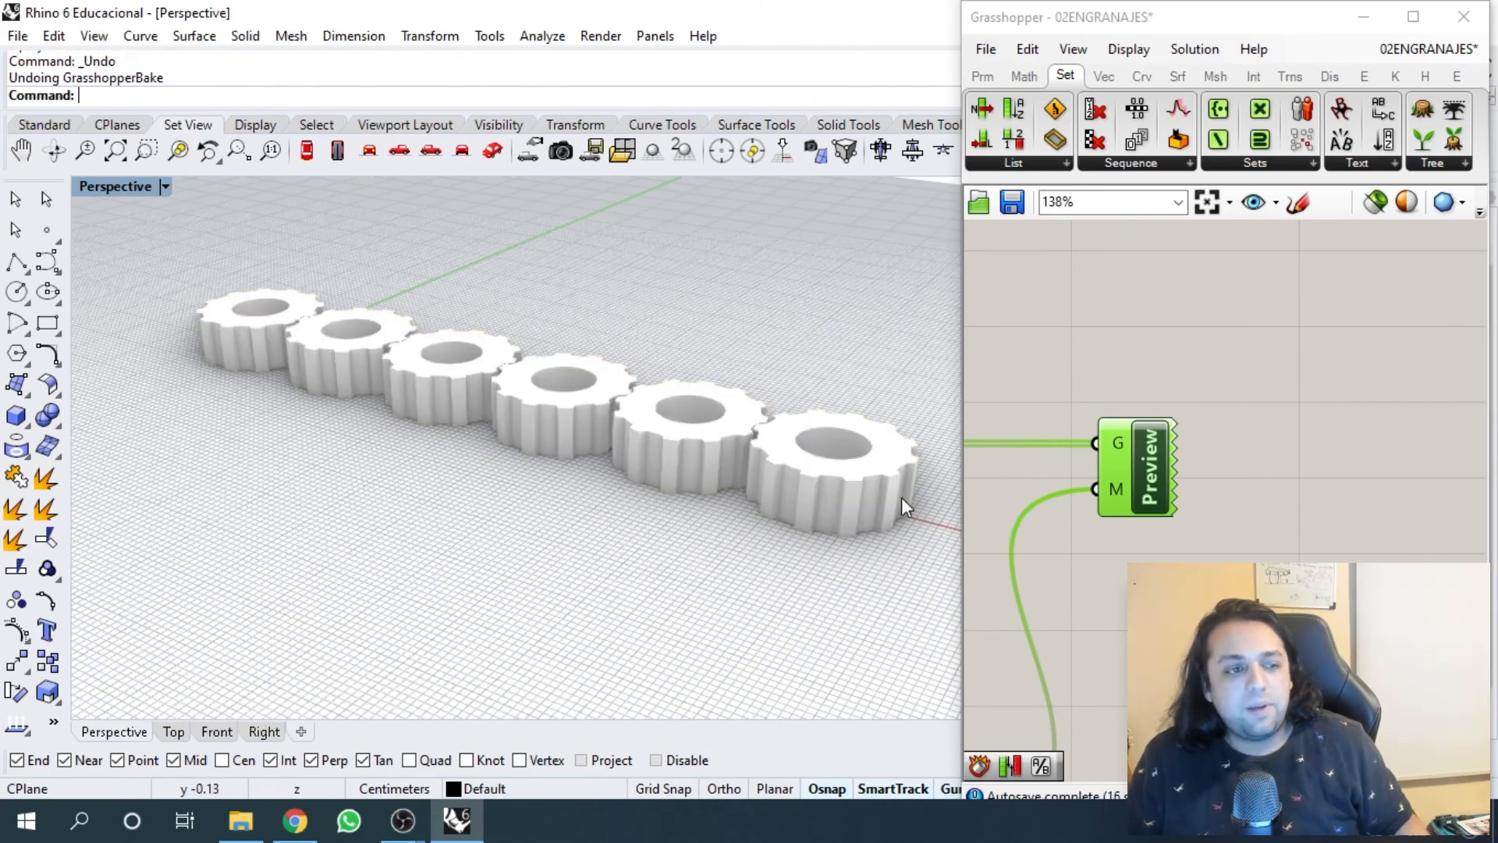
# - Move the RADIO_CIRCUNFERENCIA and NUMERO_LADOS slider groups away from the components, one above the other, at the start of the definition
pyautogui.scroll(-5, 1174, 329)
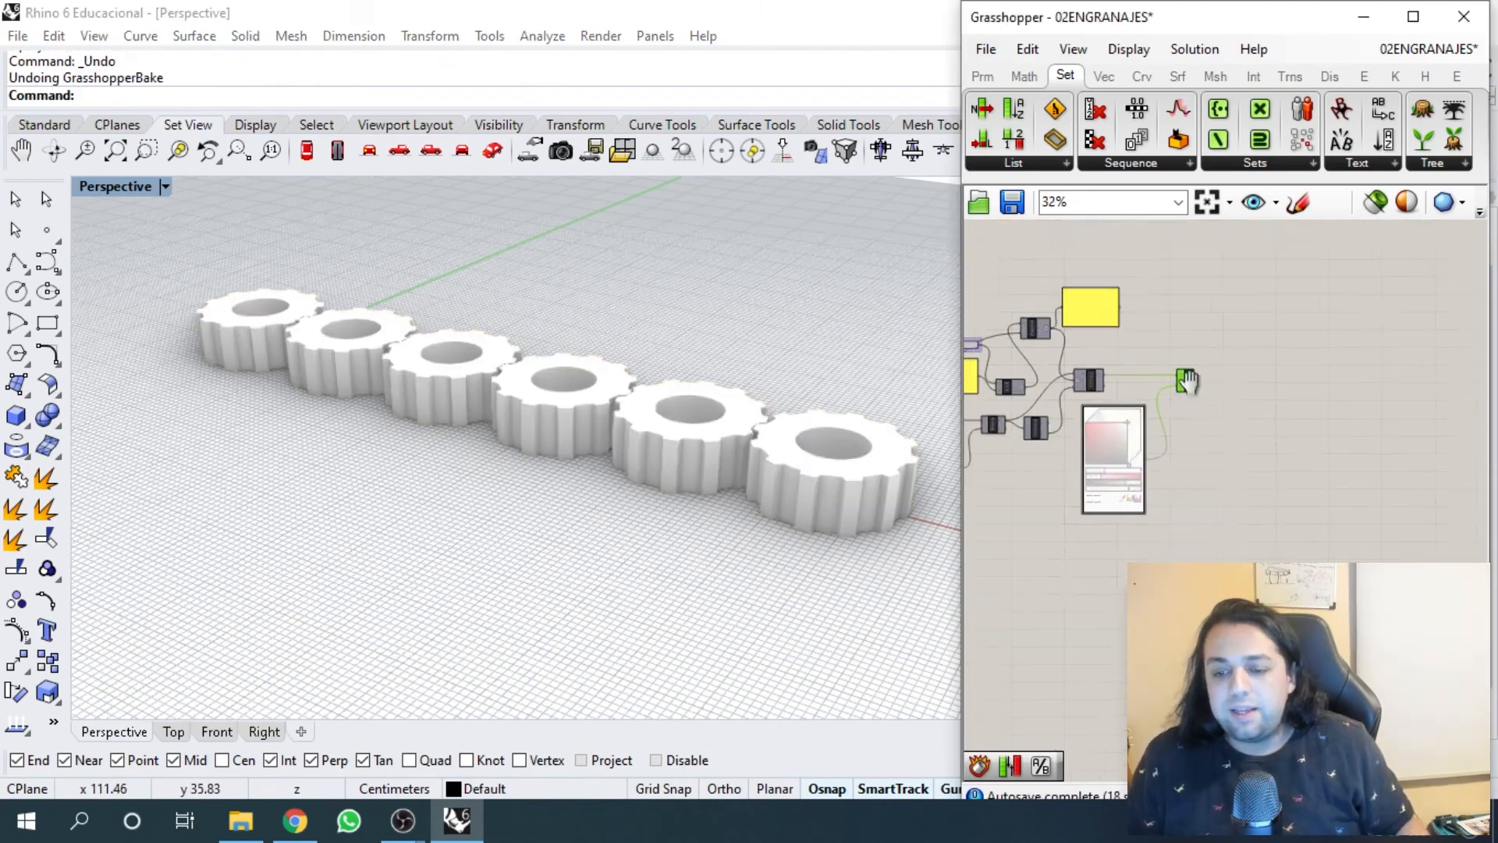
pyautogui.scroll(3, 1225, 371)
pyautogui.scroll(-3, 1342, 341)
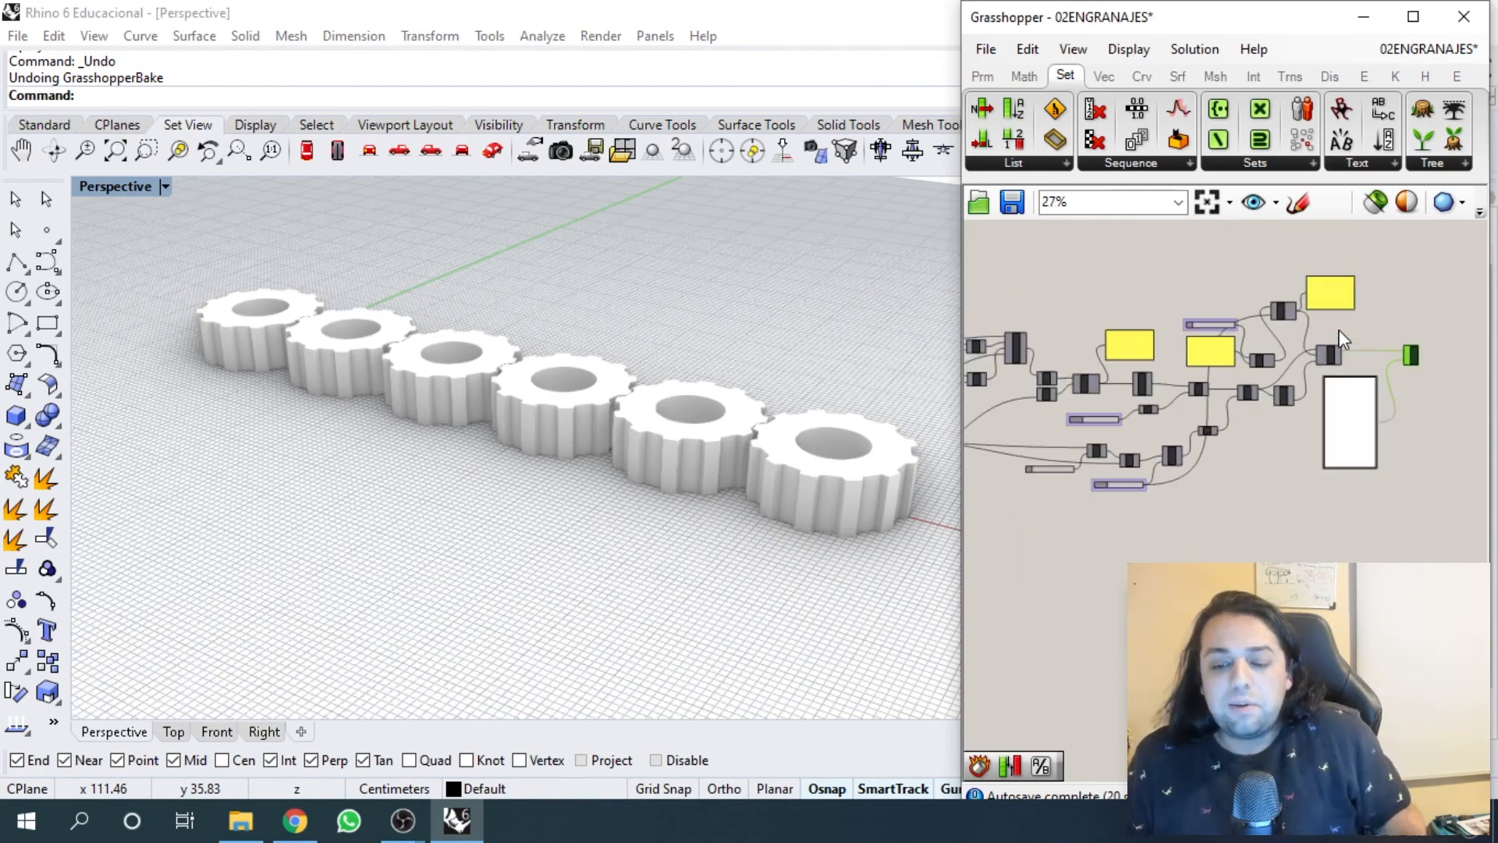
pyautogui.moveTo(1253, 358); pyautogui.dragTo(1411, 340, button='right')
pyautogui.scroll(-1, 1373, 343)
pyautogui.scroll(-1, 1202, 343)
pyautogui.moveTo(1188, 334); pyautogui.dragTo(1411, 416, button='right')
pyautogui.scroll(3, 1121, 423)
pyautogui.moveTo(1092, 431); pyautogui.dragTo(1244, 417, button='right')
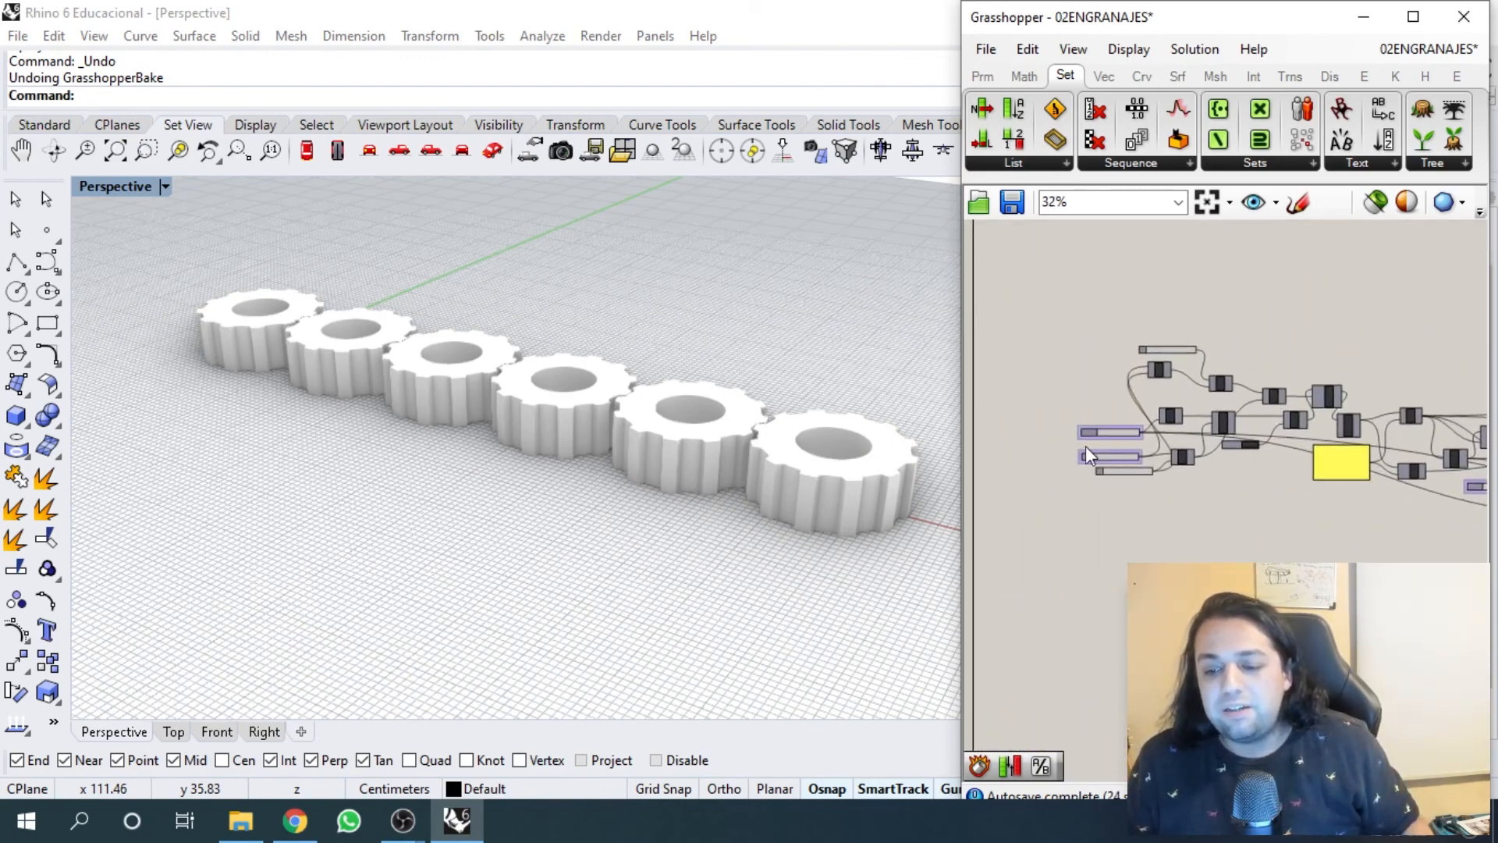
pyautogui.scroll(4, 1099, 440)
pyautogui.moveTo(1128, 415); pyautogui.dragTo(988, 330)
pyautogui.moveTo(1097, 400); pyautogui.dragTo(1190, 409, button='right')
pyautogui.moveTo(1177, 476); pyautogui.dragTo(1041, 373)
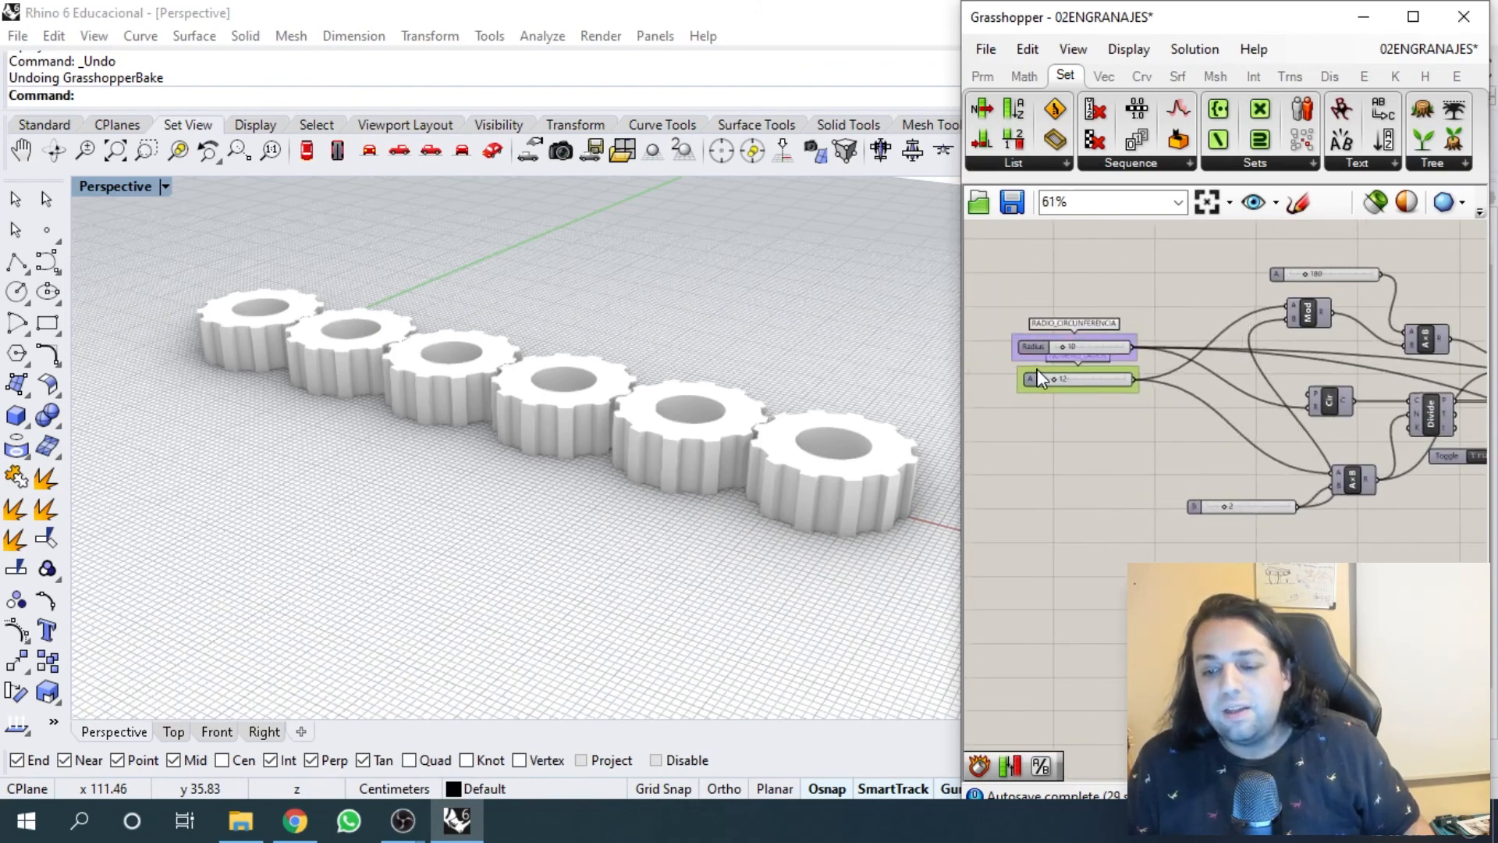
# - Gather the remaining labelled parameter sliders, from TAMAÑO_DIENTE to GRADO_ROTACION, into the same column at the start of the definition
pyautogui.scroll(-2, 1248, 384)
pyautogui.moveTo(1327, 398); pyautogui.dragTo(989, 376, button='right')
pyautogui.moveTo(1473, 374); pyautogui.dragTo(977, 346, button='right')
pyautogui.moveTo(1484, 345); pyautogui.dragTo(1349, 344, button='right')
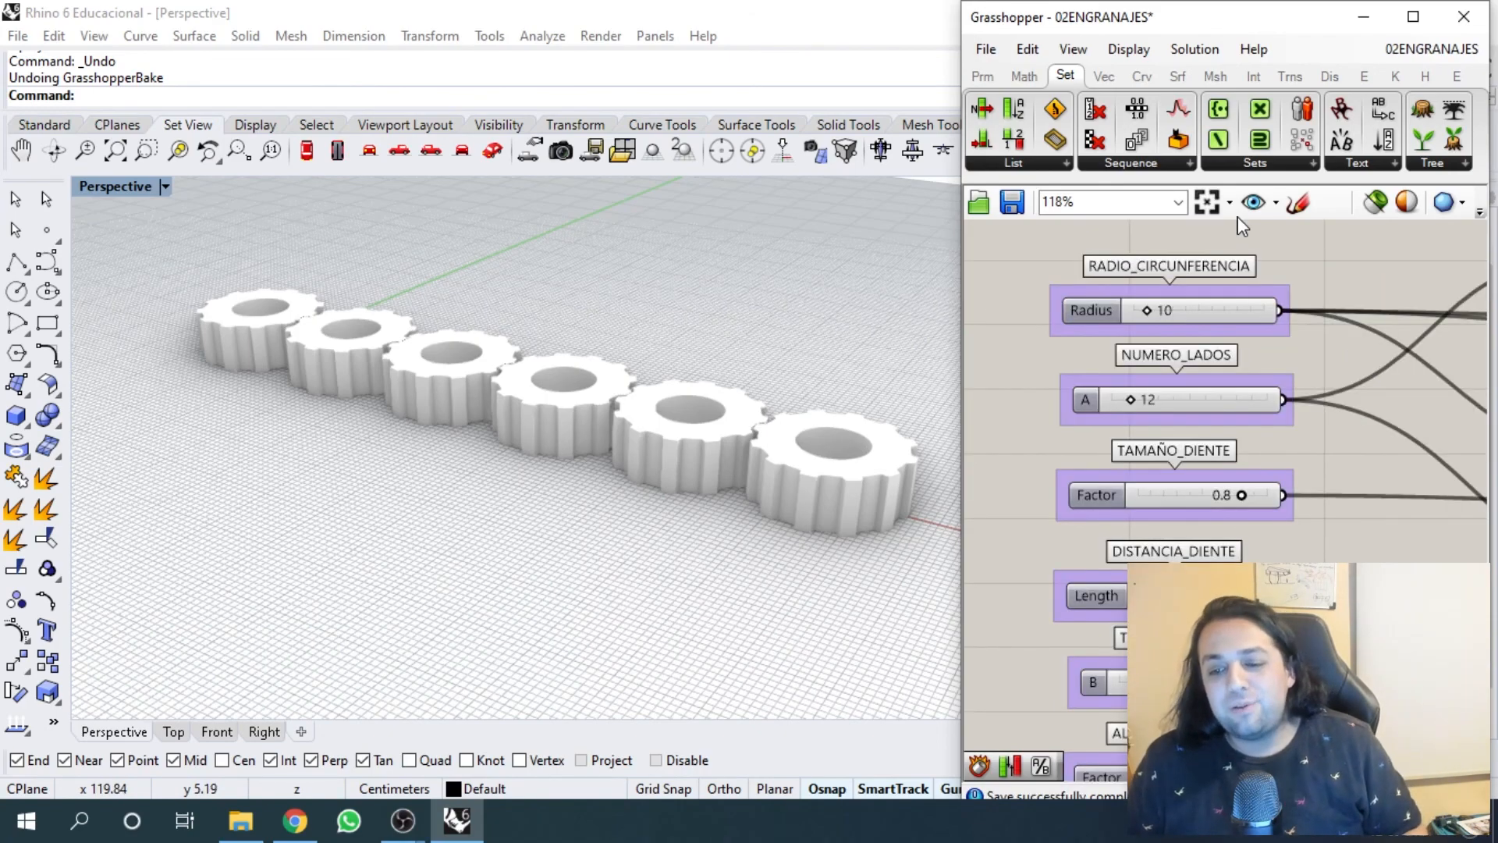
# - Set the GRADO_ROTACION slider to 574.233 and NUMERO_REPETICIONES to 4
pyautogui.moveTo(500, 327); pyautogui.dragTo(586, 355, button='right')
pyautogui.scroll(-7, 539, 324)
pyautogui.scroll(3, 588, 325)
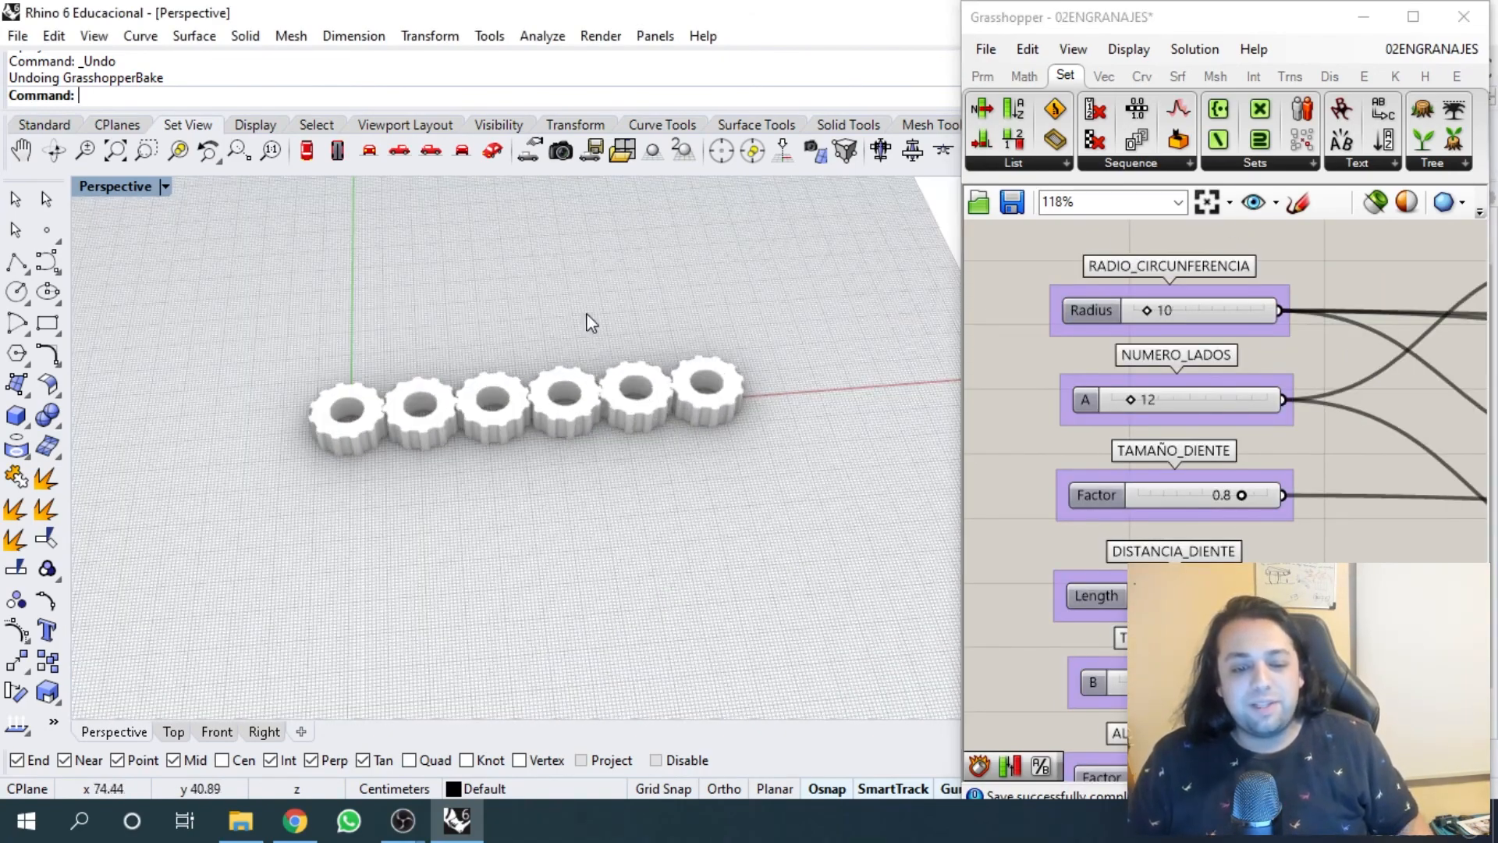
pyautogui.scroll(-1, 1123, 421)
pyautogui.moveTo(1130, 425); pyautogui.dragTo(1110, 295, button='right')
pyautogui.moveTo(1086, 435); pyautogui.dragTo(1100, 251, button='right')
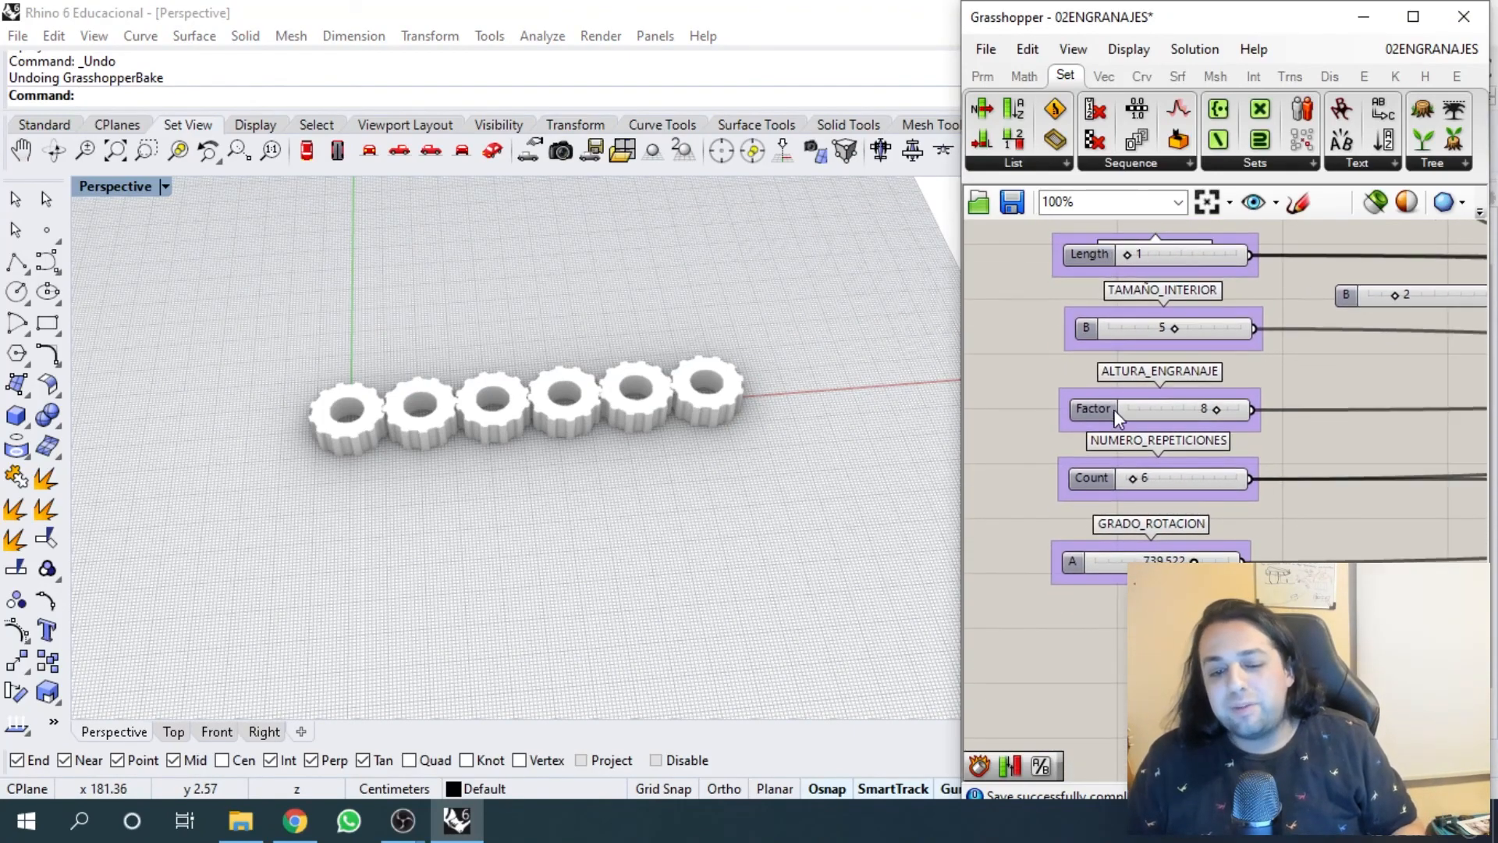
pyautogui.moveTo(1194, 564); pyautogui.dragTo(1172, 563)
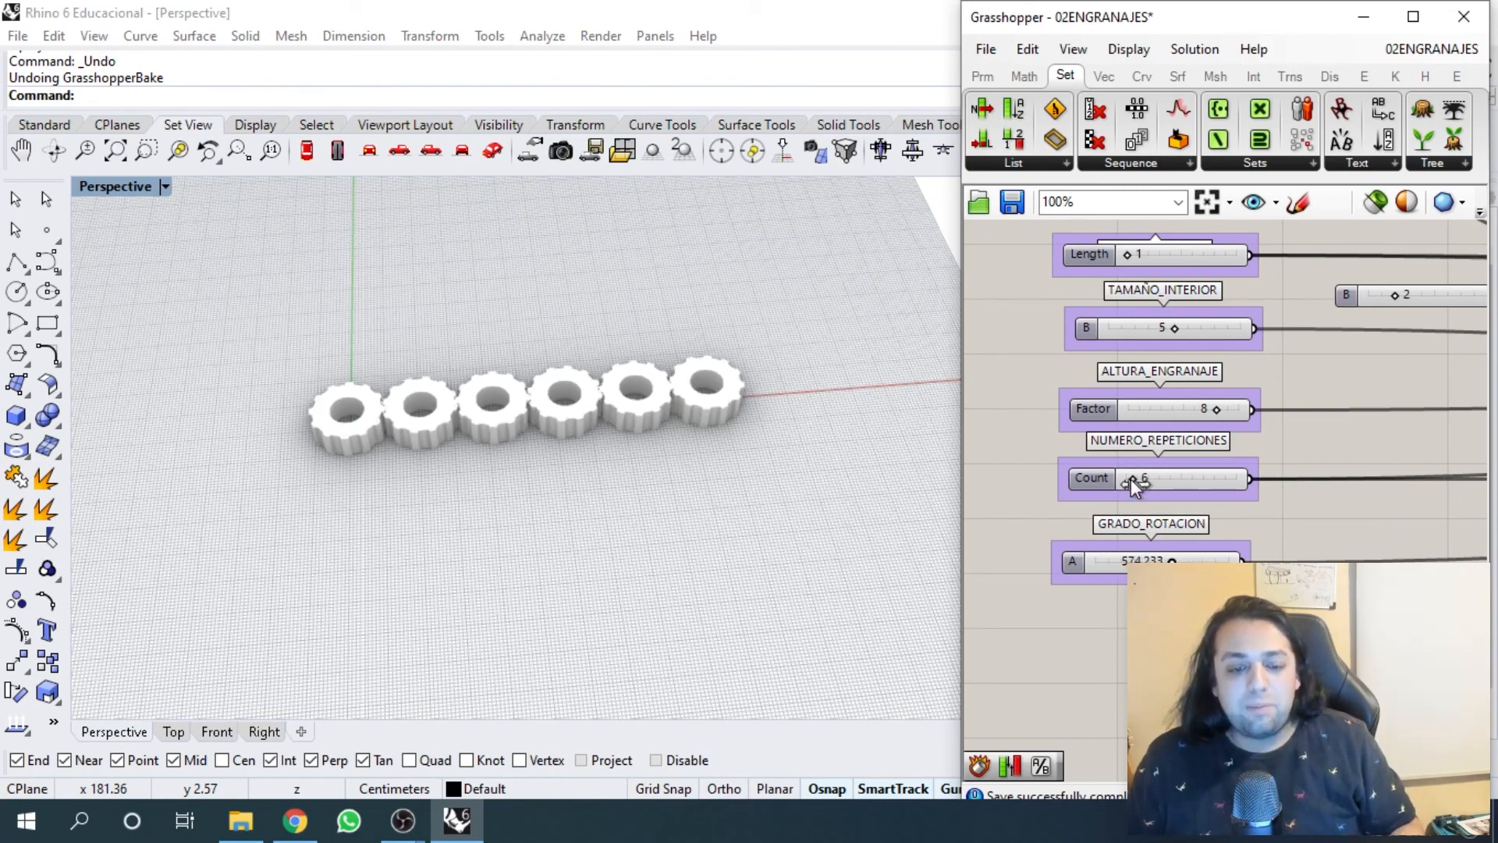
pyautogui.moveTo(1131, 479); pyautogui.dragTo(1127, 501)
# - Set the ALTURA_ENGRANAJE slider to 5 and TAMAÑO_INTERIOR to 4
pyautogui.moveTo(1131, 466); pyautogui.dragTo(1121, 513, button='right')
pyautogui.scroll(3, 1112, 473)
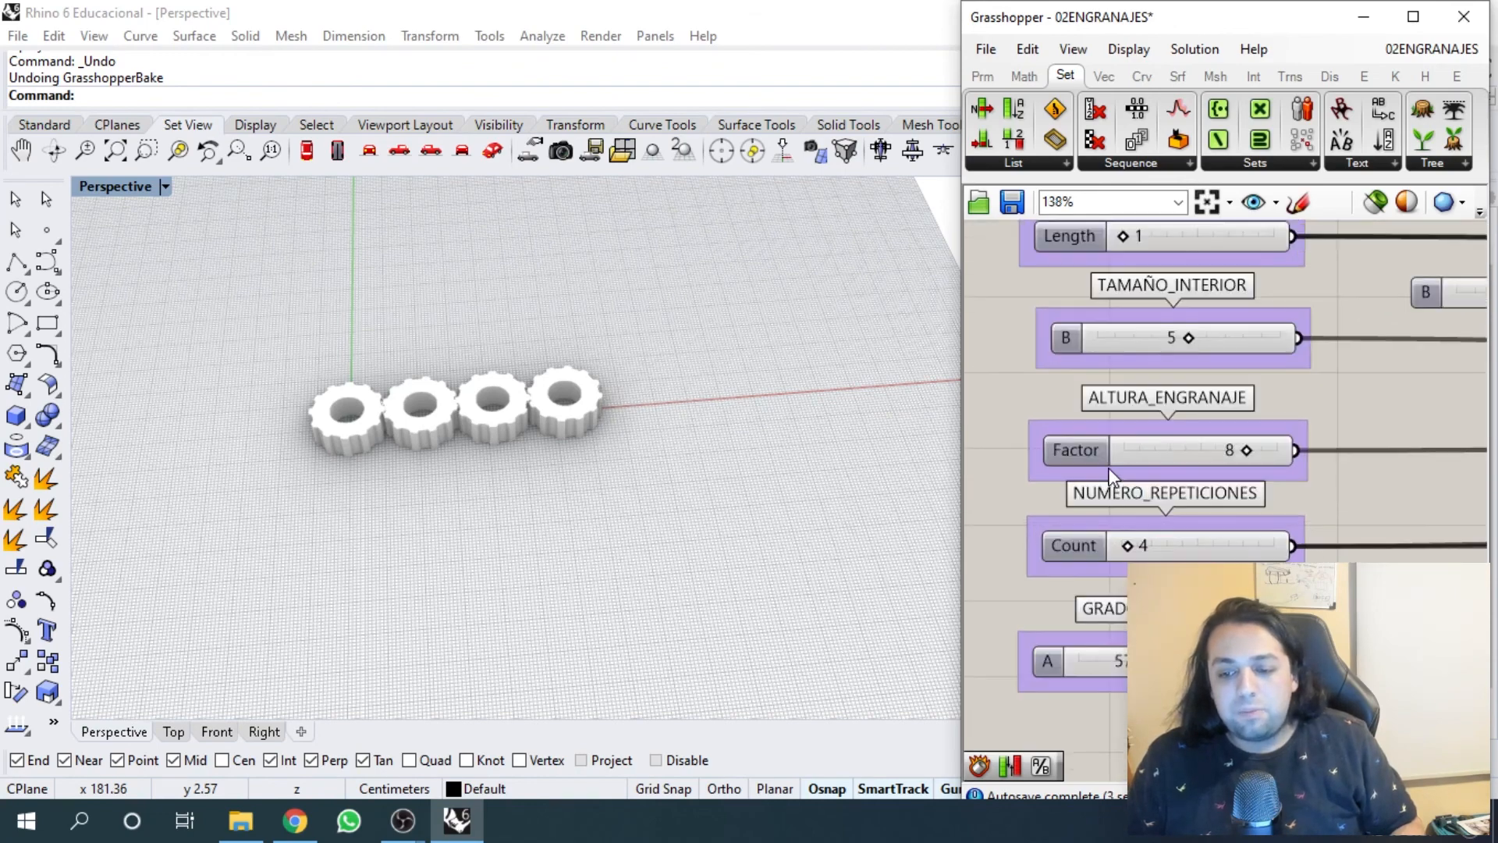
pyautogui.moveTo(1264, 453); pyautogui.dragTo(1213, 462)
pyautogui.moveTo(1159, 323); pyautogui.dragTo(1099, 401, button='right')
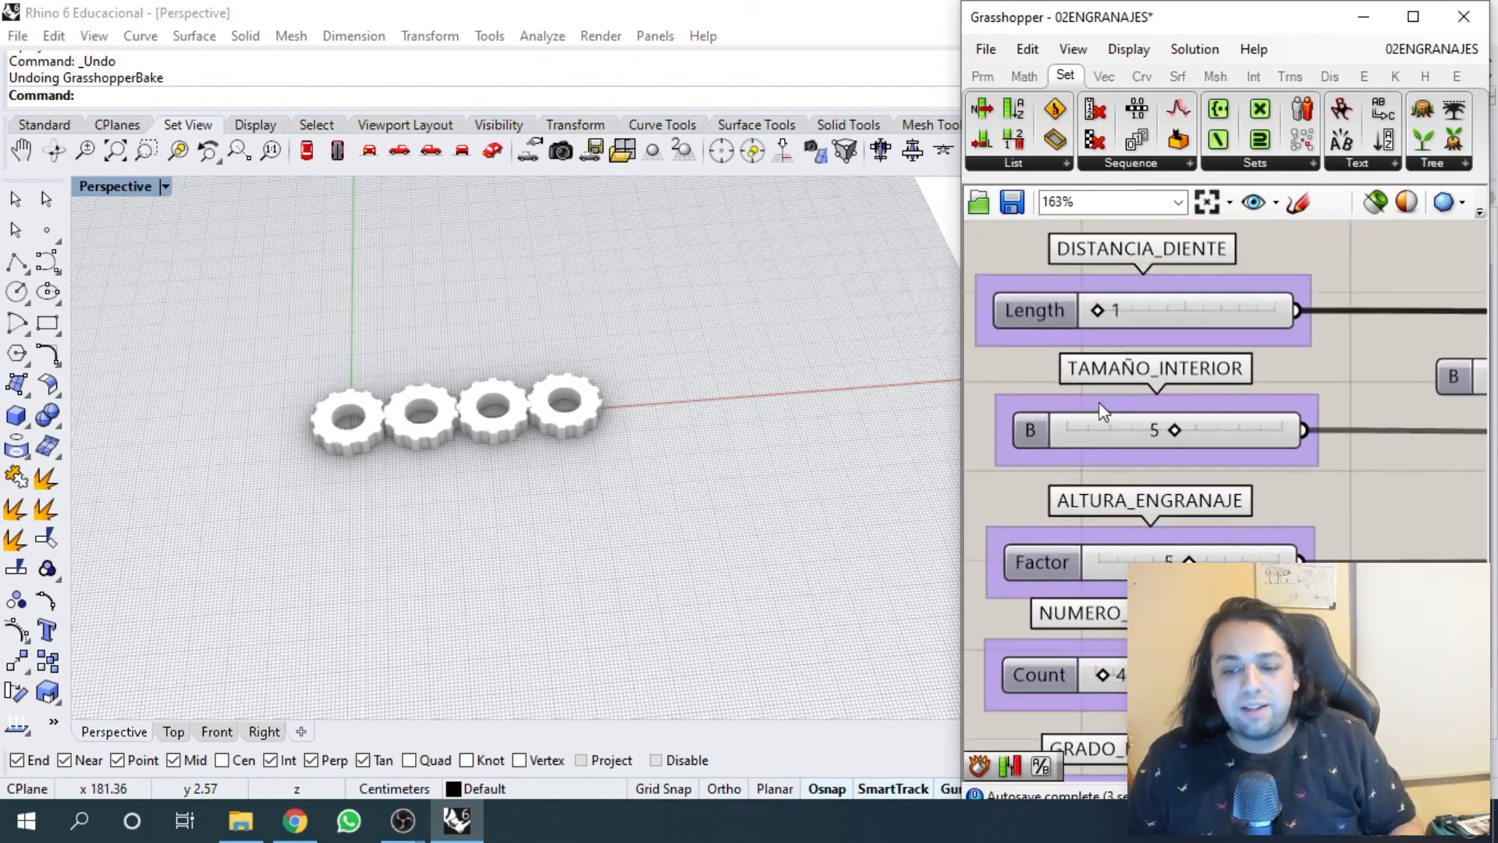
pyautogui.scroll(2, 1177, 425)
pyautogui.moveTo(1172, 443); pyautogui.dragTo(1226, 478, button='right')
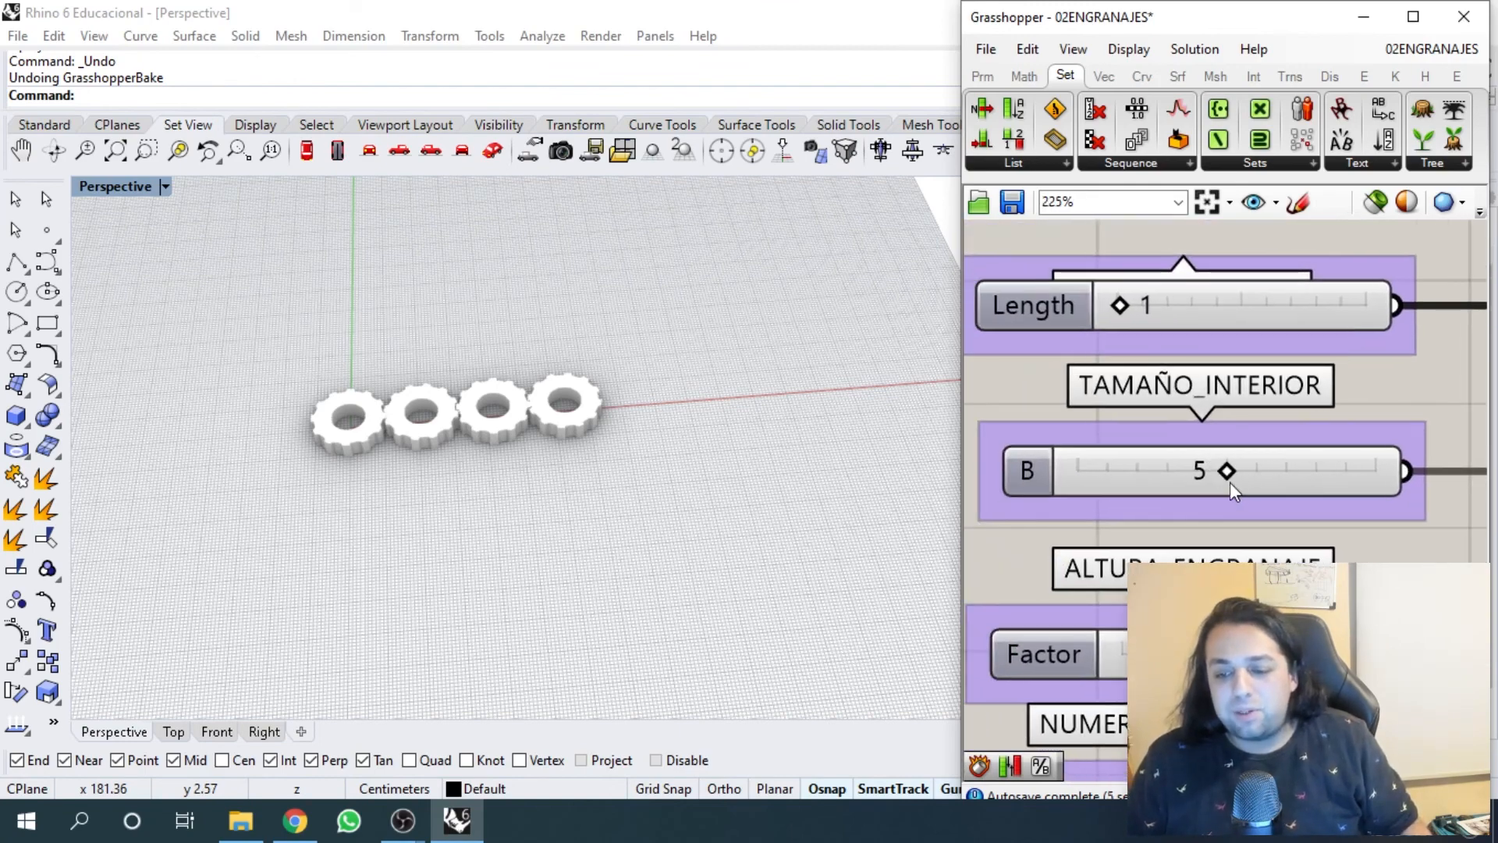
pyautogui.moveTo(1226, 471); pyautogui.dragTo(1194, 475)
# - Set the DISTANCIA_DIENTE slider to 2 and TAMAÑO_DIENTE to 0.5, checking the tooth shape up close
pyautogui.moveTo(1194, 475); pyautogui.dragTo(1191, 606, button='right')
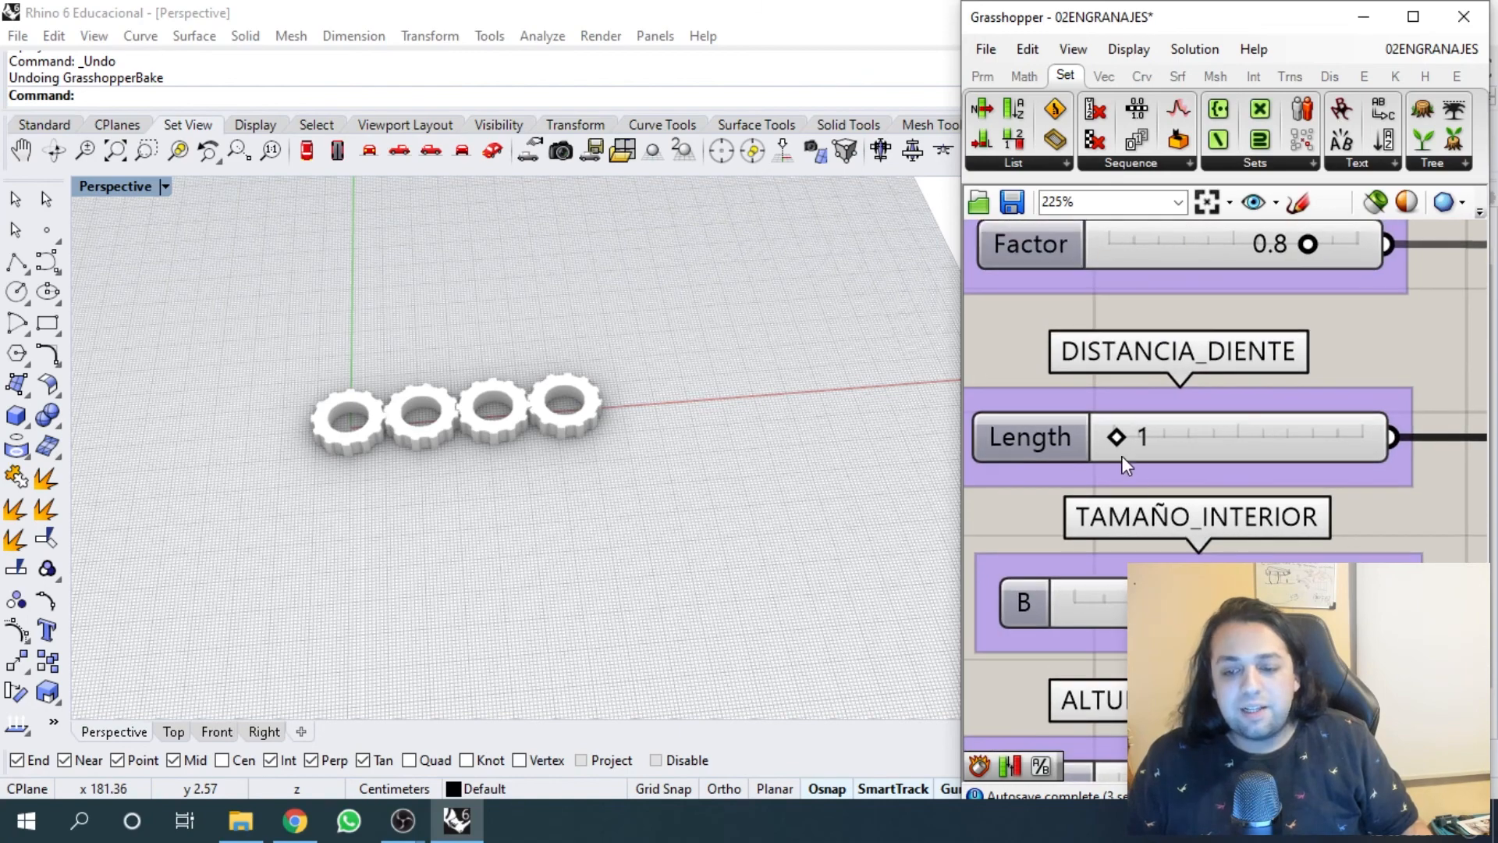
pyautogui.moveTo(1116, 440); pyautogui.dragTo(1120, 442)
pyautogui.moveTo(1135, 355); pyautogui.dragTo(1146, 460, button='right')
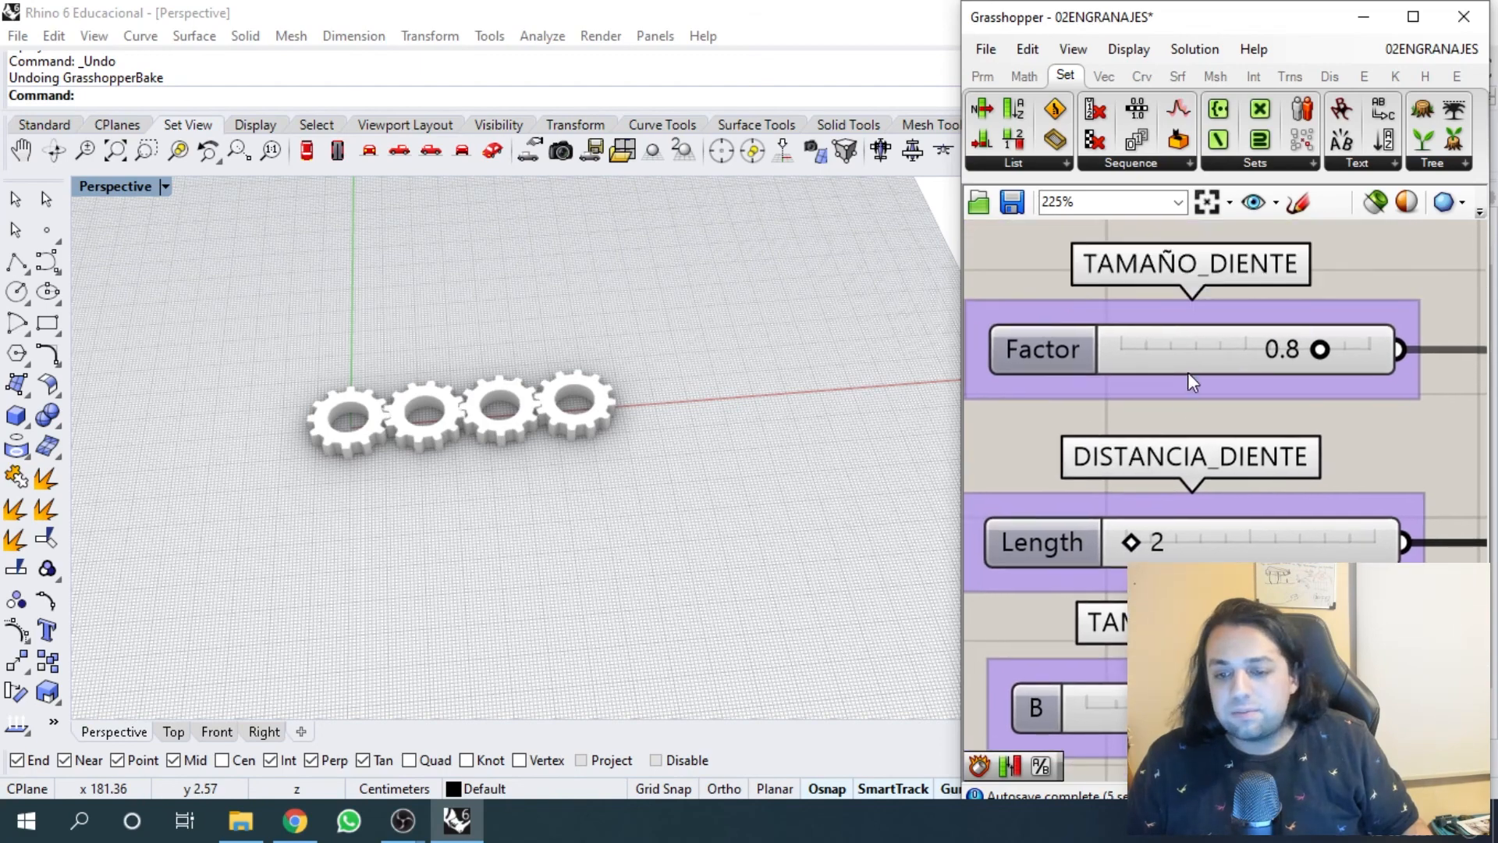
pyautogui.moveTo(1189, 374); pyautogui.dragTo(1187, 467, button='right')
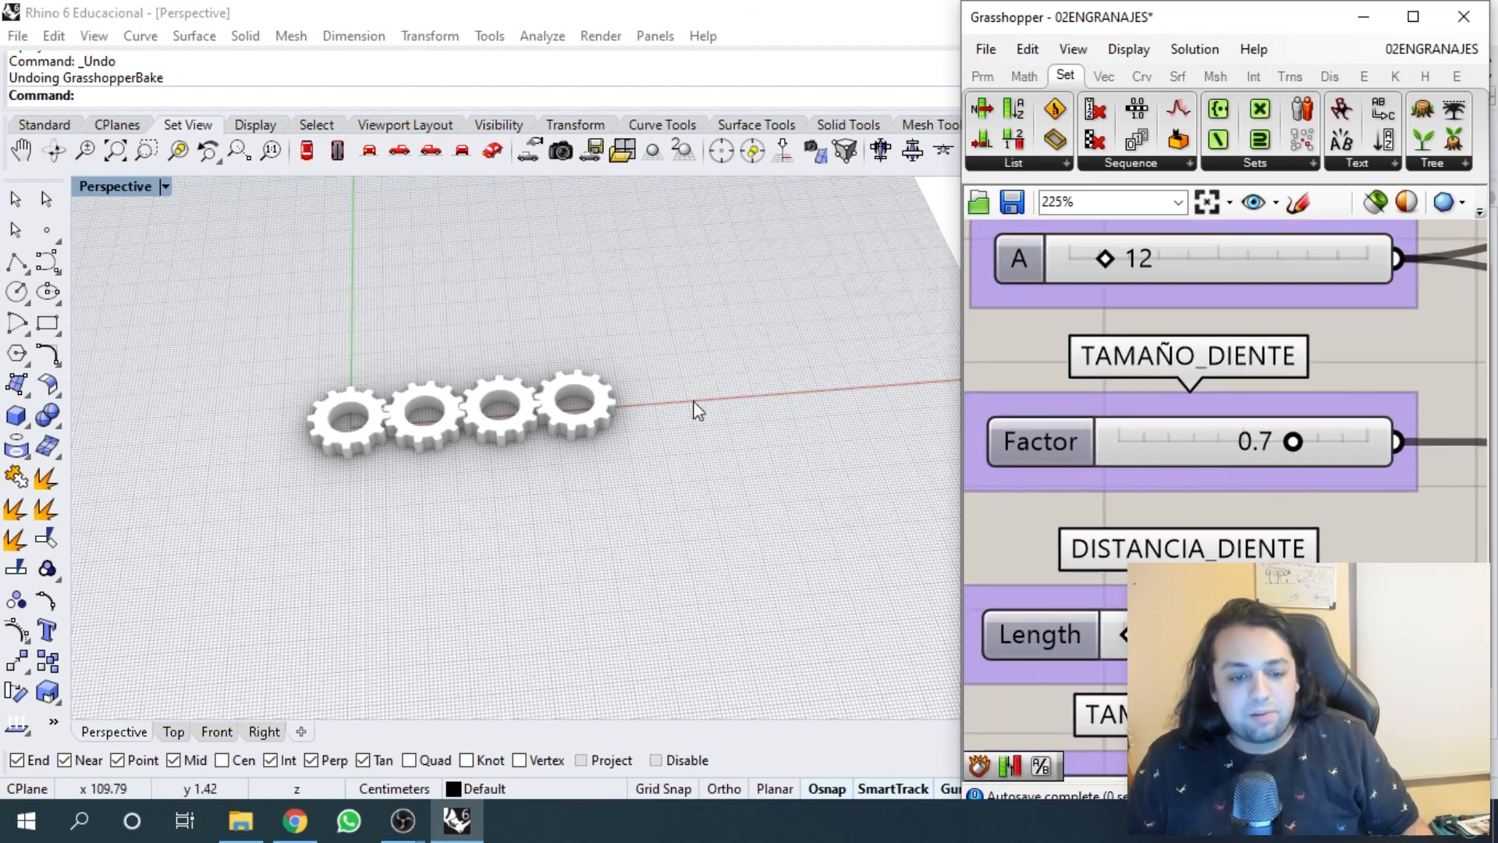
pyautogui.scroll(6, 698, 411)
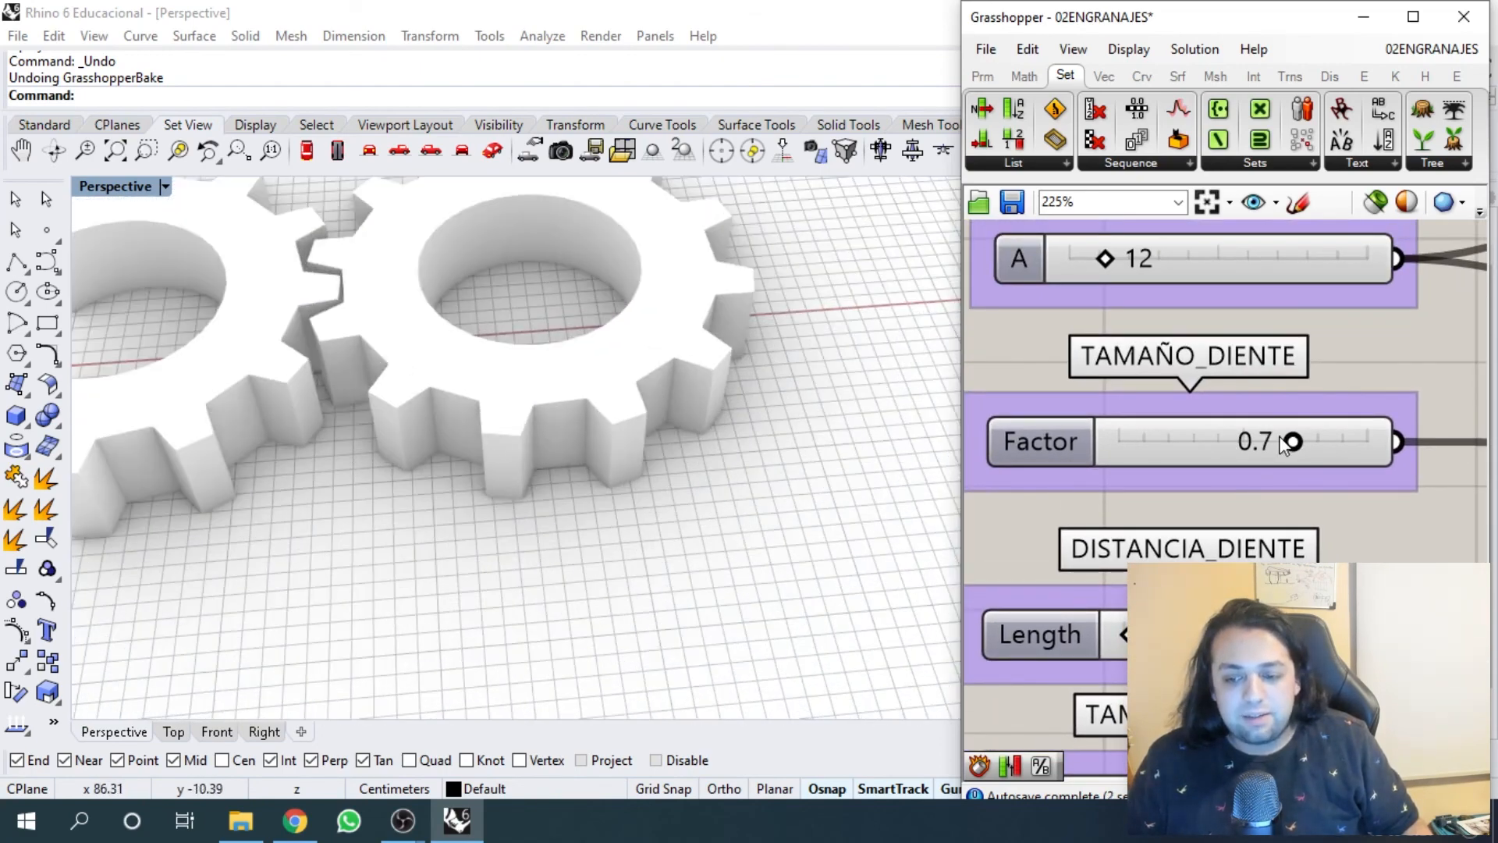
pyautogui.moveTo(1280, 437); pyautogui.dragTo(1248, 450)
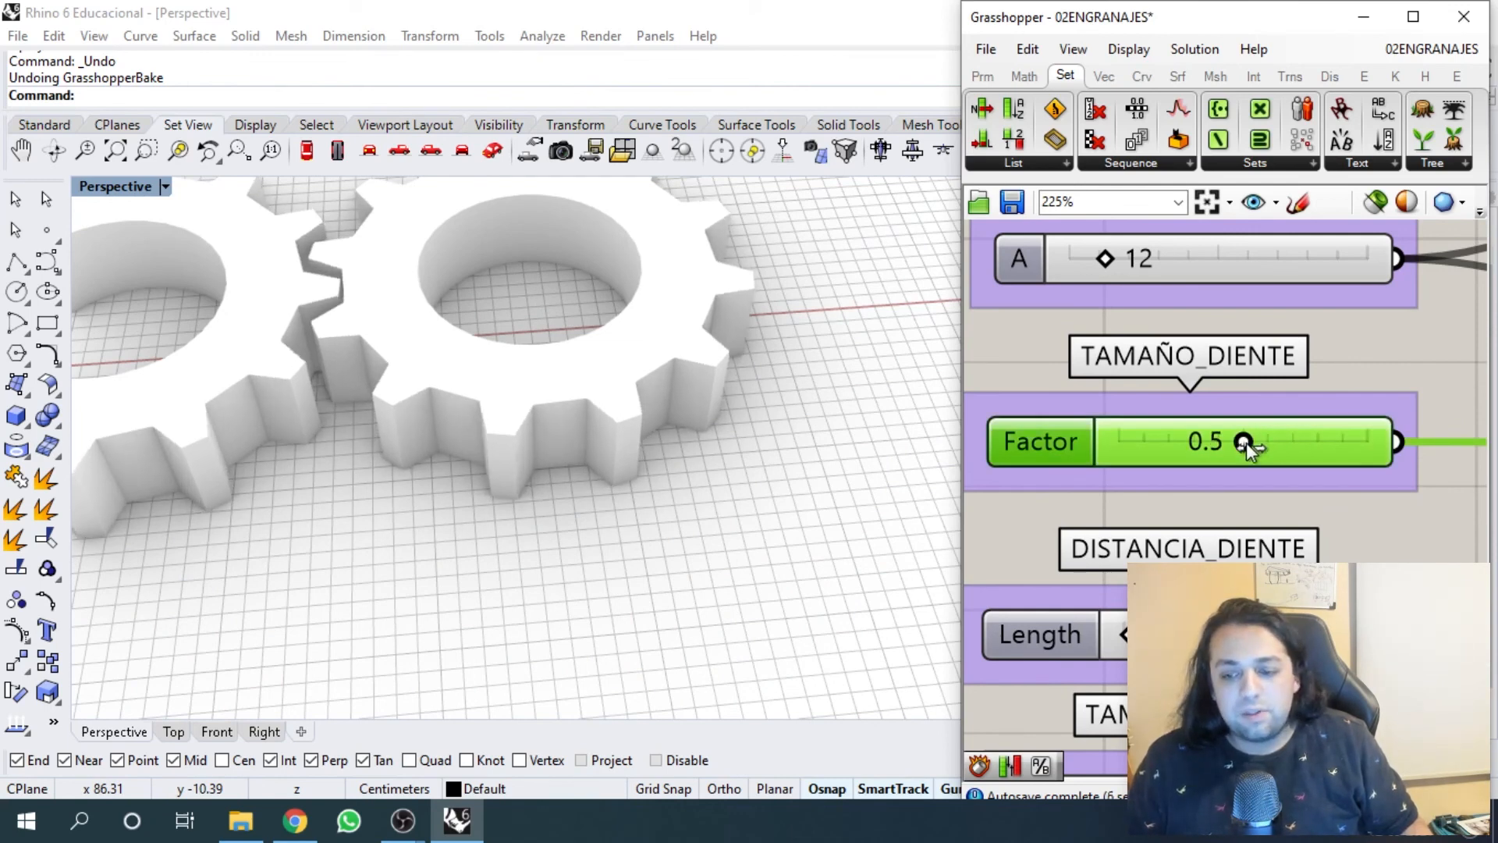
# - Set the NUMERO_LADOS slider to 20 to give each gear more teeth
pyautogui.scroll(-2, 1243, 439)
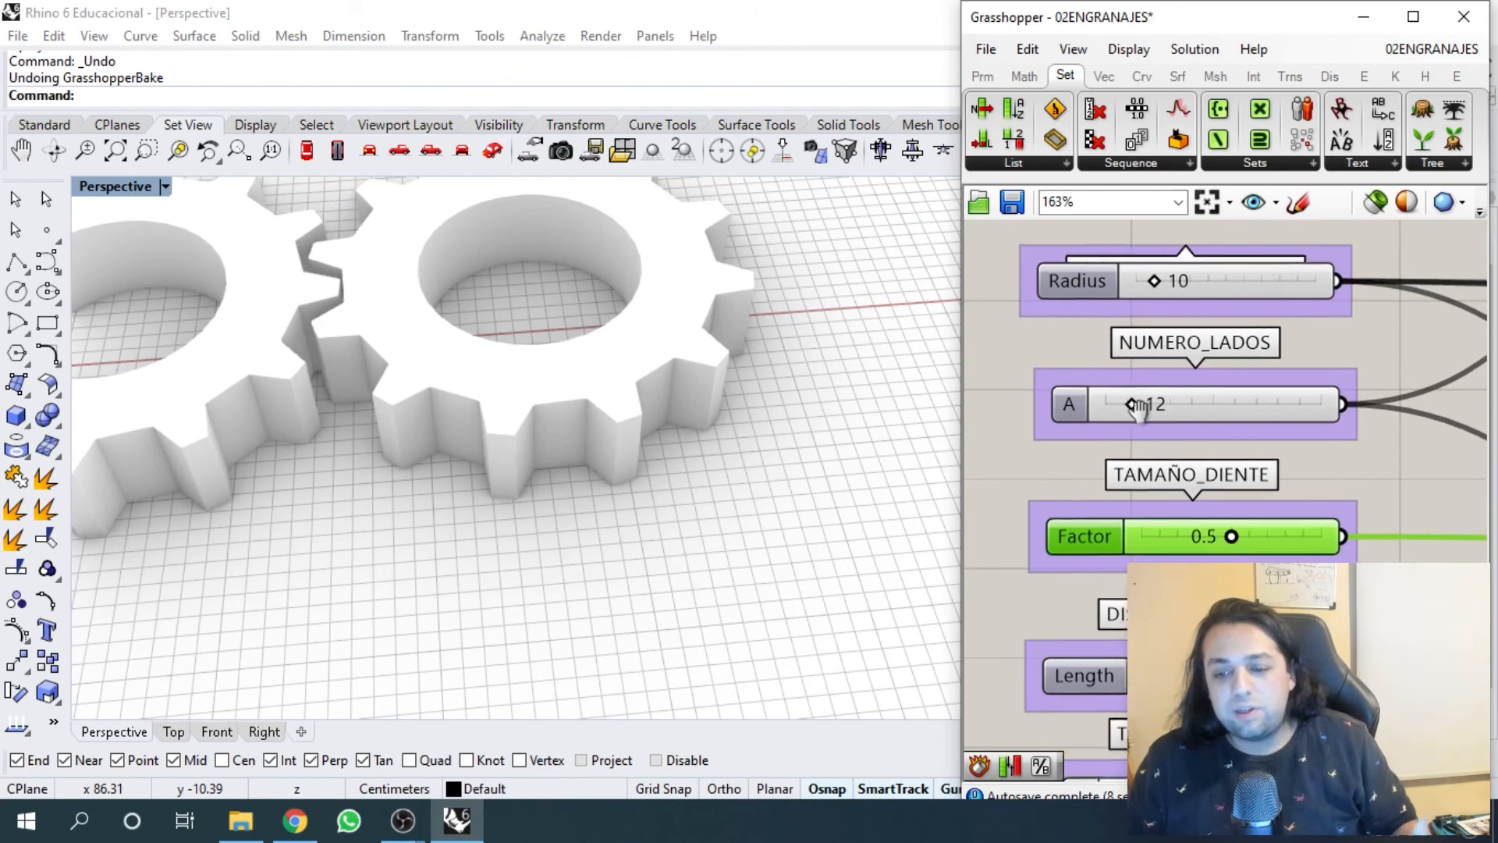
pyautogui.scroll(-3, 1122, 425)
pyautogui.scroll(2, 1150, 451)
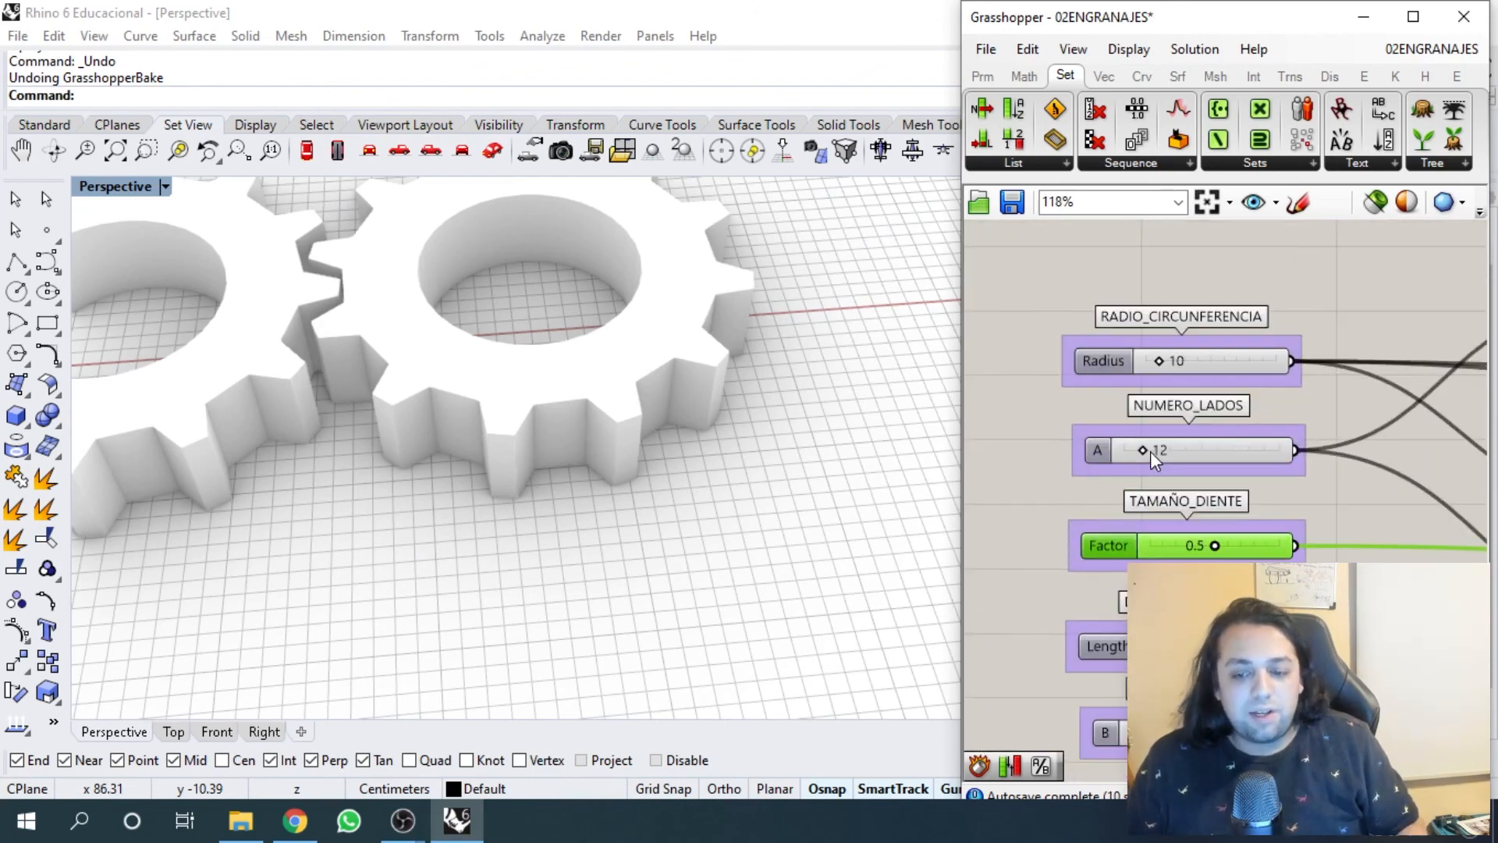
pyautogui.moveTo(1145, 451)
pyautogui.mouseDown()
pyautogui.moveTo(1163, 456)
pyautogui.moveTo(1139, 457)
pyautogui.mouseUp()
pyautogui.moveTo(1155, 466); pyautogui.dragTo(1161, 466)
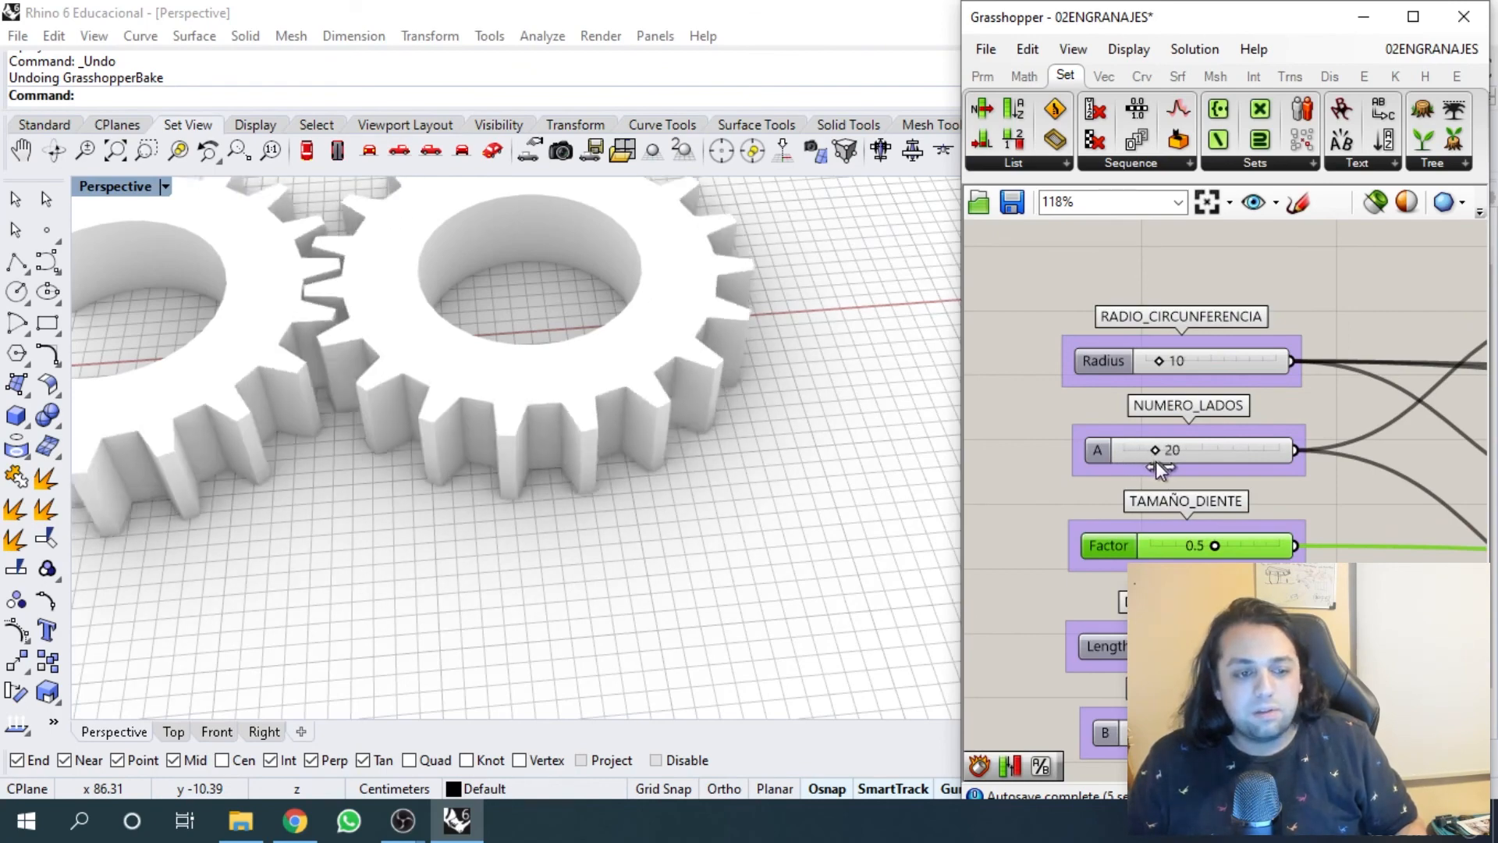
pyautogui.scroll(-5, 537, 368)
pyautogui.moveTo(537, 368); pyautogui.dragTo(658, 372, button='right')
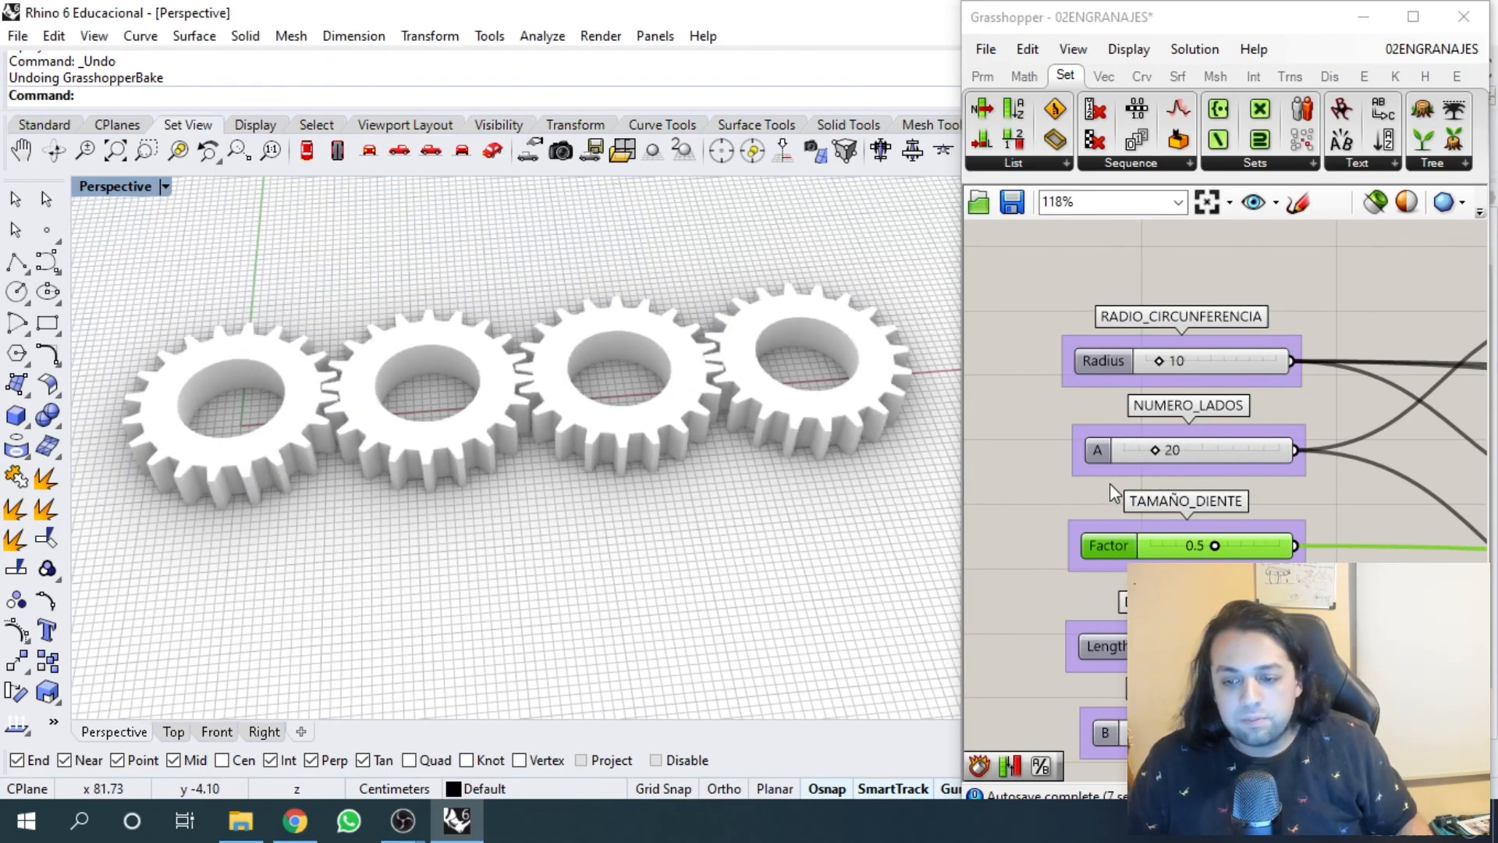
# - Test the RADIO_CIRCUNFERENCIA slider, leaving it at 10, and inspect how the gear teeth mesh
pyautogui.moveTo(1164, 360)
pyautogui.mouseDown()
pyautogui.moveTo(1148, 373)
pyautogui.moveTo(1165, 384)
pyautogui.mouseUp()
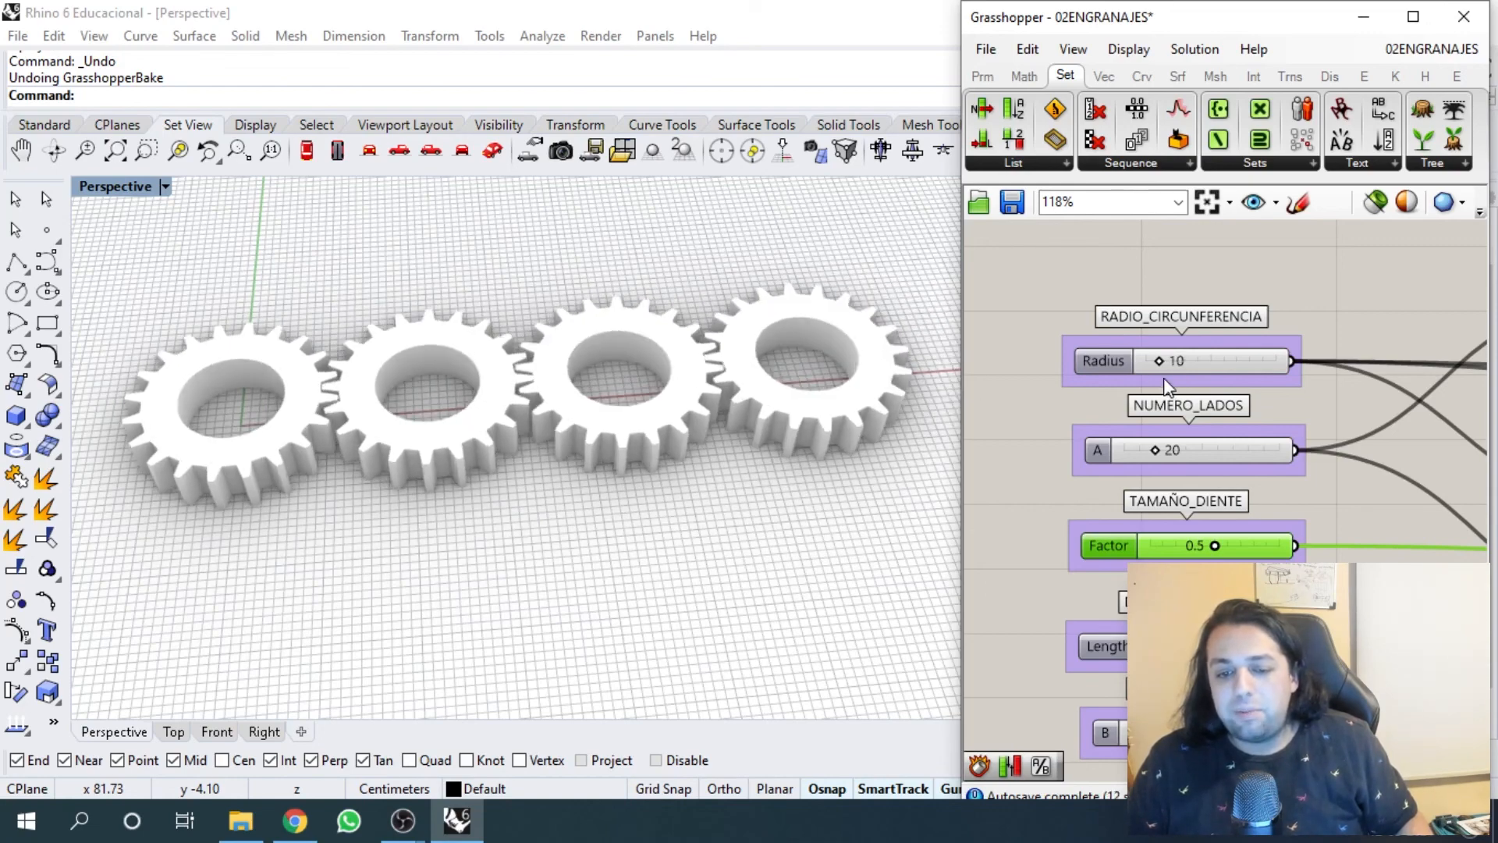
pyautogui.scroll(8, 625, 351)
pyautogui.scroll(-10, 595, 356)
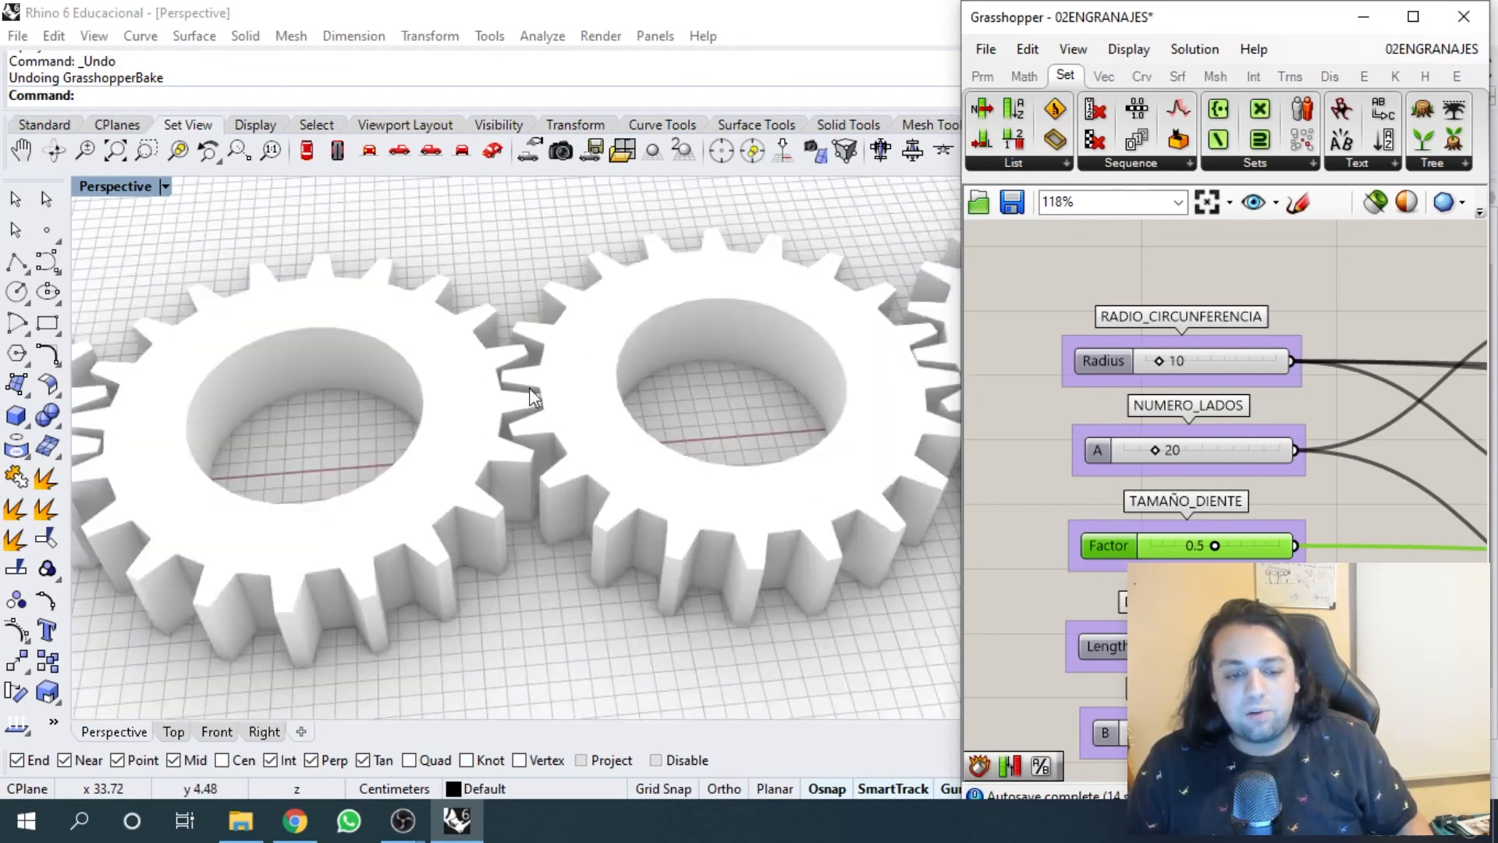
pyautogui.scroll(5, 677, 388)
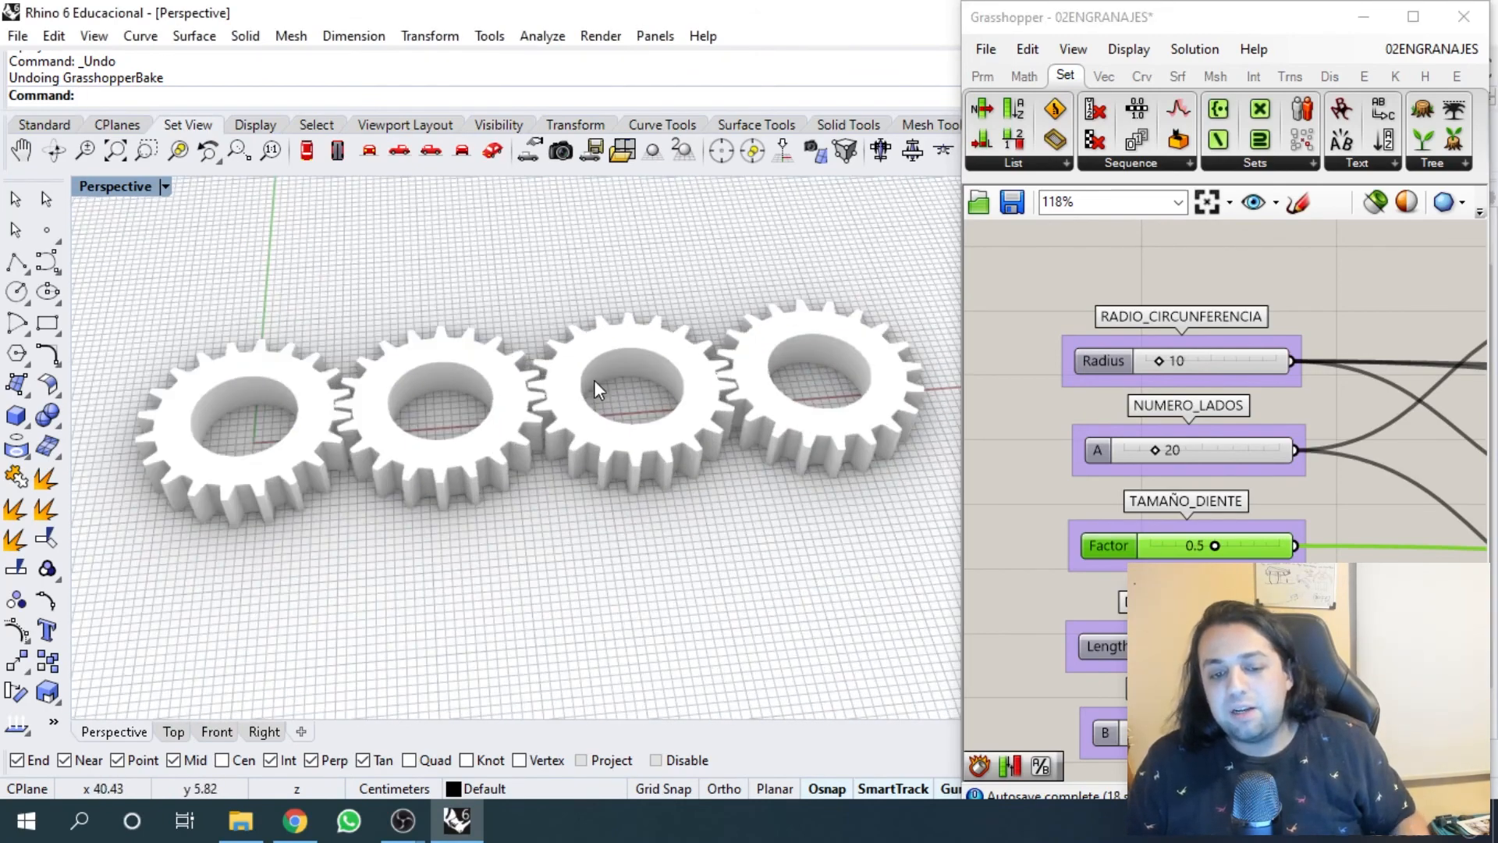
pyautogui.moveTo(458, 428); pyautogui.dragTo(558, 423, button='right')
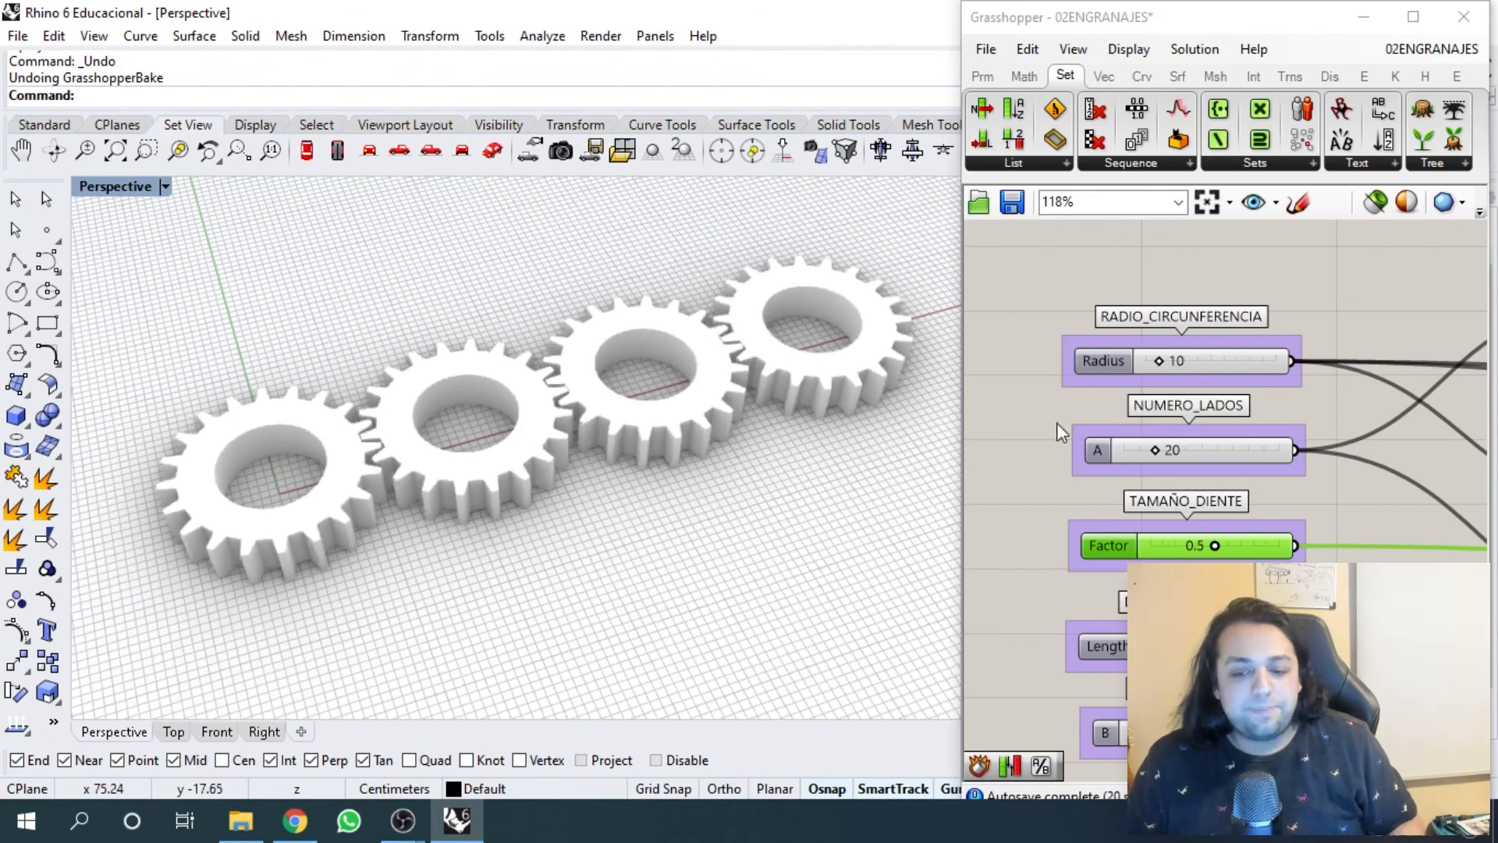
# - Set the GRADO_ROTACION slider to 168.200 to test the rotation of the four gears
pyautogui.scroll(-4, 1061, 428)
pyautogui.moveTo(1070, 428); pyautogui.dragTo(1078, 284, button='right')
pyautogui.scroll(2, 1131, 492)
pyautogui.moveTo(1131, 493); pyautogui.dragTo(1121, 423, button='right')
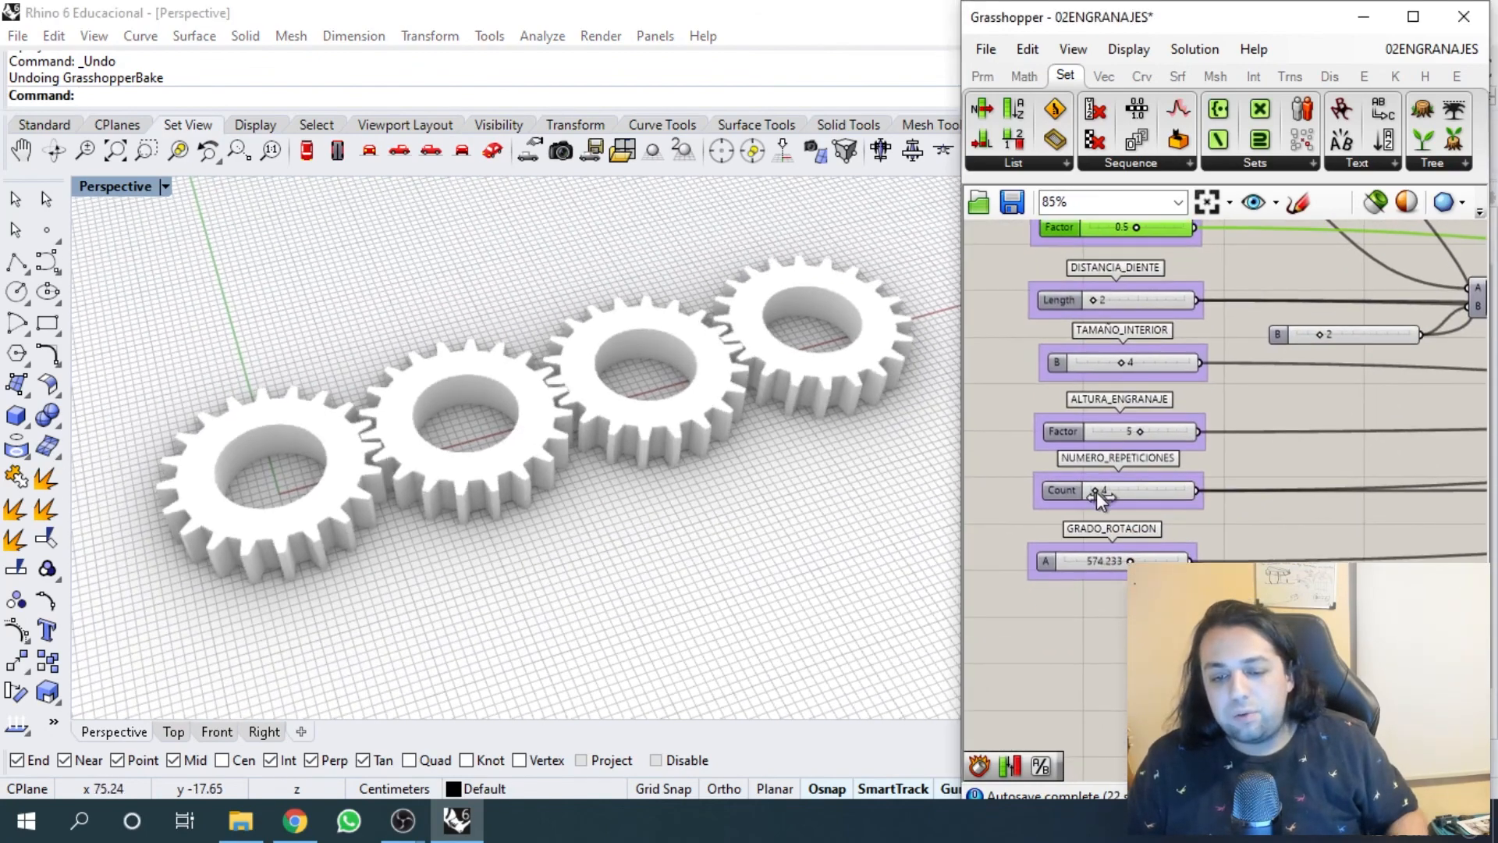
pyautogui.scroll(3, 1100, 515)
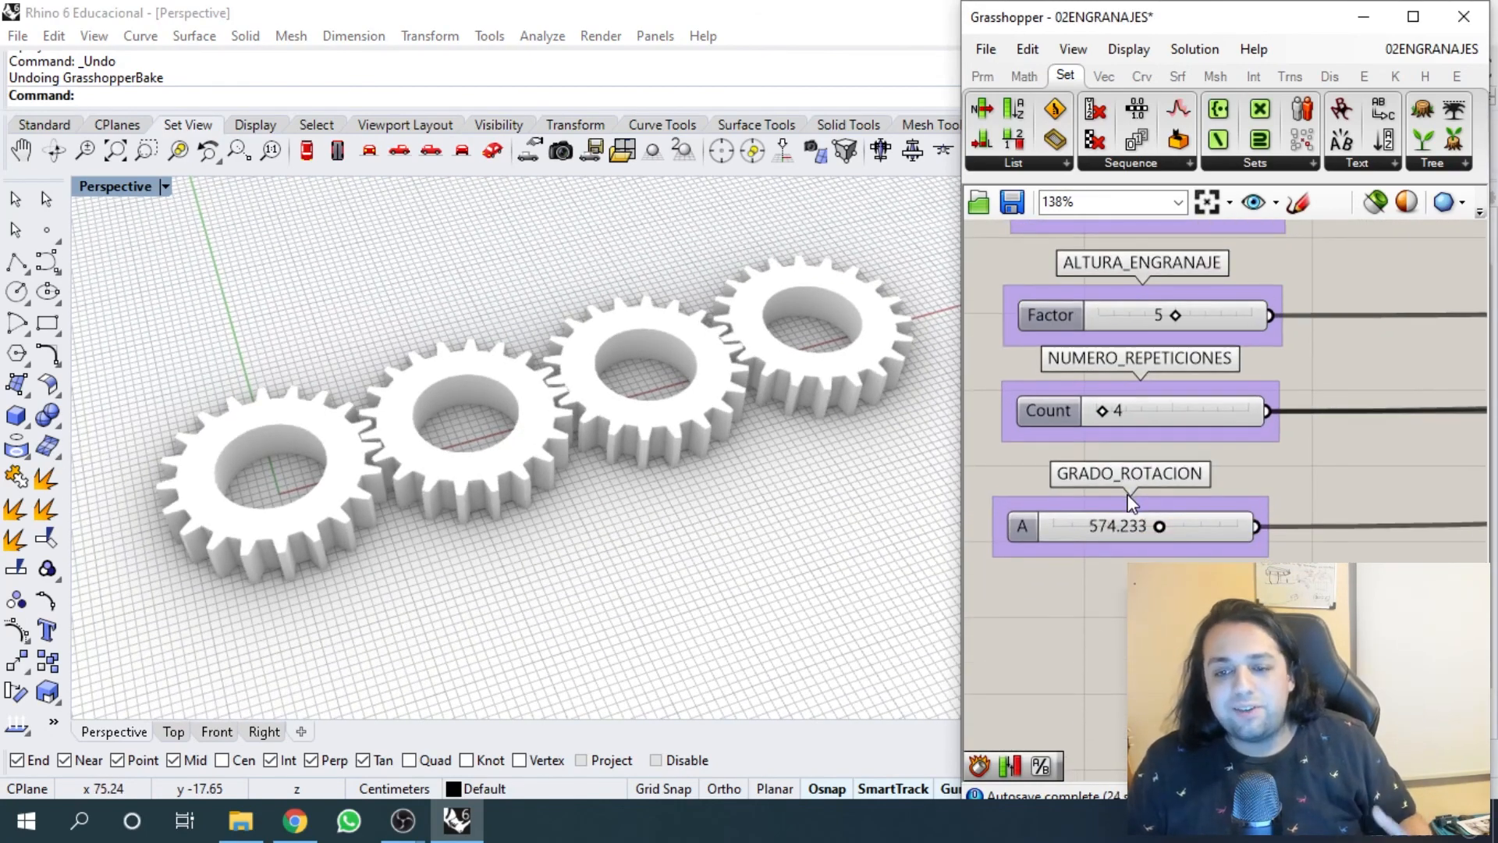
pyautogui.moveTo(1160, 526); pyautogui.dragTo(1082, 564)
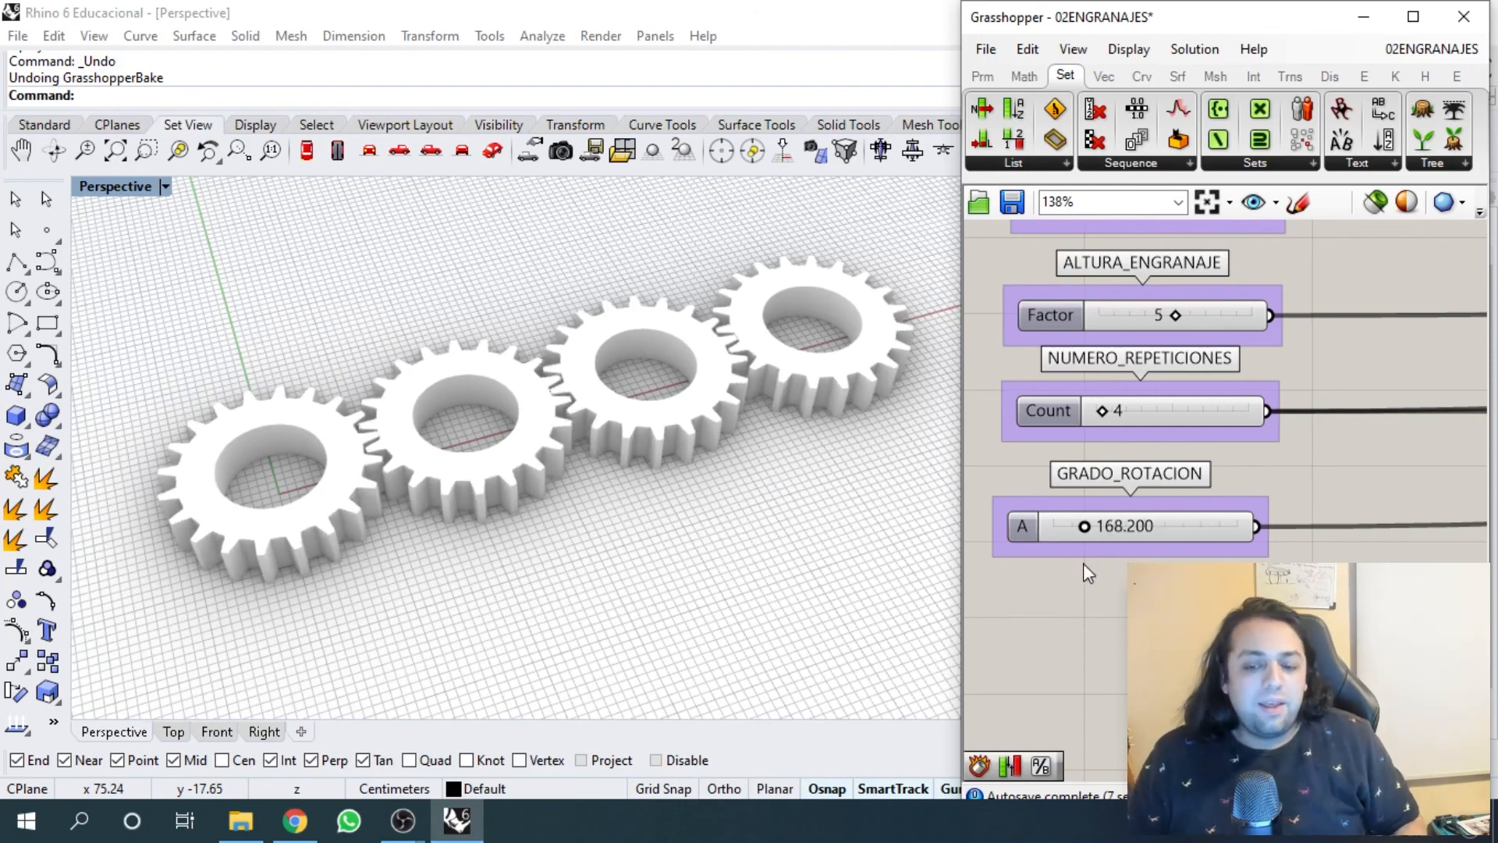
pyautogui.scroll(-5, 1181, 426)
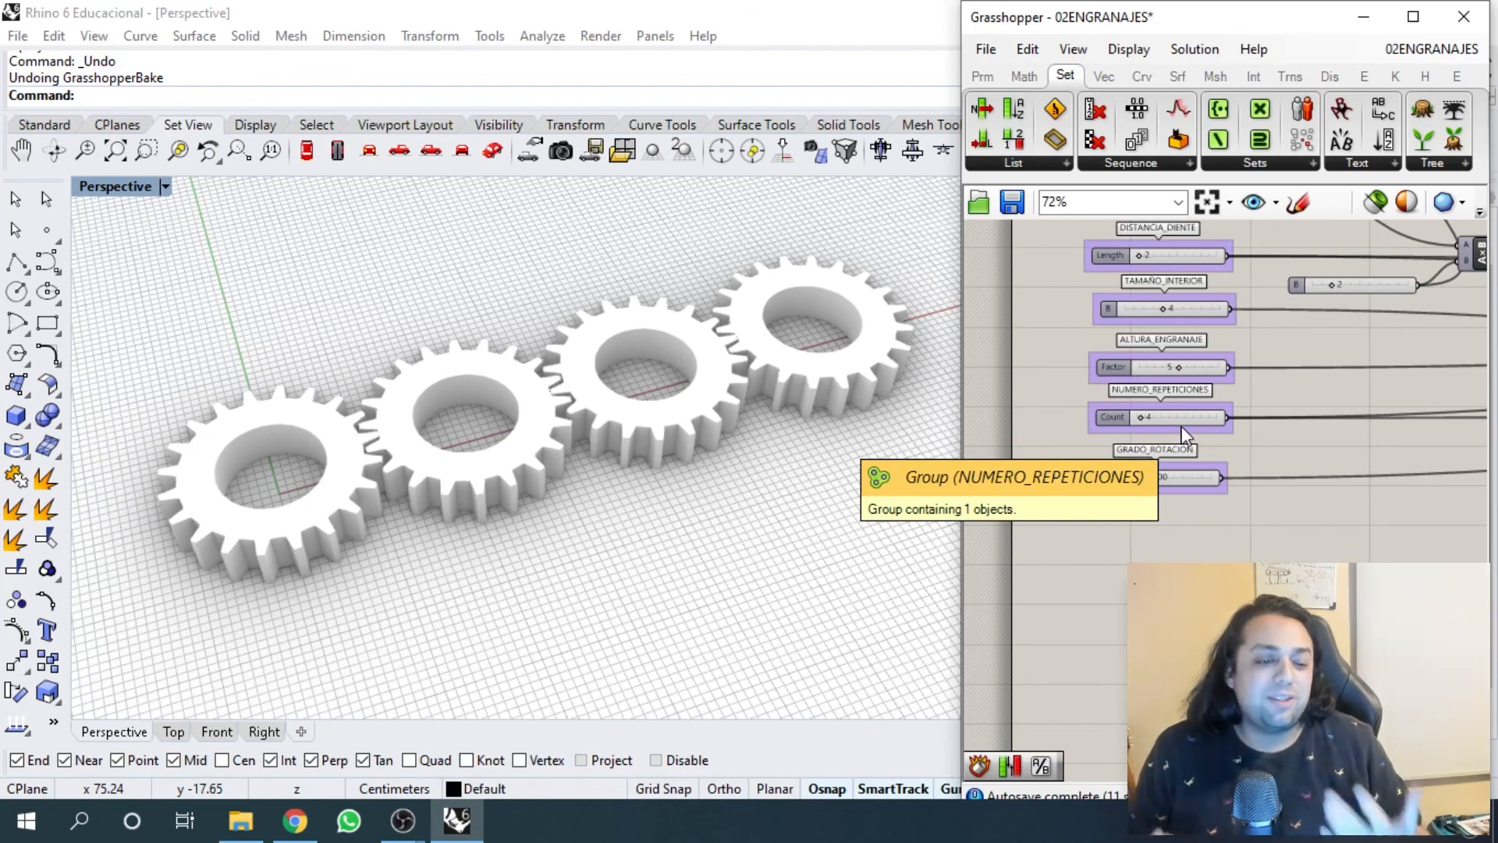
pyautogui.scroll(-5, 1375, 327)
pyautogui.scroll(-5, 1372, 320)
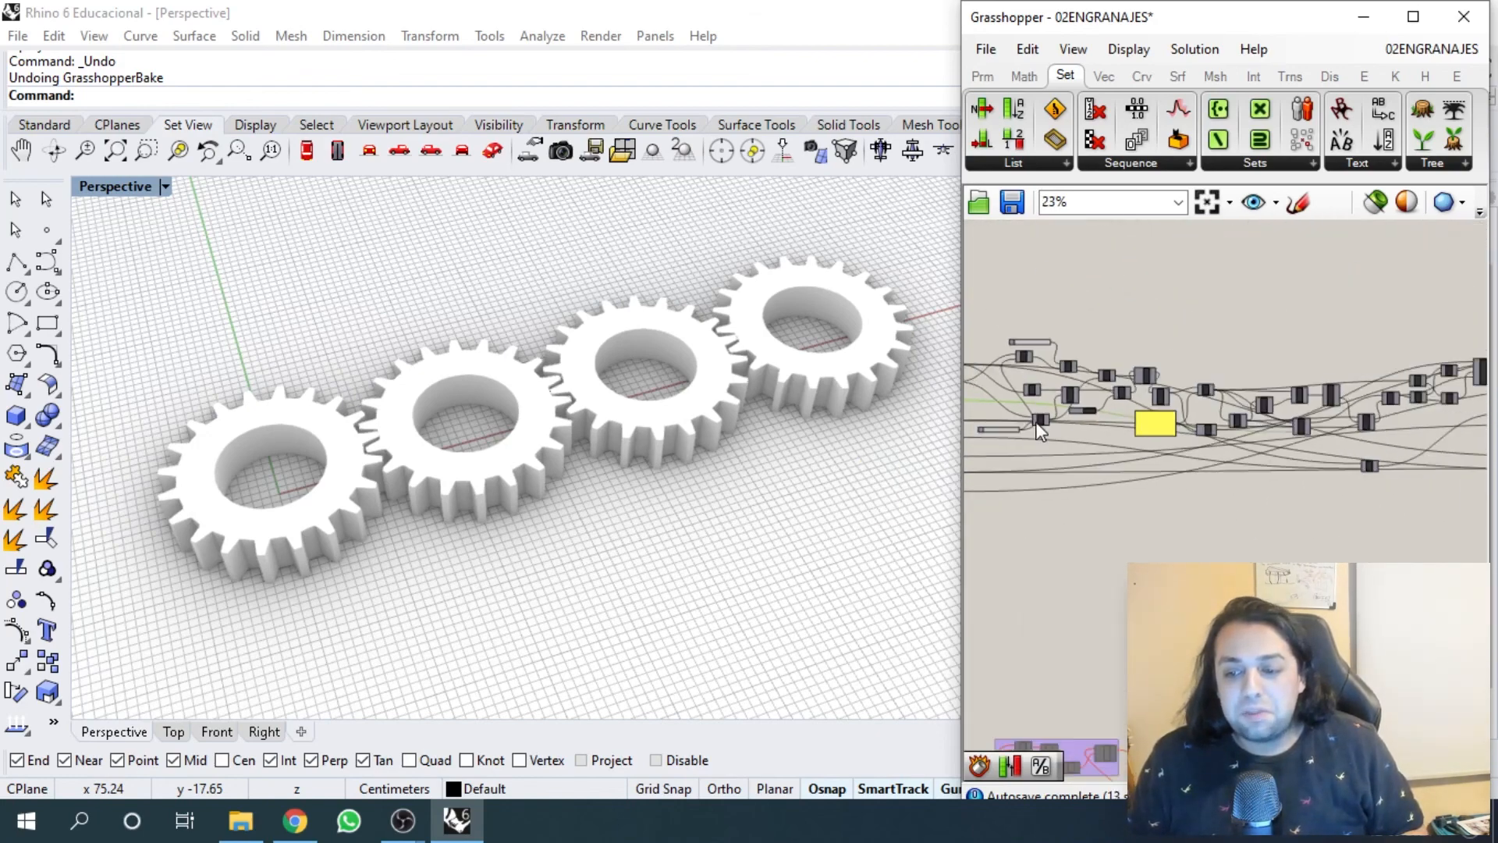
pyautogui.scroll(-3, 1229, 352)
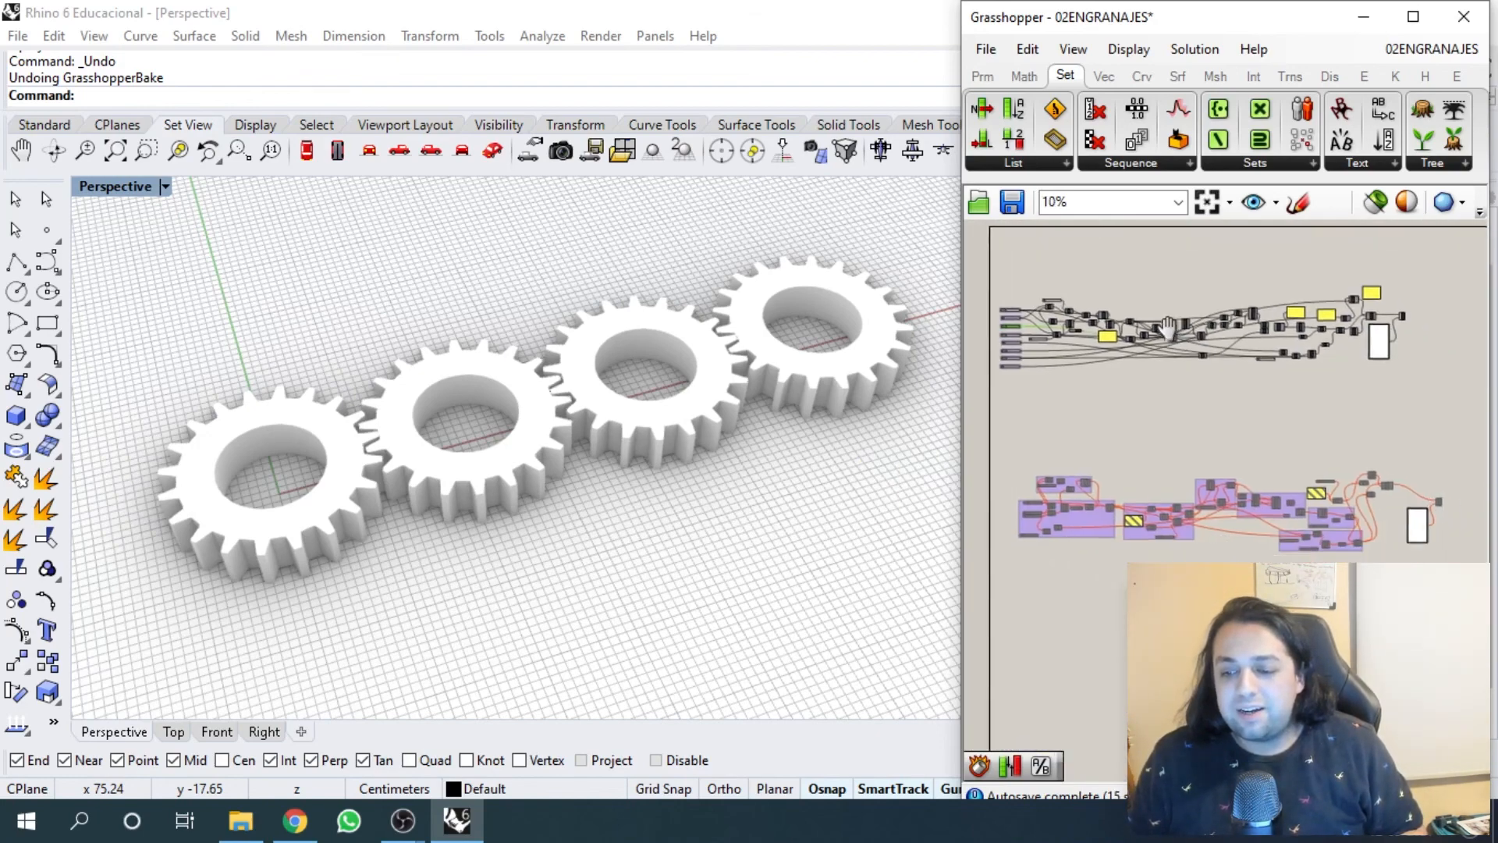
# - Move the whole purple-grouped reference definition further down the canvas, away from the main gear definition
pyautogui.moveTo(1402, 574); pyautogui.dragTo(1019, 437)
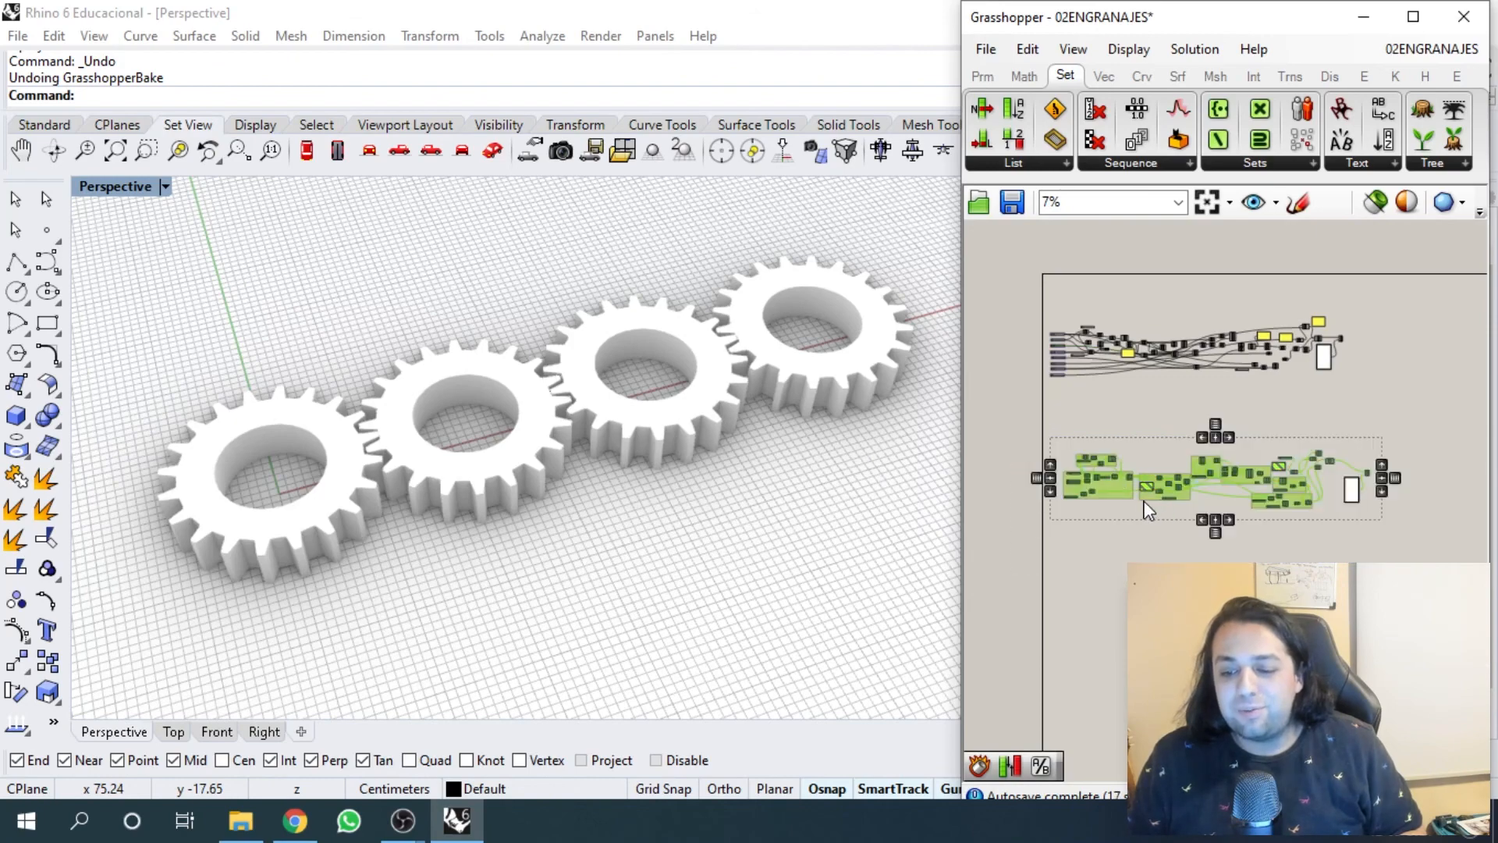
pyautogui.moveTo(1148, 509); pyautogui.dragTo(1110, 621)
pyautogui.scroll(2, 1117, 395)
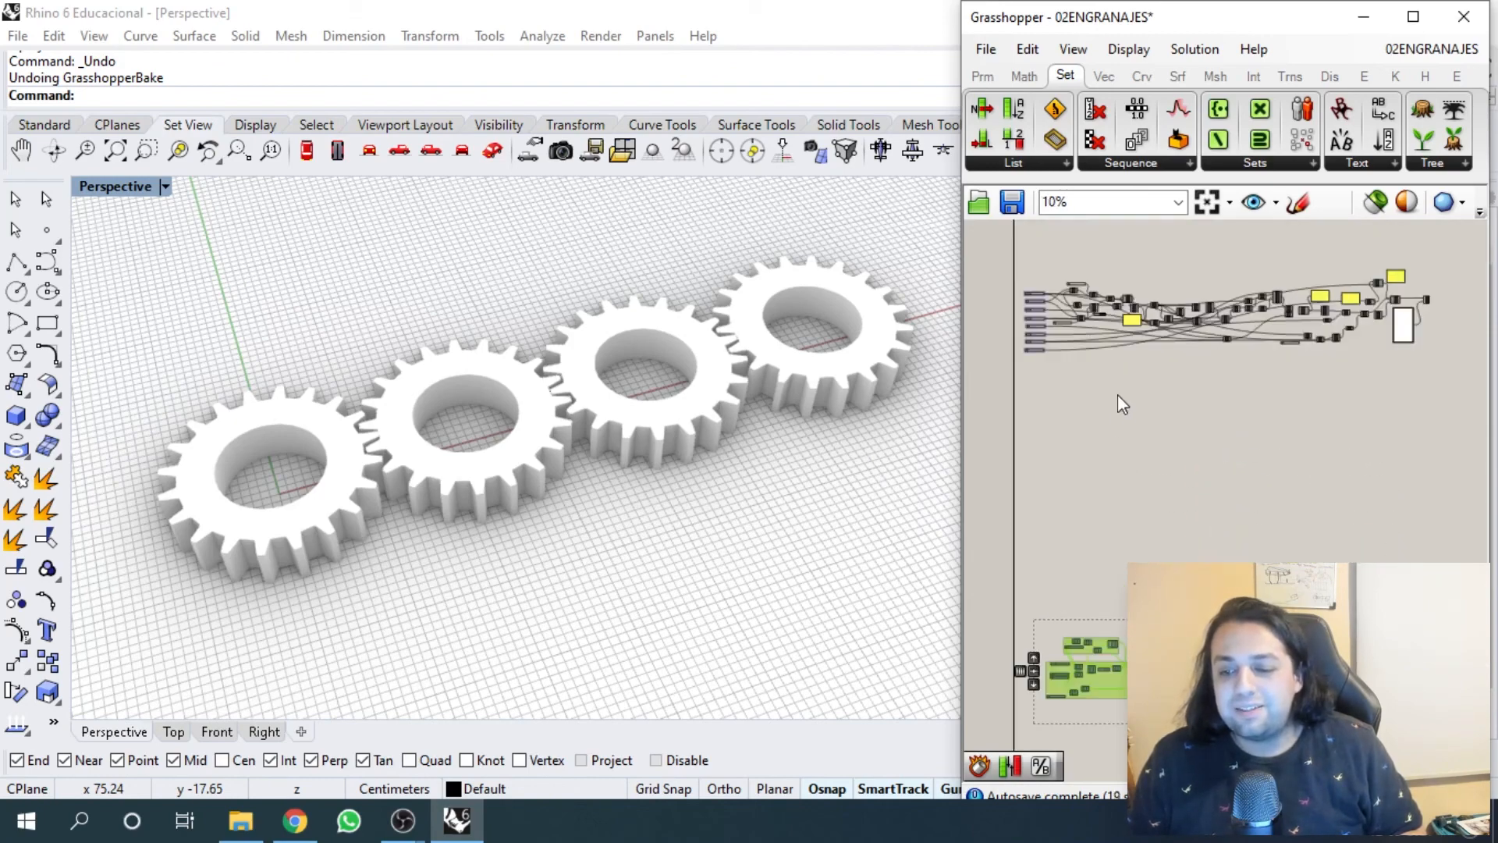
pyautogui.click(1119, 397)
pyautogui.moveTo(1122, 398); pyautogui.dragTo(1118, 489, button='right')
pyautogui.scroll(2, 1137, 390)
pyautogui.scroll(-1, 1129, 362)
pyautogui.moveTo(1147, 398); pyautogui.dragTo(1189, 351, button='right')
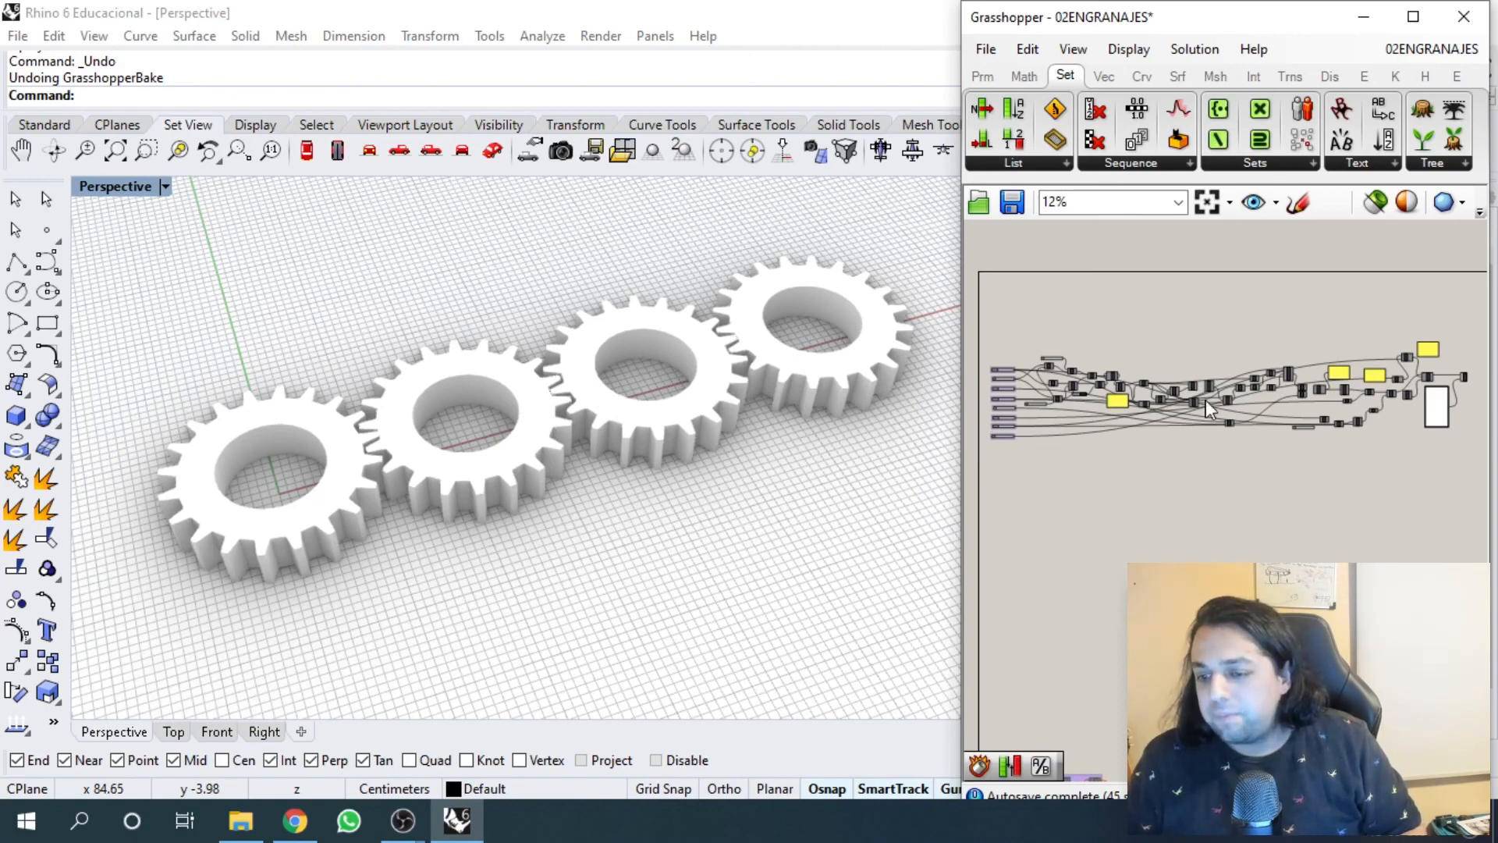
# - Review the complete gear definition, from the grouped input sliders through to the final preview component
pyautogui.moveTo(1480, 471); pyautogui.dragTo(989, 325)
pyautogui.click(1103, 432)
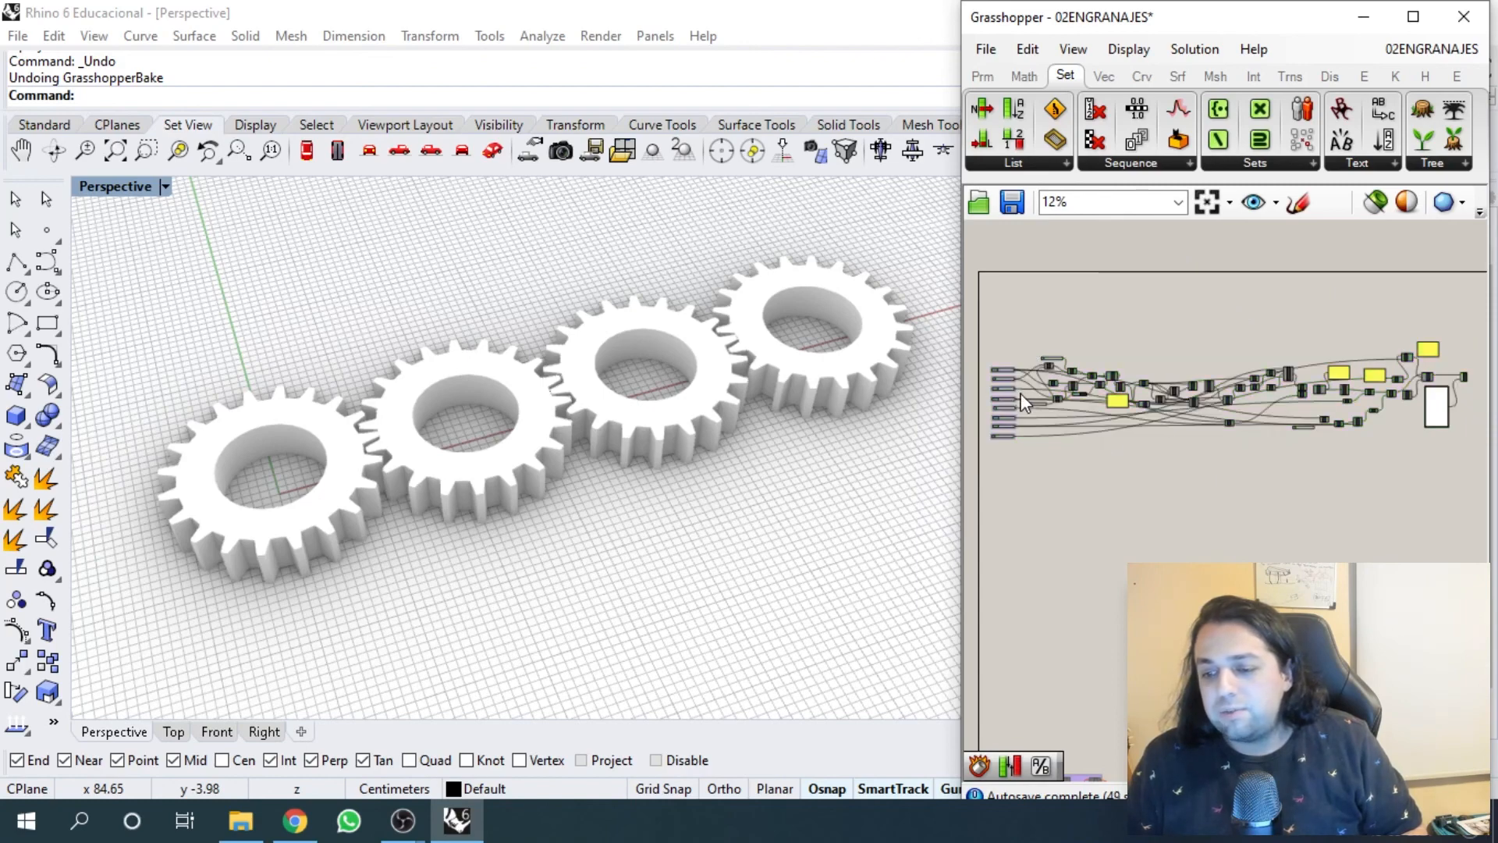
pyautogui.scroll(4, 1159, 366)
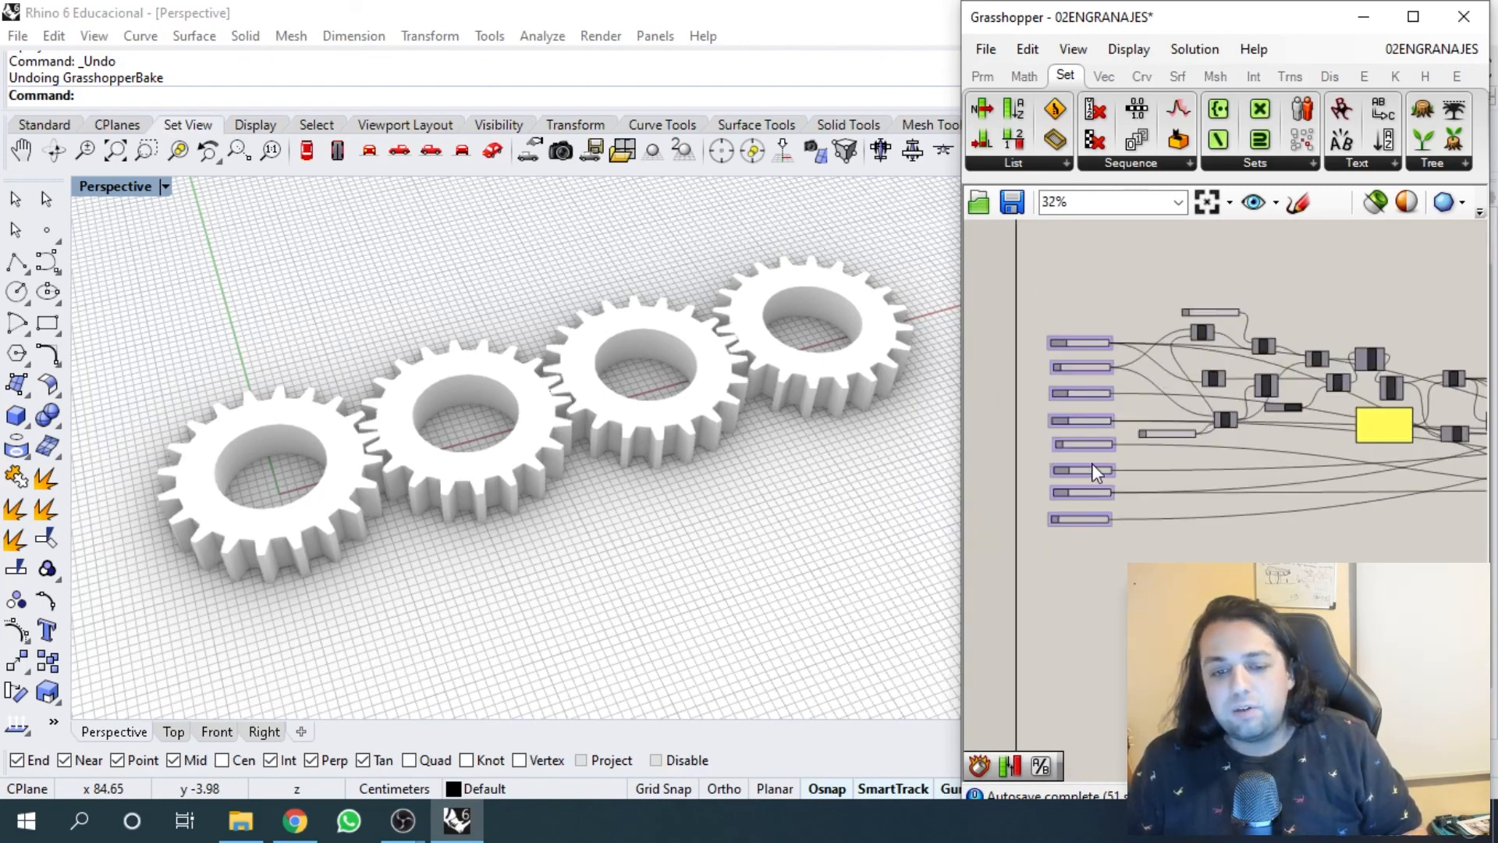
pyautogui.scroll(-4, 1094, 463)
pyautogui.moveTo(1212, 415); pyautogui.dragTo(975, 419, button='right')
pyautogui.scroll(6, 1241, 433)
pyautogui.click(1430, 389)
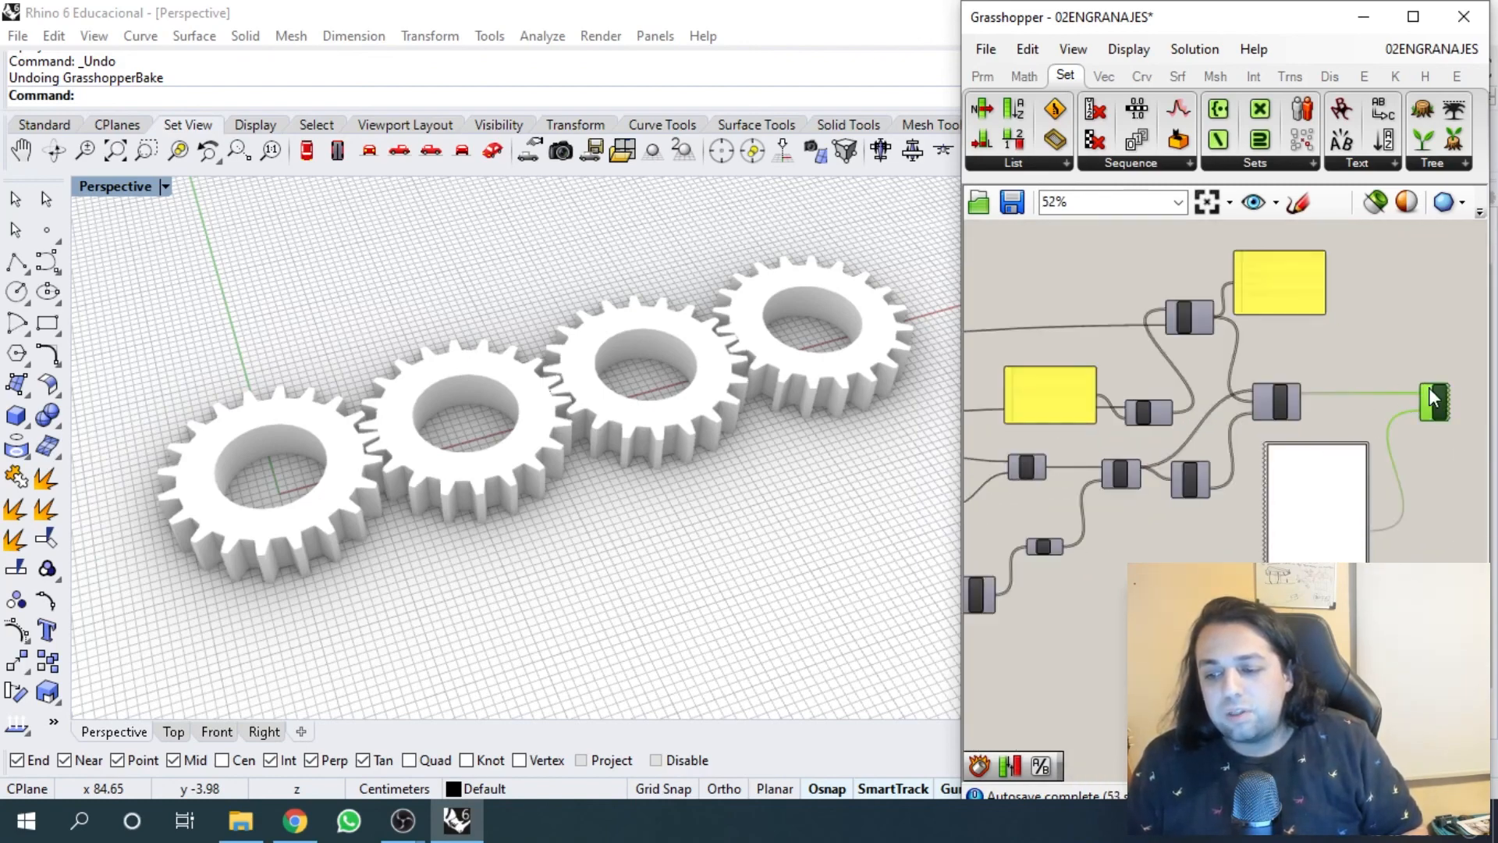
pyautogui.click(1417, 324)
pyautogui.scroll(-7, 1311, 340)
pyautogui.moveTo(1104, 358); pyautogui.dragTo(1276, 387, button='right')
pyautogui.scroll(4, 1175, 377)
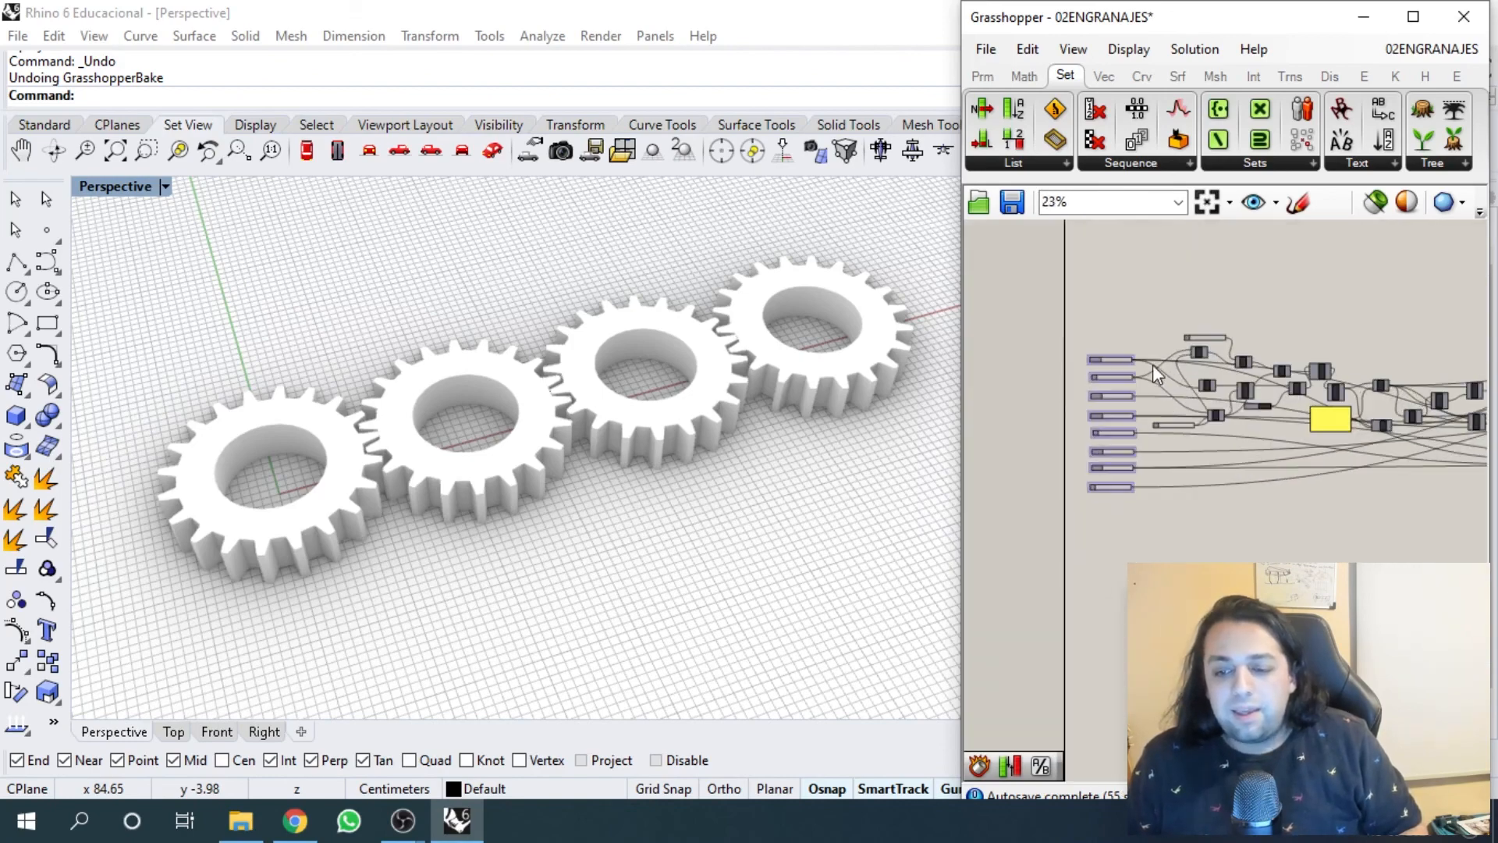
# - Set the GRADO_ROTACION slider to 355.990 and inspect the rotated row of four gears
pyautogui.scroll(4, 1150, 359)
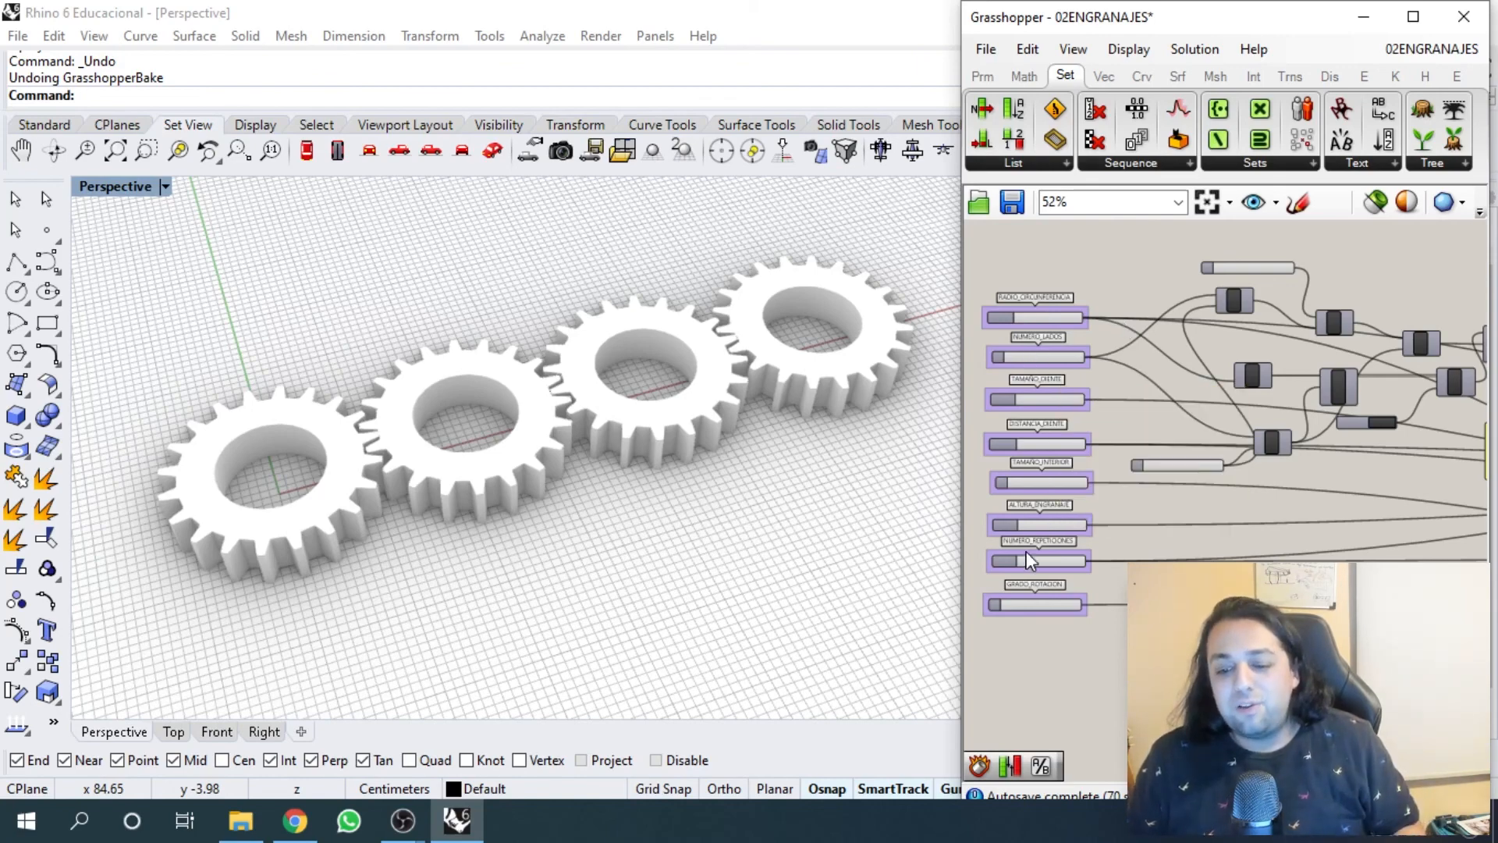
pyautogui.scroll(5, 1008, 611)
pyautogui.scroll(1, 1032, 632)
pyautogui.moveTo(1002, 620); pyautogui.dragTo(1046, 621)
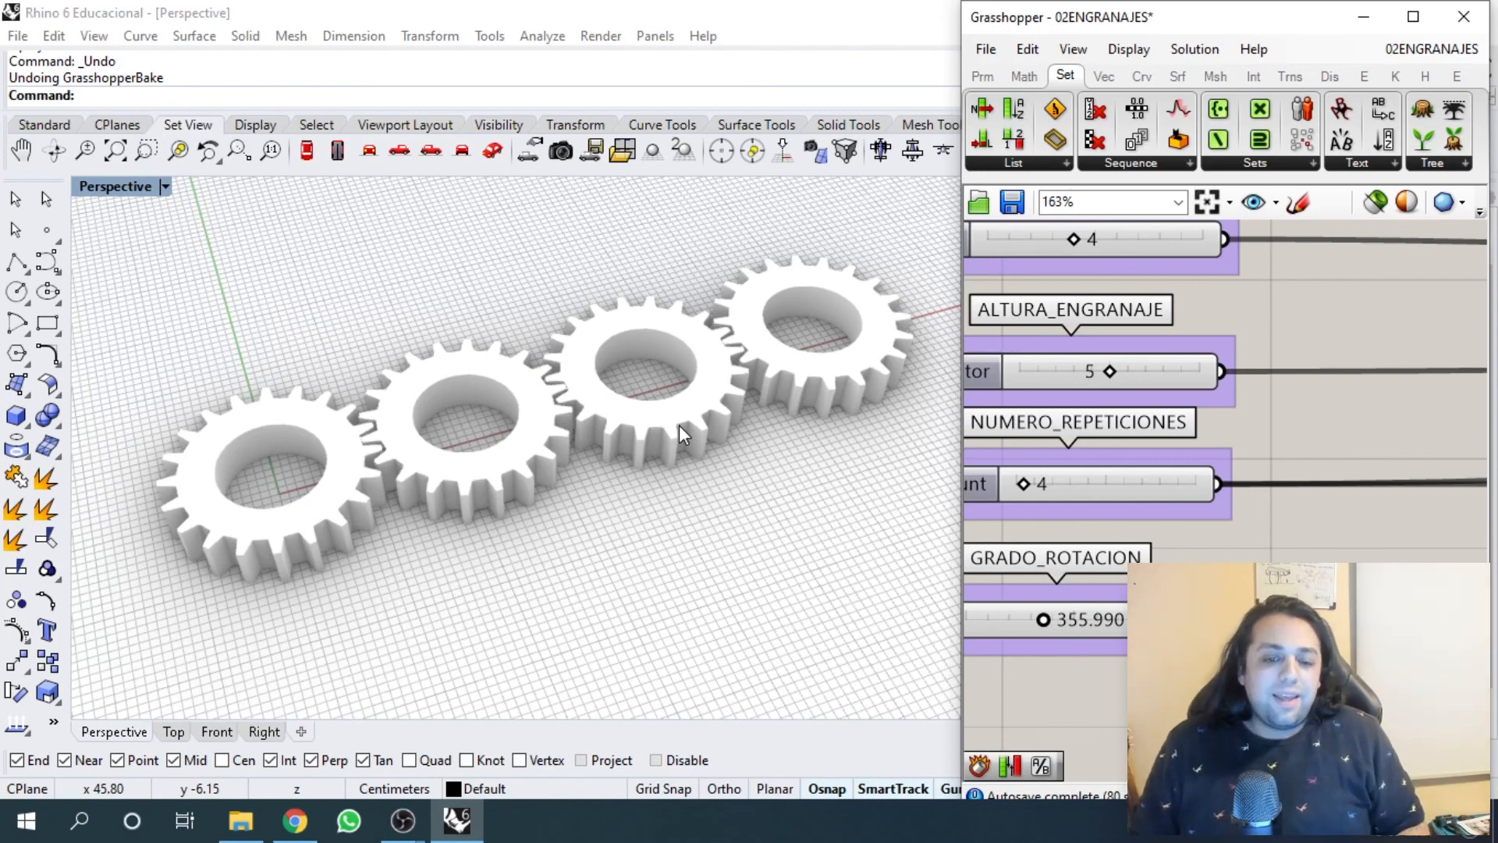
pyautogui.scroll(-2, 880, 569)
pyautogui.scroll(-3, 1138, 513)
pyautogui.scroll(2, 873, 376)
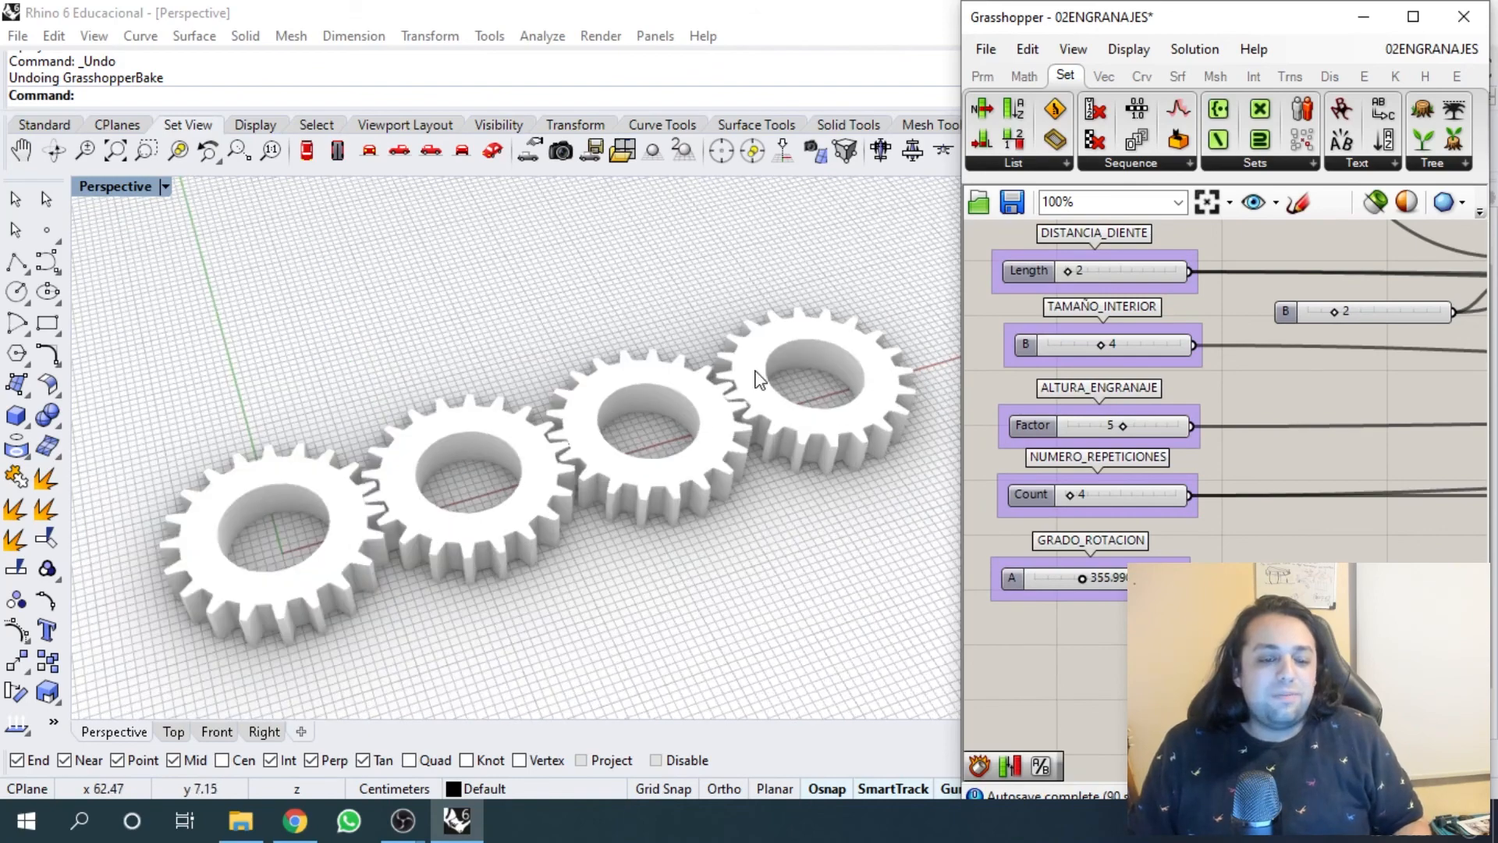
pyautogui.moveTo(685, 360); pyautogui.dragTo(654, 353, button='right')
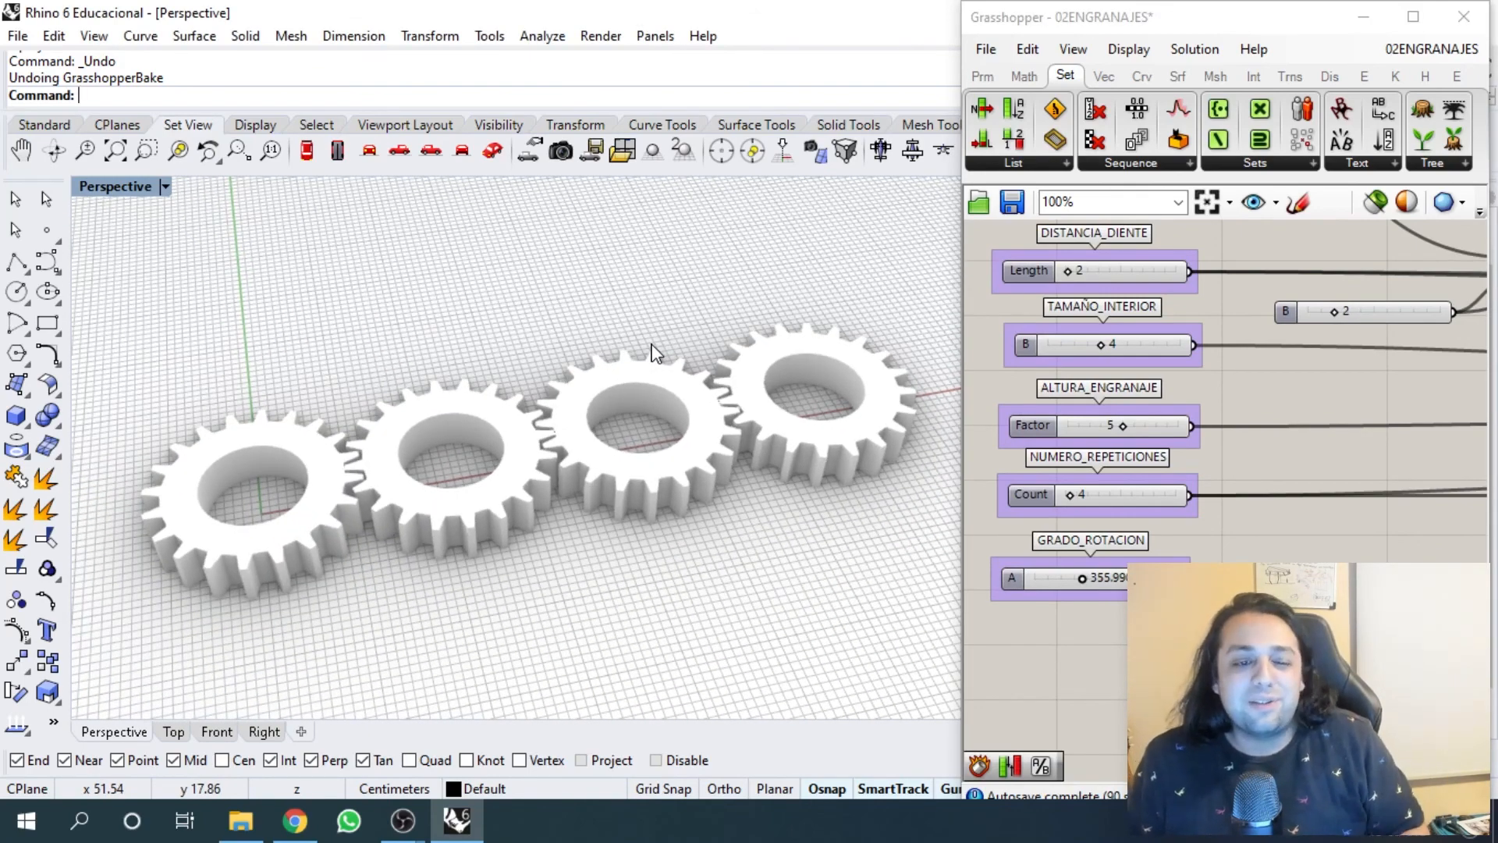
pyautogui.moveTo(614, 340); pyautogui.dragTo(653, 318, button='right')
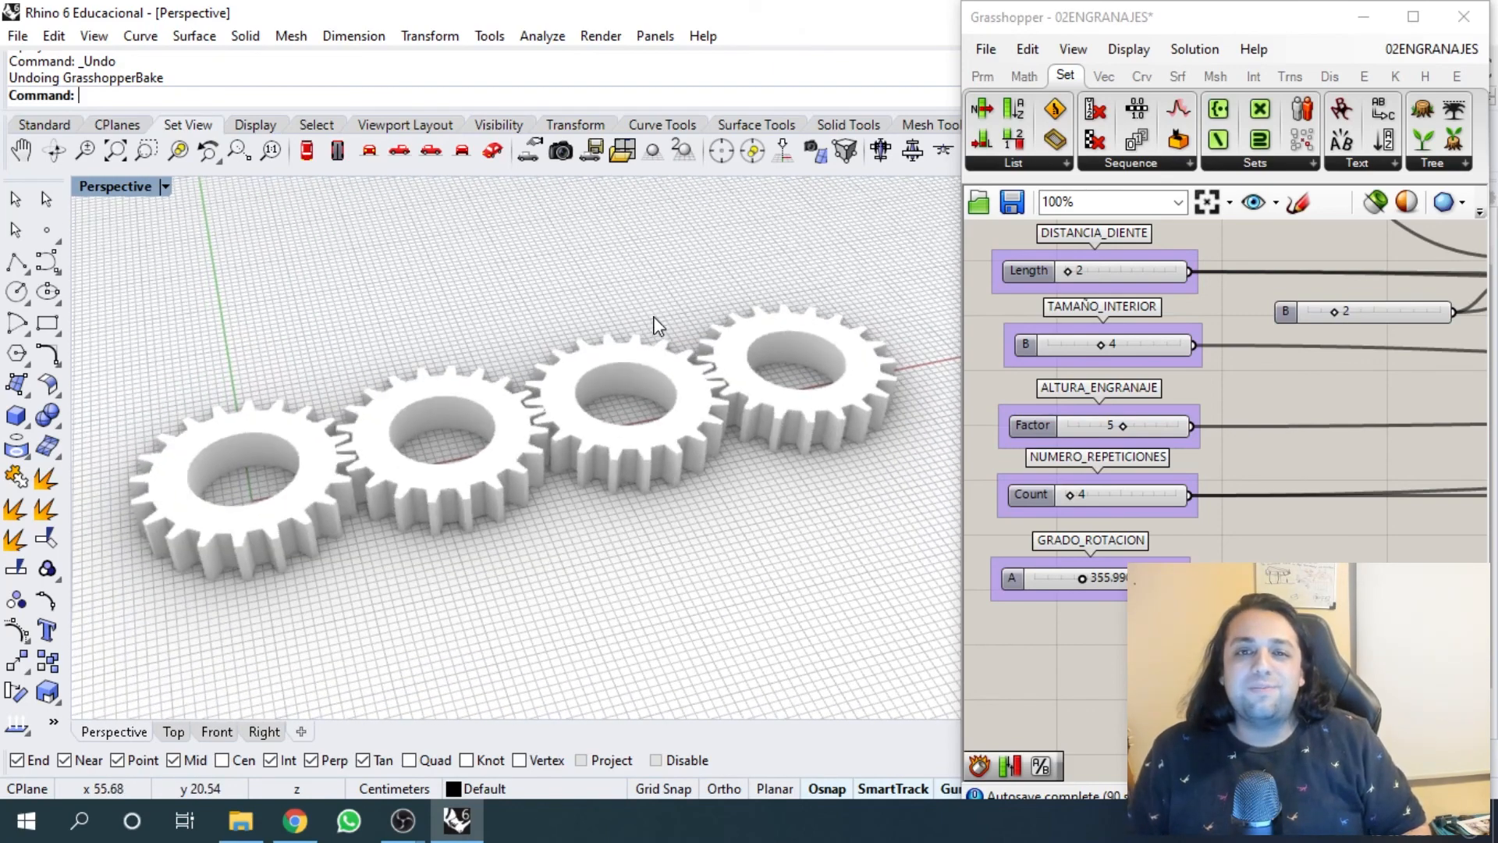